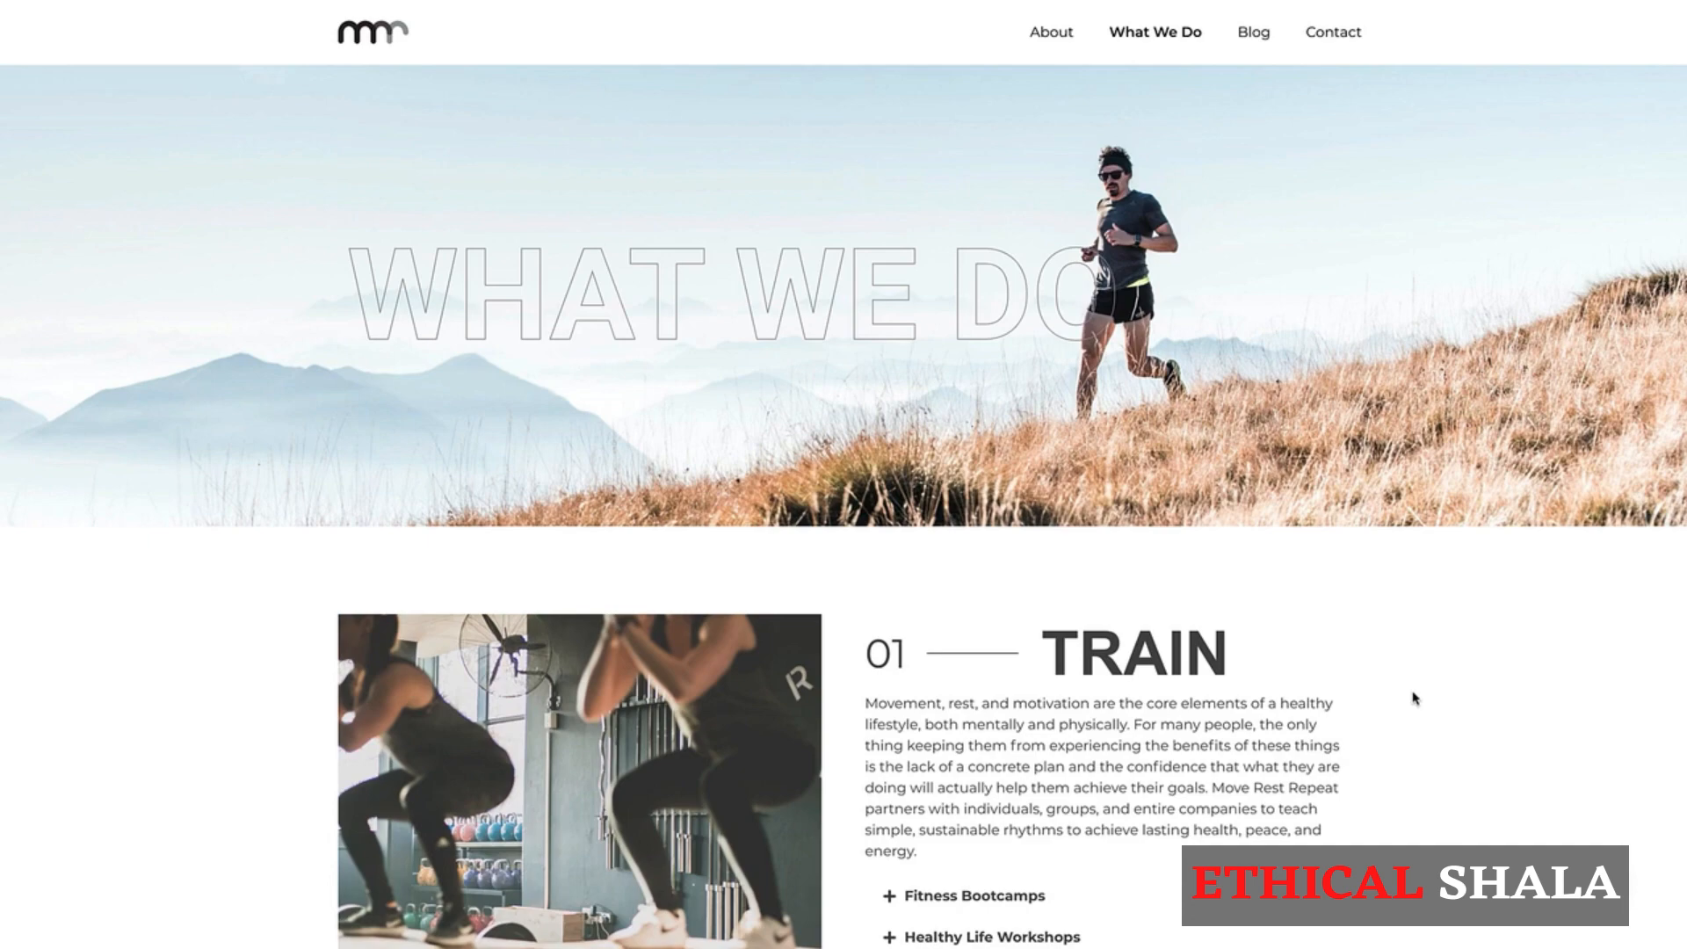
Step: Examine the finished What We Do page, from its header banner through the Train, Resource and Motivate sections
{"action": "scroll", "coordinate": [1414, 698], "scroll_direction": "down", "scroll_amount": 3}
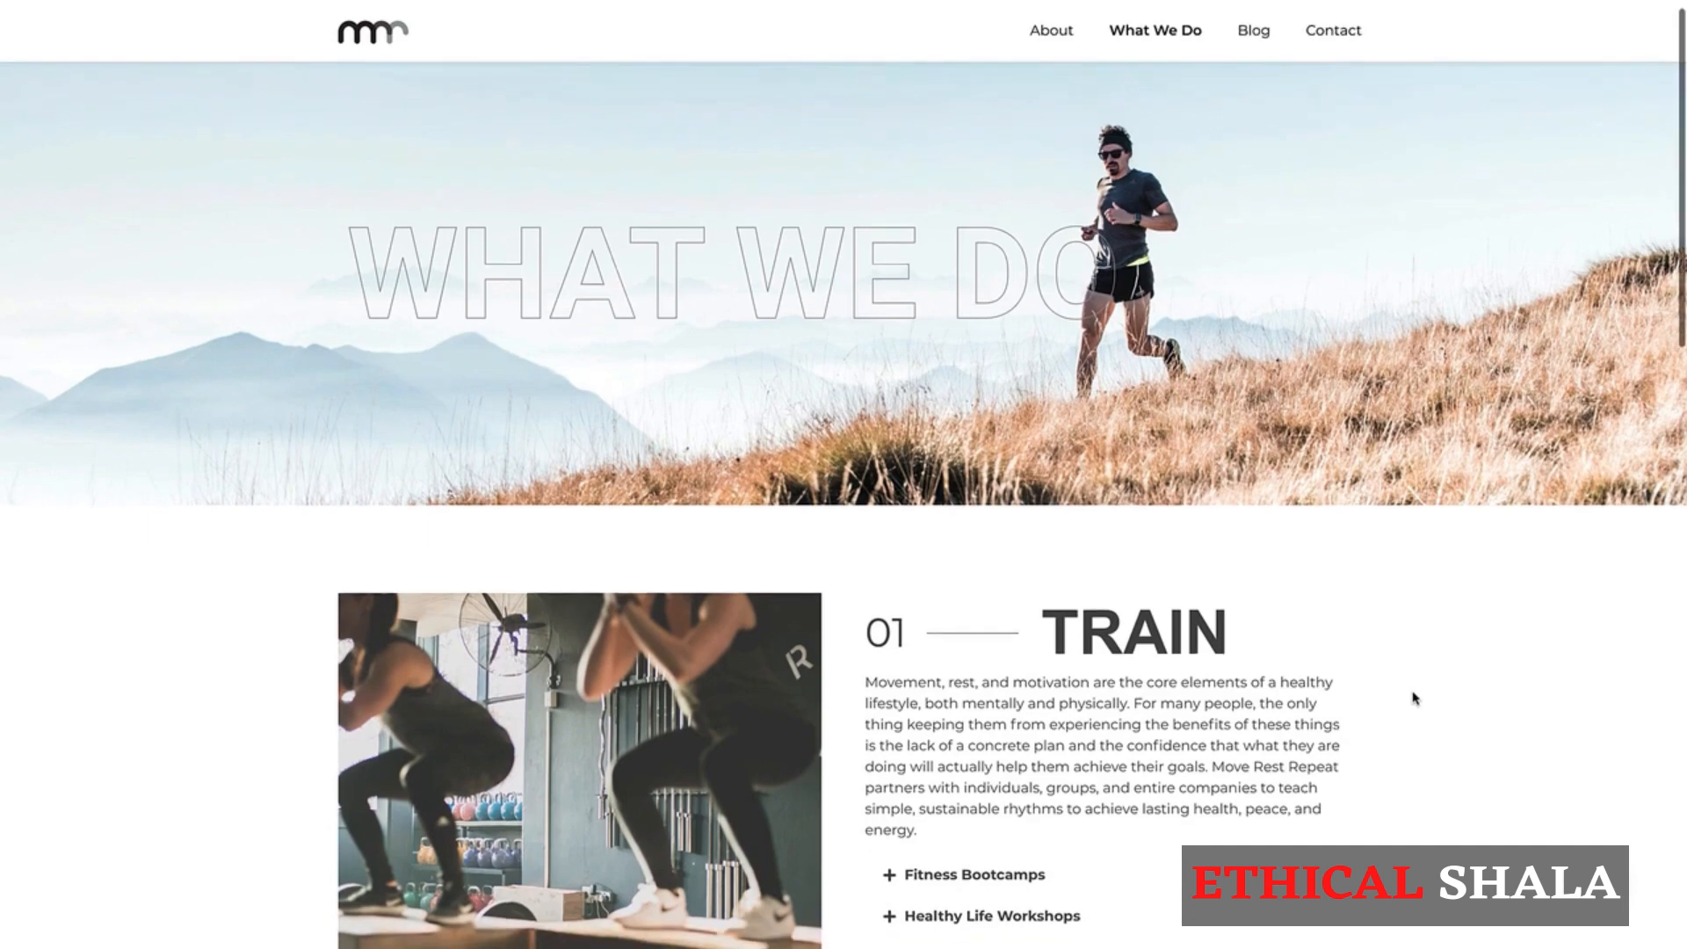
{"action": "scroll", "coordinate": [1415, 698], "scroll_direction": "down", "scroll_amount": 2}
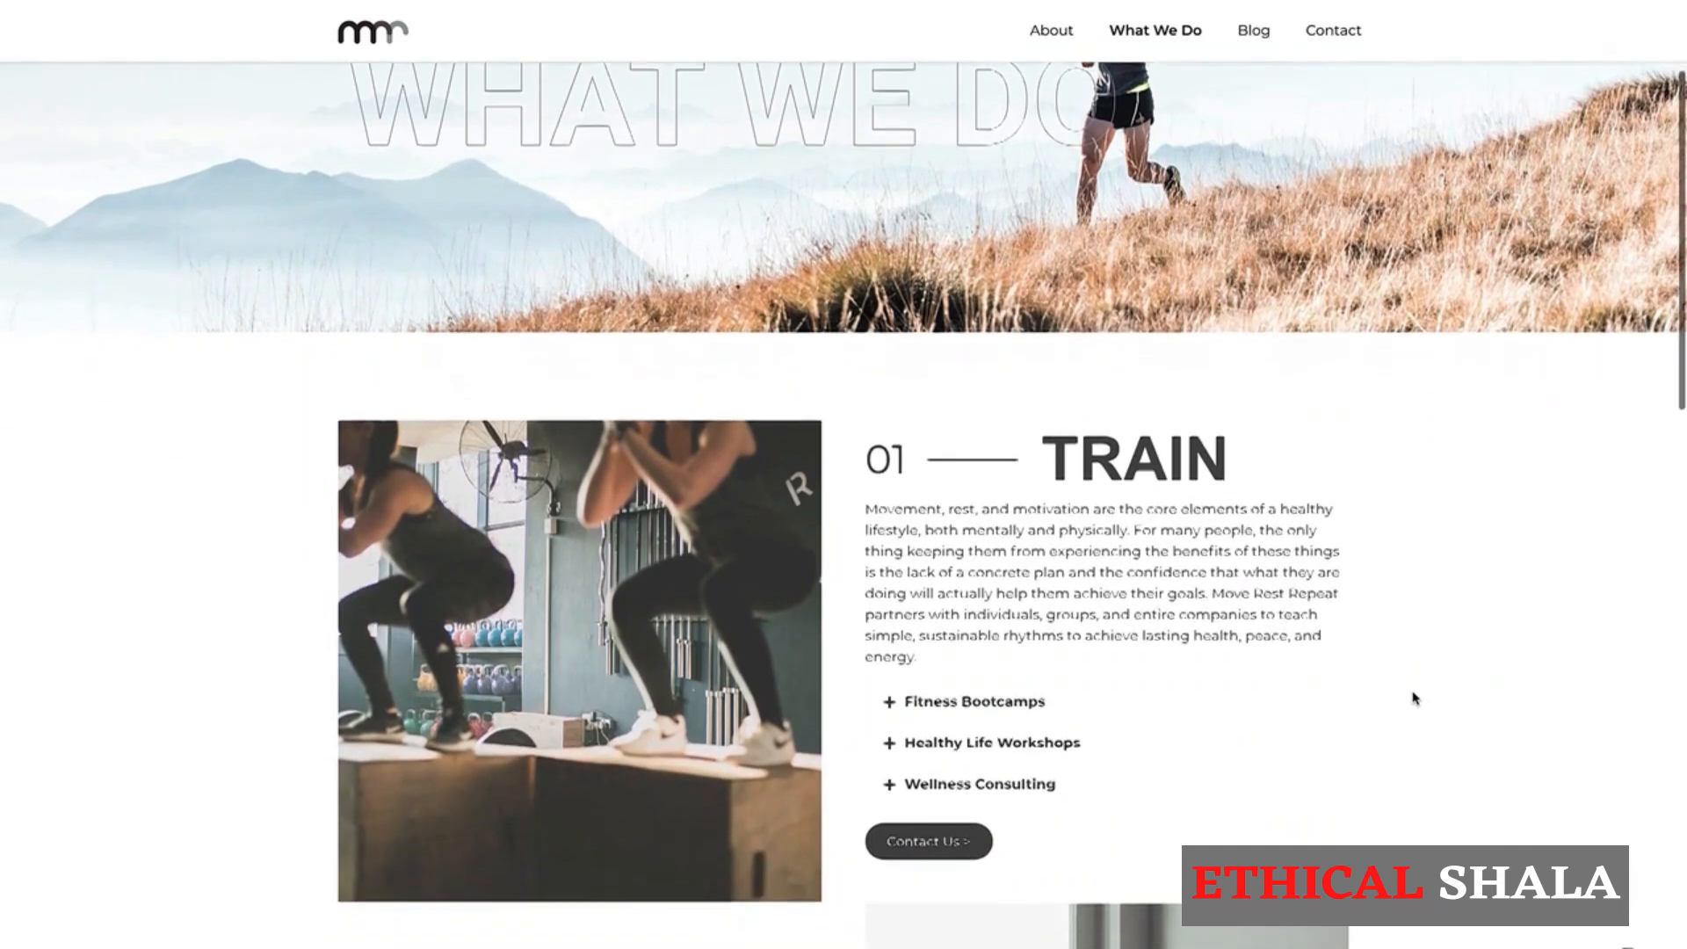
{"action": "scroll", "coordinate": [1415, 699], "scroll_direction": "down", "scroll_amount": 2}
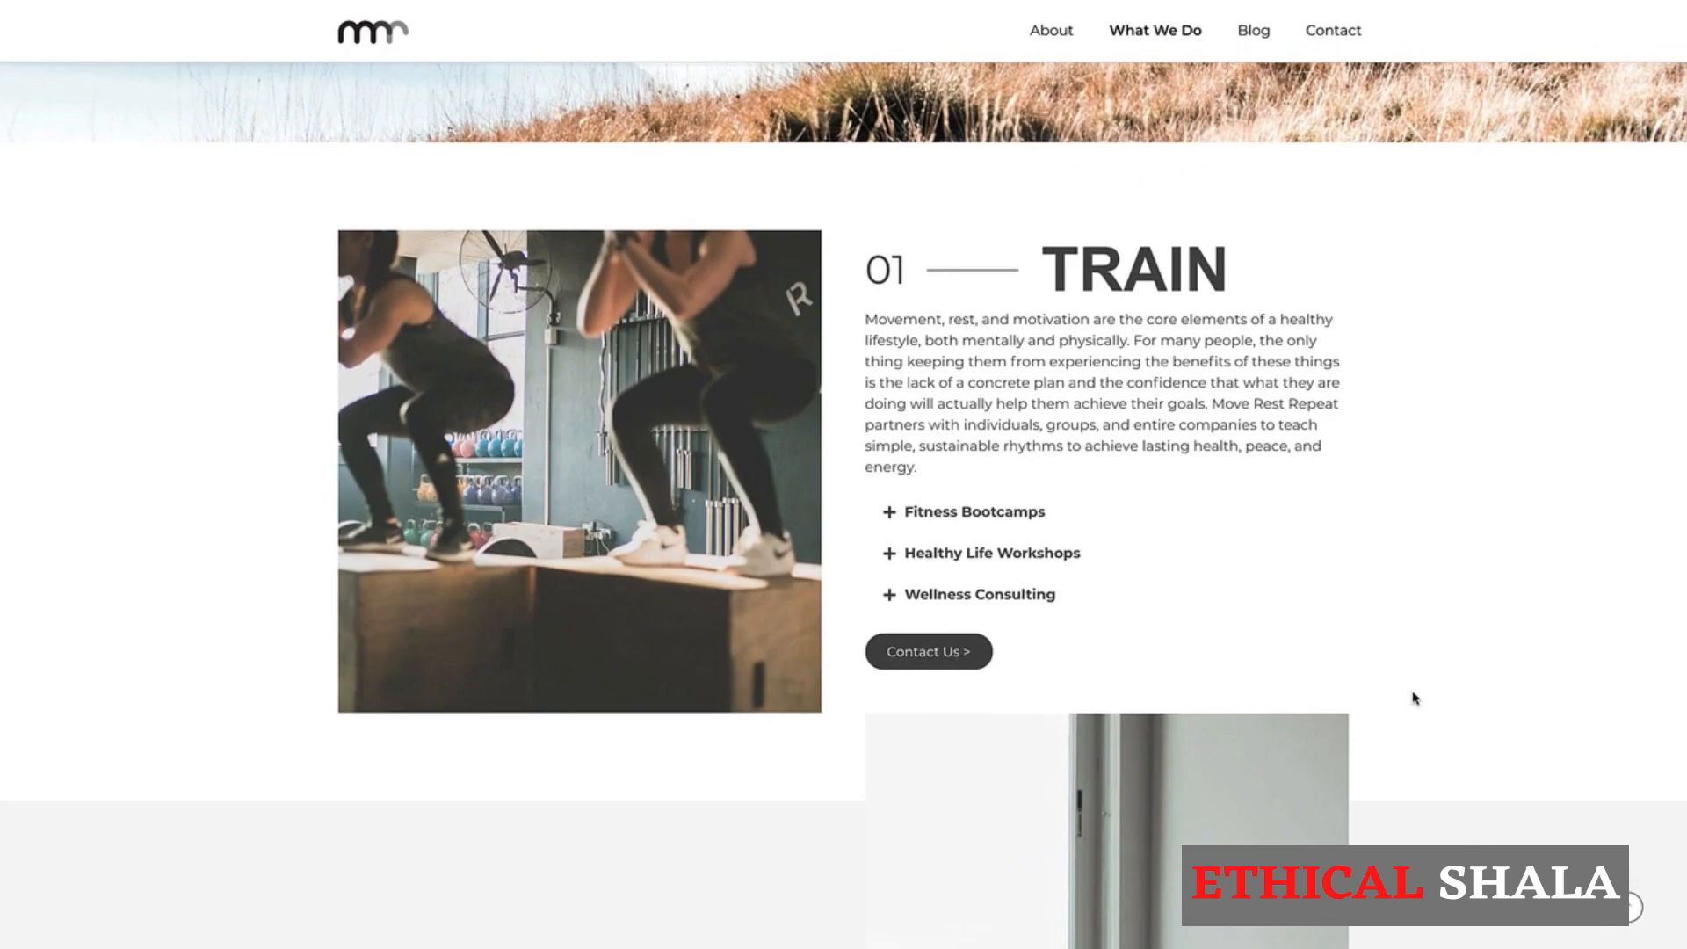
{"action": "scroll", "coordinate": [1414, 699], "scroll_direction": "down", "scroll_amount": 3}
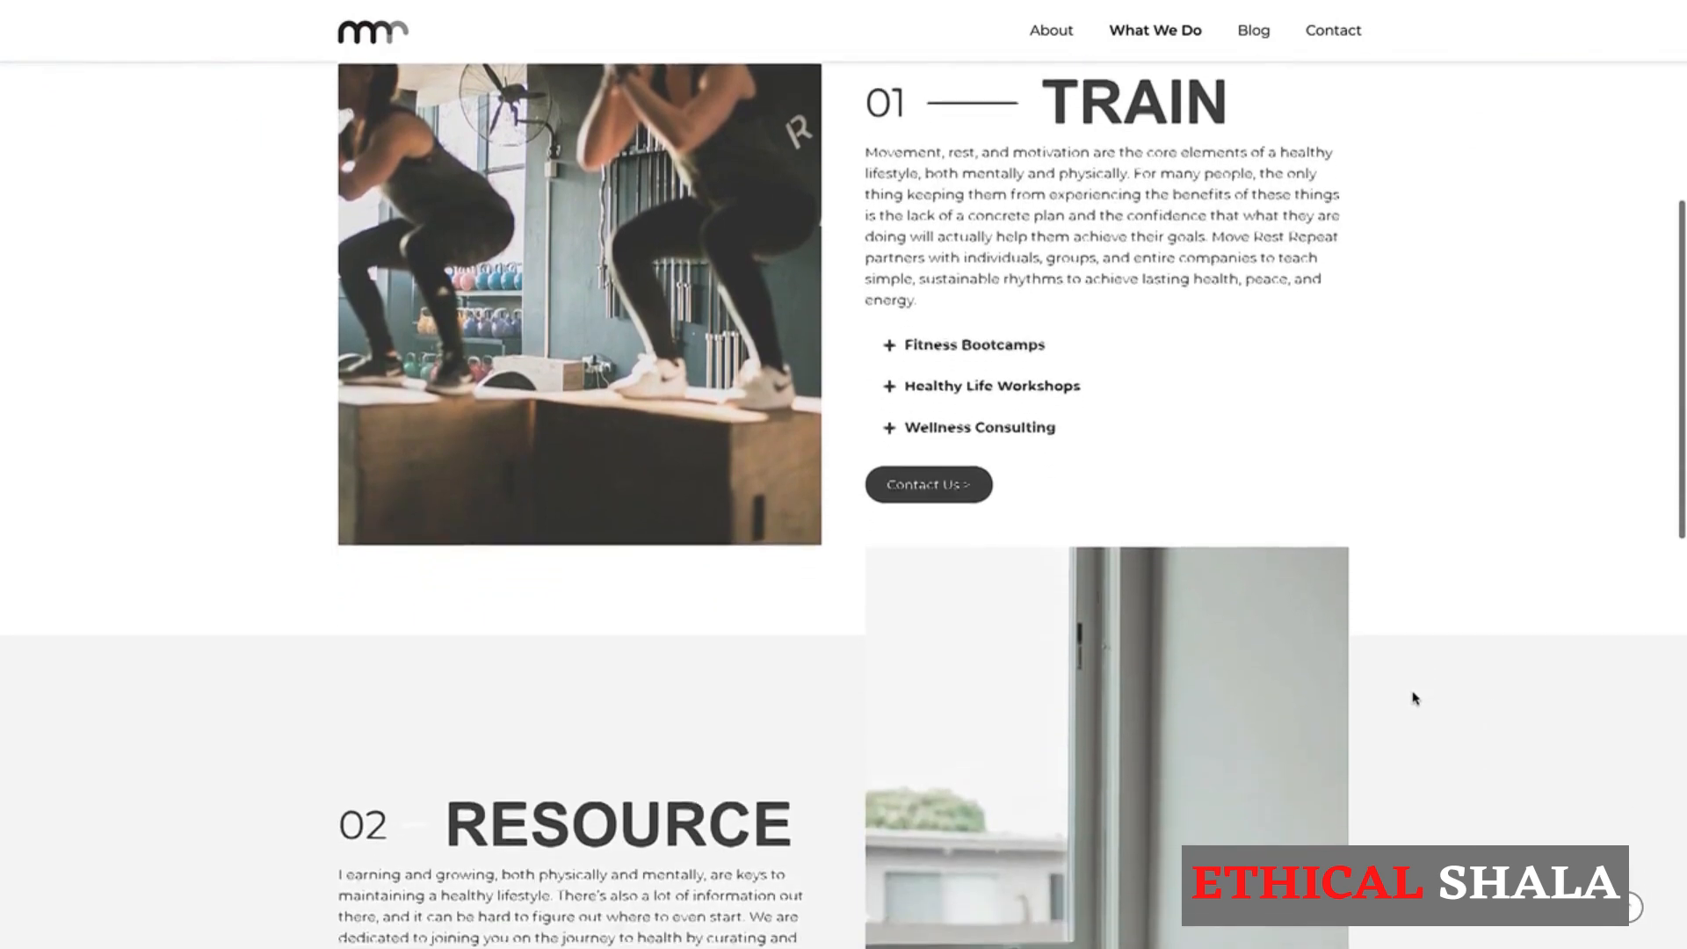
{"action": "scroll", "coordinate": [1414, 698], "scroll_direction": "down", "scroll_amount": 3}
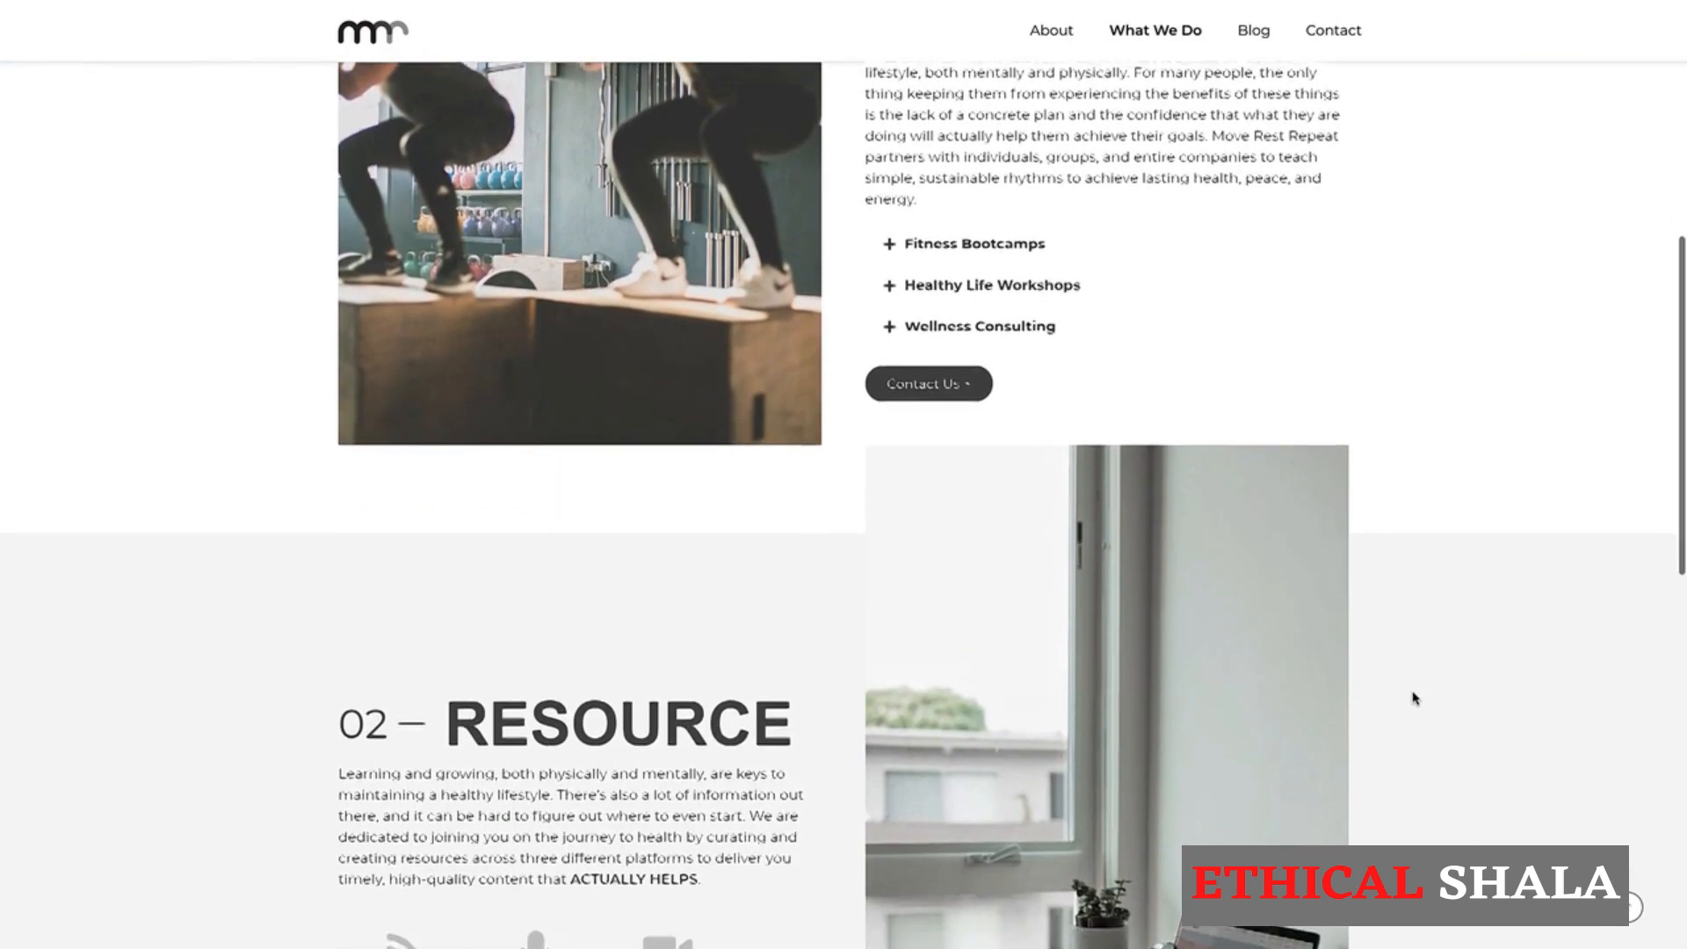
{"action": "scroll", "coordinate": [1414, 699], "scroll_direction": "down", "scroll_amount": 4}
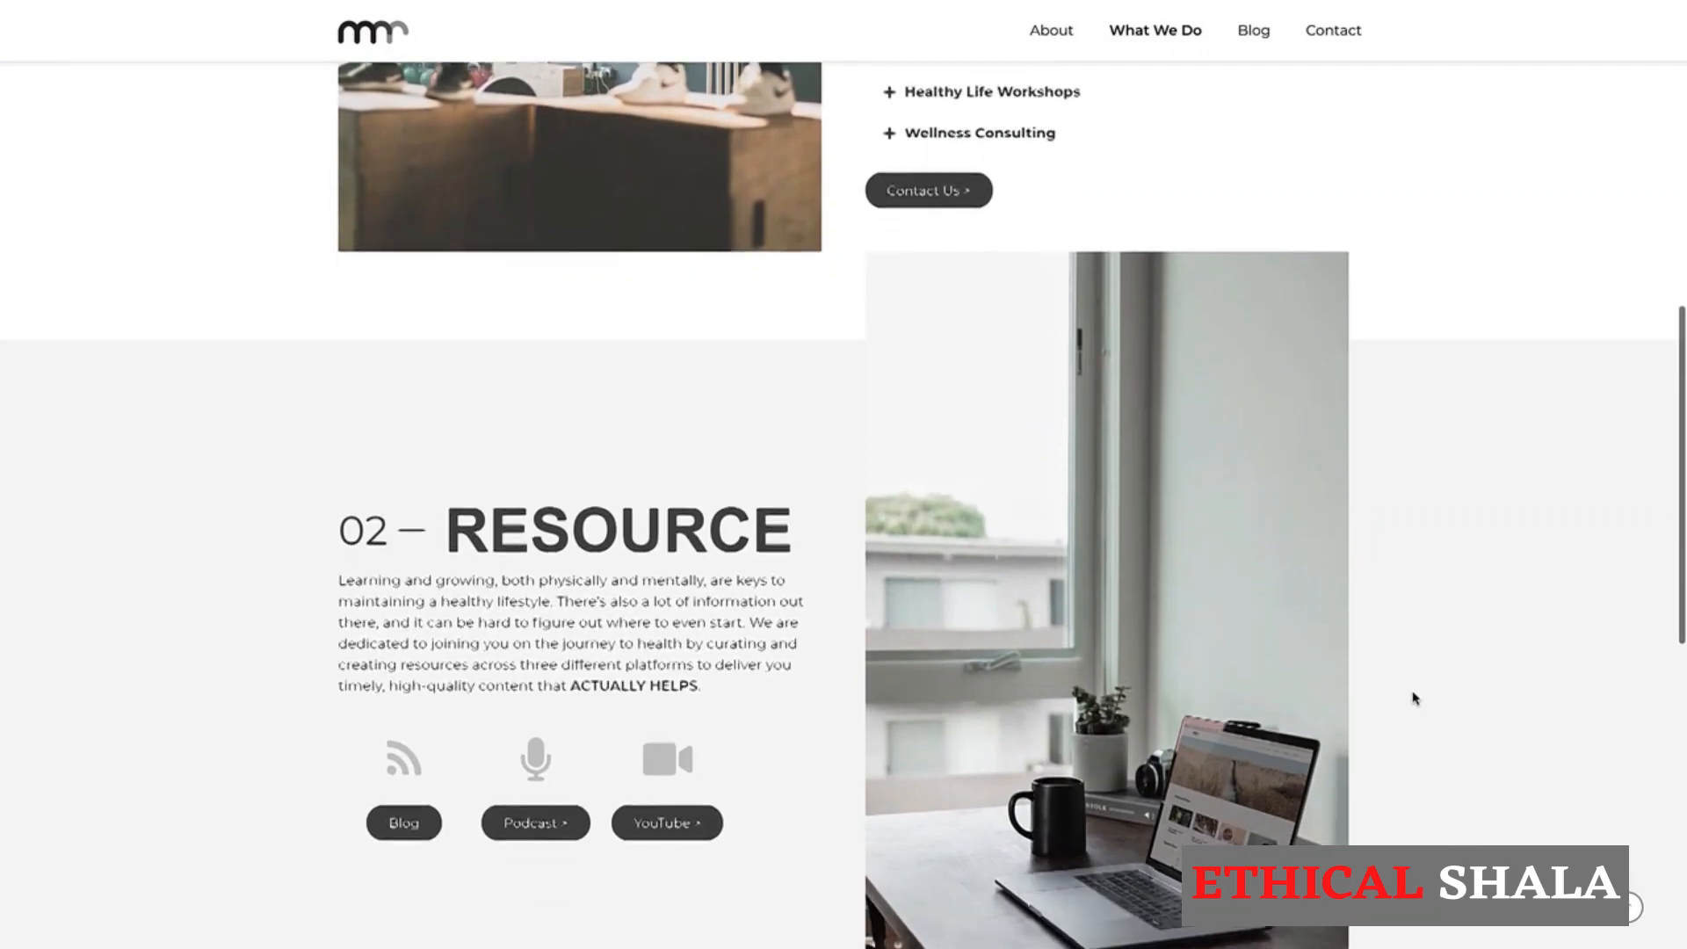
{"action": "scroll", "coordinate": [1414, 699], "scroll_direction": "down", "scroll_amount": 3}
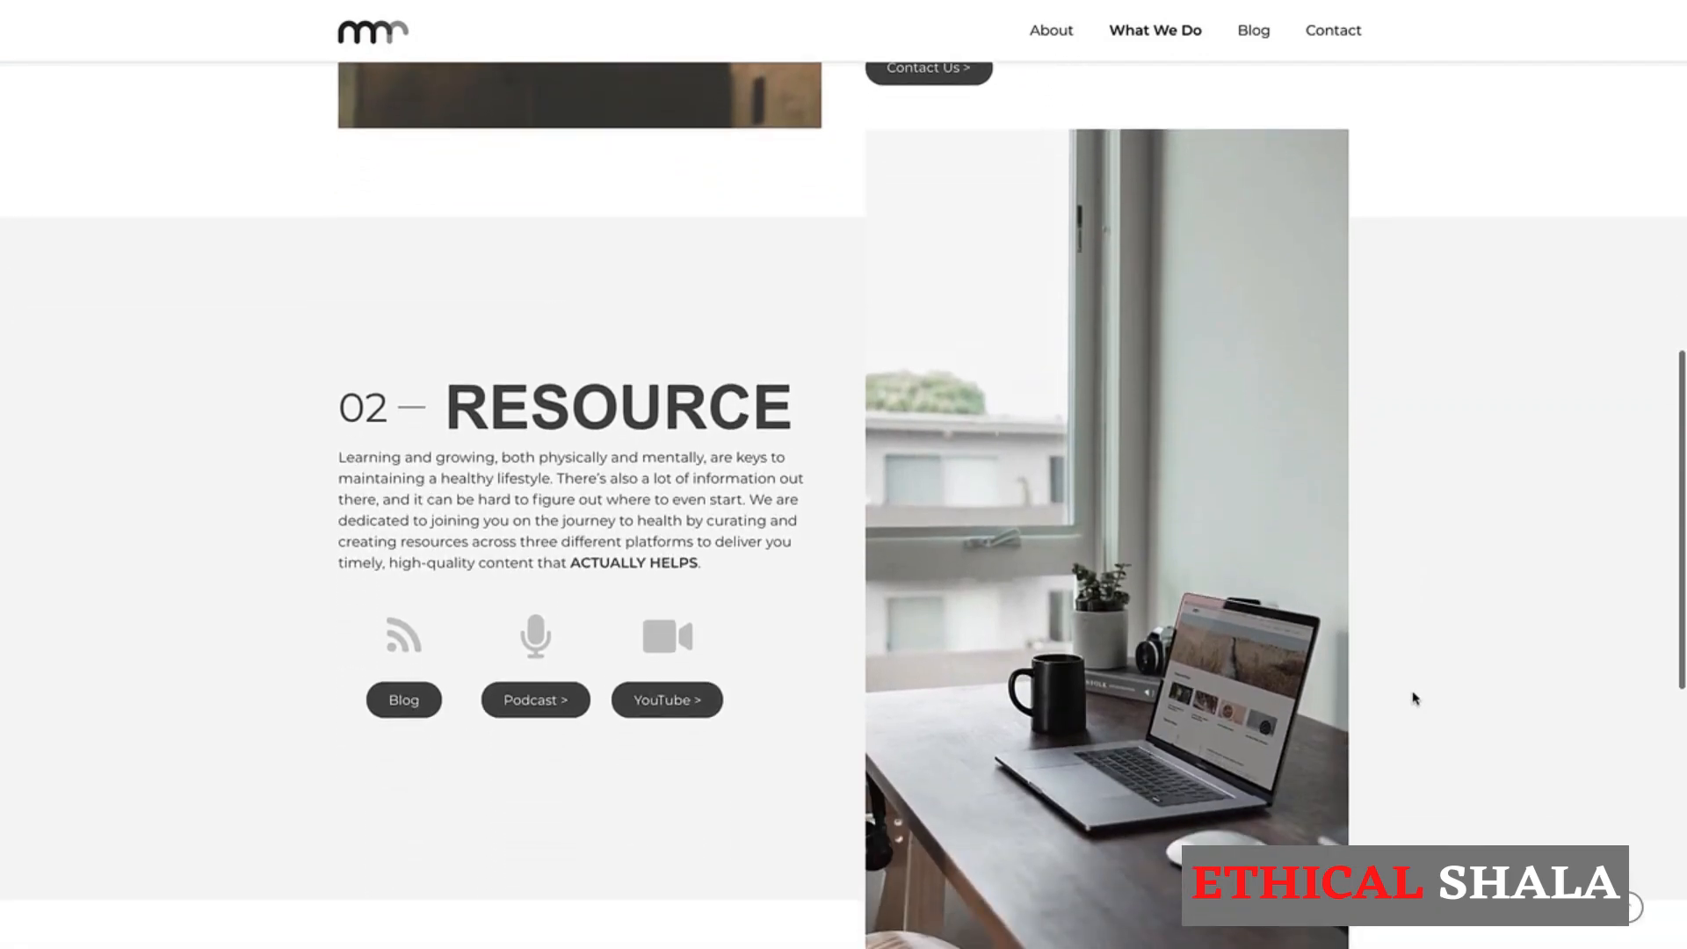
{"action": "scroll", "coordinate": [1414, 699], "scroll_direction": "down", "scroll_amount": 4}
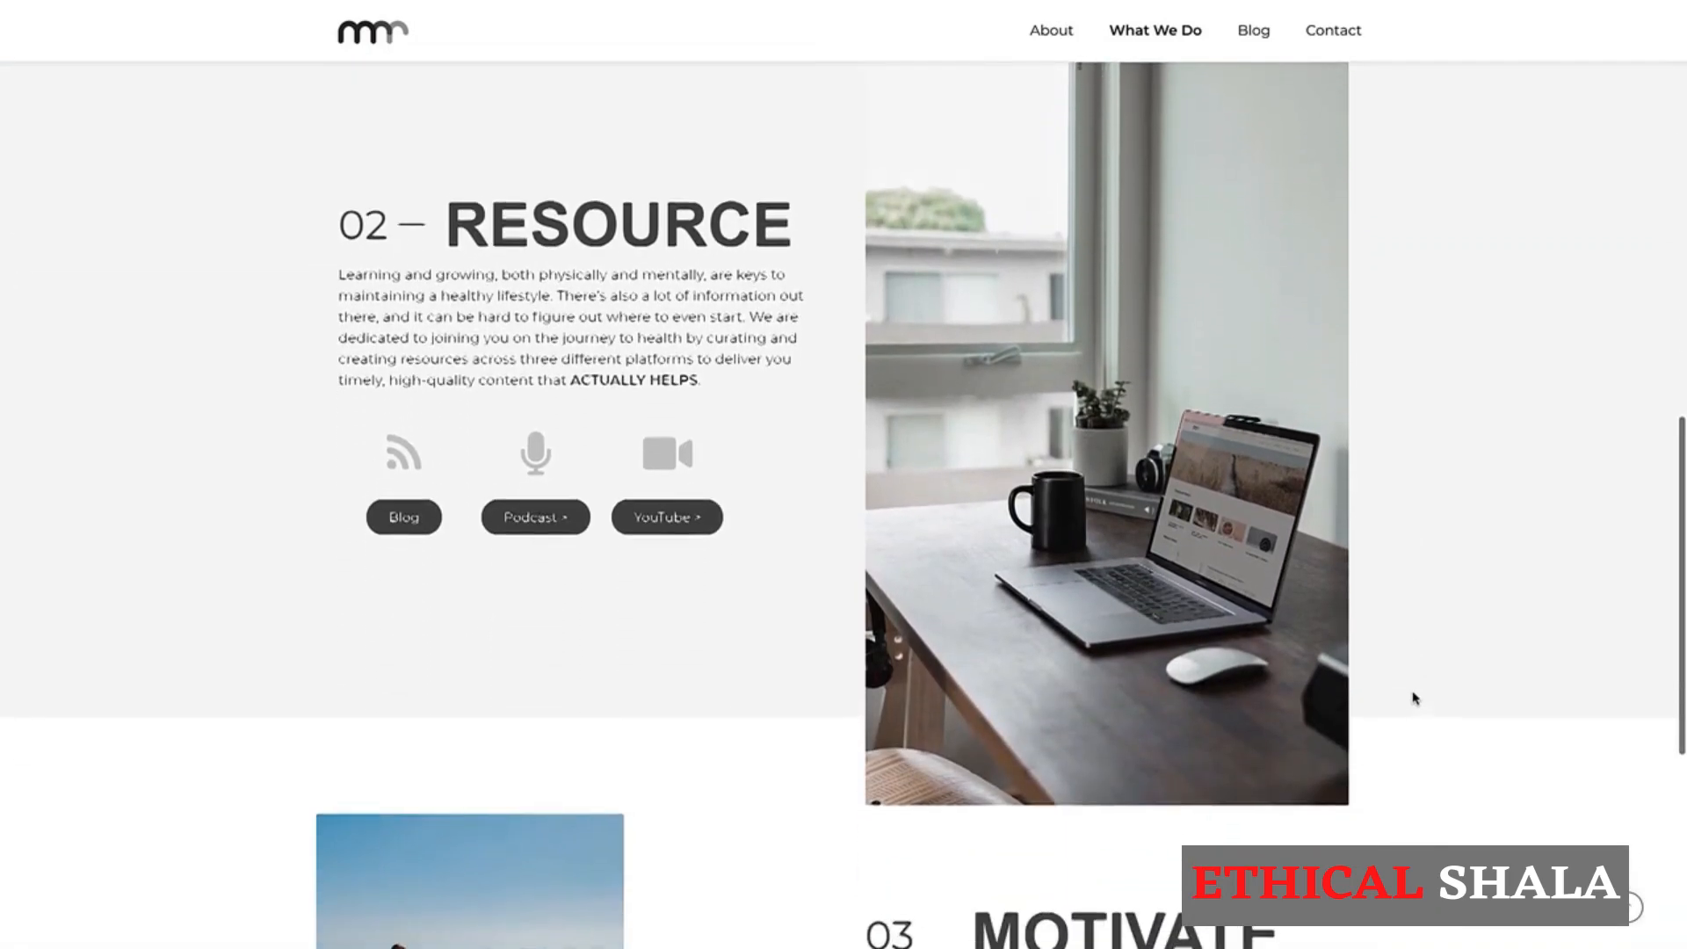
{"action": "scroll", "coordinate": [1414, 699], "scroll_direction": "down", "scroll_amount": 2}
{"action": "scroll", "coordinate": [1414, 699], "scroll_direction": "down", "scroll_amount": 2}
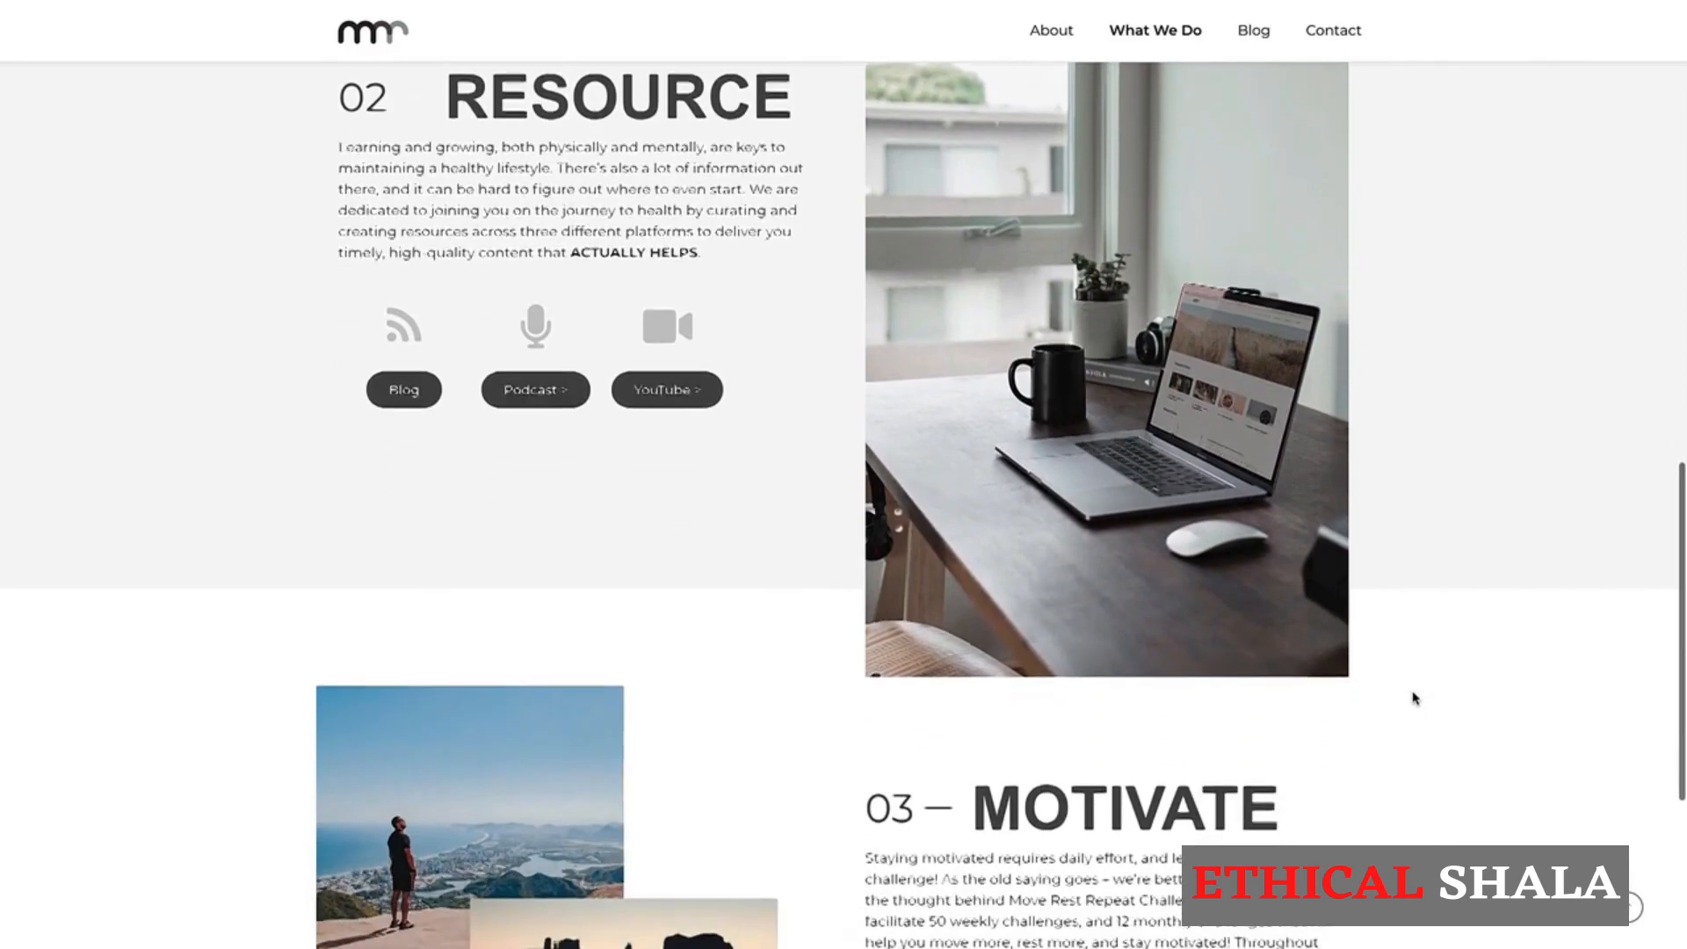
{"action": "scroll", "coordinate": [1415, 698], "scroll_direction": "down", "scroll_amount": 3}
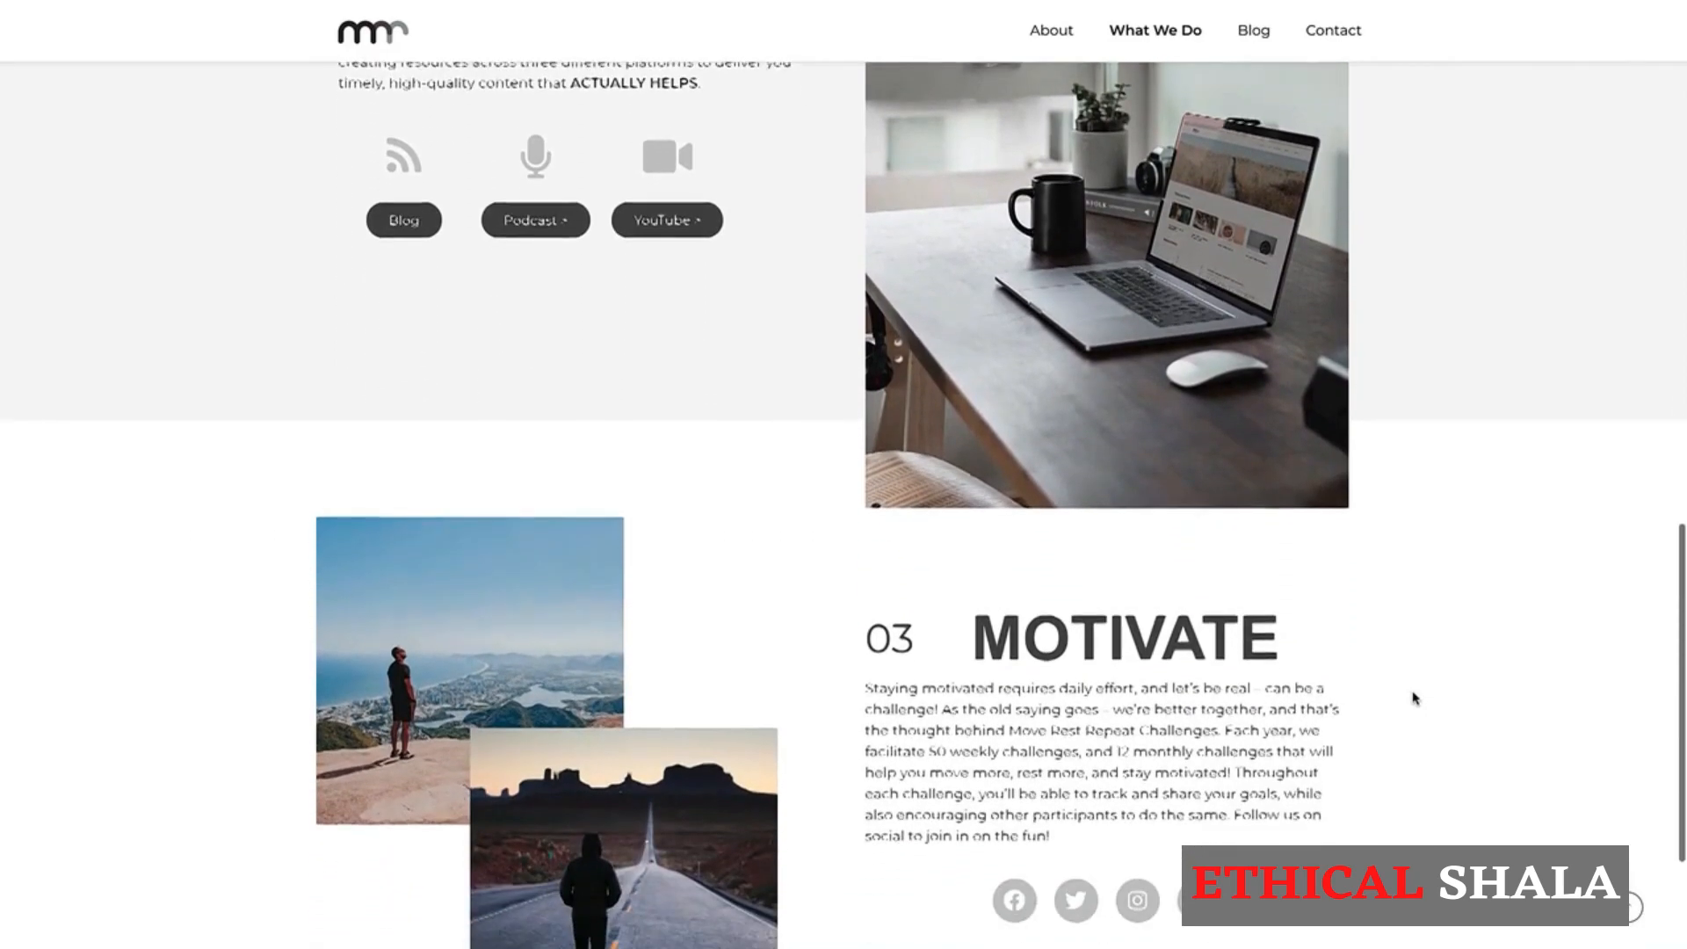
{"action": "scroll", "coordinate": [1415, 698], "scroll_direction": "down", "scroll_amount": 1}
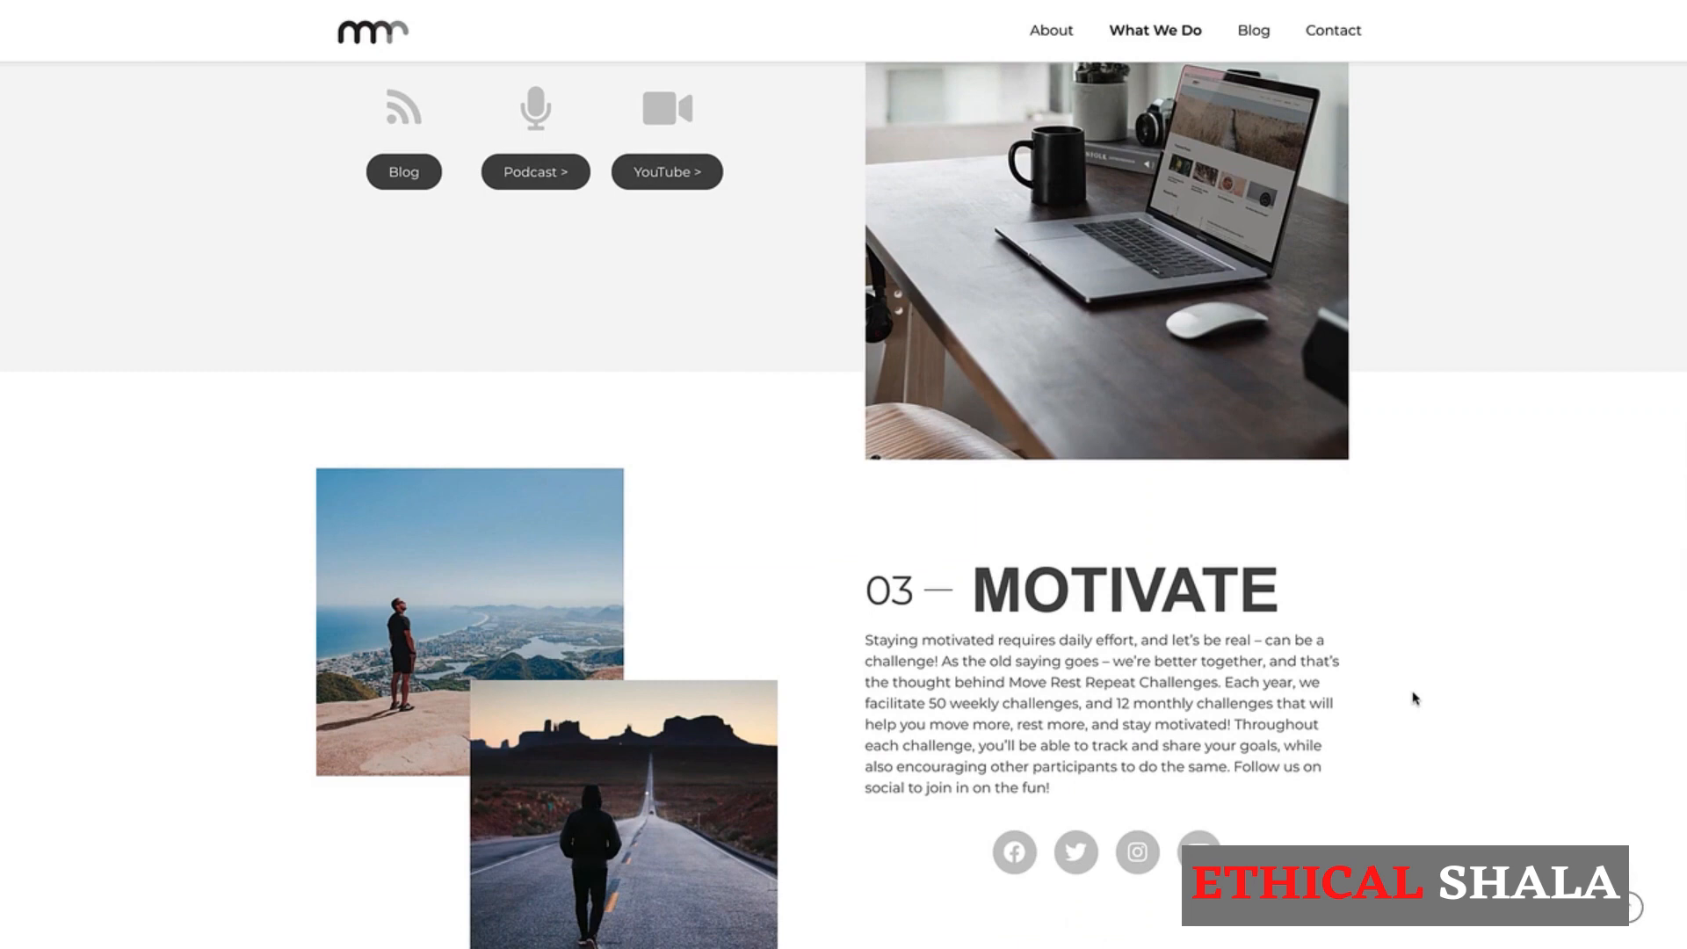
{"action": "scroll", "coordinate": [1414, 698], "scroll_direction": "up", "scroll_amount": 3}
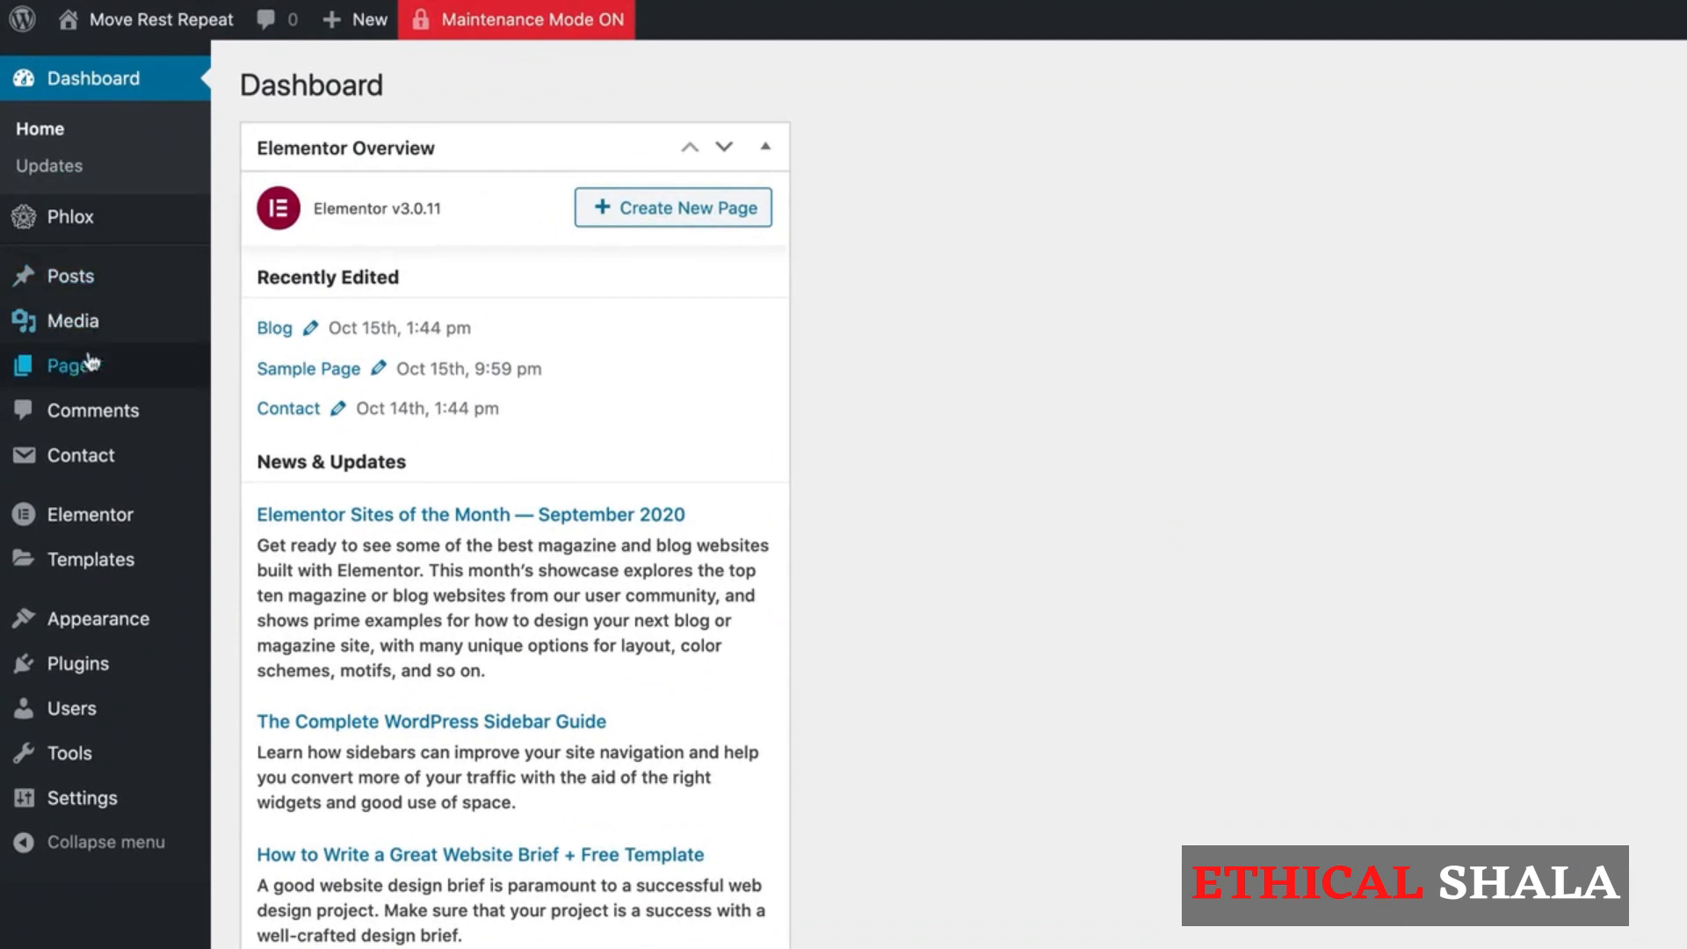
Step: Open the site's What We Do page for editing with Elementor
{"action": "left_click", "coordinate": [76, 373]}
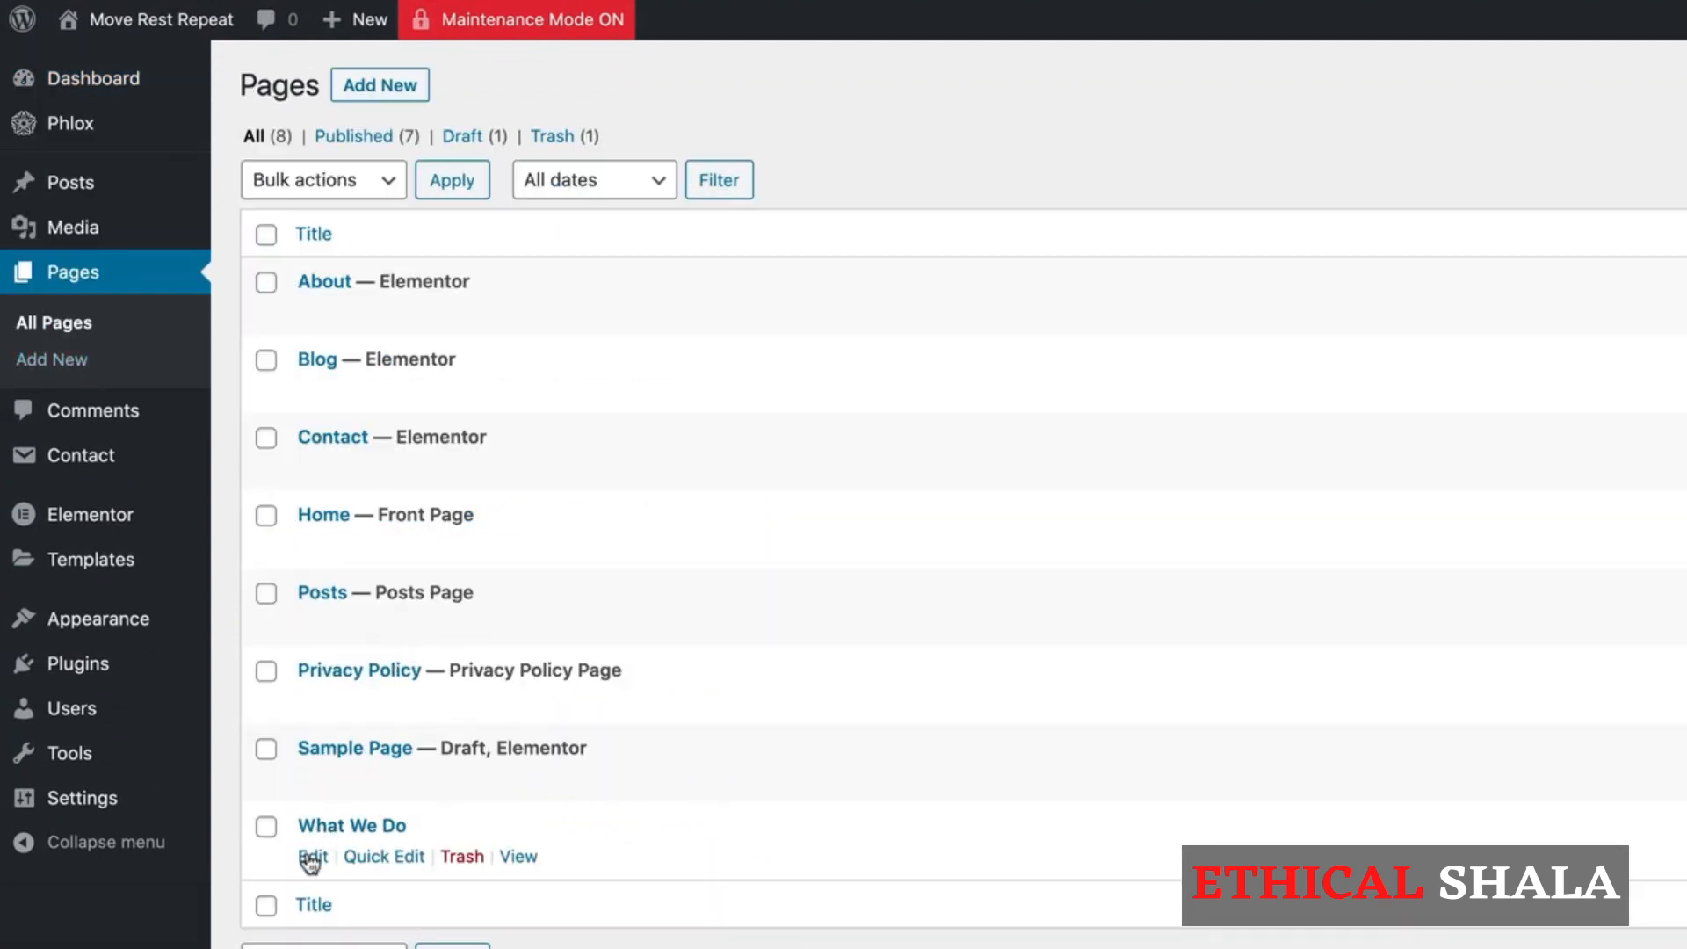
{"action": "left_click", "coordinate": [310, 857]}
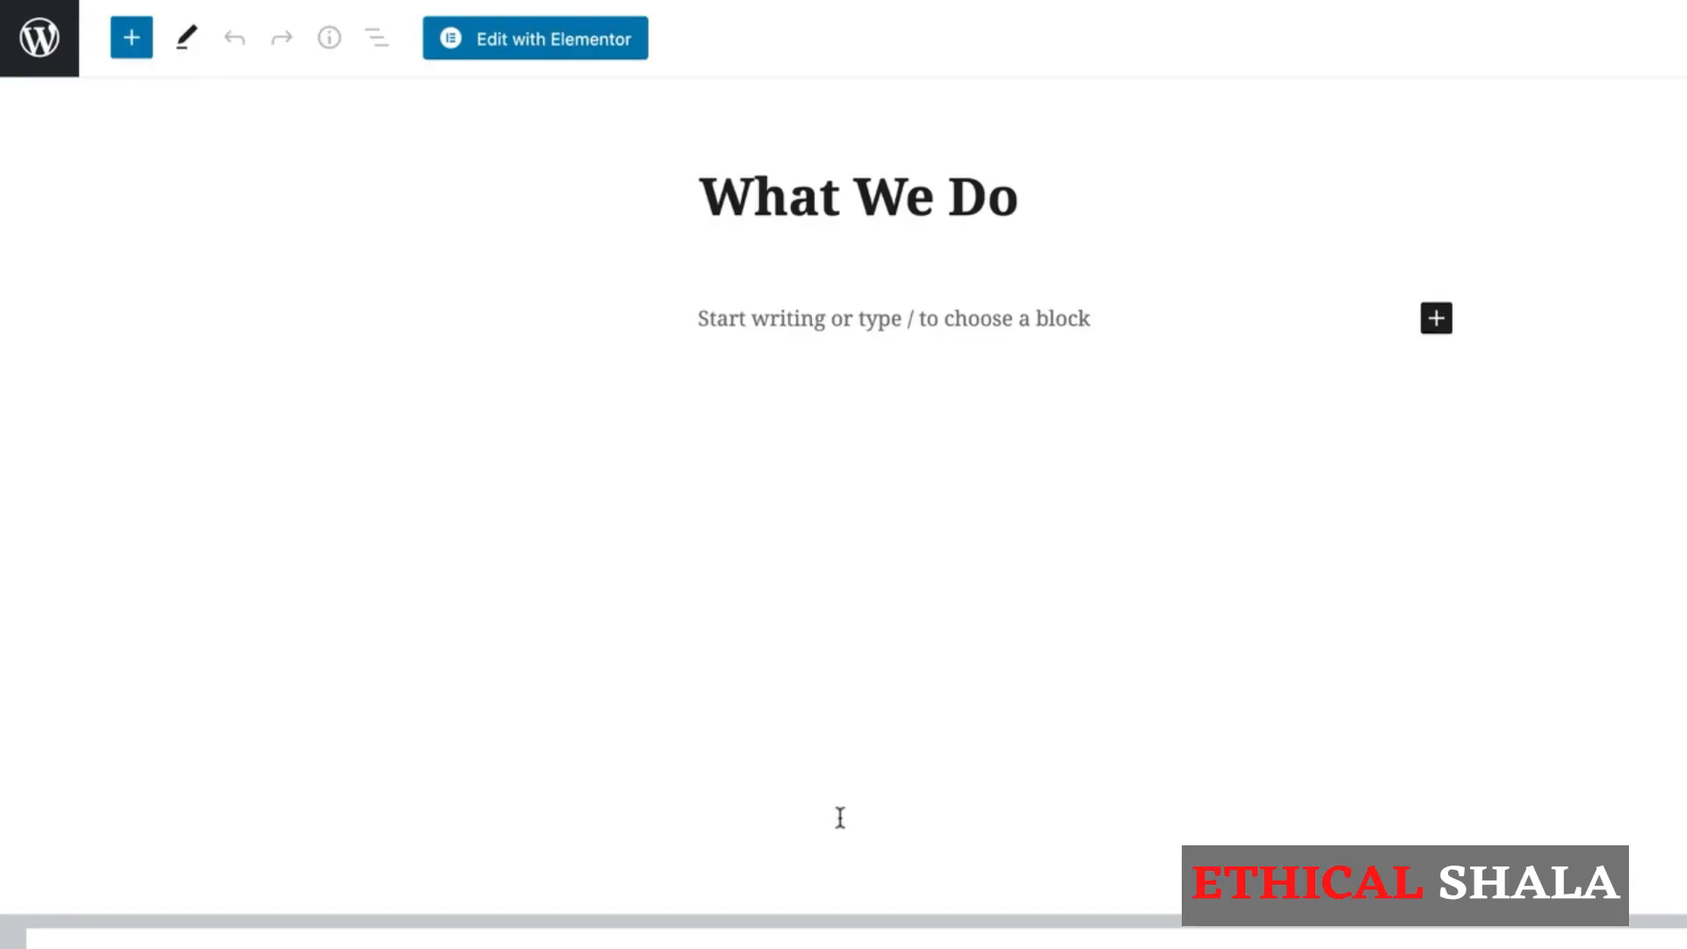
{"action": "left_click", "coordinate": [550, 38]}
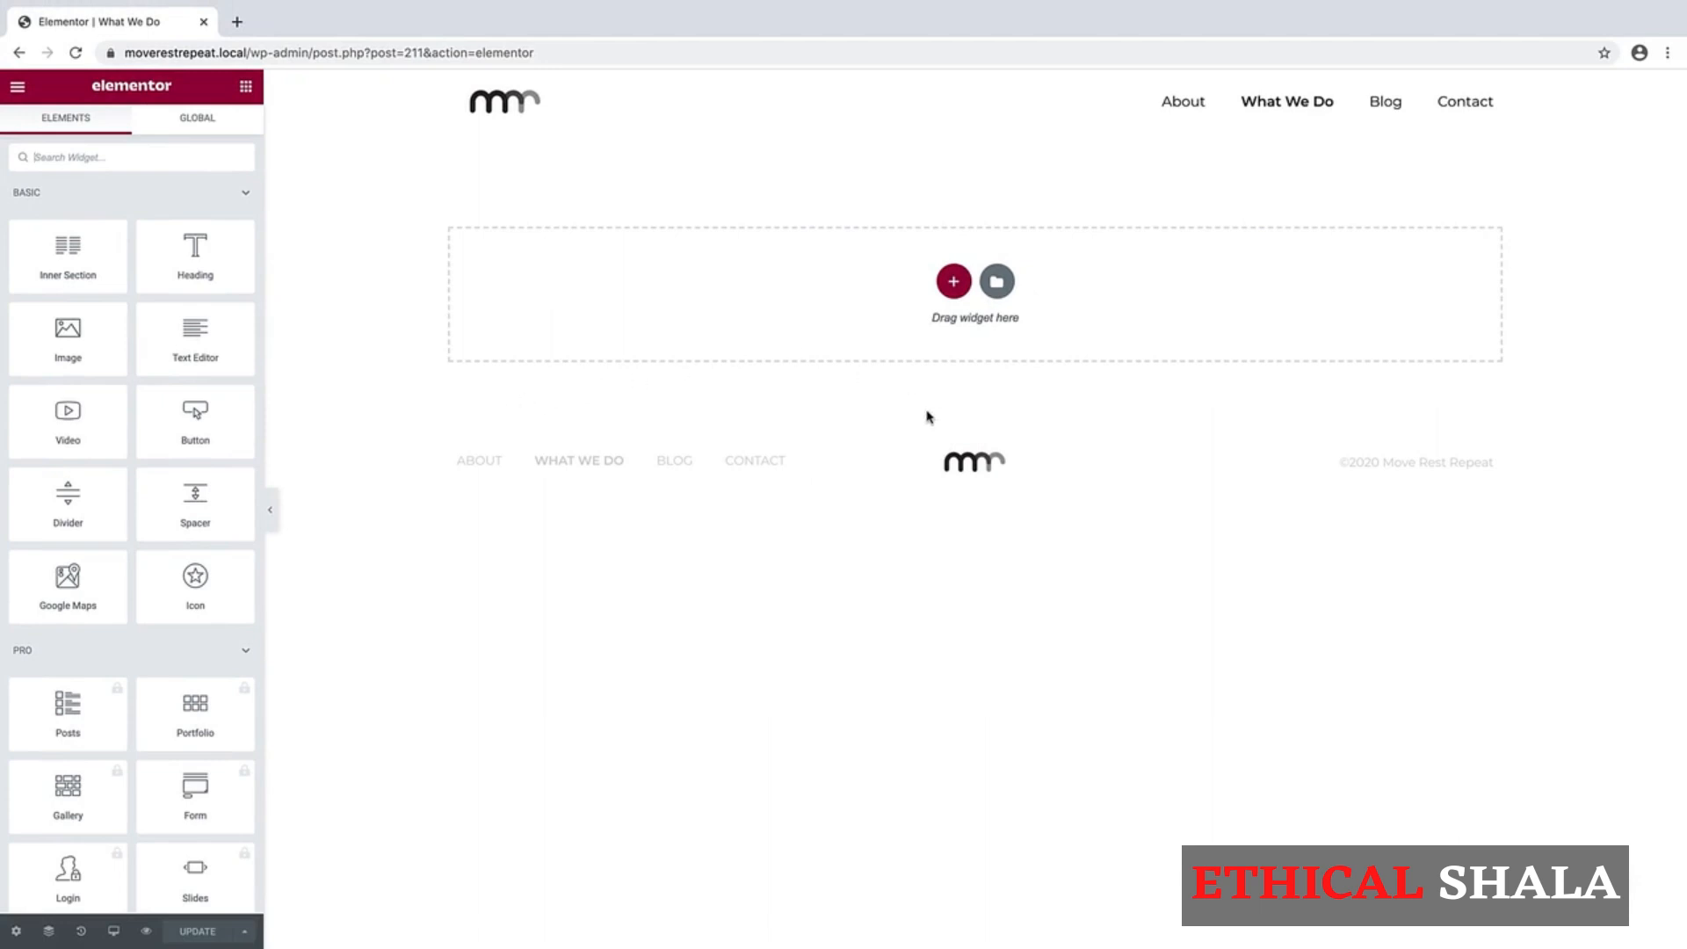
Step: Insert the saved Page Banner template into the empty page, importing its document settings as well
{"action": "left_click", "coordinate": [999, 286]}
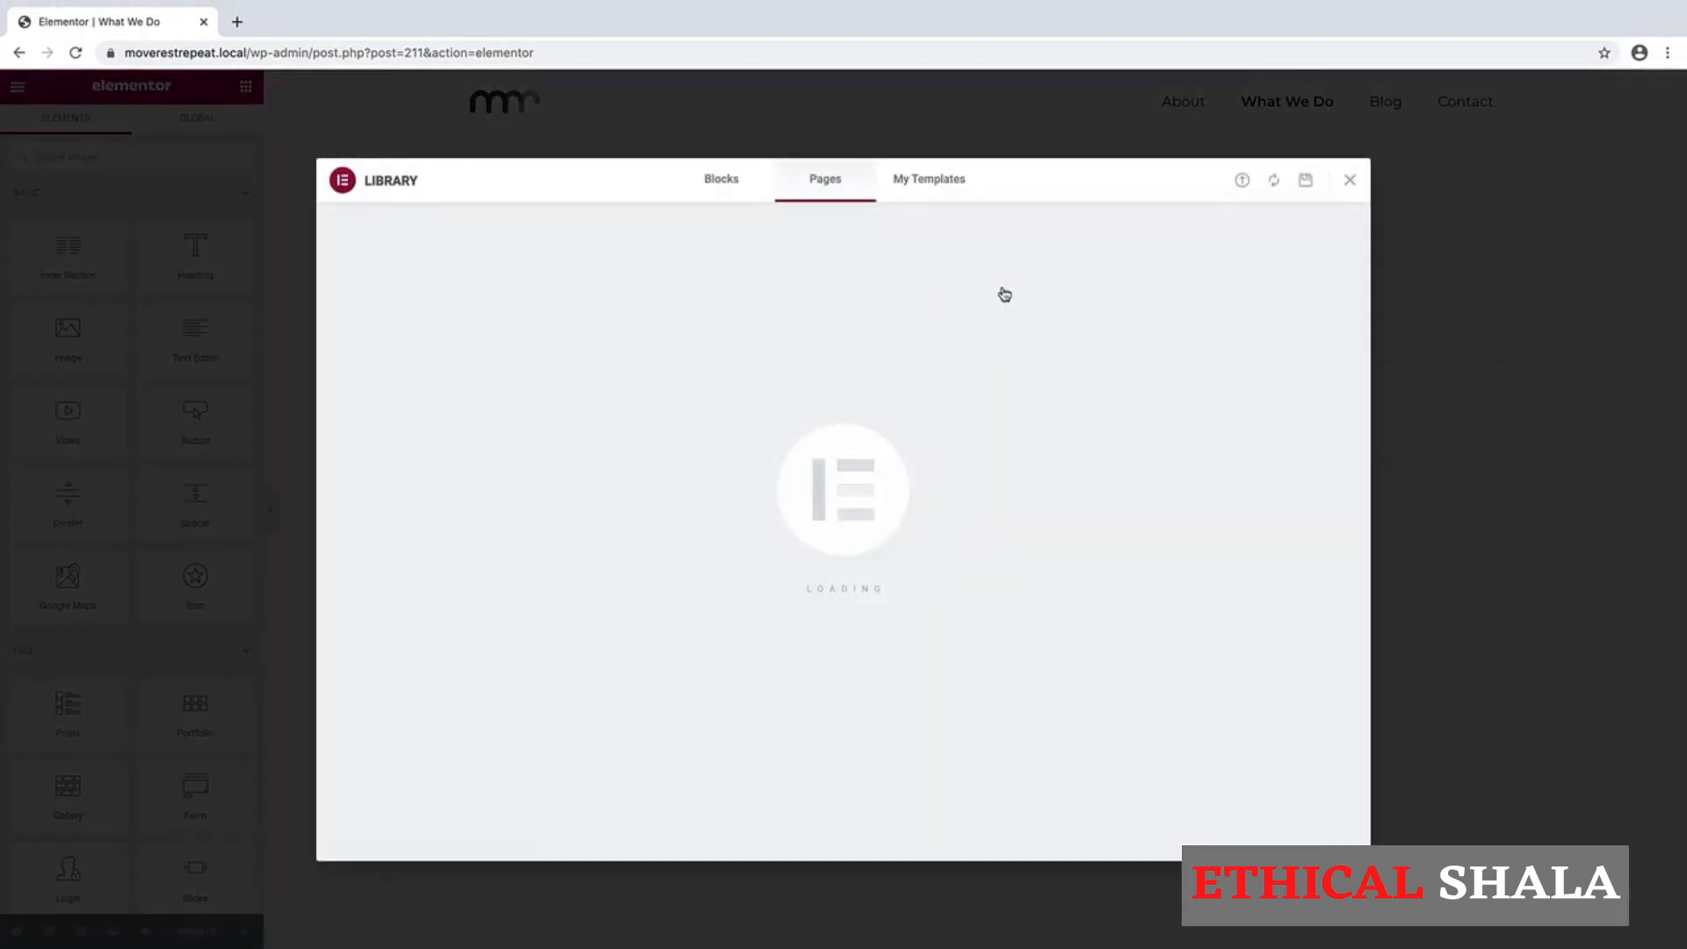
{"action": "left_click", "coordinate": [937, 182]}
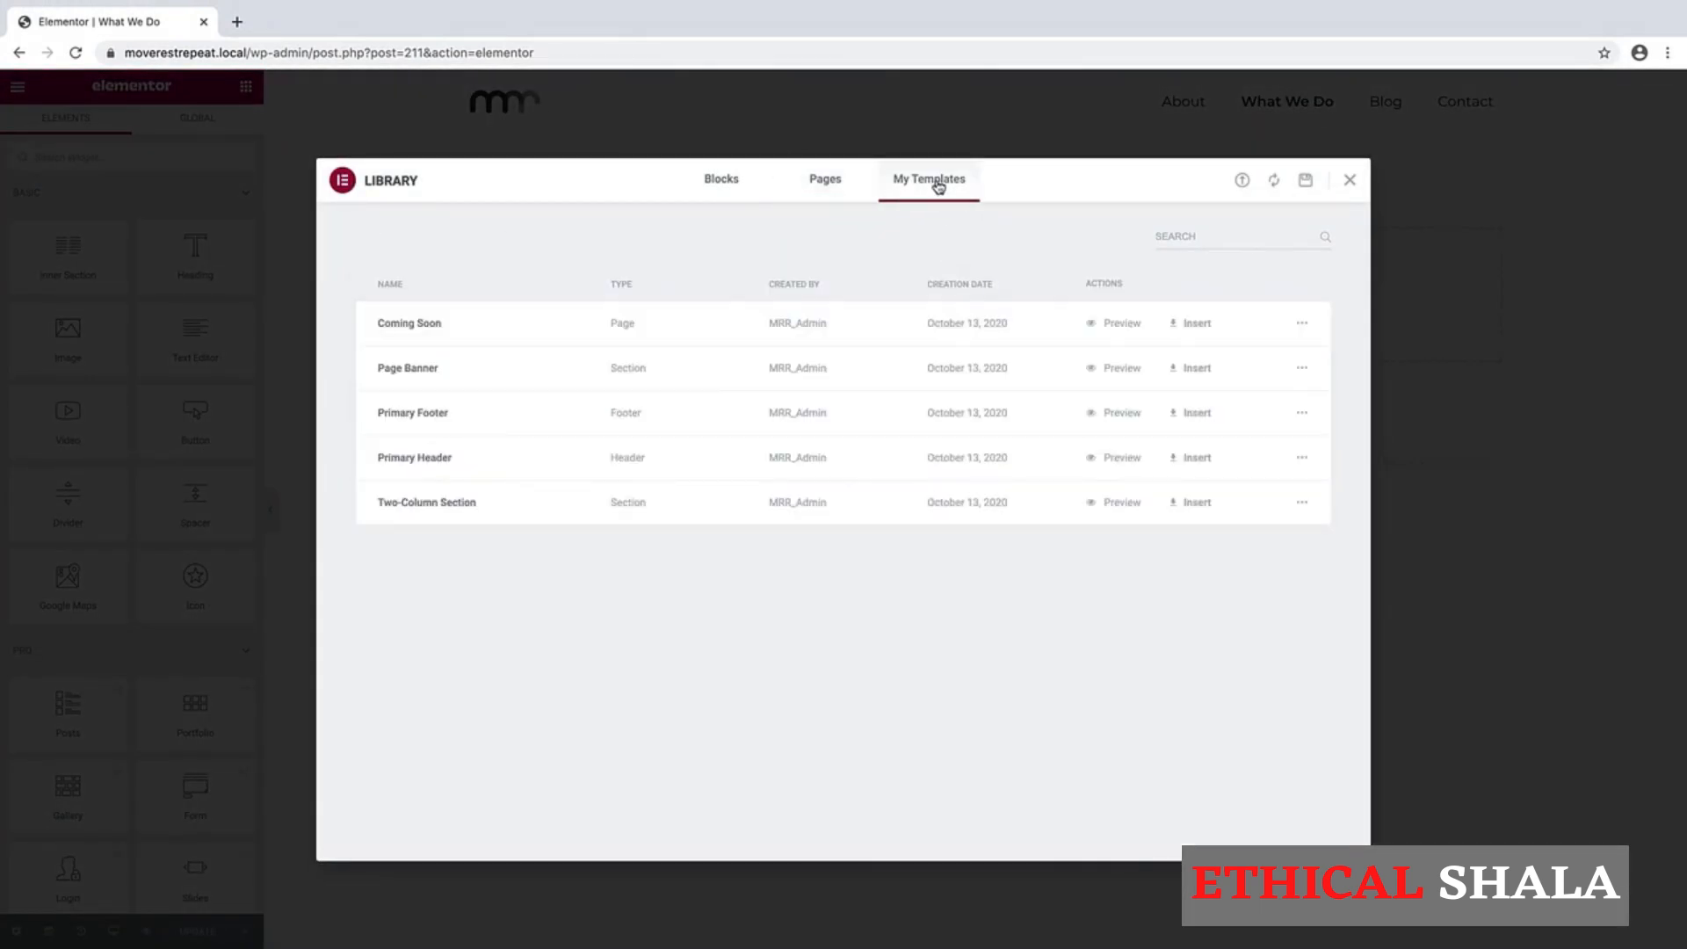
{"action": "left_click", "coordinate": [1192, 373]}
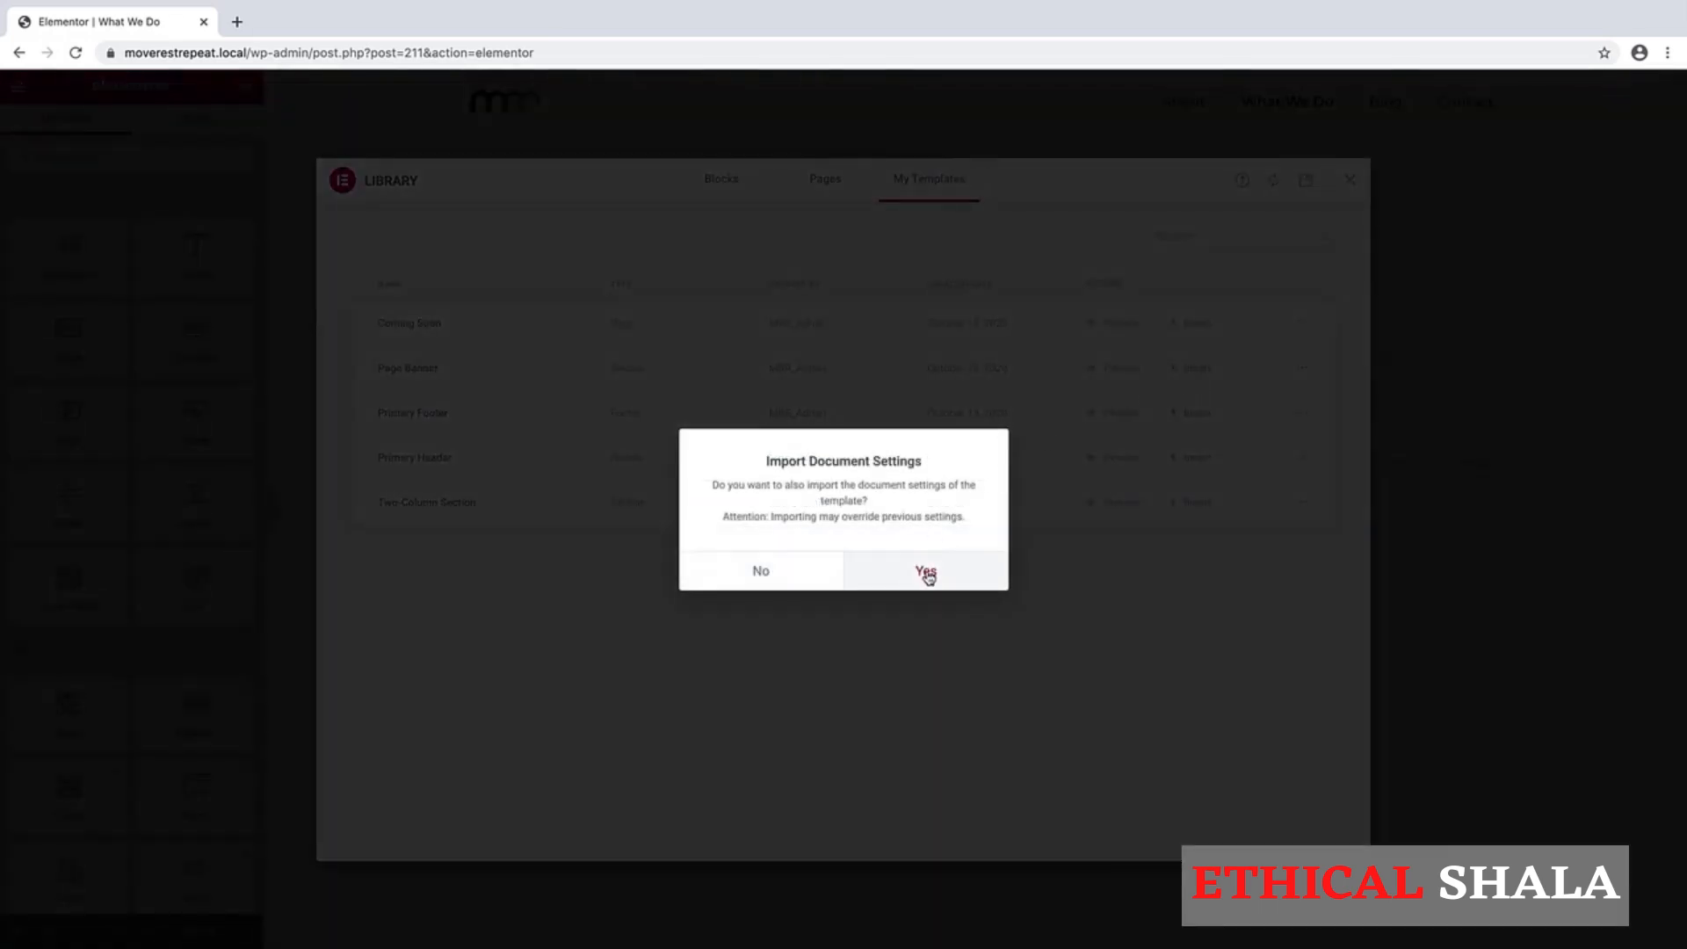
{"action": "left_click", "coordinate": [927, 573]}
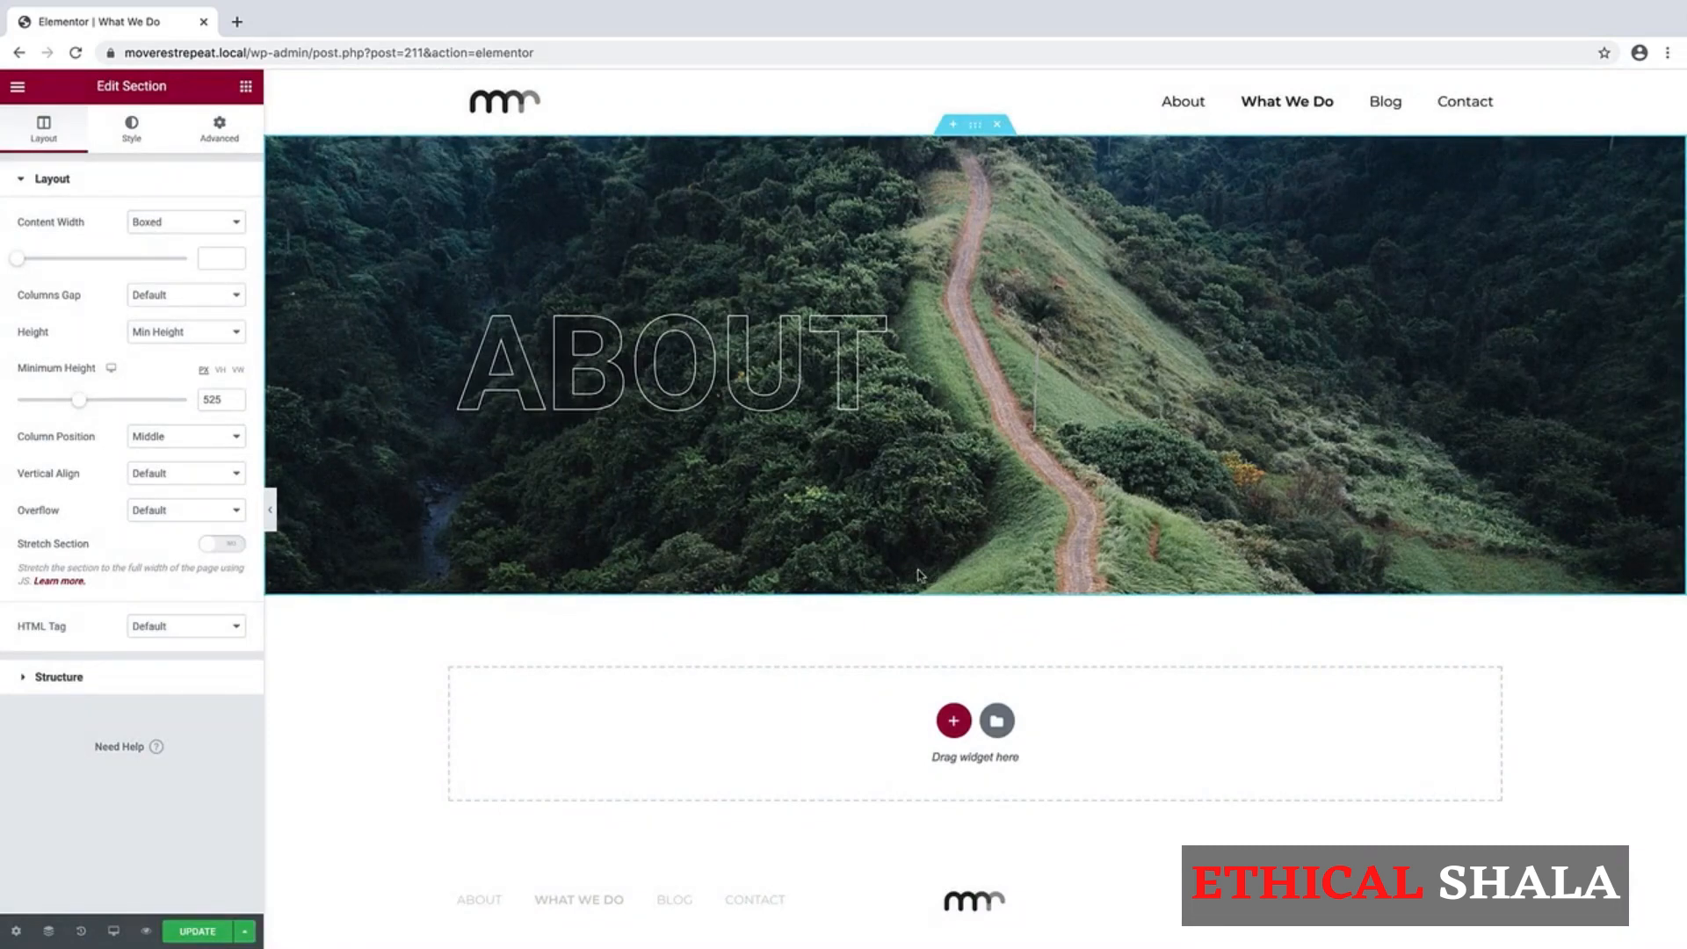
Step: Change the banner heading's title to "What We Do"
{"action": "left_click", "coordinate": [809, 362]}
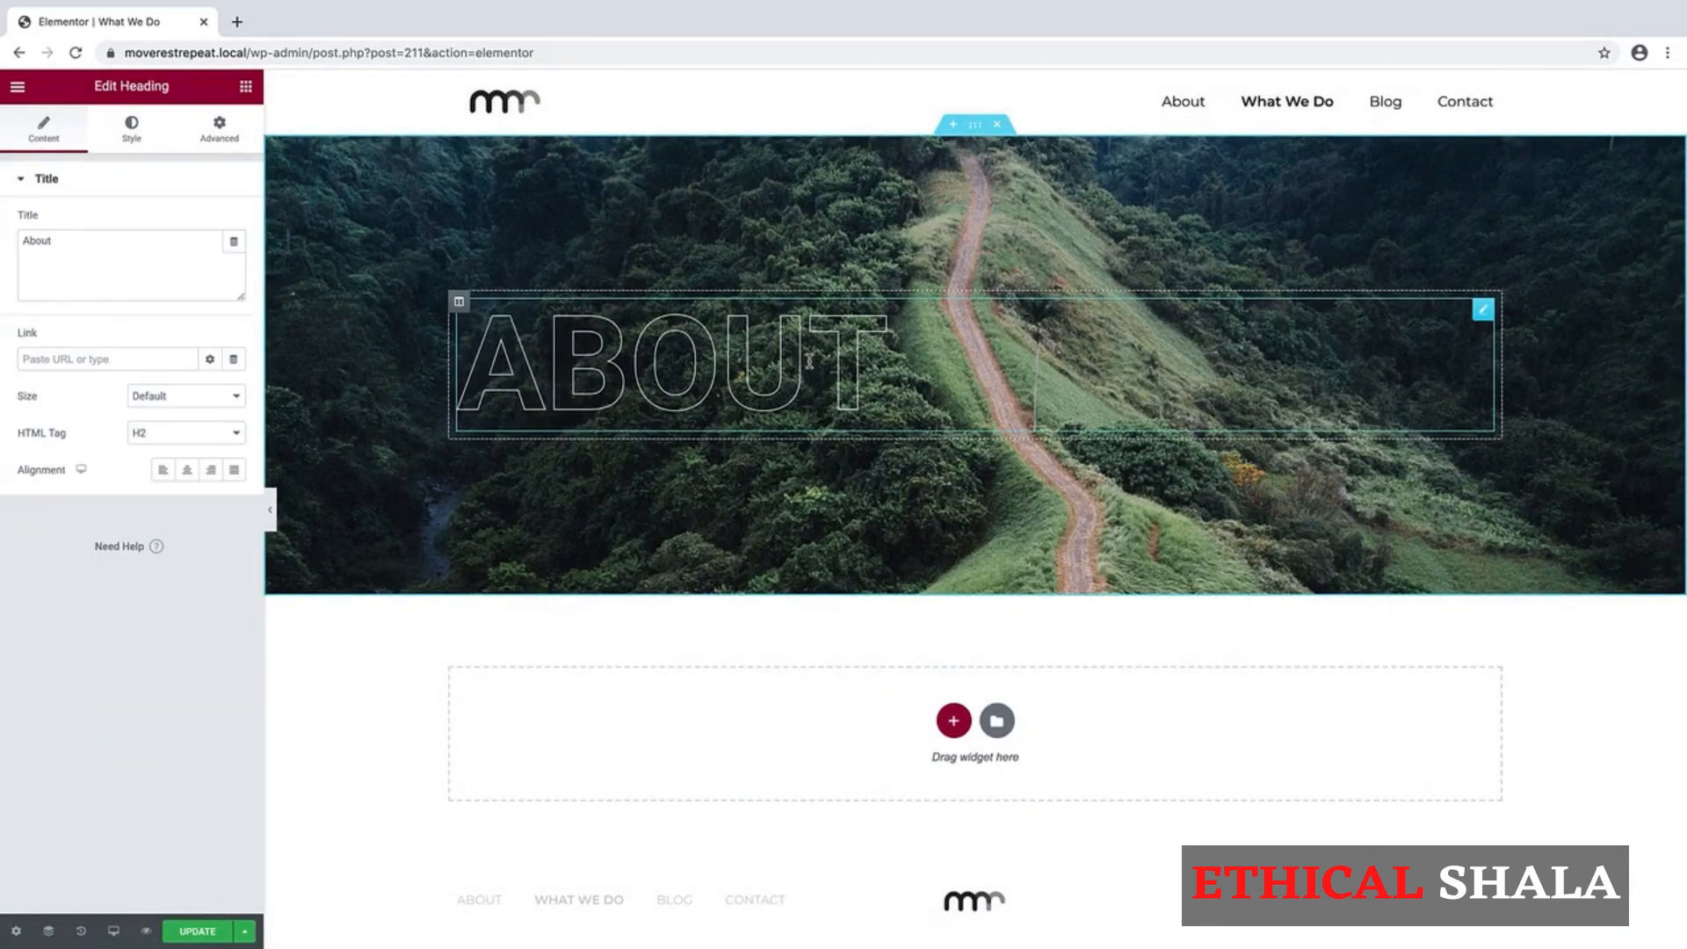
{"action": "left_click_drag", "start_coordinate": [64, 240], "coordinate": [7, 246]}
{"action": "type", "text": "What We Do"}
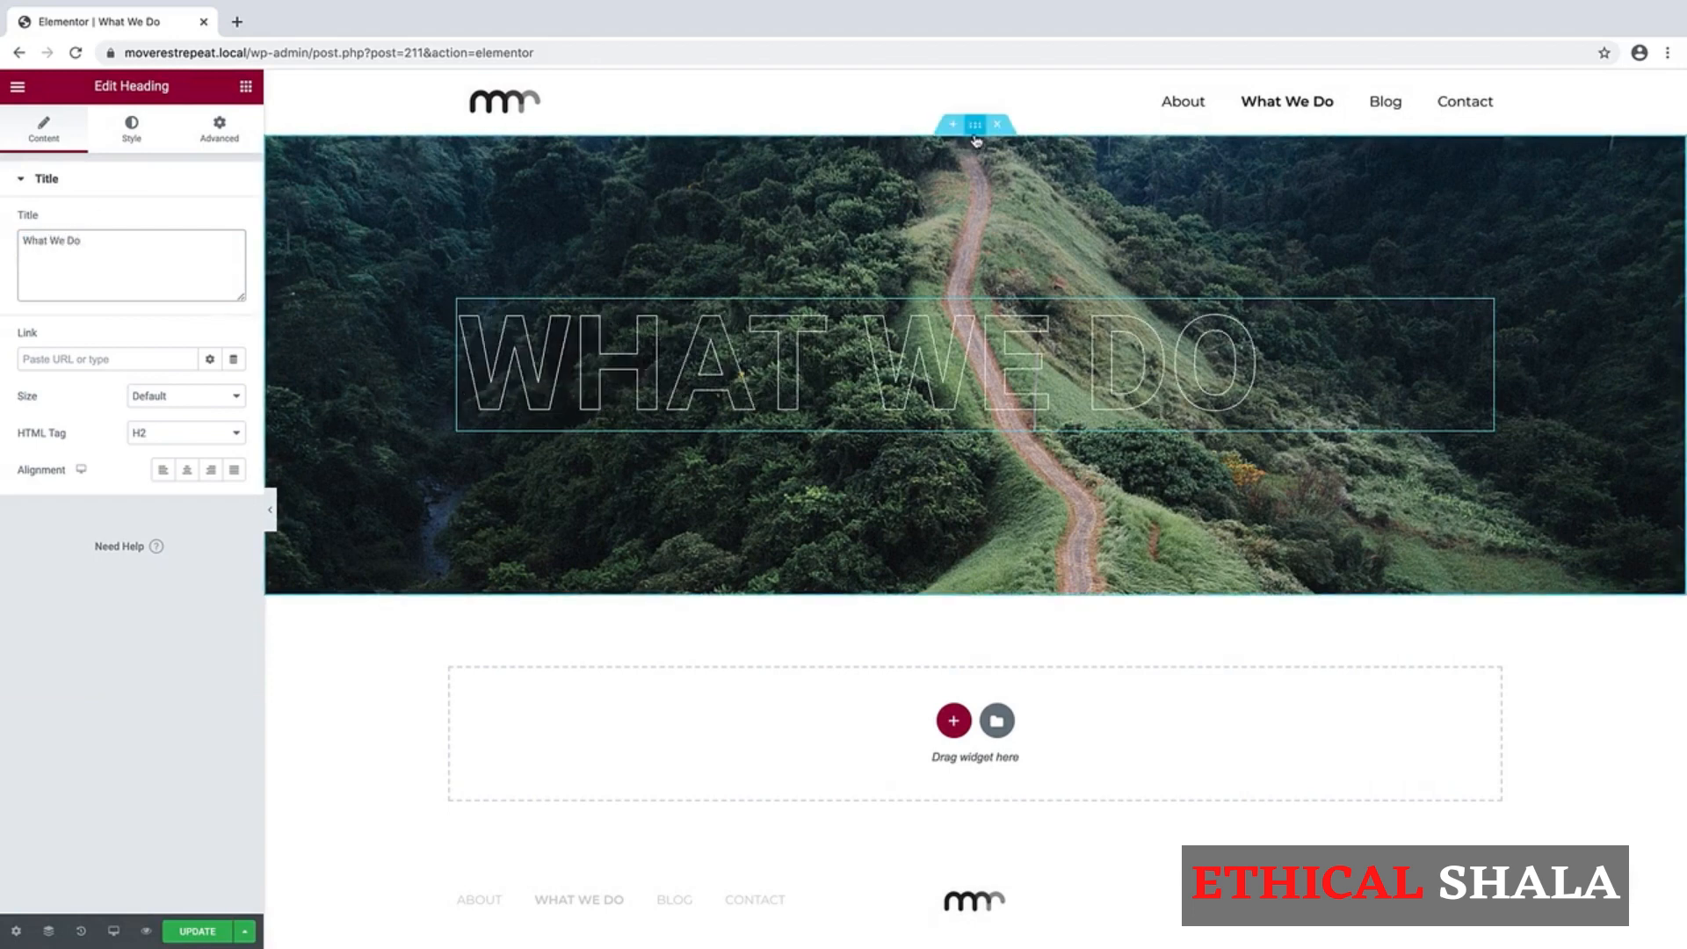
Step: Upload the What We Do page's image files to the media library from the banner section's background image setting
{"action": "left_click", "coordinate": [975, 130]}
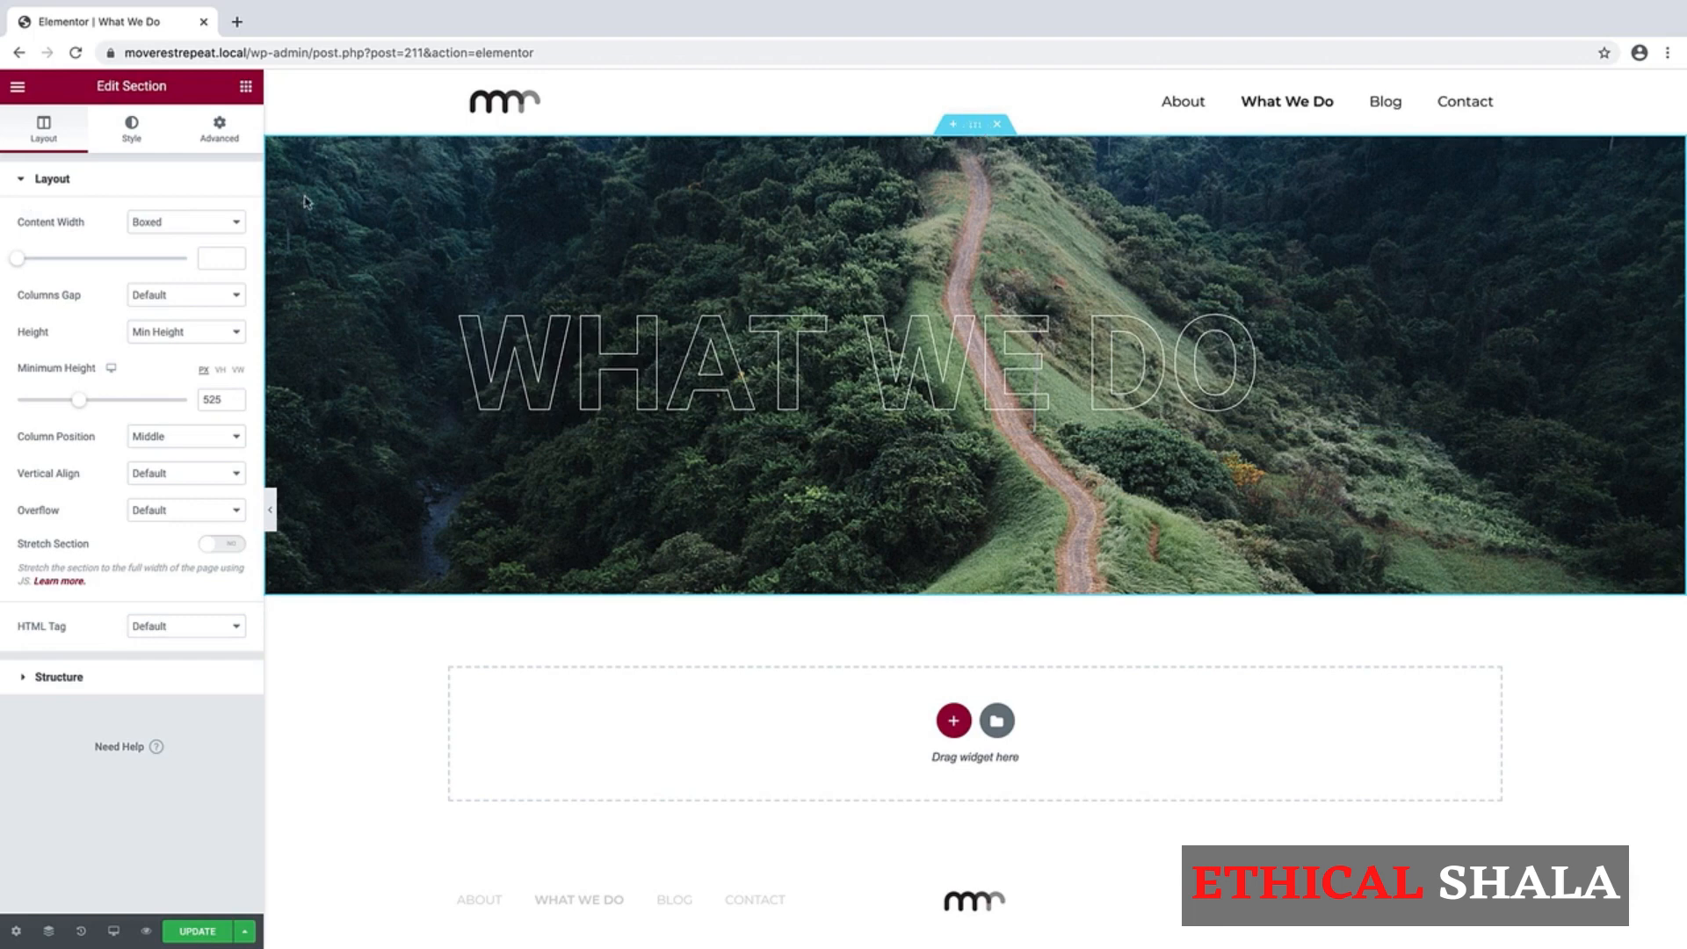
{"action": "left_click", "coordinate": [131, 132]}
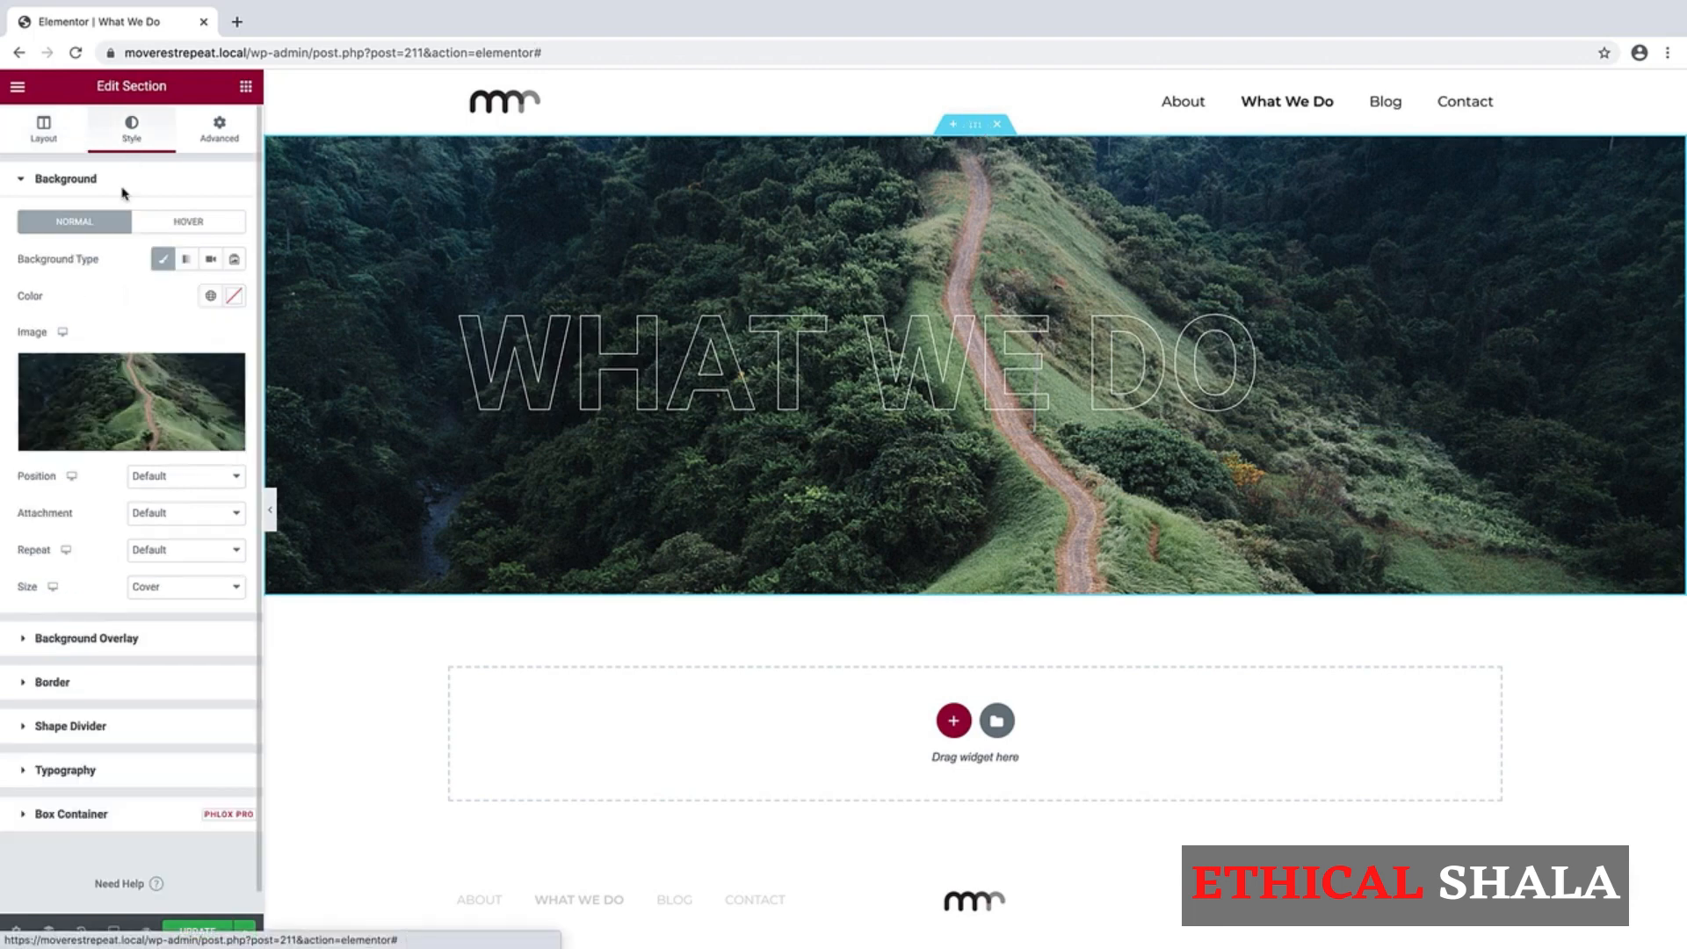
{"action": "left_click", "coordinate": [136, 393]}
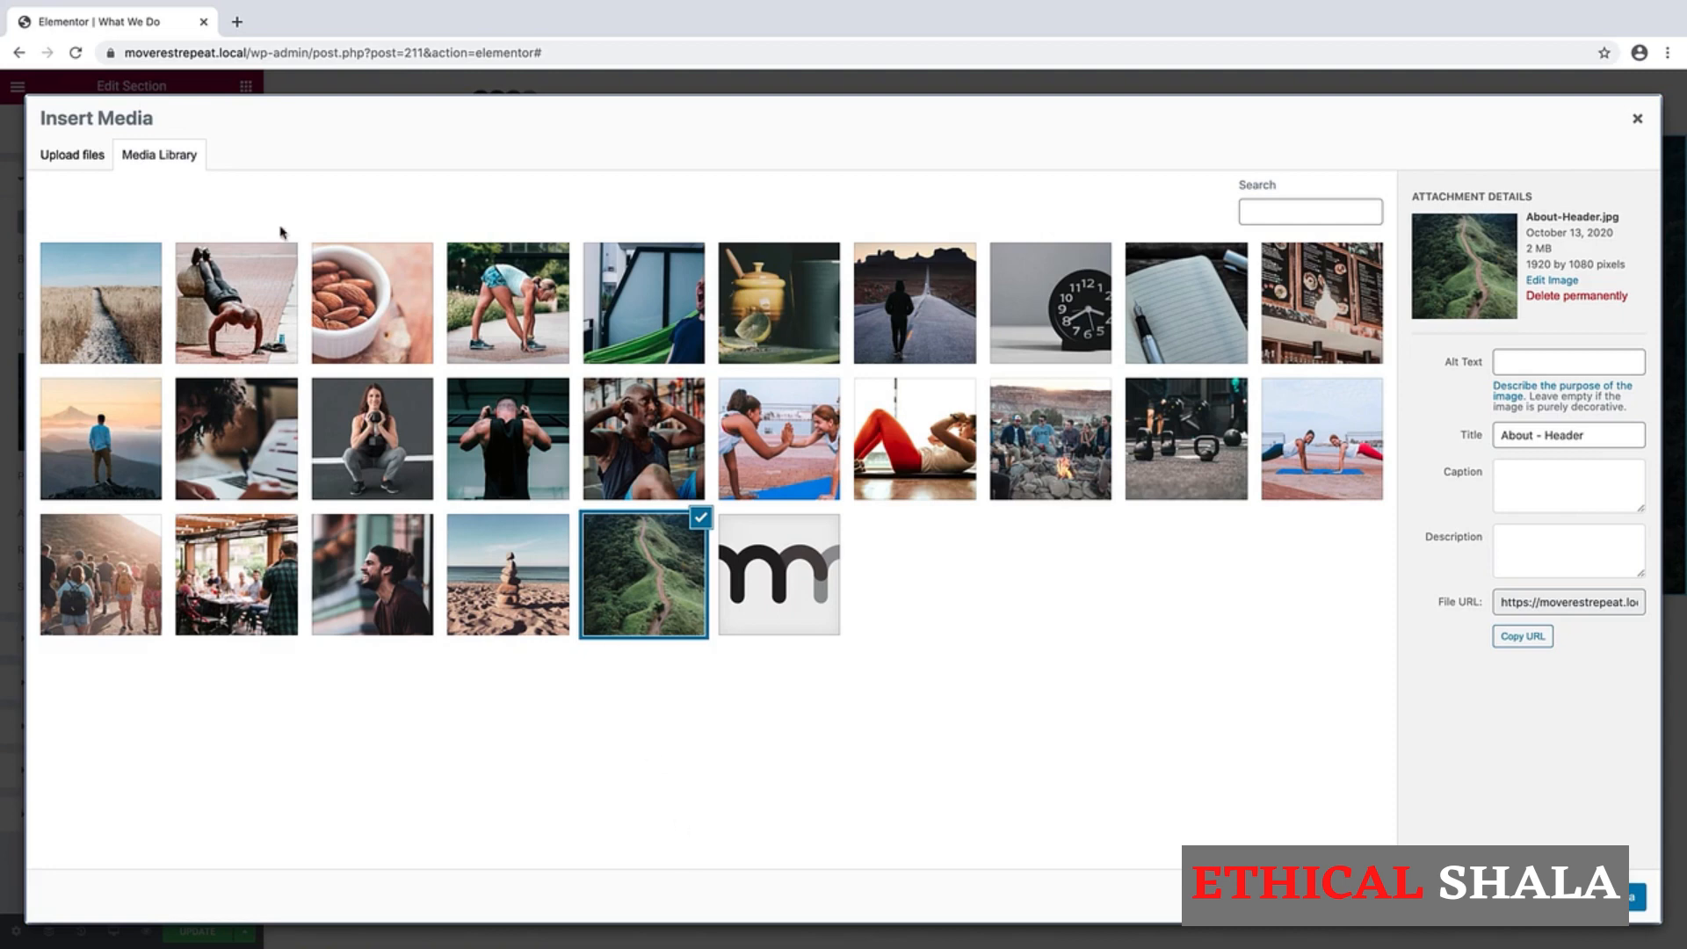
{"action": "left_click", "coordinate": [65, 161]}
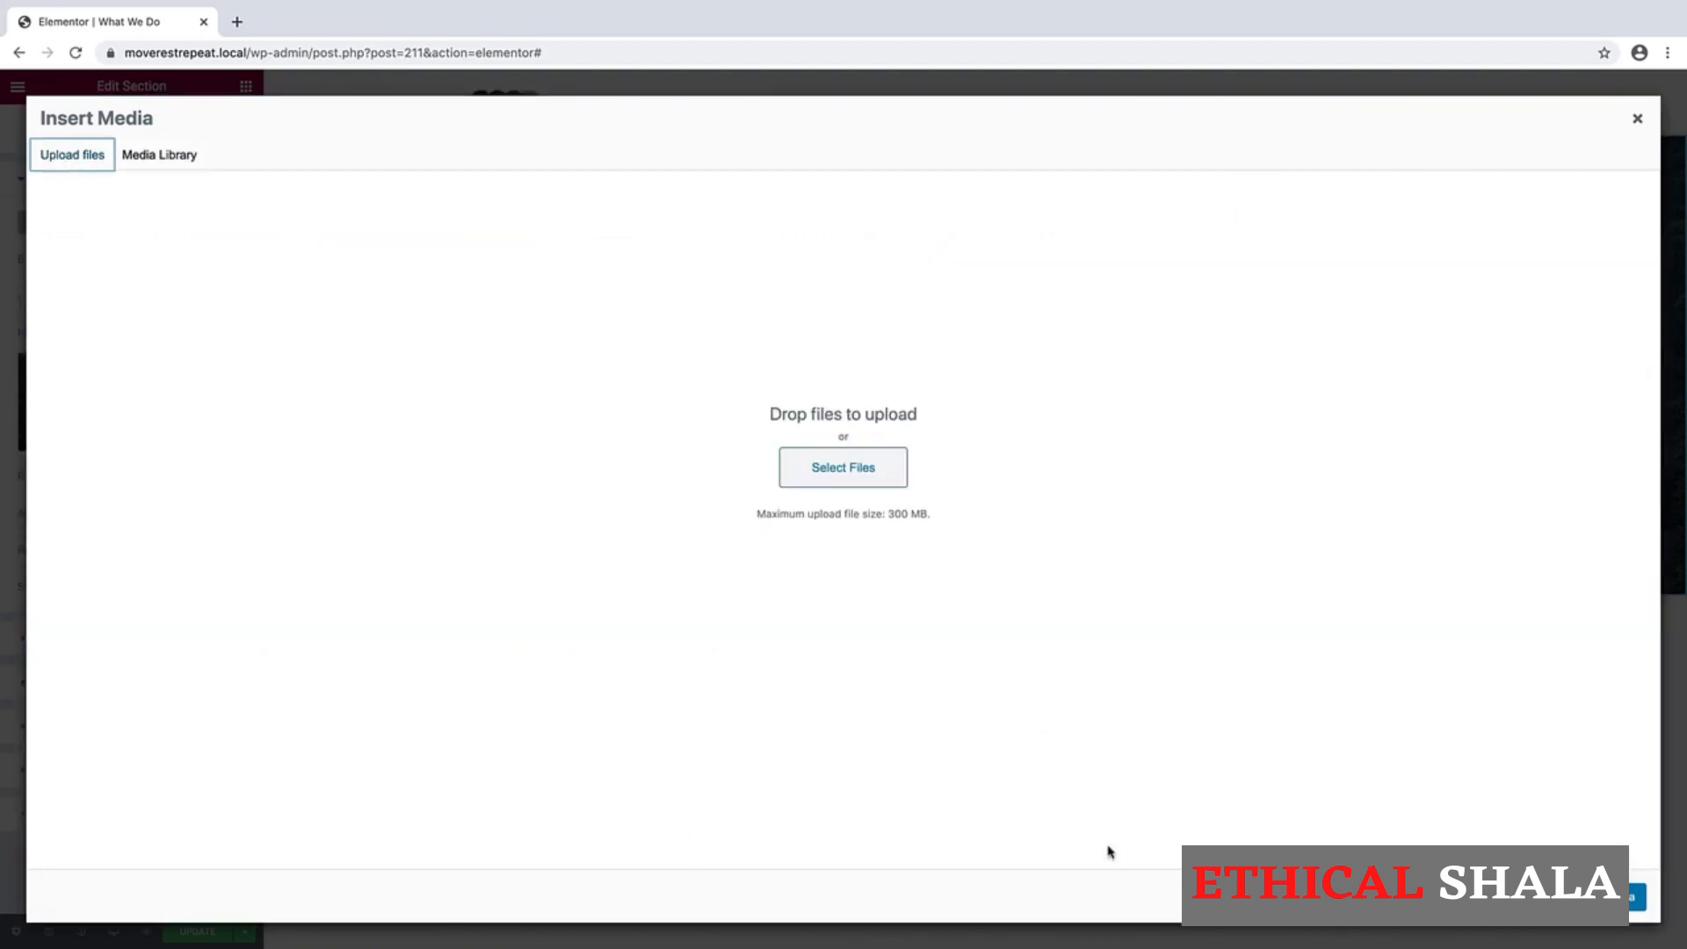
{"action": "key", "text": "super+Tab"}
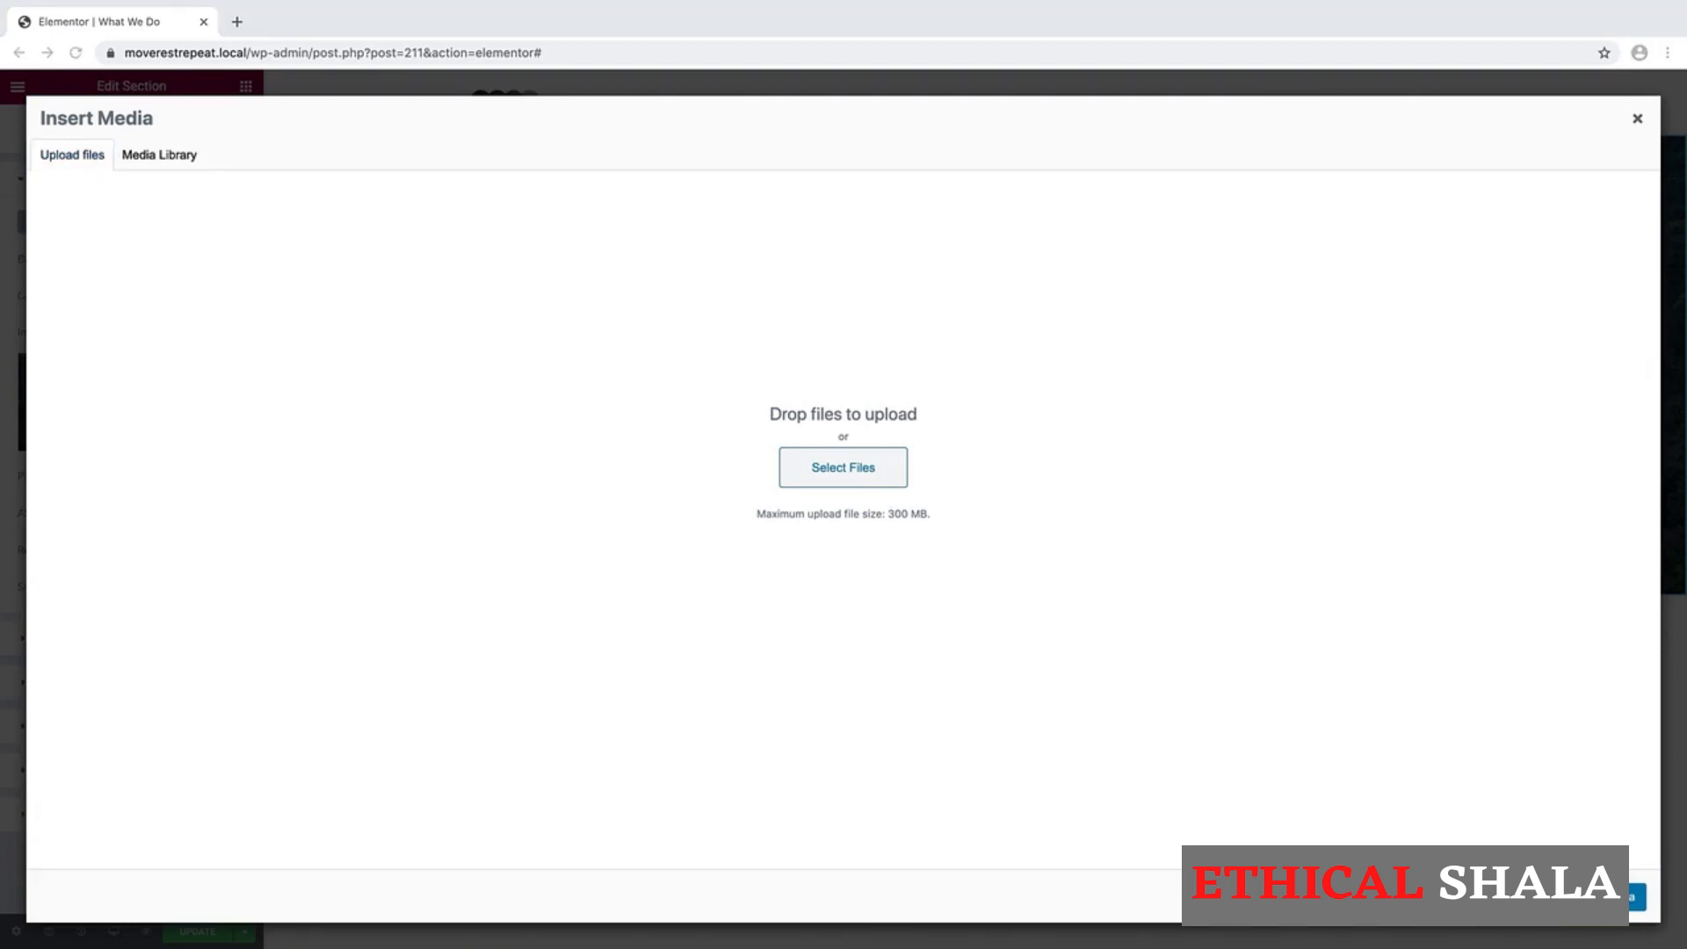
{"action": "left_click_drag", "start_coordinate": [975, 941], "coordinate": [565, 519]}
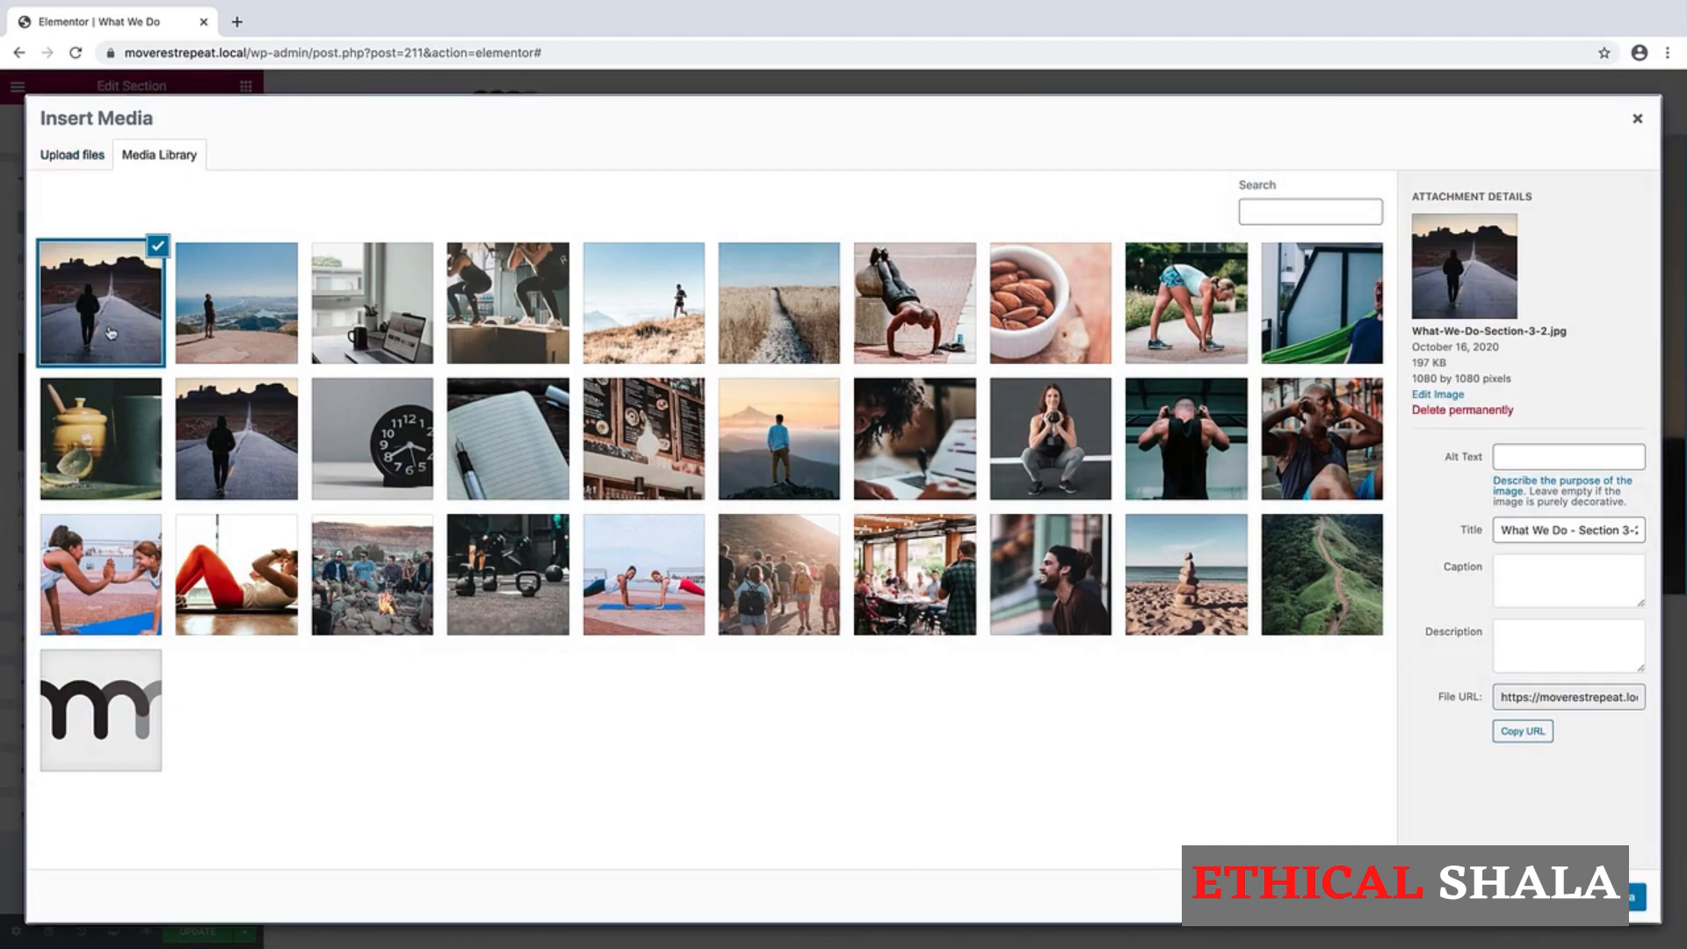
Step: Use What-We-Do-Header.jpg as the banner section's background image and set its position to Center Center
{"action": "left_click", "coordinate": [634, 331]}
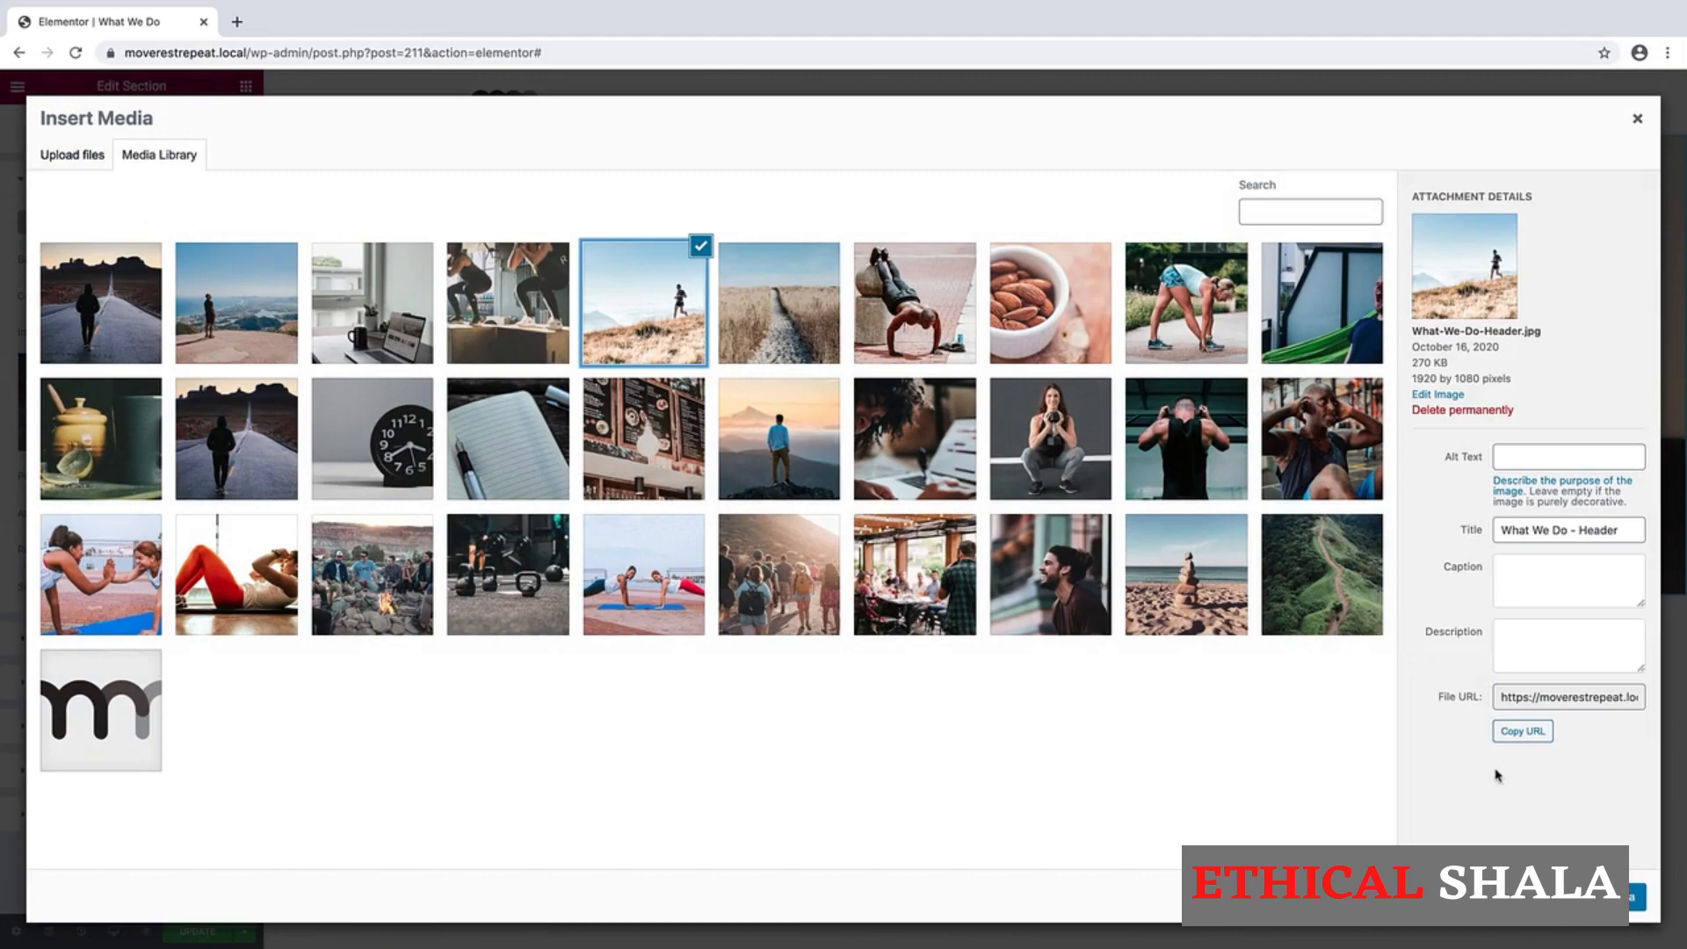
{"action": "left_click", "coordinate": [1617, 896]}
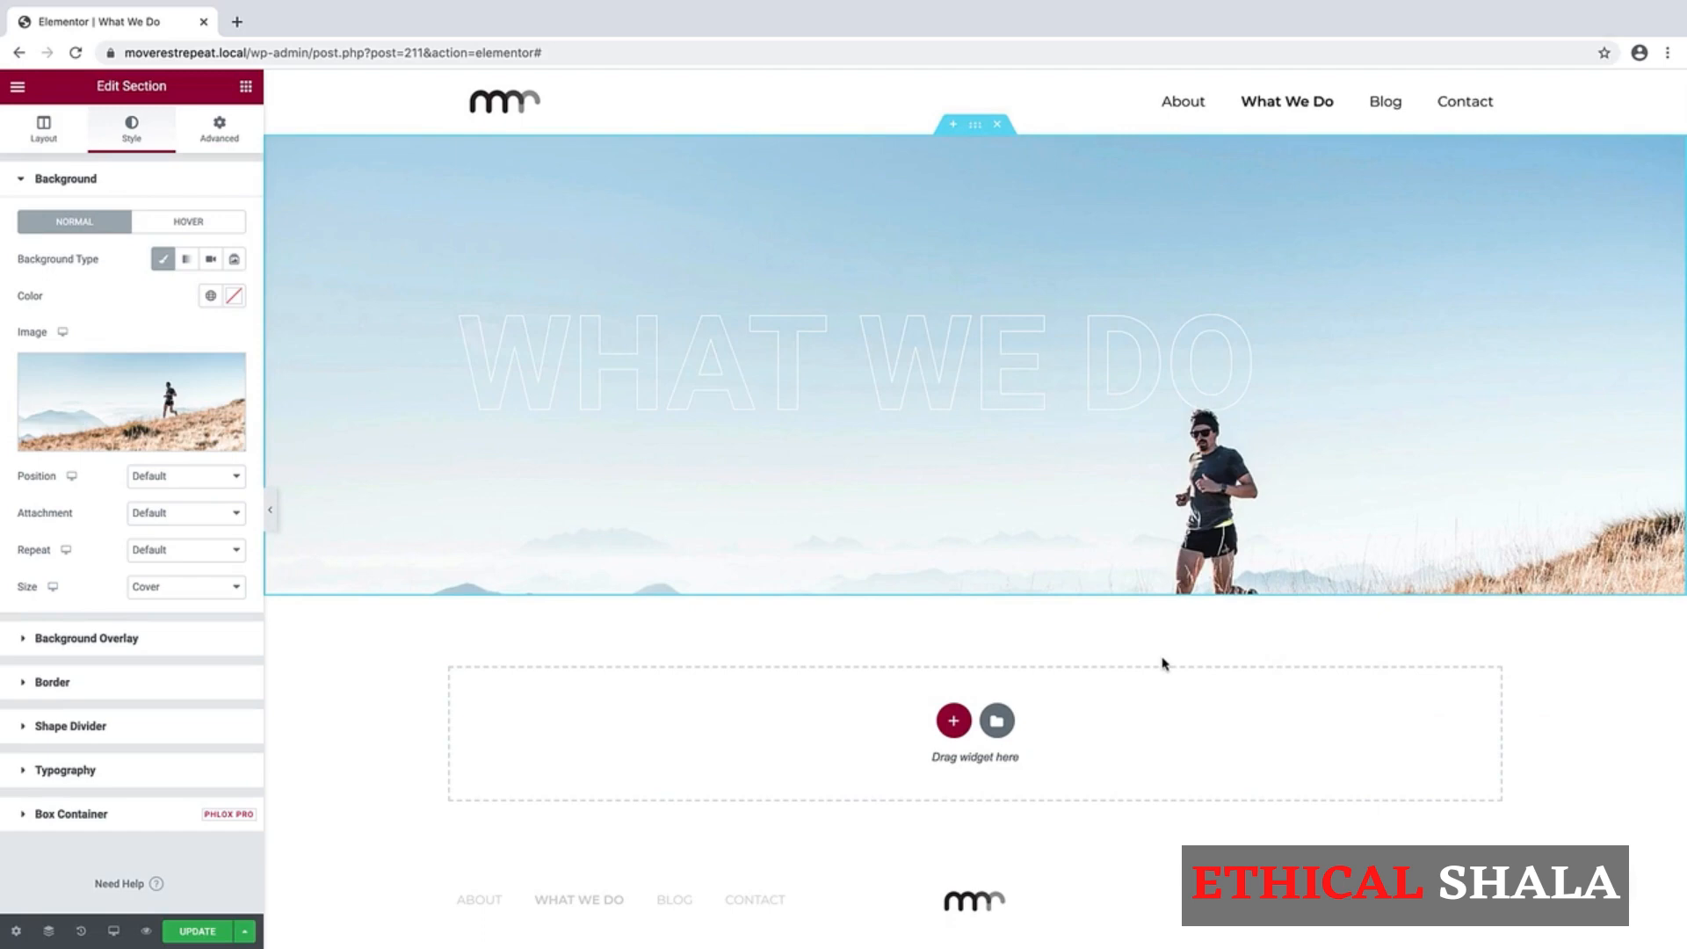
{"action": "left_click", "coordinate": [186, 477]}
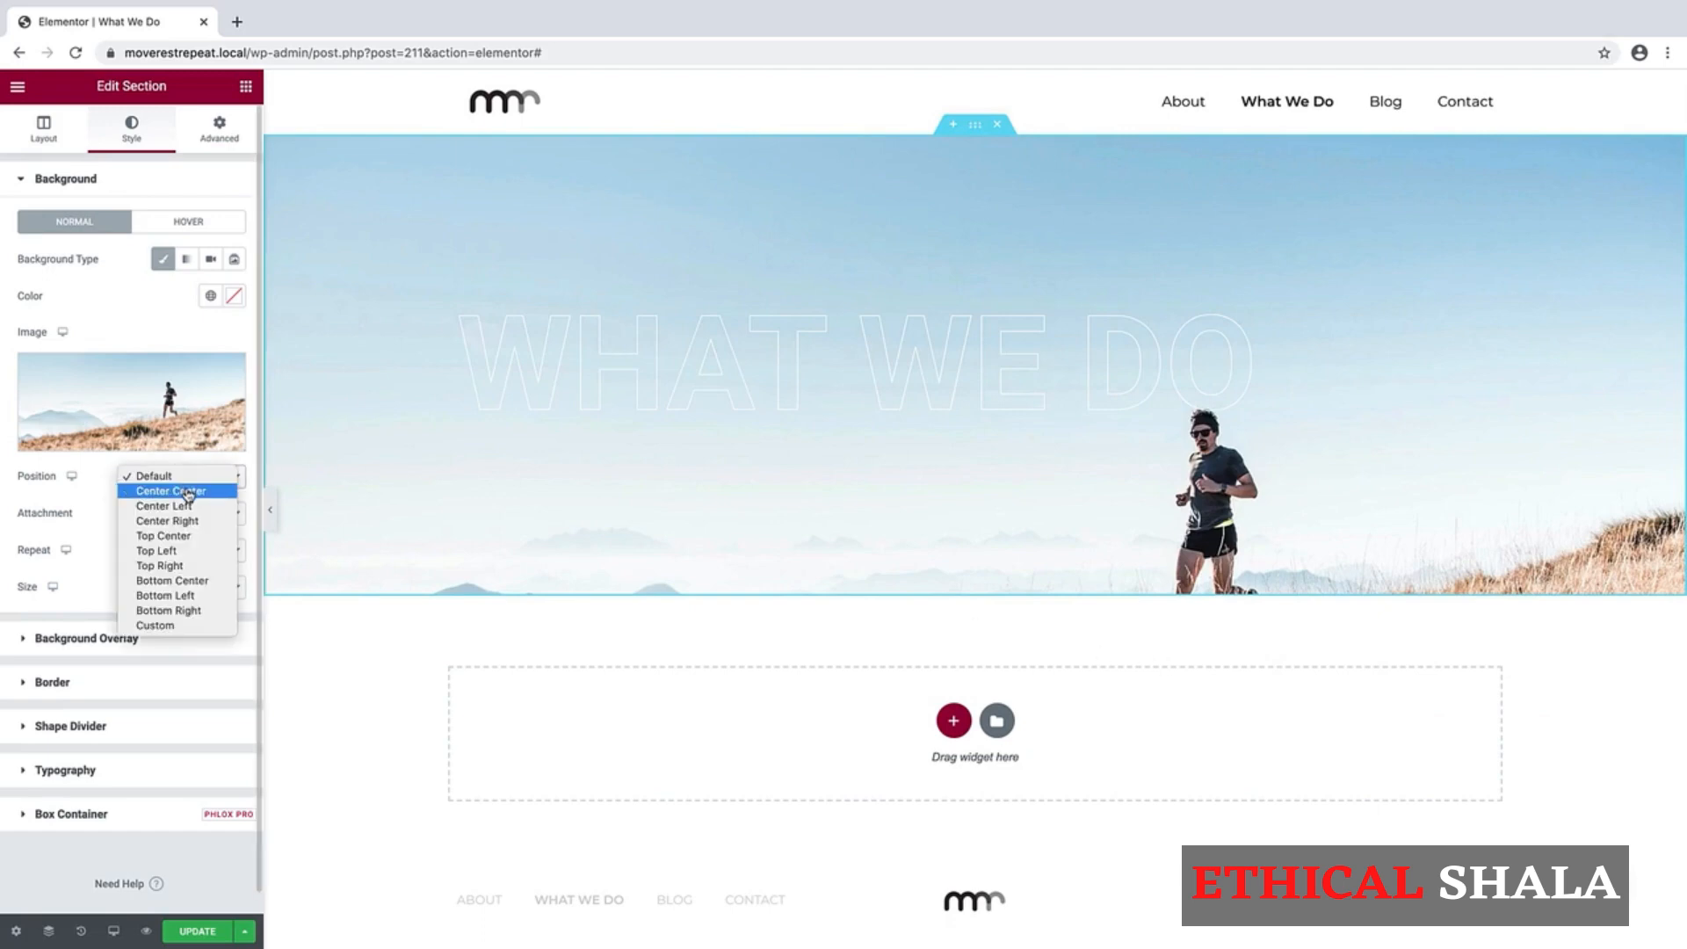
{"action": "left_click", "coordinate": [187, 492]}
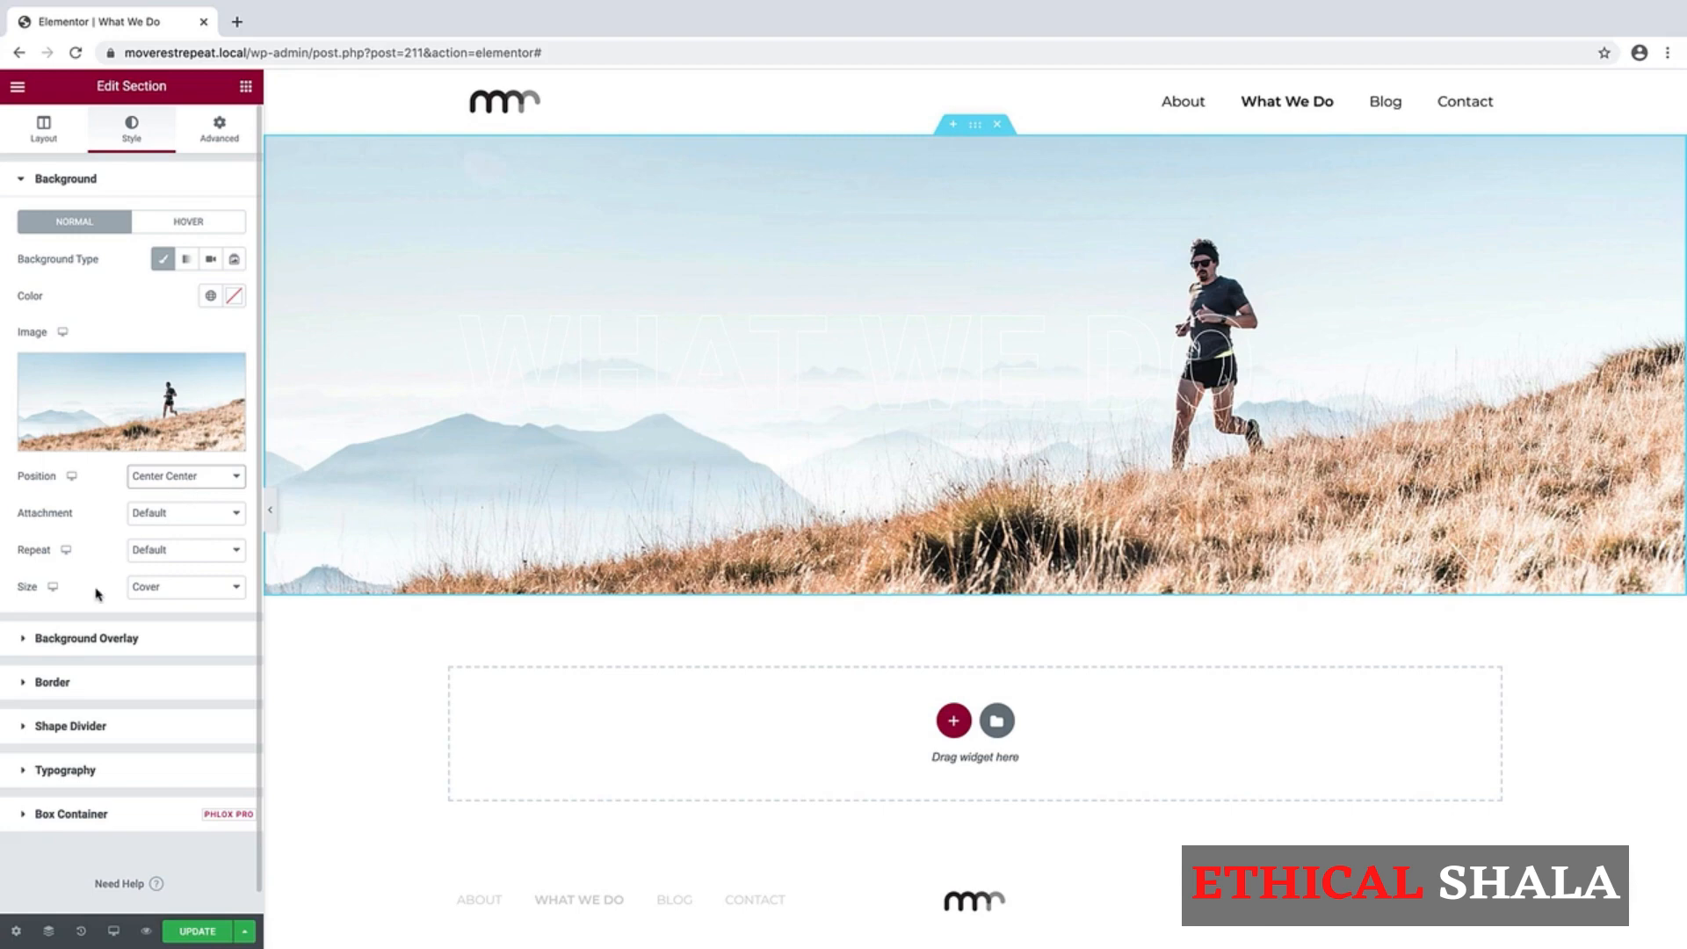
Step: Add a solid black (#000000) background overlay to the banner section
{"action": "left_click", "coordinate": [25, 640]}
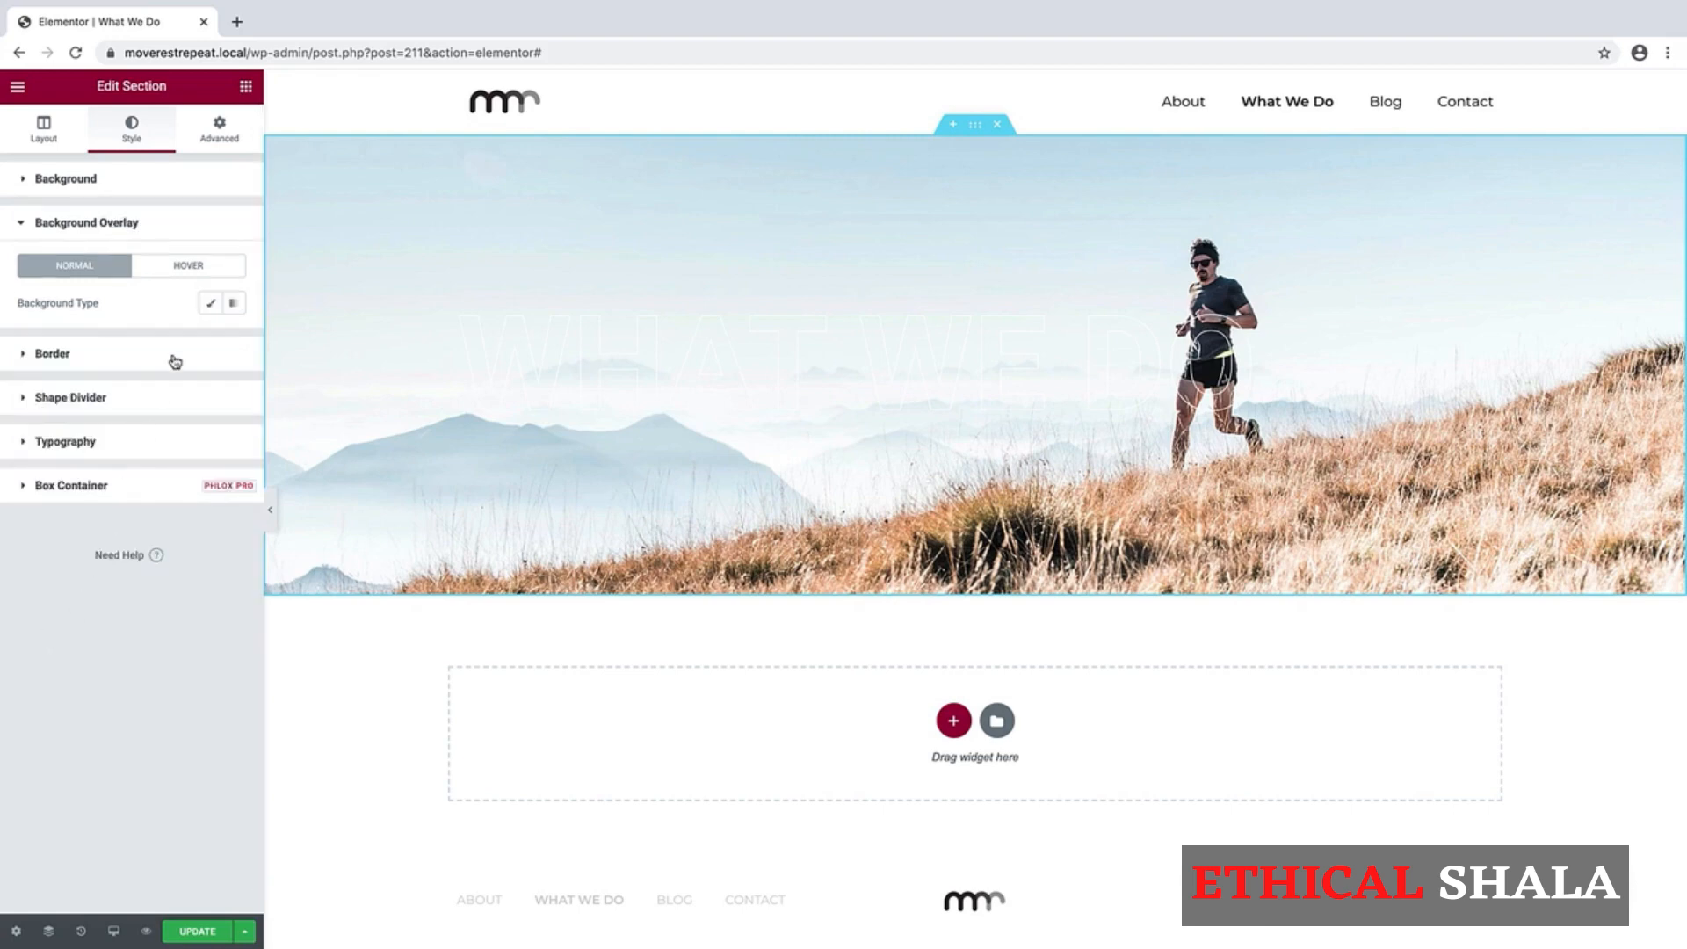
{"action": "left_click", "coordinate": [208, 305]}
{"action": "left_click", "coordinate": [233, 340]}
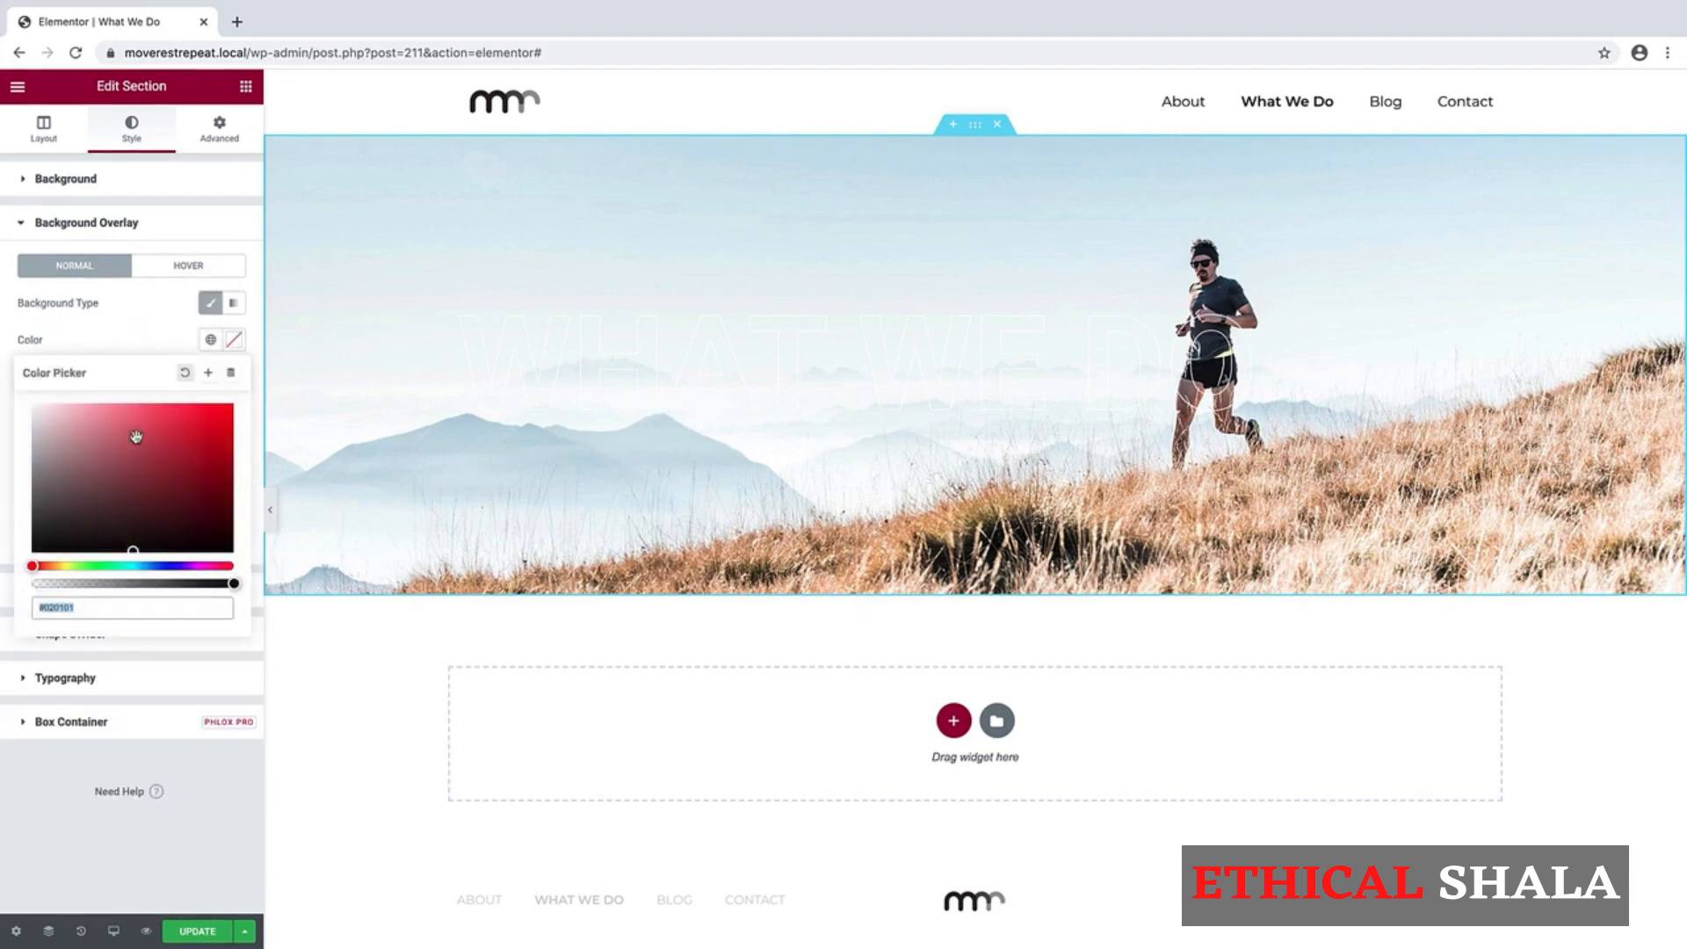
{"action": "left_click_drag", "start_coordinate": [95, 493], "coordinate": [3, 575]}
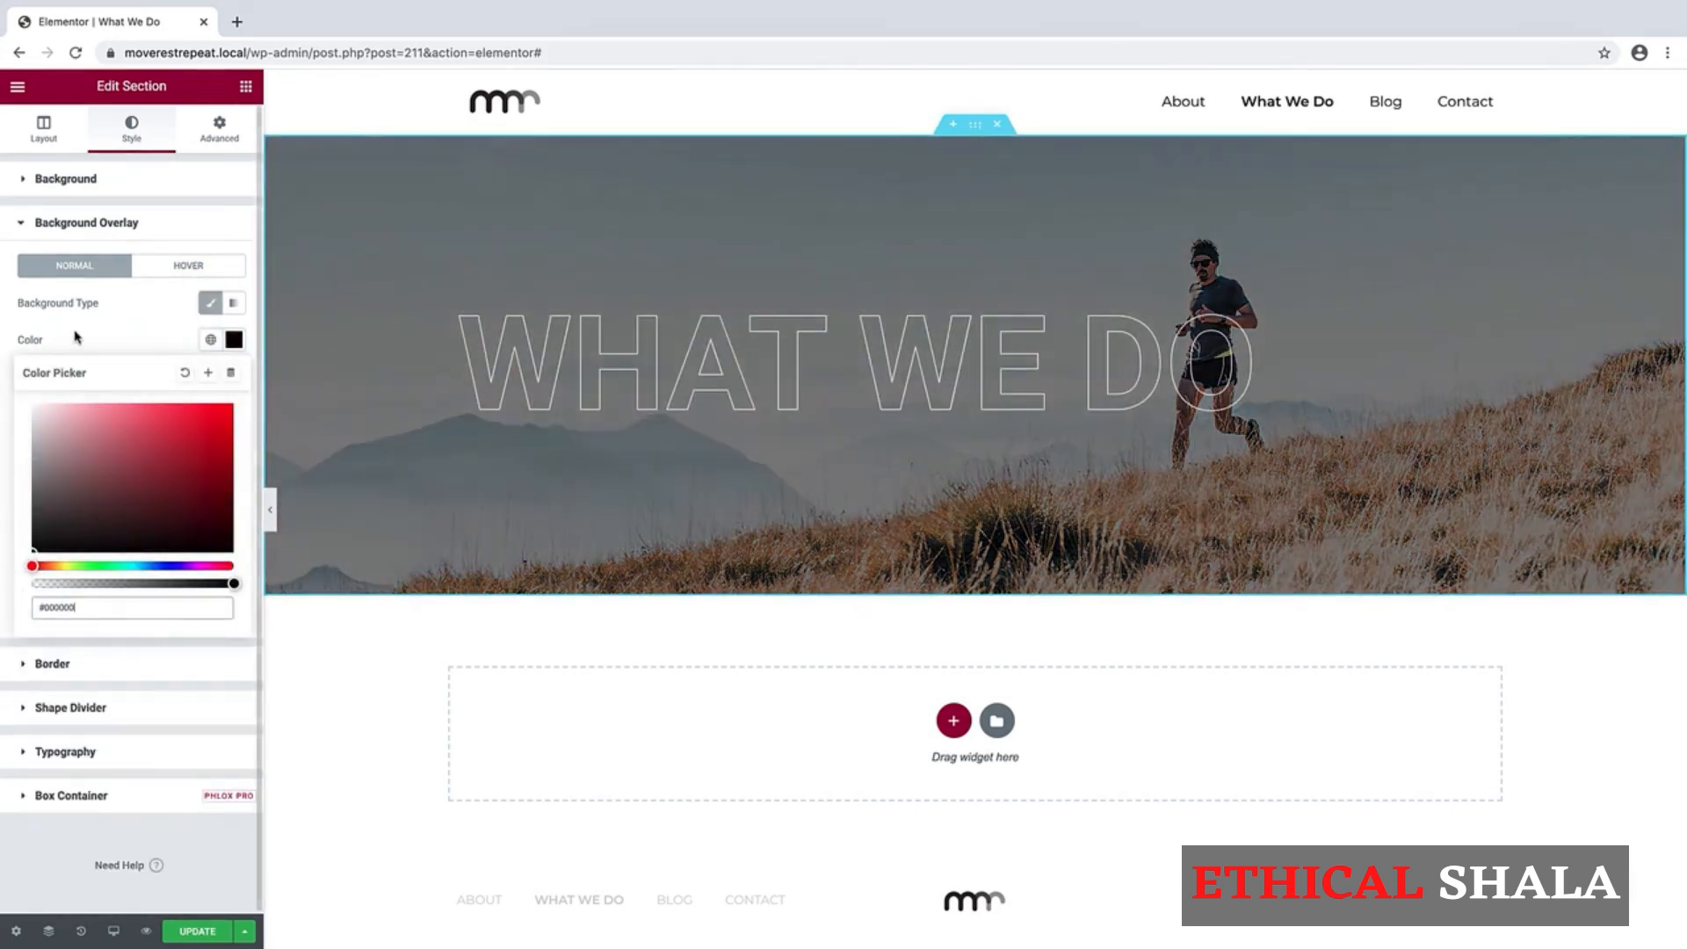
{"action": "left_click", "coordinate": [106, 327]}
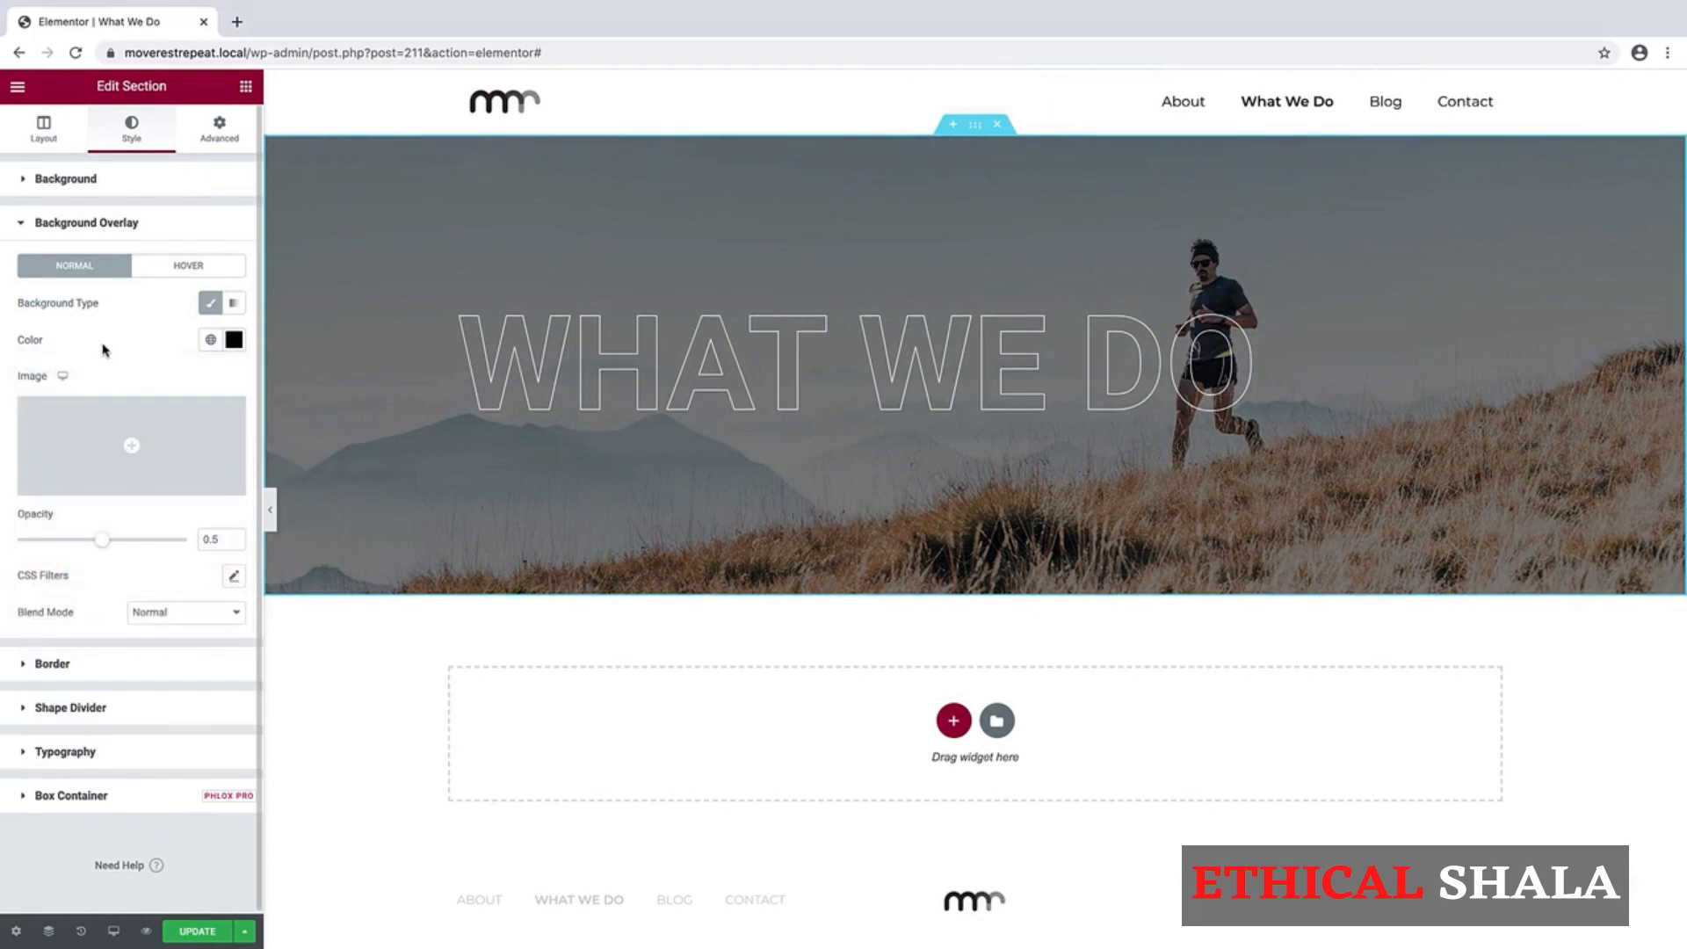
Step: Set the banner section's black background overlay opacity to 0.12
{"action": "left_click_drag", "start_coordinate": [101, 539], "coordinate": [37, 549]}
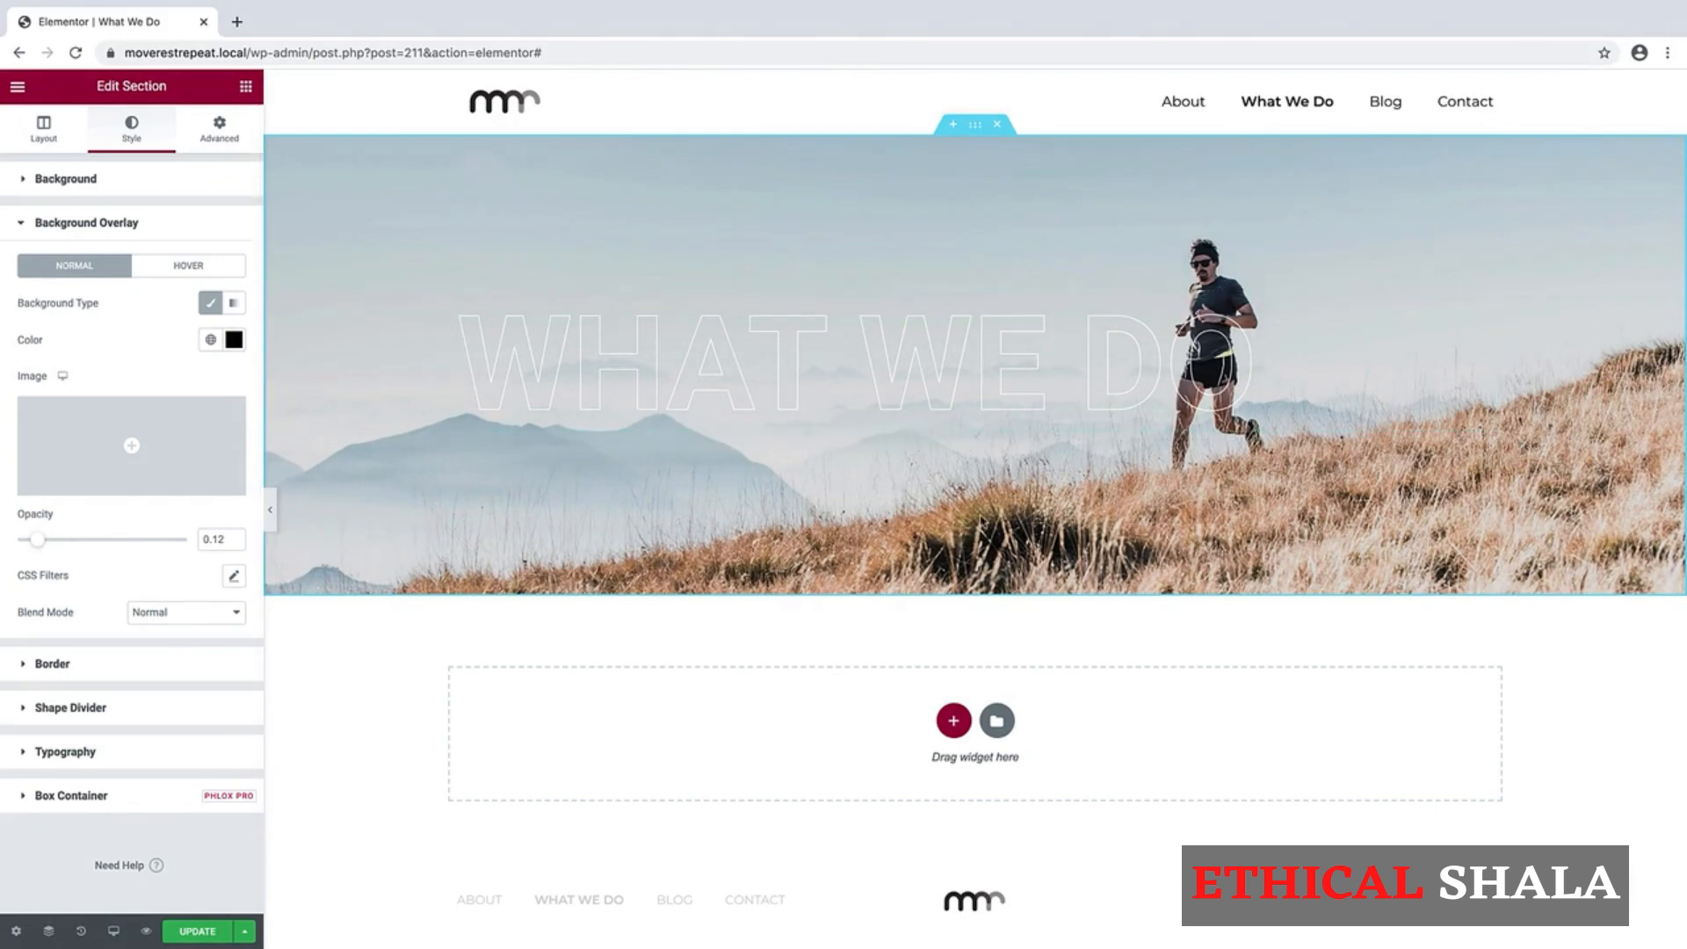
Step: Insert the saved Two-Column Section template below the banner, importing its document settings too
{"action": "left_click", "coordinate": [996, 721]}
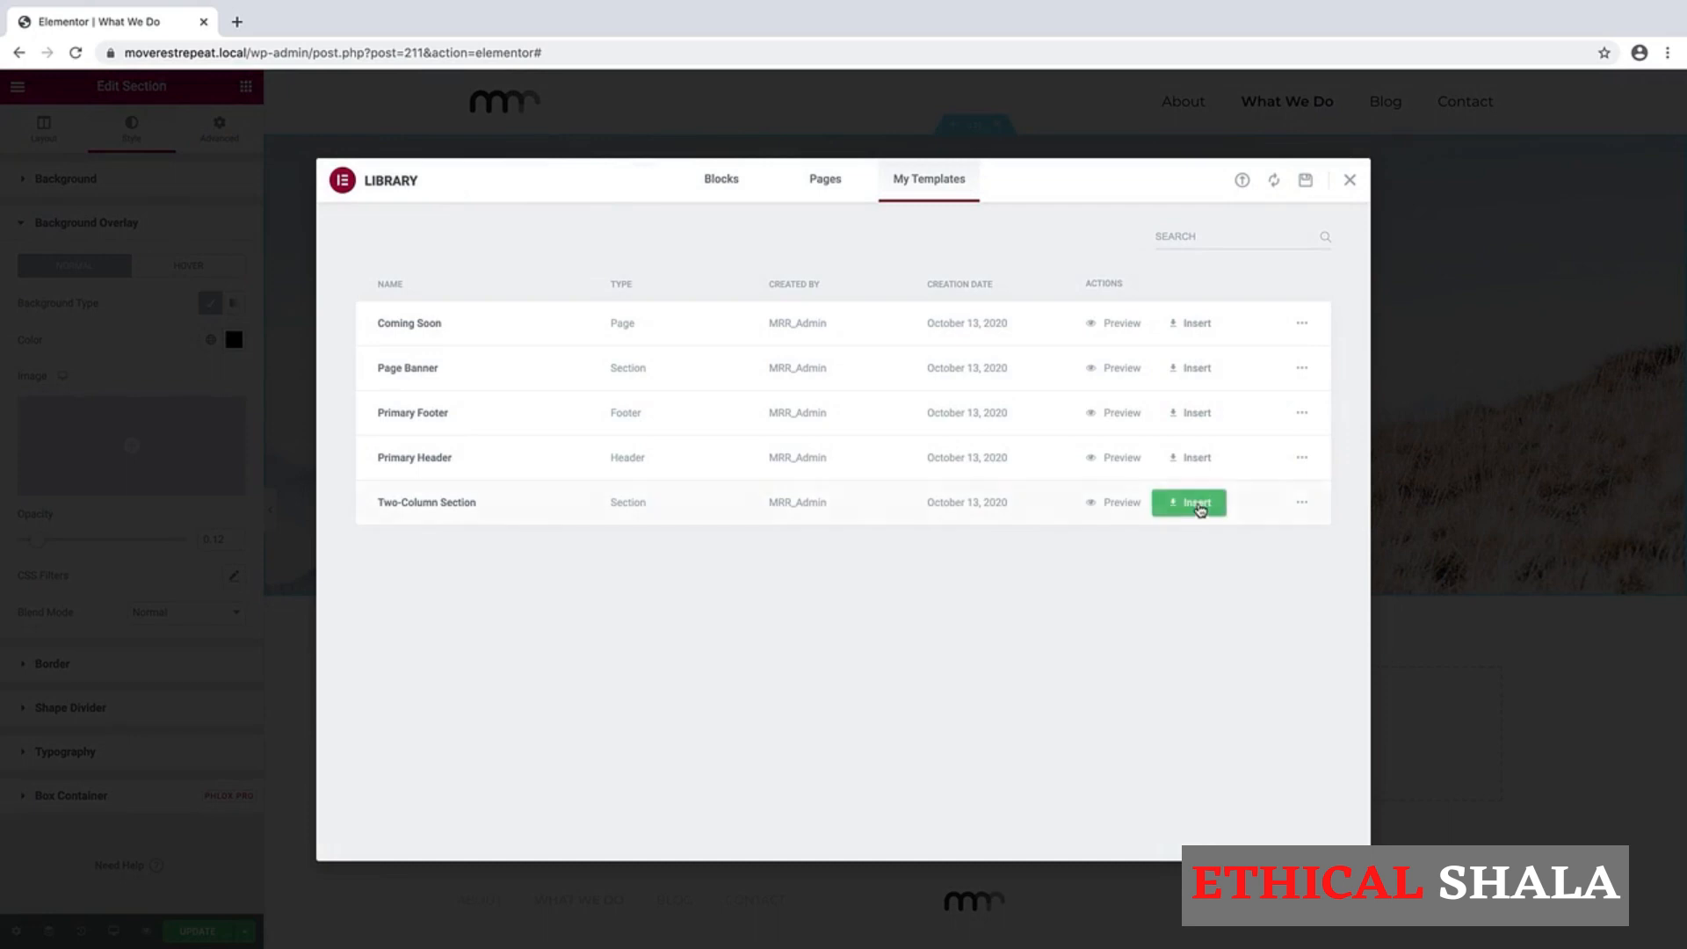
{"action": "left_click", "coordinate": [1199, 504]}
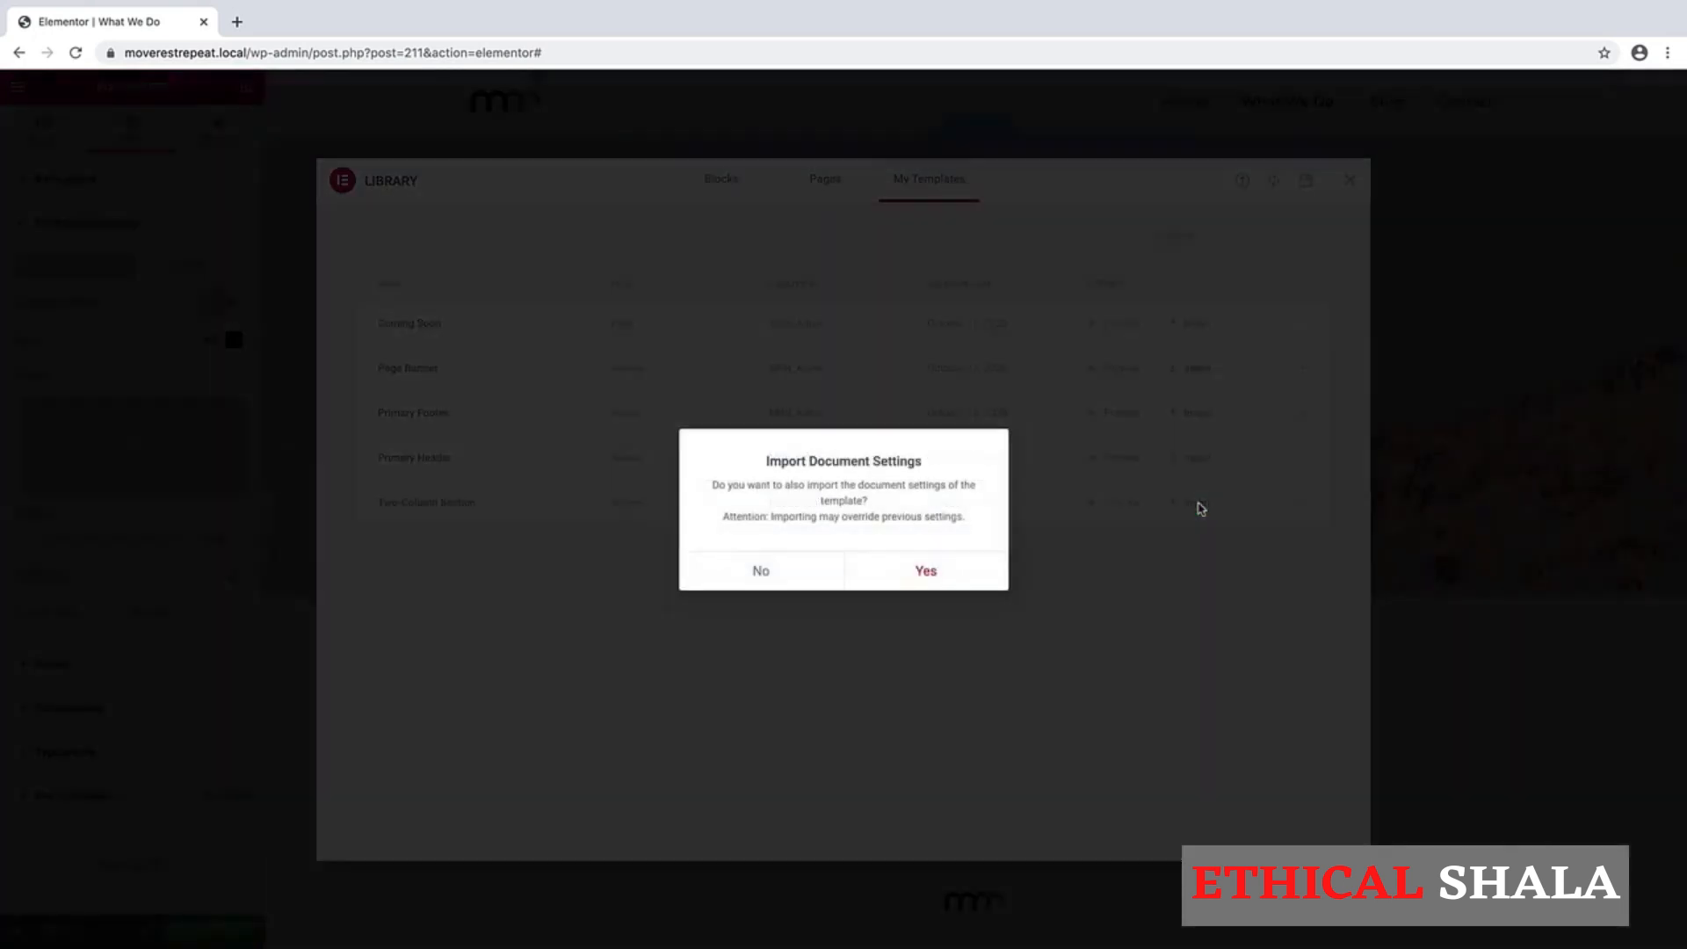
{"action": "left_click", "coordinate": [923, 578]}
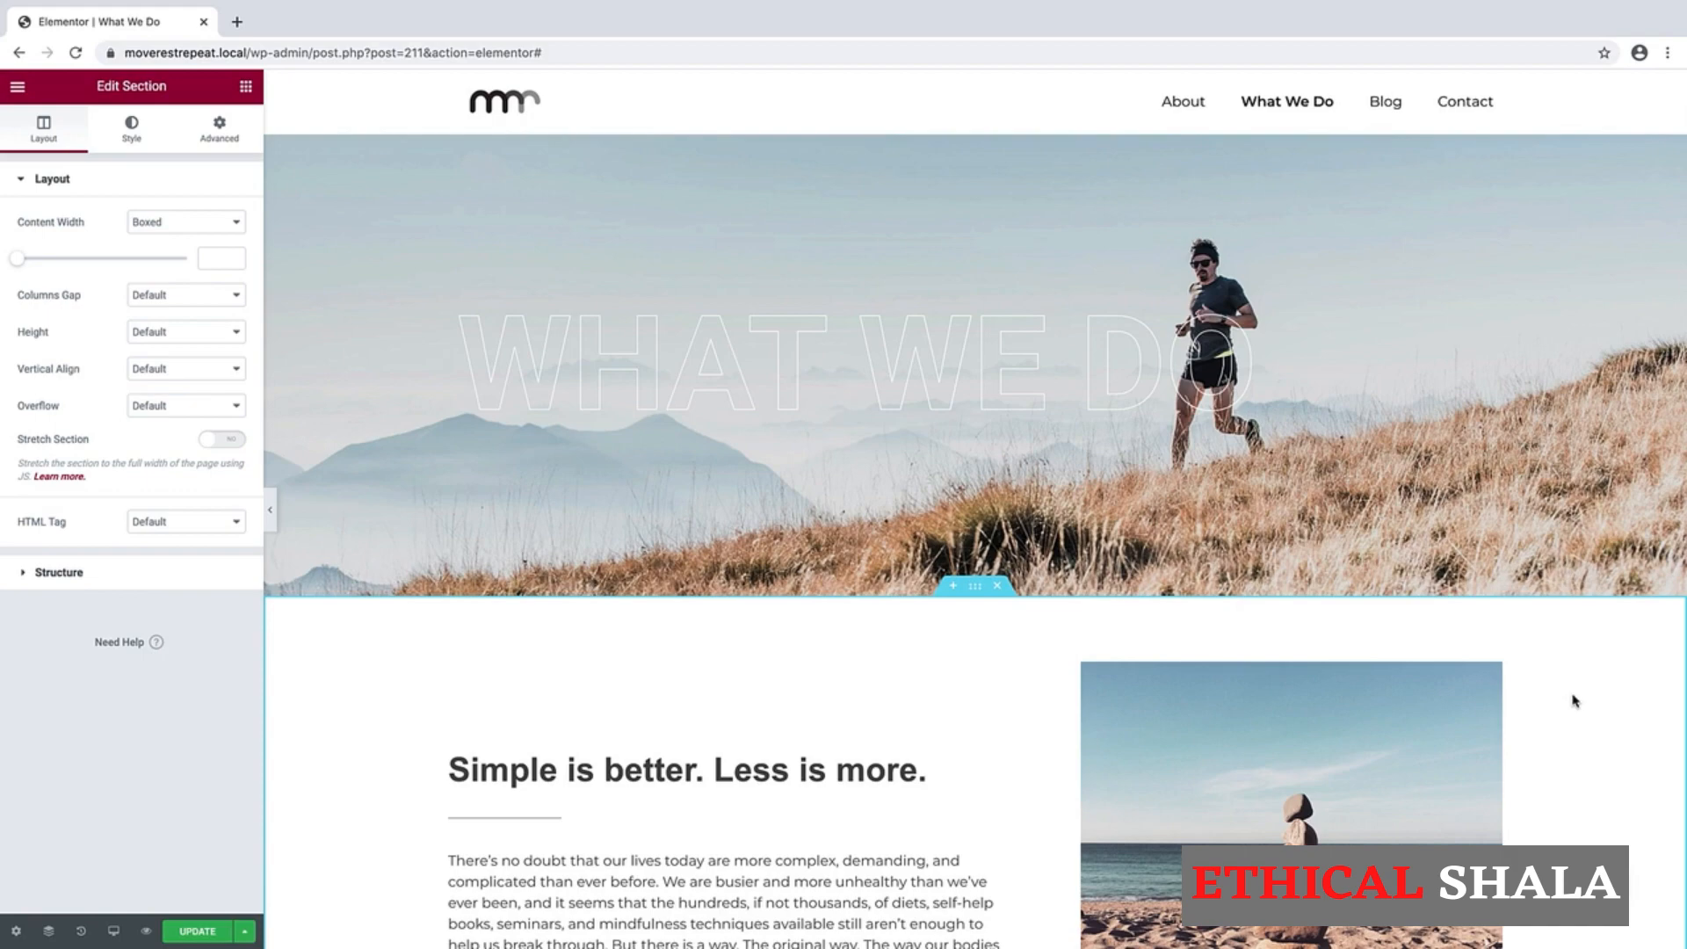
Step: Move the image column of the new section before the text column and delete the stacked-stones image from it
{"action": "scroll", "coordinate": [1574, 700], "scroll_direction": "down", "scroll_amount": 4}
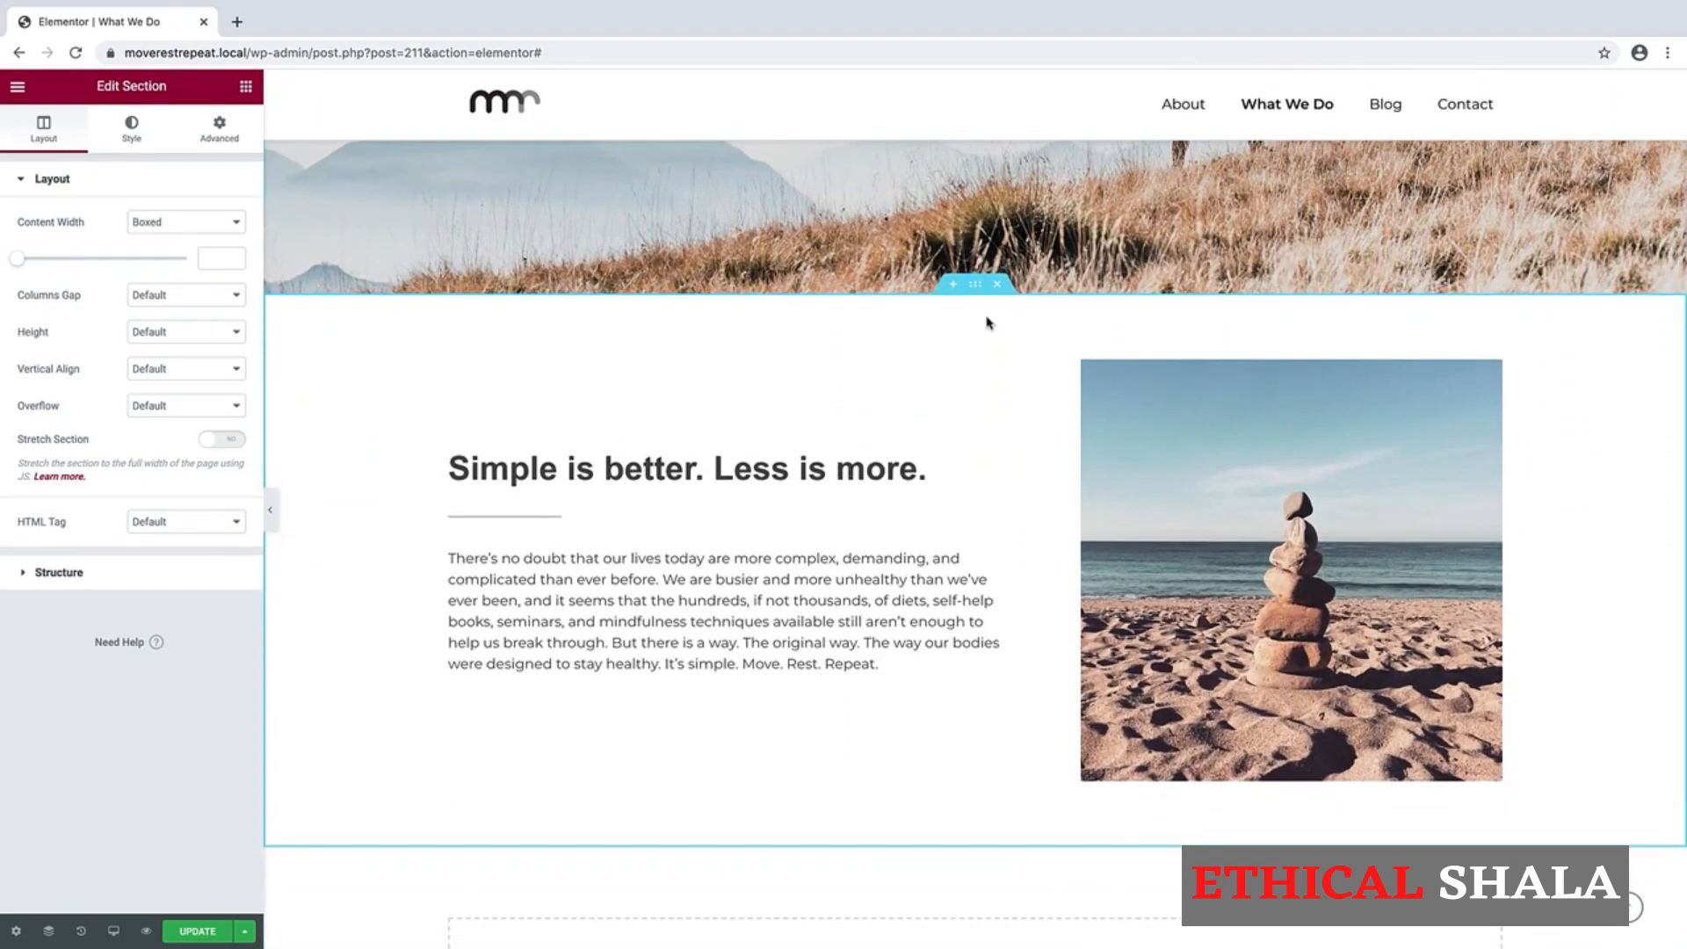
{"action": "left_click_drag", "start_coordinate": [1092, 373], "coordinate": [490, 460]}
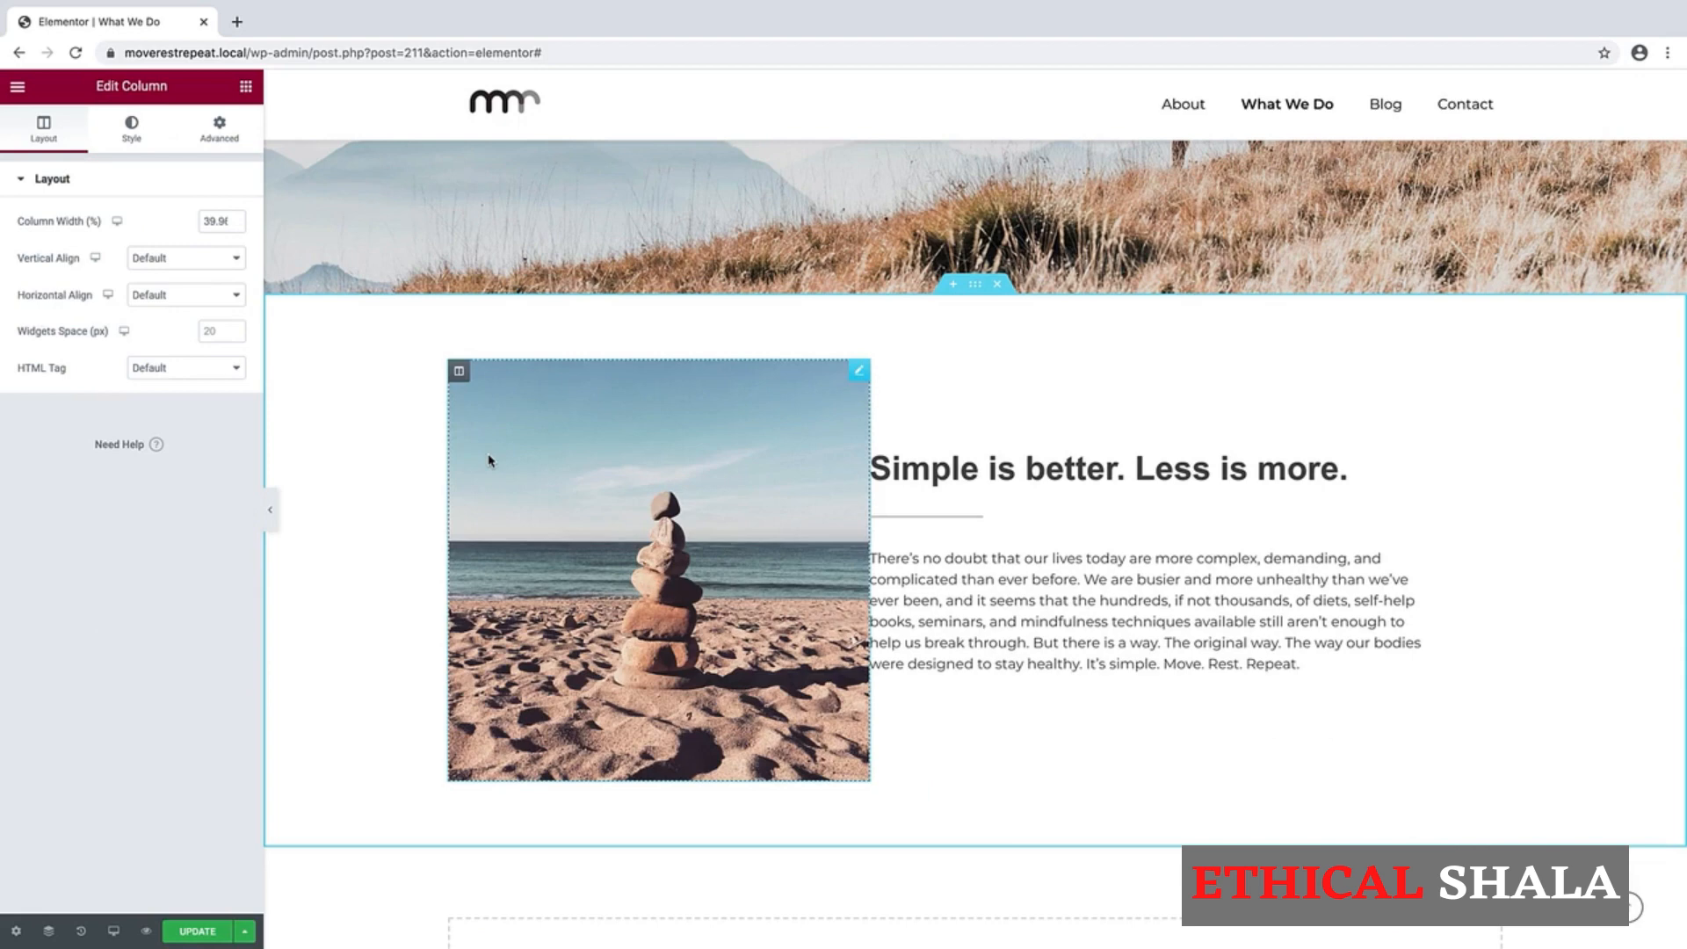
{"action": "right_click", "coordinate": [861, 376]}
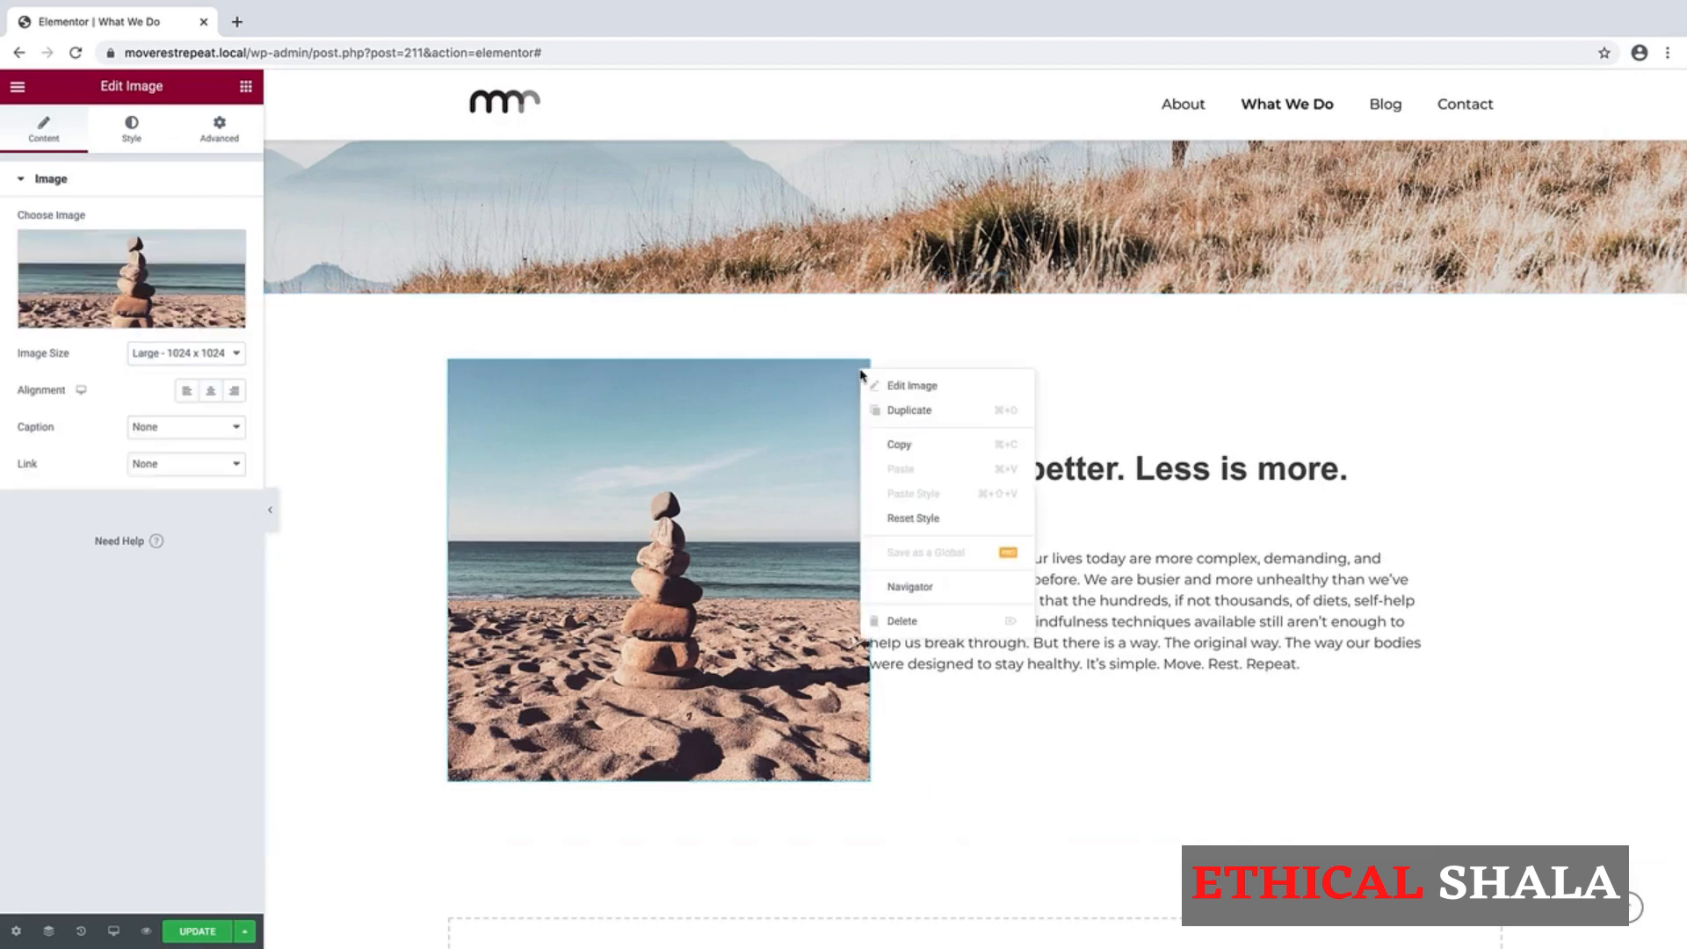
{"action": "left_click", "coordinate": [891, 620]}
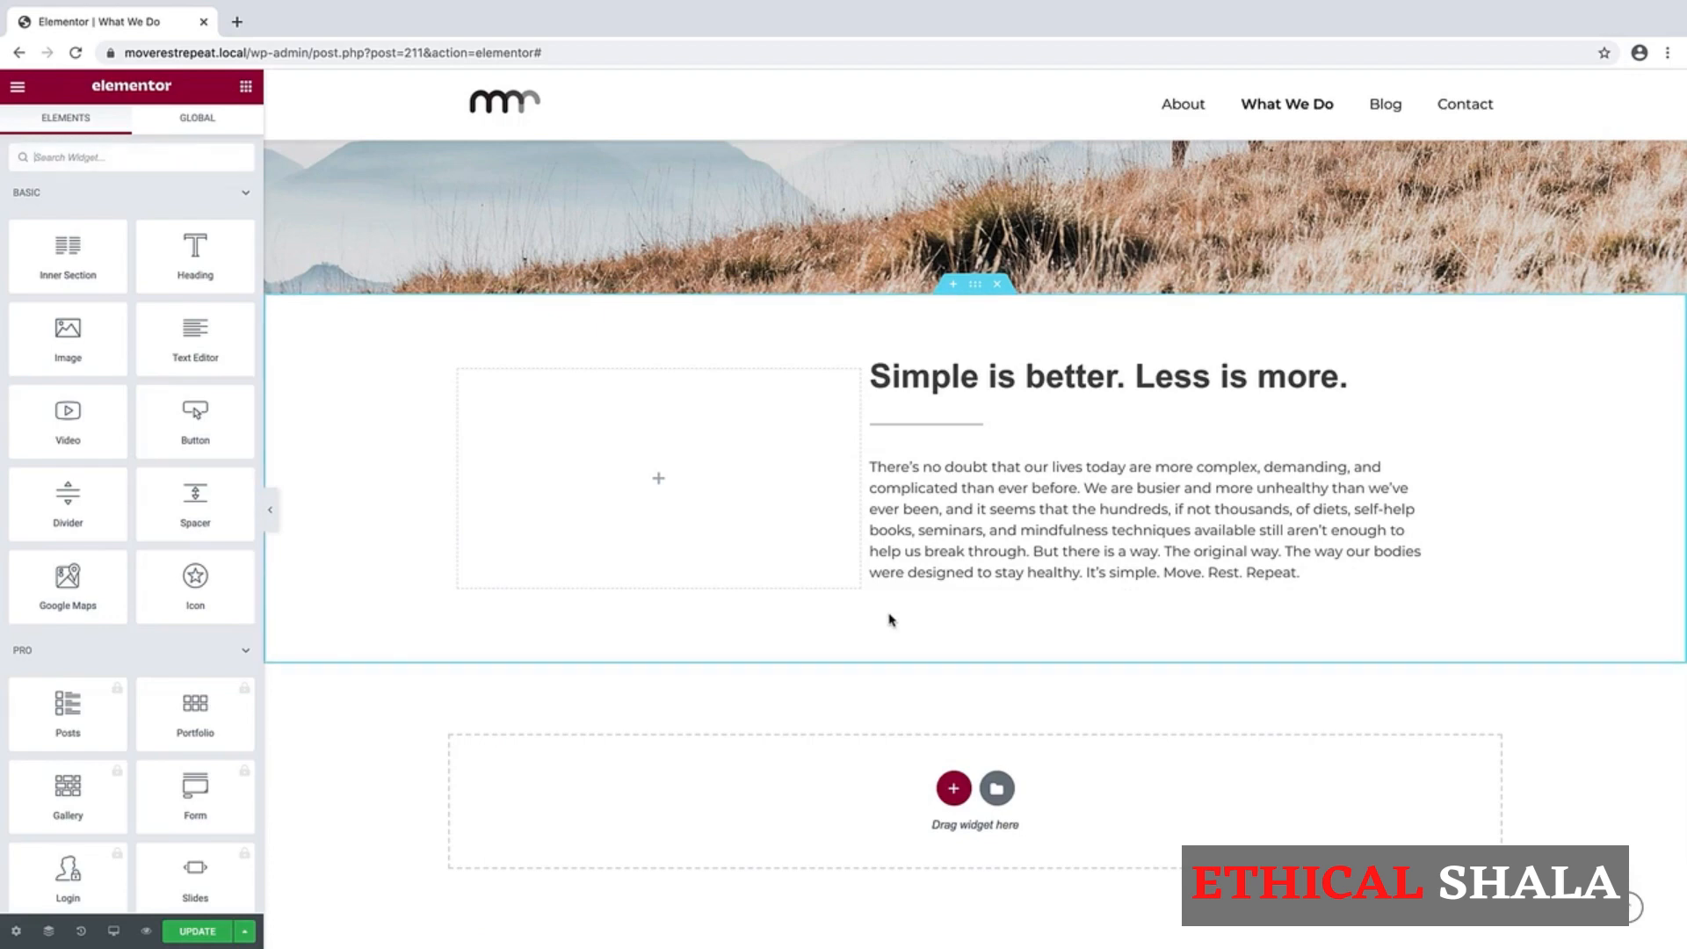
Step: Add an Advanced Image widget to the empty column and use What-We-Do-Section-1.jpg from the media library as its image
{"action": "left_click", "coordinate": [246, 88]}
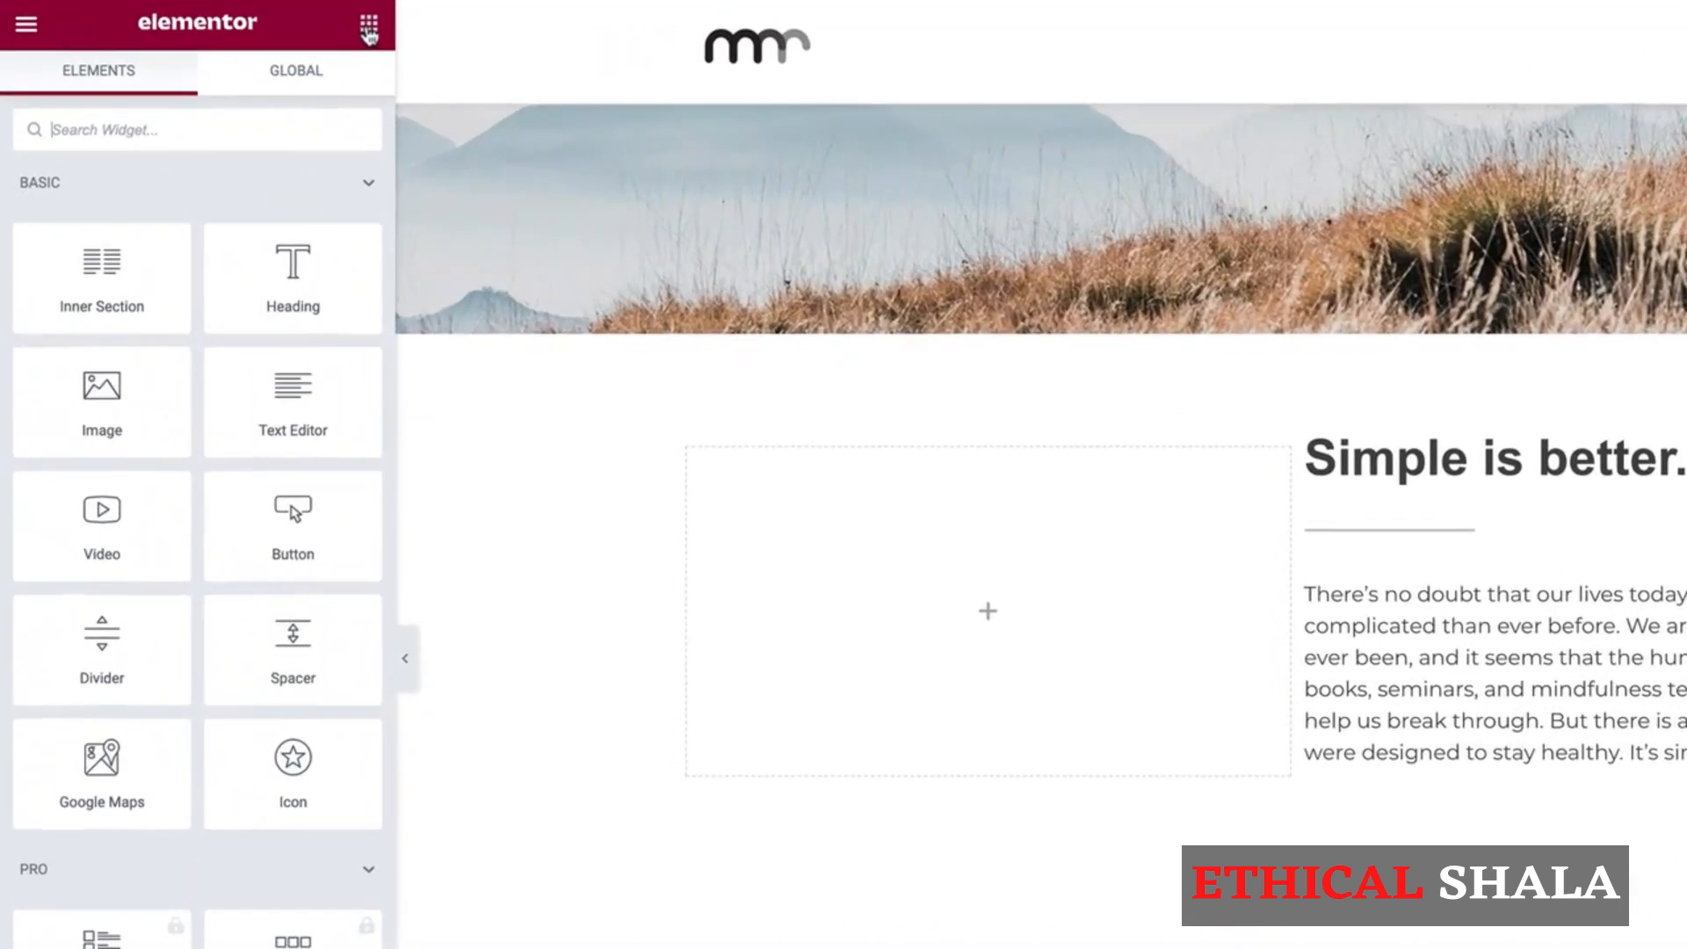
{"action": "type", "text": "ima"}
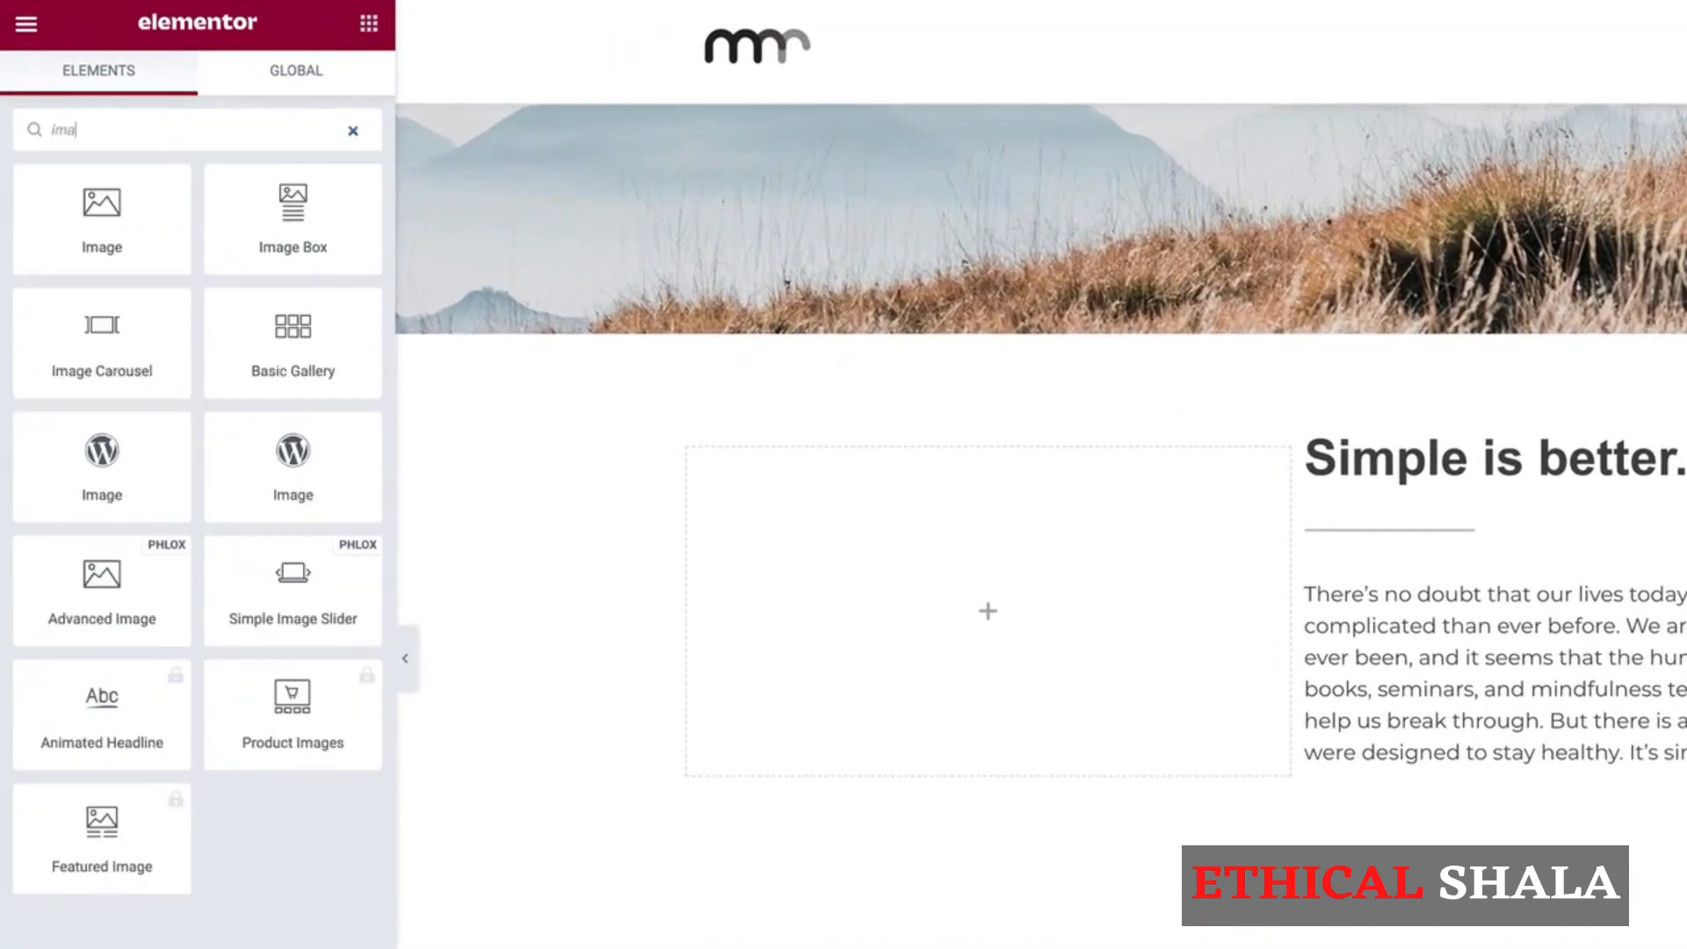
{"action": "type", "text": "g"}
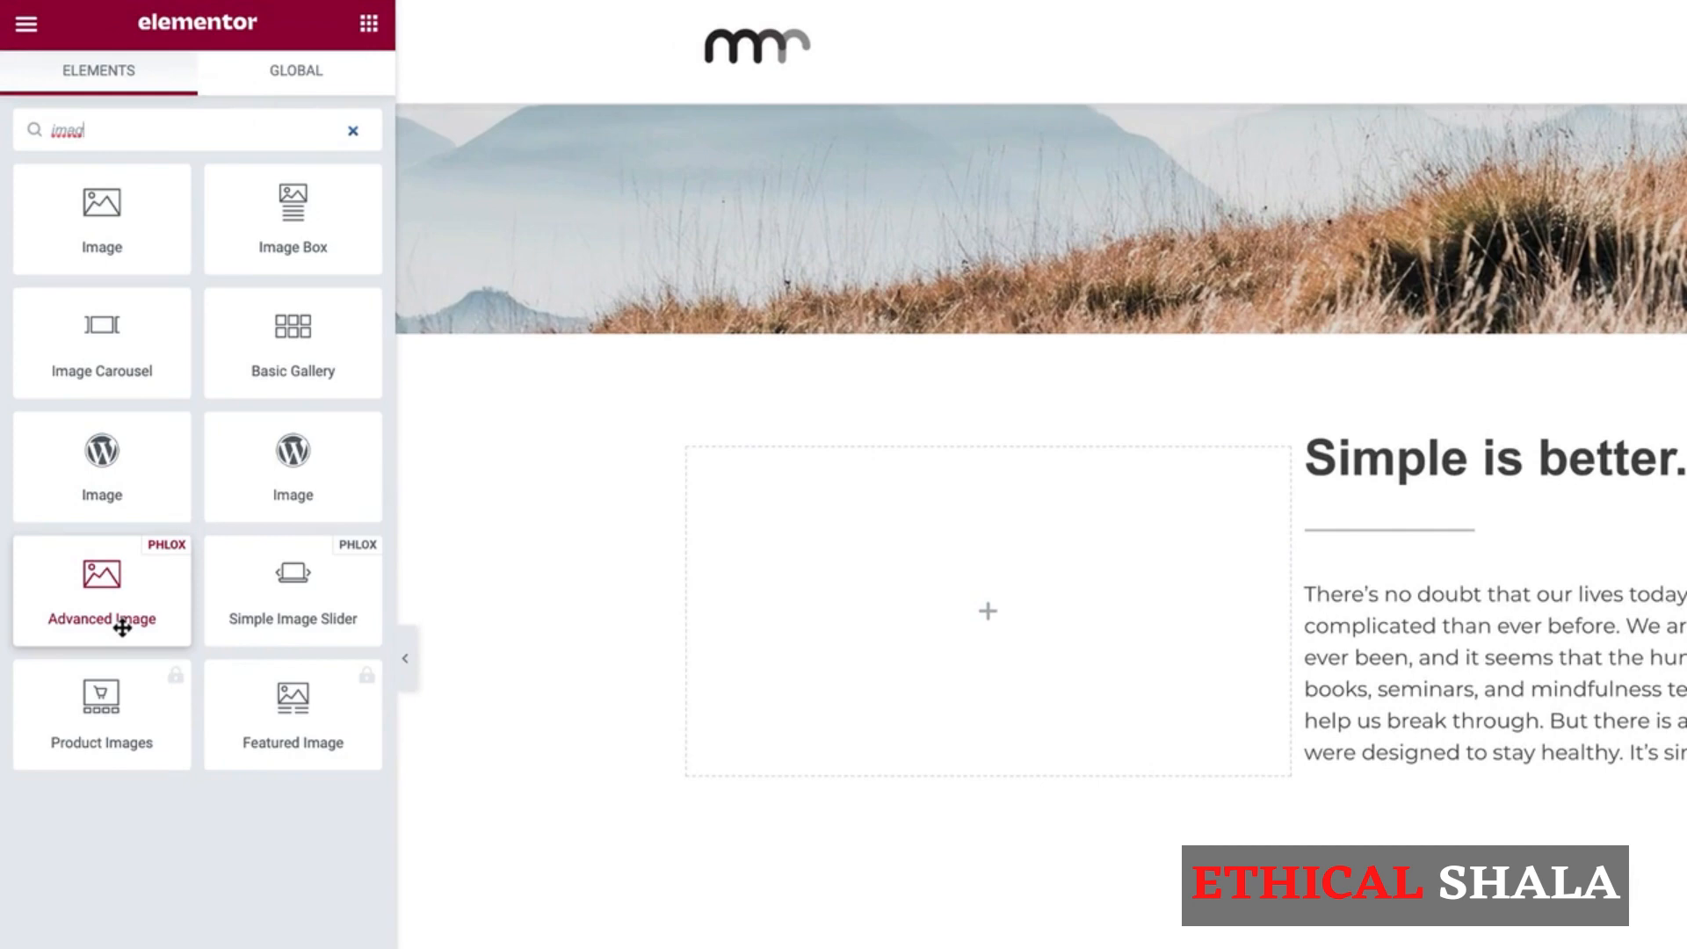
{"action": "left_click_drag", "start_coordinate": [111, 601], "coordinate": [903, 609]}
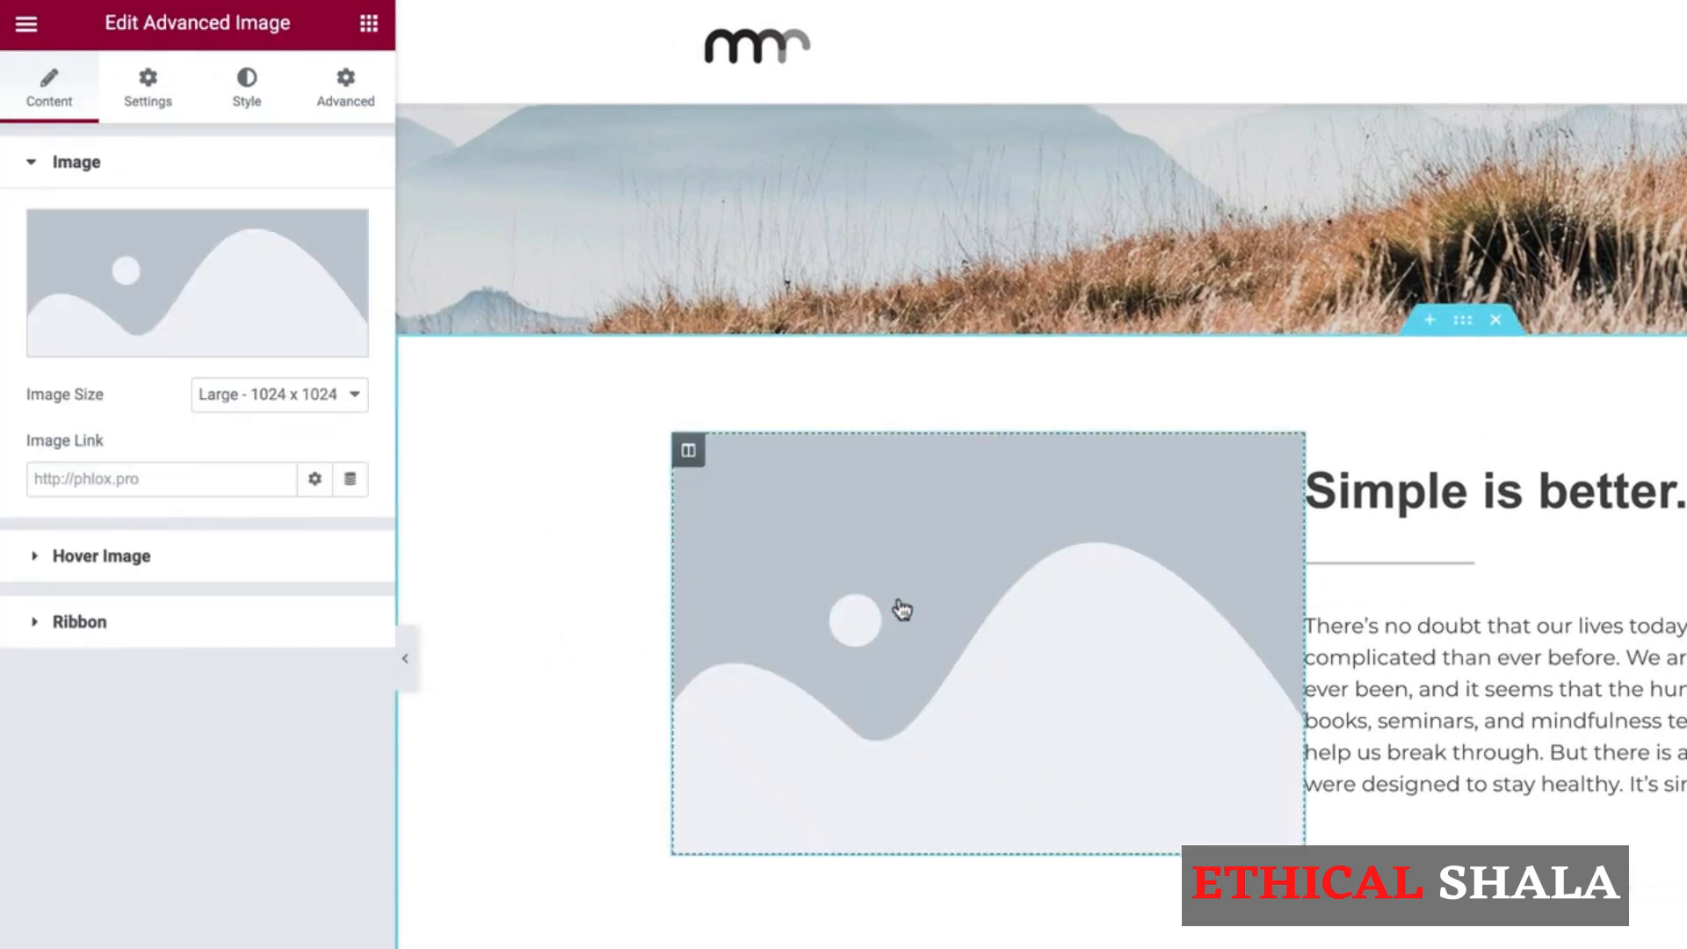
{"action": "left_click", "coordinate": [145, 283]}
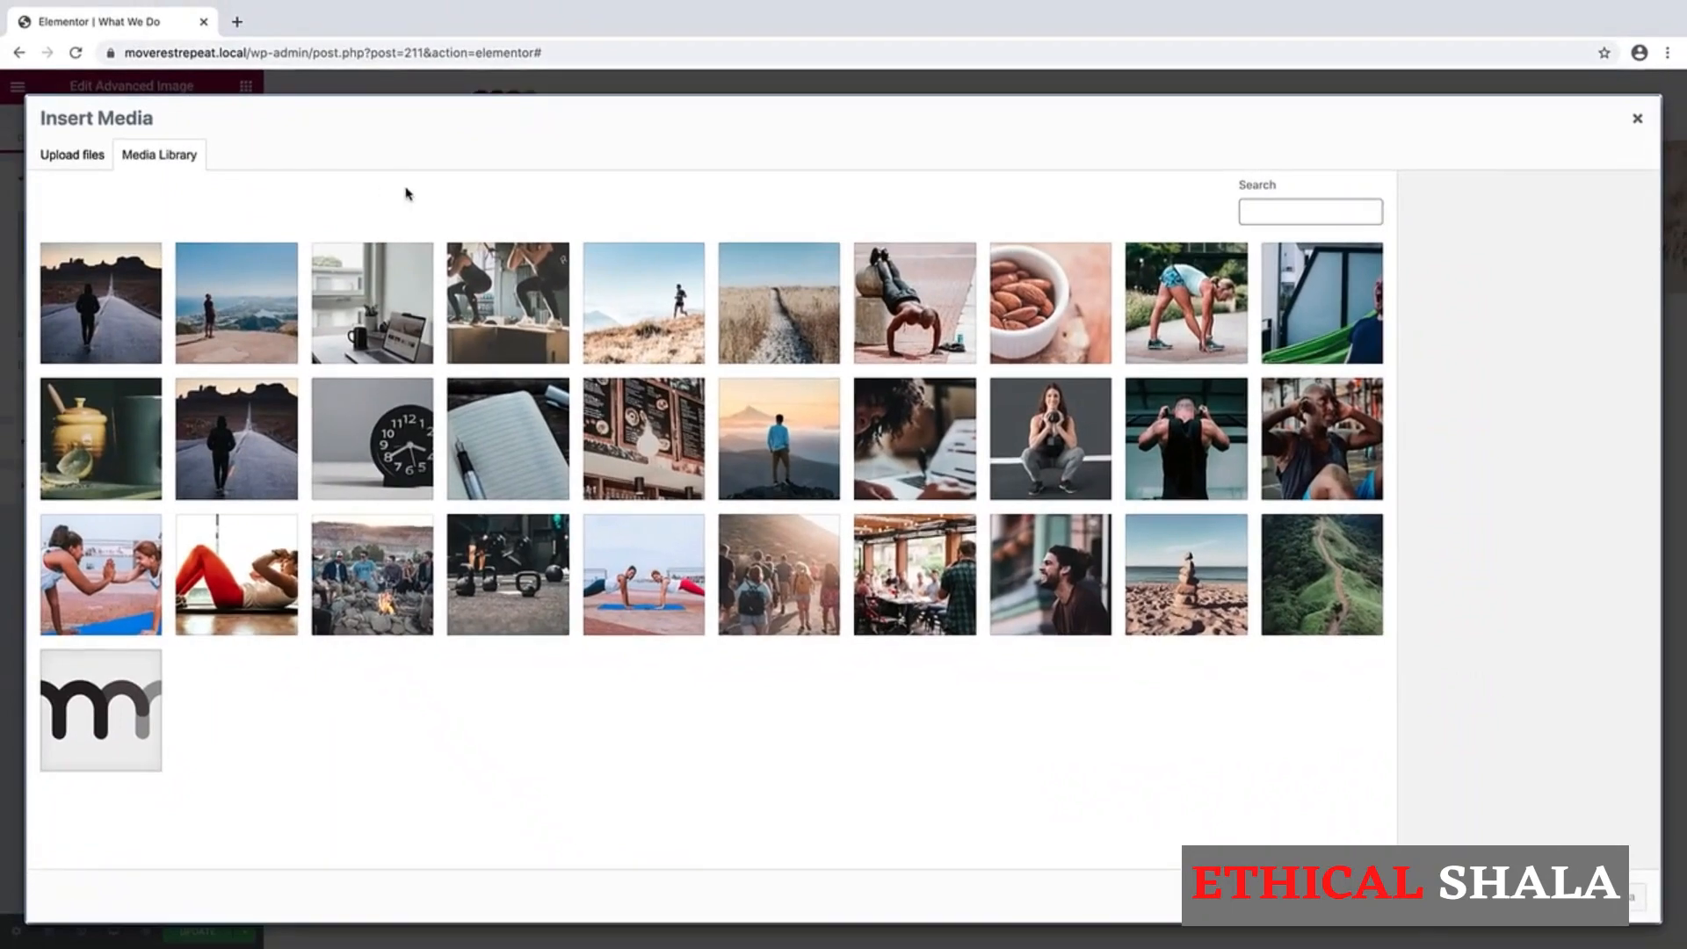
{"action": "left_click", "coordinate": [508, 318]}
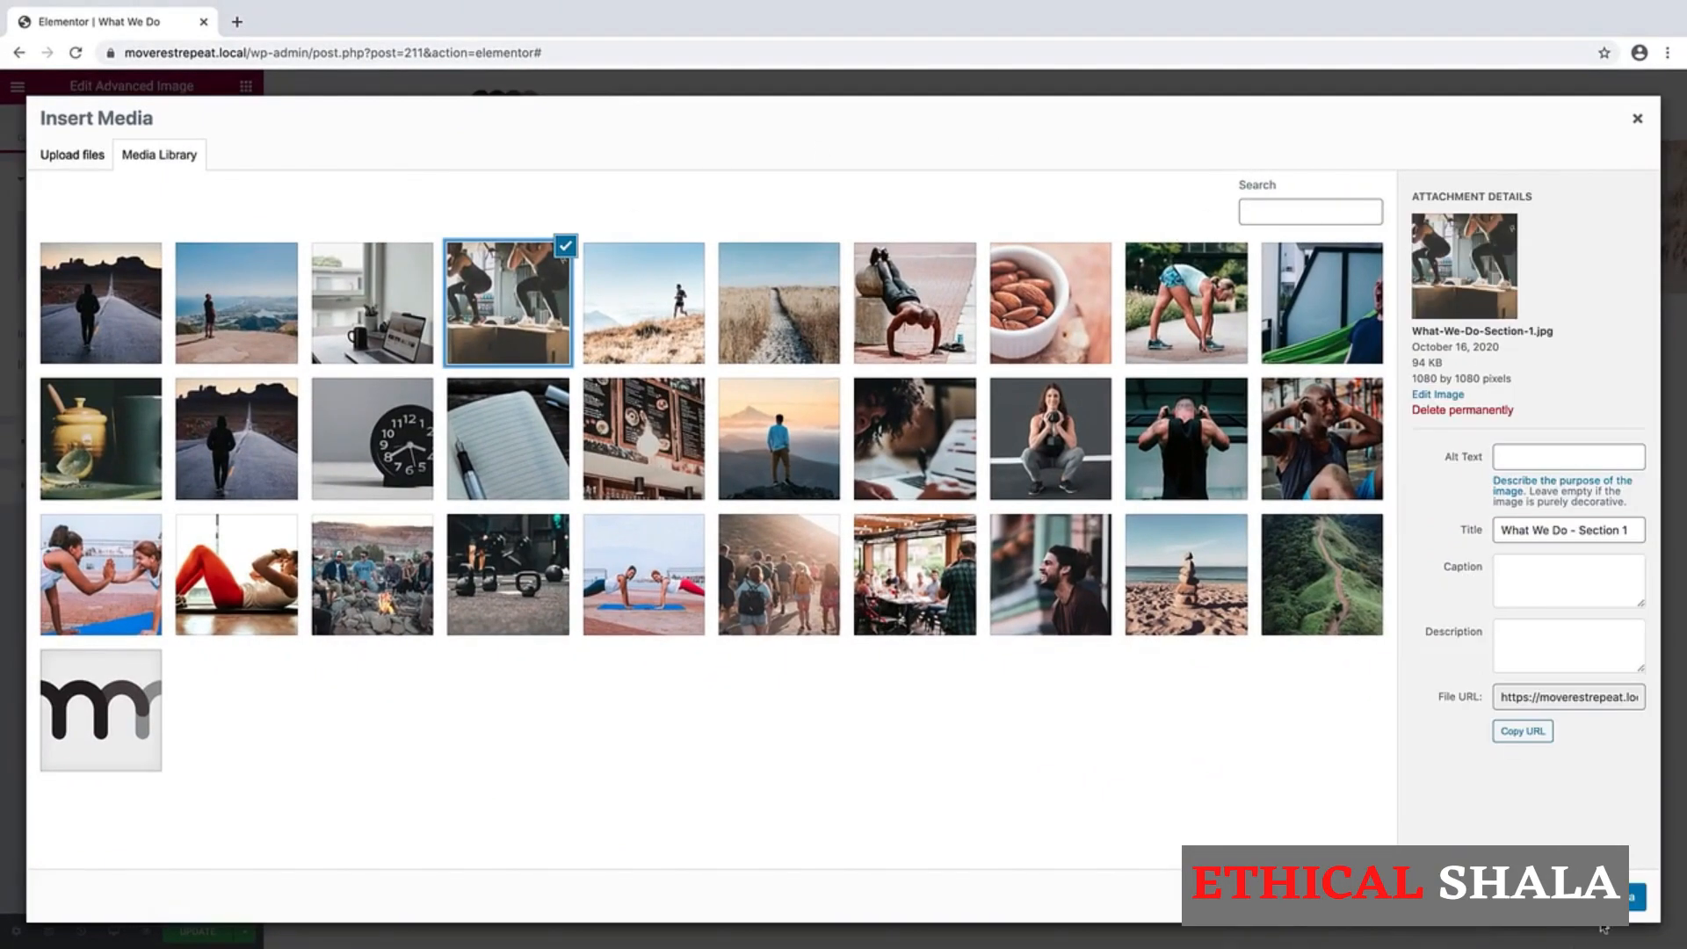
{"action": "left_click", "coordinate": [1635, 896]}
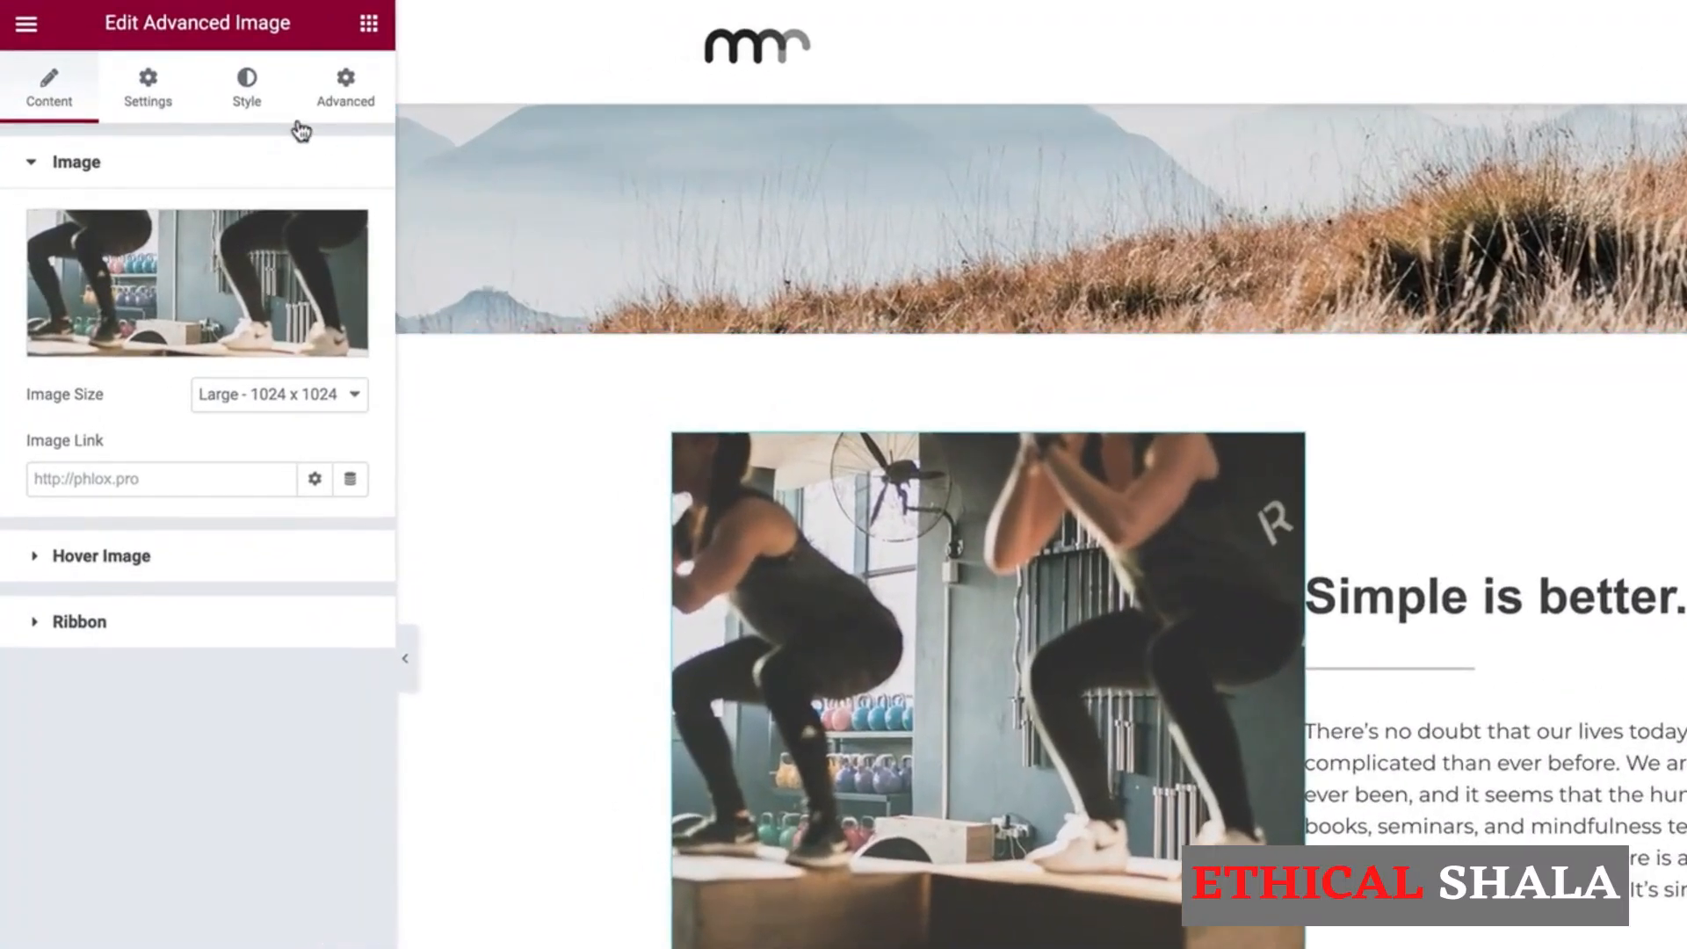
Step: Turn on Preload image and Tilt Effect for the workout image
{"action": "left_click", "coordinate": [149, 90]}
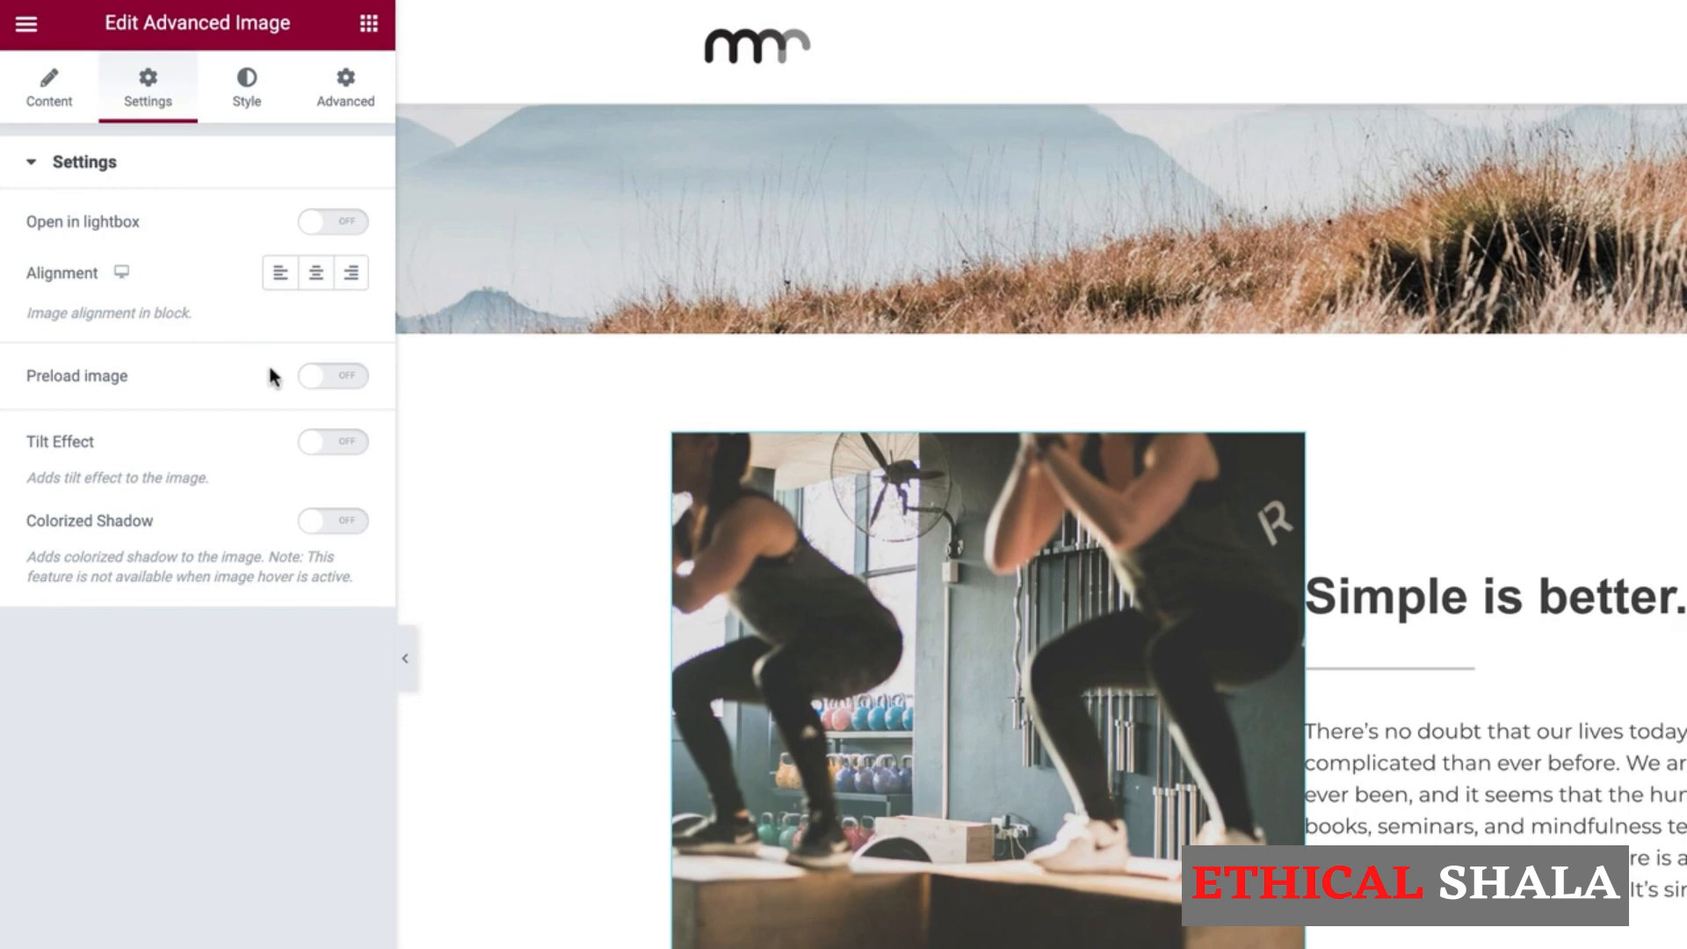
{"action": "left_click", "coordinate": [342, 379]}
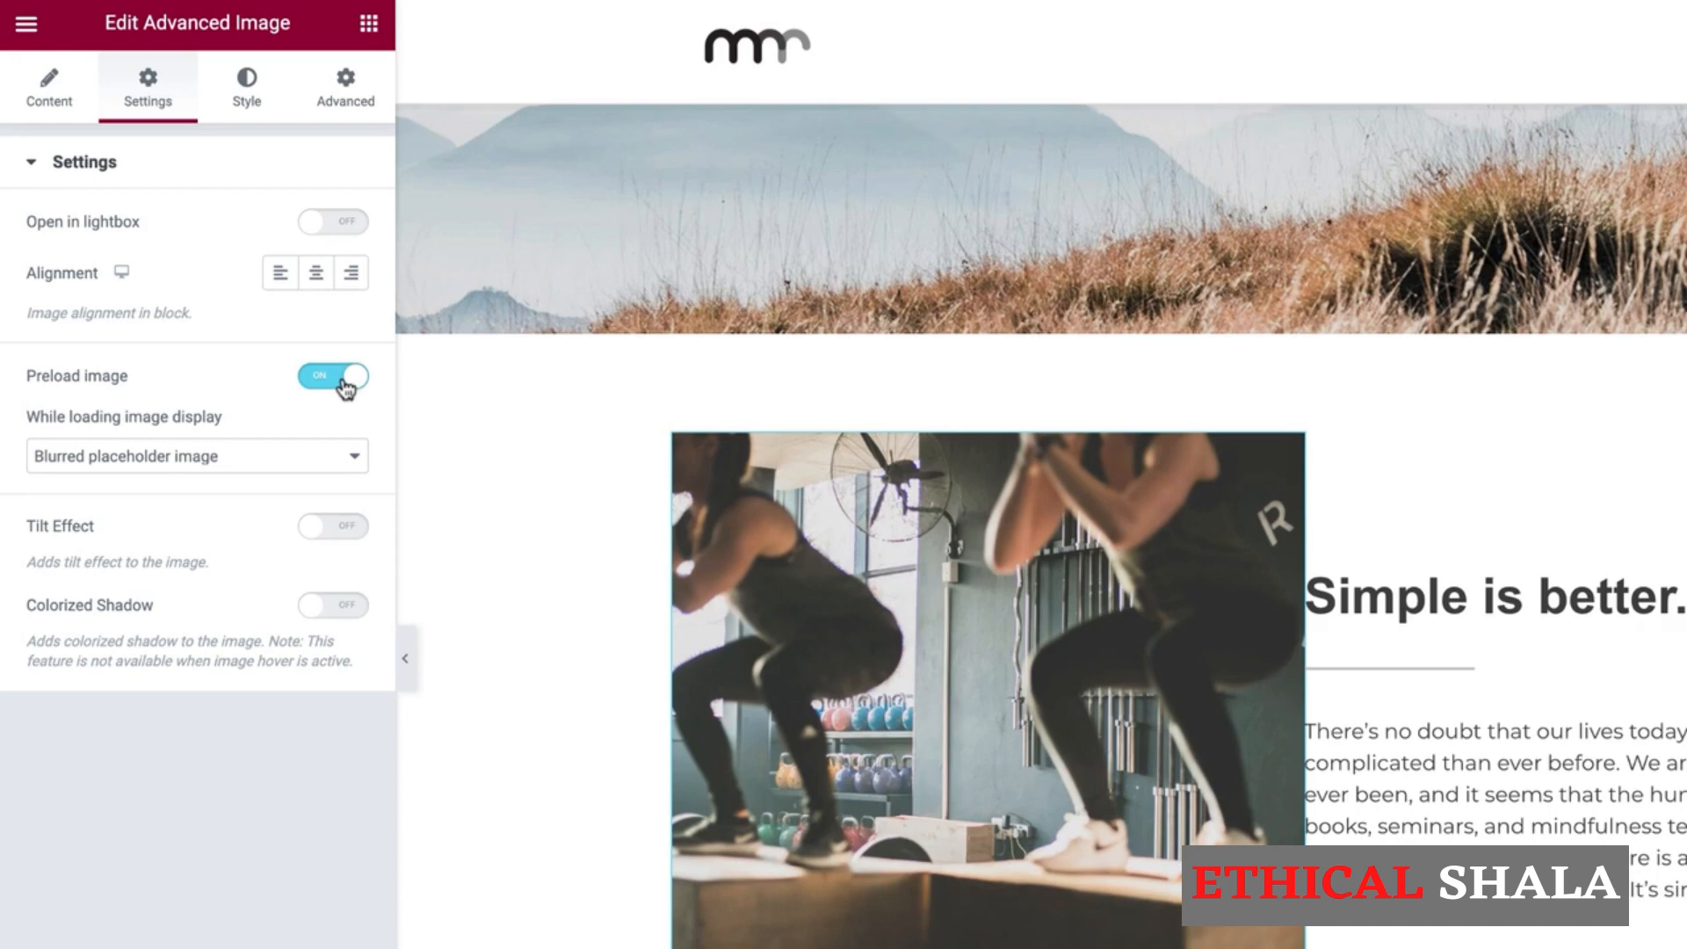
{"action": "left_click", "coordinate": [340, 532]}
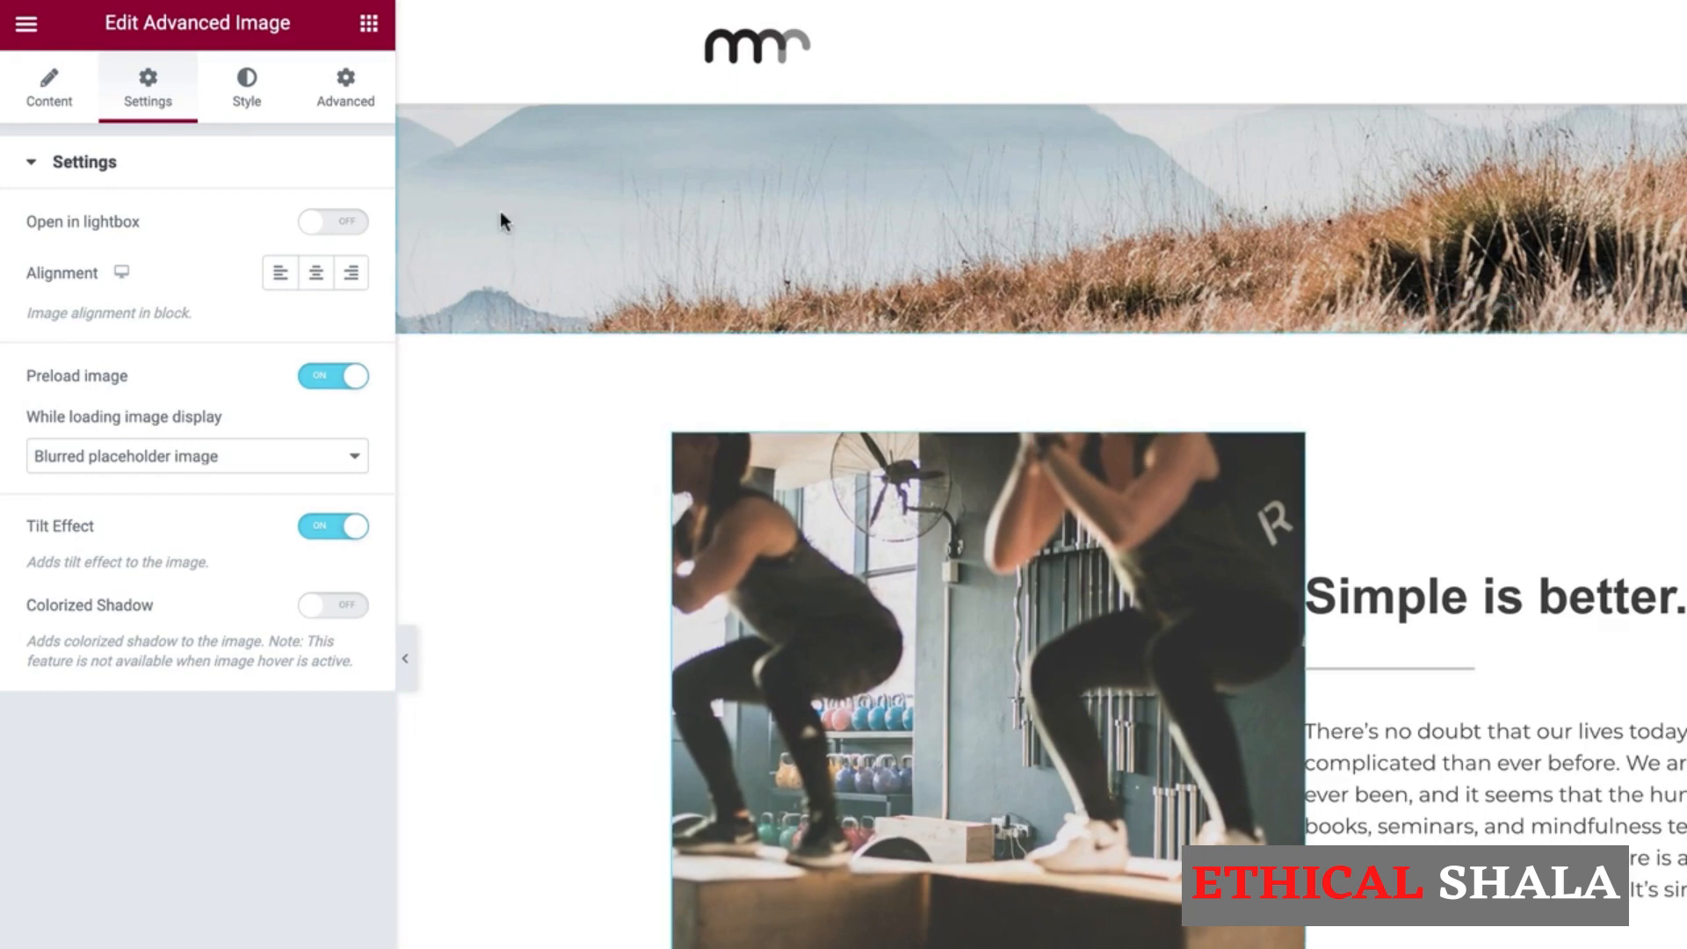
Step: Set the workout image widget's padding to 25 px on all sides
{"action": "left_click", "coordinate": [338, 92]}
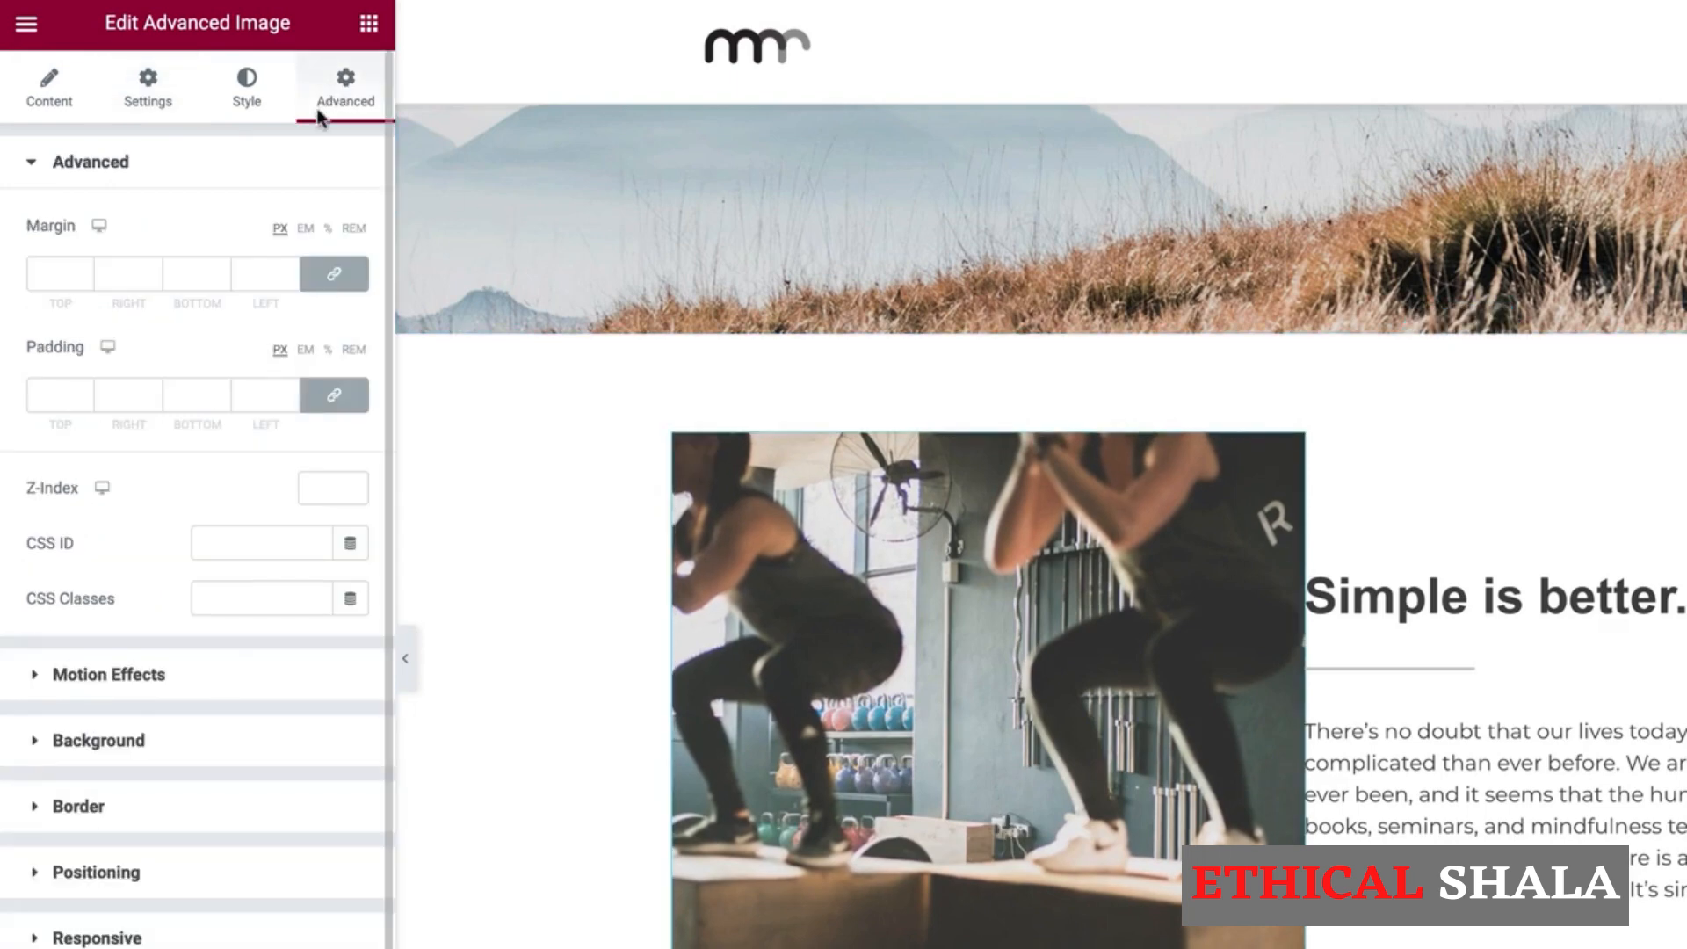
{"action": "left_click", "coordinate": [43, 395]}
{"action": "type", "text": "25"}
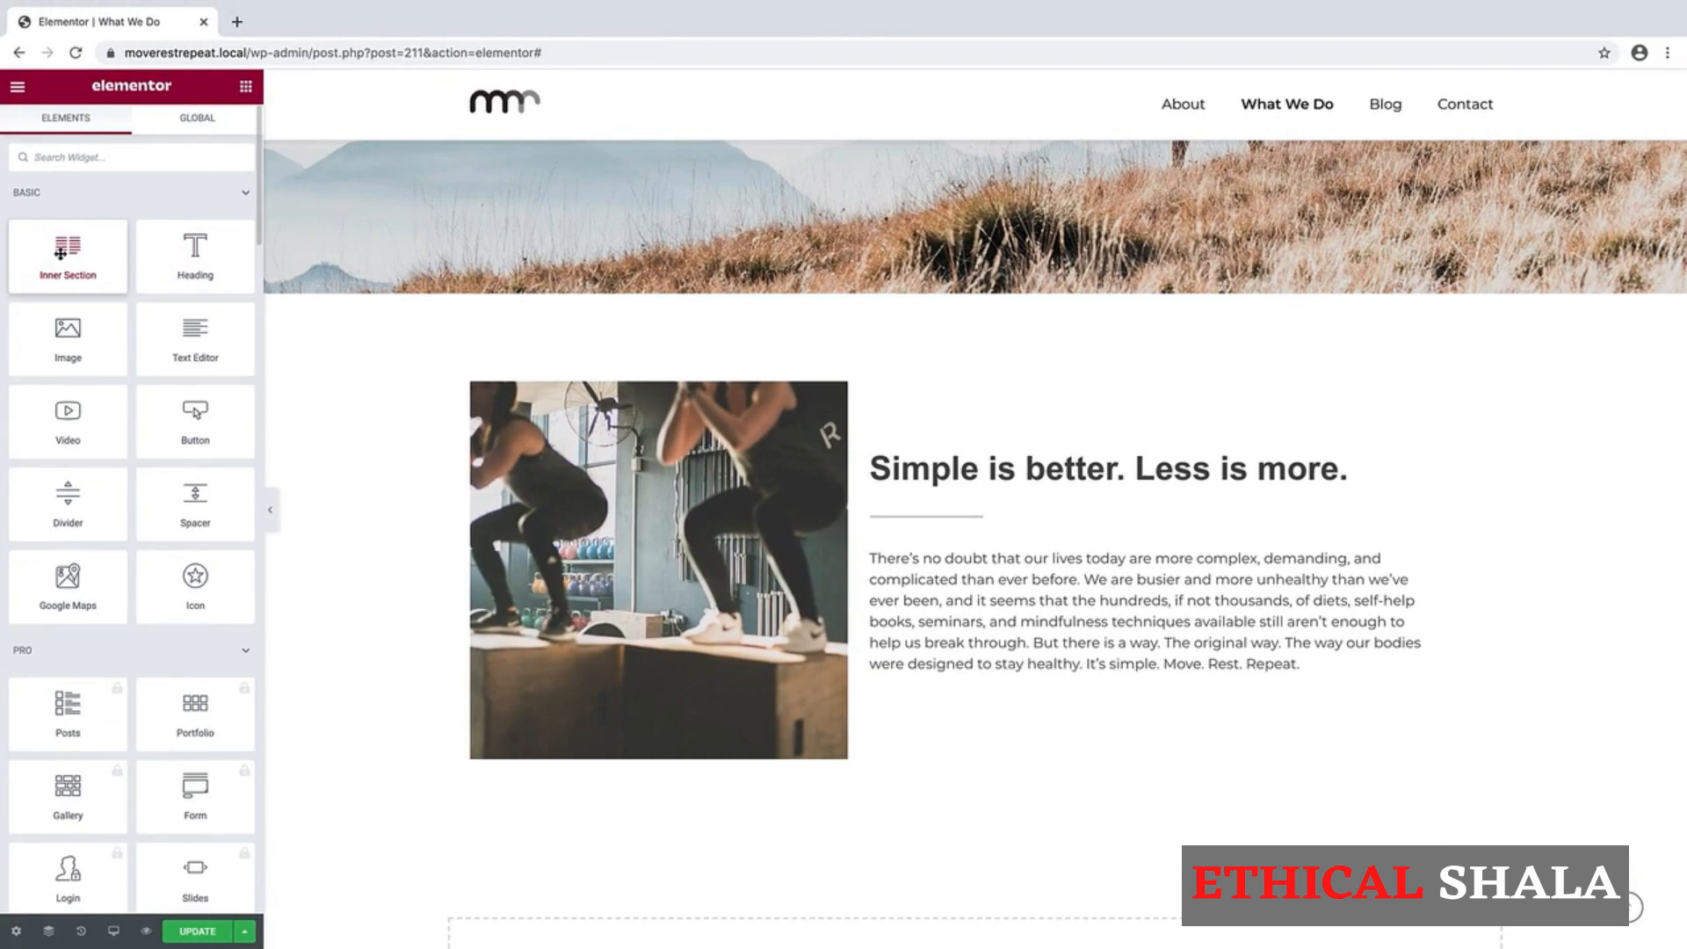
Step: Add an inner section above the "Simple is better. Less is more." heading and duplicate one of its columns to make three
{"action": "left_click_drag", "start_coordinate": [60, 254], "coordinate": [1013, 459]}
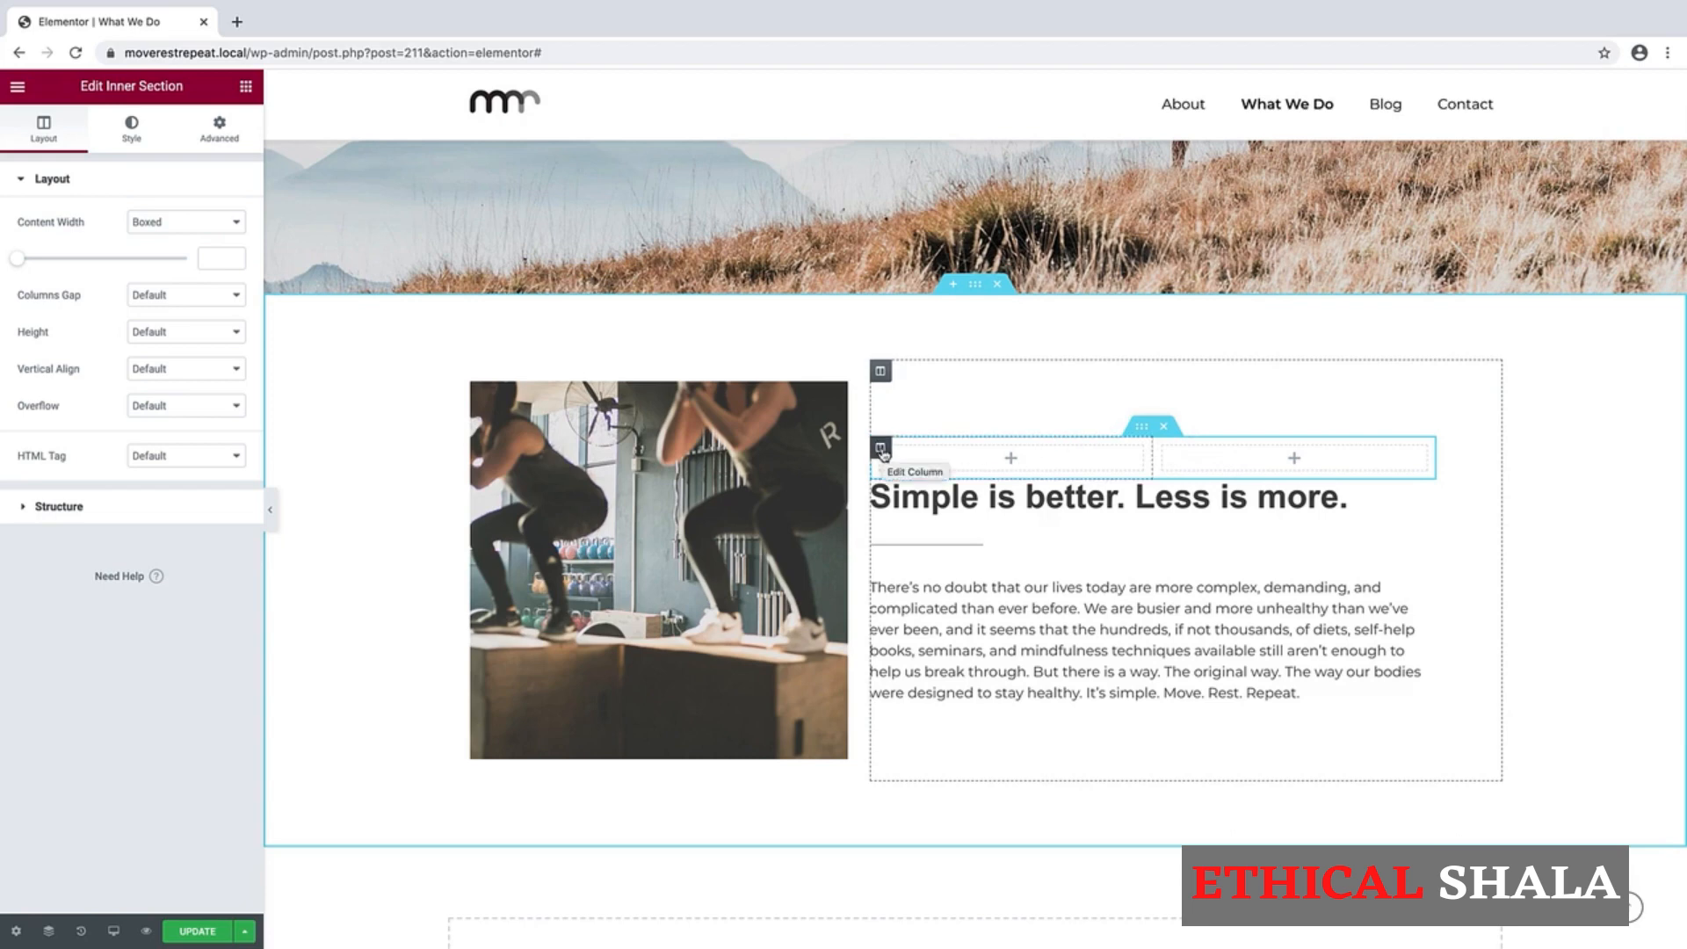
{"action": "right_click", "coordinate": [882, 453]}
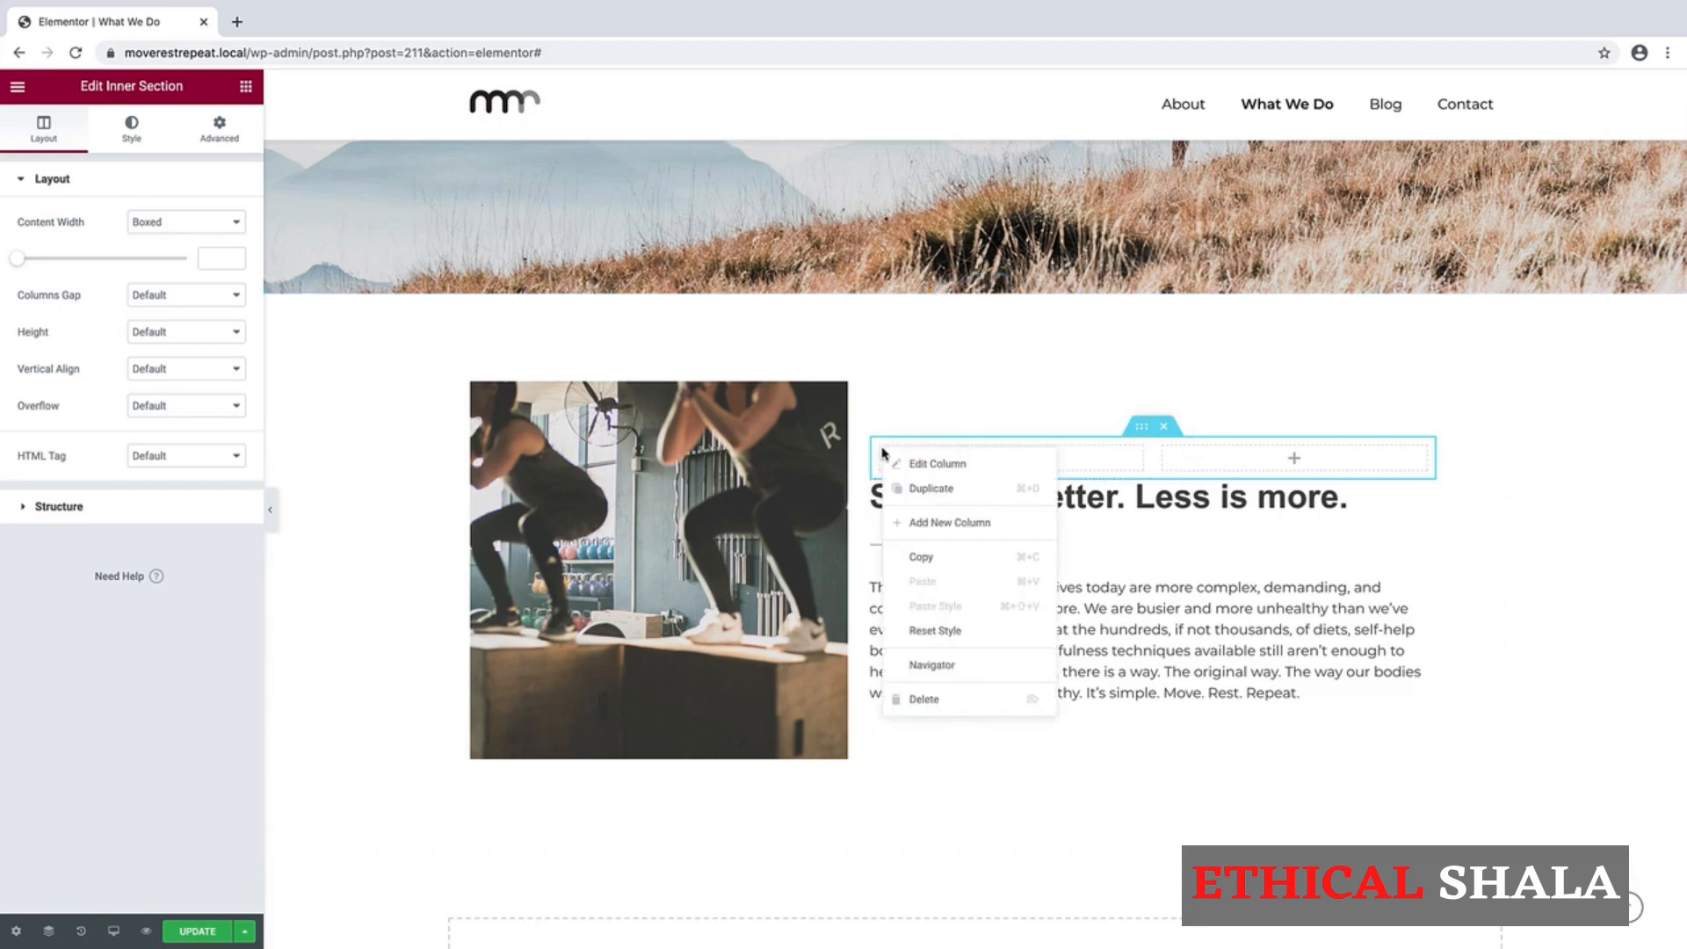
{"action": "left_click", "coordinate": [932, 488]}
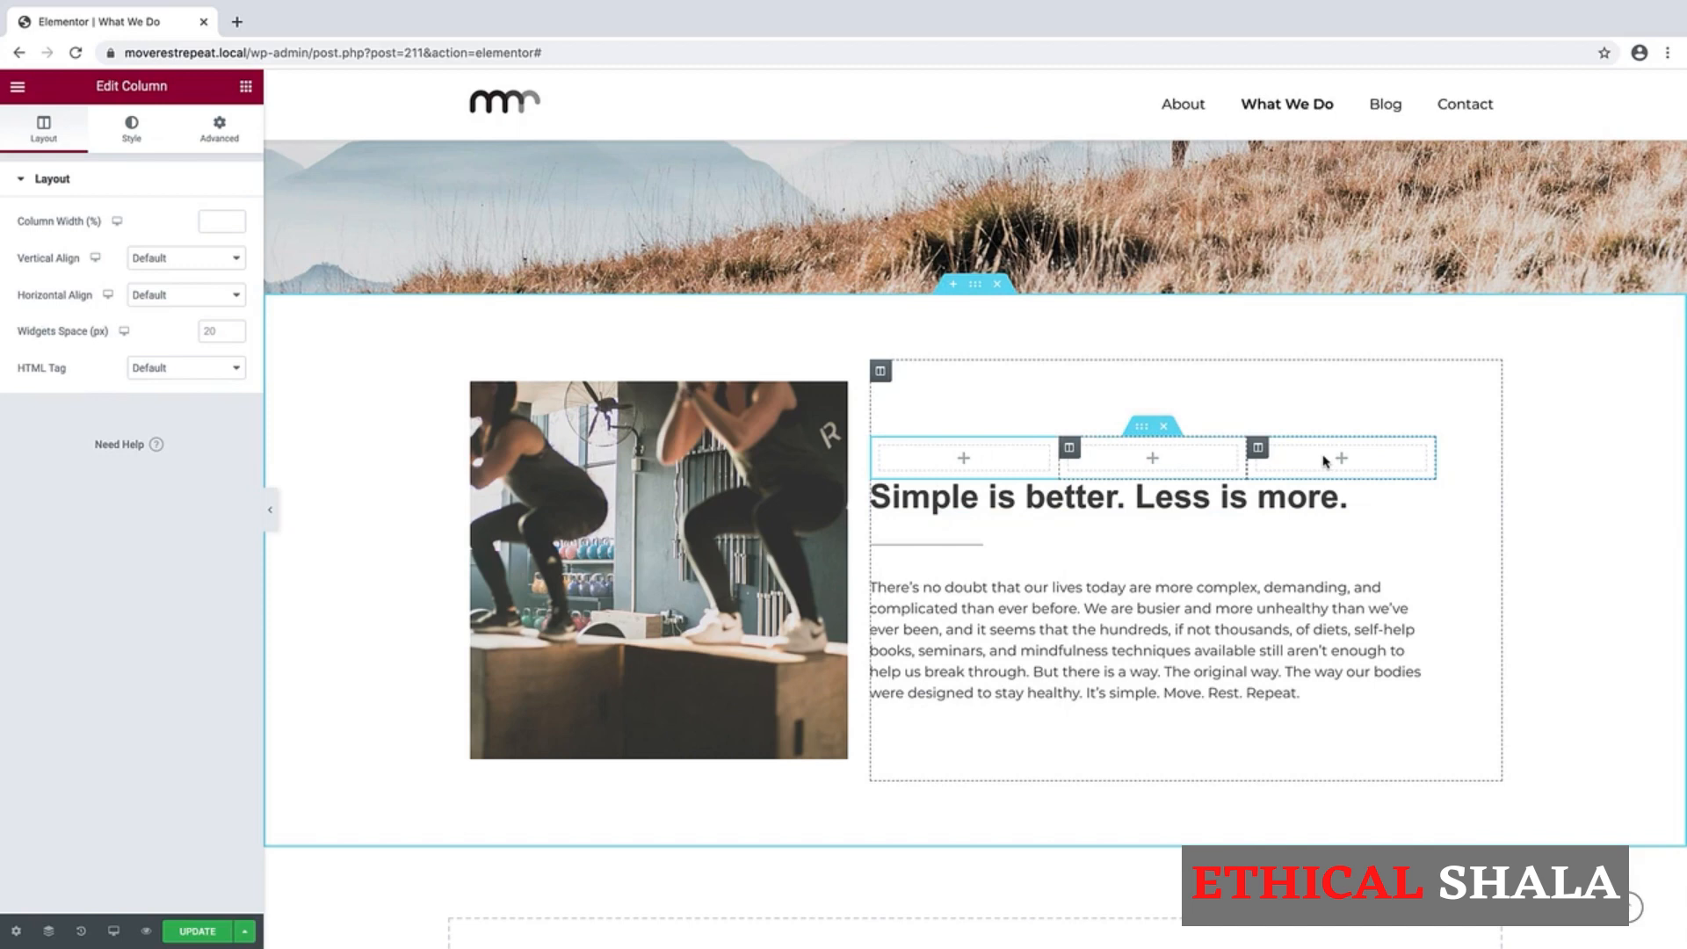
Step: Delete the "Simple is better. Less is more." heading and the divider below it
{"action": "right_click", "coordinate": [1423, 496]}
{"action": "left_click", "coordinate": [1439, 743]}
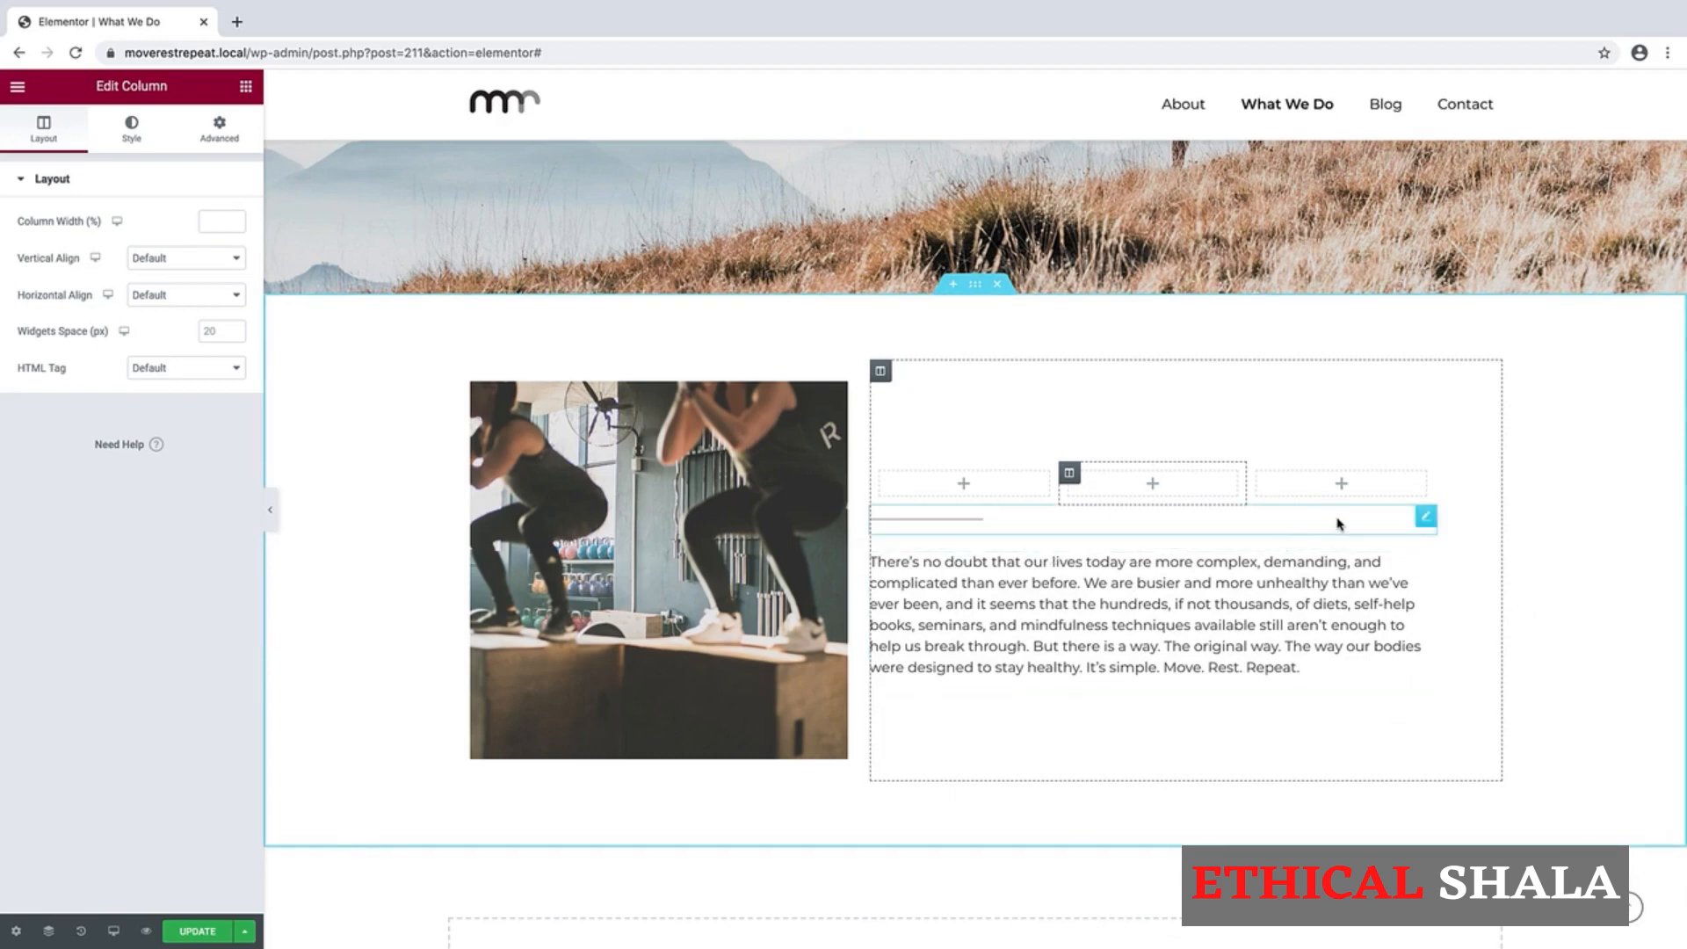
{"action": "right_click", "coordinate": [1425, 521]}
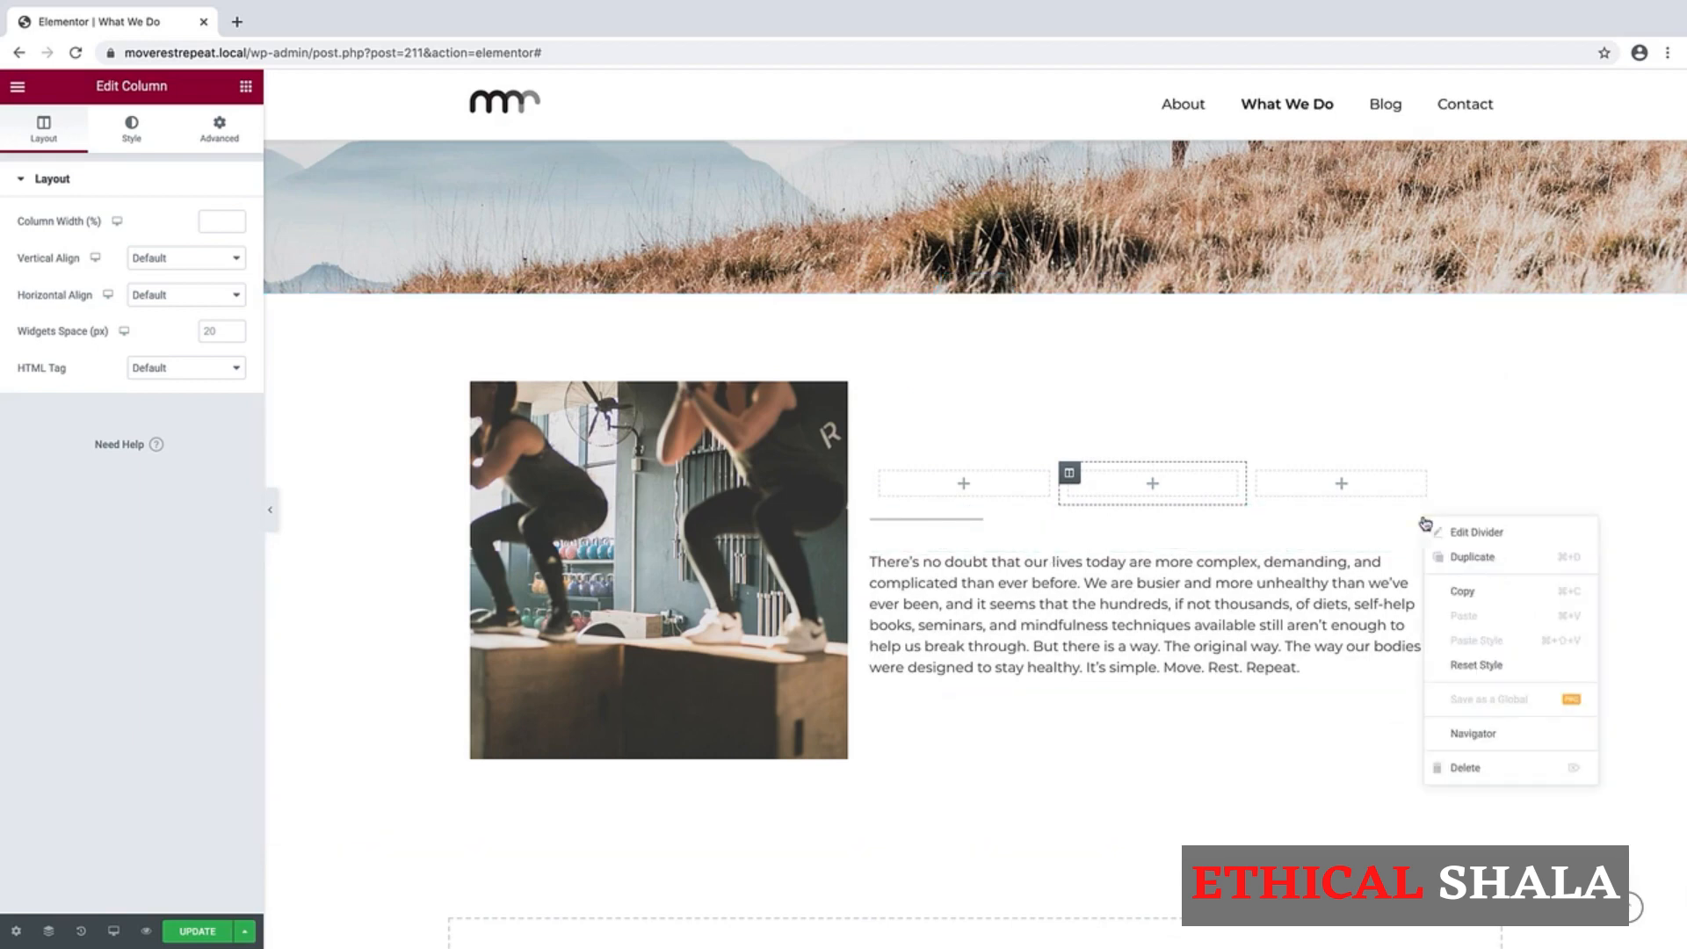
{"action": "left_click", "coordinate": [1459, 767]}
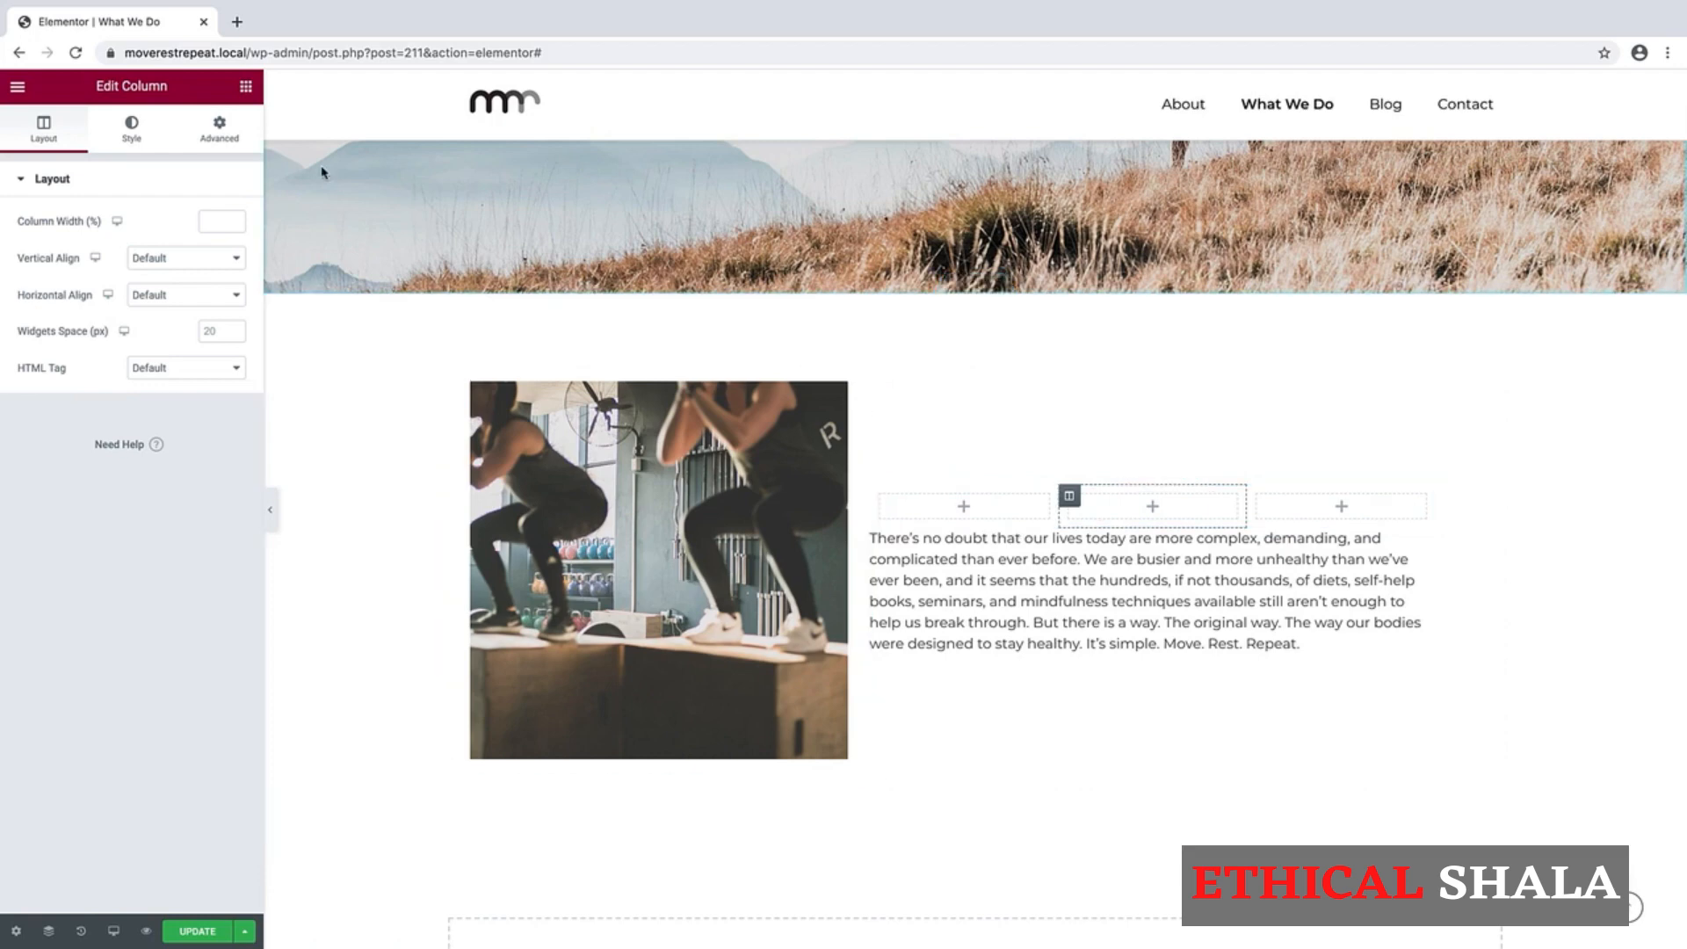
Step: Add a Heading widget to the inner section's first column and set its title to "01"
{"action": "left_click", "coordinate": [246, 86]}
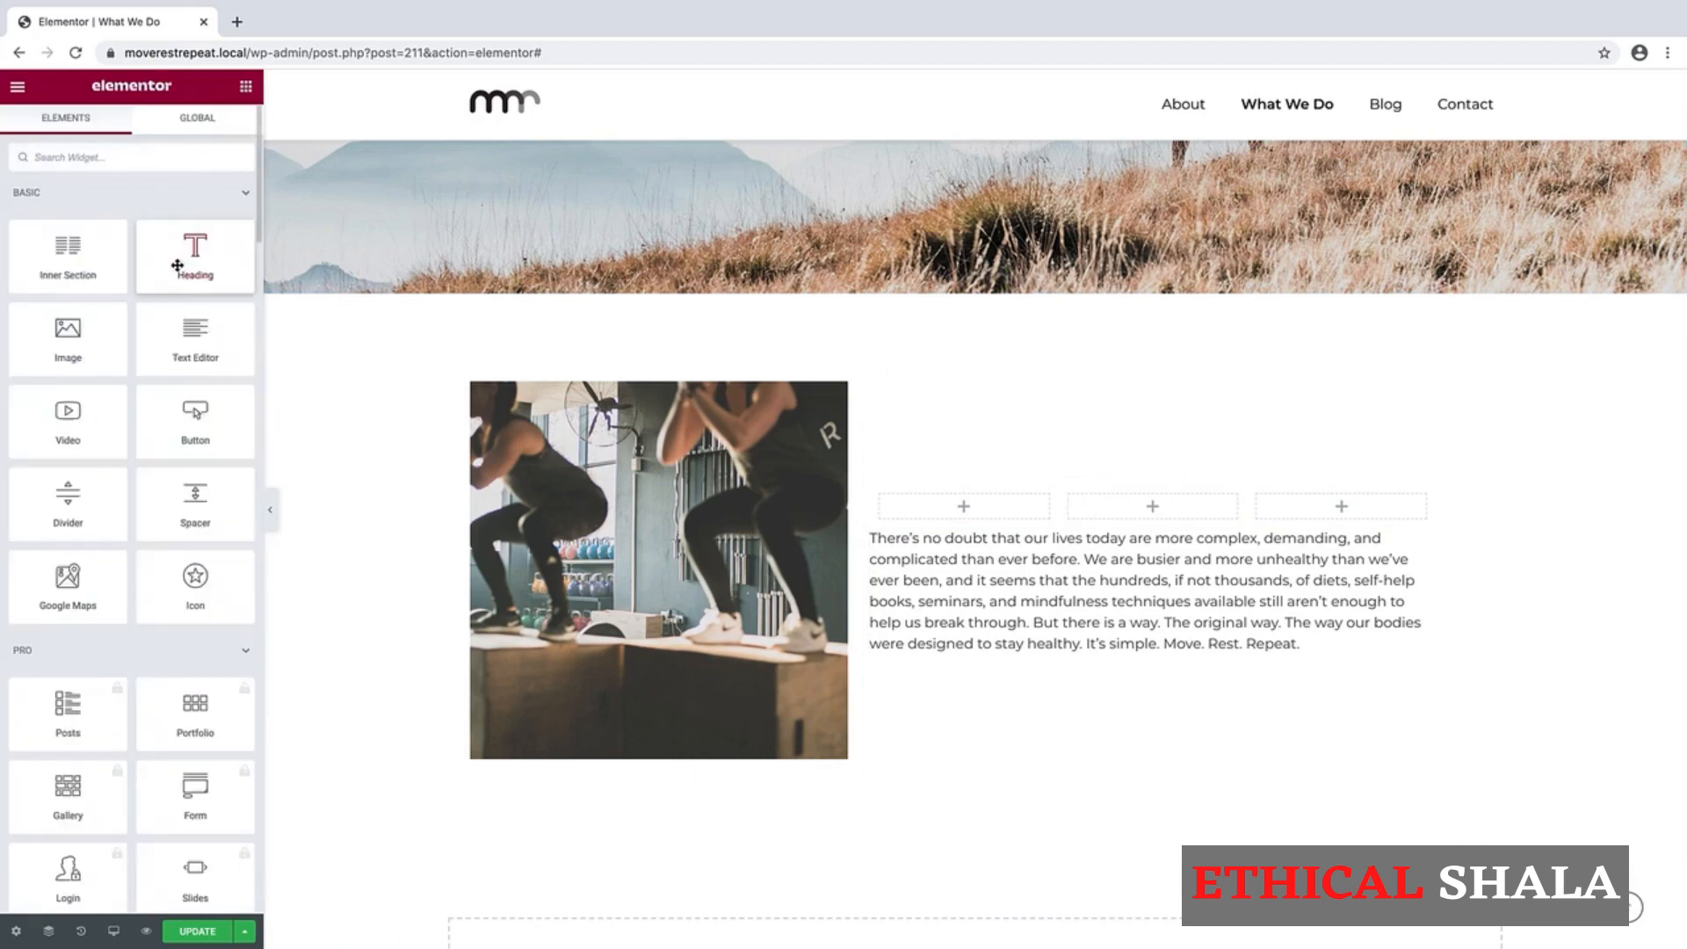
{"action": "left_click_drag", "start_coordinate": [180, 264], "coordinate": [986, 527]}
{"action": "left_click", "coordinate": [186, 248]}
{"action": "left_click_drag", "start_coordinate": [187, 248], "coordinate": [2, 248]}
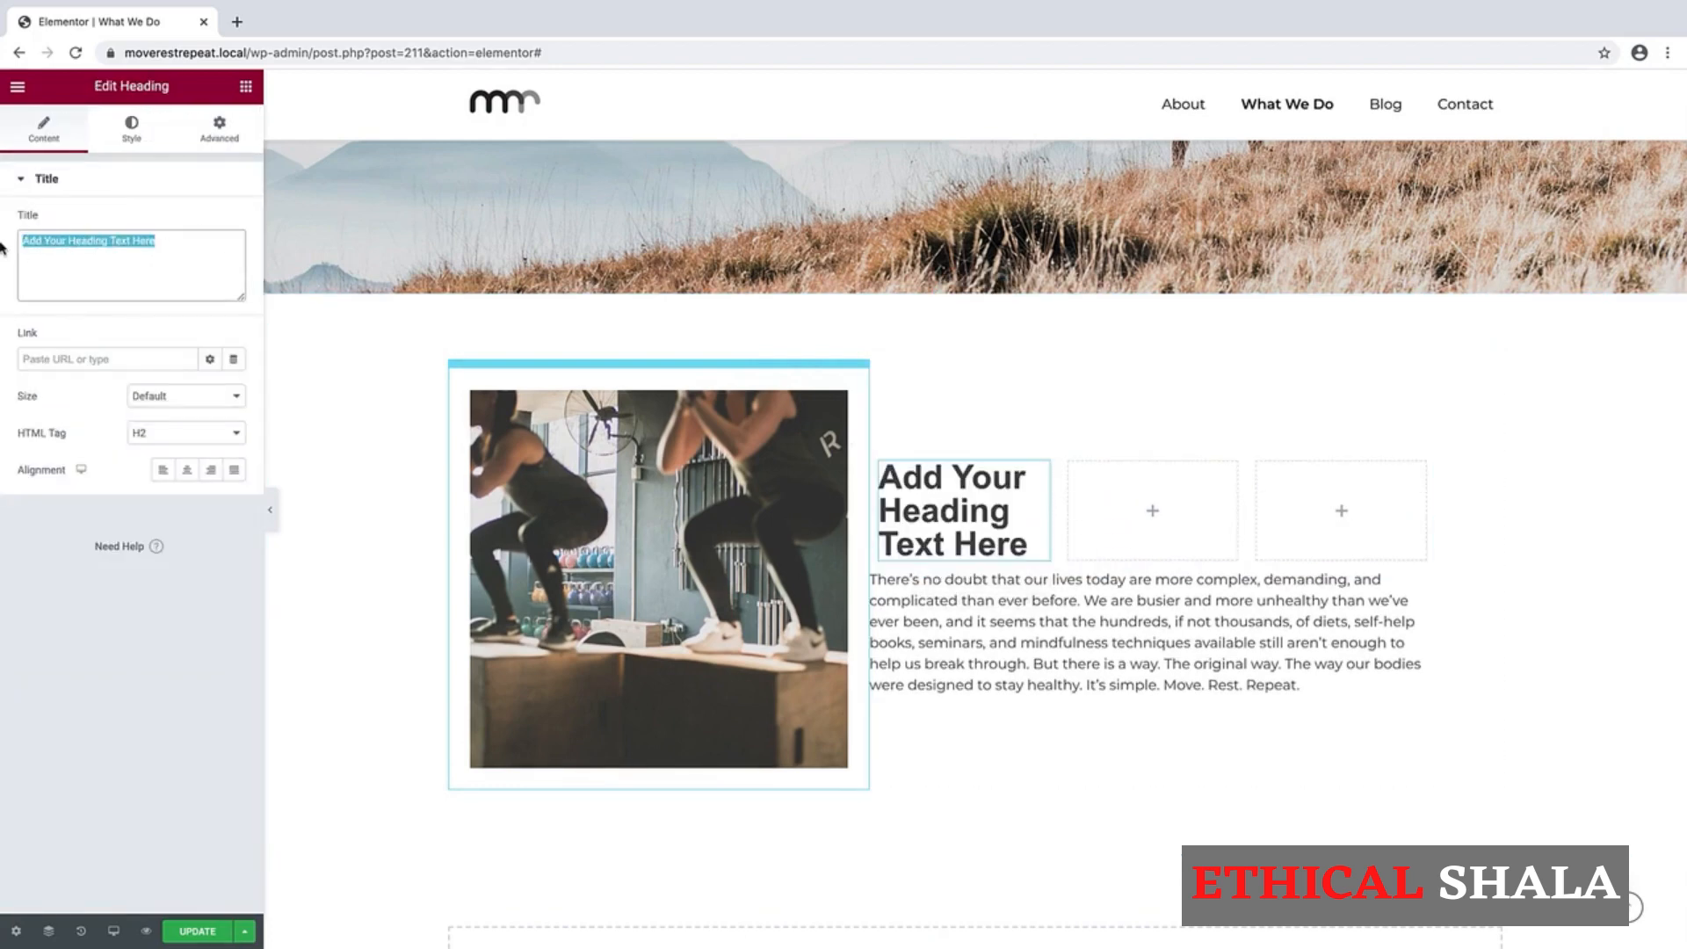
{"action": "type", "text": "01"}
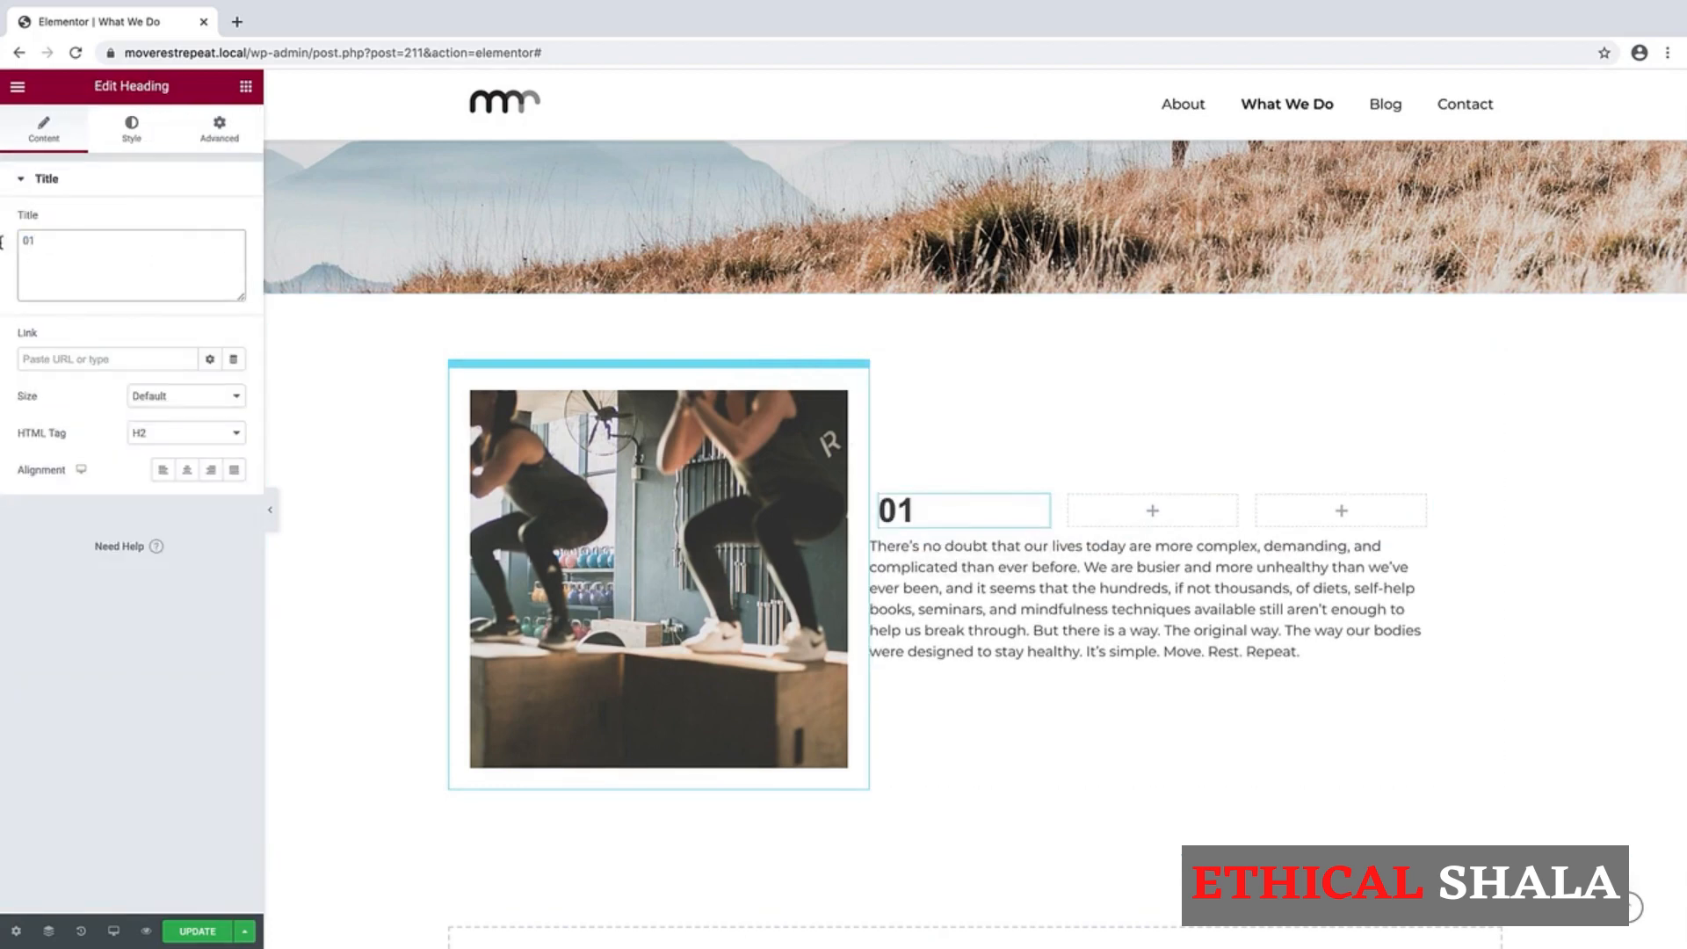
Step: Set the "01" heading's typography to the Montserrat font family at a size of 46 px
{"action": "left_click", "coordinate": [127, 139]}
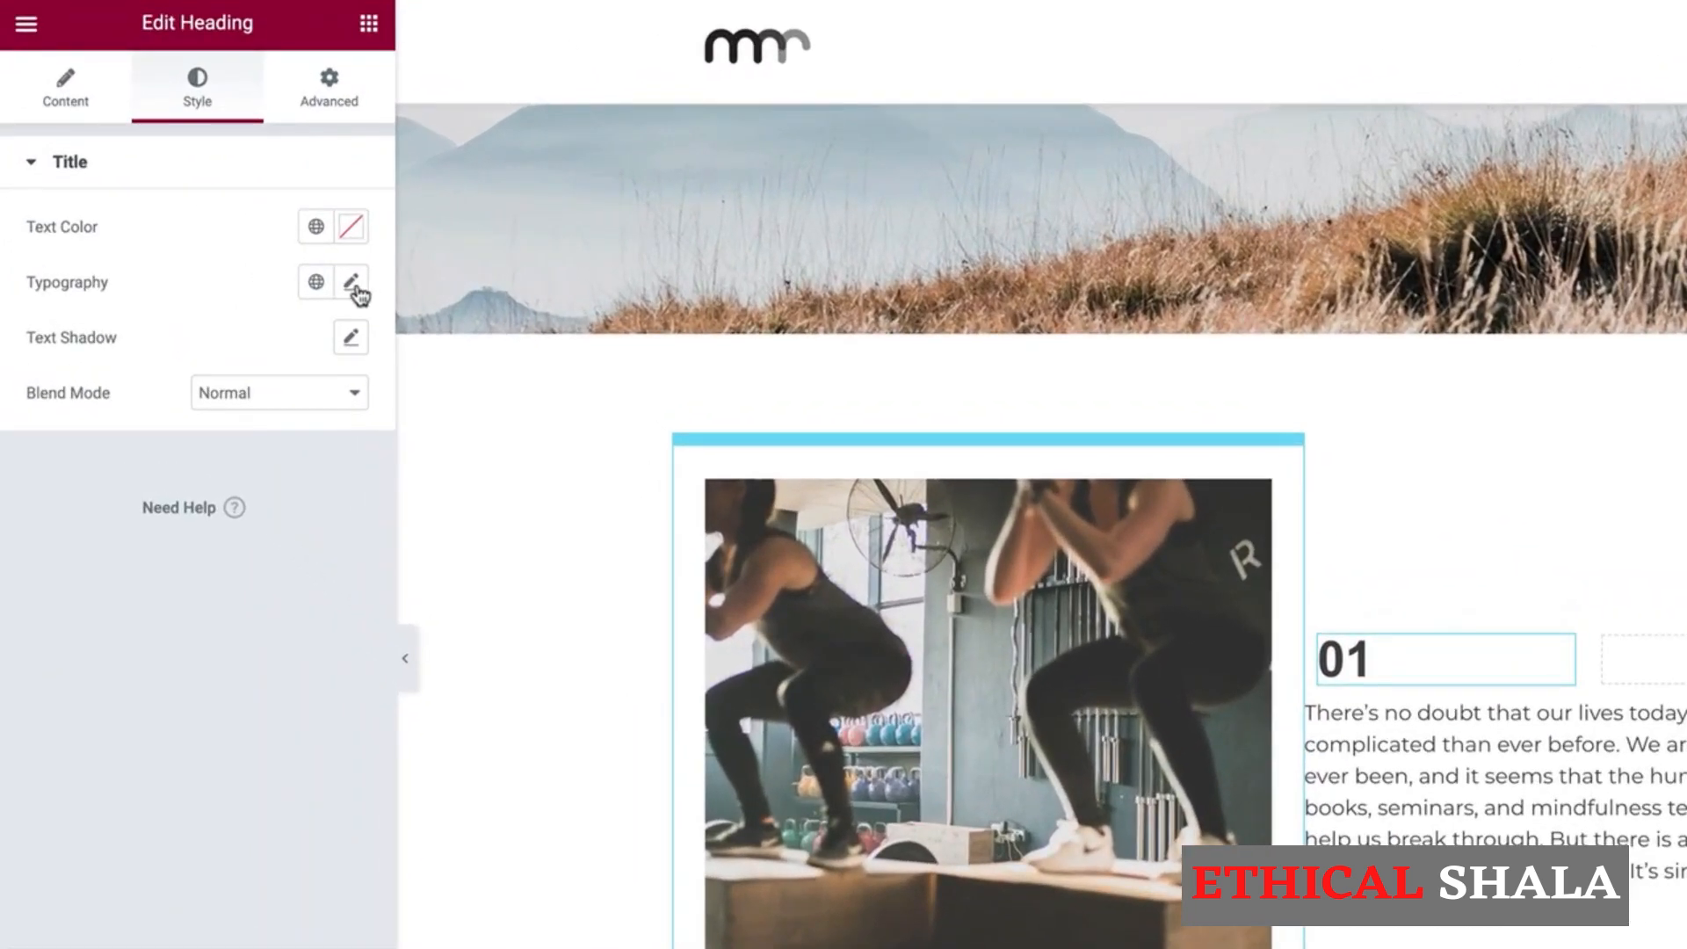
{"action": "left_click", "coordinate": [351, 283]}
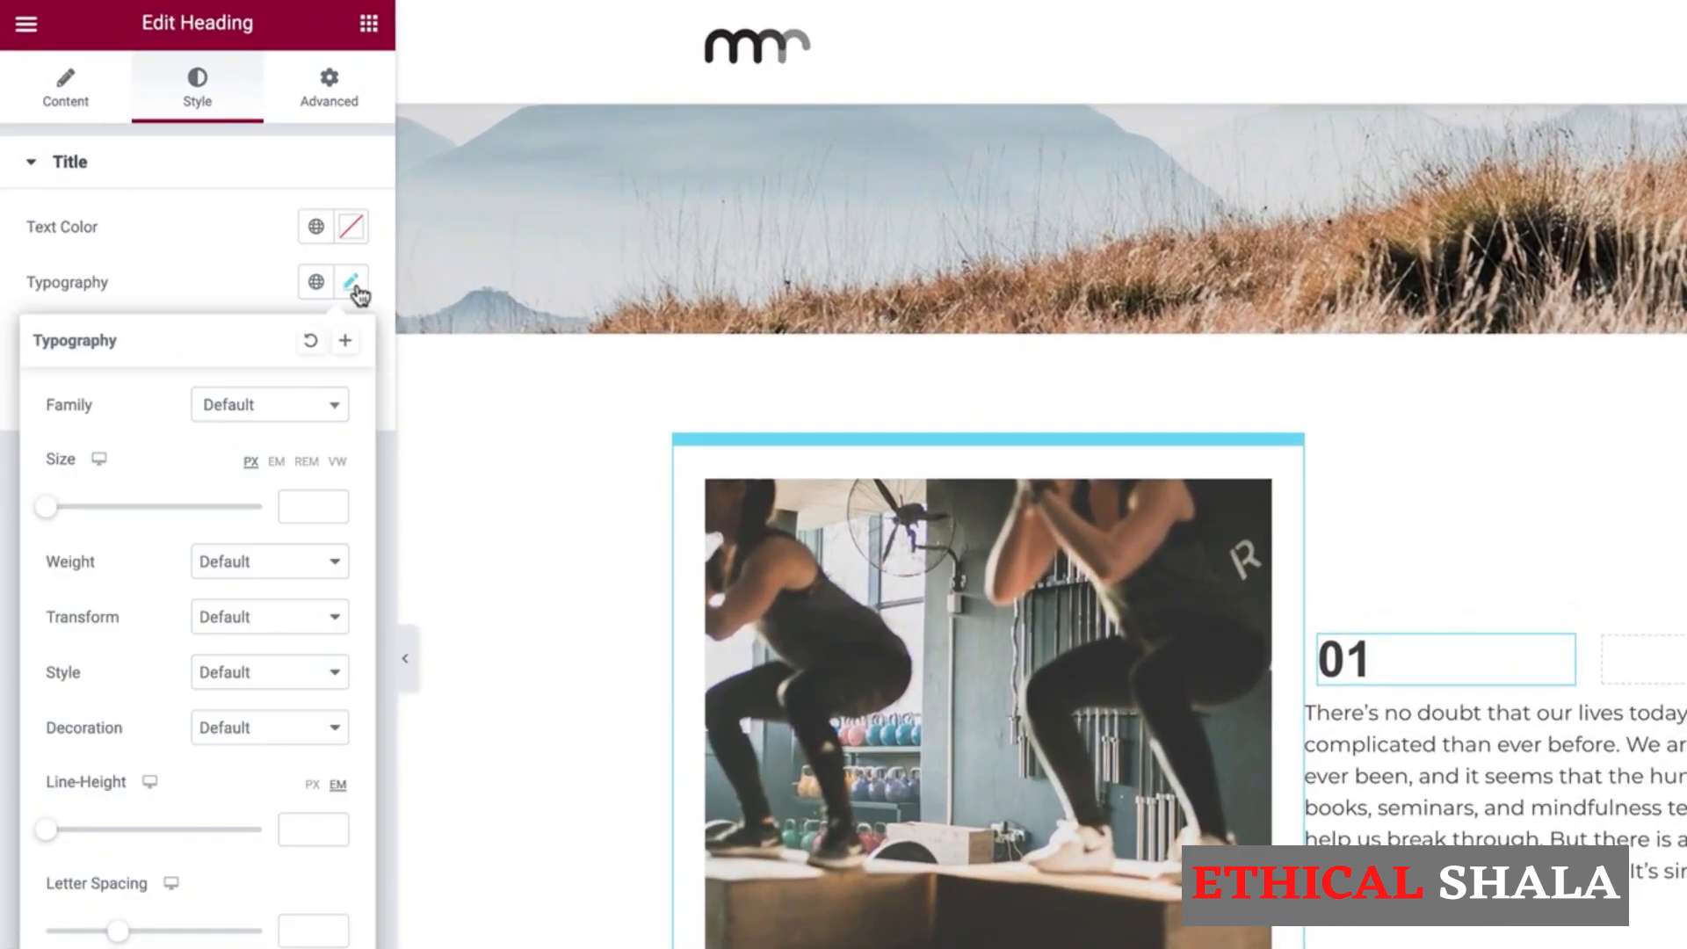
{"action": "left_click", "coordinate": [264, 408]}
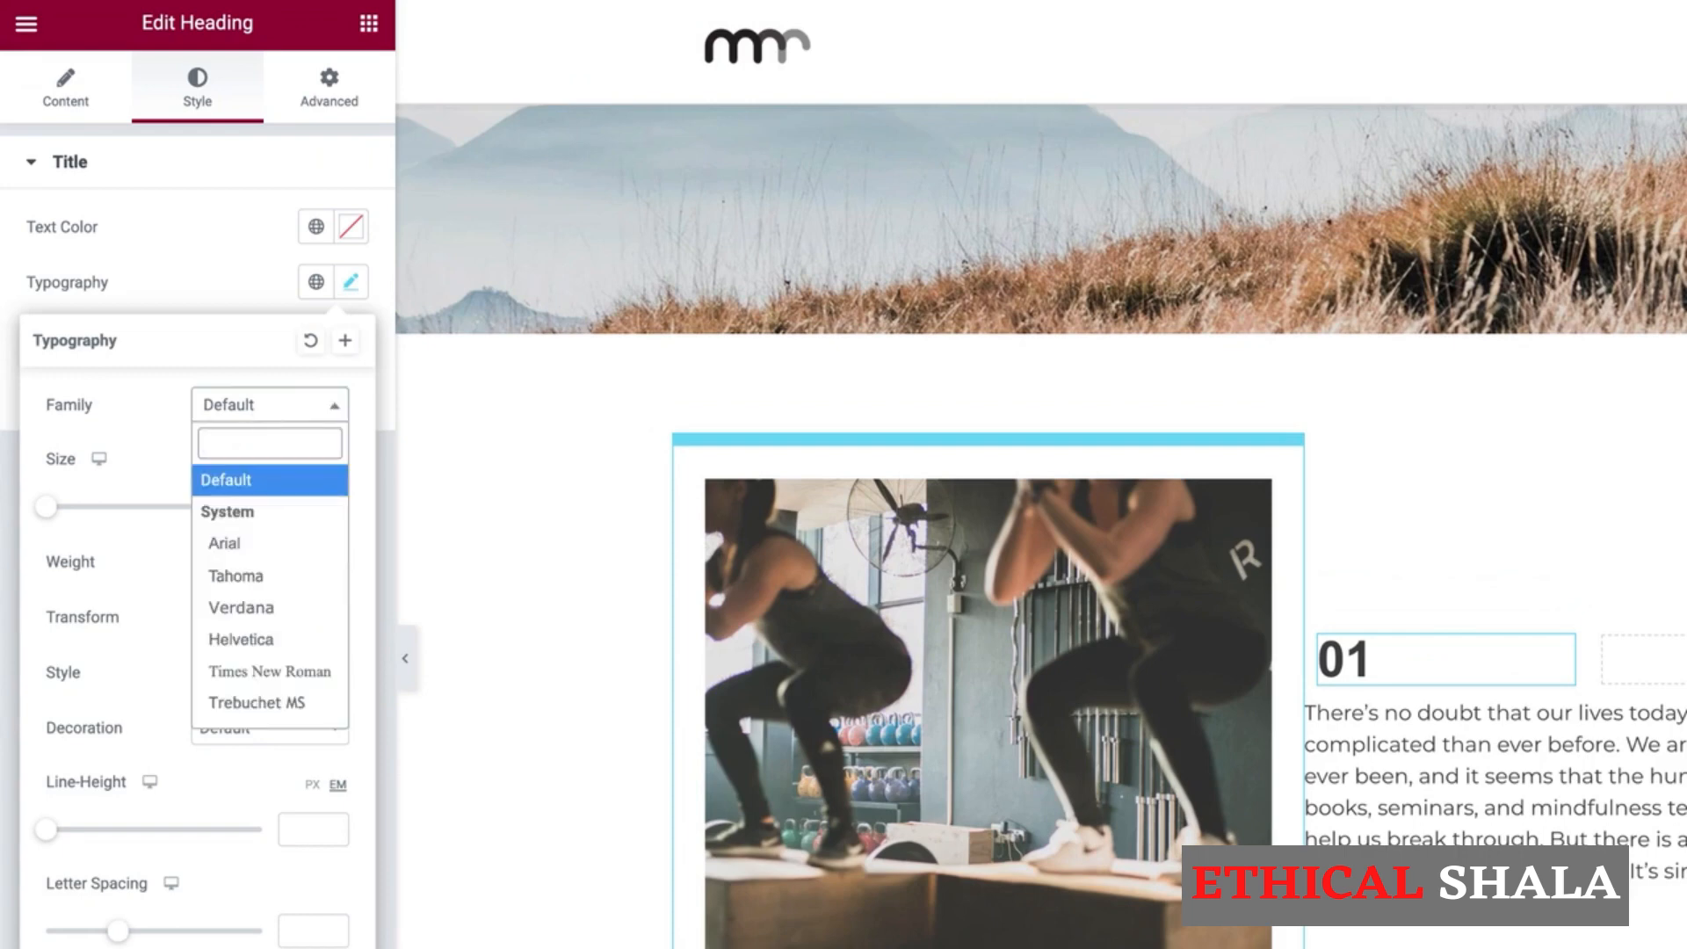
{"action": "type", "text": "mont"}
{"action": "left_click", "coordinate": [263, 575]}
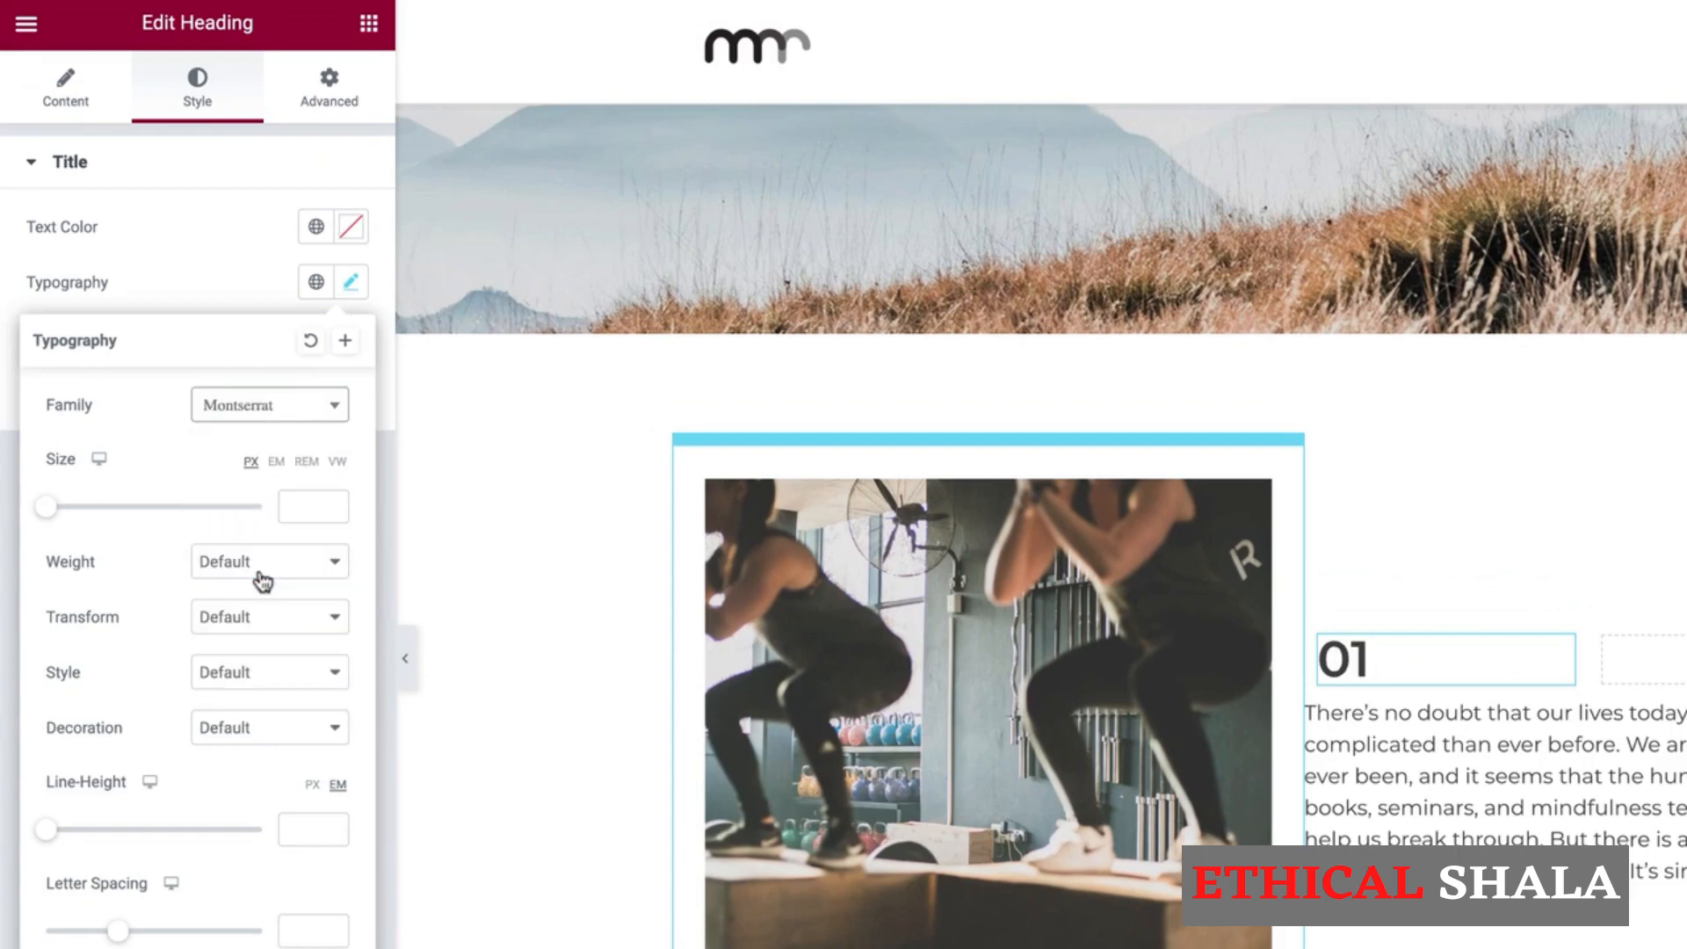
{"action": "left_click", "coordinate": [304, 507]}
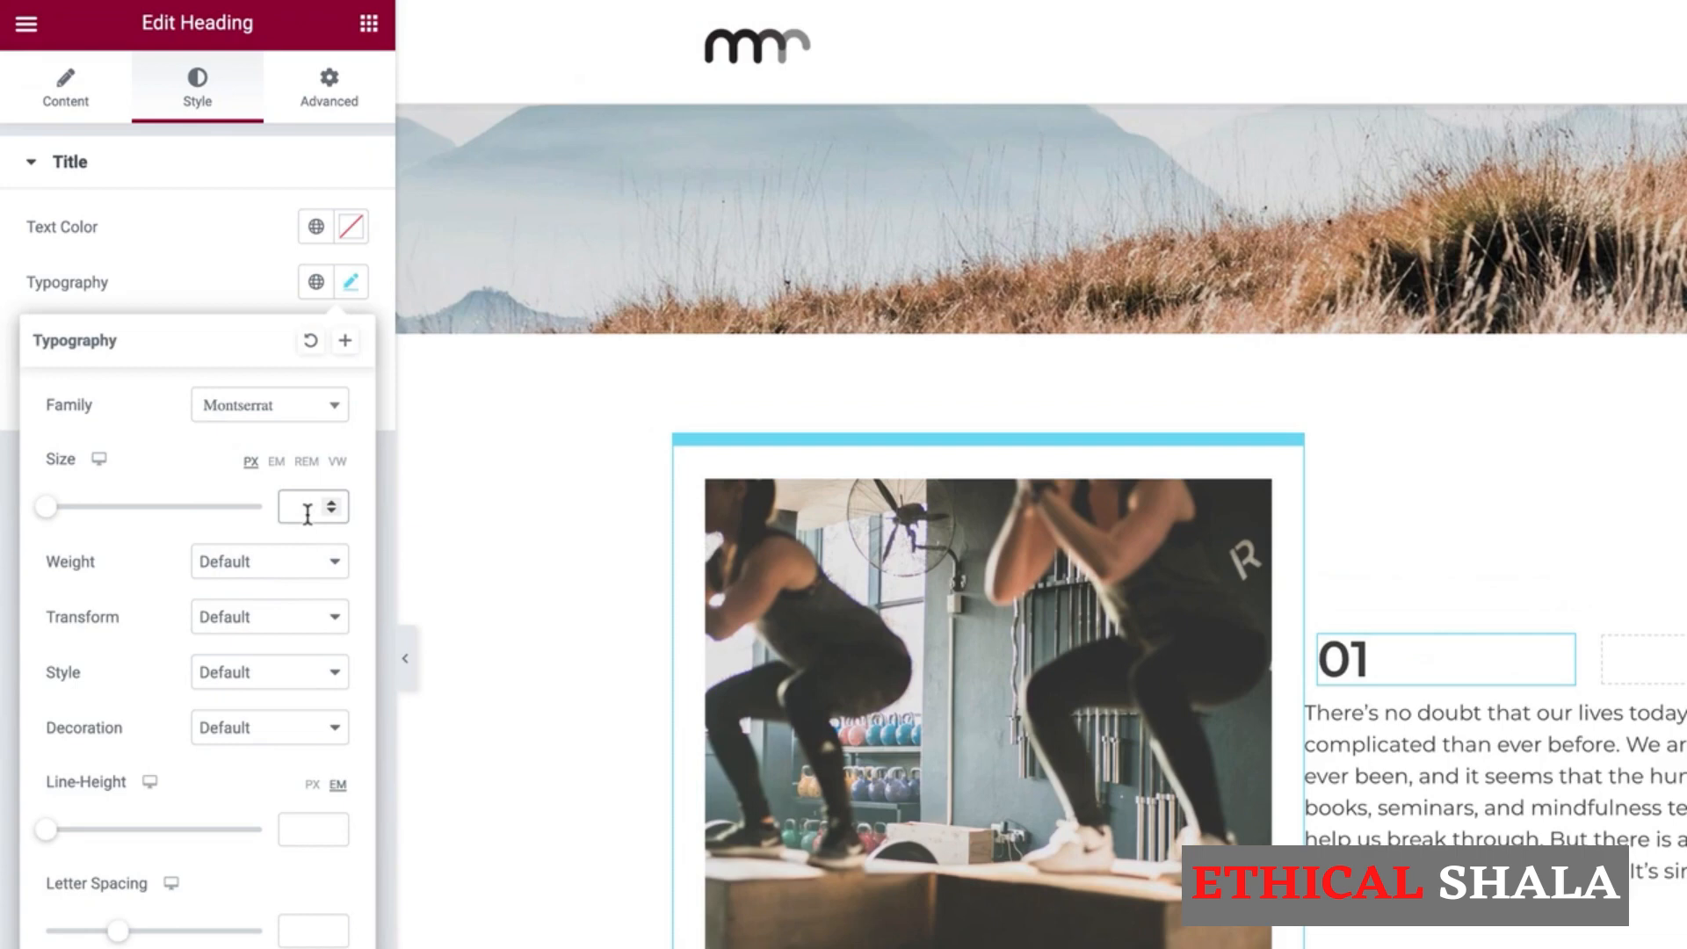
{"action": "type", "text": "46"}
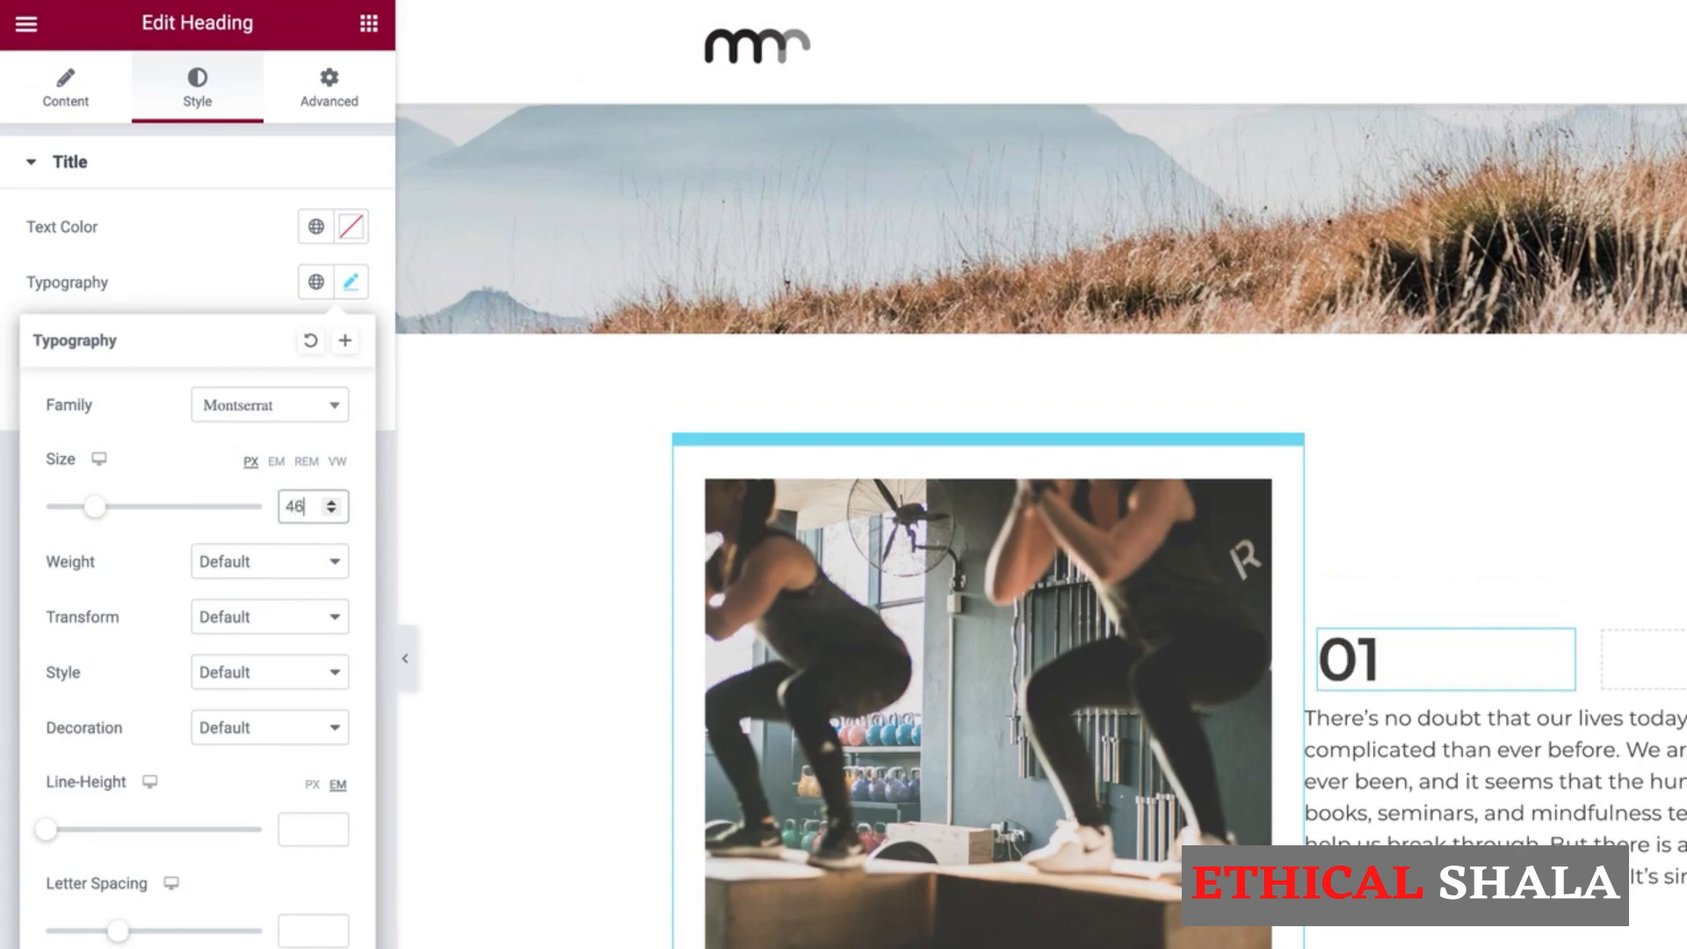
Step: Set the "01" heading's font weight to 400
{"action": "left_click", "coordinate": [259, 572]}
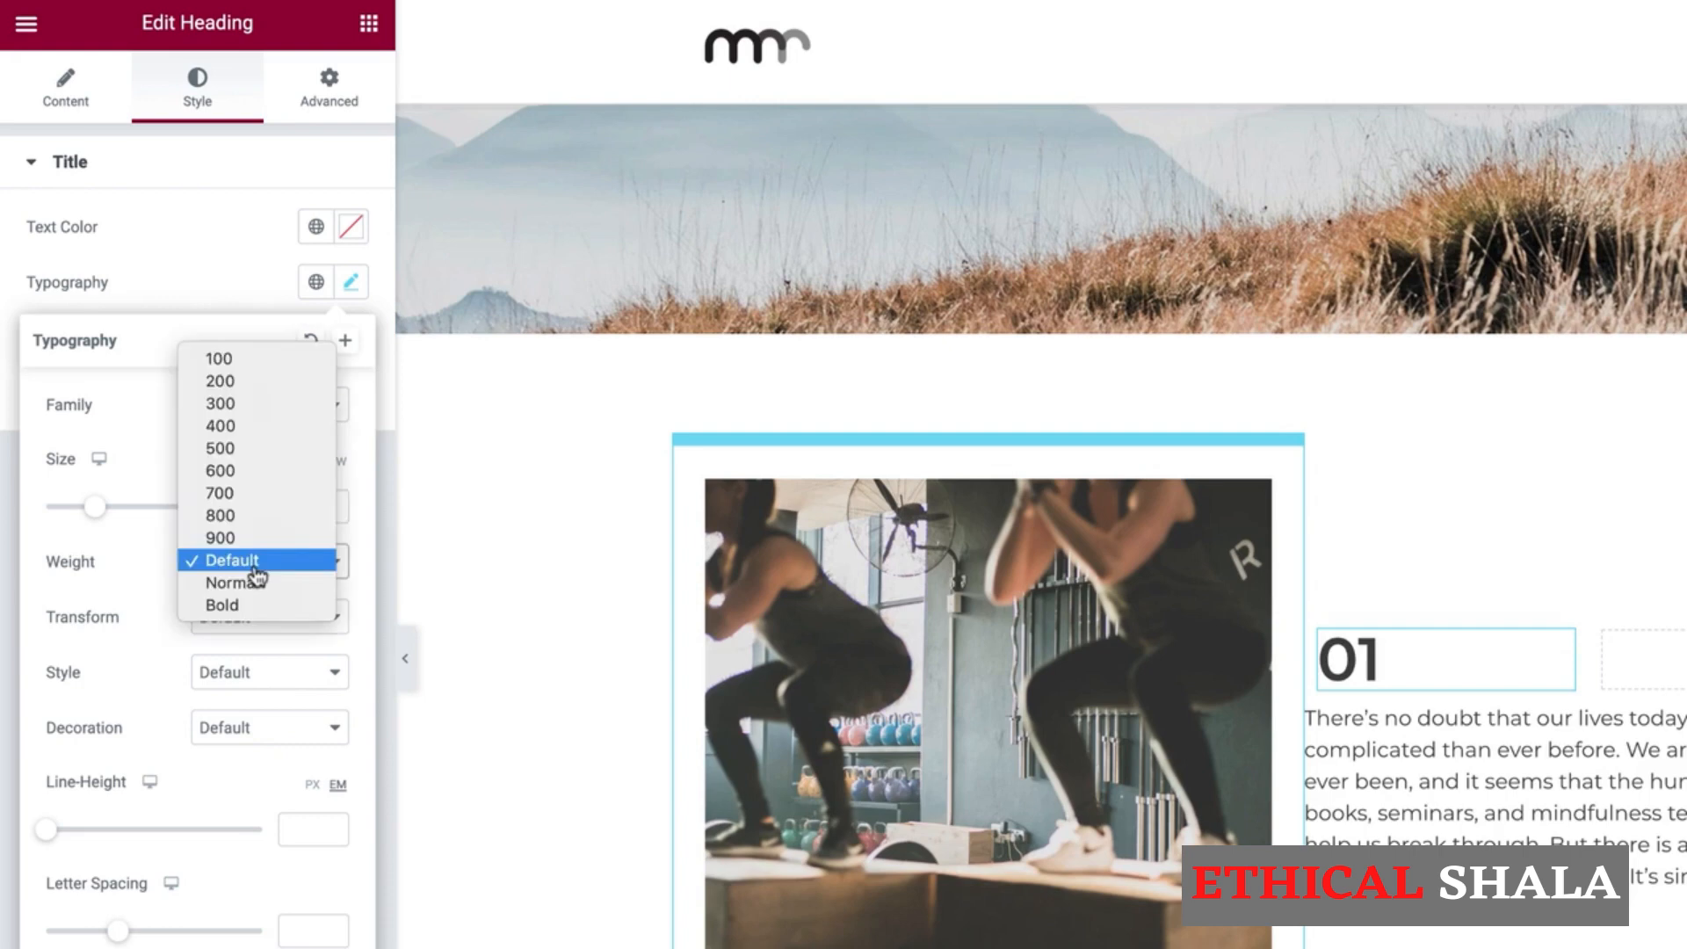
{"action": "left_click", "coordinate": [236, 427]}
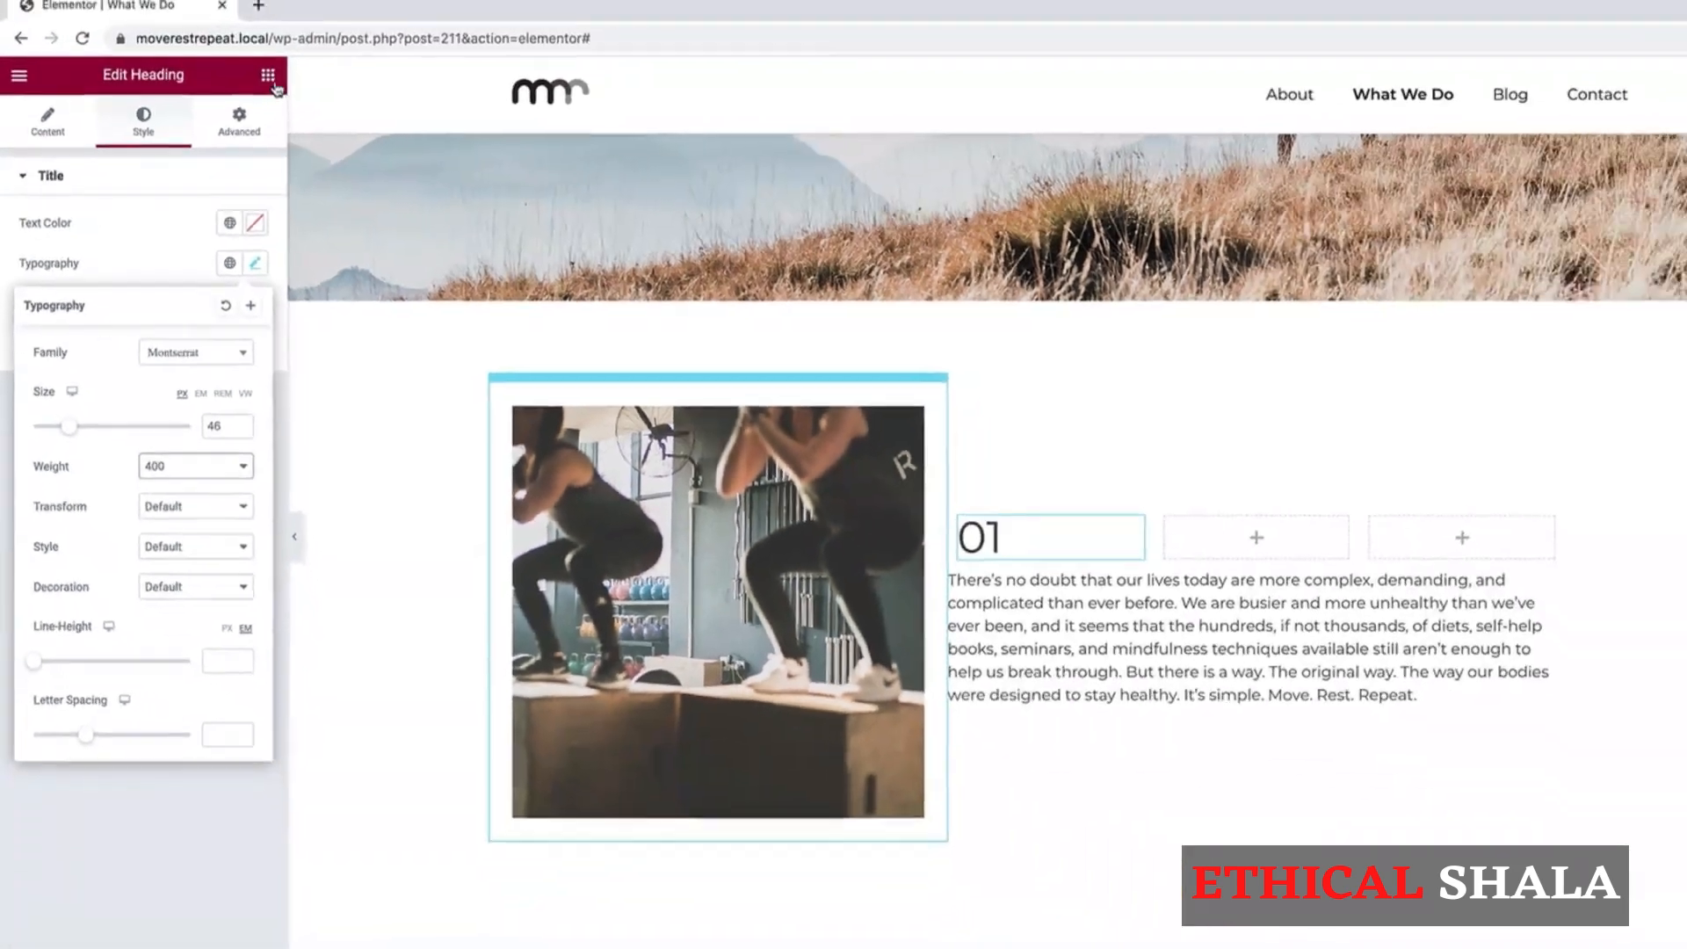
Step: Add a Divider widget to the inner section's middle column, with a width of 90% and center alignment
{"action": "left_click", "coordinate": [358, 29]}
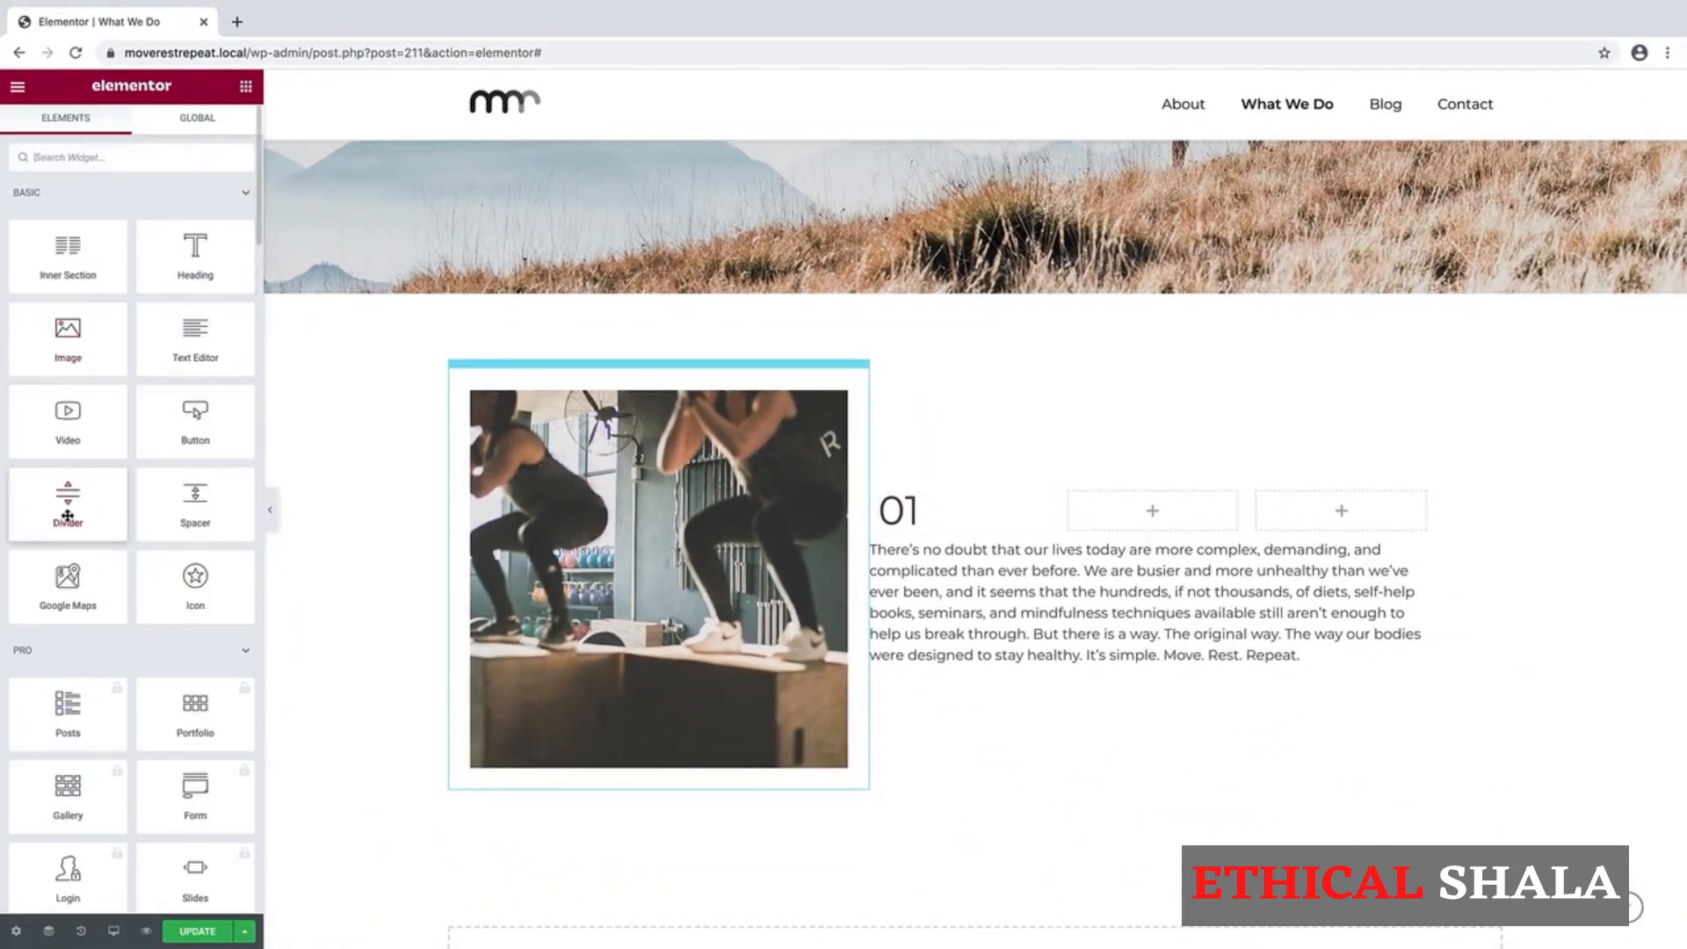
{"action": "left_click_drag", "start_coordinate": [67, 499], "coordinate": [1171, 515]}
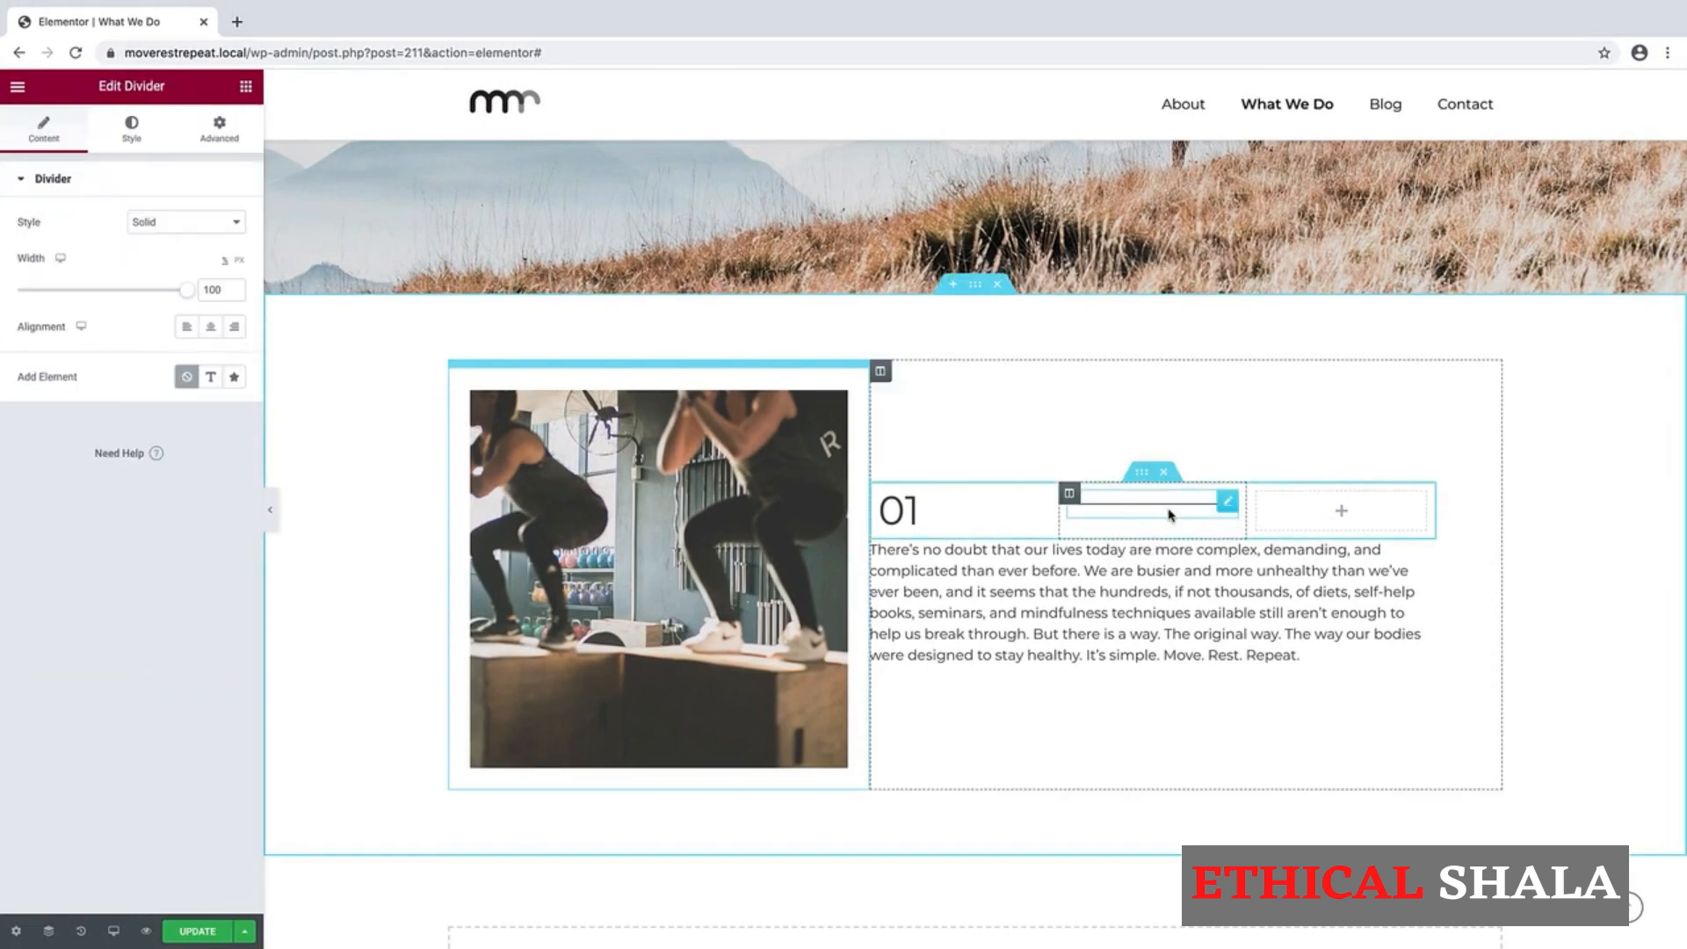
{"action": "left_click_drag", "start_coordinate": [225, 290], "coordinate": [167, 294]}
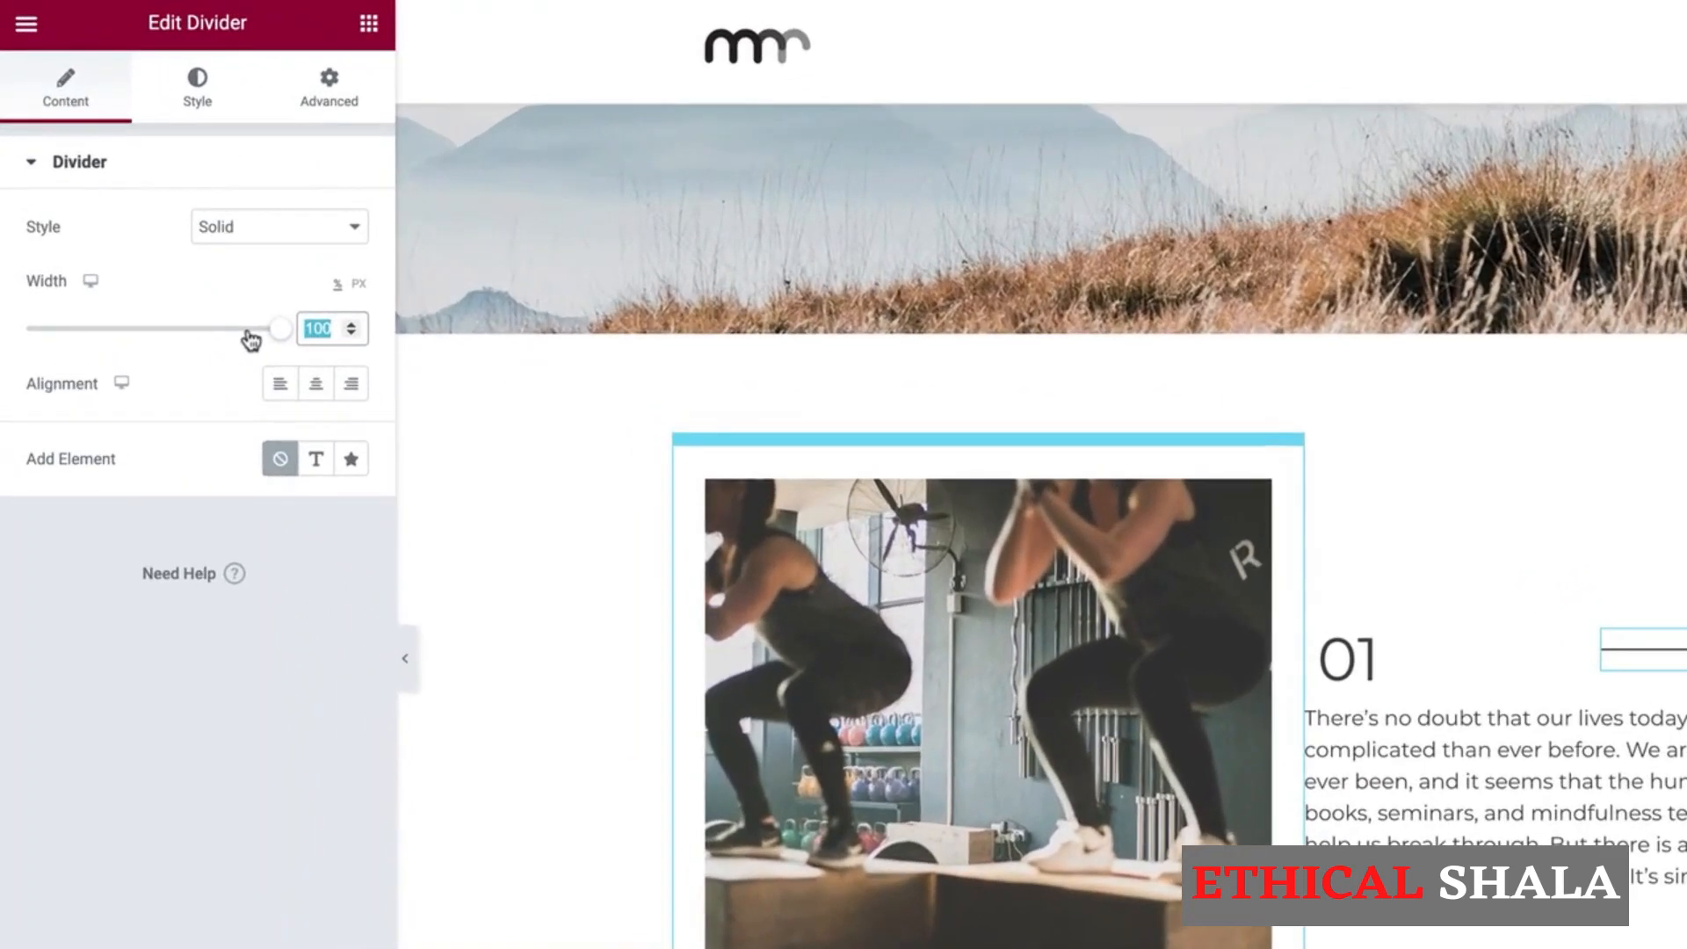
{"action": "type", "text": "90"}
{"action": "left_click", "coordinate": [316, 385]}
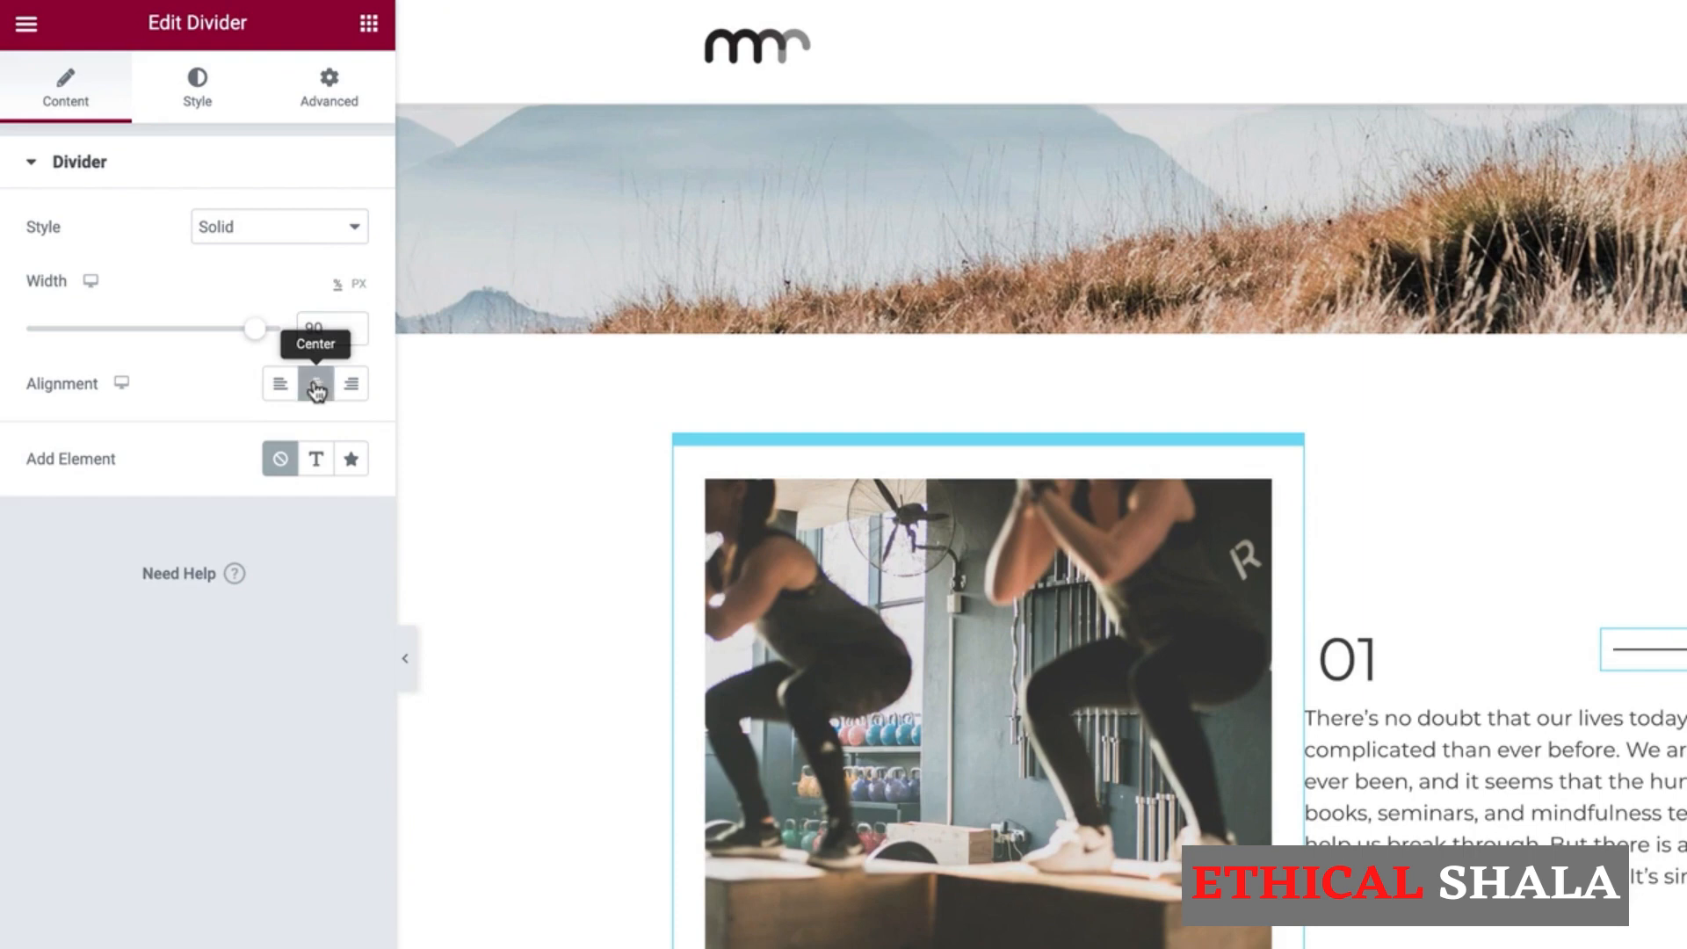
Step: Set the divider's color to #444444
{"action": "left_click", "coordinate": [198, 87]}
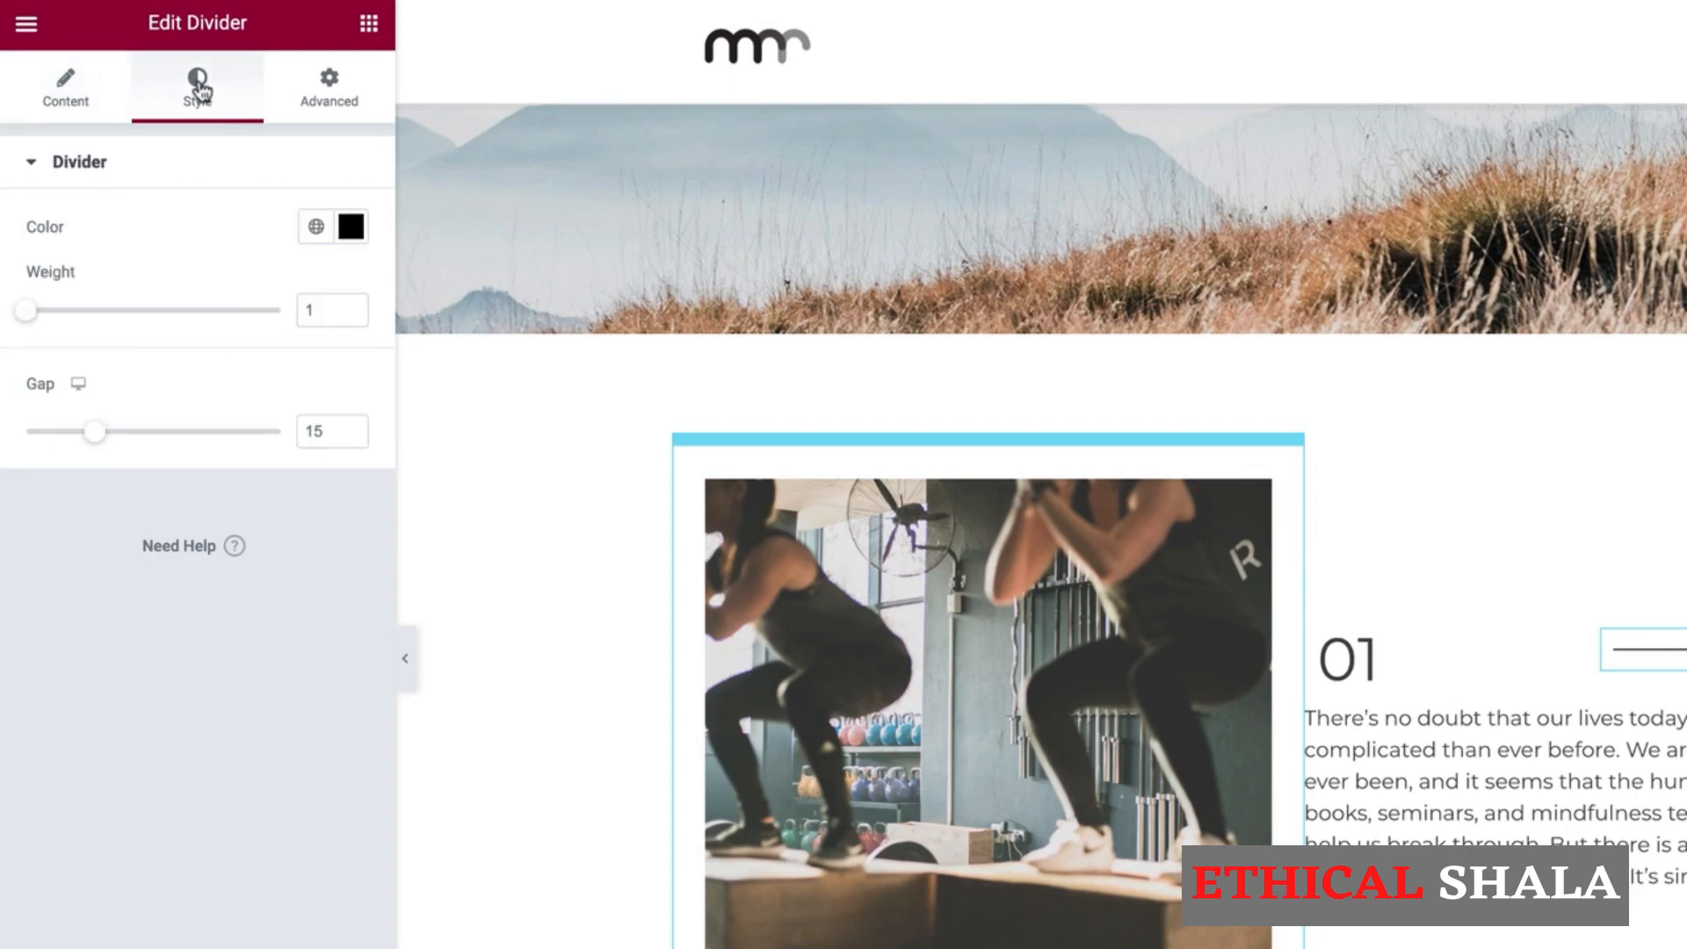
{"action": "left_click", "coordinate": [351, 228]}
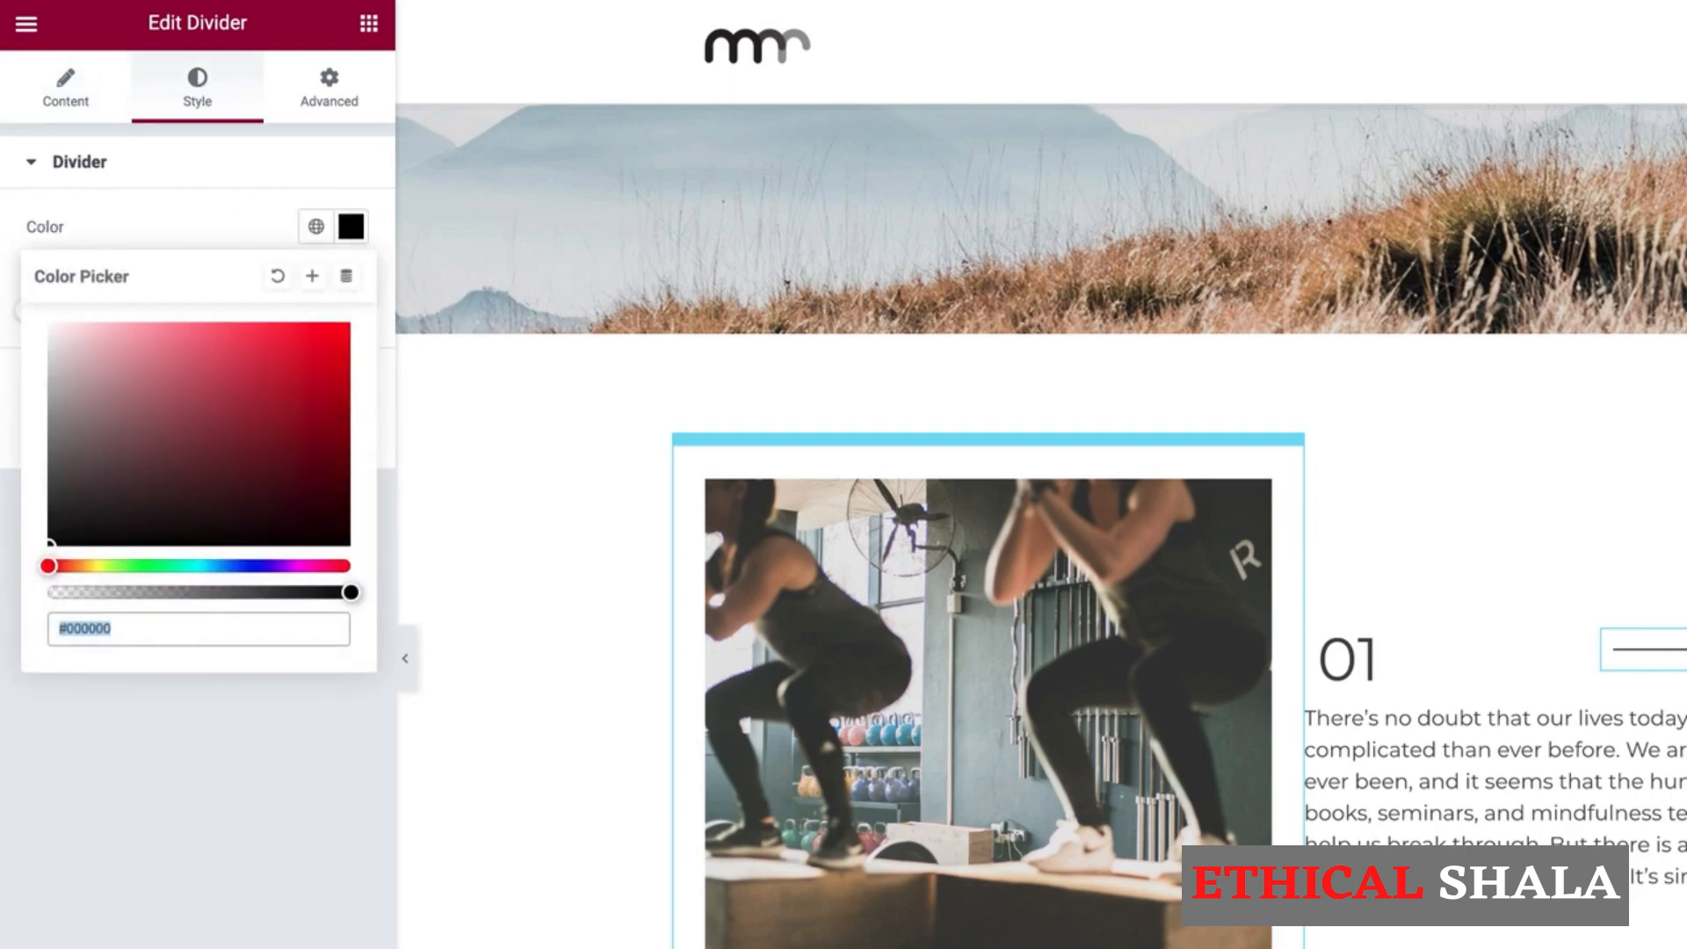
{"action": "type", "text": "#444444"}
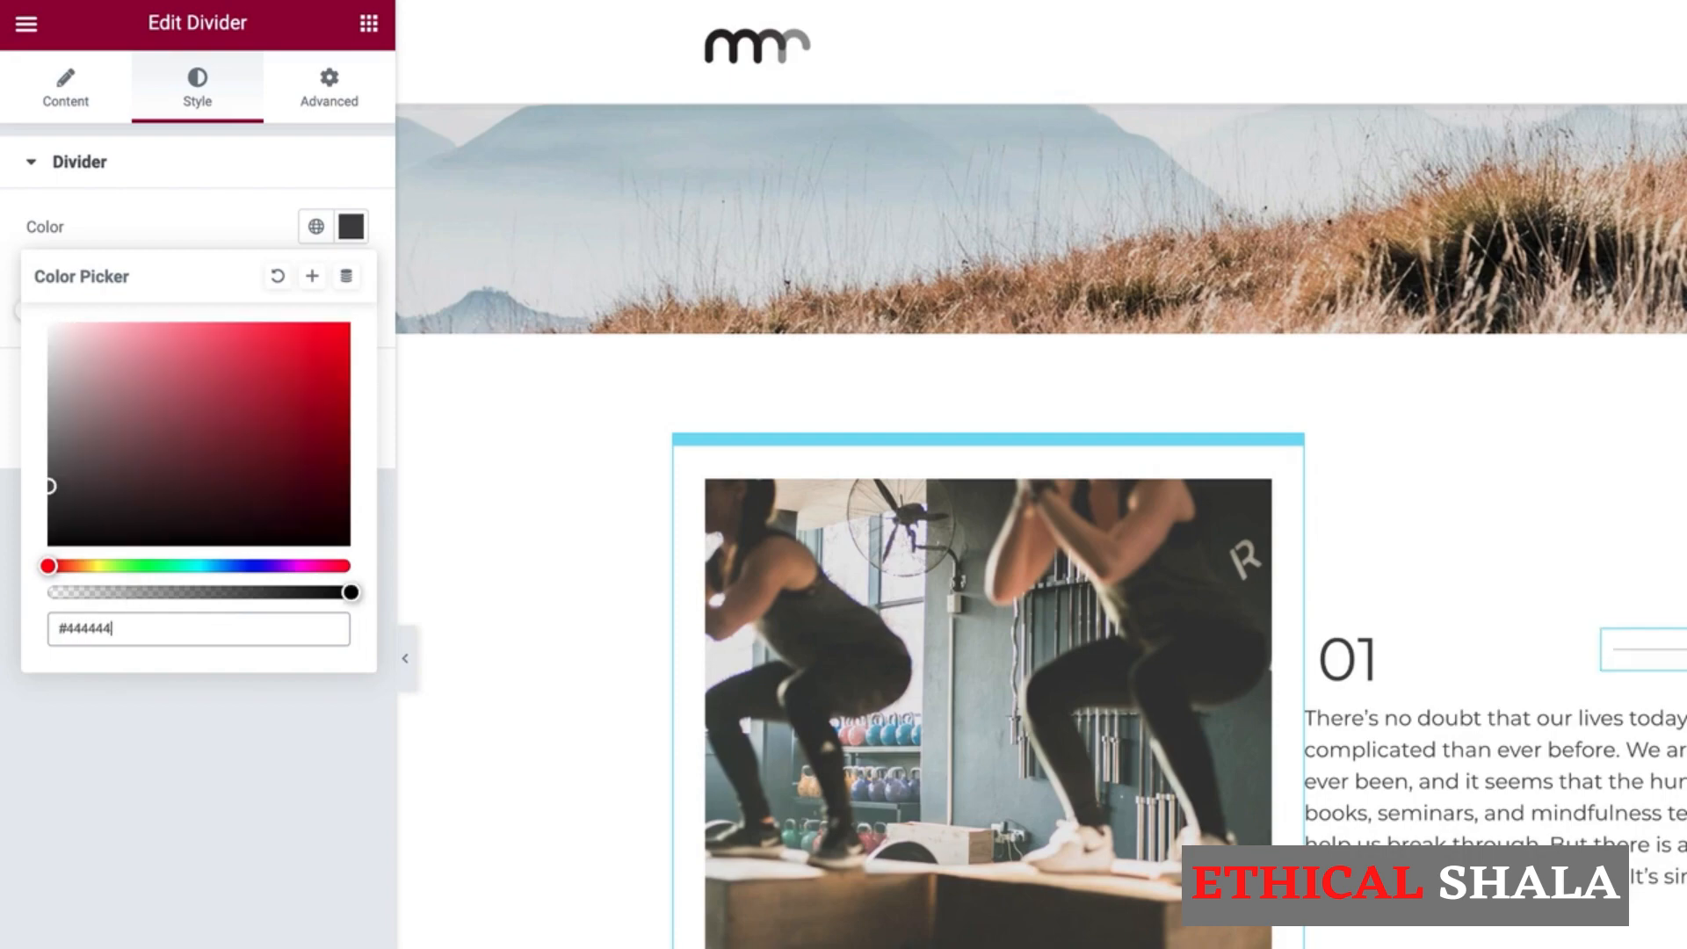
{"action": "left_click", "coordinate": [615, 332]}
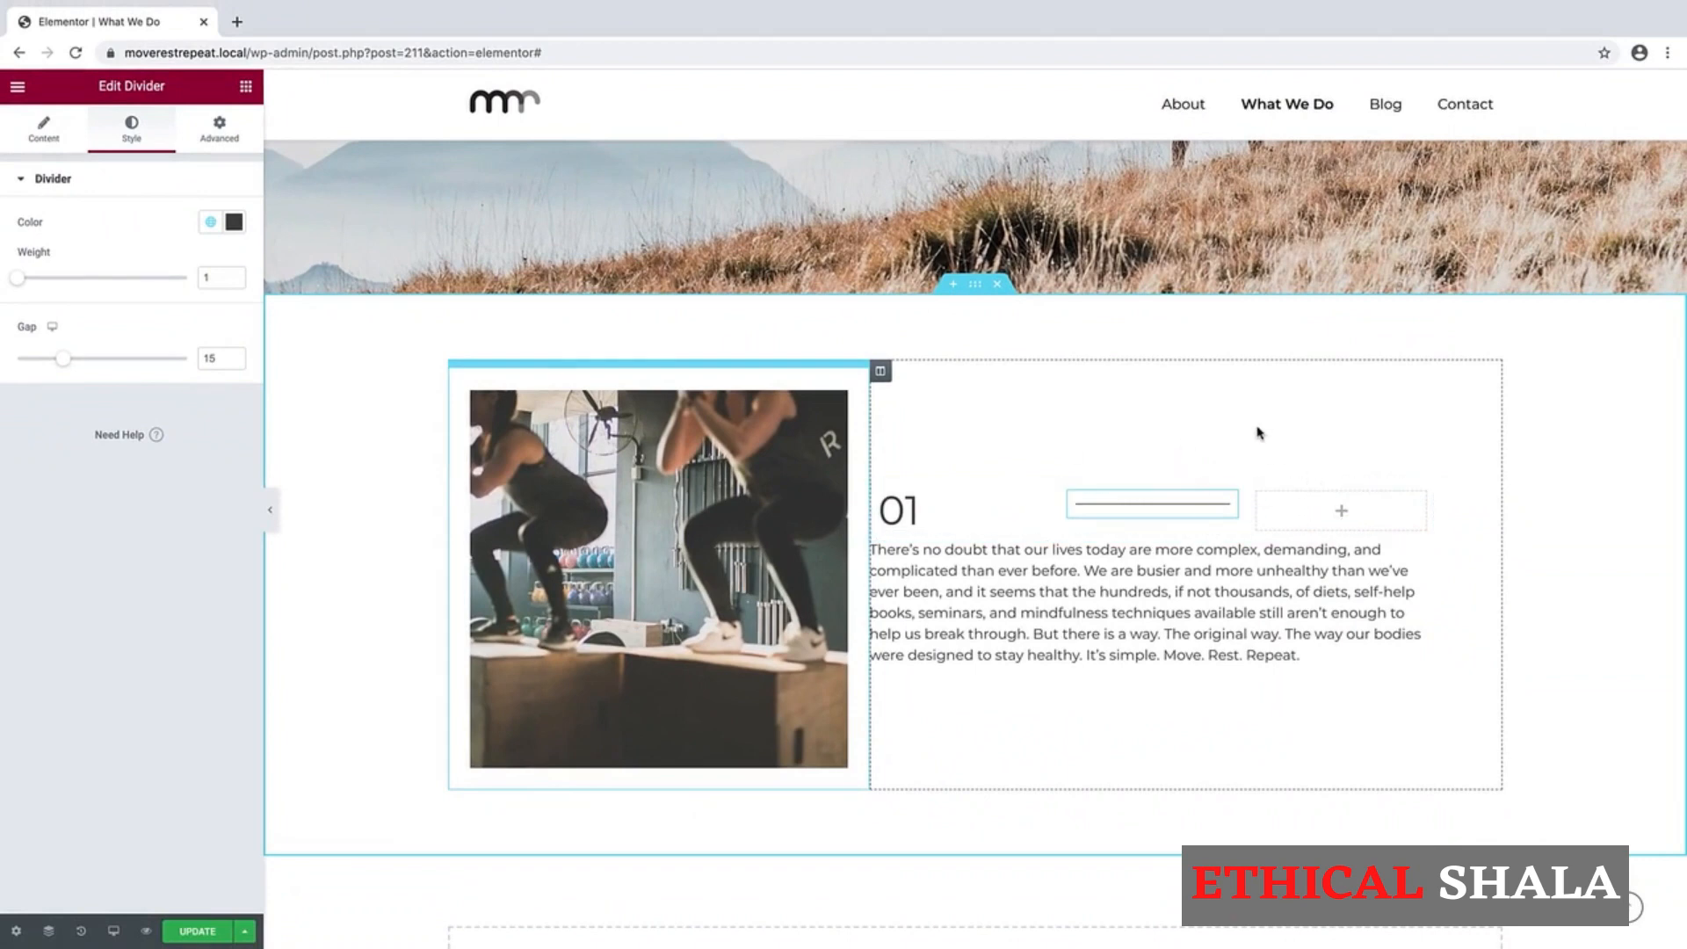
Step: Add a Heading widget to the inner section's third column, with the title "Train" and the HTML tag H1
{"action": "left_click", "coordinate": [245, 85]}
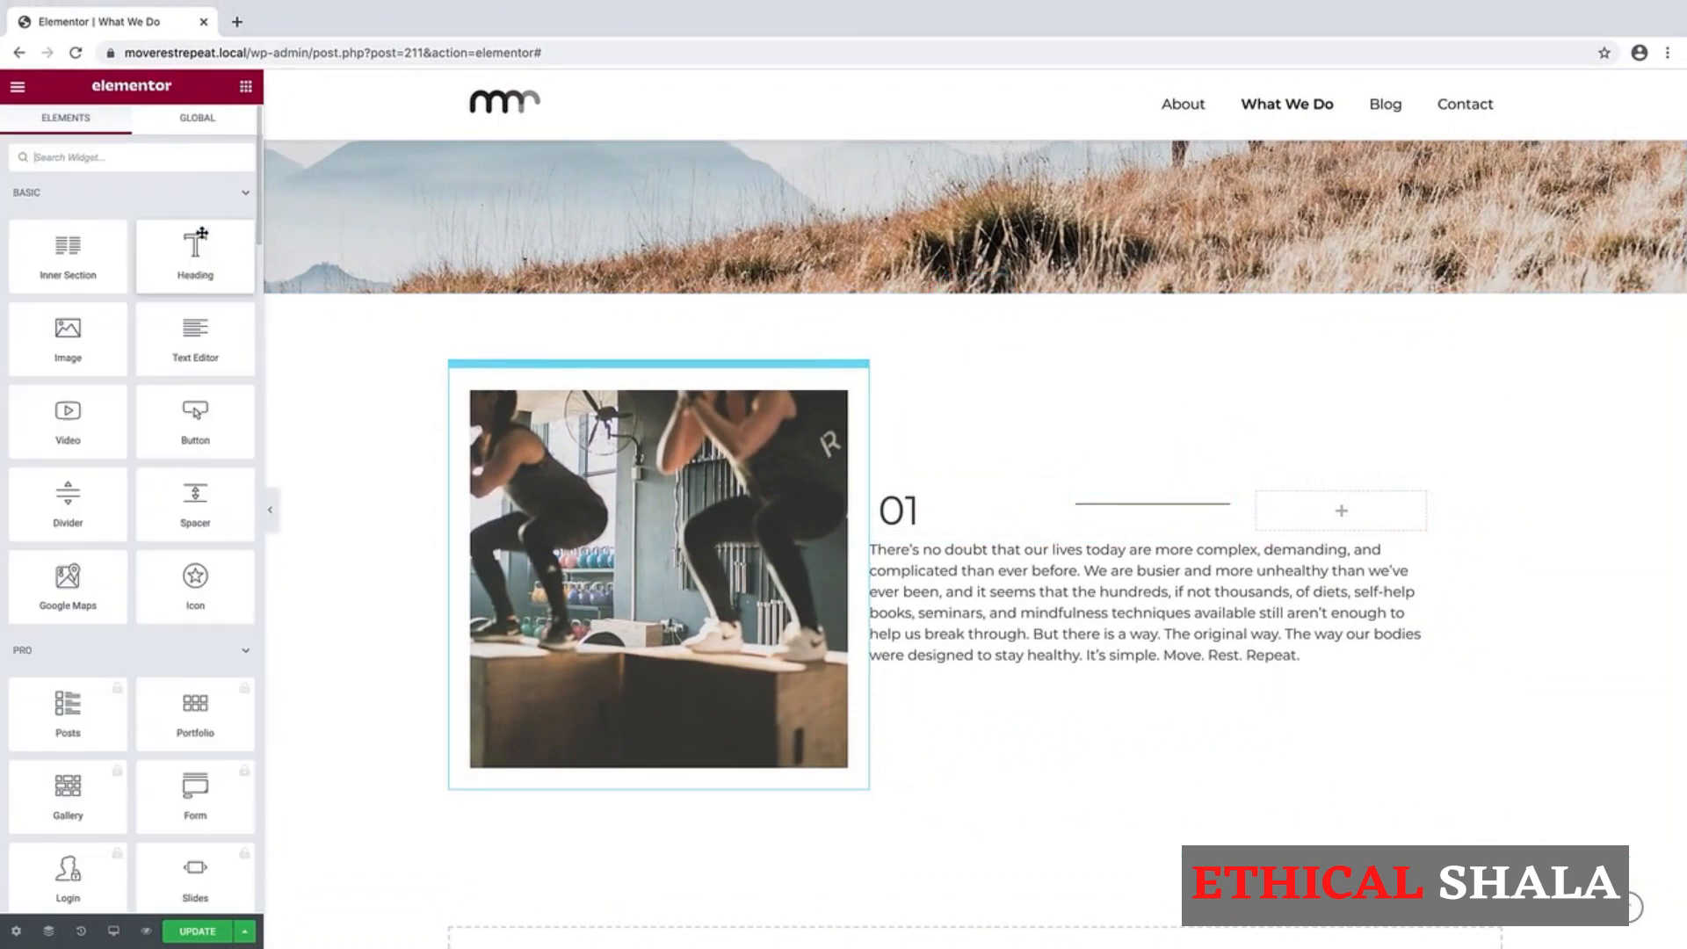
{"action": "left_click_drag", "start_coordinate": [196, 262], "coordinate": [1326, 520]}
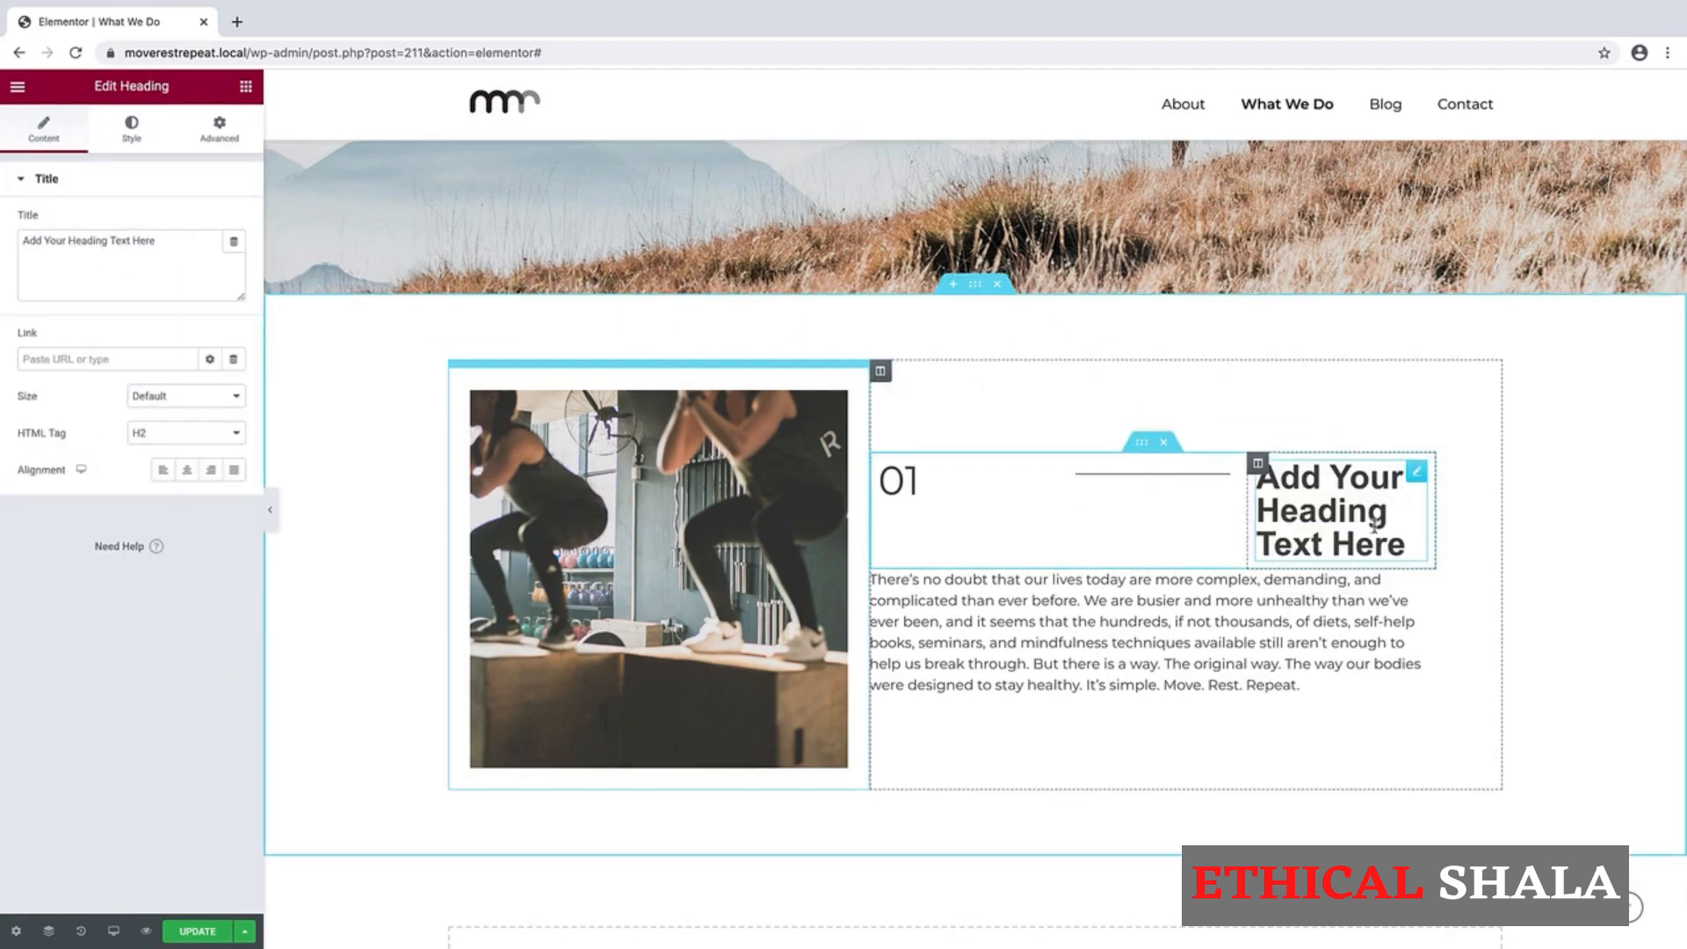
{"action": "left_click", "coordinate": [165, 241]}
{"action": "left_click_drag", "start_coordinate": [166, 240], "coordinate": [1, 247]}
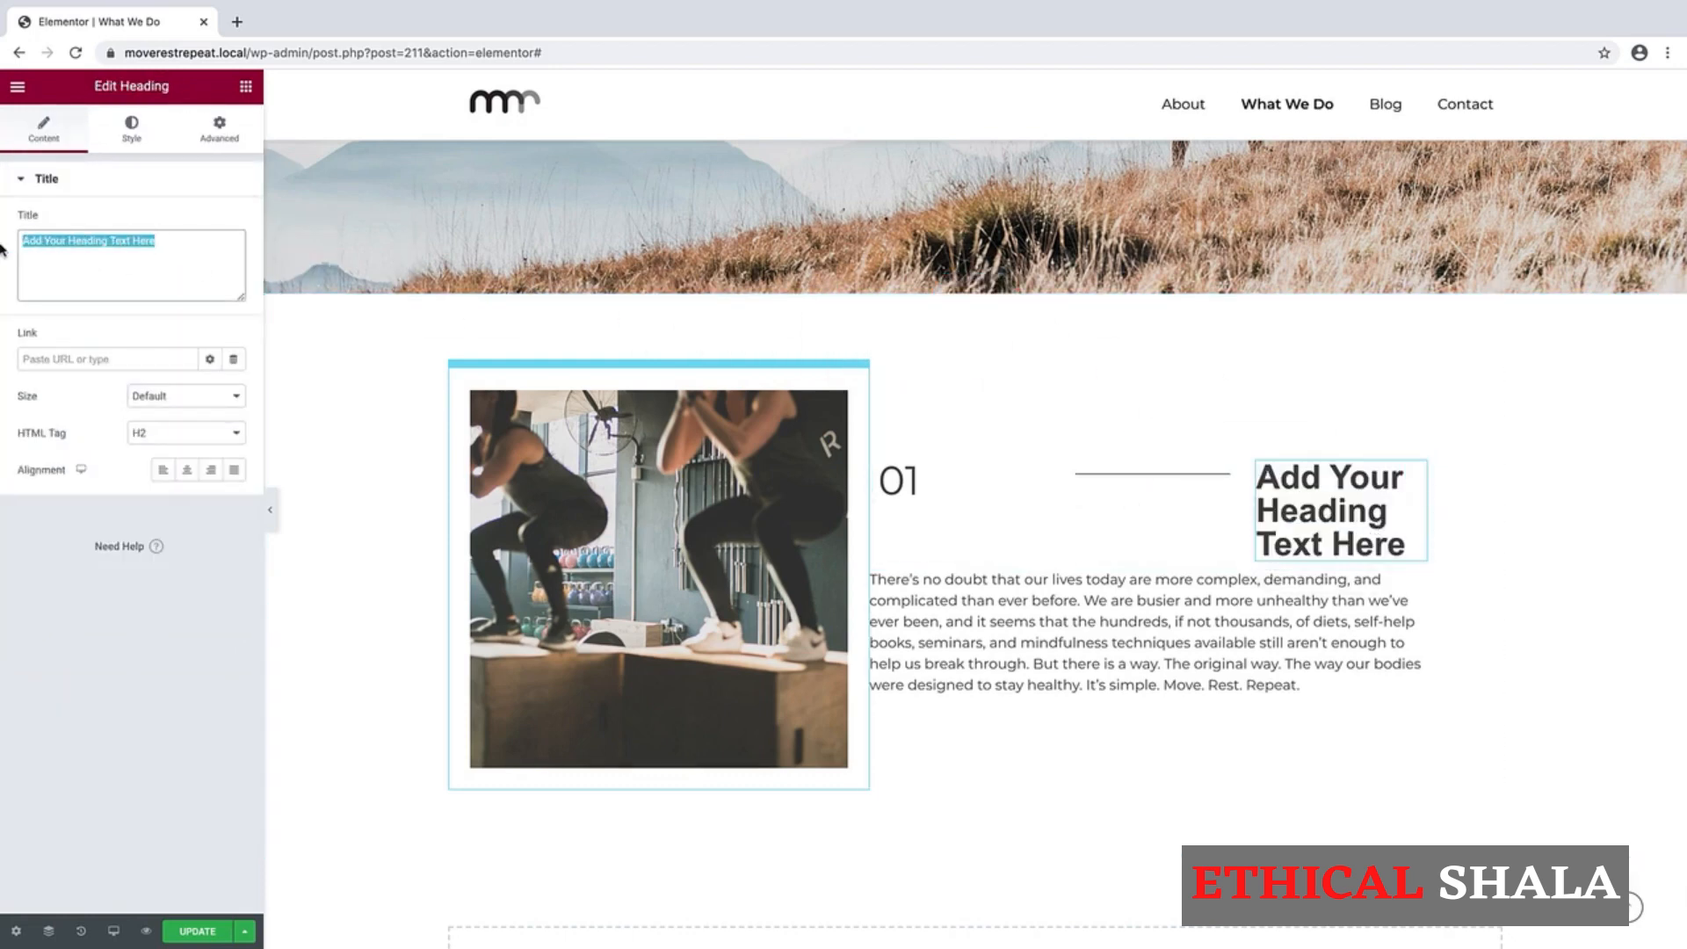
{"action": "type", "text": "Train"}
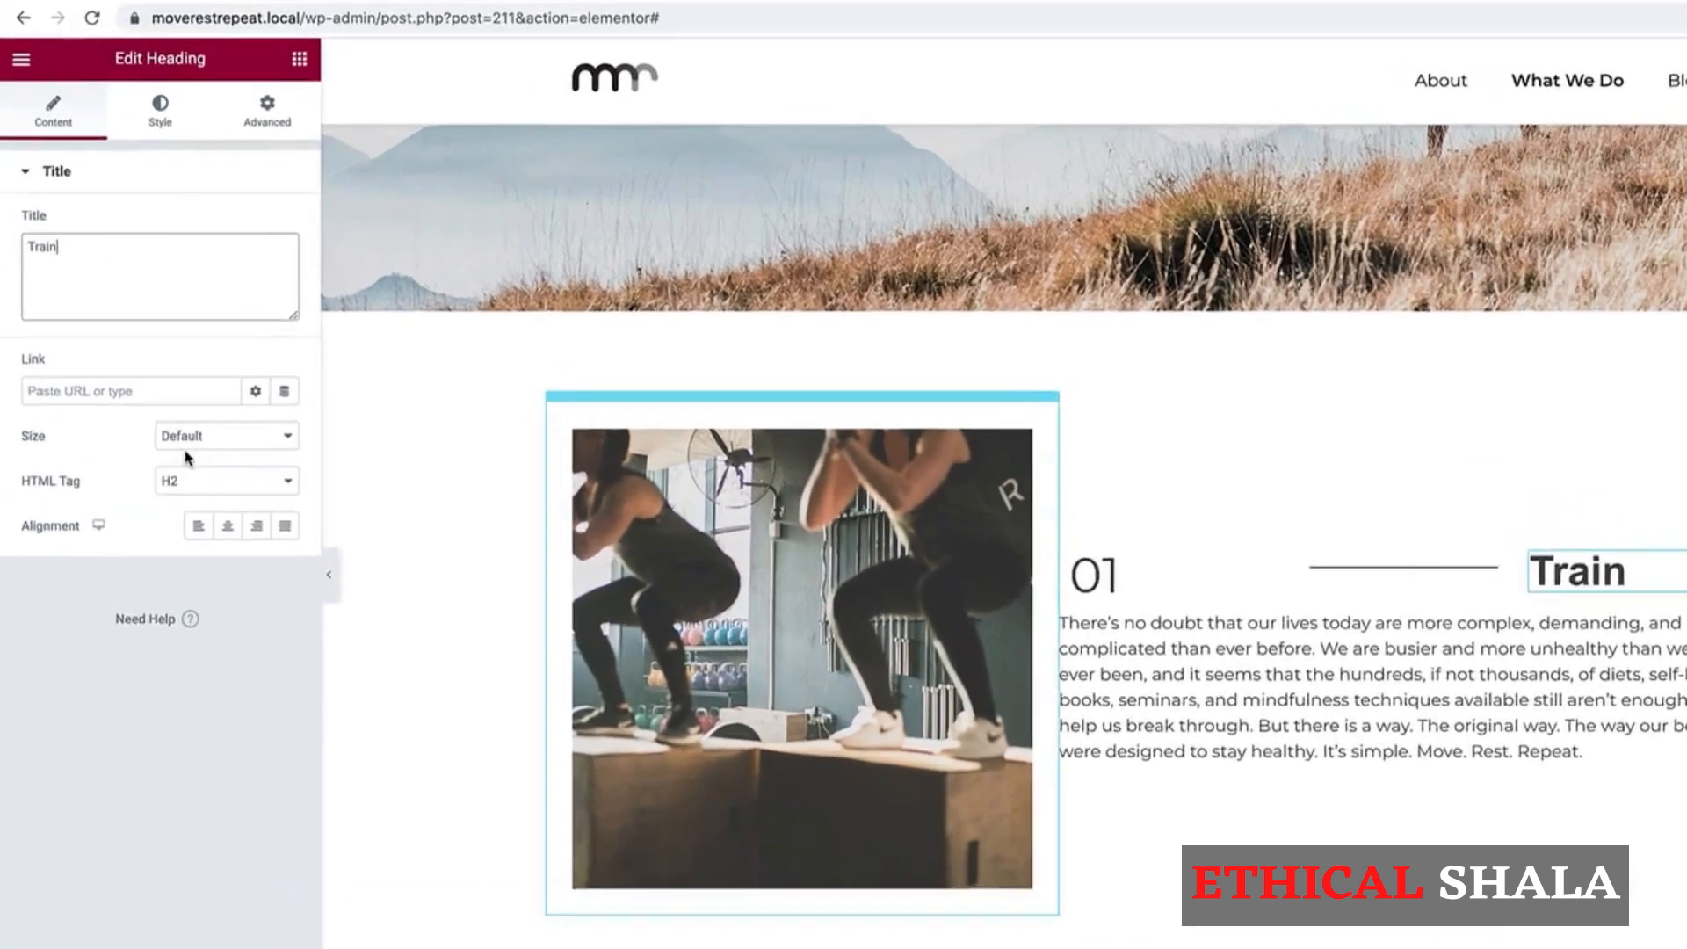
{"action": "left_click", "coordinate": [154, 433]}
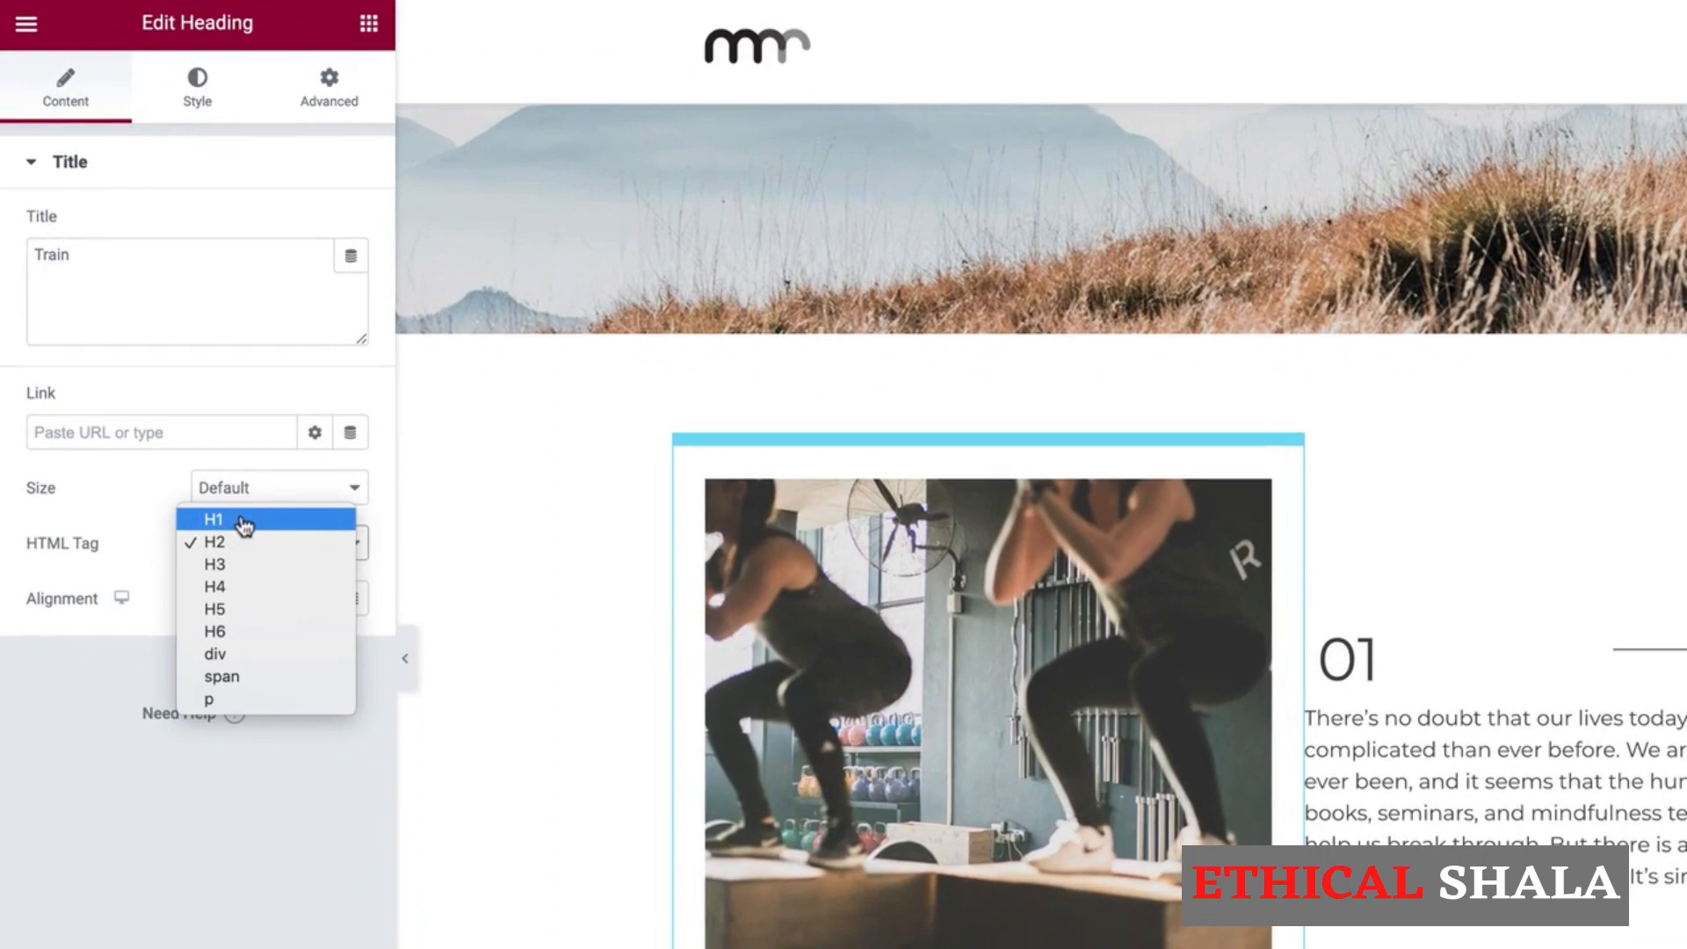
{"action": "left_click", "coordinate": [244, 523]}
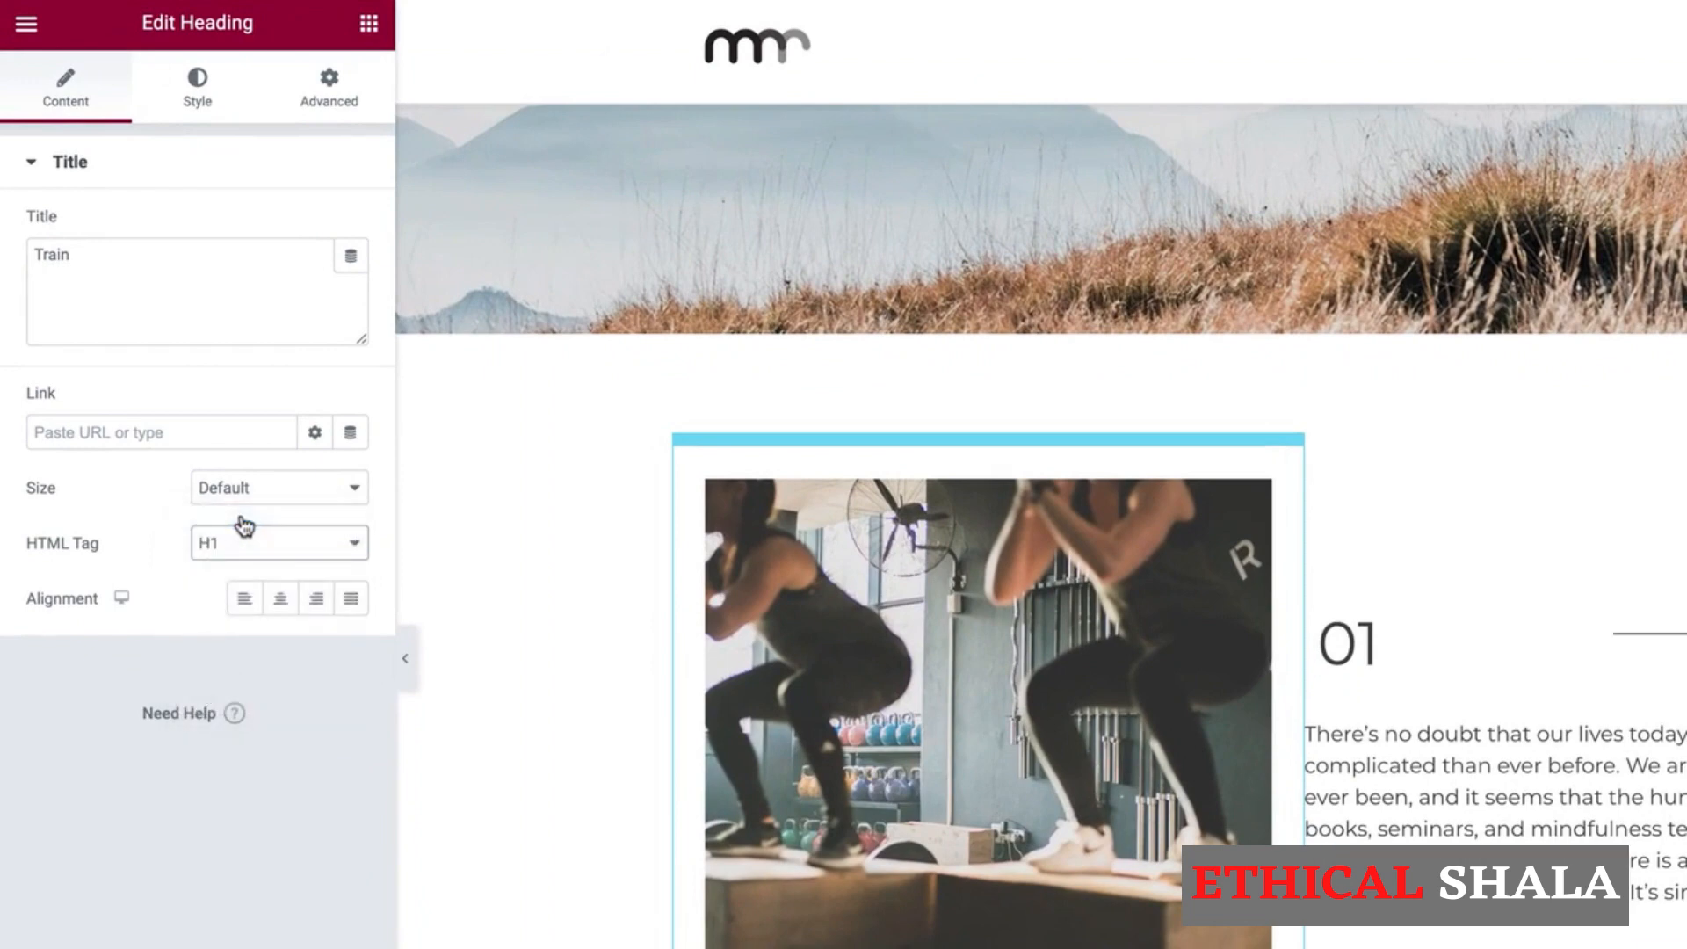
Step: Set the "Train" heading's typography to a size of 70 px with the Uppercase transform
{"action": "left_click", "coordinate": [200, 91]}
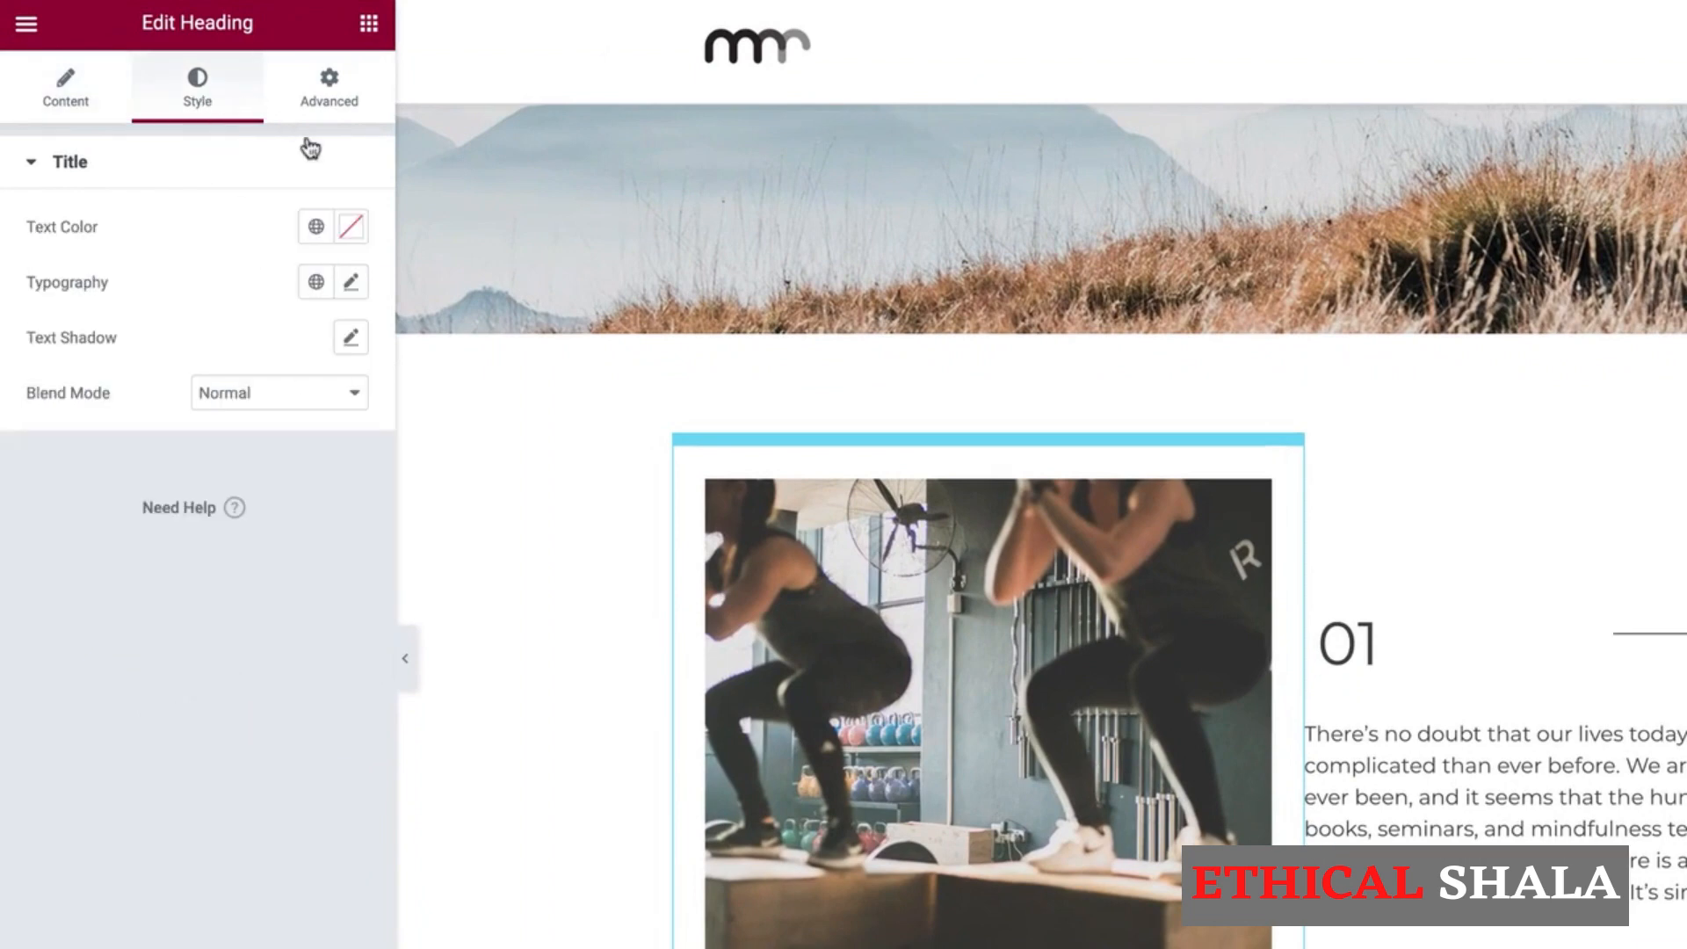
{"action": "left_click", "coordinate": [351, 283]}
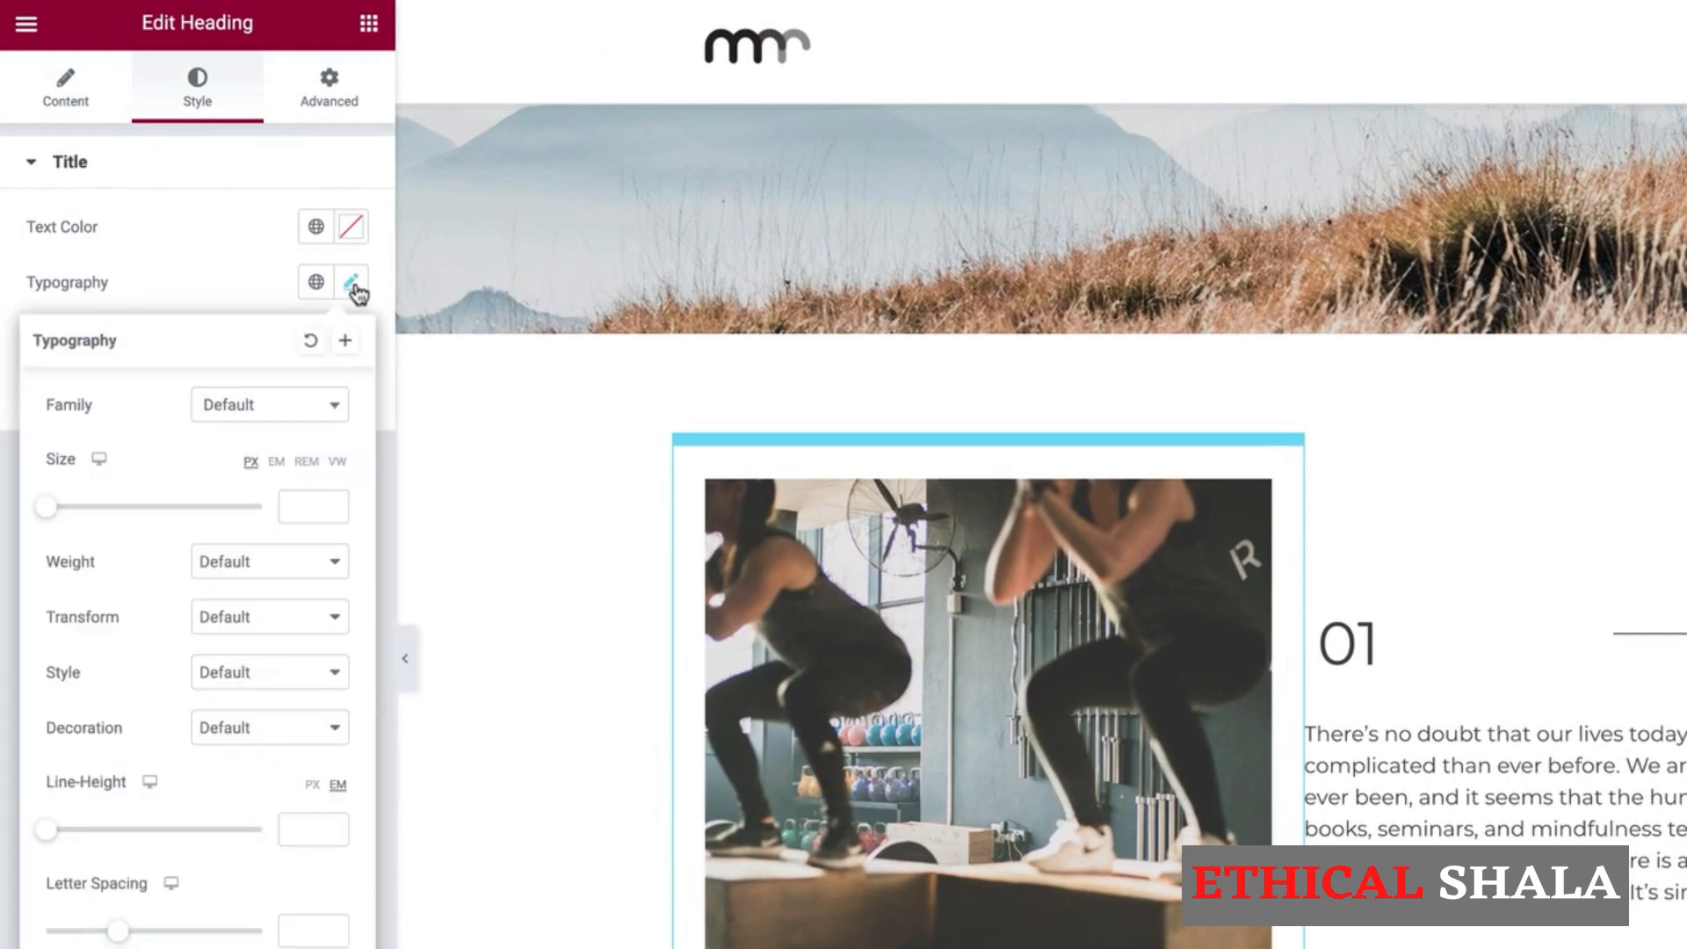
{"action": "left_click", "coordinate": [303, 510]}
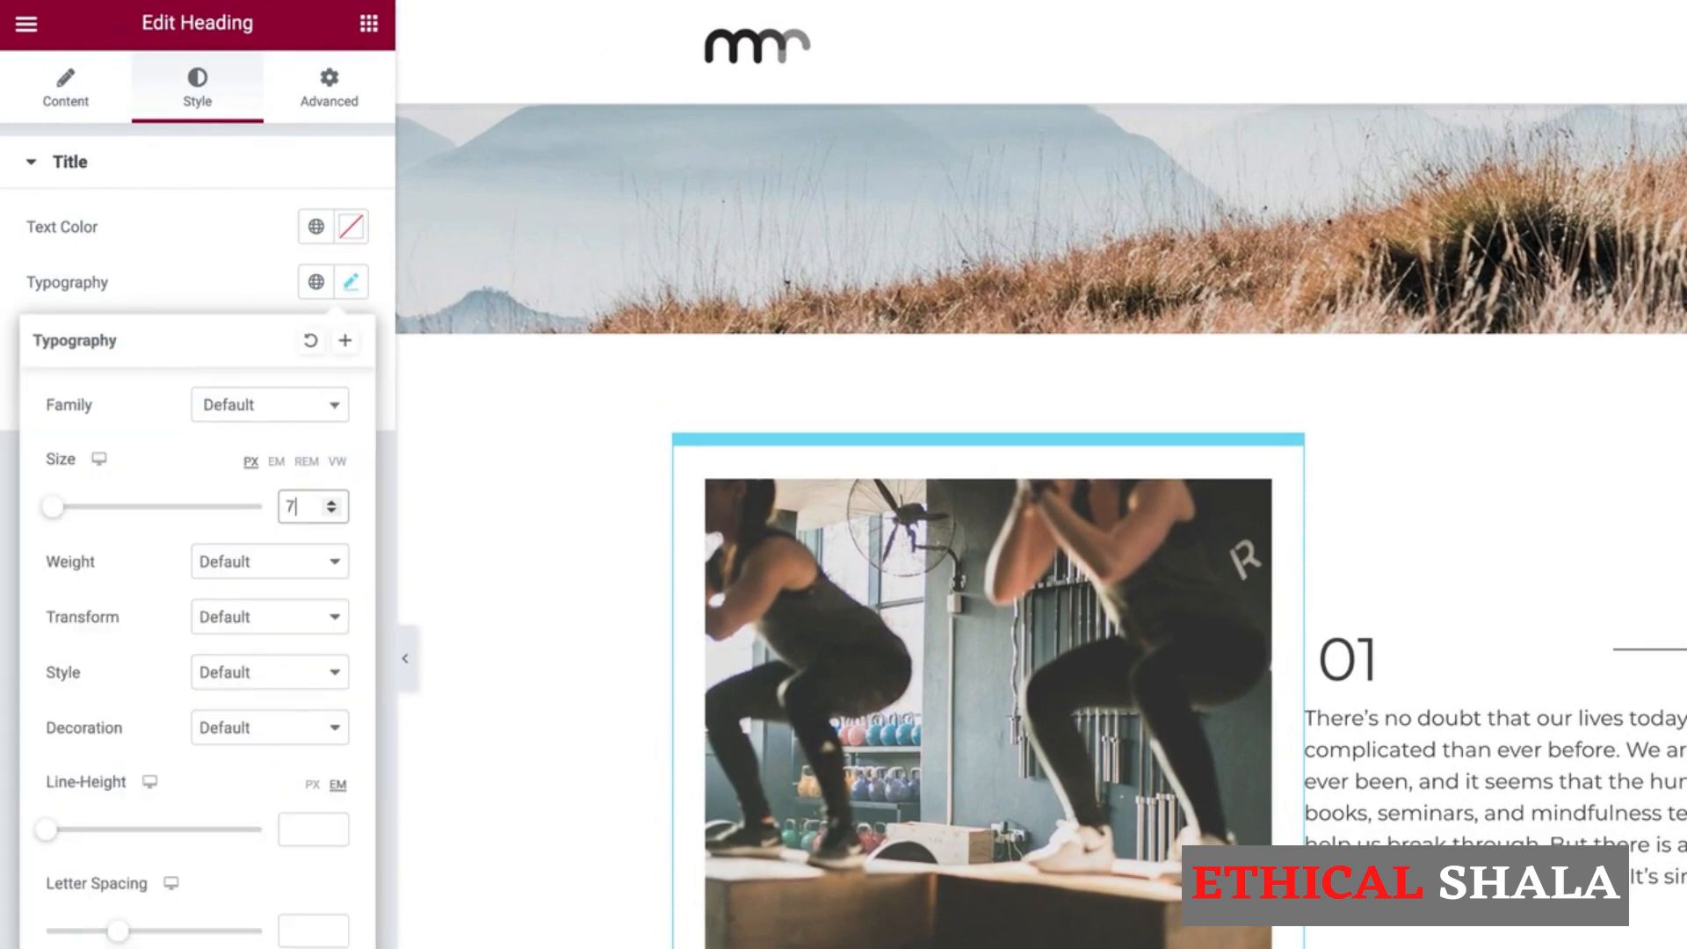
{"action": "type", "text": "70"}
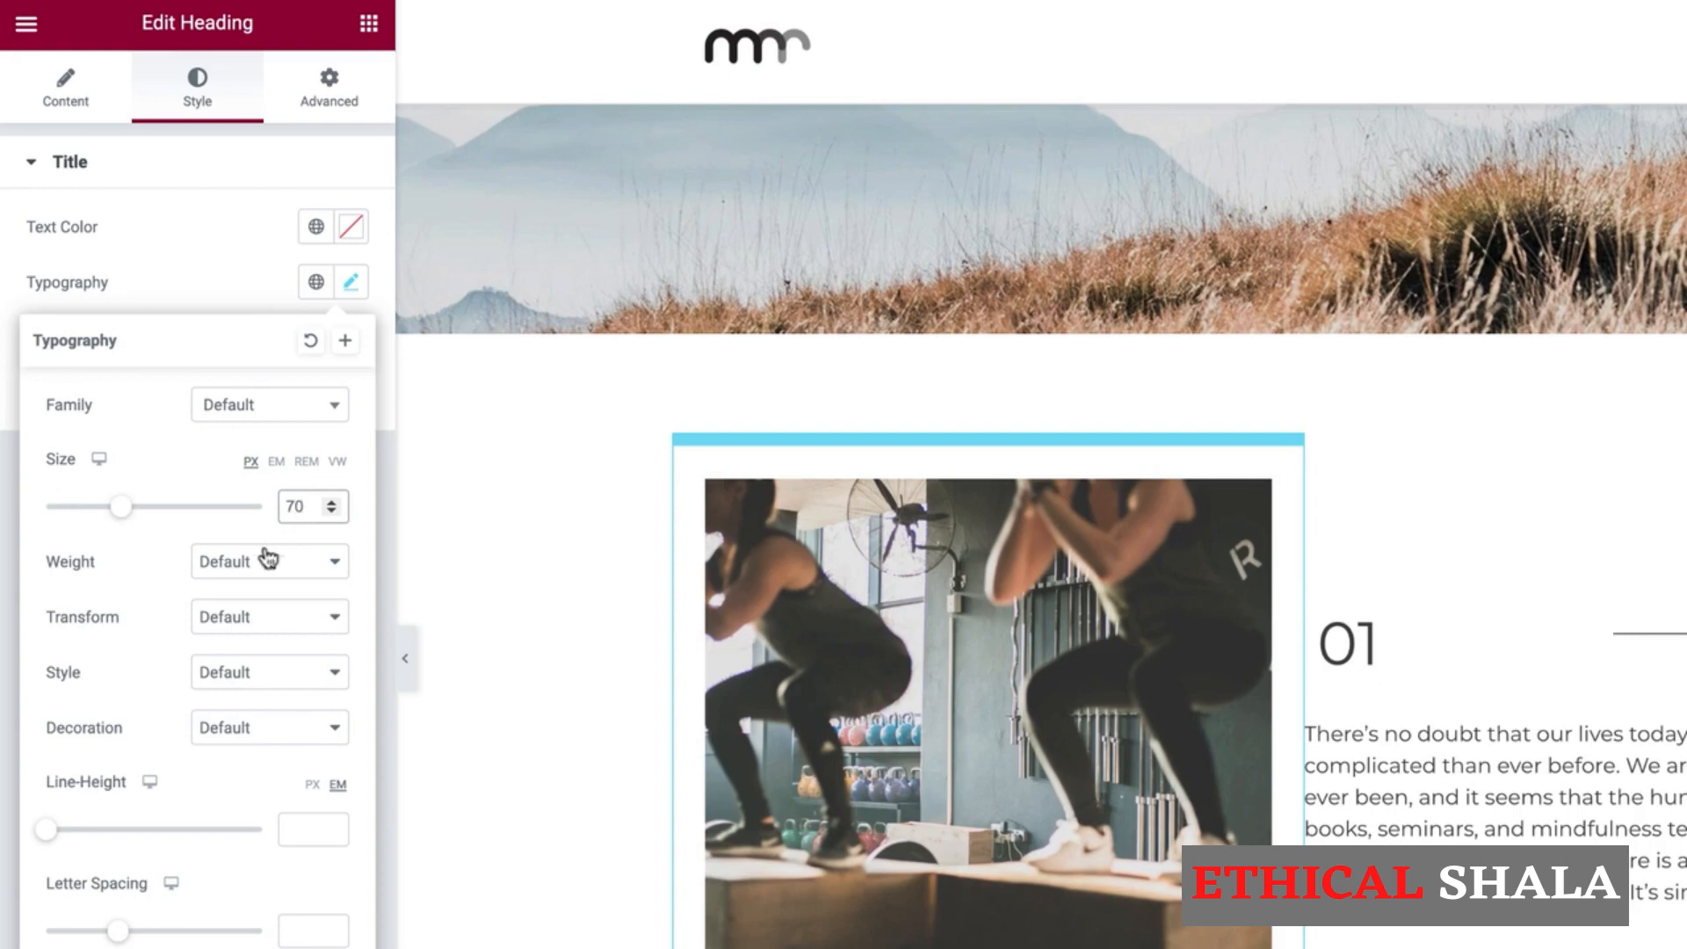
{"action": "left_click", "coordinate": [252, 622]}
{"action": "left_click", "coordinate": [260, 639]}
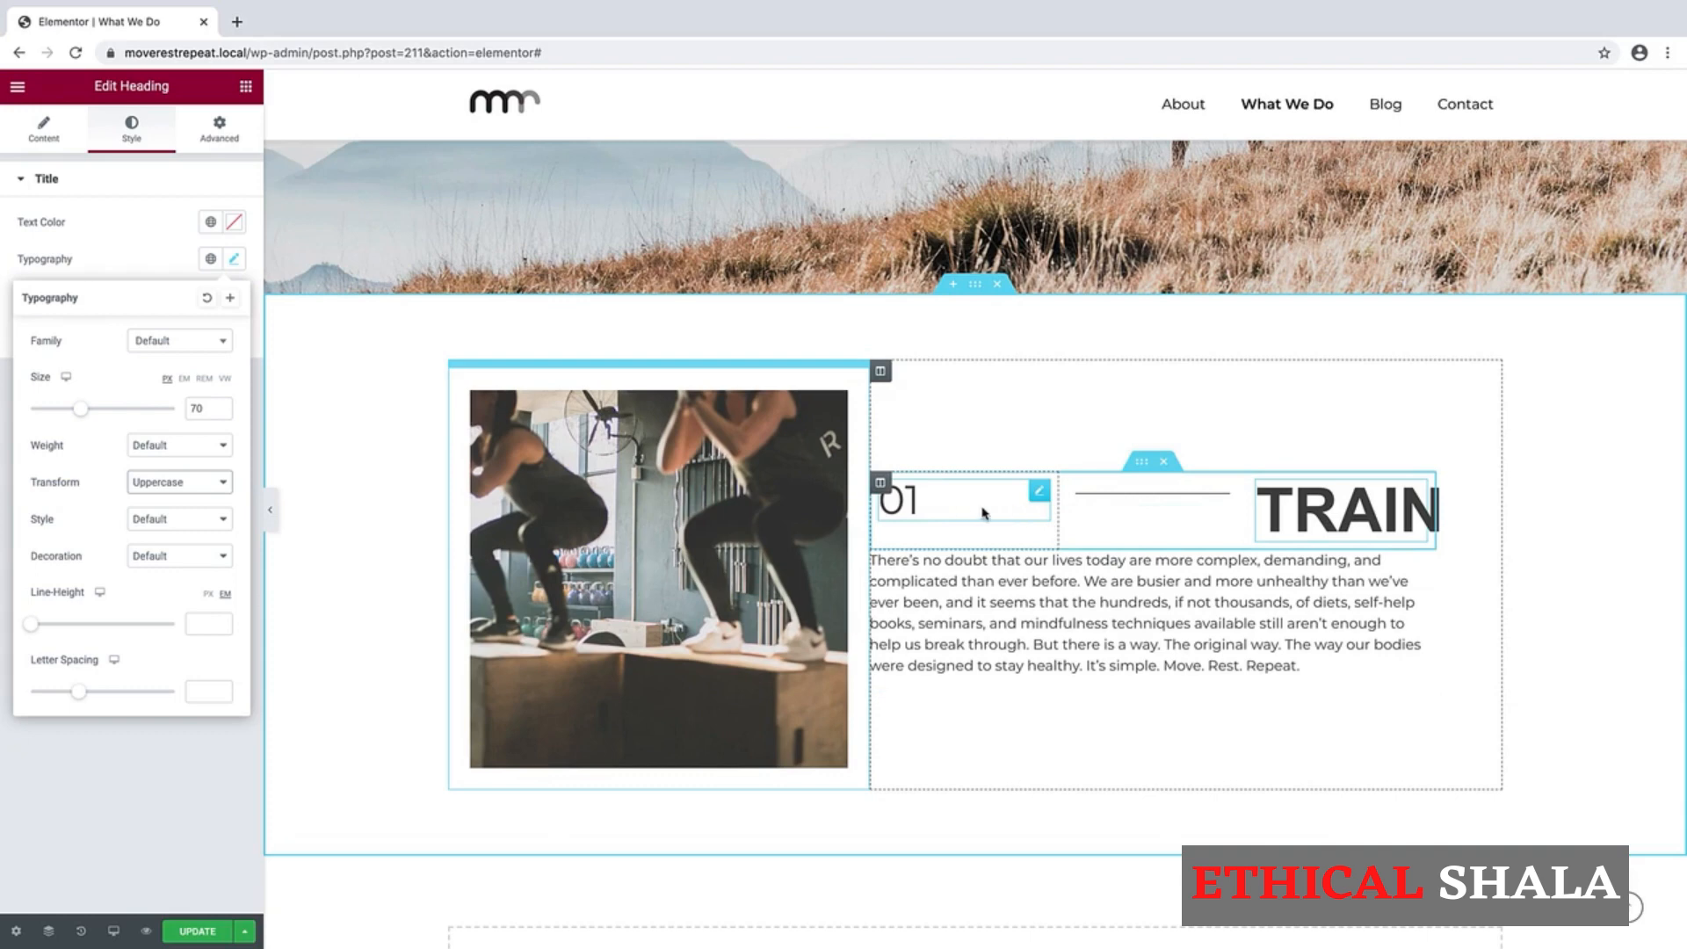
Step: Set the width of the column holding the "01" heading to 10%
{"action": "right_click", "coordinate": [881, 488]}
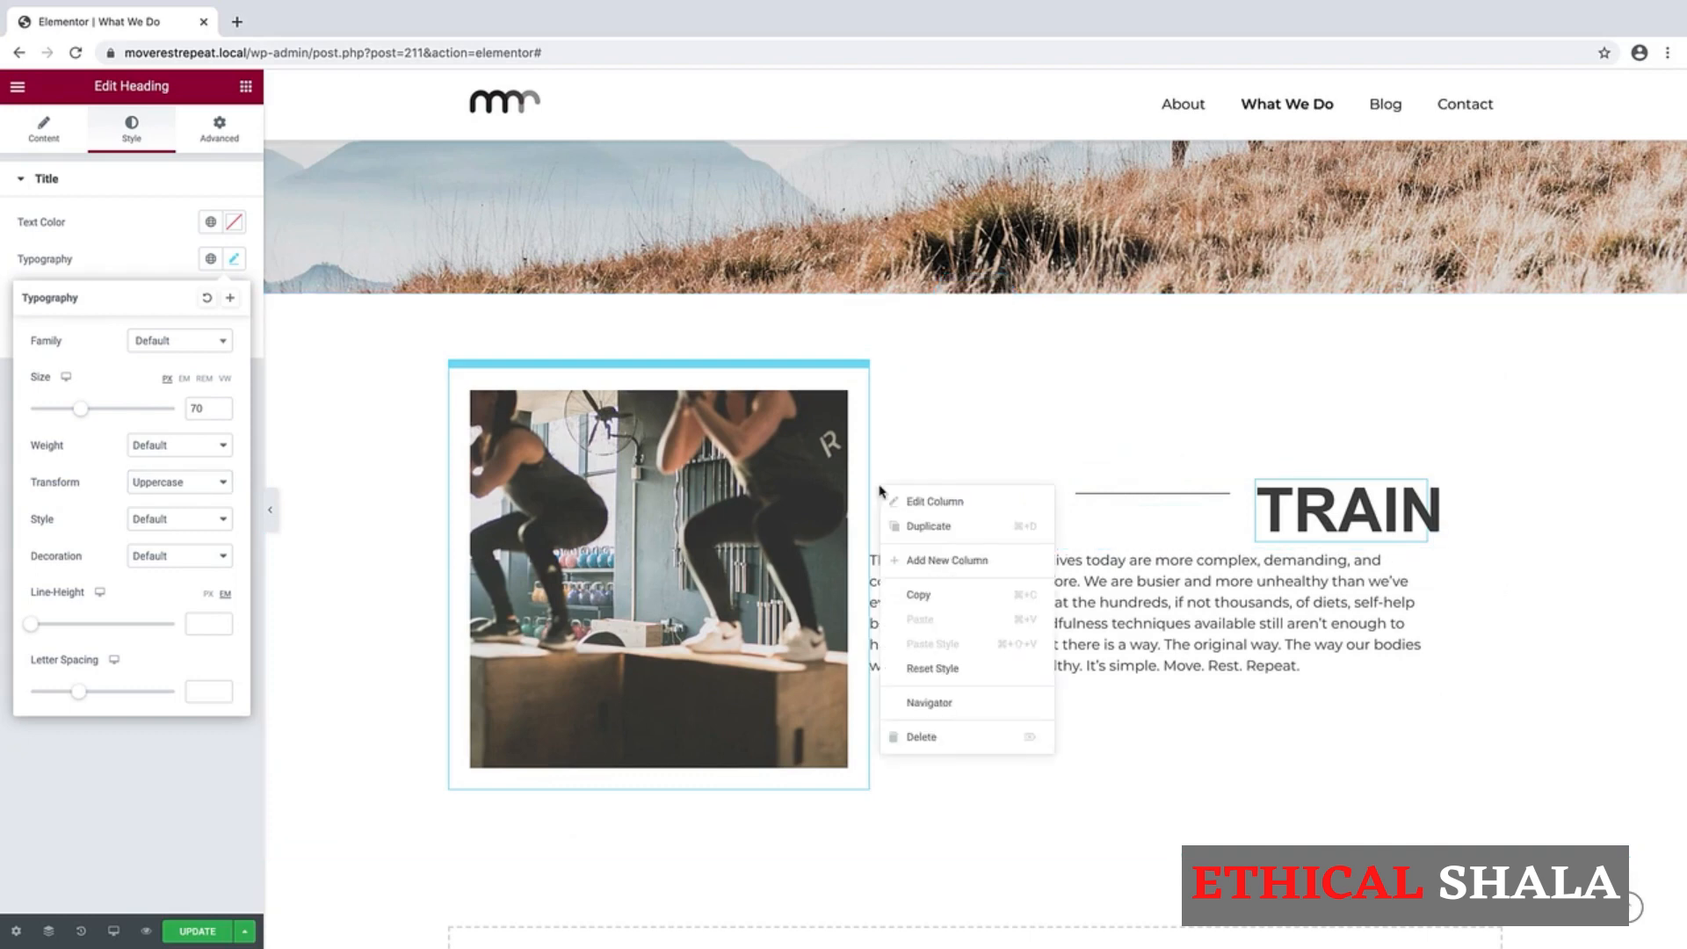
{"action": "left_click", "coordinate": [914, 498]}
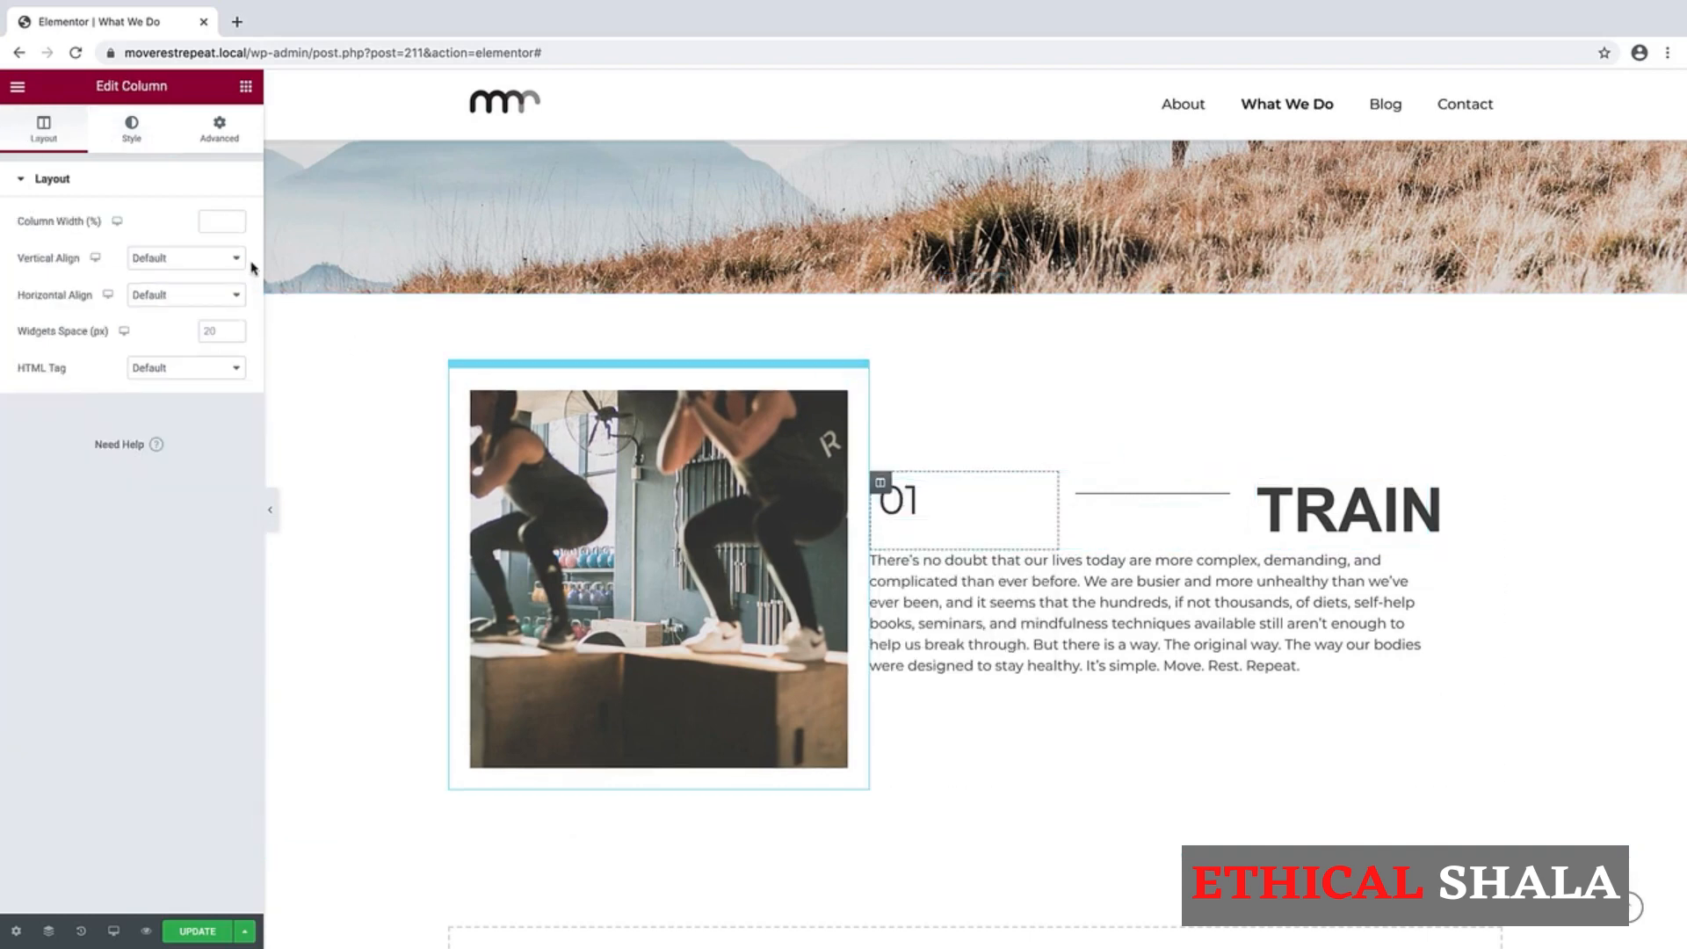
{"action": "left_click", "coordinate": [210, 223]}
{"action": "type", "text": "10"}
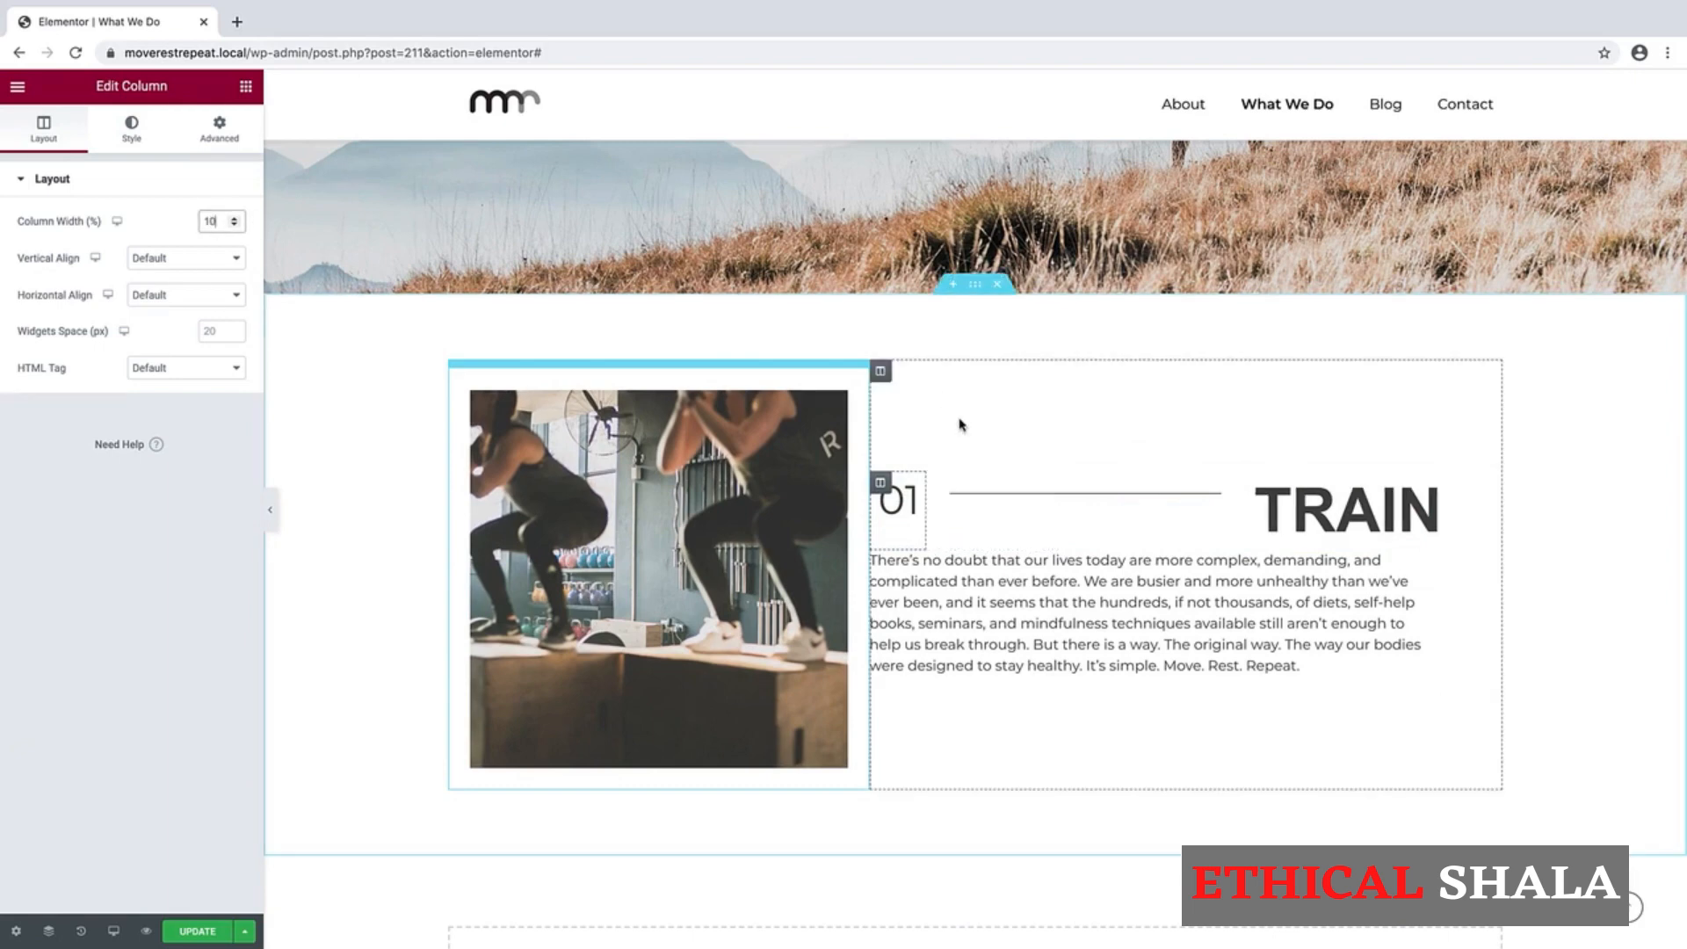
Step: Set the divider column's width to 25% and the "TRAIN" heading column's width to 65%
{"action": "right_click", "coordinate": [939, 487]}
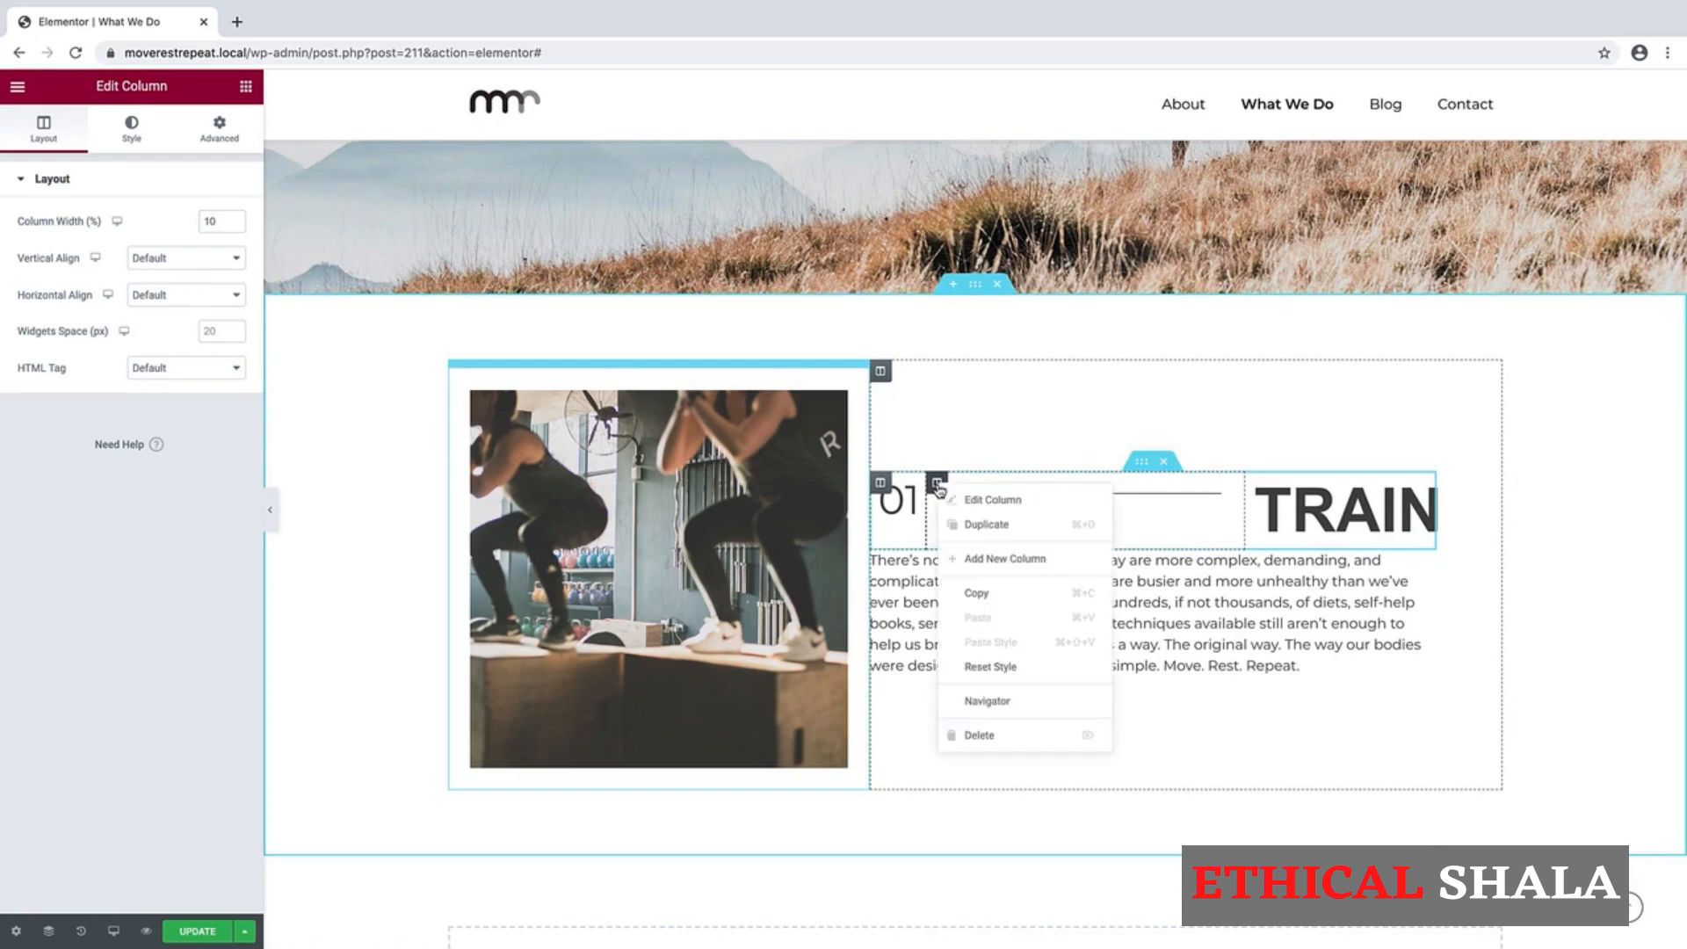
{"action": "left_click", "coordinate": [971, 494]}
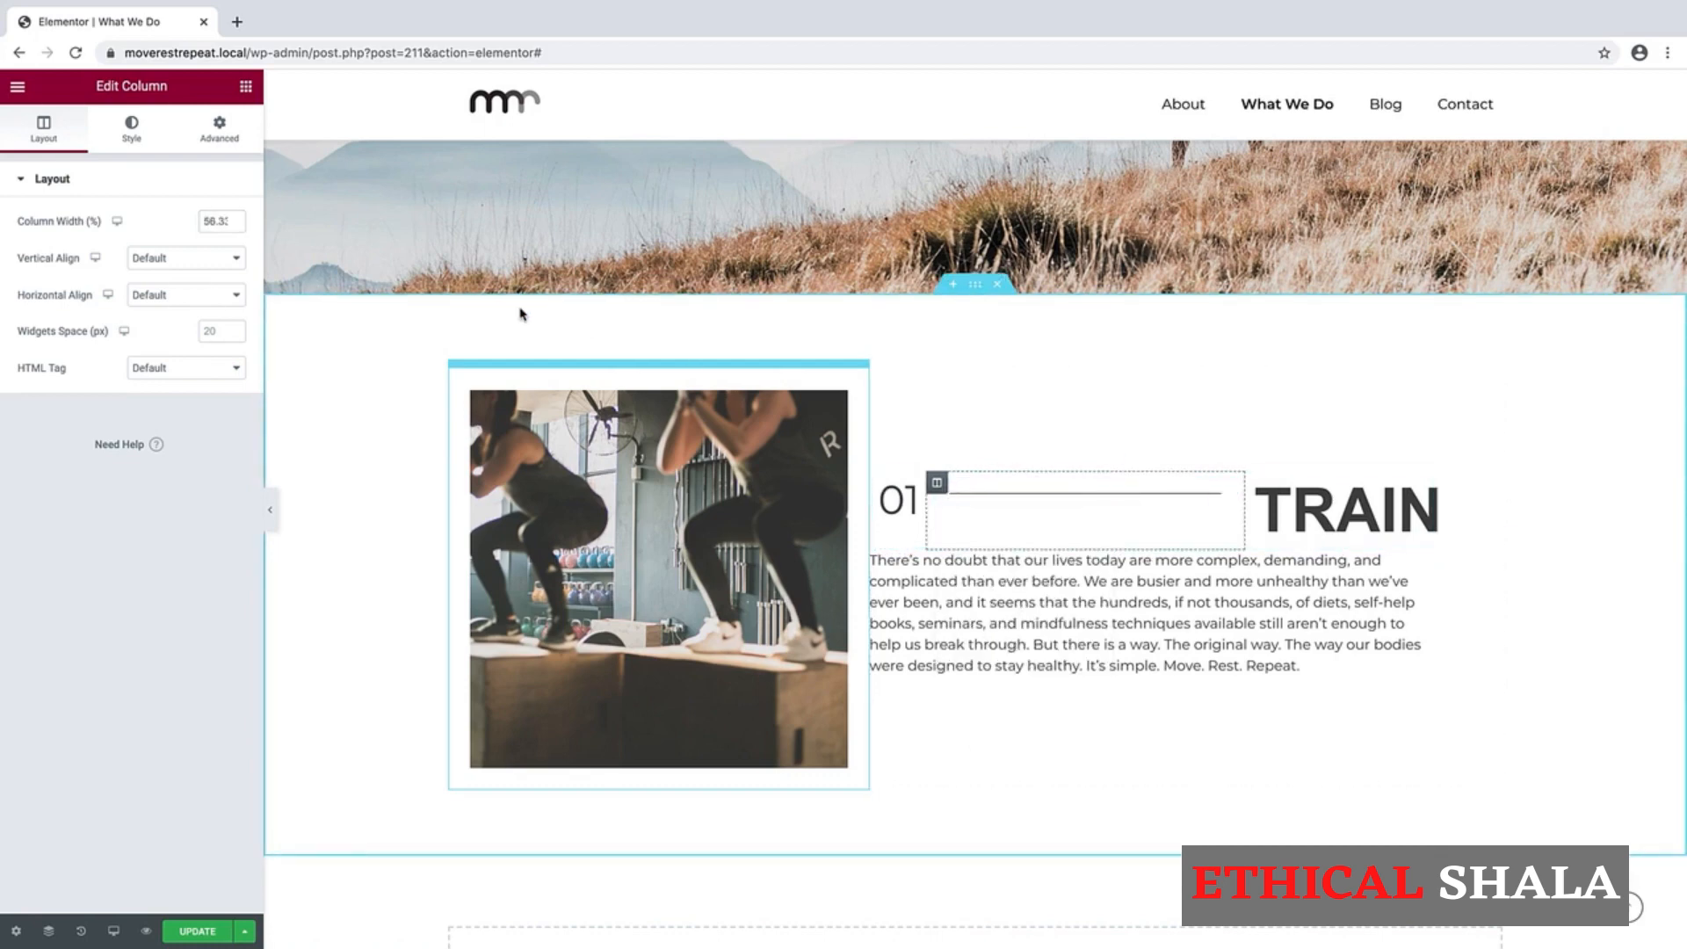
{"action": "double_click", "coordinate": [218, 221]}
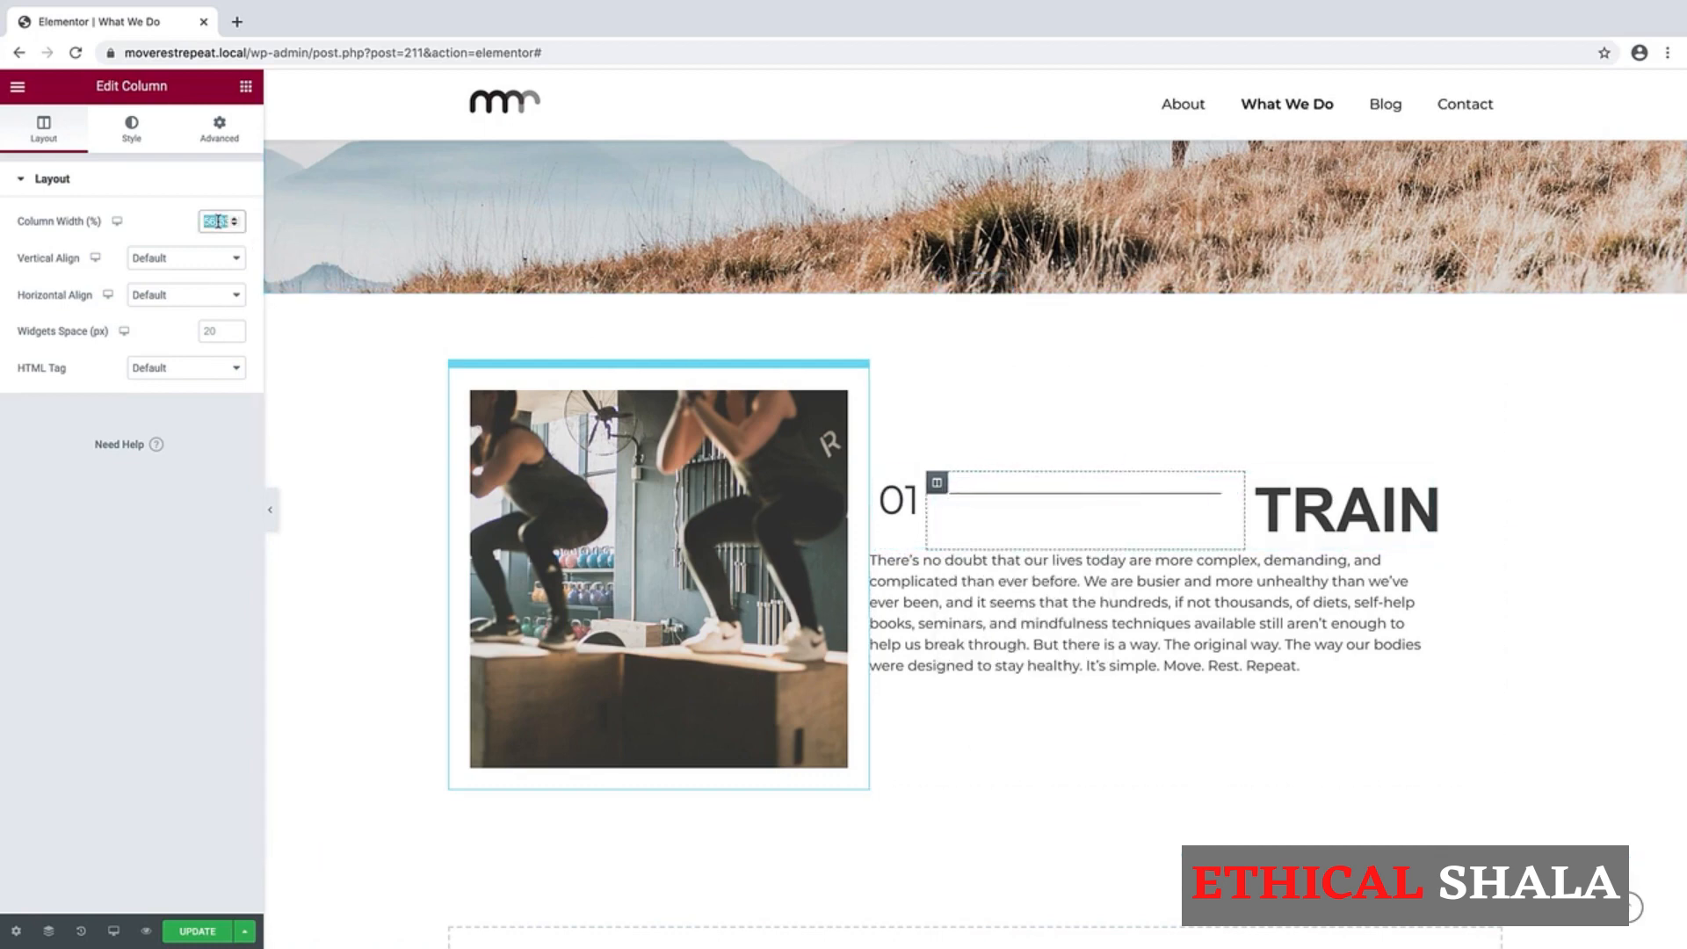
{"action": "type", "text": "25"}
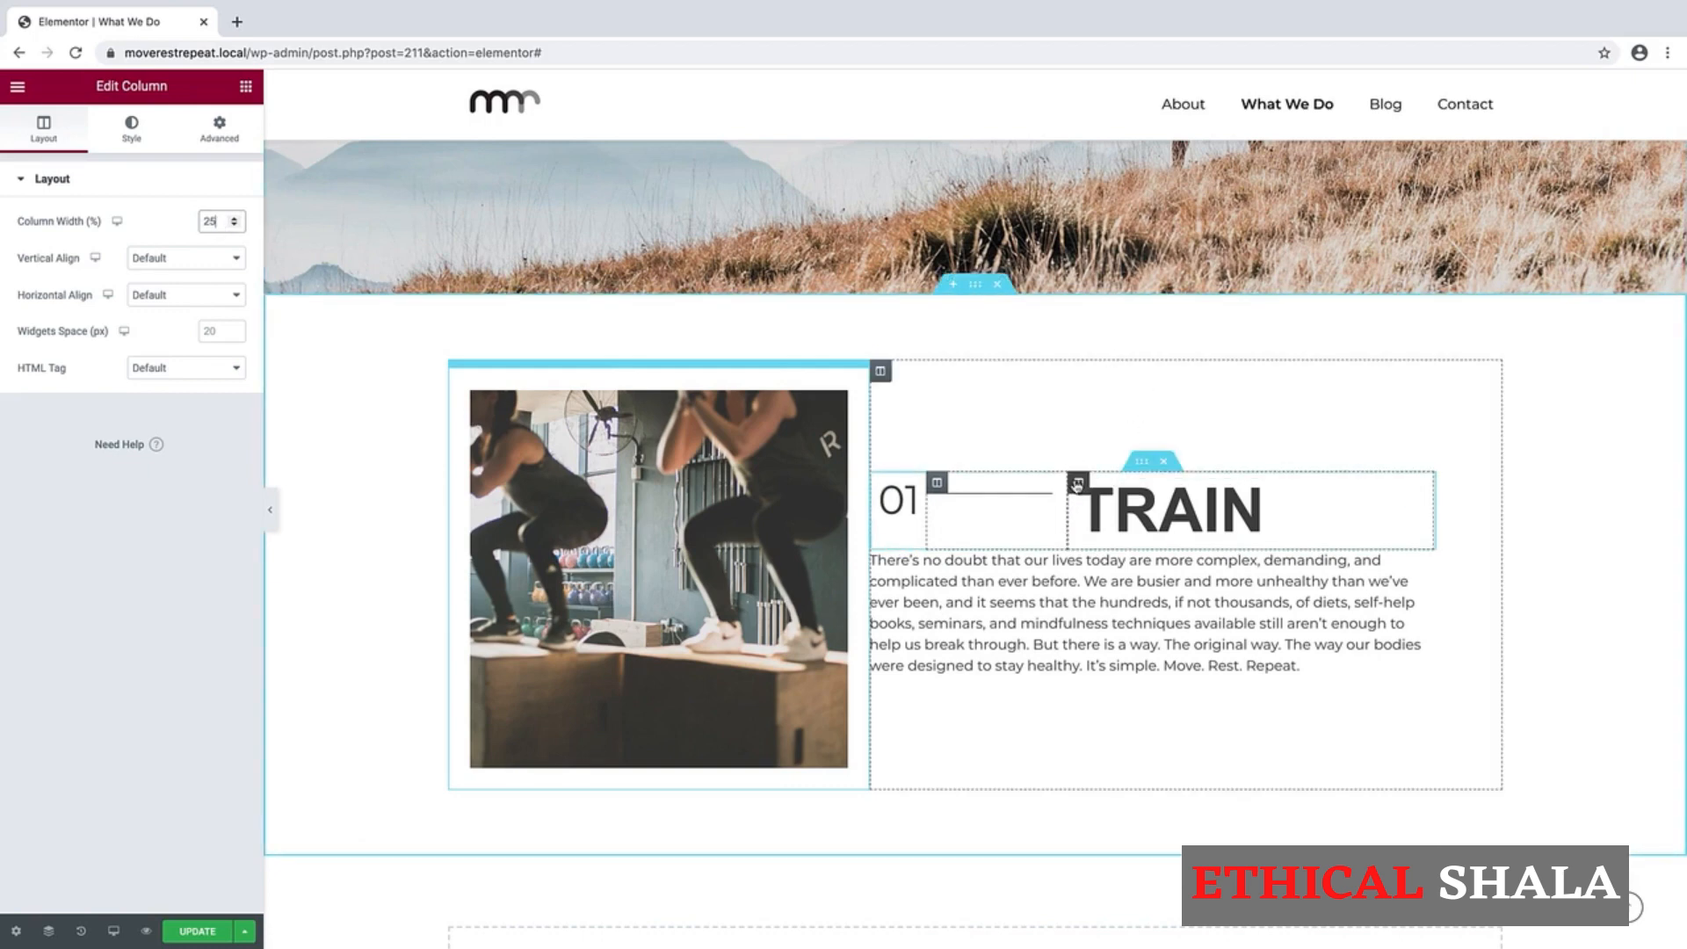
{"action": "left_click", "coordinate": [1077, 484]}
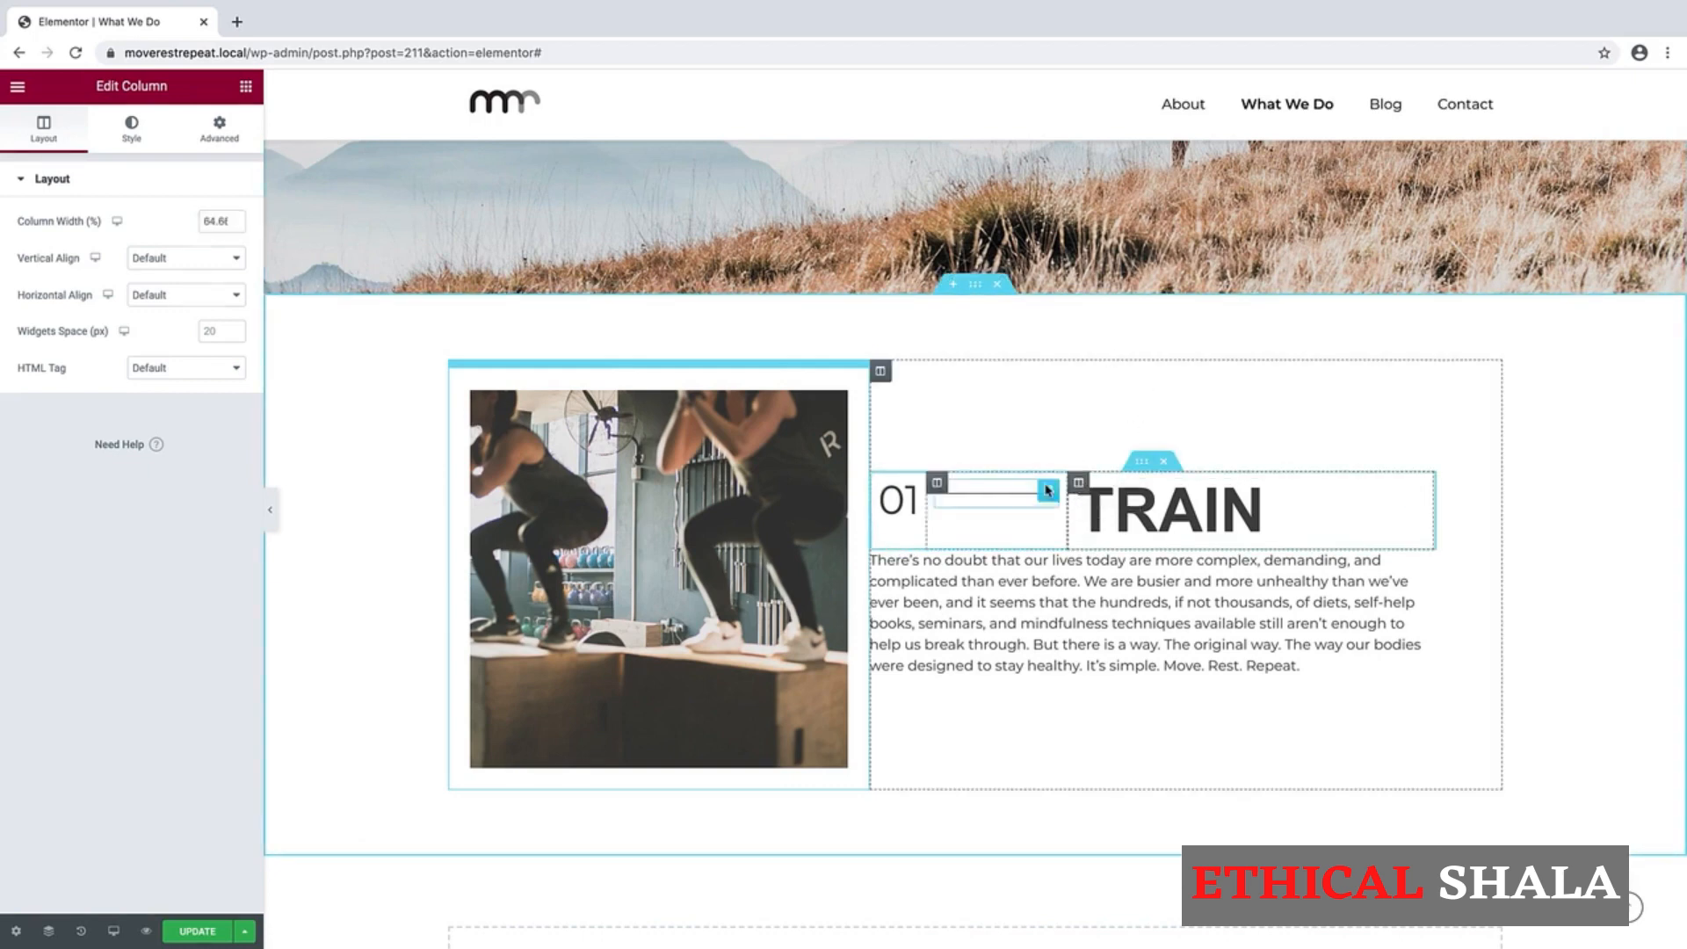
{"action": "left_click", "coordinate": [236, 218]}
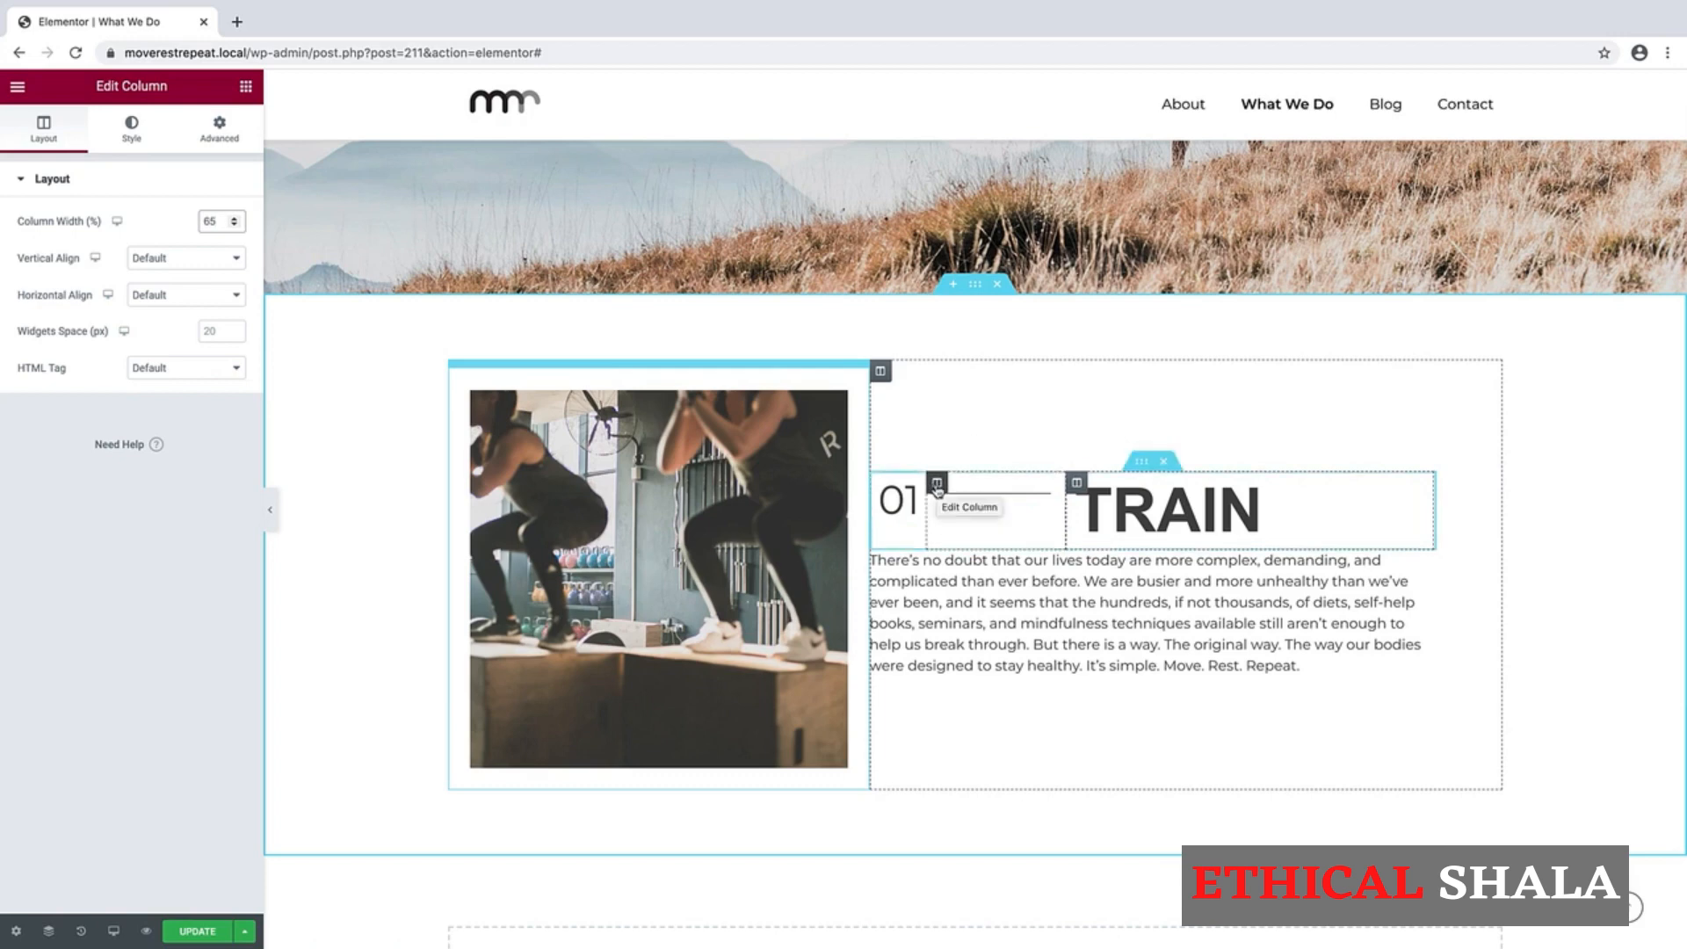
Step: Set the vertical alignment of the divider column and the "01" heading column to Middle
{"action": "right_click", "coordinate": [937, 485]}
{"action": "left_click", "coordinate": [976, 493]}
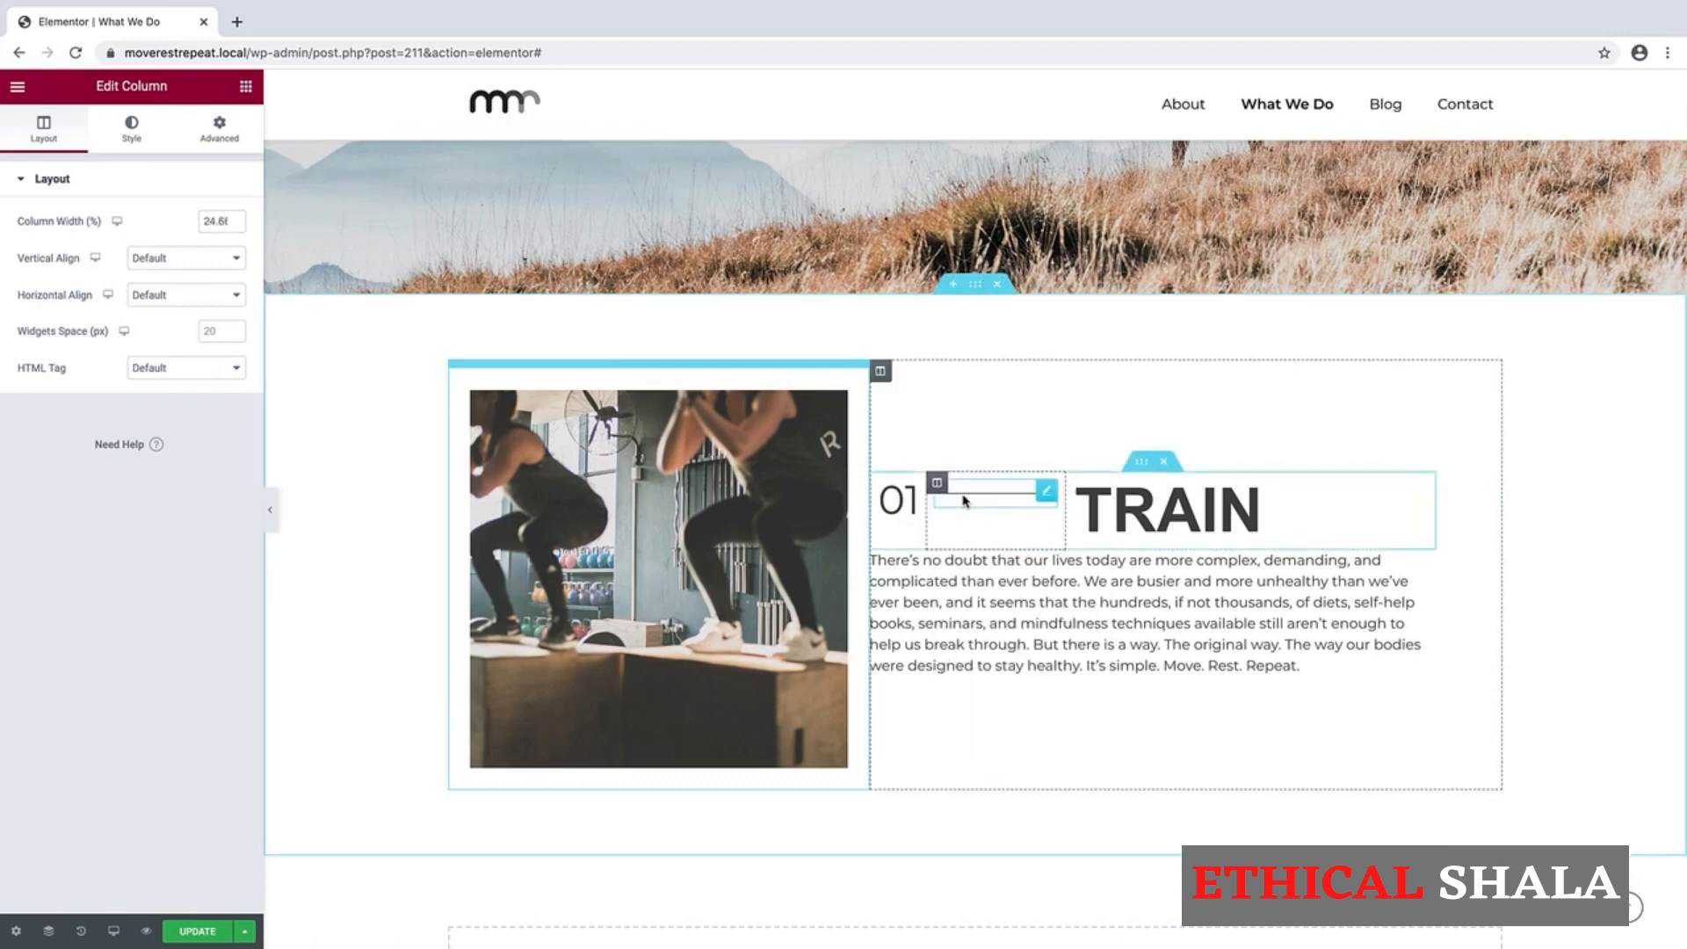
{"action": "left_click", "coordinate": [206, 260]}
{"action": "left_click", "coordinate": [188, 288]}
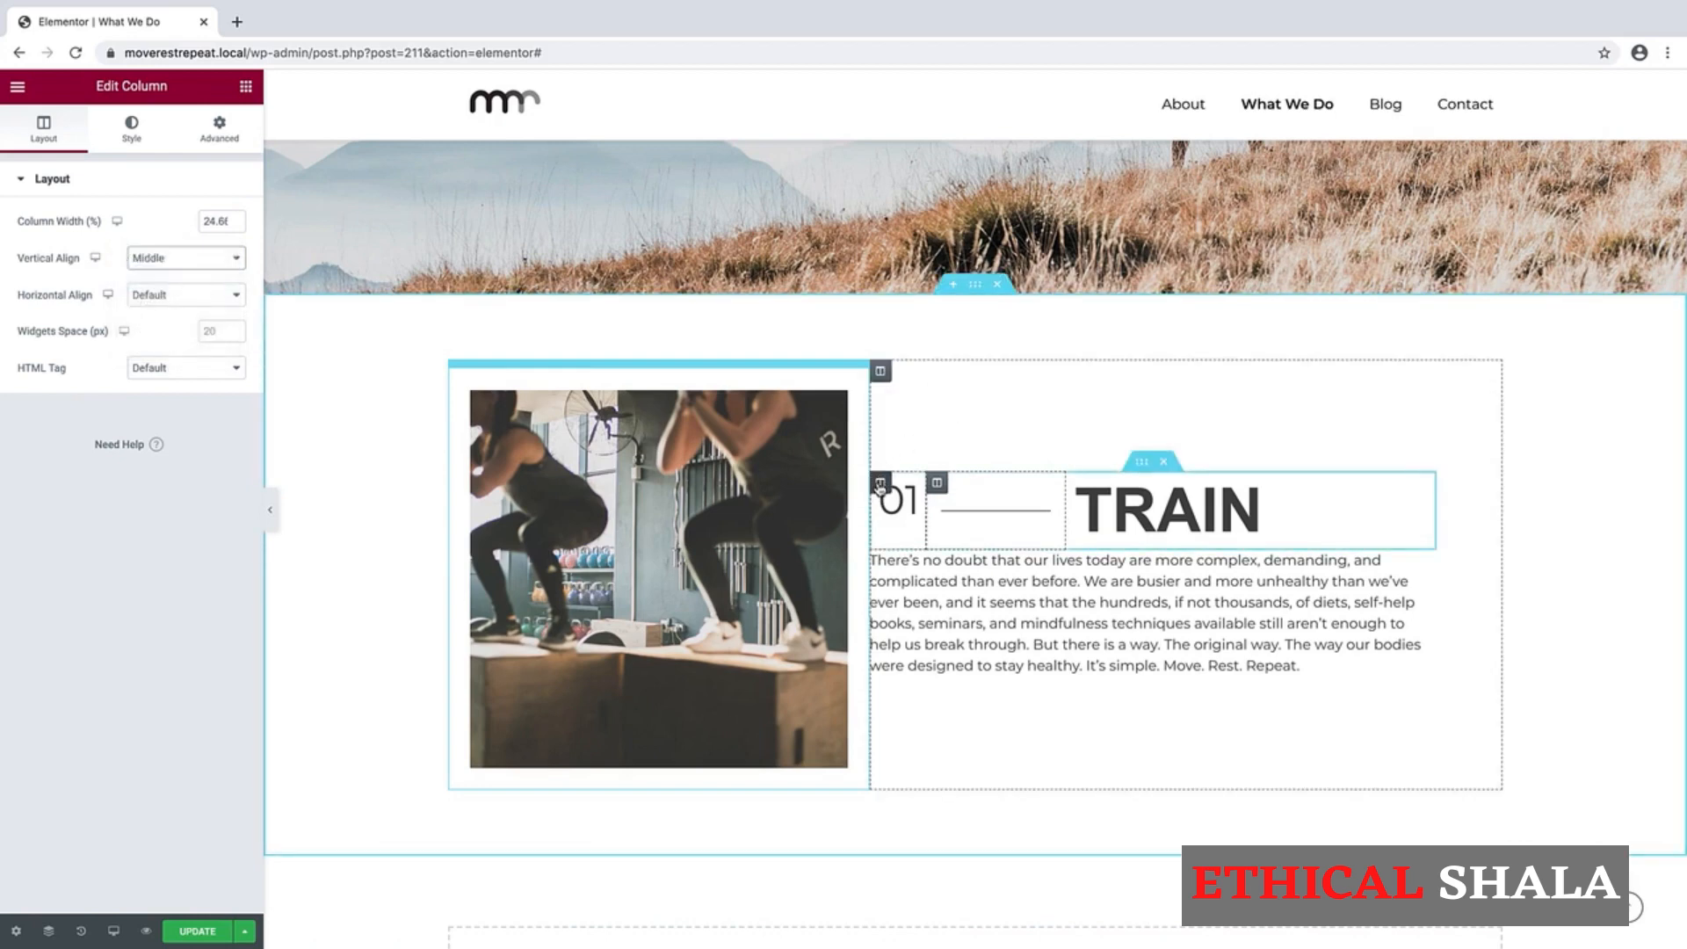
{"action": "left_click", "coordinate": [880, 486]}
{"action": "left_click", "coordinate": [163, 263]}
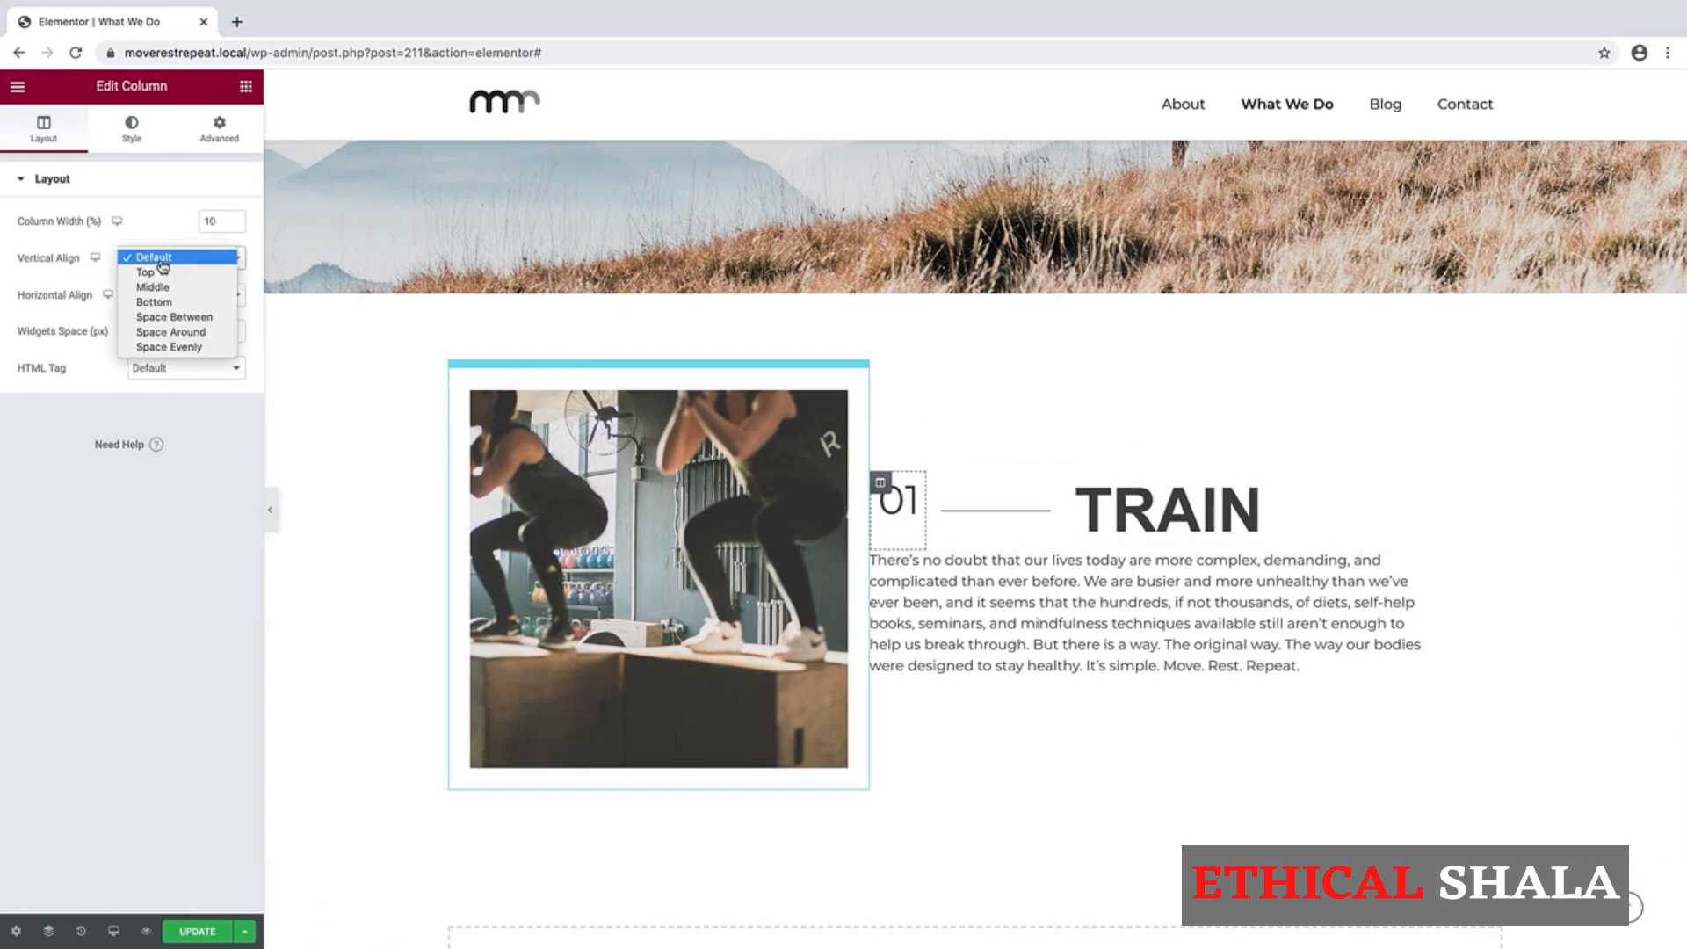
{"action": "left_click", "coordinate": [156, 288]}
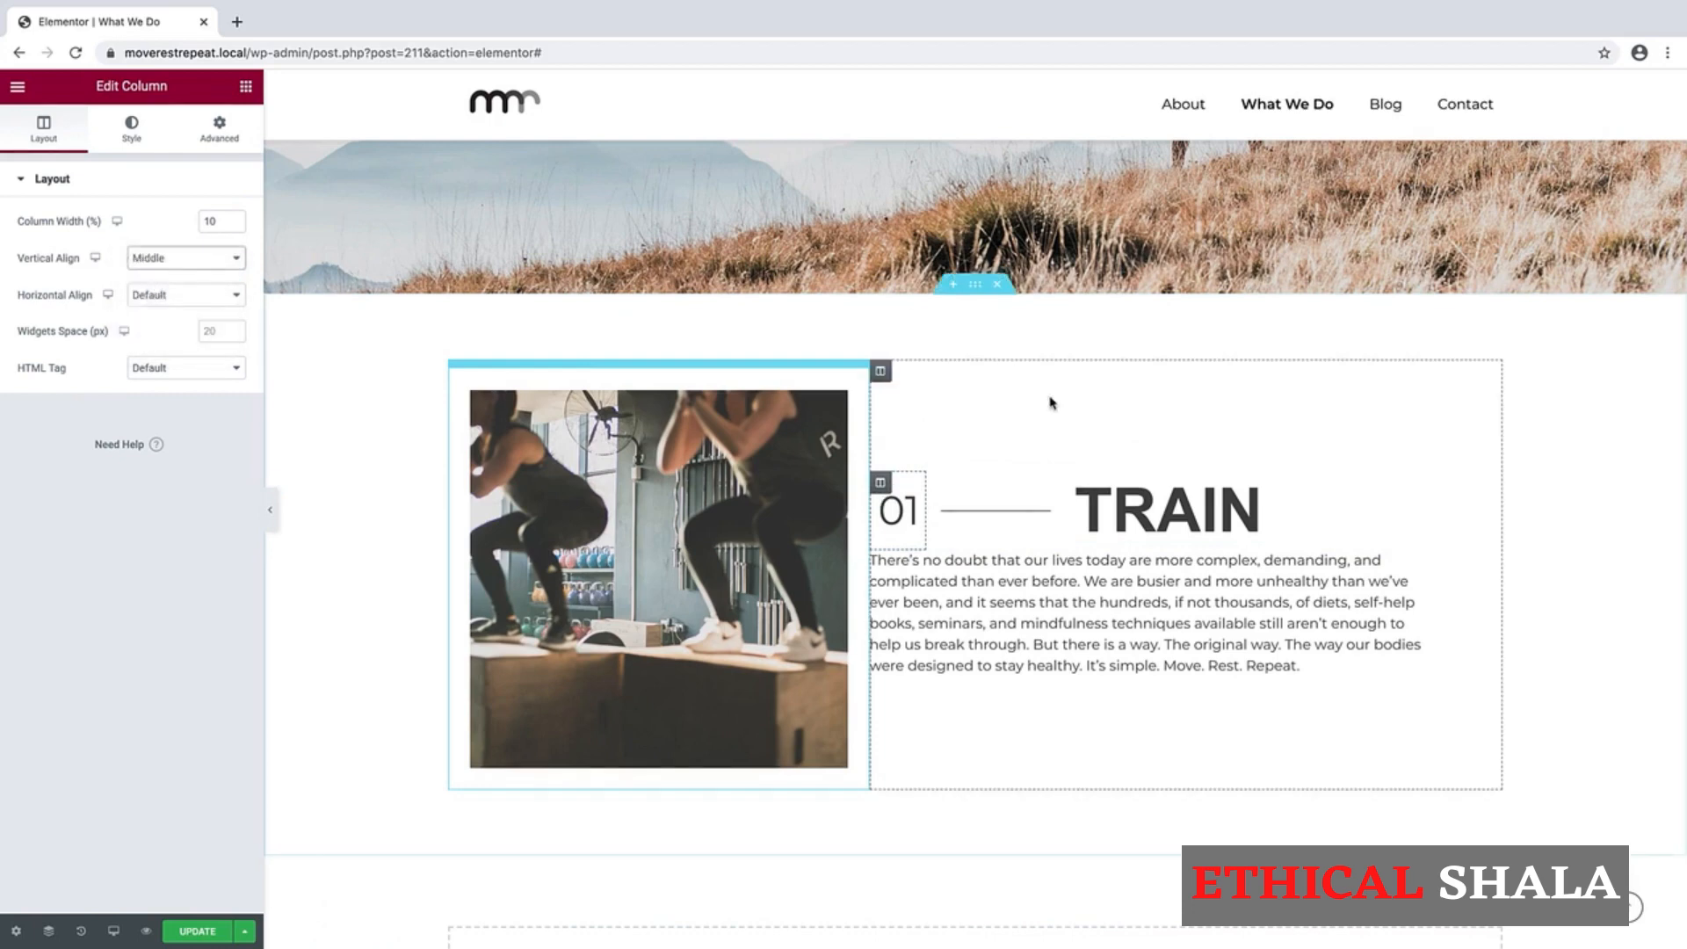
Step: Set the vertical alignment of the column holding the "TRAIN" heading to Middle
{"action": "left_click", "coordinate": [1078, 485]}
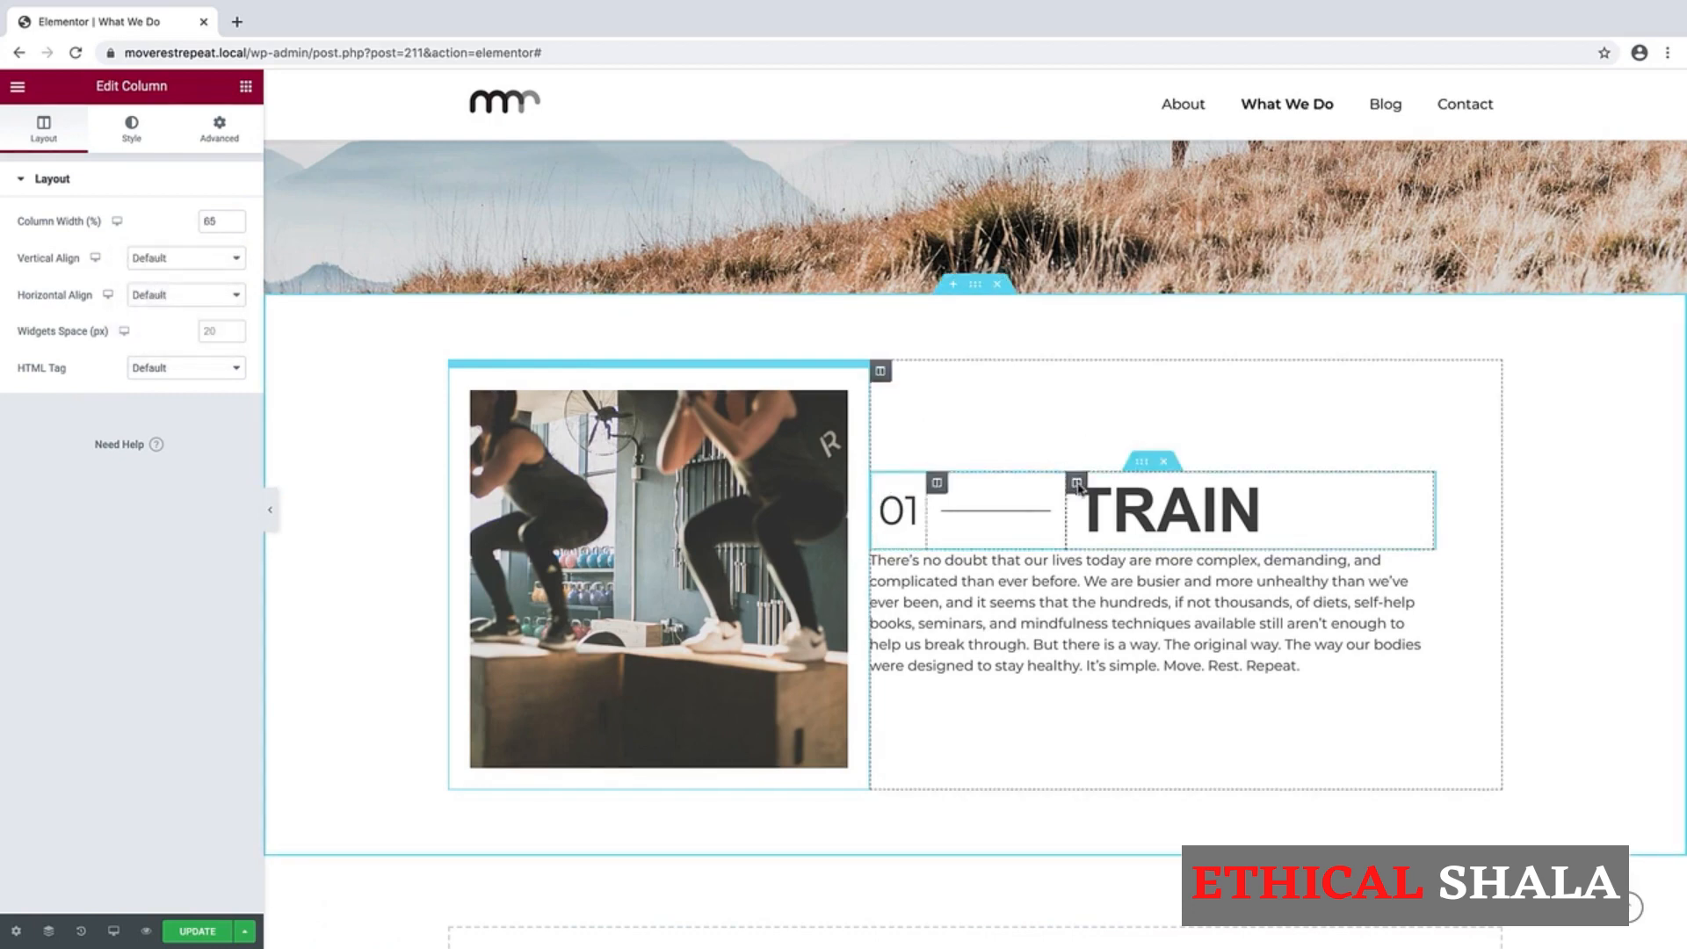
{"action": "left_click", "coordinate": [200, 261]}
{"action": "left_click", "coordinate": [195, 289]}
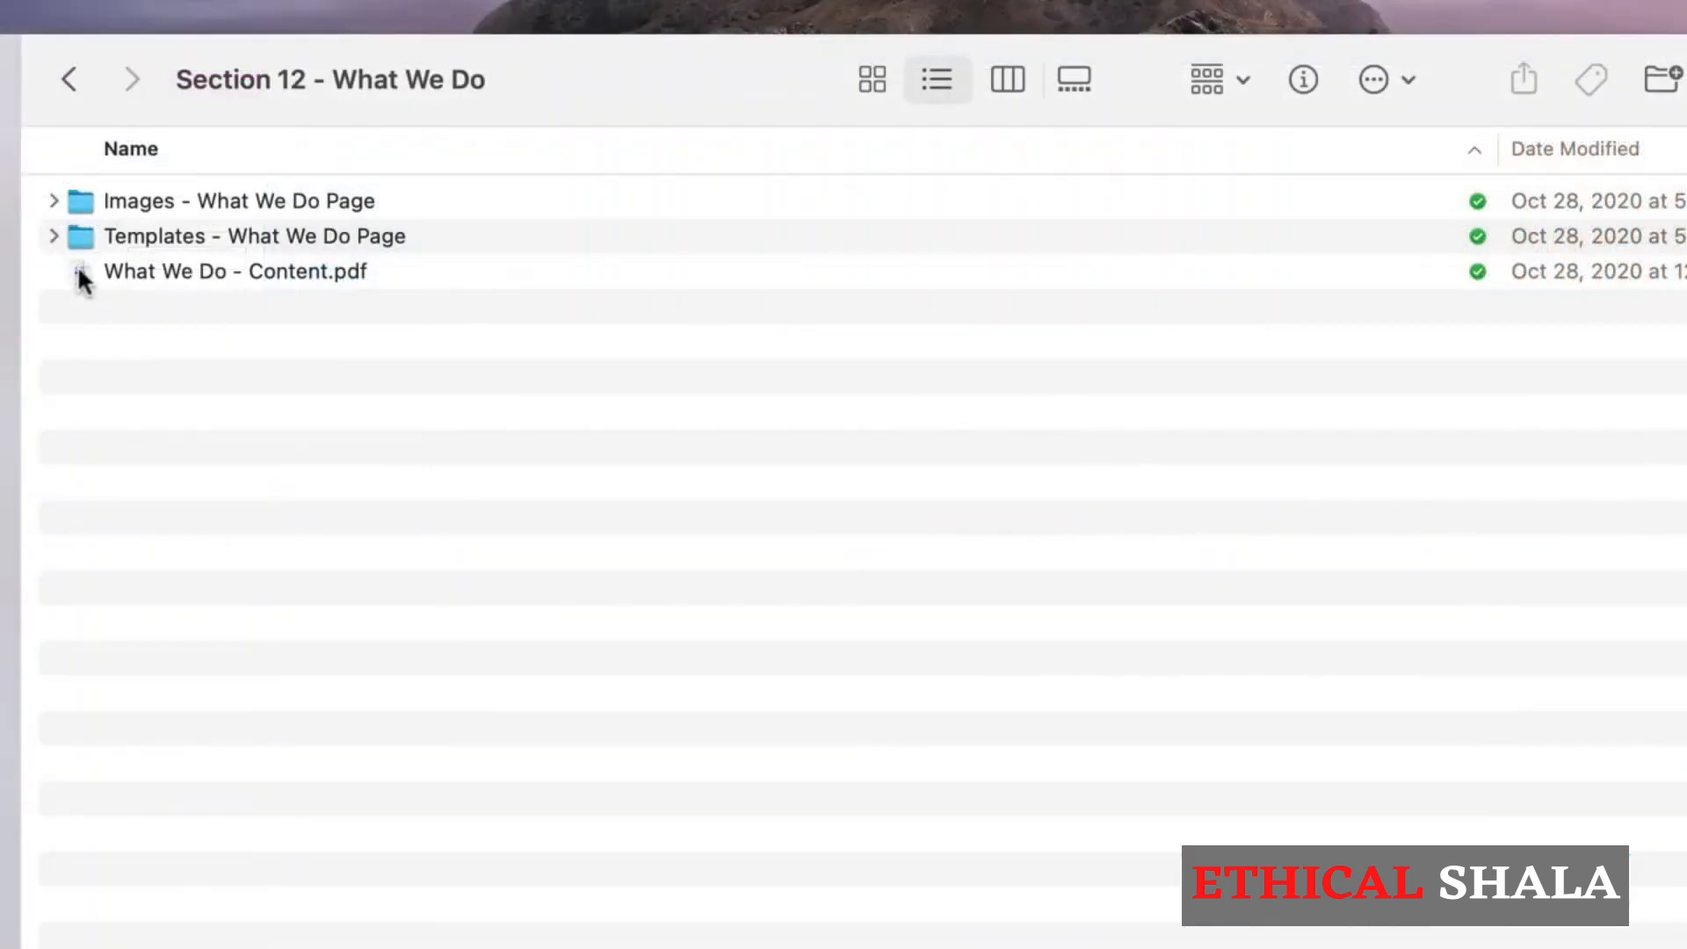
Step: Open "What We Do - Content.pdf" from the Section 12 folder and copy the intro paragraph under "01 - Train"
{"action": "left_click", "coordinate": [80, 270]}
{"action": "double_click", "coordinate": [79, 270]}
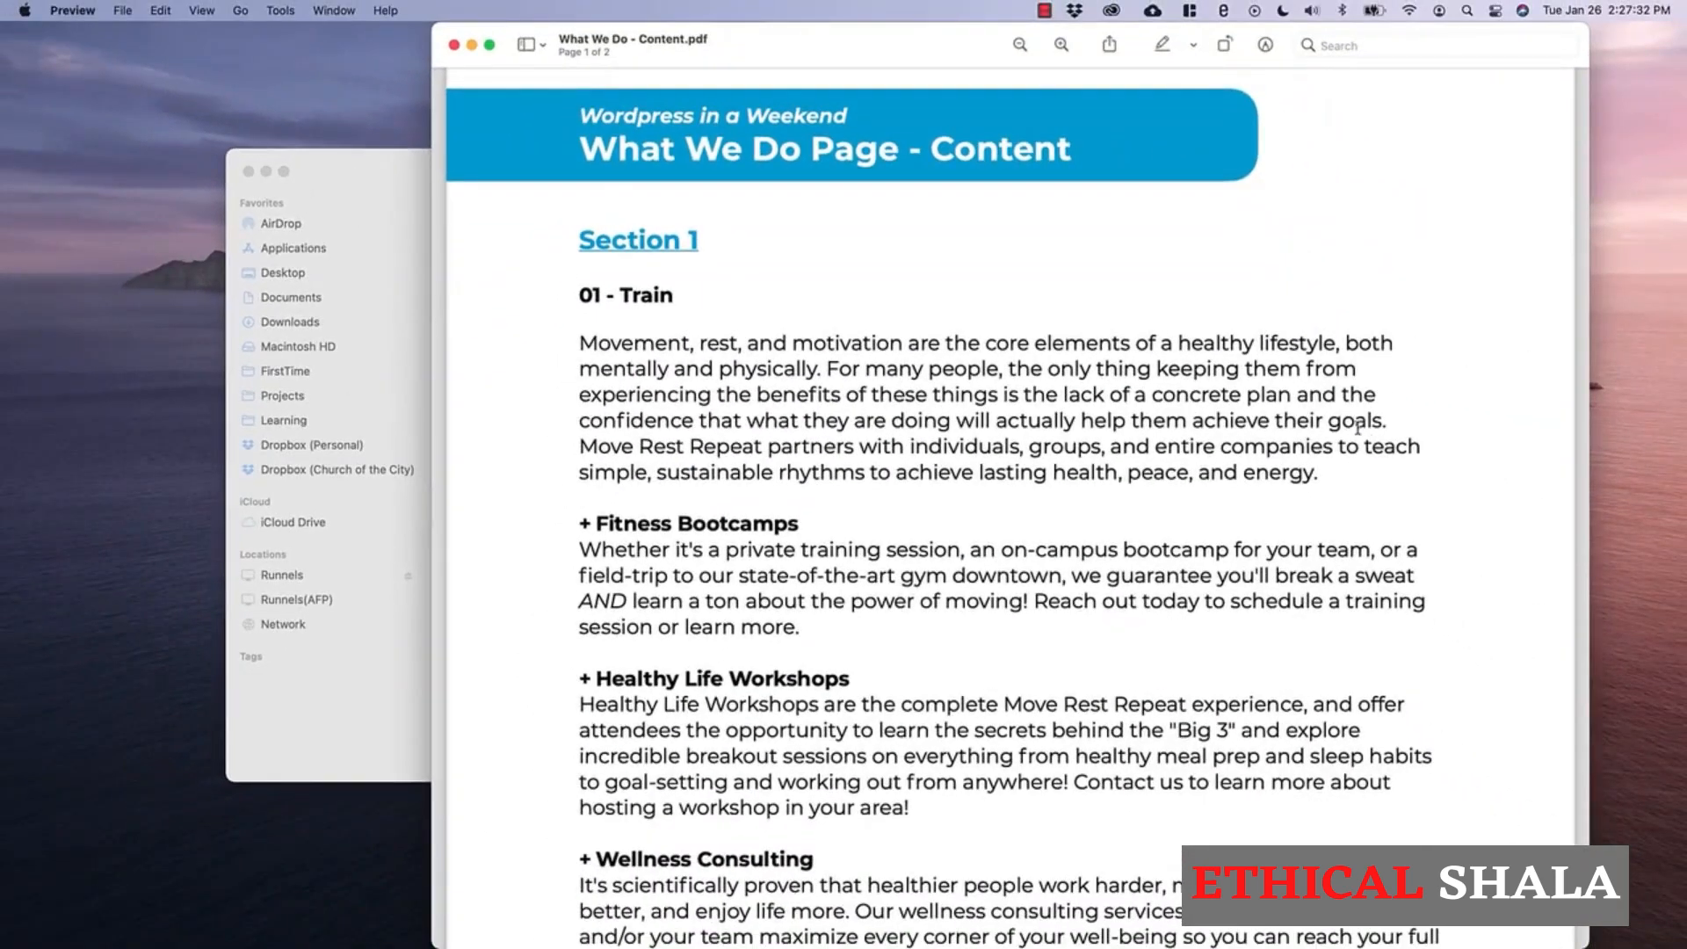
{"action": "left_click_drag", "start_coordinate": [1364, 482], "coordinate": [580, 343]}
{"action": "key", "text": "ctrl+c"}
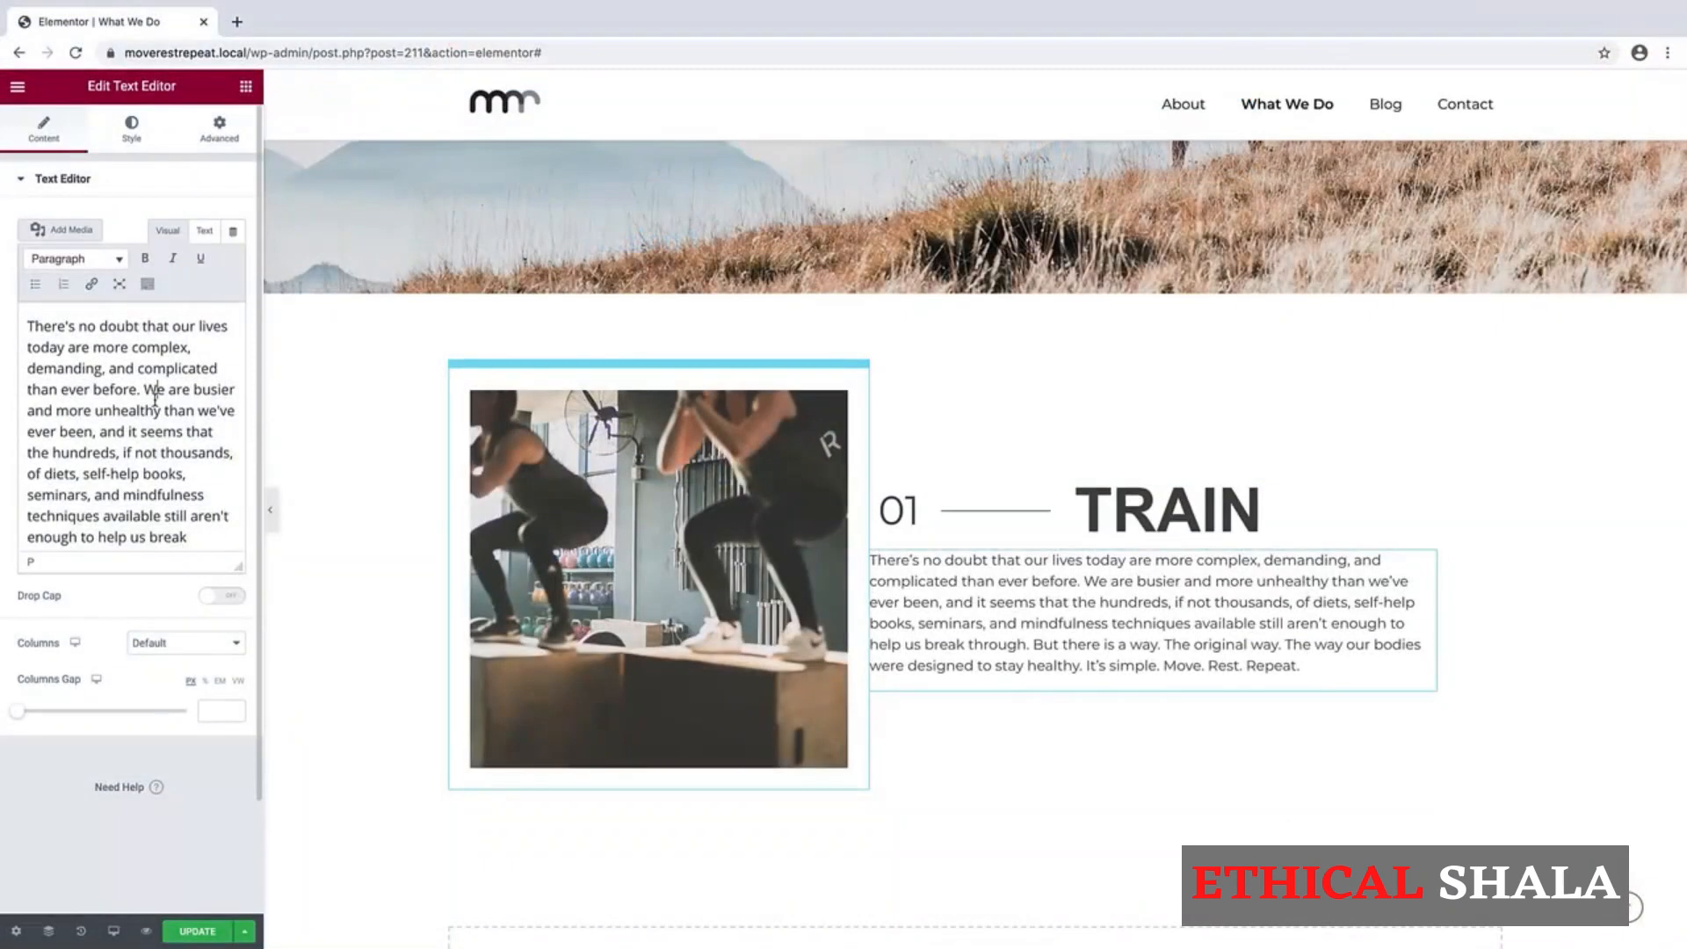
Step: Back in Elementor, replace the text below the "TRAIN" heading with the copied "Movement, rest, and motivation" paragraph
{"action": "key", "text": "ctrl+a"}
{"action": "left_click", "coordinate": [155, 400]}
{"action": "key", "text": "ctrl+a"}
{"action": "key", "text": "ctrl+v"}
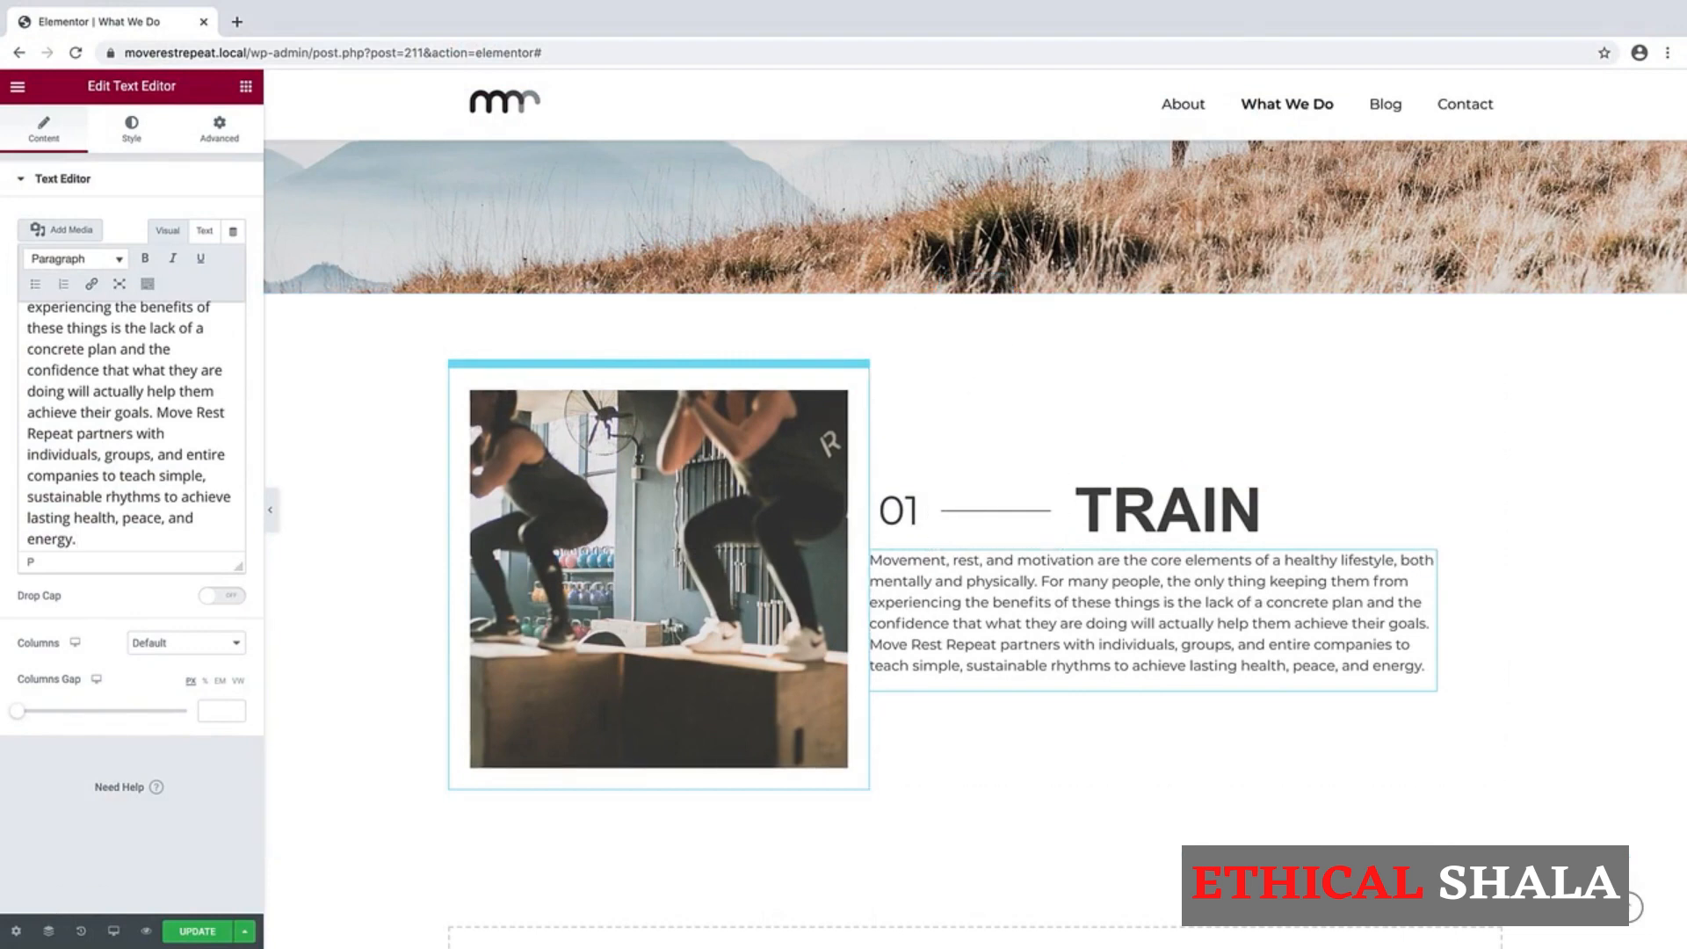
{"action": "key", "text": "super+Tab"}
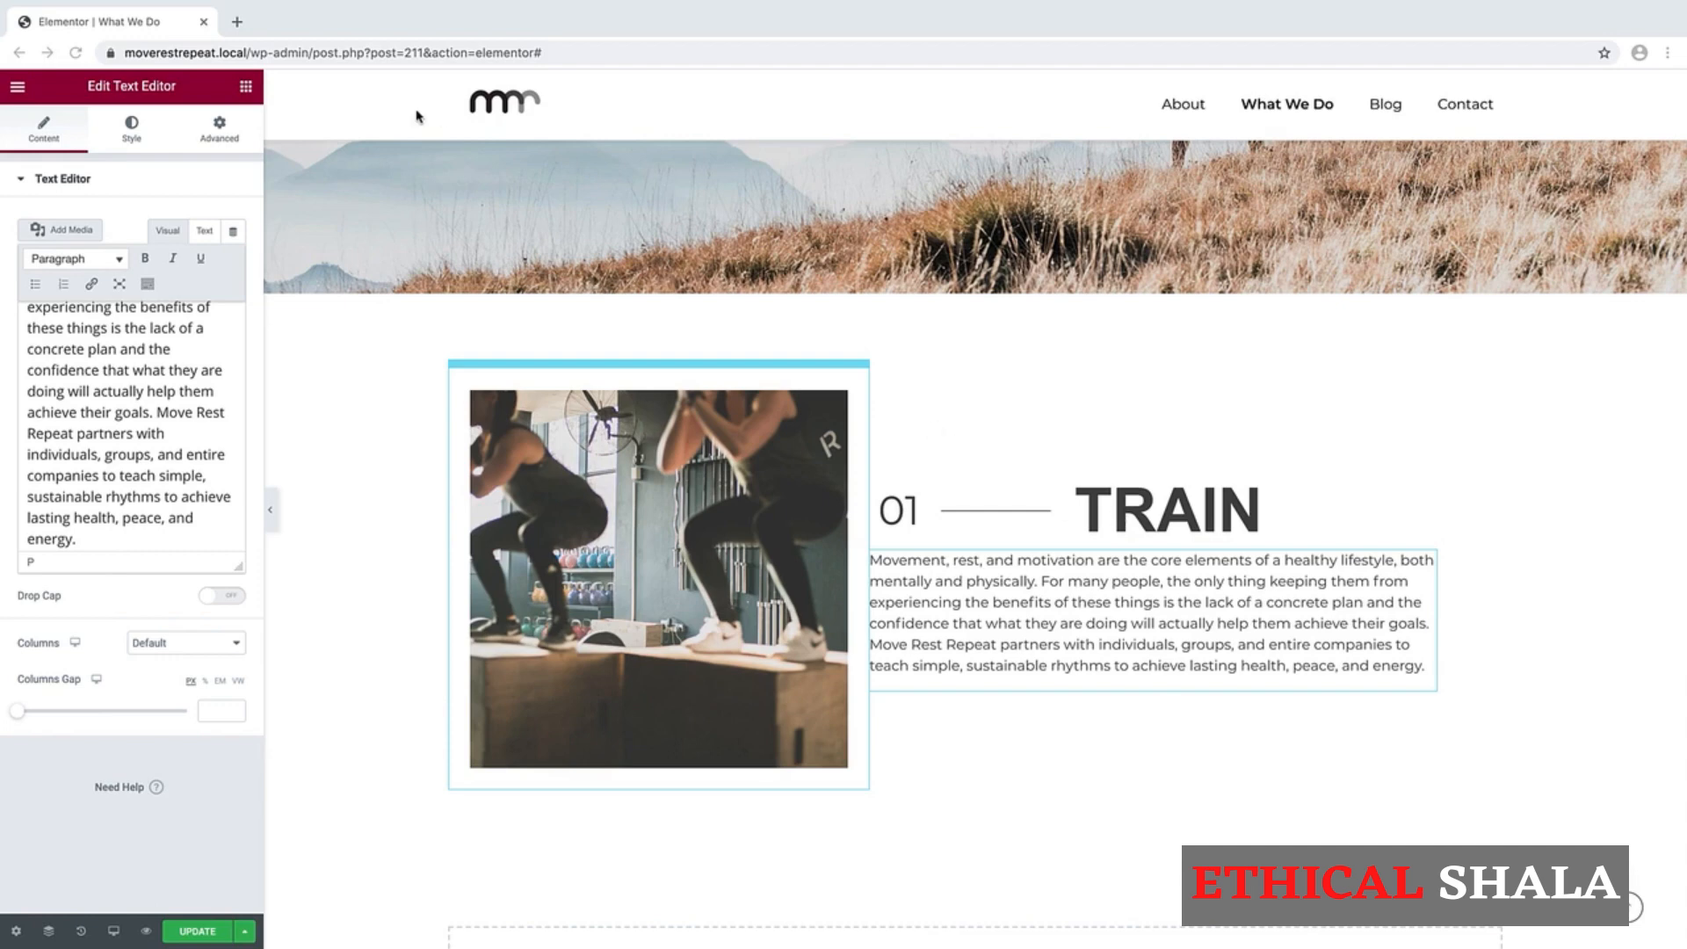
Step: Find the standard Accordion widget and add it below the paragraph in the "TRAIN" column
{"action": "left_click", "coordinate": [246, 87]}
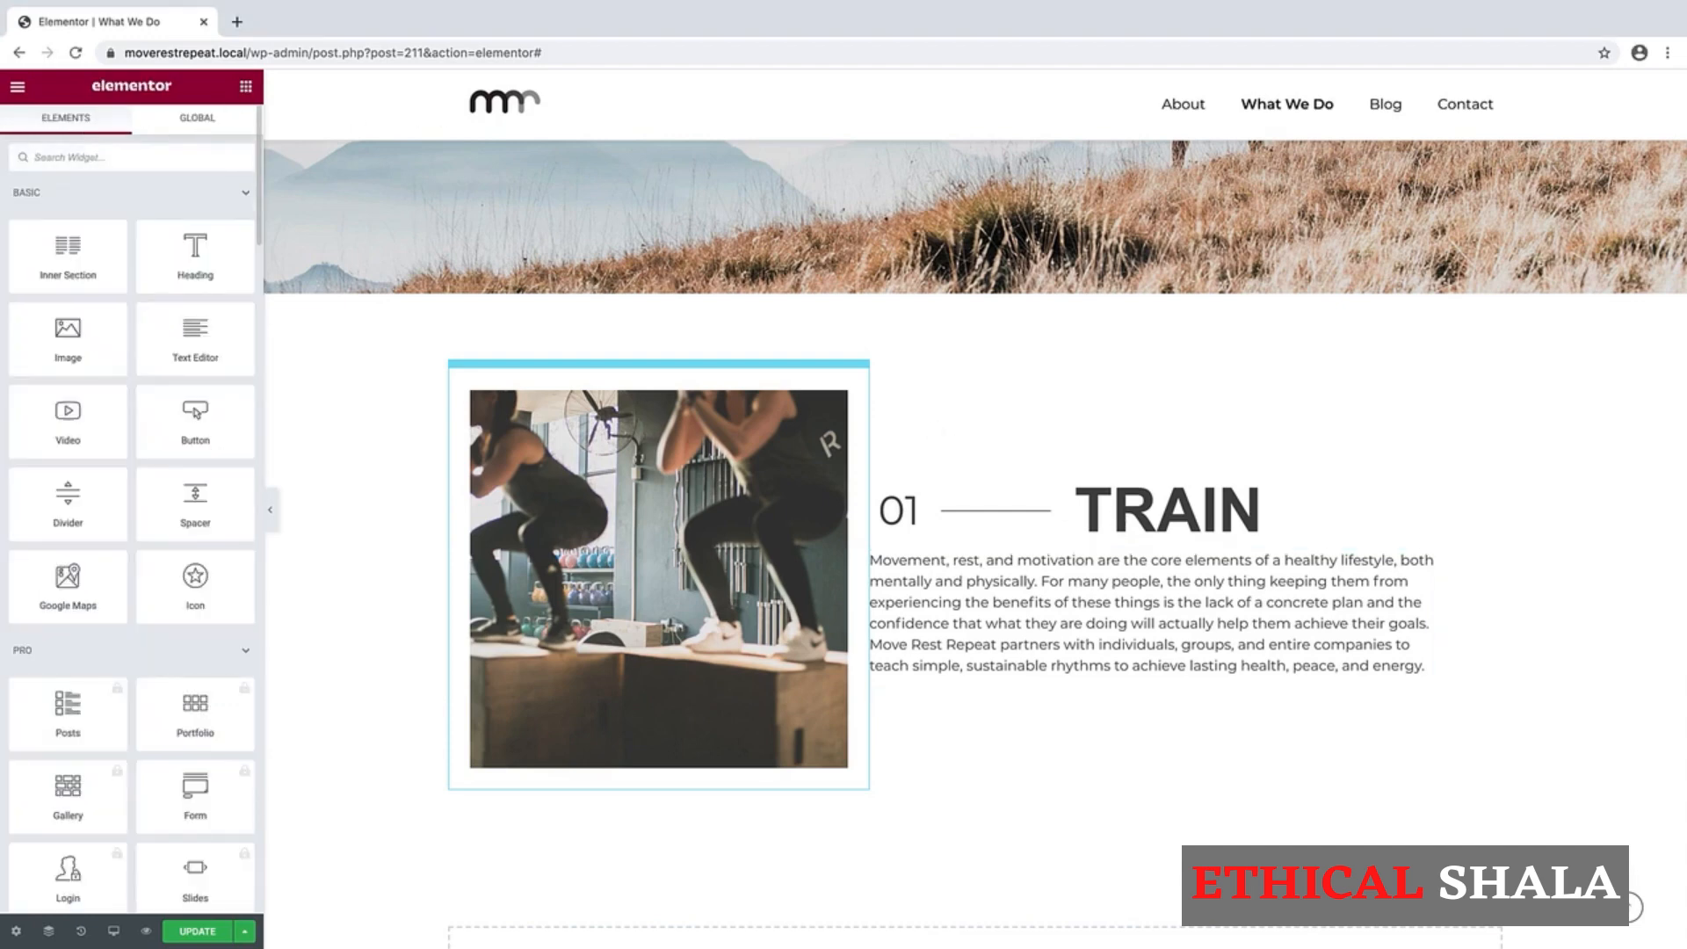
{"action": "left_click", "coordinate": [70, 157]}
{"action": "type", "text": "accordion"}
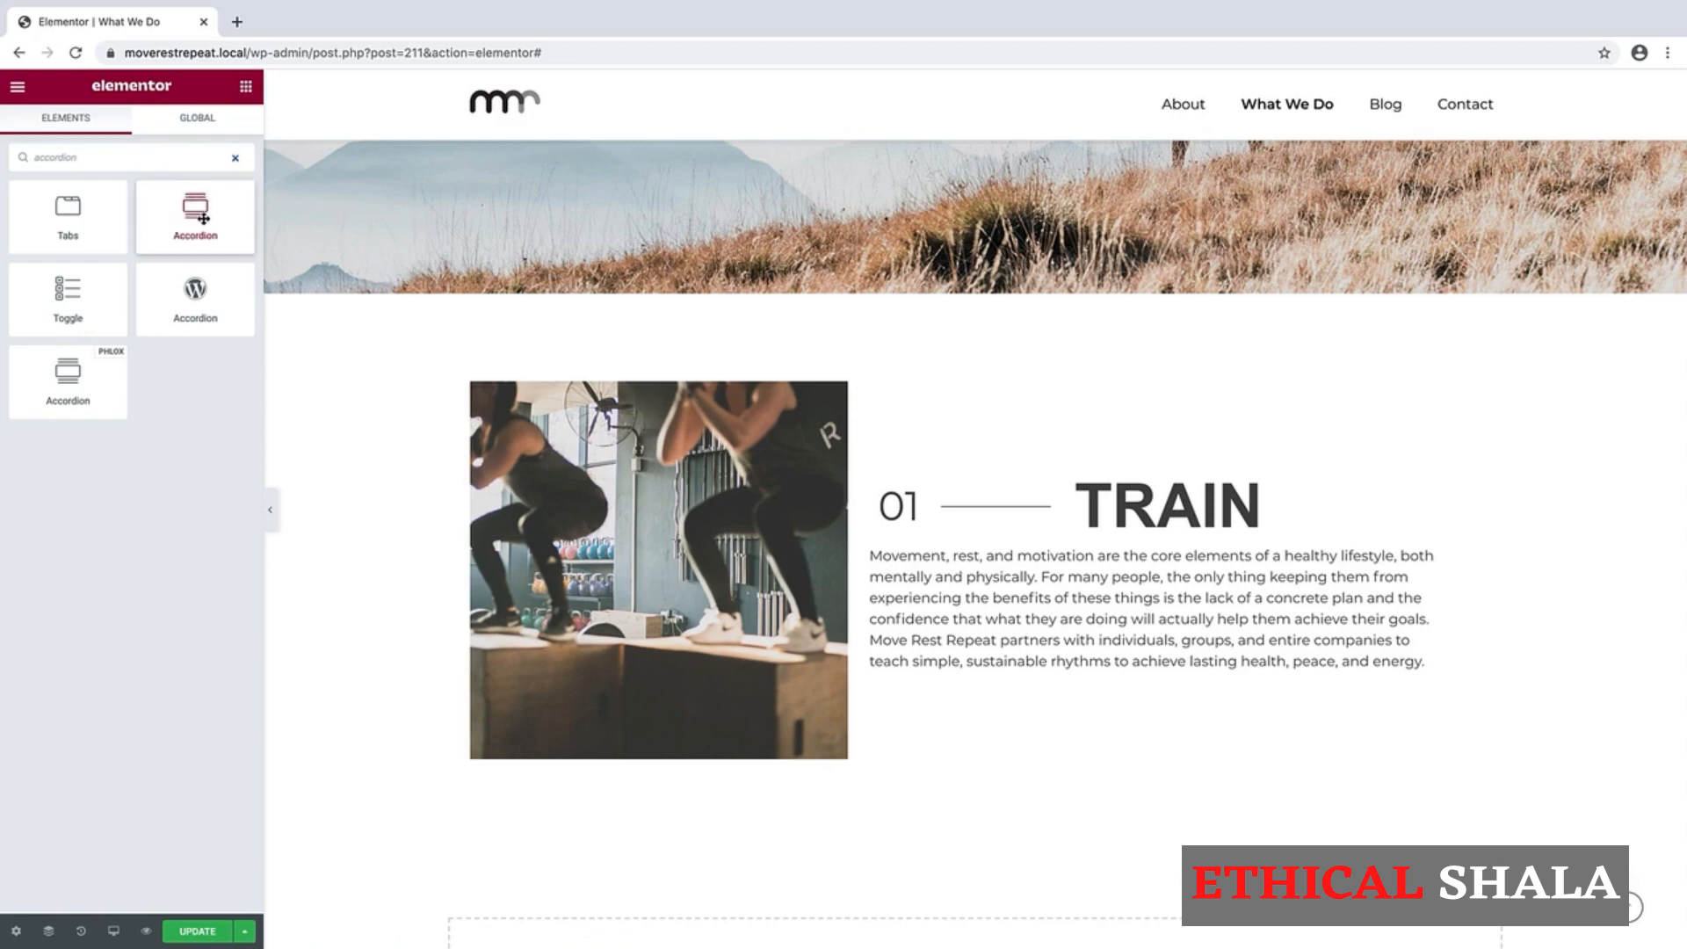
{"action": "left_click_drag", "start_coordinate": [203, 218], "coordinate": [1030, 685]}
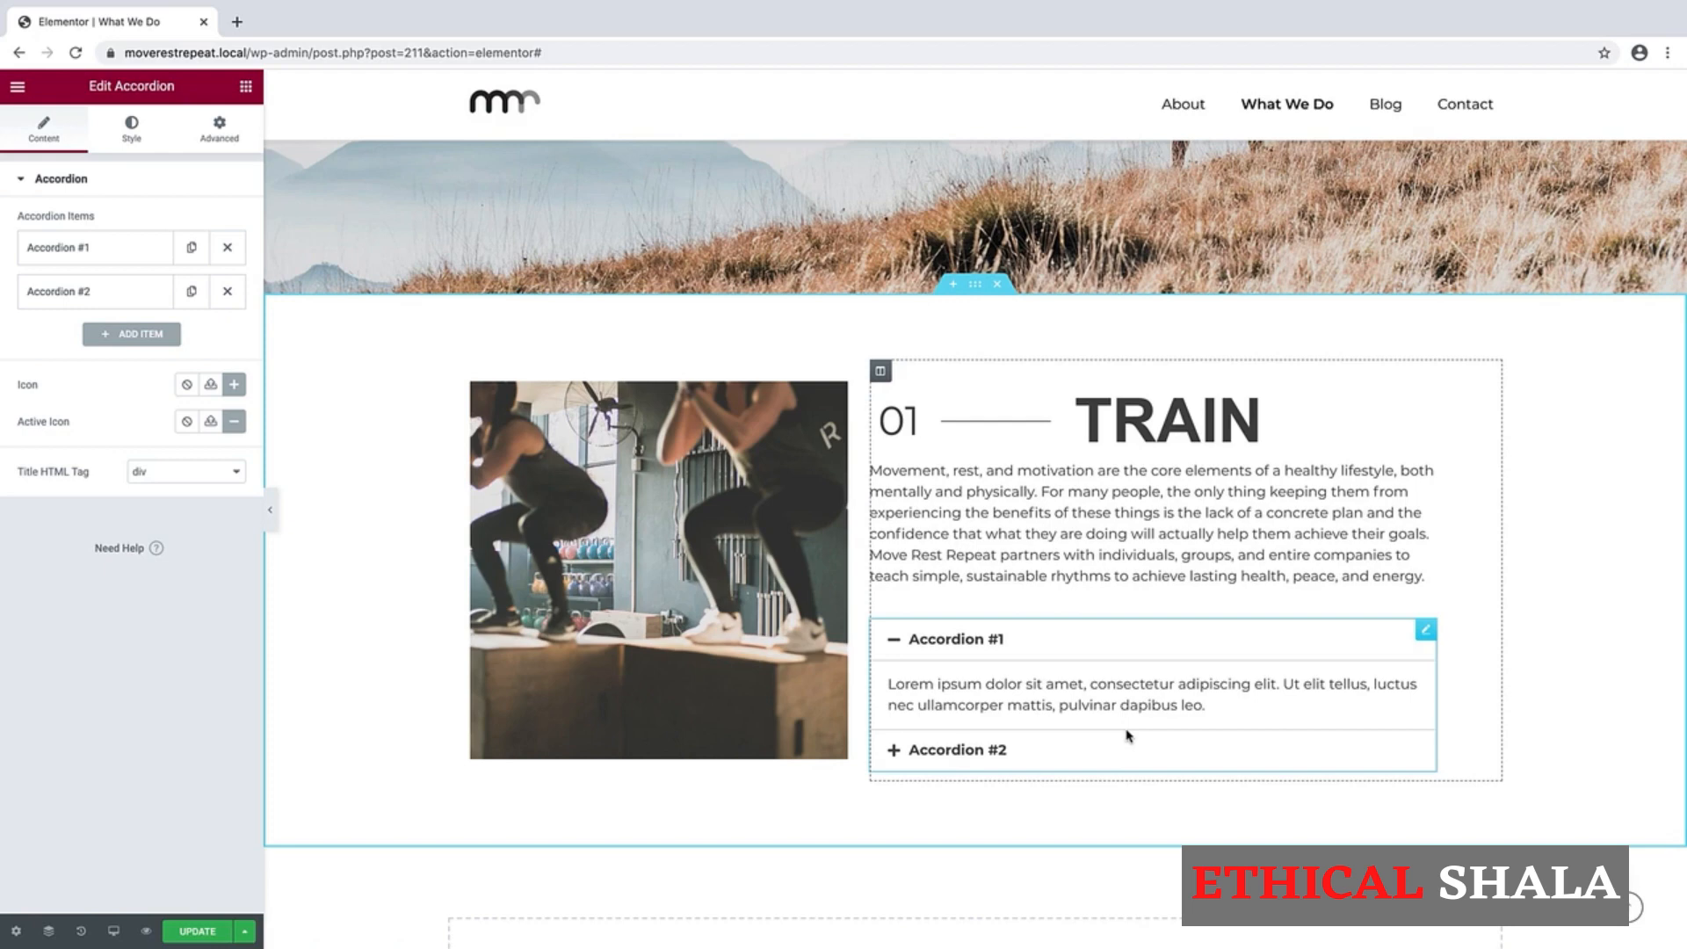
{"action": "scroll", "coordinate": [1175, 699], "scroll_direction": "down", "scroll_amount": 1}
{"action": "scroll", "coordinate": [1177, 693], "scroll_direction": "up", "scroll_amount": 1}
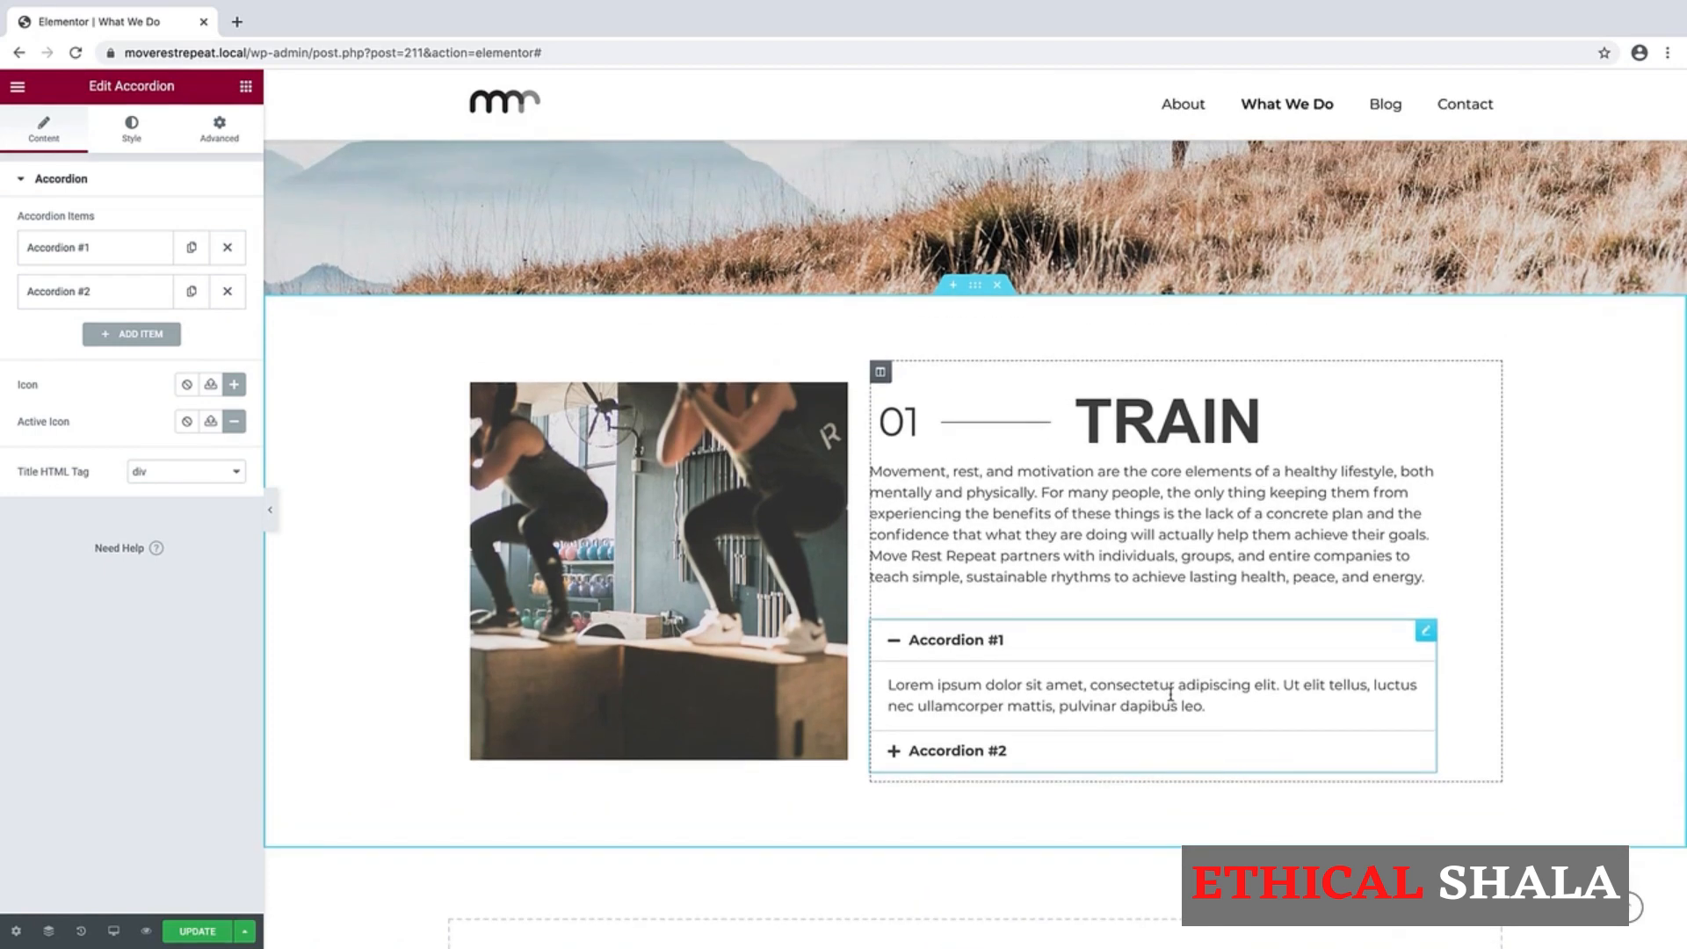
Step: Title the first accordion item "Fitness Bootcamps" and replace its description with the PDF's "Whether it's a private training session" paragraph
{"action": "left_click", "coordinate": [111, 257]}
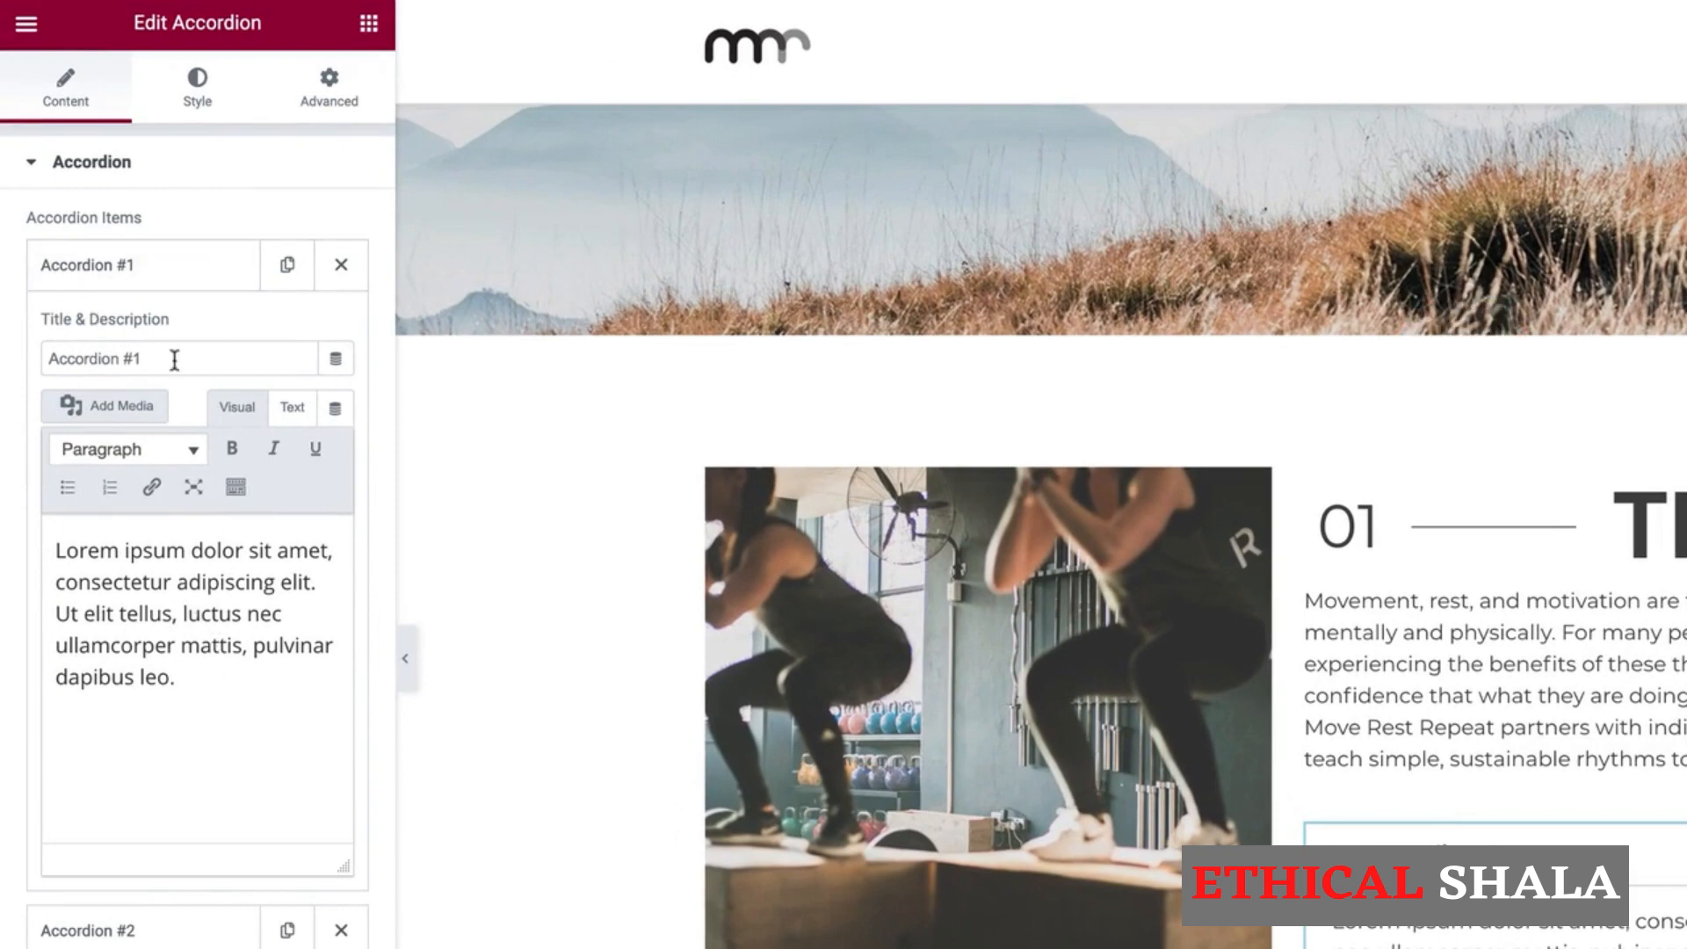
{"action": "left_click_drag", "start_coordinate": [173, 358], "coordinate": [3, 367]}
{"action": "type", "text": "Fitness Bo"}
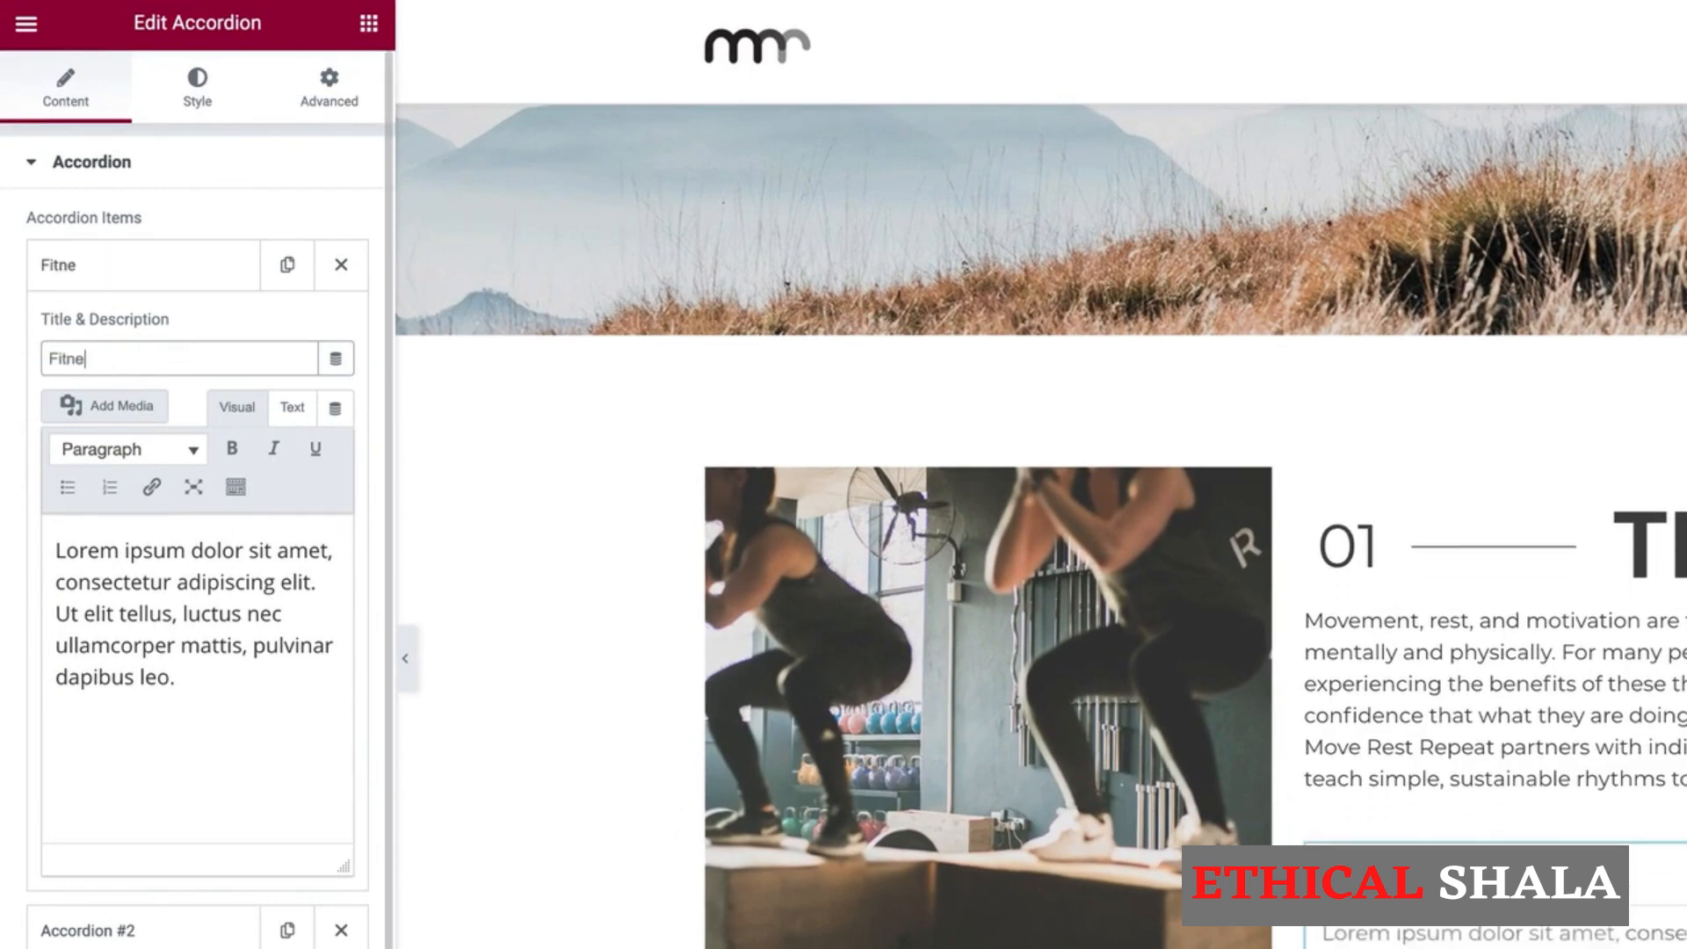
{"action": "type", "text": "camps"}
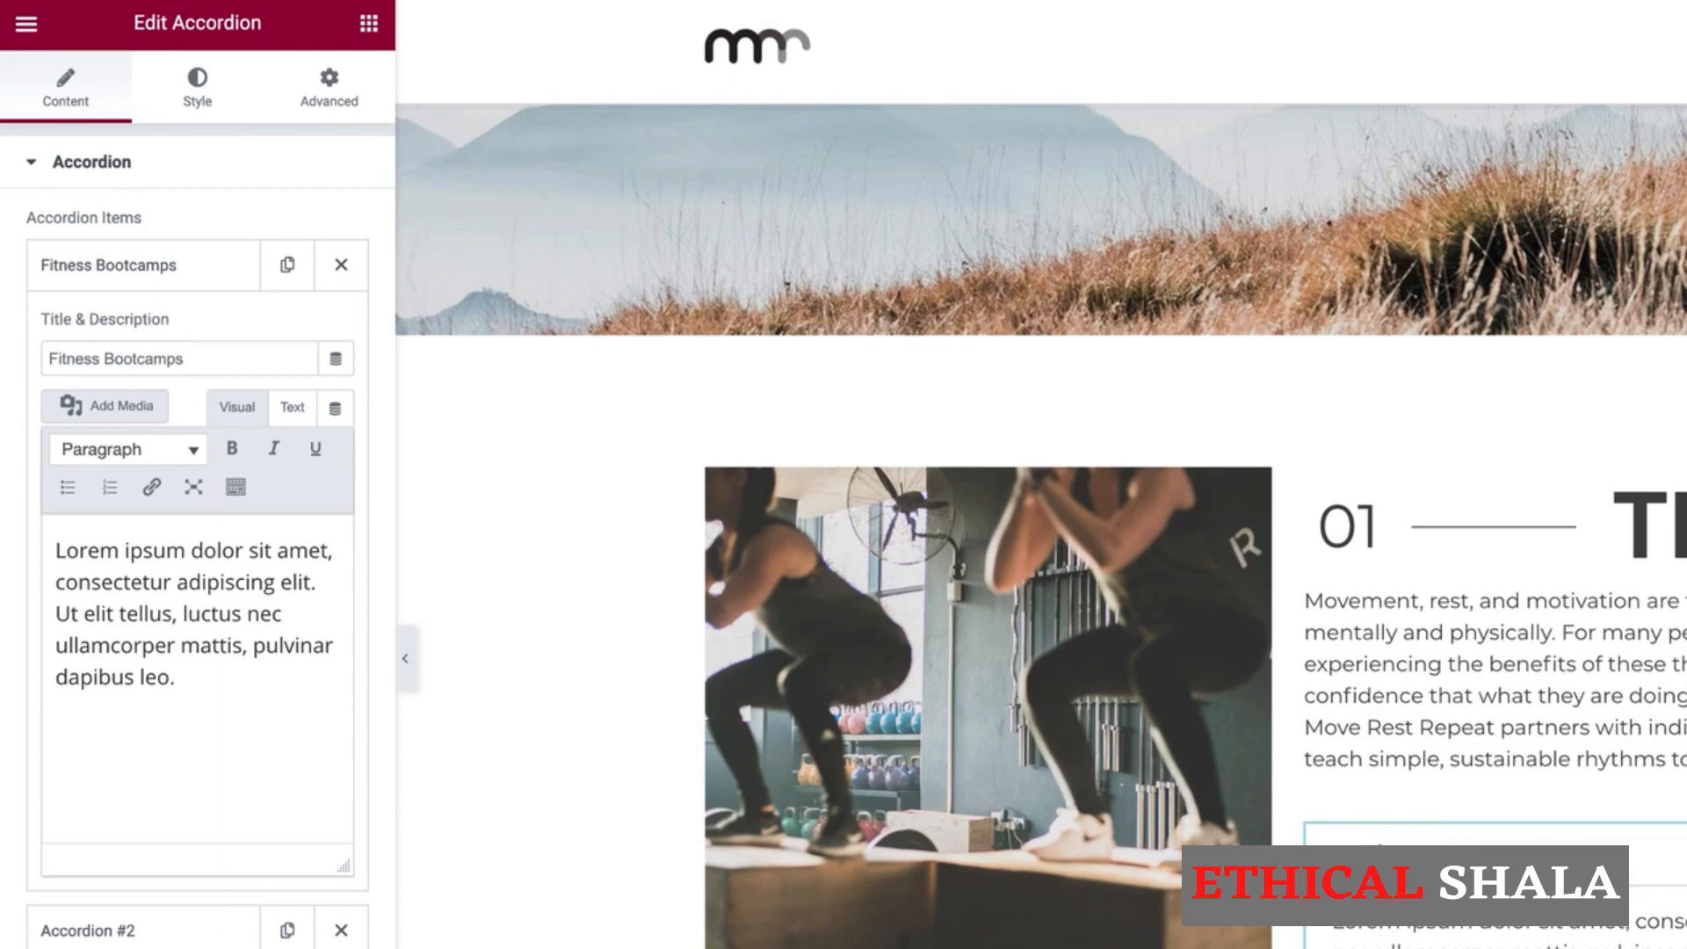
{"action": "triple_click", "coordinate": [210, 589]}
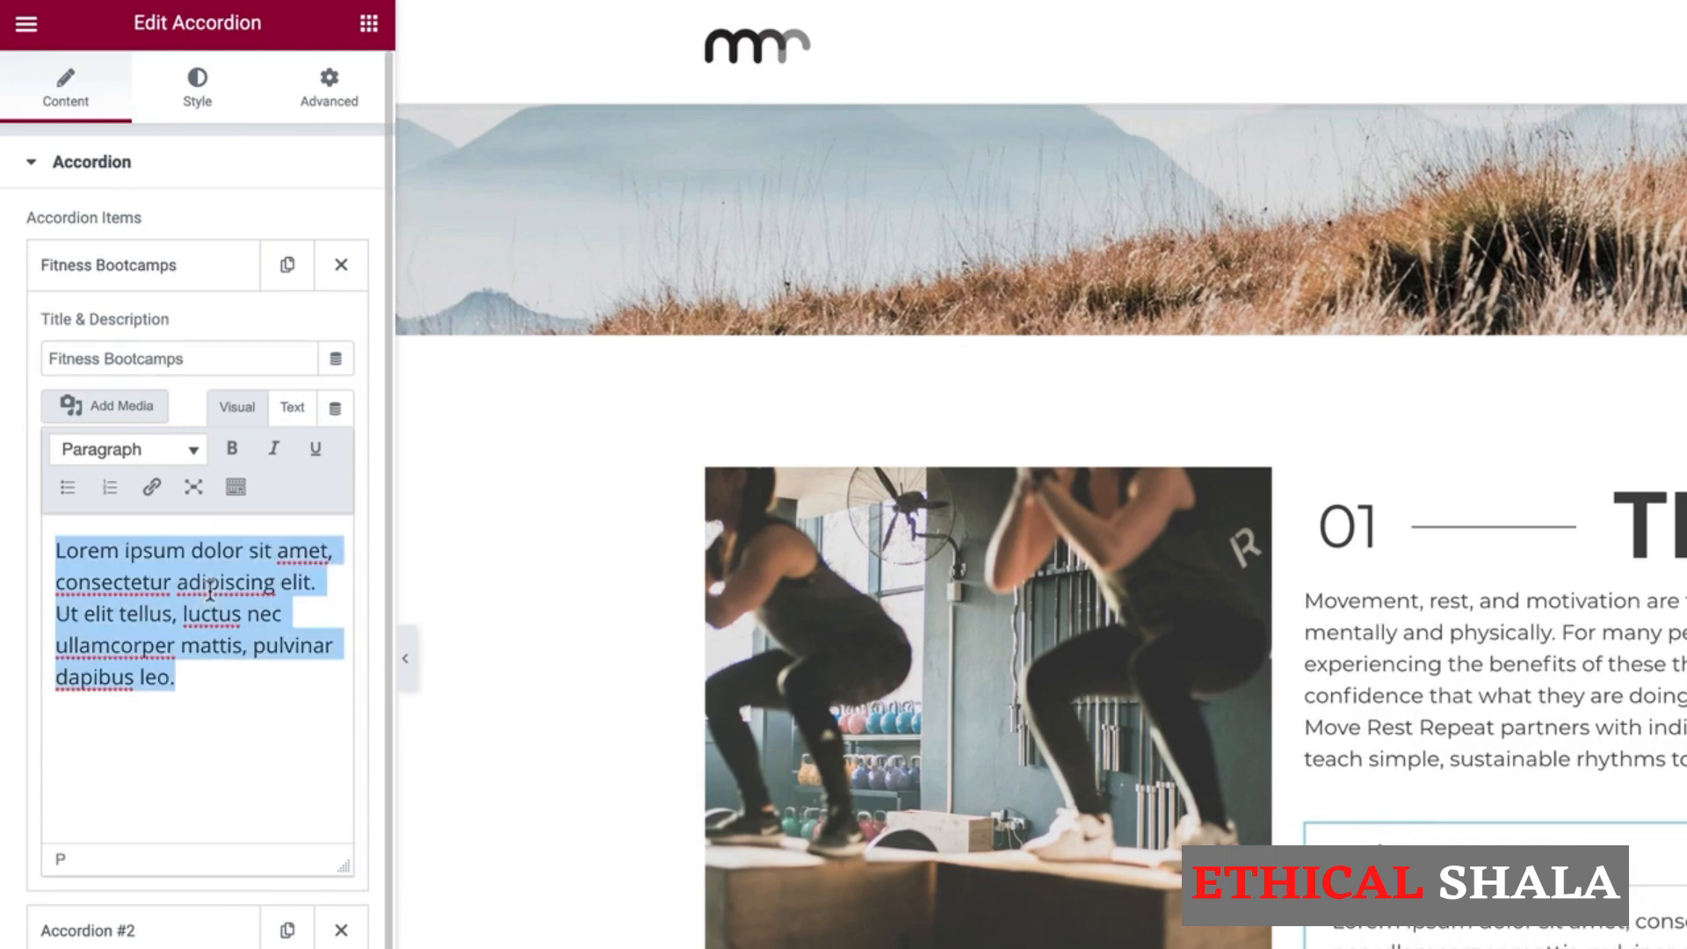
{"action": "type", "text": "Whether it's a private training session, an on-campus bootcamp for your team, or a field-trip to our state-of-the-art gym downtown, we guarantee you'll break a sweat AND learn a ton about the power of moving! Reach out today to schedule a training session or learn more."}
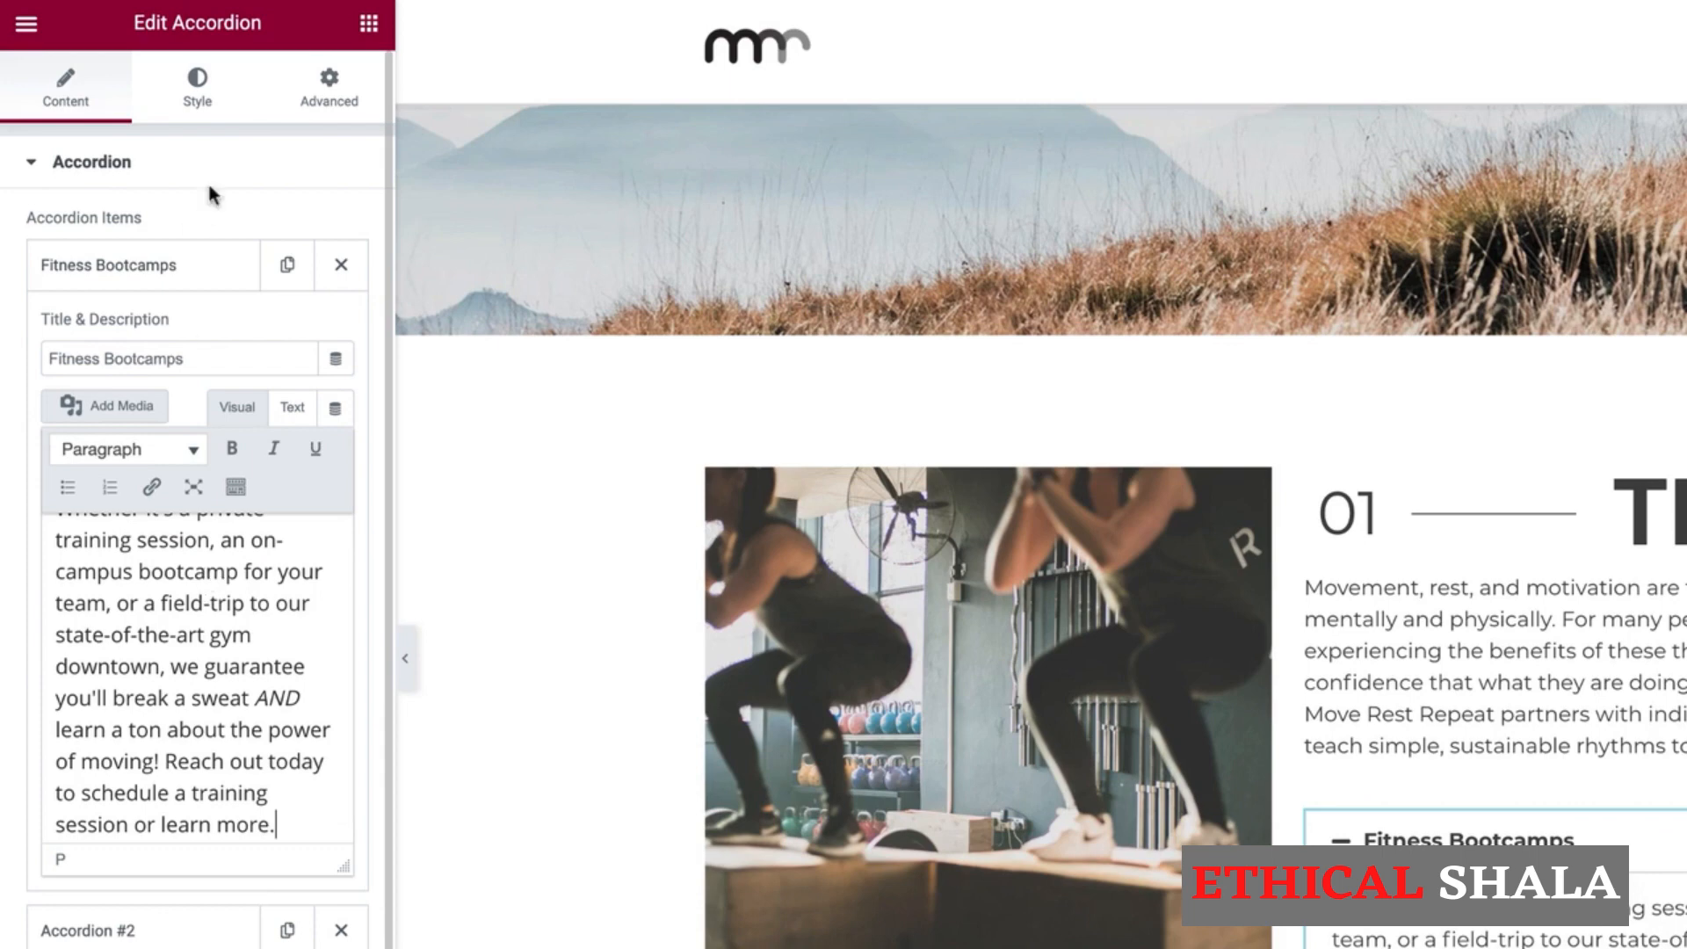
{"action": "left_click", "coordinate": [198, 270]}
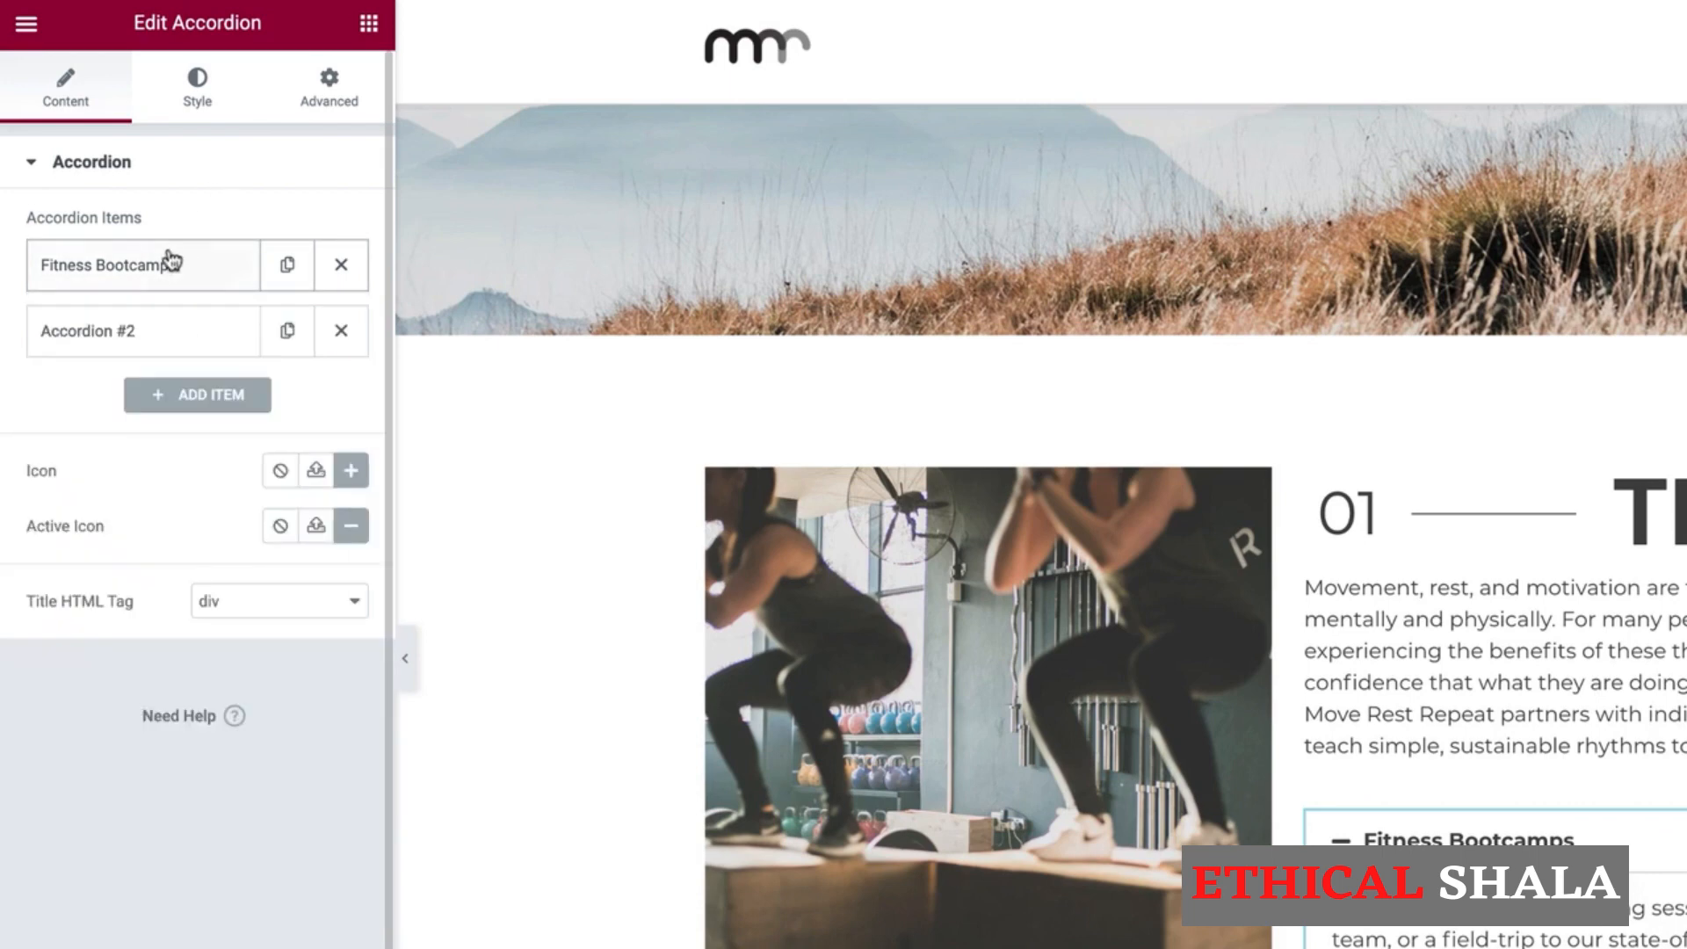
Step: Change the second accordion item's title to "Healthy Life Workshops"
{"action": "left_click", "coordinate": [169, 339]}
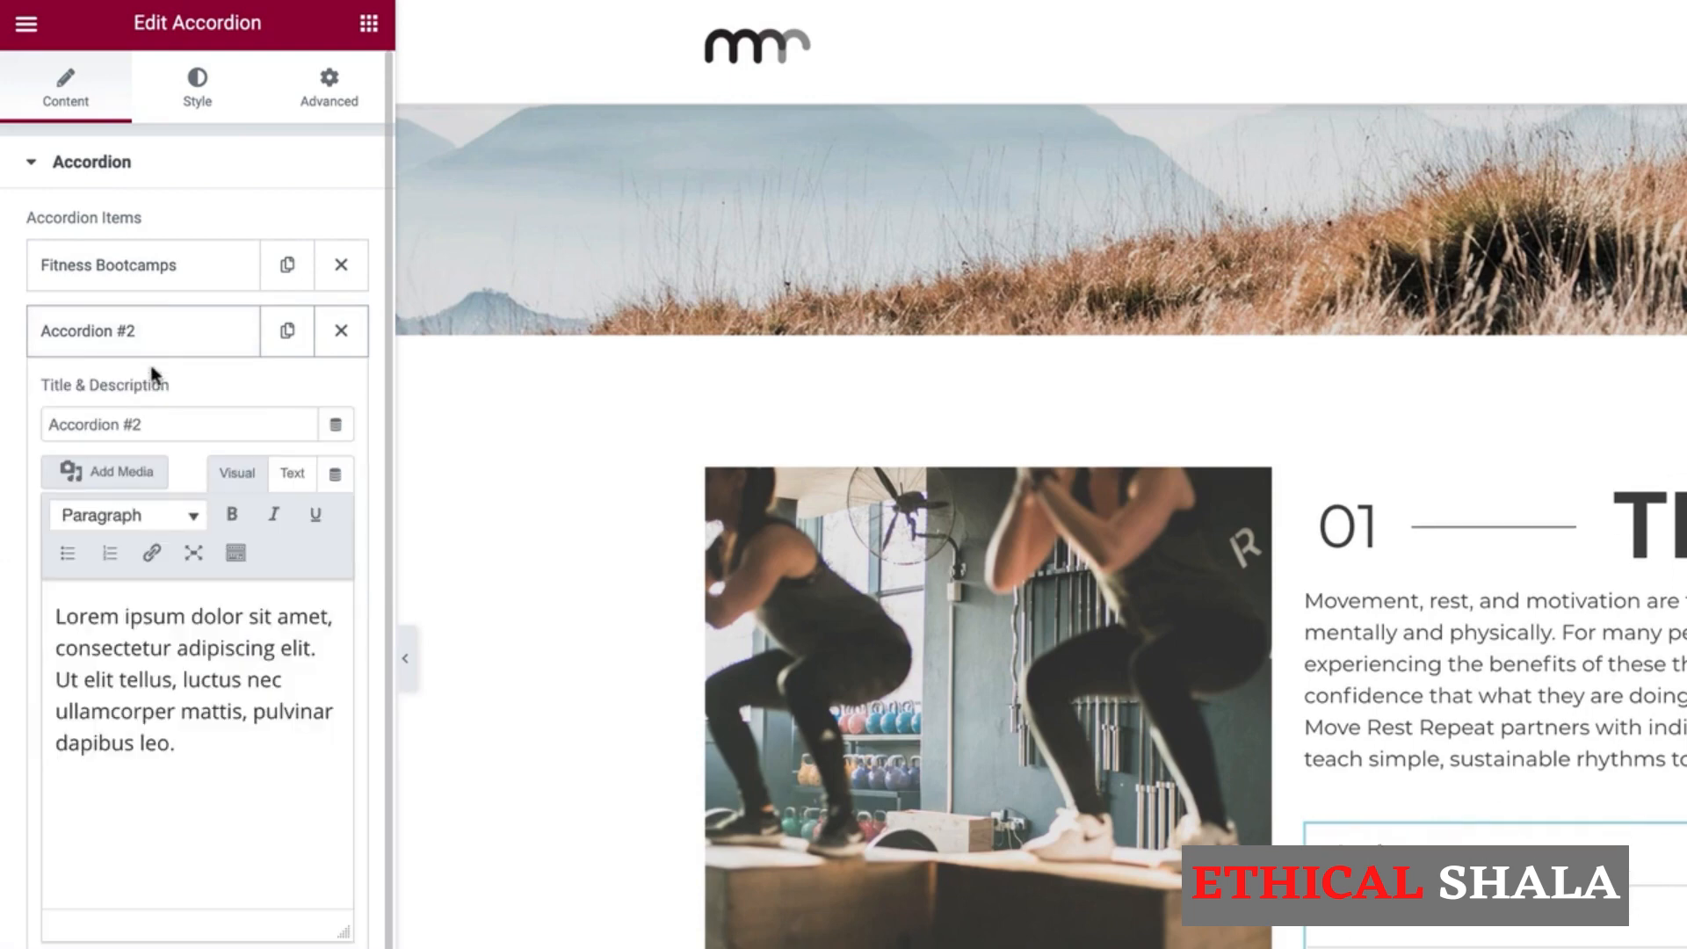
{"action": "left_click", "coordinate": [160, 425]}
{"action": "left_click_drag", "start_coordinate": [161, 425], "coordinate": [2, 429]}
{"action": "type", "text": "Healht"}
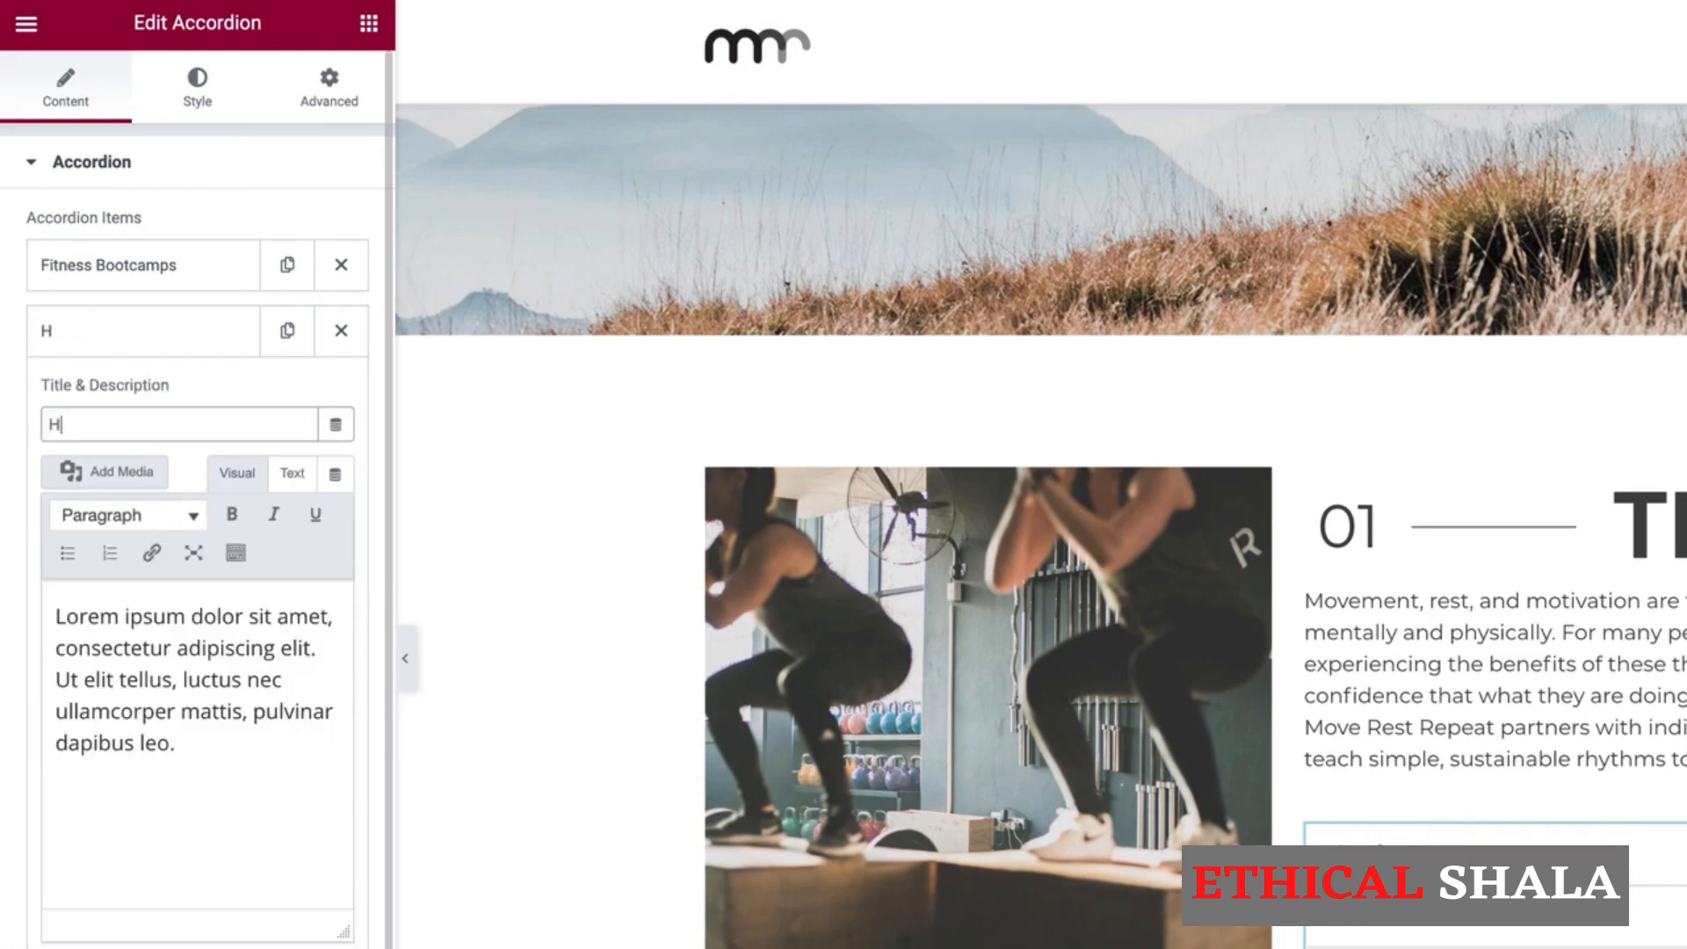
{"action": "key", "text": "BackSpace"}
{"action": "key", "text": "BackSpace"}
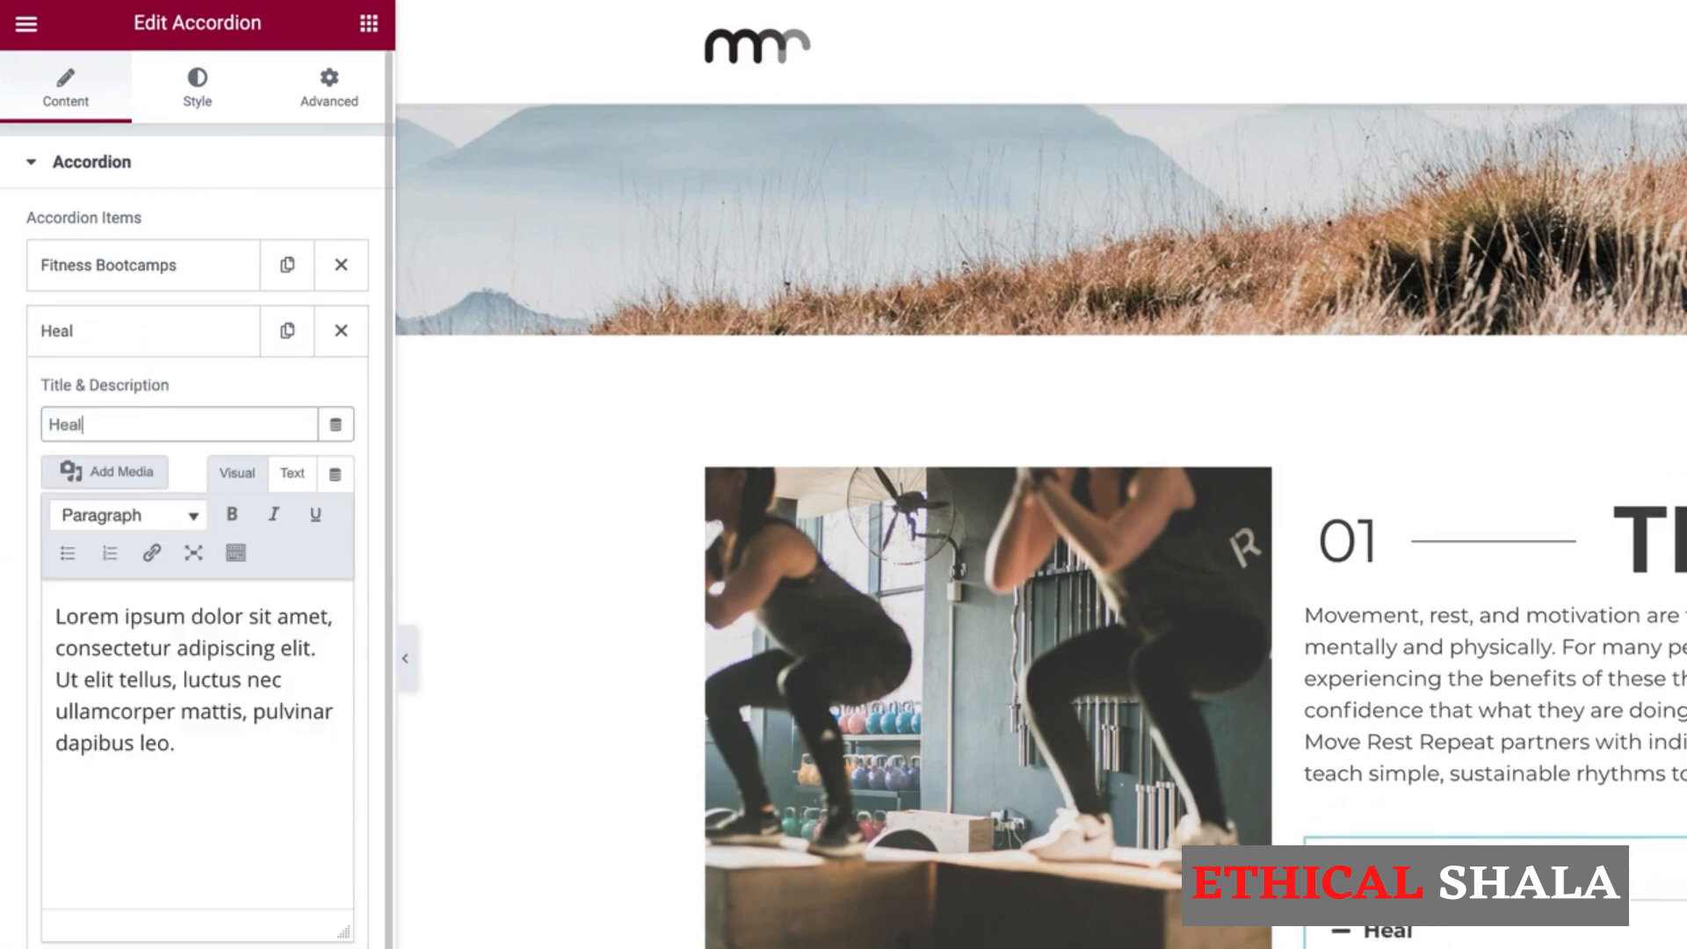
{"action": "type", "text": "thy Life Wordp"}
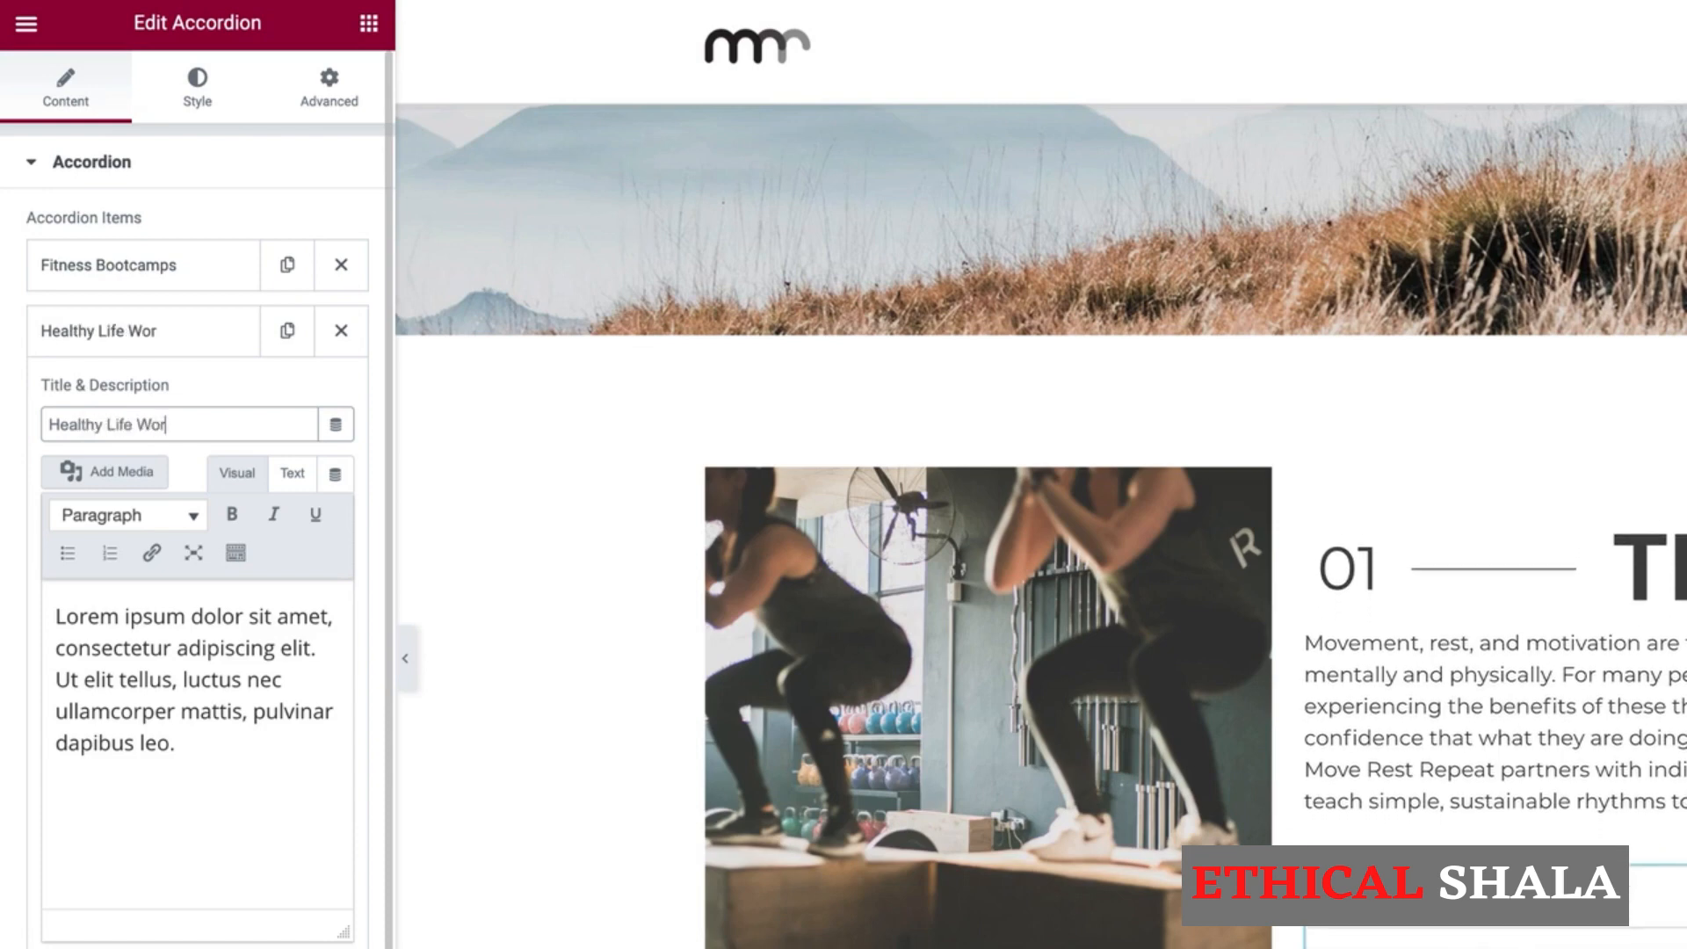
{"action": "key", "text": "BackSpace"}
{"action": "key", "text": "BackSpace"}
{"action": "type", "text": "kshop"}
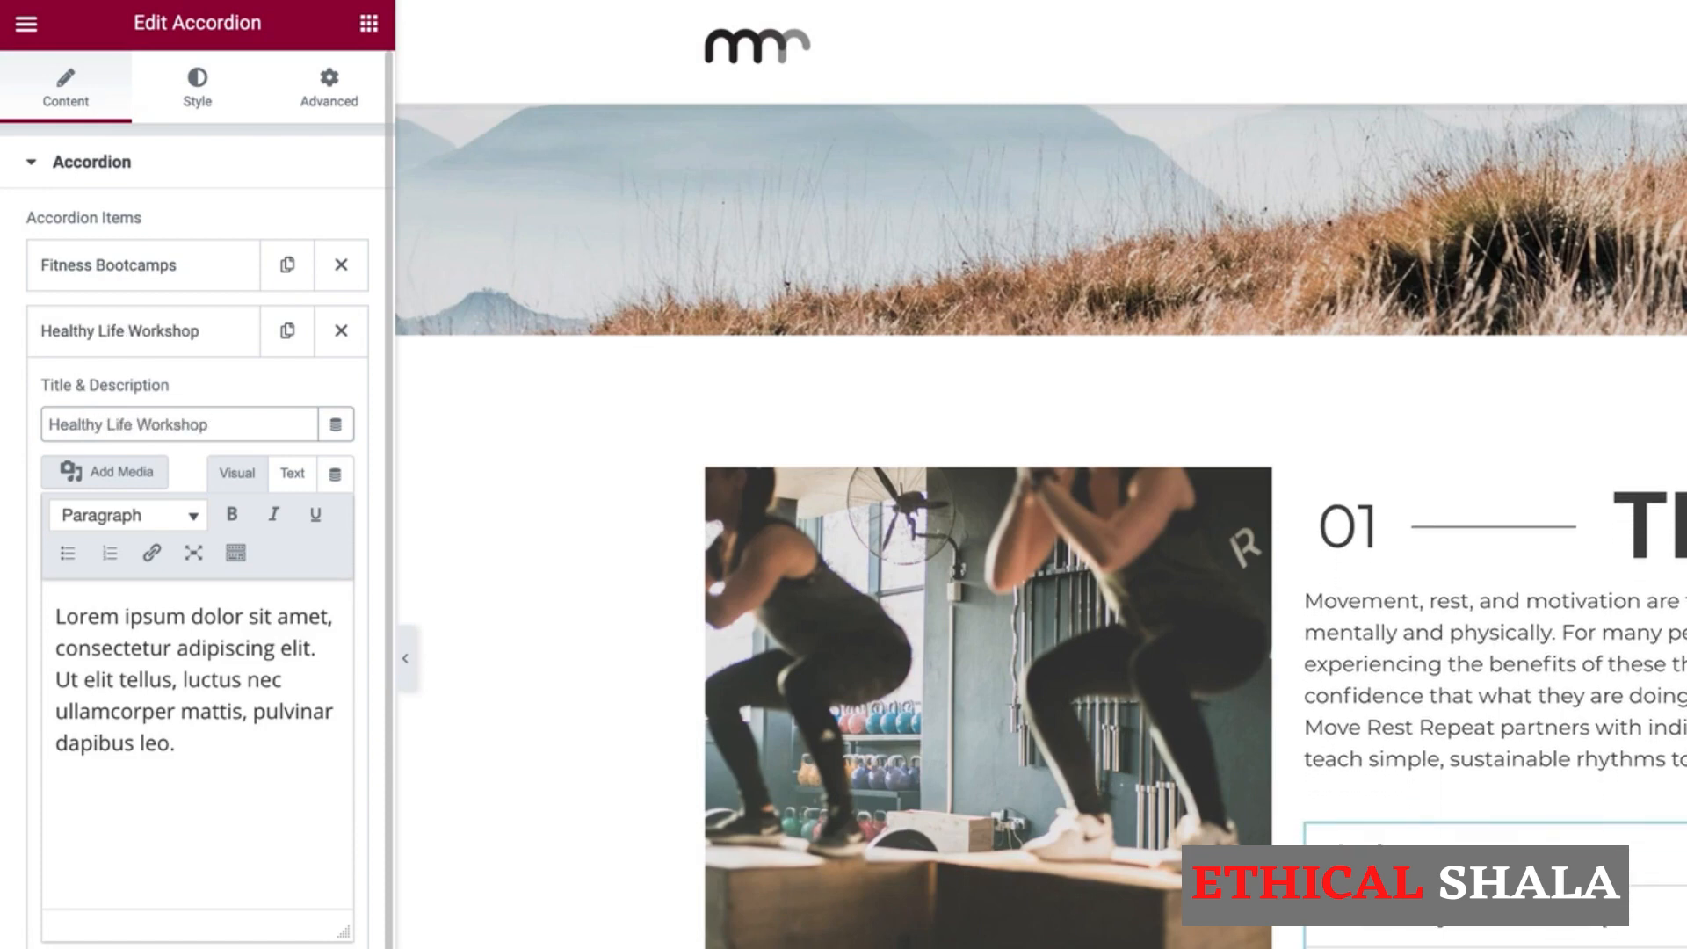
{"action": "type", "text": "s"}
{"action": "key", "text": "Tab"}
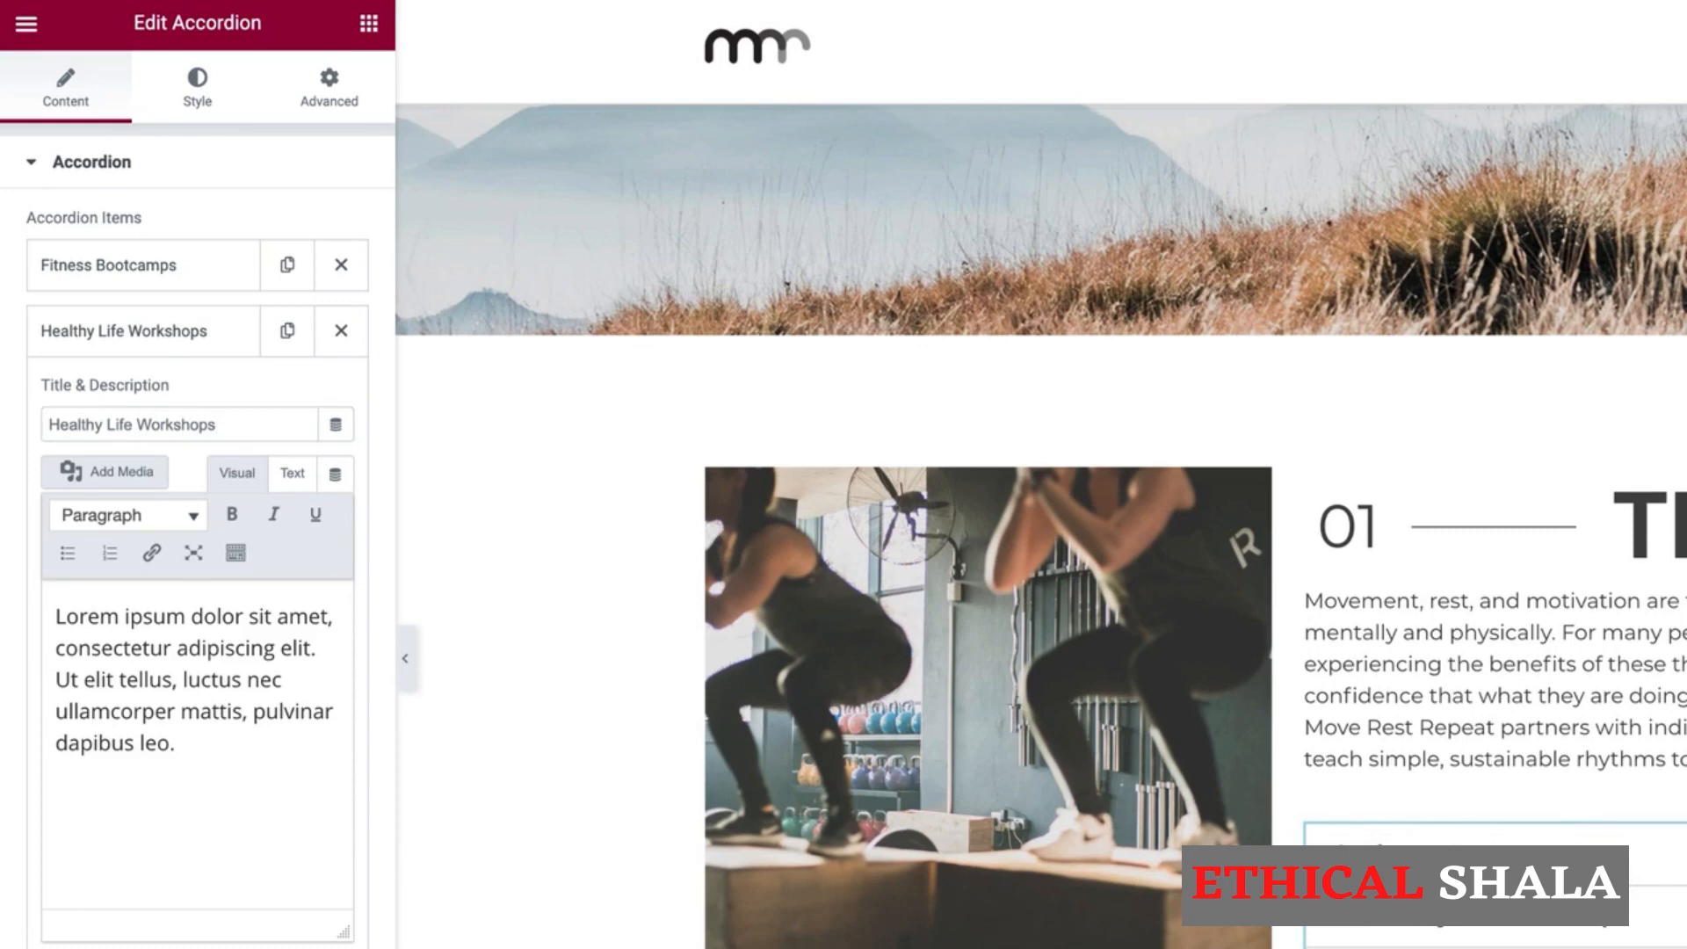
Step: Replace the "Healthy Life Workshops" item's placeholder description with its paragraph from the content PDF, and collapse the item
{"action": "left_click", "coordinate": [234, 756]}
{"action": "key", "text": "ctrl+a"}
{"action": "key", "text": "ctrl+v"}
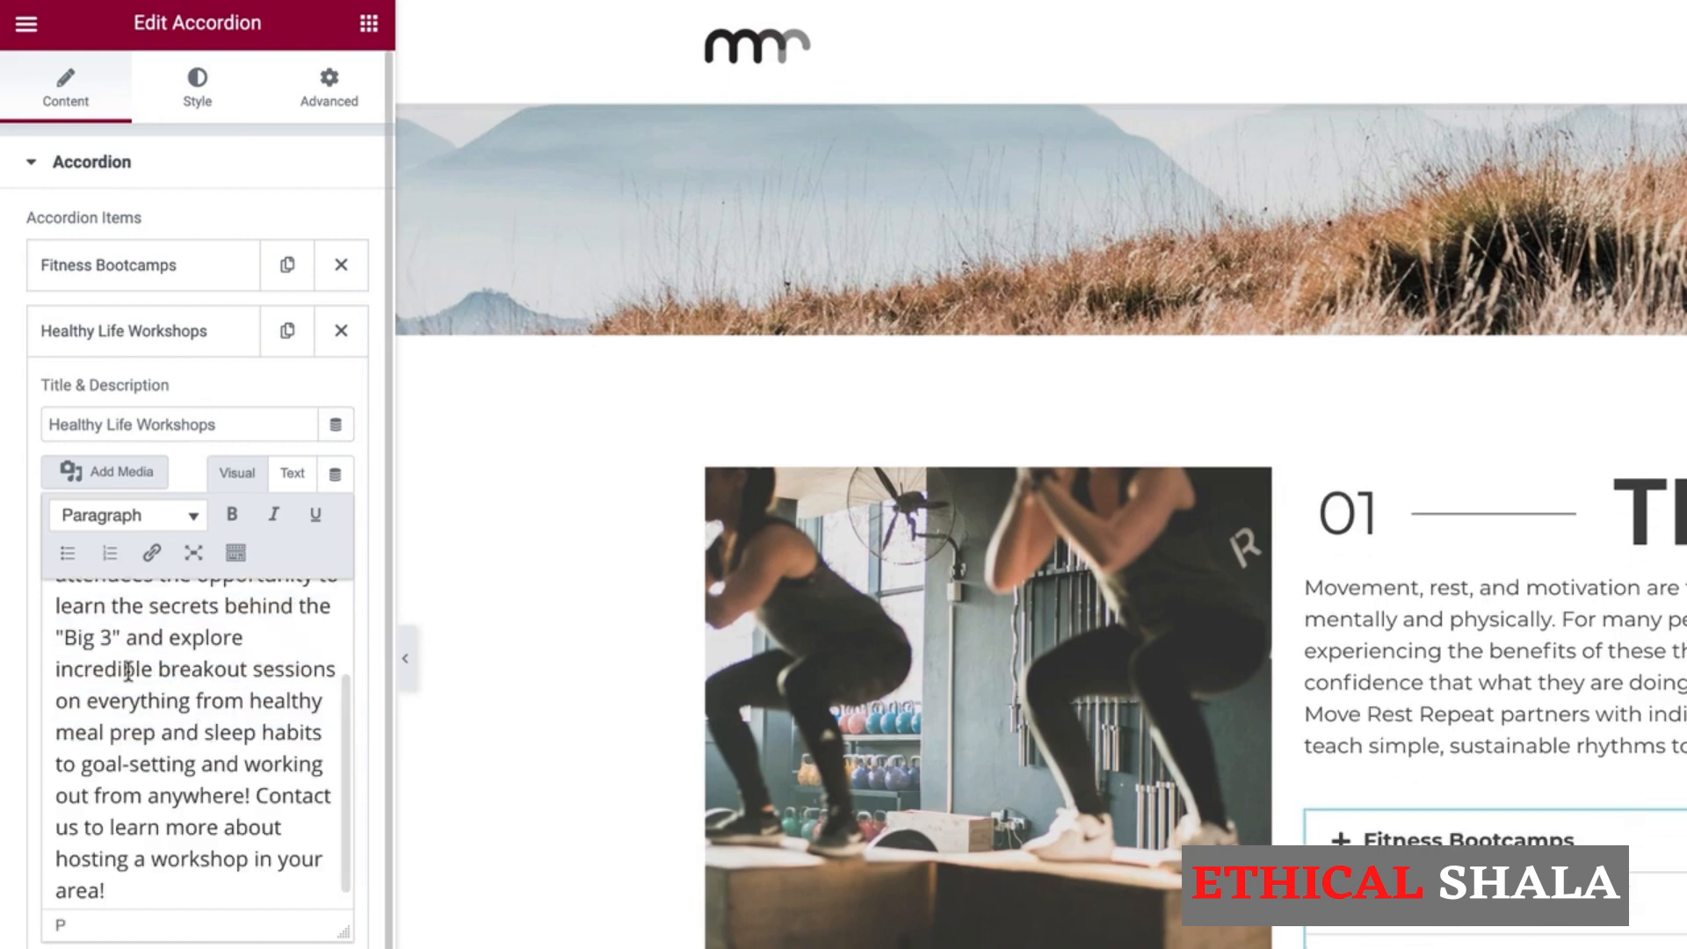
{"action": "left_click", "coordinate": [181, 339]}
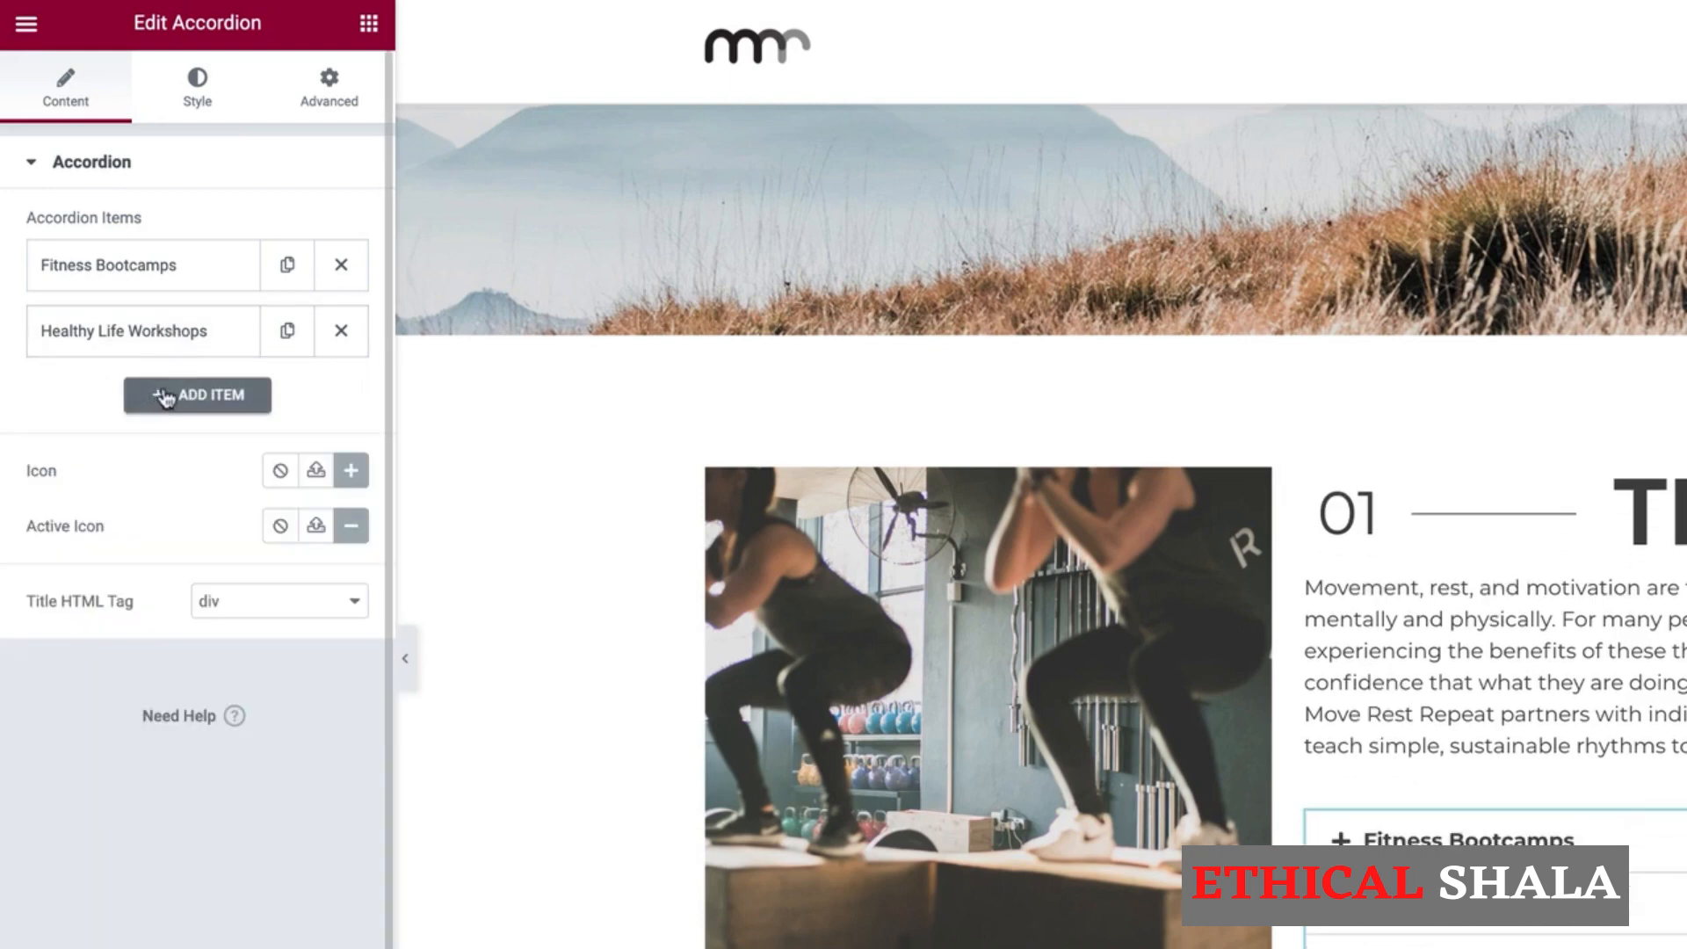
Step: Duplicate the "Healthy Life Workshops" accordion item and retitle the copy "Wellness Consulting"
{"action": "left_click", "coordinate": [288, 336]}
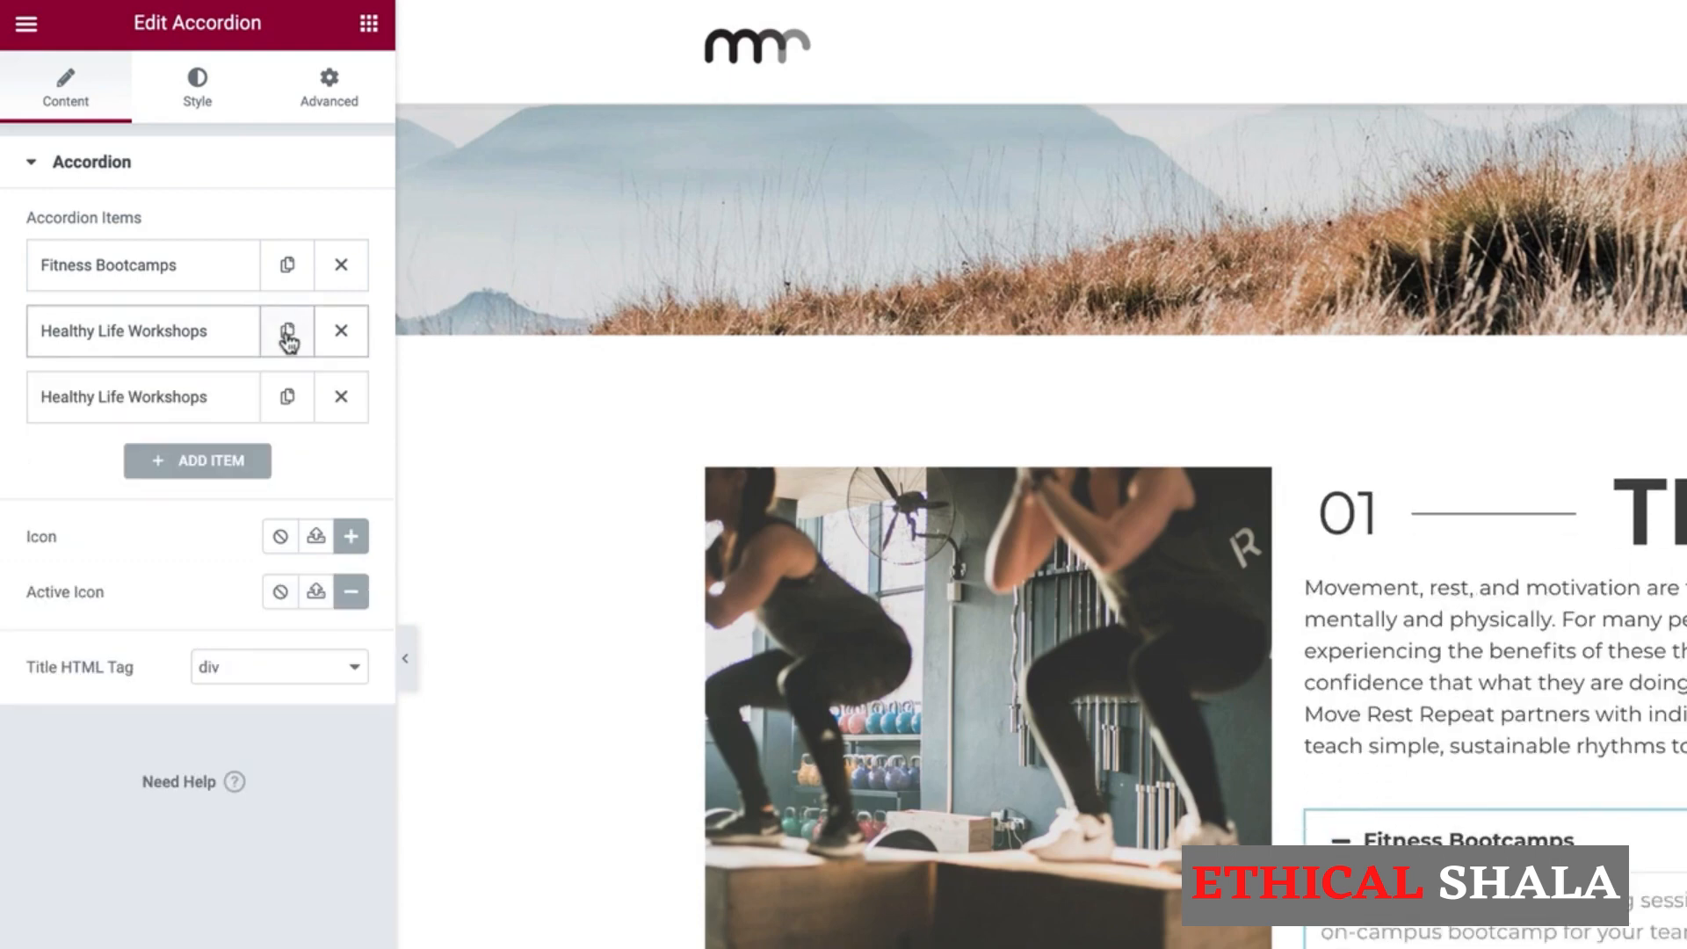
{"action": "left_click", "coordinate": [137, 409]}
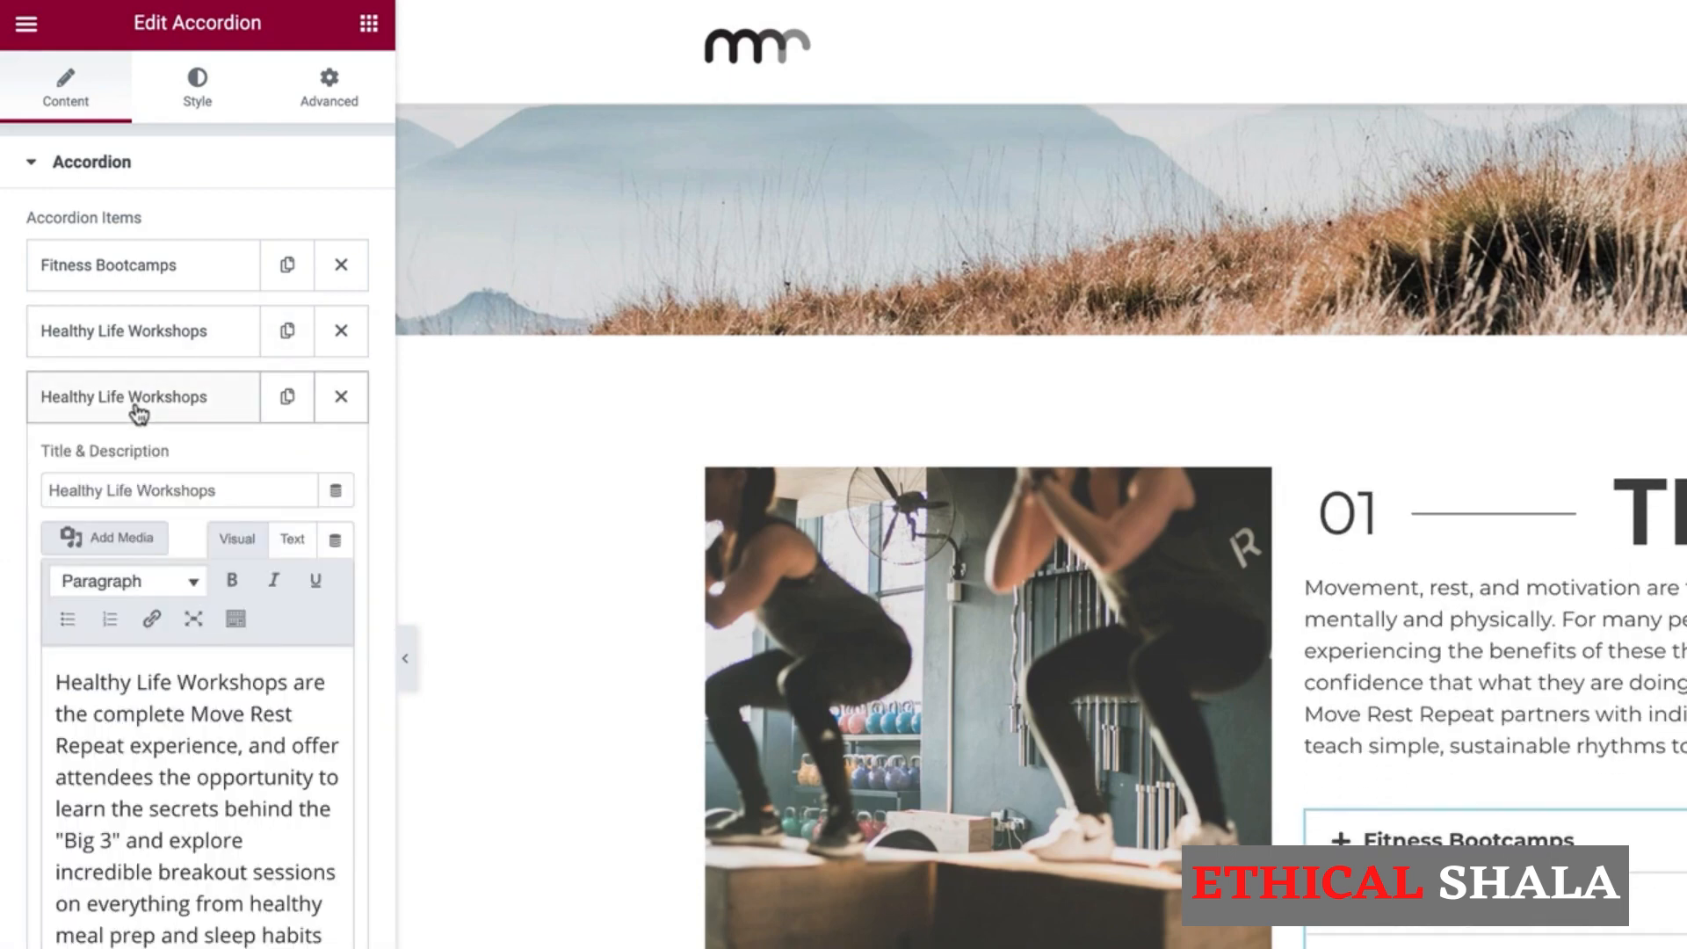
{"action": "left_click_drag", "start_coordinate": [222, 490], "coordinate": [35, 504]}
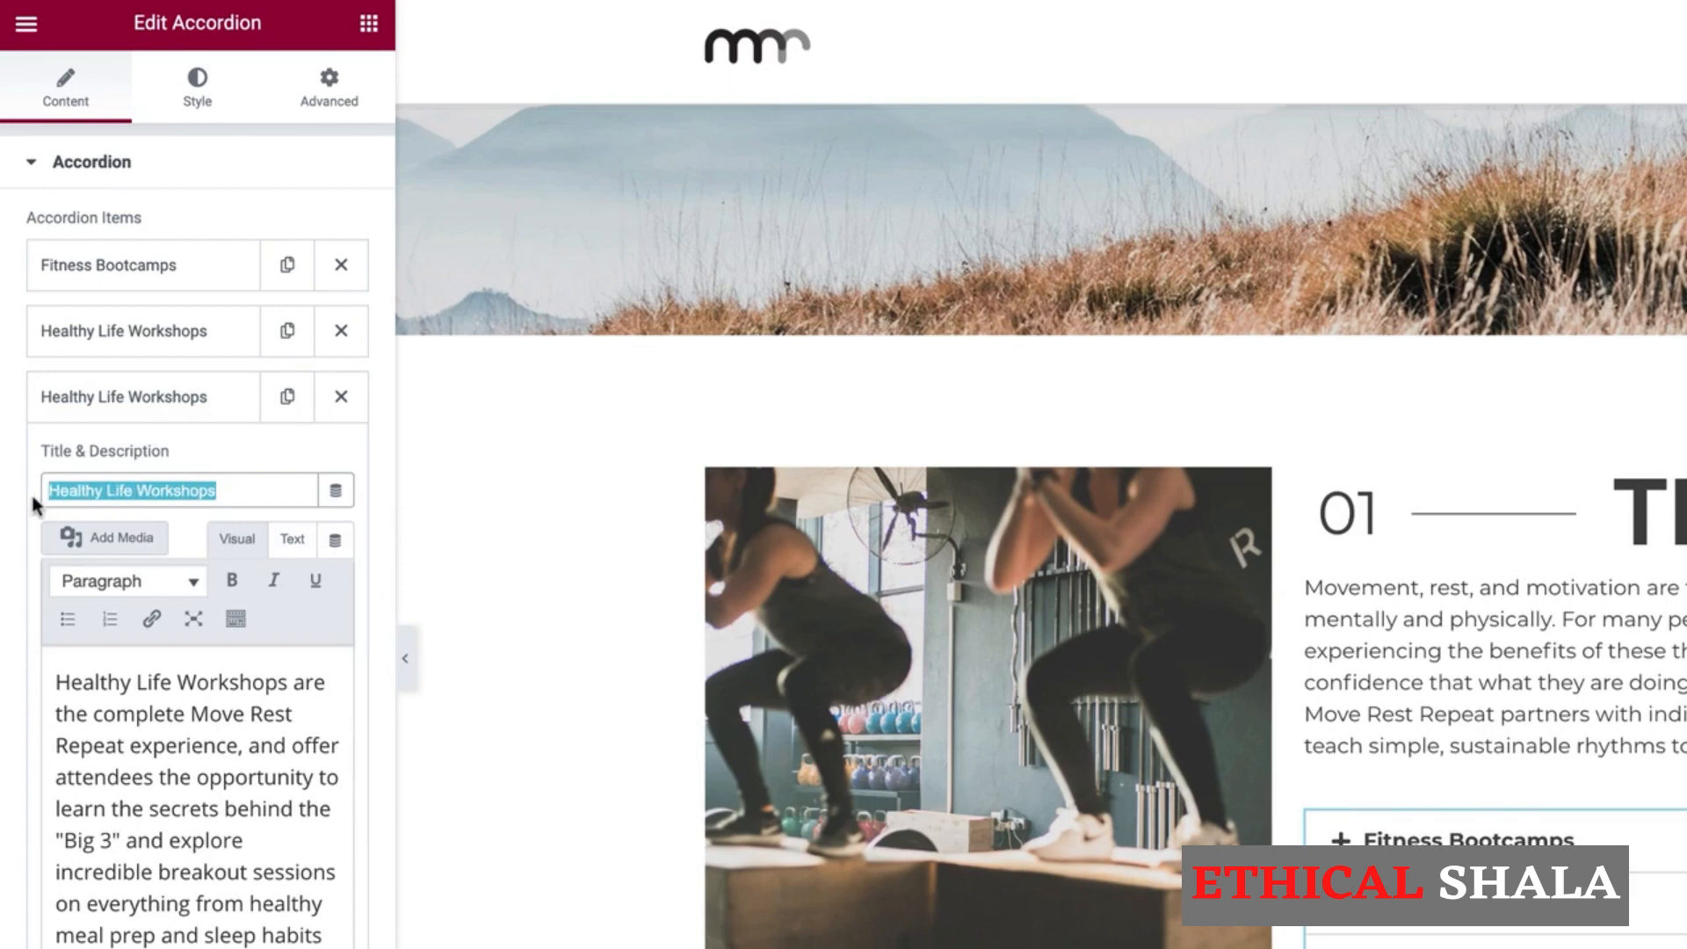
{"action": "type", "text": "Wellne"}
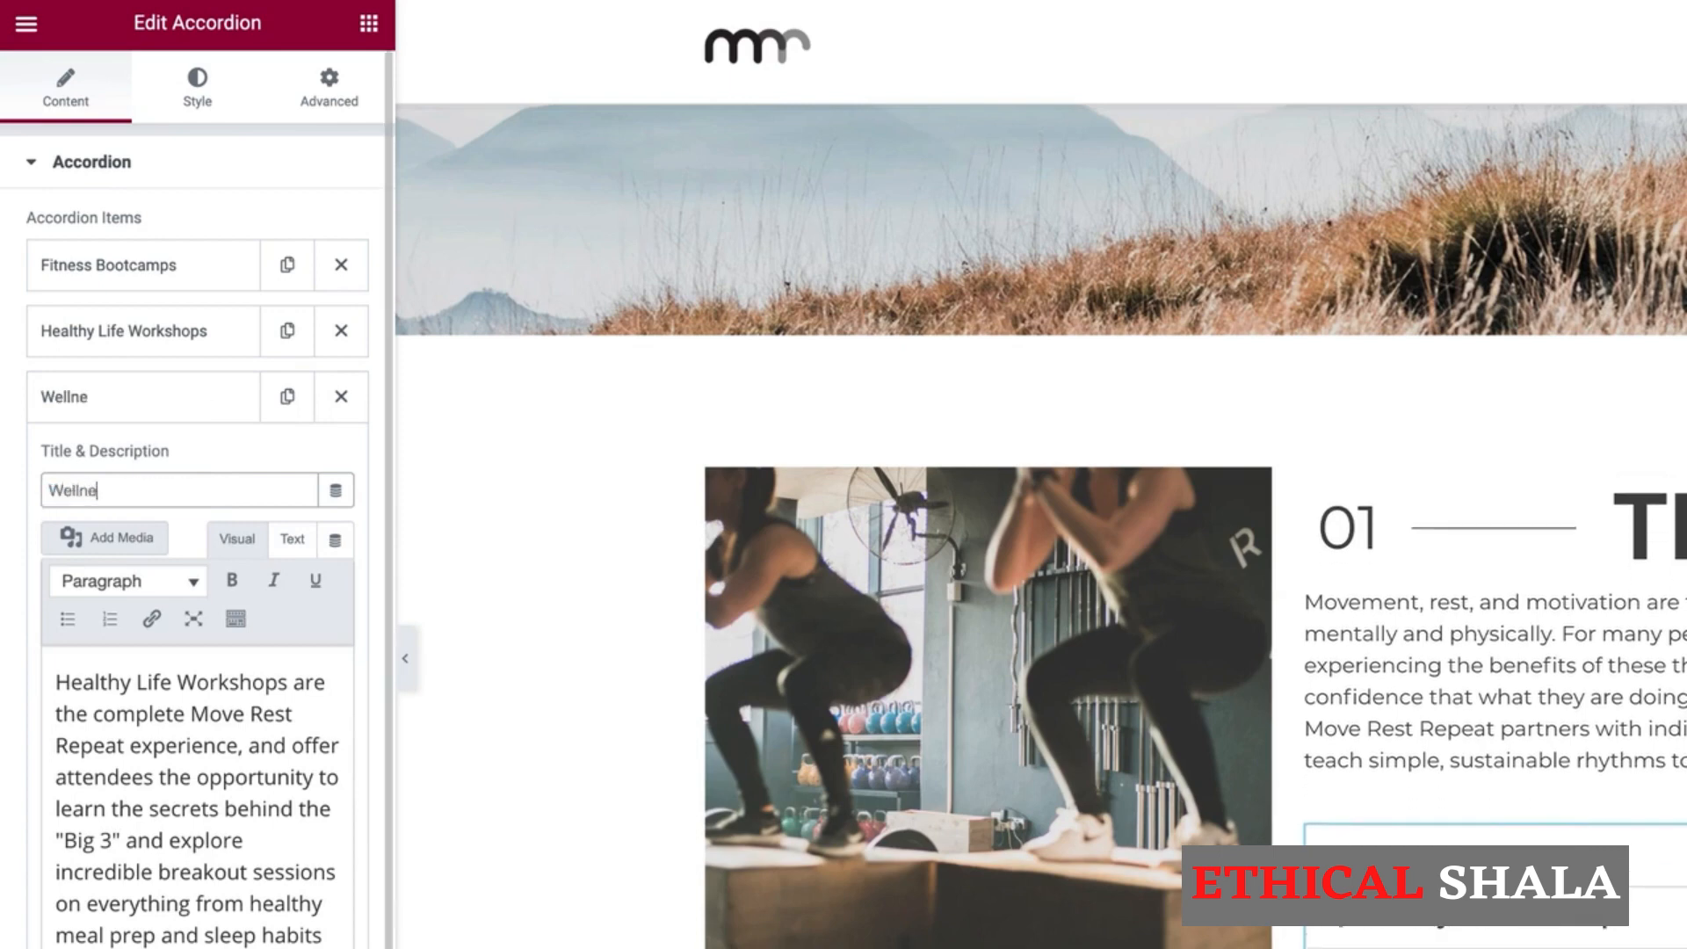
{"action": "type", "text": "ss Consulting"}
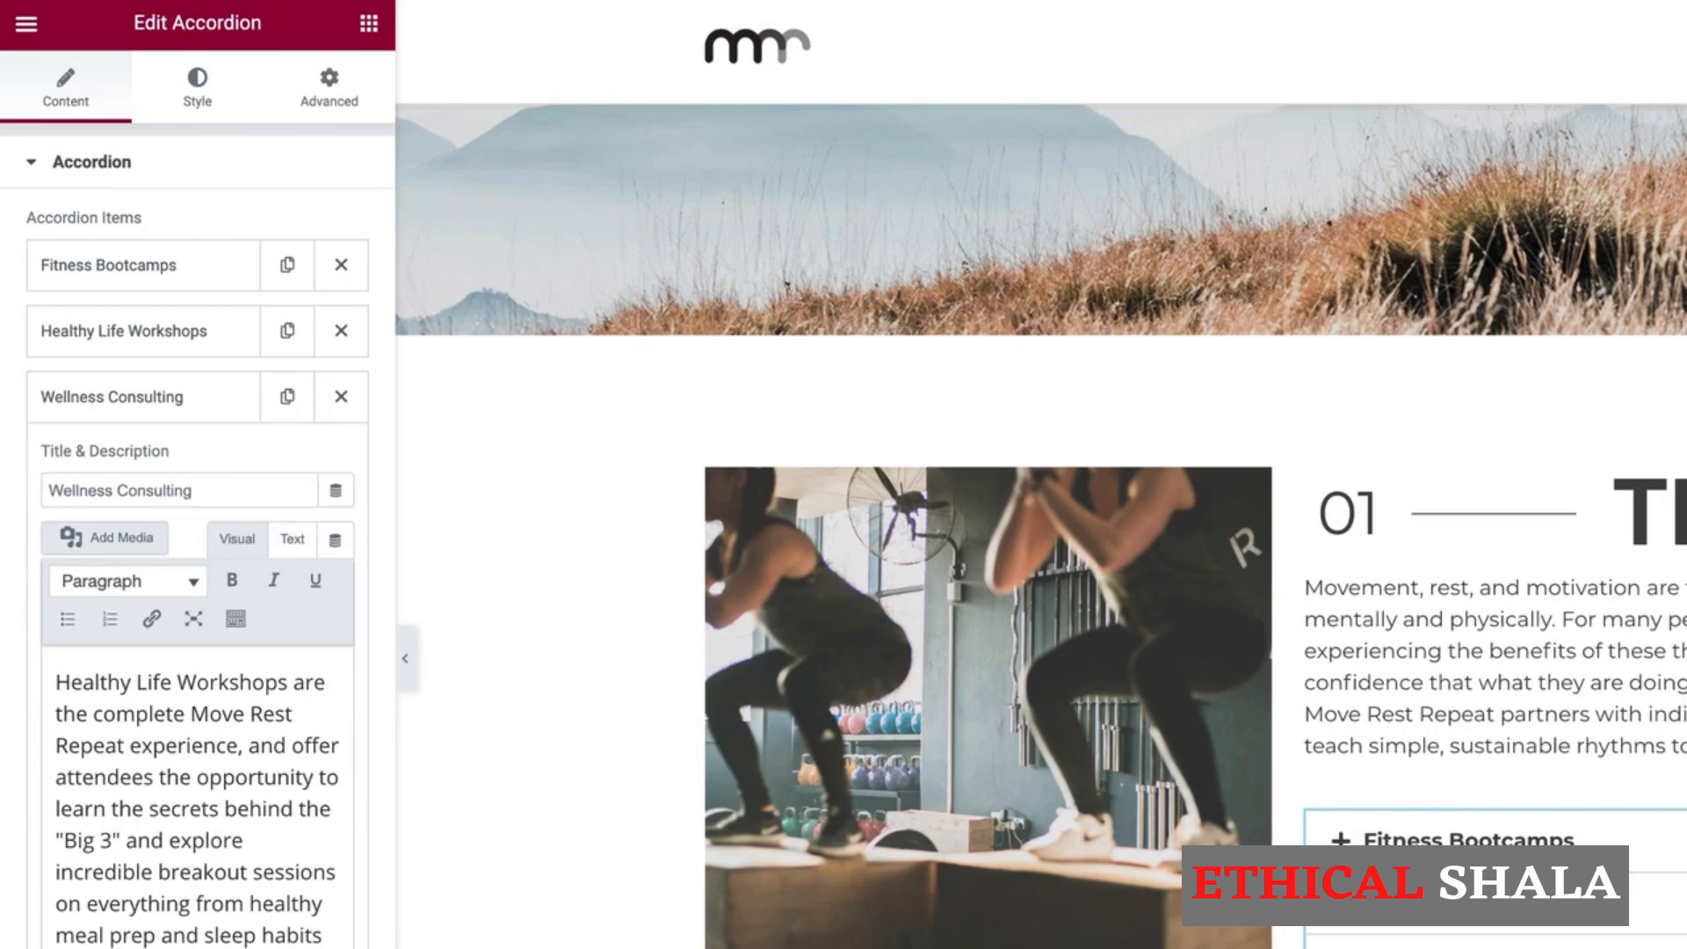
Step: Replace the "Wellness Consulting" item's description with the PDF paragraph starting "It's scientifically proven that healthier people work harder"
{"action": "left_click", "coordinate": [213, 817]}
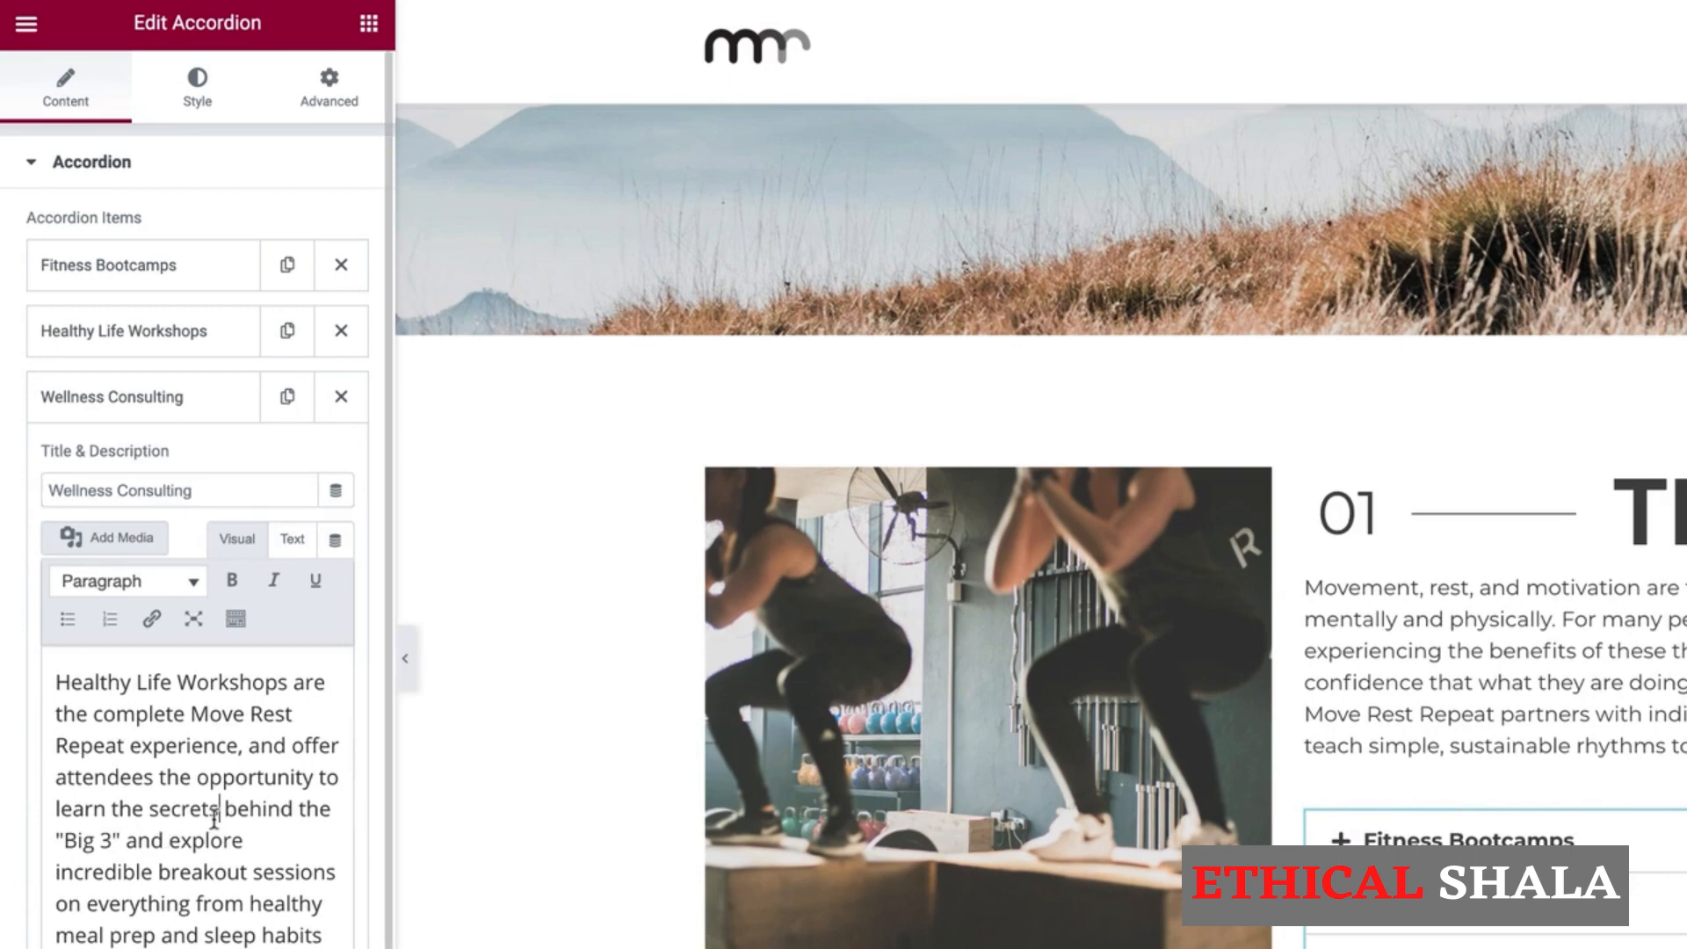
{"action": "key", "text": "ctrl+a"}
{"action": "type", "text": "It's scientifically proven that healthier people work harder, make their communities better, and enjoy life more. Our wellness consulting services are designed to help you and/or your team maximize every corner of your well-being so you can reach your full potential. To learn more about how we partner with individuals and businesses, reach out below."}
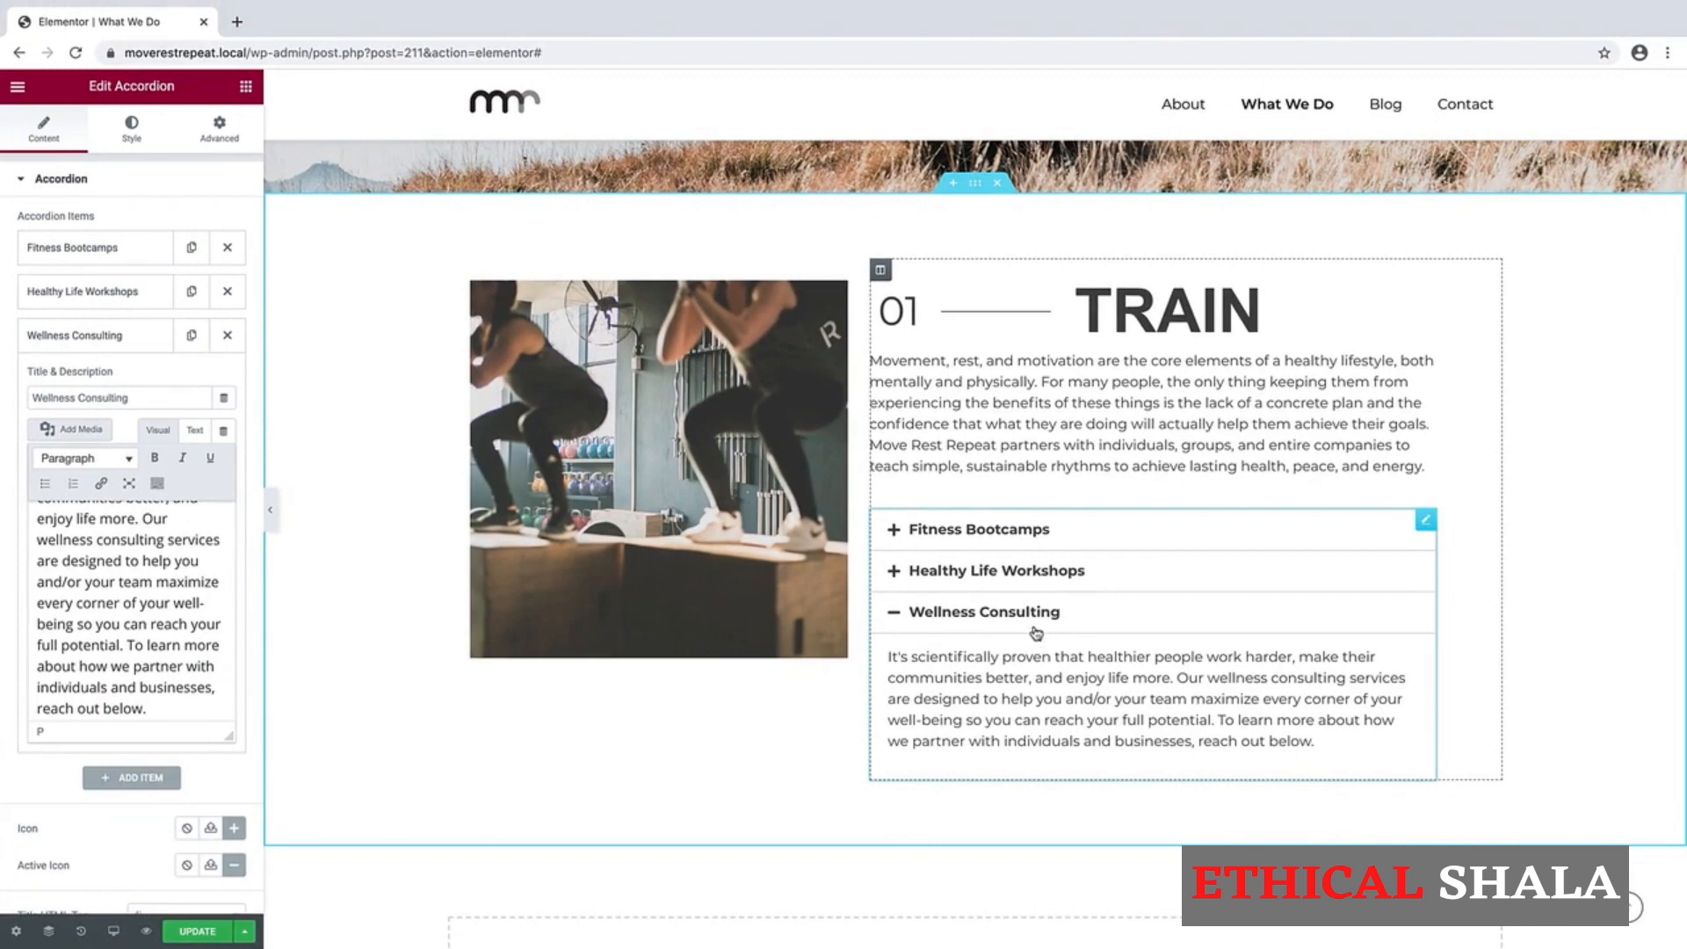
Step: Add a Button widget below the accordion and set its text to "Contact Us >"
{"action": "left_click", "coordinate": [246, 88]}
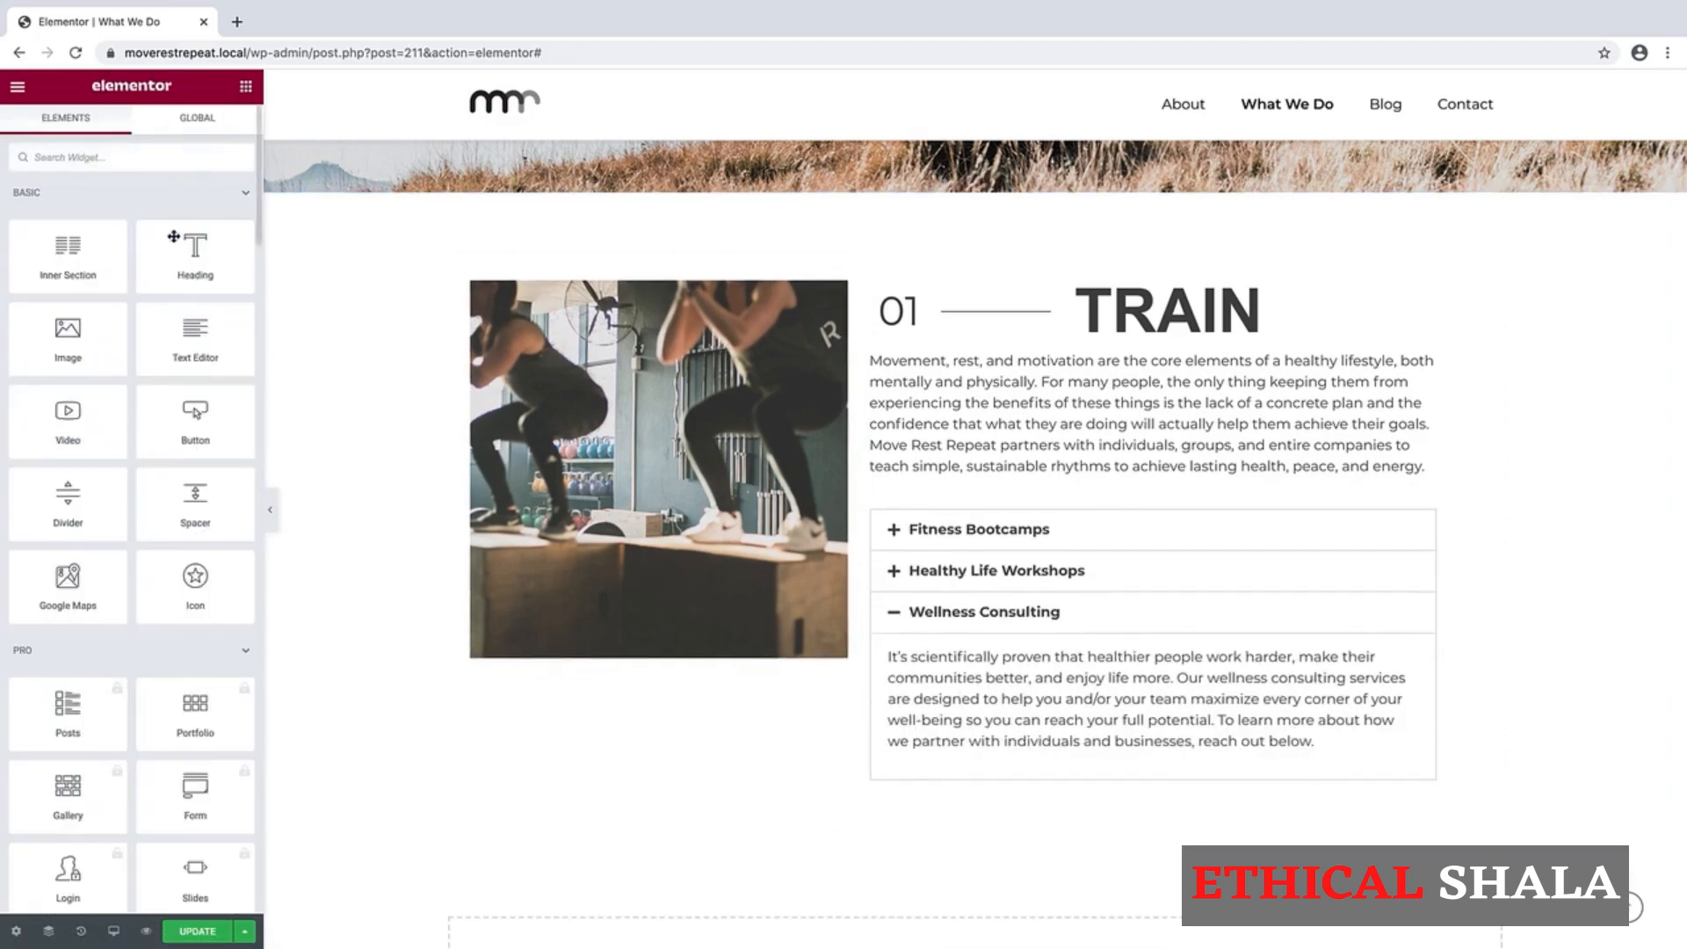
{"action": "left_click_drag", "start_coordinate": [185, 417], "coordinate": [1056, 797]}
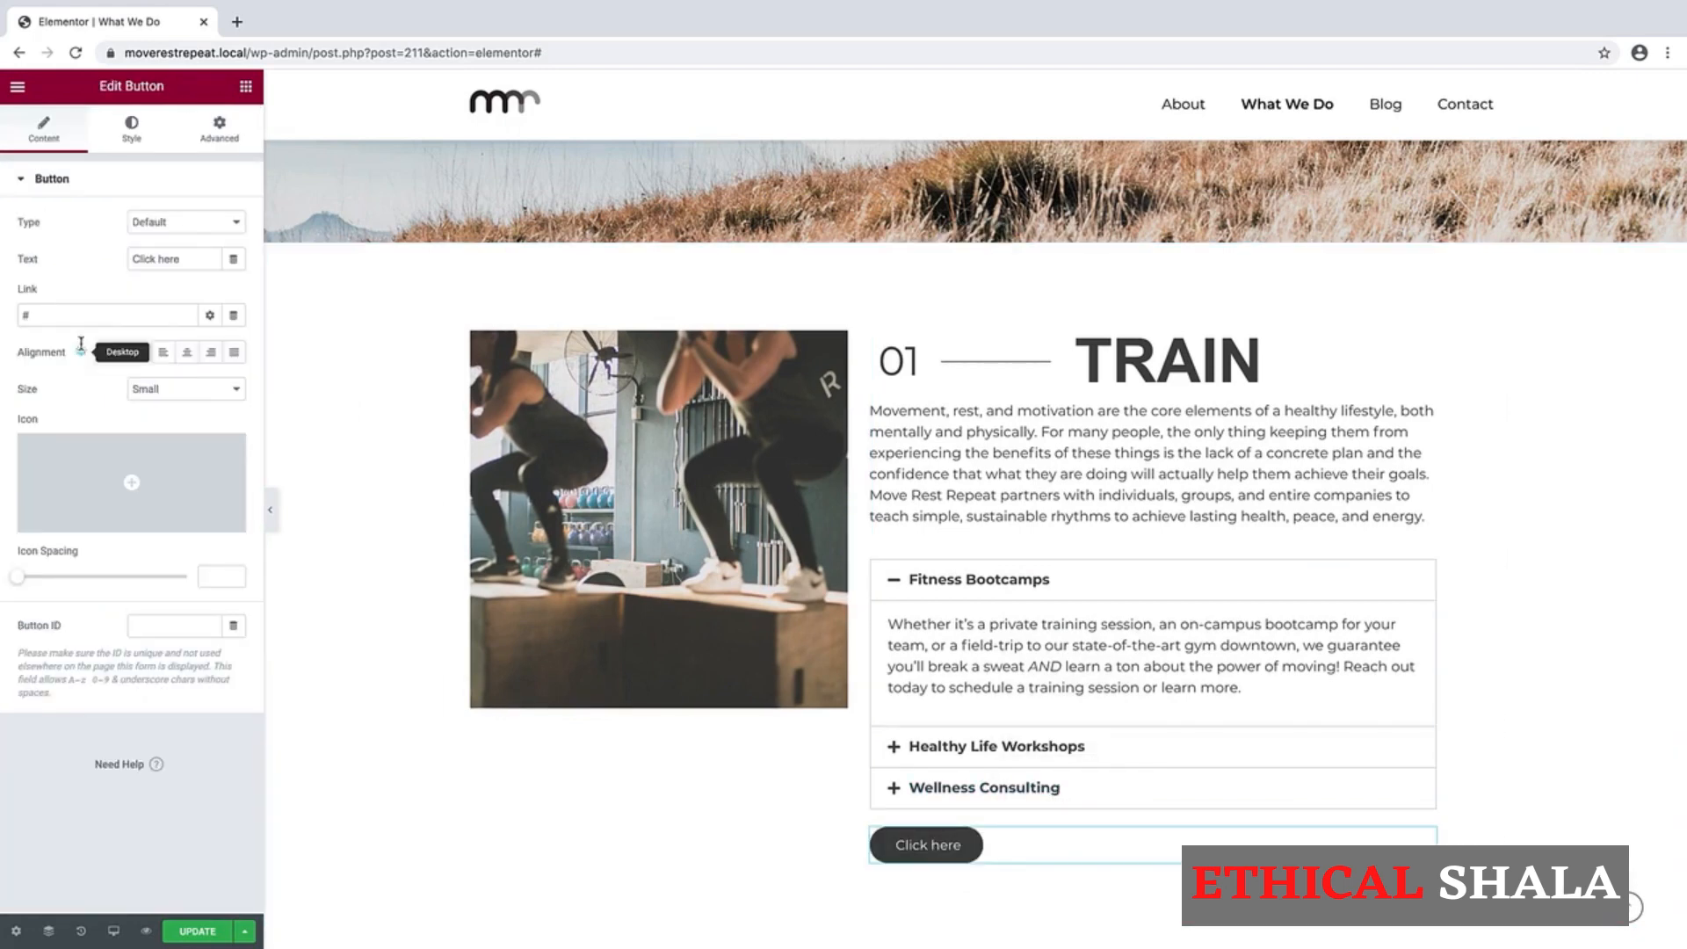
{"action": "triple_click", "coordinate": [189, 261]}
{"action": "type", "text": "Cont"}
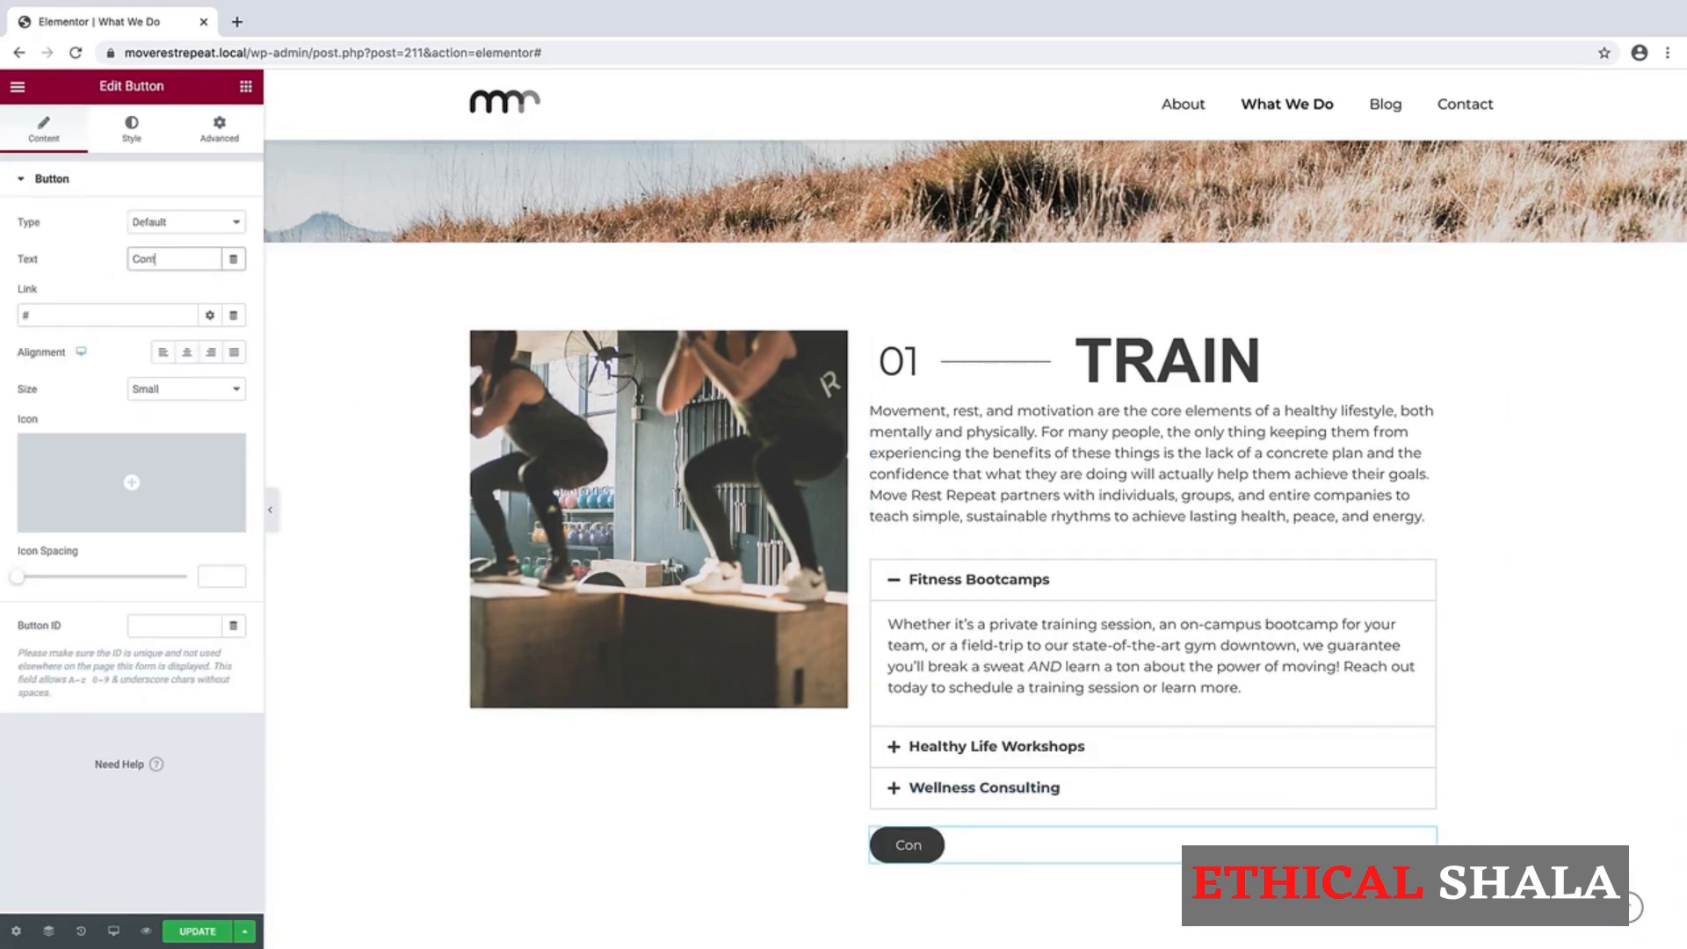
{"action": "type", "text": "act Us >"}
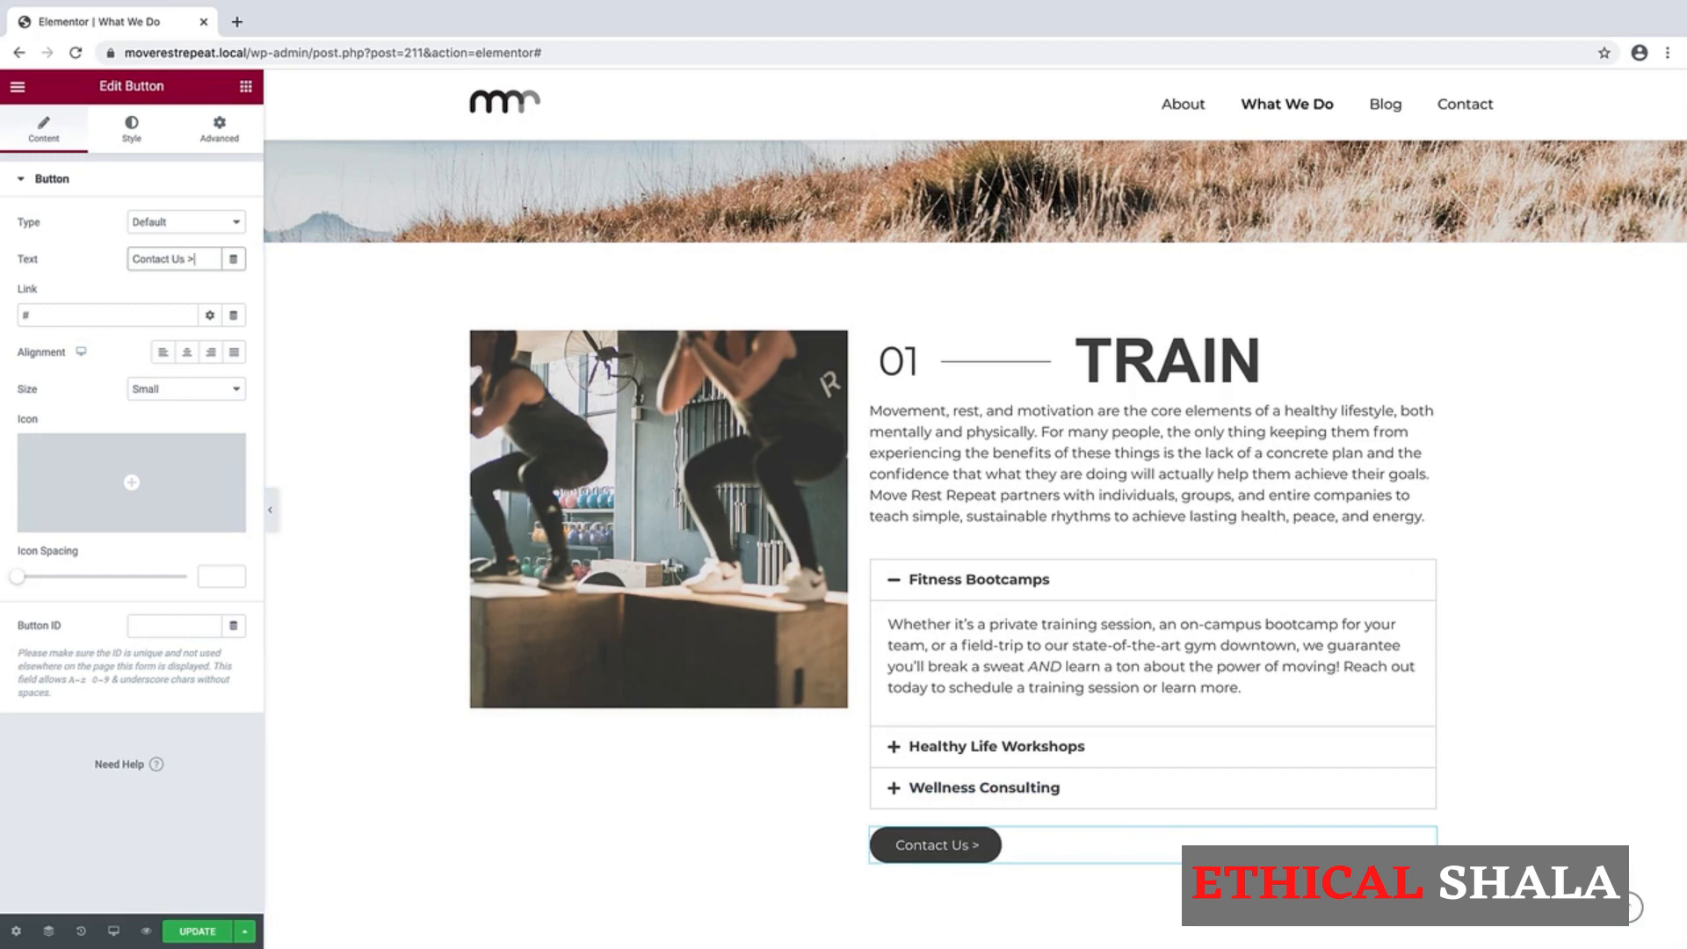
Step: Set the padding of the TRAIN section's text column to a linked 25 px on all four sides
{"action": "scroll", "coordinate": [1536, 472], "scroll_direction": "down", "scroll_amount": 1}
{"action": "scroll", "coordinate": [1536, 473], "scroll_direction": "up", "scroll_amount": 1}
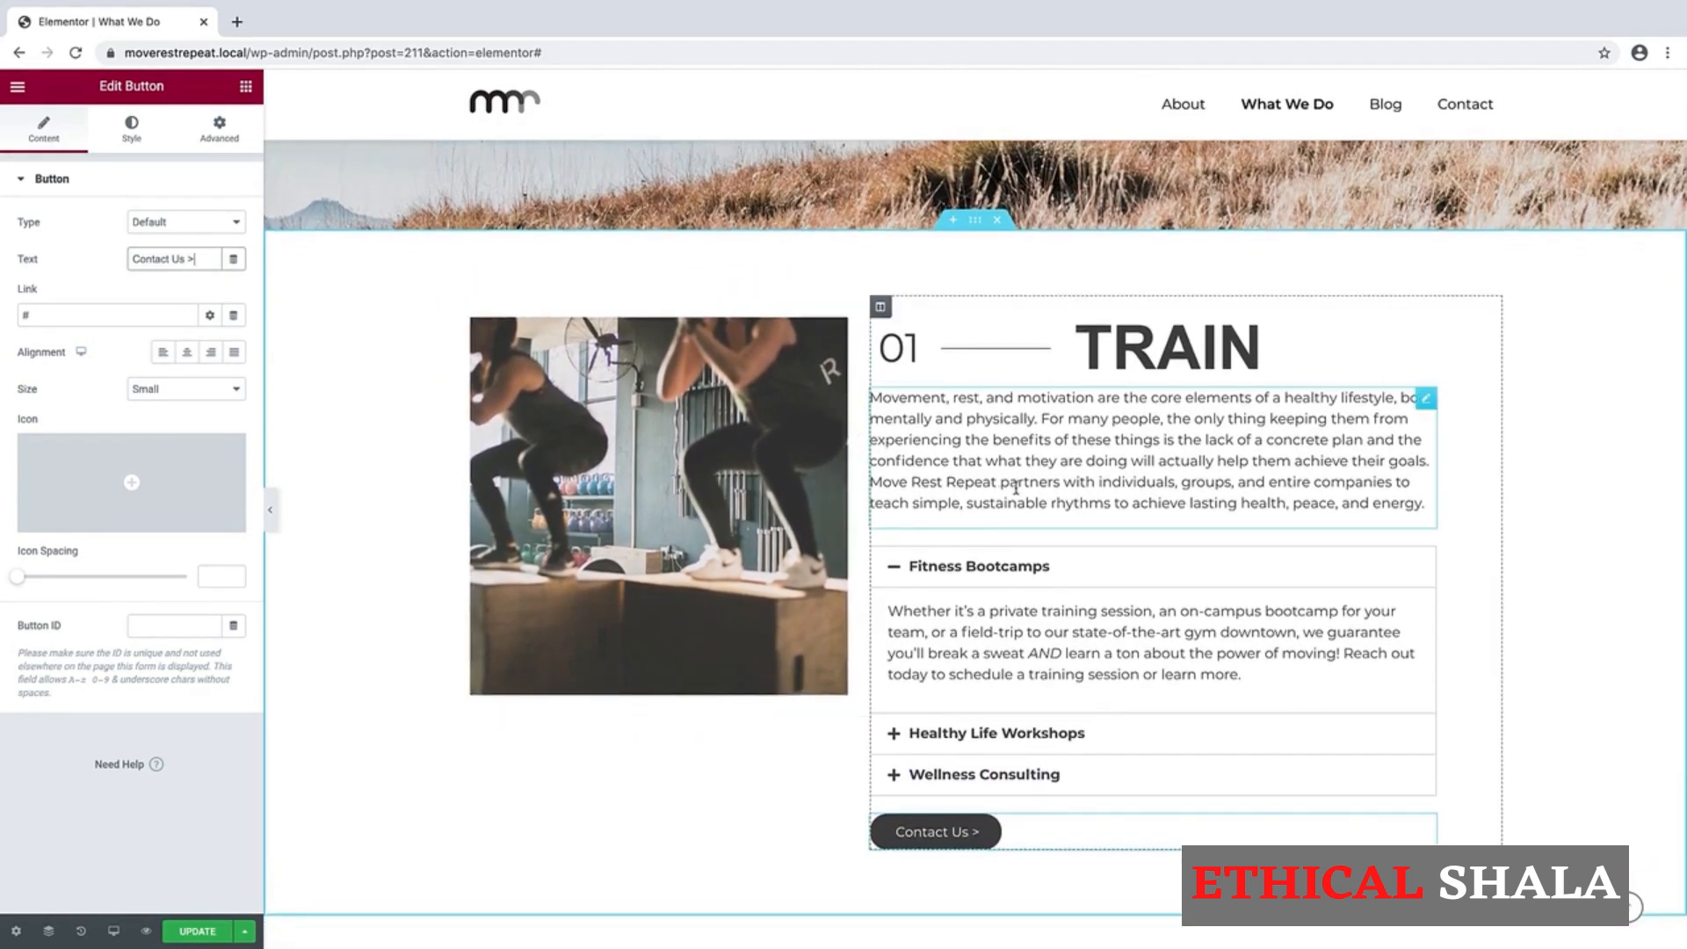
{"action": "left_click", "coordinate": [881, 308]}
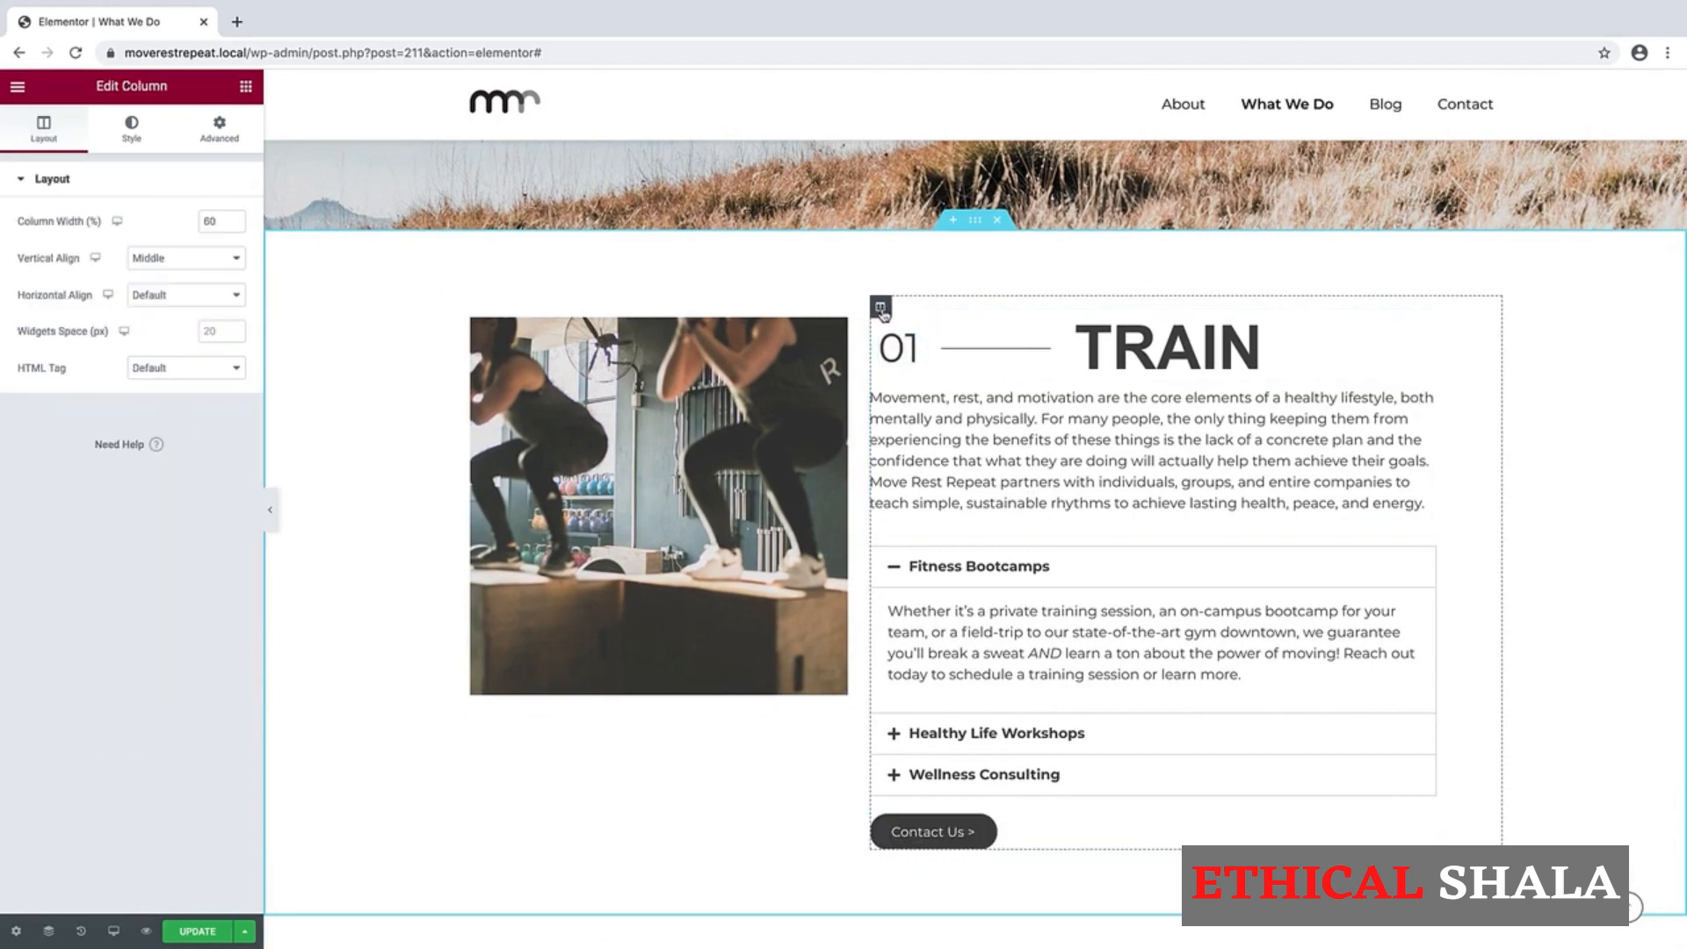
{"action": "left_click", "coordinate": [229, 137]}
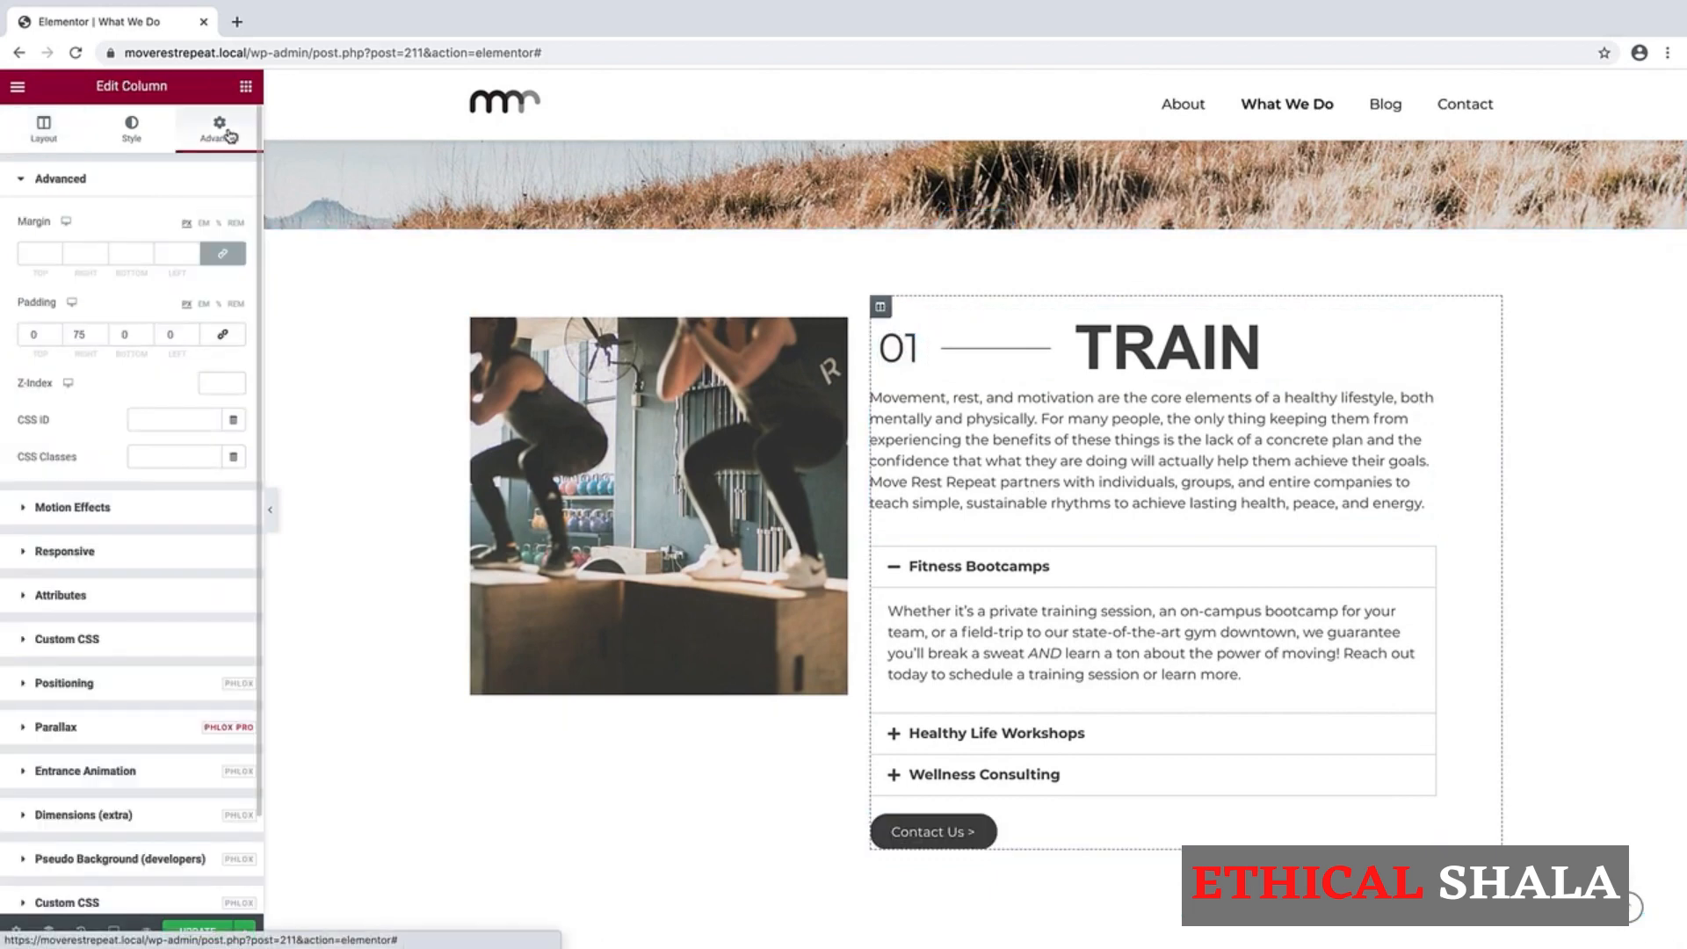
{"action": "double_click", "coordinate": [79, 335]}
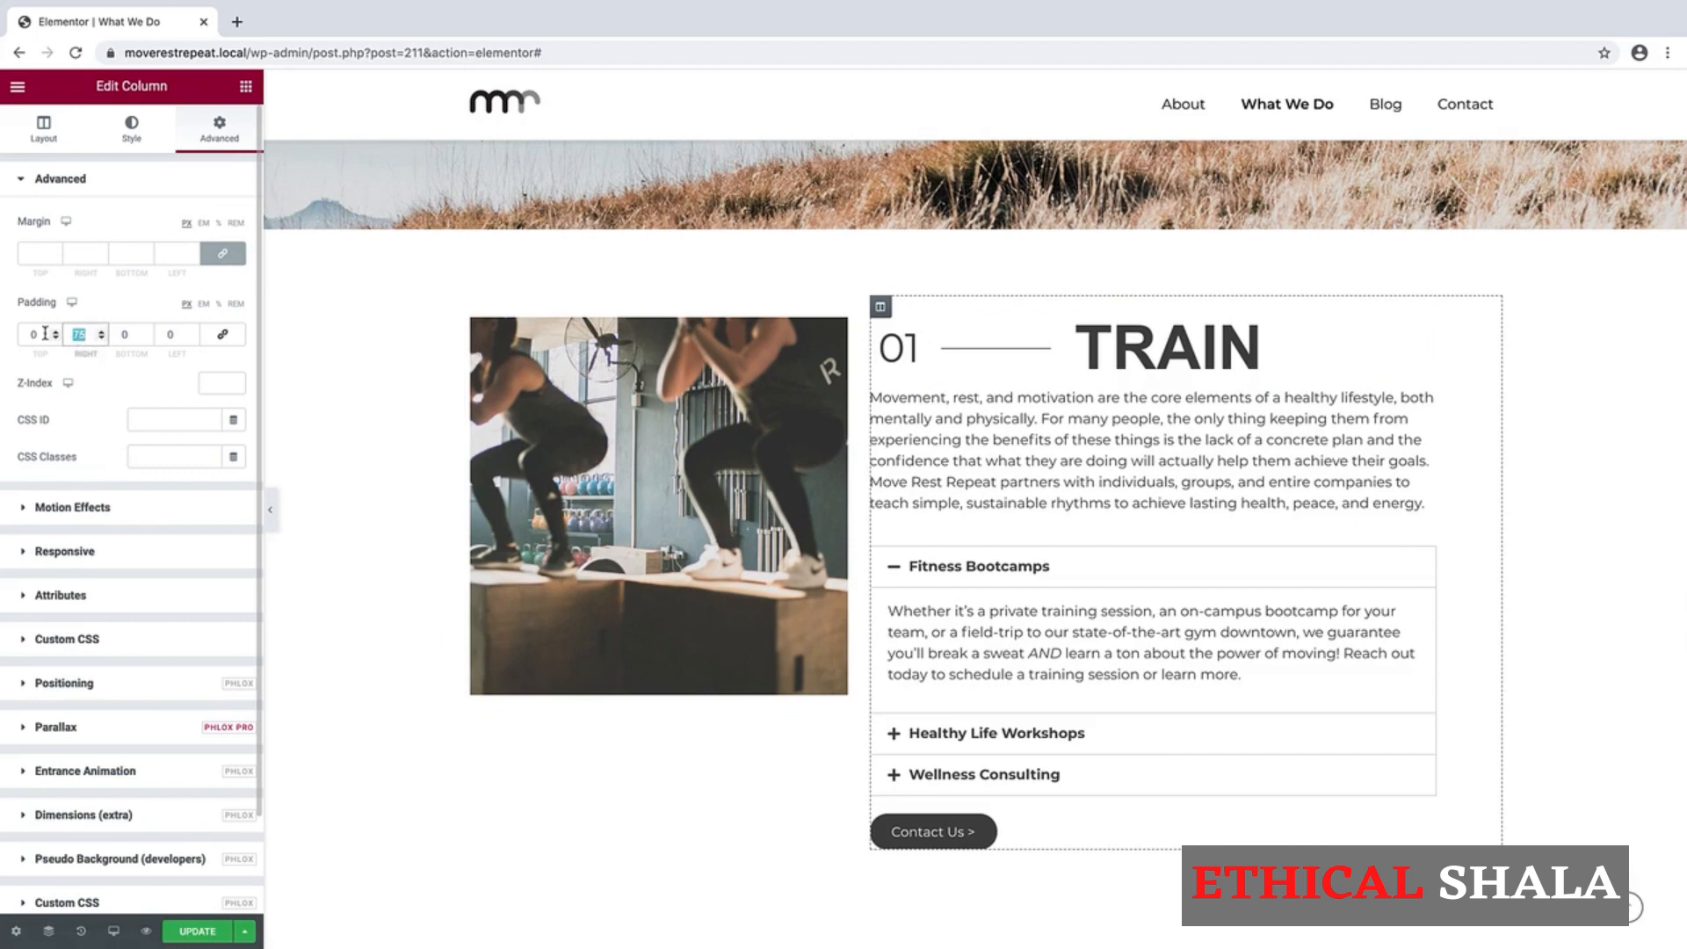
{"action": "type", "text": "0"}
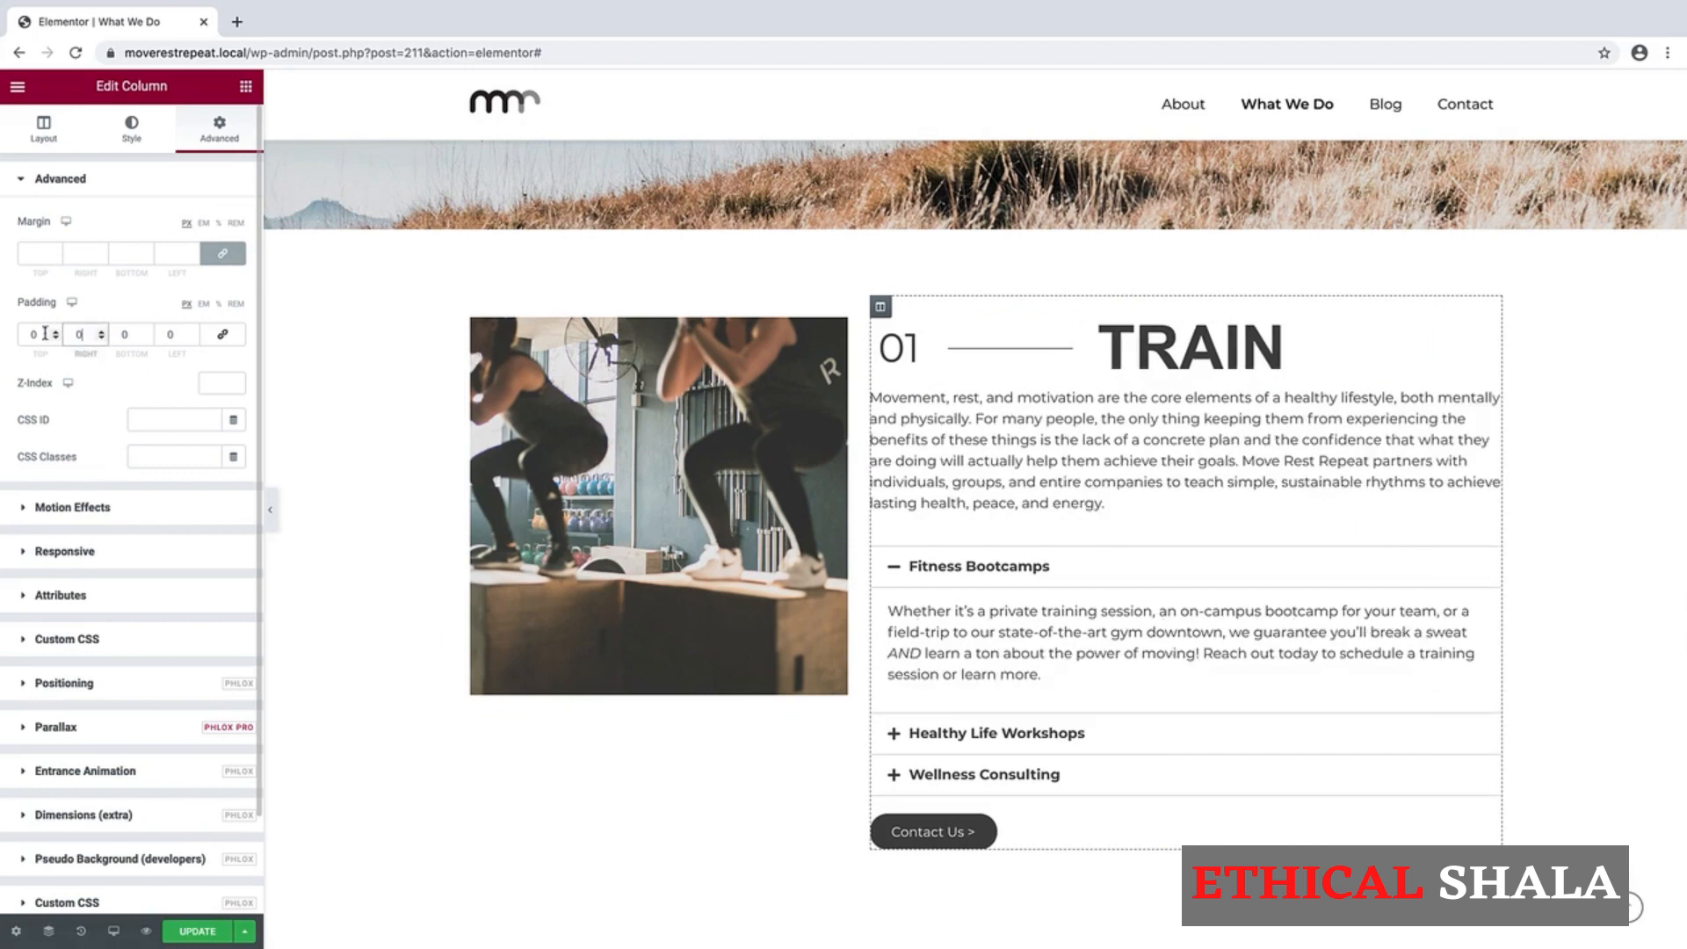
{"action": "left_click", "coordinate": [226, 342]}
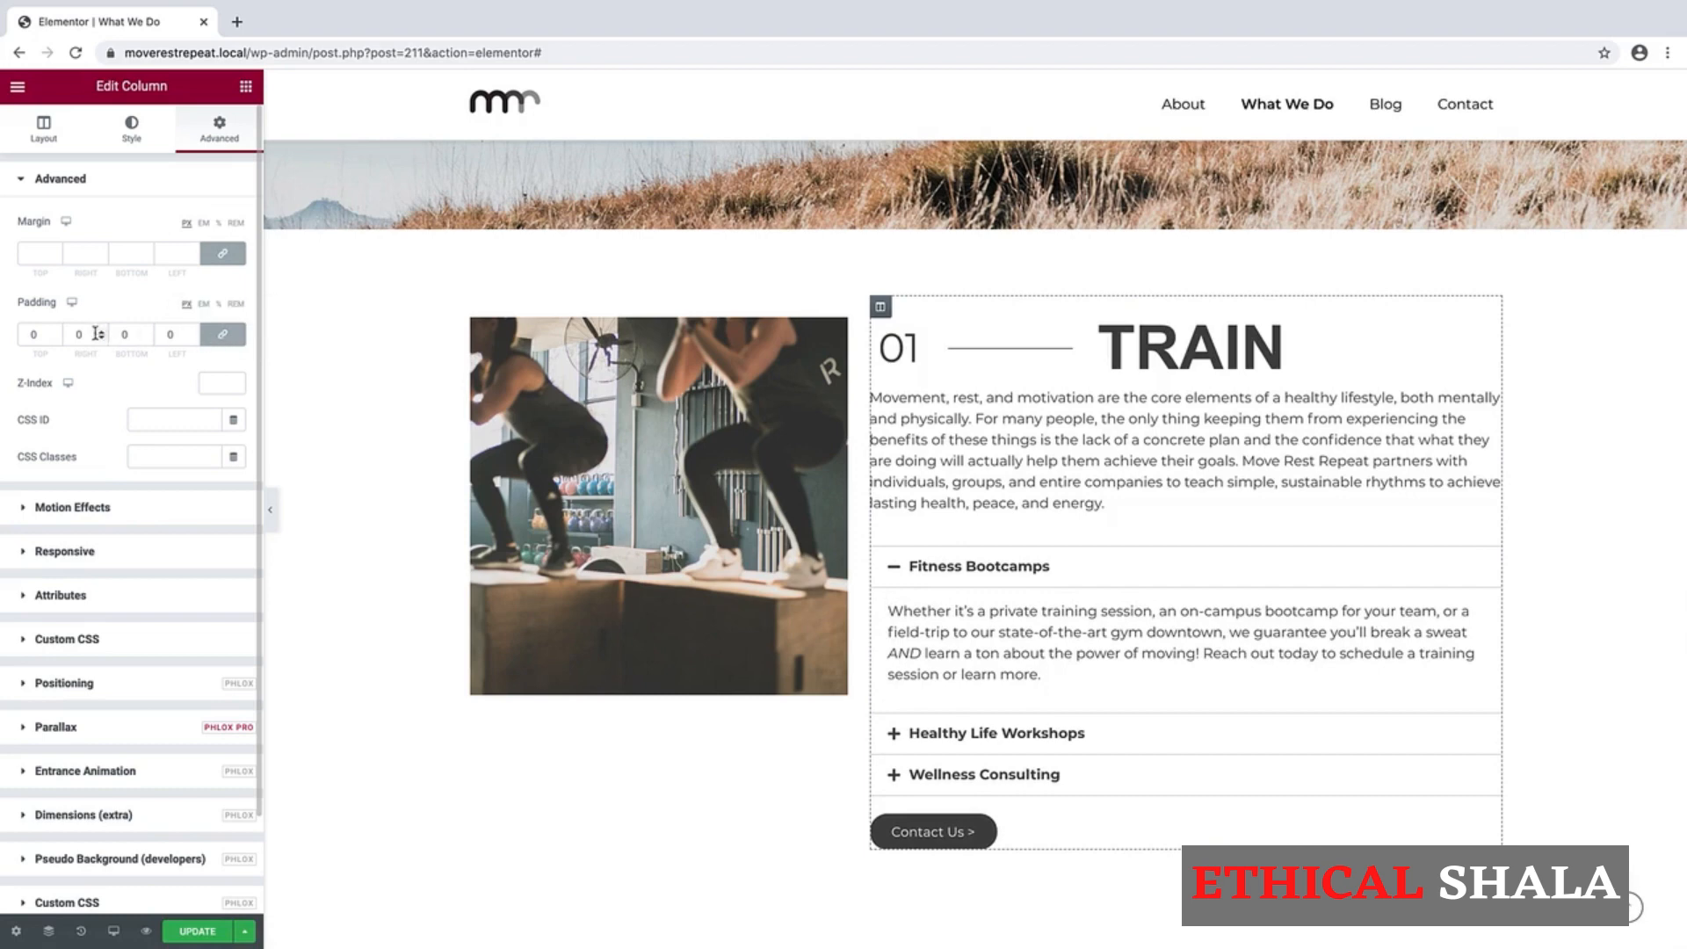
{"action": "double_click", "coordinate": [35, 335]}
{"action": "type", "text": "2"}
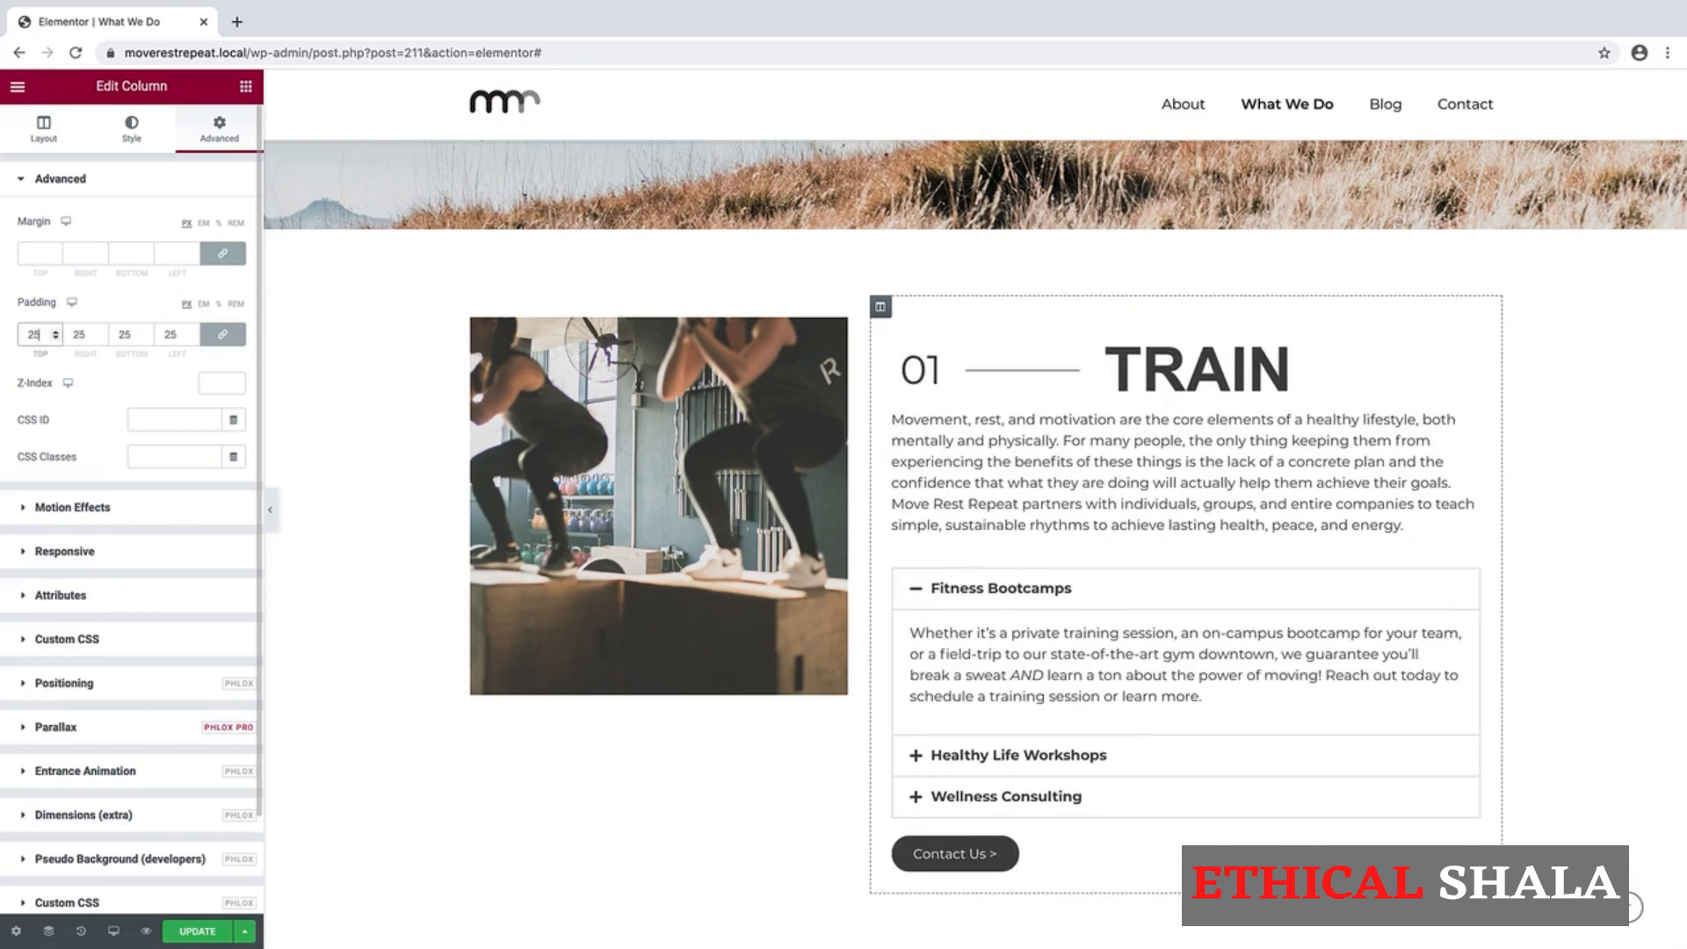
{"action": "type", "text": "5"}
Step: Link the "Contact Us >" button to the Contact page using the Pages URL dynamic tag
{"action": "scroll", "coordinate": [1054, 615], "scroll_direction": "down", "scroll_amount": 1}
{"action": "left_click", "coordinate": [1470, 775]}
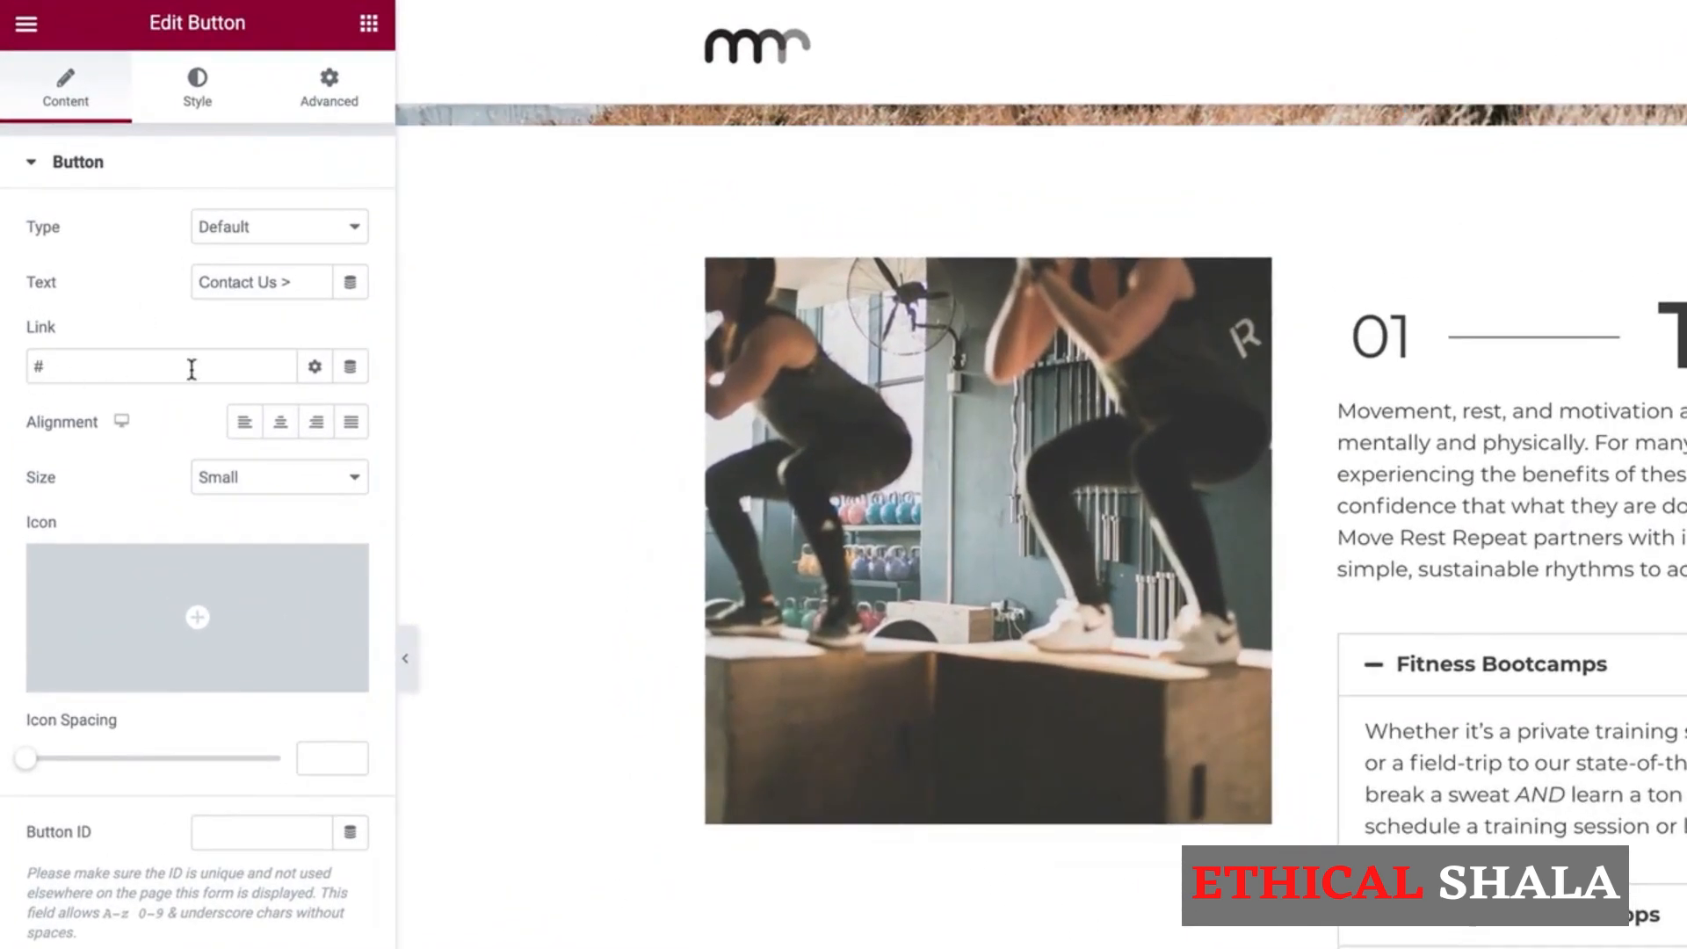
{"action": "left_click", "coordinate": [350, 368]}
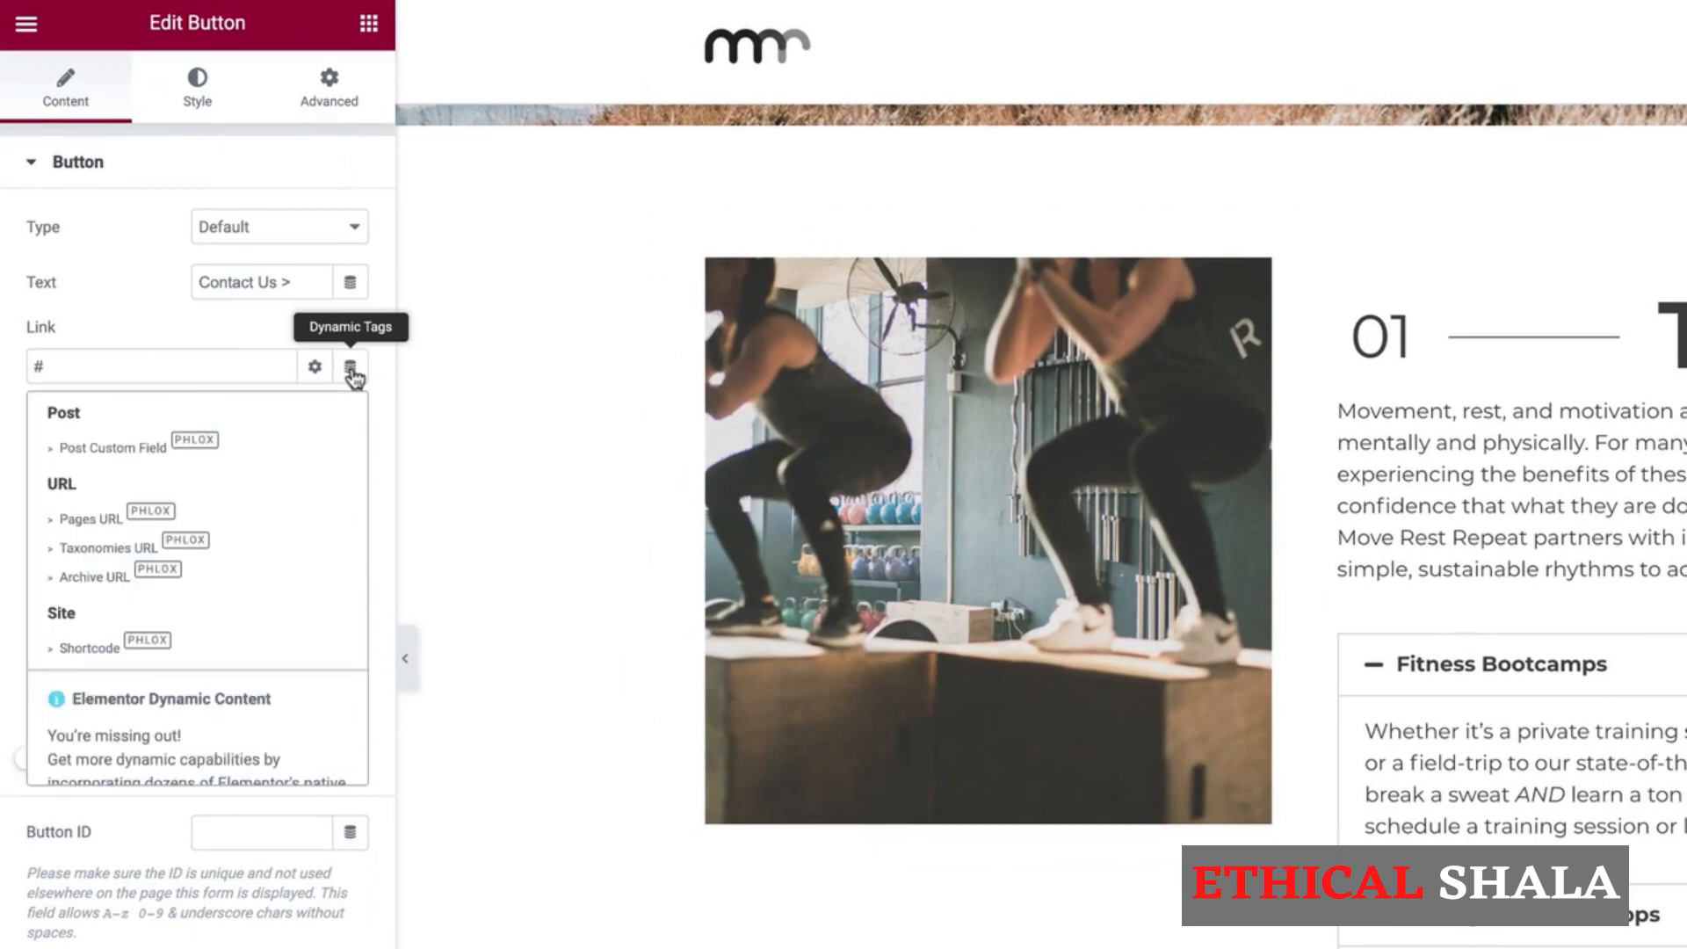
{"action": "left_click", "coordinate": [53, 527]}
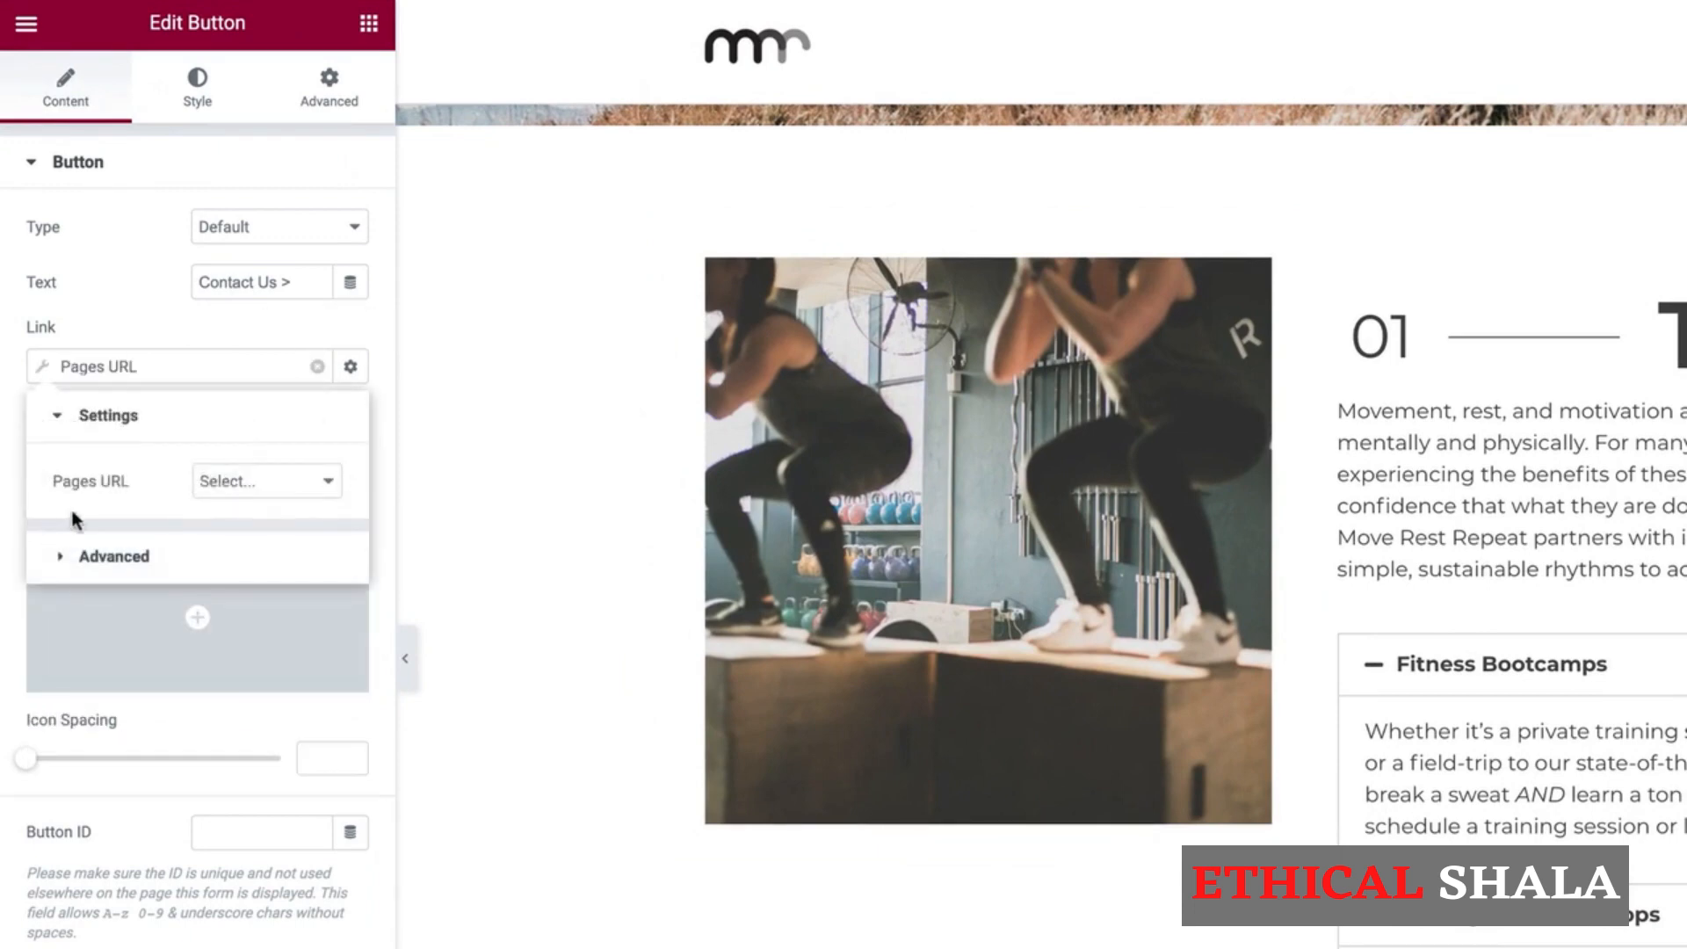
{"action": "left_click", "coordinate": [263, 482]}
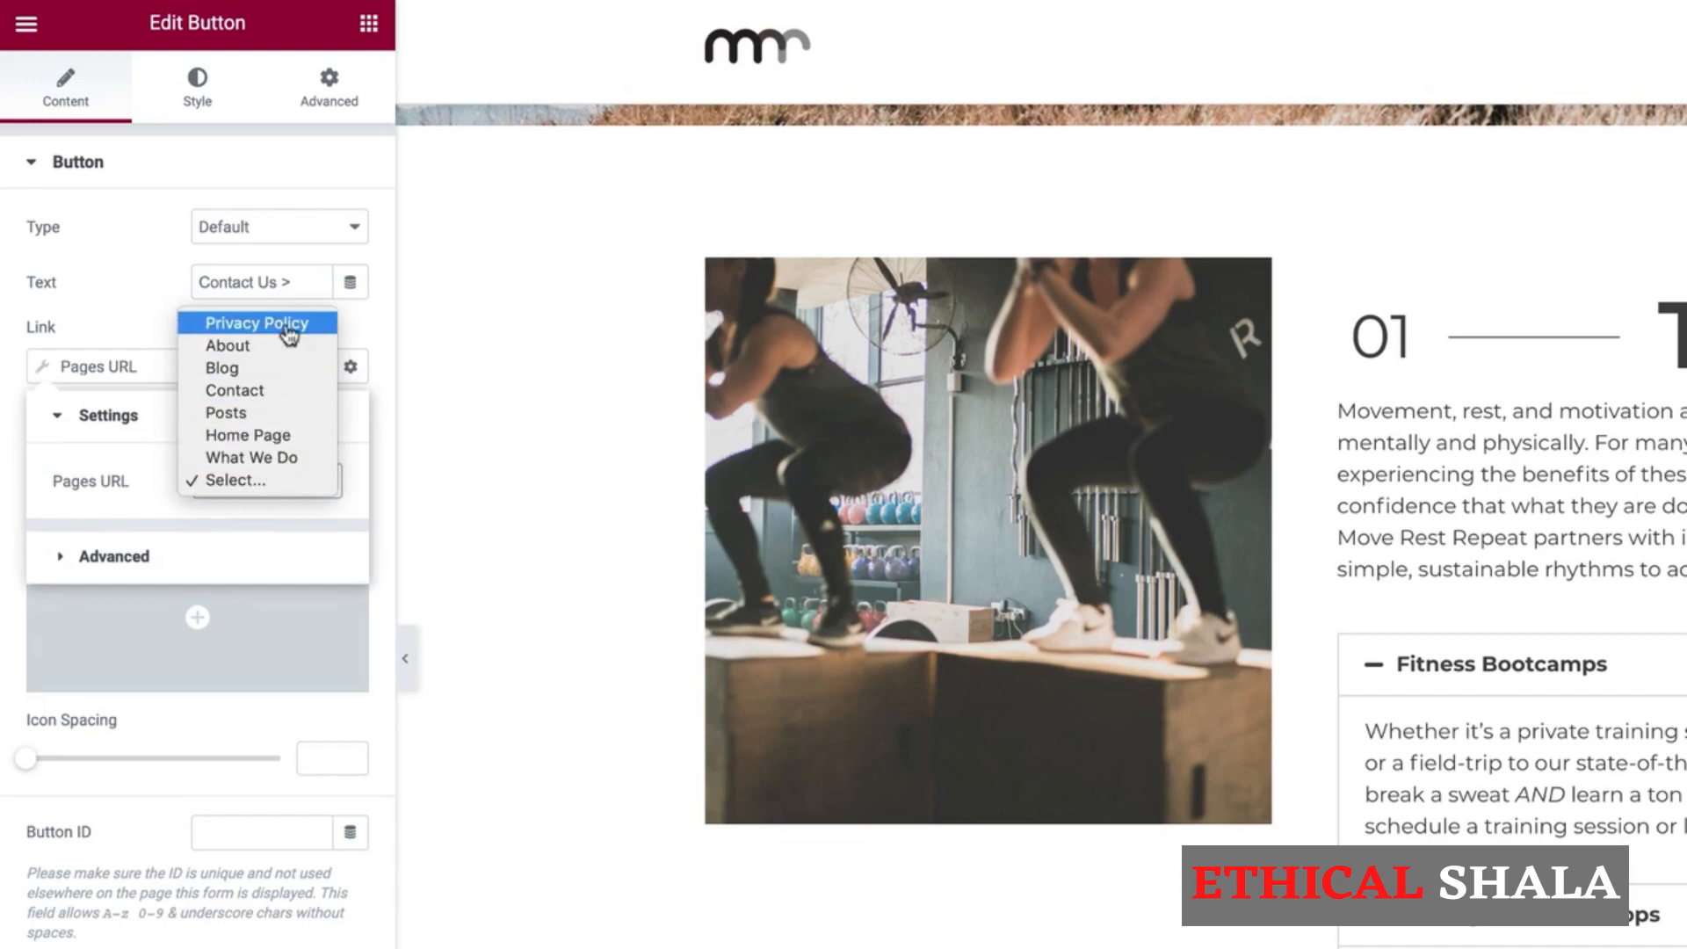
{"action": "left_click", "coordinate": [267, 393]}
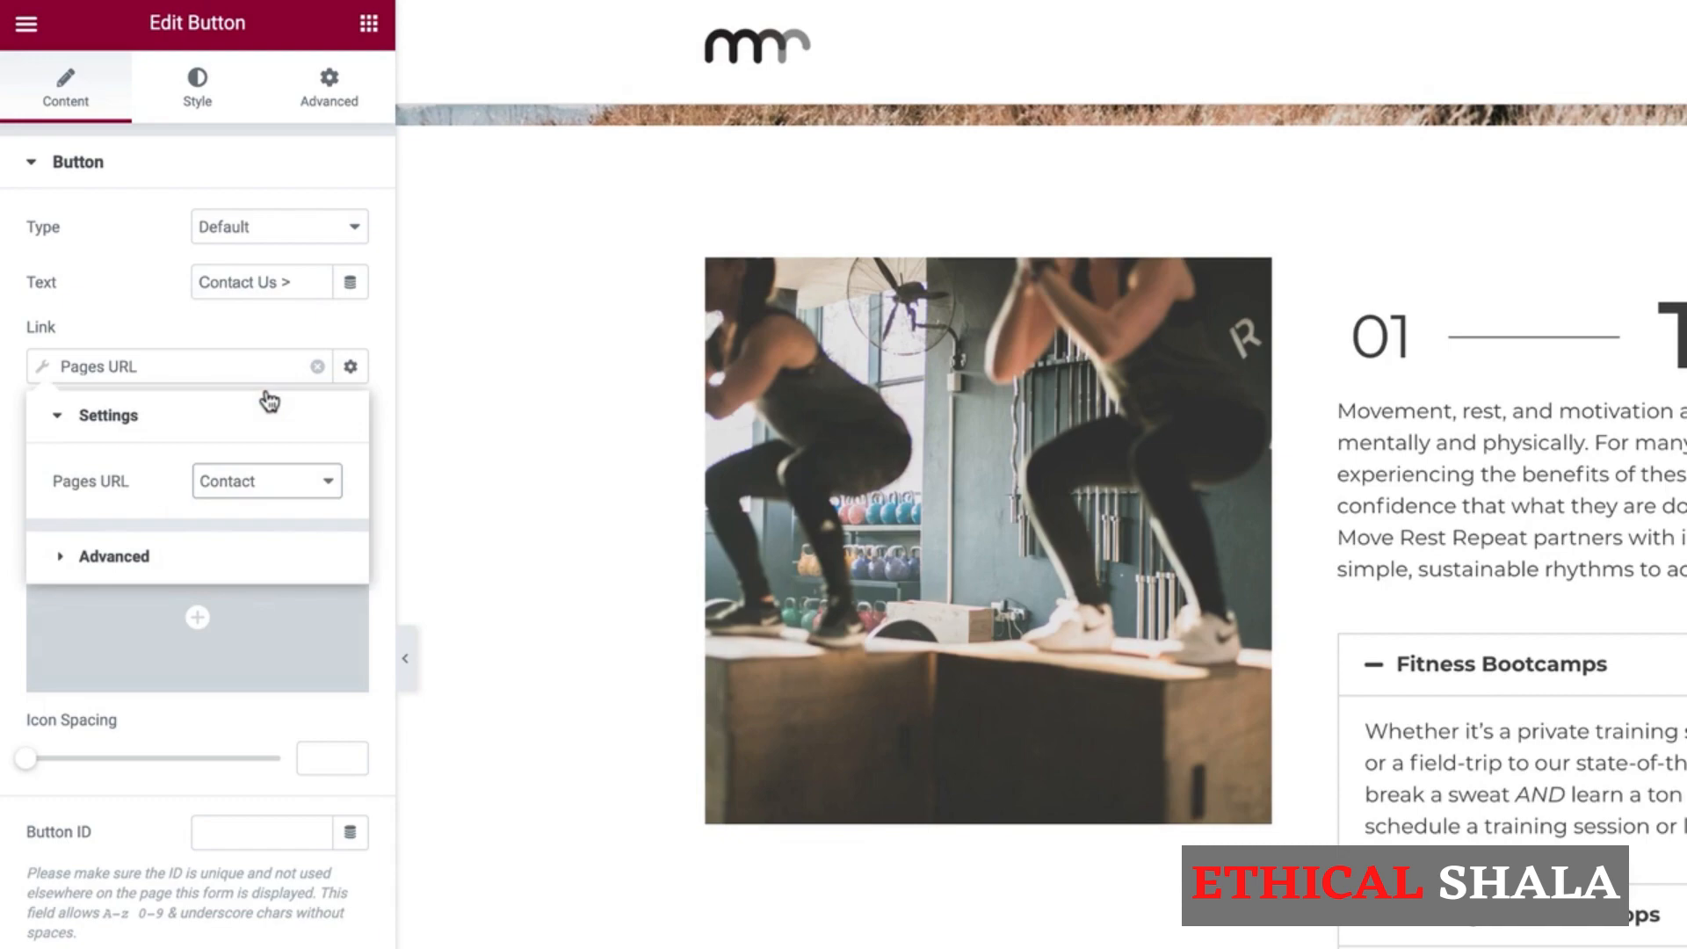
{"action": "left_click", "coordinate": [738, 929]}
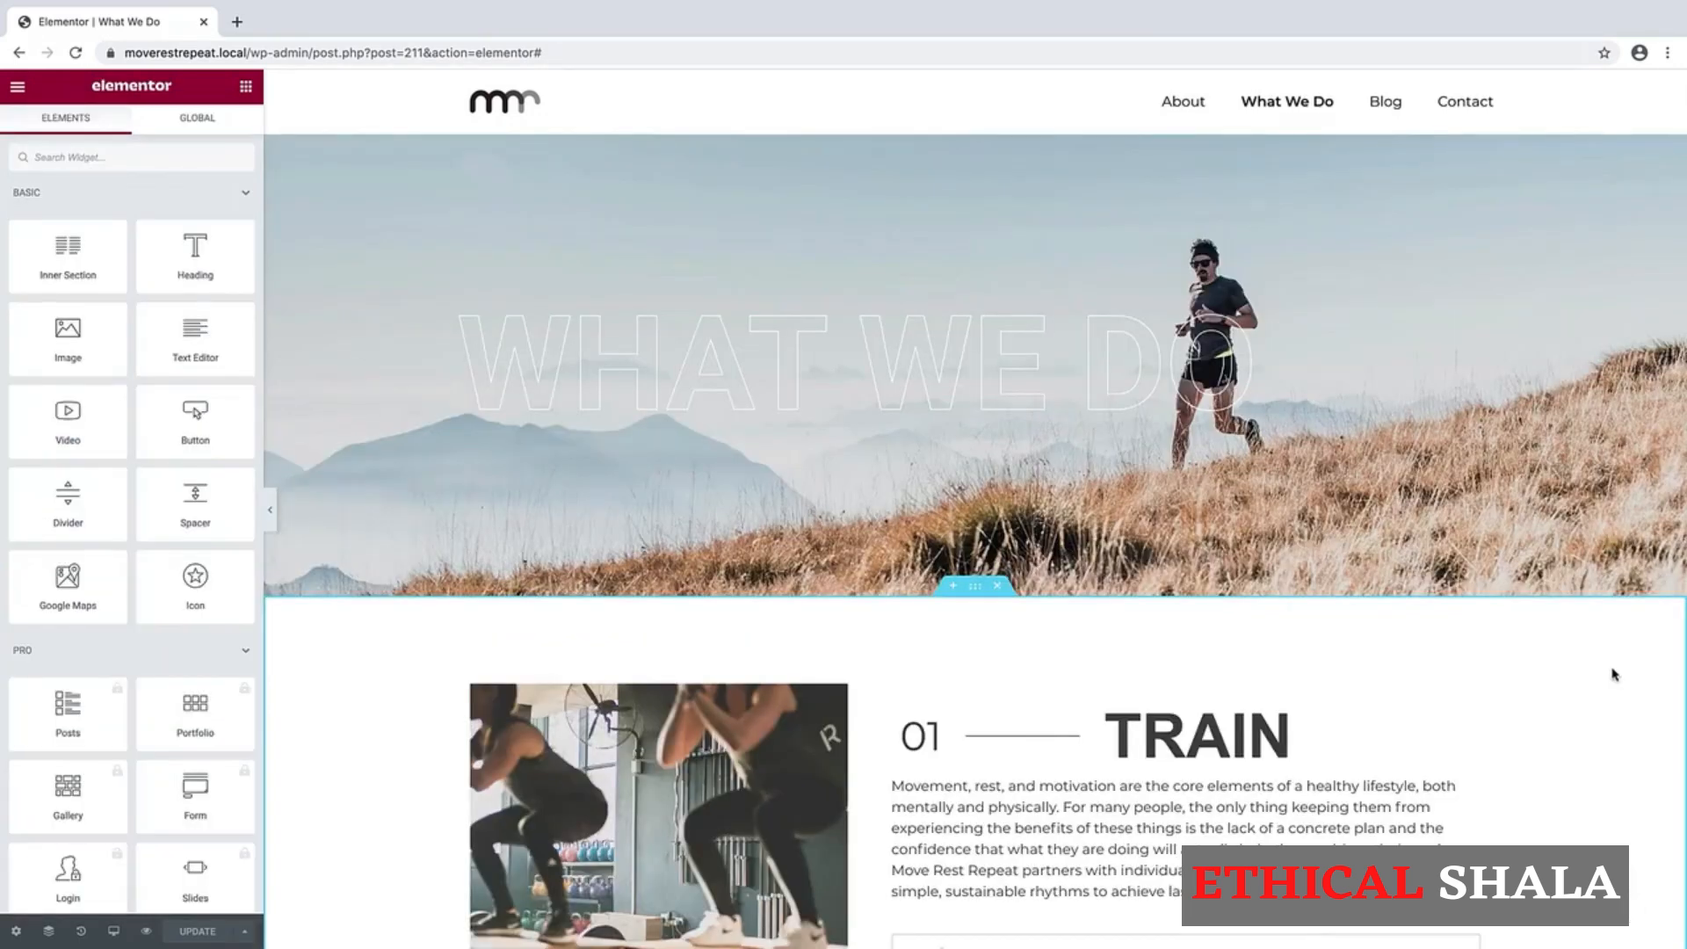
Step: Duplicate the whole "01 — TRAIN" section
{"action": "scroll", "coordinate": [1613, 674], "scroll_direction": "down", "scroll_amount": 4}
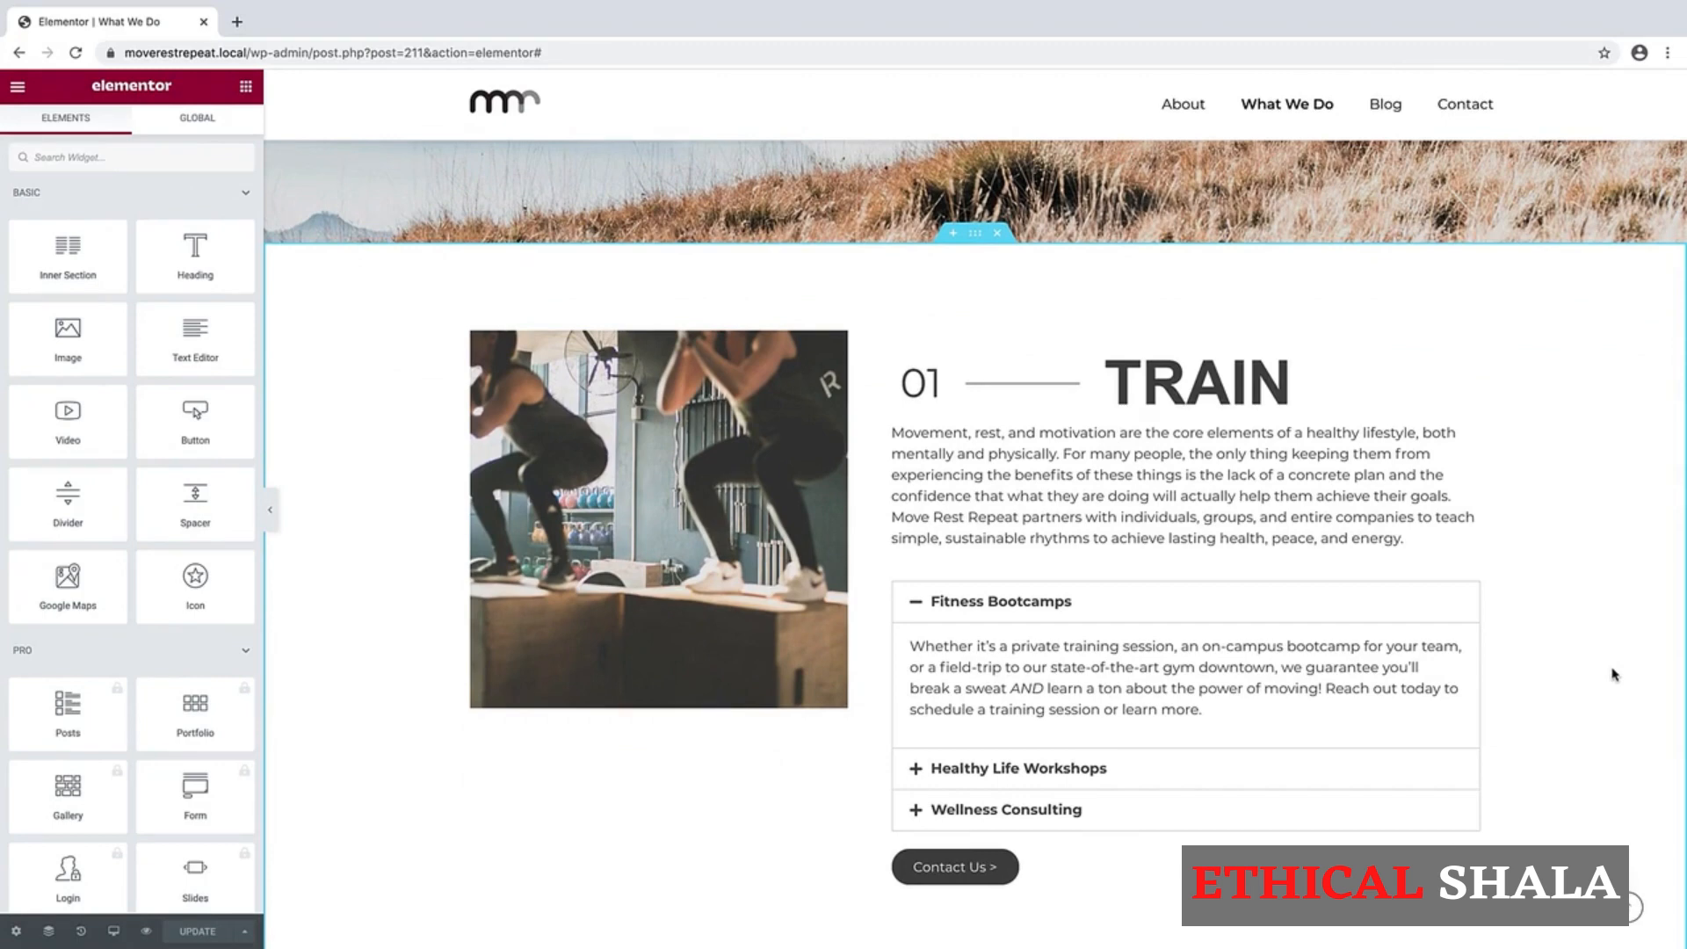
{"action": "right_click", "coordinate": [975, 238]}
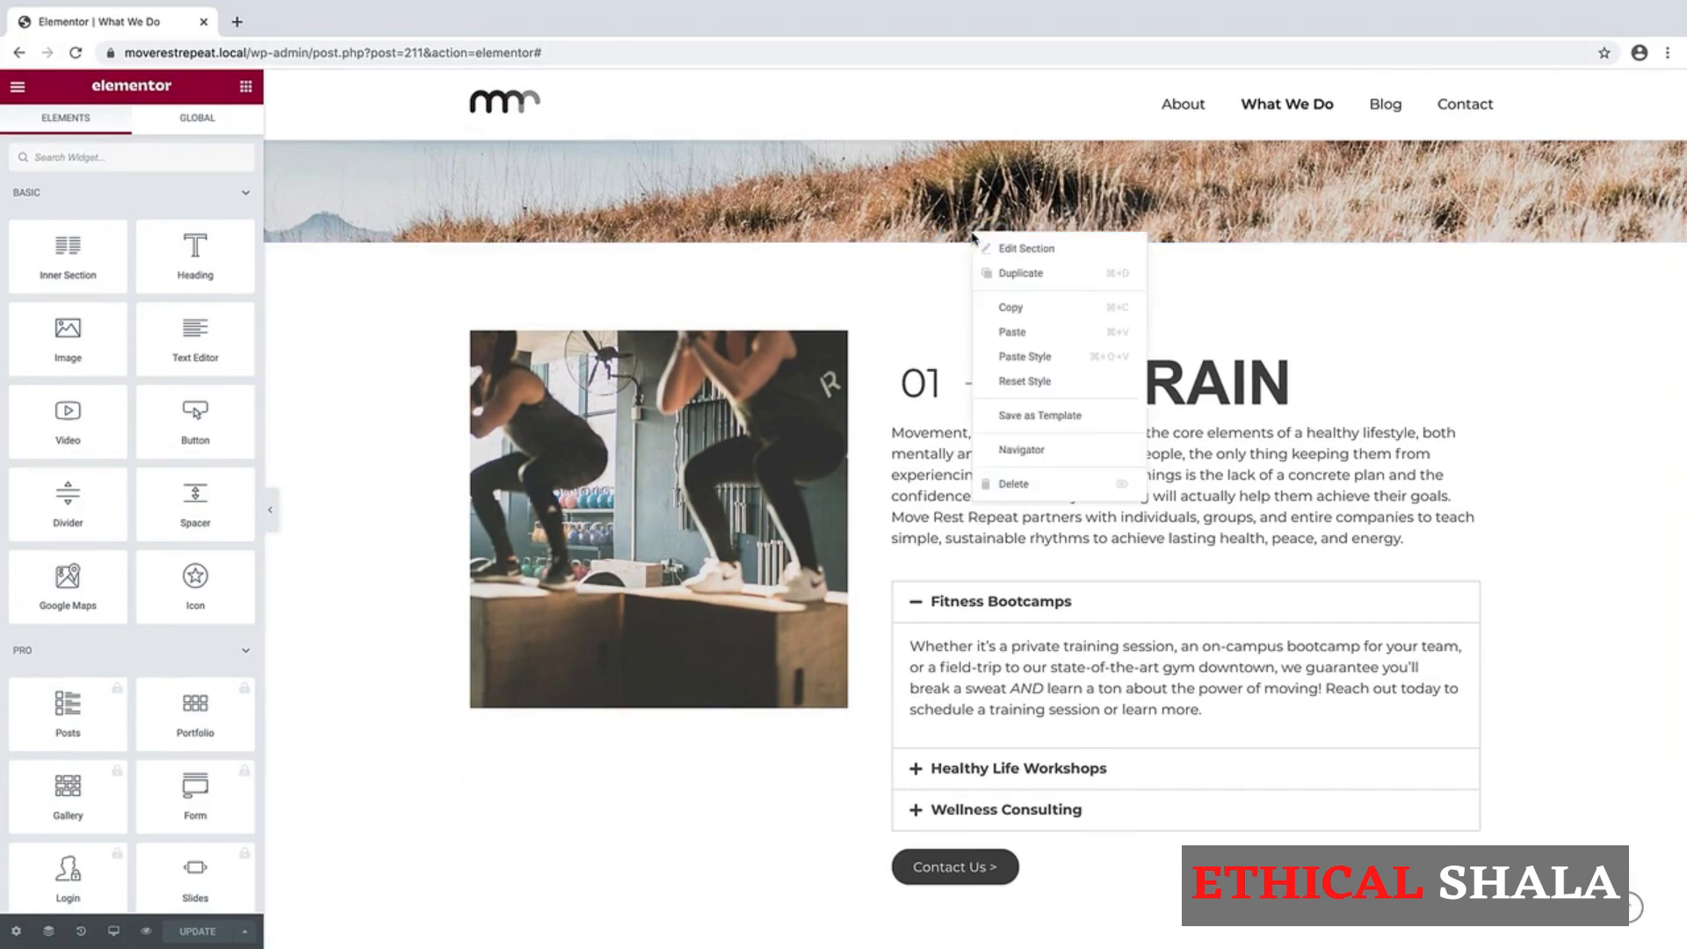
{"action": "left_click", "coordinate": [999, 273]}
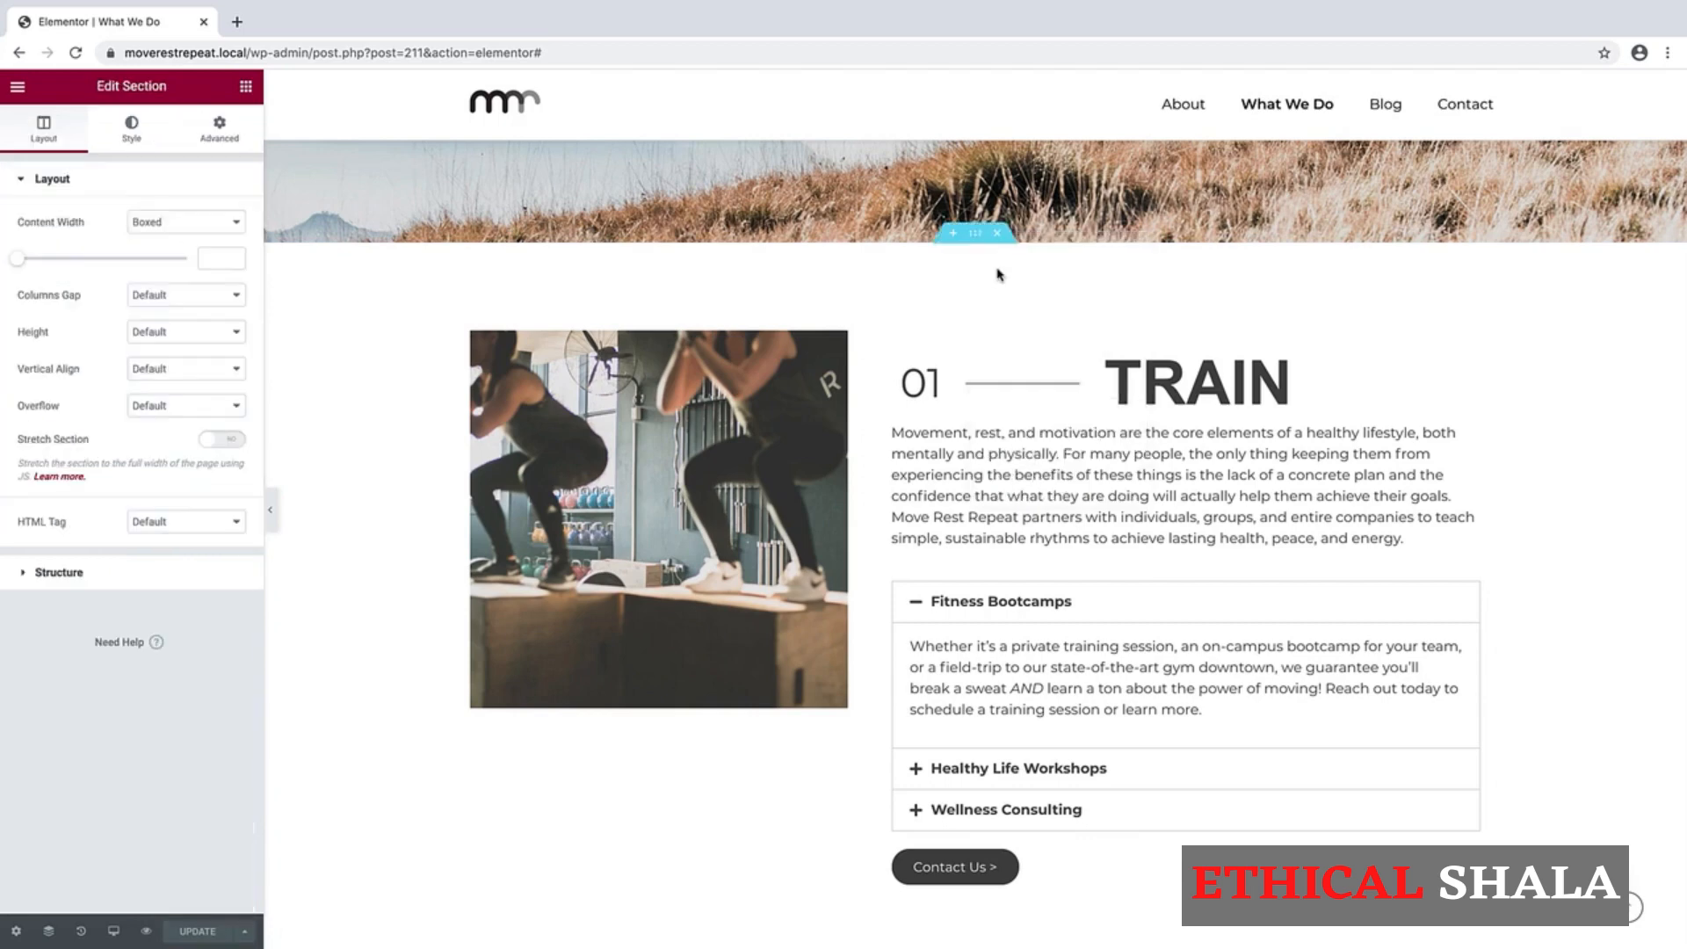
Step: Give the duplicated section a Classic background using the global "Background Color" (#F5F5F5)
{"action": "scroll", "coordinate": [1045, 615], "scroll_direction": "down", "scroll_amount": 1}
{"action": "scroll", "coordinate": [1046, 615], "scroll_direction": "down", "scroll_amount": 7}
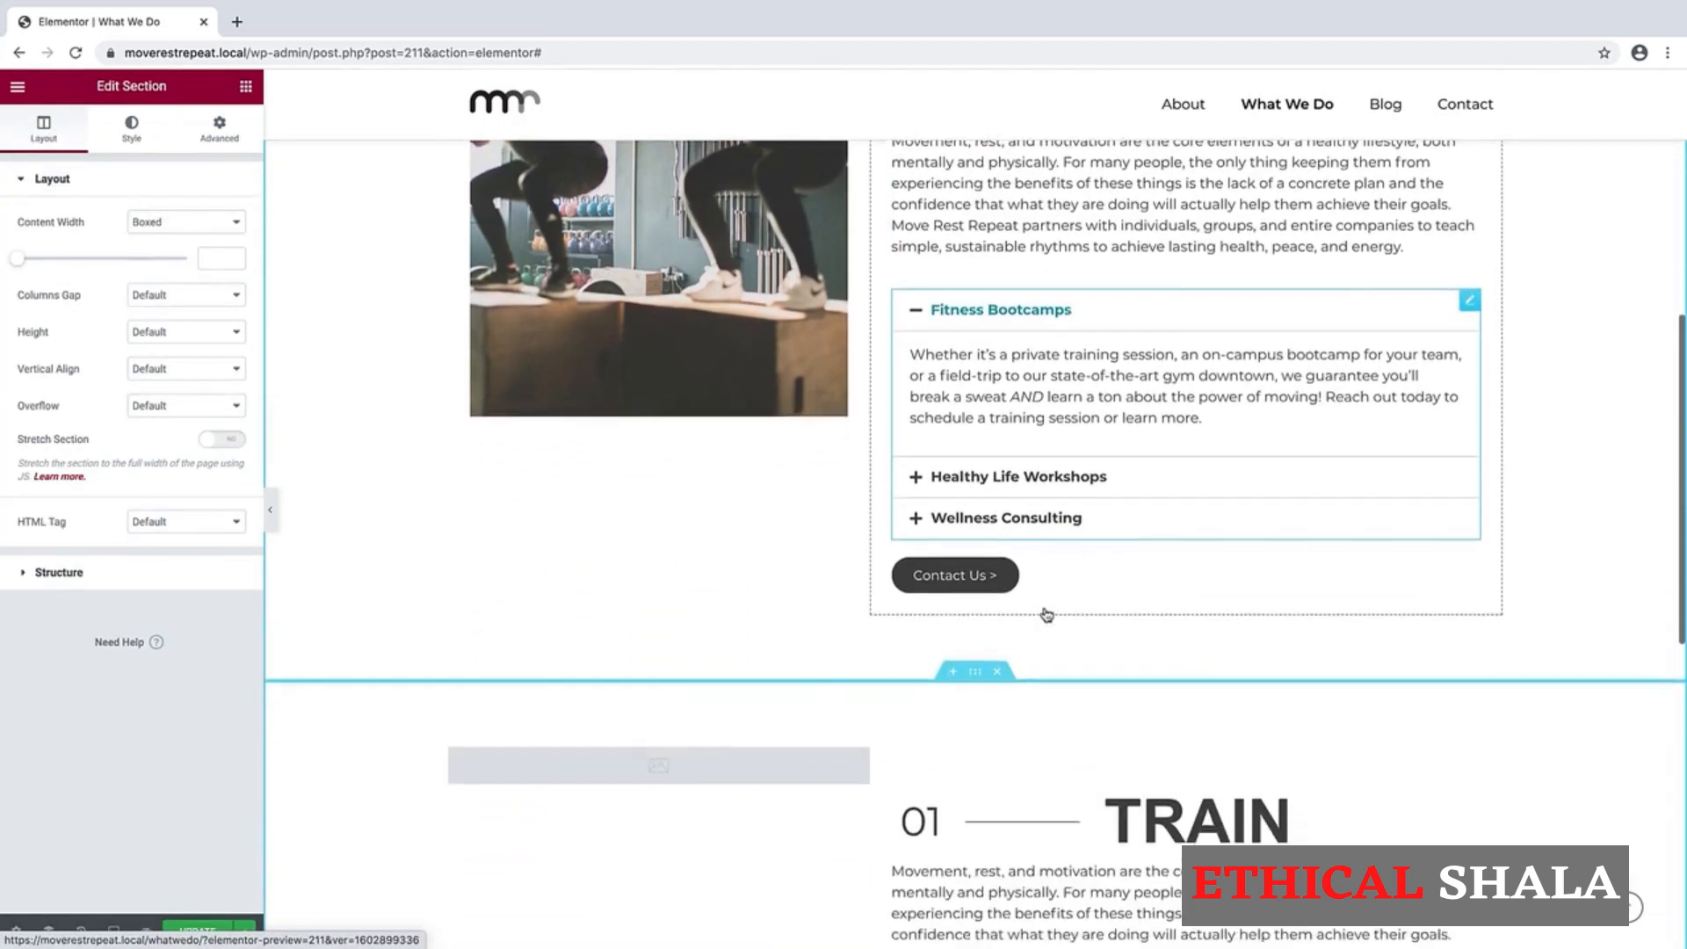
{"action": "scroll", "coordinate": [1045, 613], "scroll_direction": "down", "scroll_amount": 1}
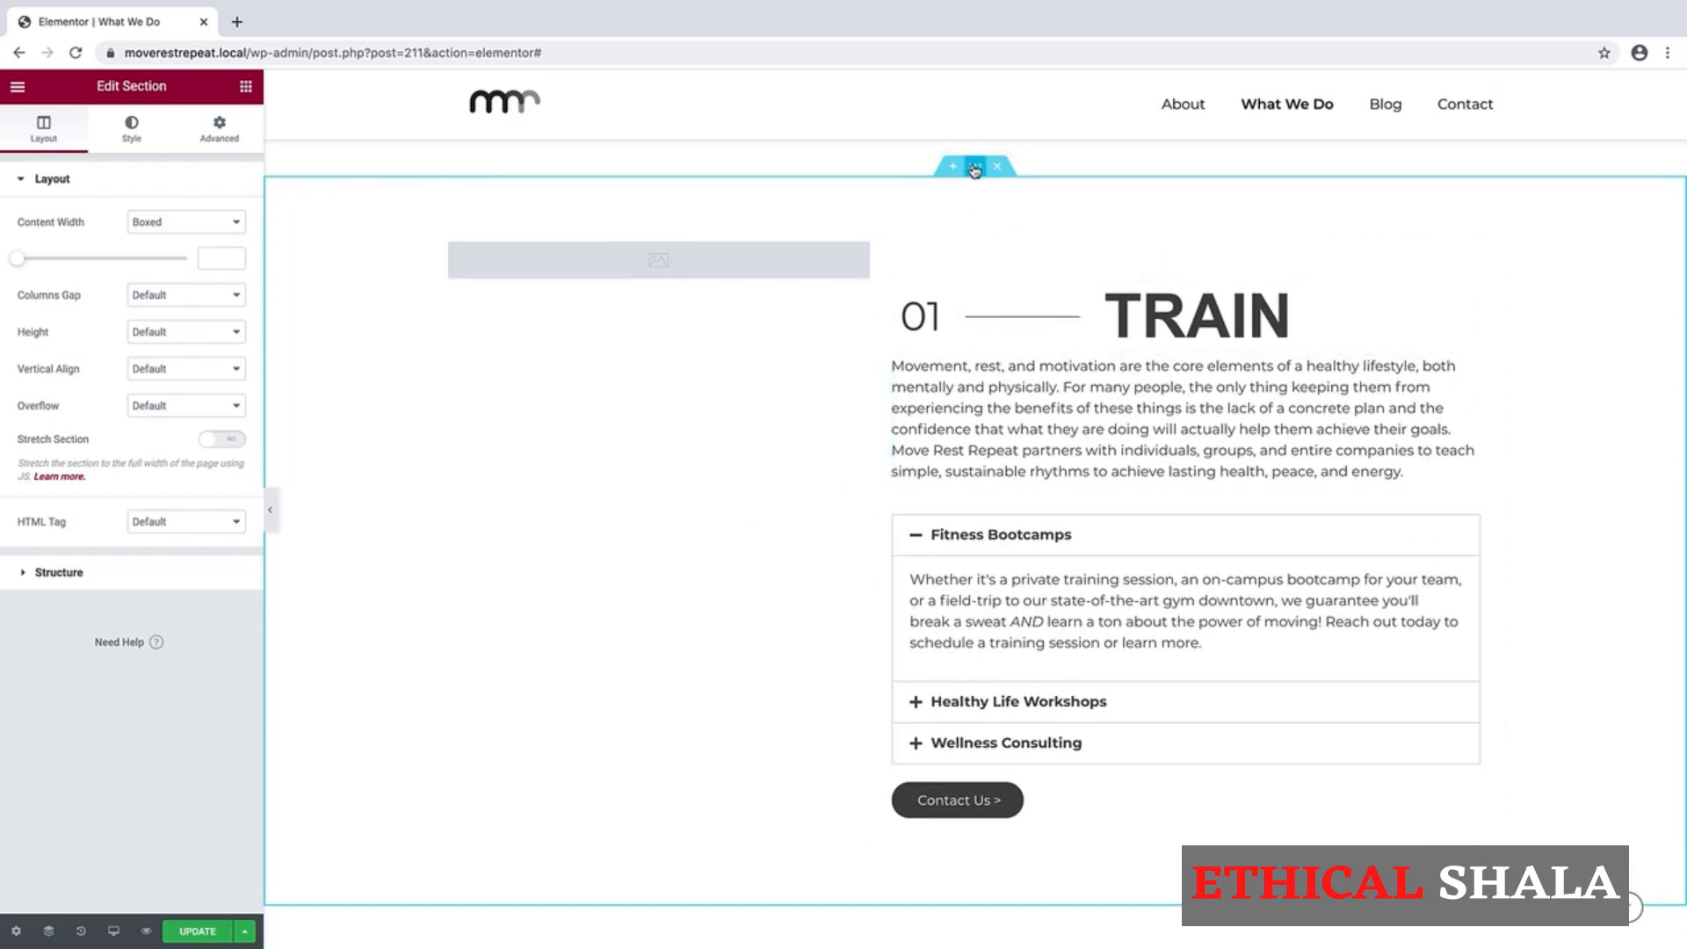
{"action": "left_click", "coordinate": [133, 132]}
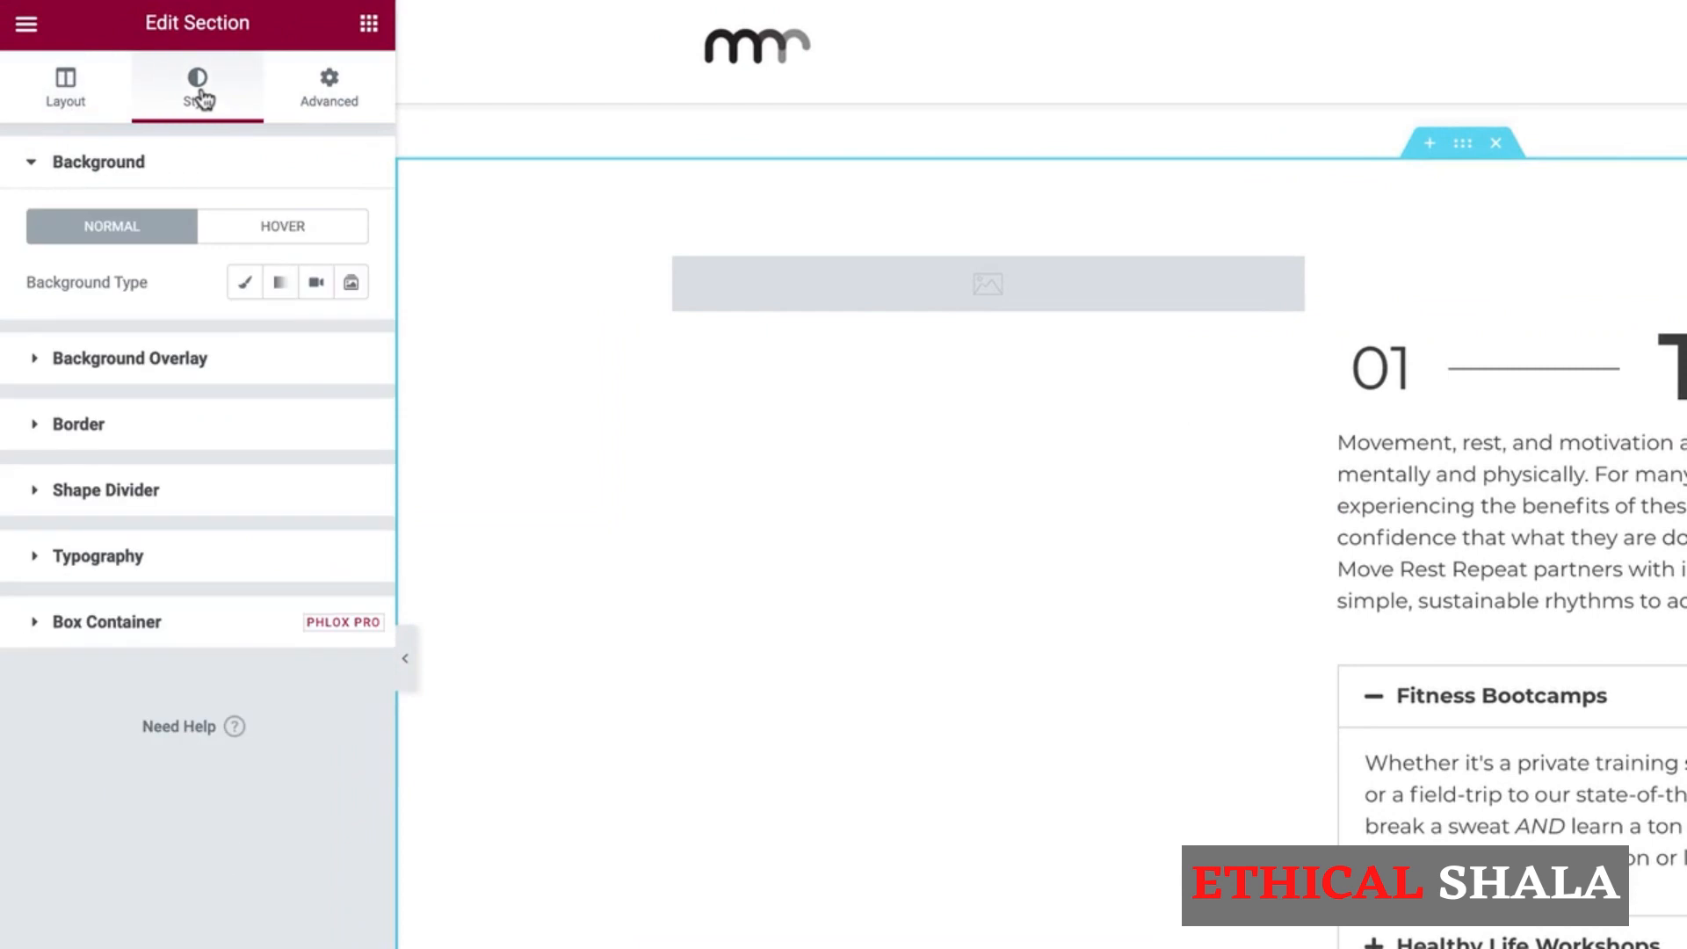
{"action": "left_click", "coordinate": [244, 285]}
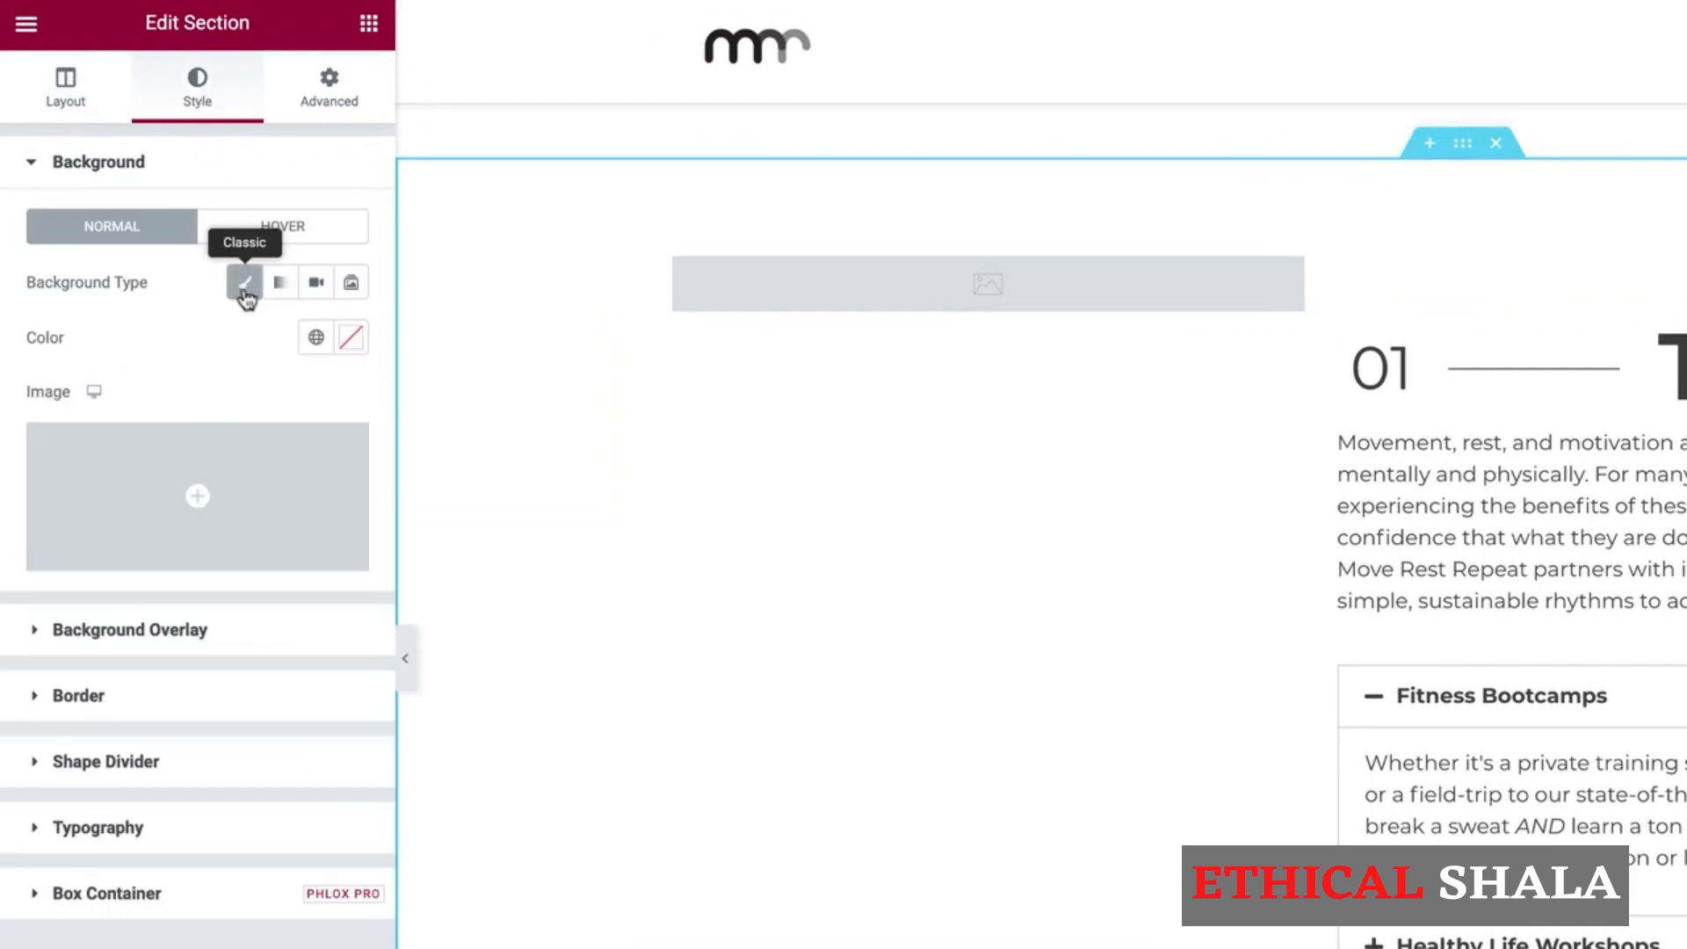
{"action": "left_click", "coordinate": [315, 340]}
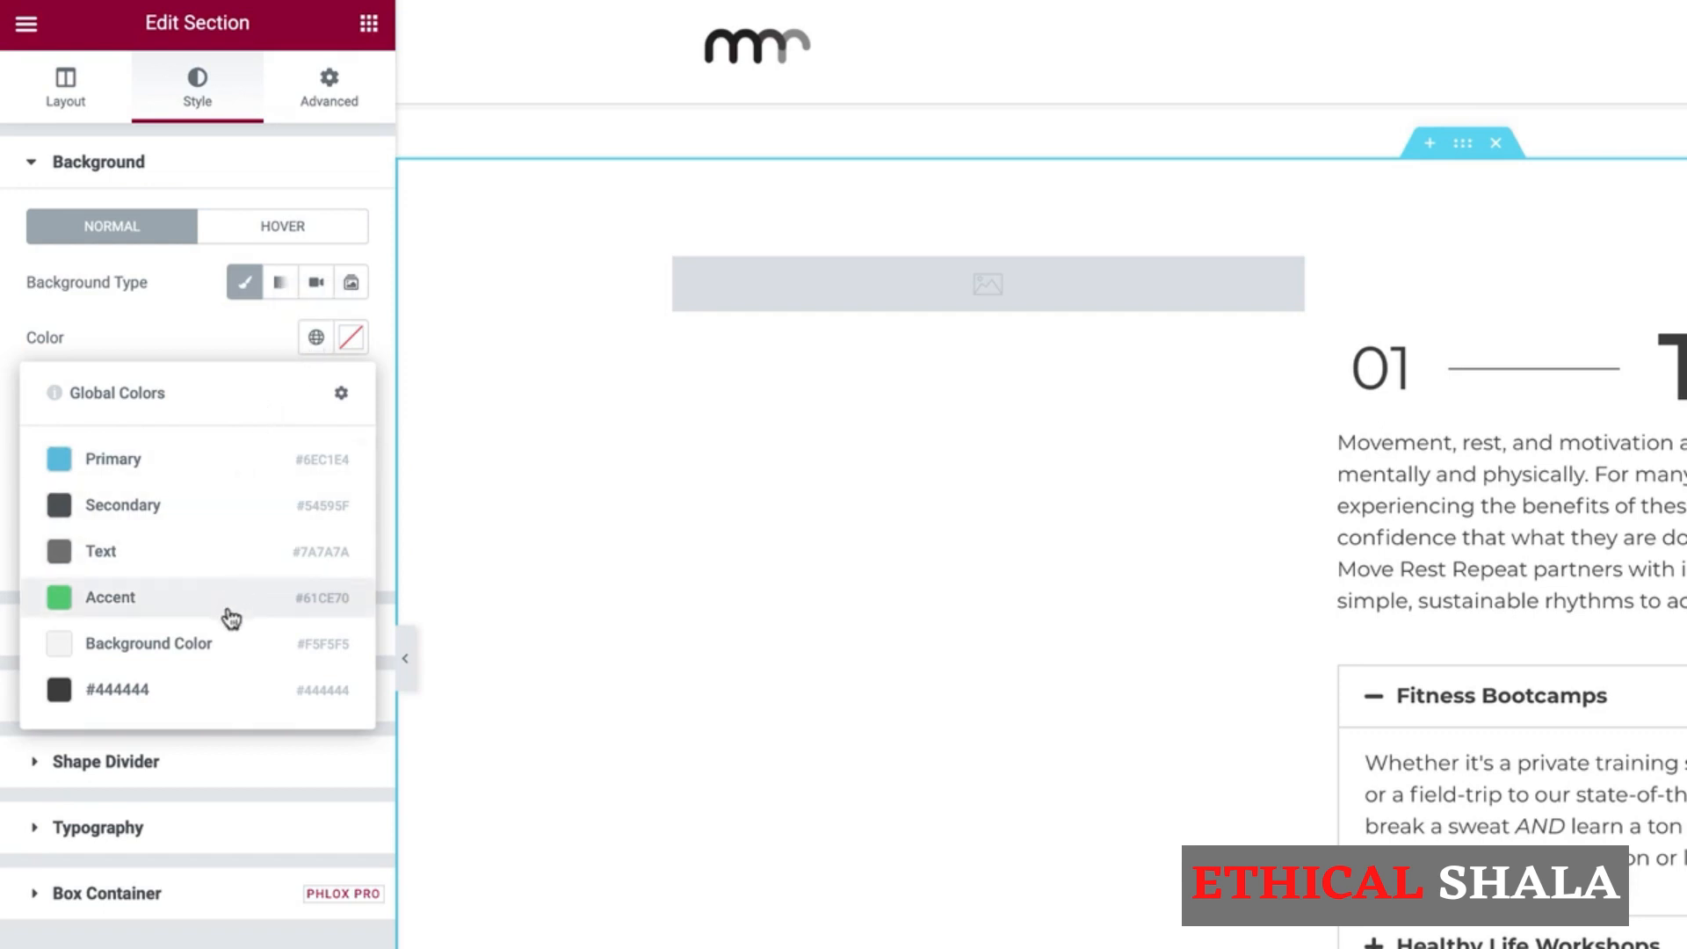
{"action": "left_click", "coordinate": [176, 652]}
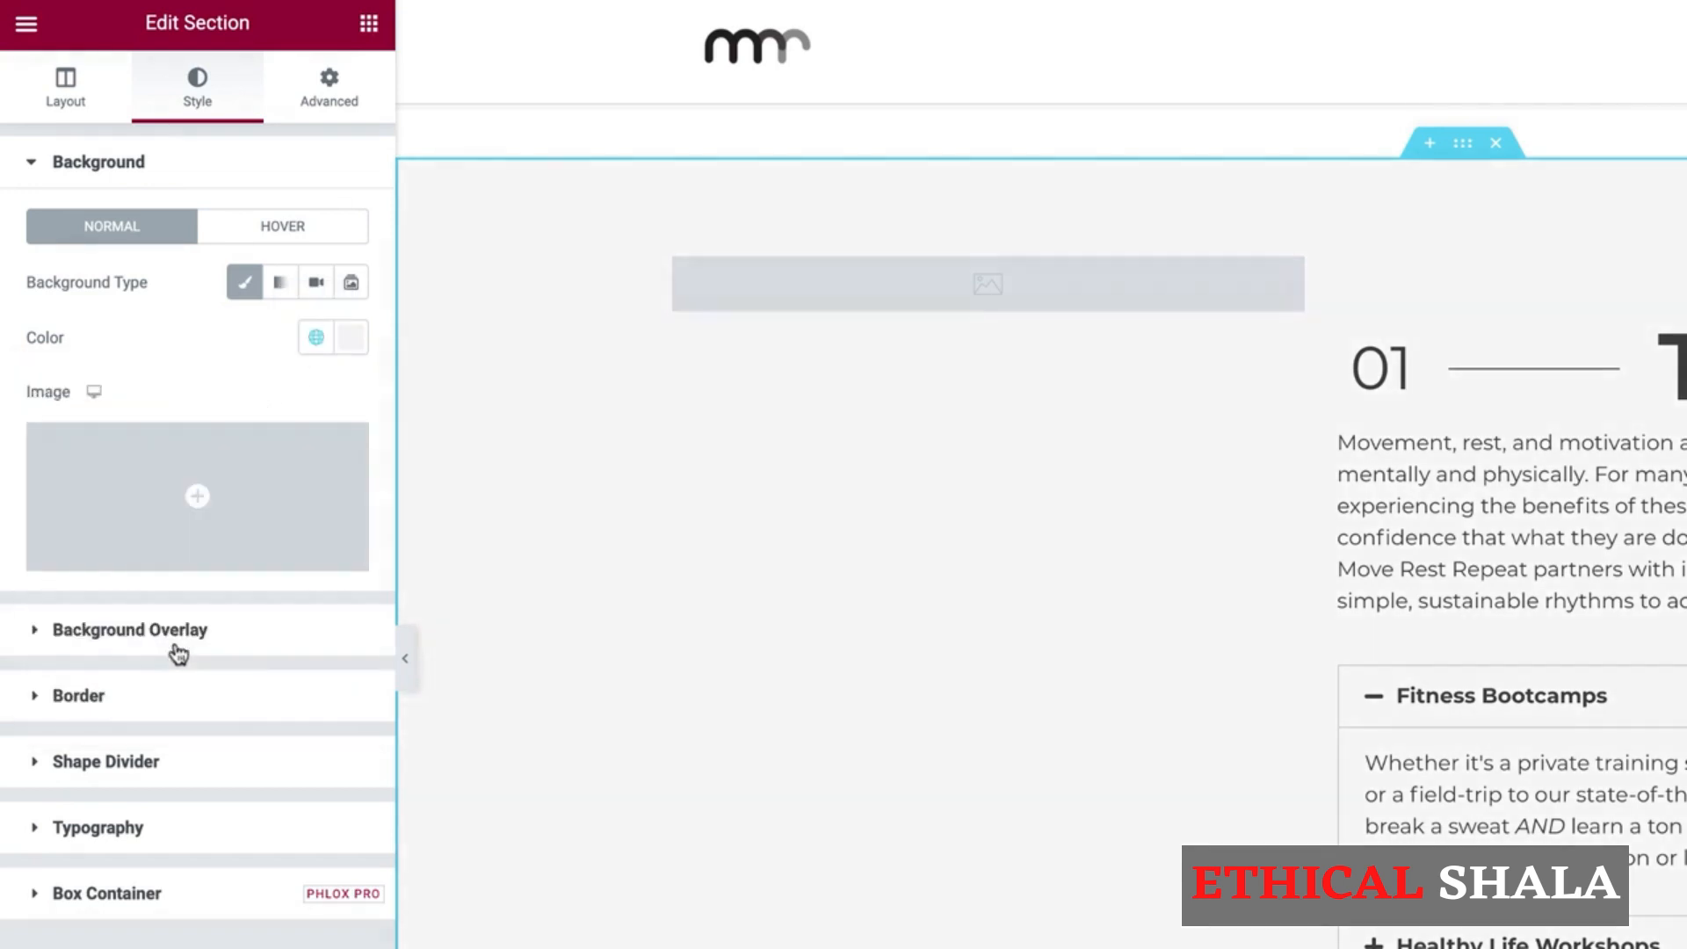
Step: Move the duplicated section's text column to the left of its image column
{"action": "left_click", "coordinate": [1322, 276]}
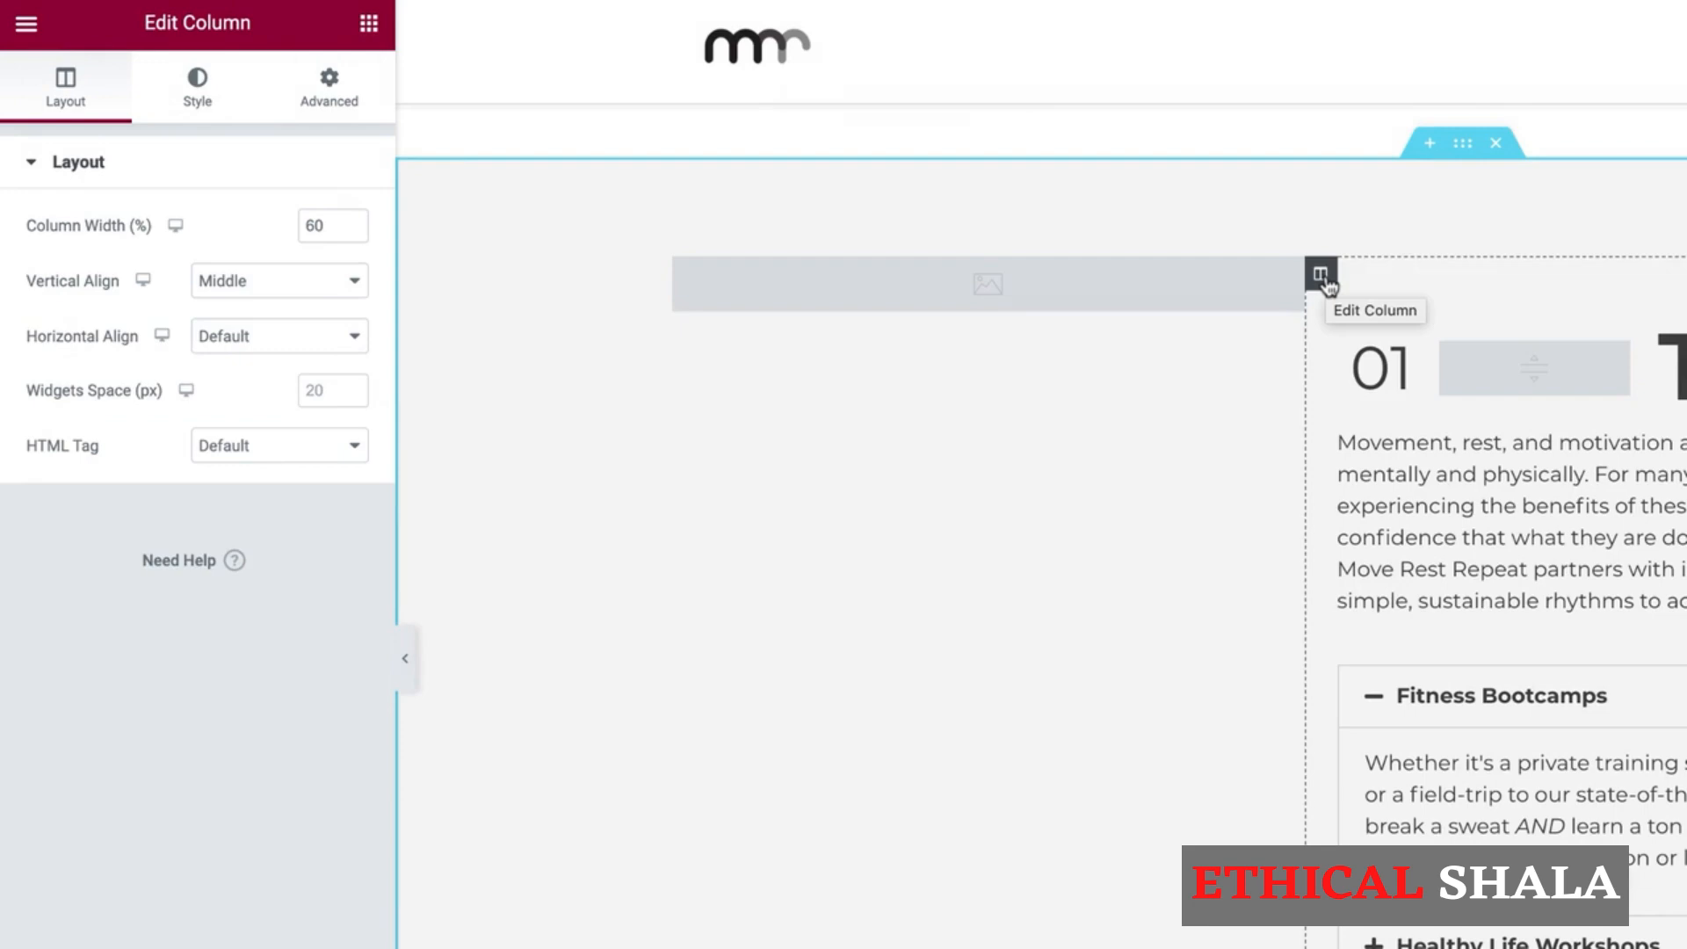
{"action": "left_click_drag", "start_coordinate": [1322, 277], "coordinate": [1209, 257]}
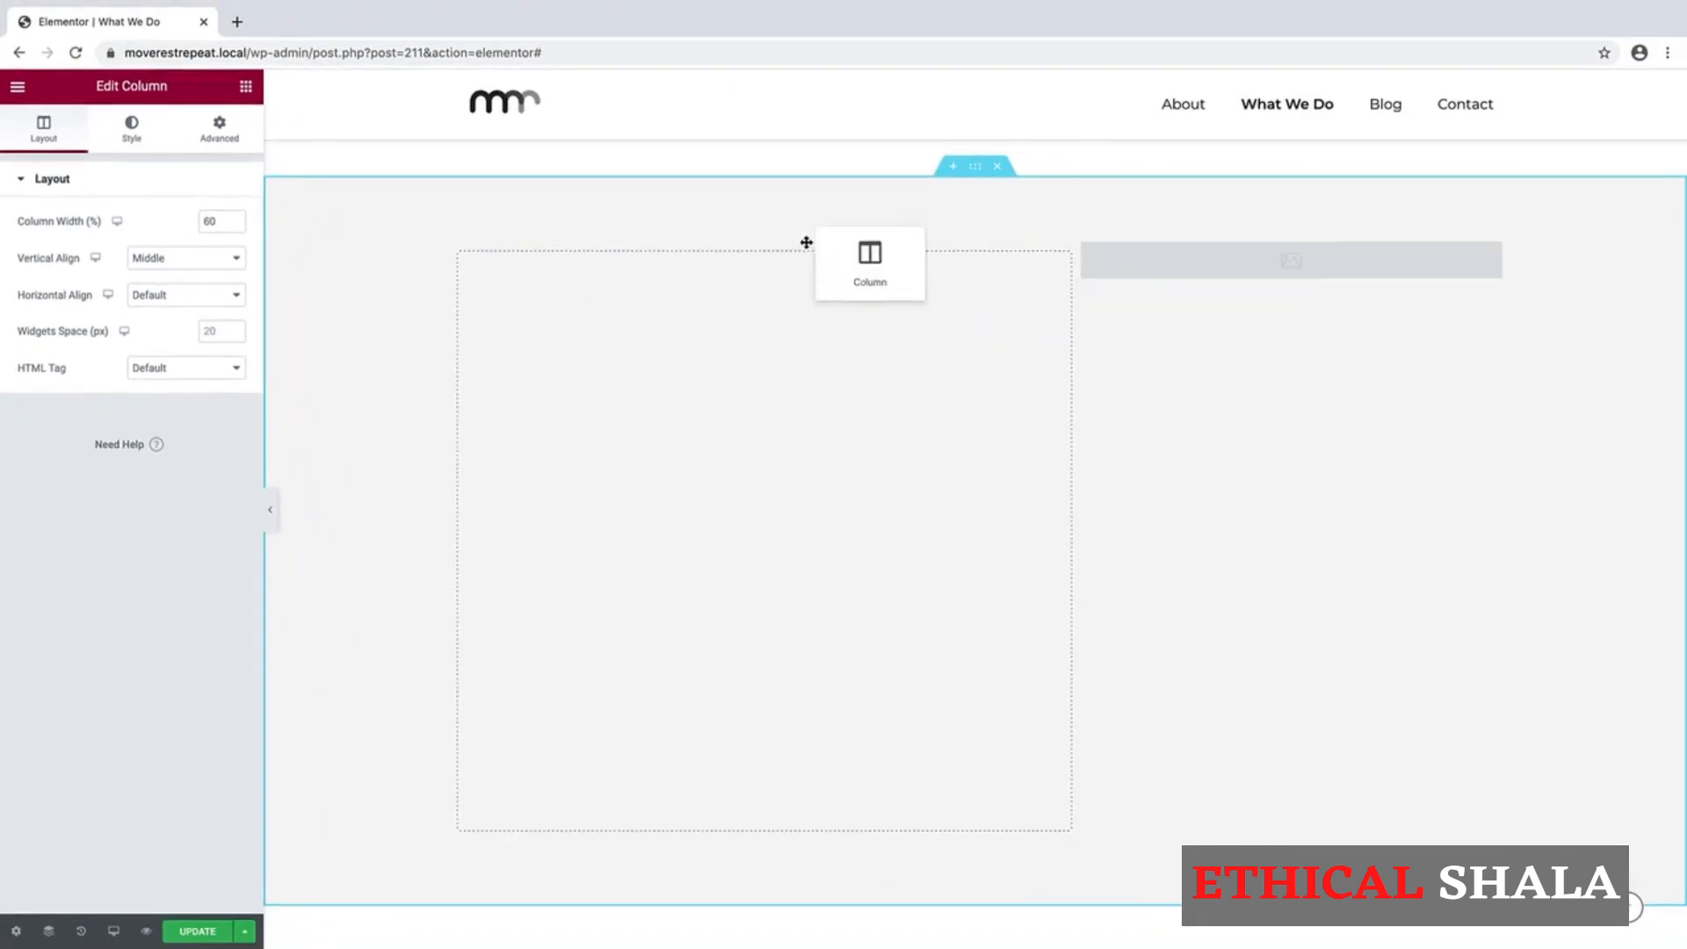
{"action": "left_click_drag", "start_coordinate": [805, 242], "coordinate": [509, 290]}
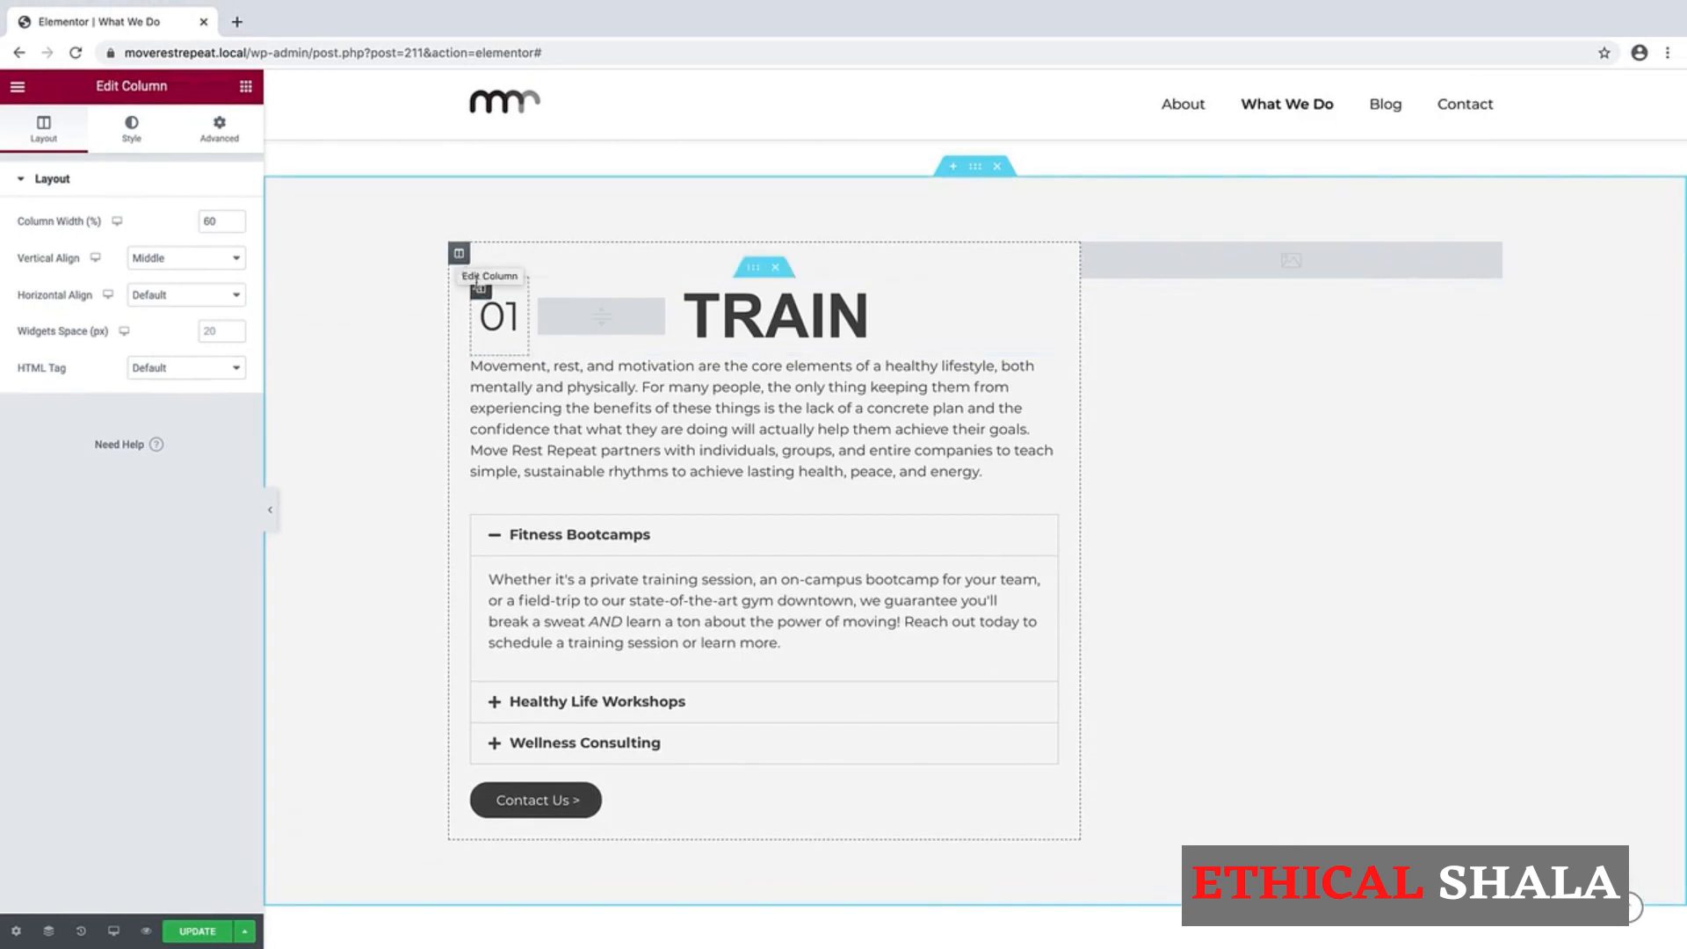
Step: Change the duplicated section's number heading to "02"
{"action": "left_click", "coordinate": [505, 327]}
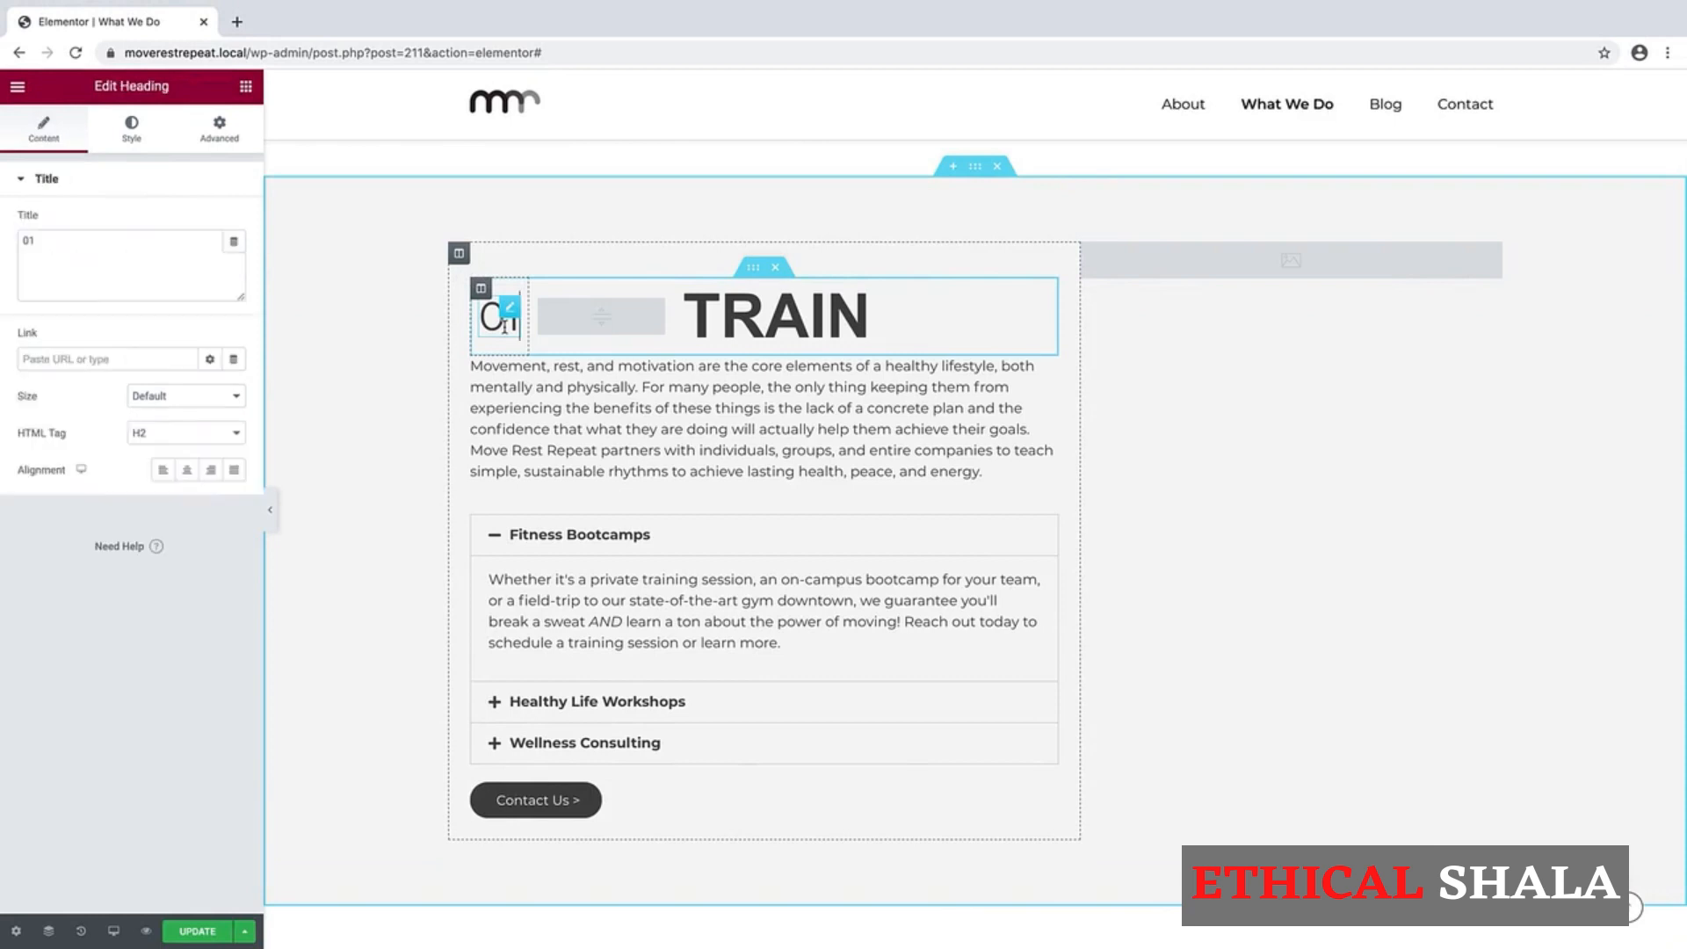
{"action": "left_click", "coordinate": [54, 238]}
{"action": "key", "text": "BackSpace"}
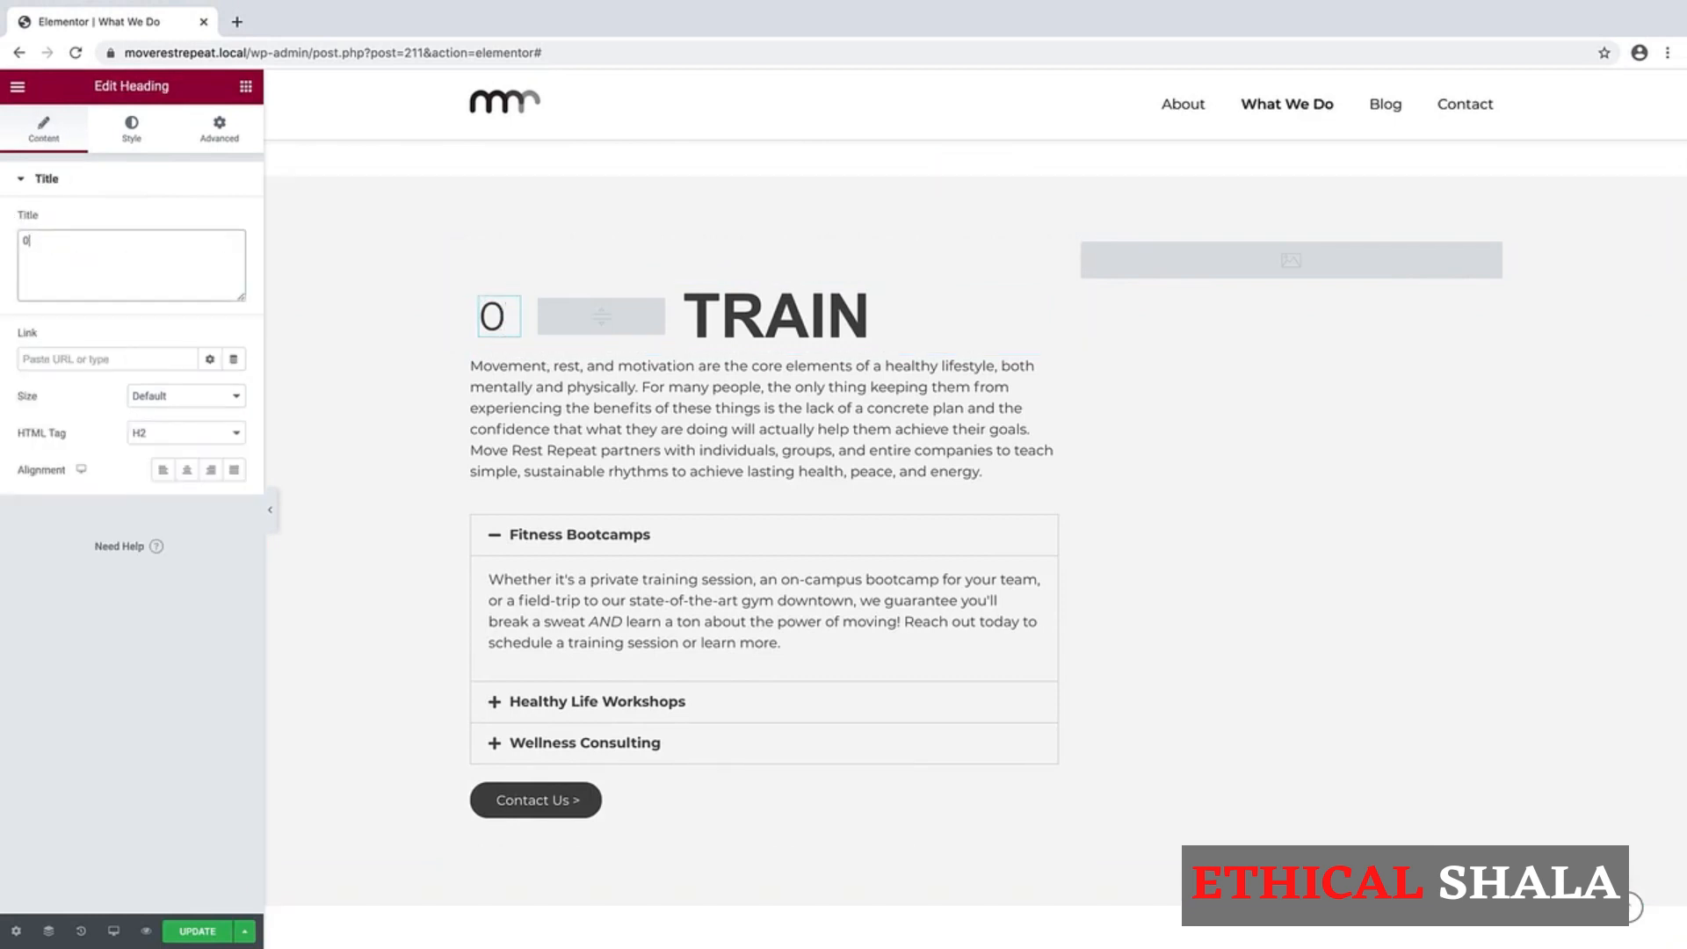
{"action": "type", "text": "2"}
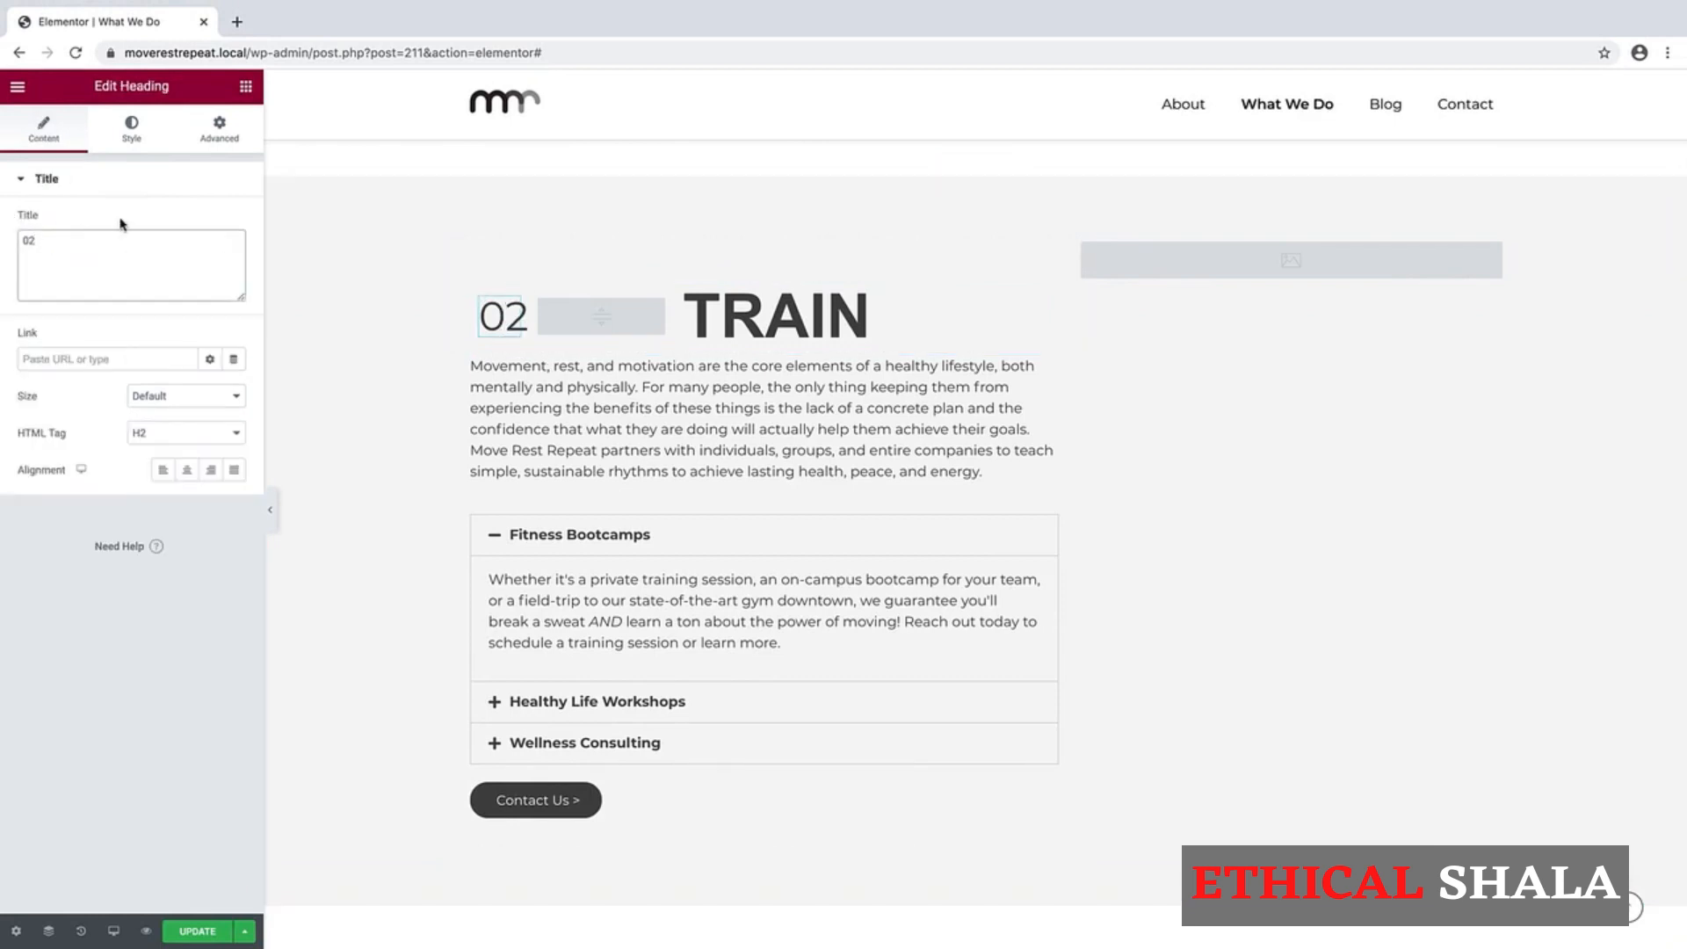
Step: Delete the divider beside the "02" heading and paste in a copy of the original section's divider
{"action": "left_click", "coordinate": [606, 322]}
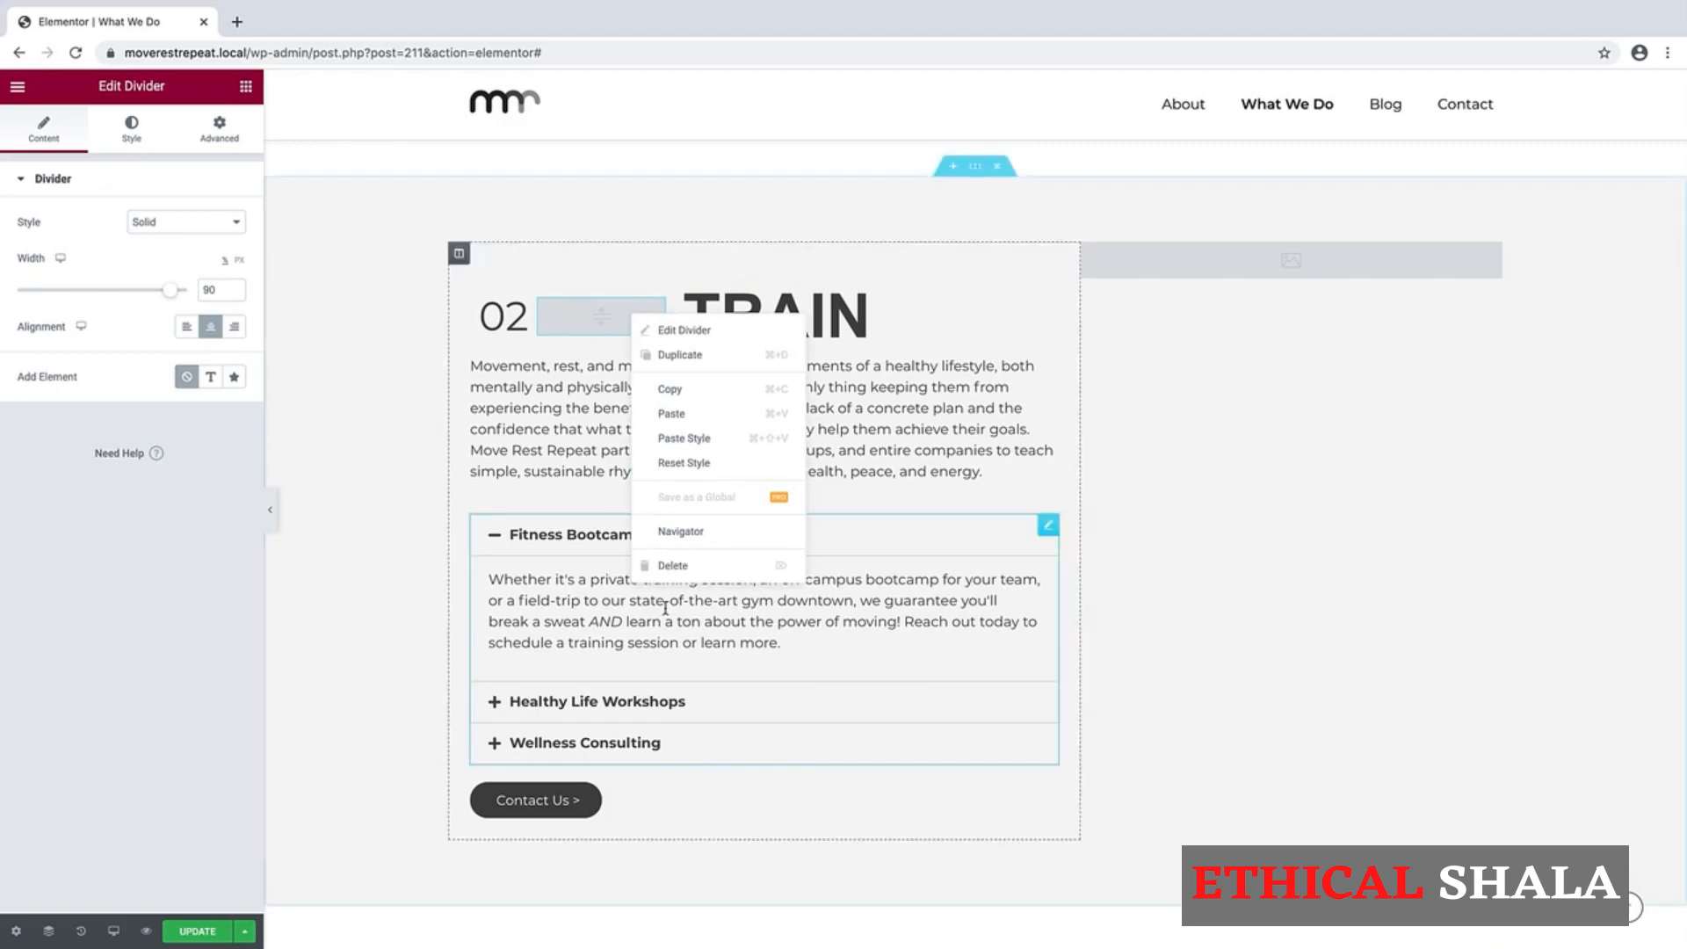
{"action": "left_click", "coordinate": [672, 565]}
{"action": "scroll", "coordinate": [835, 360], "scroll_direction": "up", "scroll_amount": 8}
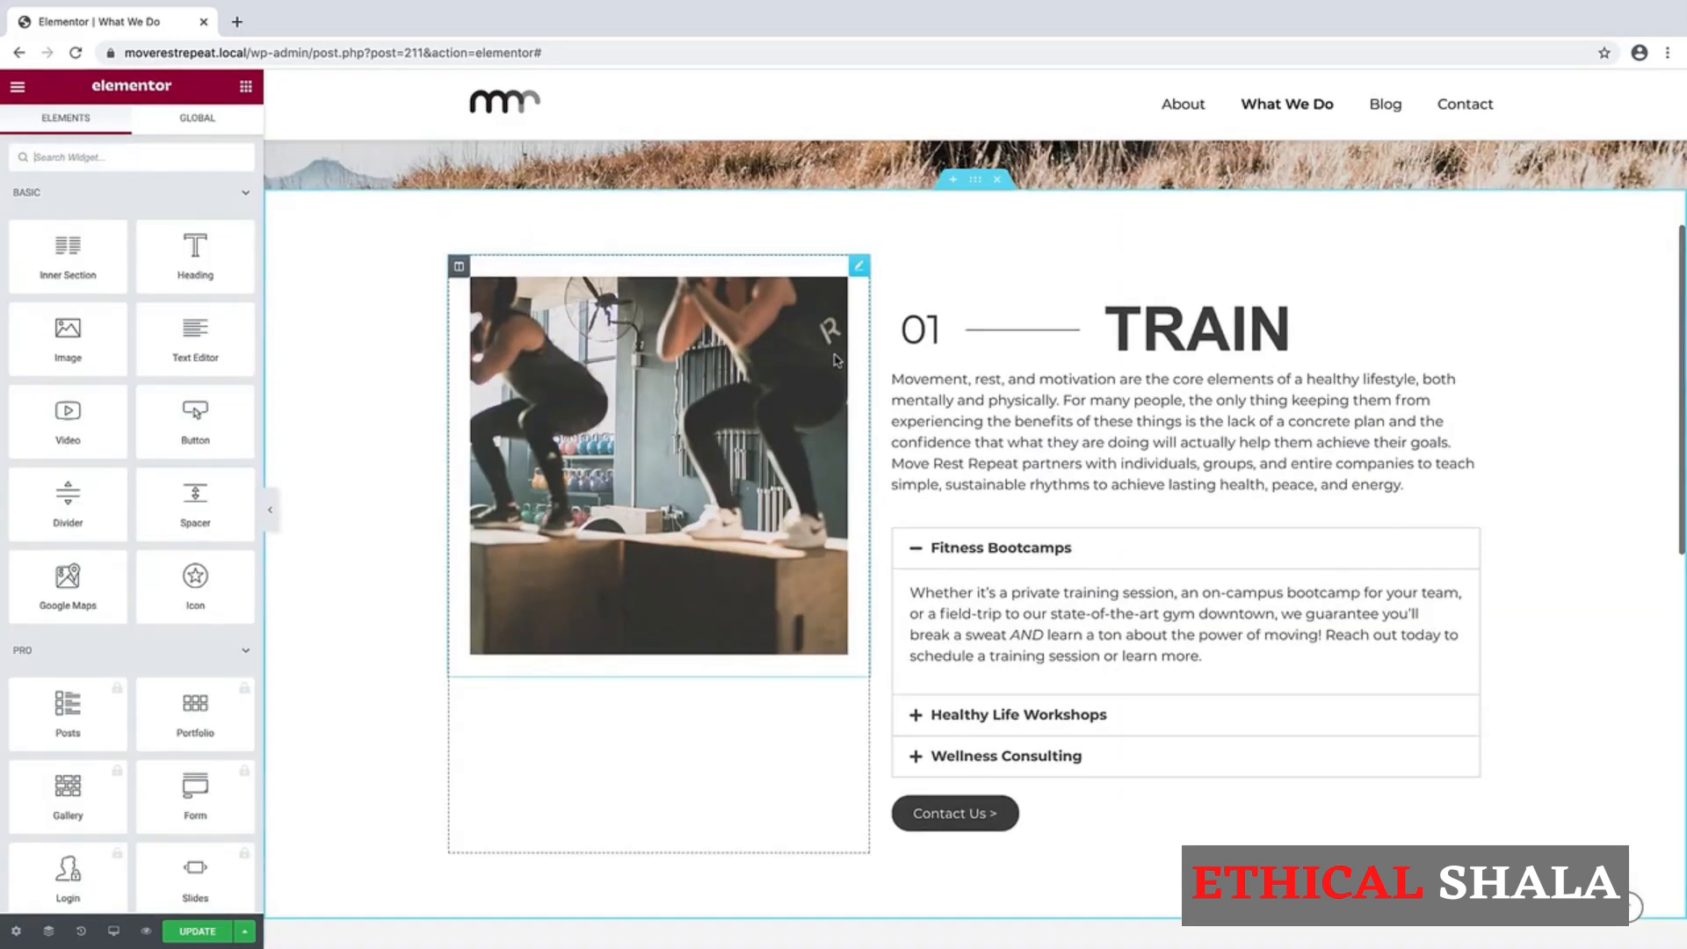
{"action": "right_click", "coordinate": [1029, 341]}
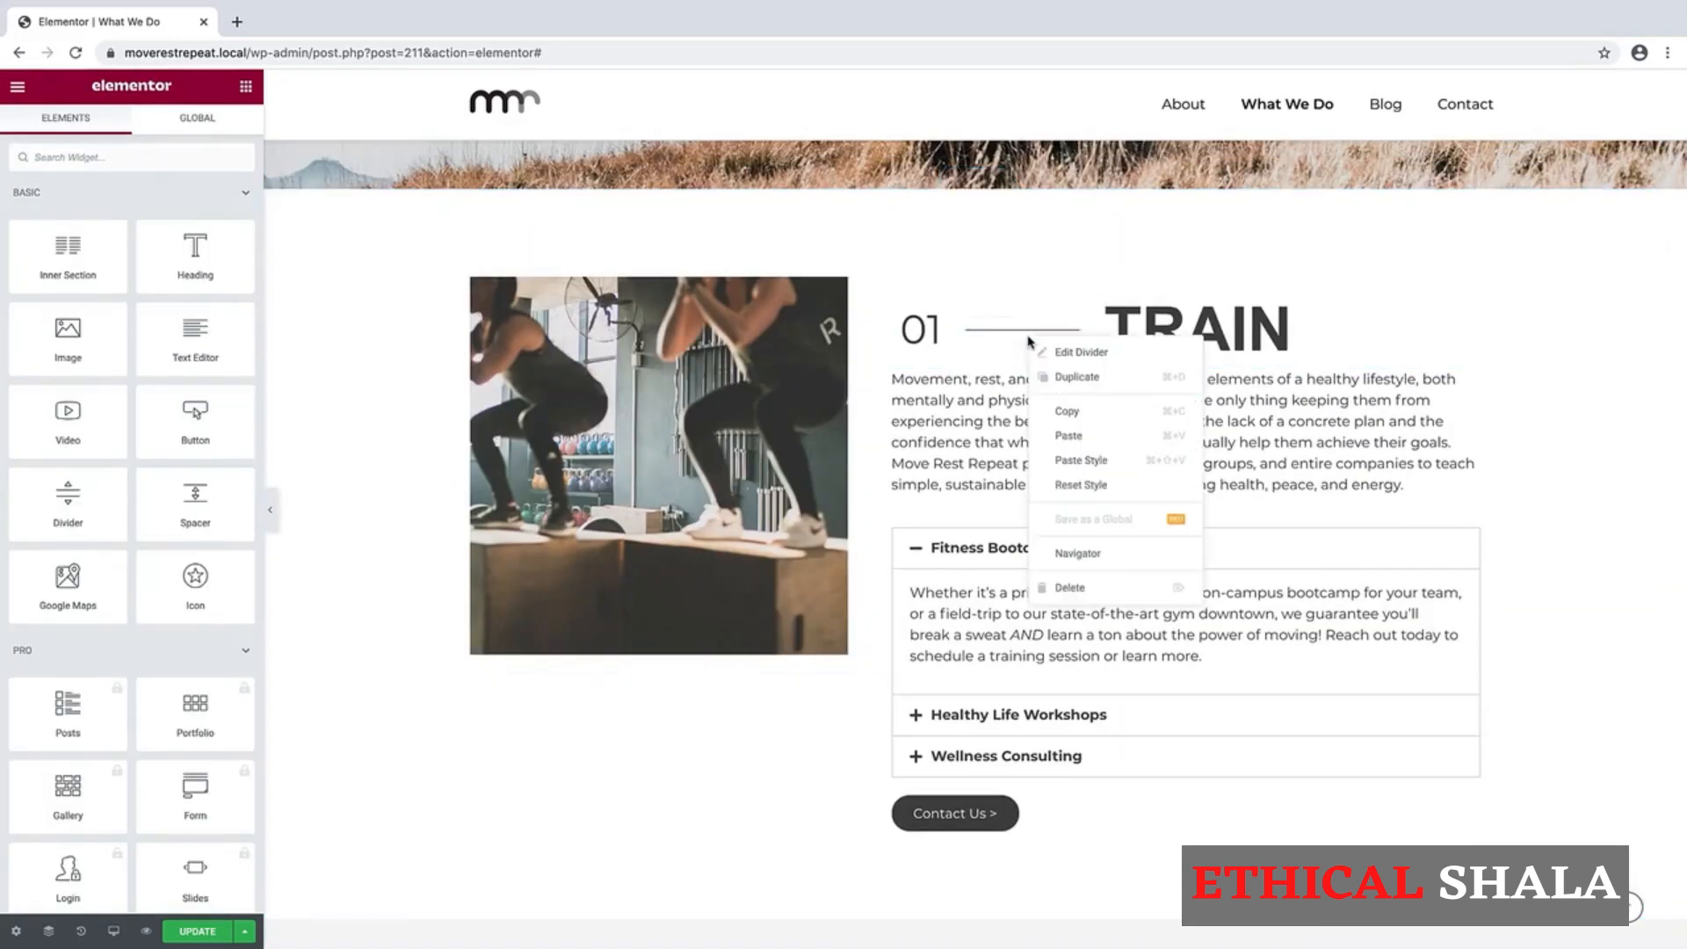
{"action": "left_click", "coordinate": [1066, 412]}
{"action": "scroll", "coordinate": [871, 493], "scroll_direction": "down", "scroll_amount": 6}
{"action": "scroll", "coordinate": [870, 493], "scroll_direction": "down", "scroll_amount": 3}
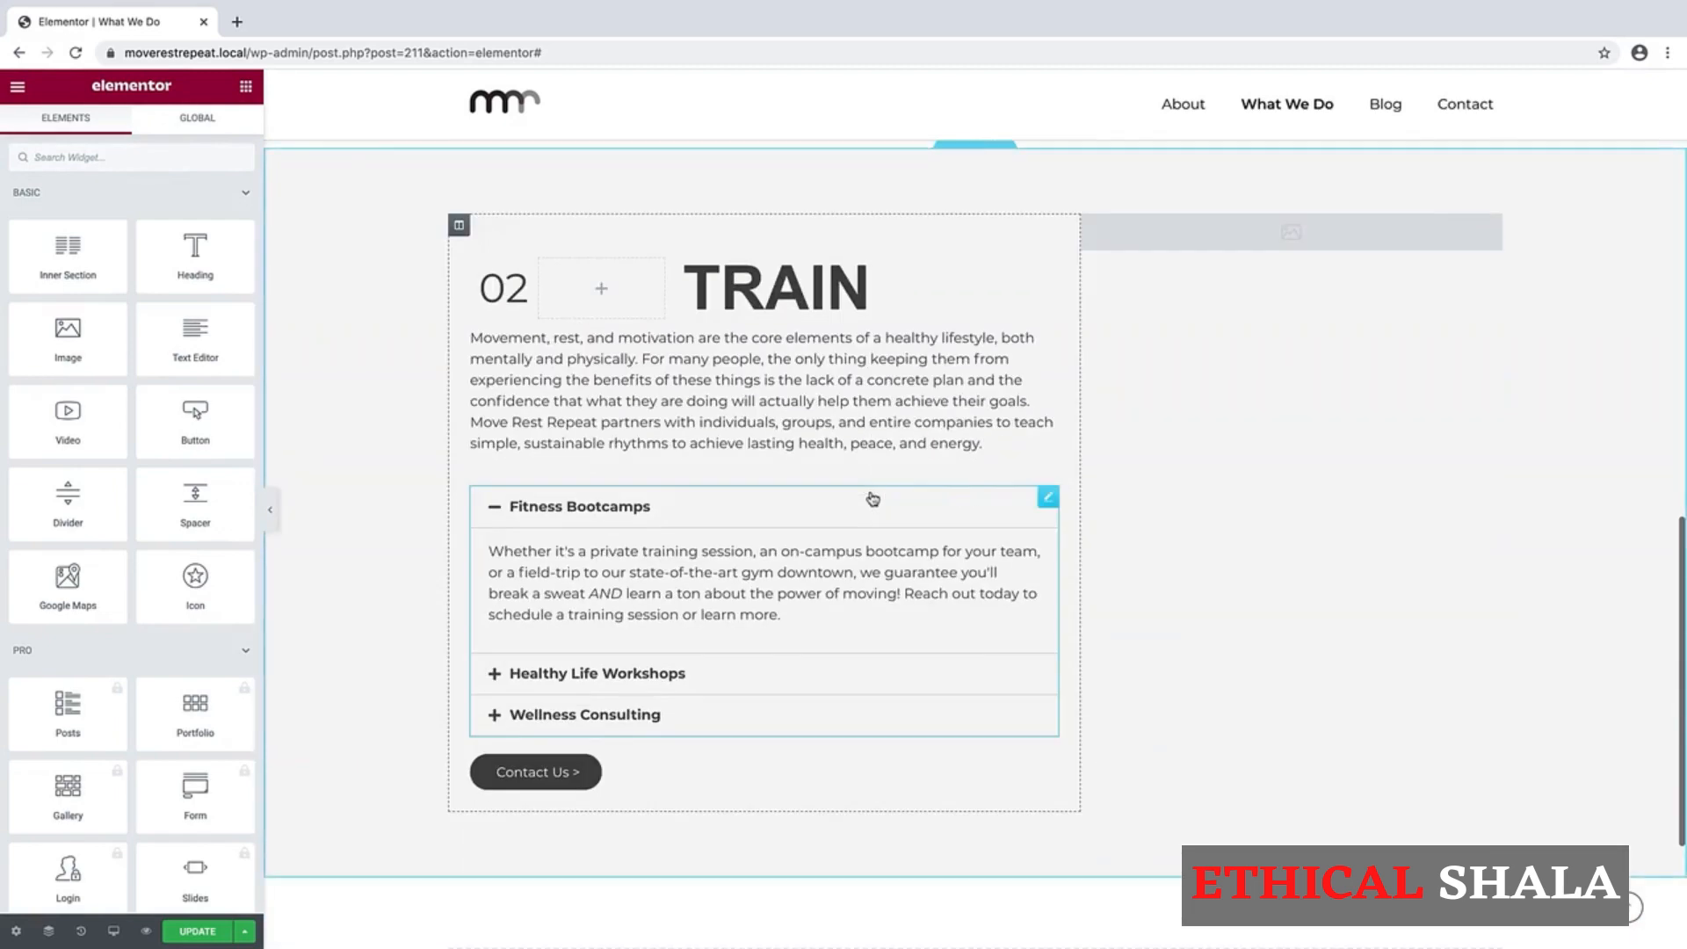
{"action": "right_click", "coordinate": [616, 297]}
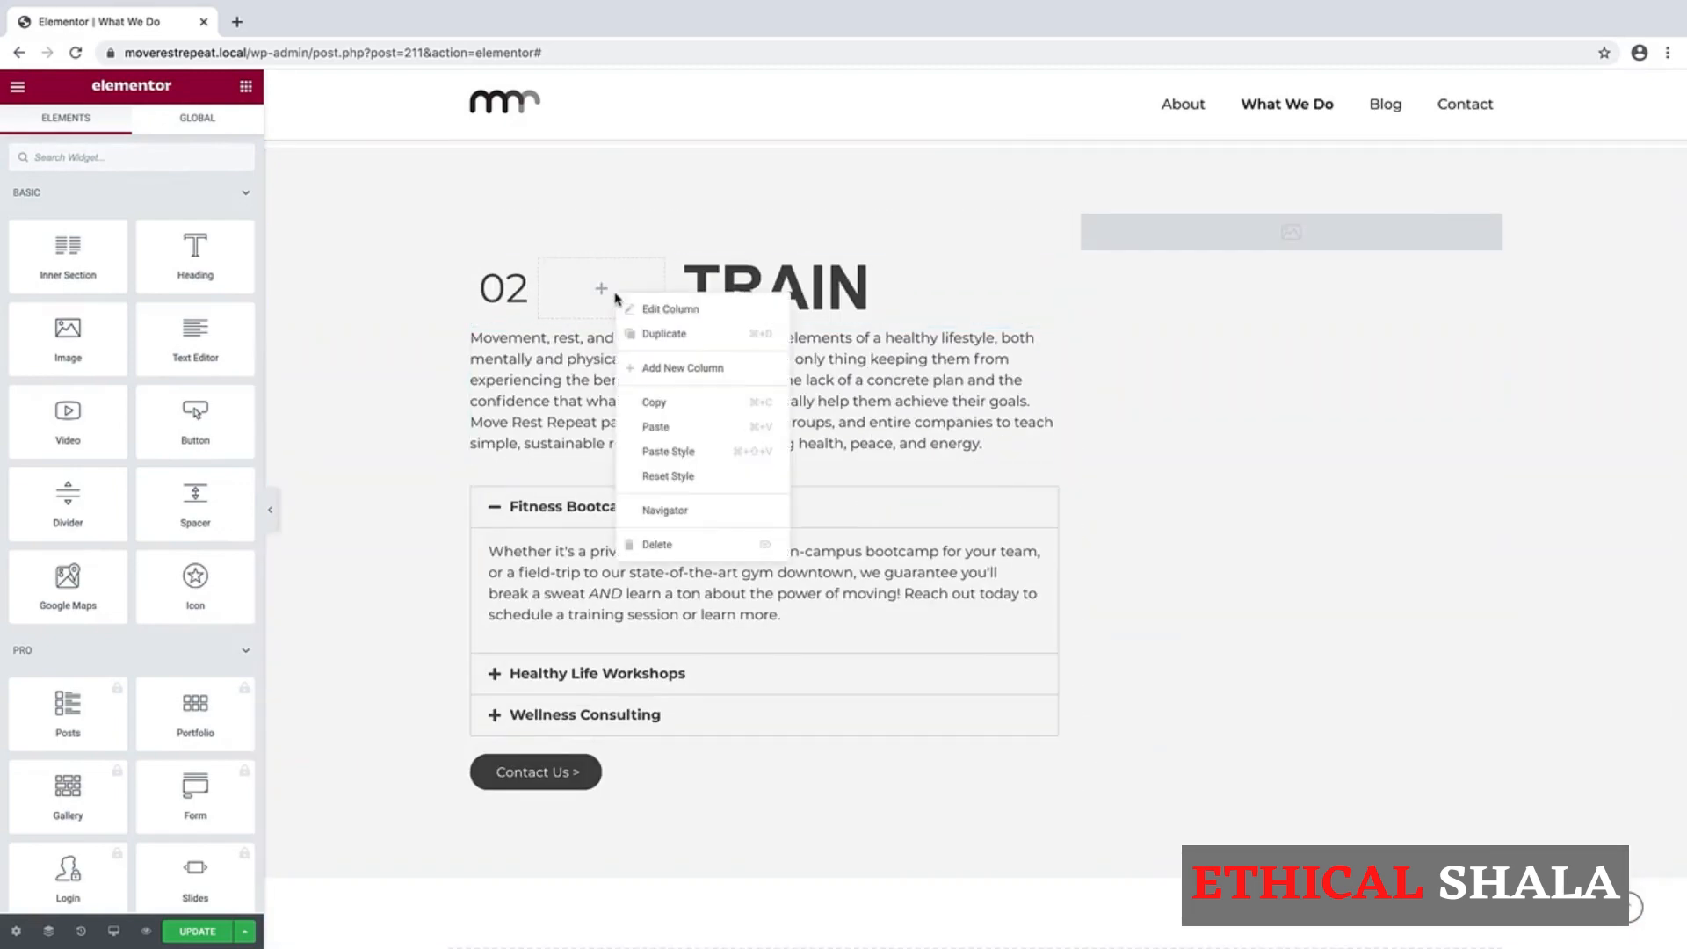
{"action": "left_click", "coordinate": [657, 426]}
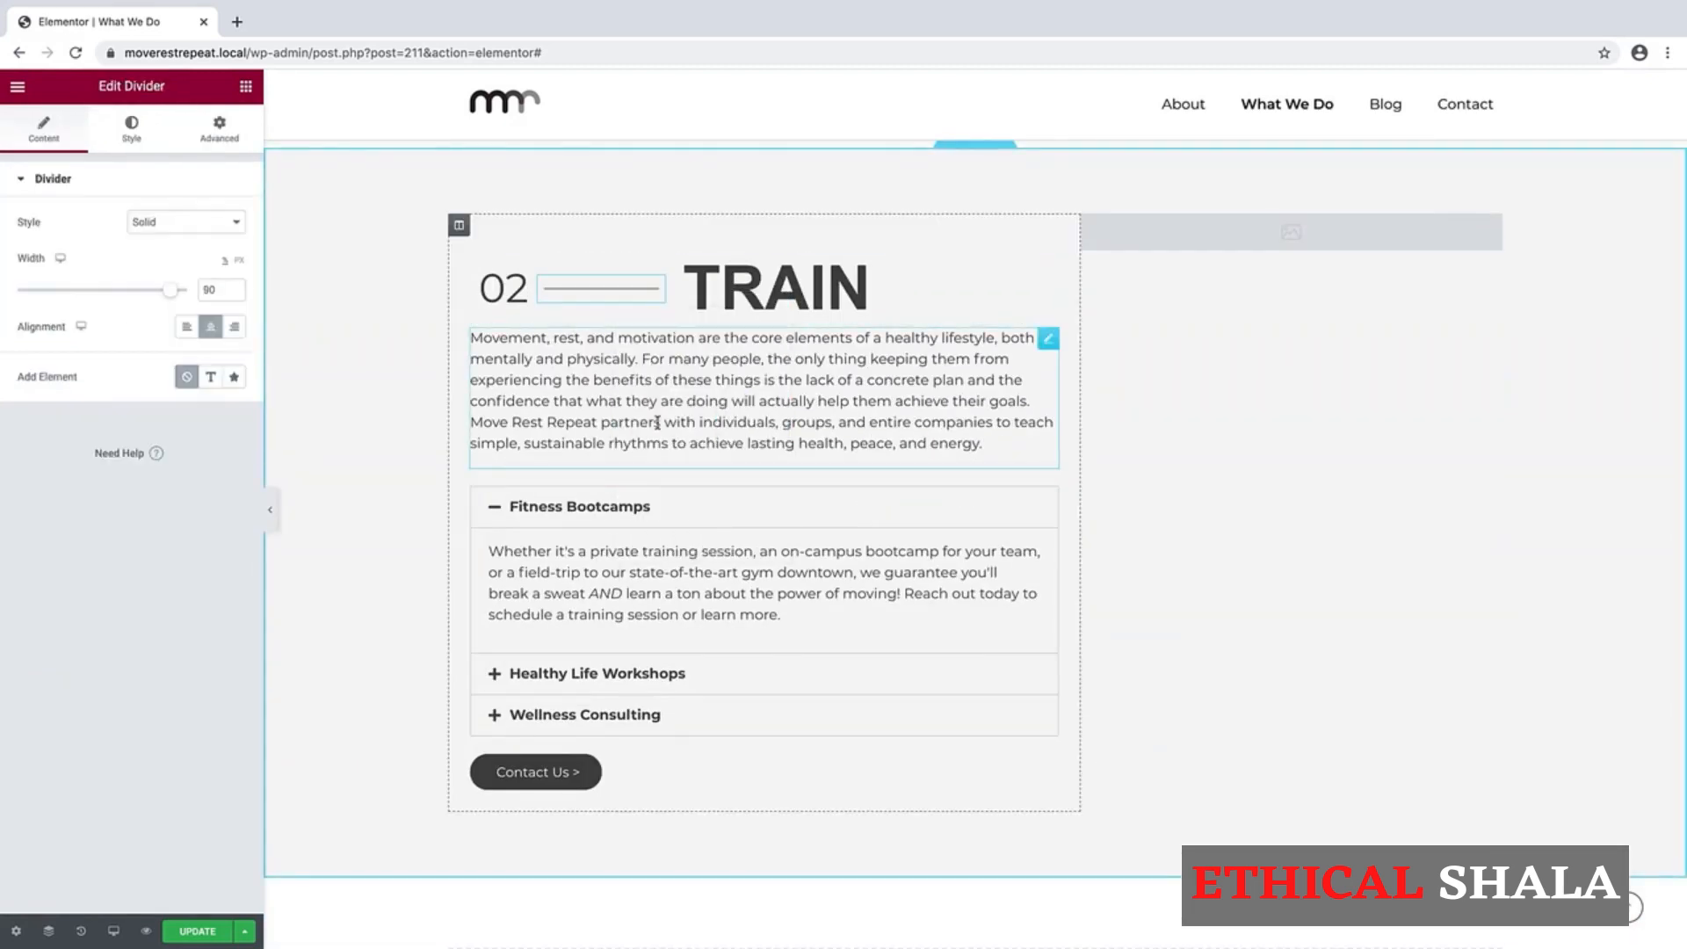
Step: Change the "Train" heading in the 02 section to "Resource"
{"action": "left_click", "coordinate": [771, 286]}
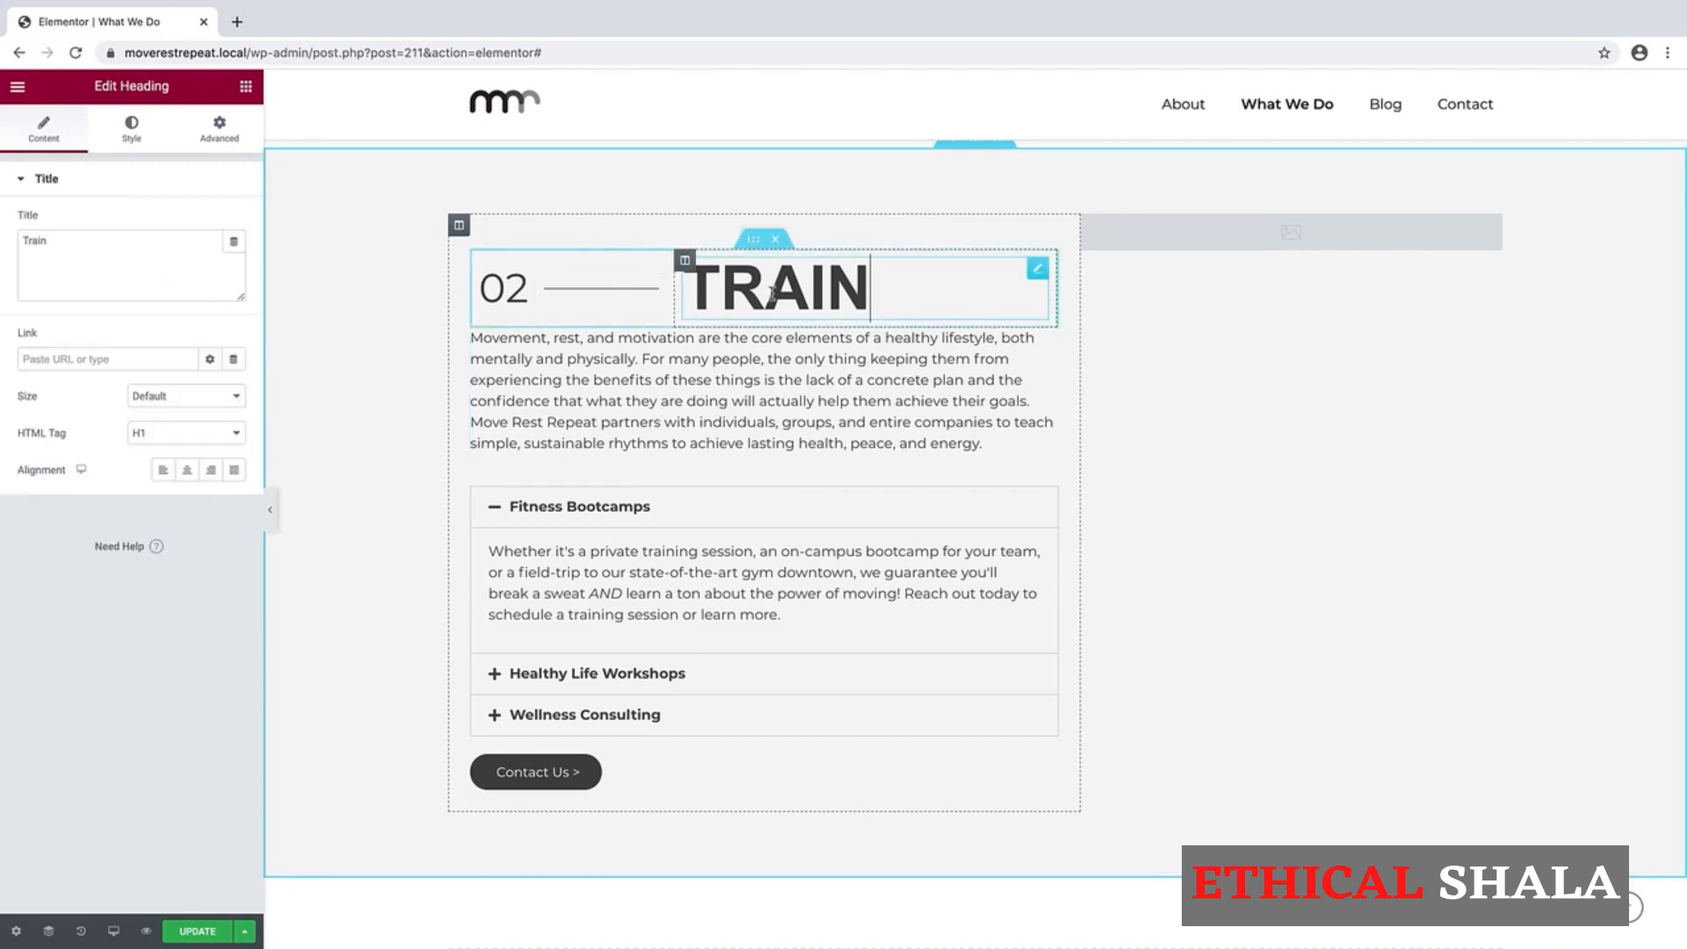
{"action": "left_click_drag", "start_coordinate": [83, 253], "coordinate": [13, 248]}
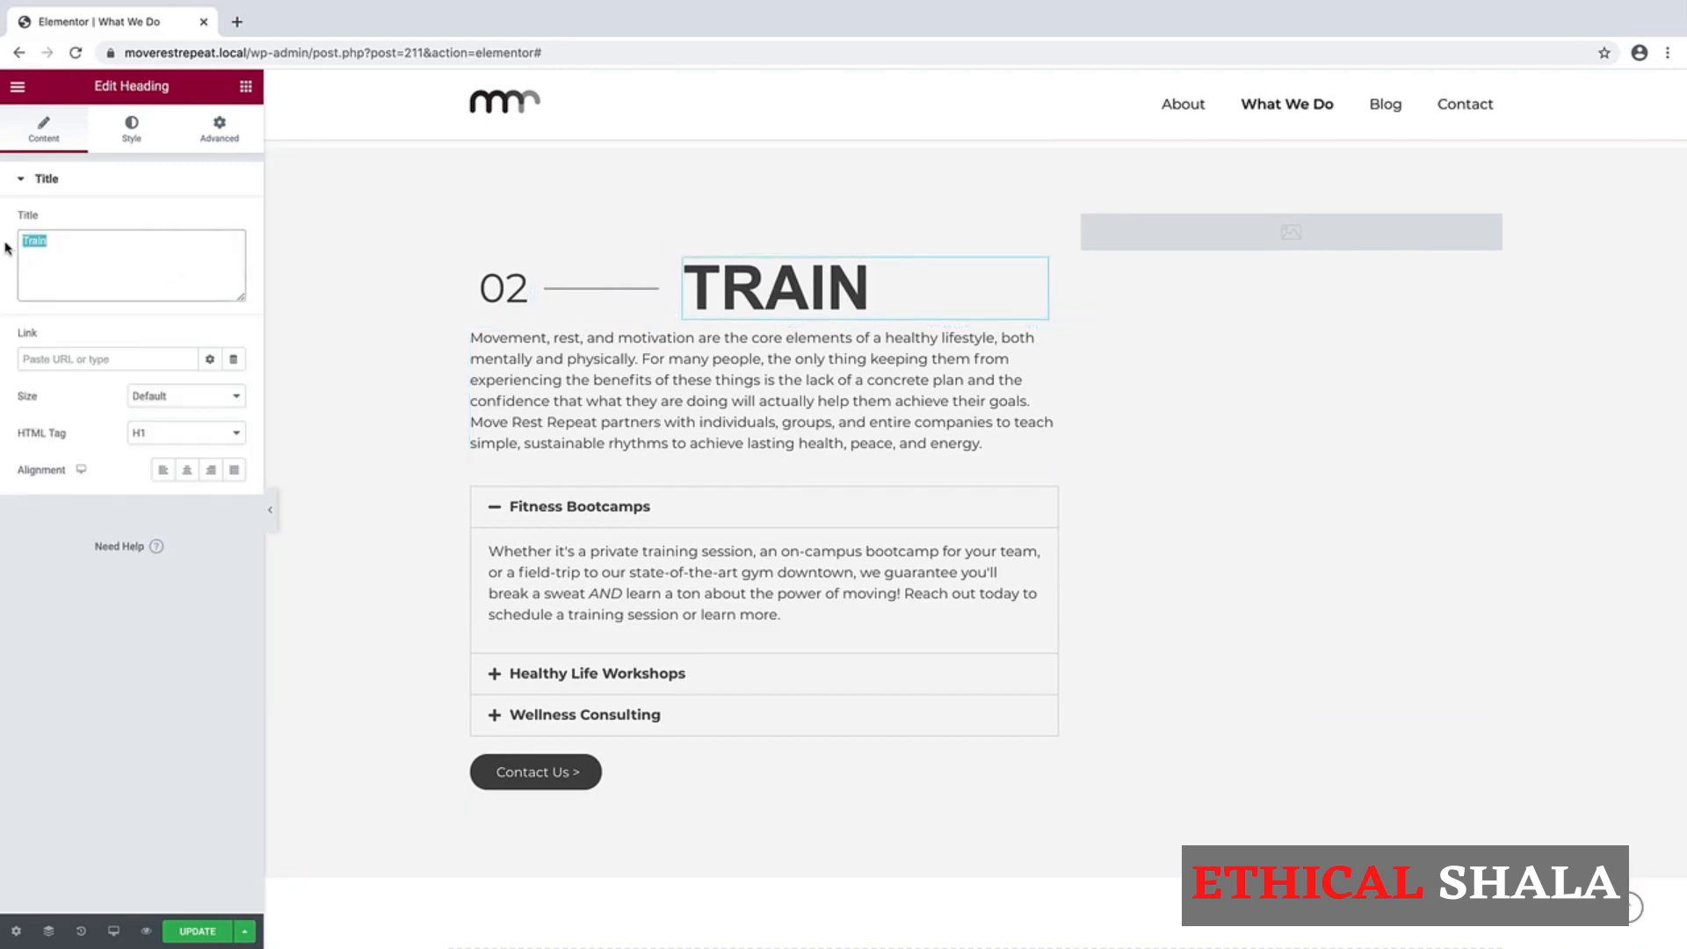
{"action": "type", "text": "Resource"}
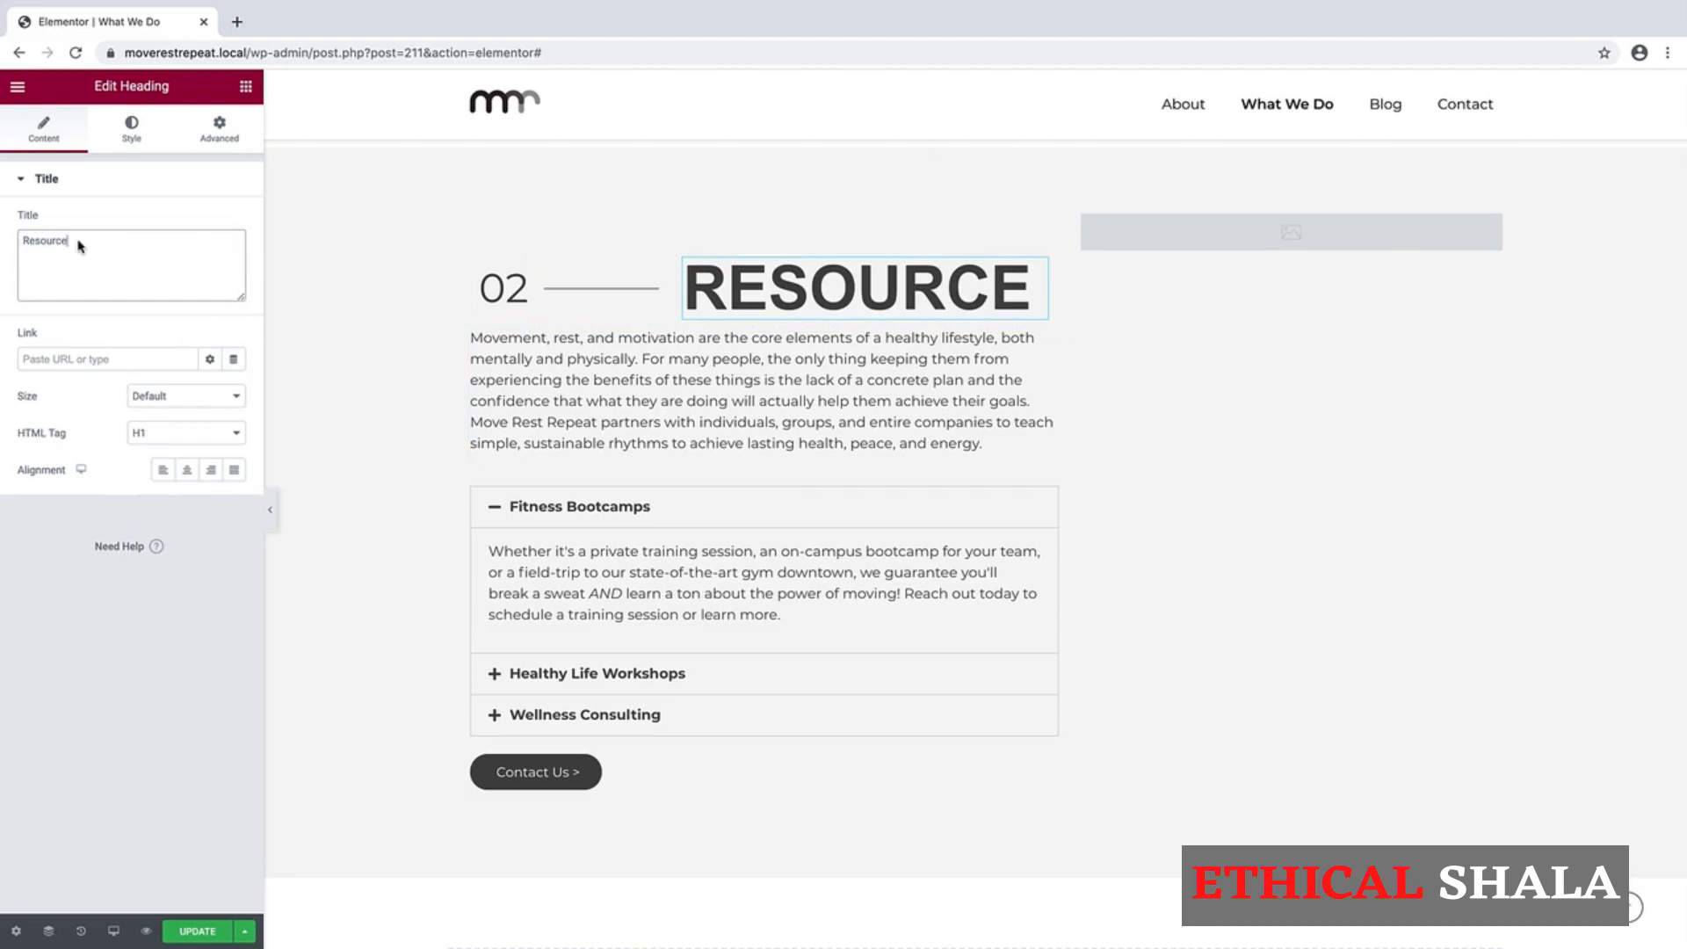
Step: Replace the 02 section's paragraph by pasting the copied text beginning "Learning and growing, both physically and mentally"
{"action": "left_click", "coordinate": [828, 410]}
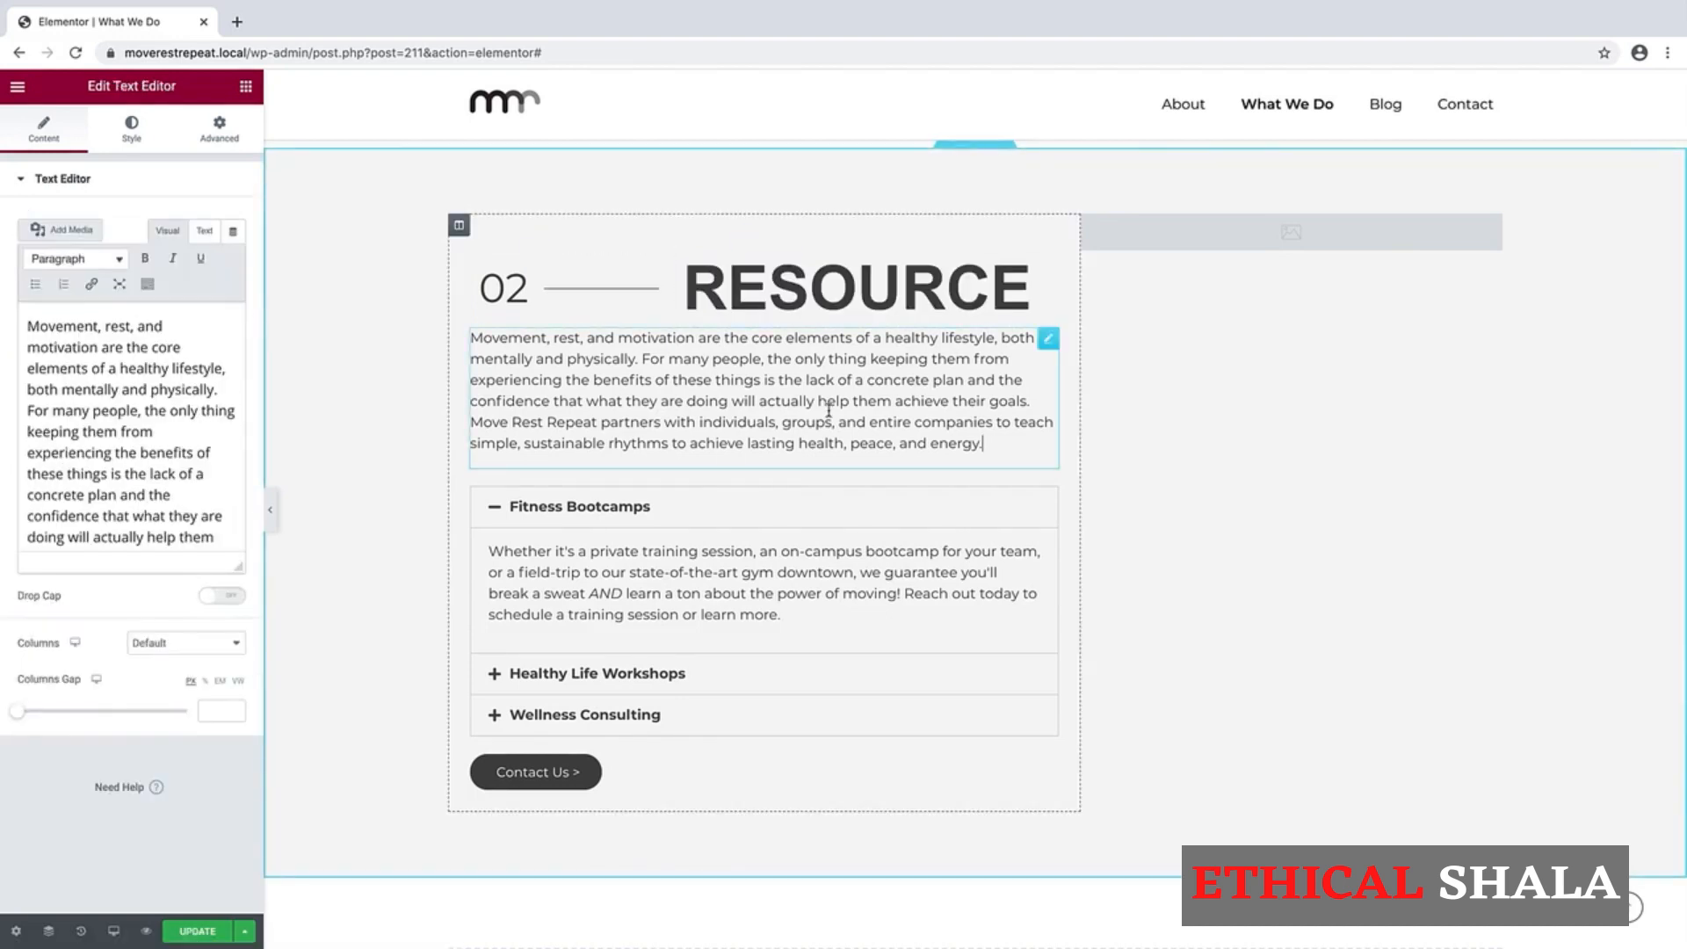
{"action": "triple_click", "coordinate": [121, 451]}
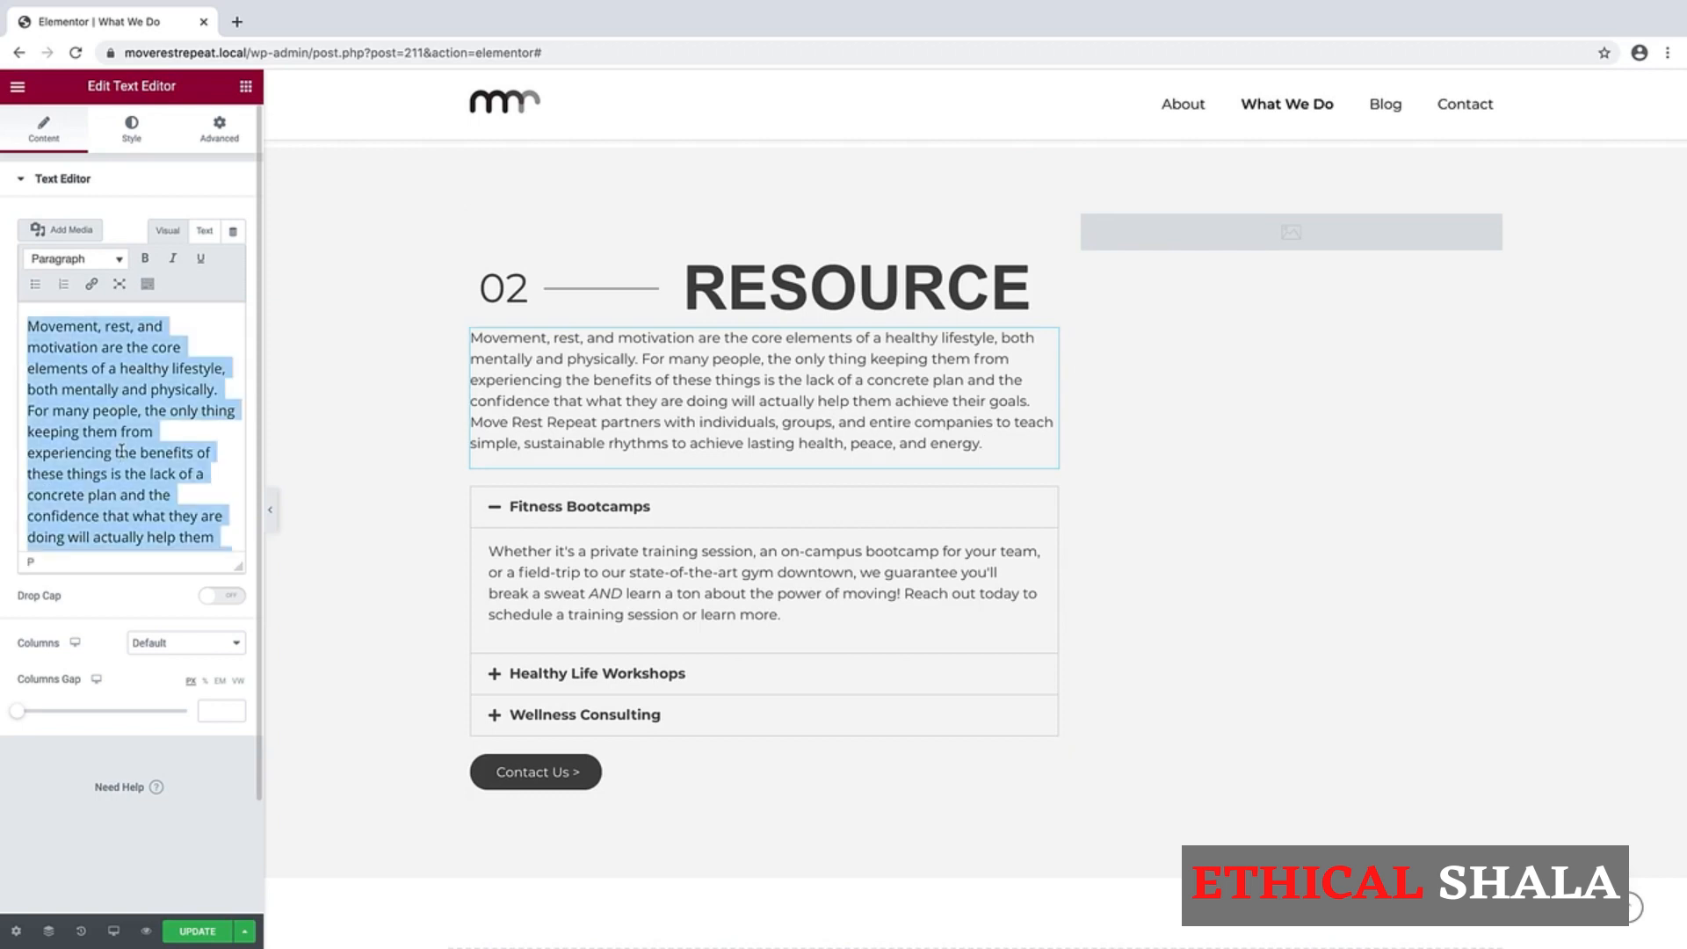
{"action": "key", "text": "ctrl+v"}
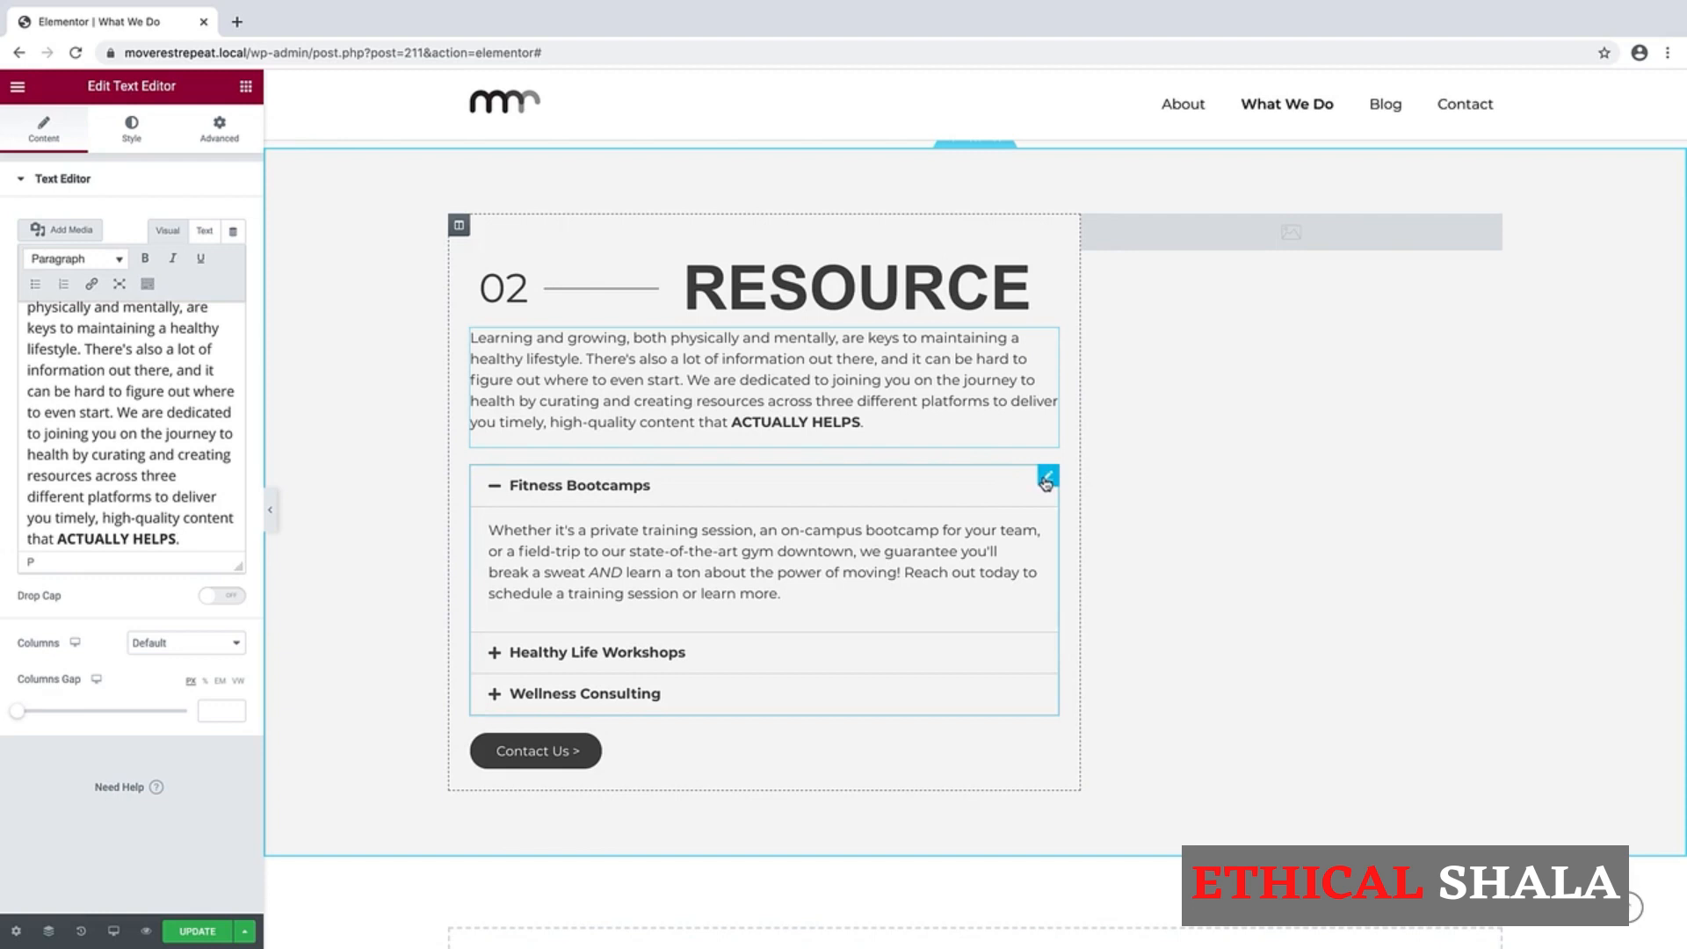
Step: Delete the accordion and the "Contact Us >" button from the 02 section
{"action": "right_click", "coordinate": [1045, 482]}
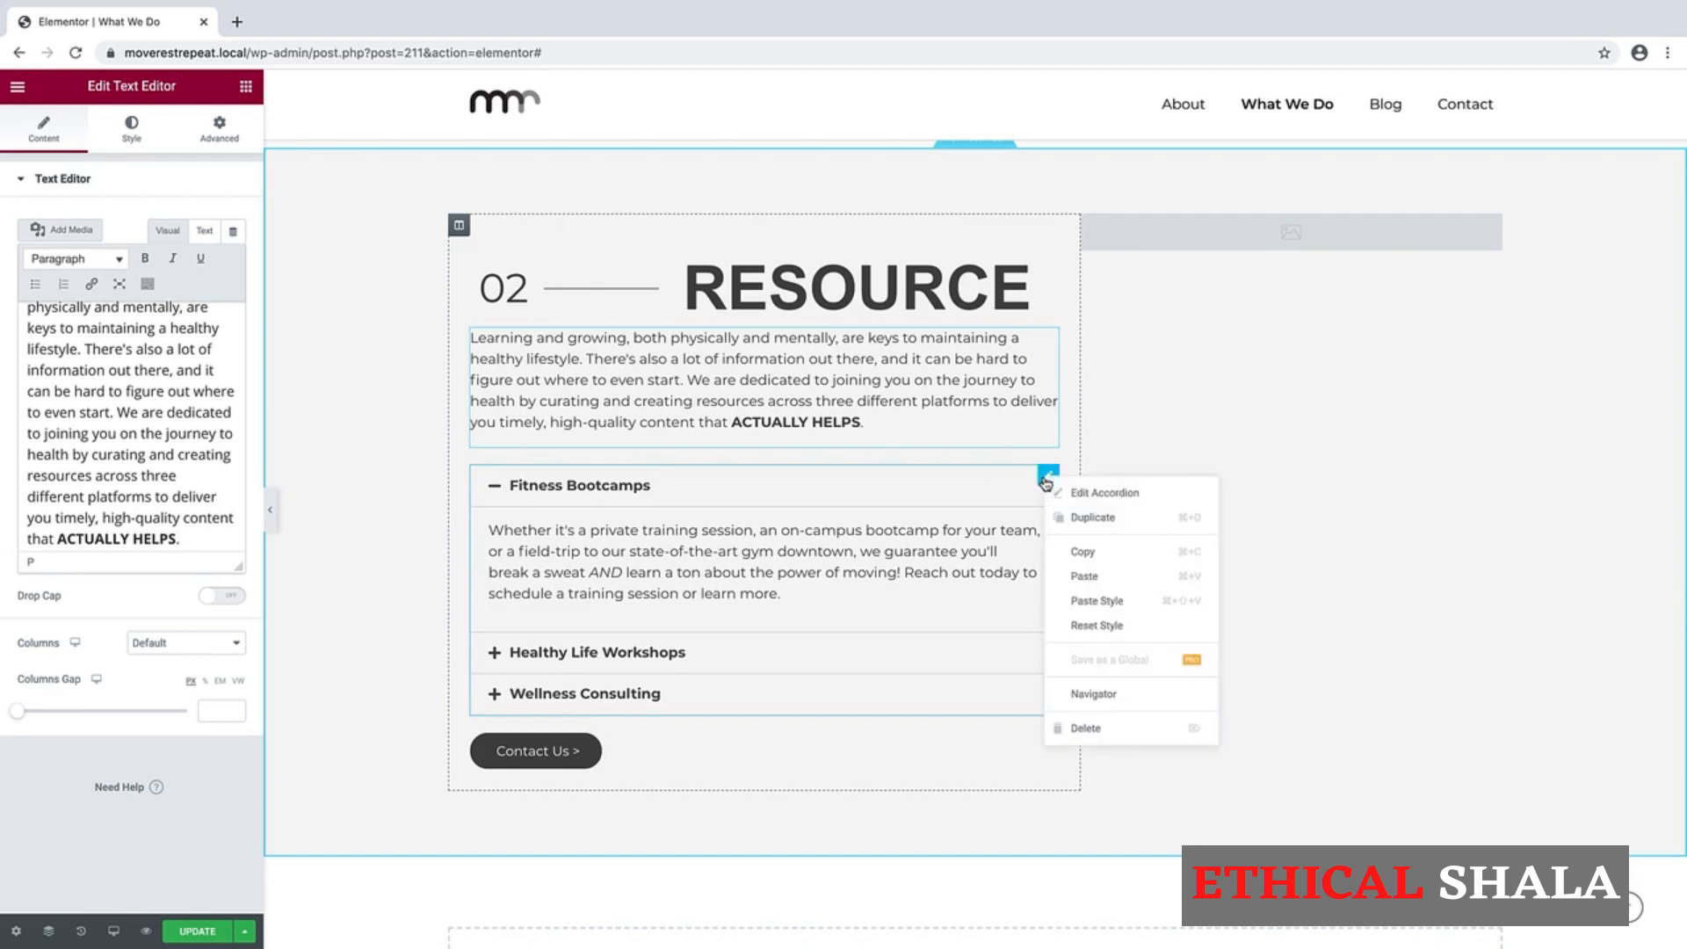
{"action": "left_click", "coordinate": [1058, 730]}
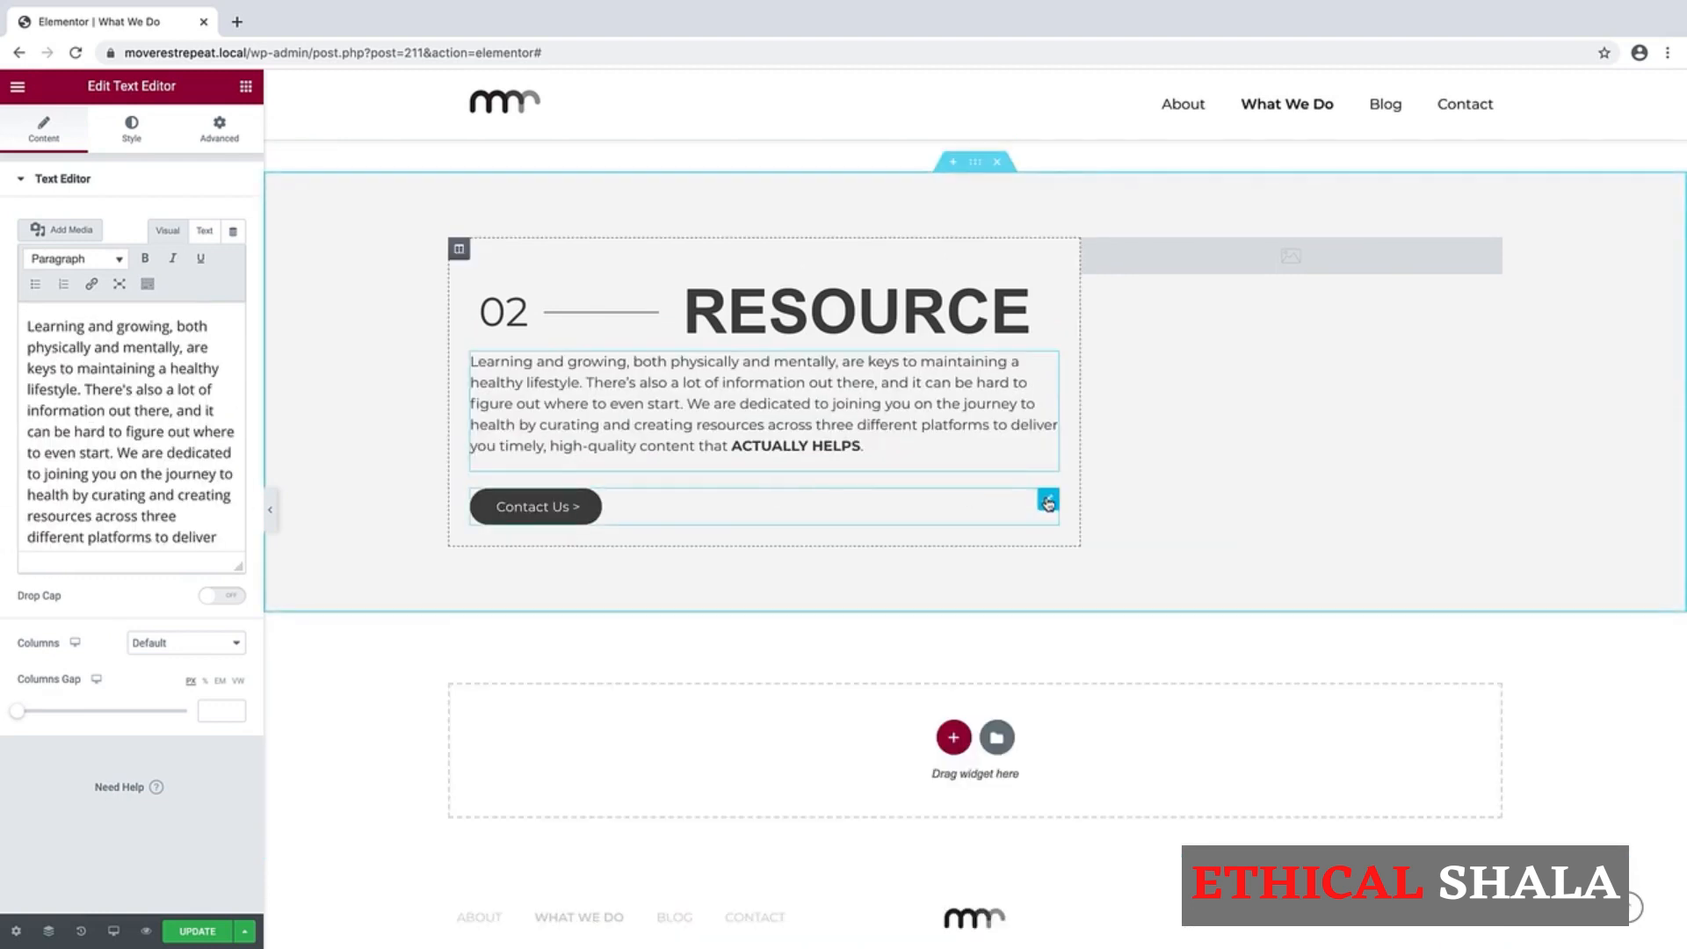
{"action": "right_click", "coordinate": [1048, 503]}
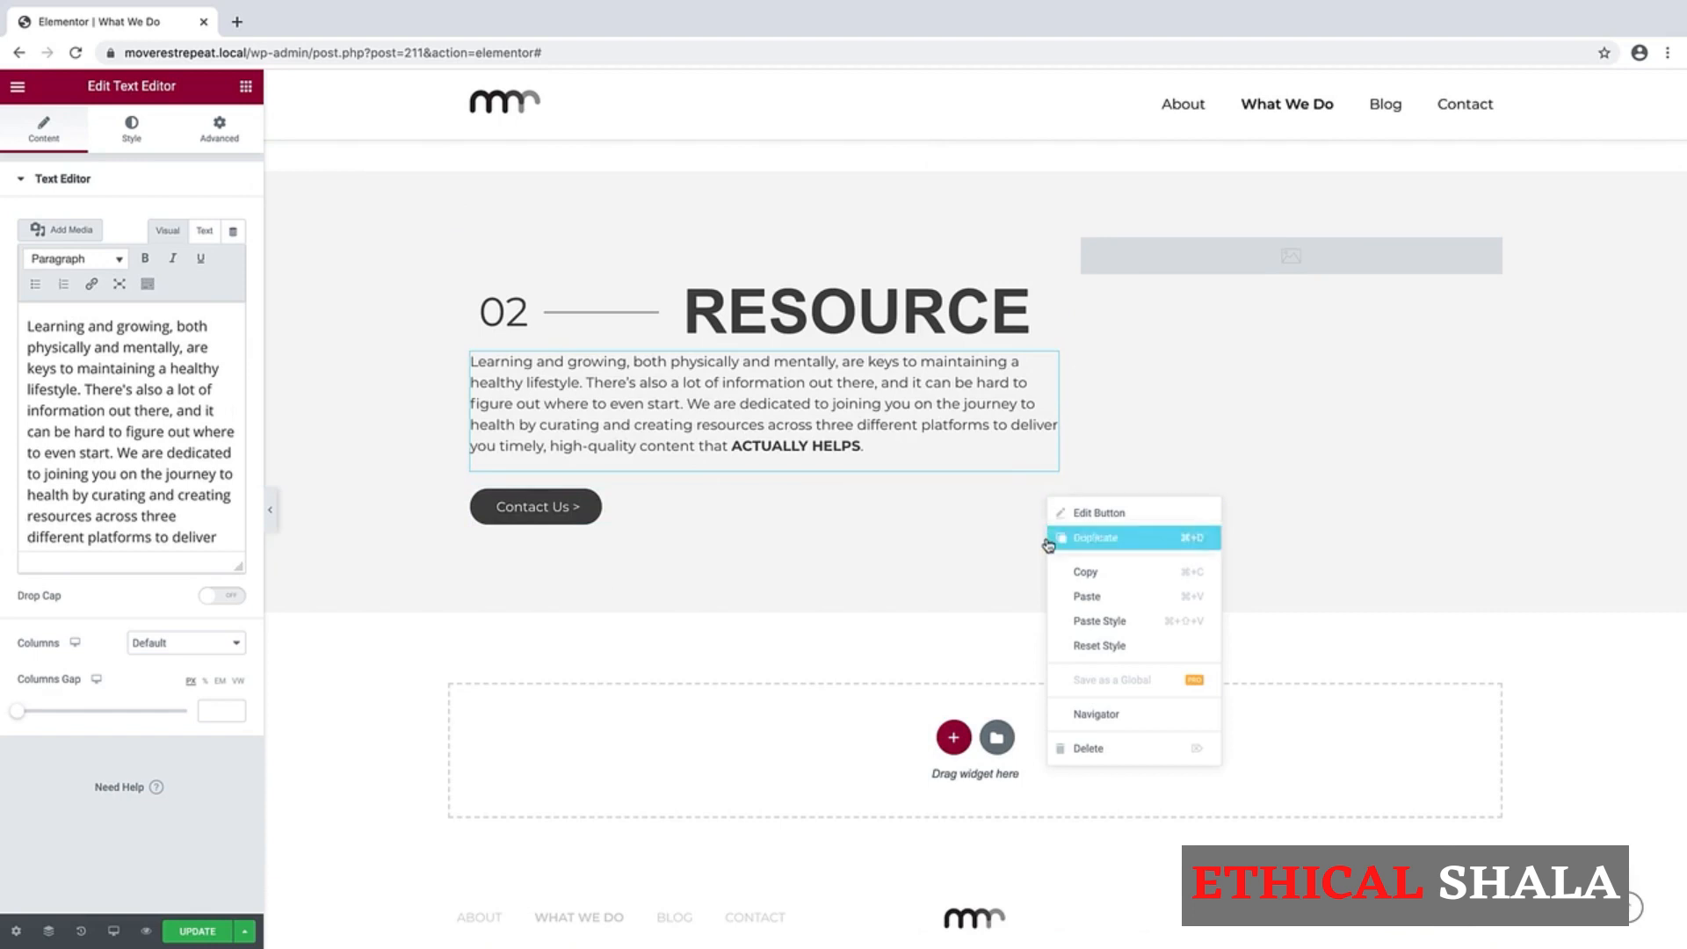
{"action": "left_click", "coordinate": [1076, 749]}
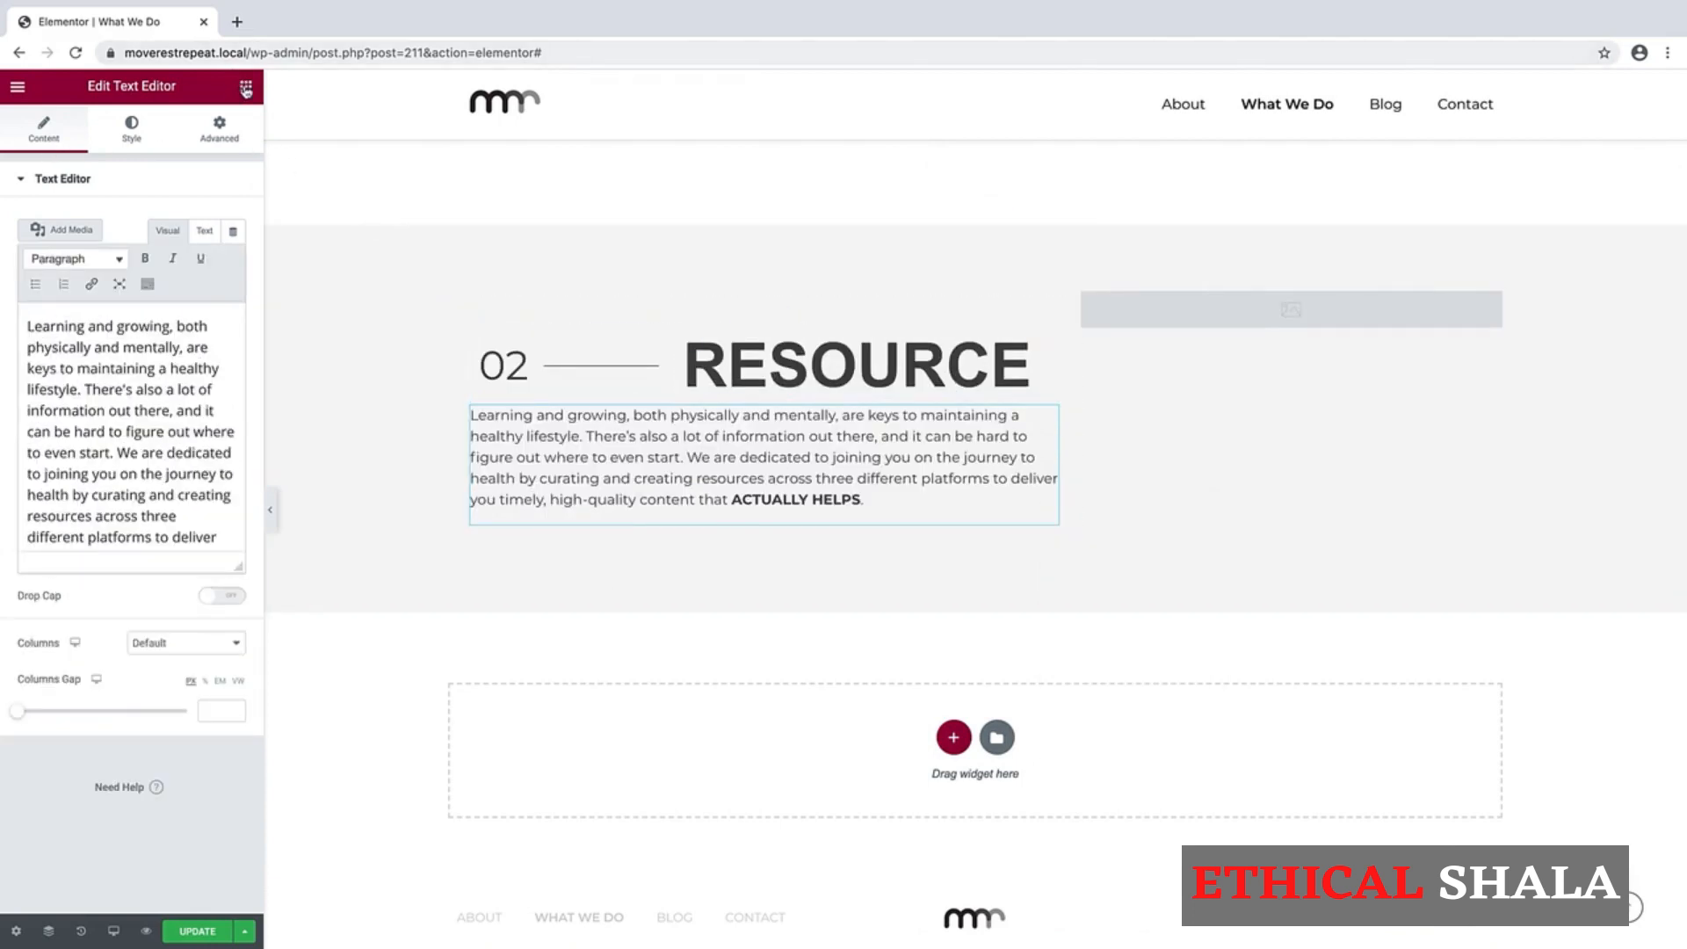
Step: Add an inner section below the Resource paragraph and delete its second column
{"action": "left_click", "coordinate": [246, 88]}
{"action": "left_click_drag", "start_coordinate": [60, 249], "coordinate": [627, 503]}
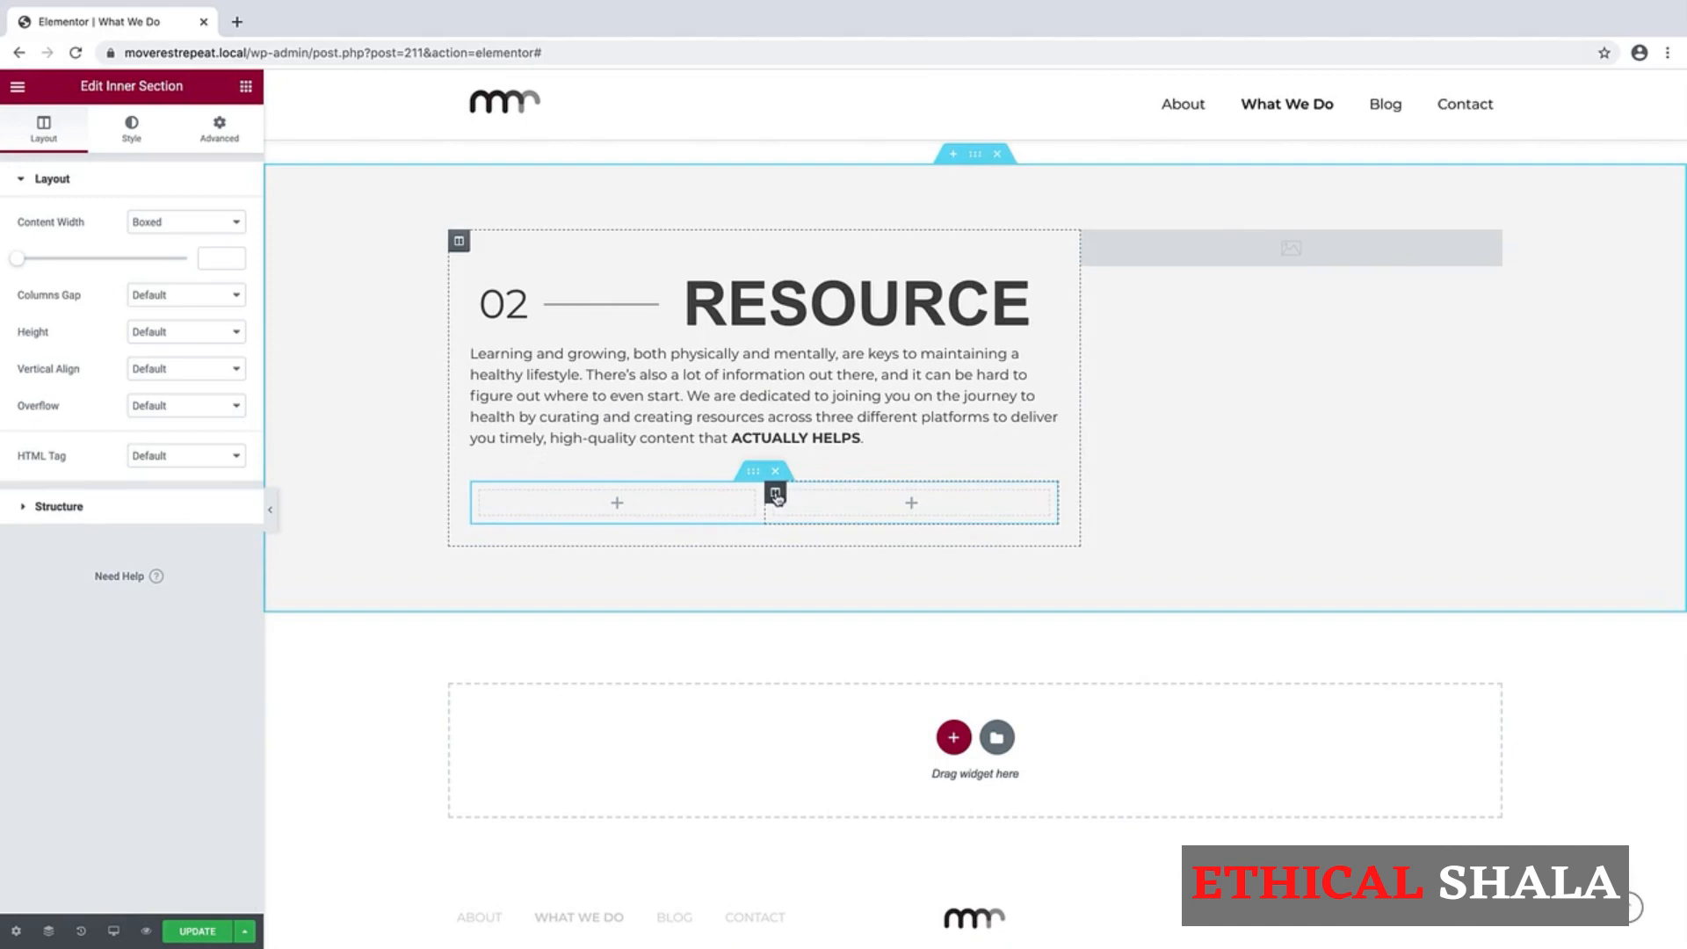
{"action": "right_click", "coordinate": [777, 498]}
{"action": "left_click", "coordinate": [822, 751]}
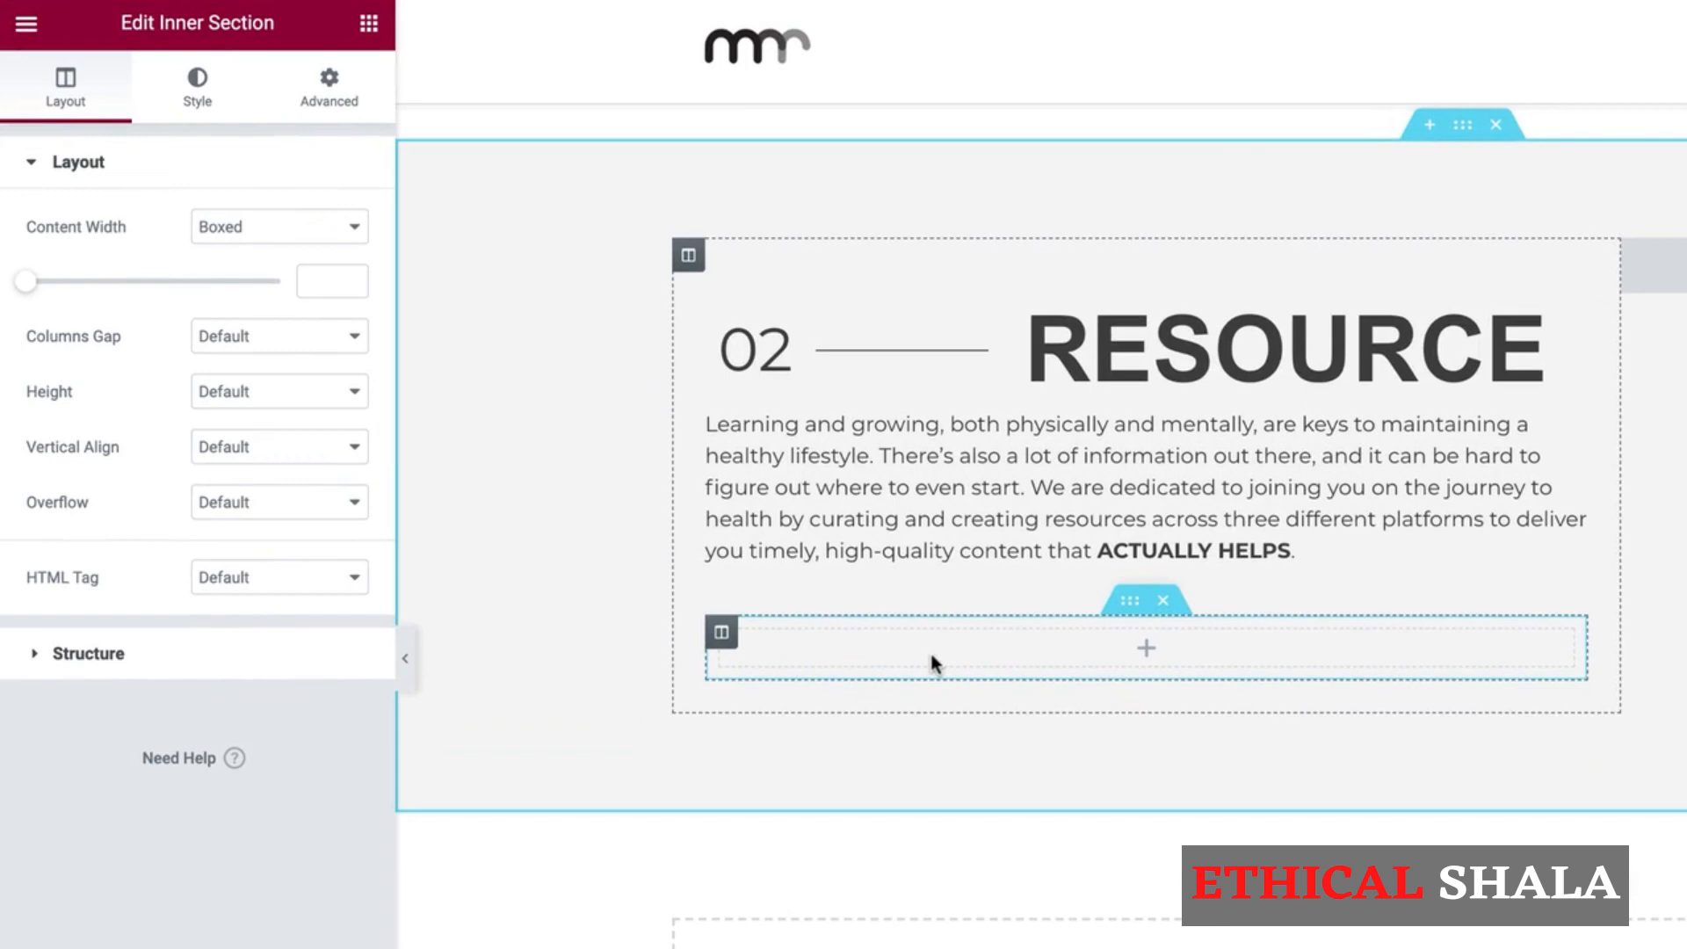
Step: Add an Icon widget to the inner section and set it to the first "Rss" icon in the library
{"action": "left_click", "coordinate": [374, 35]}
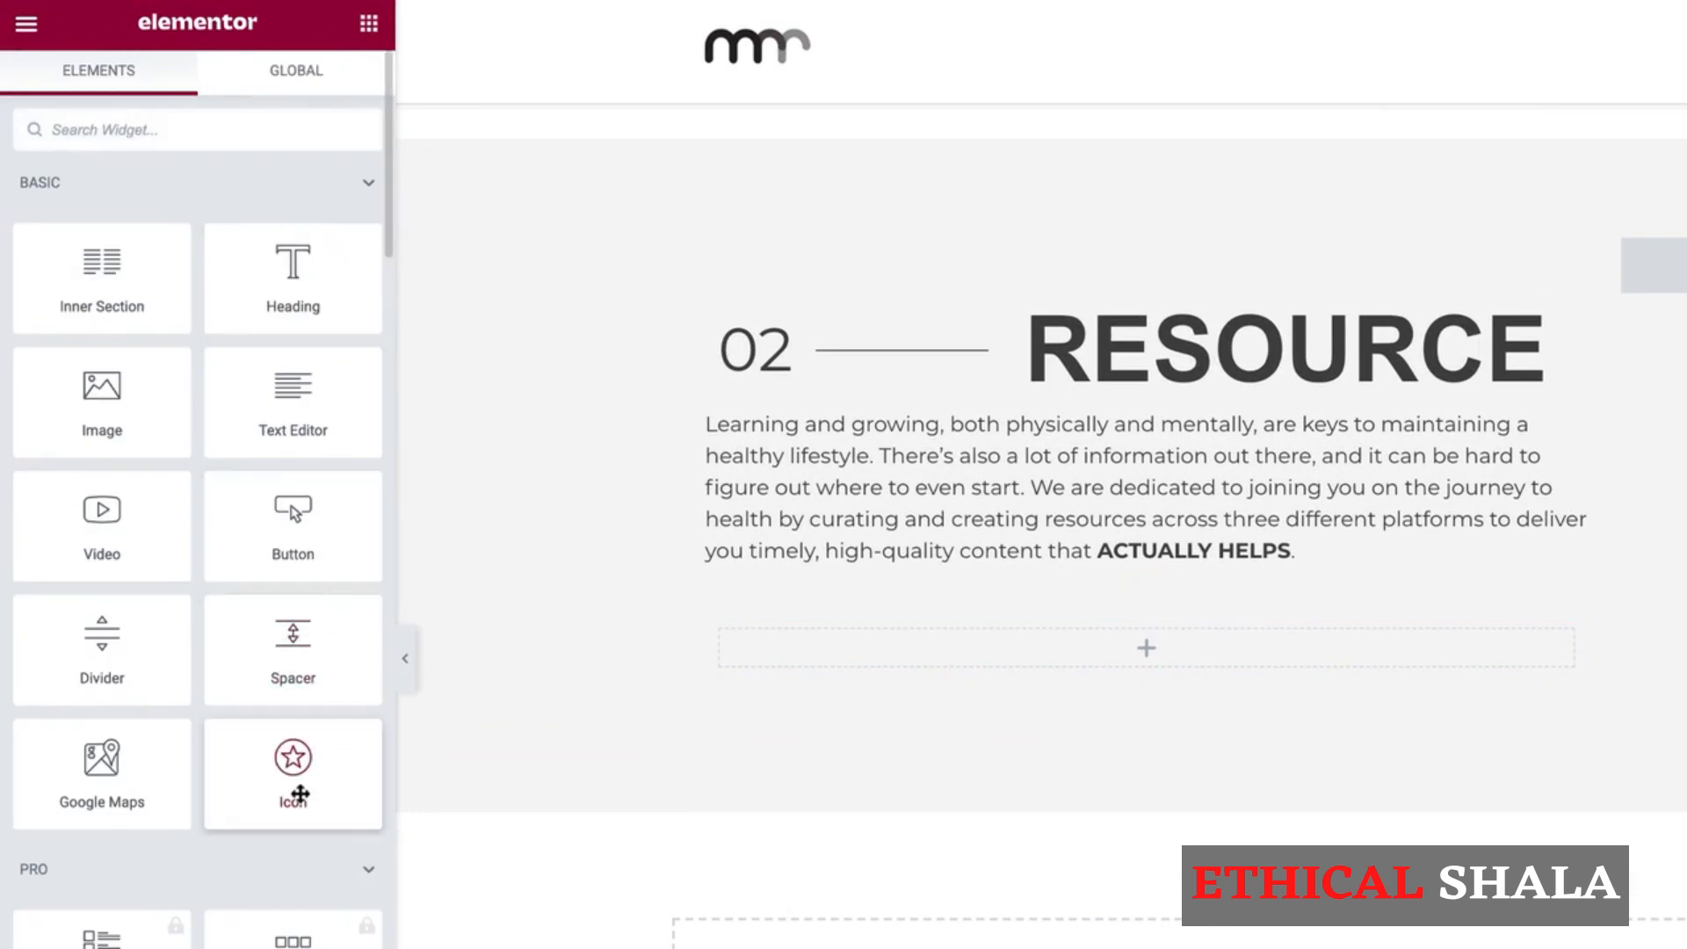
{"action": "left_click_drag", "start_coordinate": [299, 794], "coordinate": [1101, 664]}
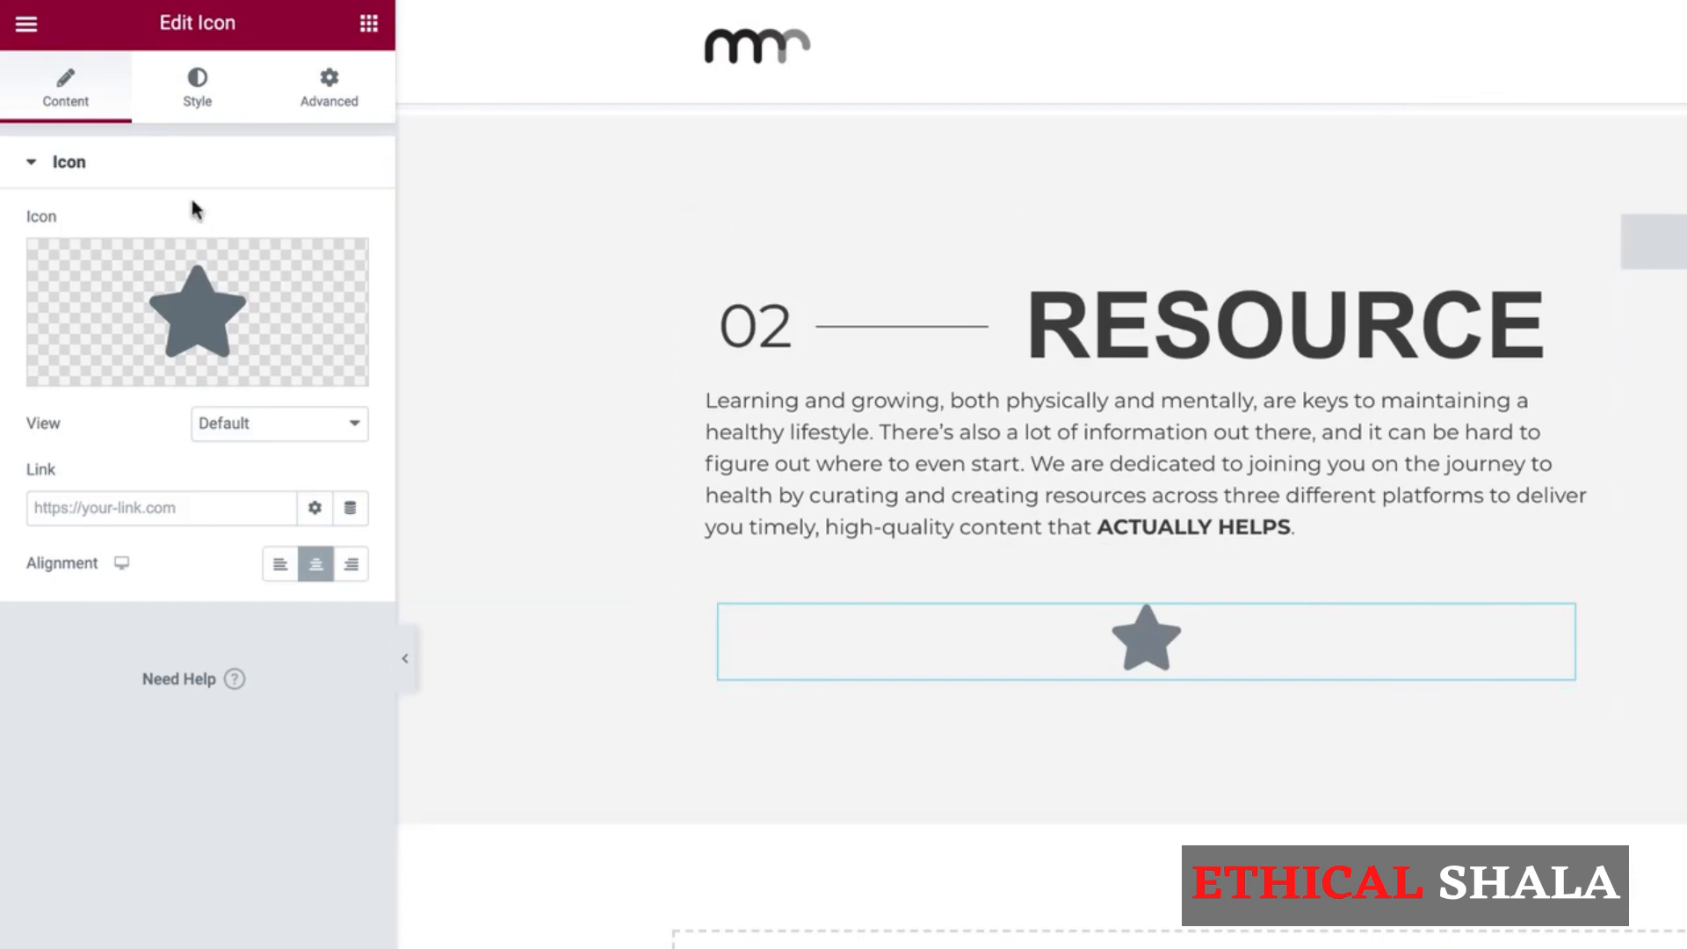
{"action": "left_click", "coordinate": [193, 315]}
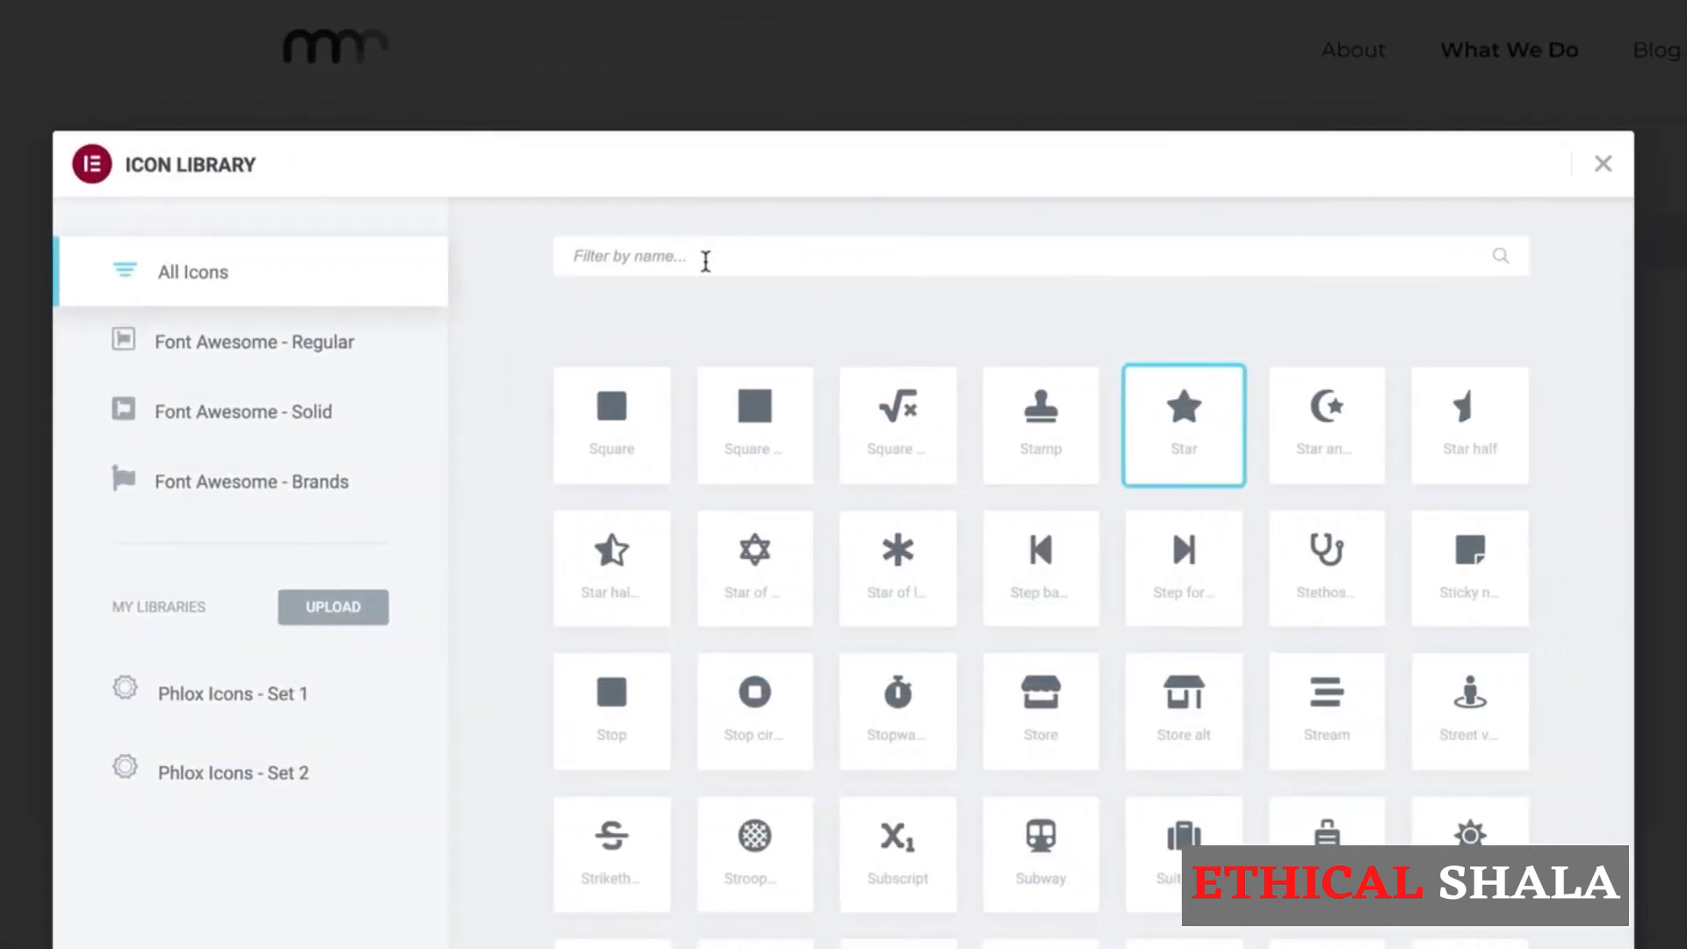
{"action": "type", "text": "rss"}
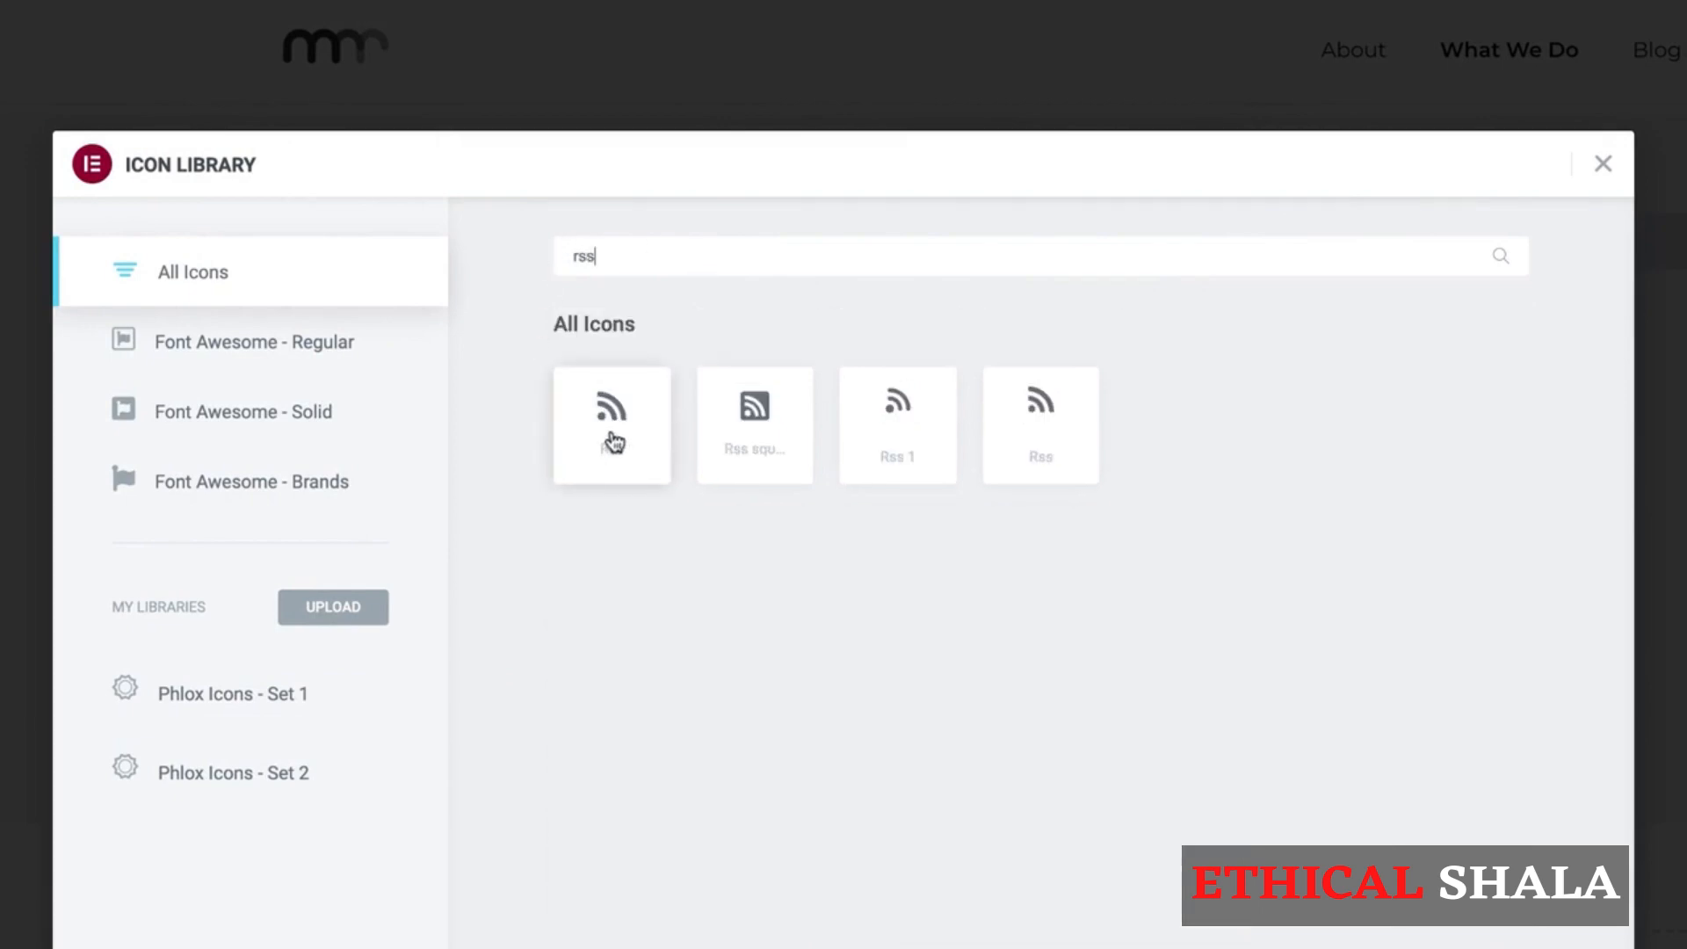
{"action": "left_click", "coordinate": [612, 440]}
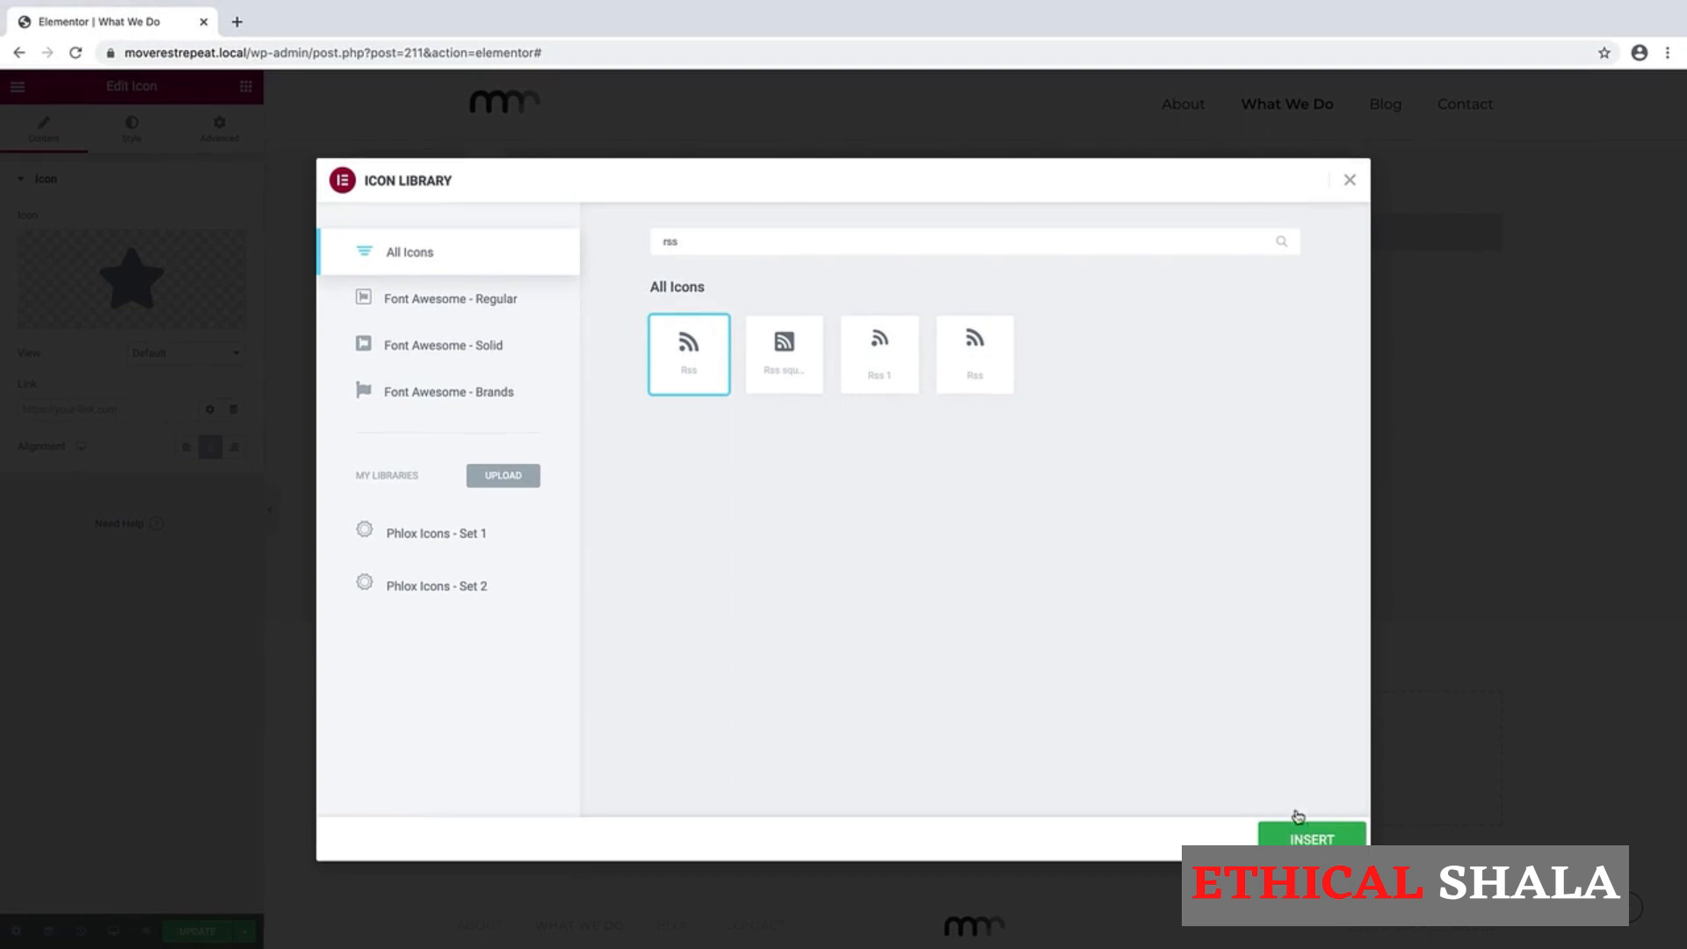
{"action": "left_click", "coordinate": [1305, 838]}
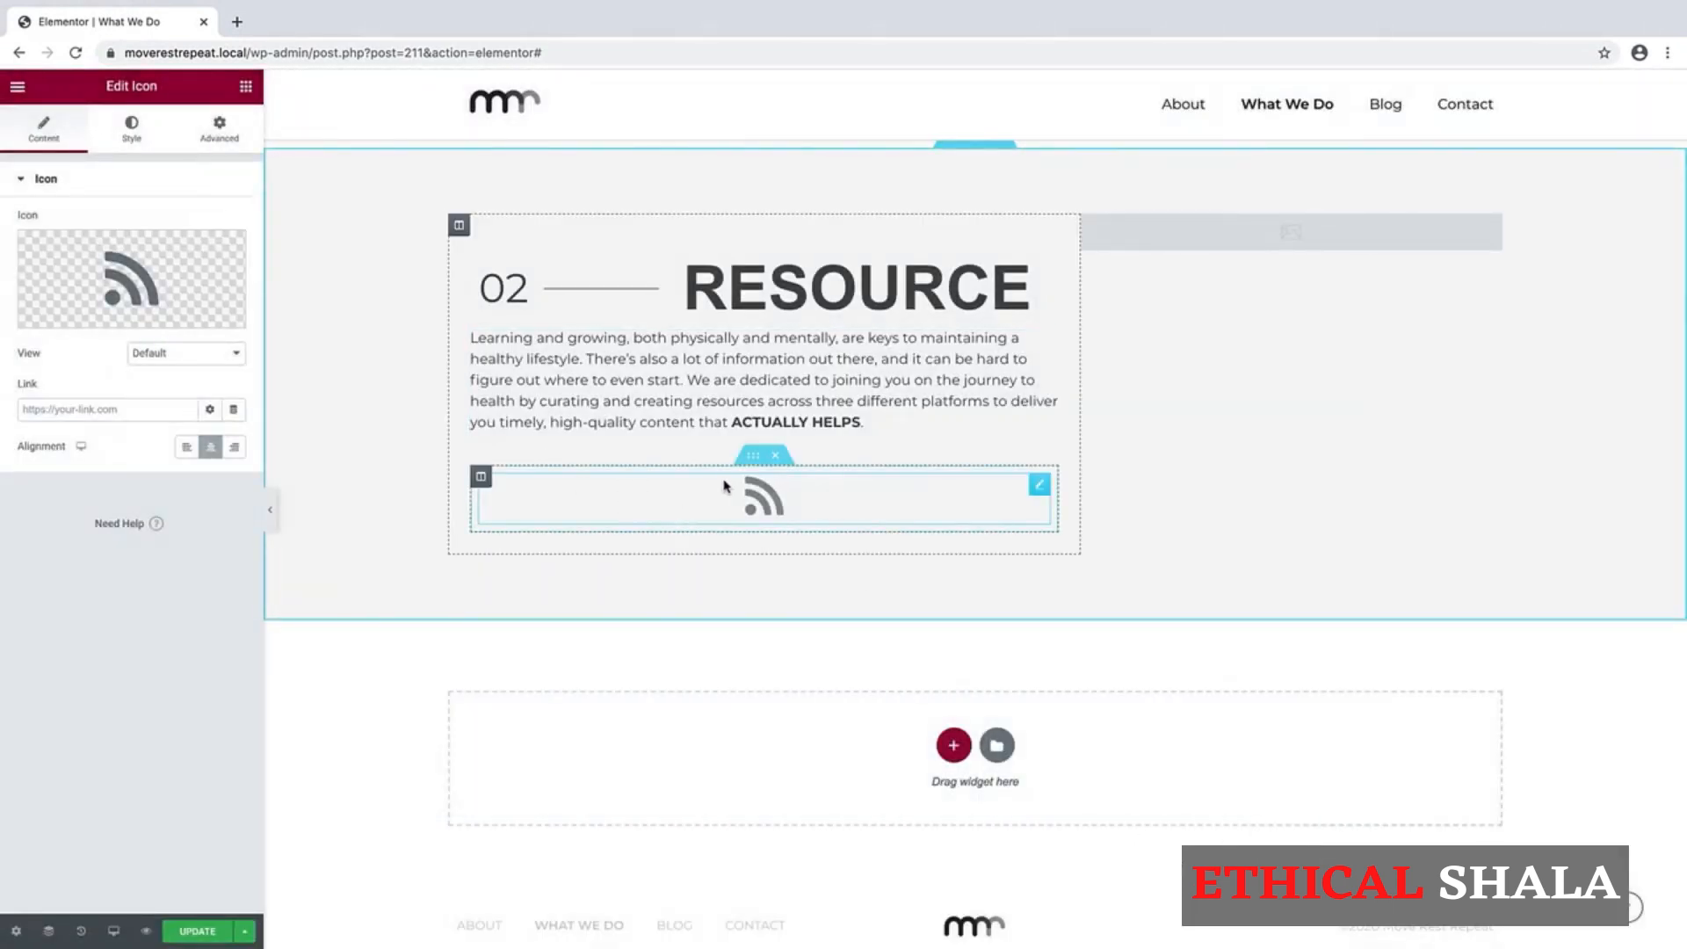
Step: Add a centered button below the RSS icon with the text "Blog >"
{"action": "left_click", "coordinate": [246, 88]}
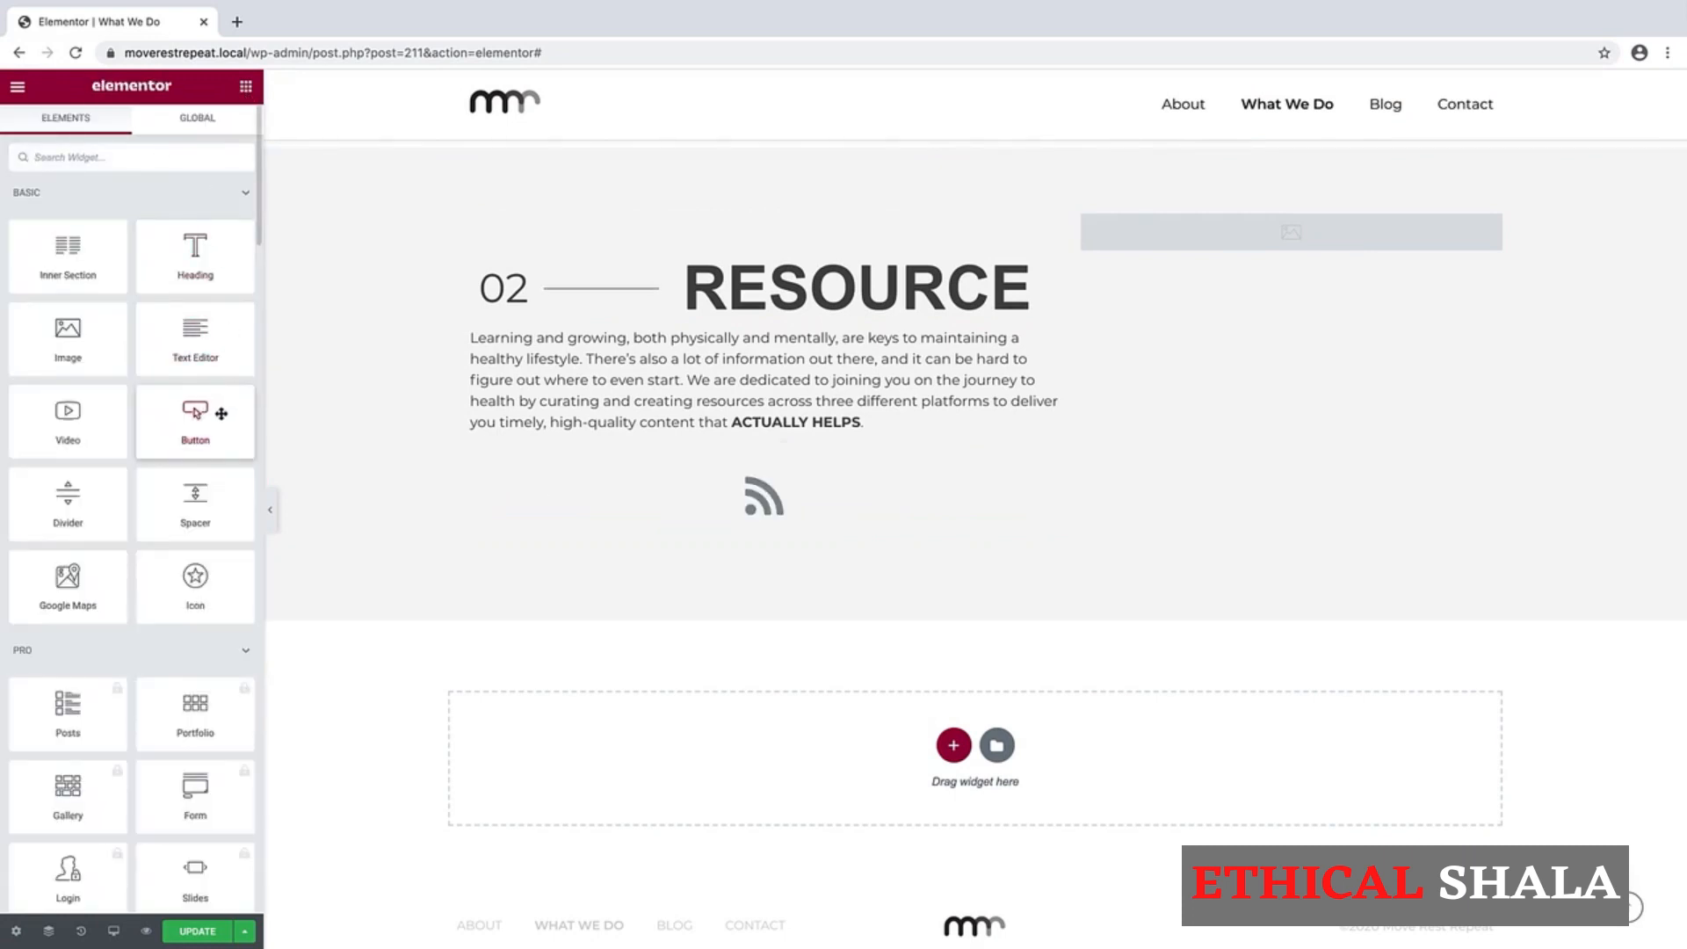
{"action": "left_click_drag", "start_coordinate": [220, 411], "coordinate": [784, 533]}
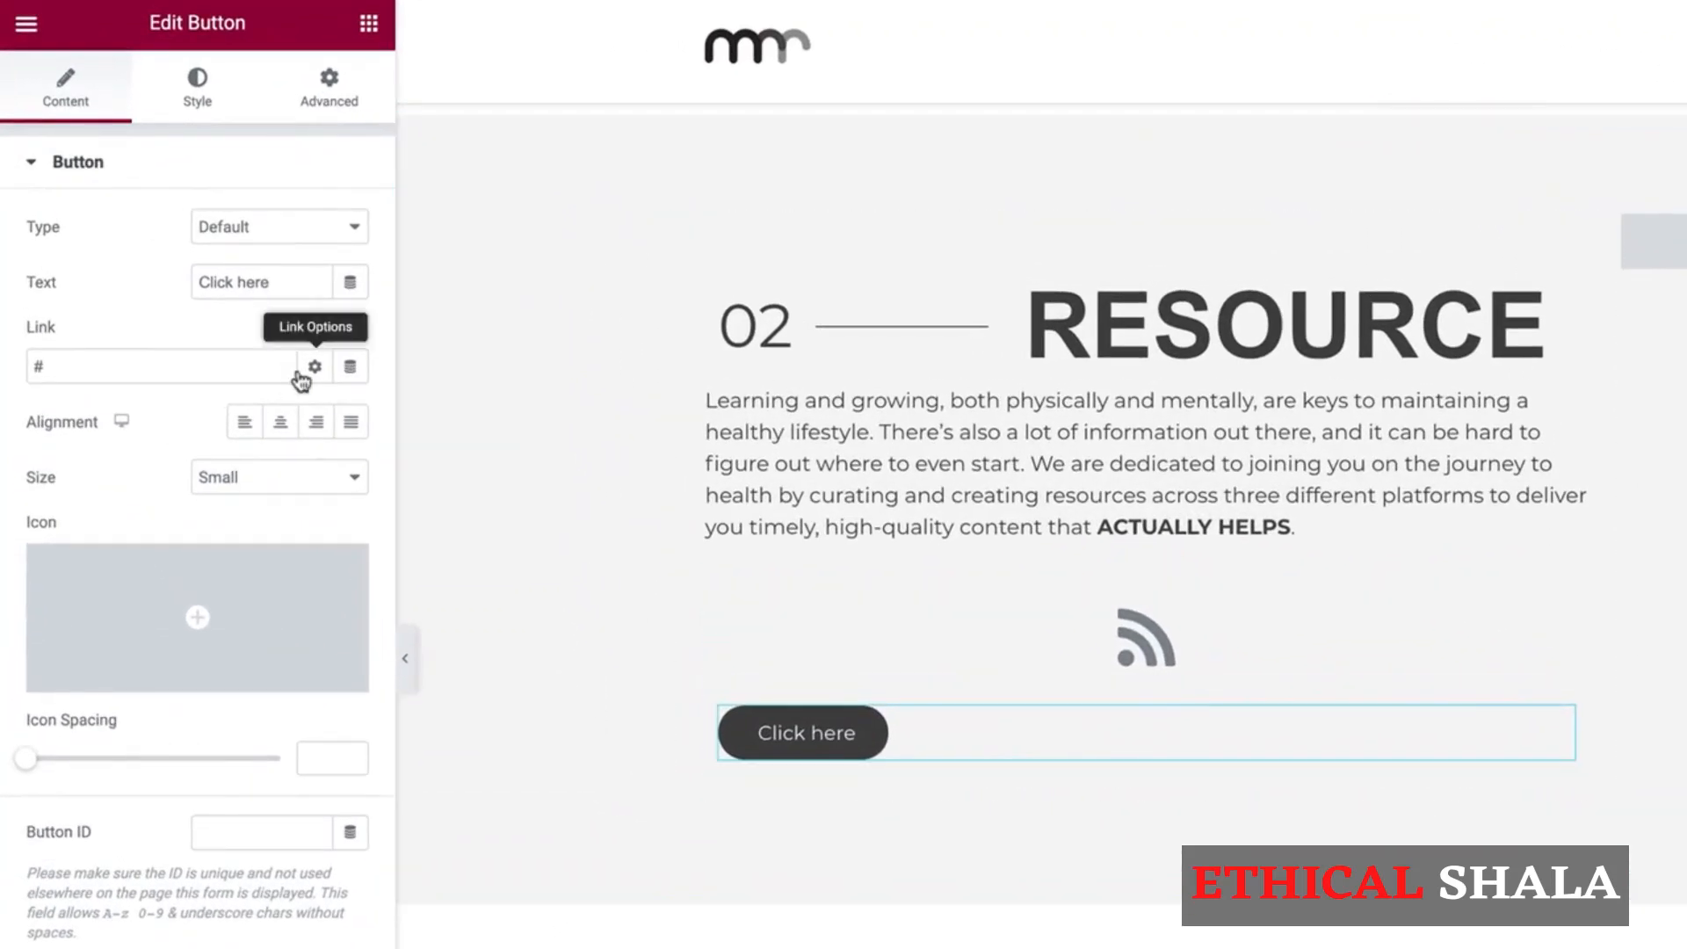
{"action": "left_click", "coordinate": [279, 423]}
{"action": "left_click_drag", "start_coordinate": [279, 282], "coordinate": [95, 295]}
{"action": "type", "text": "Blog >"}
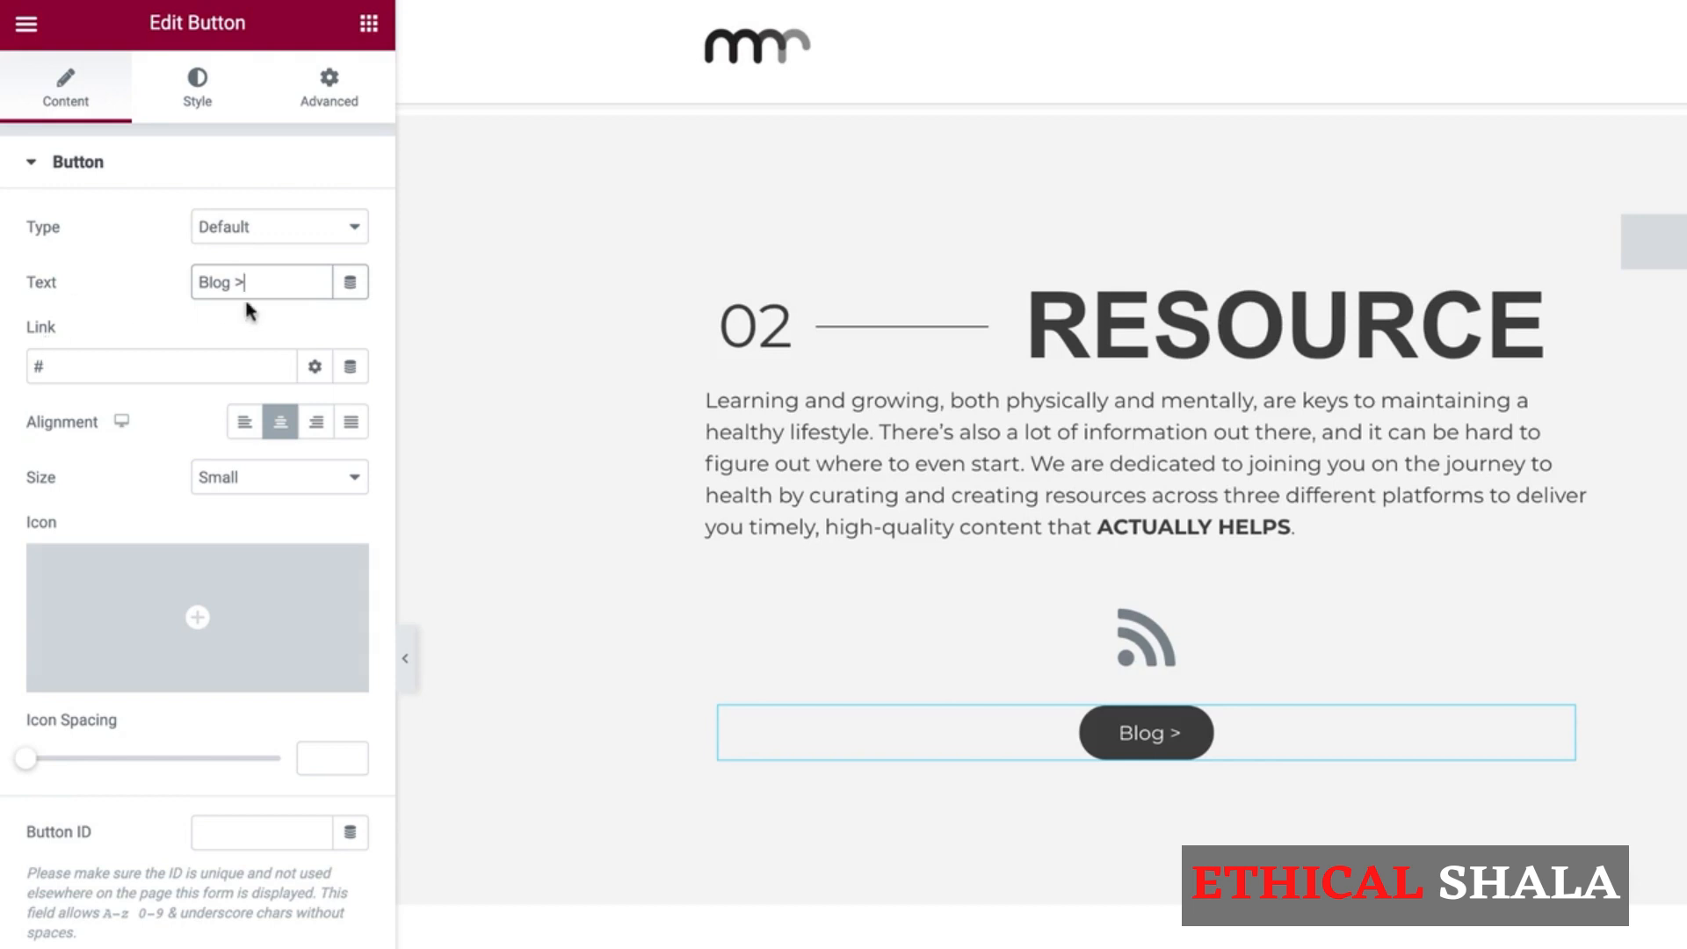
Step: Link the "Blog >" button to the Blog page using the Pages URL dynamic tag
{"action": "left_click", "coordinate": [350, 368]}
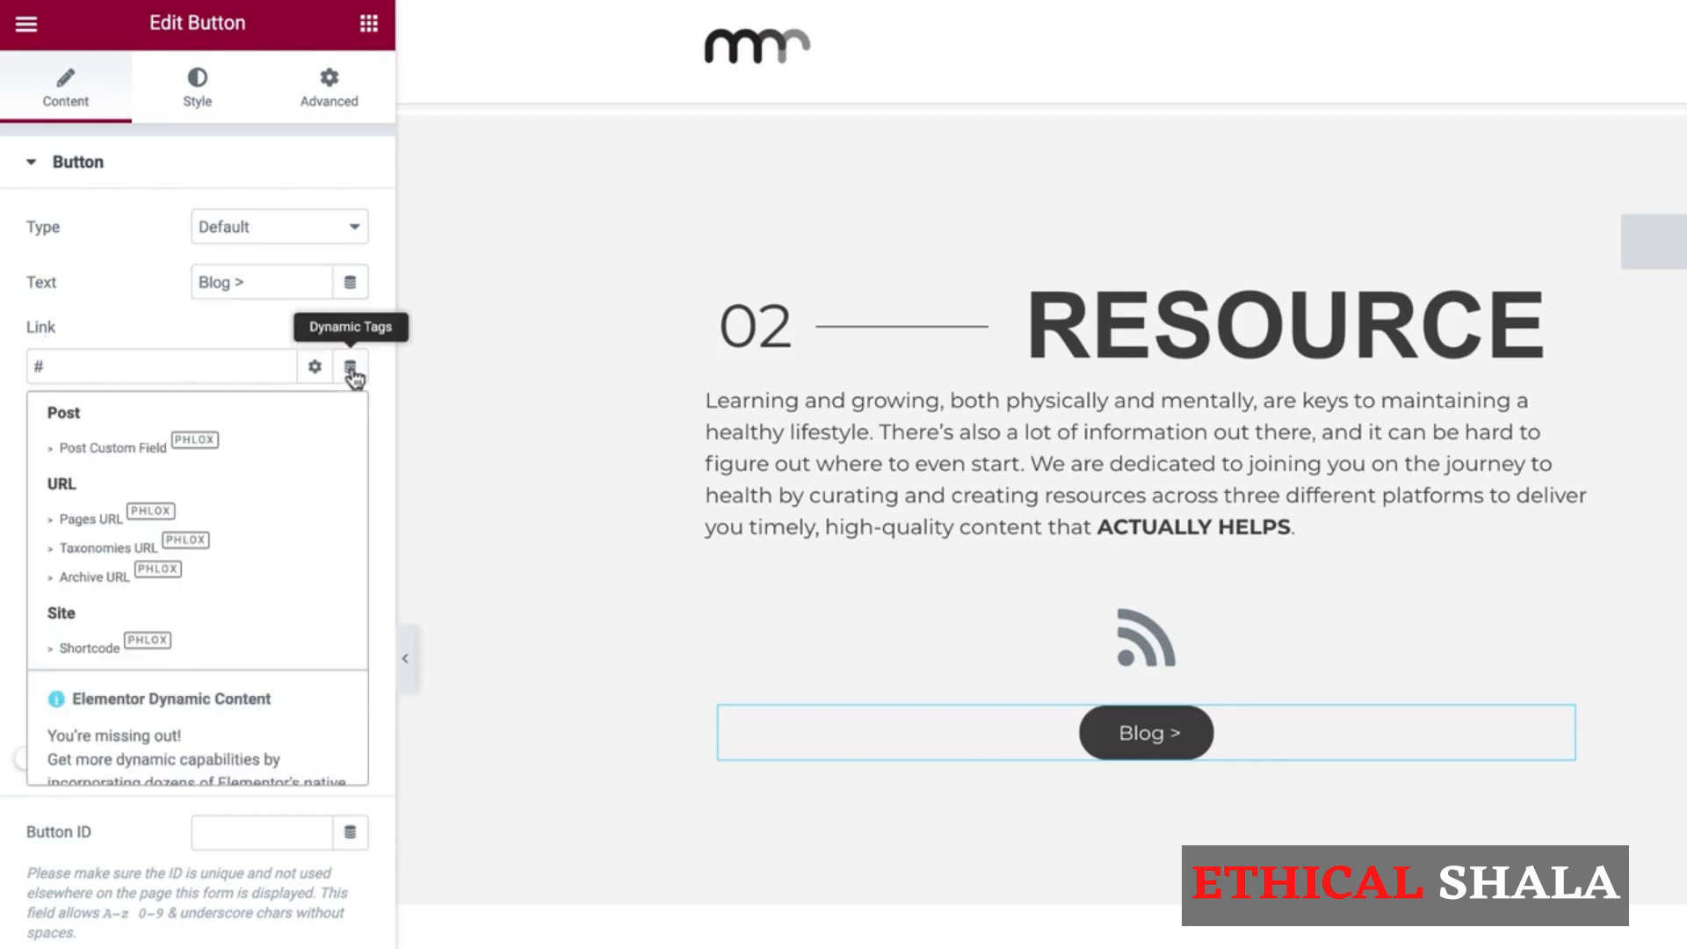
{"action": "left_click", "coordinate": [51, 524]}
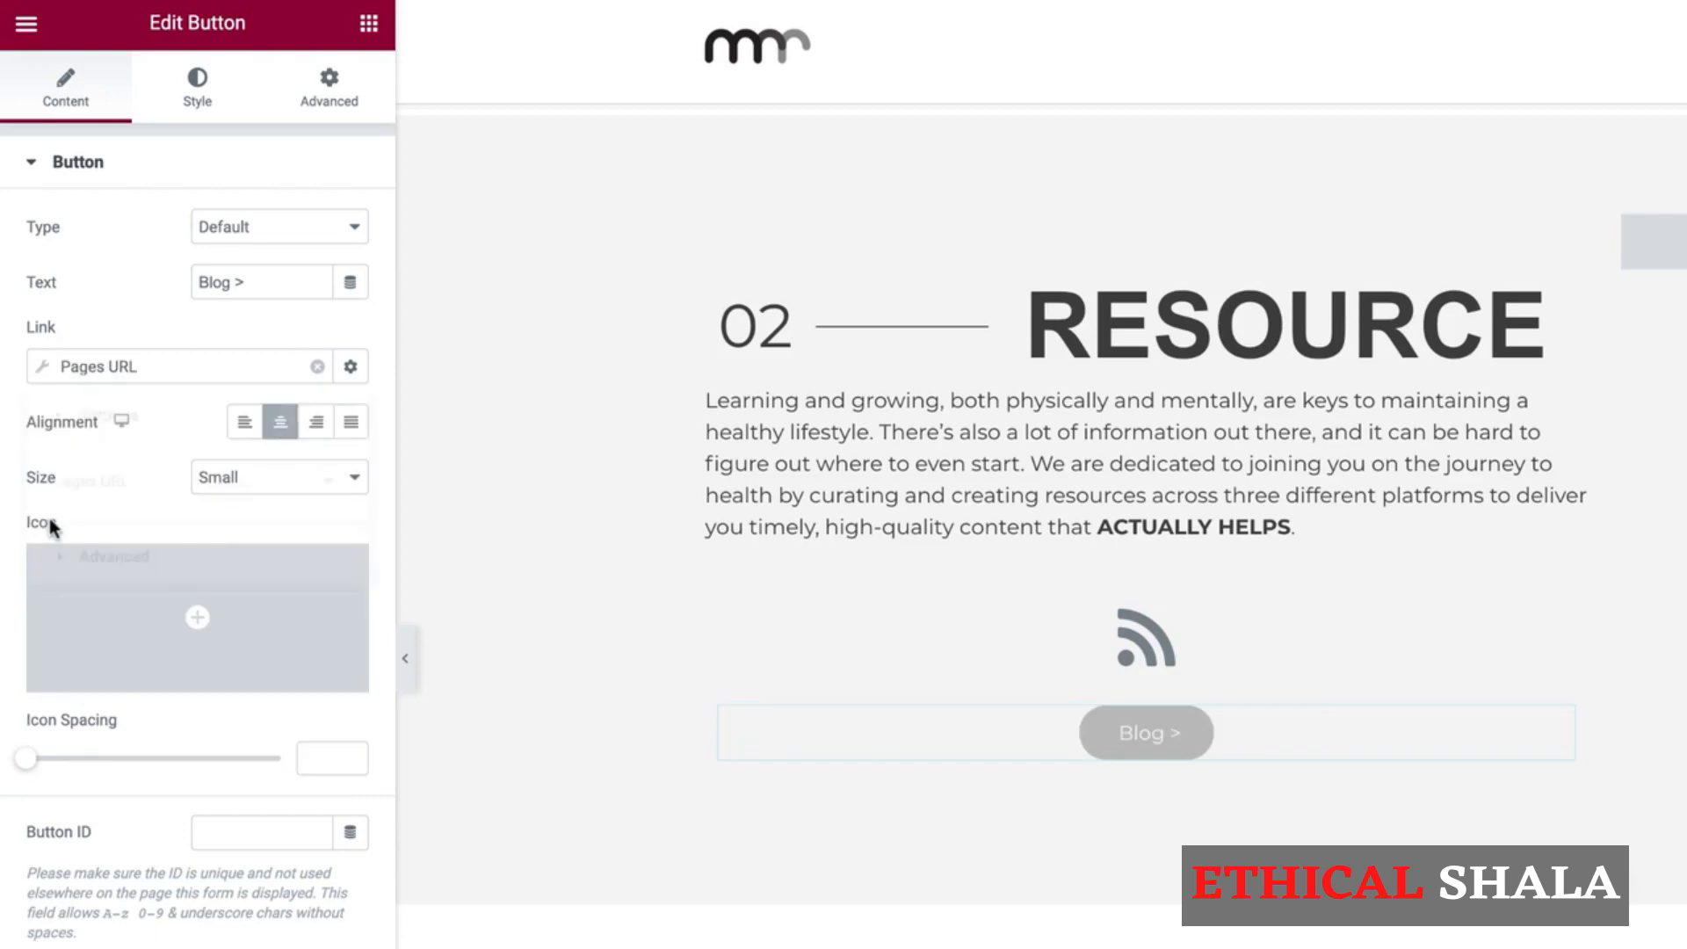
{"action": "left_click", "coordinate": [255, 480]}
{"action": "left_click", "coordinate": [282, 371]}
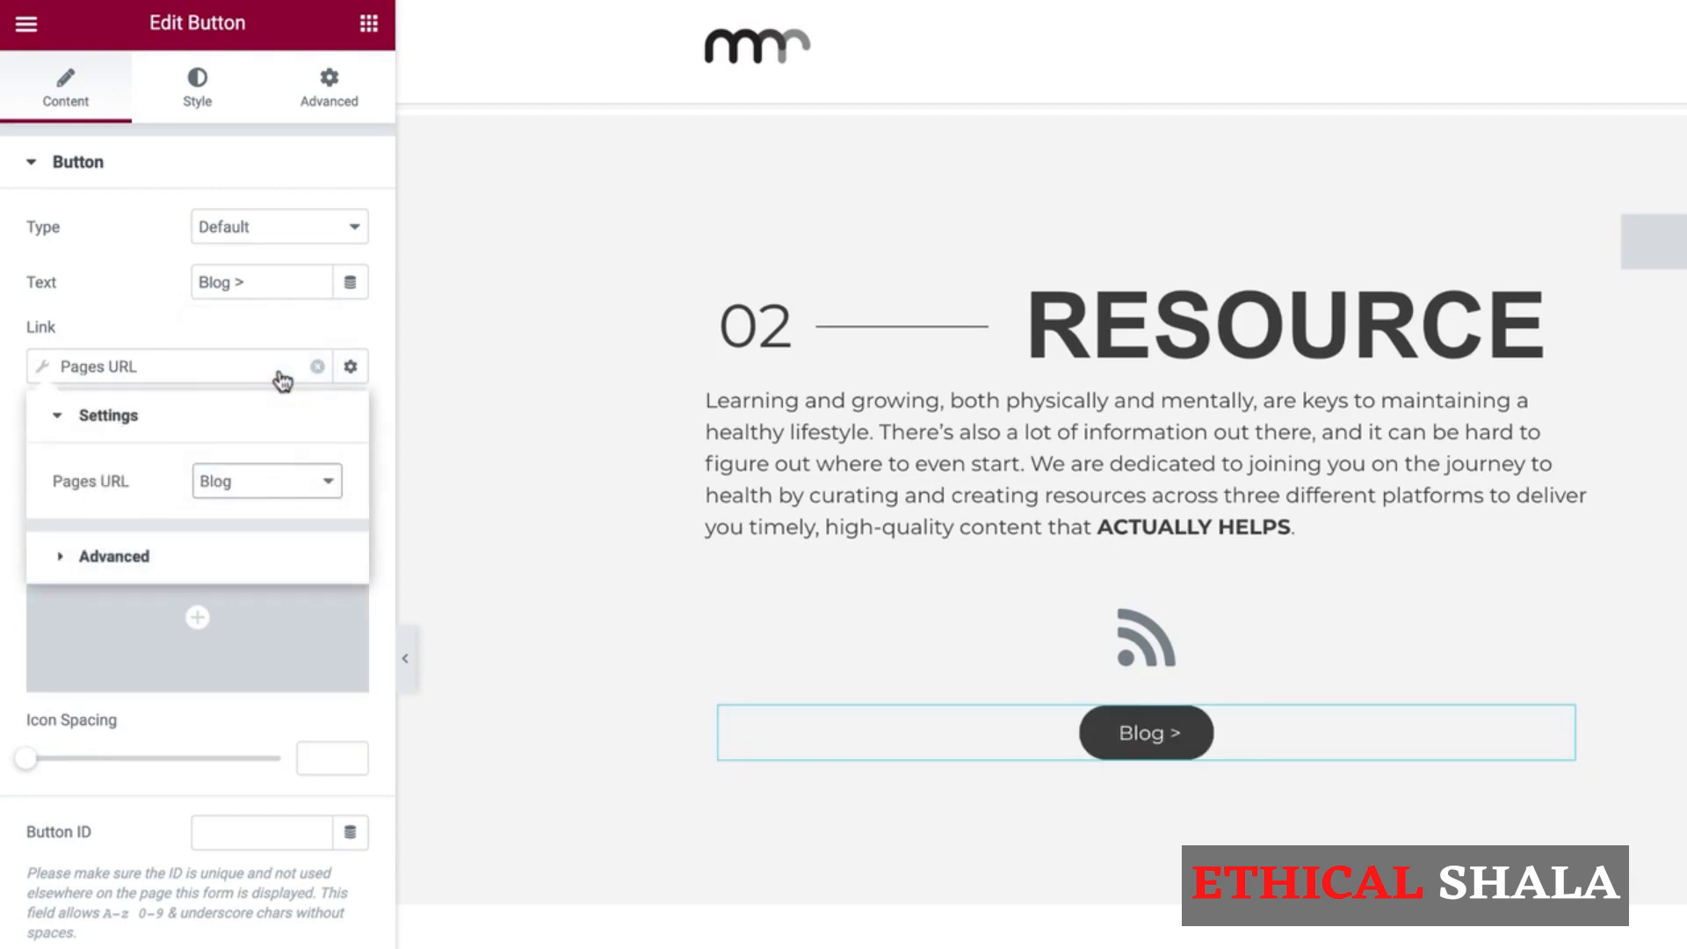
Step: Set the RSS icon's primary color to #c5c5c5 and save it as a global color named "Icon"
{"action": "left_click", "coordinate": [1156, 655]}
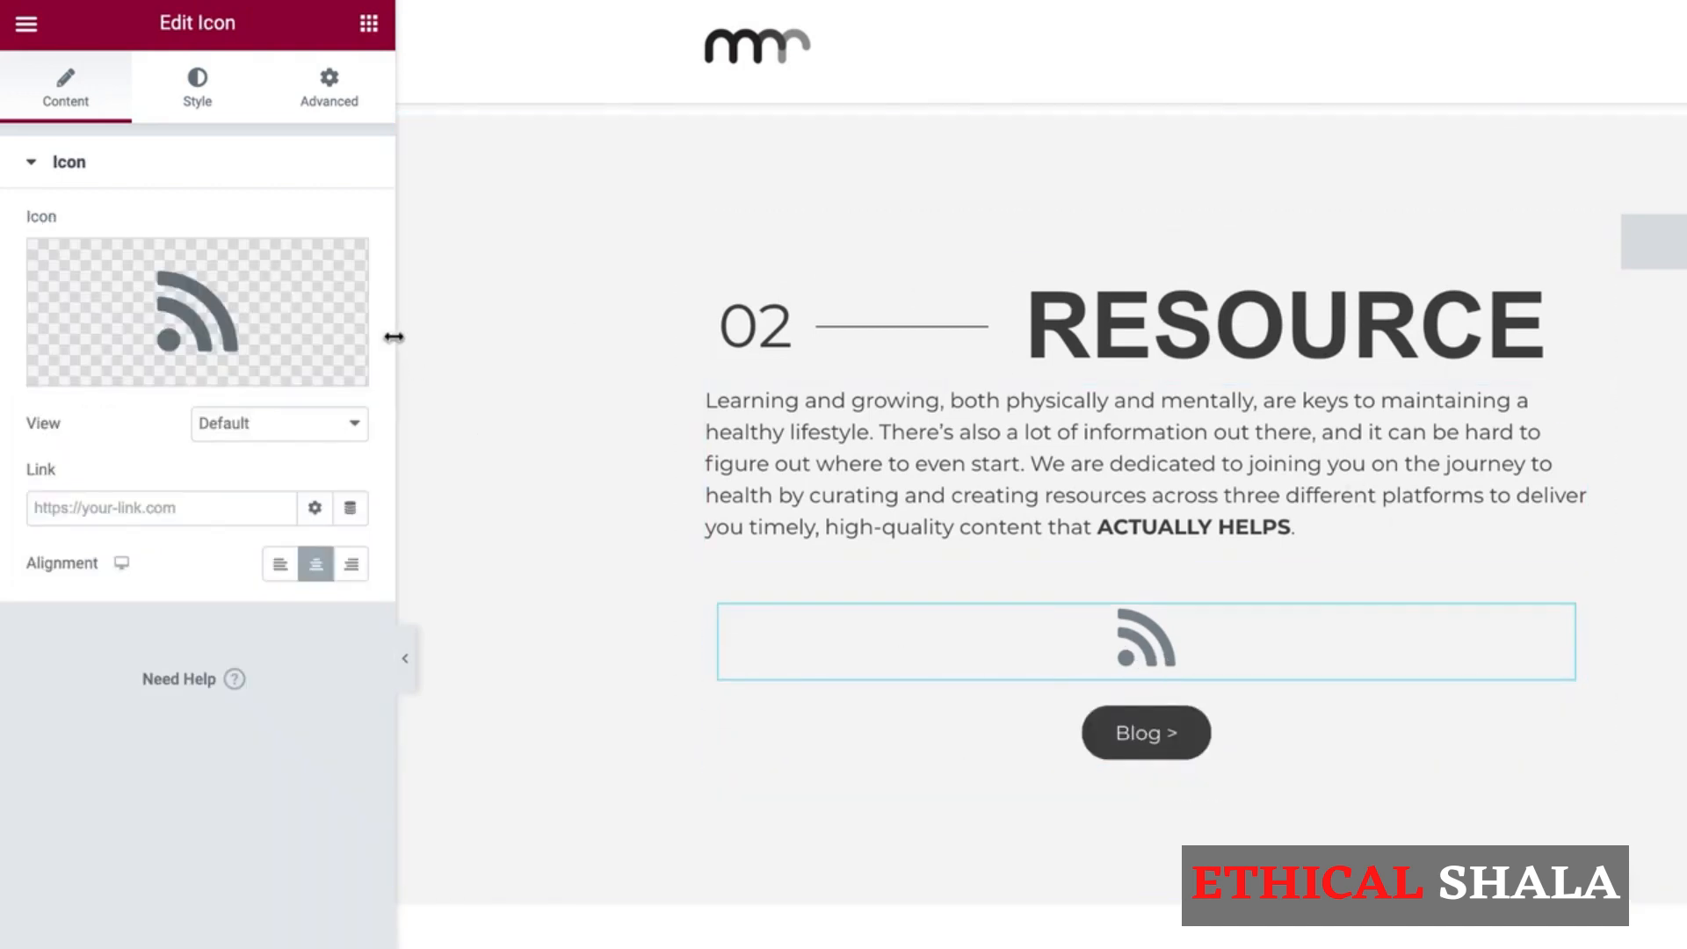
{"action": "left_click", "coordinate": [198, 104]}
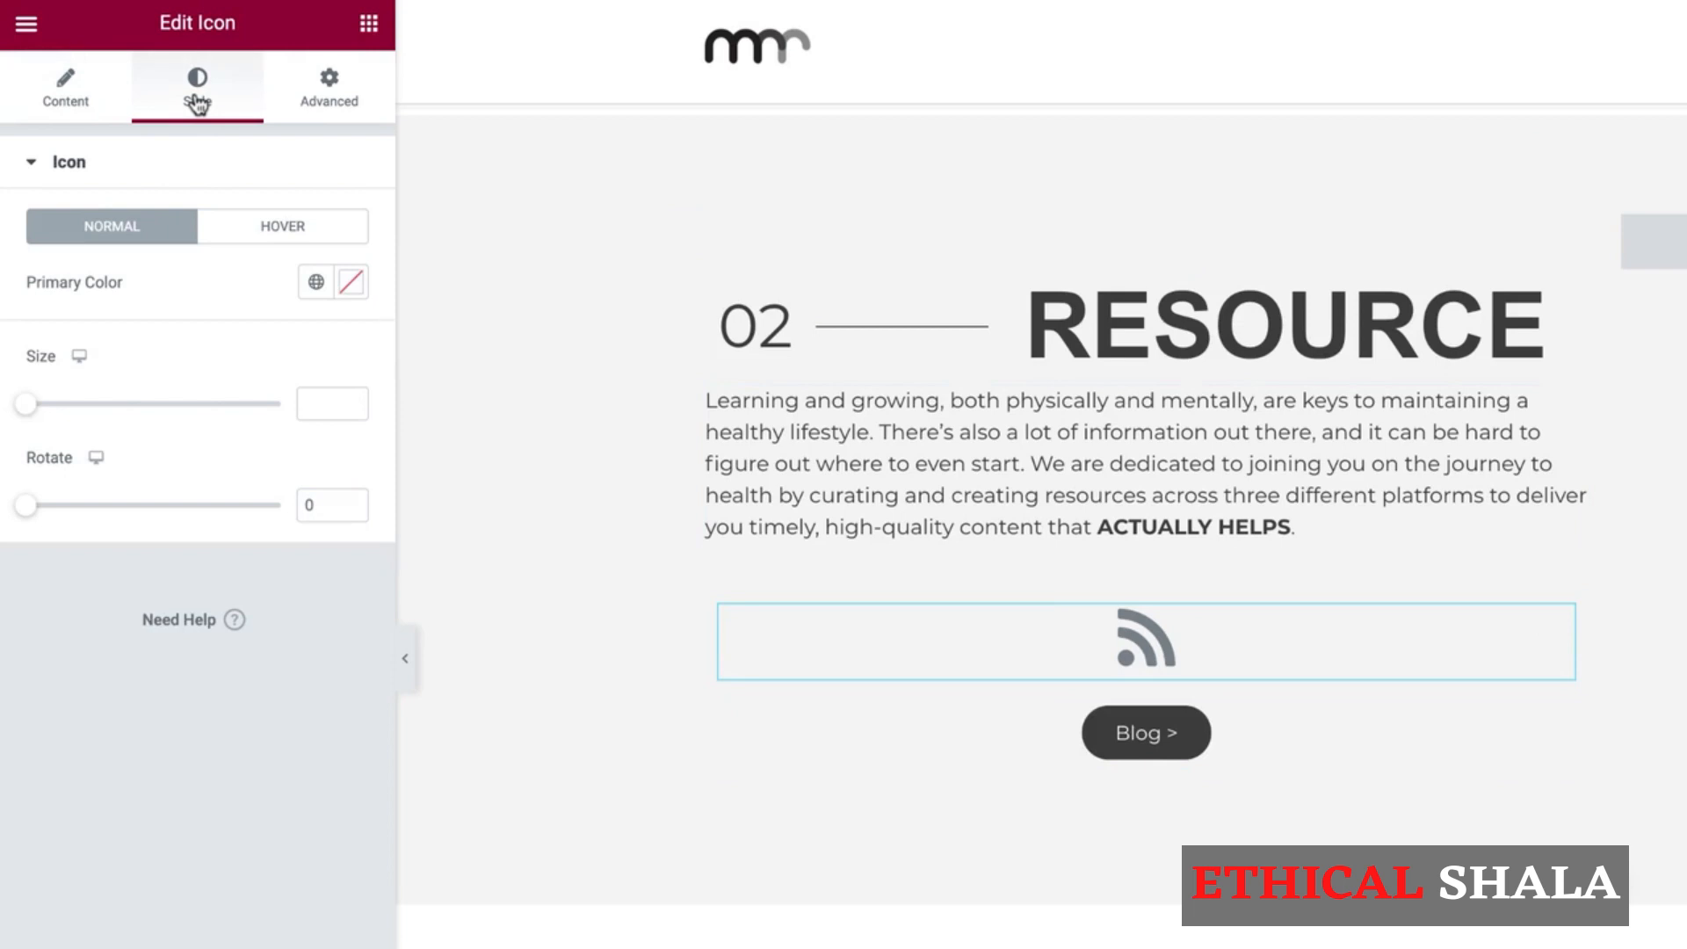
{"action": "left_click", "coordinate": [351, 288]}
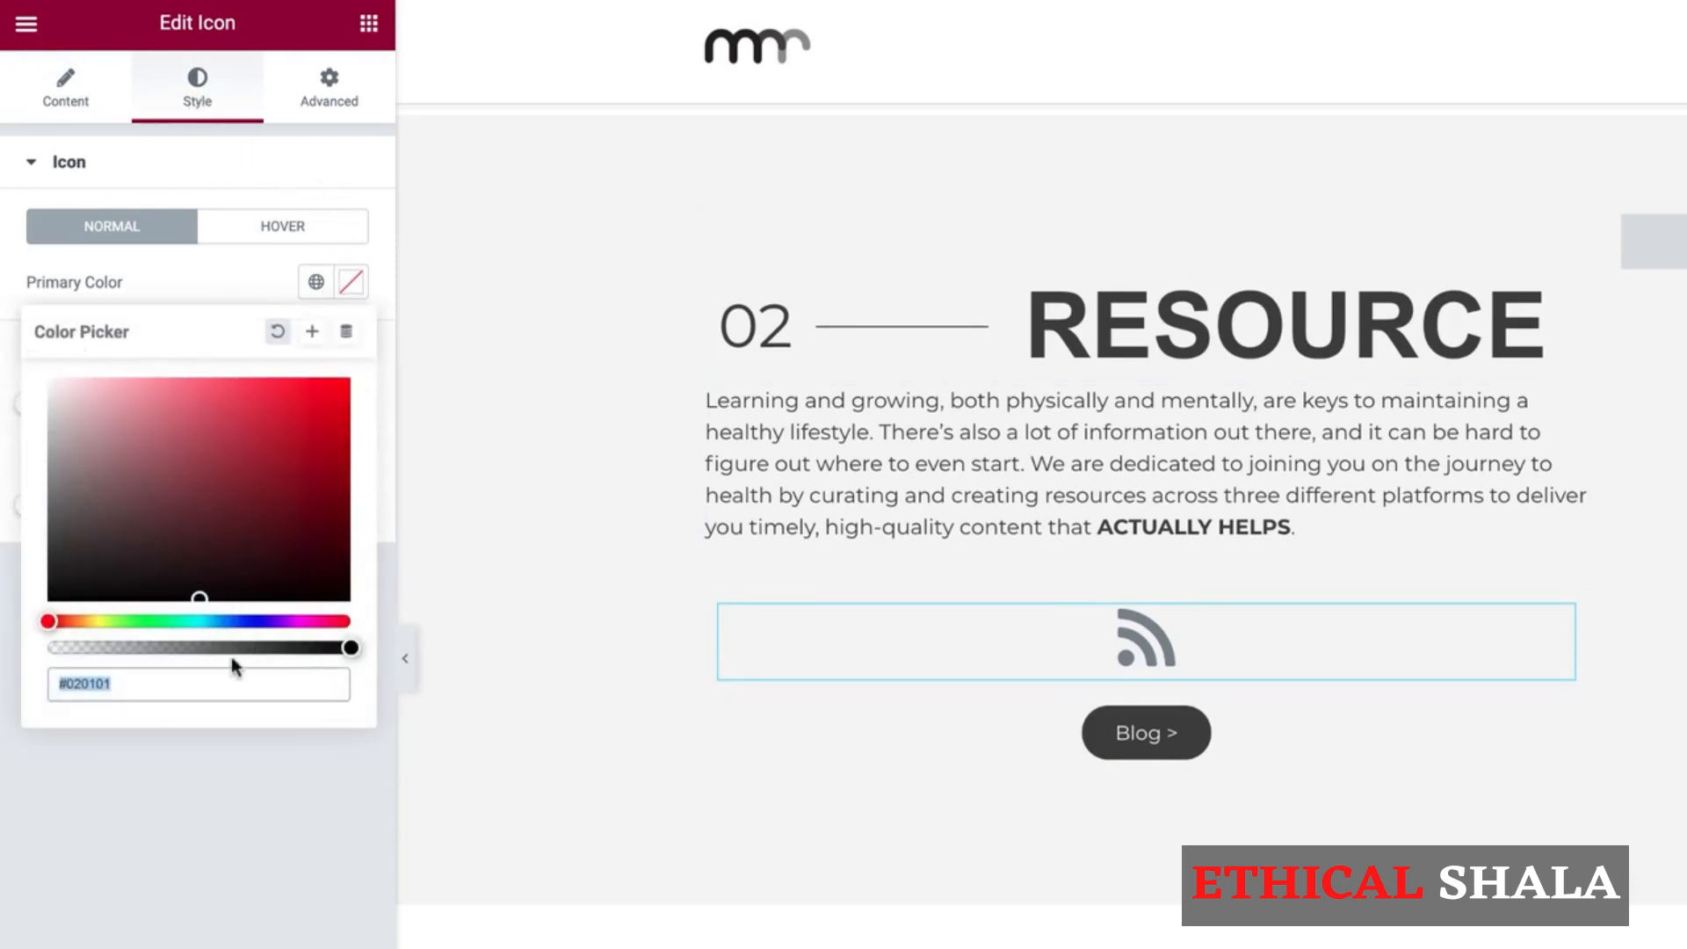
{"action": "type", "text": "#c5c5c5"}
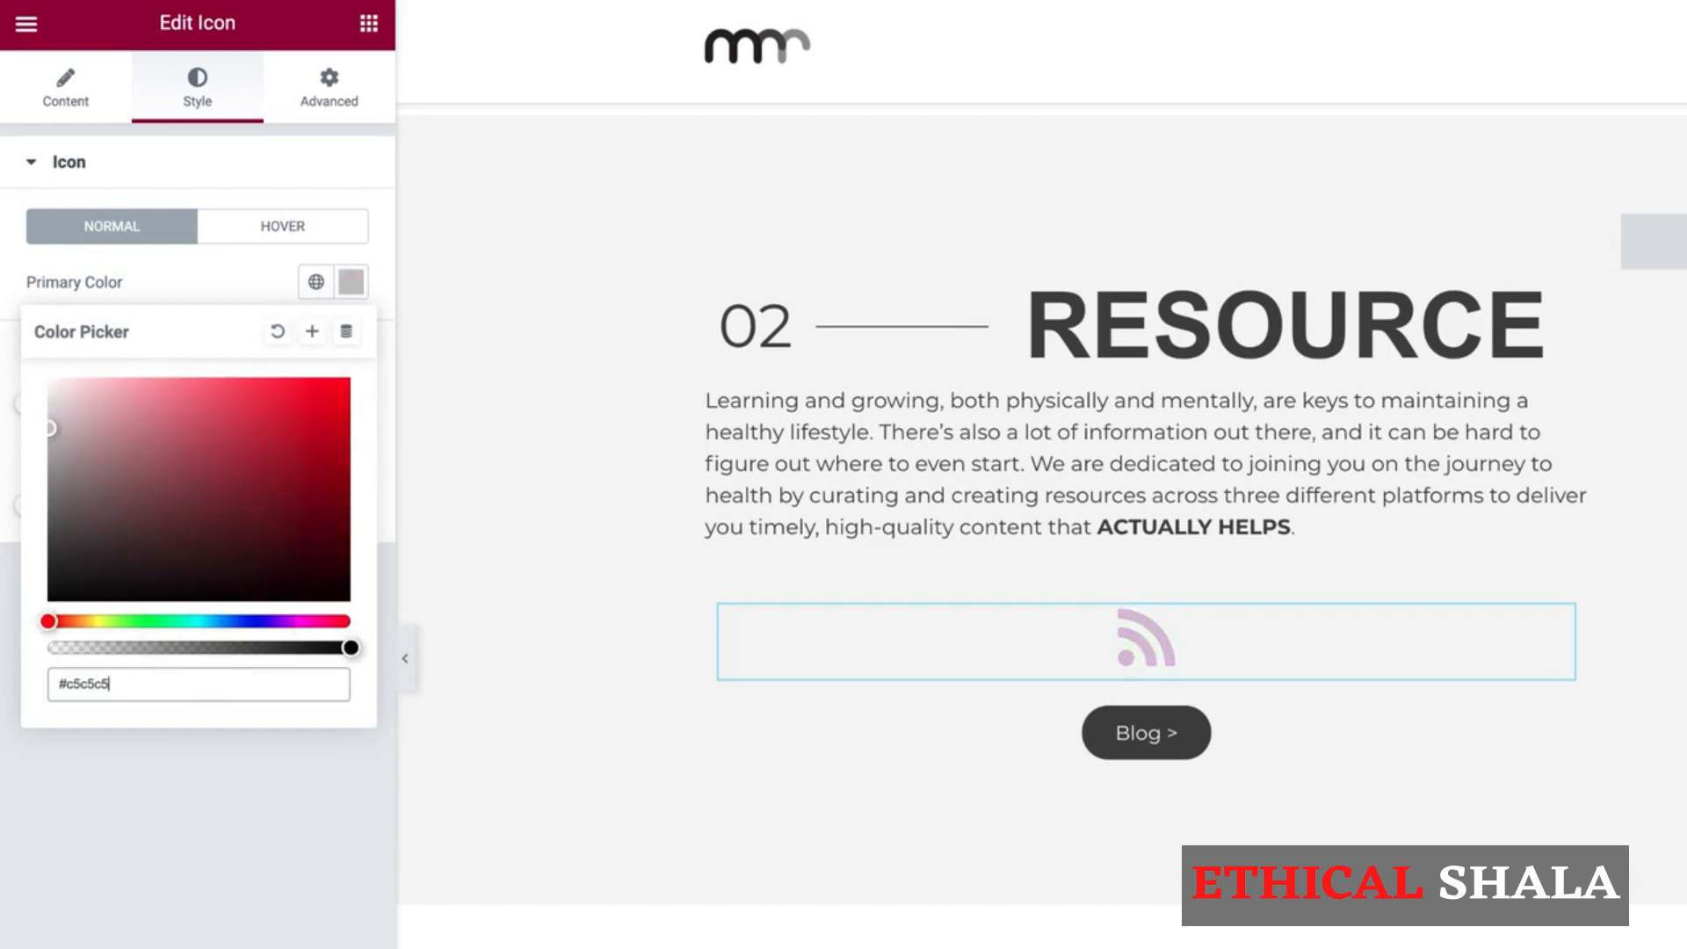
{"action": "left_click", "coordinate": [313, 342]}
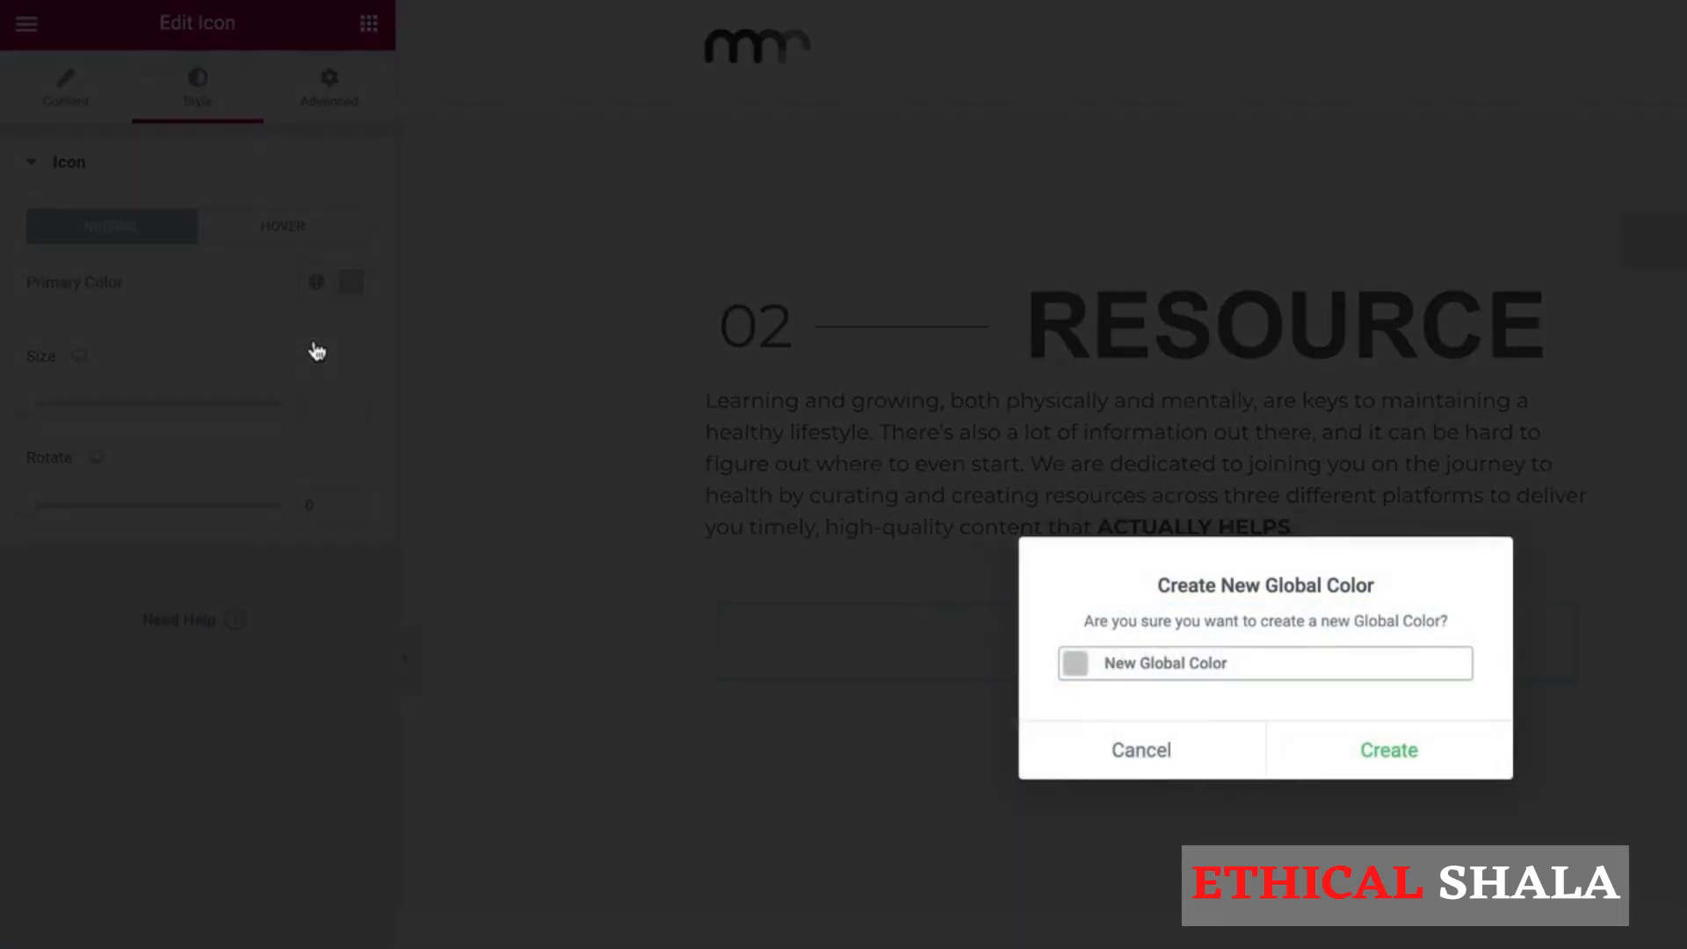
{"action": "left_click_drag", "start_coordinate": [1236, 663], "coordinate": [1100, 669]}
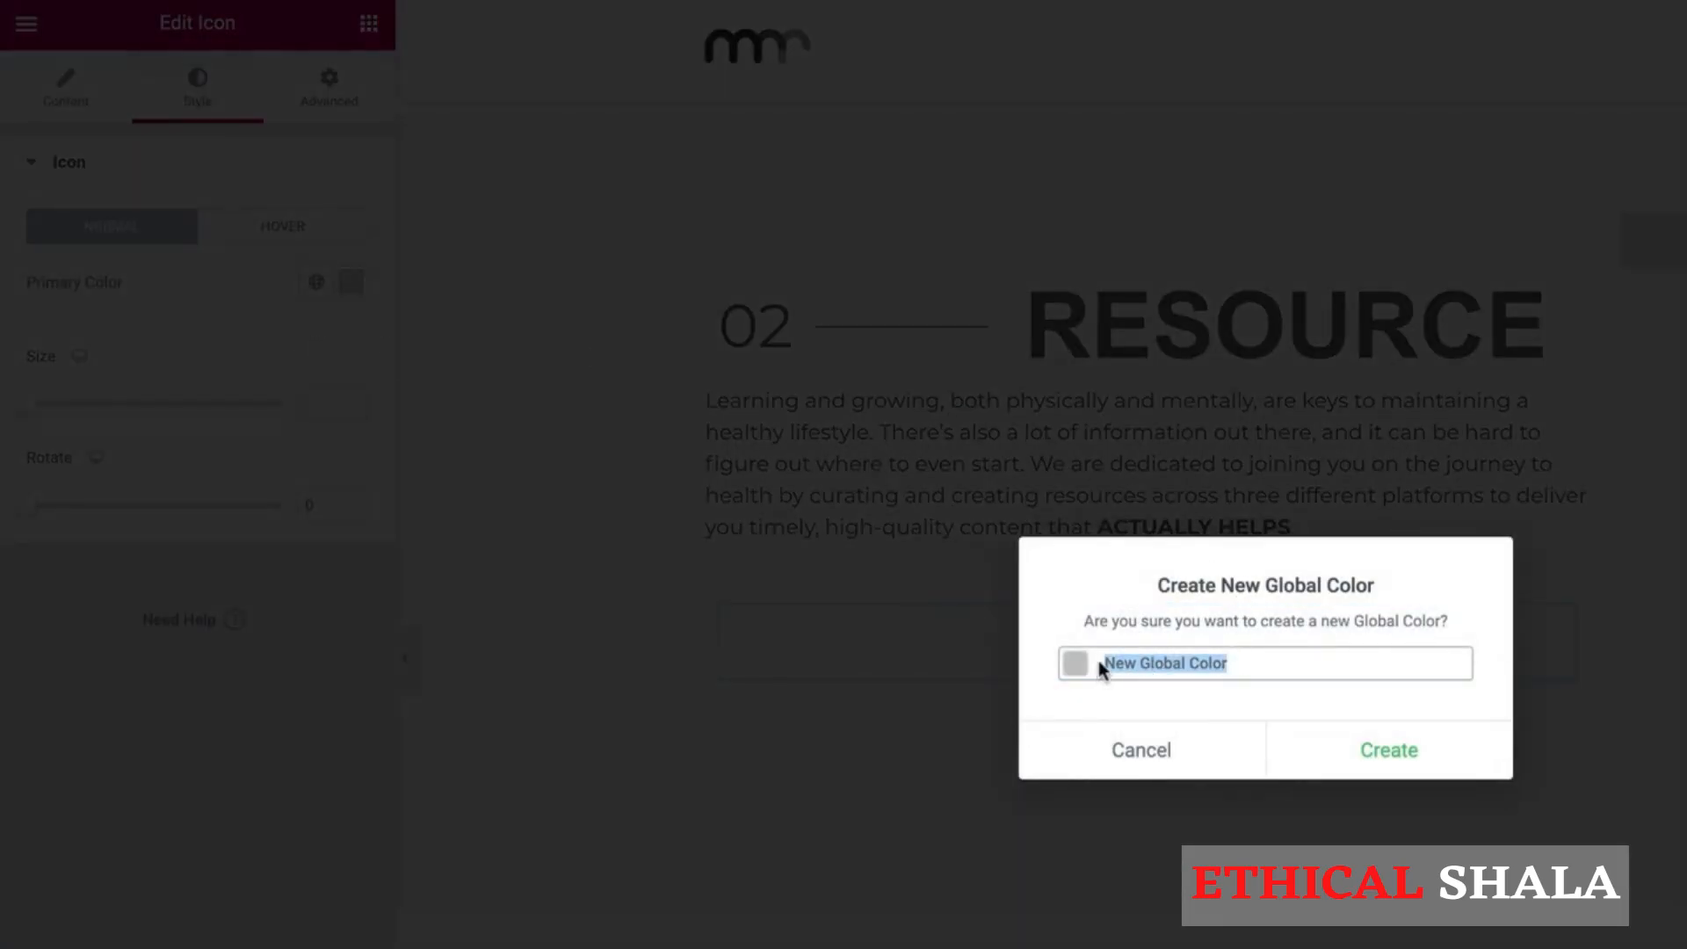
{"action": "type", "text": "Icon"}
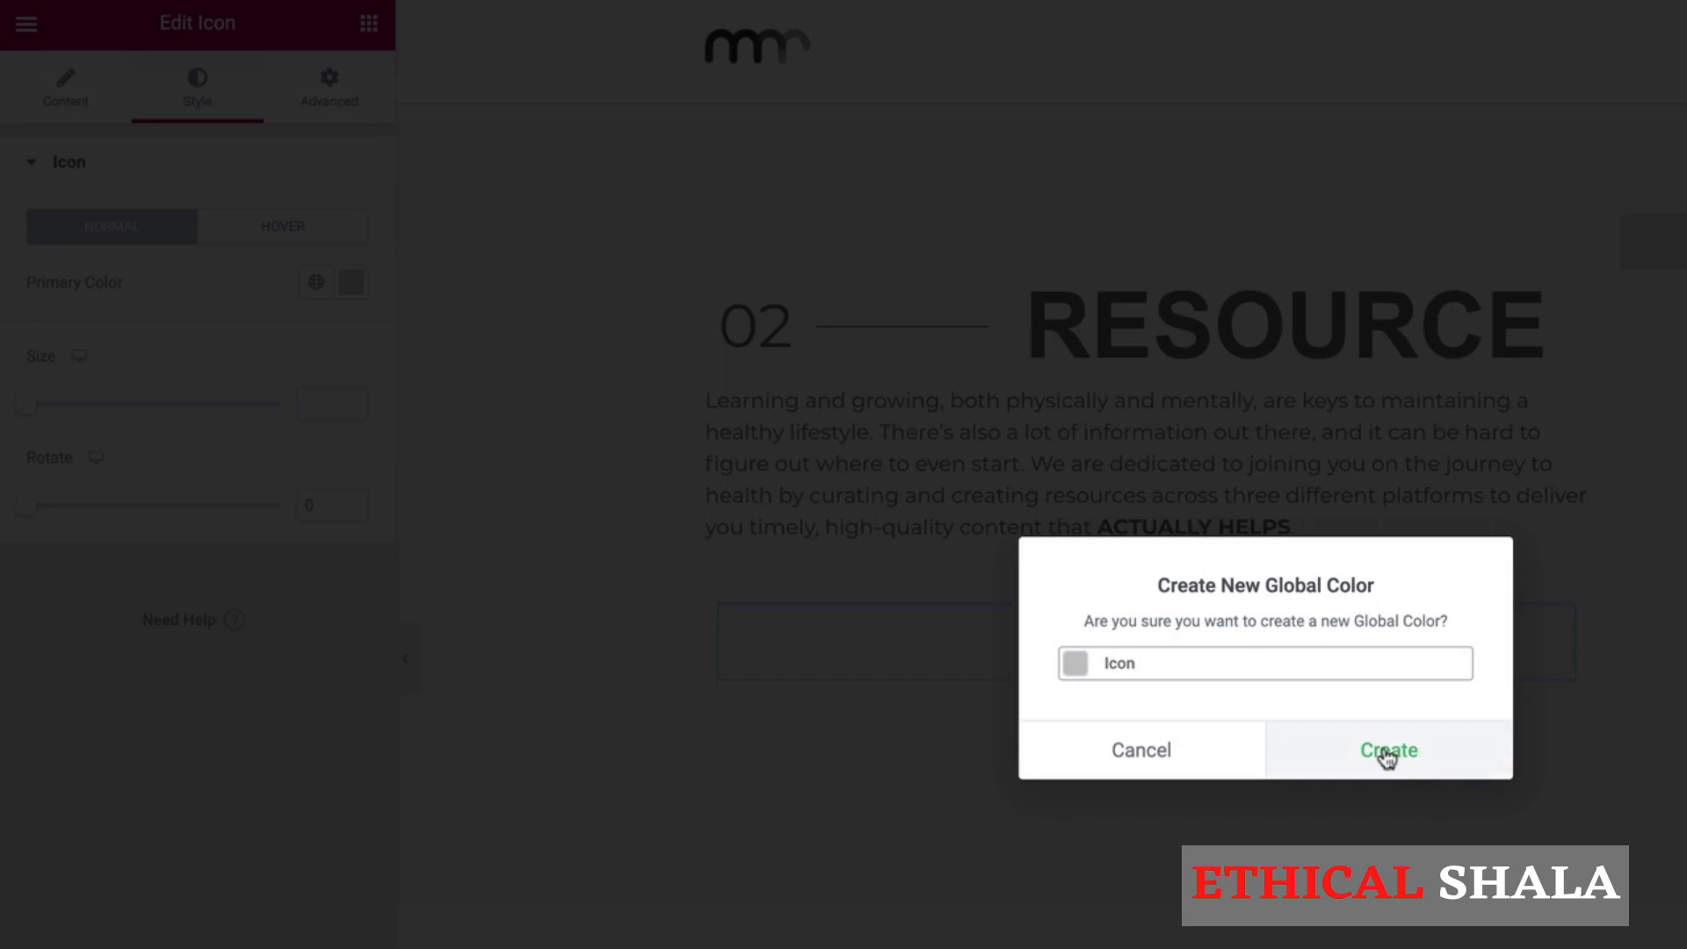
{"action": "left_click", "coordinate": [1386, 756]}
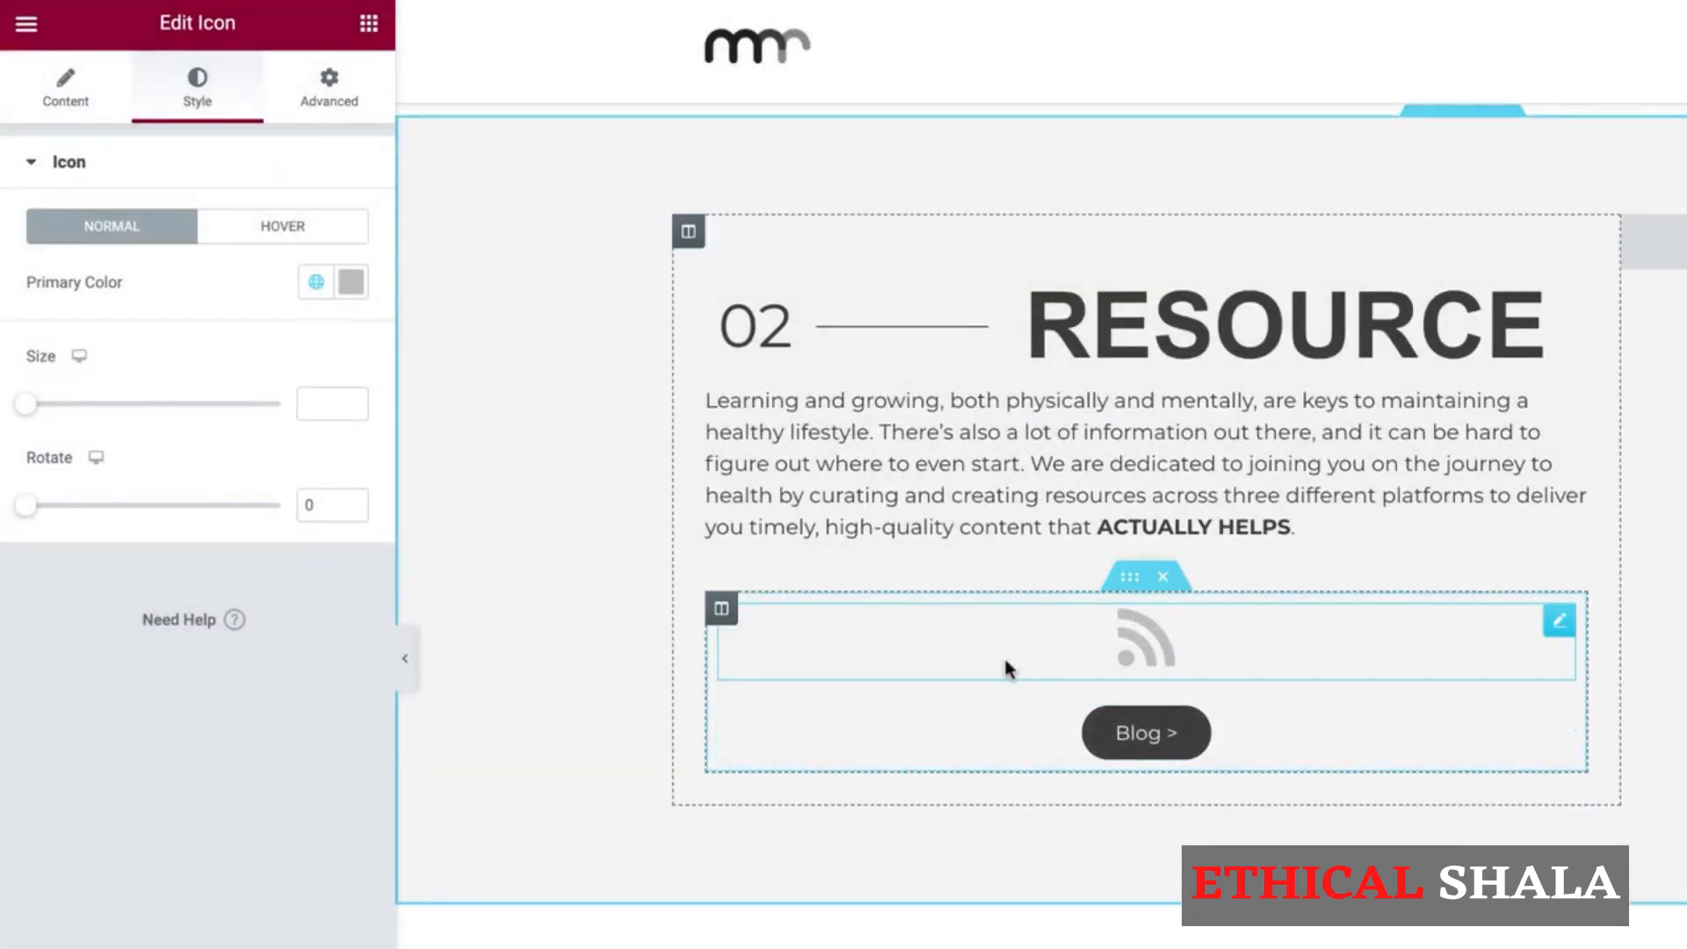
Step: Duplicate the icon-and-button column twice to make three matching columns in the inner section
{"action": "right_click", "coordinate": [725, 622]}
{"action": "left_click", "coordinate": [771, 665]}
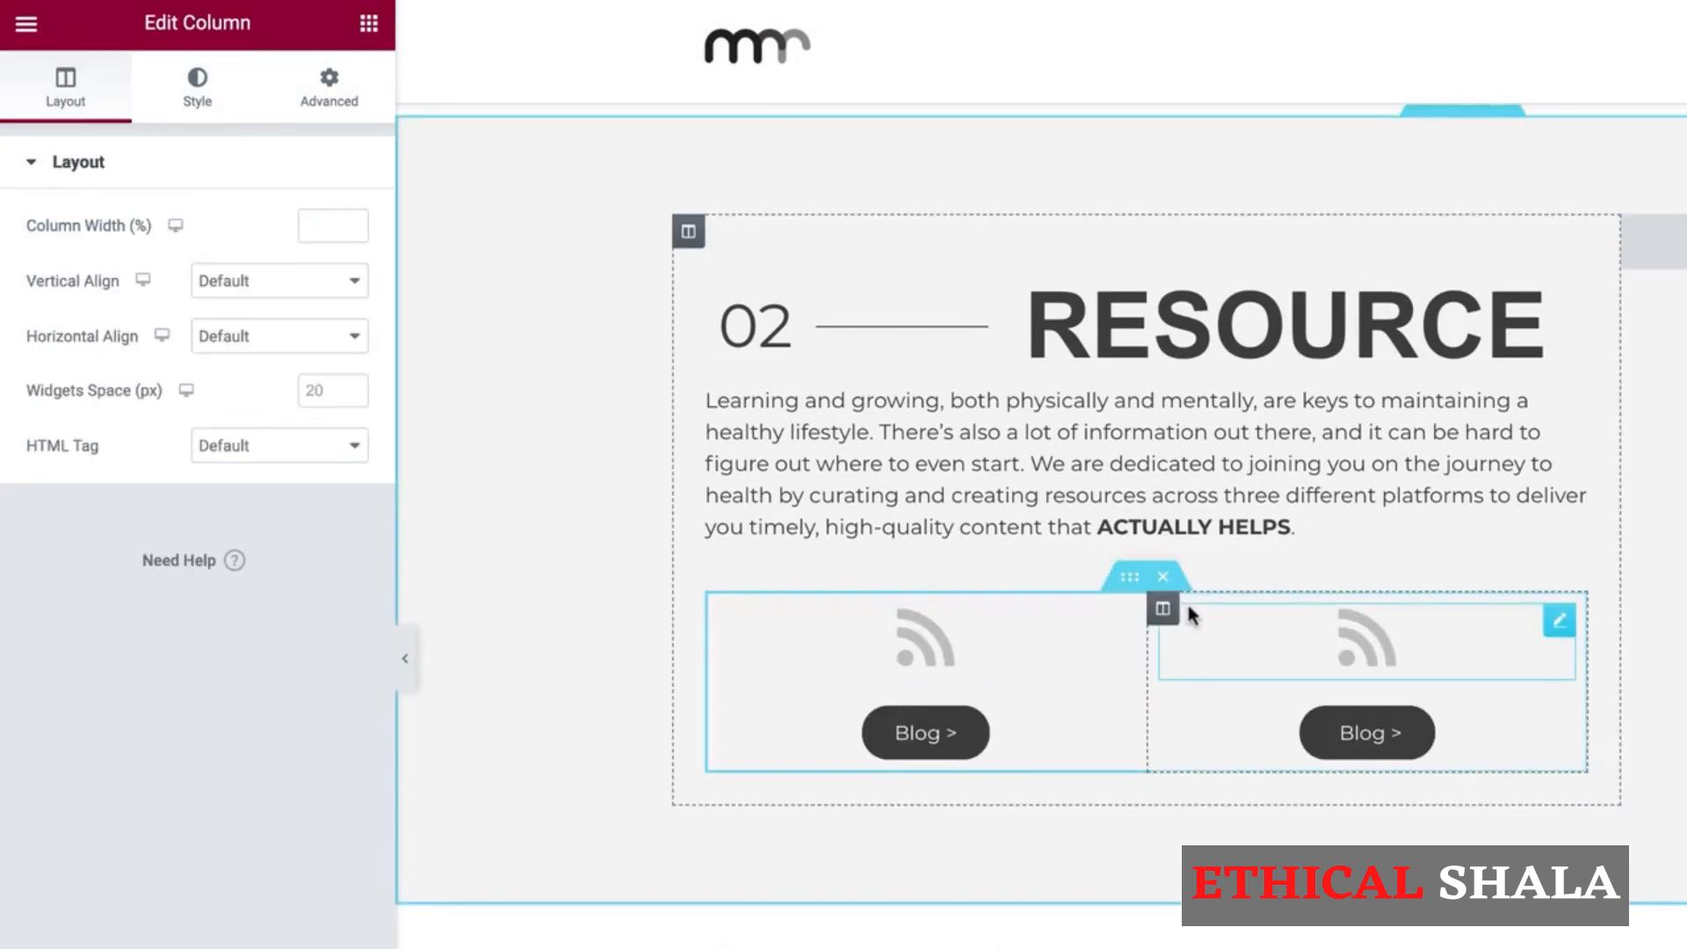
{"action": "right_click", "coordinate": [1162, 622]}
{"action": "left_click", "coordinate": [1200, 674]}
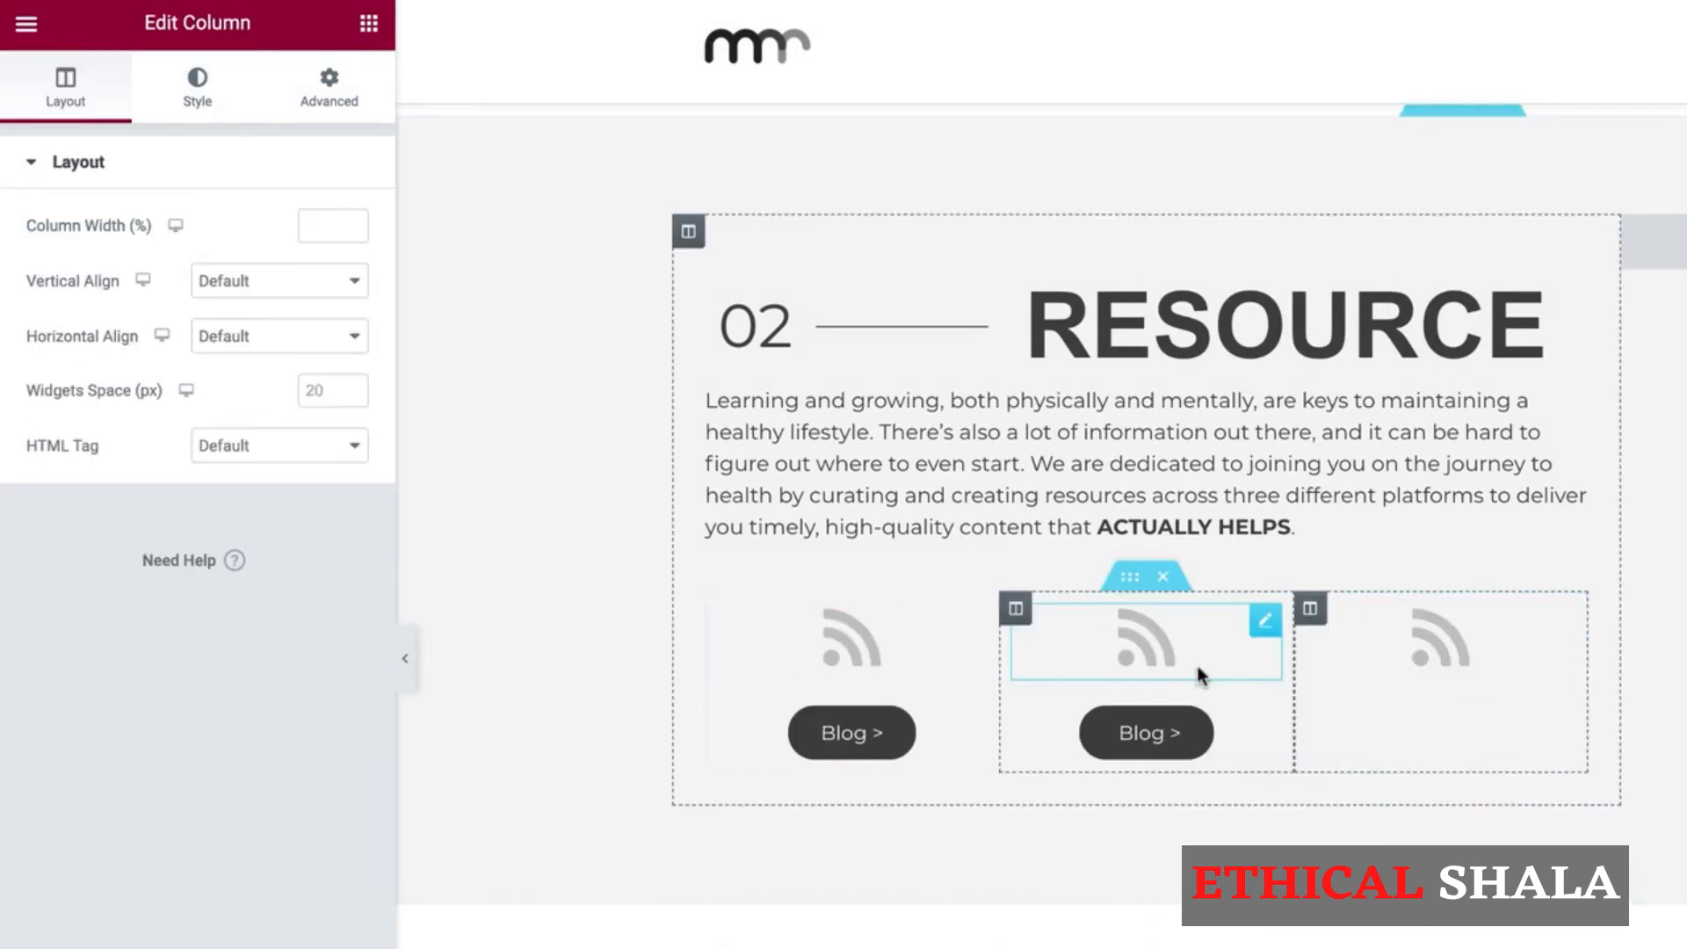
Step: Replace the RSS icon in the middle column with the solid microphone icon, searching the icon library for "mic"
{"action": "left_click", "coordinate": [1153, 645]}
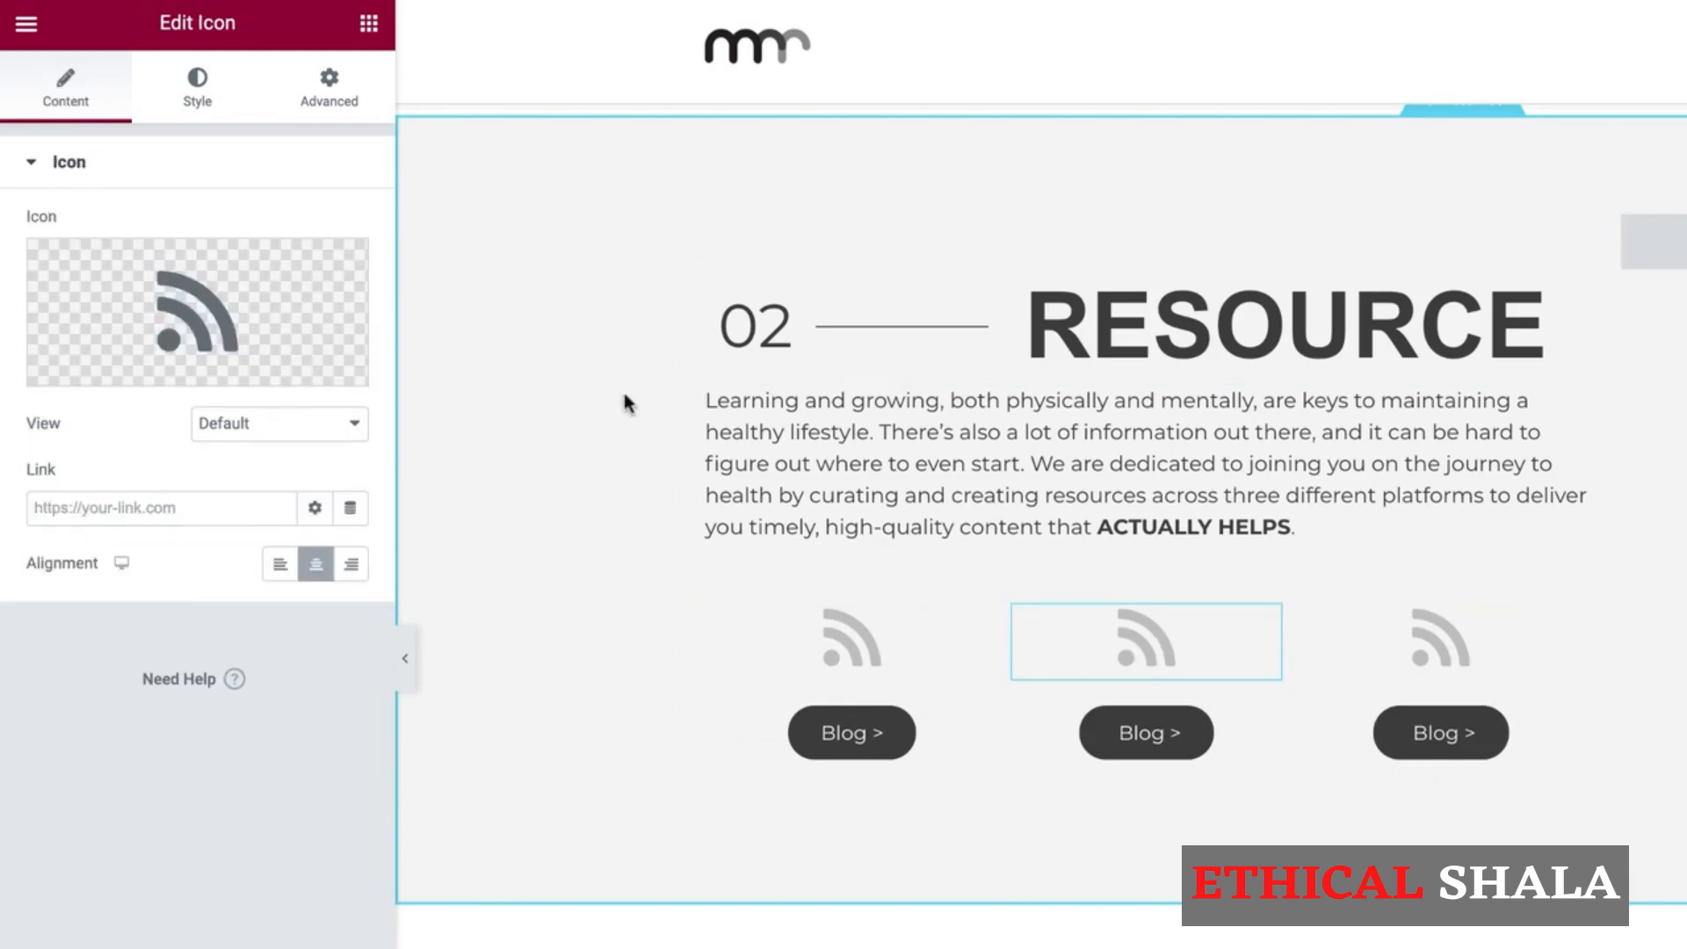
{"action": "left_click", "coordinate": [195, 255]}
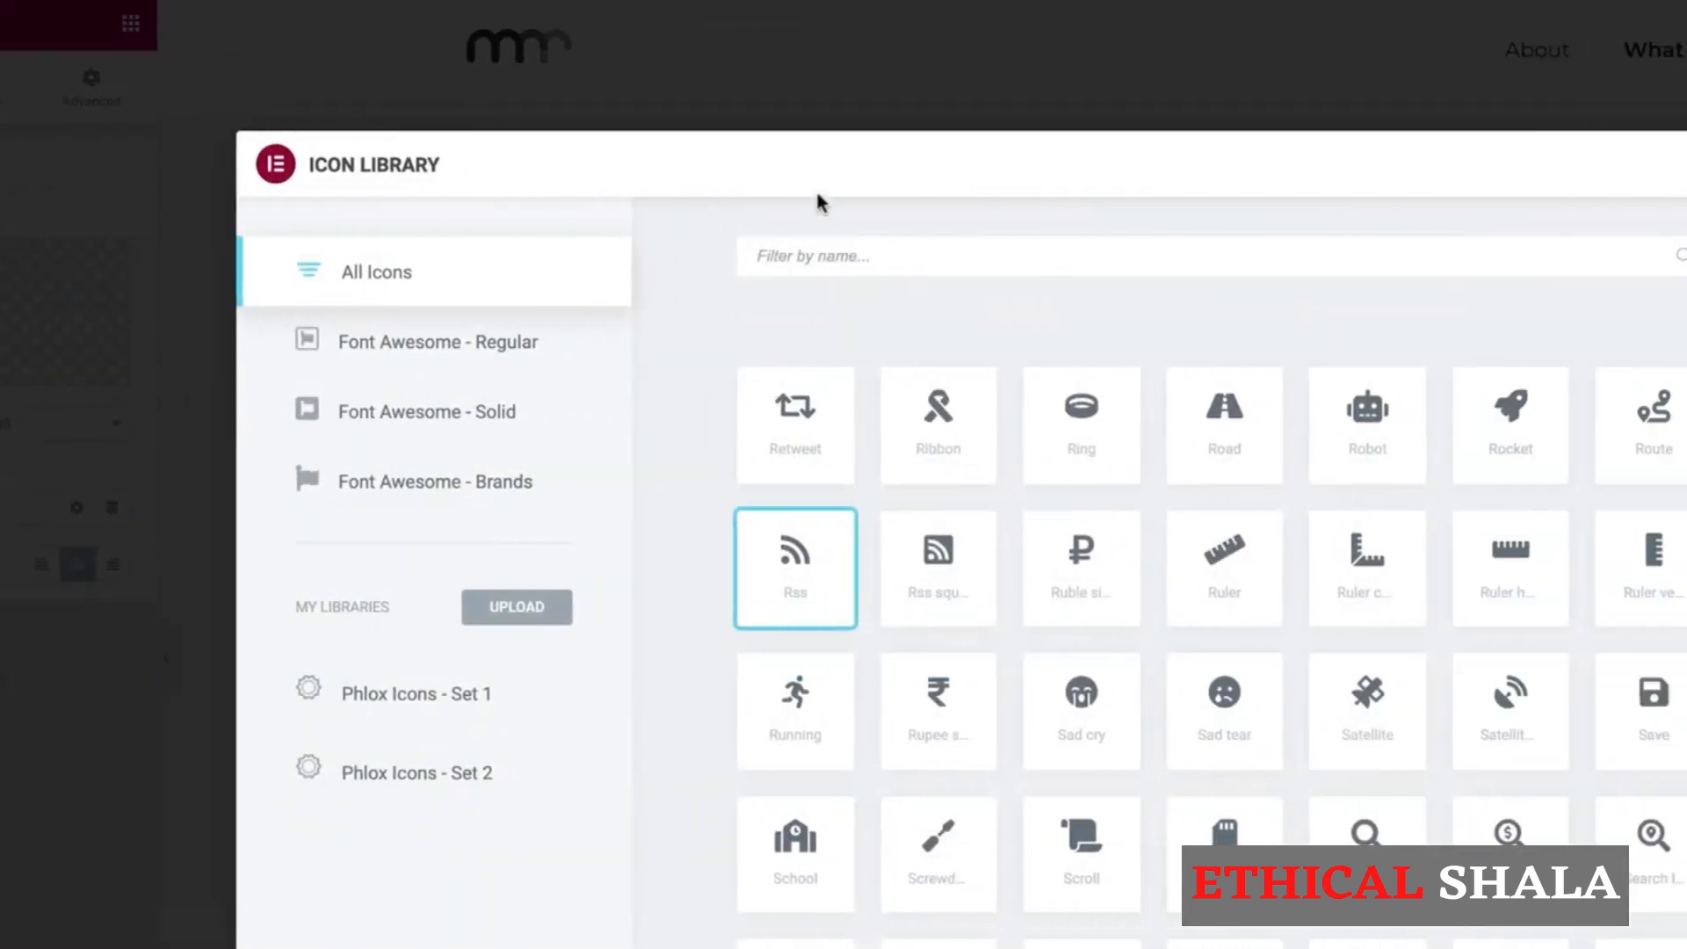
{"action": "type", "text": "mic"}
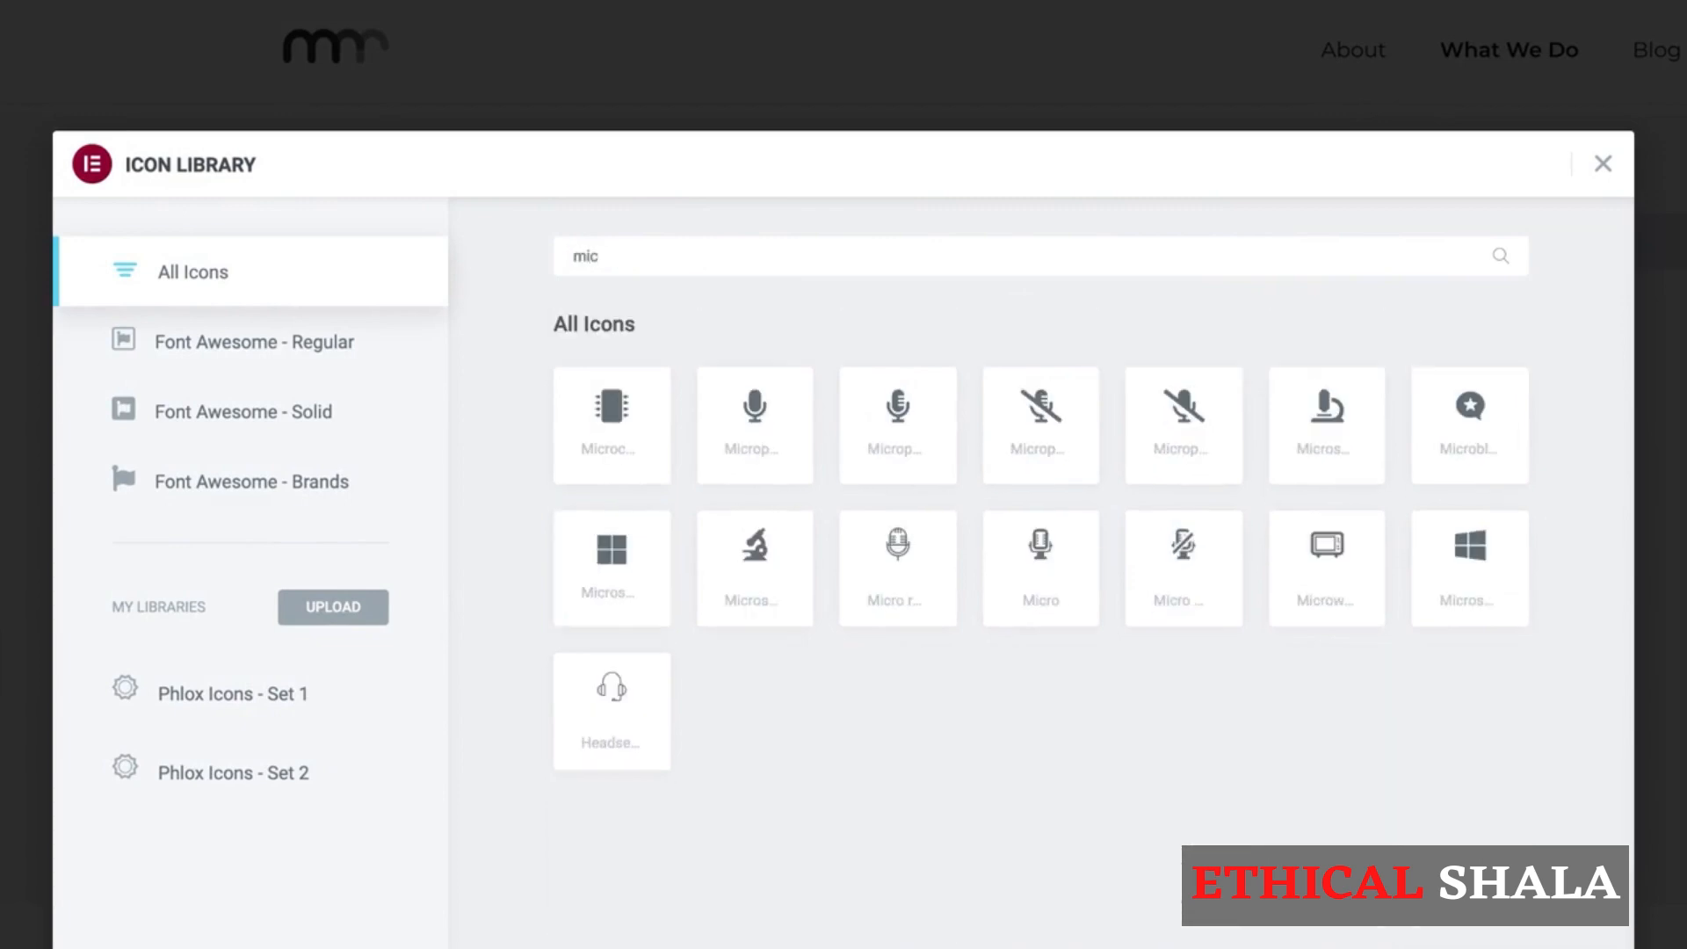
{"action": "left_click", "coordinate": [743, 430]}
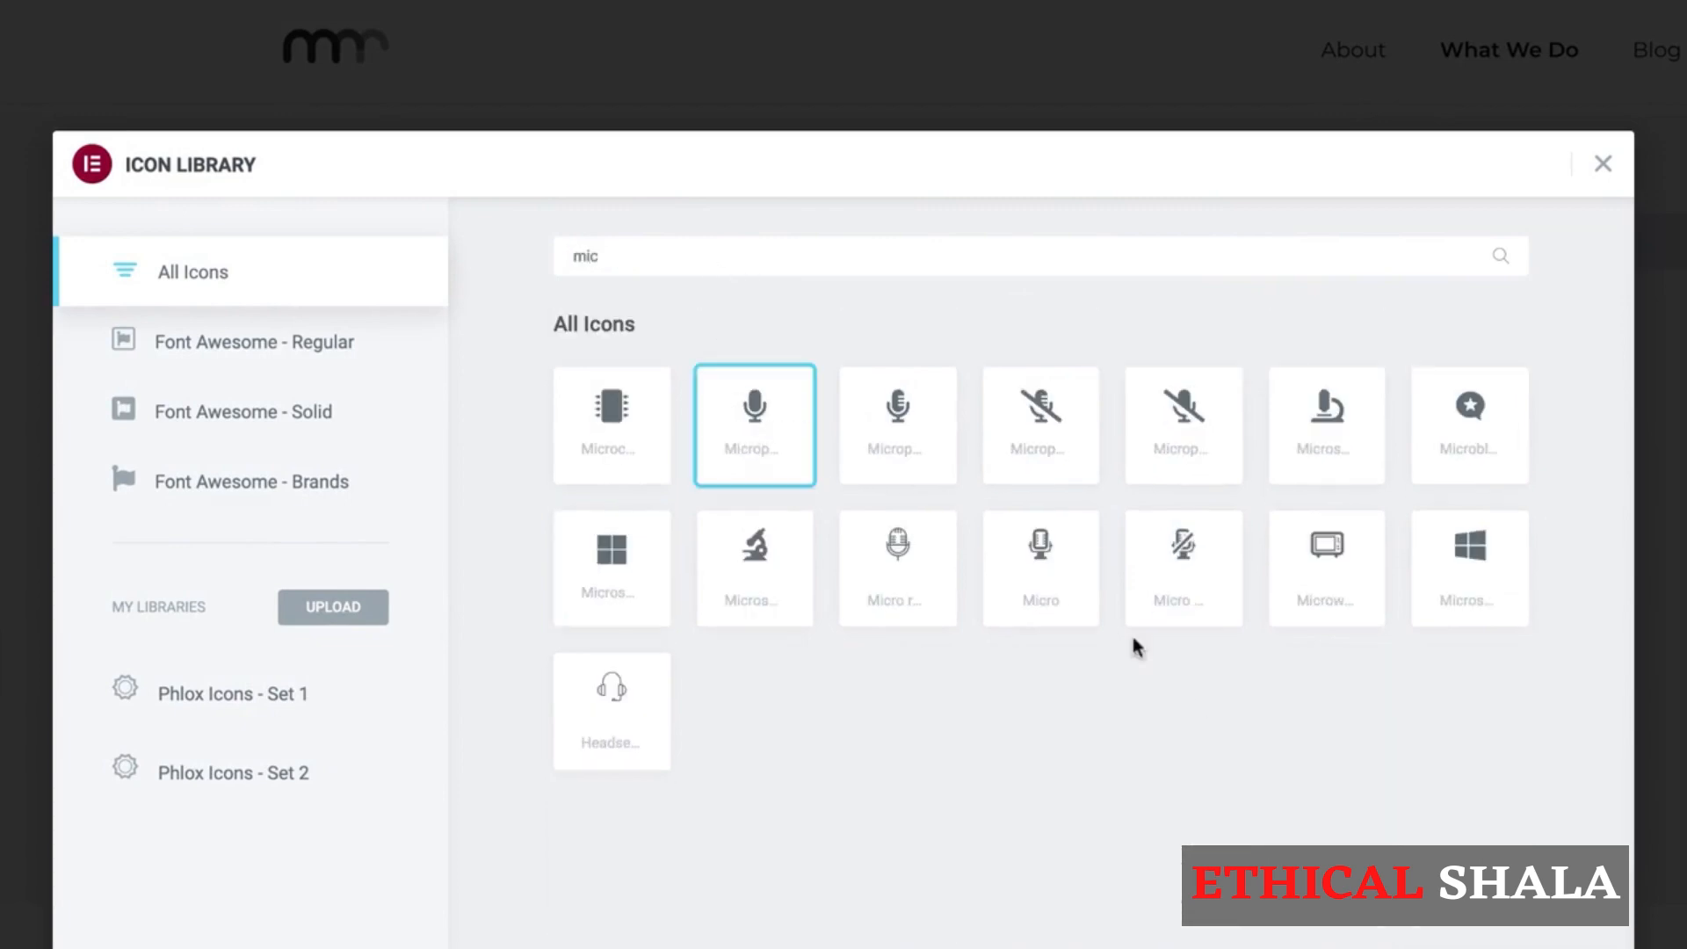
{"action": "left_click", "coordinate": [1568, 946]}
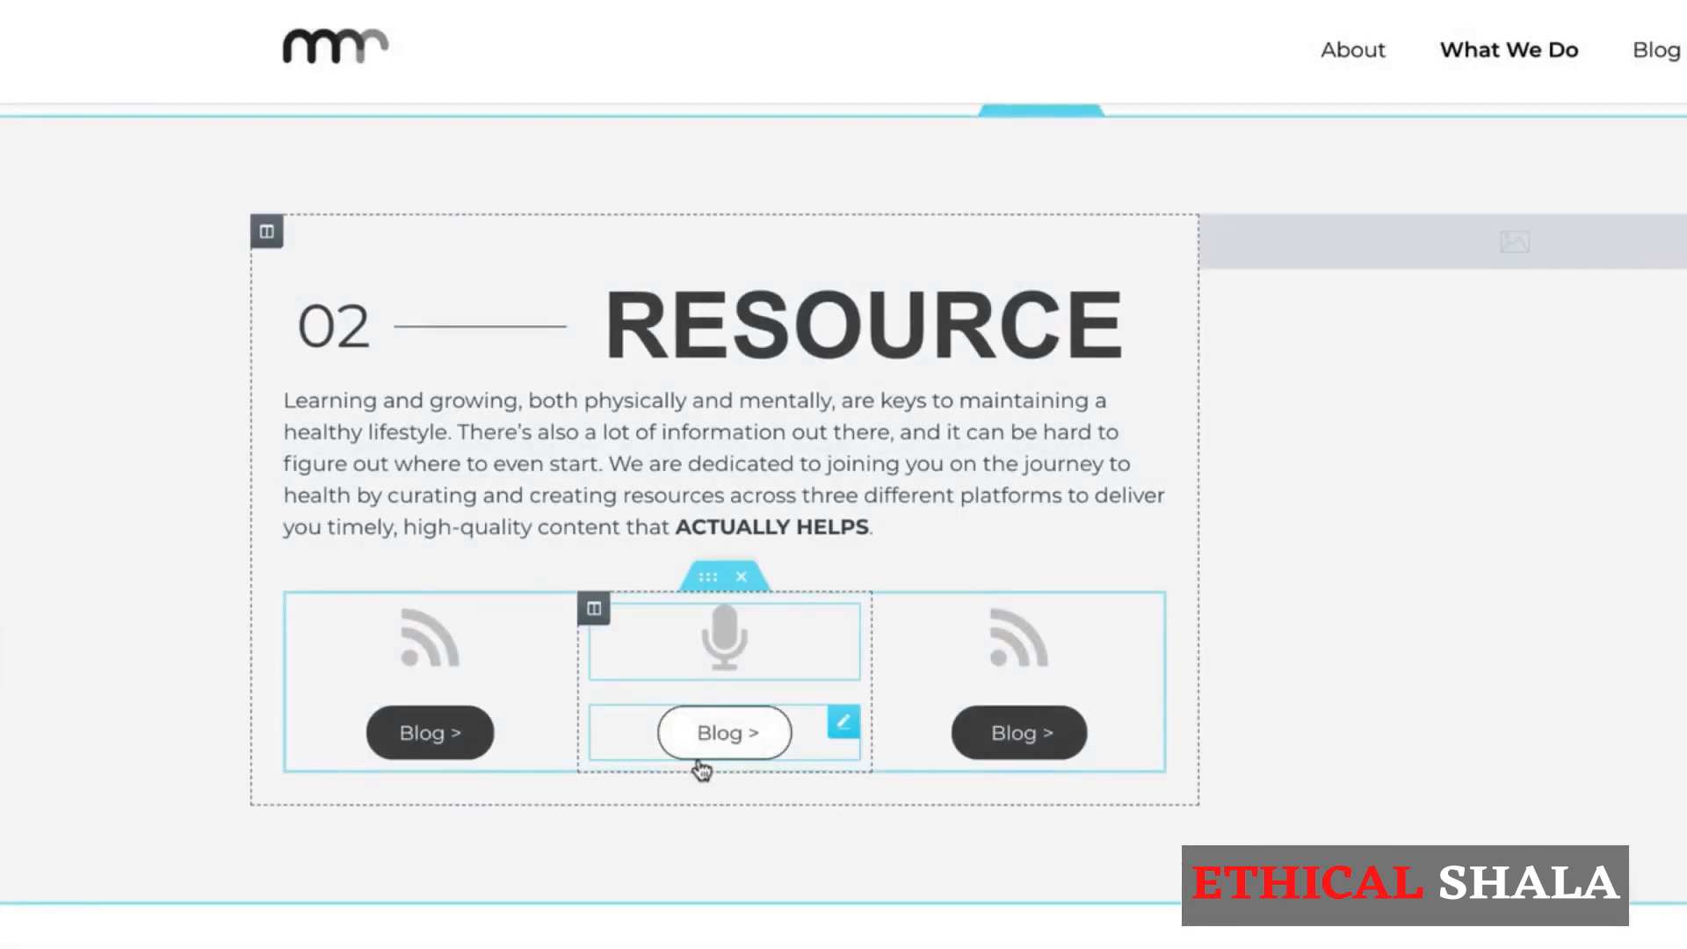
Step: Change the middle column's button text to "Podcast >" and replace its Pages URL dynamic link with "#"
{"action": "left_click", "coordinate": [845, 724]}
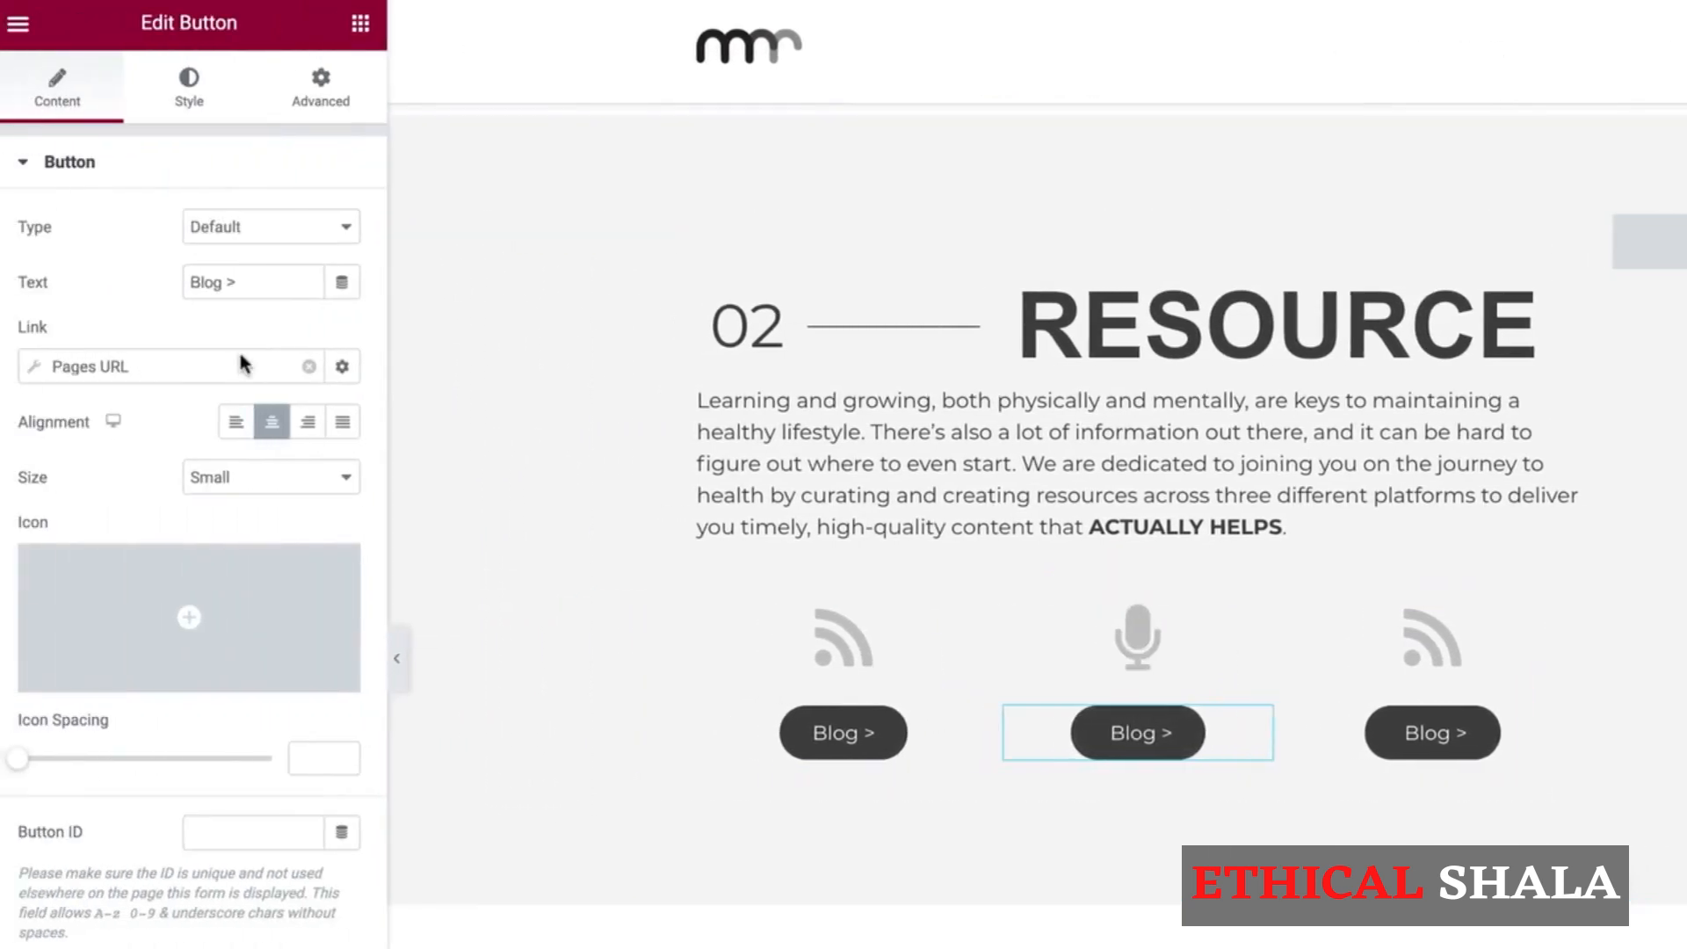
{"action": "left_click_drag", "start_coordinate": [229, 280], "coordinate": [121, 282]}
{"action": "type", "text": "Podcast"}
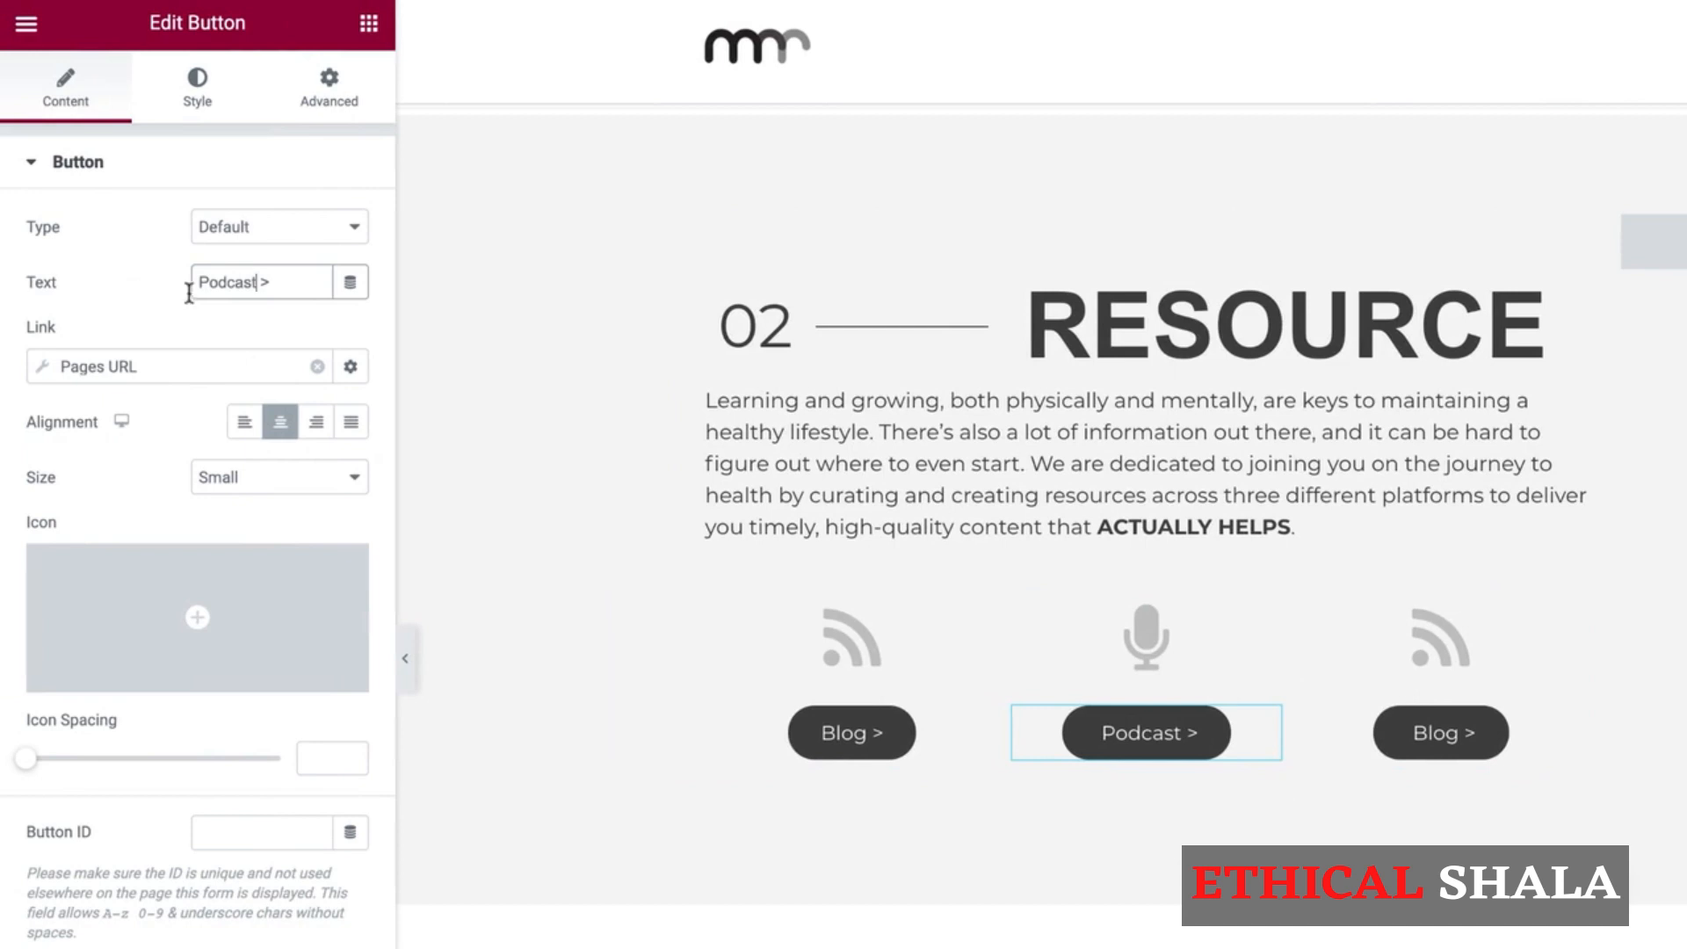
{"action": "left_click", "coordinate": [317, 367]}
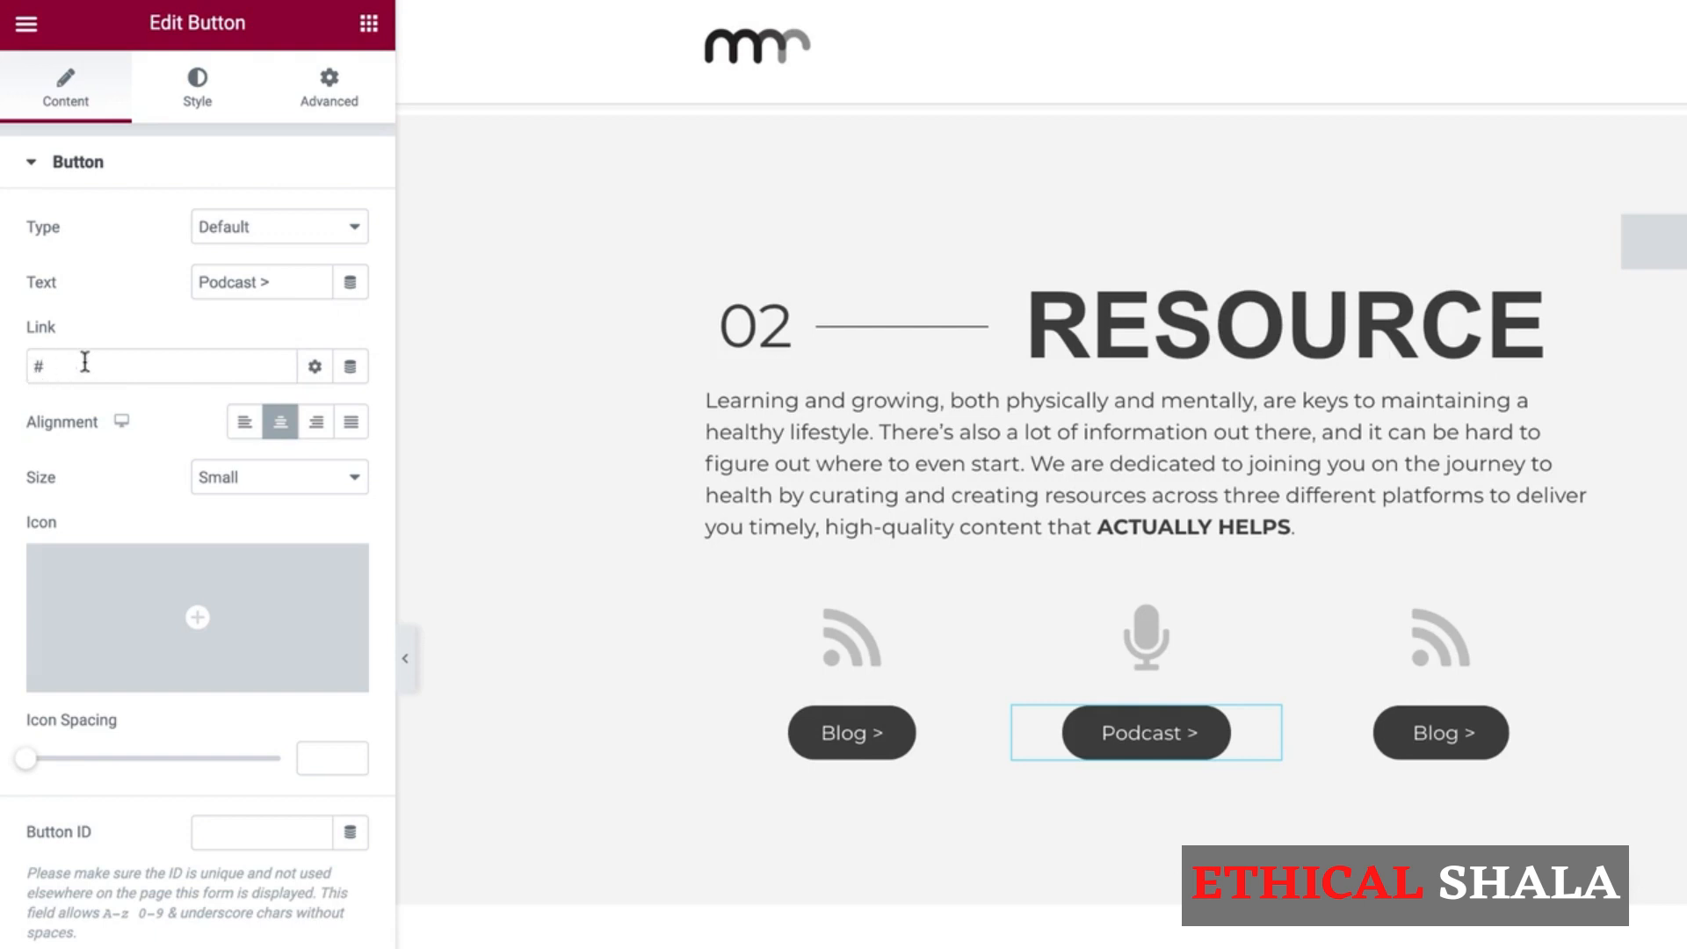
Step: Replace the RSS icon in the third column with the solid Video icon, searching the icon library for "video"
{"action": "left_click", "coordinate": [1455, 647]}
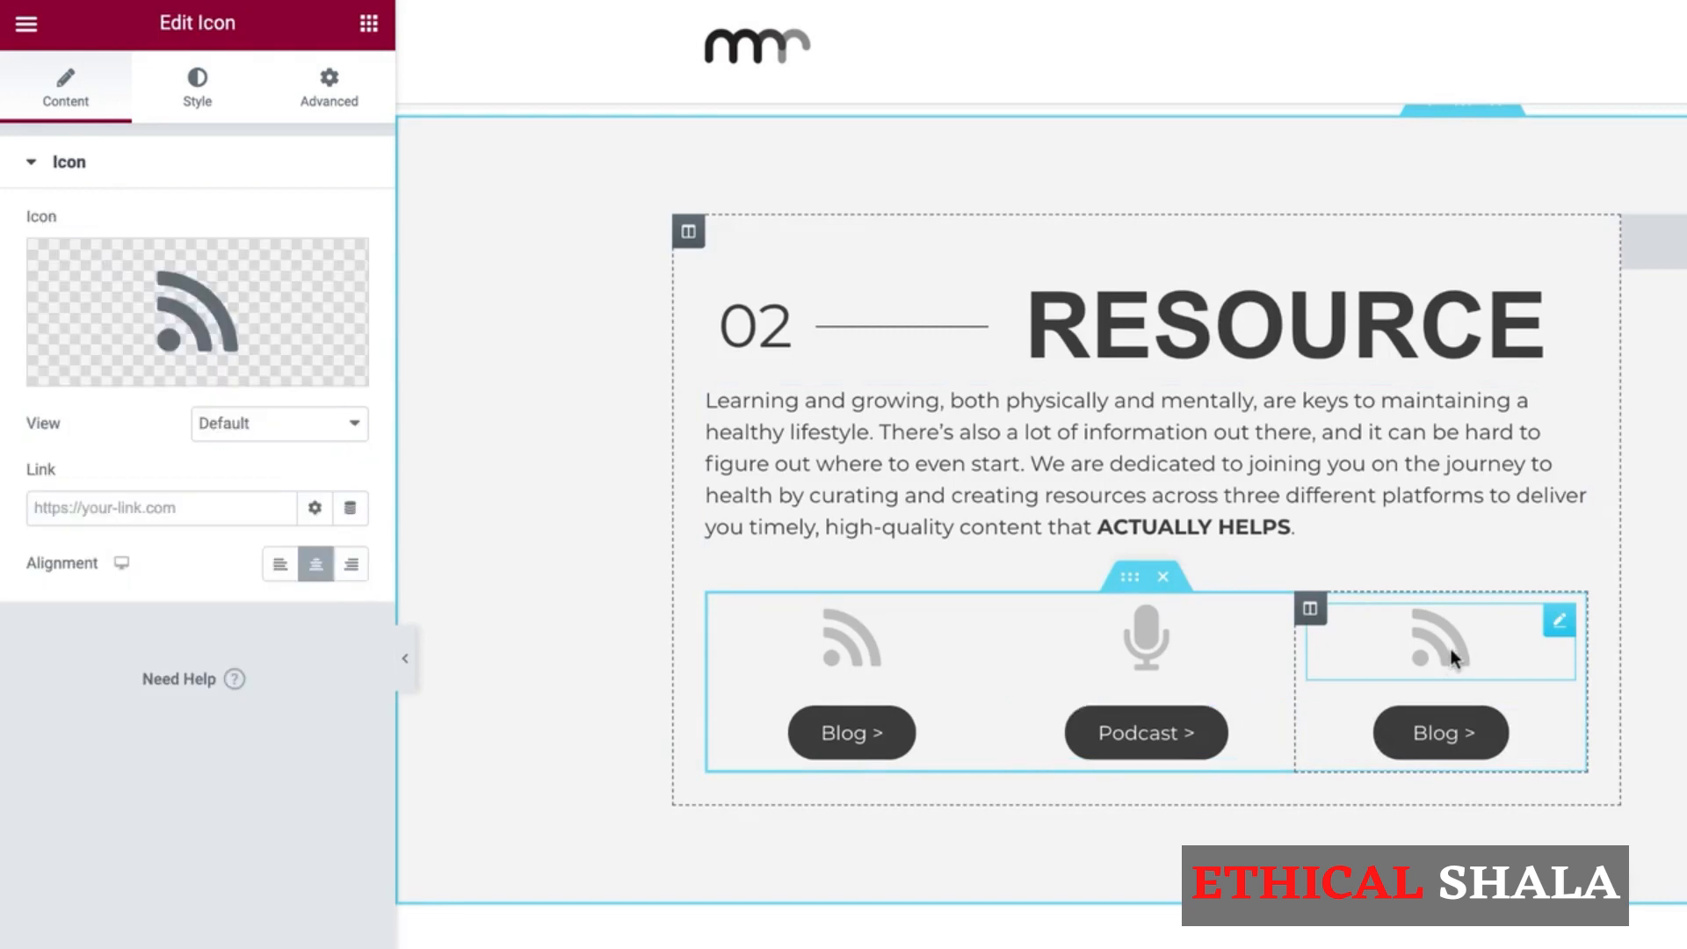
{"action": "left_click", "coordinate": [112, 363]}
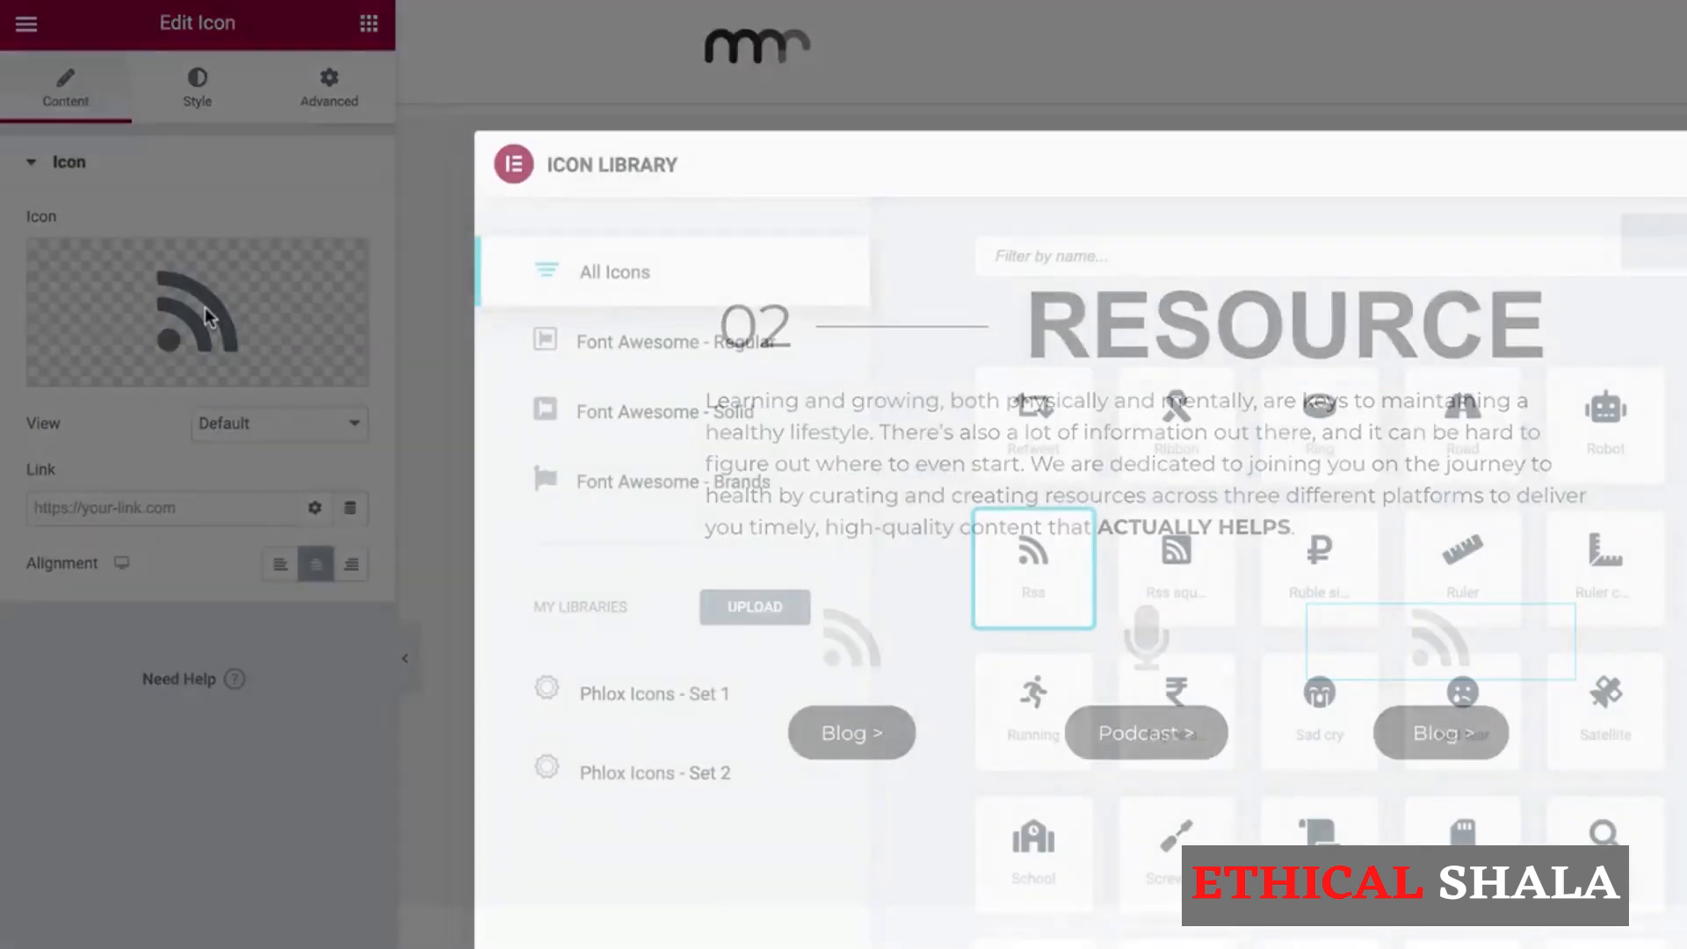
{"action": "type", "text": "video"}
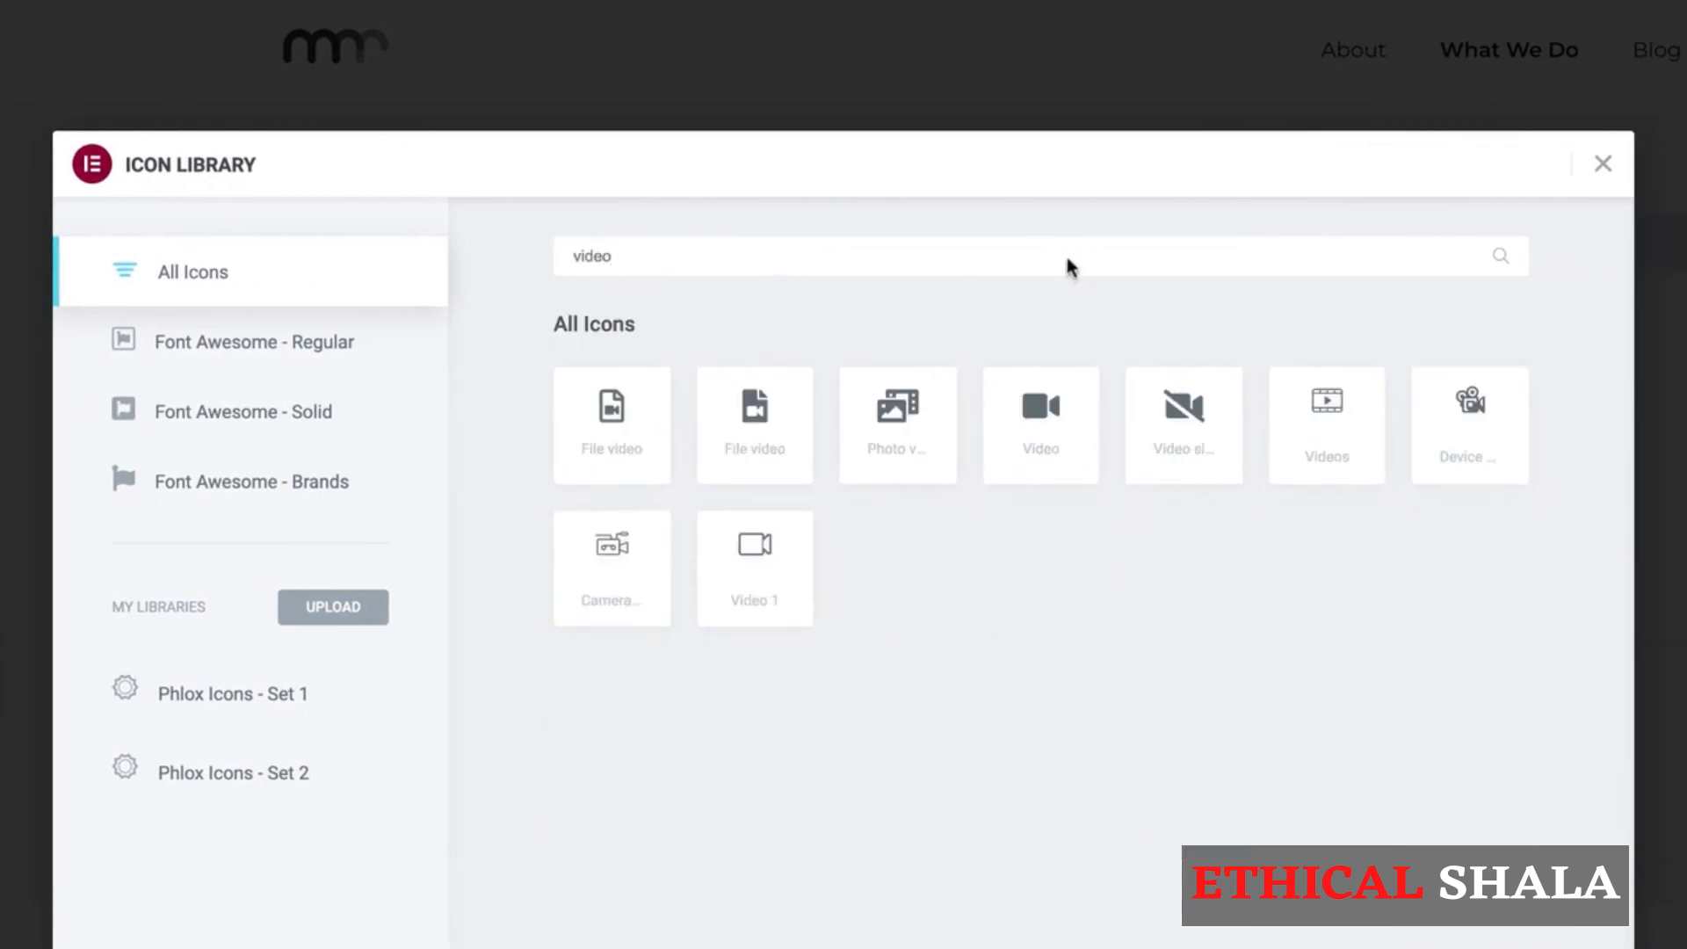
{"action": "left_click", "coordinate": [1039, 441]}
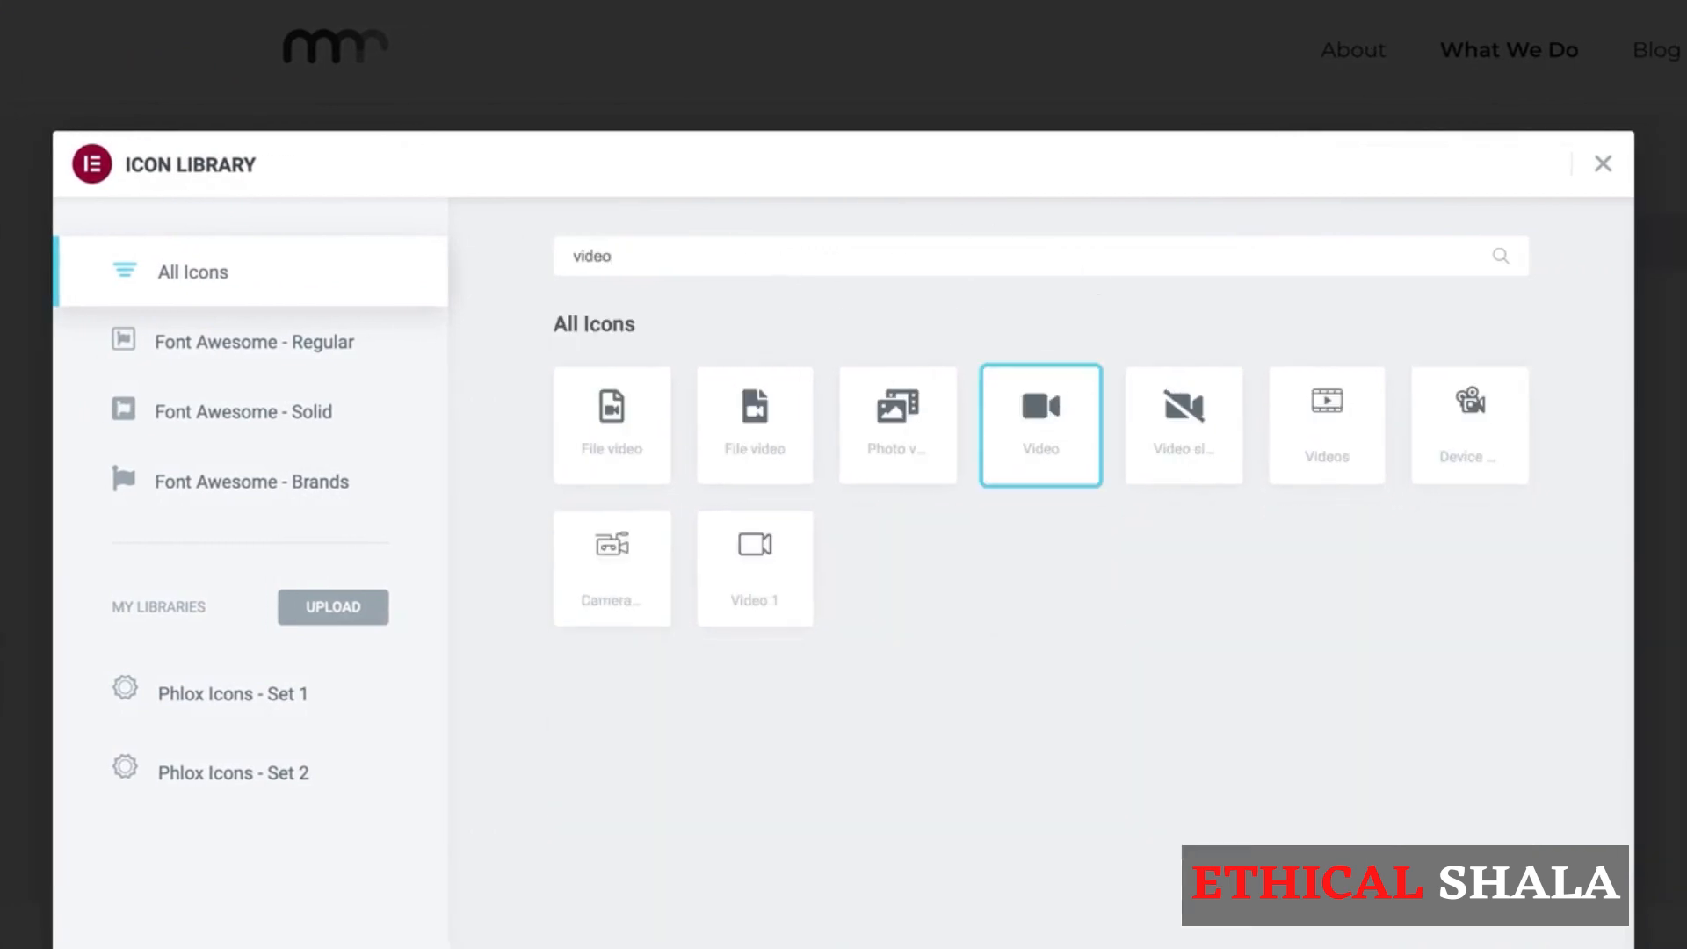
{"action": "left_click", "coordinate": [1564, 946]}
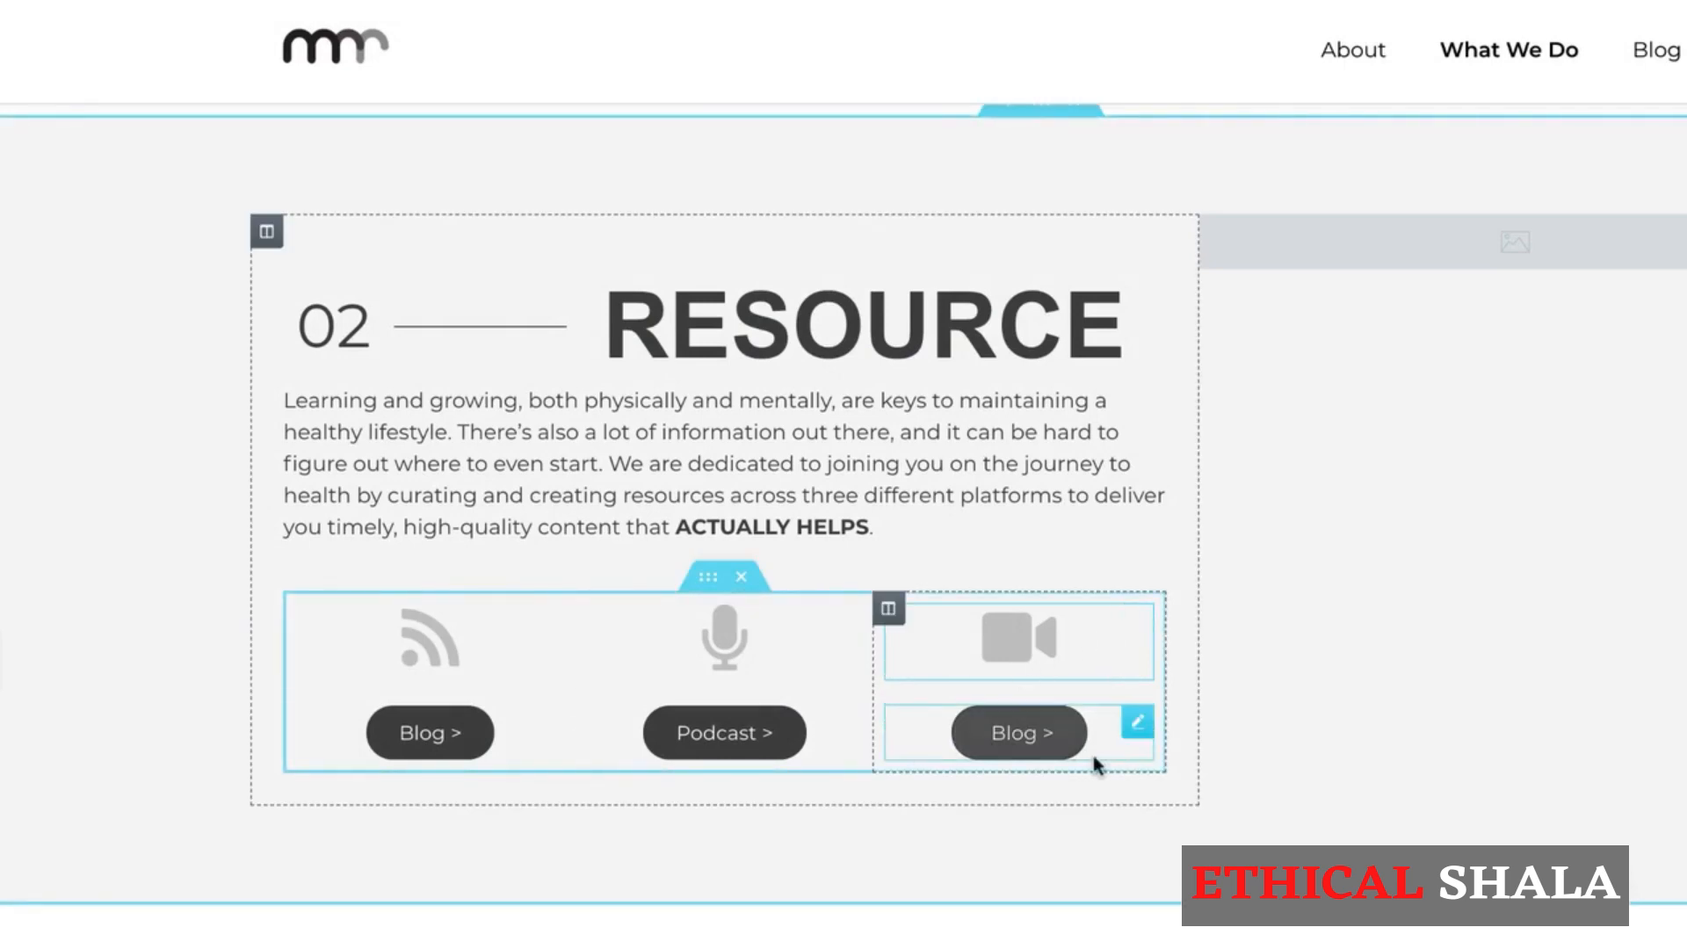
Step: Change the third column's button text to "YouTube >" and replace its Pages URL dynamic link with "#"
{"action": "left_click", "coordinate": [1138, 722]}
{"action": "left_click", "coordinate": [1558, 727]}
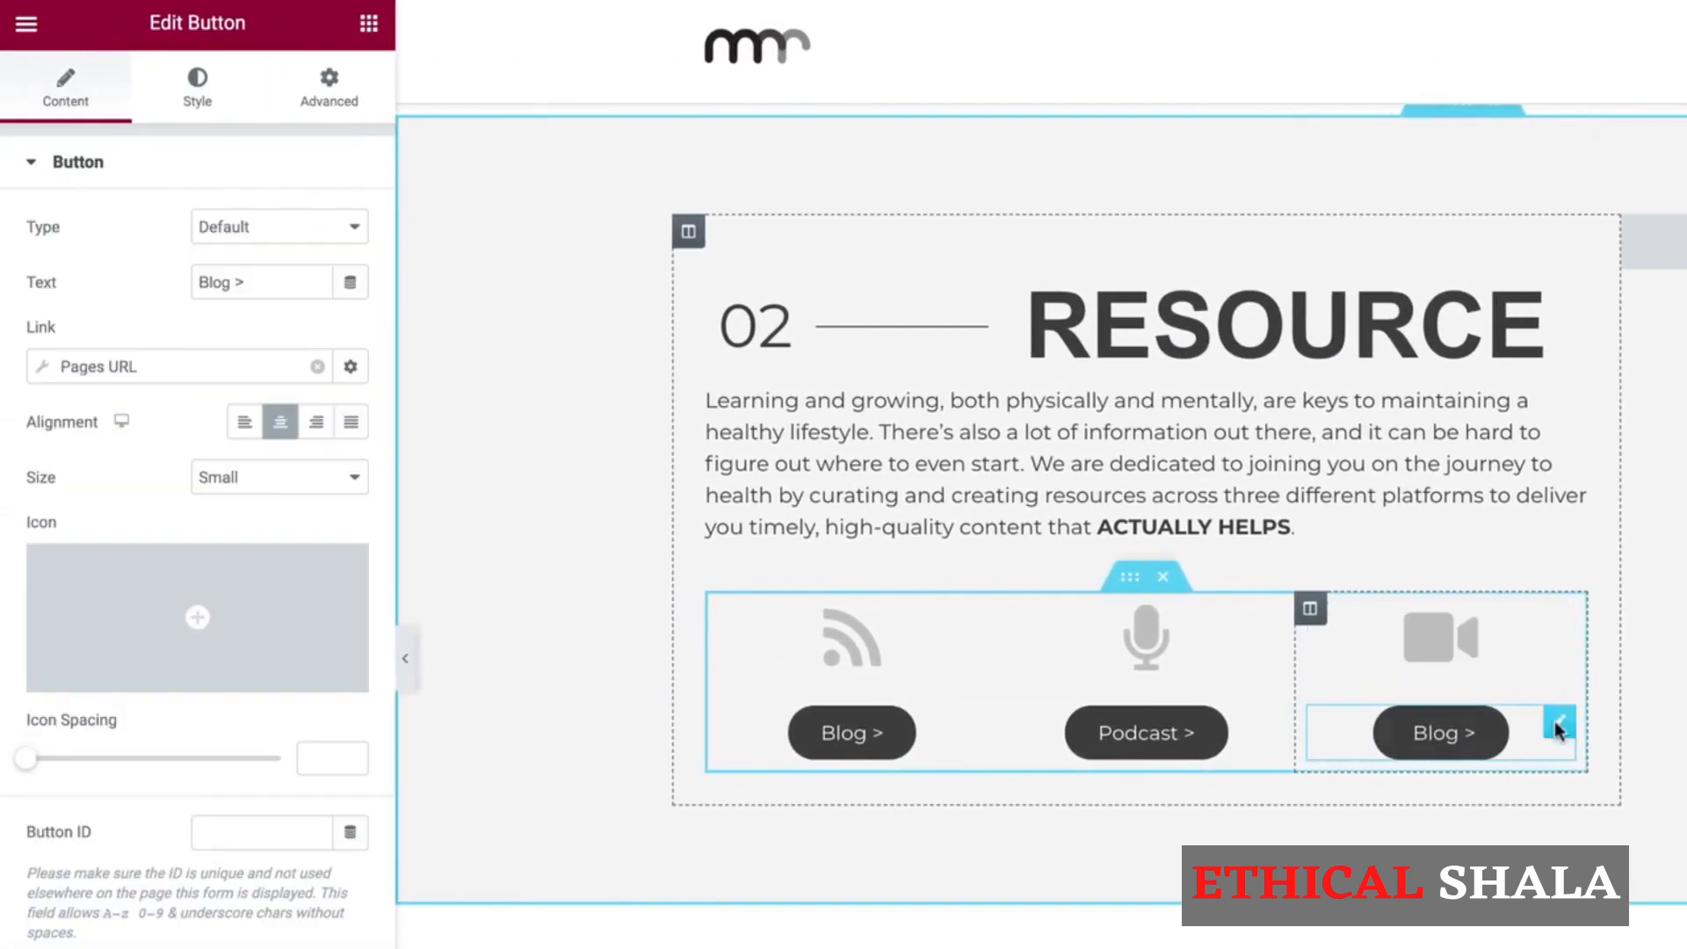
{"action": "left_click_drag", "start_coordinate": [231, 282], "coordinate": [85, 289]}
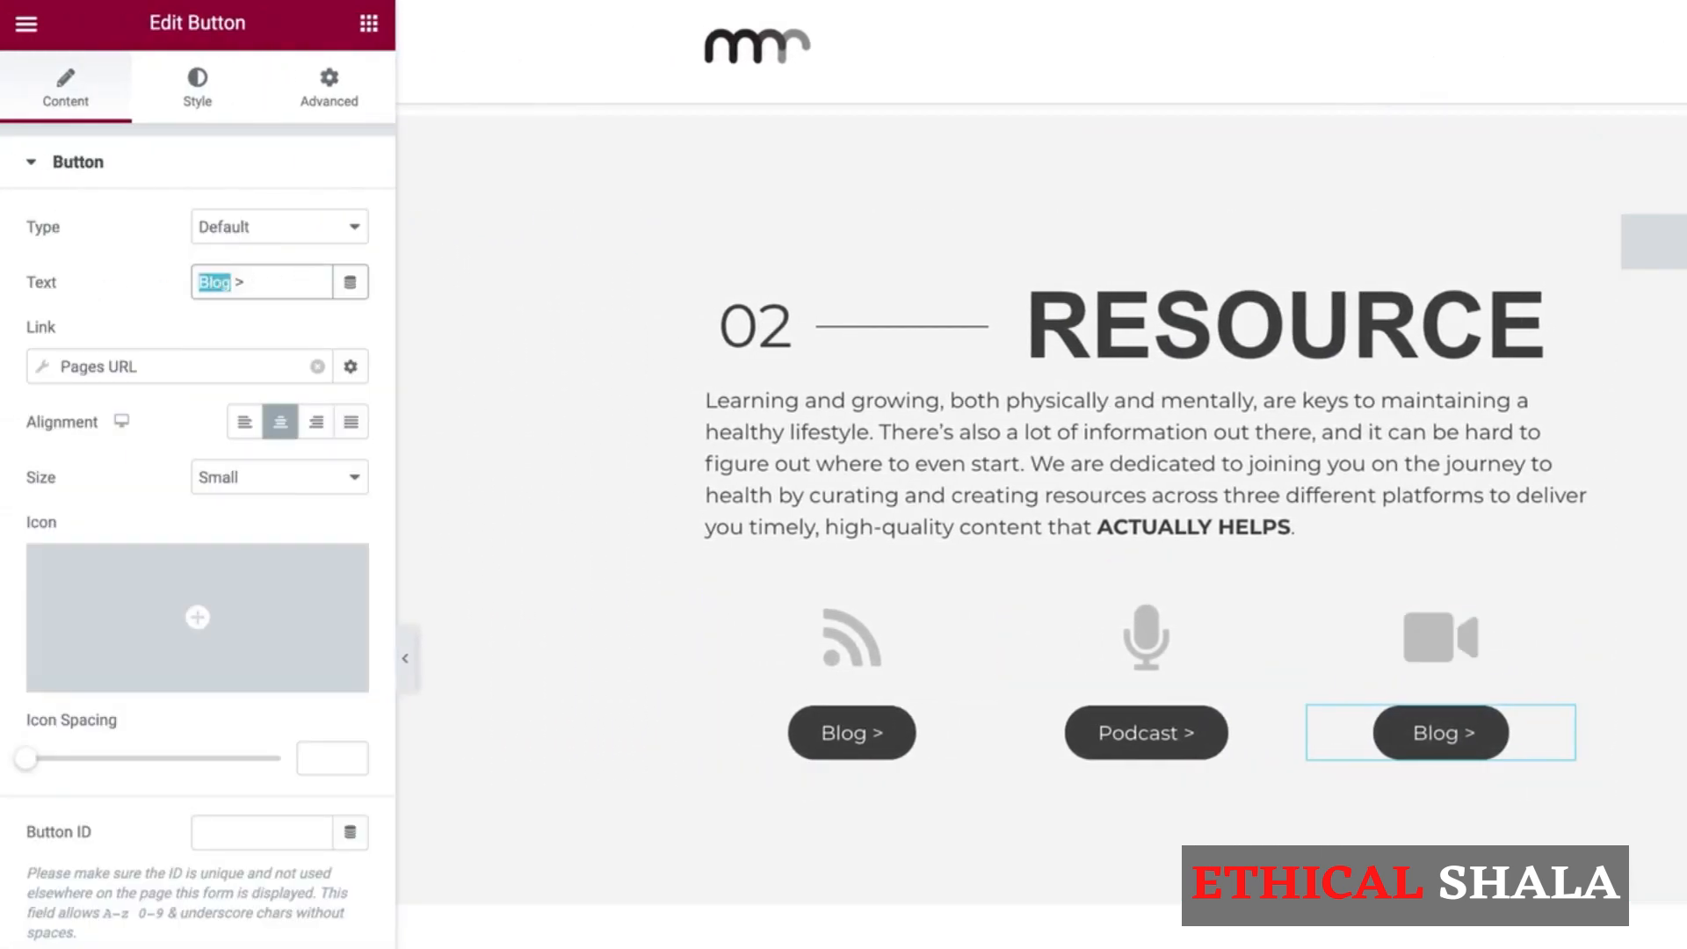
{"action": "type", "text": "YouTube"}
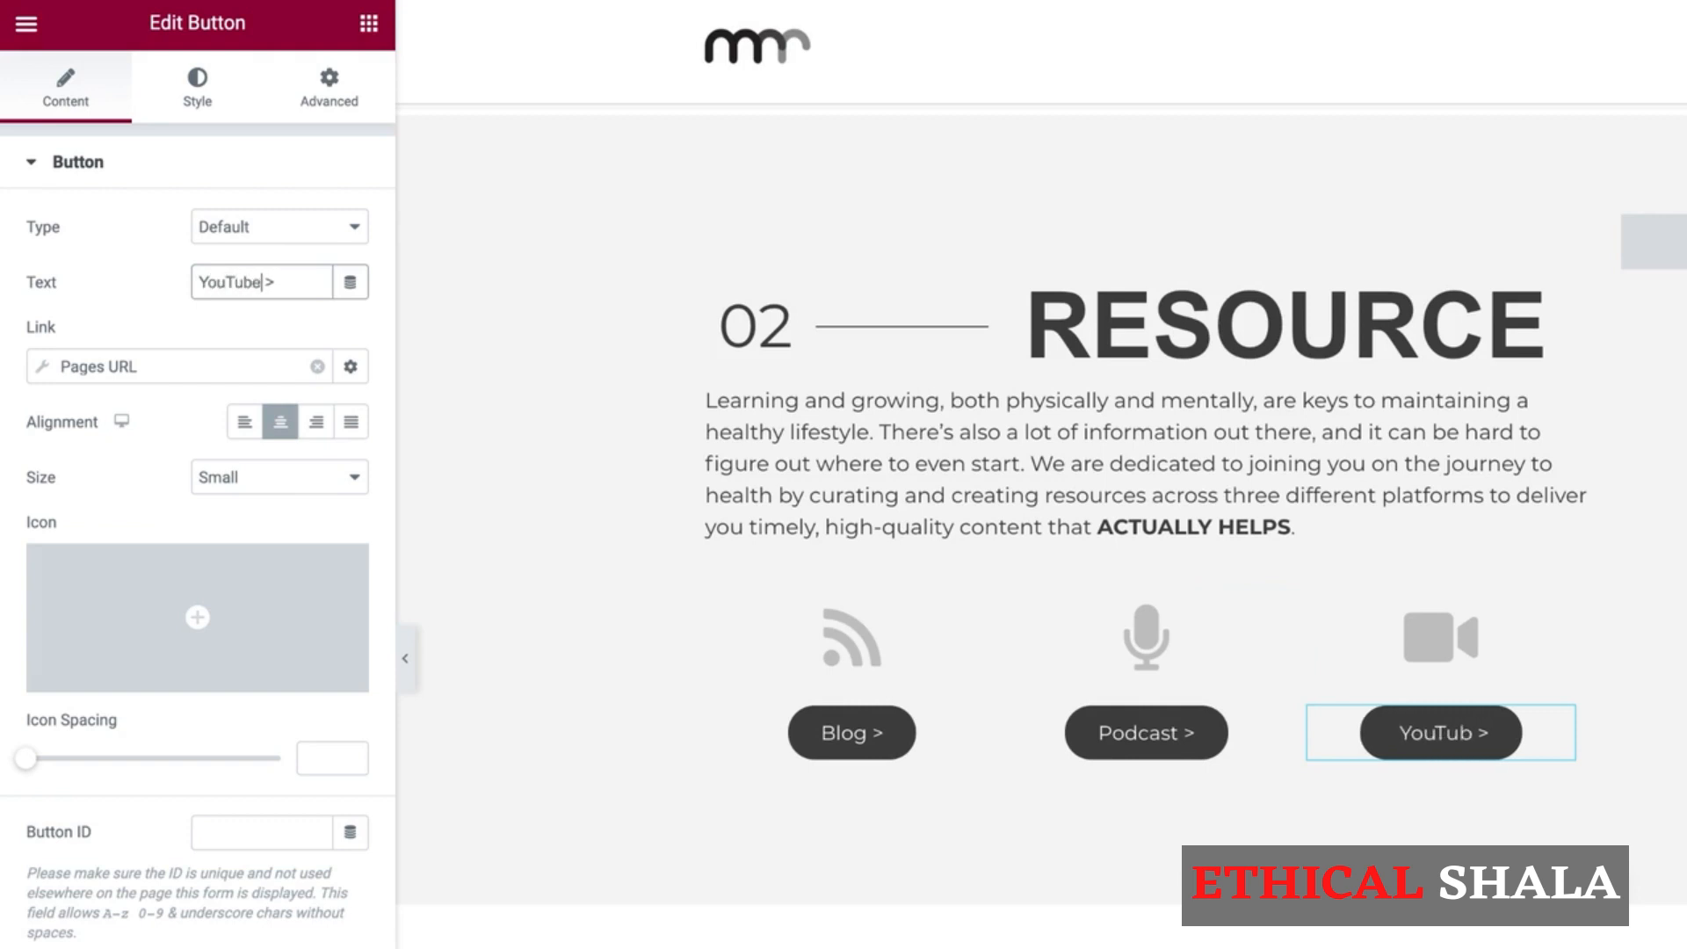
{"action": "left_click", "coordinate": [318, 368]}
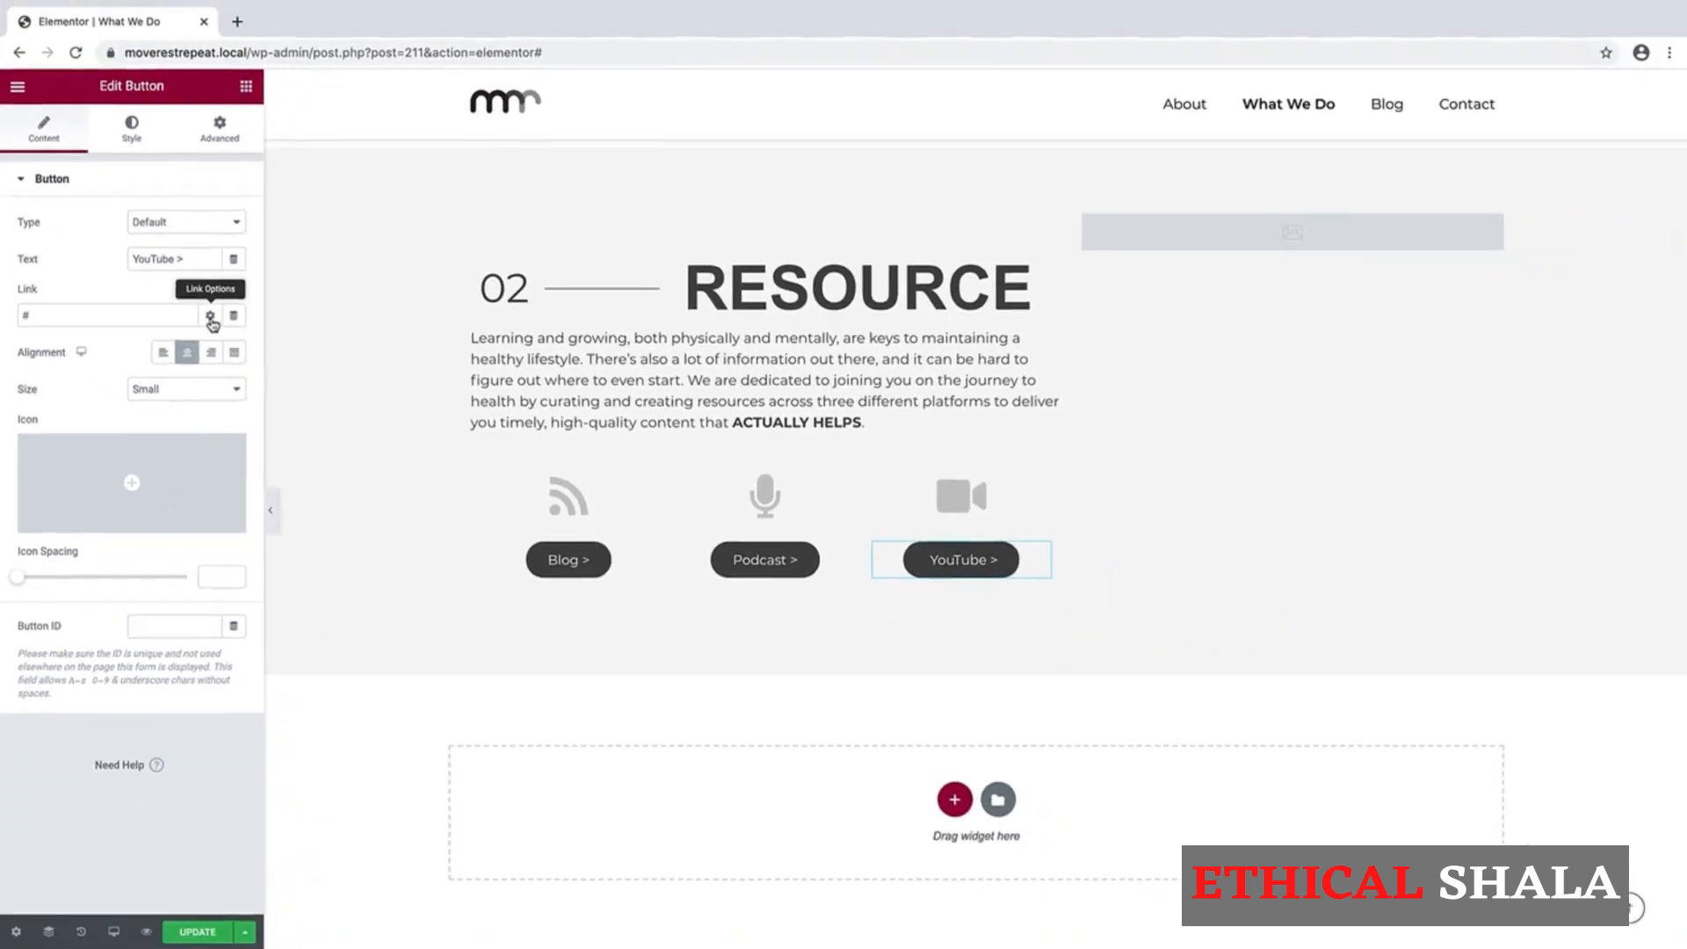
Step: Swap the RESOURCE section's image for What-We-Do-Section-2.jpg from the media library
{"action": "left_click", "coordinate": [1329, 242]}
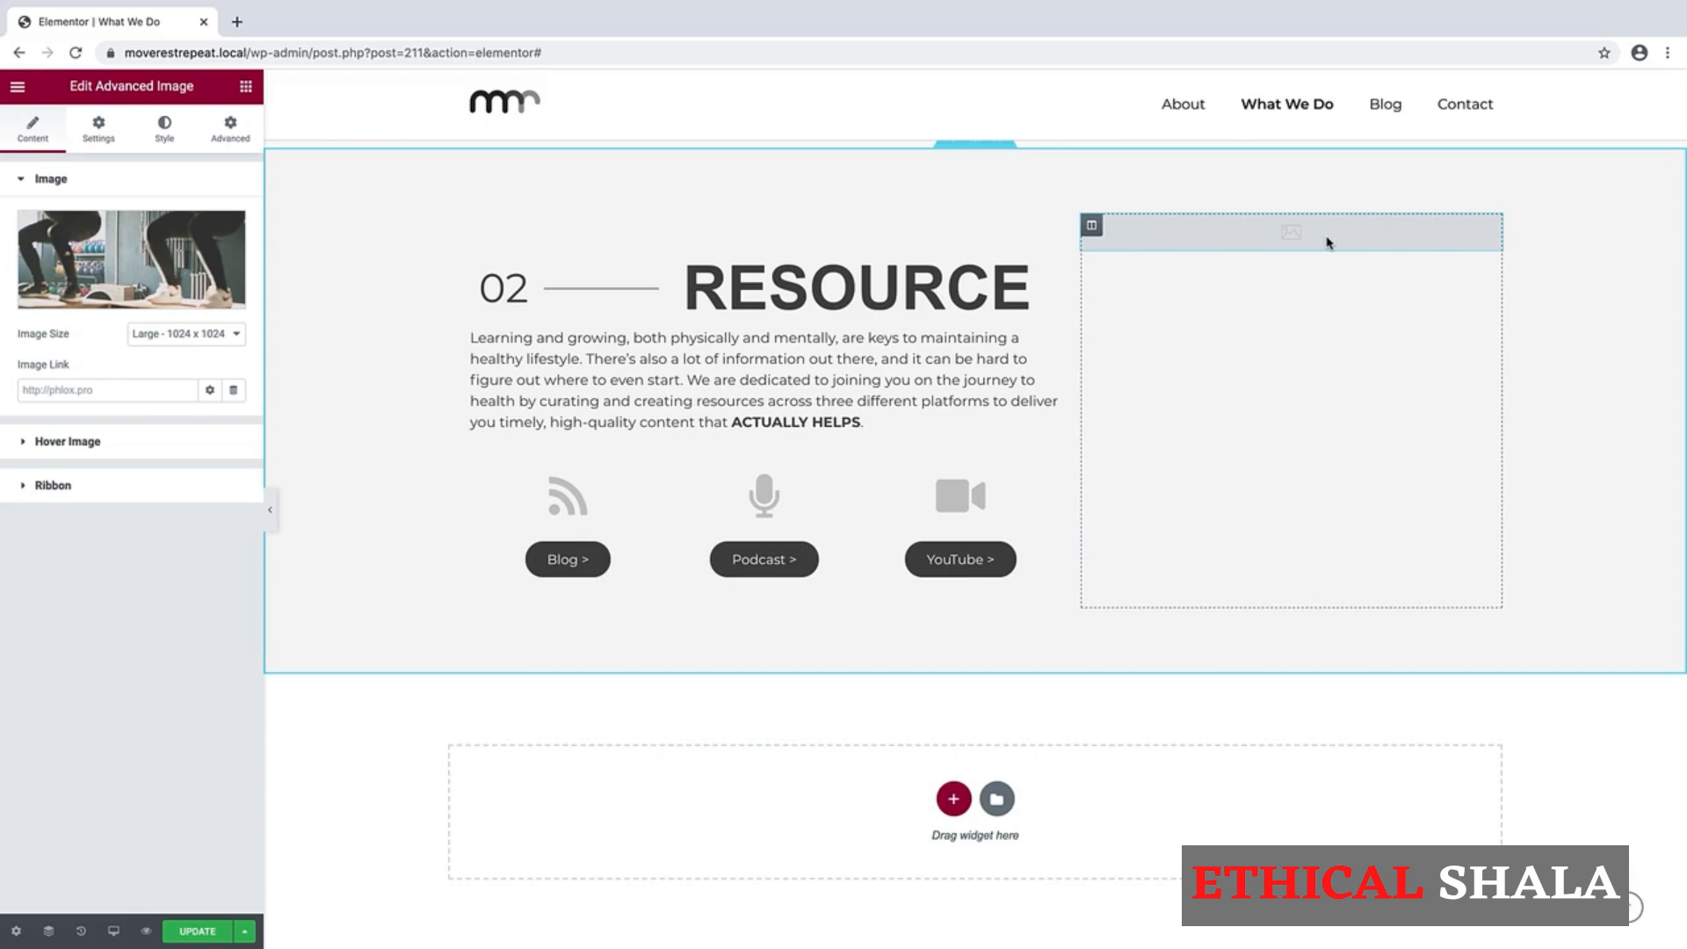
{"action": "left_click", "coordinate": [130, 266]}
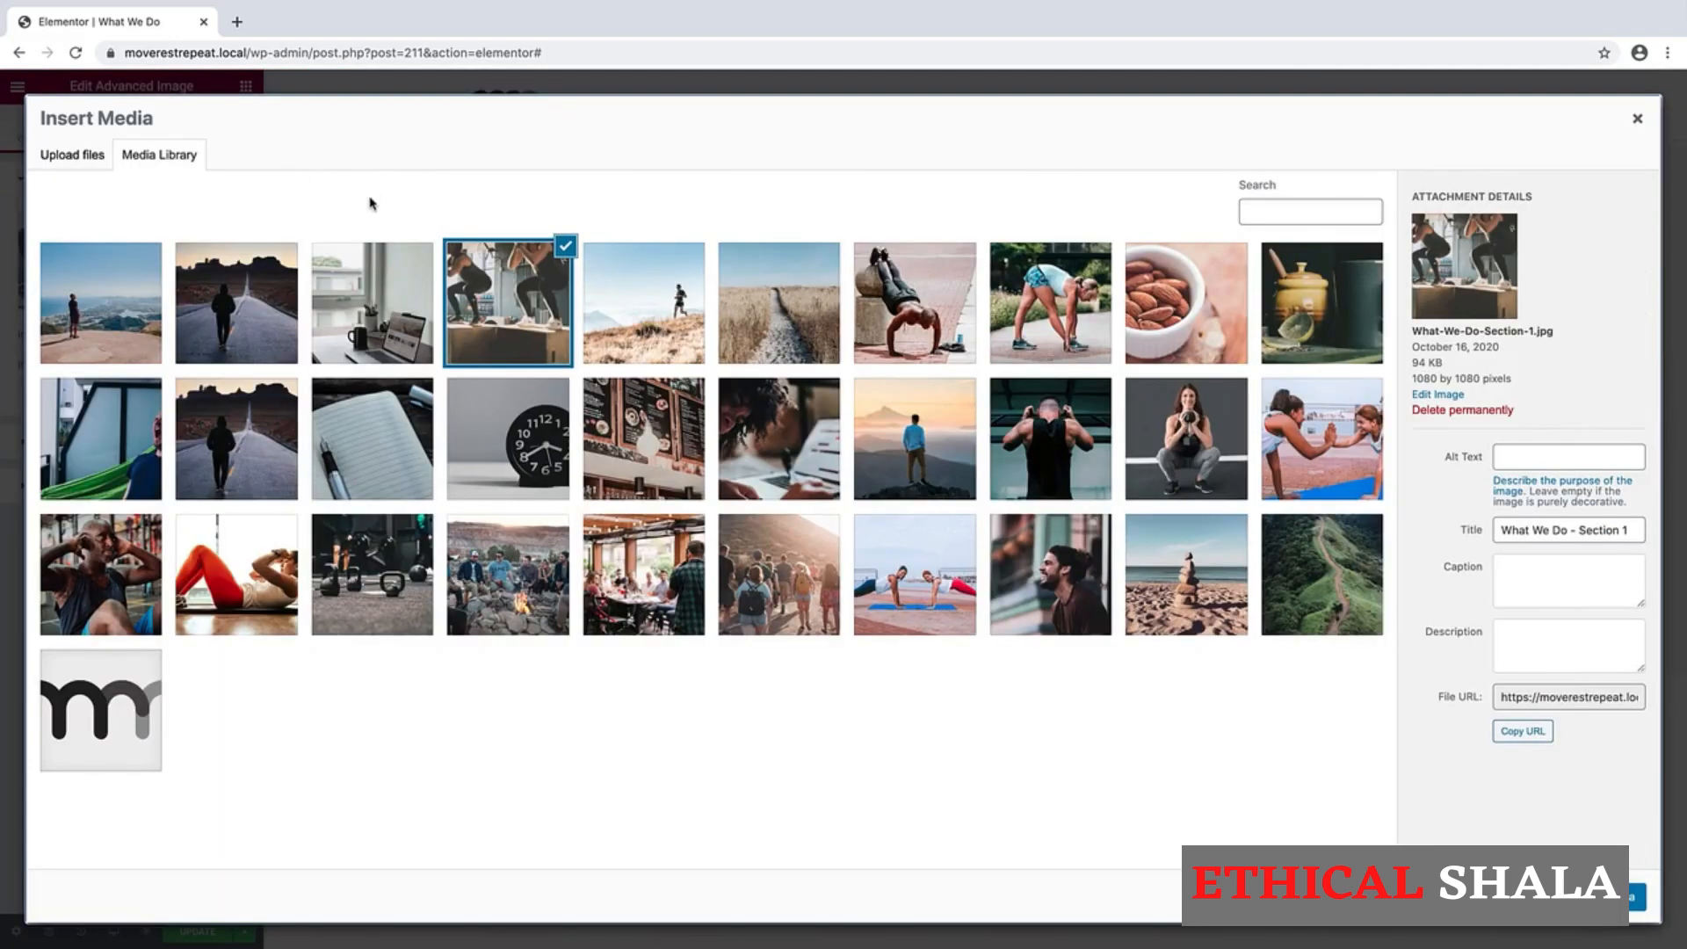
{"action": "left_click", "coordinate": [375, 336]}
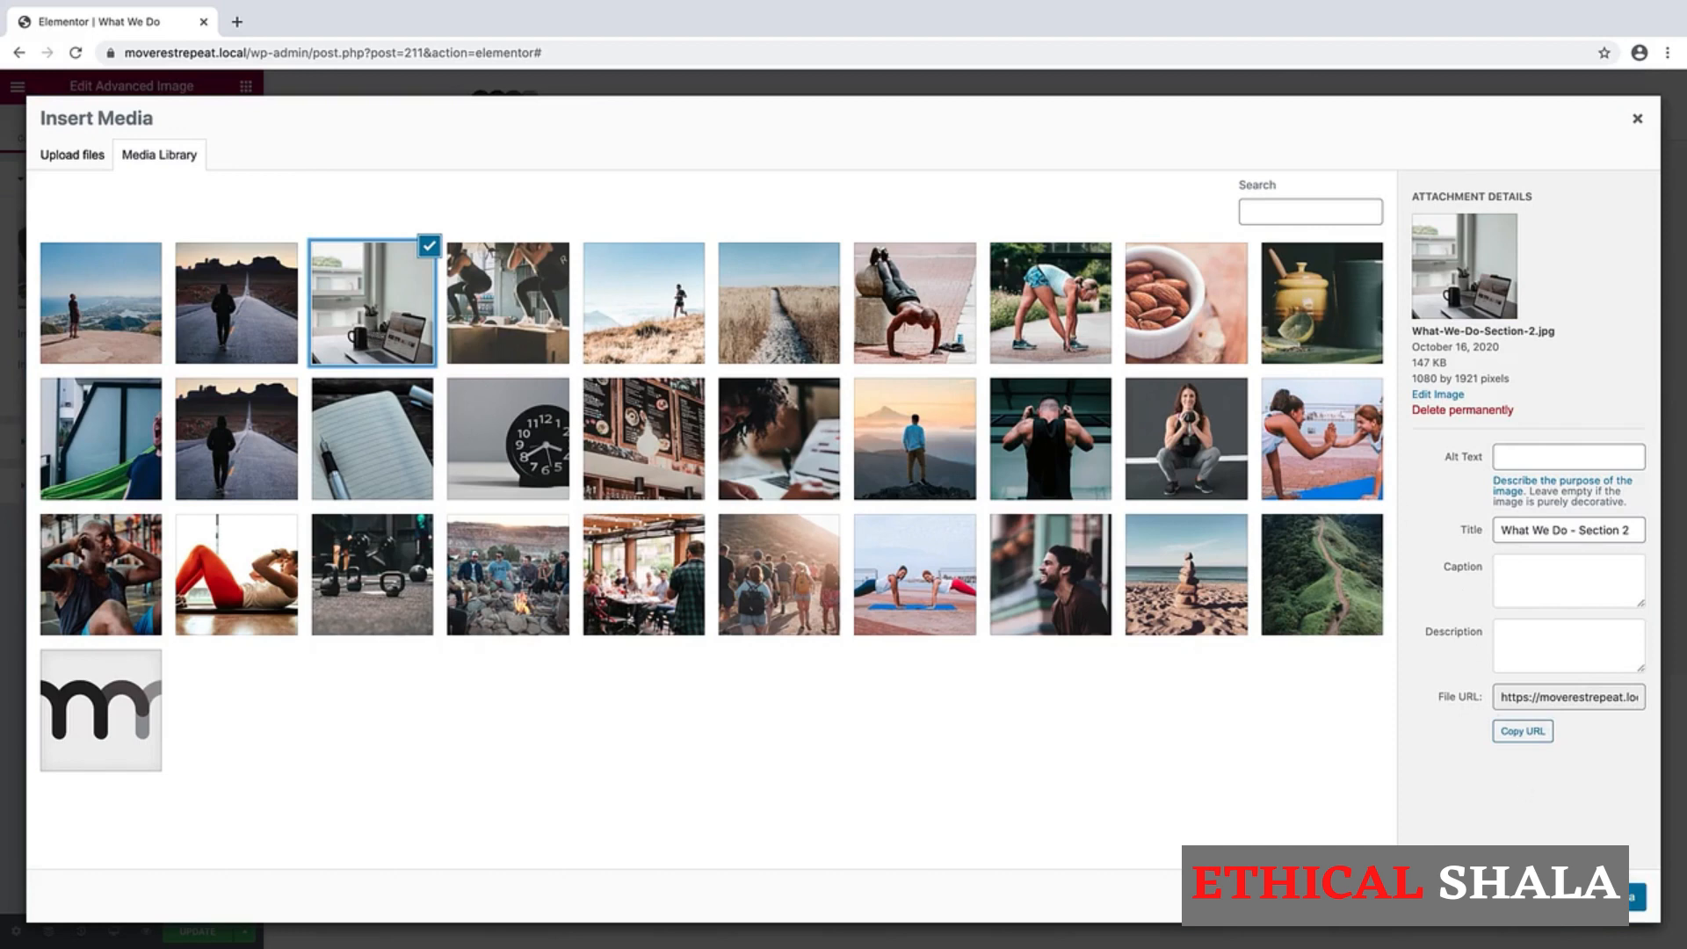
{"action": "left_click", "coordinate": [1636, 896]}
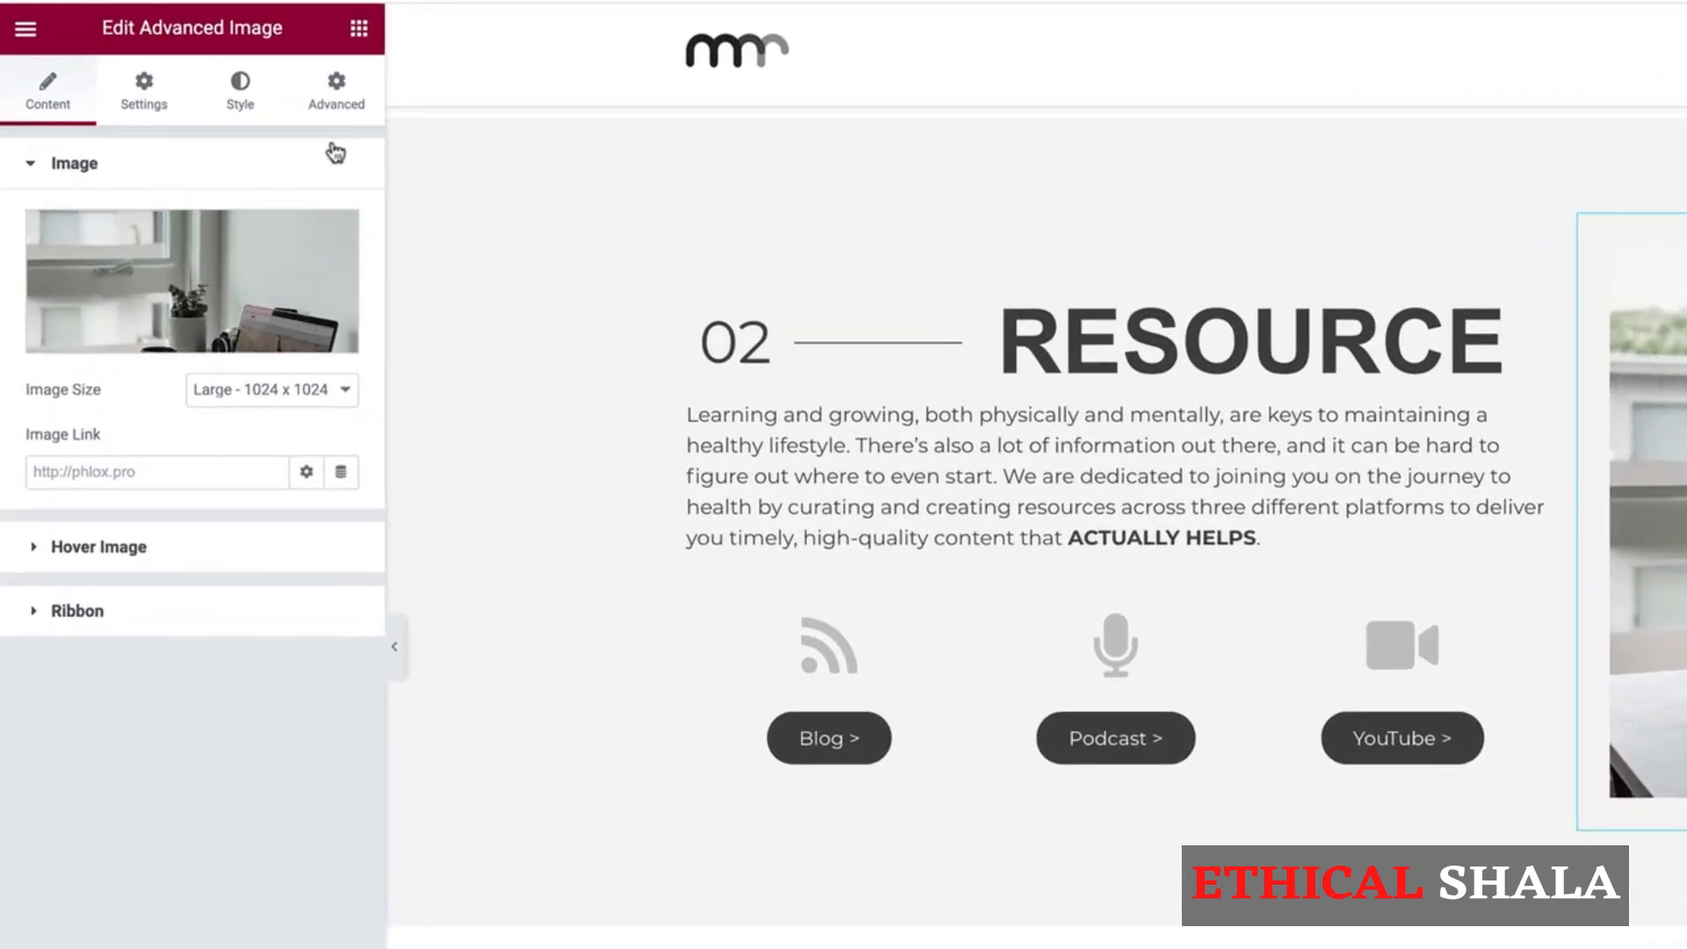
Step: Unlink the image's margin values and set the top and bottom margins to -100 px each
{"action": "left_click", "coordinate": [251, 122]}
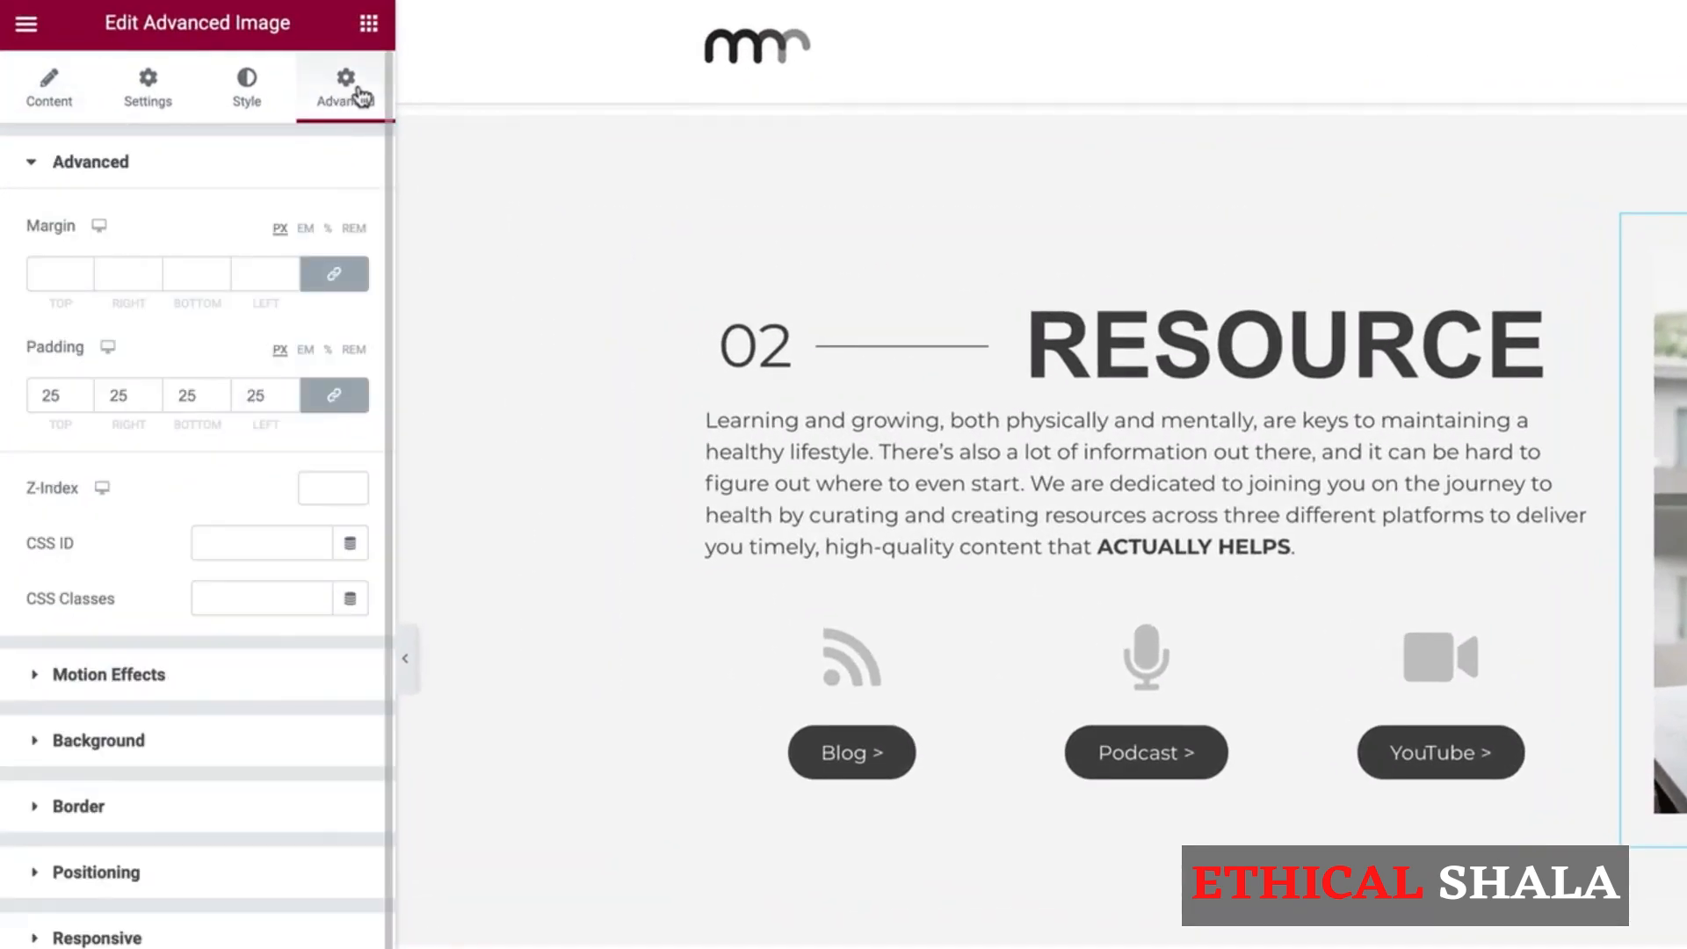
{"action": "left_click", "coordinate": [332, 278]}
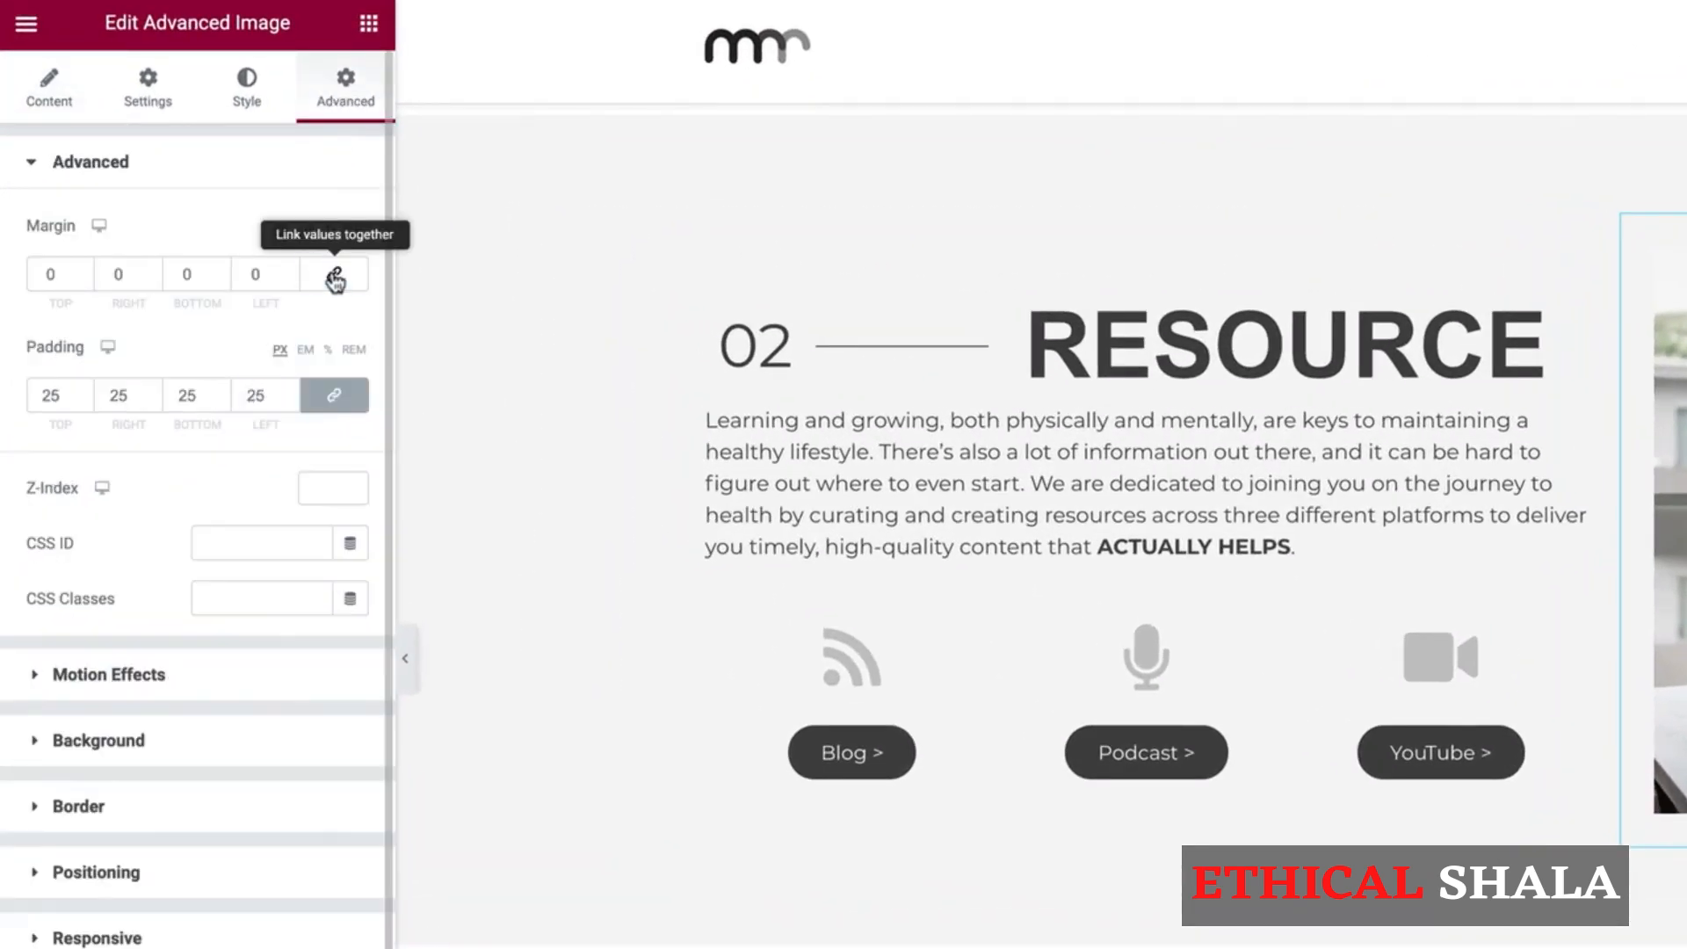
{"action": "double_click", "coordinate": [51, 274]}
{"action": "type", "text": "100"}
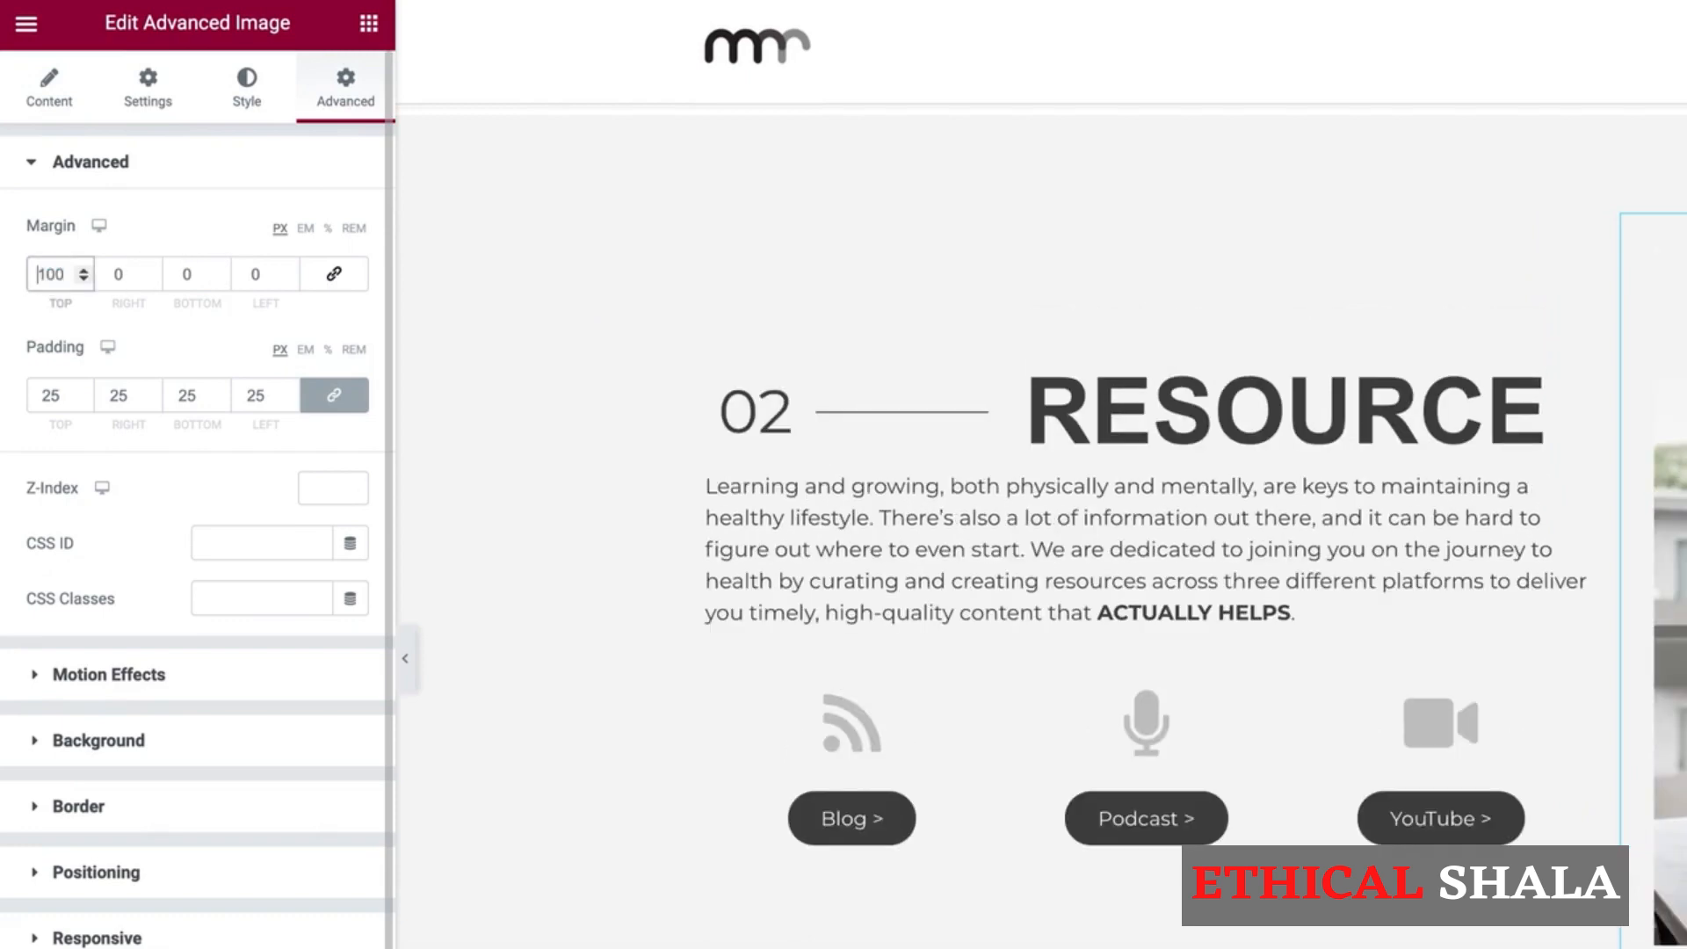
{"action": "type", "text": "-"}
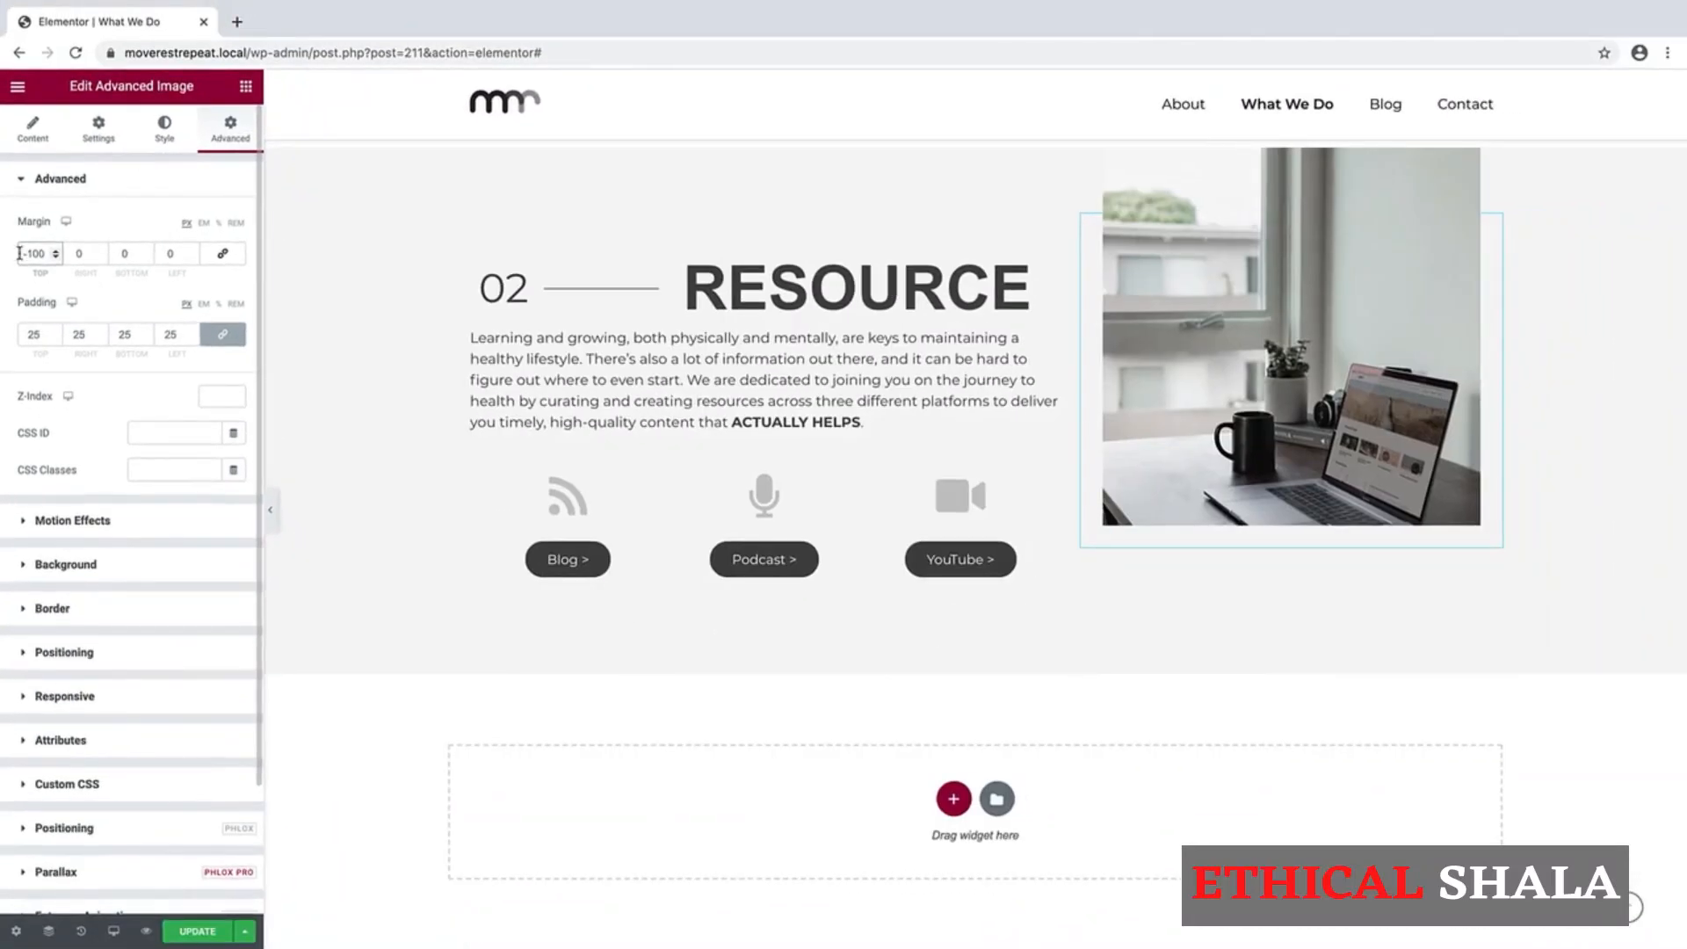
{"action": "double_click", "coordinate": [127, 254]}
{"action": "type", "text": "100"}
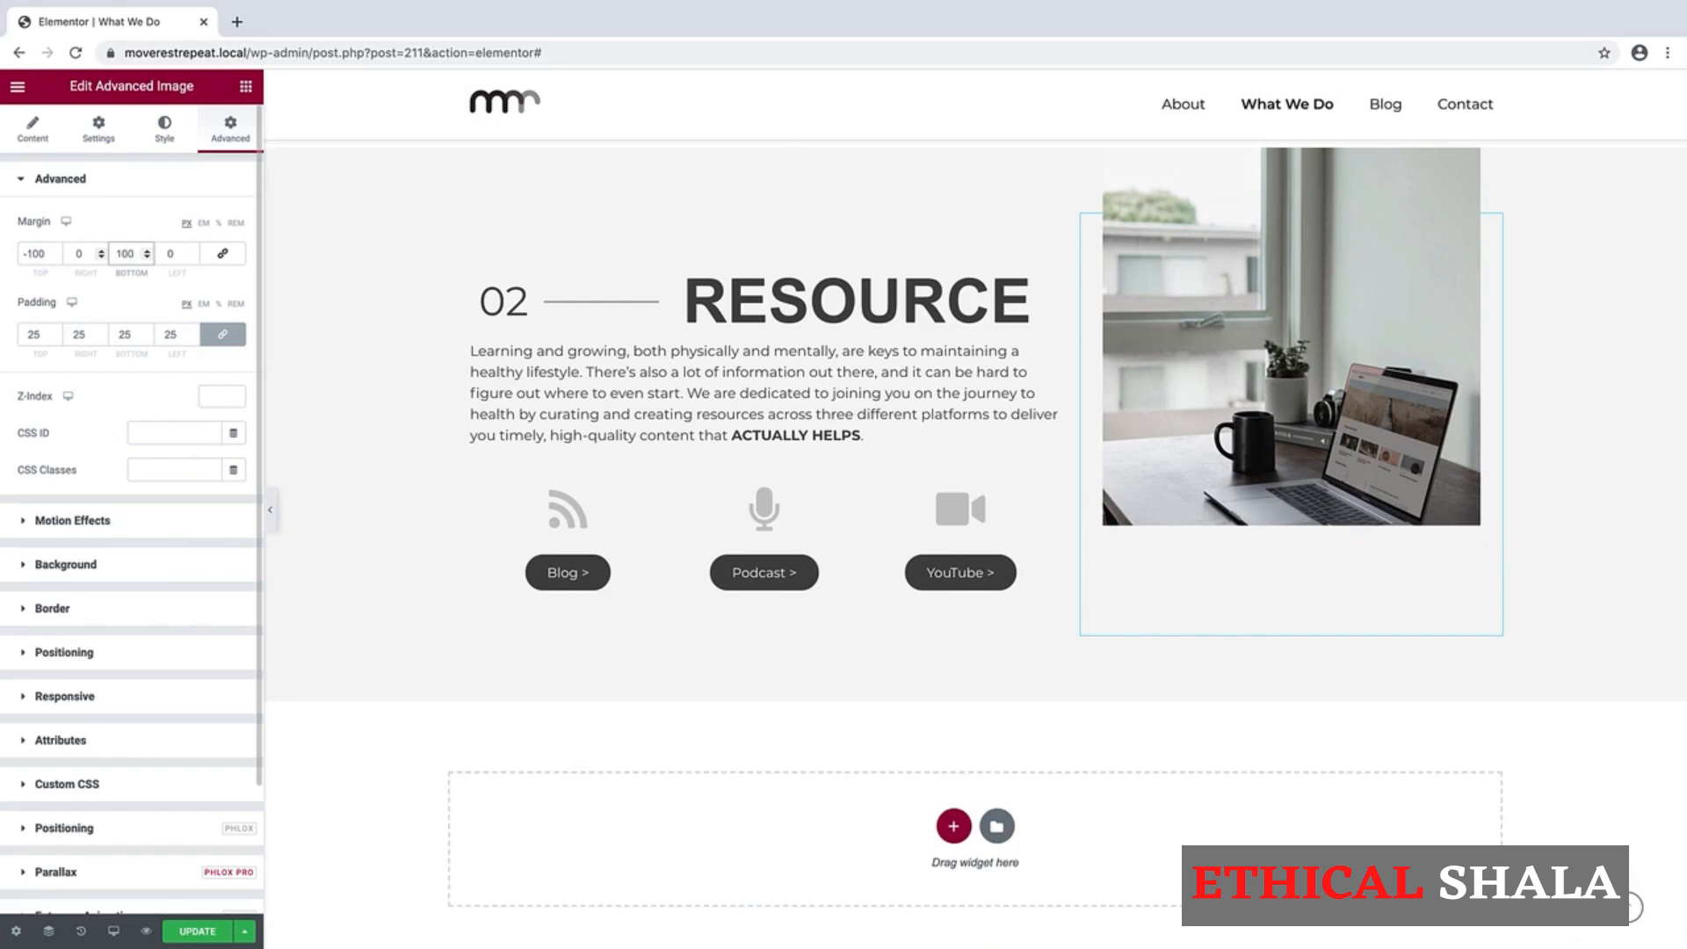
{"action": "left_click", "coordinate": [115, 254]}
{"action": "type", "text": "-"}
{"action": "scroll", "coordinate": [1244, 442], "scroll_direction": "up", "scroll_amount": 2}
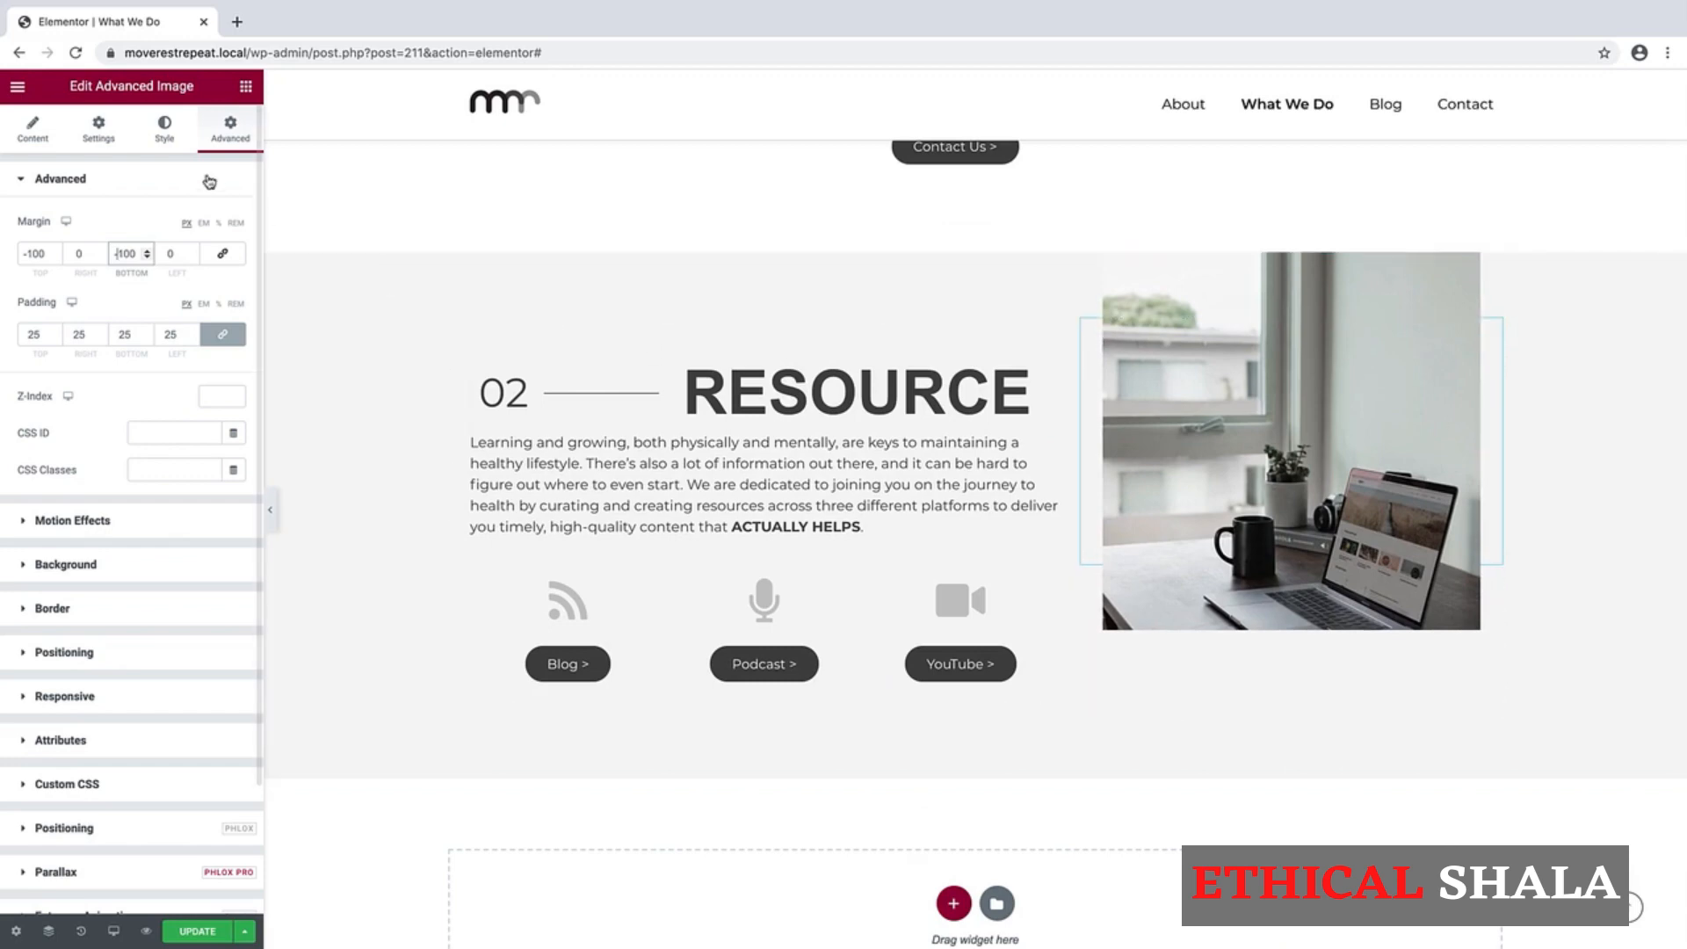
Step: Set the image size of the RESOURCE section's image to Full
{"action": "left_click", "coordinate": [34, 130]}
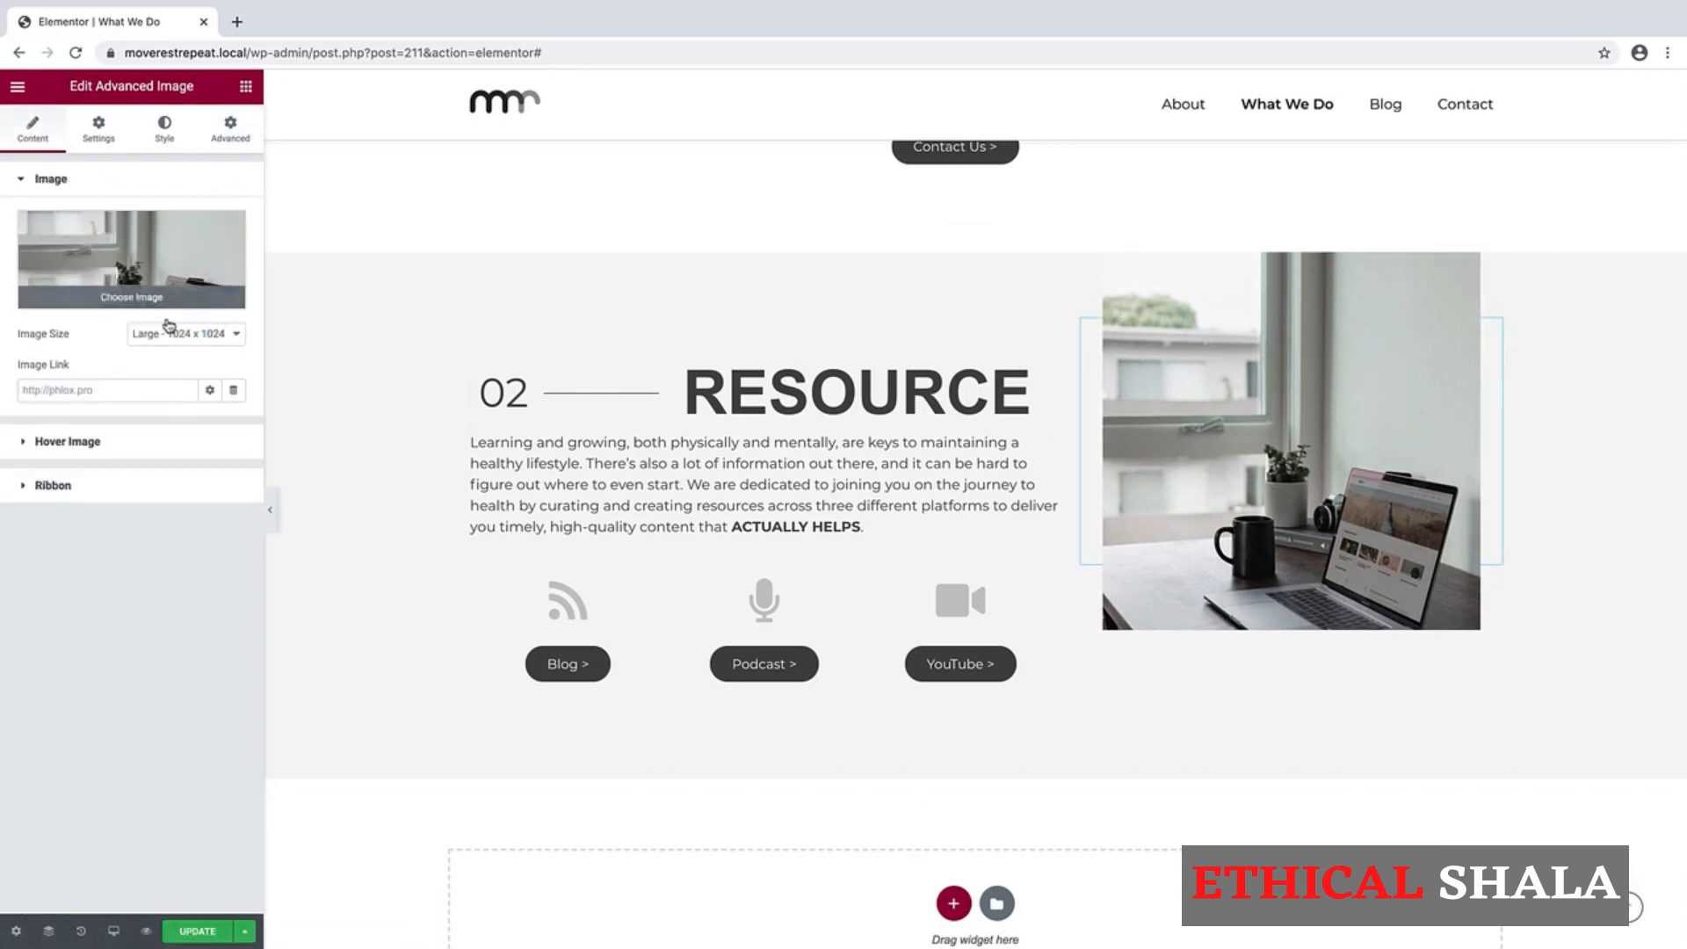
{"action": "left_click", "coordinate": [185, 338]}
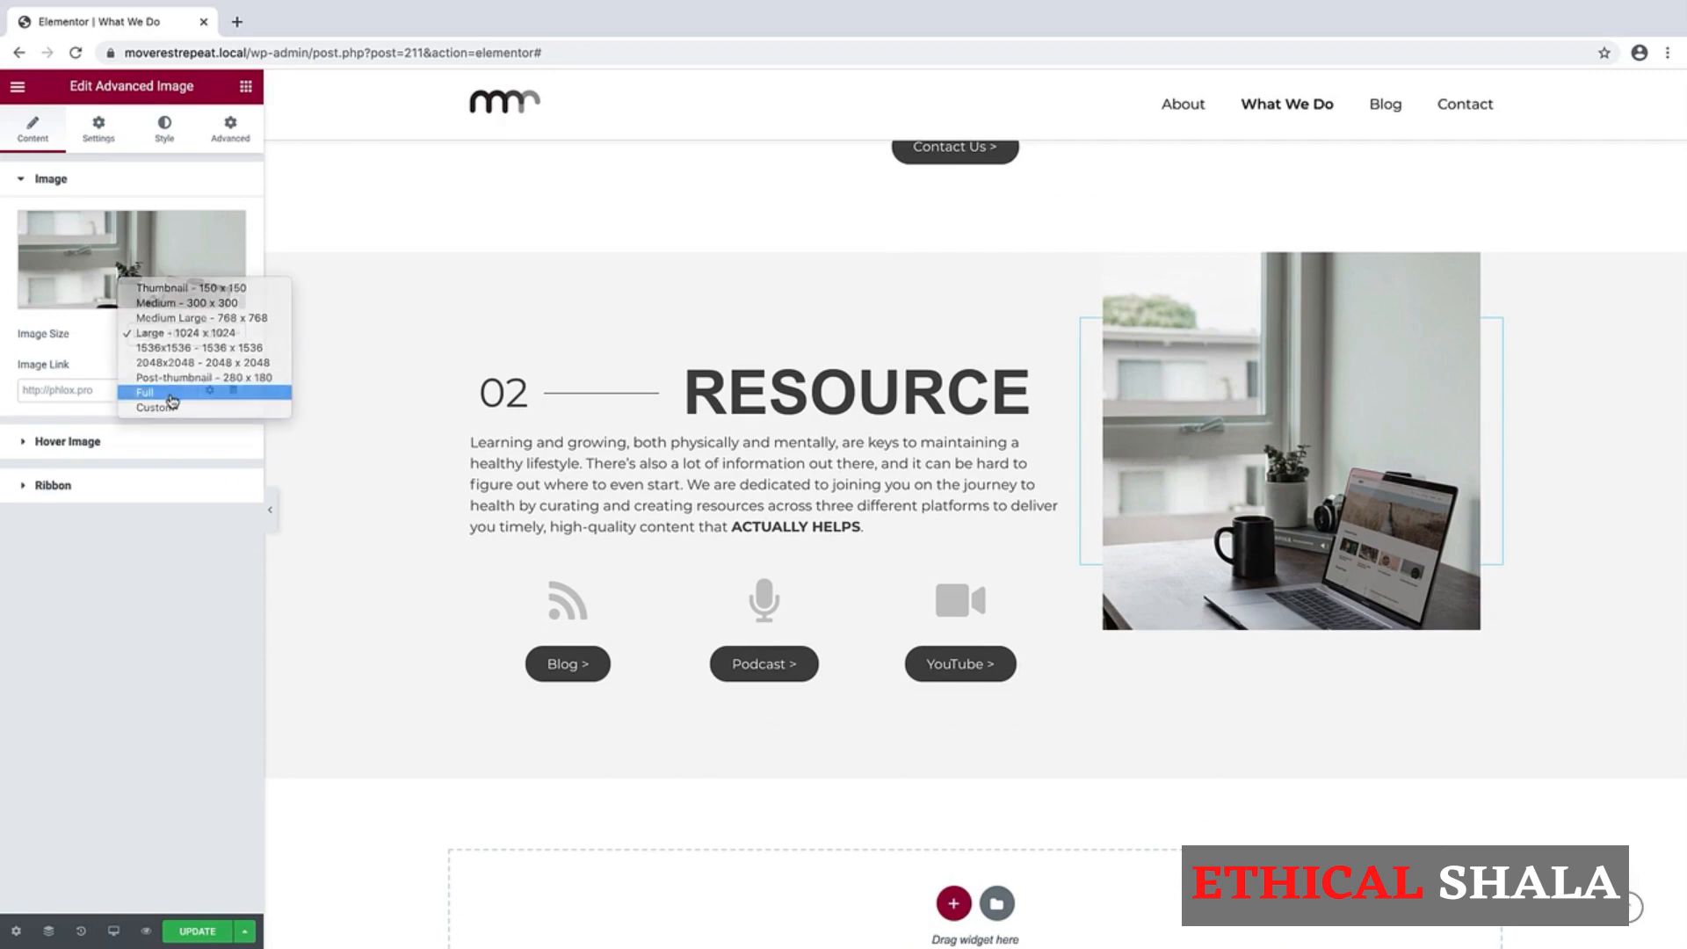
{"action": "left_click", "coordinate": [172, 395]}
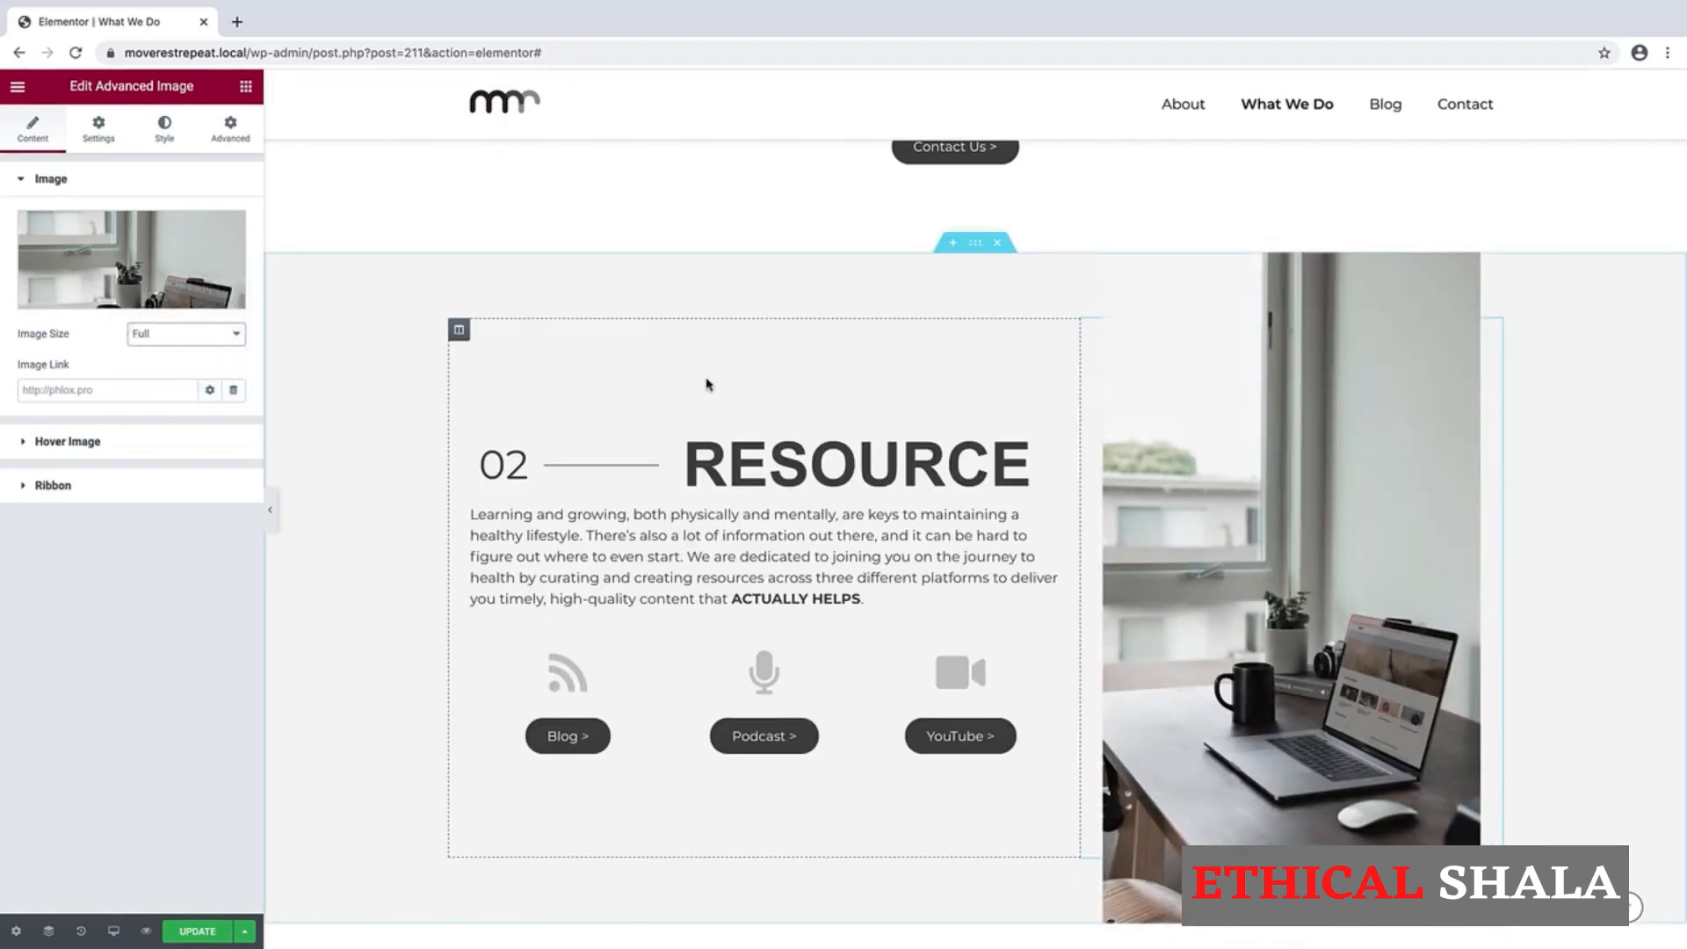
{"action": "scroll", "coordinate": [1080, 405], "scroll_direction": "down", "scroll_amount": 3}
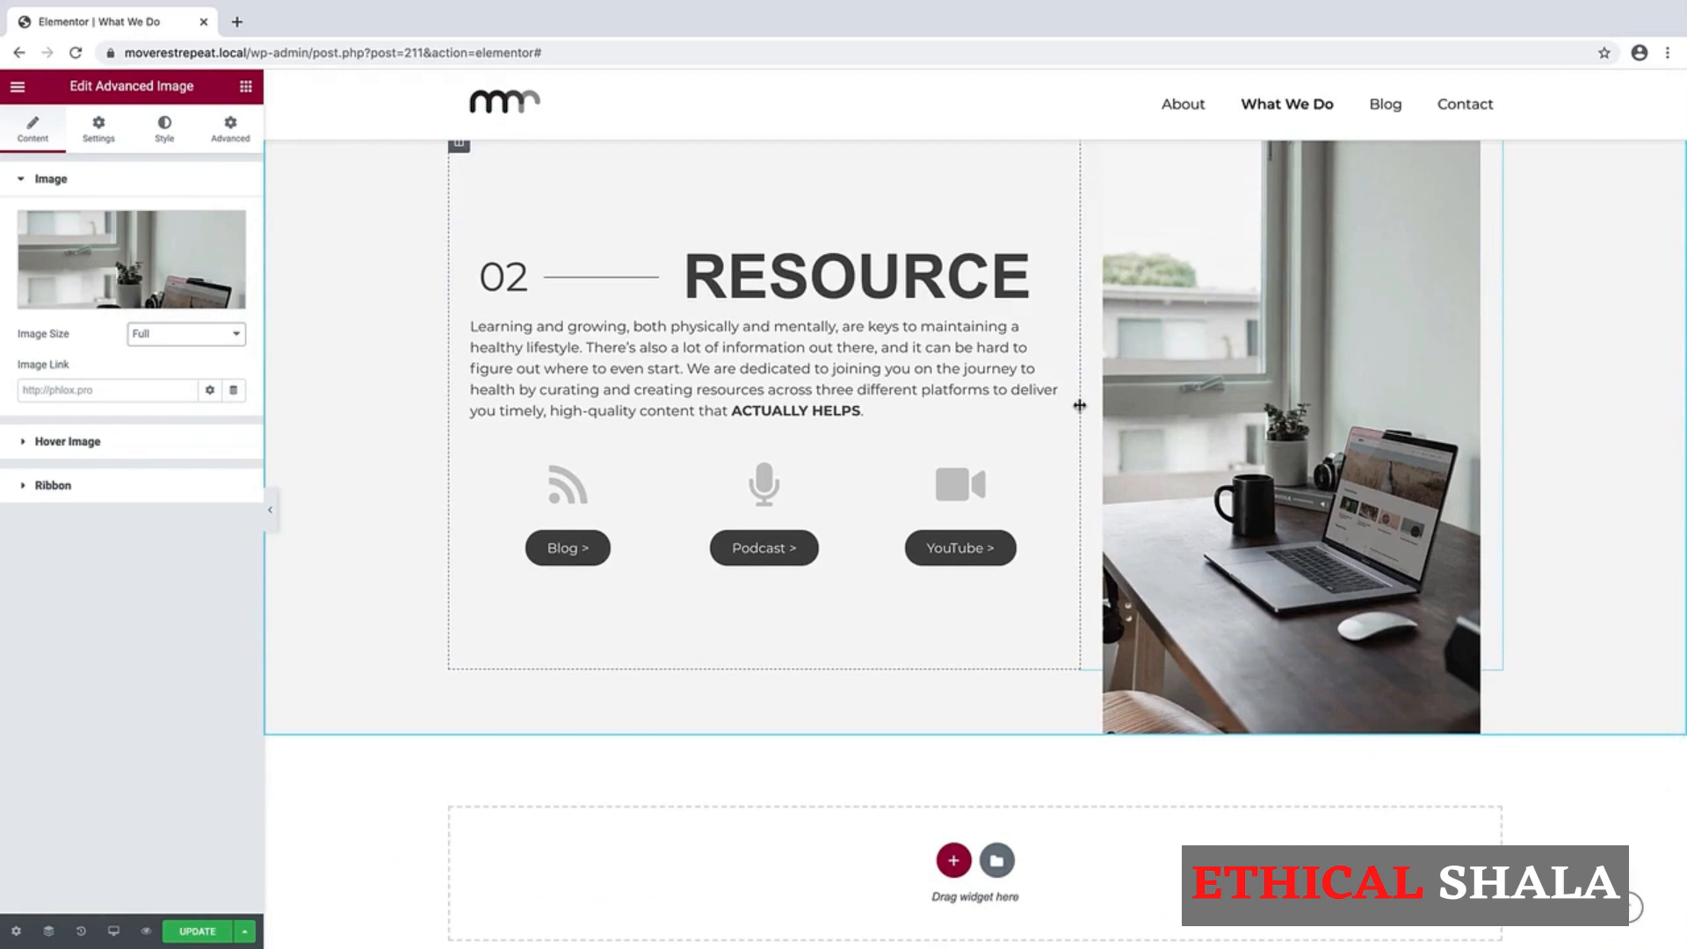
Step: Set the RESOURCE section's top and bottom padding to 0 px
{"action": "scroll", "coordinate": [1080, 405], "scroll_direction": "up", "scroll_amount": 3}
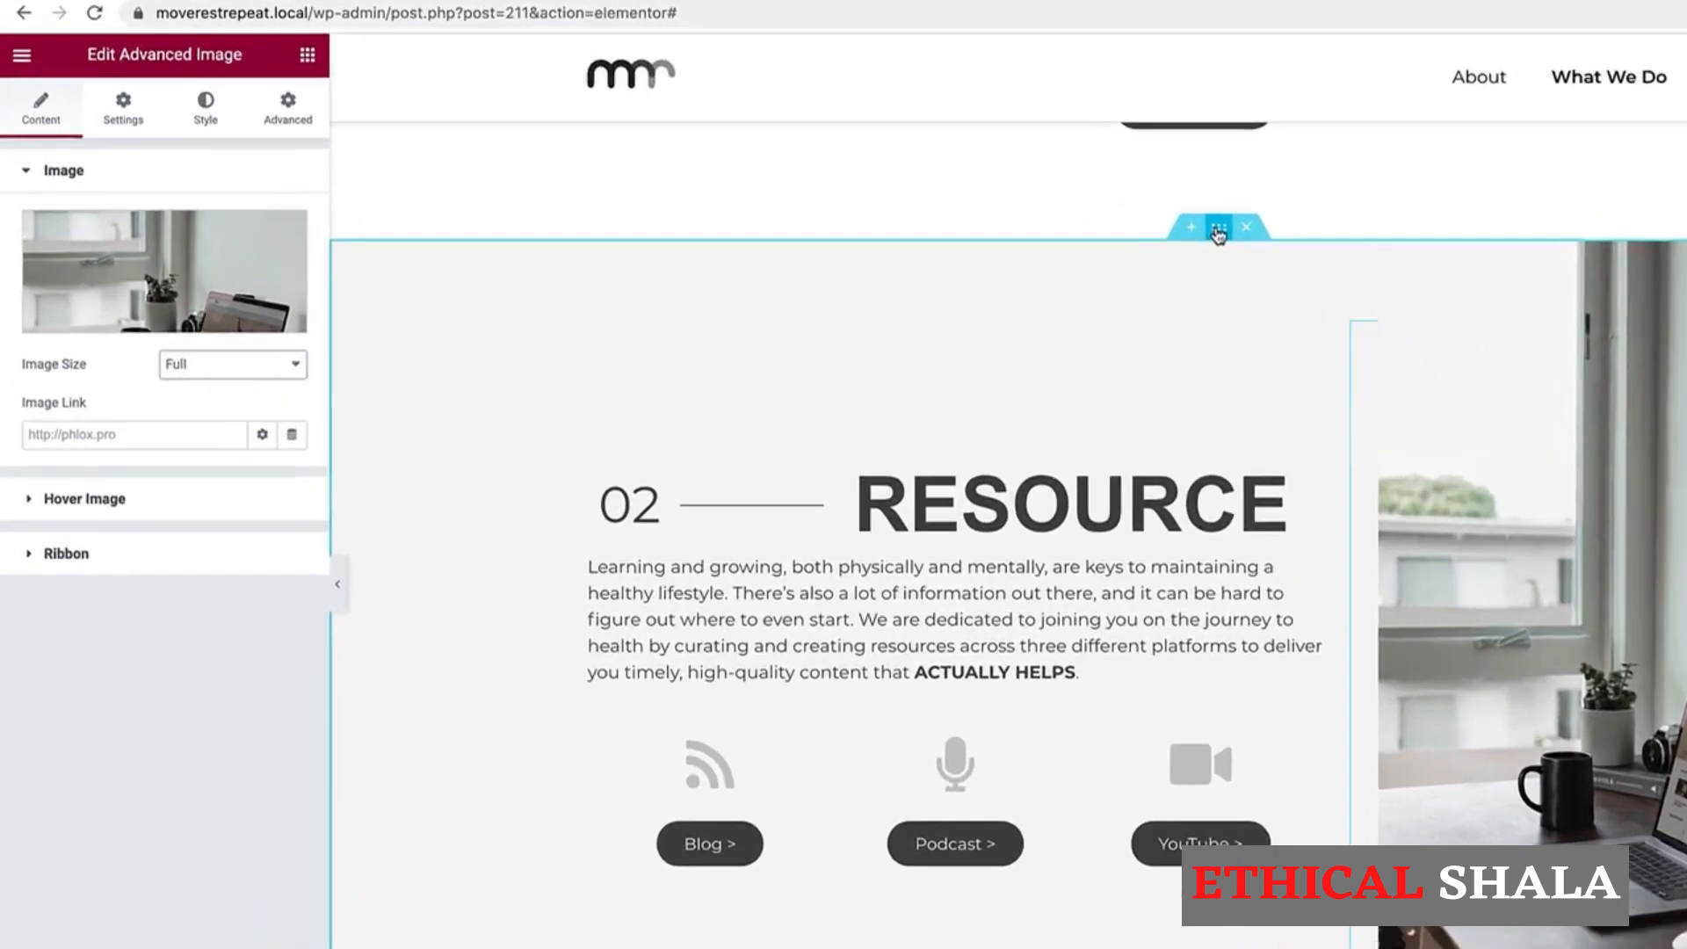
{"action": "left_click", "coordinate": [975, 224]}
{"action": "left_click", "coordinate": [352, 100]}
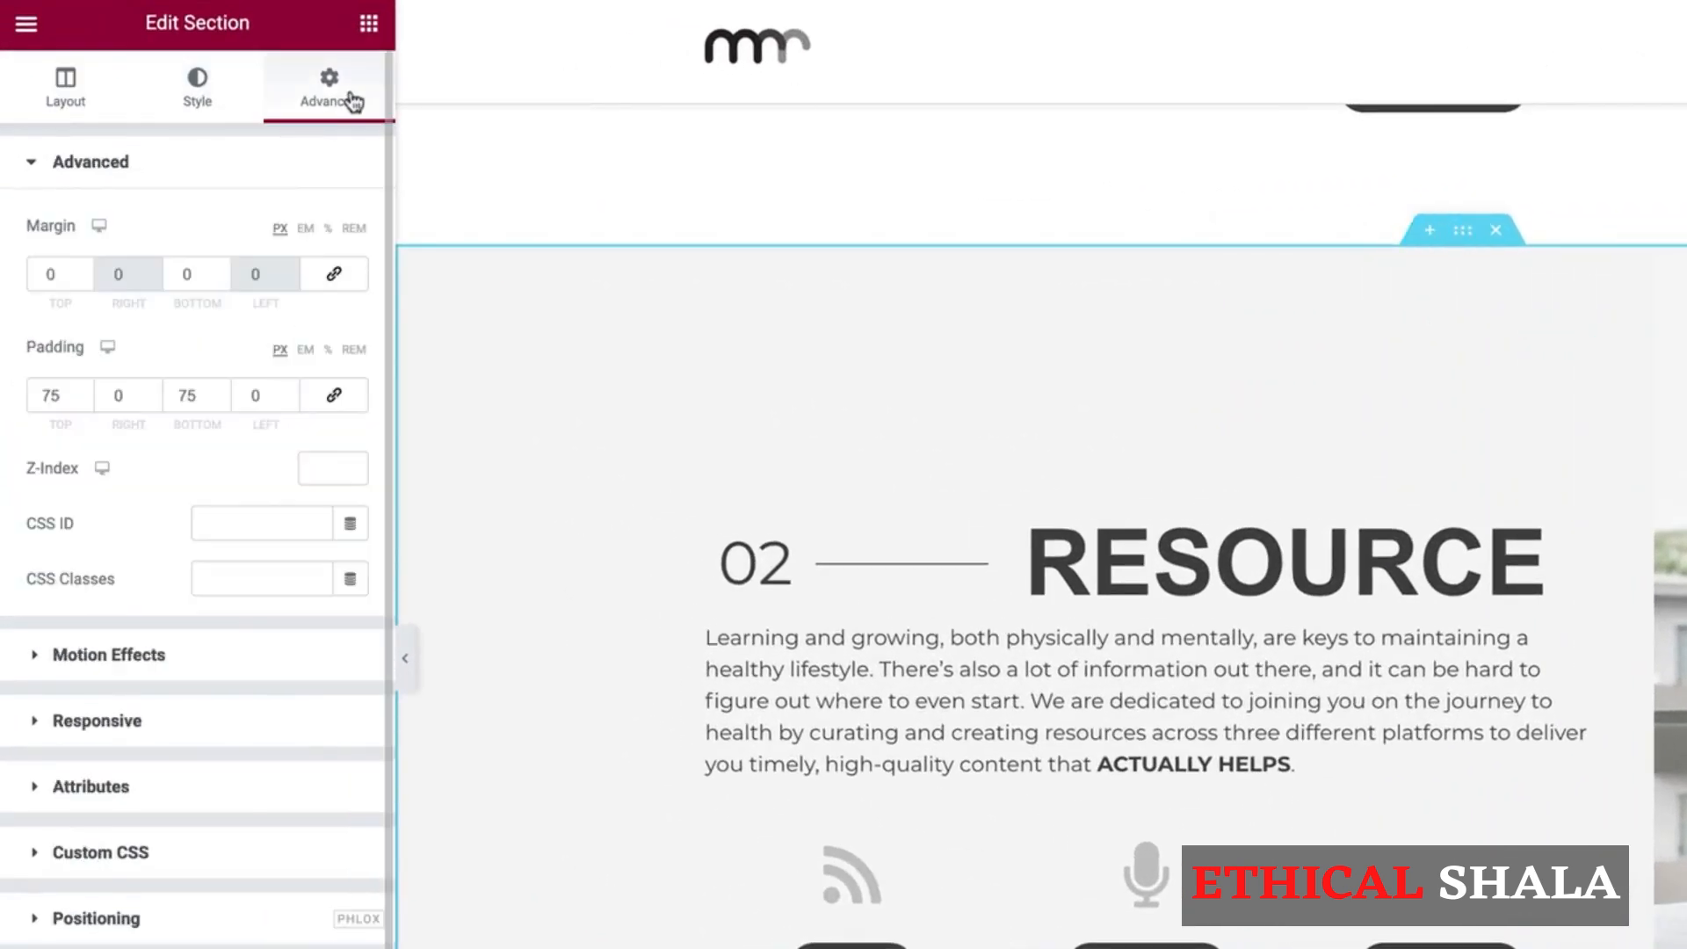
{"action": "left_click", "coordinate": [188, 395]}
{"action": "double_click", "coordinate": [188, 396]}
{"action": "type", "text": "0"}
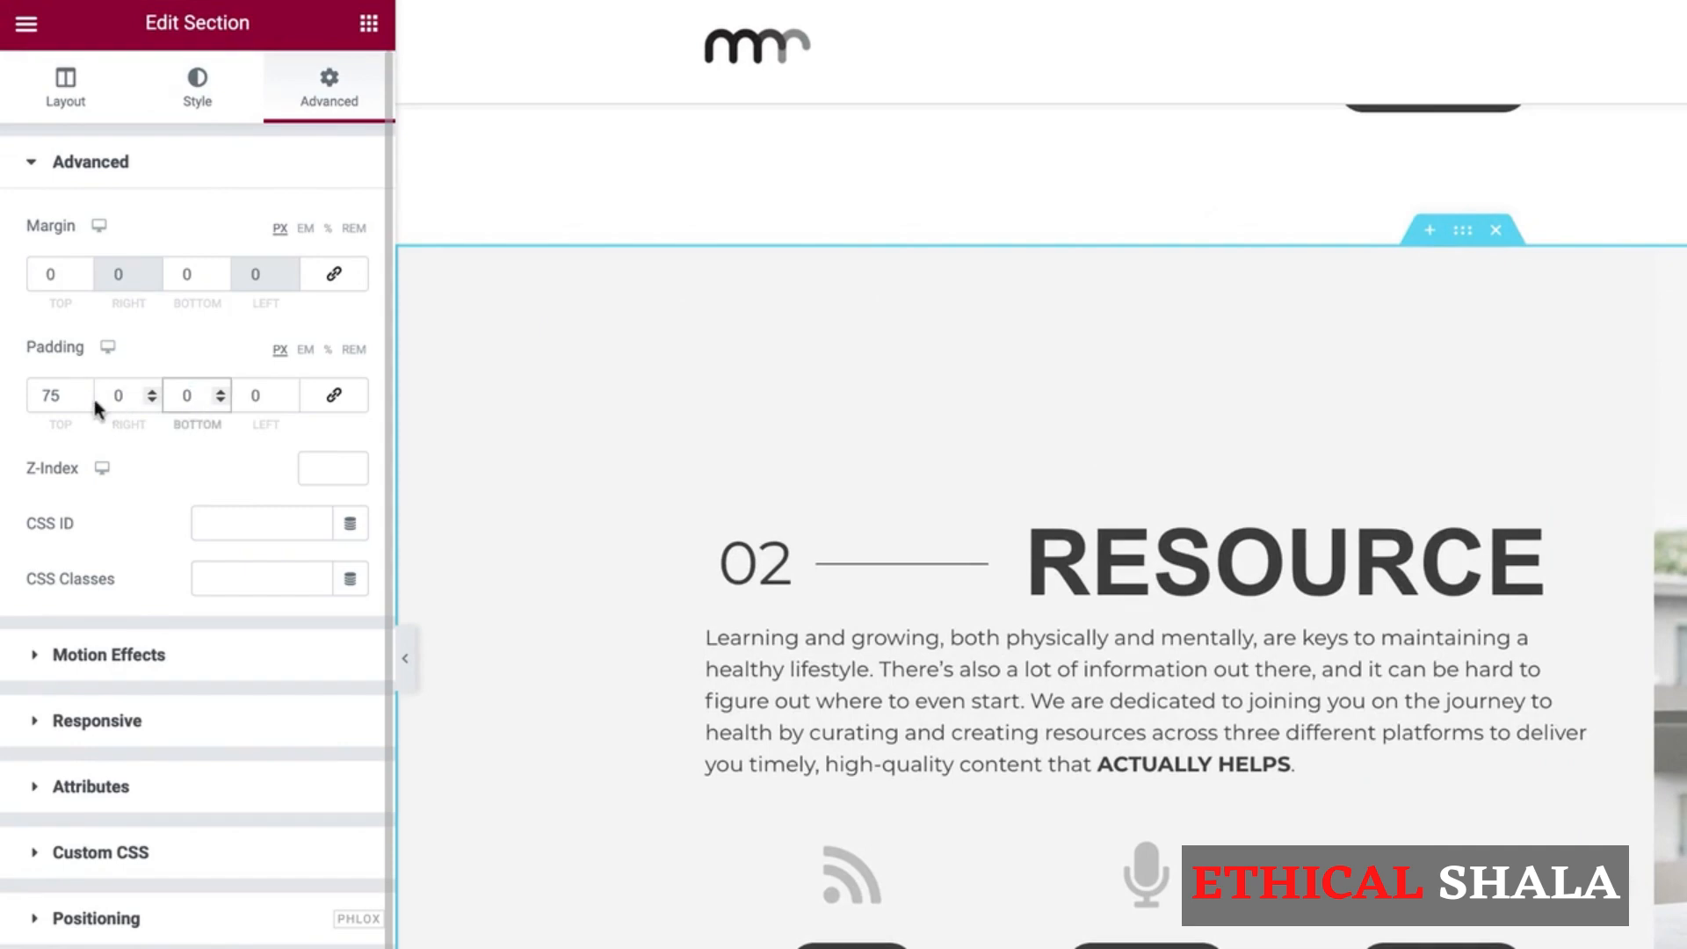
{"action": "double_click", "coordinate": [66, 401]}
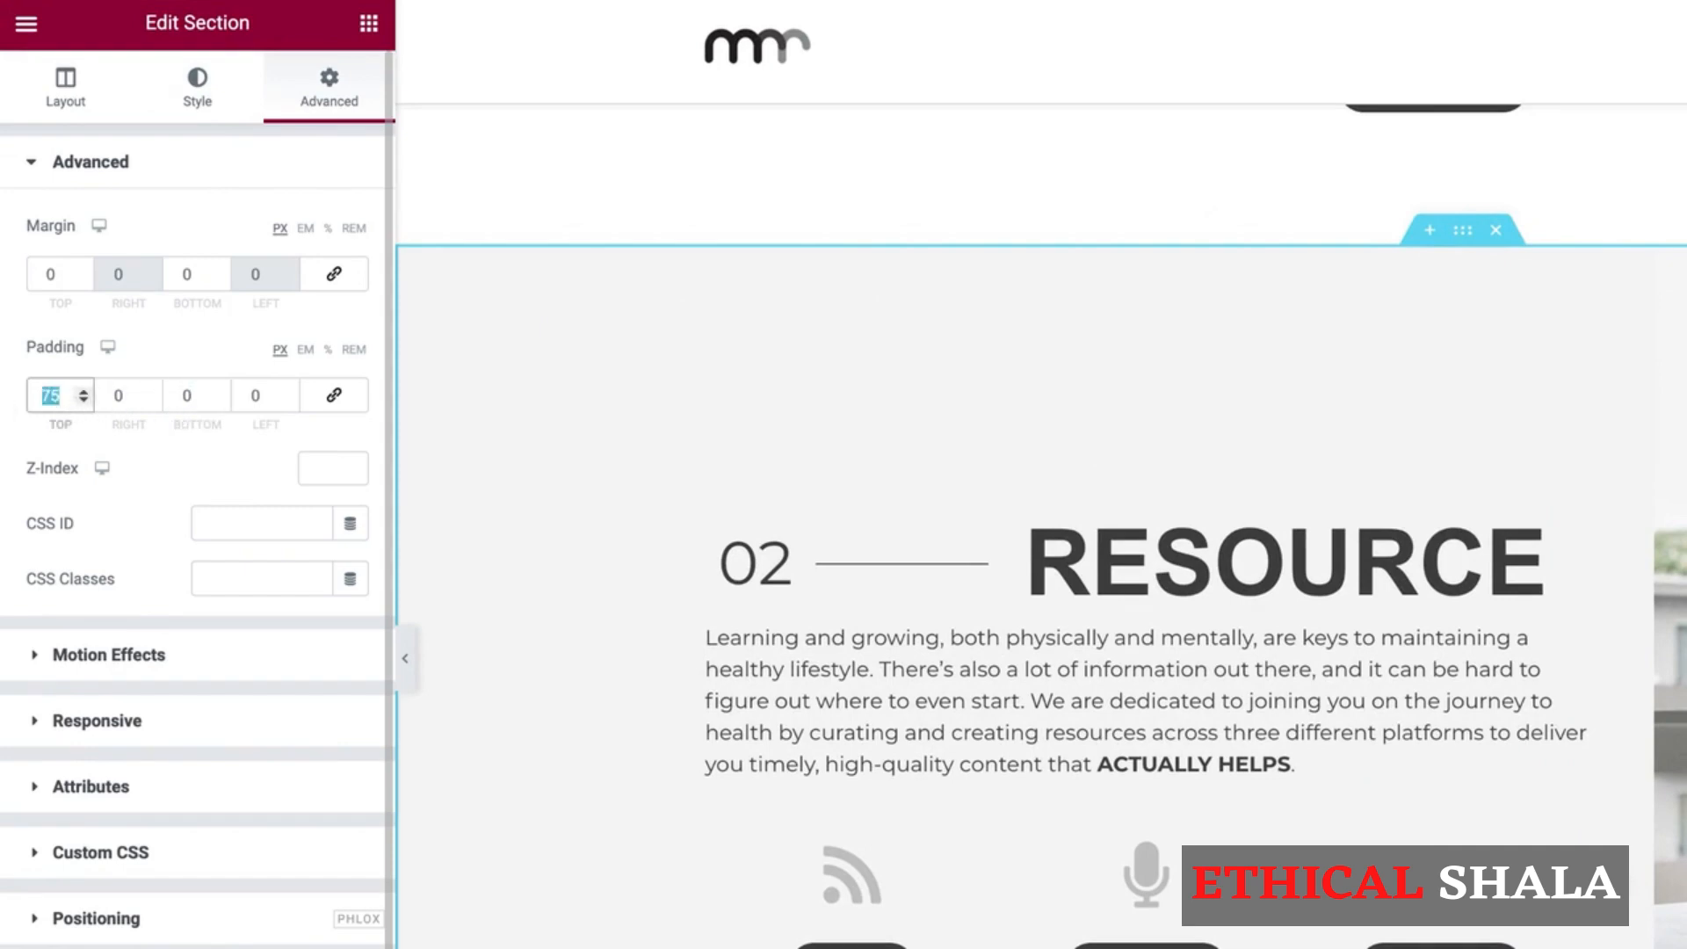
{"action": "type", "text": "0"}
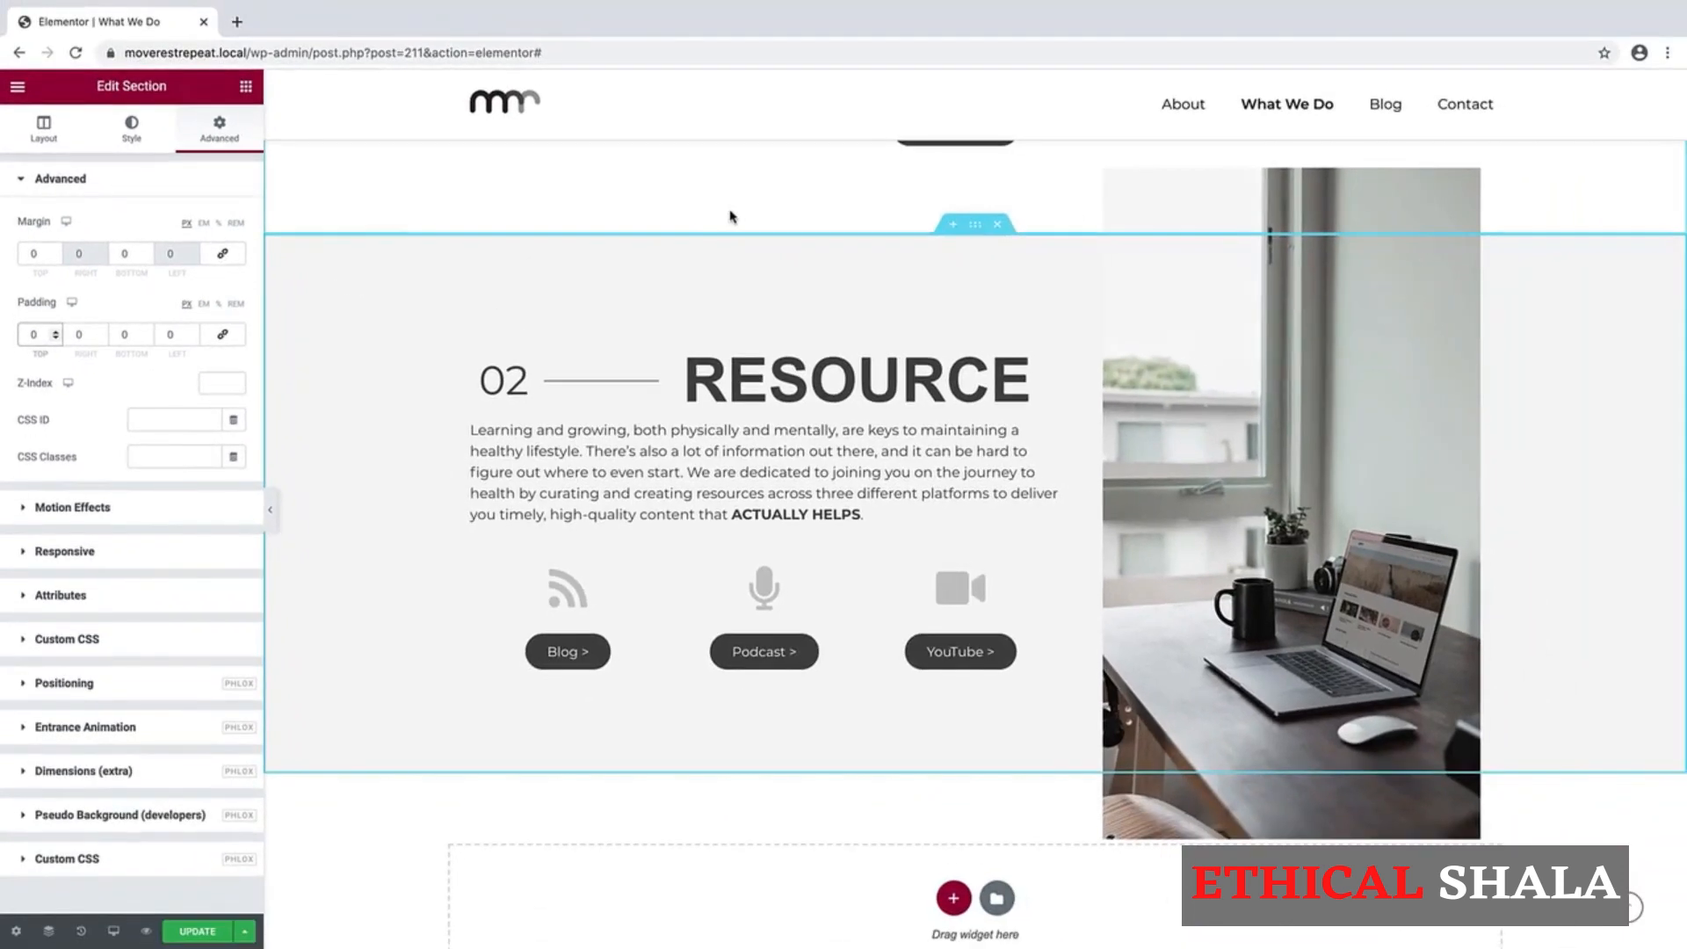
Step: Unlink the padding values of the inner section holding the icons and buttons, and set its right padding to 100 px
{"action": "scroll", "coordinate": [1044, 216], "scroll_direction": "up", "scroll_amount": 1}
{"action": "scroll", "coordinate": [730, 216], "scroll_direction": "down", "scroll_amount": 1}
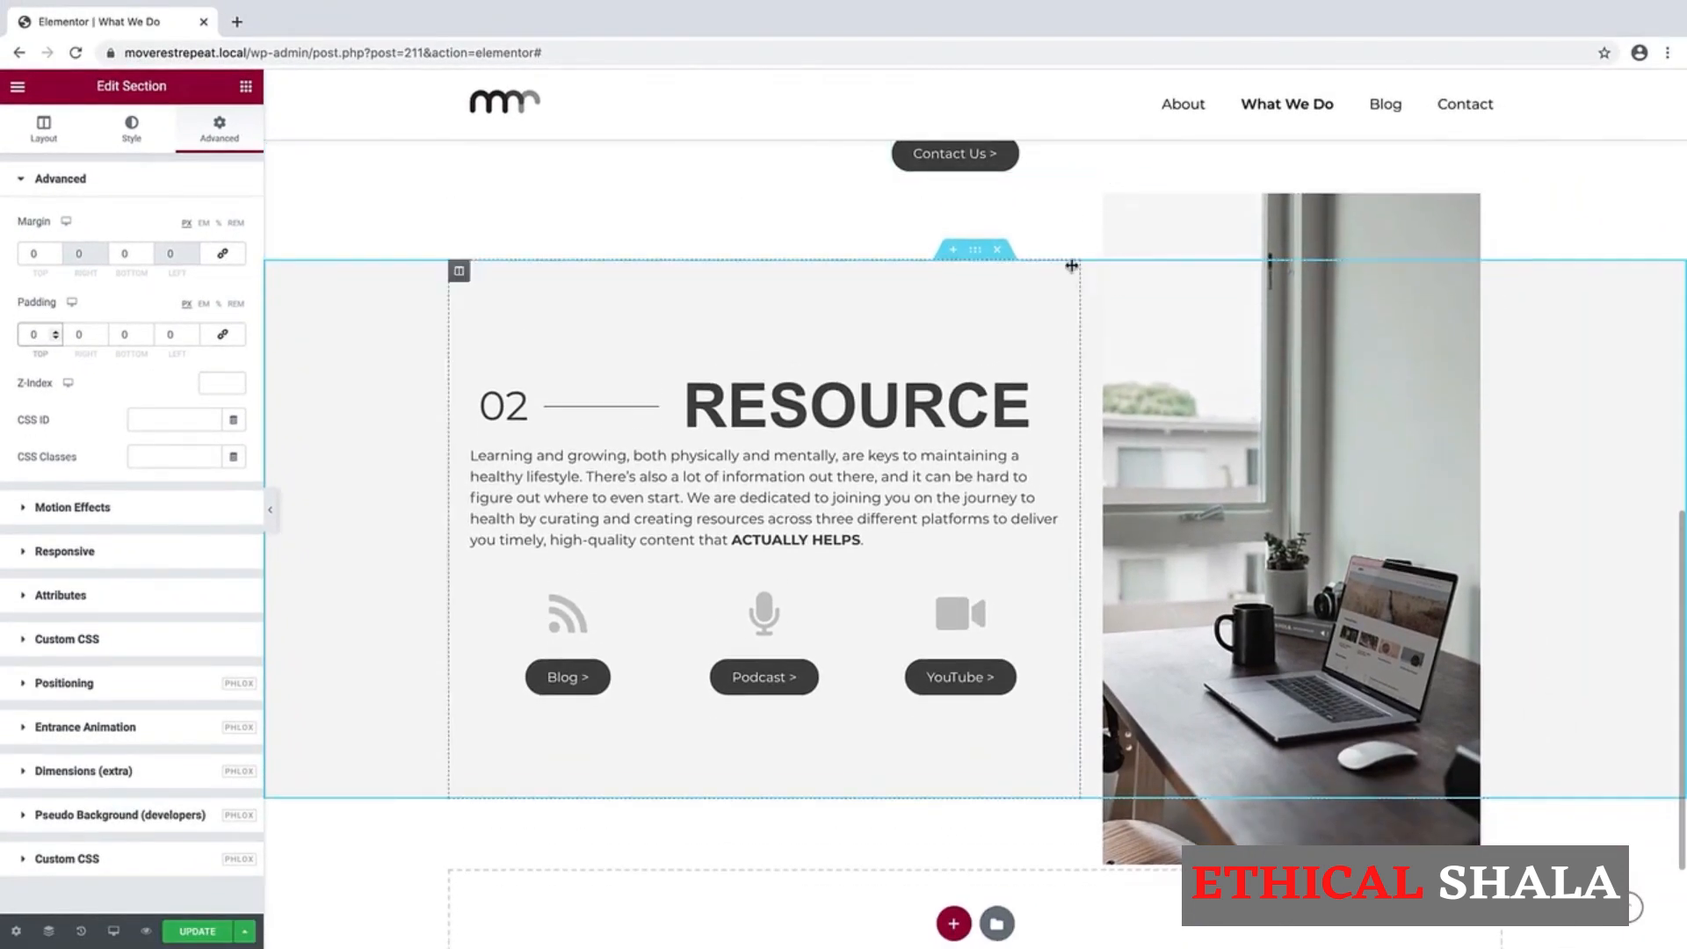
{"action": "scroll", "coordinate": [1408, 345], "scroll_direction": "up", "scroll_amount": 4}
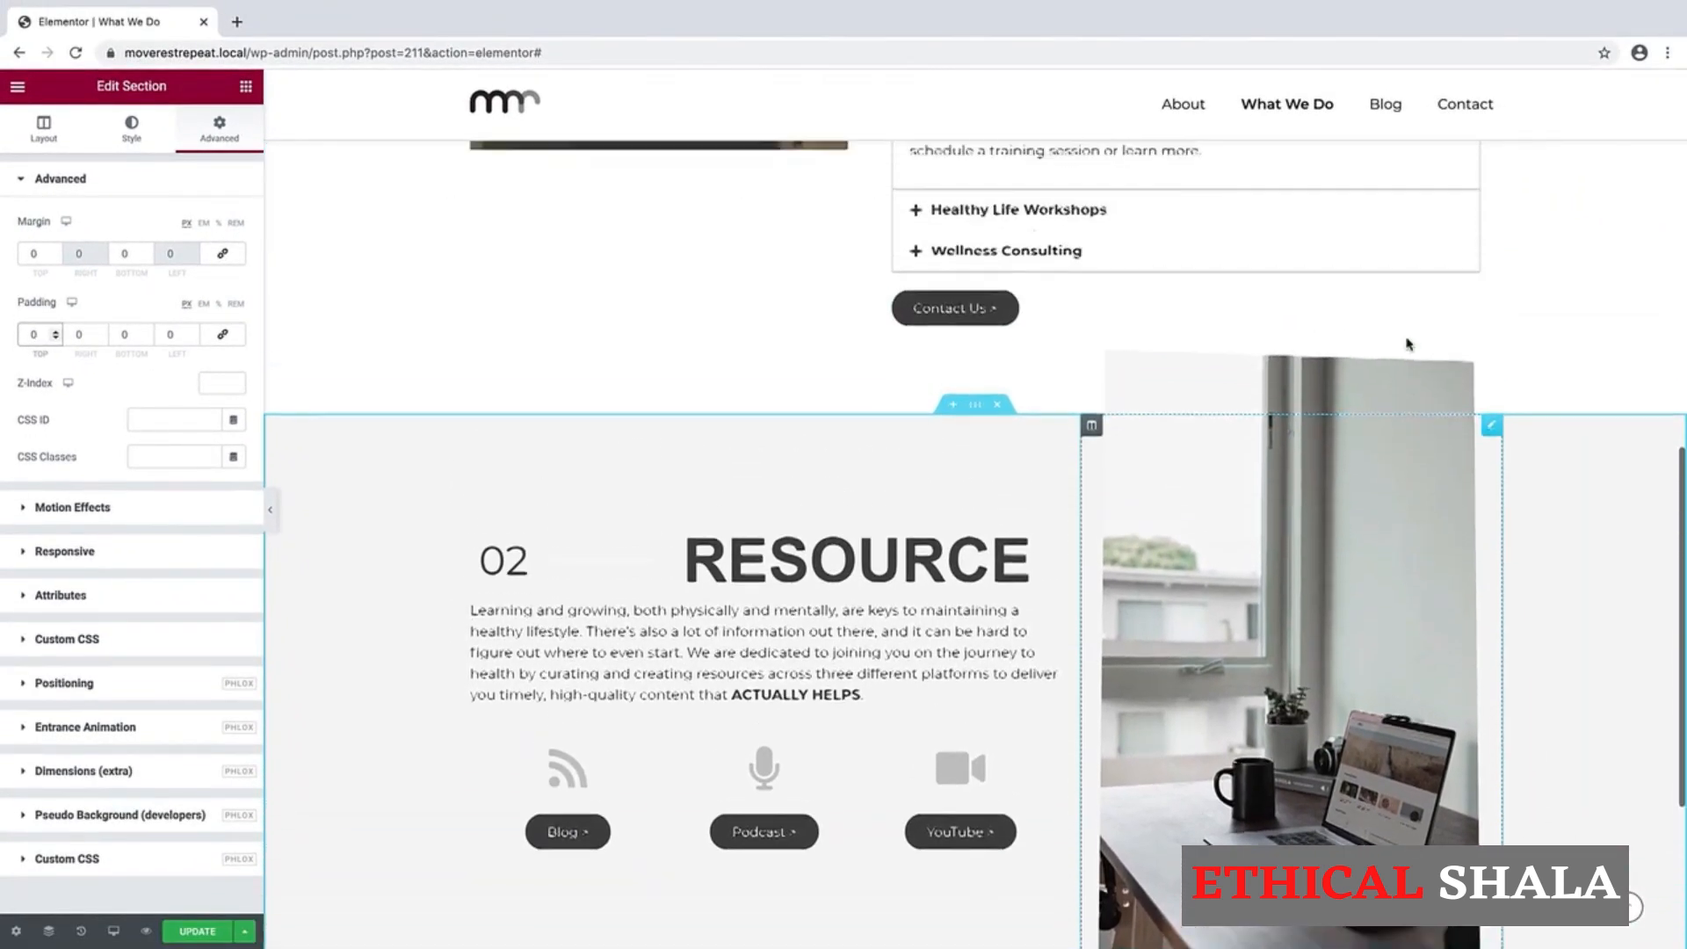
{"action": "scroll", "coordinate": [1409, 346], "scroll_direction": "down", "scroll_amount": 5}
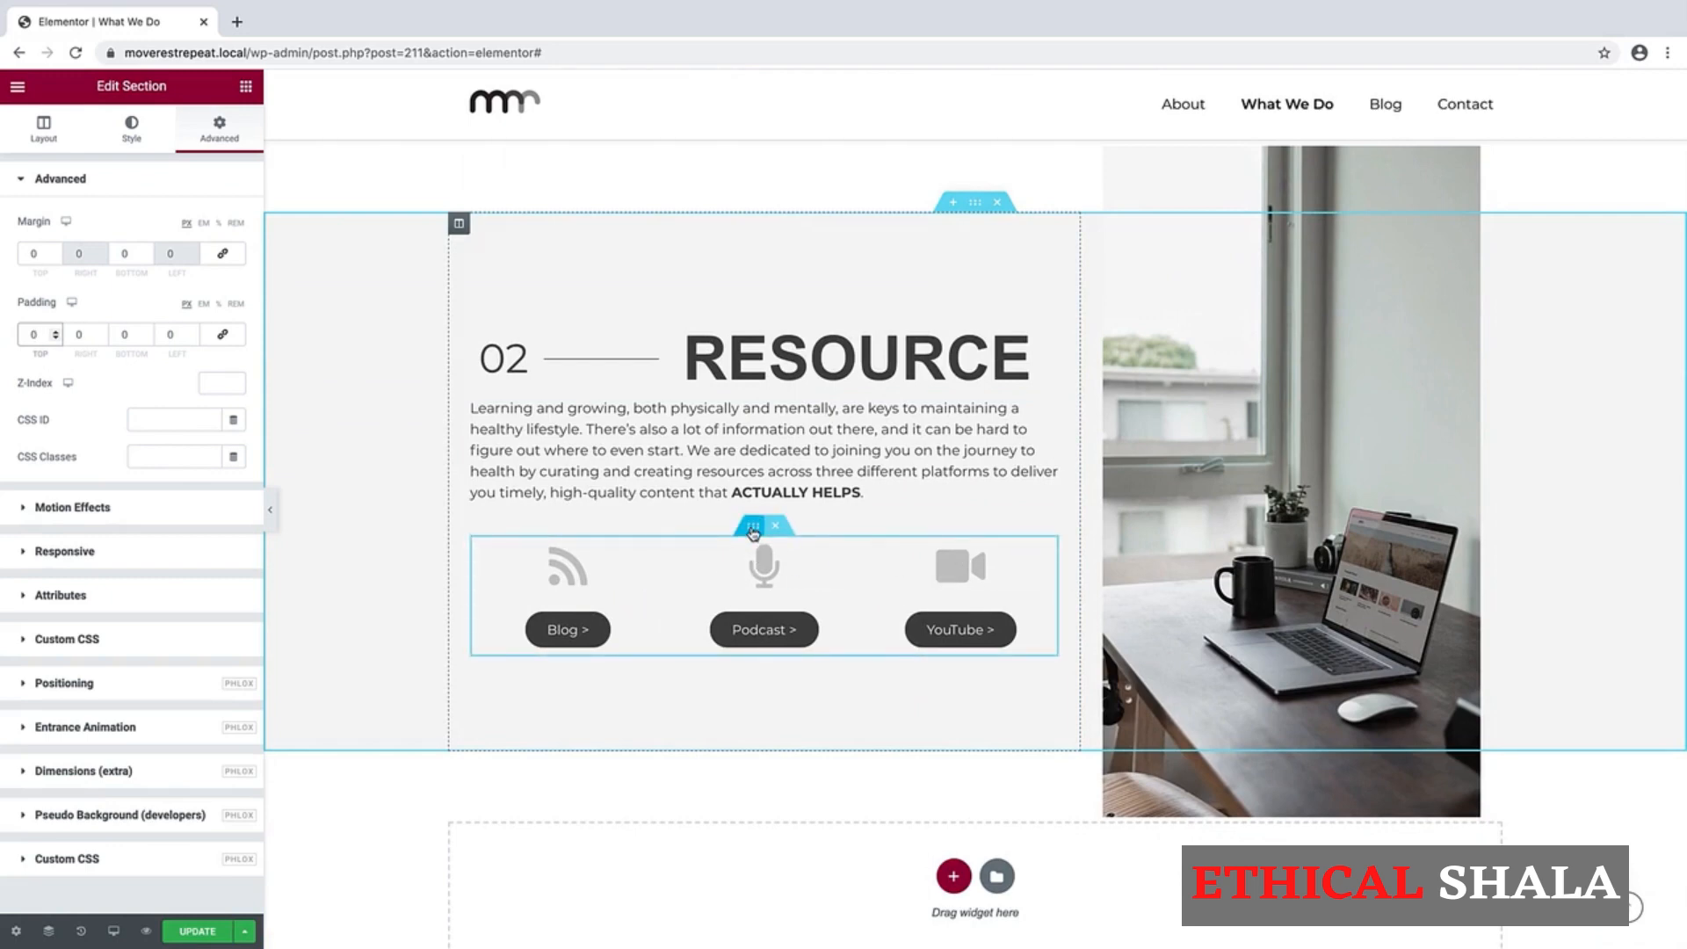
{"action": "right_click", "coordinate": [753, 531]}
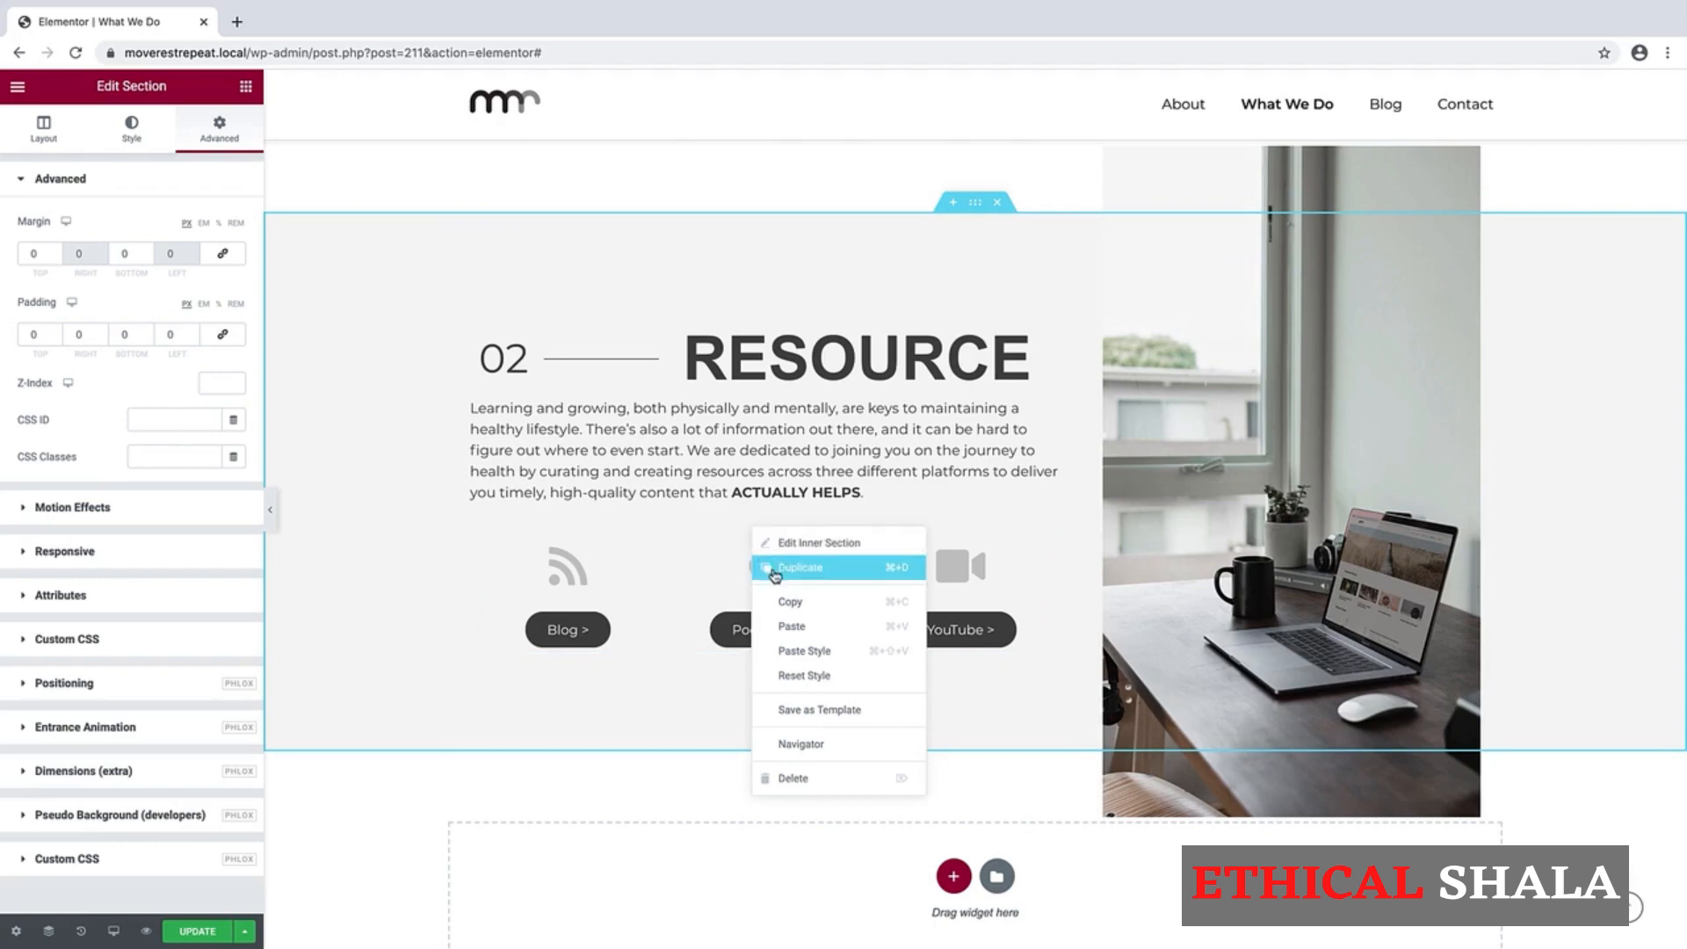
{"action": "left_click", "coordinate": [789, 546]}
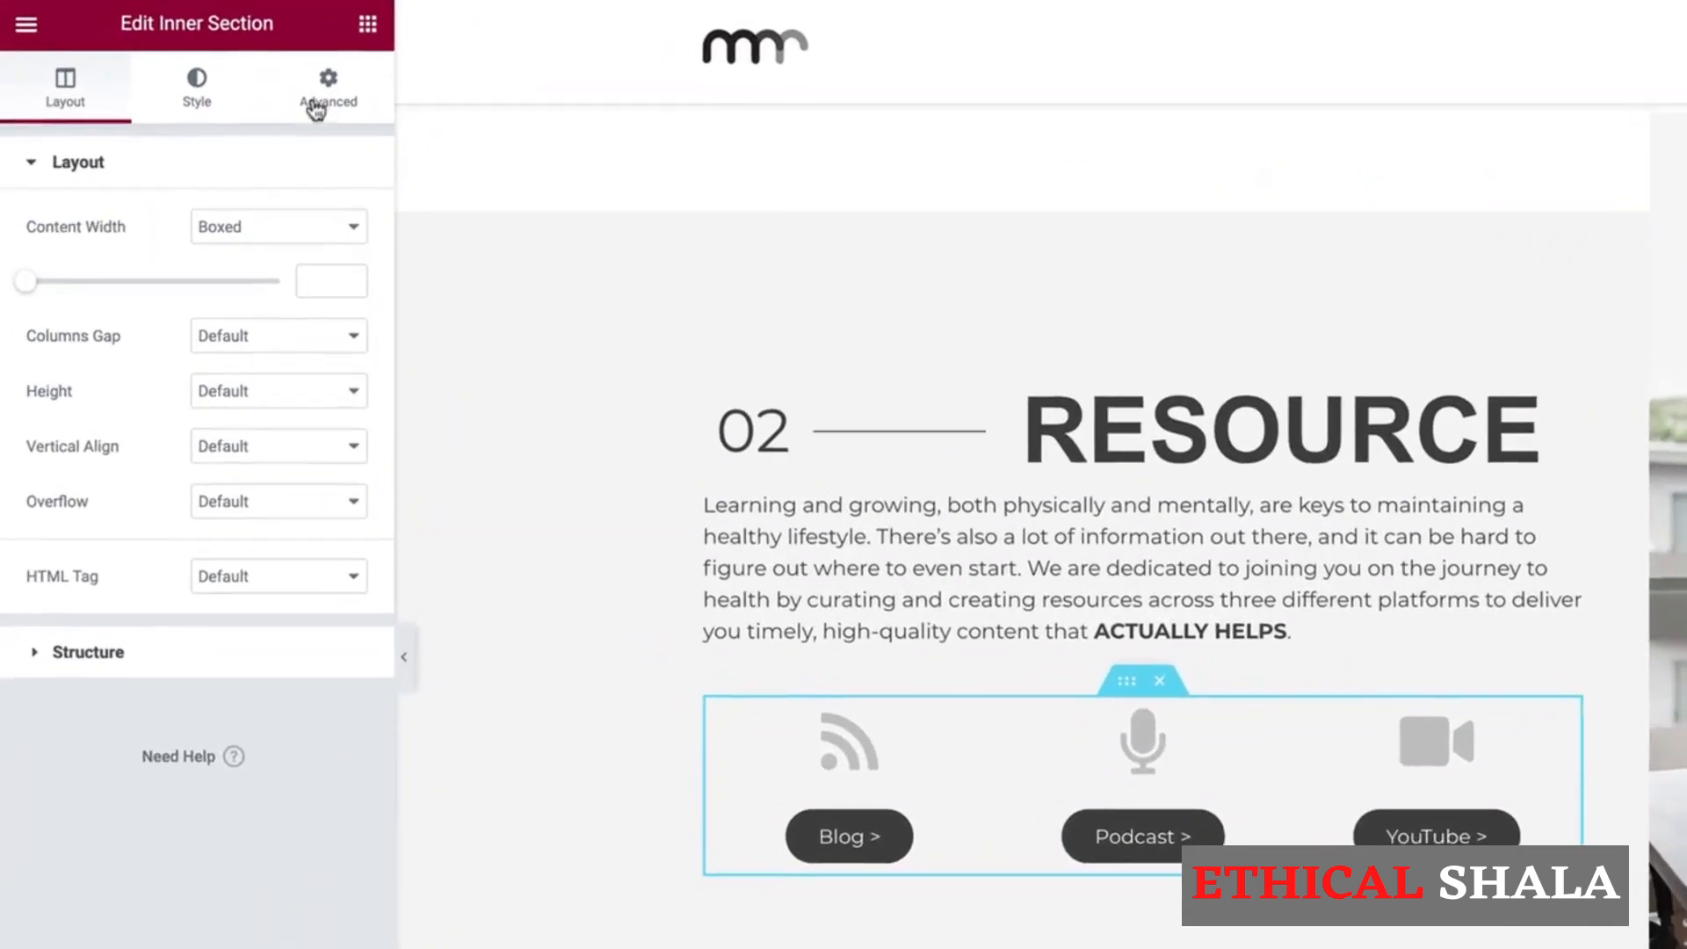
{"action": "left_click", "coordinate": [219, 136]}
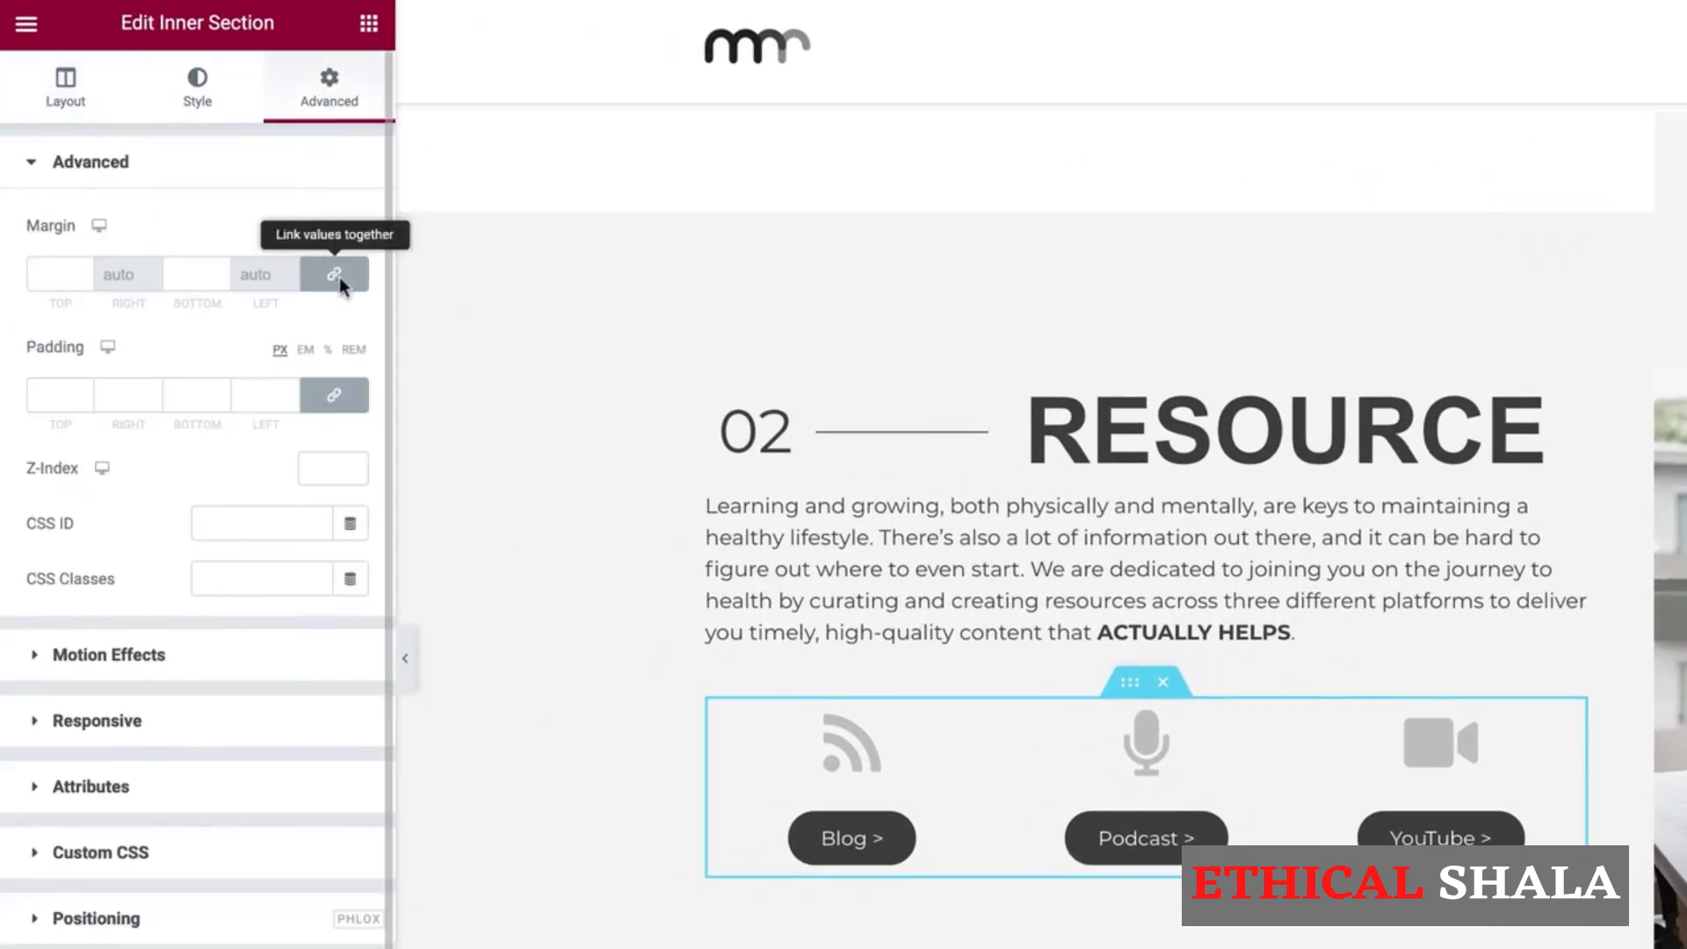
{"action": "left_click", "coordinate": [336, 403]}
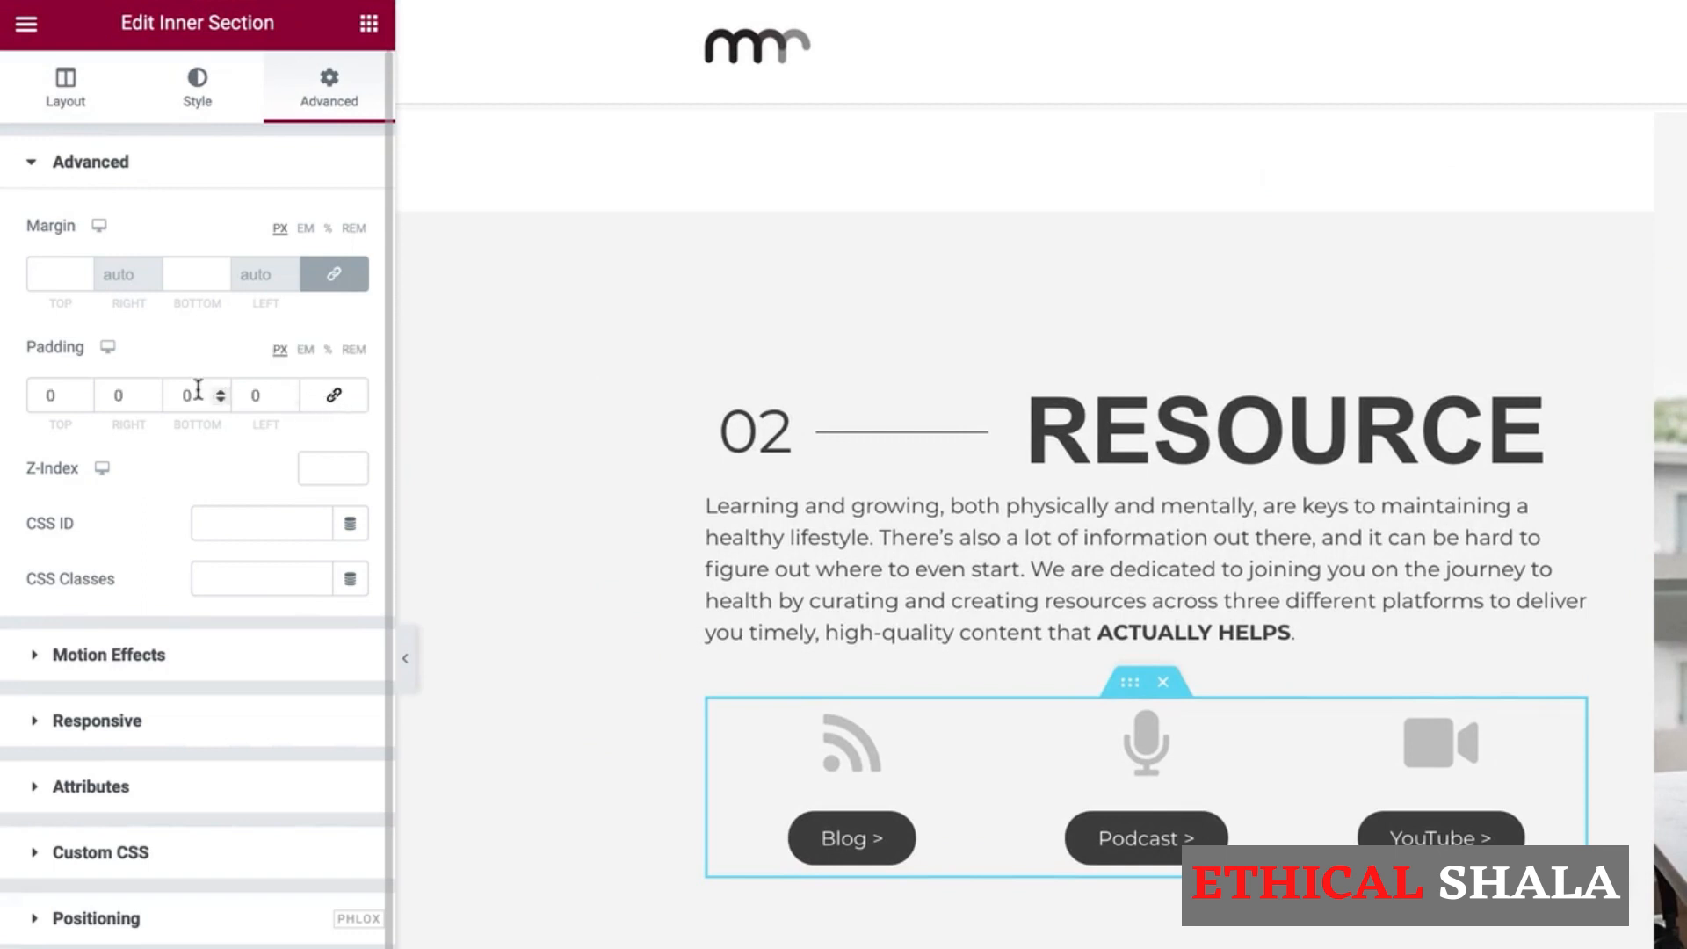
{"action": "double_click", "coordinate": [123, 401]}
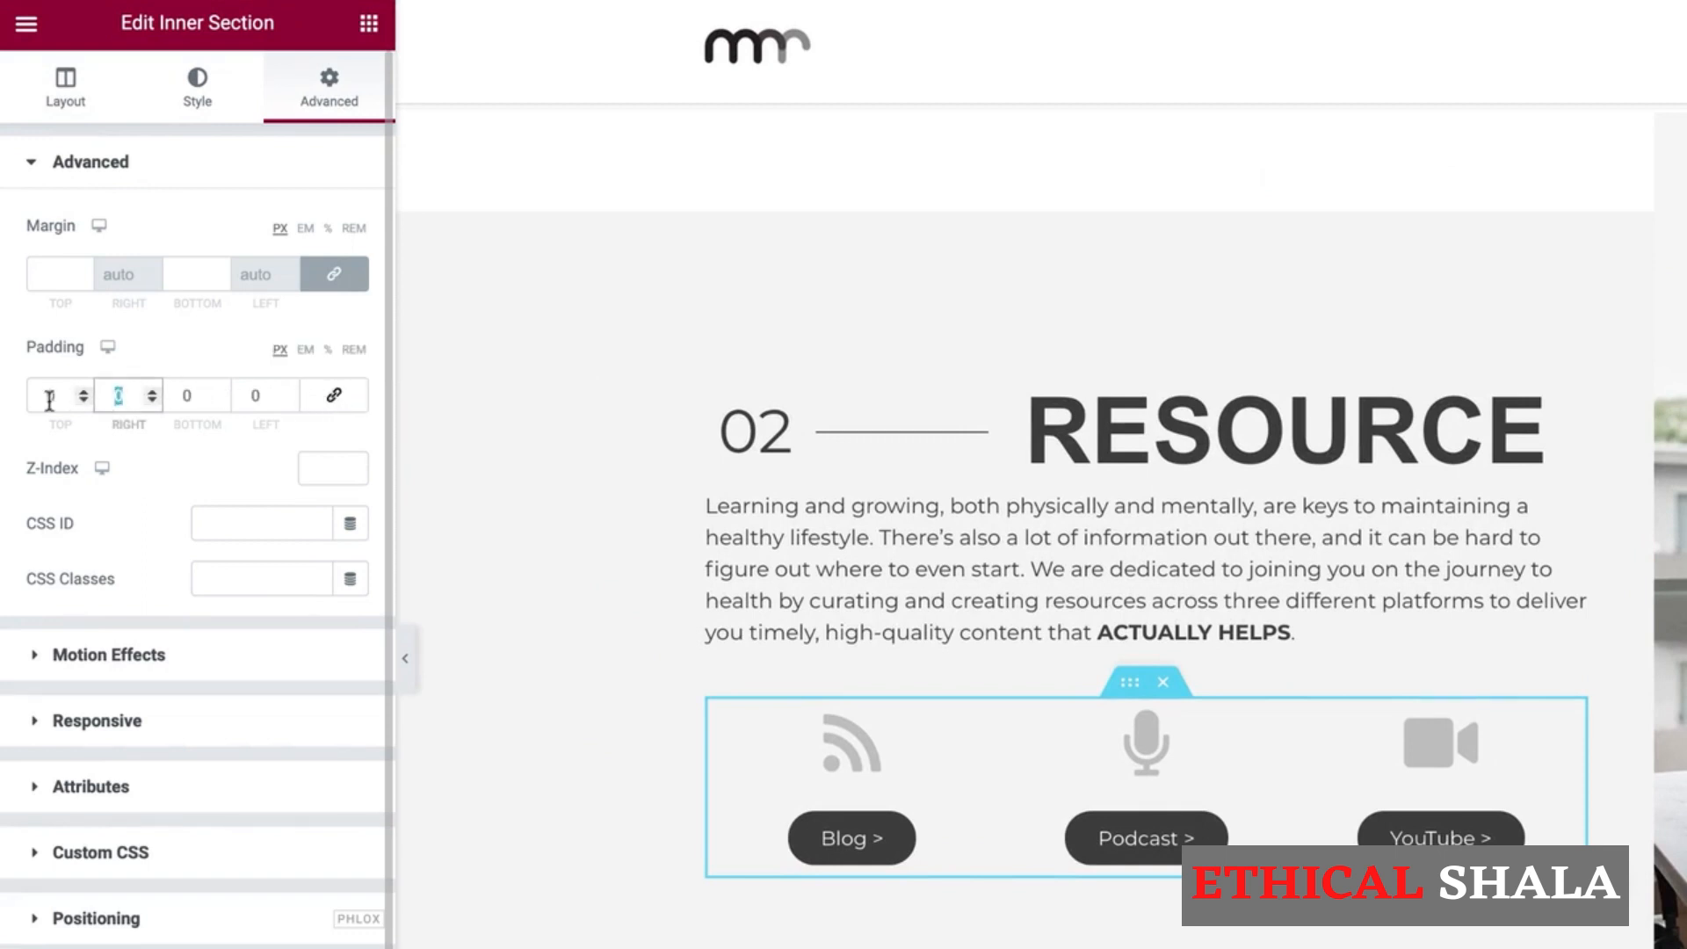
{"action": "type", "text": "100"}
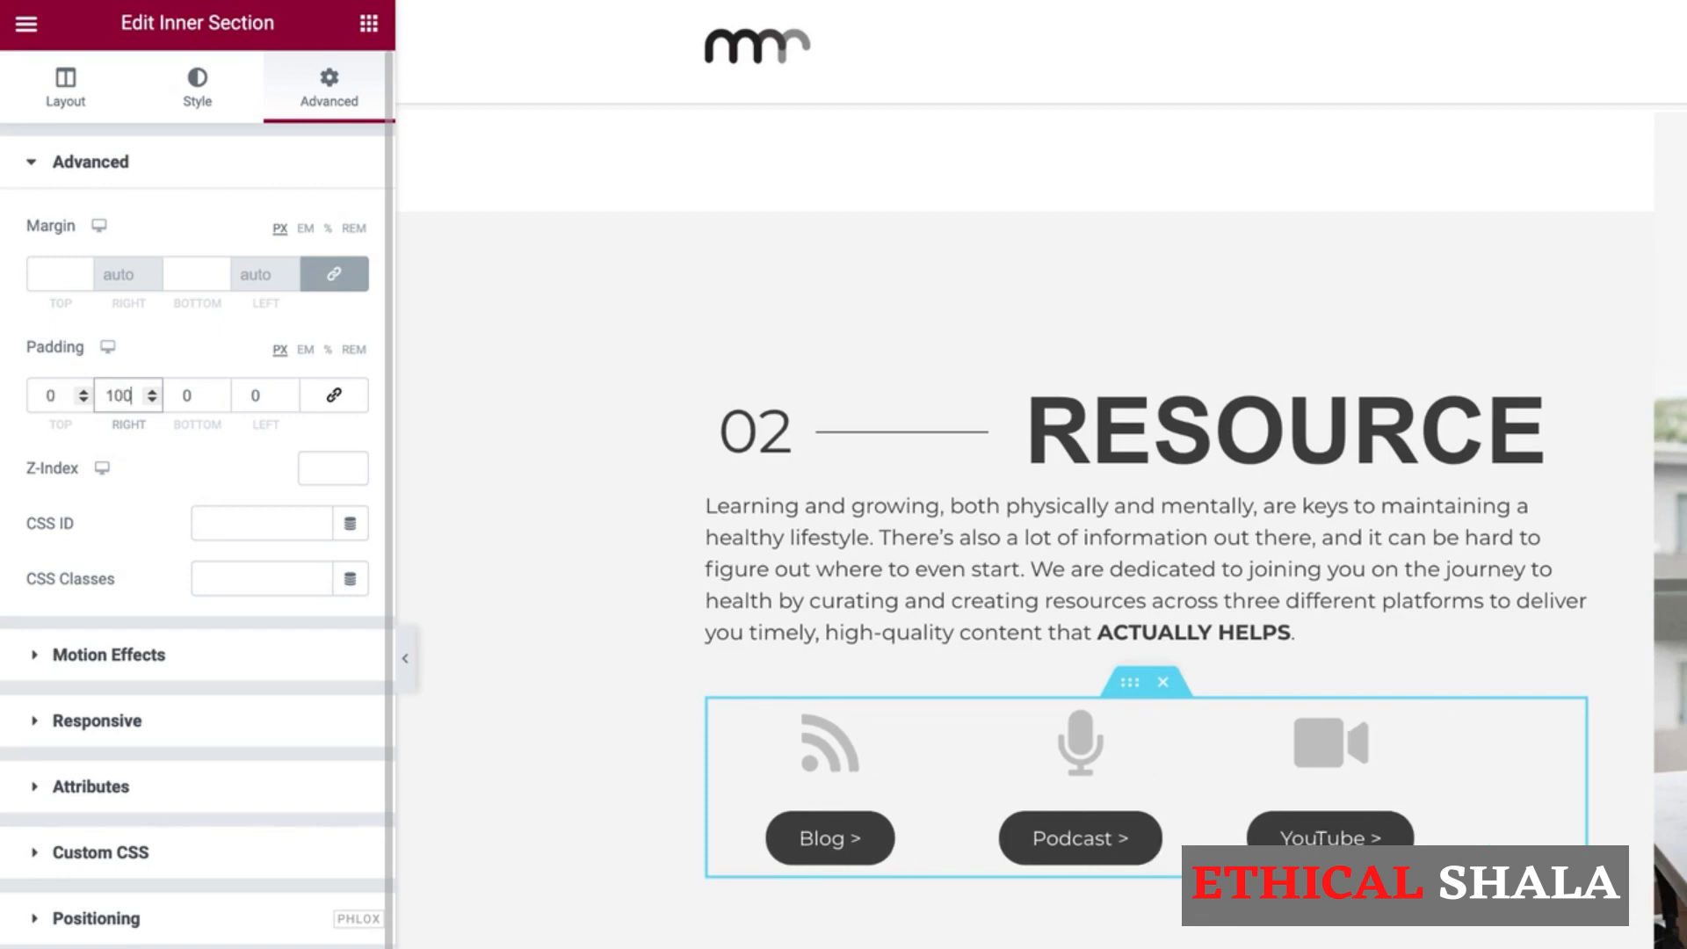
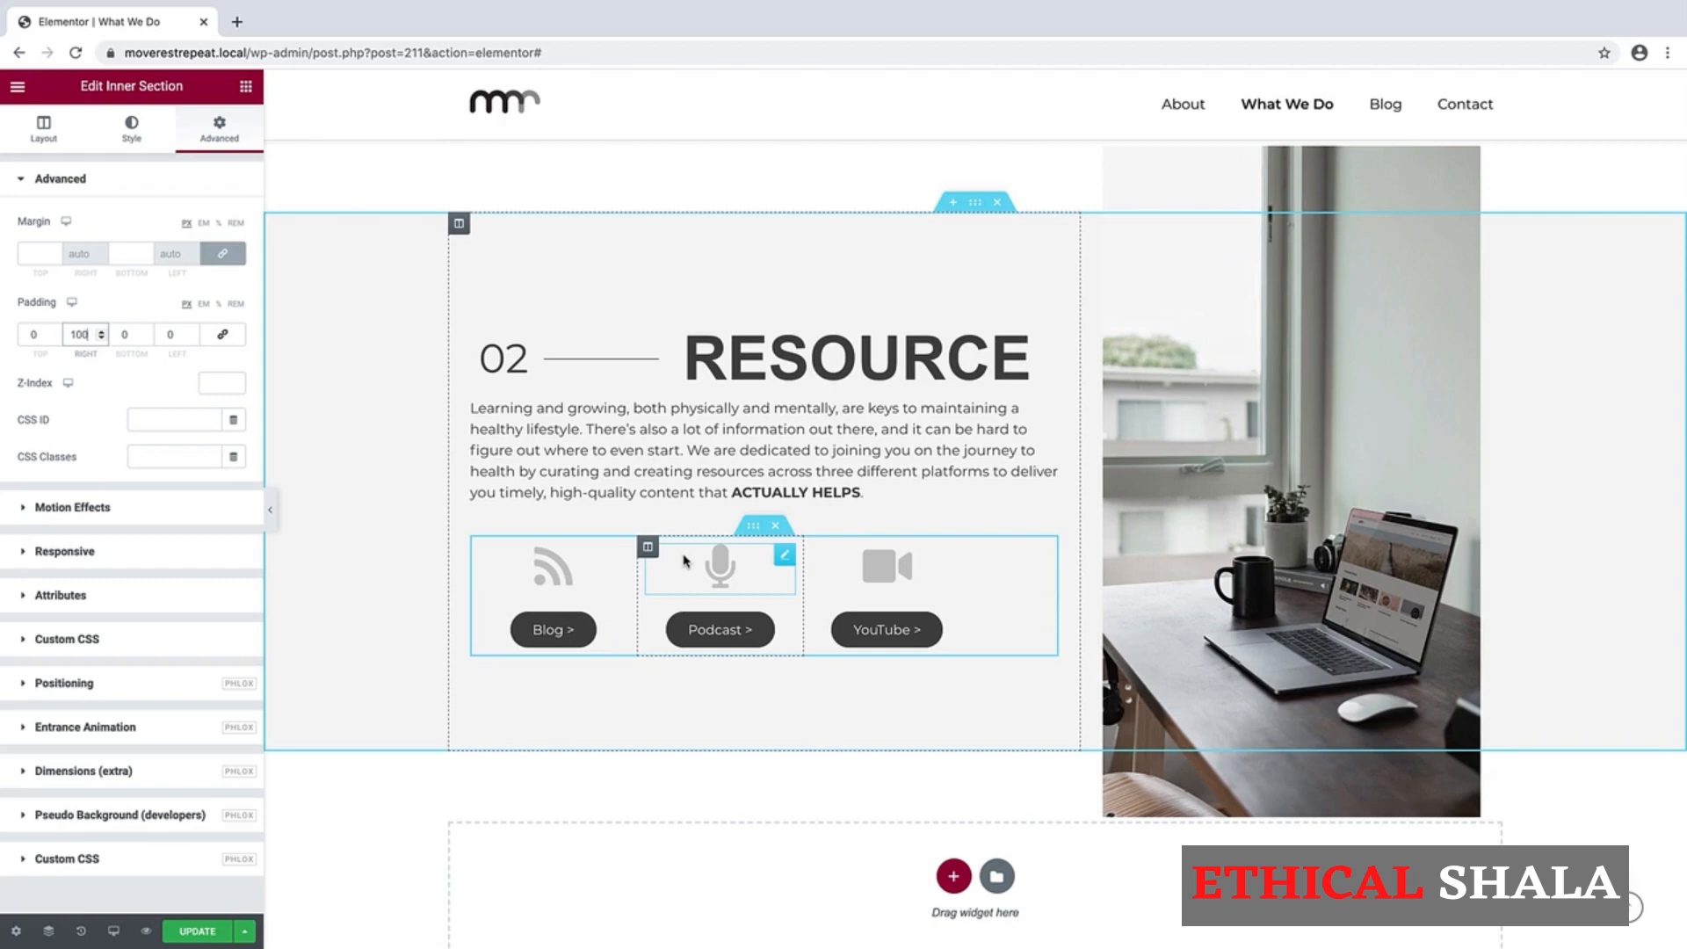
Step: Duplicate the "01 — TRAIN" section and move the copy below the RESOURCE section
{"action": "scroll", "coordinate": [1534, 683], "scroll_direction": "up", "scroll_amount": 10}
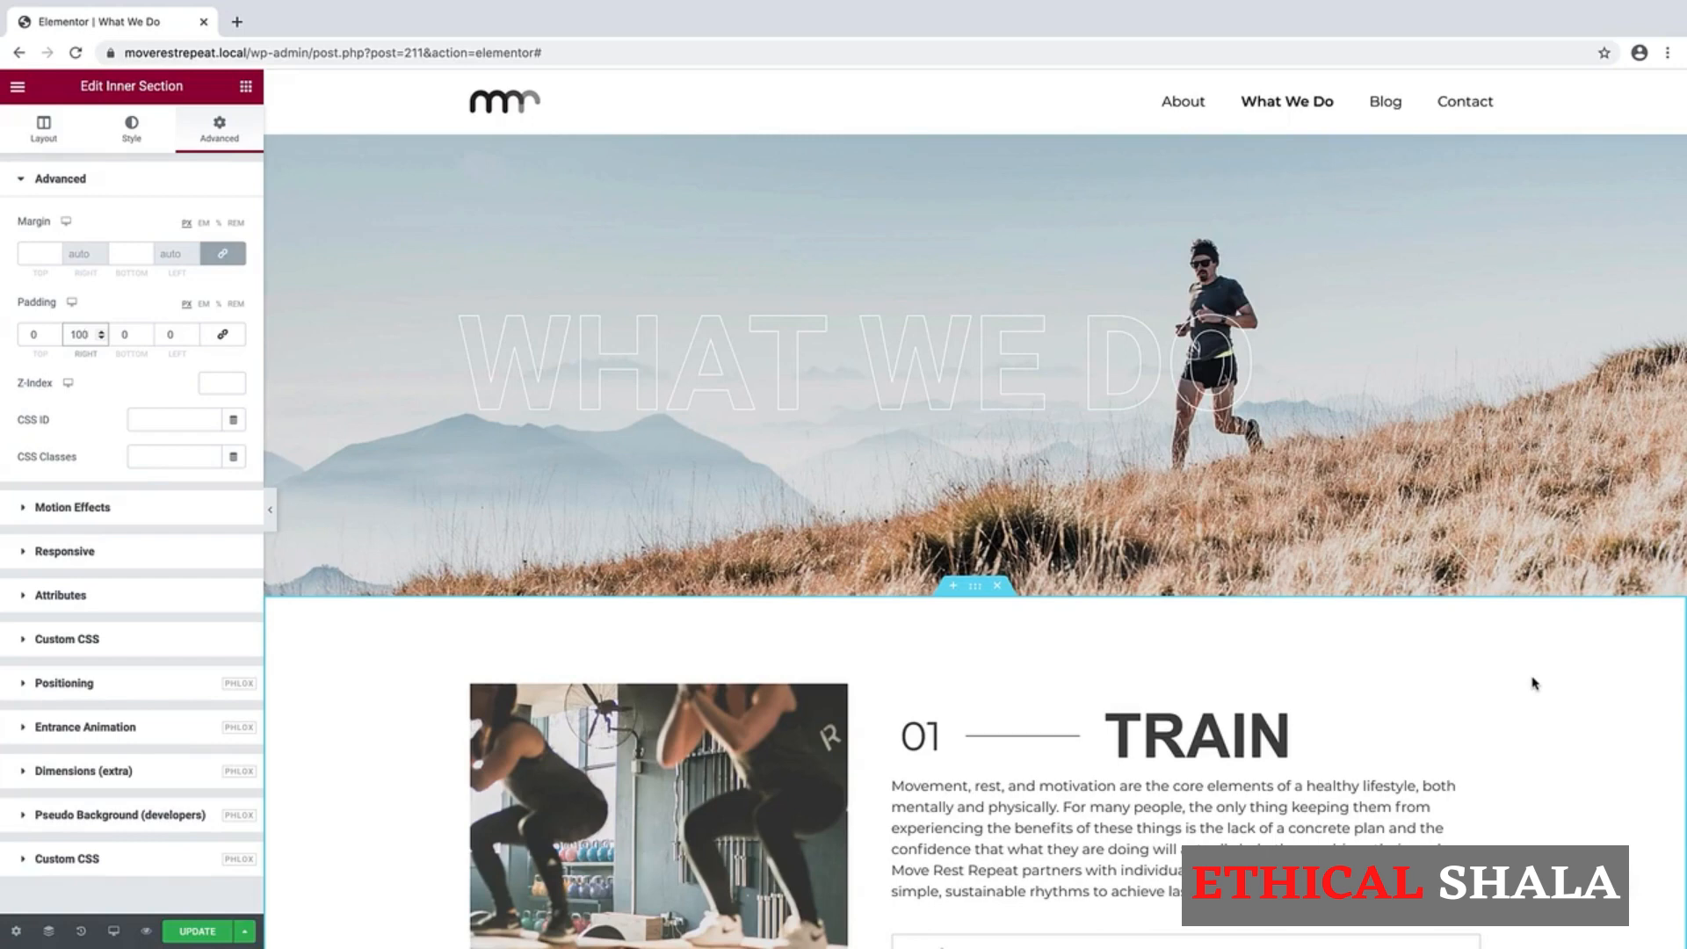
{"action": "scroll", "coordinate": [1534, 684], "scroll_direction": "down", "scroll_amount": 4}
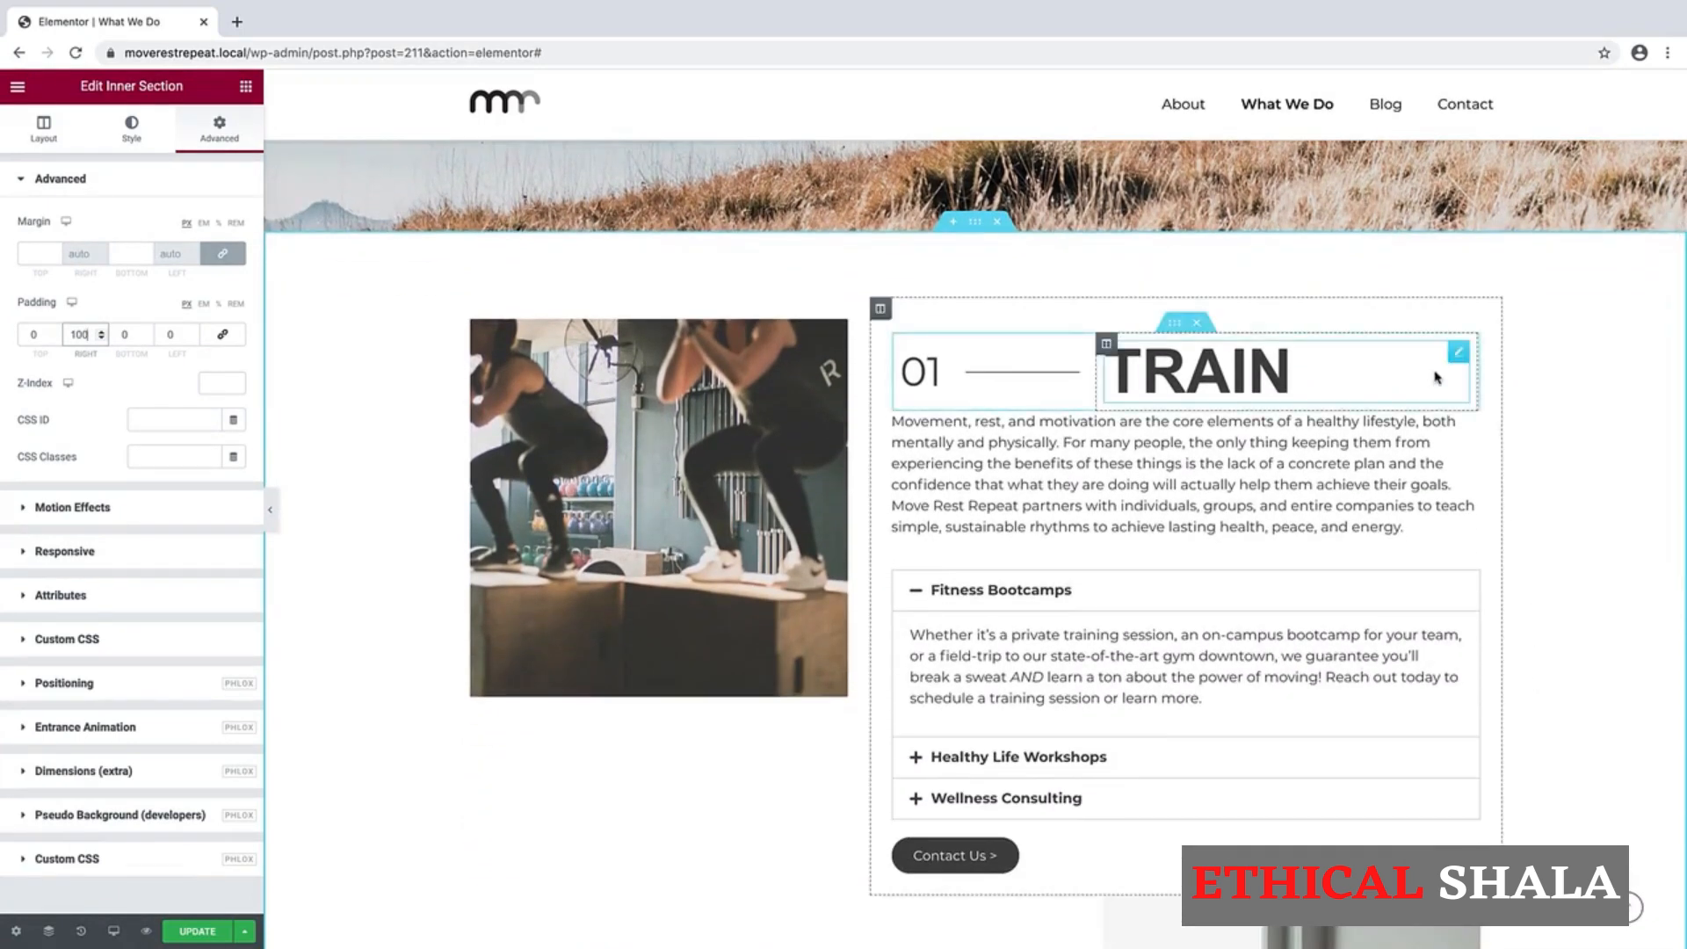
{"action": "right_click", "coordinate": [975, 227]}
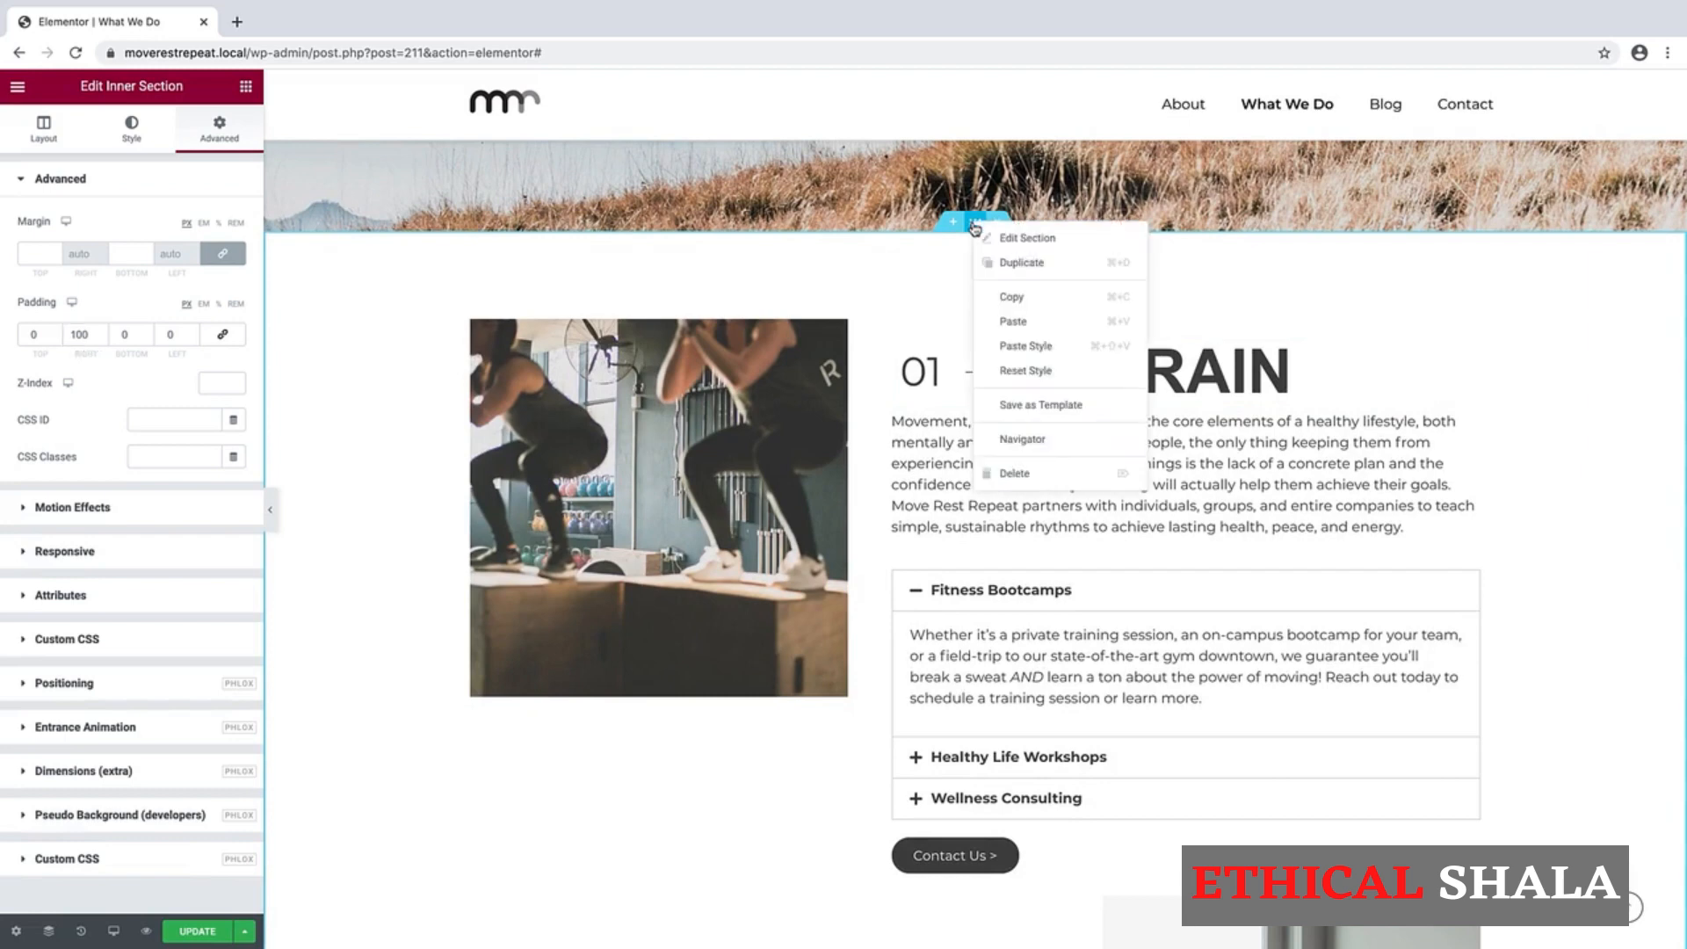
{"action": "left_click", "coordinate": [1007, 264]}
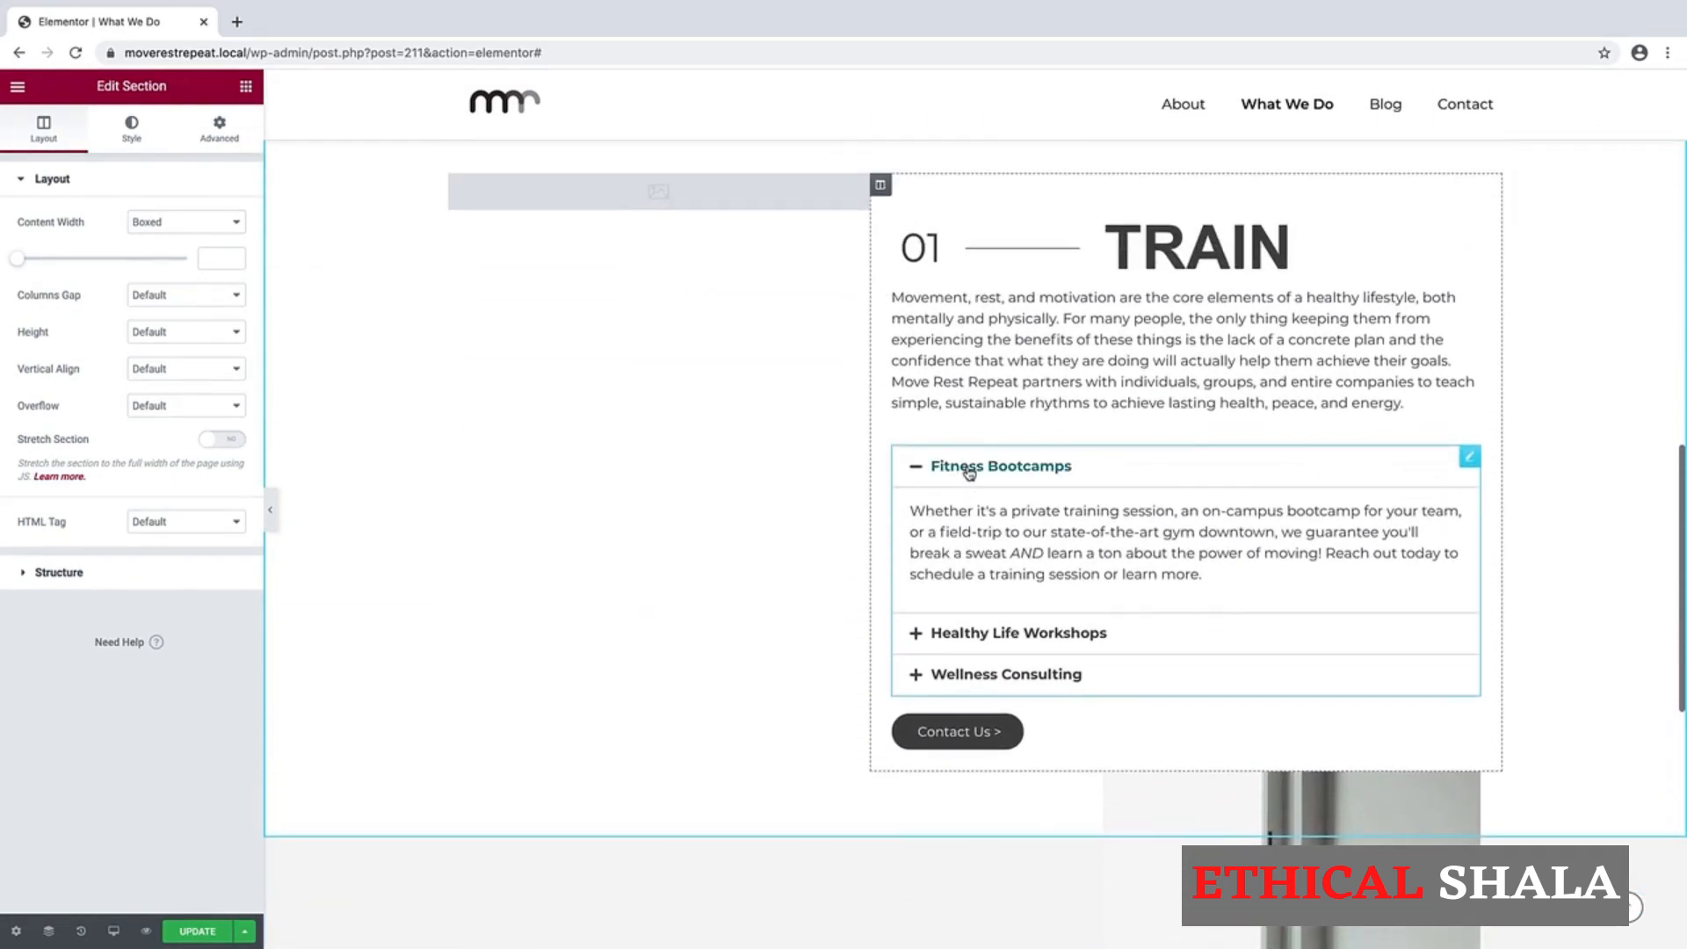
{"action": "mouse_move", "coordinate": [971, 831]}
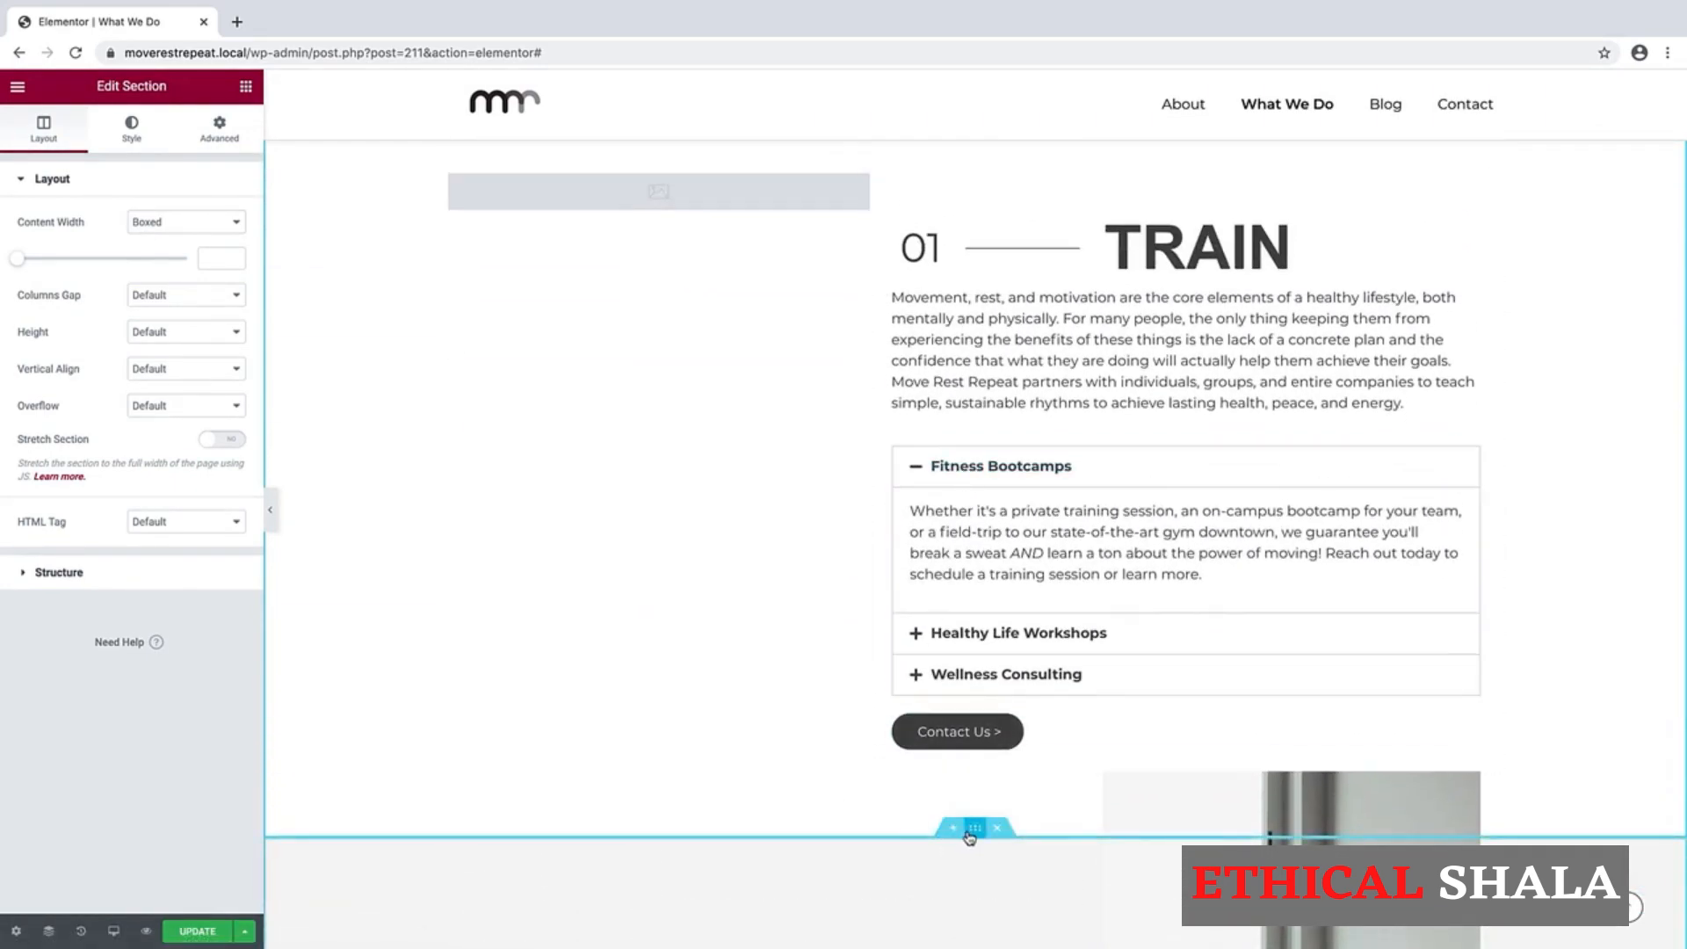
{"action": "left_click_drag", "start_coordinate": [969, 836], "coordinate": [965, 175]}
{"action": "scroll", "coordinate": [976, 365], "scroll_direction": "up", "scroll_amount": 3}
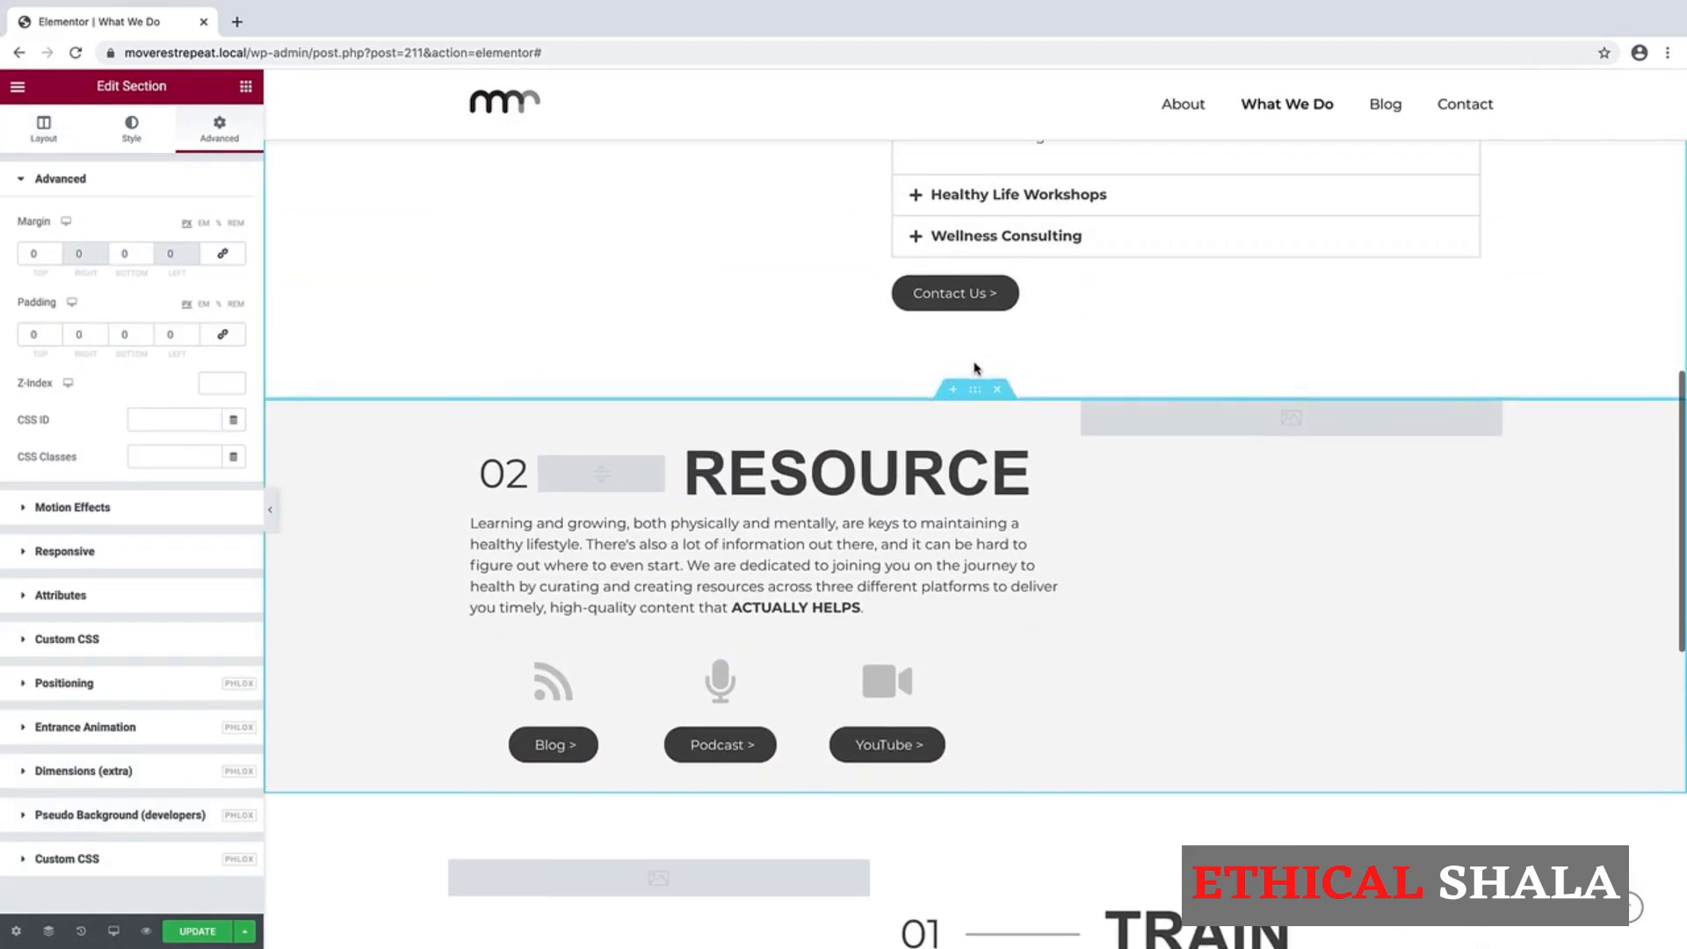
{"action": "scroll", "coordinate": [975, 369], "scroll_direction": "down", "scroll_amount": 5}
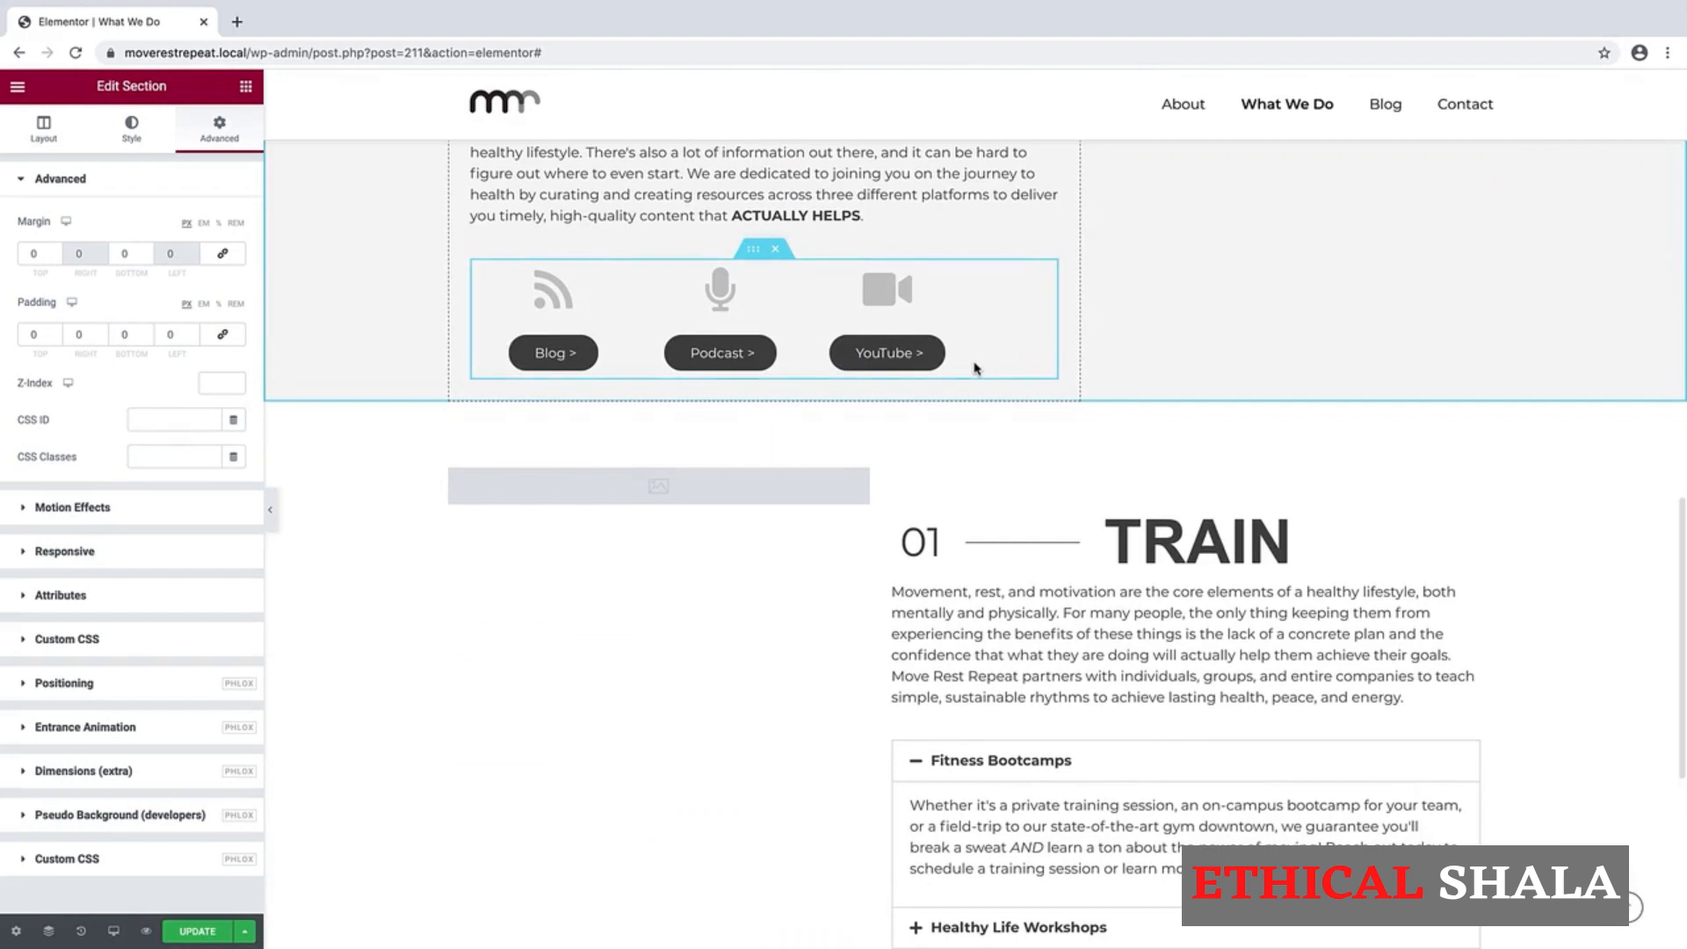
Step: Update the What We Do page and reload the editor to check the rendered sections
{"action": "left_click", "coordinate": [195, 934]}
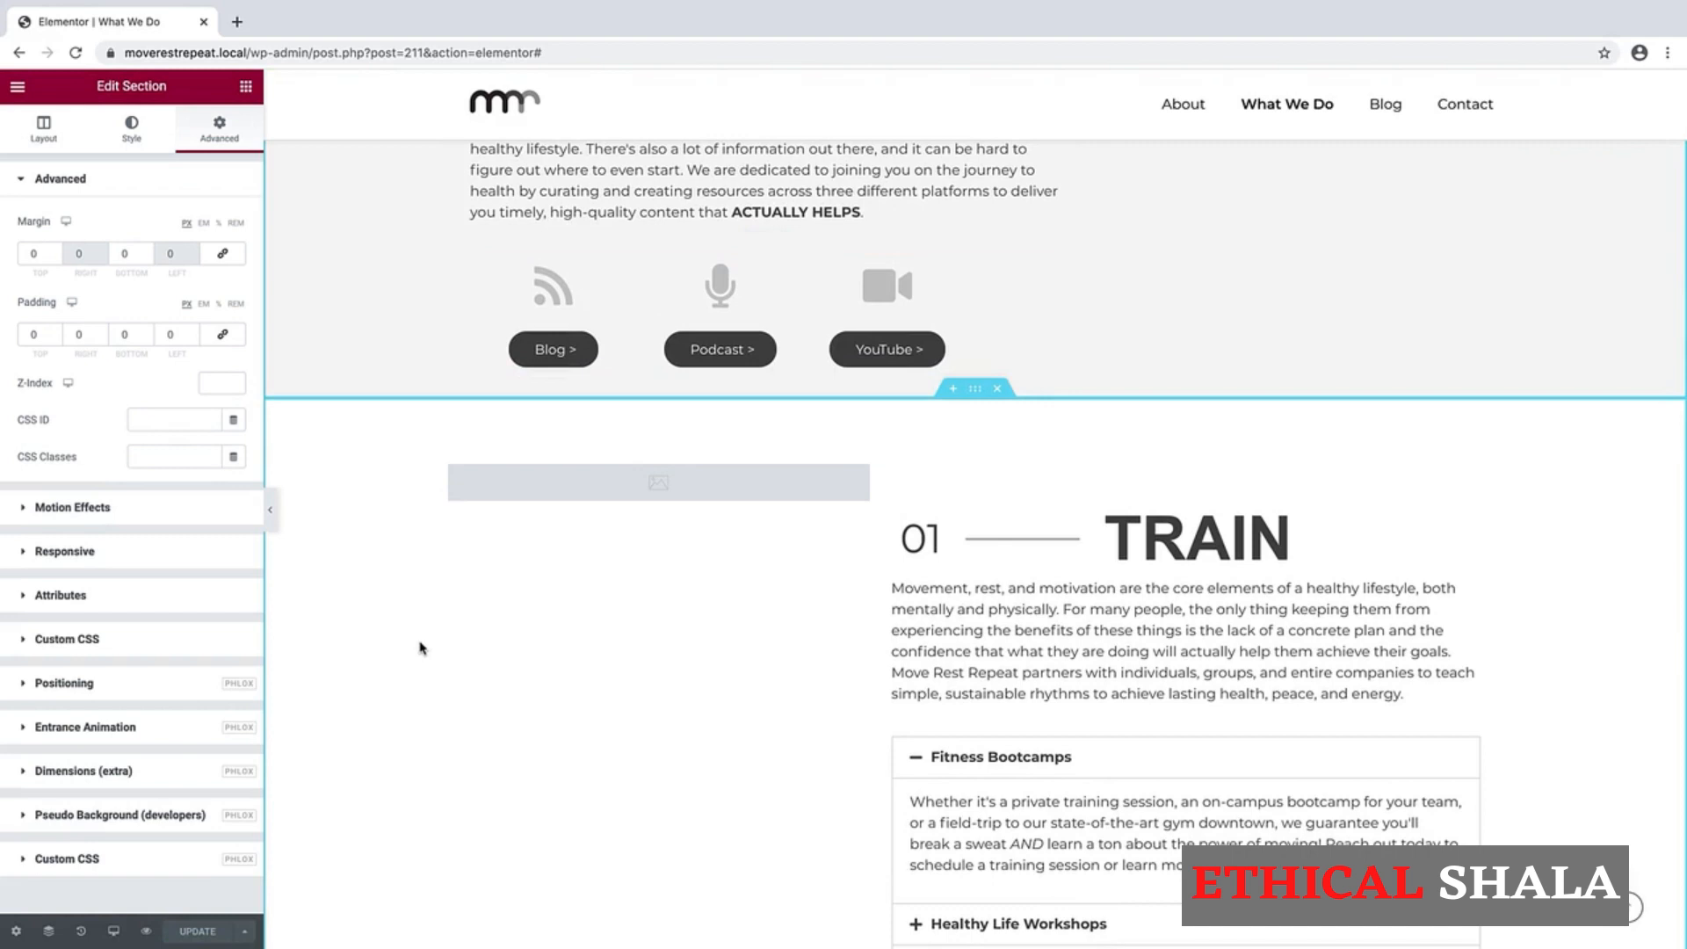
{"action": "key", "text": "super+r"}
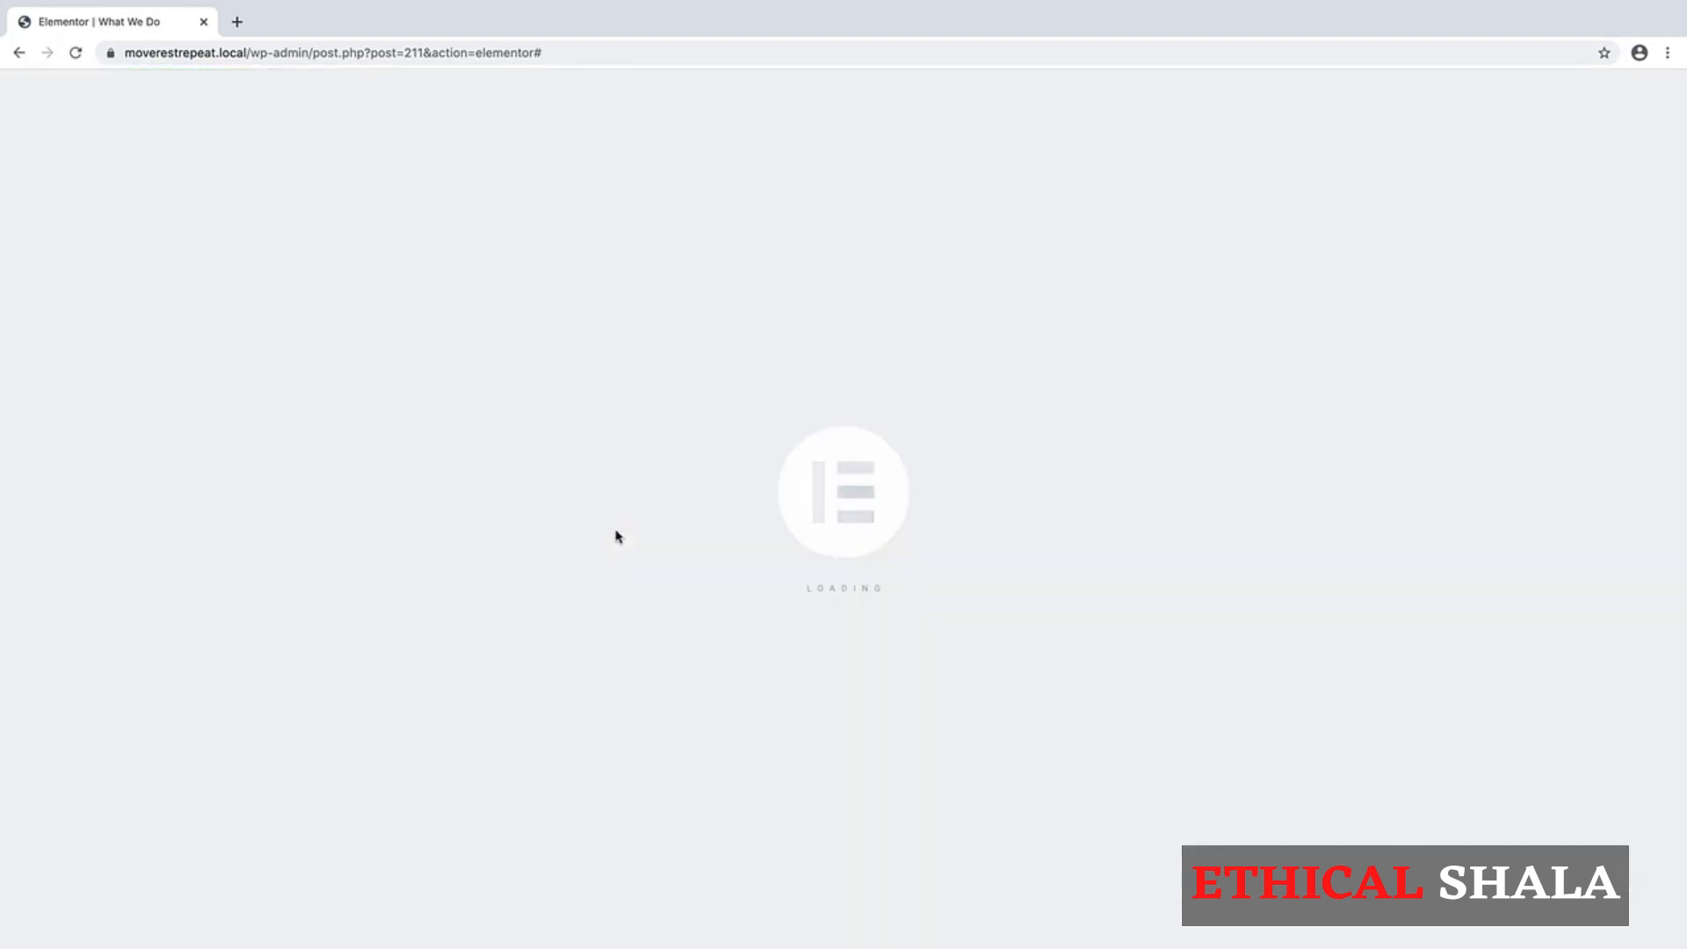
{"action": "scroll", "coordinate": [616, 536], "scroll_direction": "down", "scroll_amount": 12}
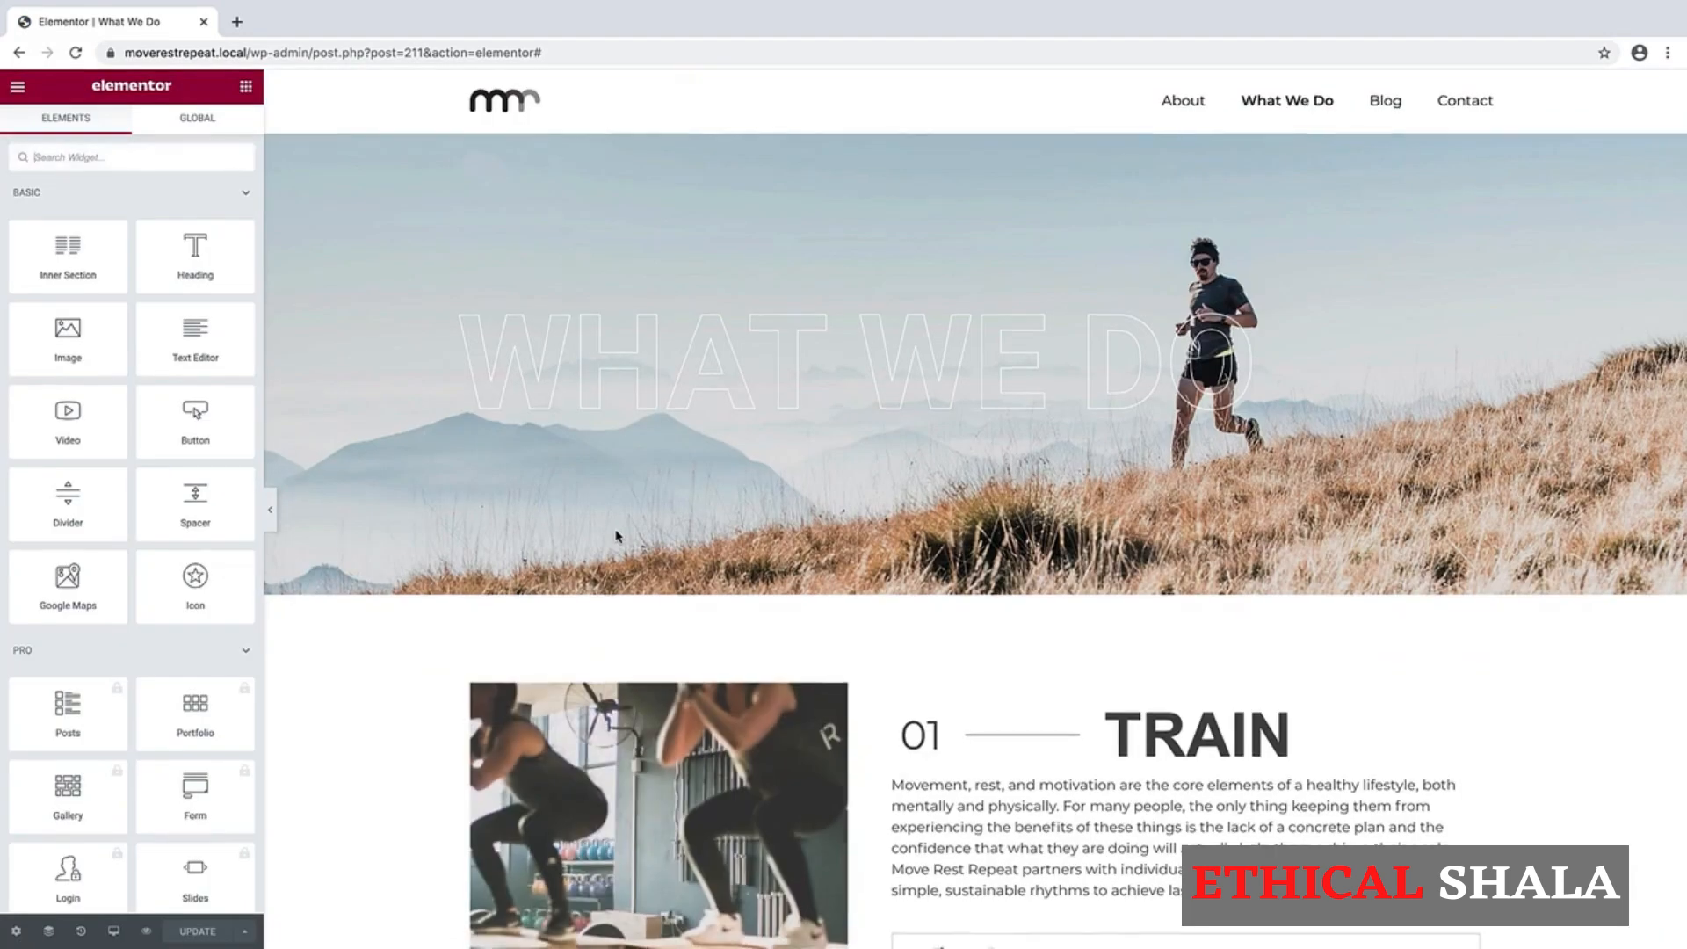
{"action": "scroll", "coordinate": [616, 536], "scroll_direction": "down", "scroll_amount": 7}
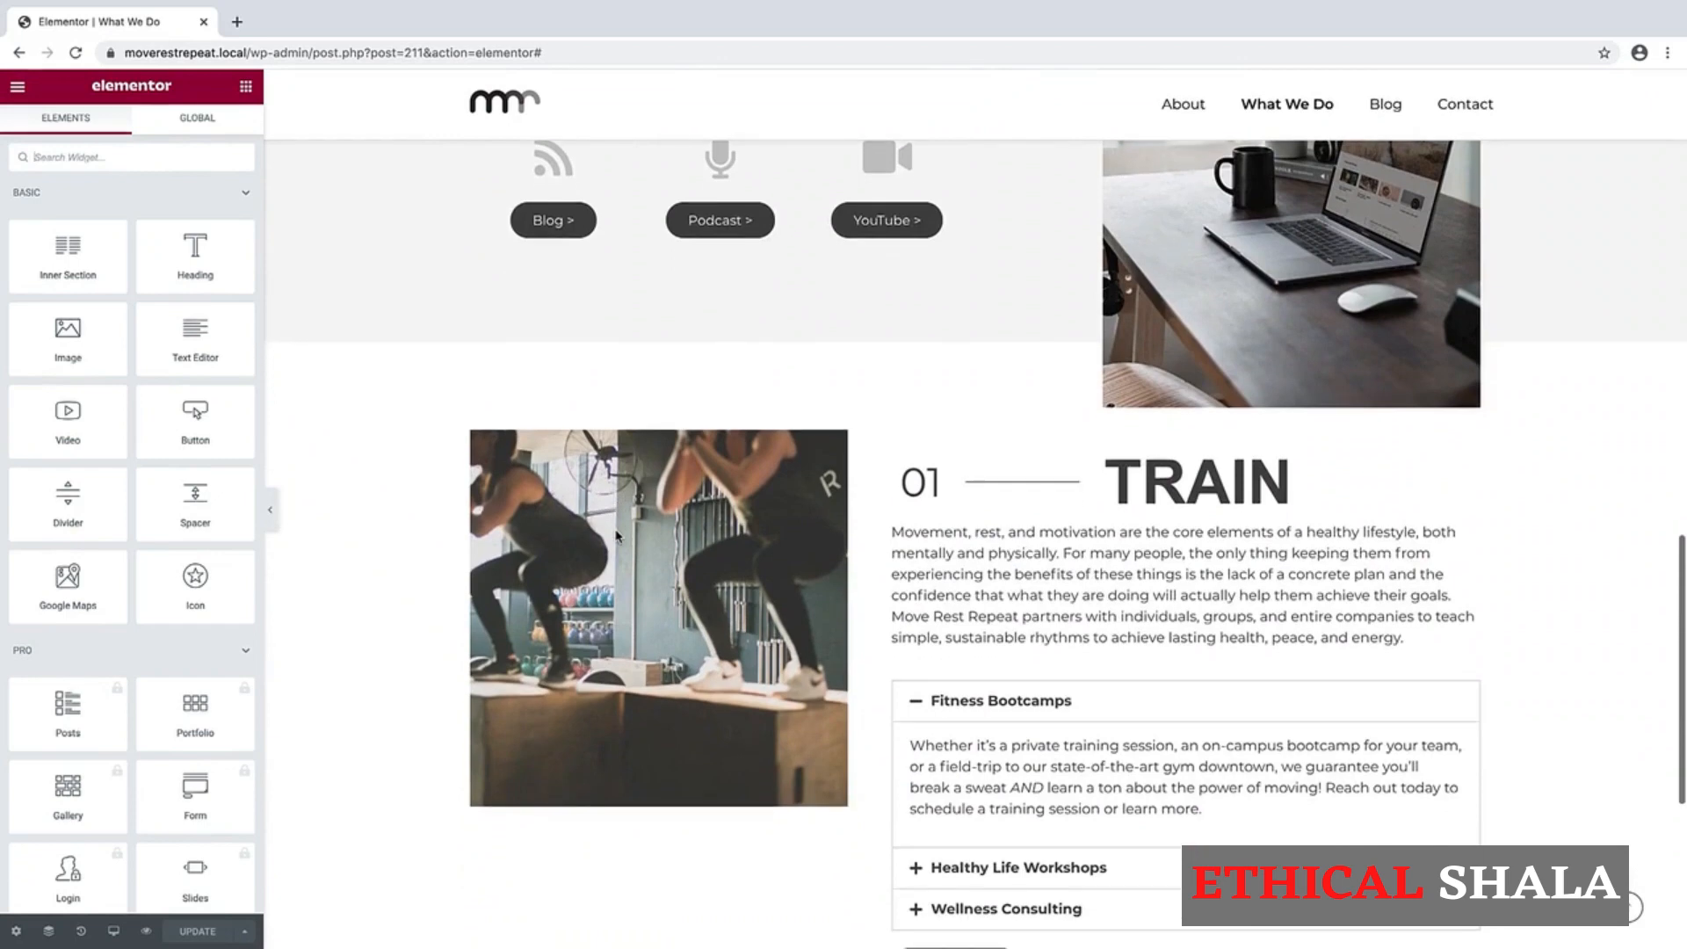
{"action": "scroll", "coordinate": [616, 536], "scroll_direction": "up", "scroll_amount": 3}
{"action": "scroll", "coordinate": [616, 536], "scroll_direction": "down", "scroll_amount": 3}
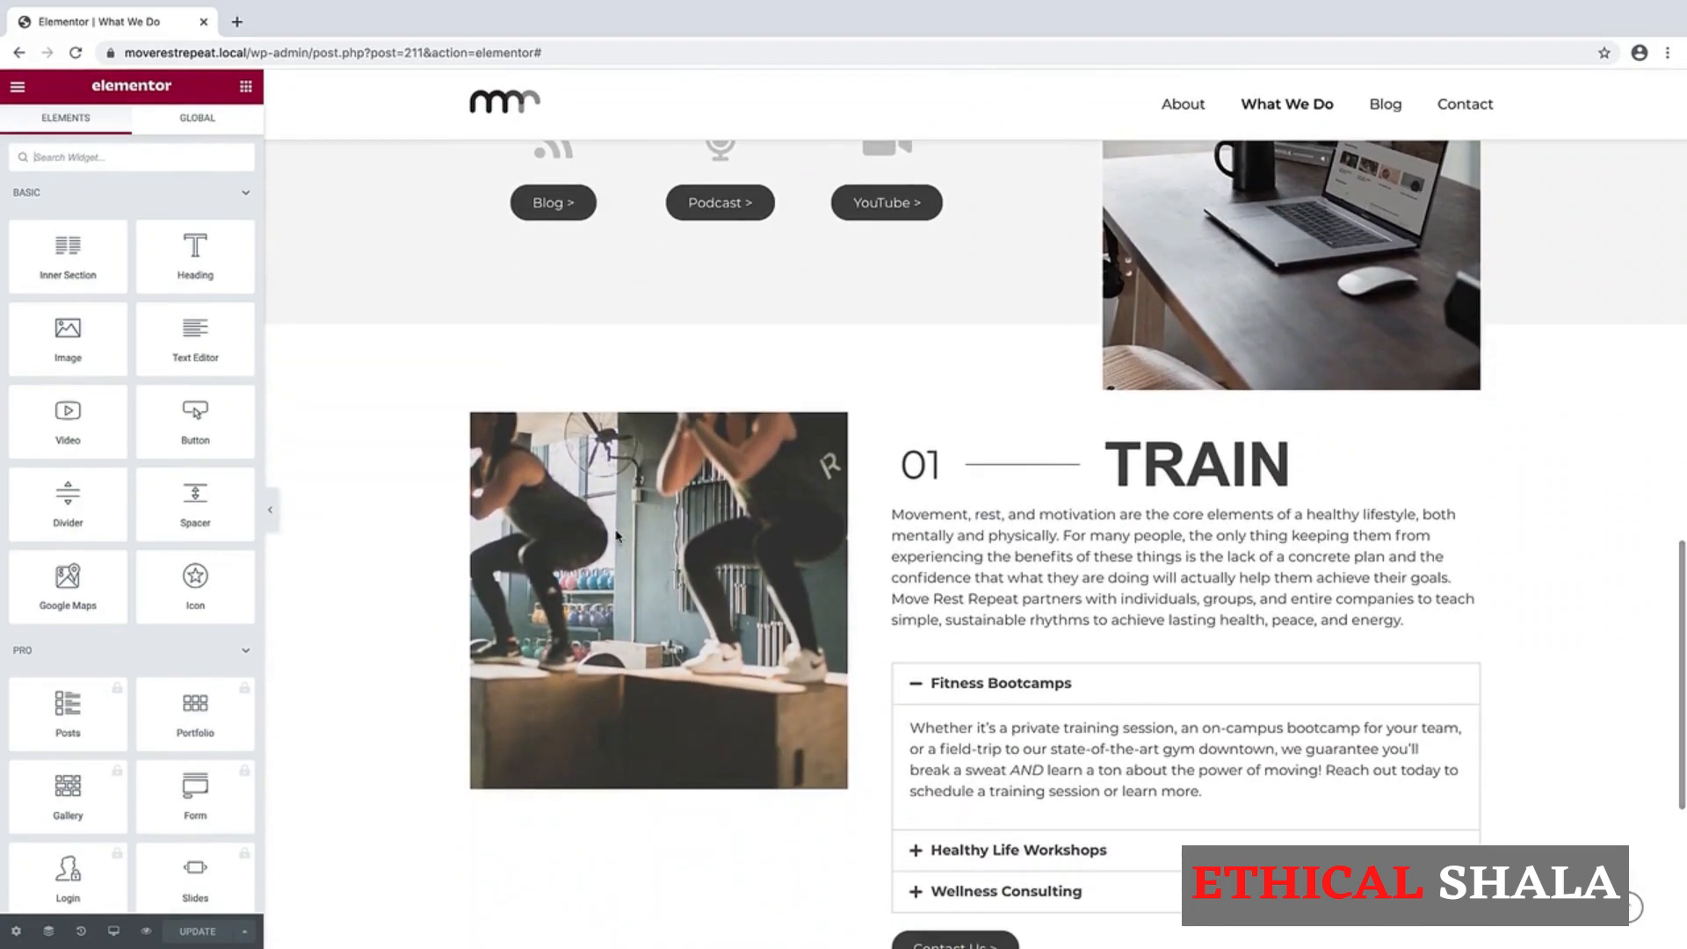
Step: Set the duplicated TRAIN section's top and bottom padding to 150 px each
{"action": "scroll", "coordinate": [616, 536], "scroll_direction": "down", "scroll_amount": 1}
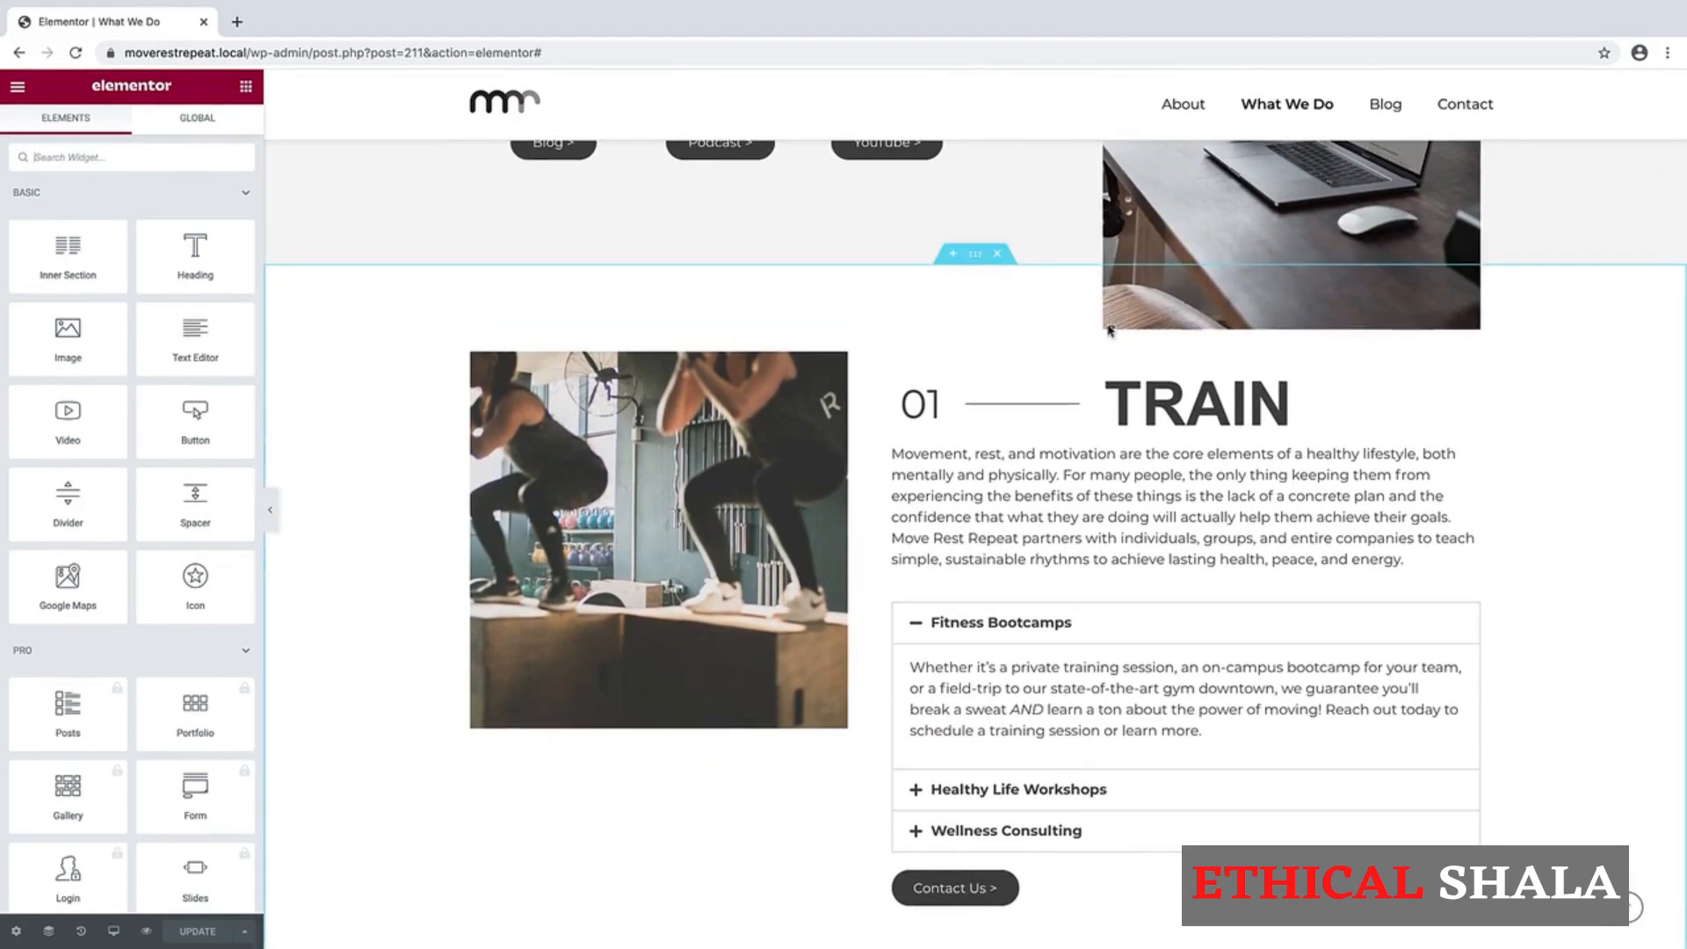
{"action": "left_click", "coordinate": [976, 259]}
{"action": "left_click", "coordinate": [226, 120]}
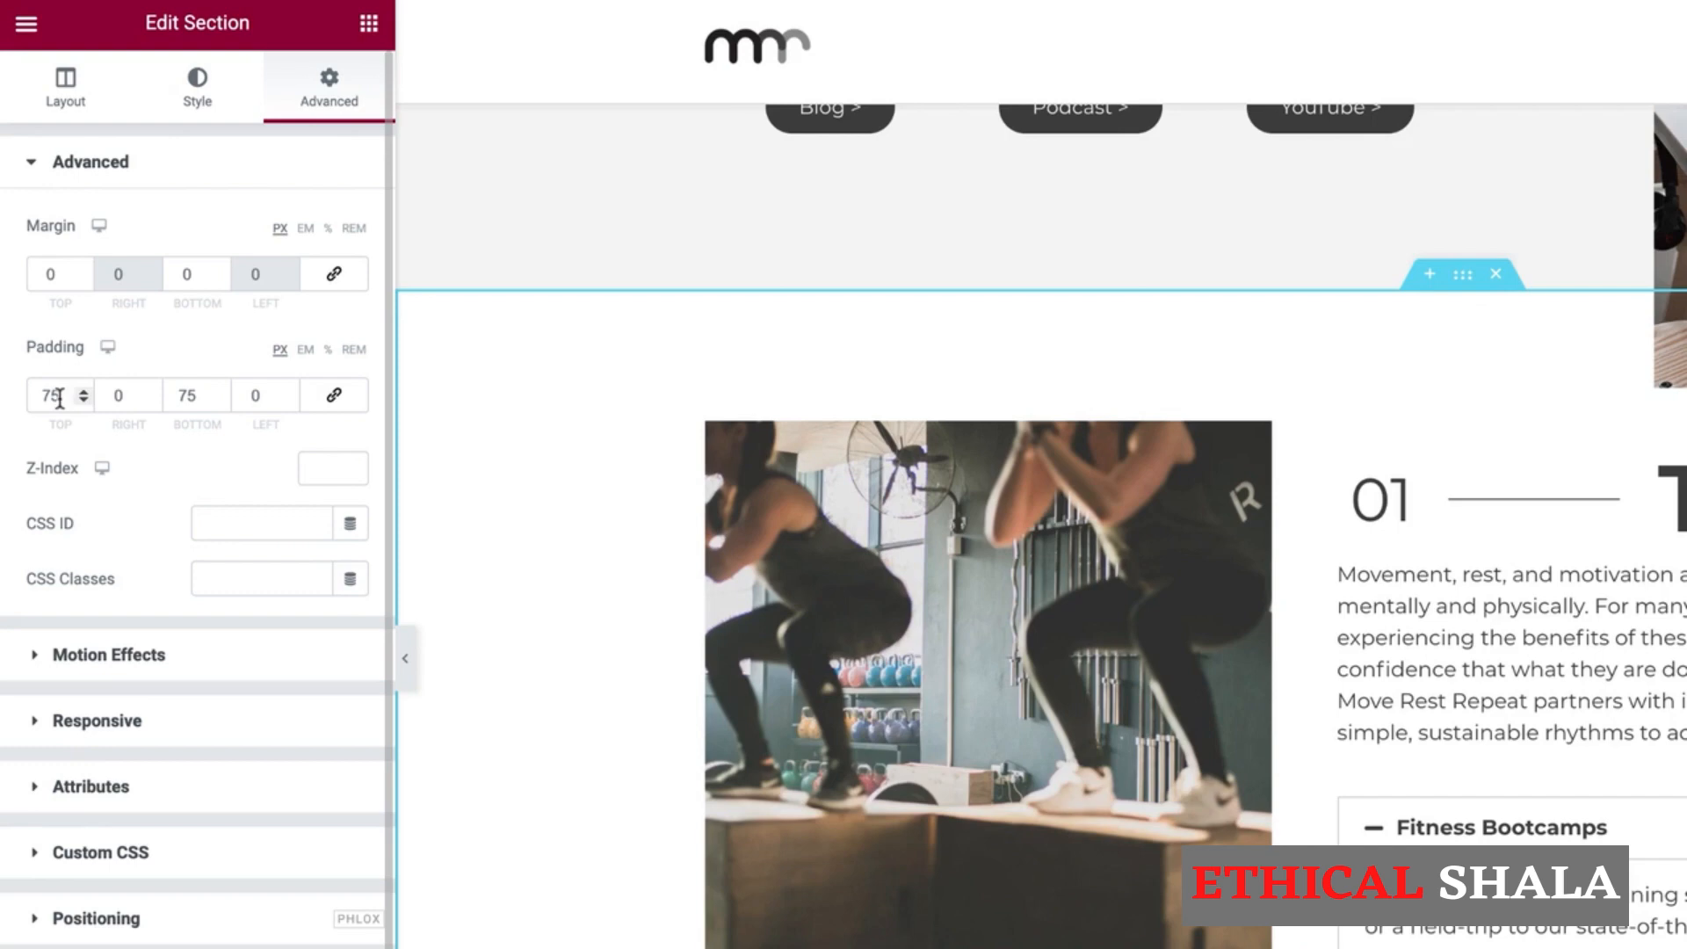
{"action": "left_click_drag", "start_coordinate": [59, 398], "coordinate": [6, 406]}
{"action": "type", "text": "100"}
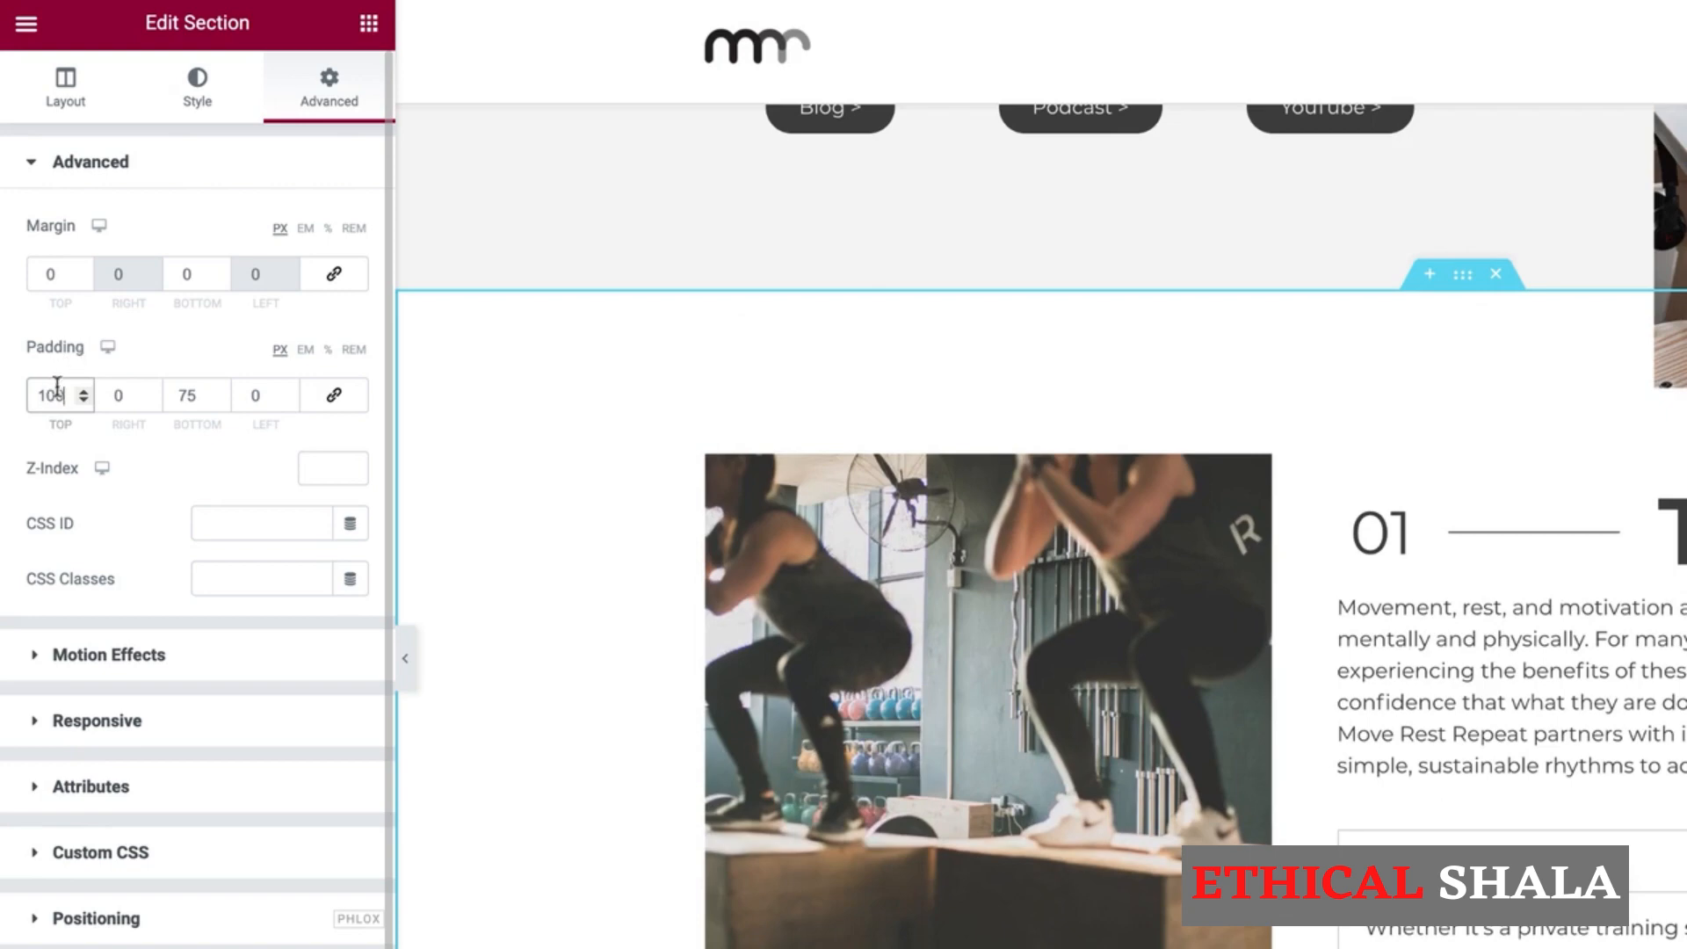
{"action": "key", "text": "BackSpace"}
{"action": "key", "text": "BackSpace"}
{"action": "type", "text": "50"}
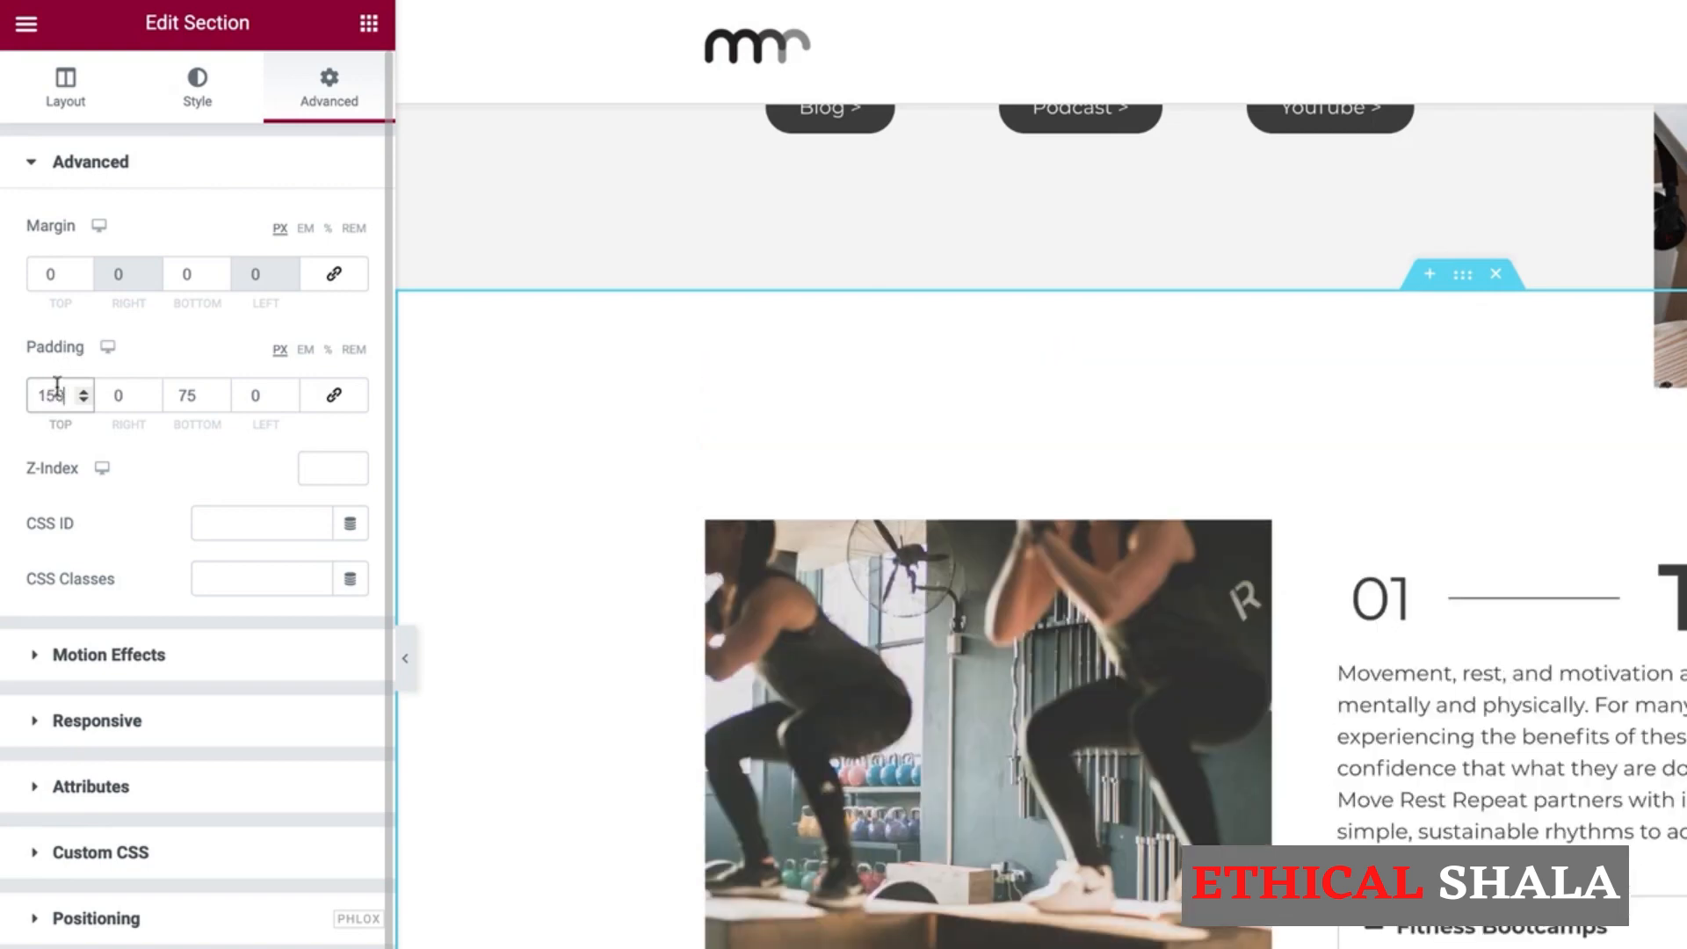
{"action": "left_click_drag", "start_coordinate": [201, 393], "coordinate": [147, 398]}
{"action": "type", "text": "150"}
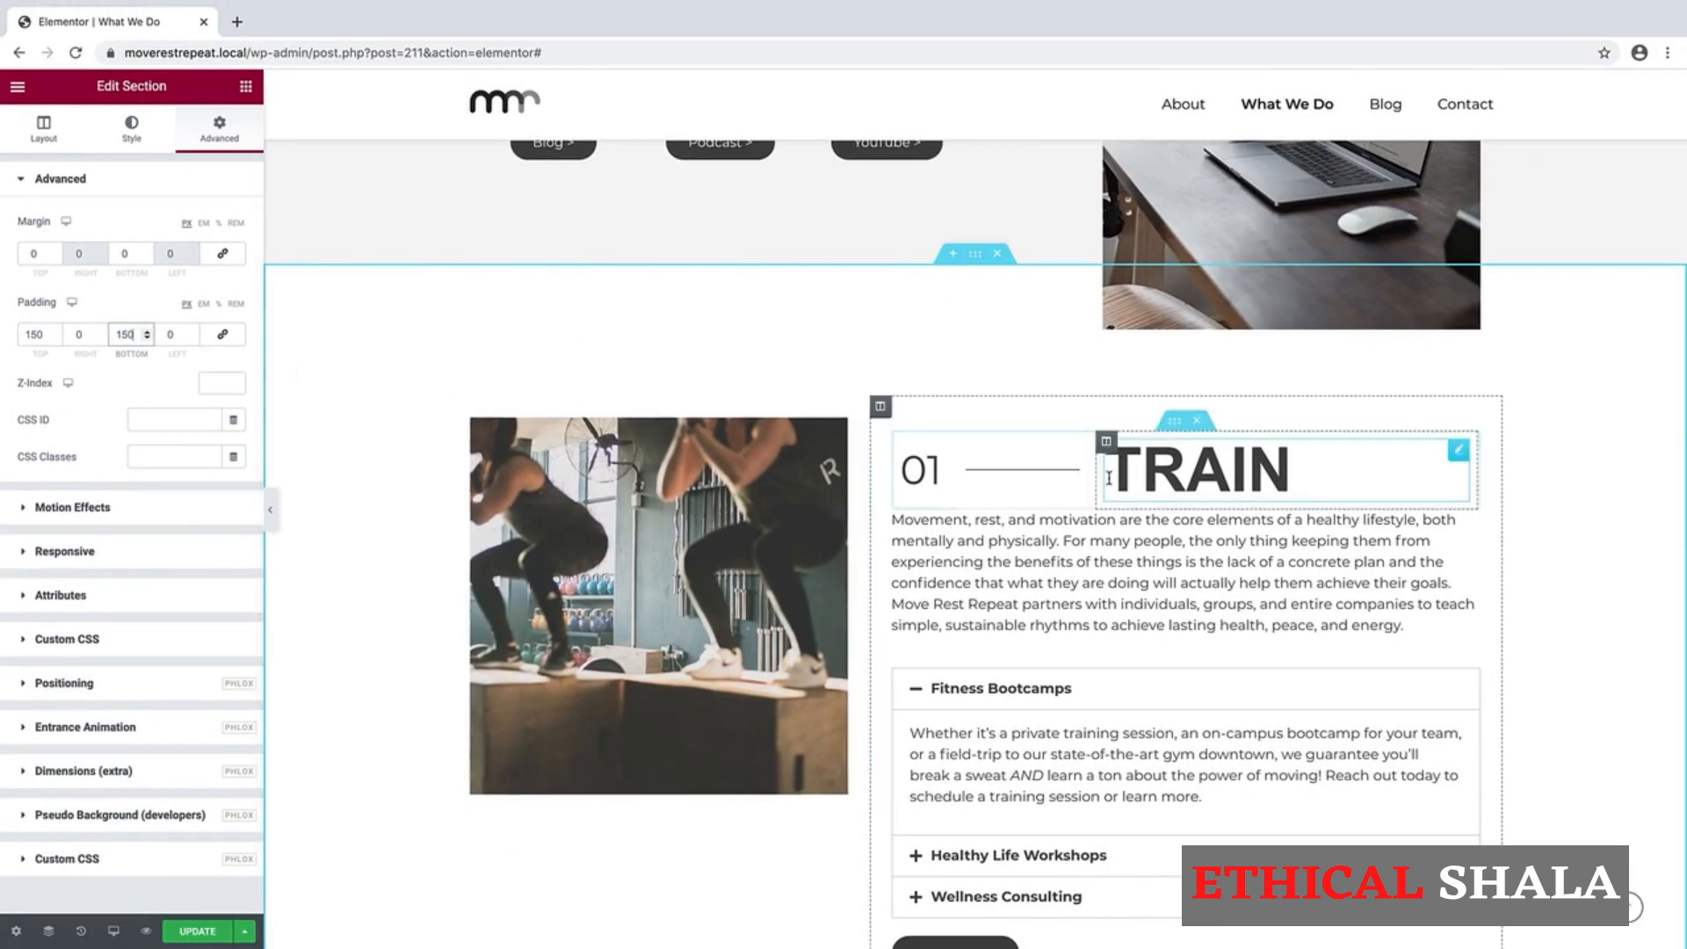
Step: Change the duplicated section's number heading to 03 and its title heading to Motivate
{"action": "left_click", "coordinate": [937, 479]}
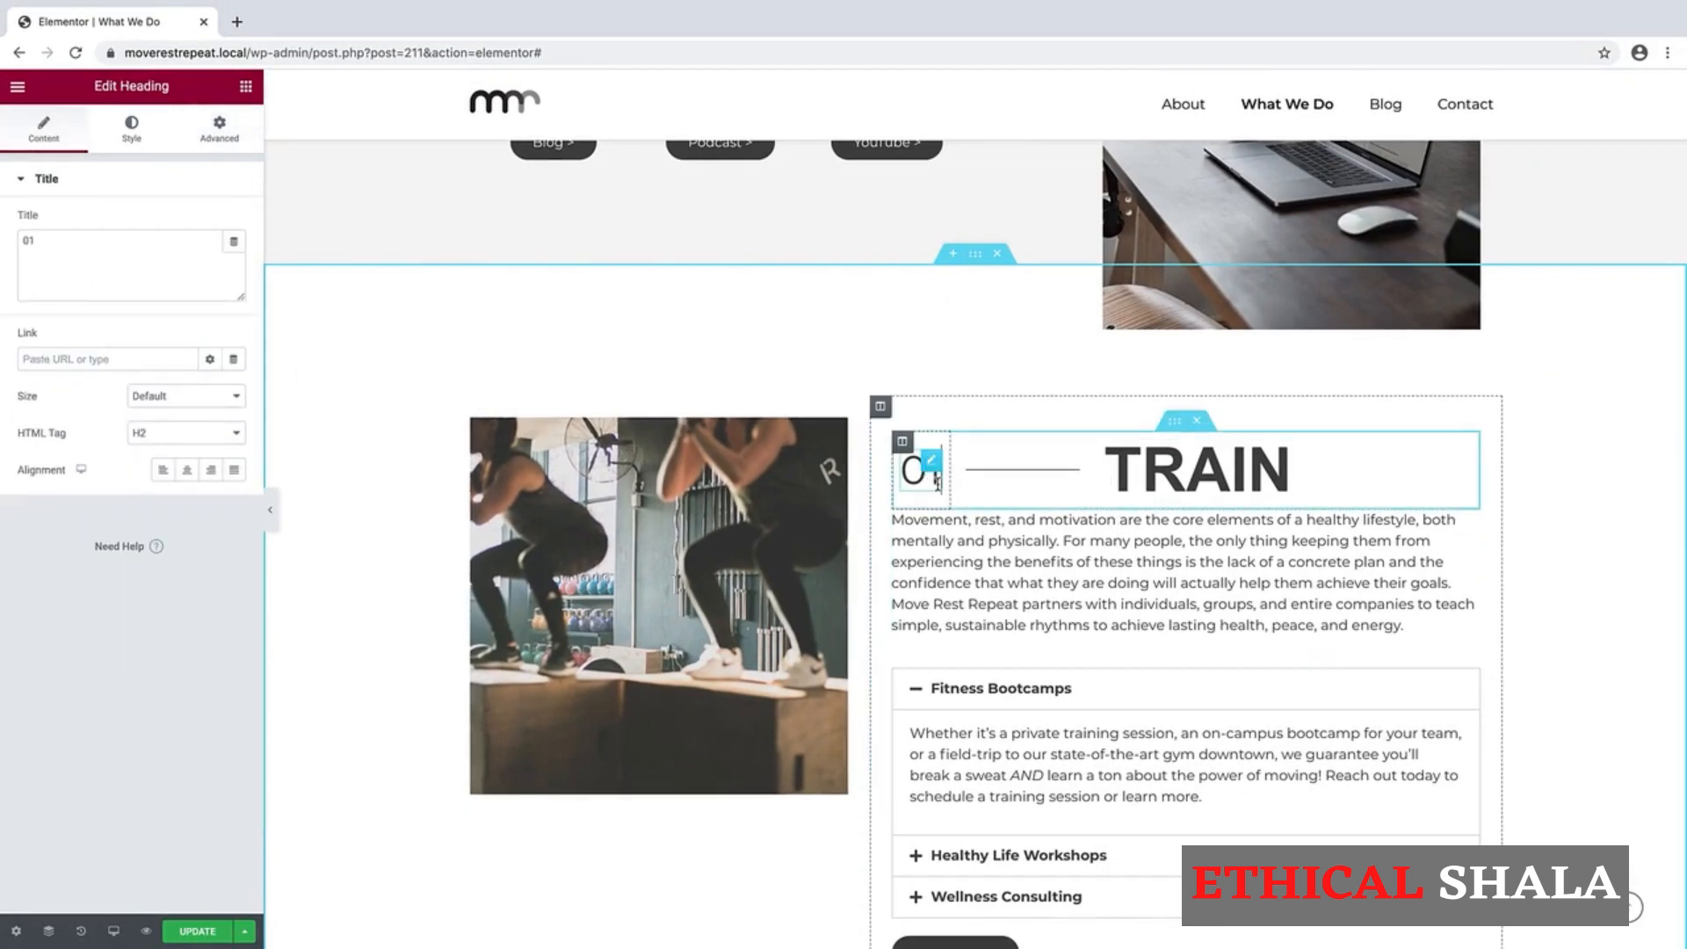
{"action": "key", "text": "BackSpace"}
{"action": "type", "text": "3"}
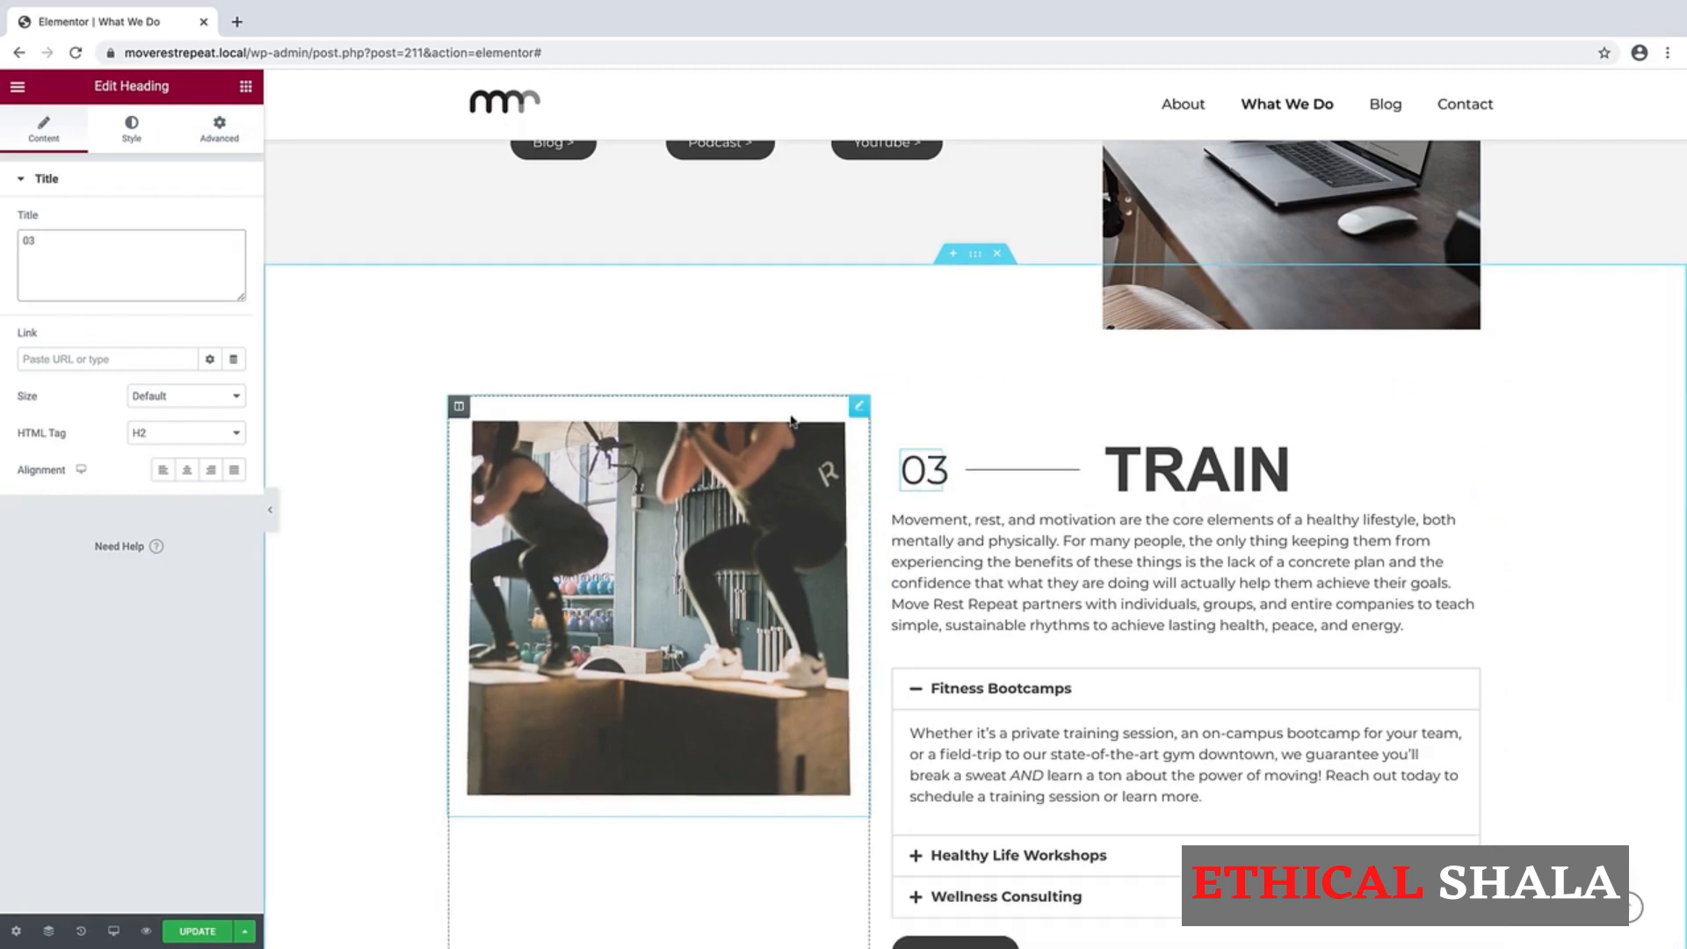
{"action": "left_click", "coordinate": [1224, 493]}
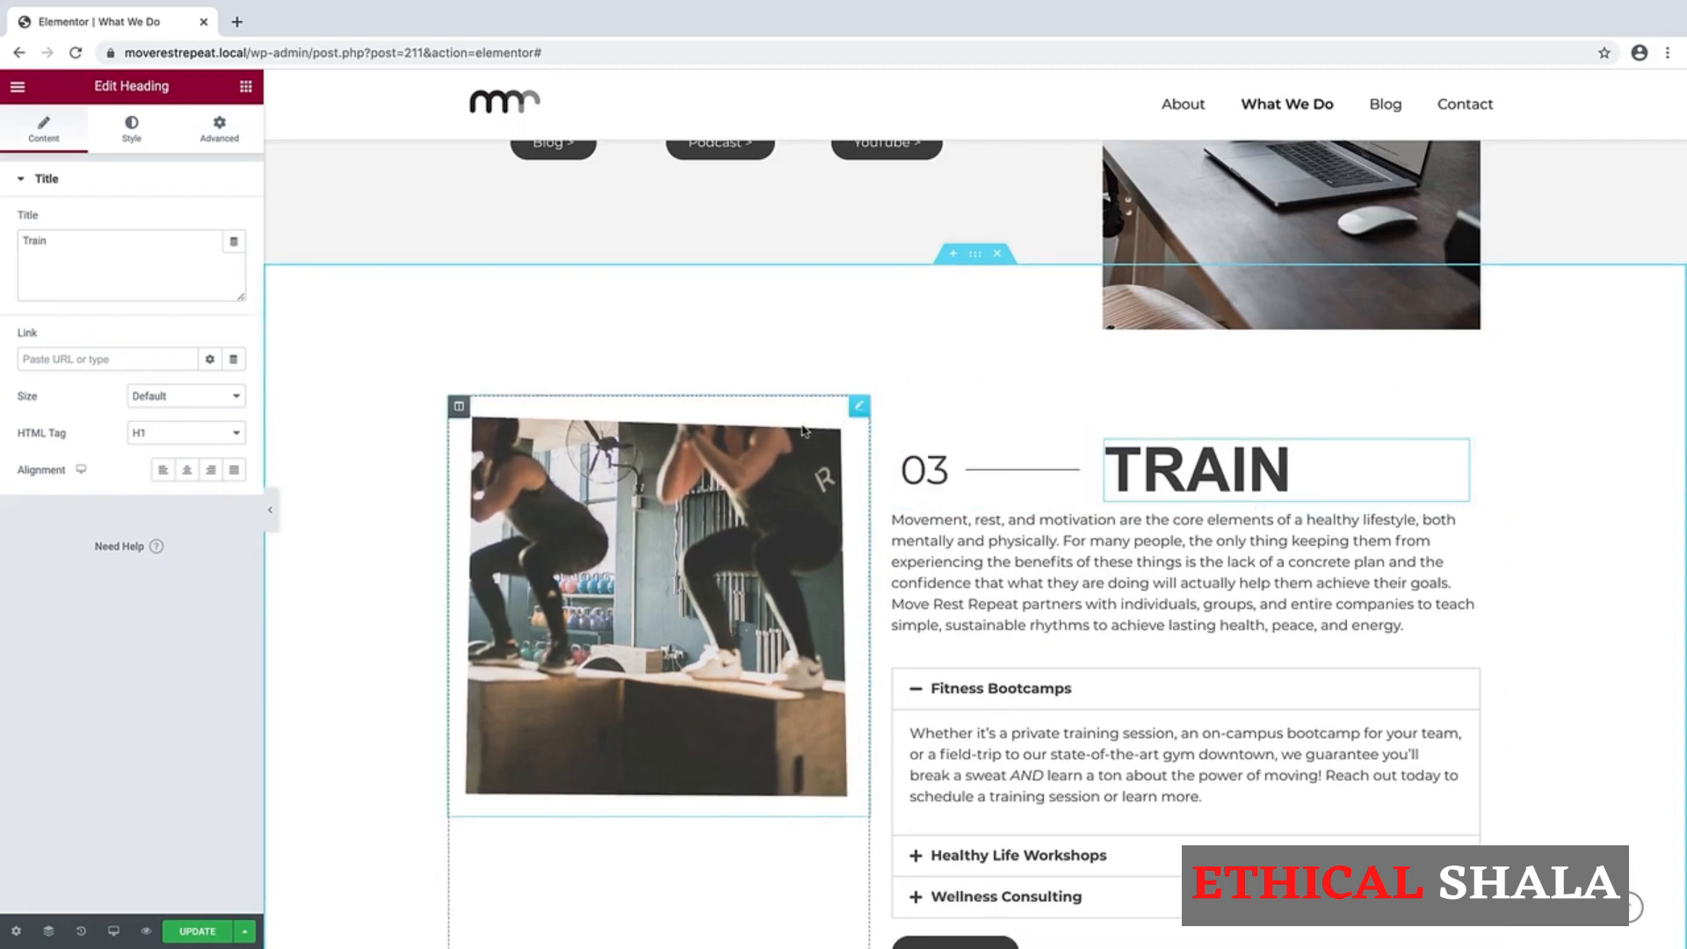
{"action": "double_click", "coordinate": [100, 233]}
{"action": "type", "text": "M"}
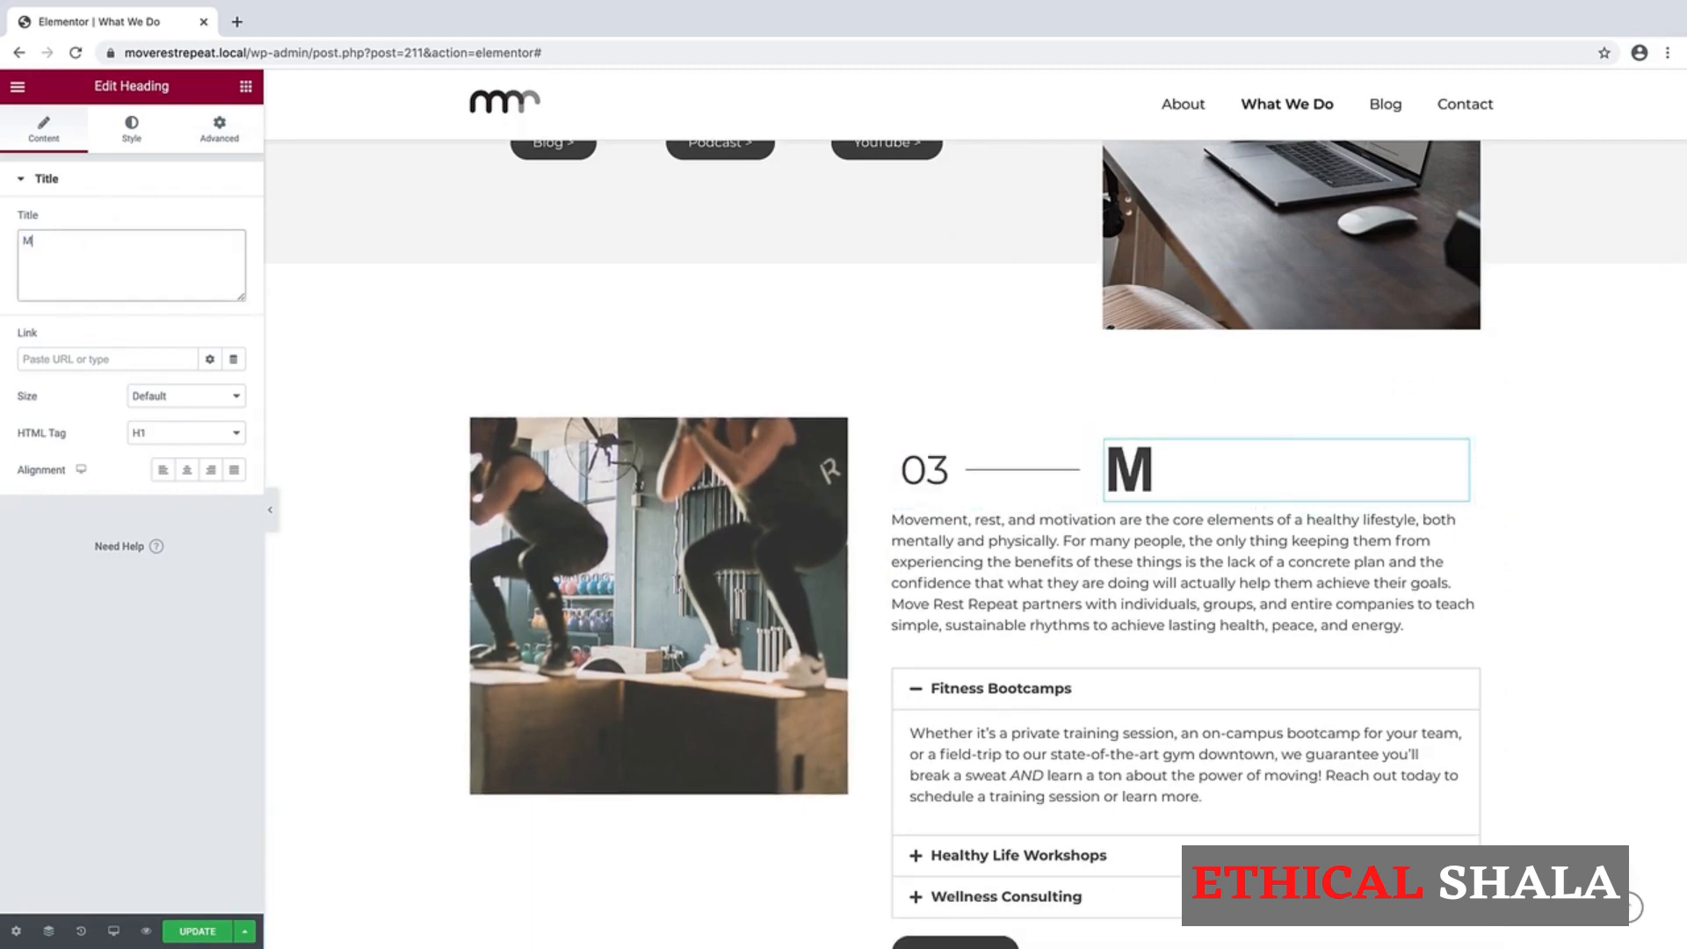
{"action": "type", "text": "otivate"}
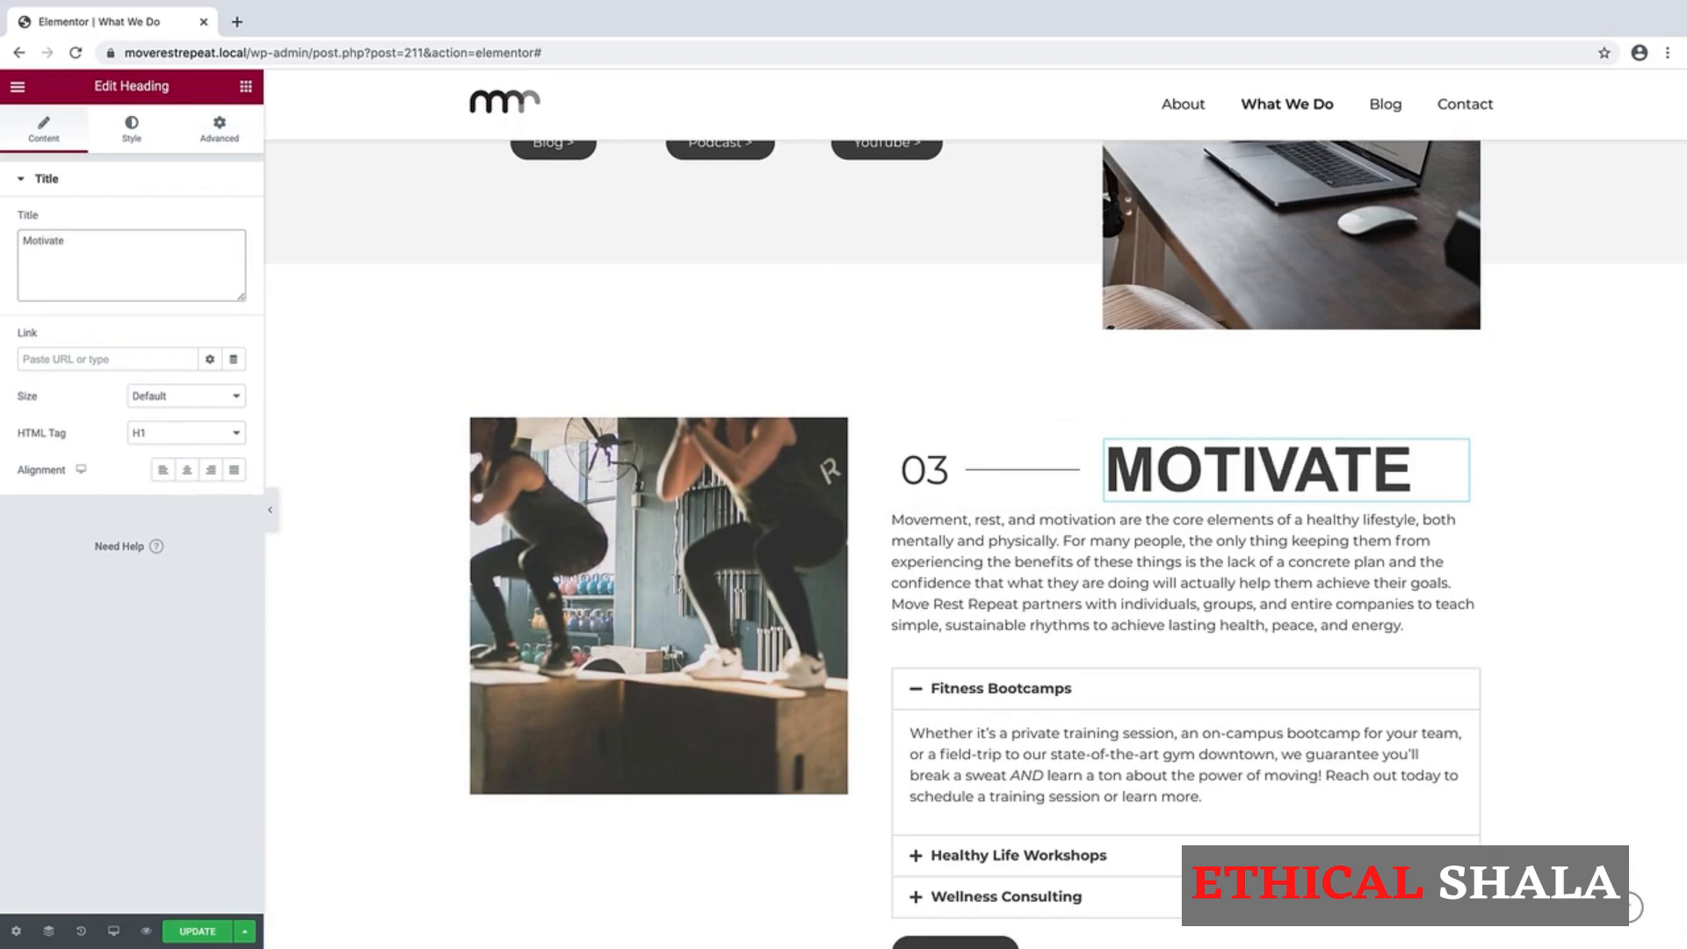
Step: Replace the section's paragraph with the text running from "Staying motivated requires daily effort" to "Follow us on social to join in on the fun!"
{"action": "left_click", "coordinate": [1009, 584]}
{"action": "key", "text": "ctrl+a"}
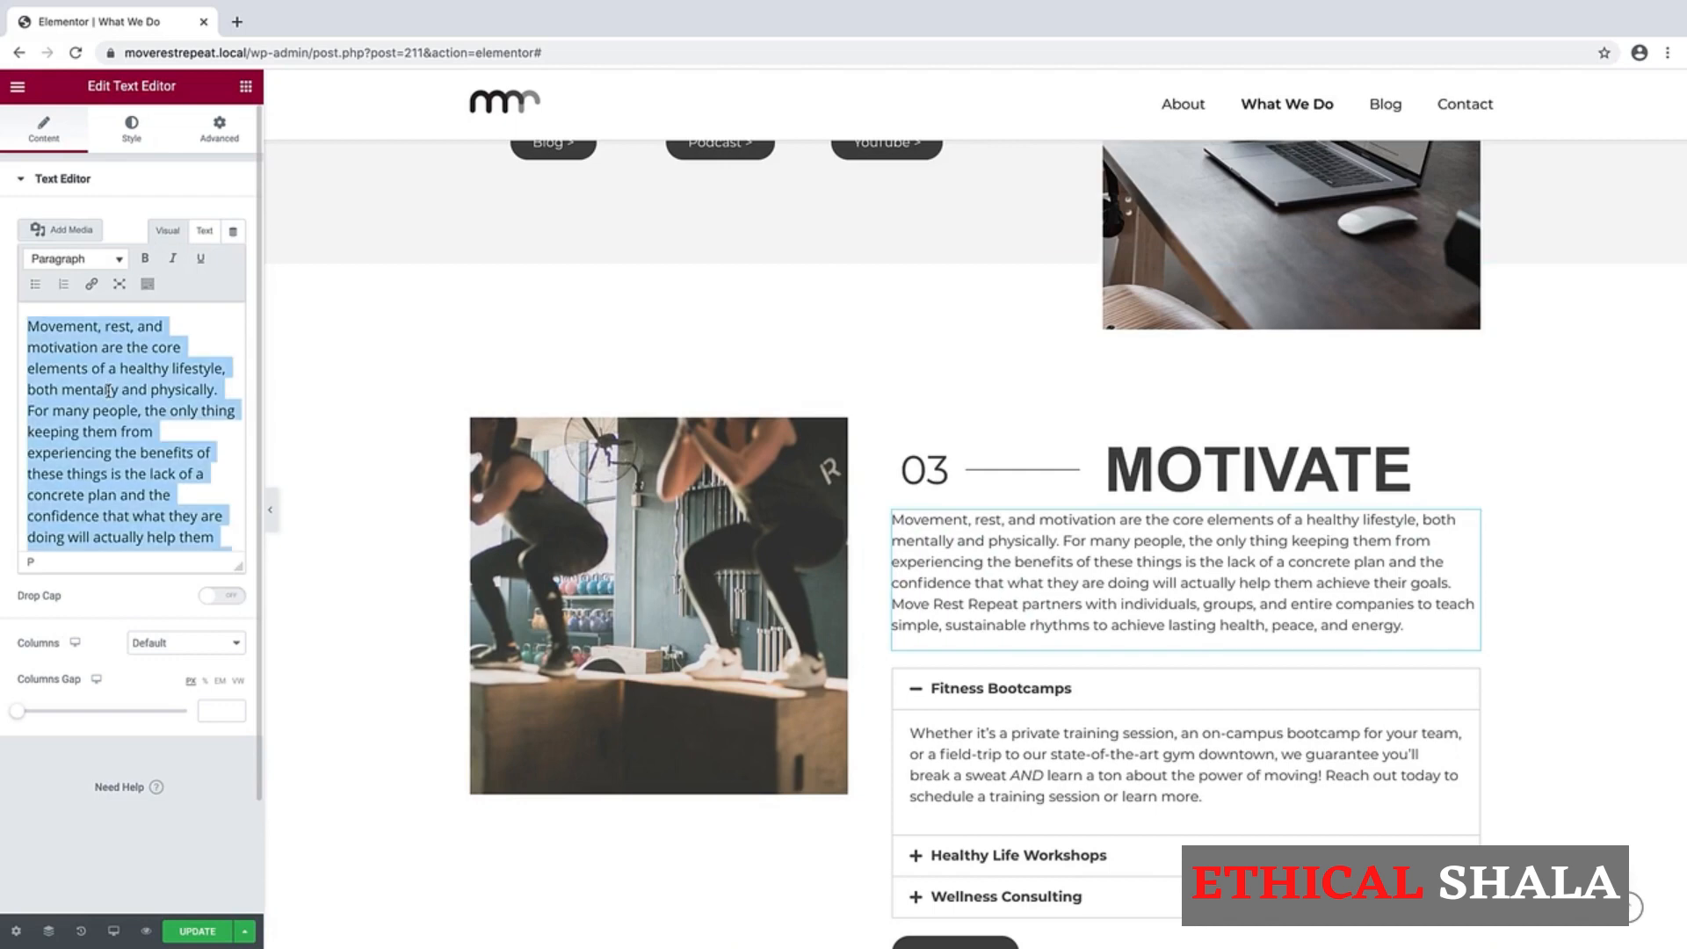
{"action": "type", "text": "Staying motivated requires daily effort, and let's be real - can be a challenge! As the old saying goes - we're better together, and that's the thought behind Move Rest Repeat Challenges. Each year, we facilitate 50 weekly challenges, and 12 monthly challenges that will help you move more, rest more, and stay motivated! Throughout each challenge, you'll be able to track and share your goals, while also encouraging other participants to do the same. Follow us on social to join in on the fun!"}
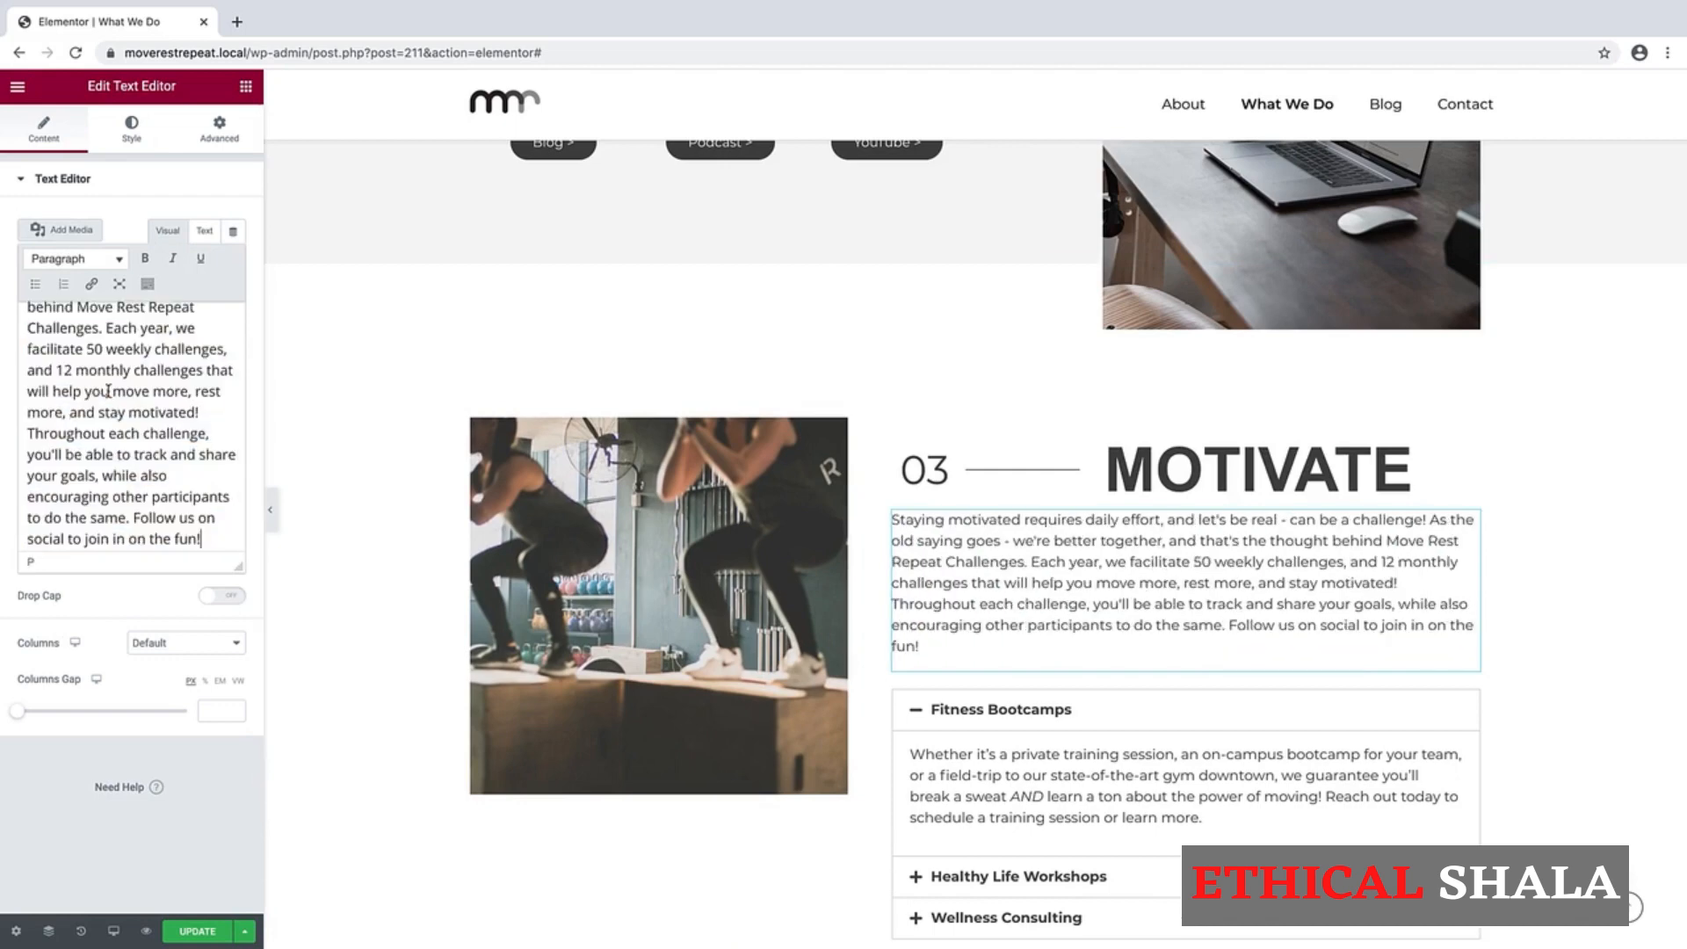
Step: Delete the Fitness Bootcamps accordion and the Contact Us button from the MOTIVATE section
{"action": "scroll", "coordinate": [1131, 589], "scroll_direction": "down", "scroll_amount": 3}
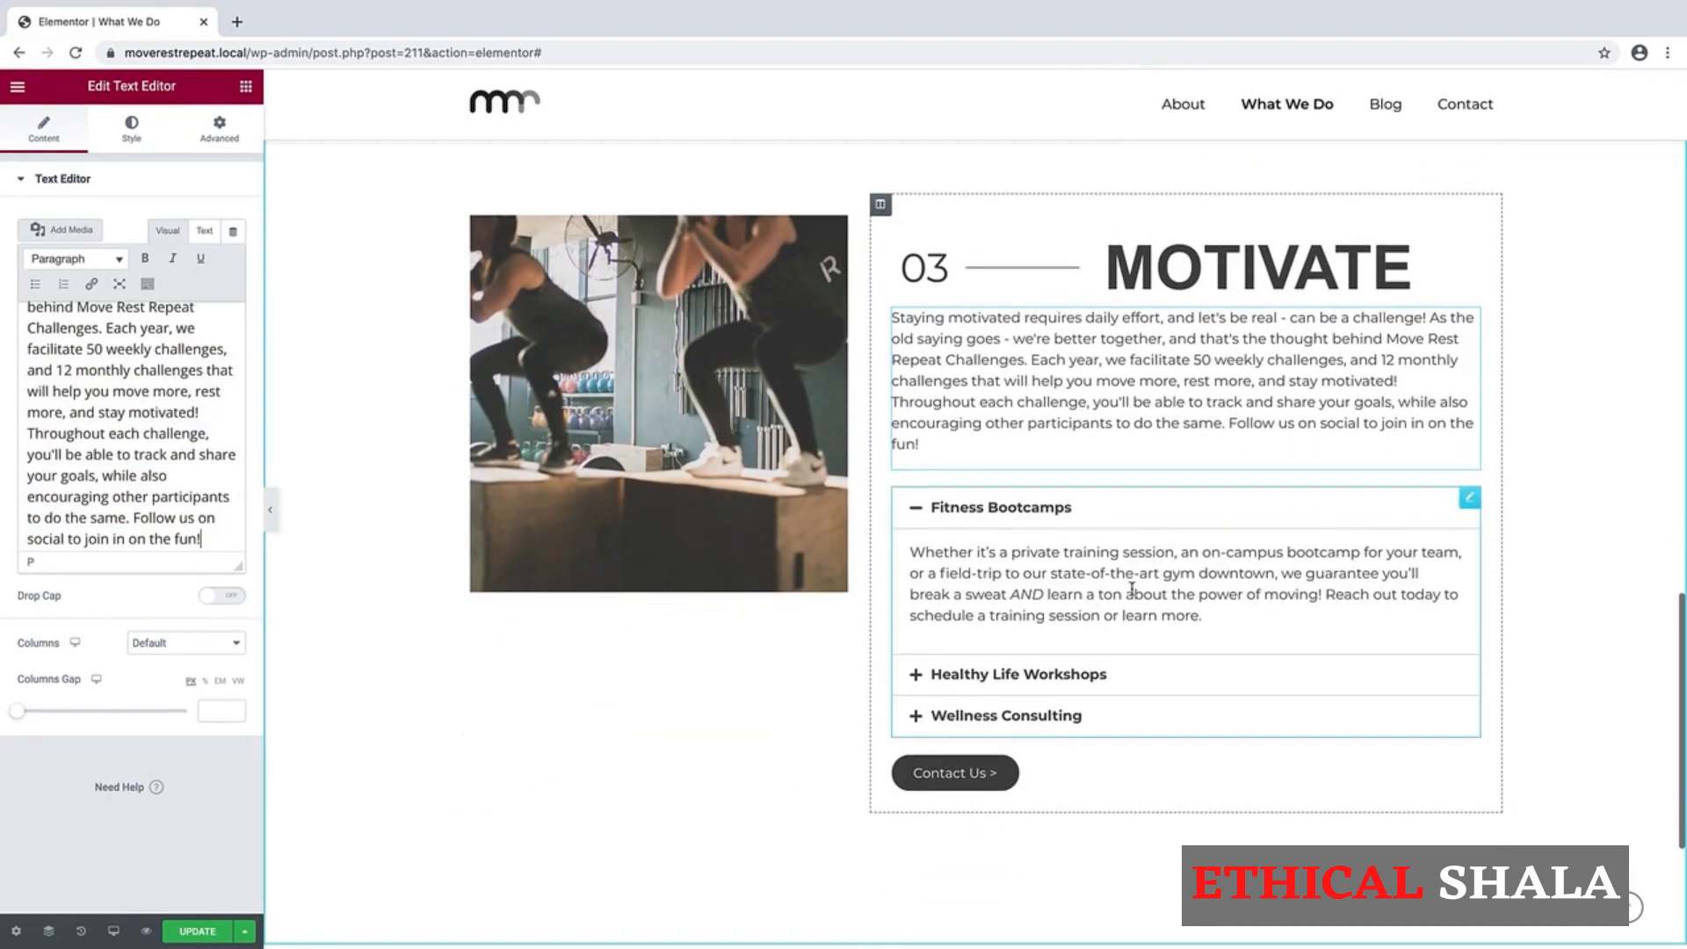
{"action": "right_click", "coordinate": [1470, 499]}
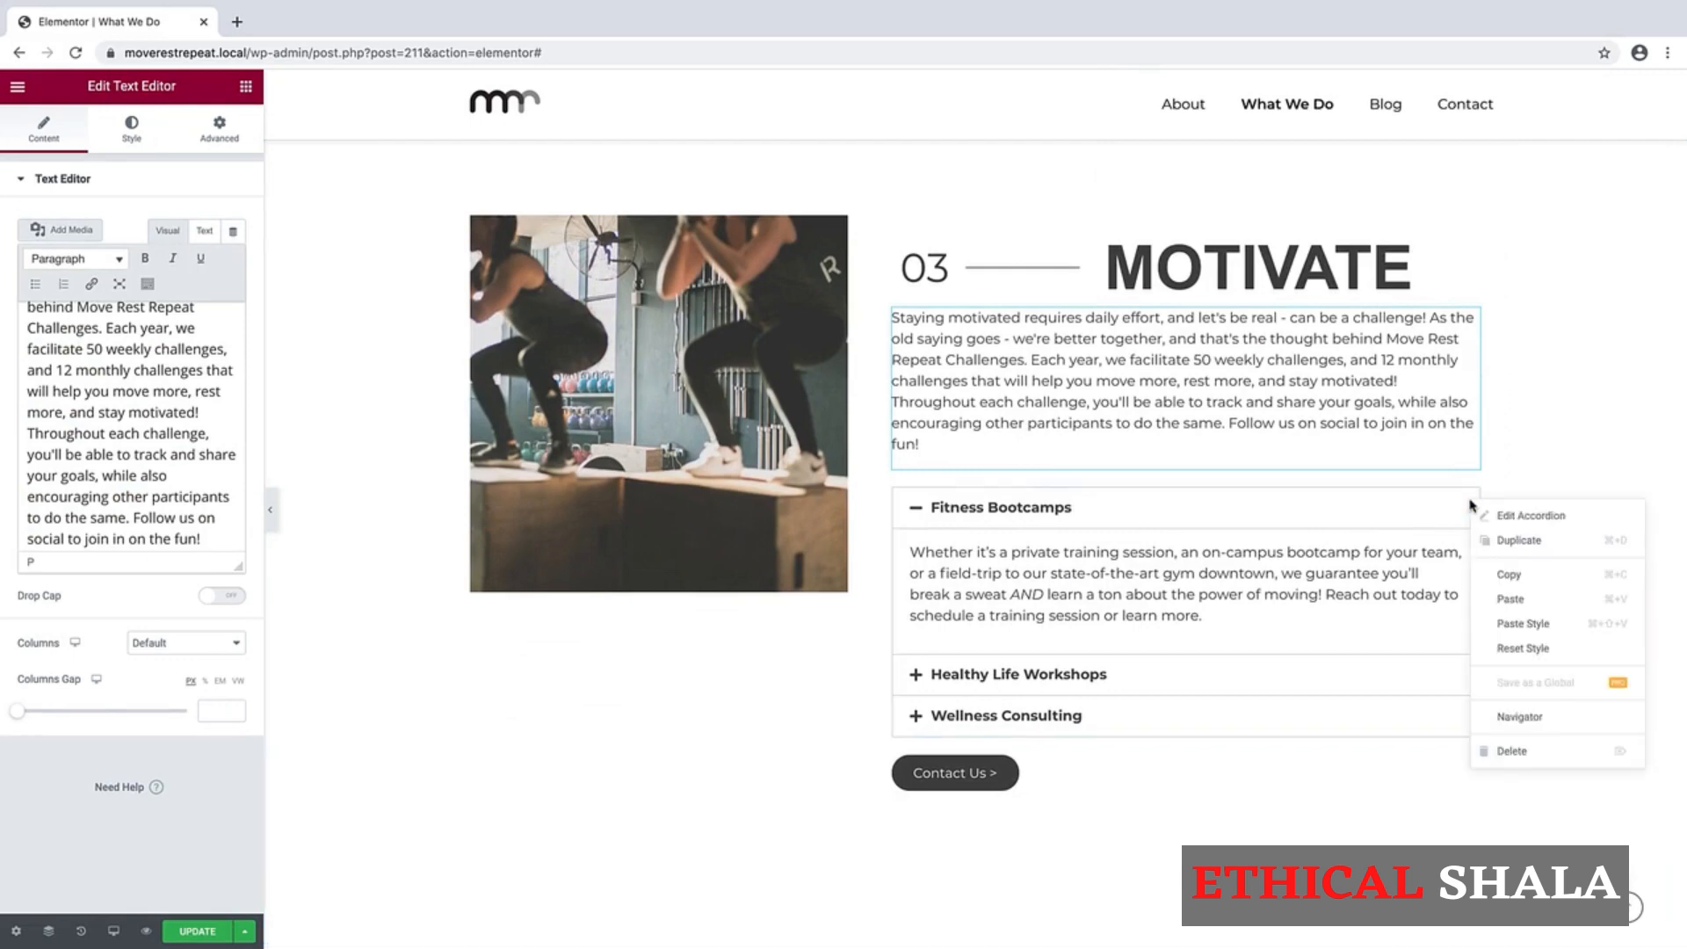
{"action": "left_click", "coordinate": [1508, 750]}
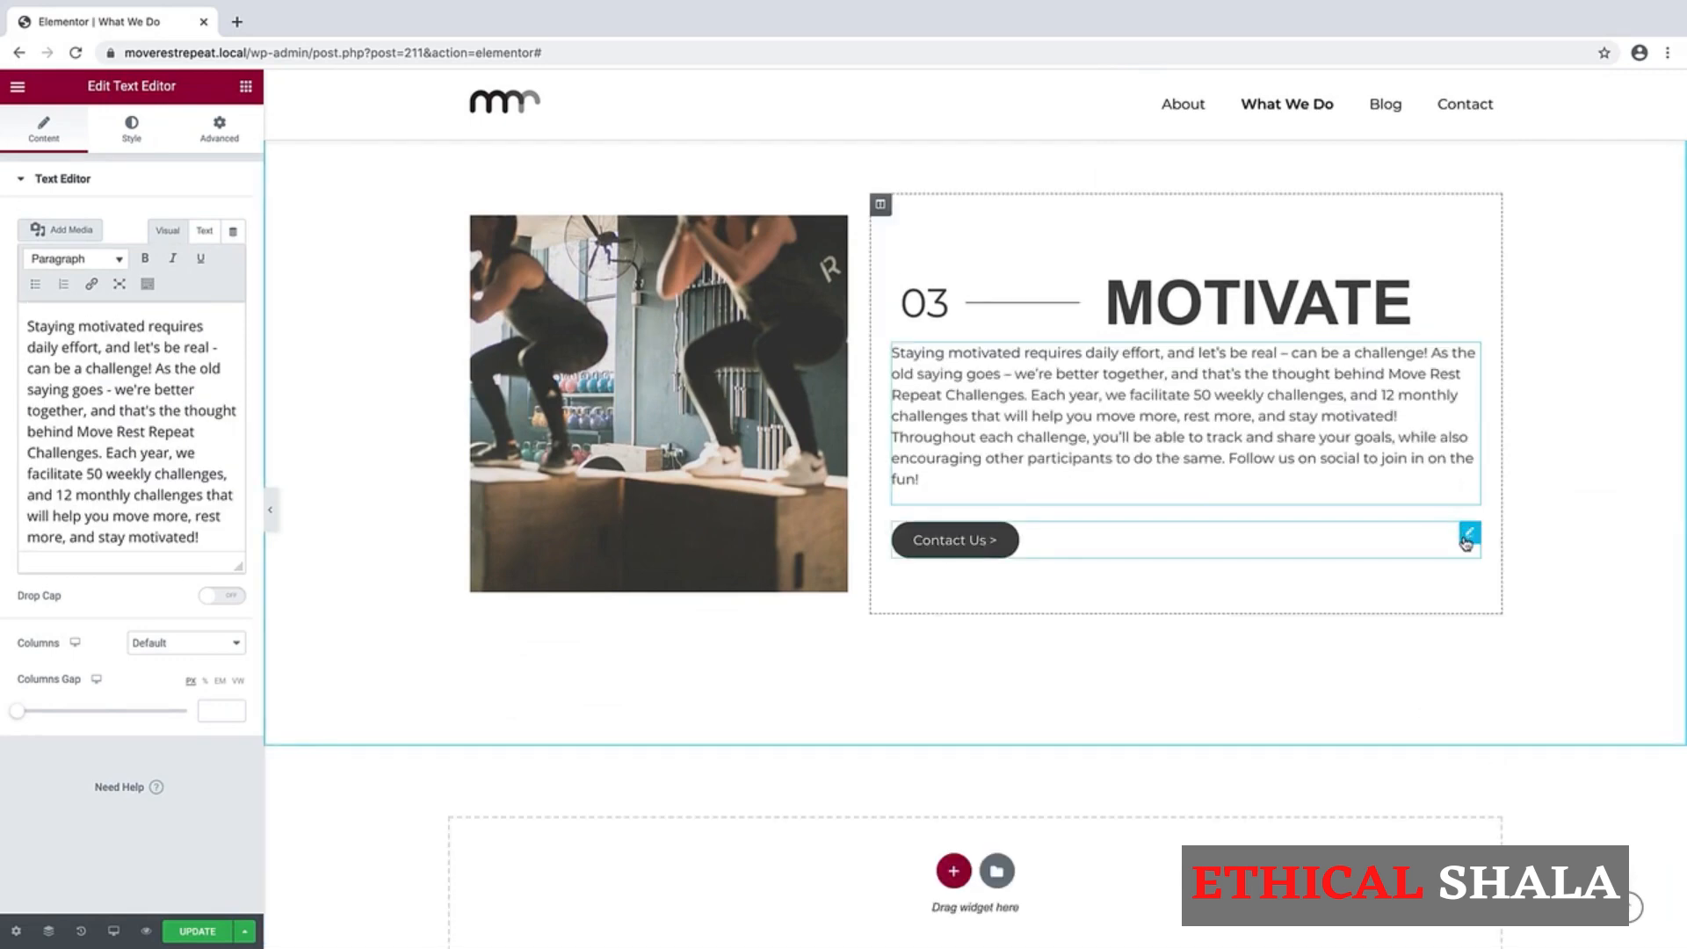
{"action": "right_click", "coordinate": [1465, 542]}
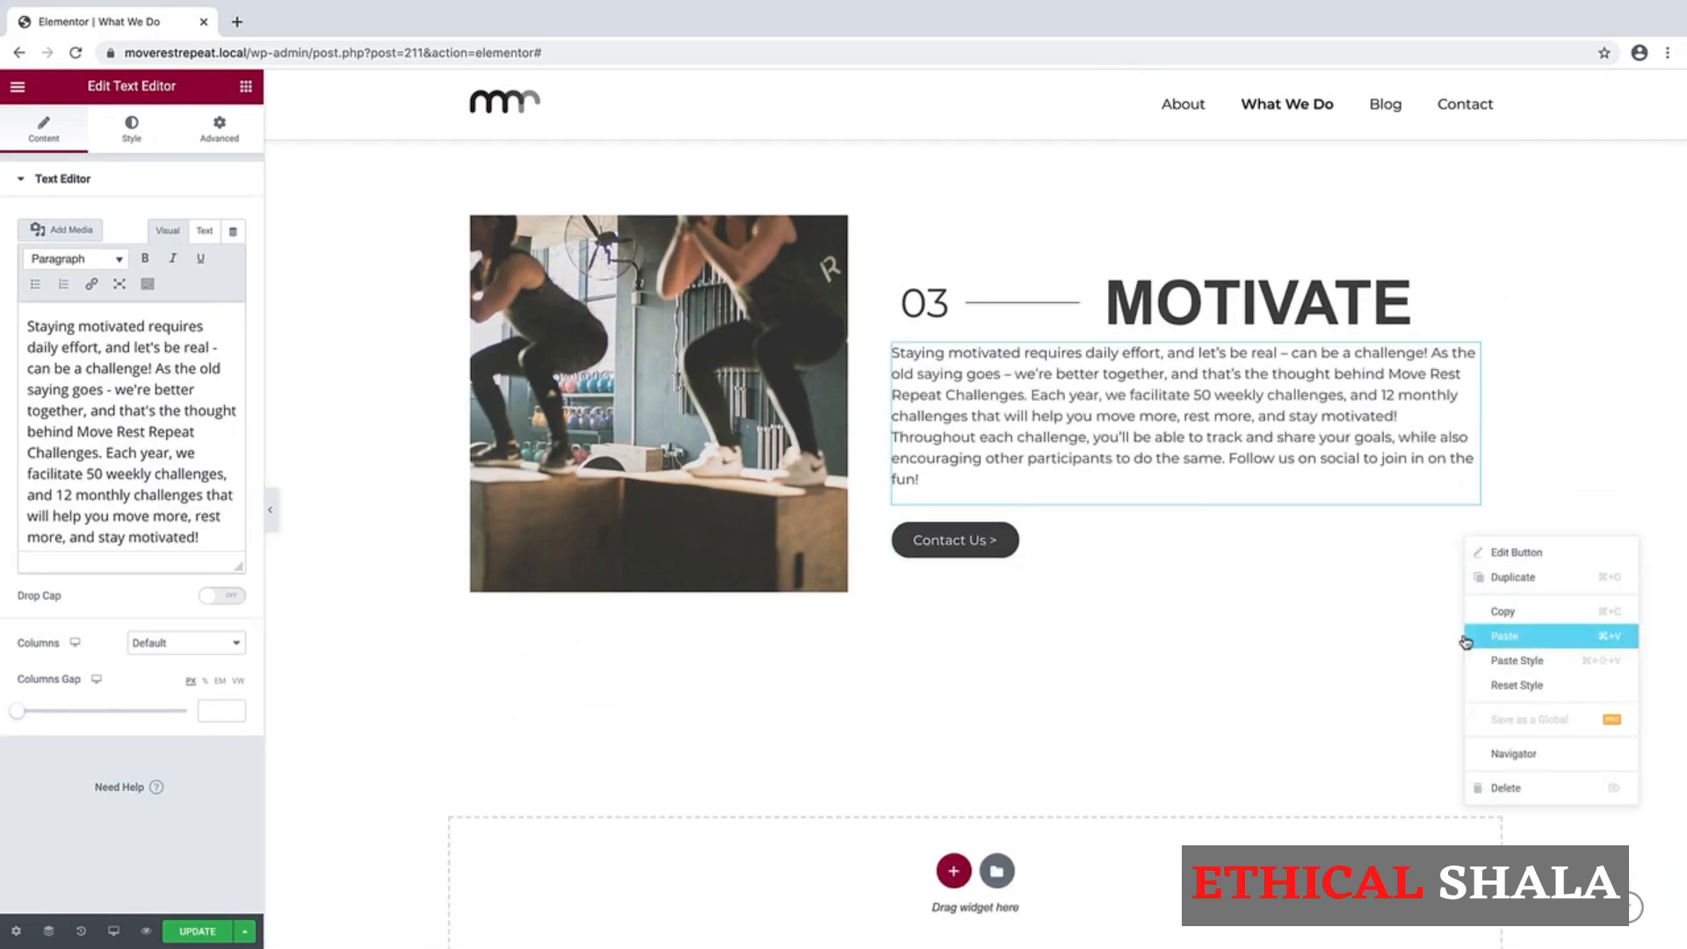
{"action": "left_click", "coordinate": [1484, 791]}
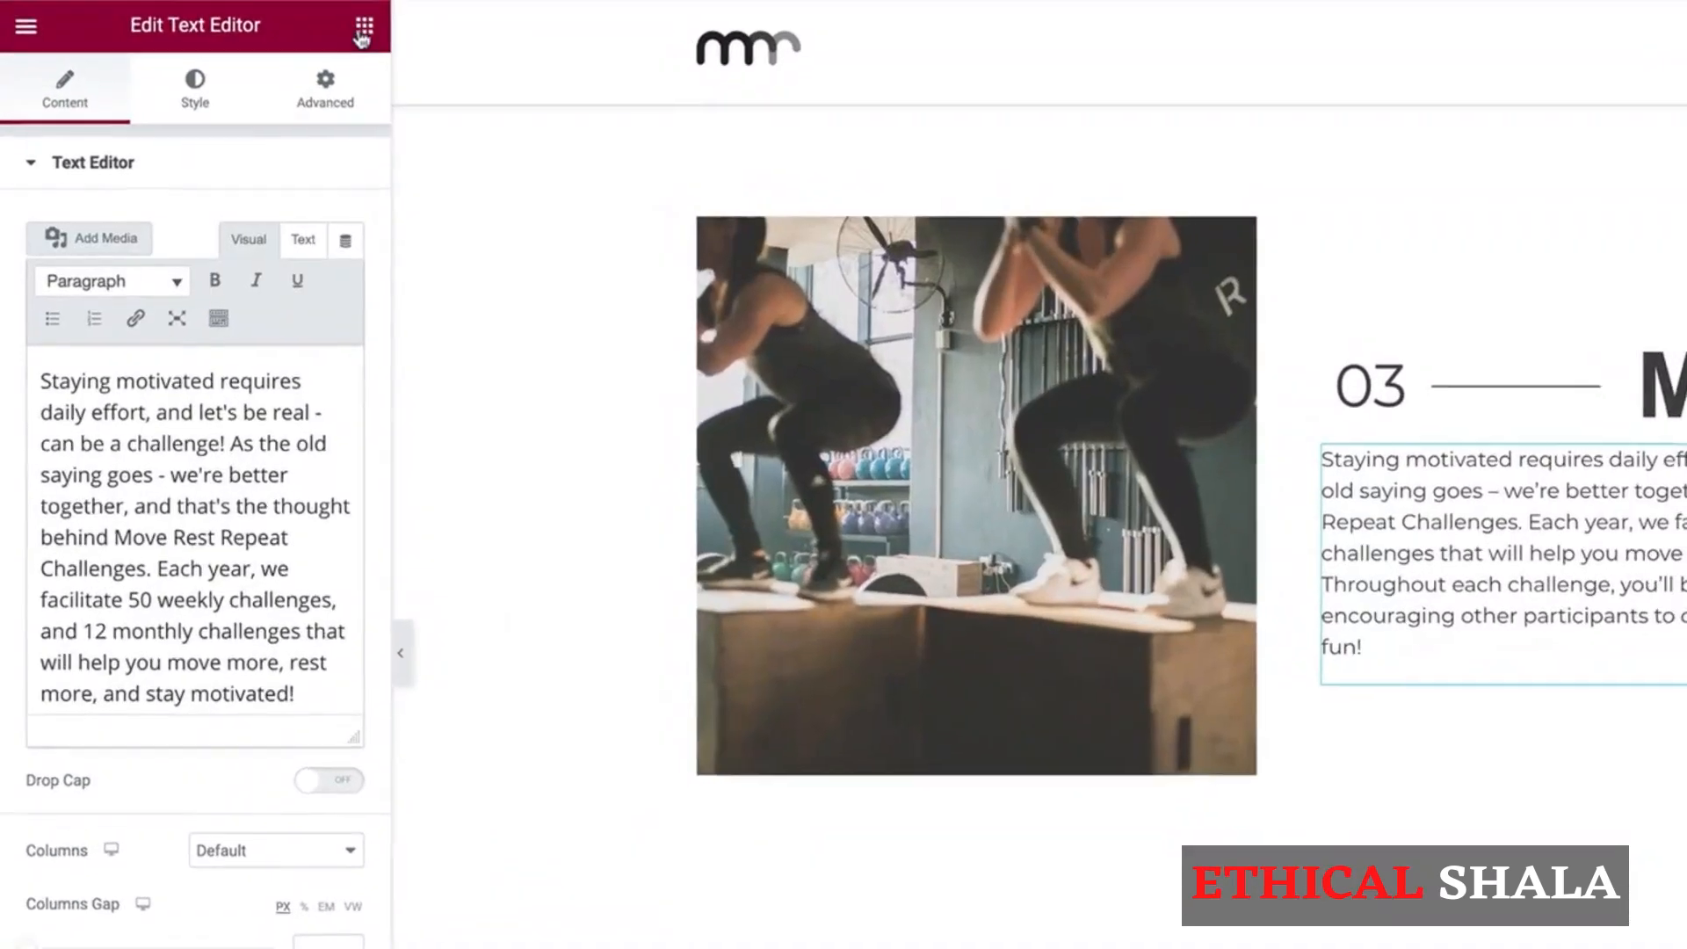
Step: Add a Social Icons widget below the paragraph in the MOTIVATE section
{"action": "left_click", "coordinate": [368, 23]}
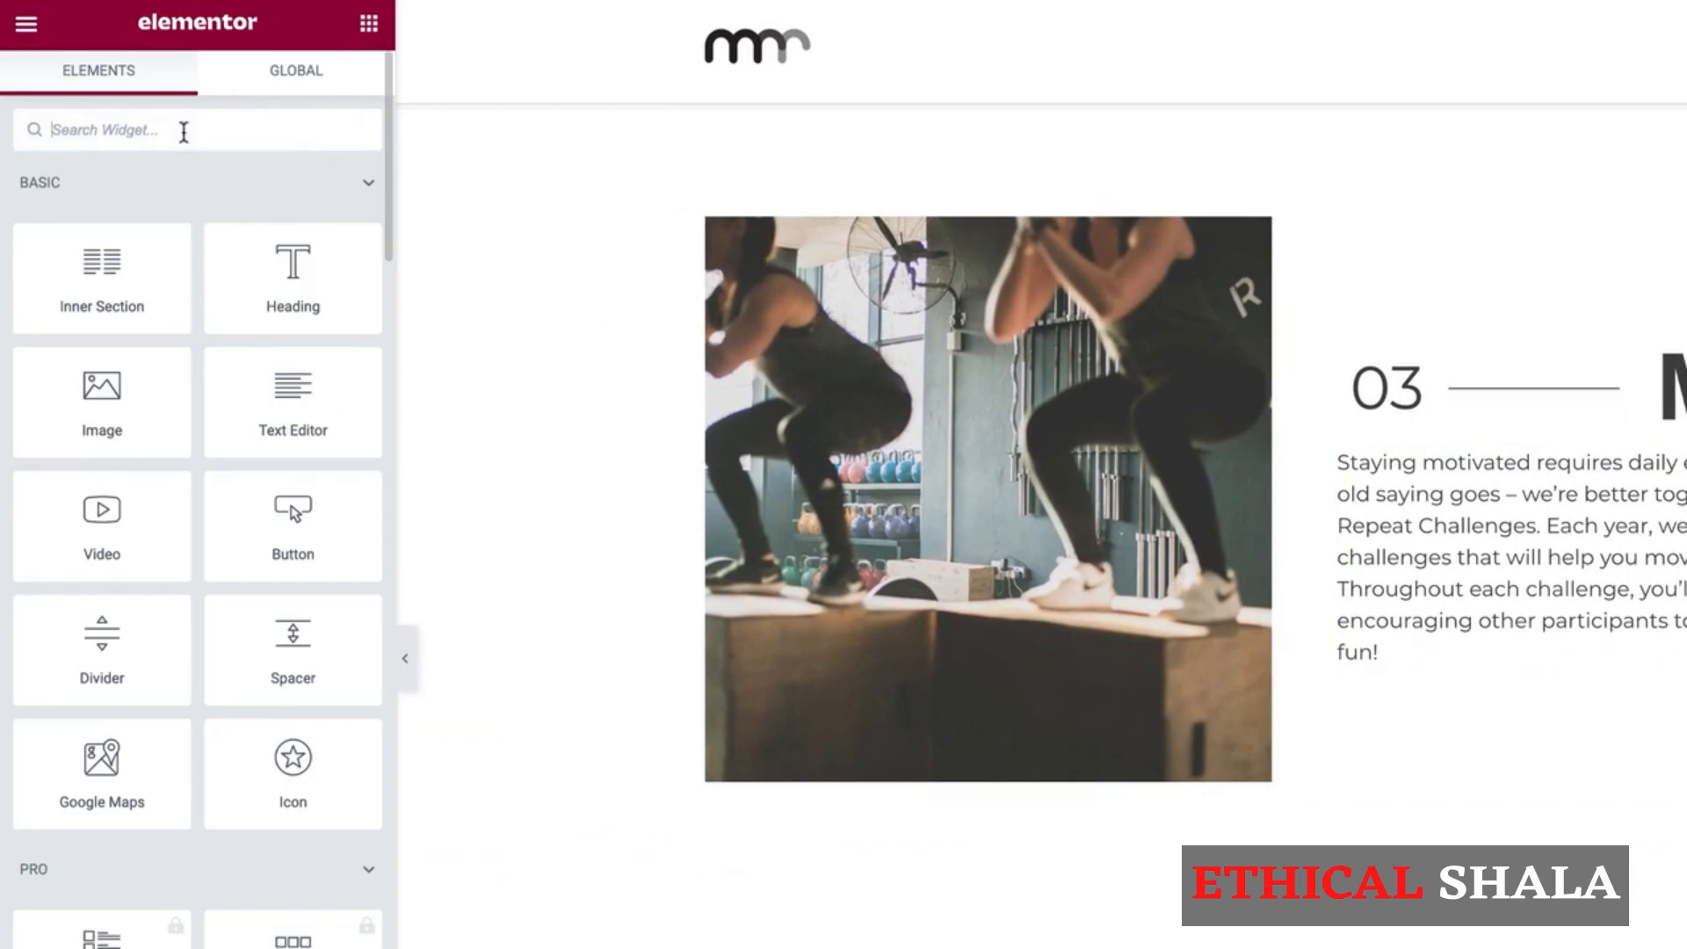
{"action": "type", "text": "social"}
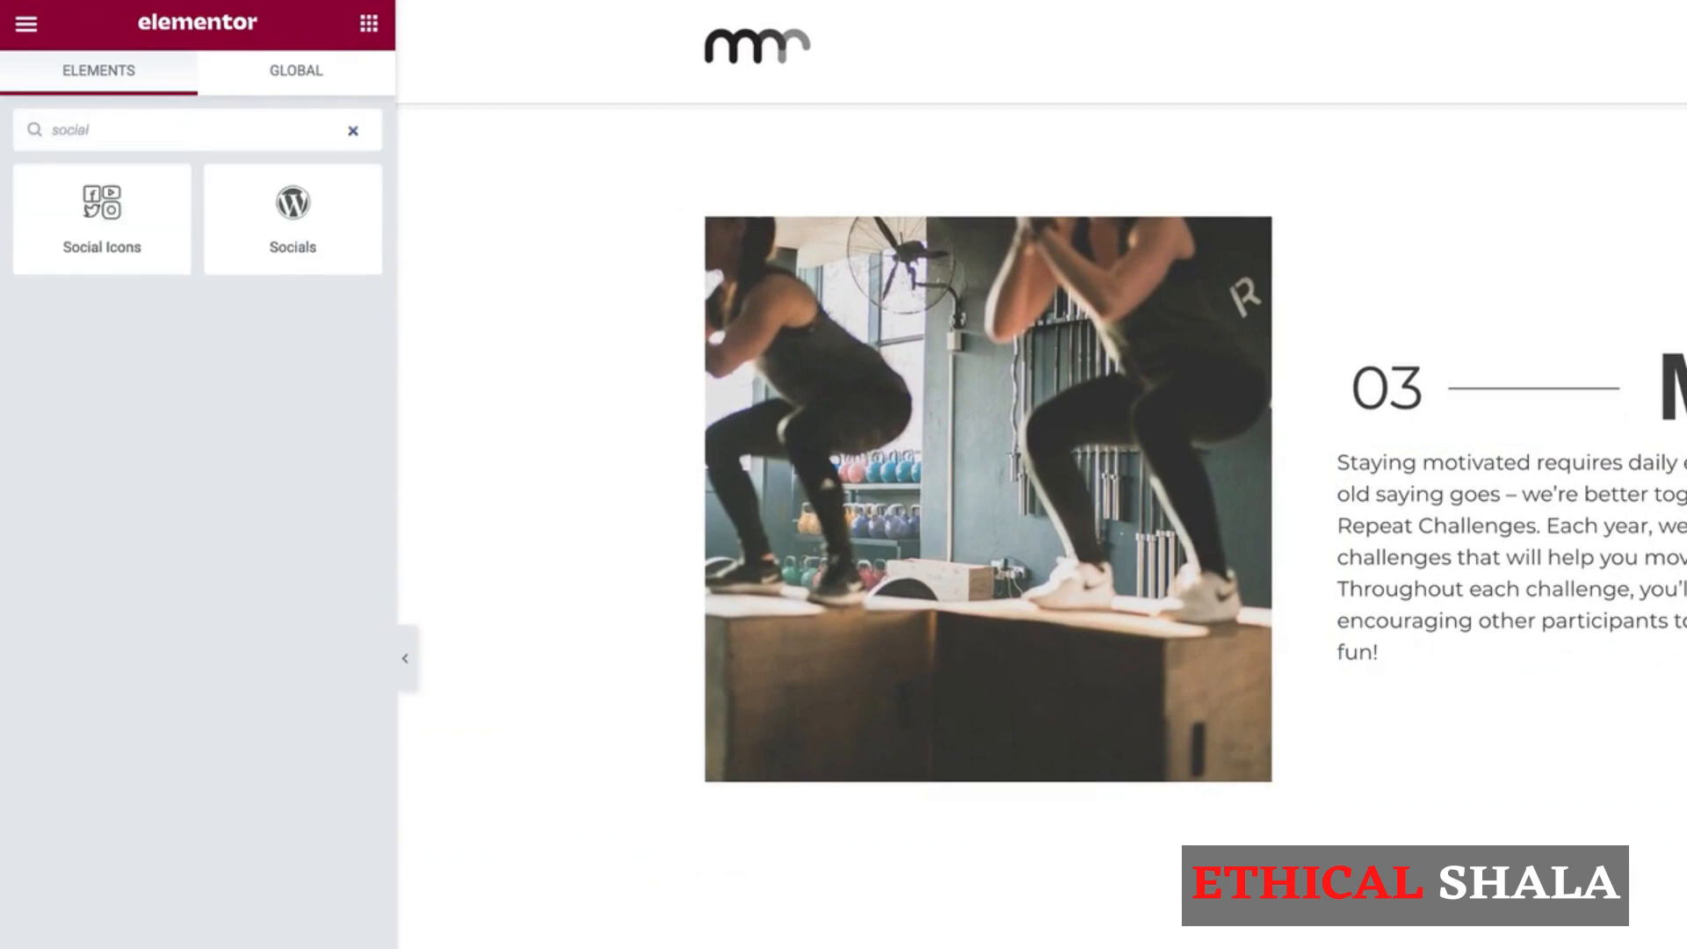
{"action": "left_click_drag", "start_coordinate": [99, 214], "coordinate": [1538, 673]}
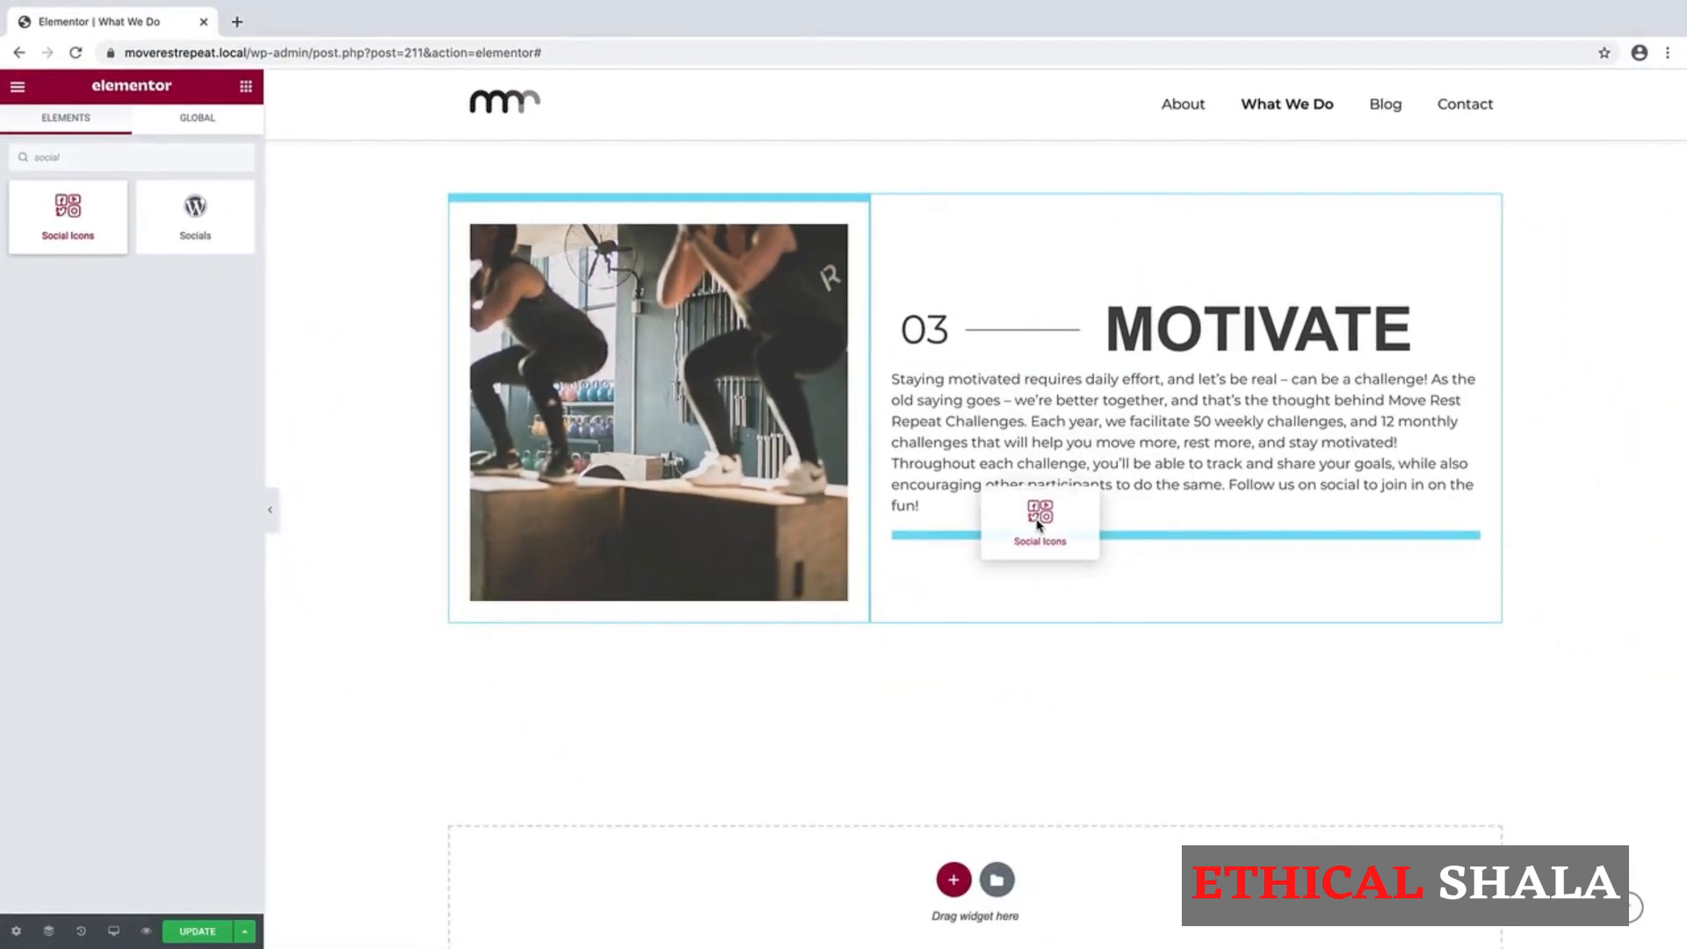
{"action": "left_click_drag", "start_coordinate": [1038, 525], "coordinate": [1038, 525]}
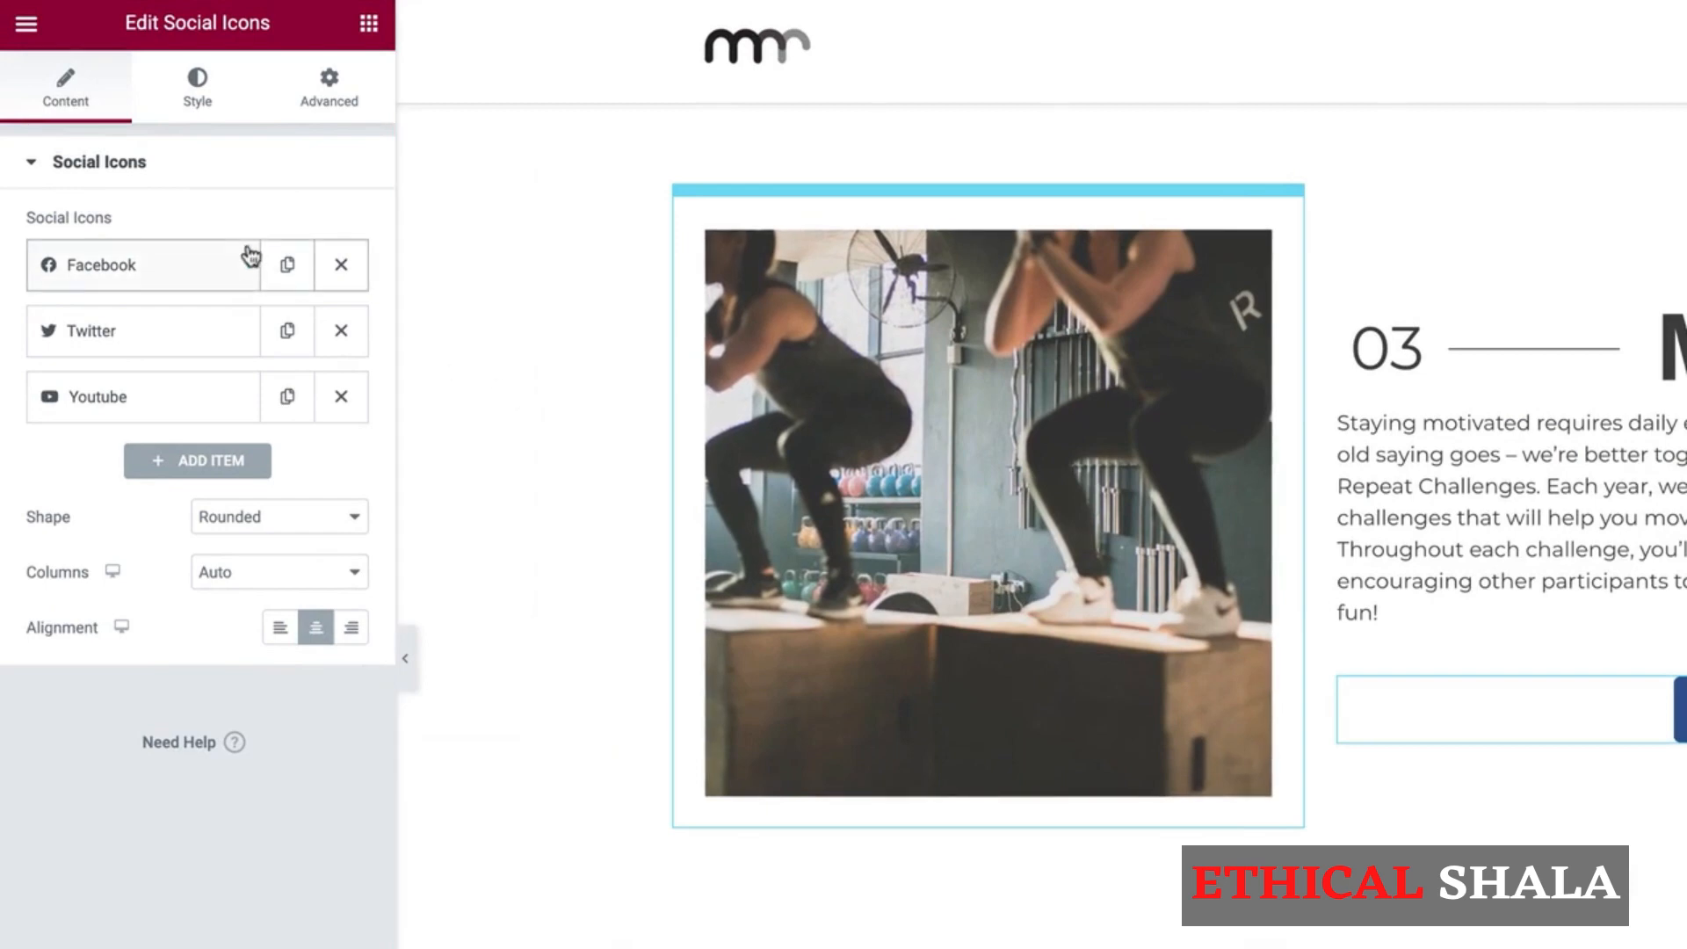
Step: Add an Instagram item between Twitter and Youtube, and set the social icons' shape to Circle
{"action": "left_click", "coordinate": [164, 466]}
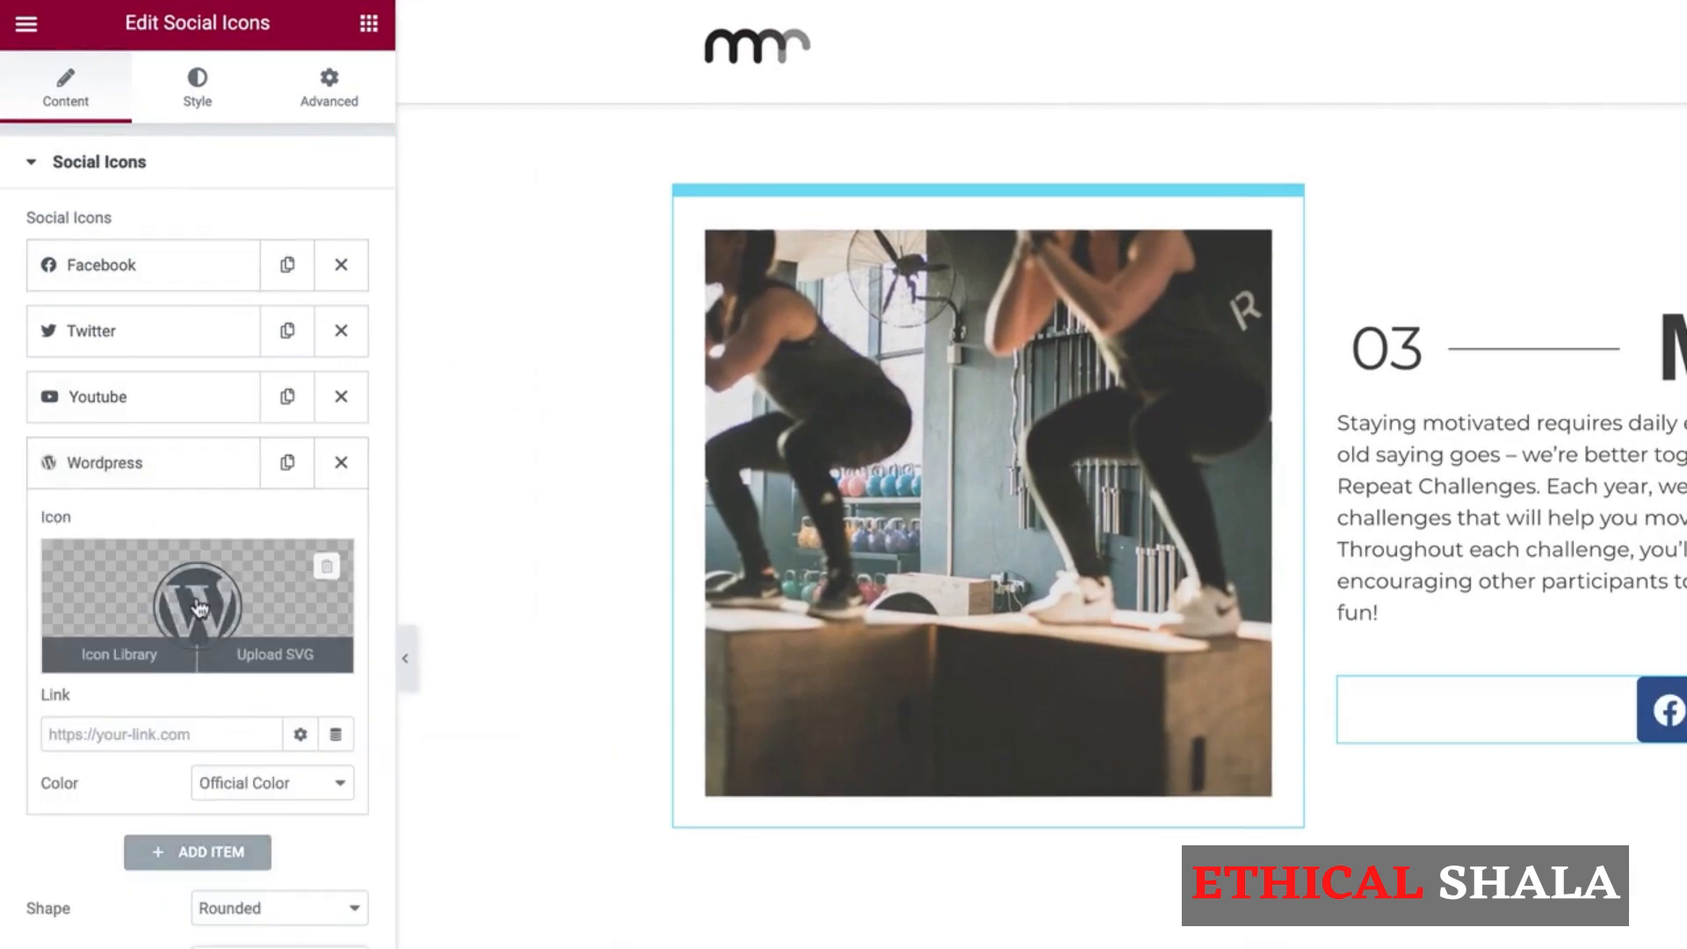
{"action": "left_click", "coordinate": [199, 606]}
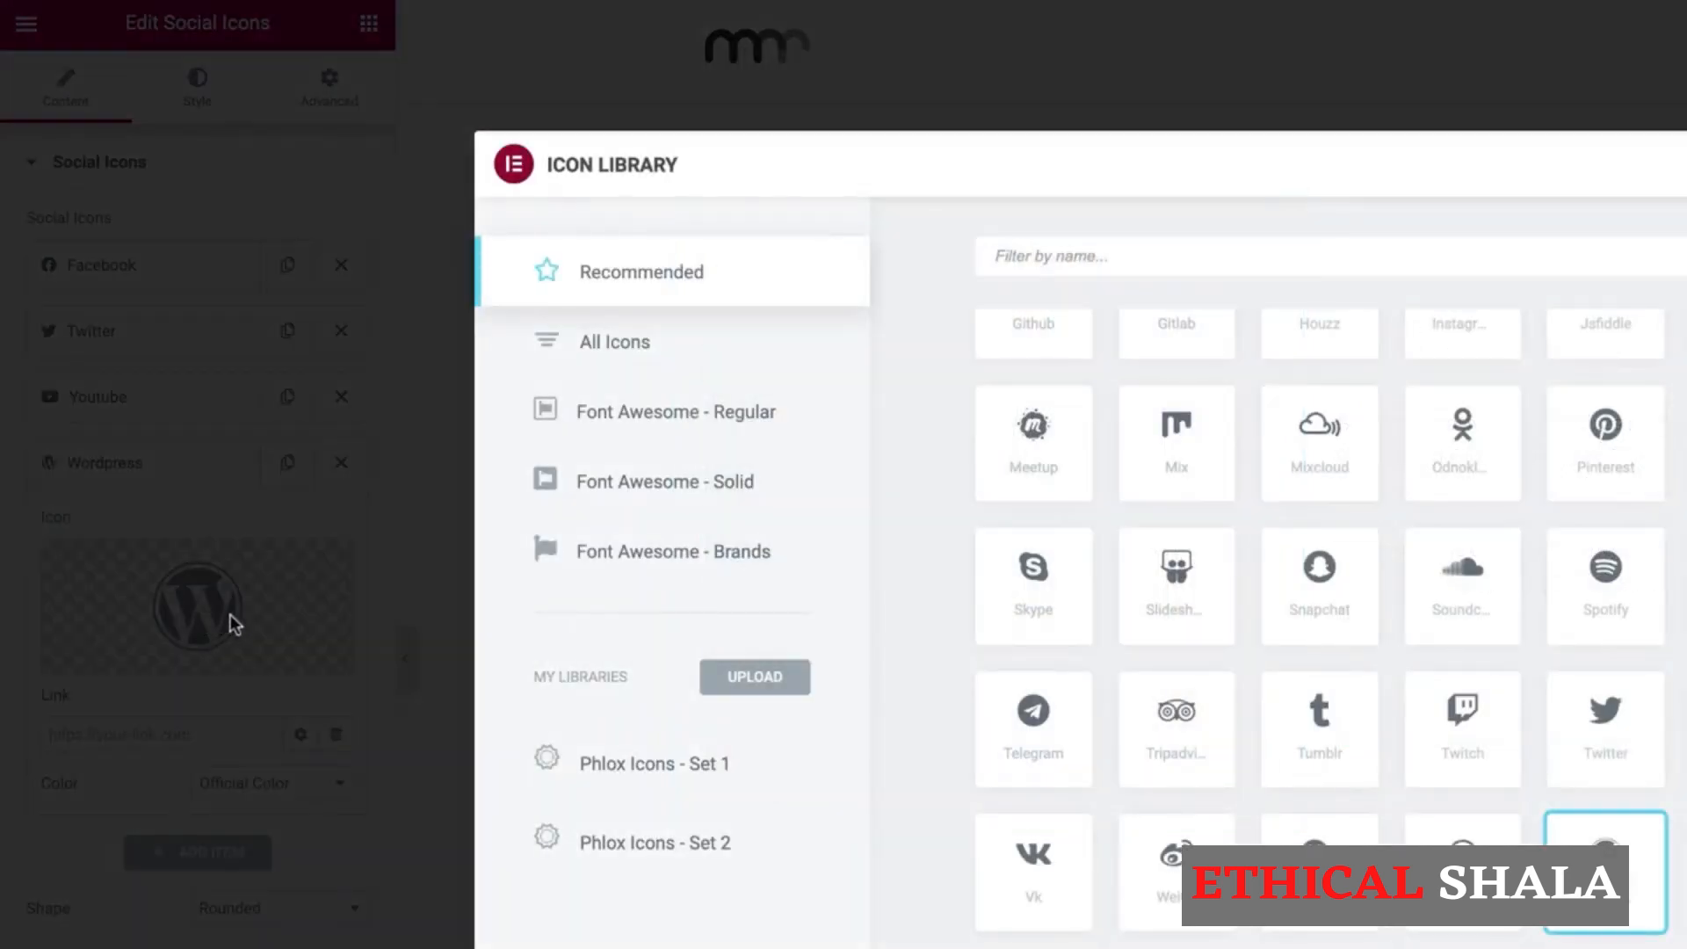
{"action": "type", "text": "ins"}
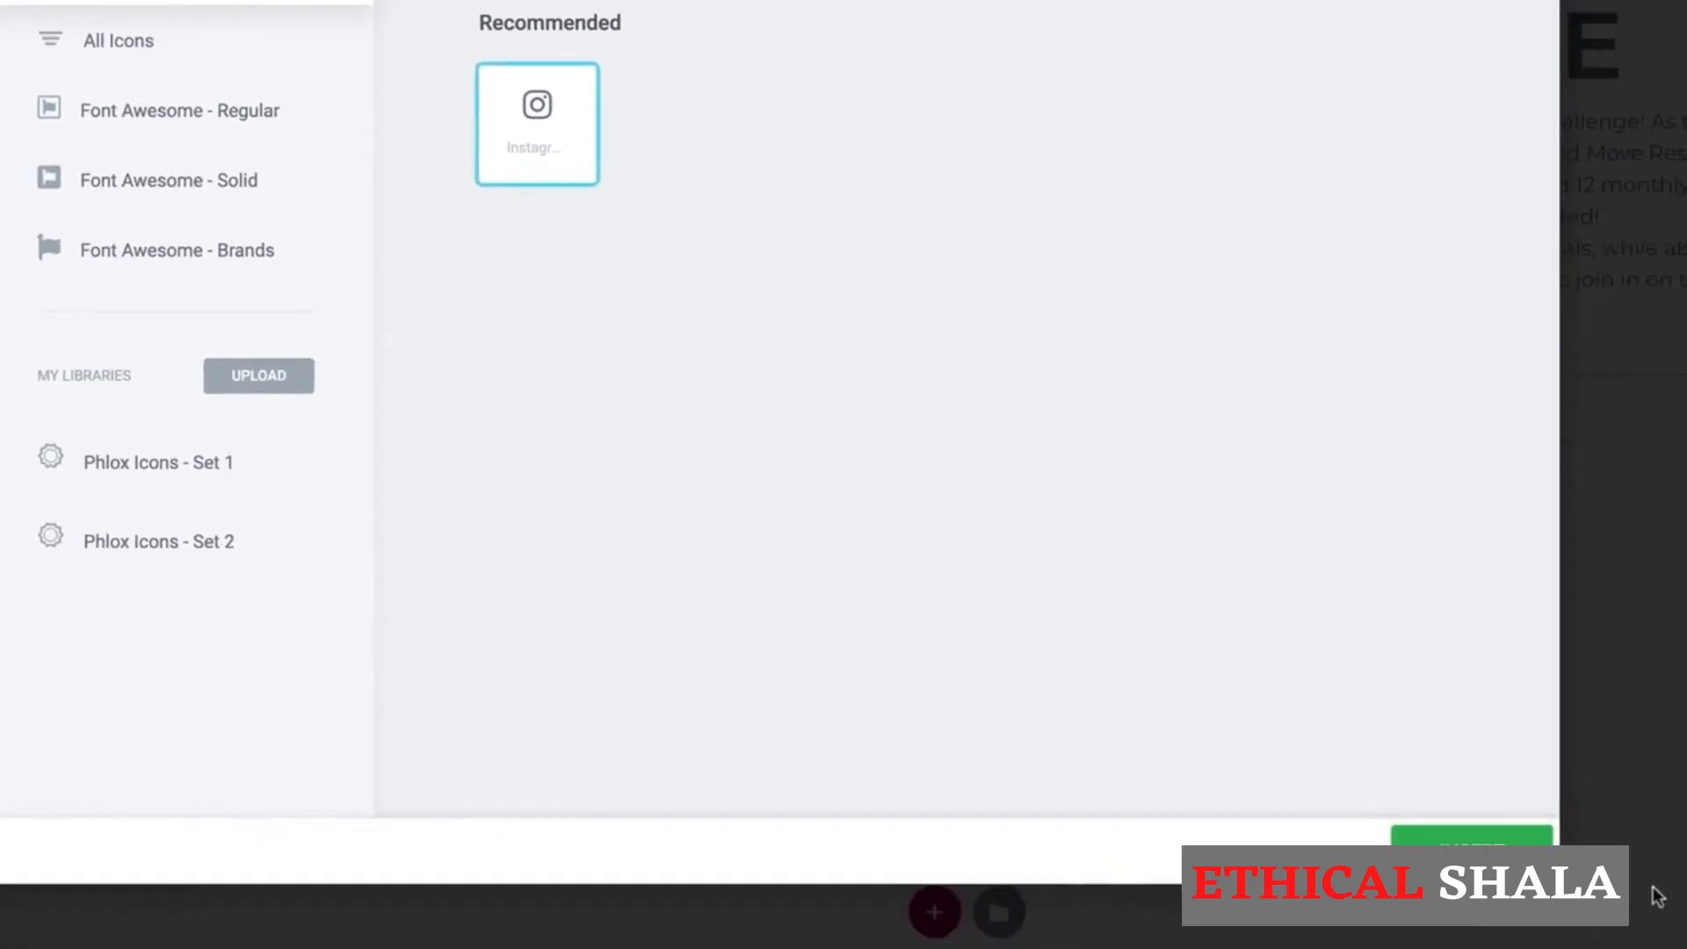
{"action": "left_click", "coordinate": [1442, 832]}
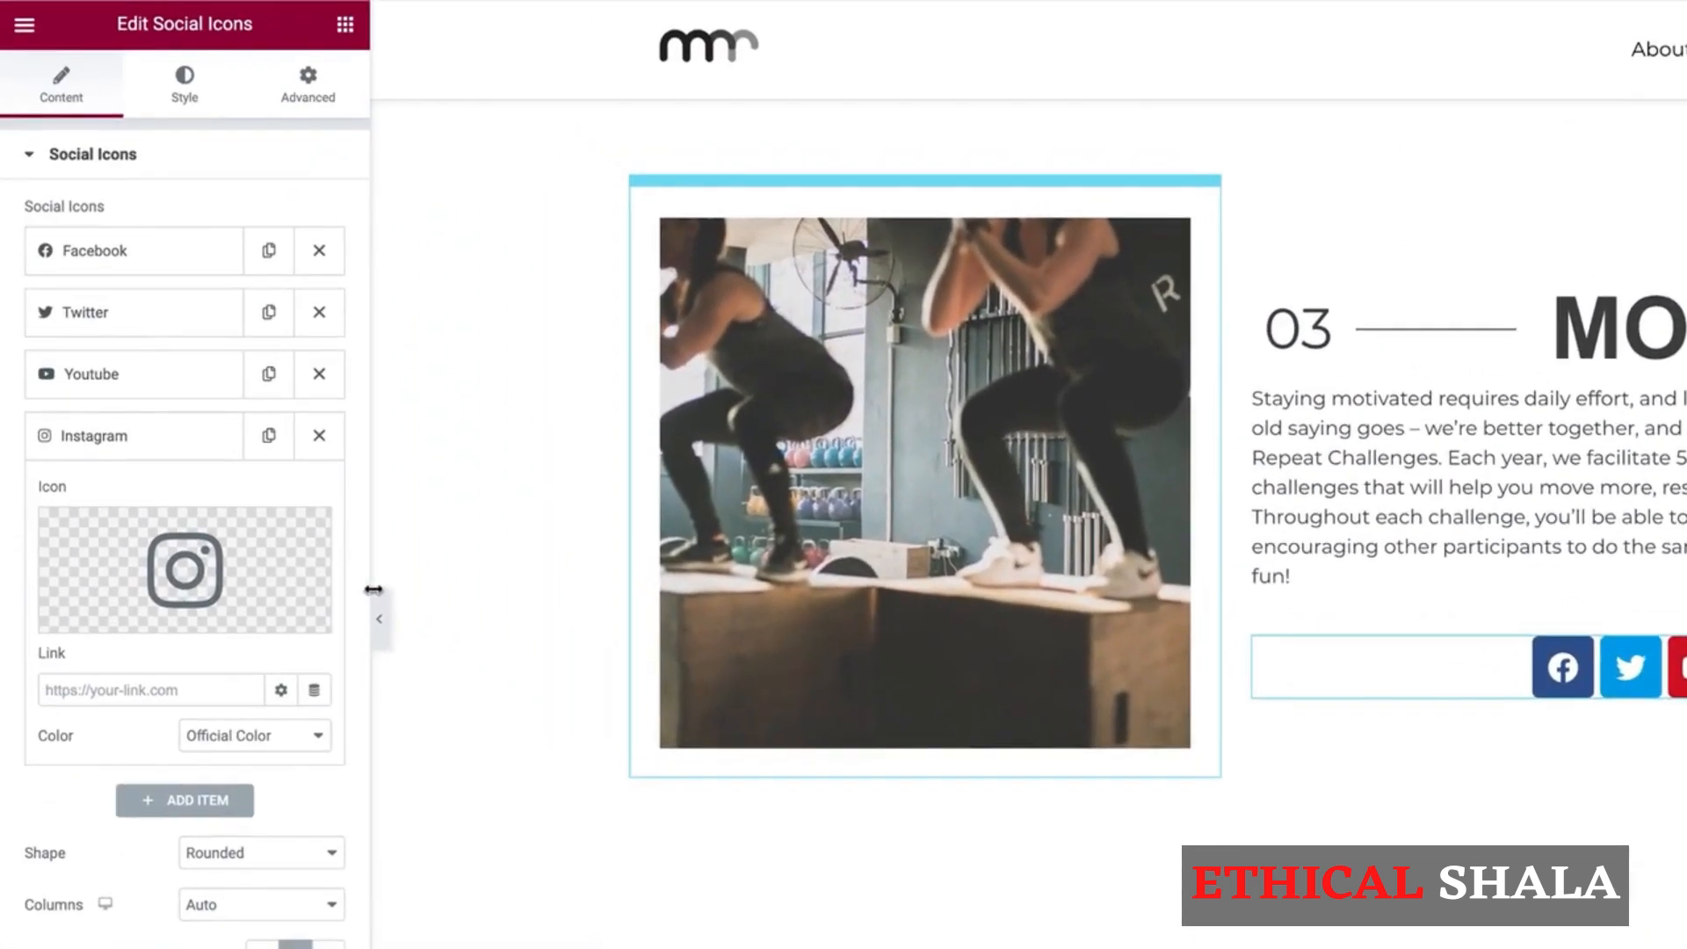
{"action": "left_click_drag", "start_coordinate": [47, 400], "coordinate": [70, 332]}
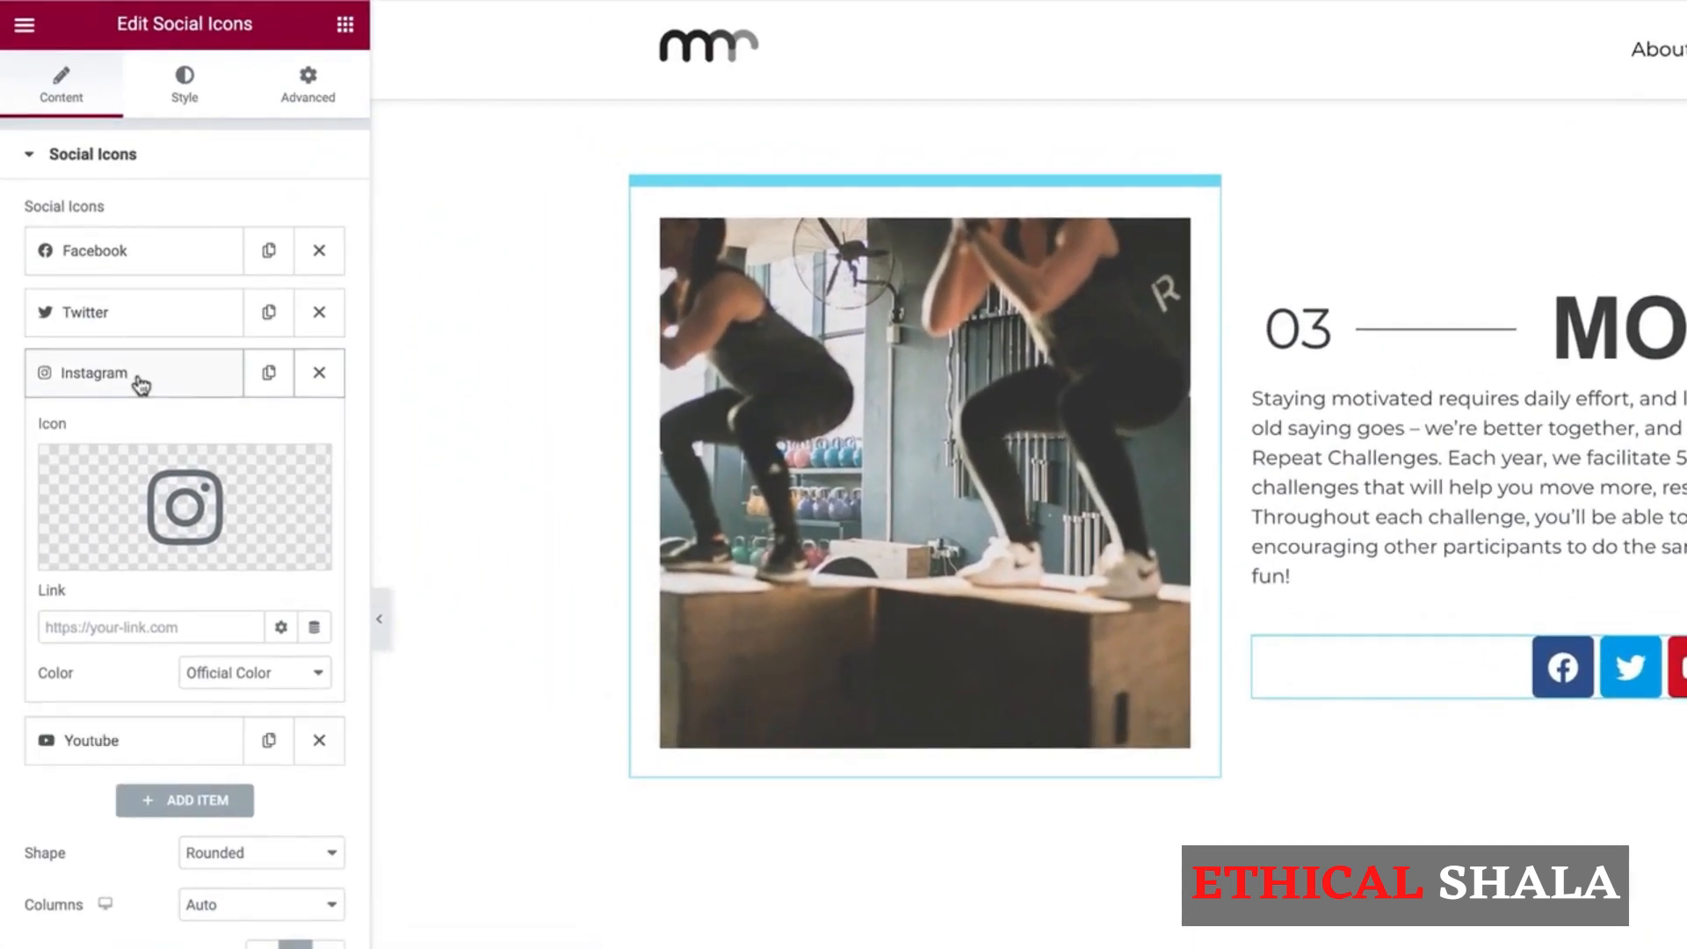
{"action": "left_click", "coordinate": [139, 383]}
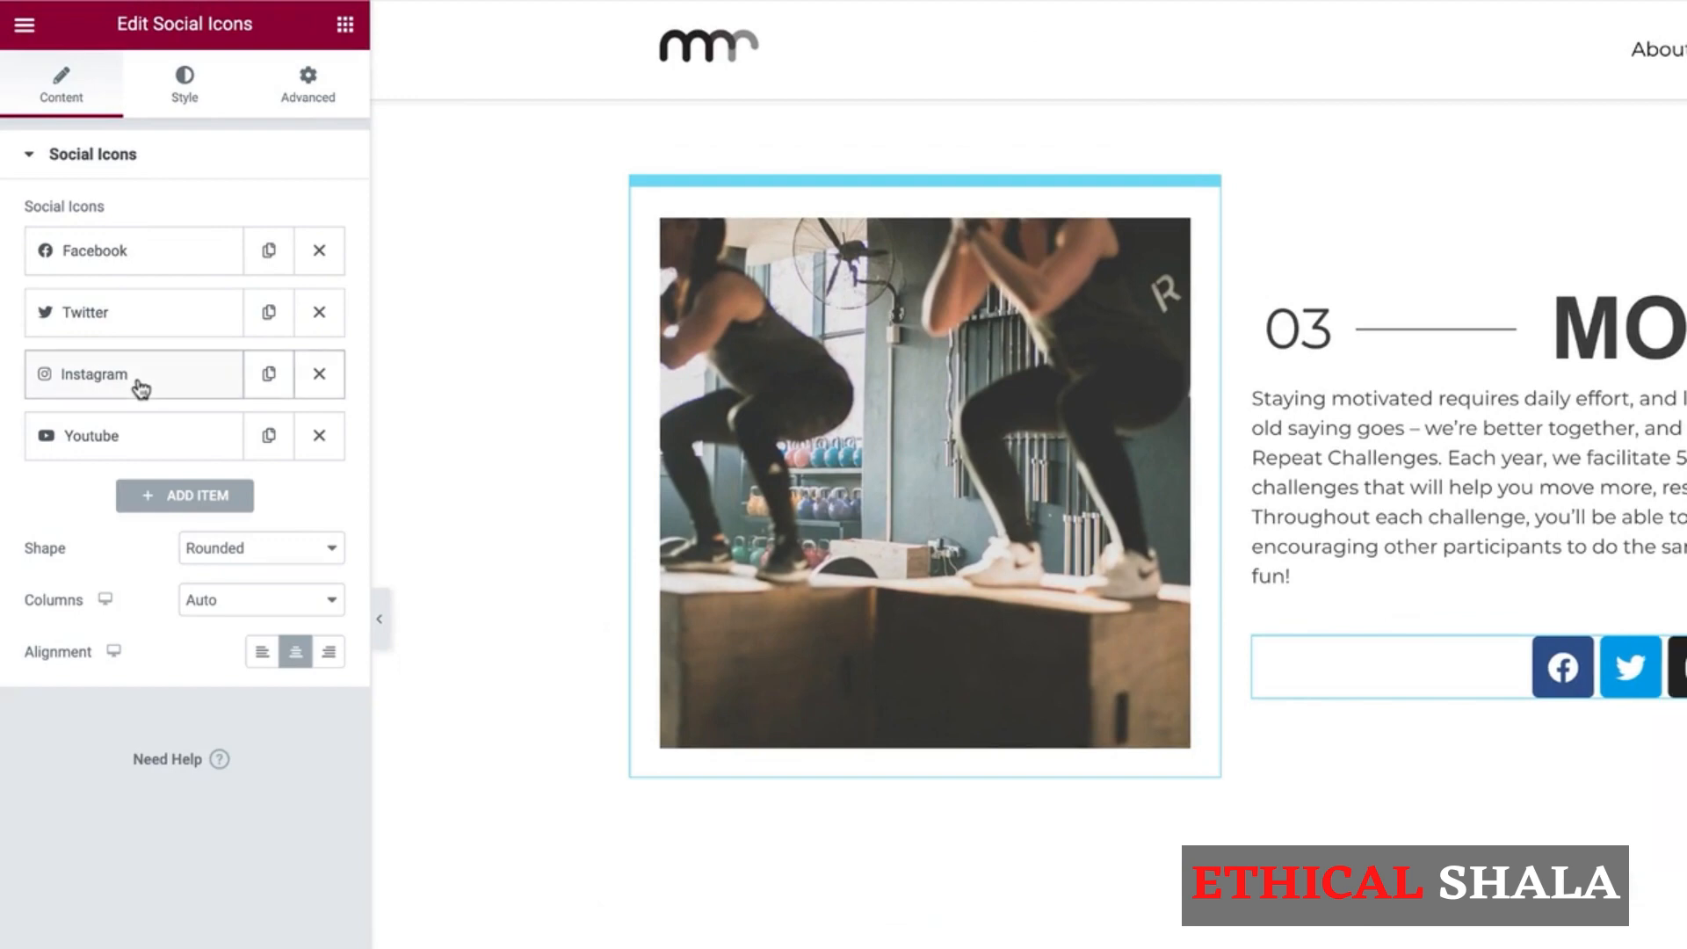
{"action": "left_click", "coordinate": [232, 558]}
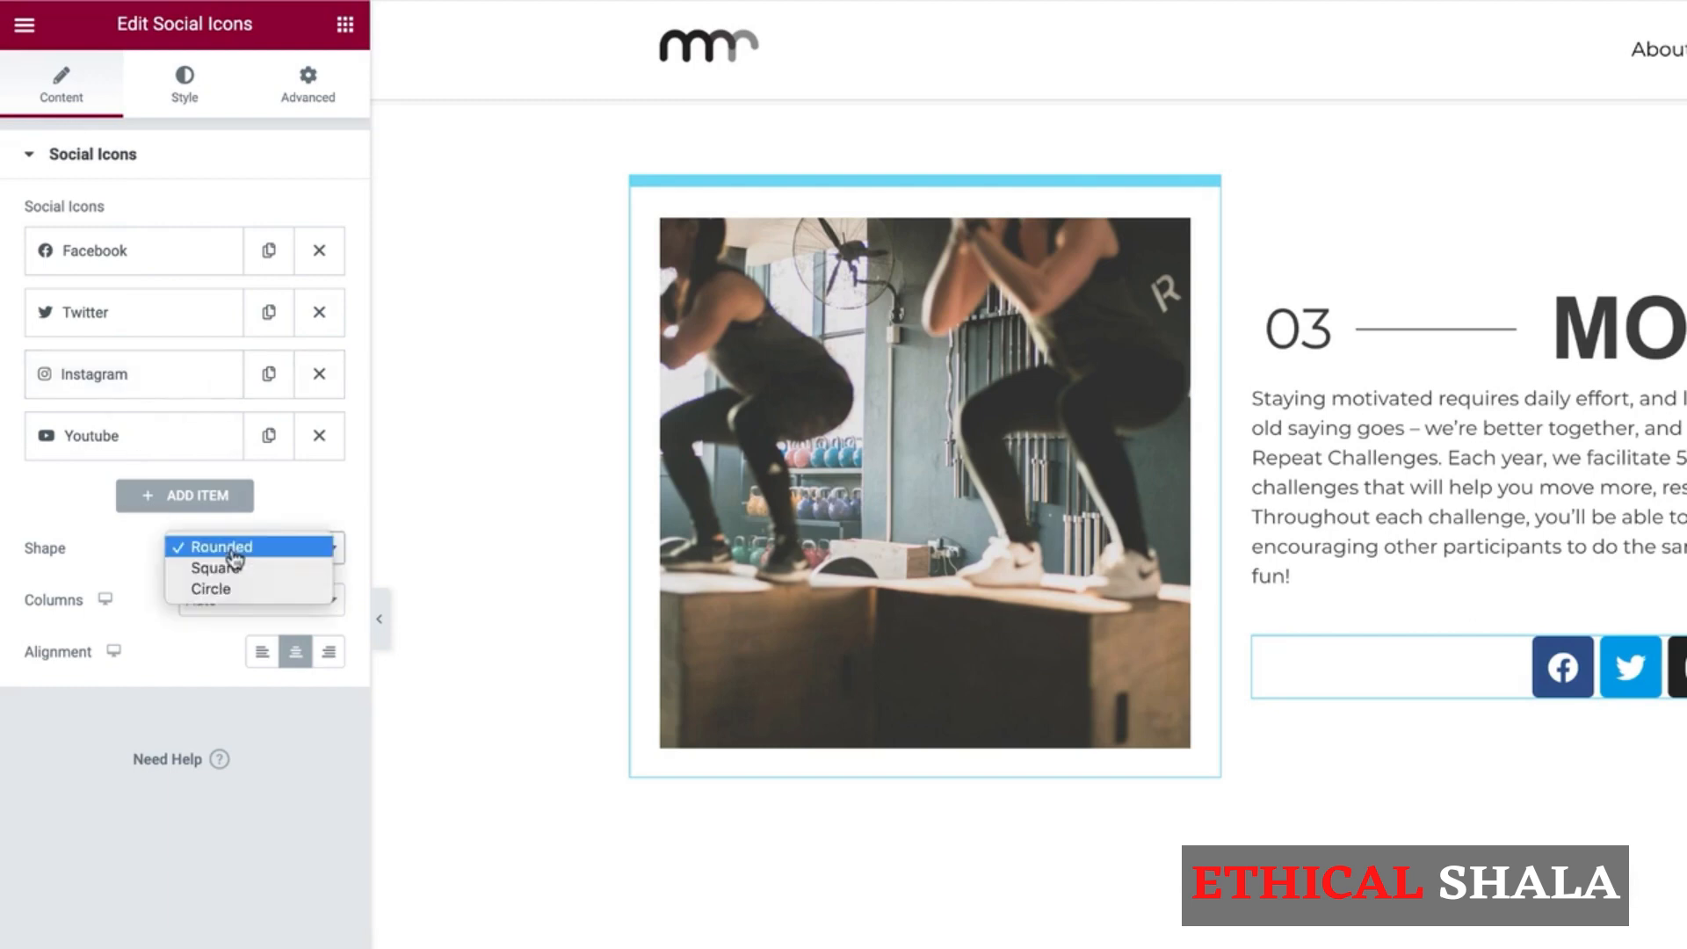
{"action": "left_click", "coordinate": [230, 589]}
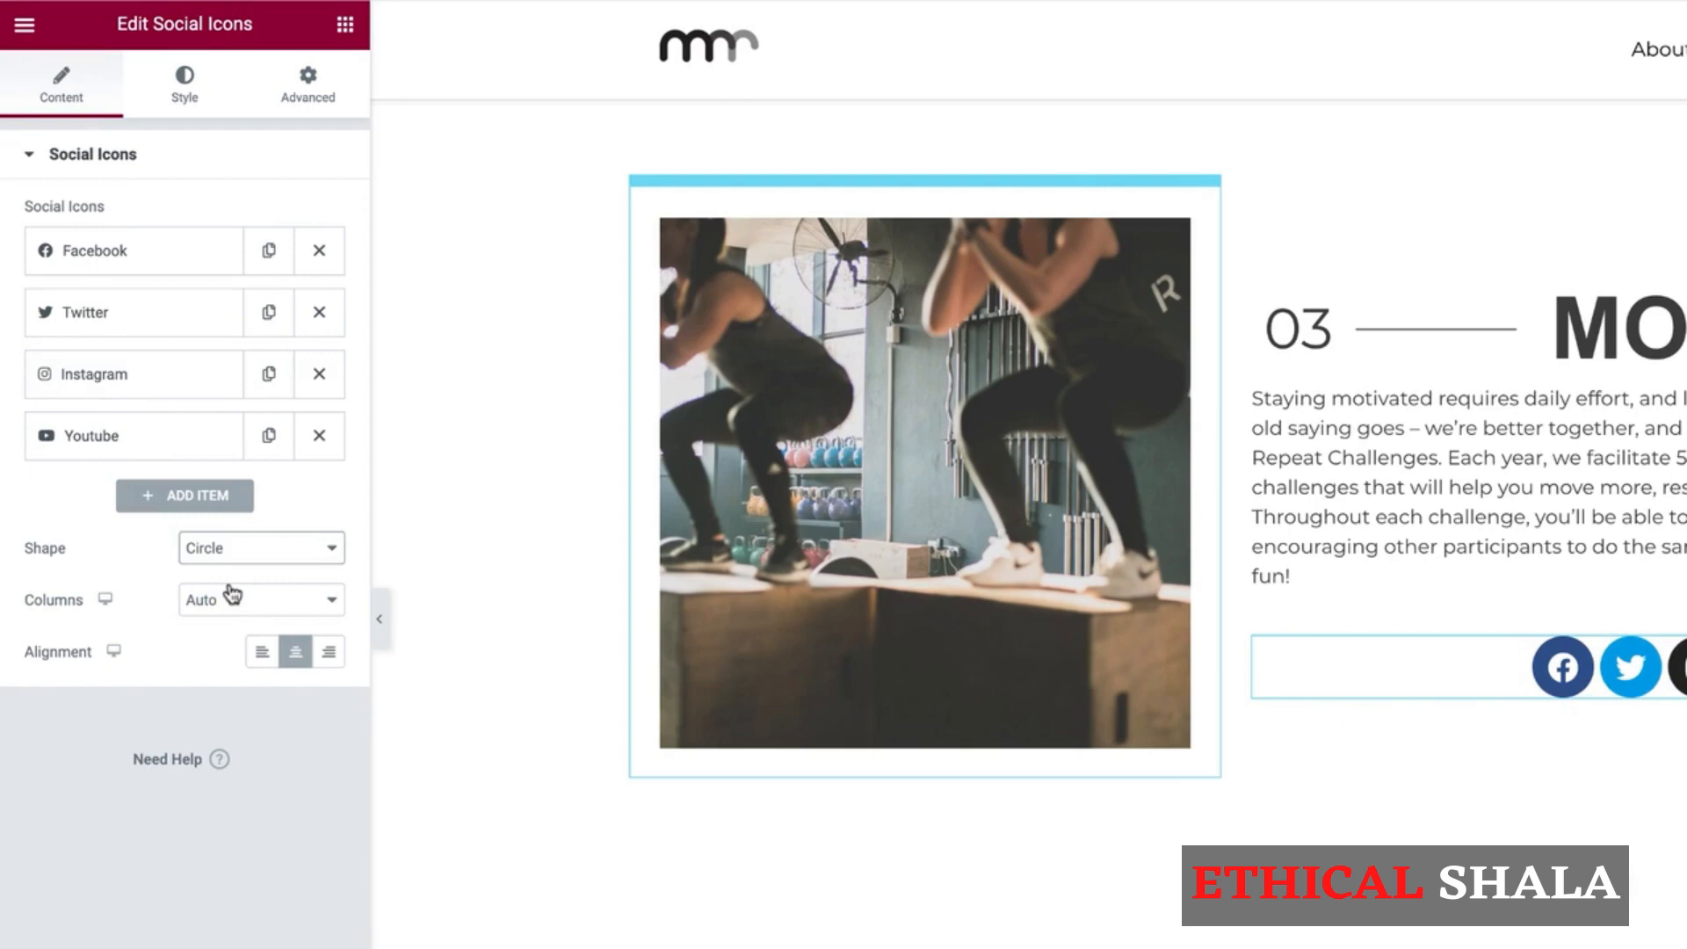
Step: Give the social icons custom colors: the global Icon color #C5C5C5 as primary and #FFFFFF as secondary
{"action": "left_click", "coordinate": [186, 98]}
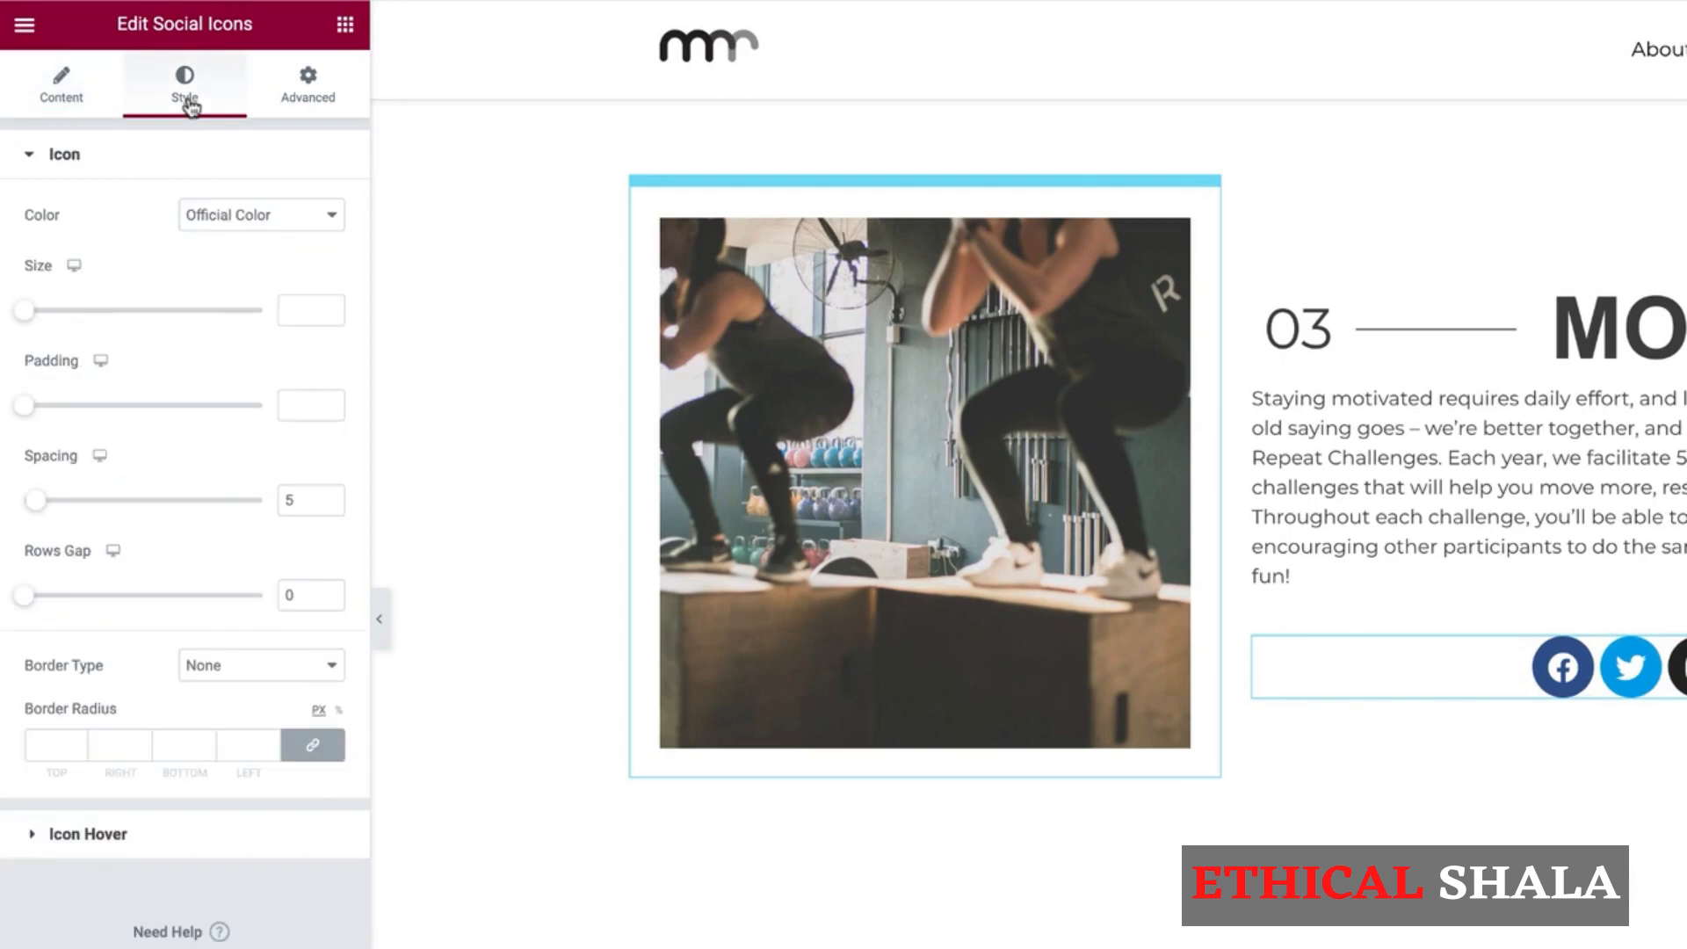
{"action": "left_click", "coordinate": [224, 220]}
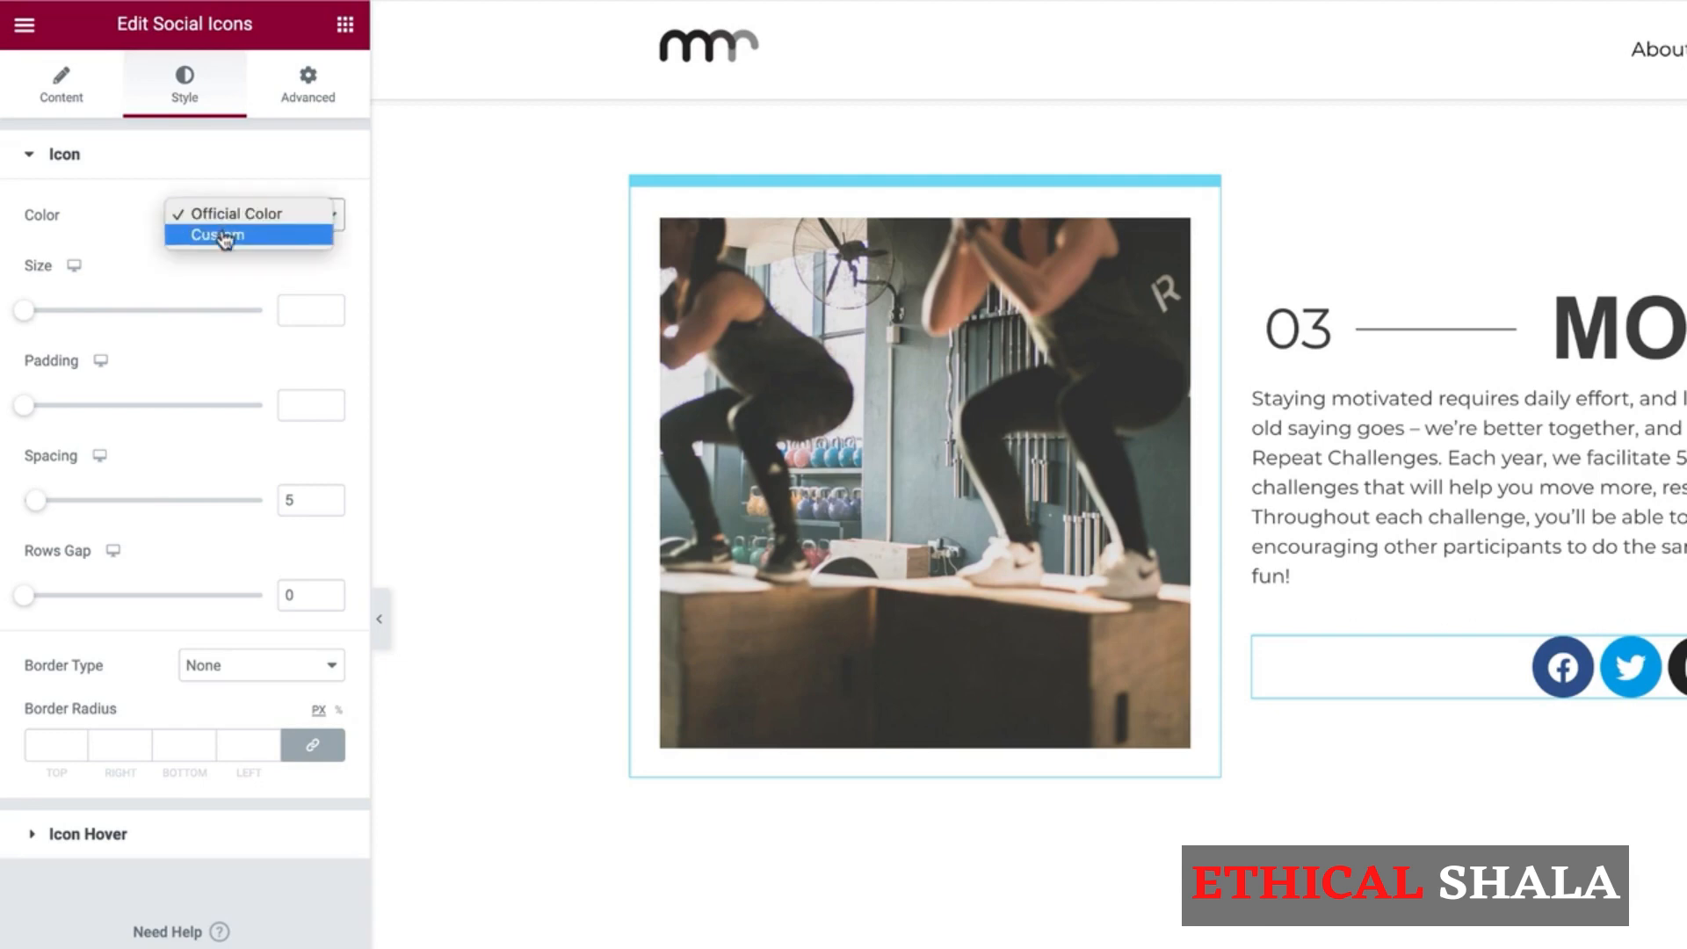
{"action": "left_click", "coordinate": [224, 236]}
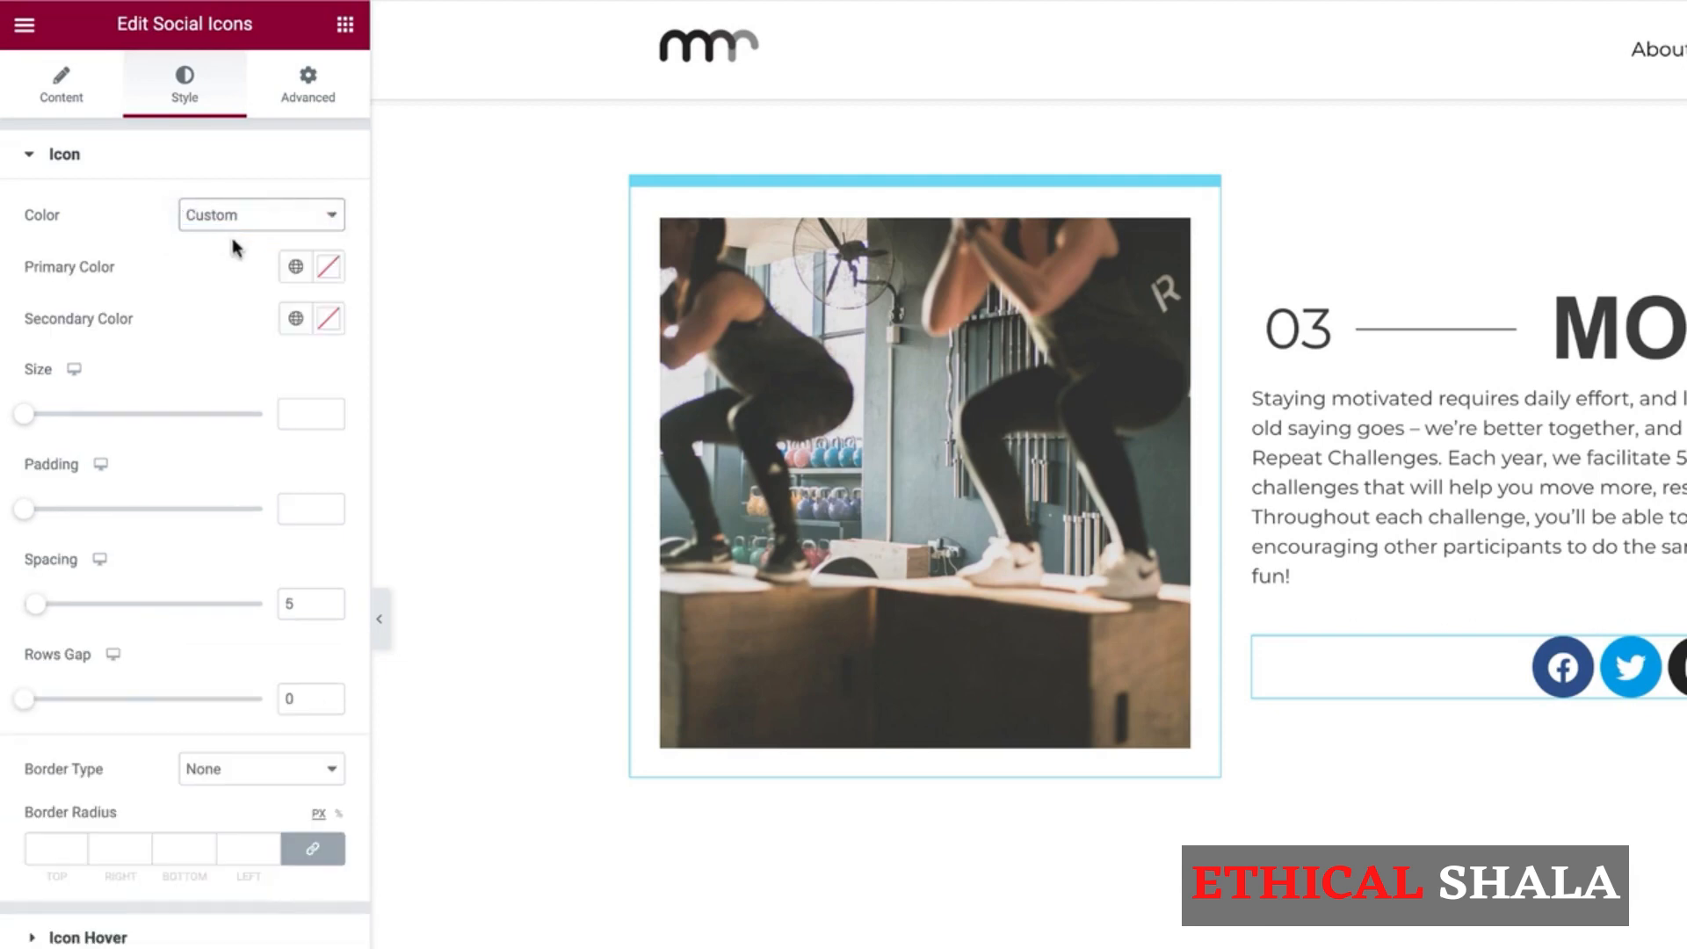
{"action": "left_click", "coordinate": [295, 269]}
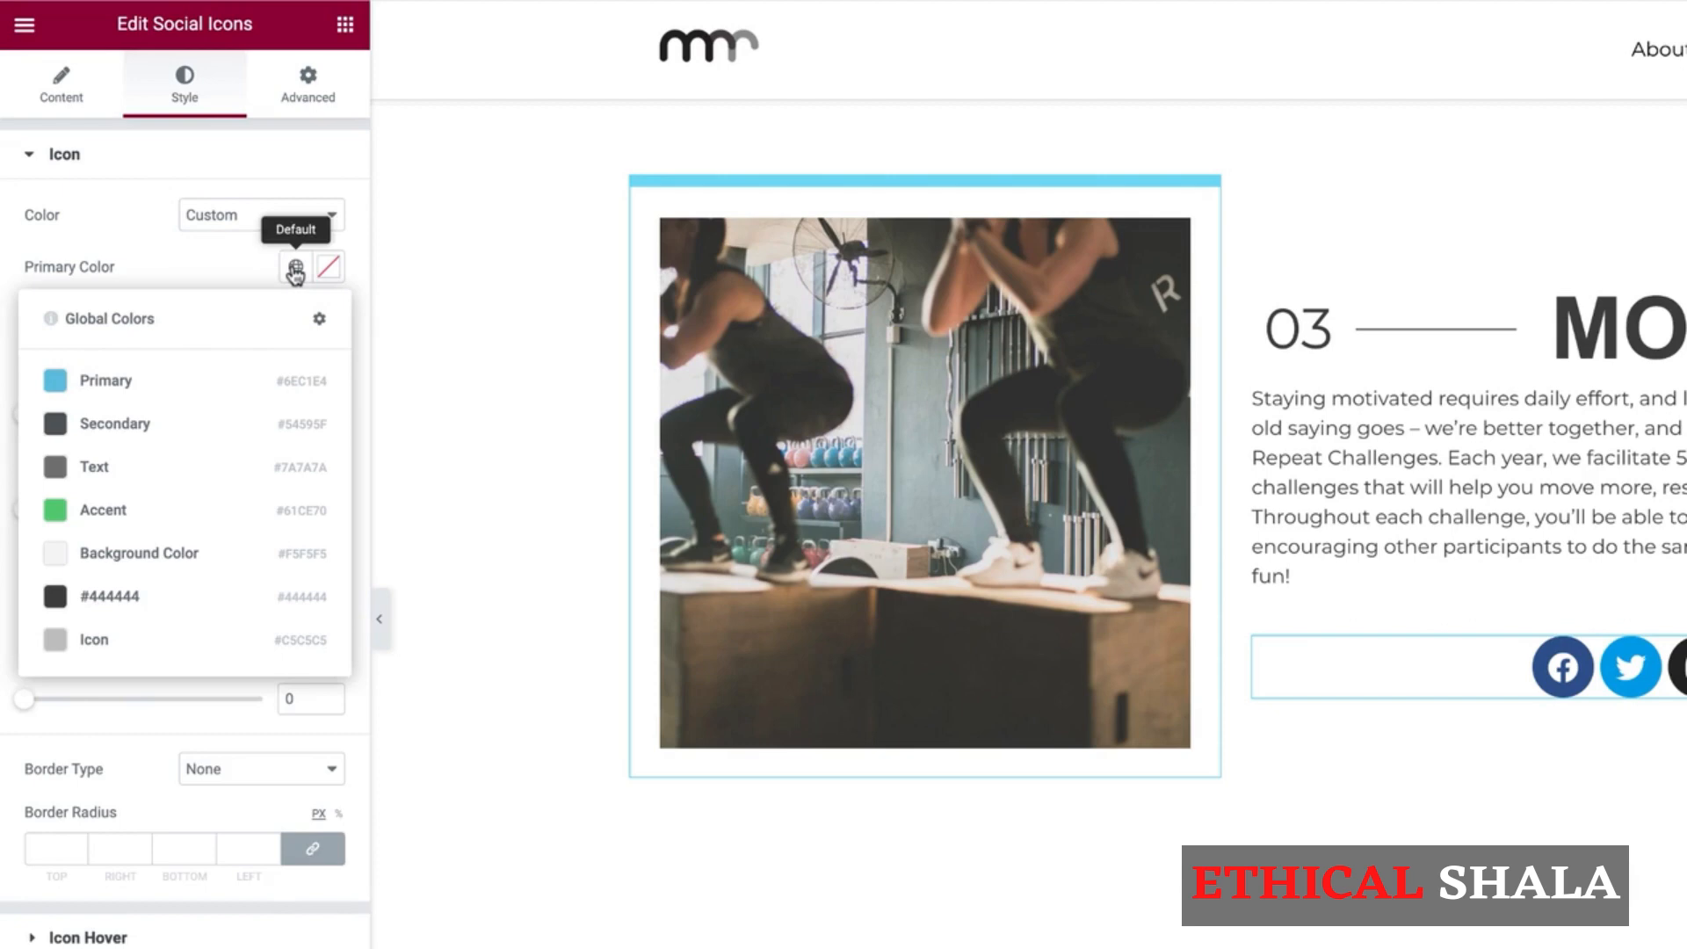
{"action": "left_click", "coordinate": [93, 642]}
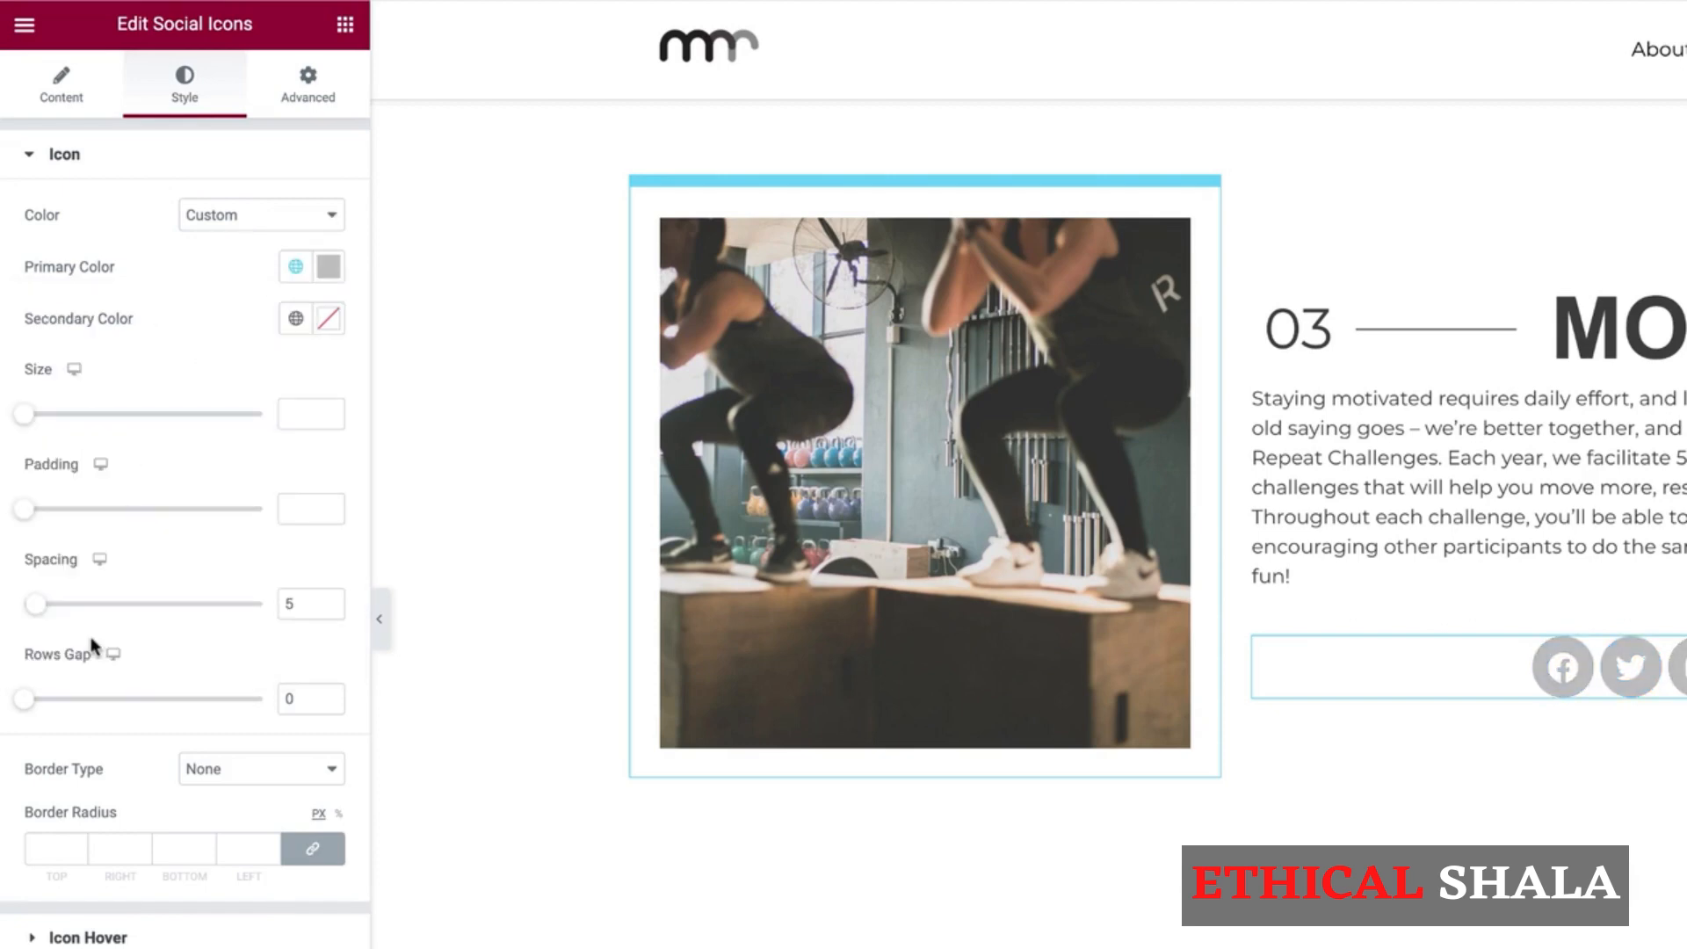
{"action": "left_click", "coordinate": [330, 321]}
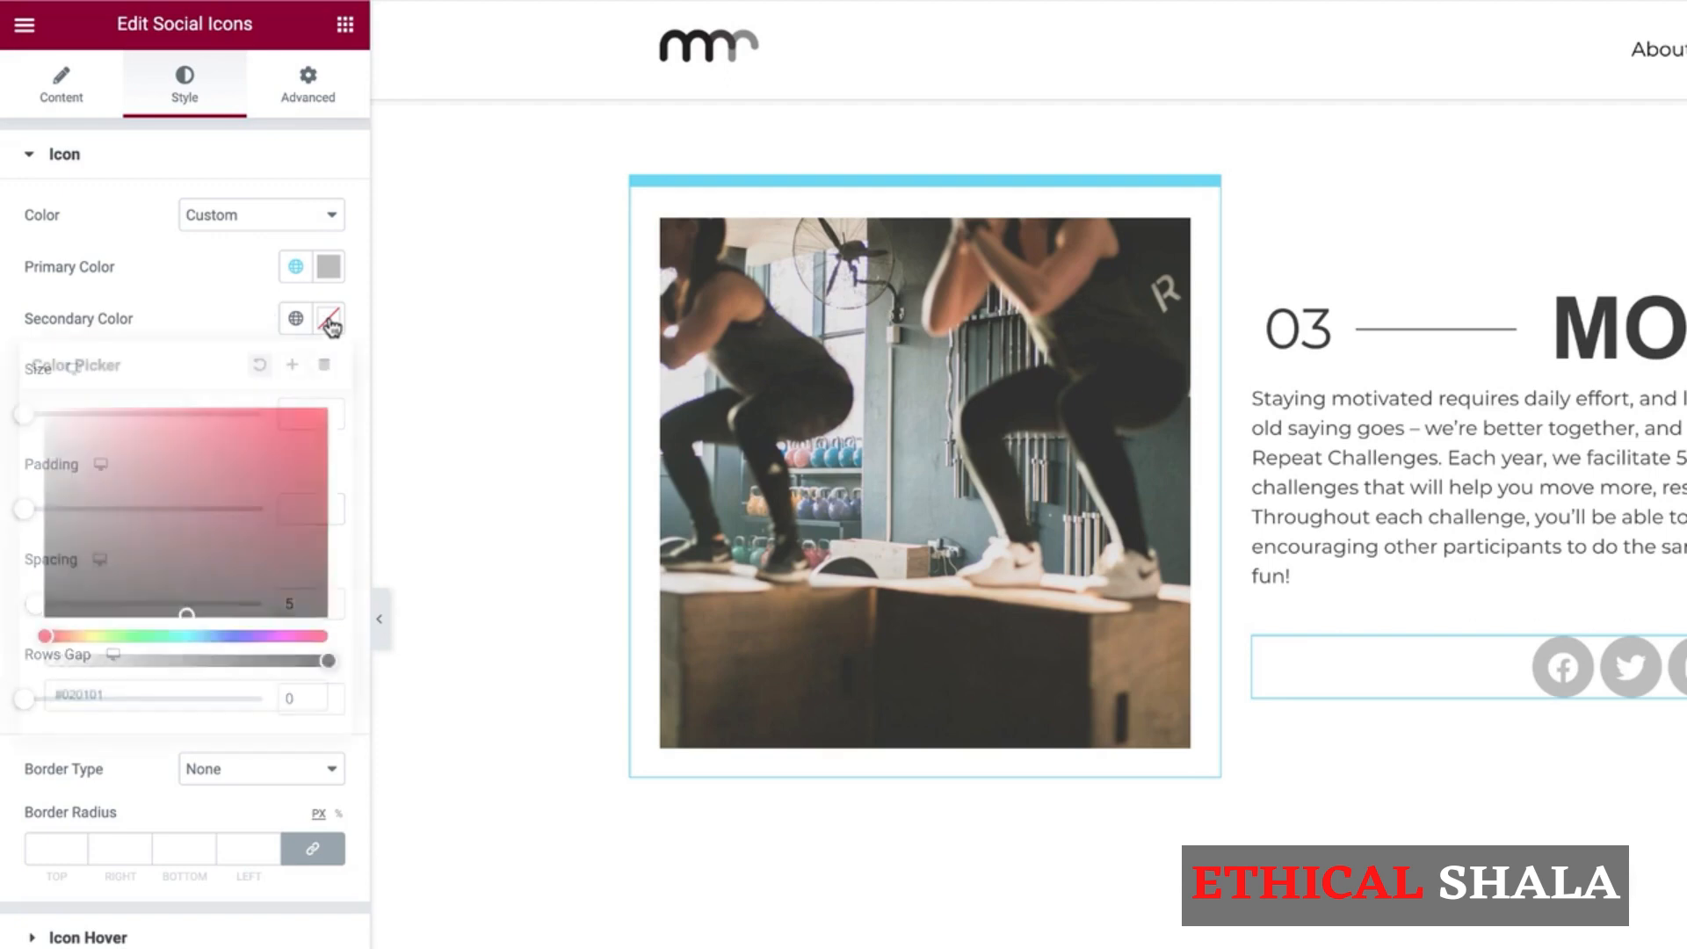
{"action": "left_click_drag", "start_coordinate": [142, 470], "coordinate": [1, 387]}
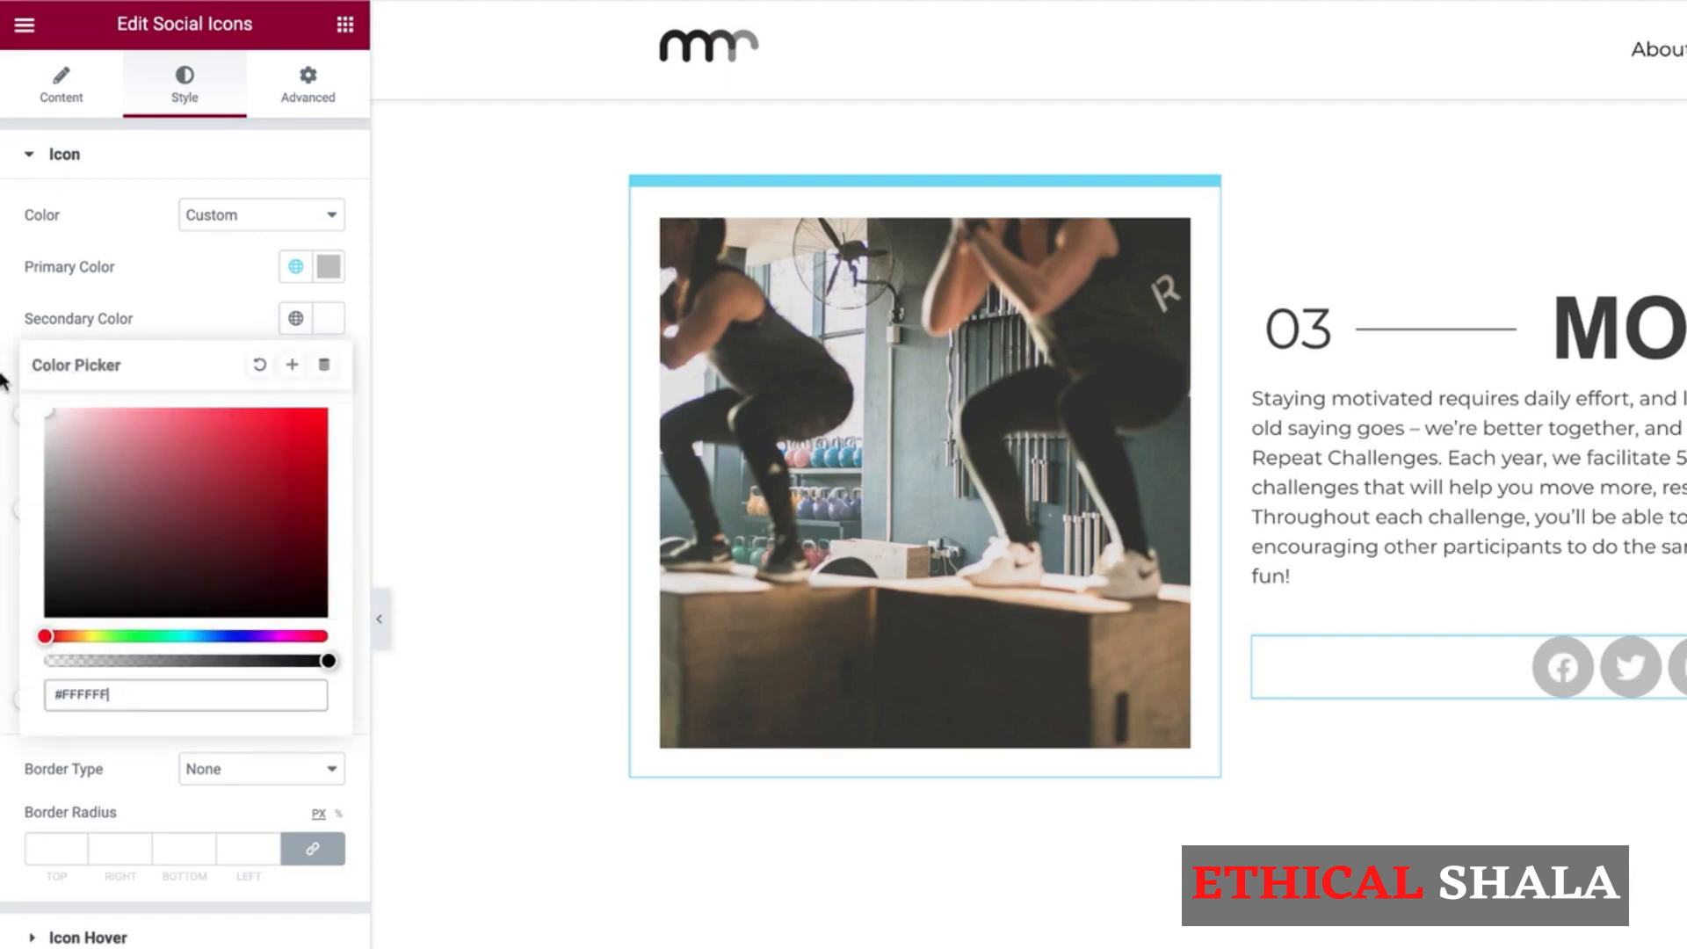
{"action": "left_click", "coordinate": [230, 303]}
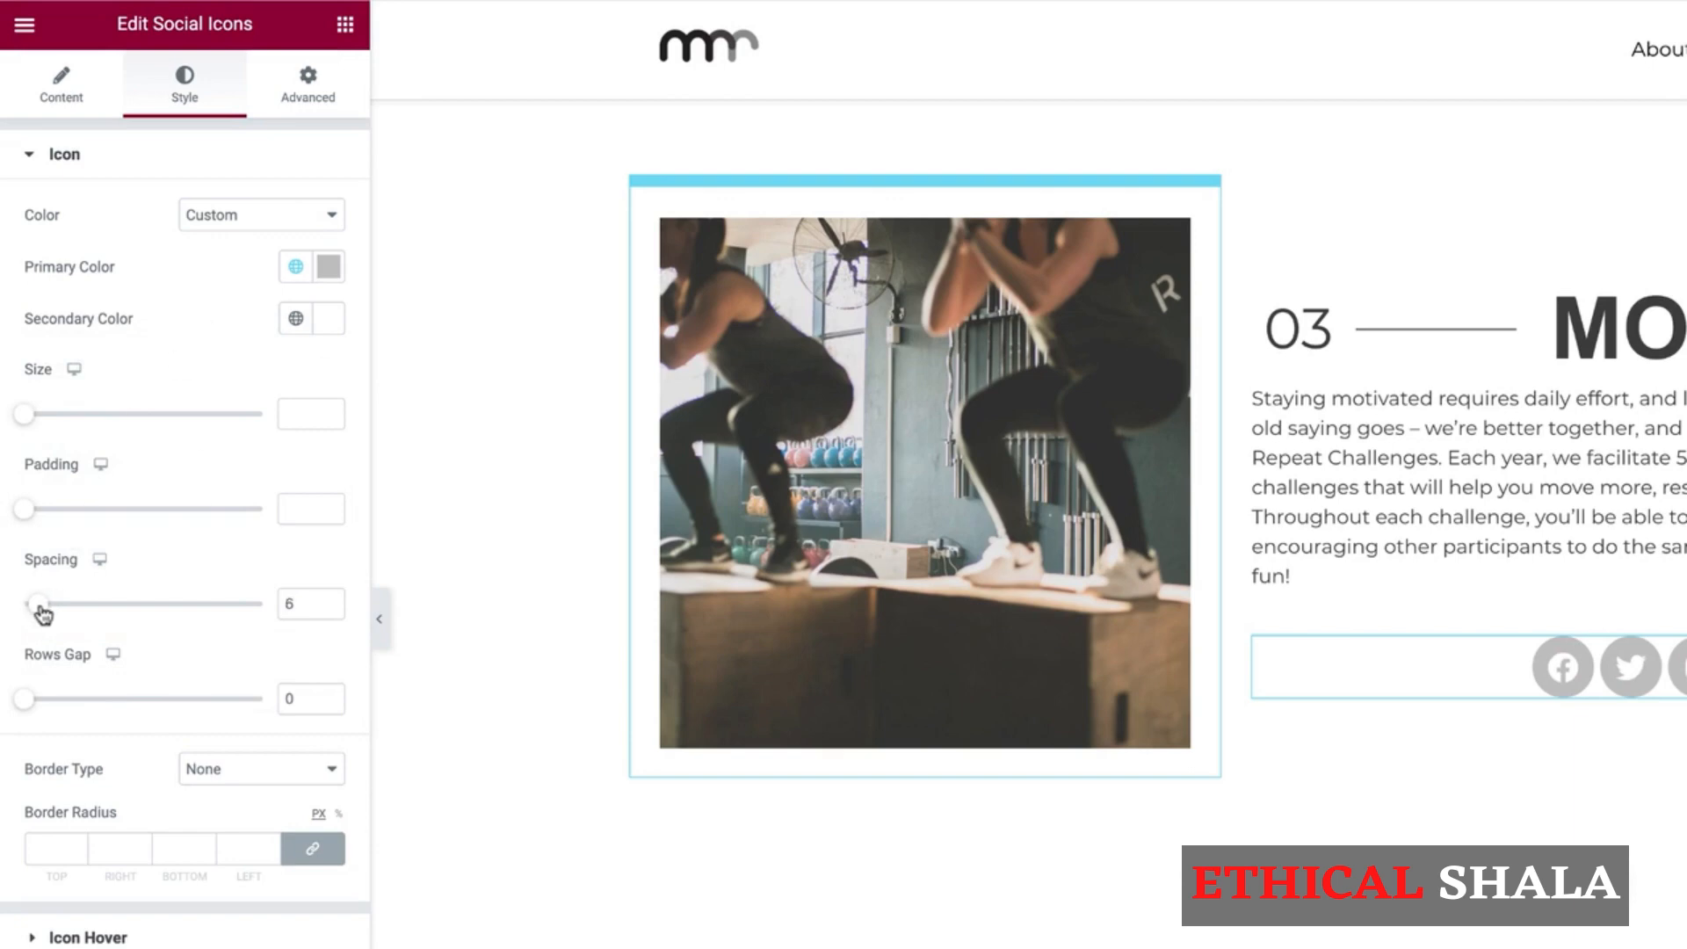
Step: Set the social icons' spacing to 20 and their hover primary color to the global #444444
{"action": "left_click_drag", "start_coordinate": [37, 604], "coordinate": [74, 610]}
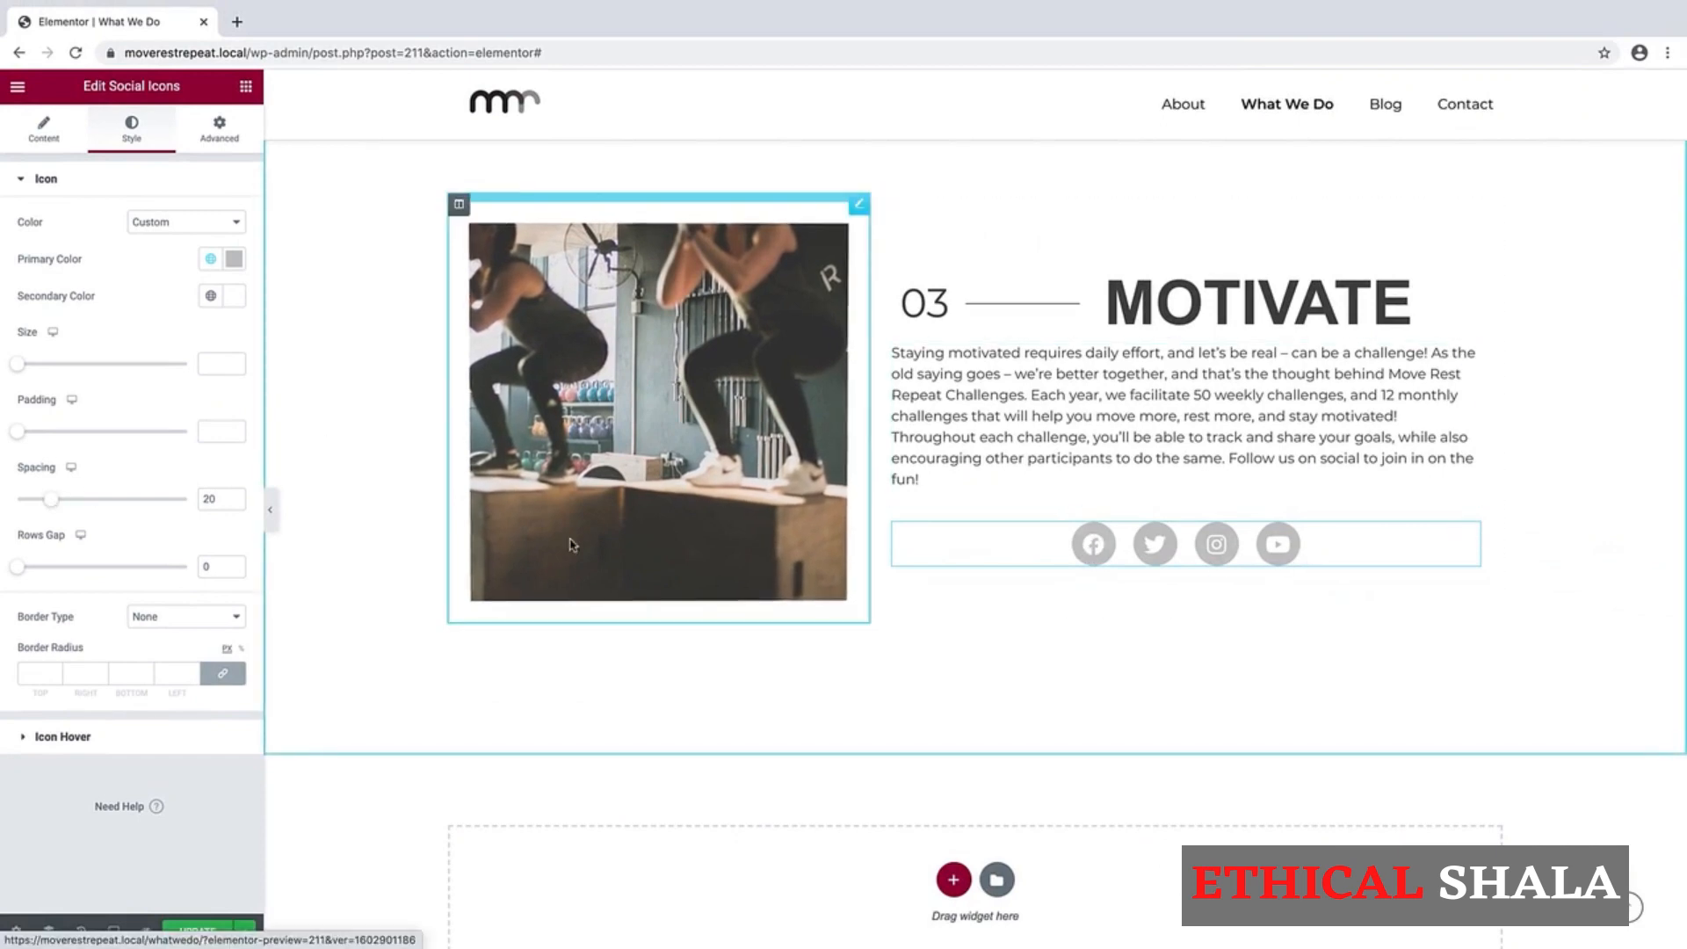
{"action": "left_click", "coordinate": [25, 742]}
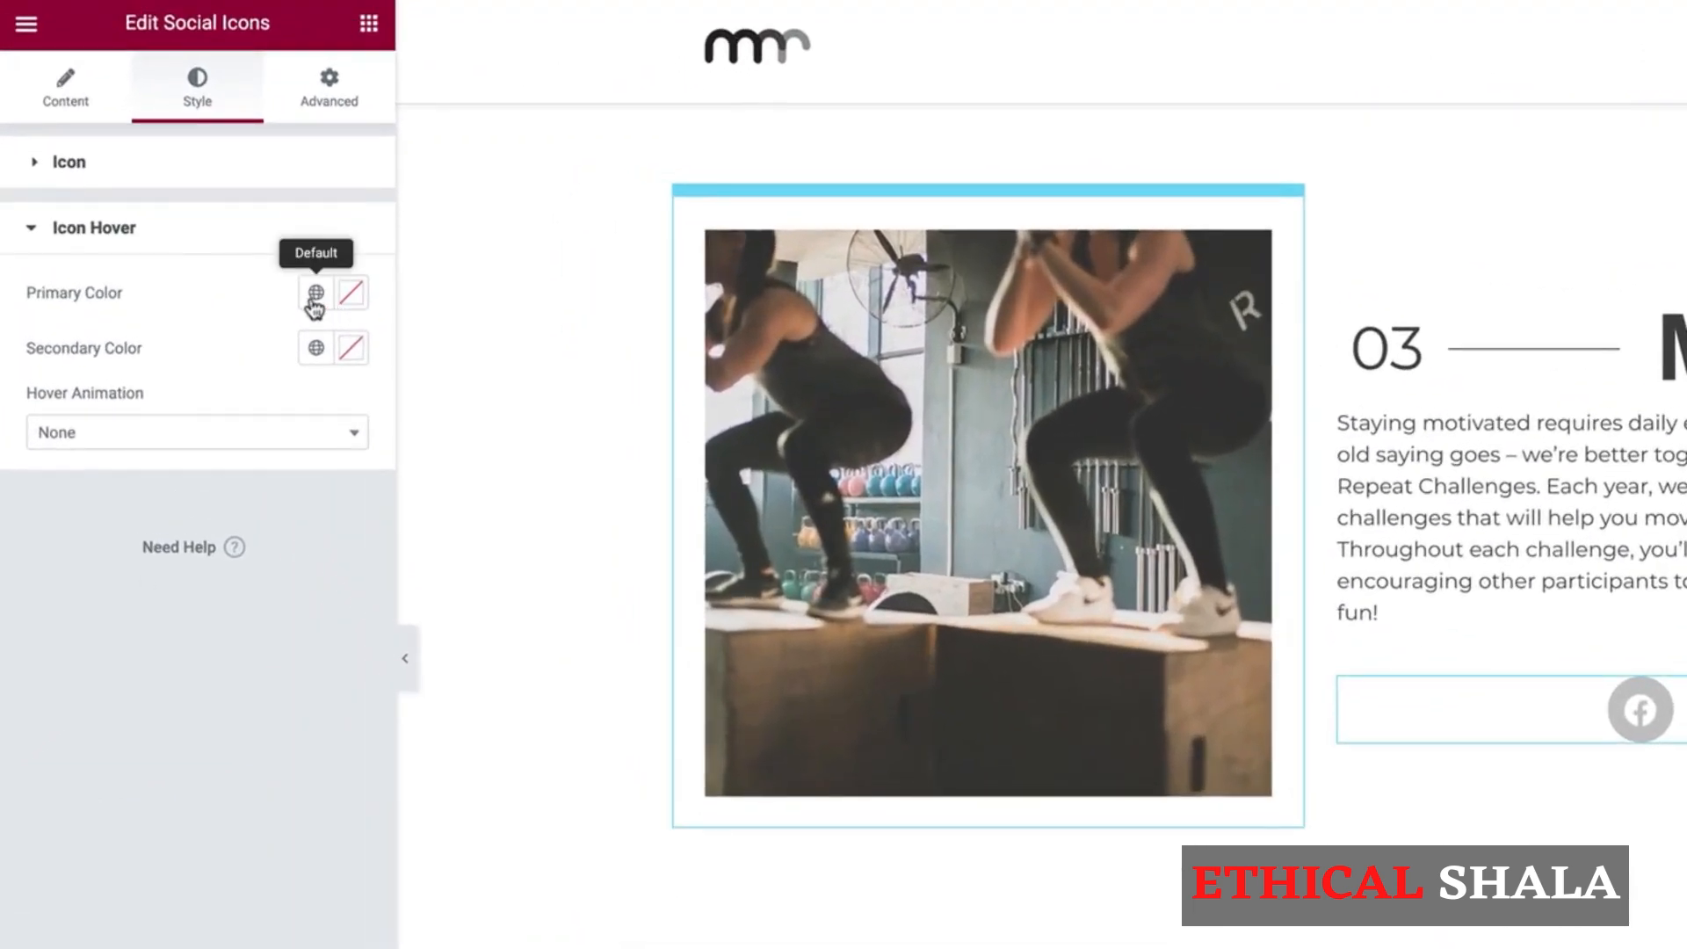
{"action": "left_click", "coordinate": [317, 295]}
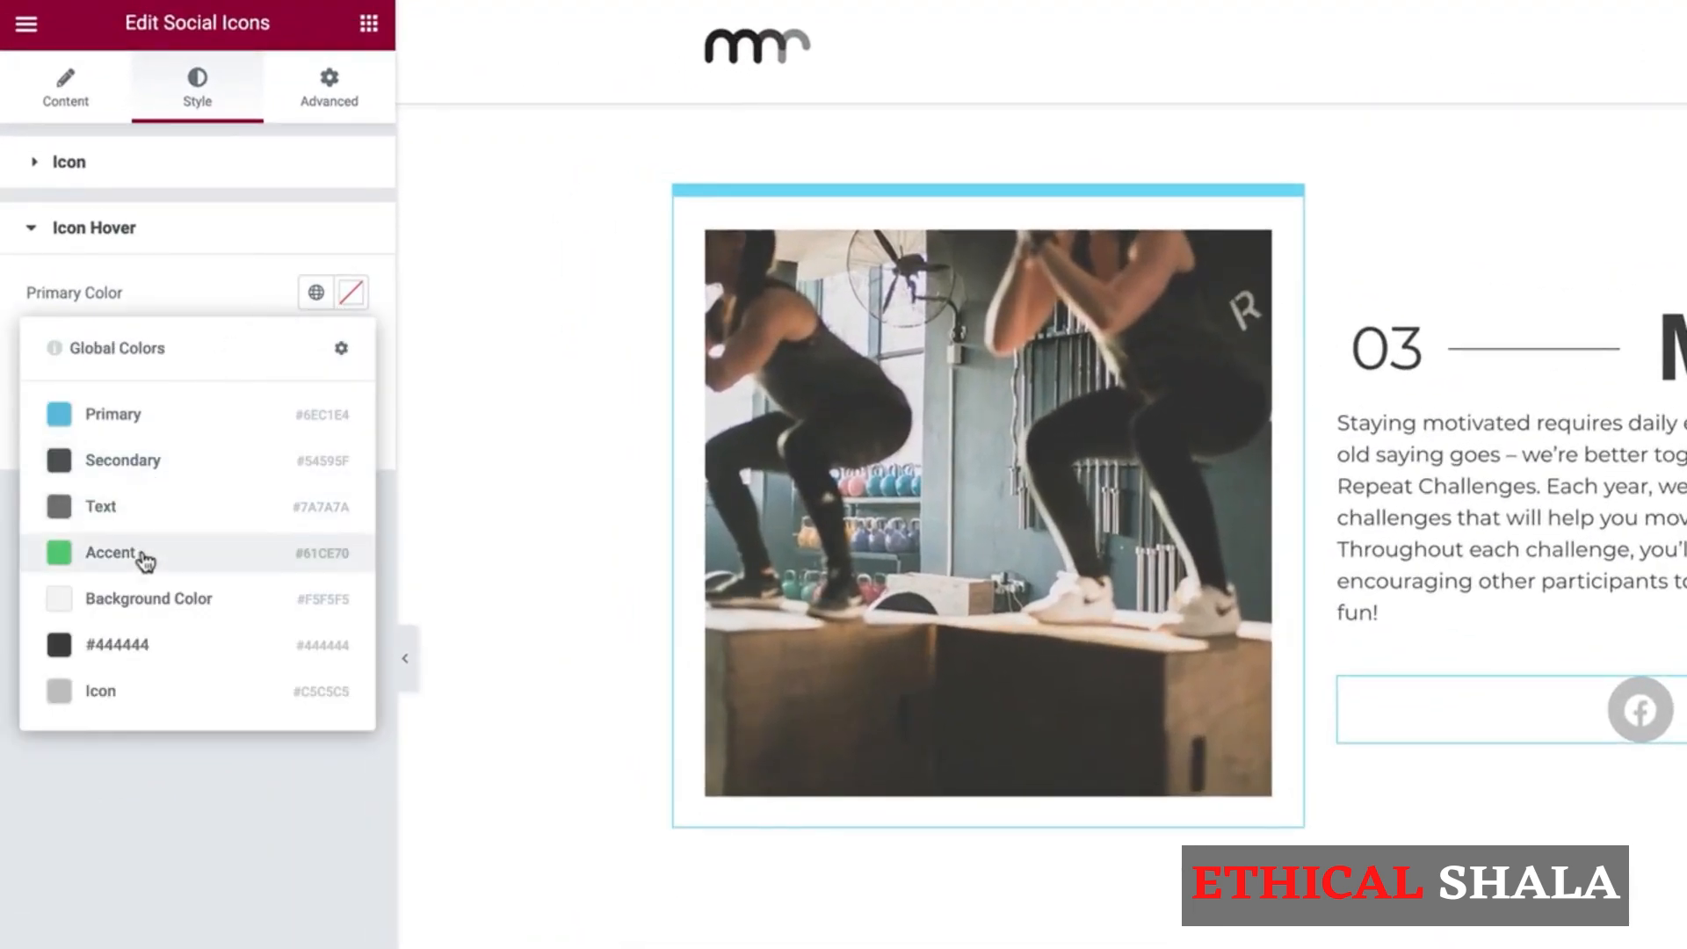
{"action": "left_click", "coordinate": [132, 650]}
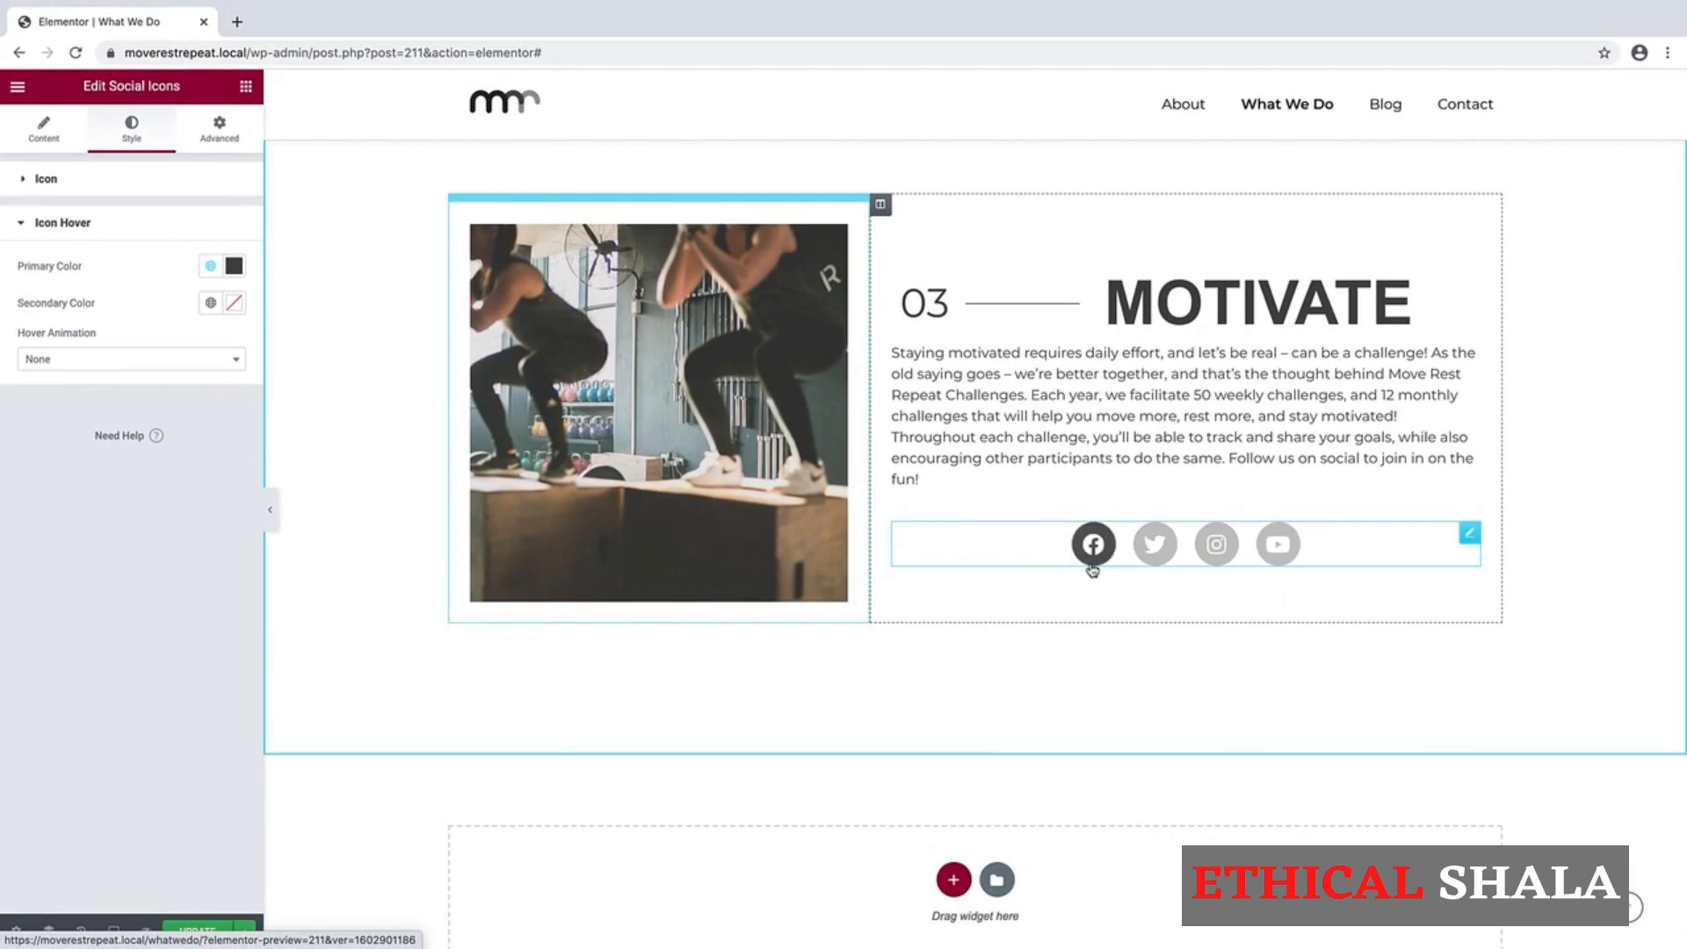
Step: Replace the MOTIVATE section's image with What-We-Do-Section-3-1.jpg from the media library
{"action": "left_click", "coordinate": [612, 395]}
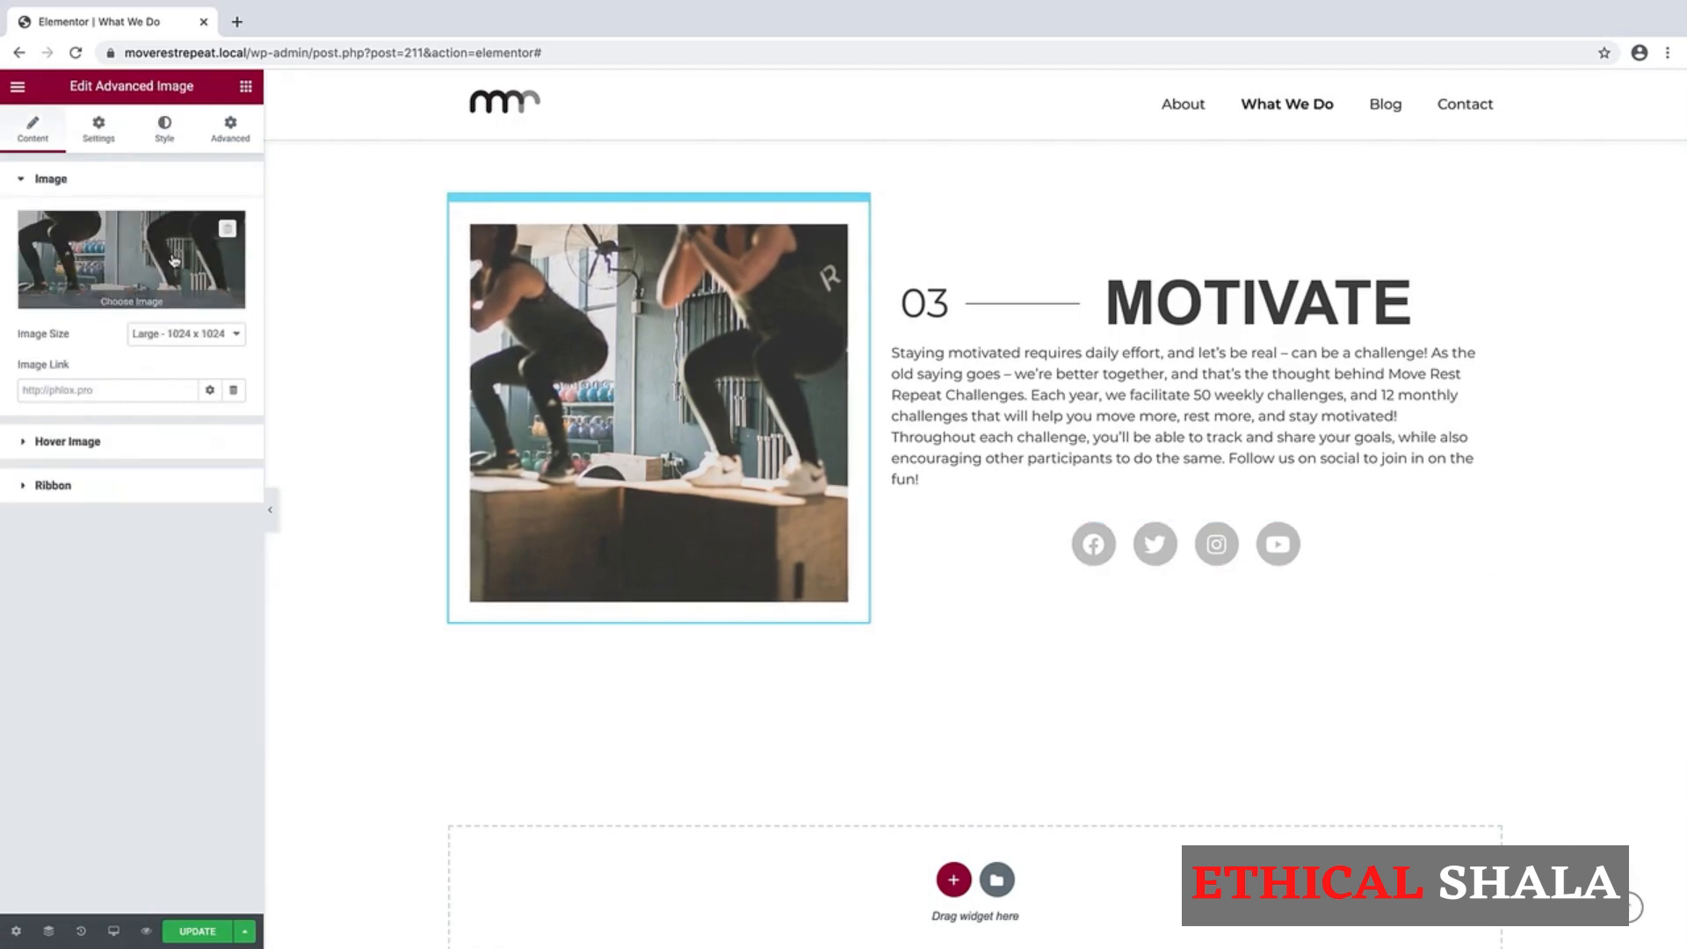
{"action": "left_click", "coordinate": [122, 261]}
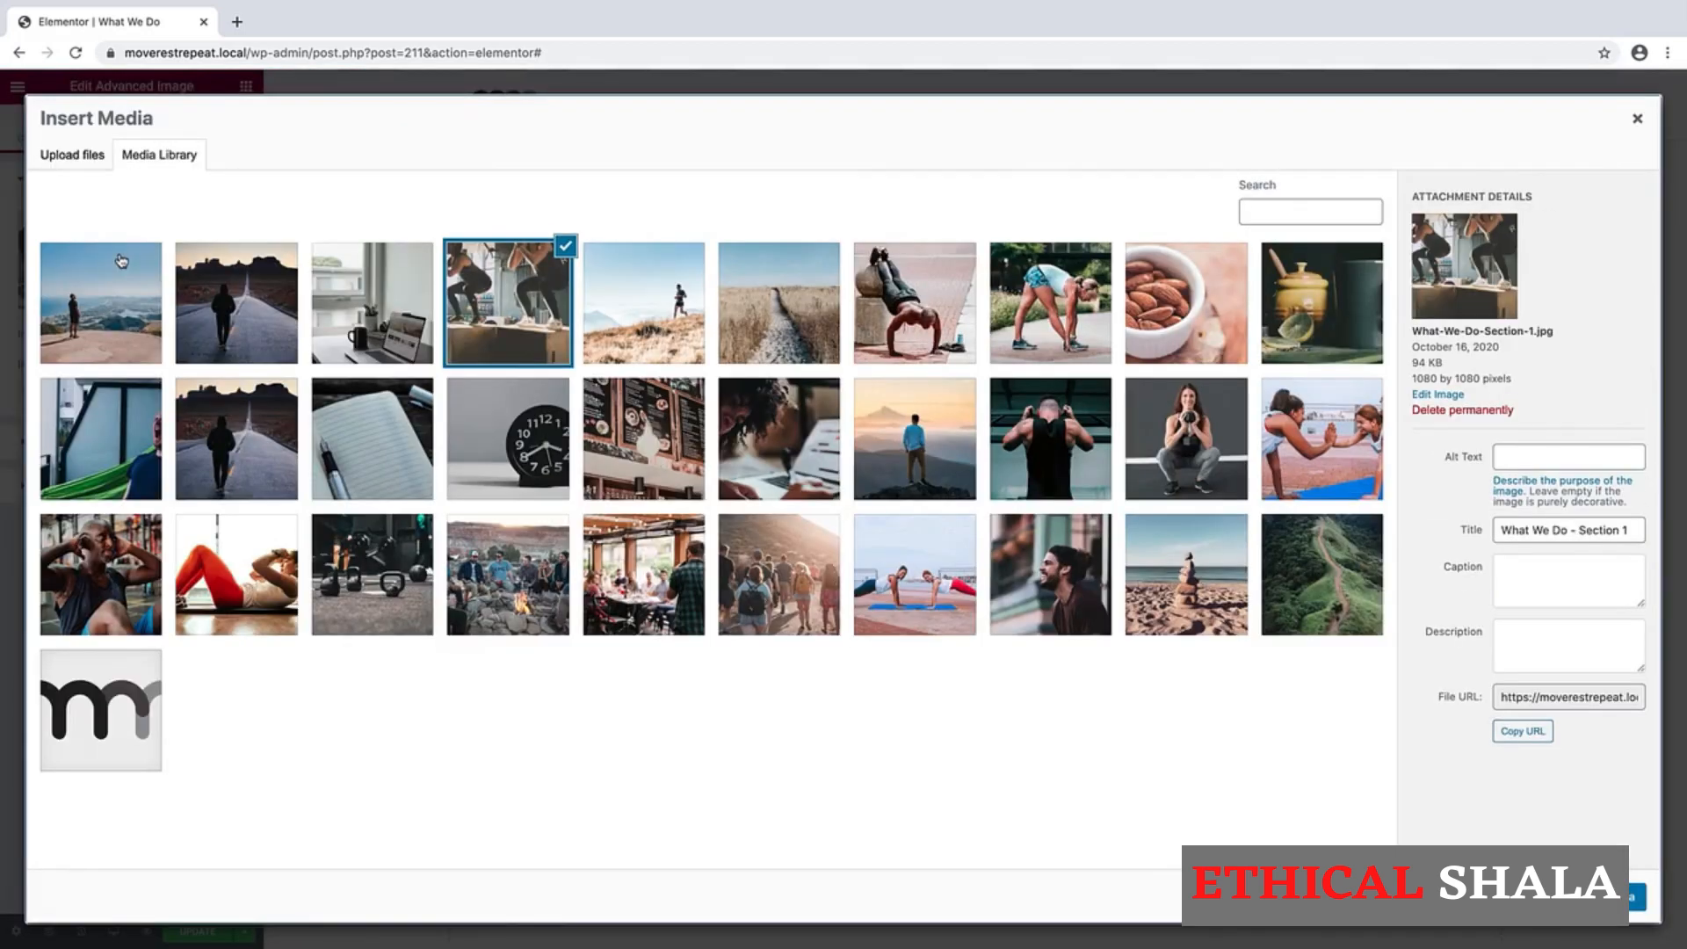
{"action": "left_click", "coordinate": [106, 323]}
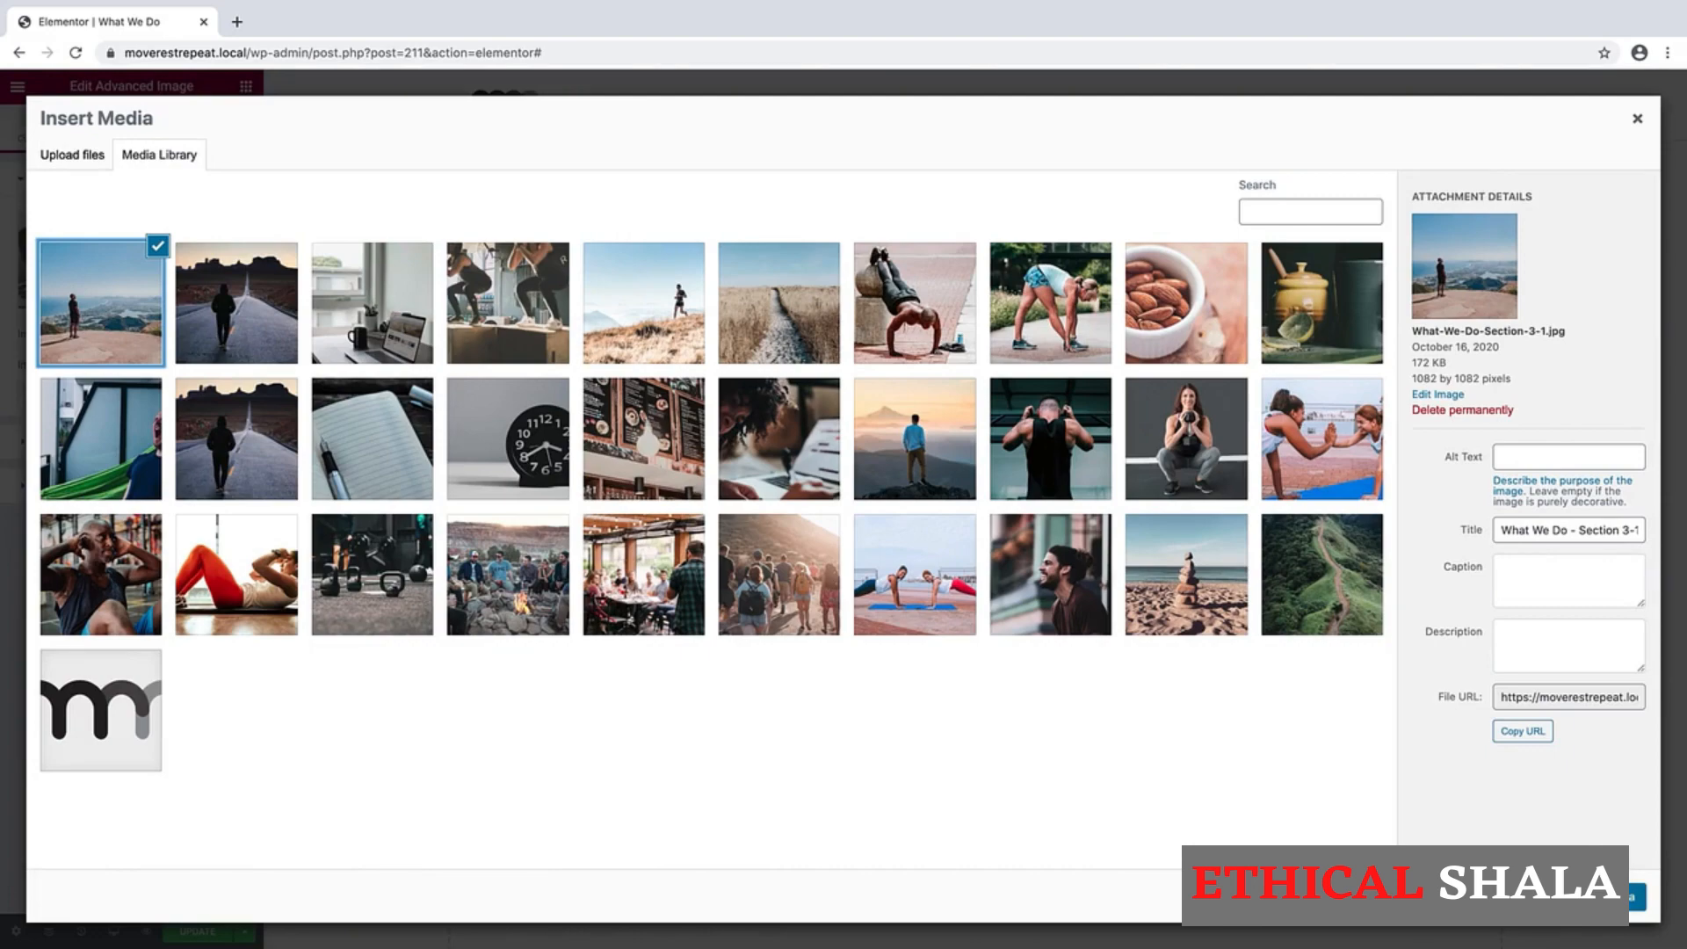
Step: Insert What-We-Do-Section-3-1.jpg as the Motivate section's image and set its size to Medium Large - 768 x 768
{"action": "left_click", "coordinate": [1636, 897]}
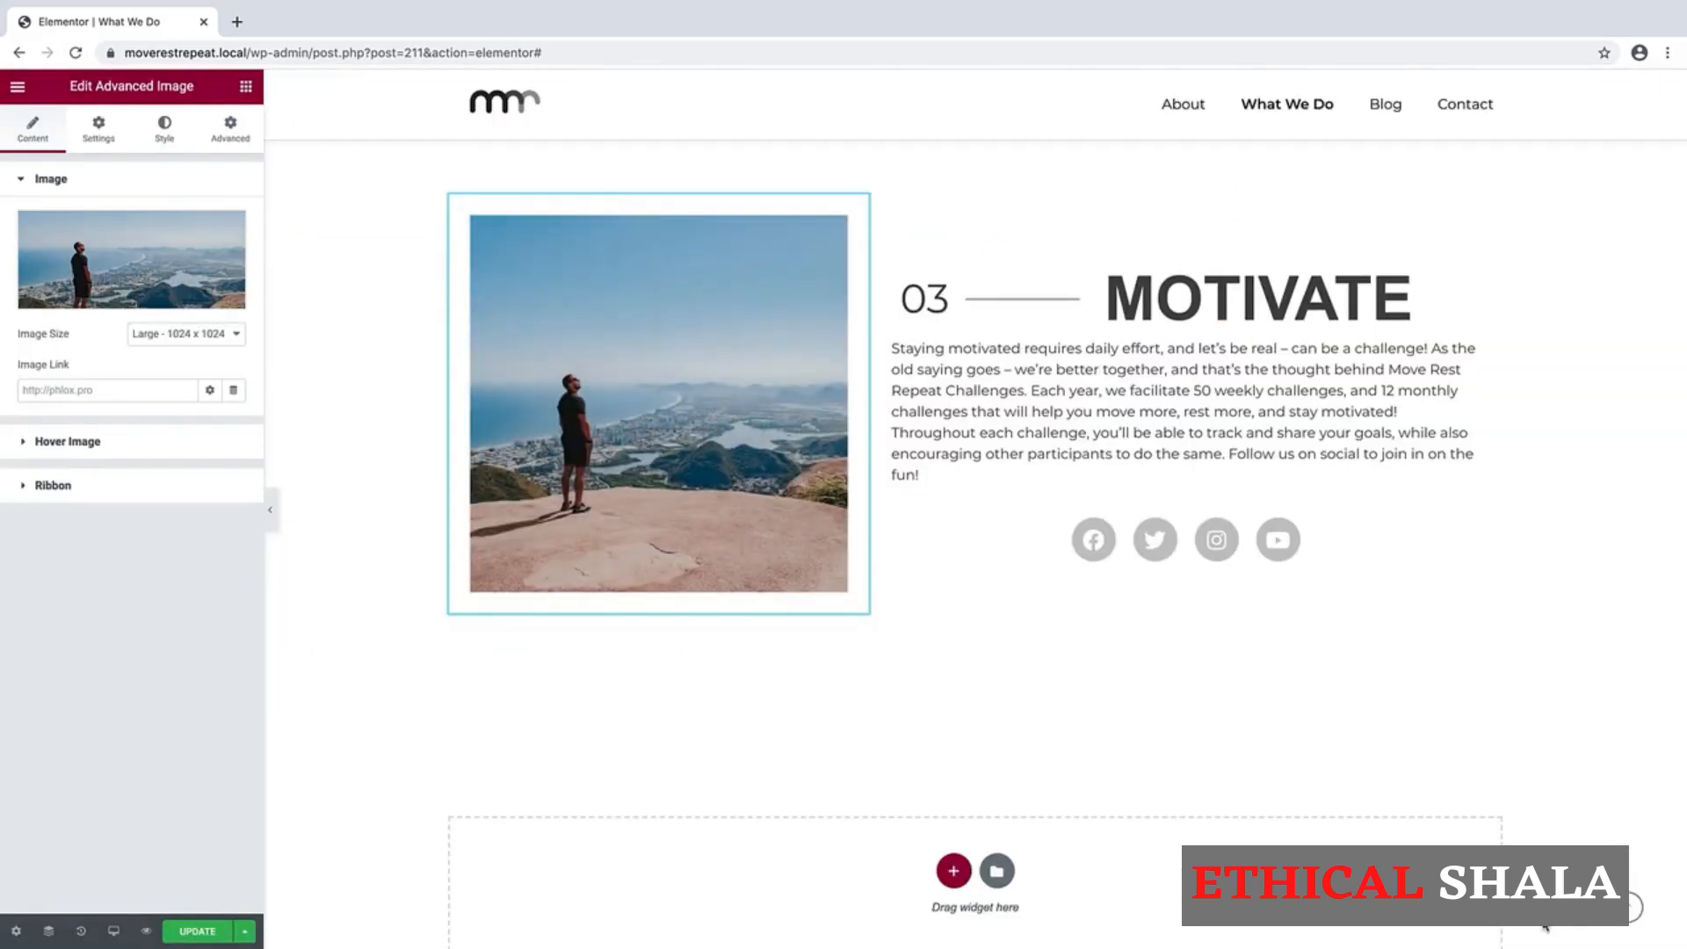
{"action": "left_click", "coordinate": [198, 335]}
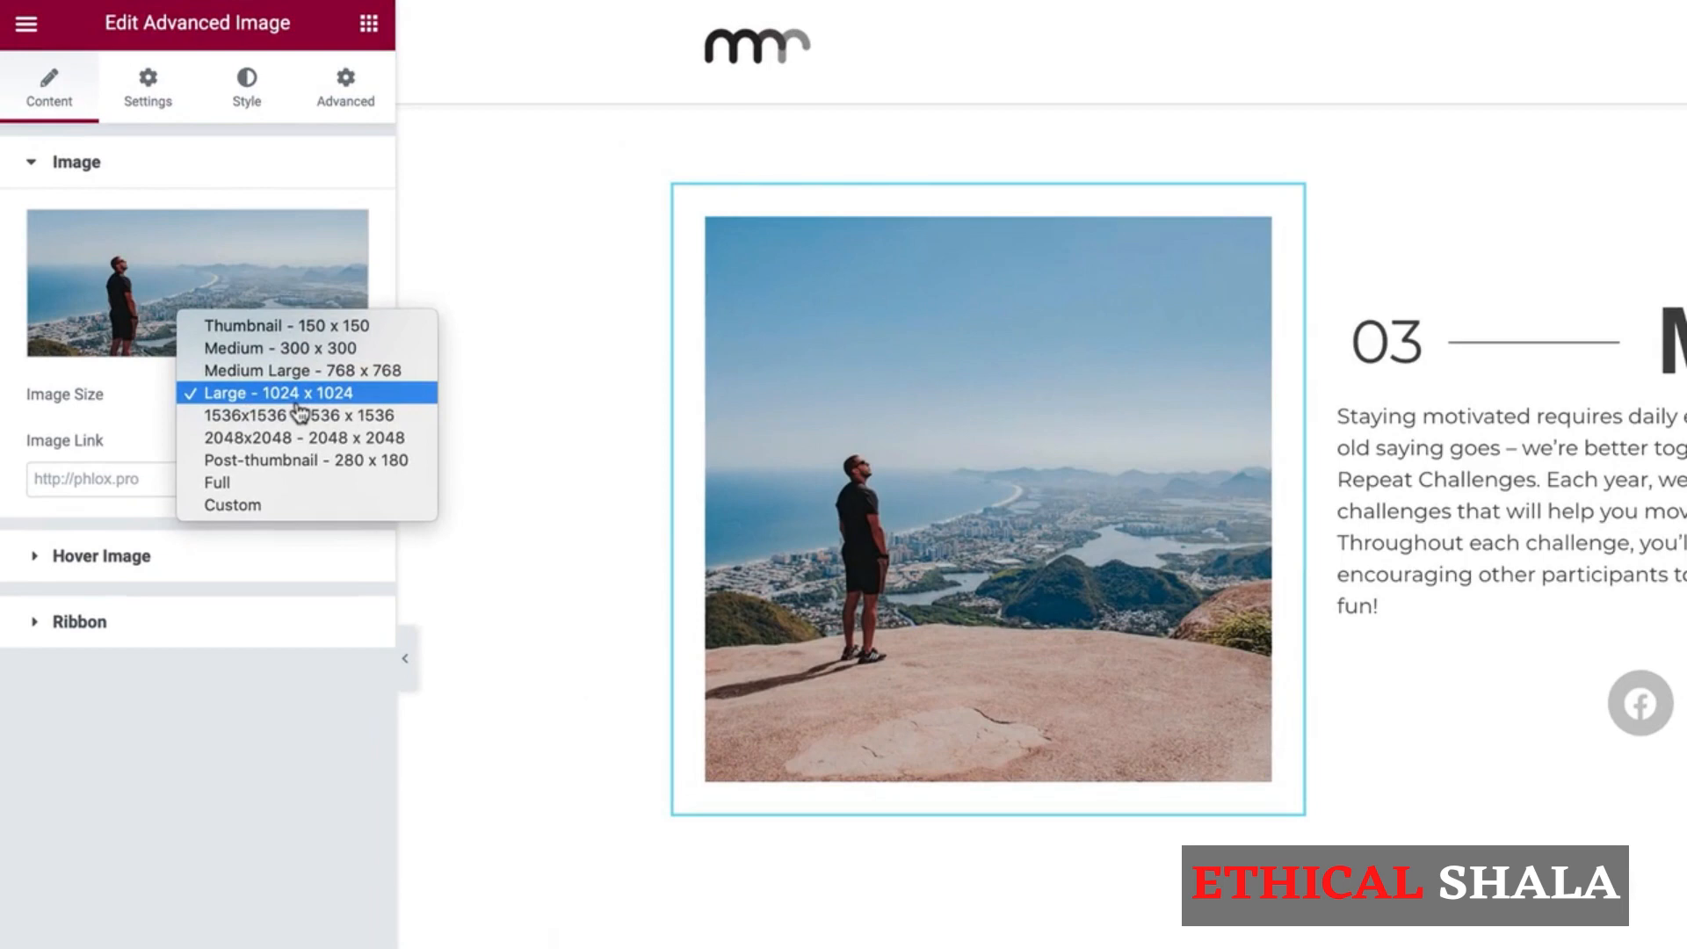
{"action": "left_click", "coordinate": [330, 373]}
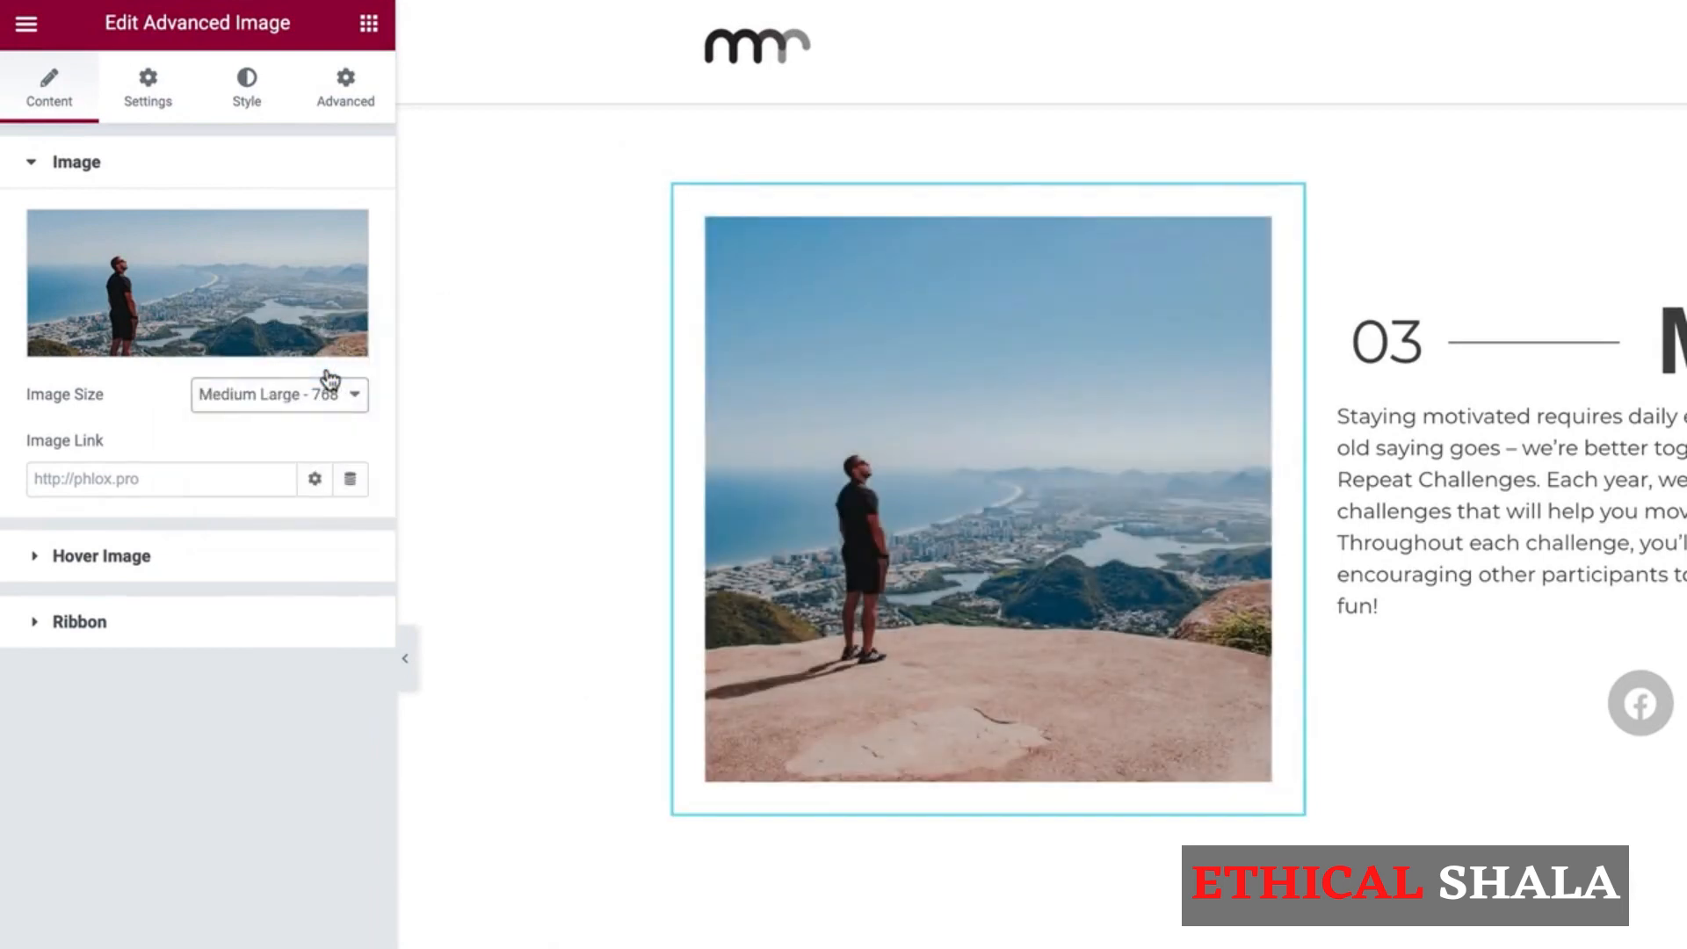
Step: Align the Motivate image to the left and set its padding to 0 px on all sides
{"action": "left_click", "coordinate": [164, 81]}
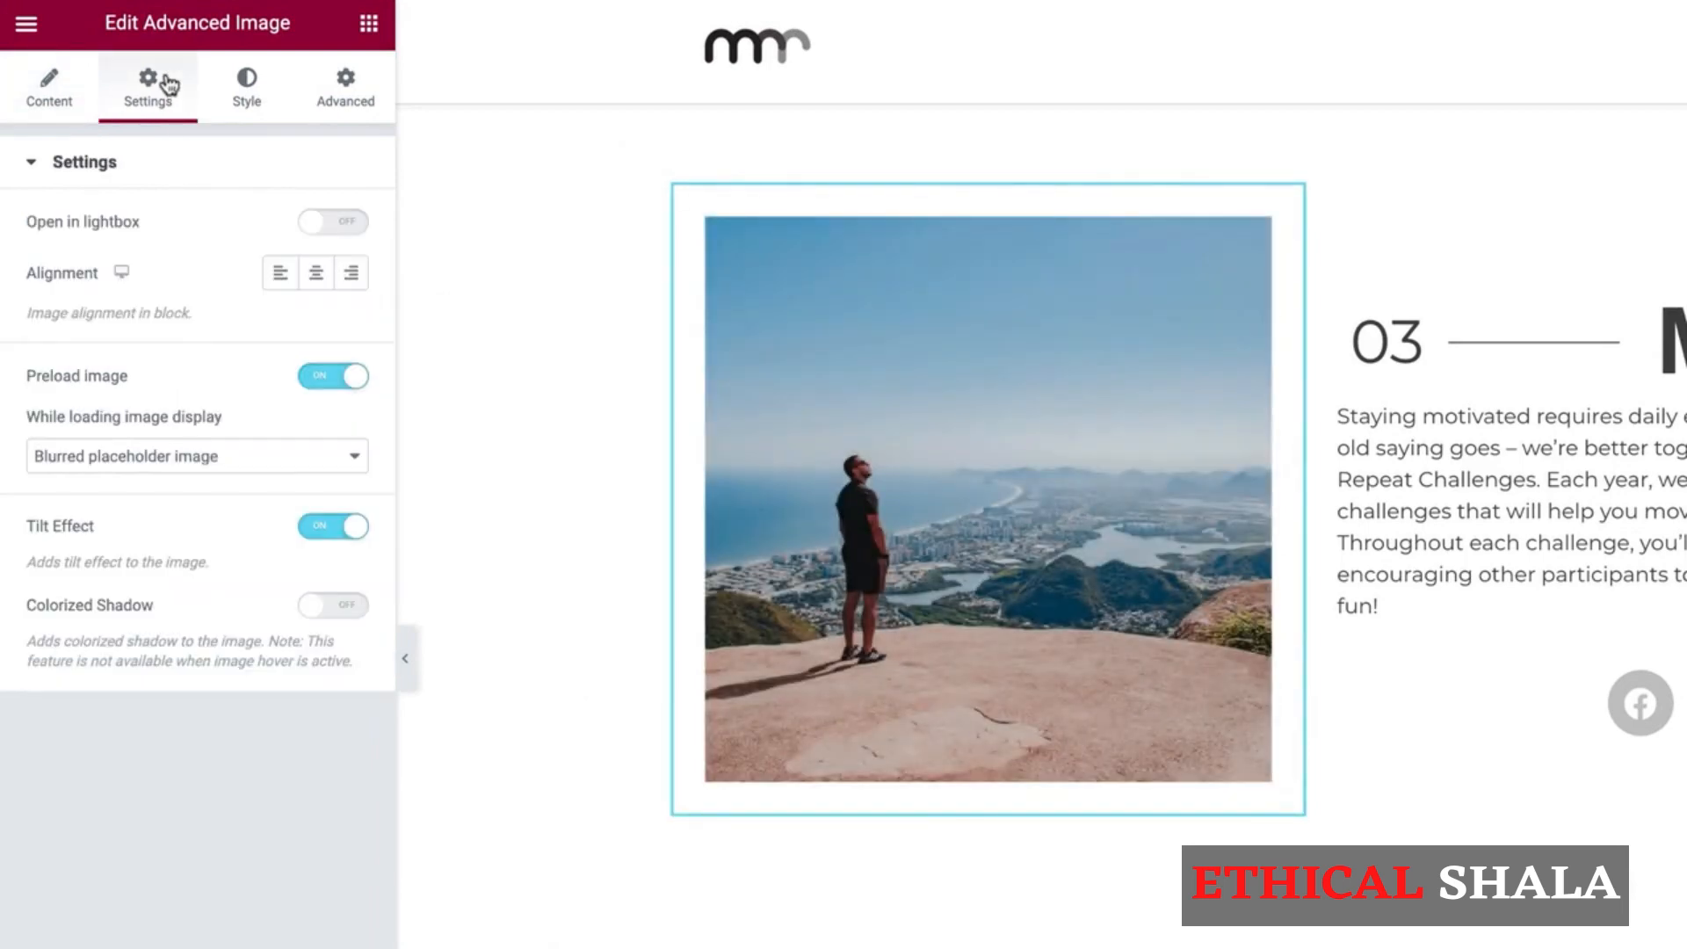
{"action": "left_click", "coordinate": [279, 279]}
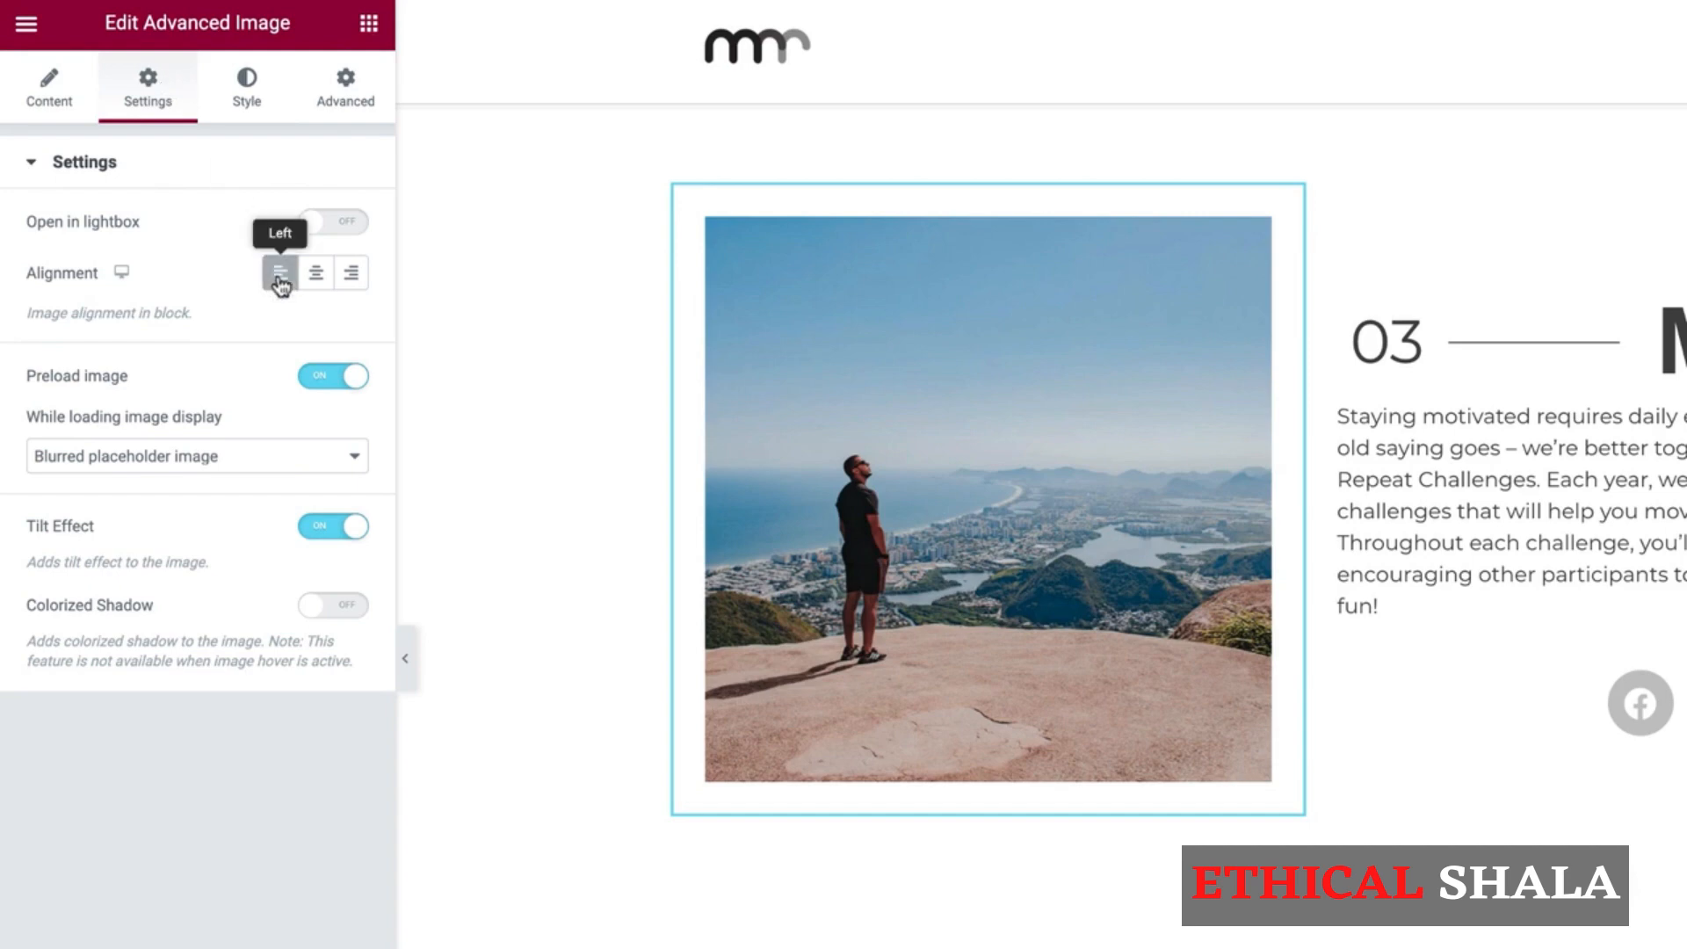
{"action": "left_click", "coordinate": [335, 90]}
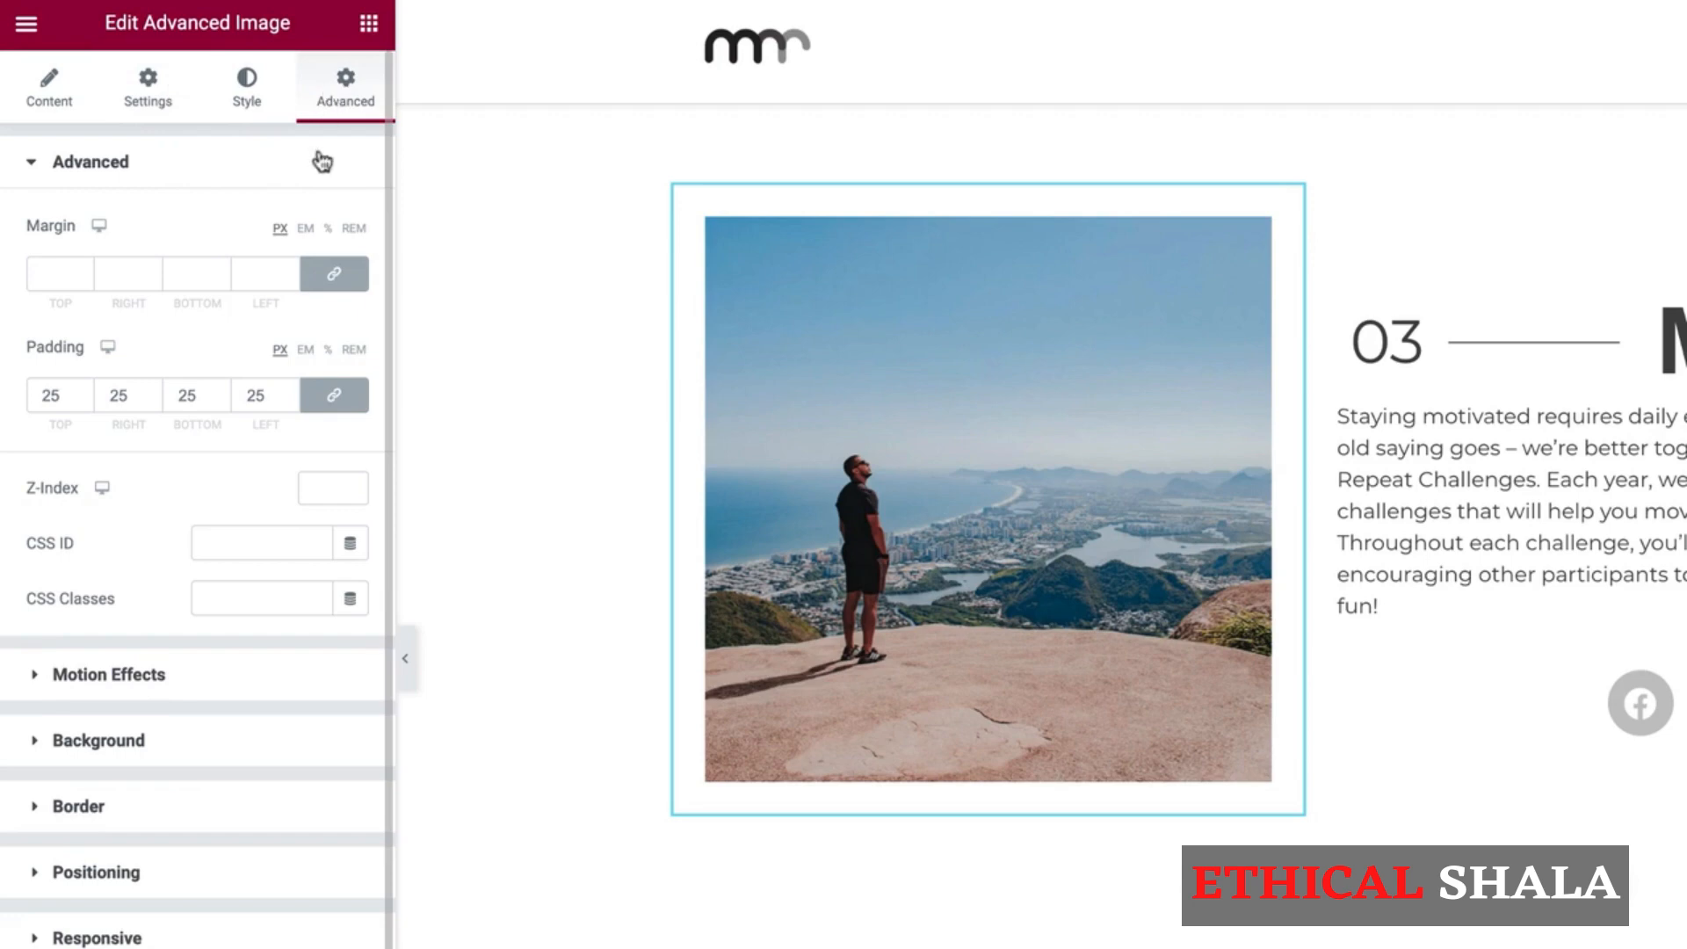
{"action": "left_click", "coordinate": [337, 400]}
{"action": "type", "text": "0"}
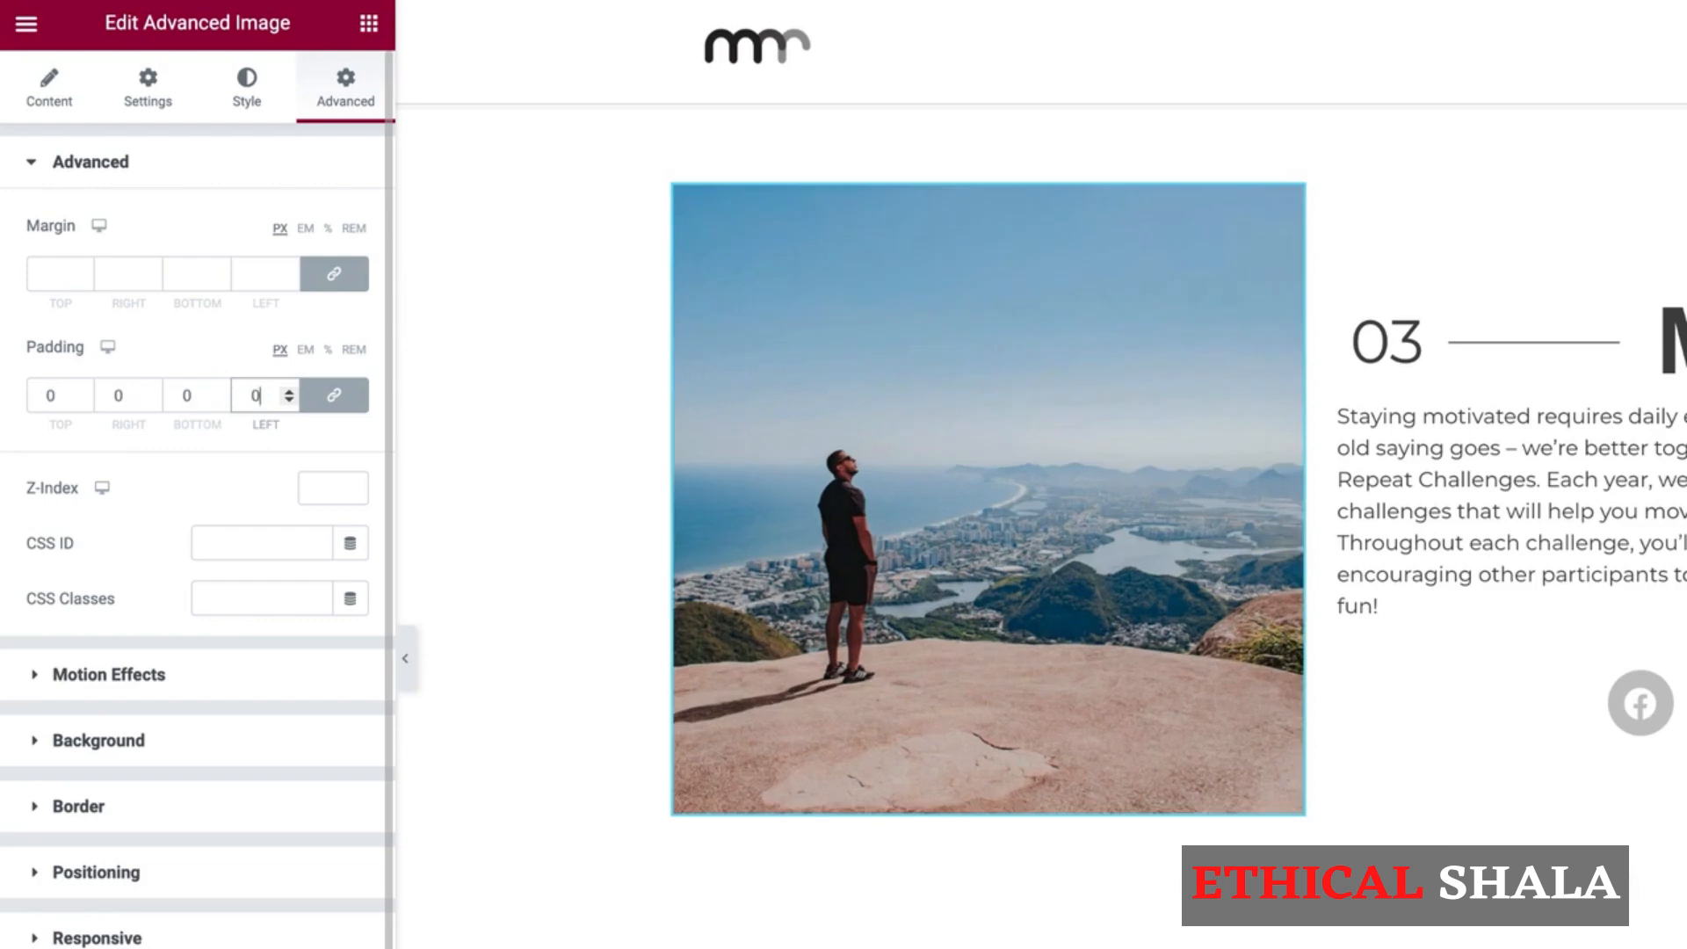
Step: Unlink the image's margins and set the top margin to -60 px and the bottom margin to -70 px
{"action": "left_click", "coordinate": [335, 275]}
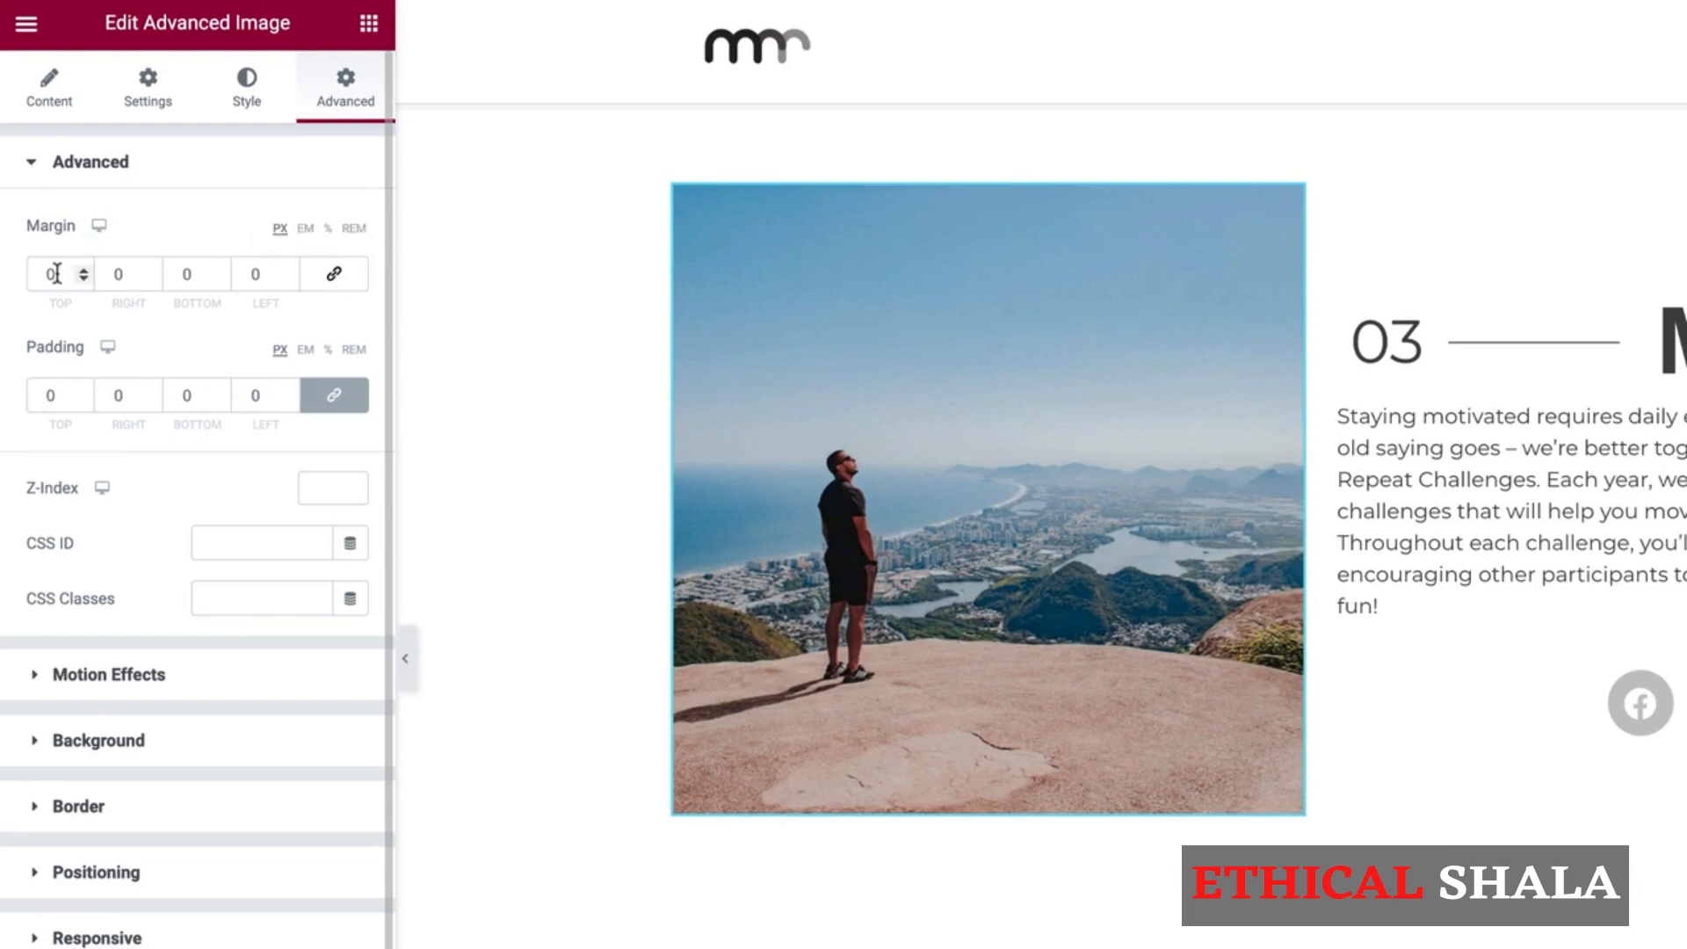
{"action": "left_click_drag", "start_coordinate": [76, 274], "coordinate": [23, 280]}
{"action": "type", "text": "60"}
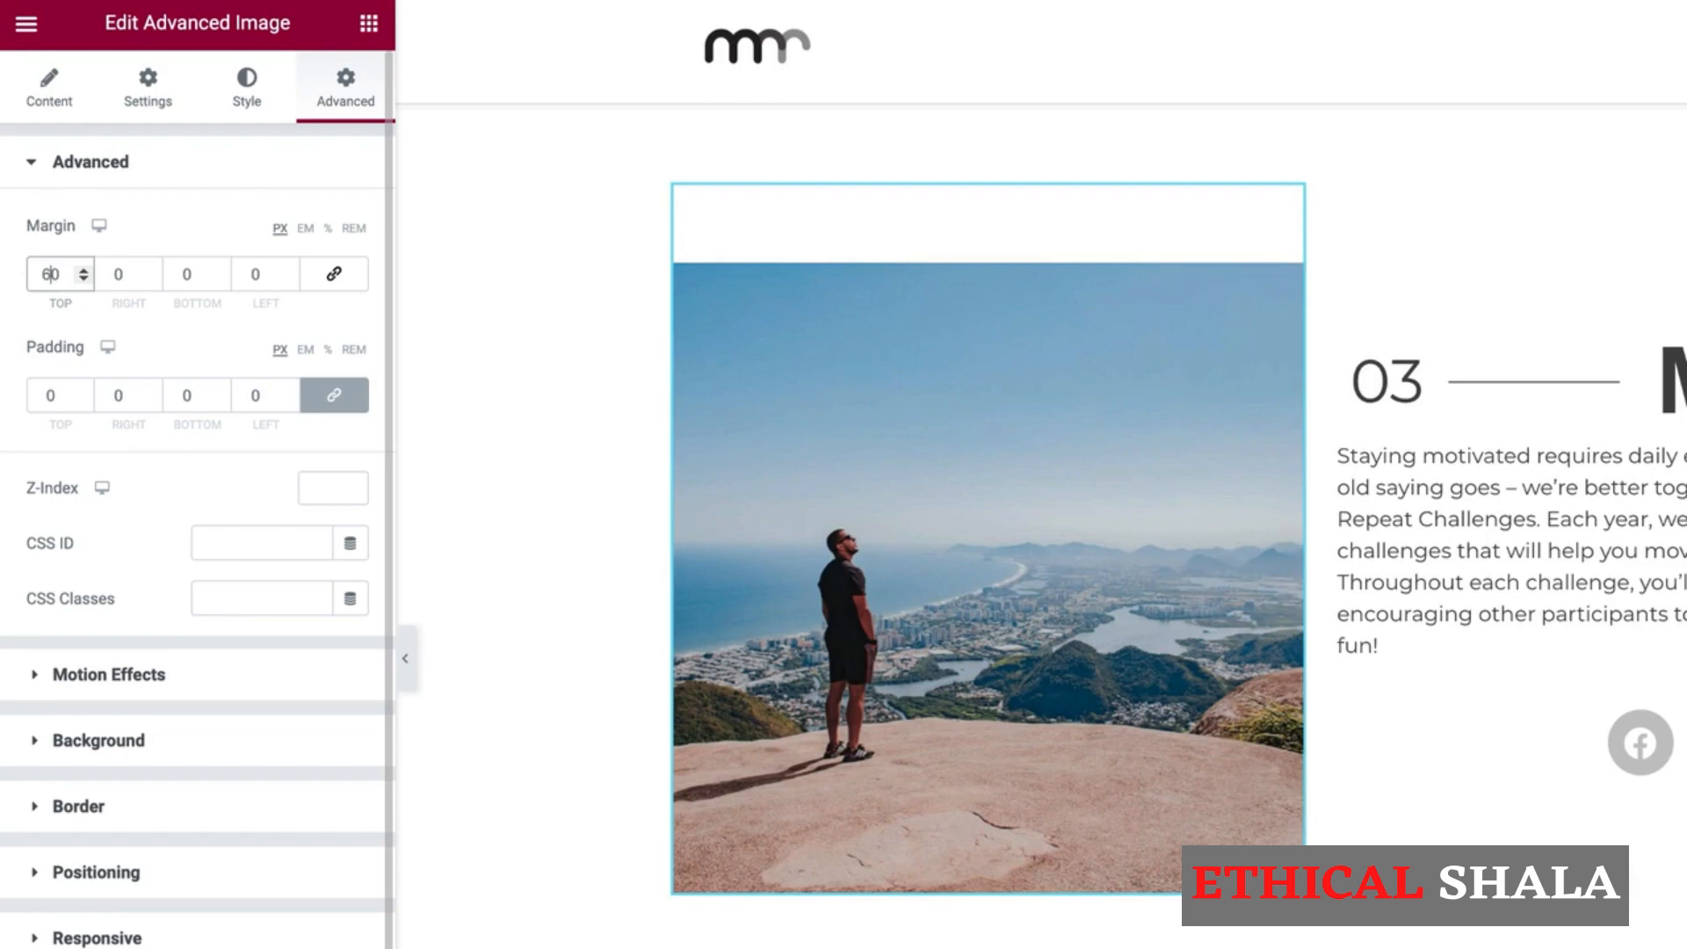
{"action": "key", "text": "Home"}
{"action": "type", "text": "-"}
{"action": "key", "text": "Tab"}
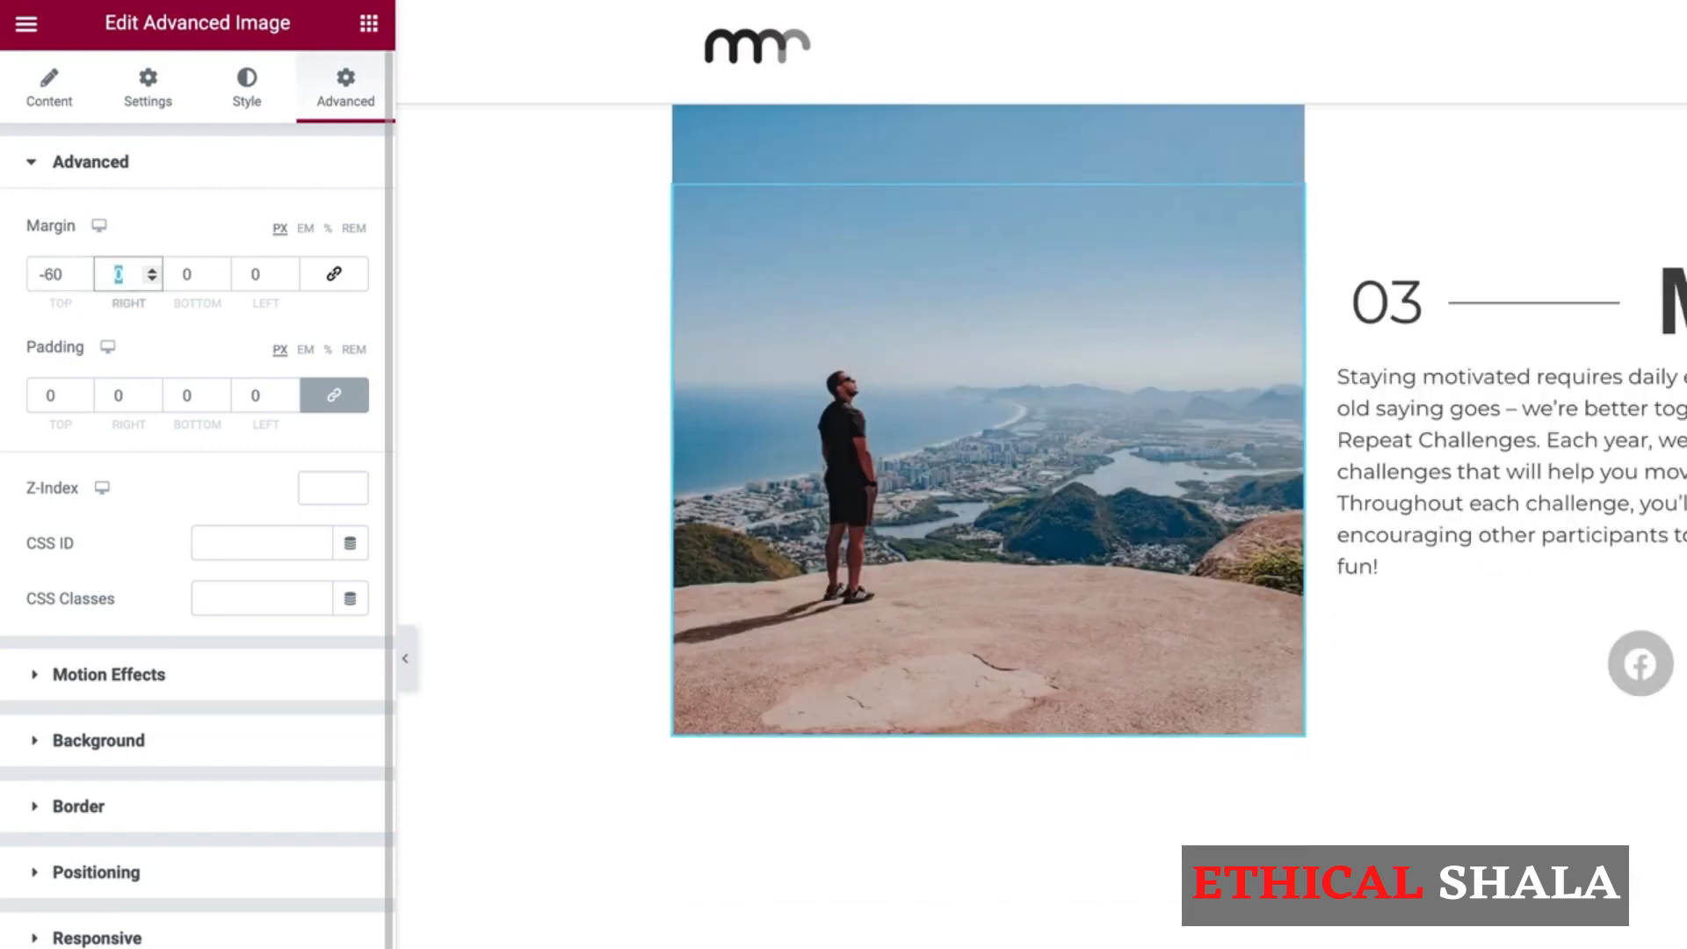
{"action": "key", "text": "Tab"}
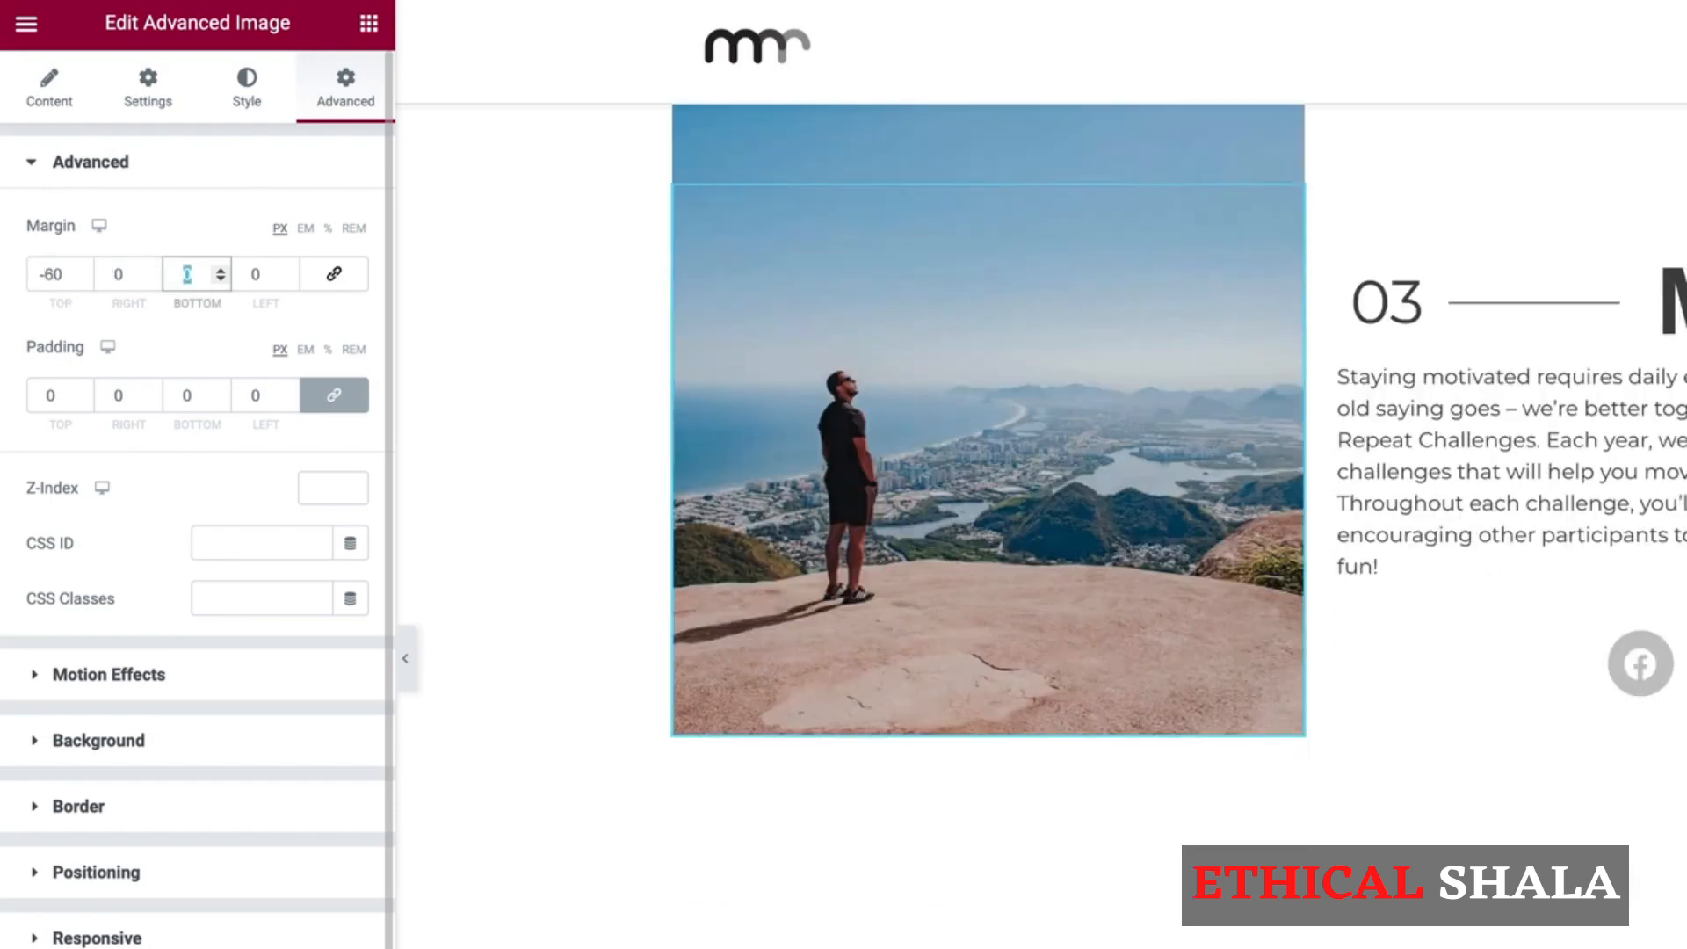
{"action": "type", "text": "70"}
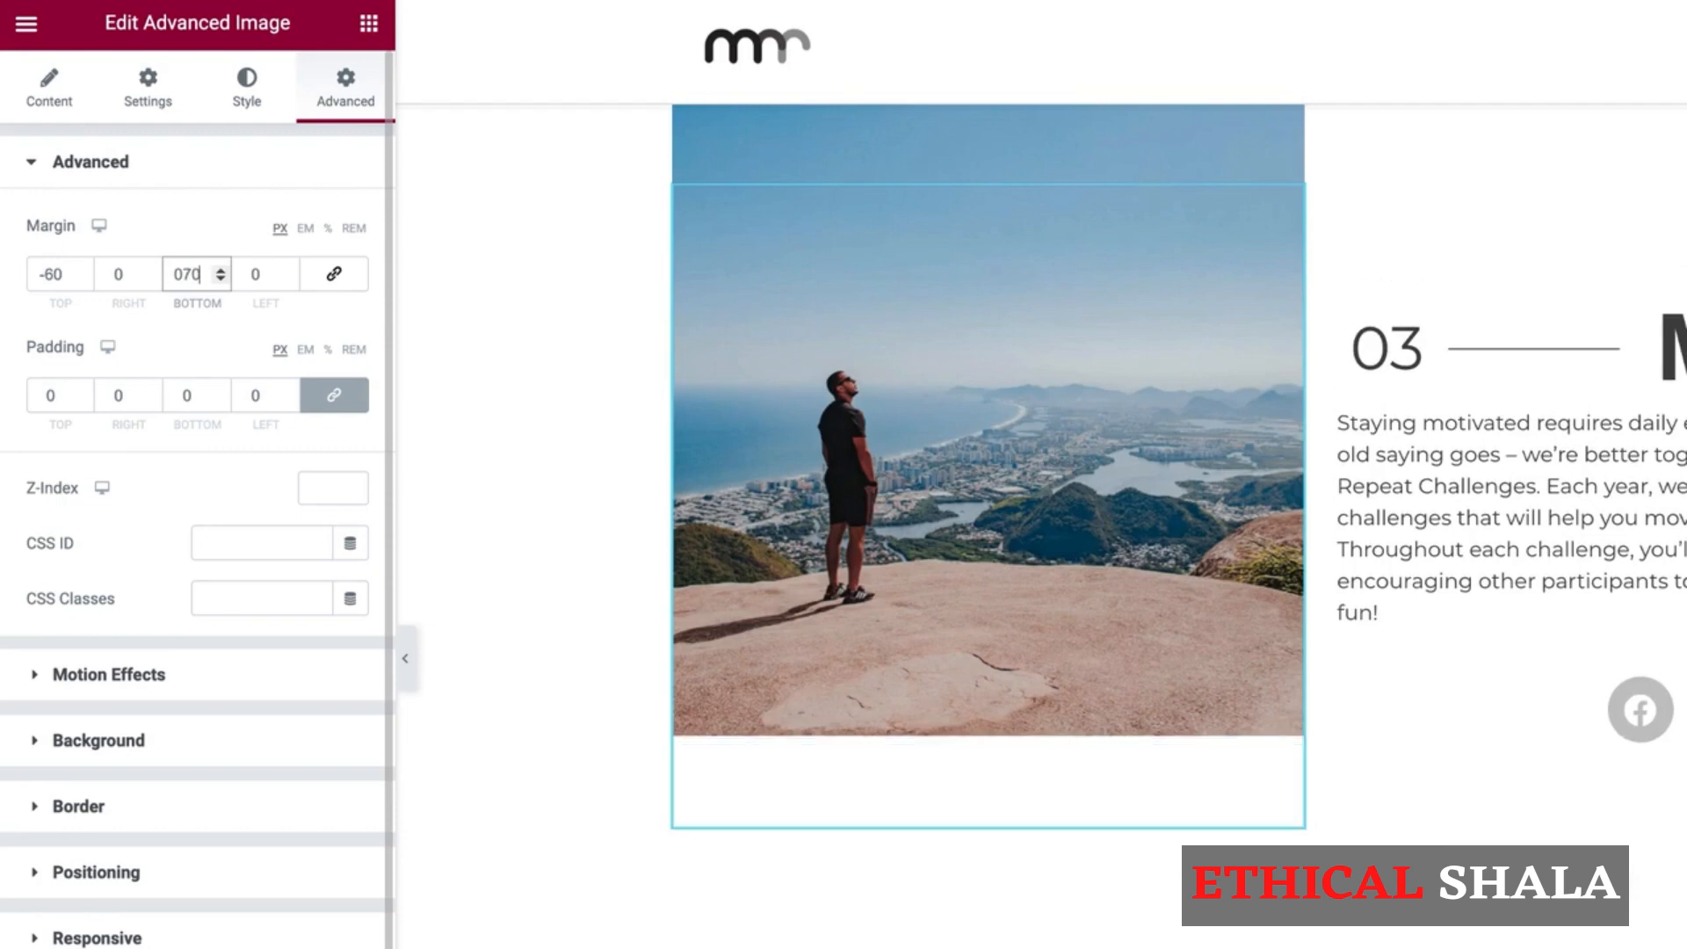
{"action": "key", "text": "BackSpace"}
{"action": "type", "text": "-"}
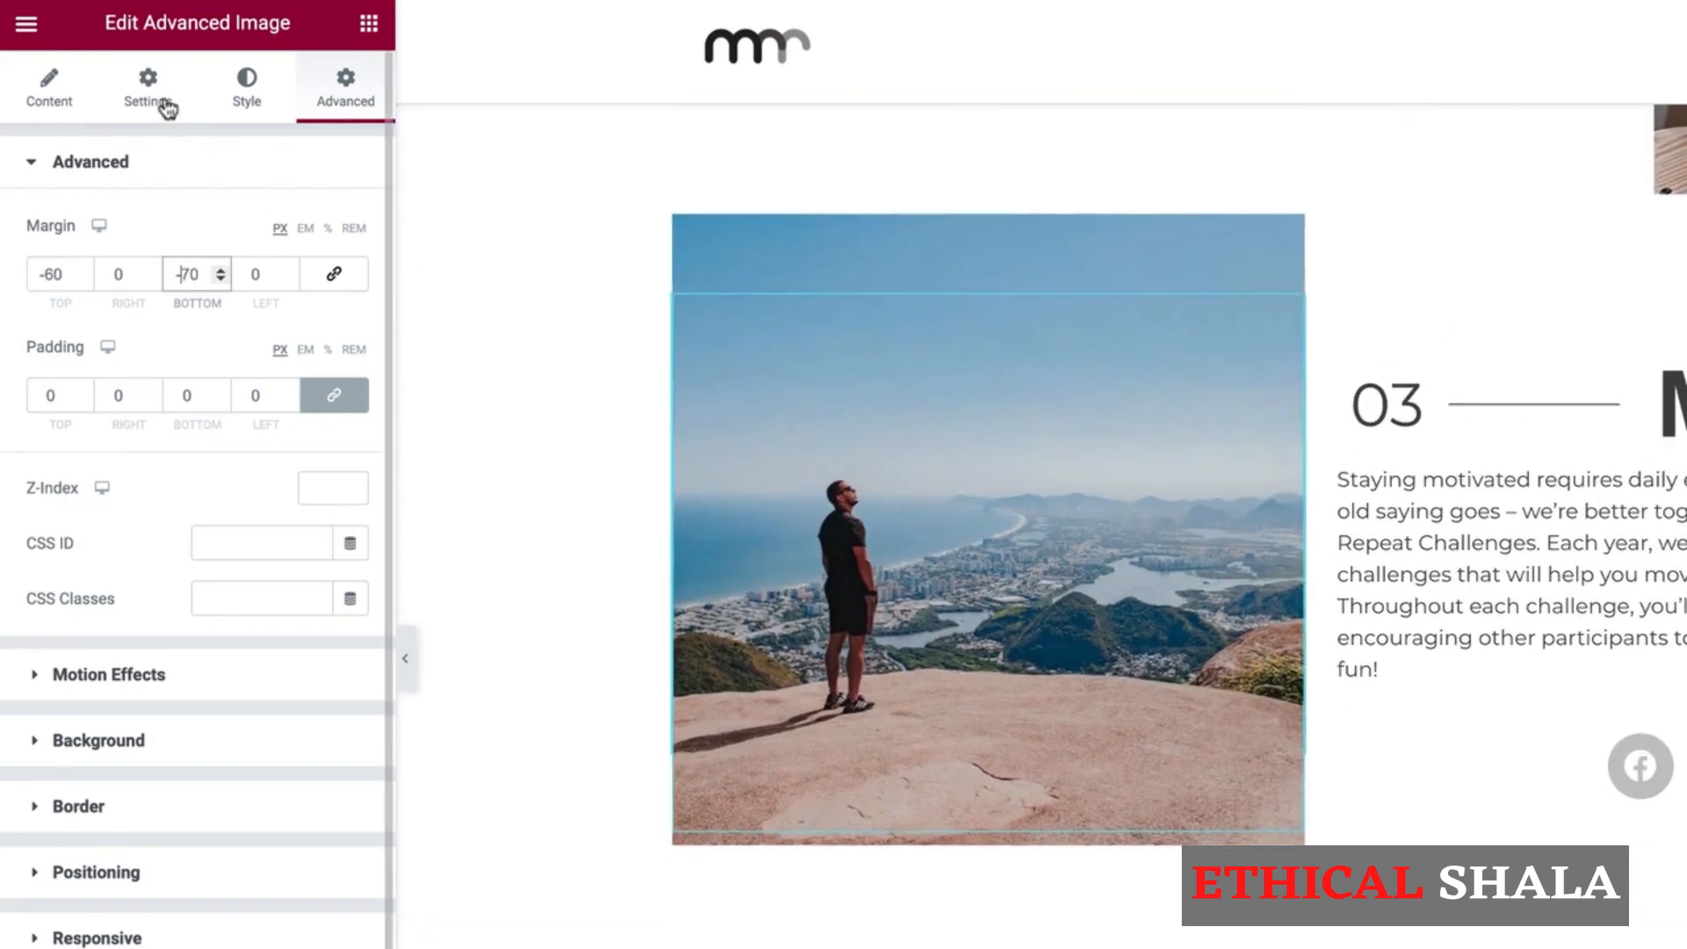
Step: Set the Motivate image's maximum width to 350 px
{"action": "left_click", "coordinate": [51, 102]}
{"action": "left_click", "coordinate": [245, 102]}
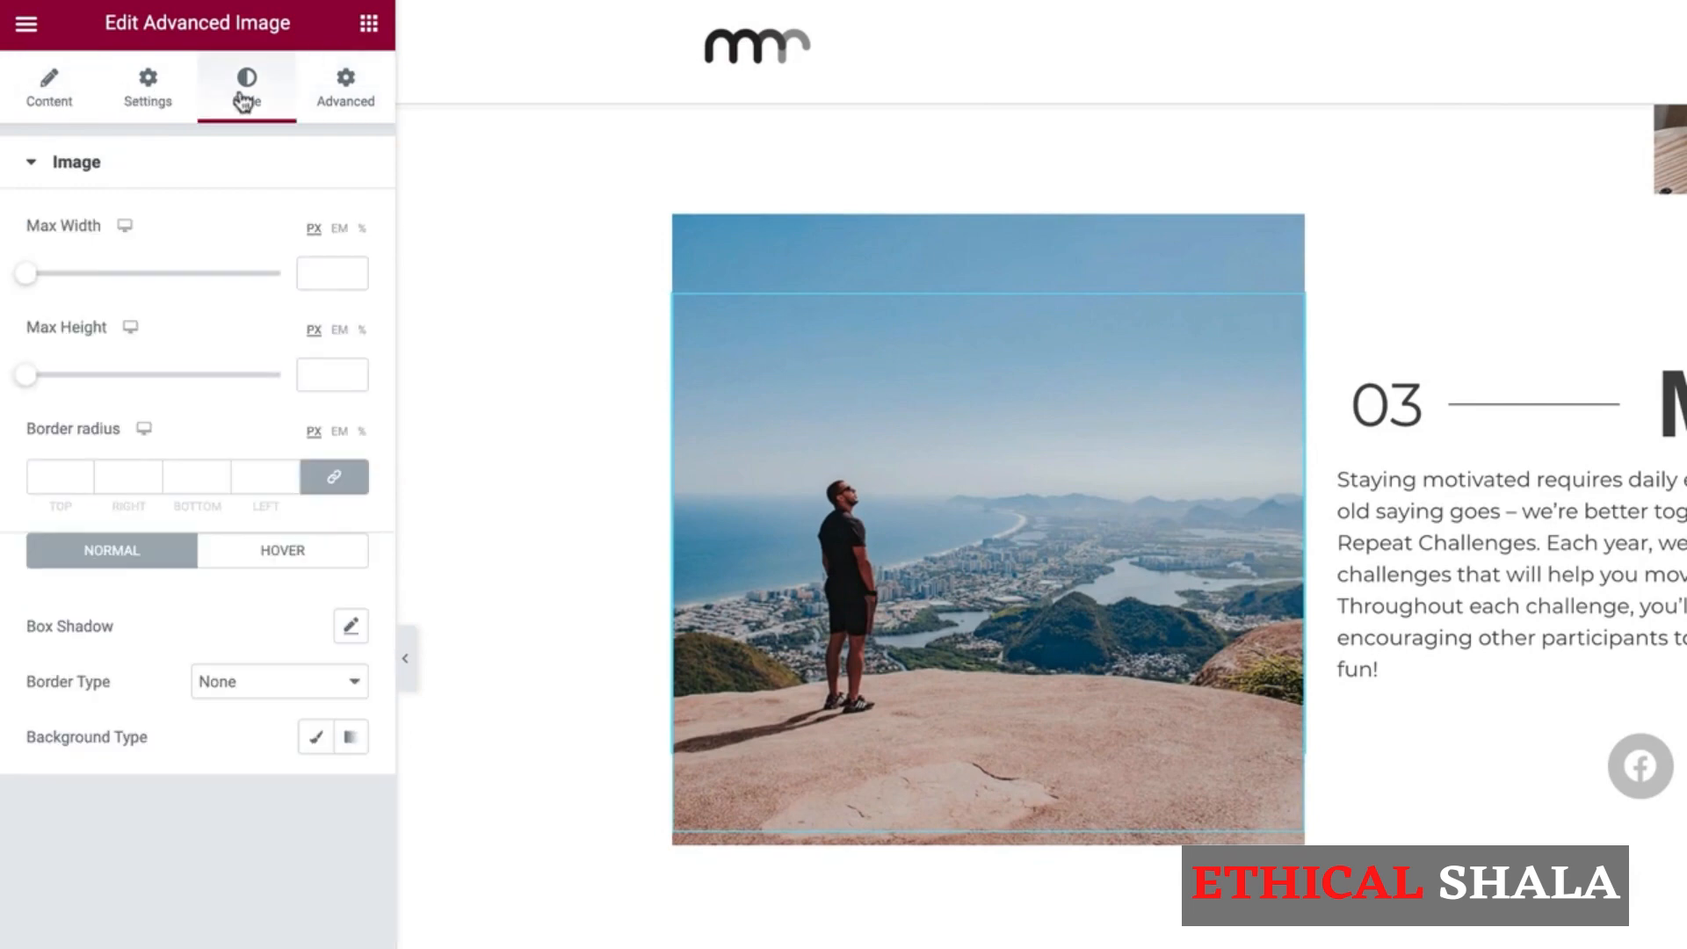
{"action": "left_click_drag", "start_coordinate": [24, 279], "coordinate": [81, 284]}
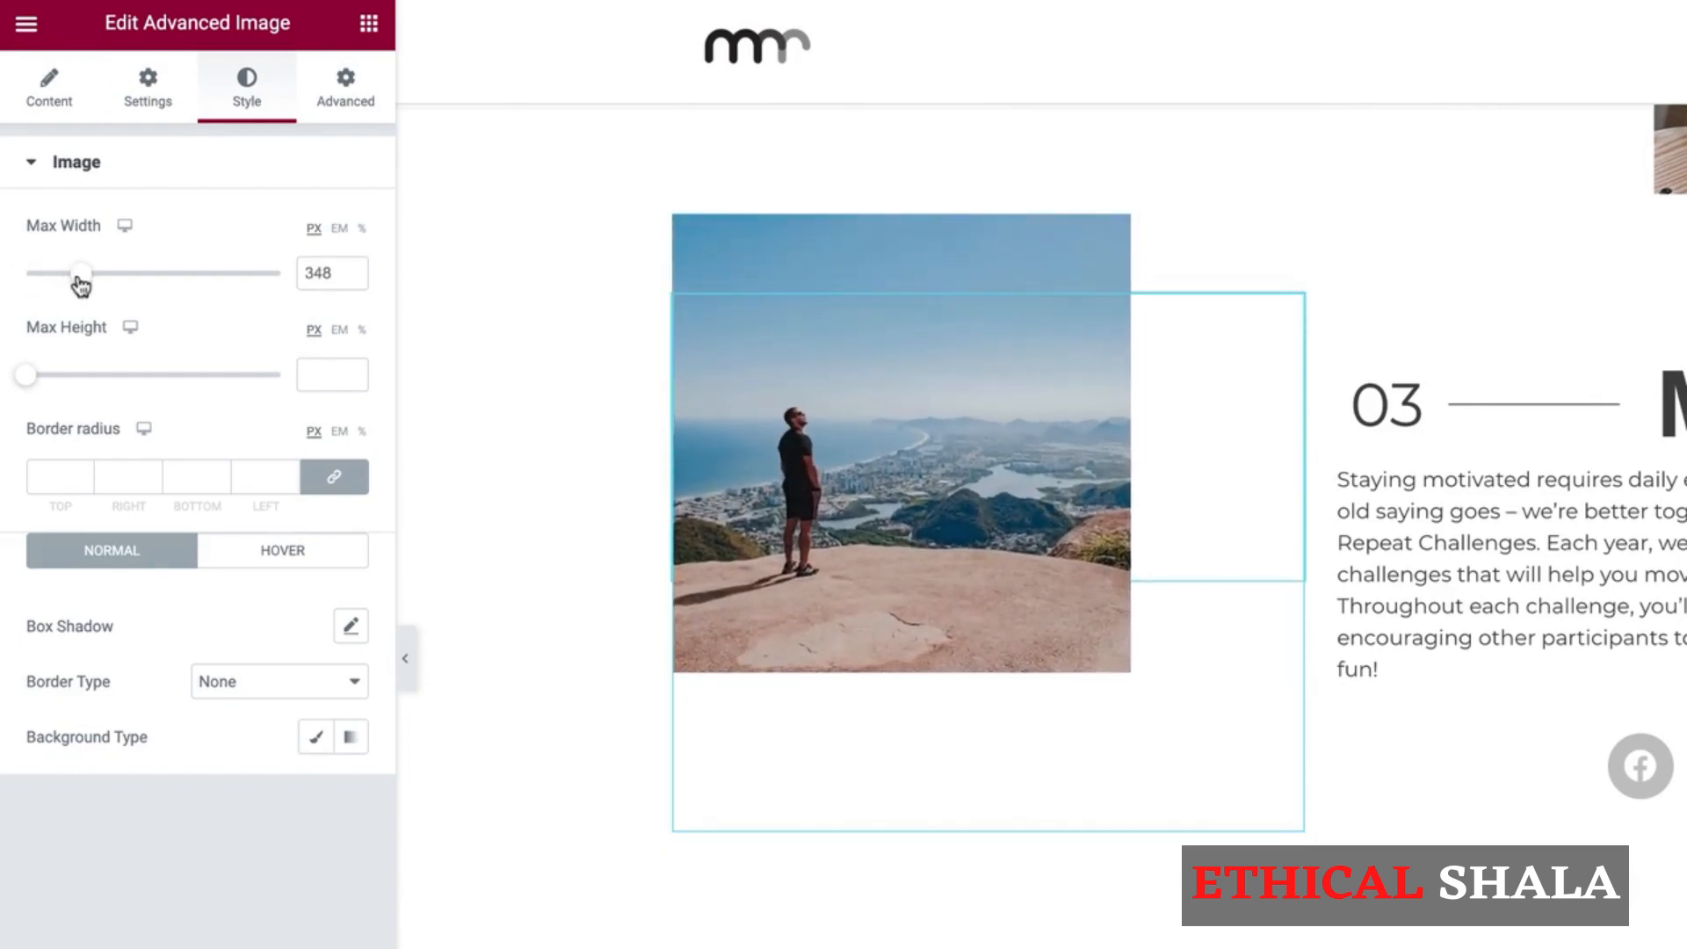
{"action": "left_click", "coordinate": [353, 268]}
{"action": "left_click", "coordinate": [352, 268]}
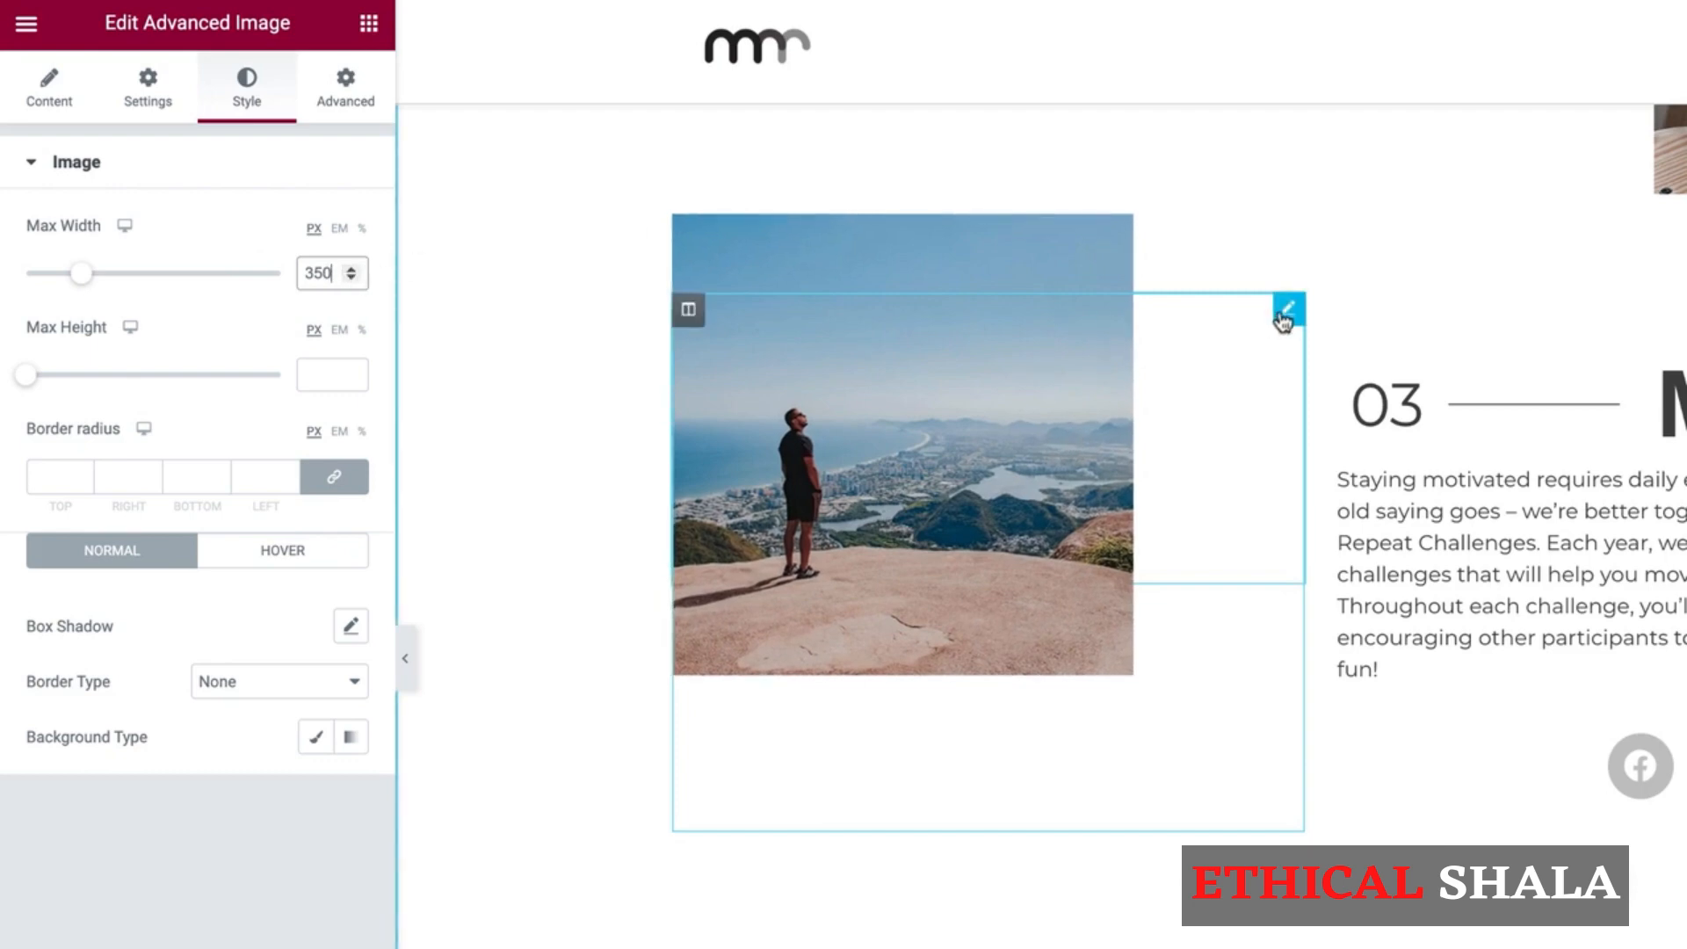
Step: Duplicate the Motivate image and replace the copy's picture with What-We-Do-Section-3-2.jpg
{"action": "right_click", "coordinate": [1283, 318]}
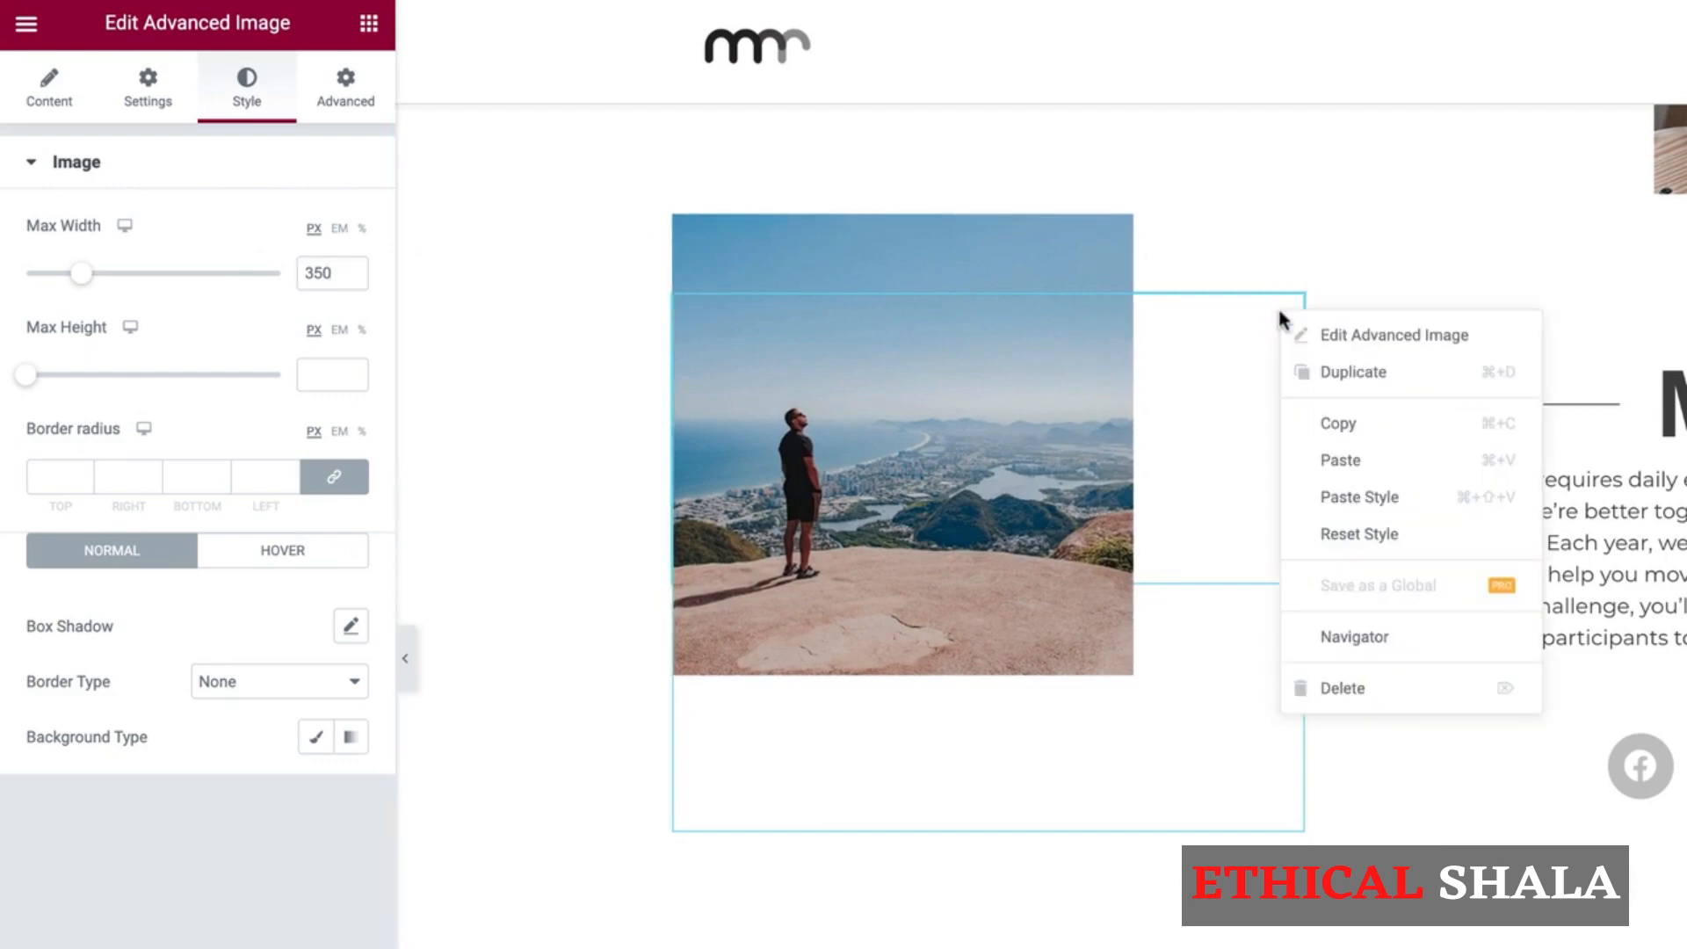
{"action": "left_click", "coordinate": [1299, 367]}
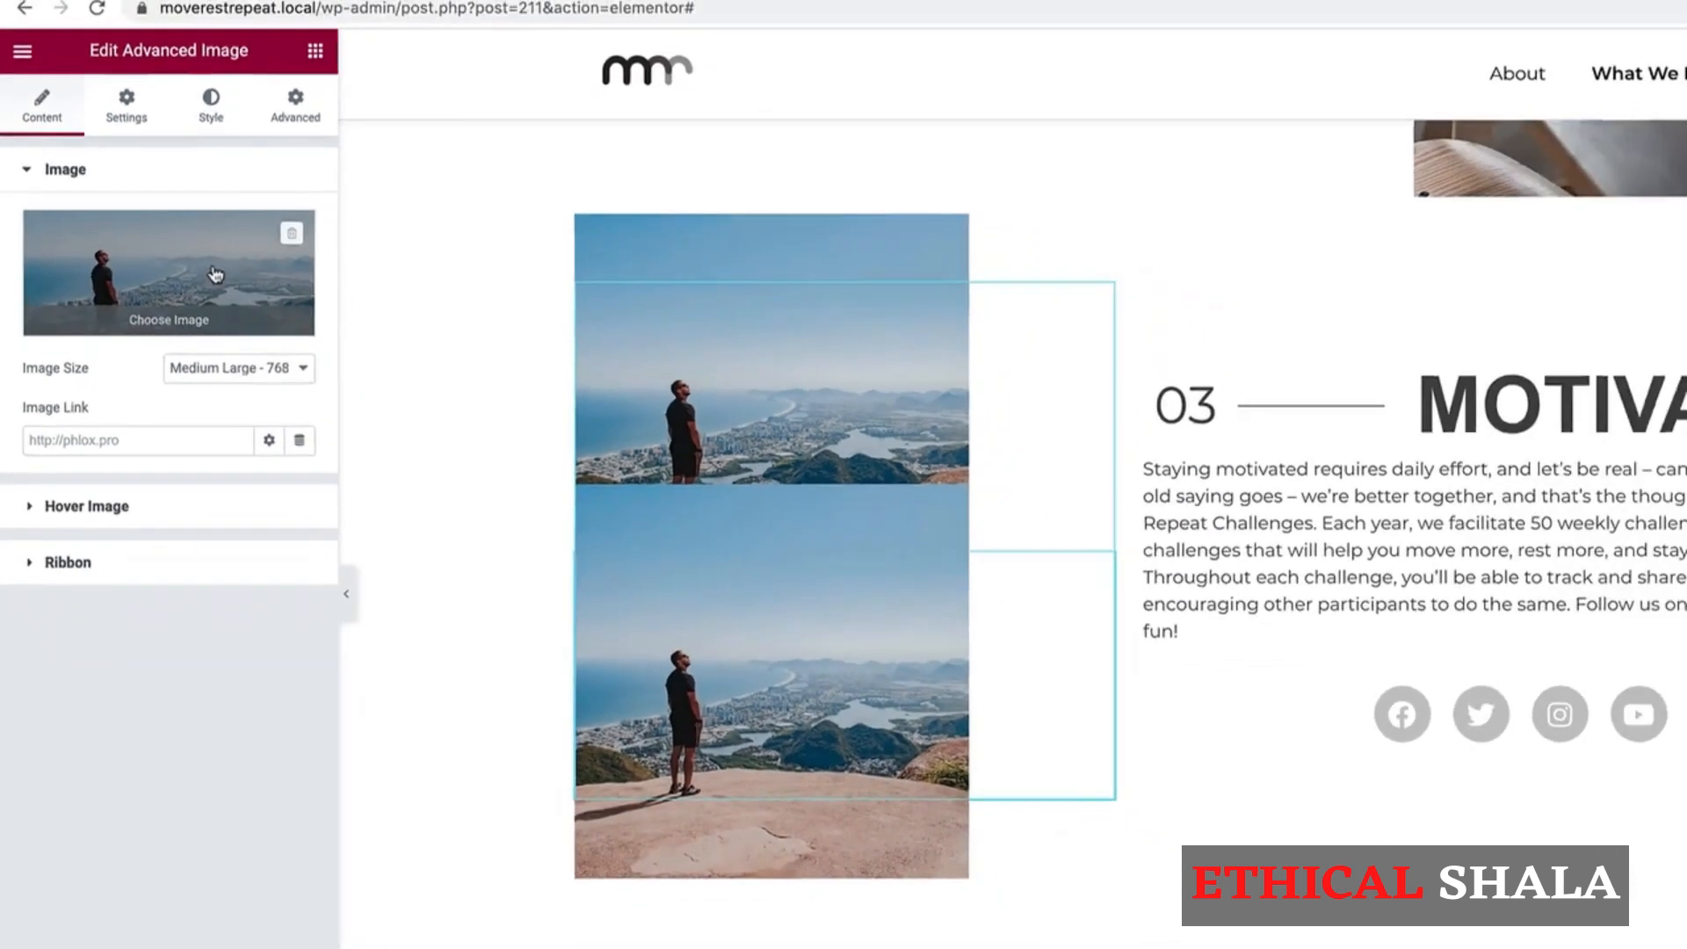
{"action": "left_click", "coordinate": [247, 286]}
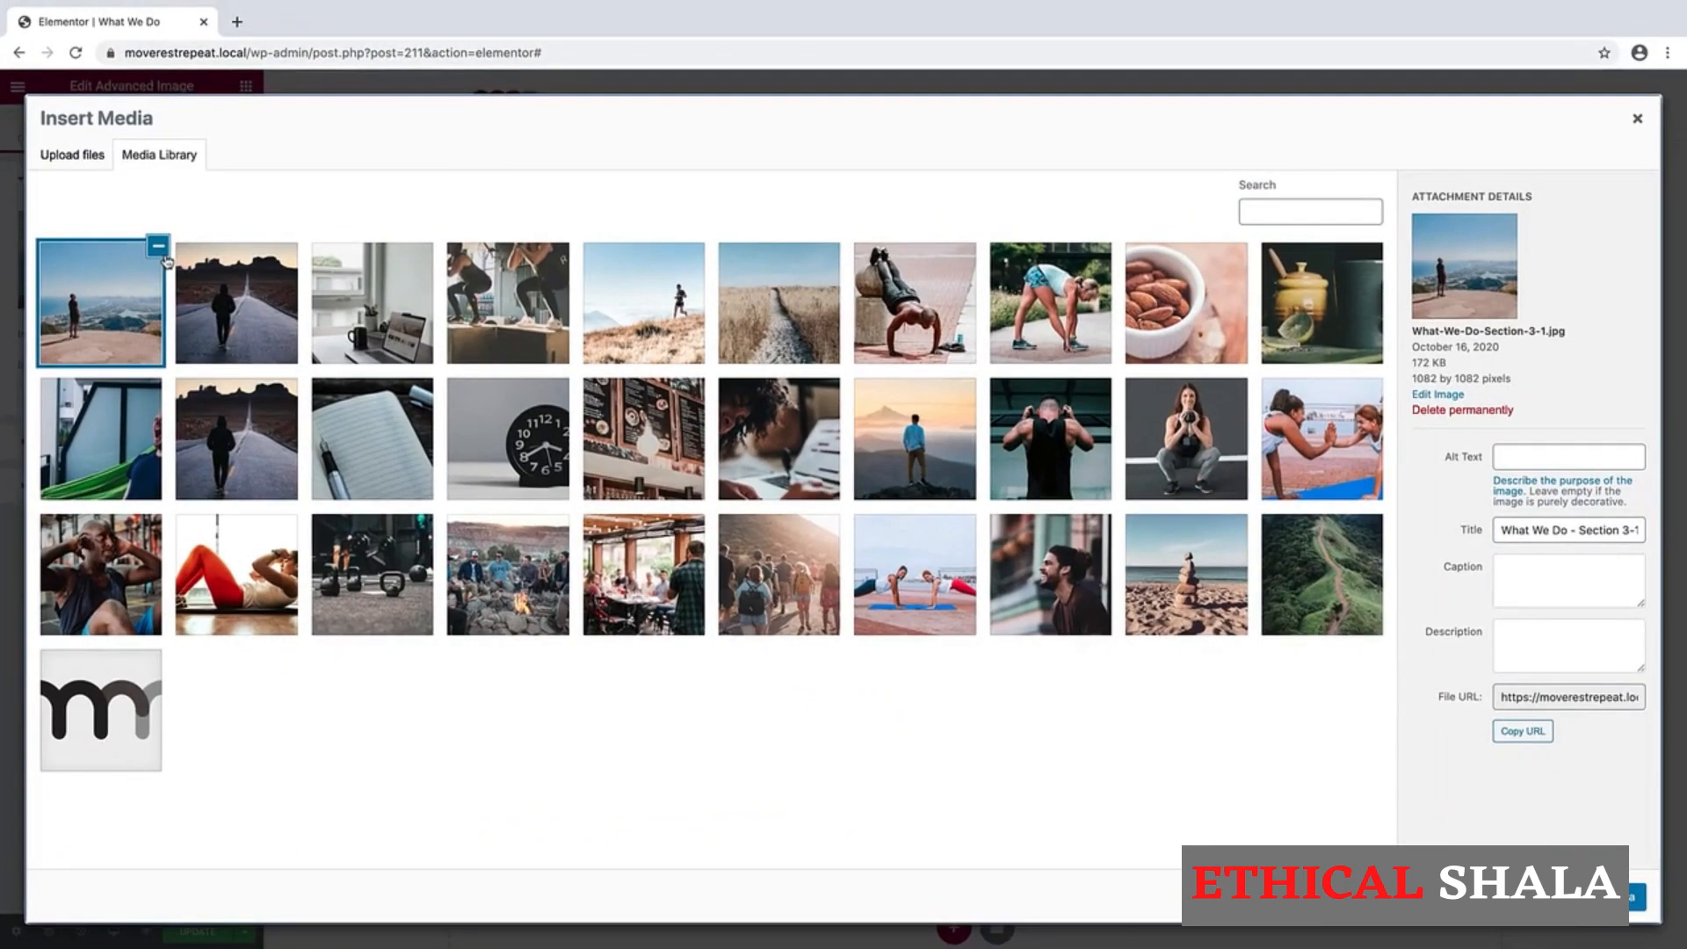
{"action": "left_click", "coordinate": [237, 312]}
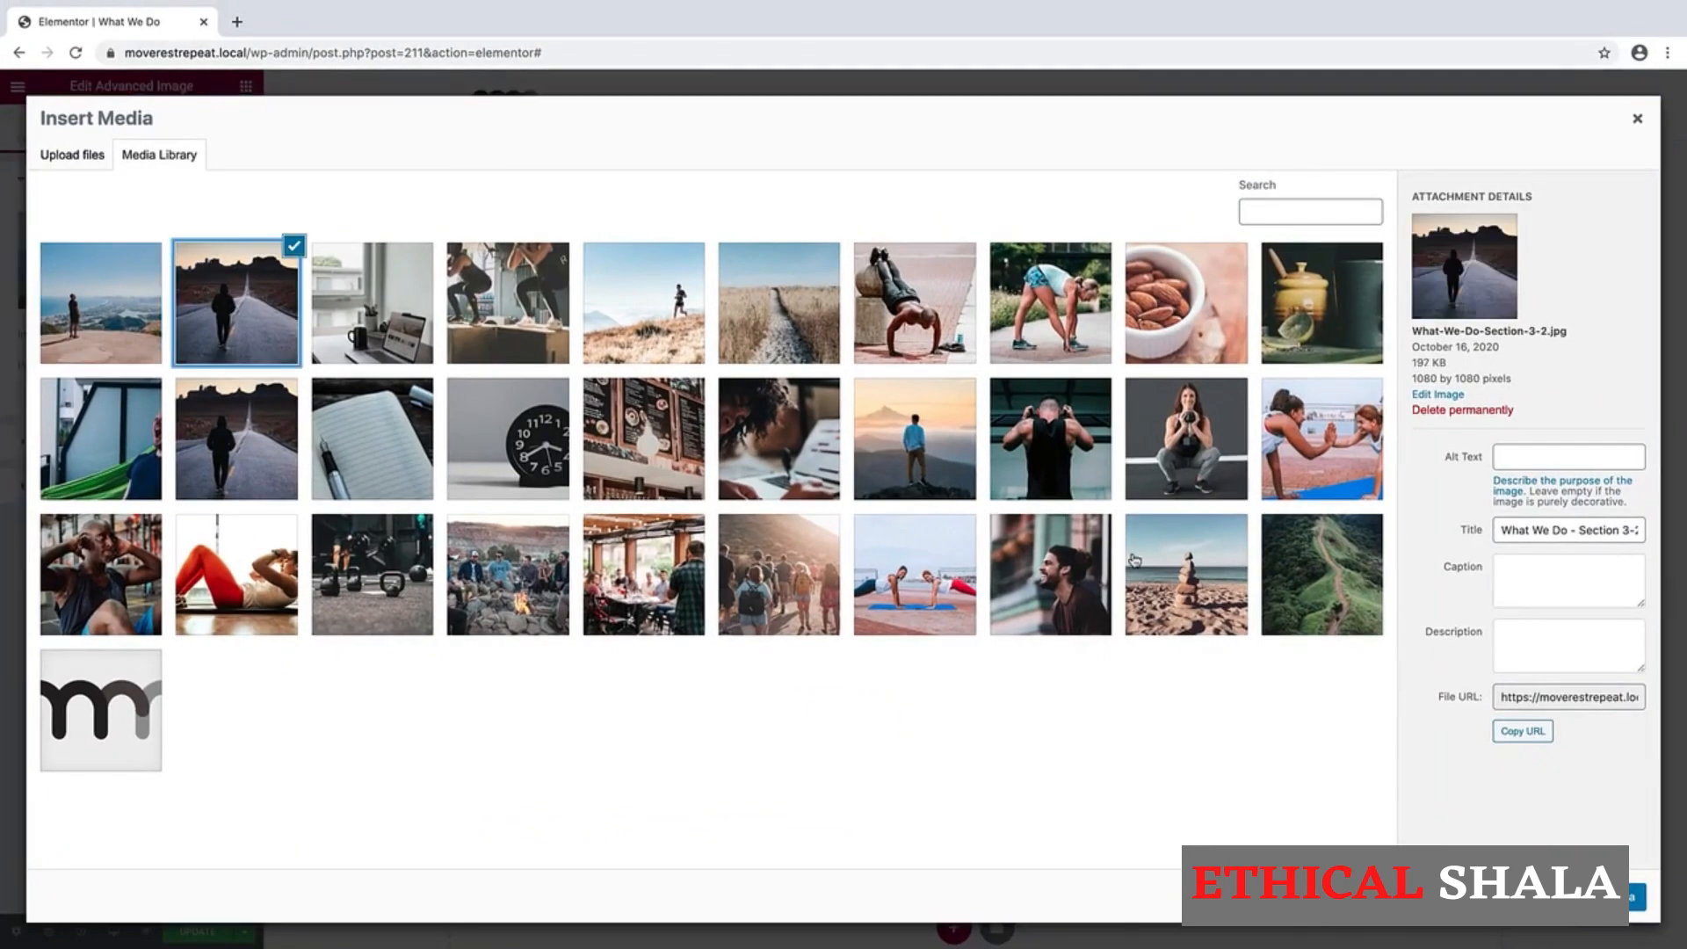
{"action": "left_click", "coordinate": [1636, 897]}
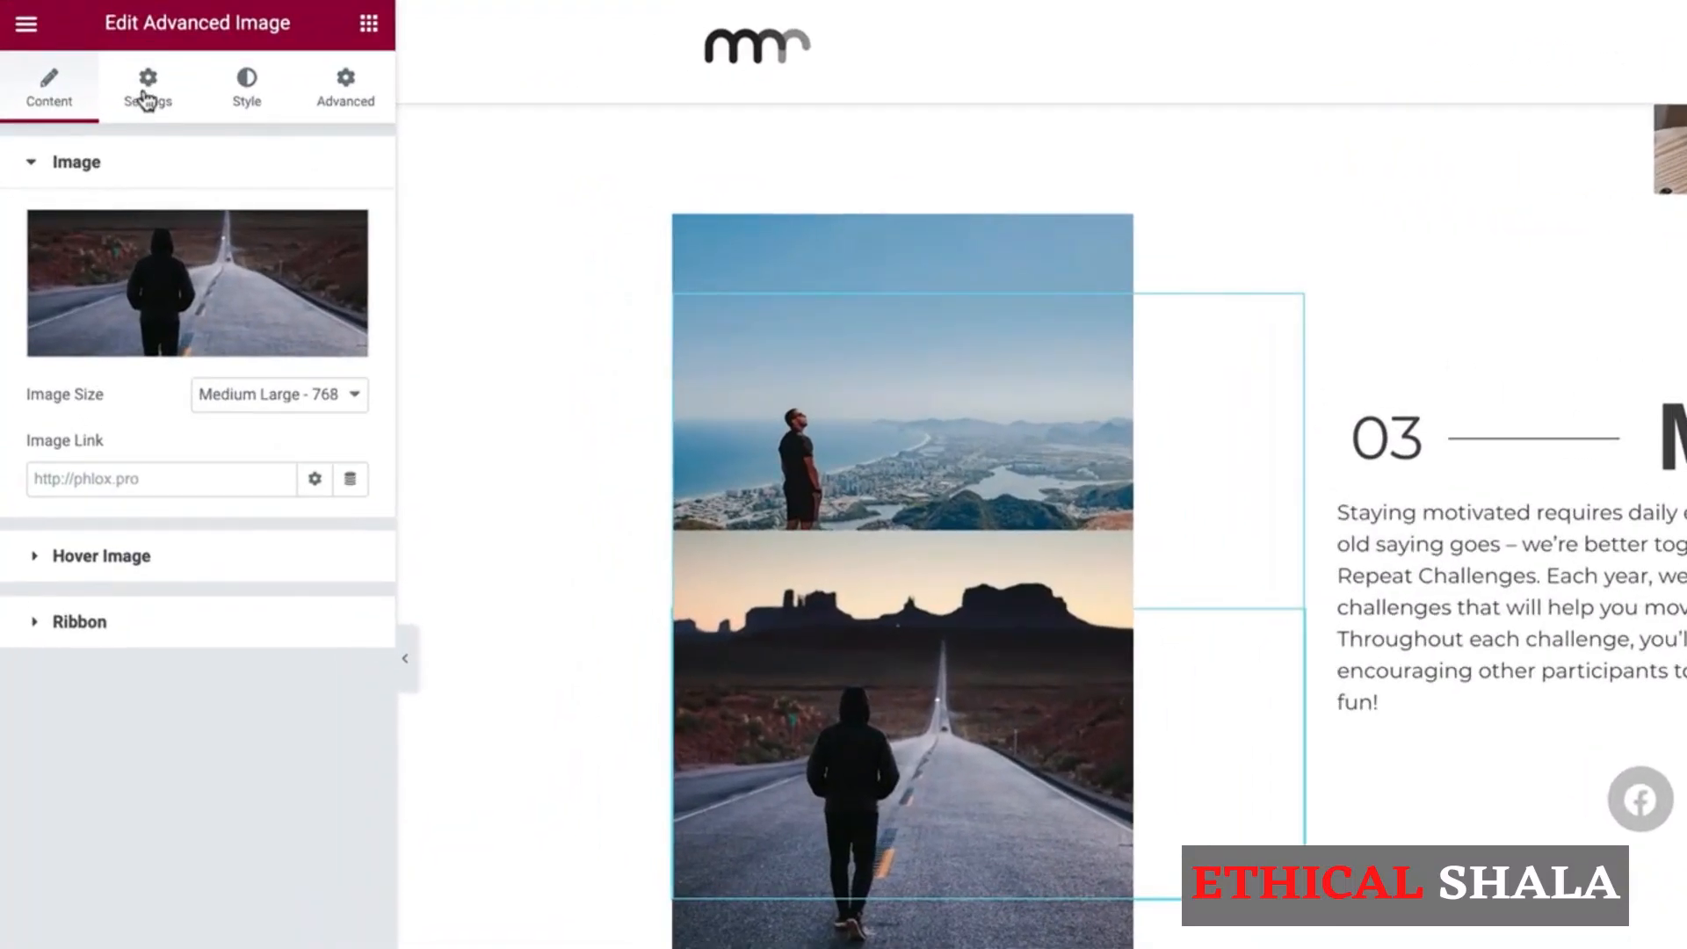
Step: Align the duplicated road image to the right within its column
{"action": "left_click", "coordinate": [146, 99]}
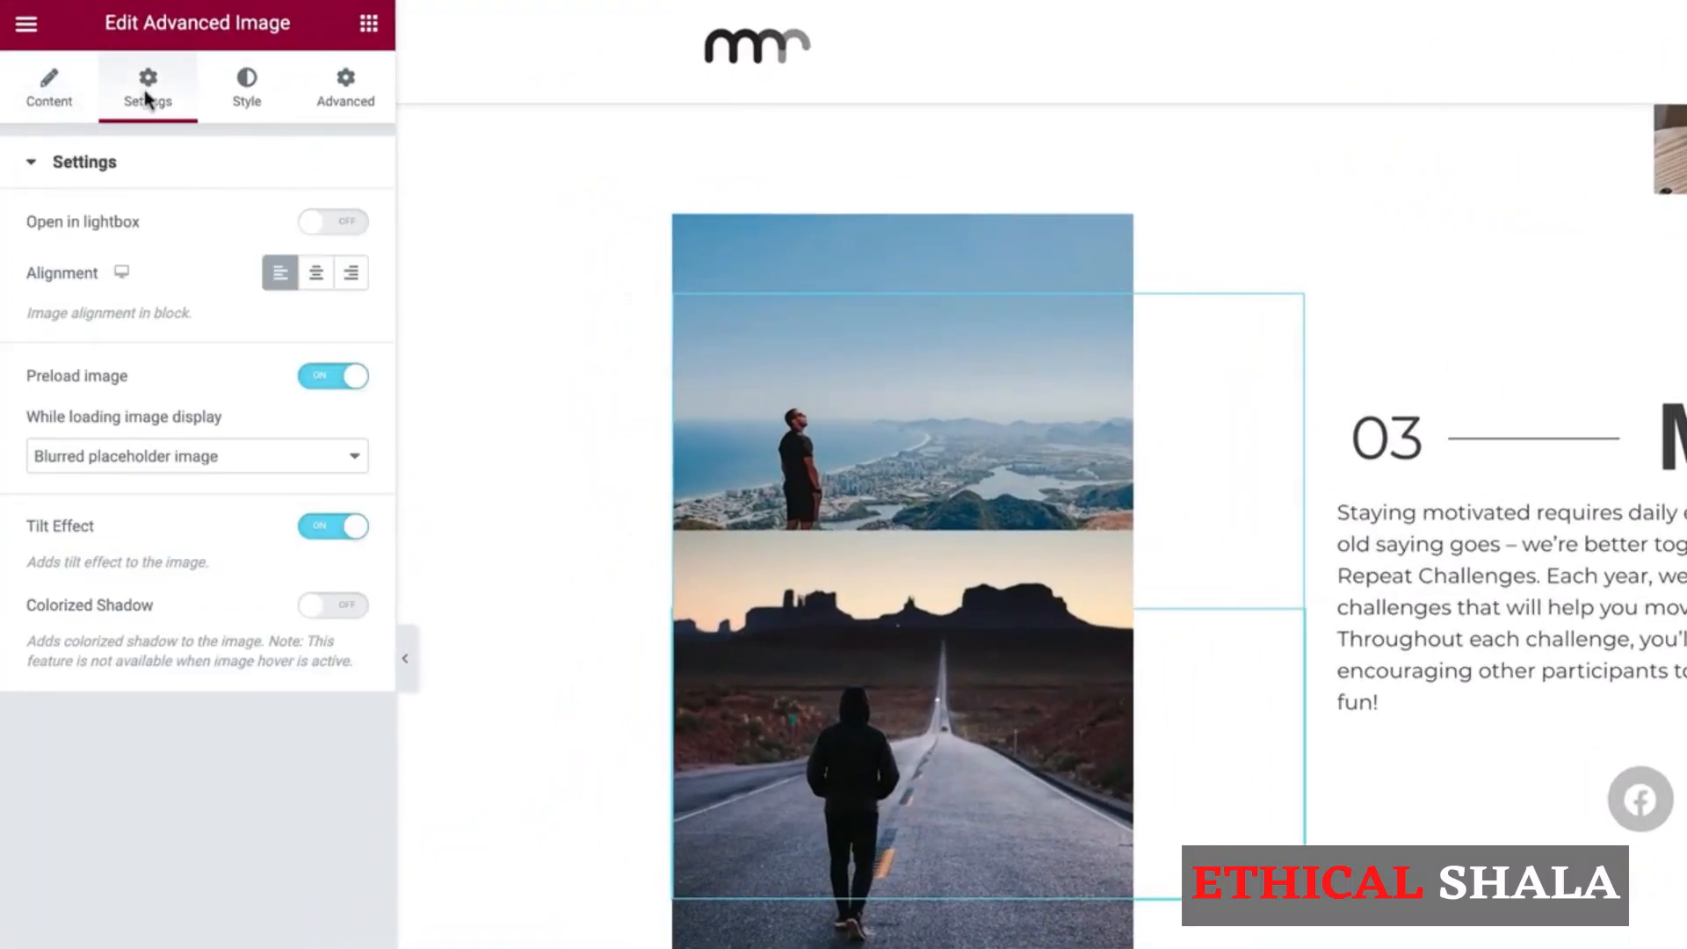
{"action": "left_click", "coordinate": [355, 280]}
{"action": "left_click", "coordinate": [356, 281]}
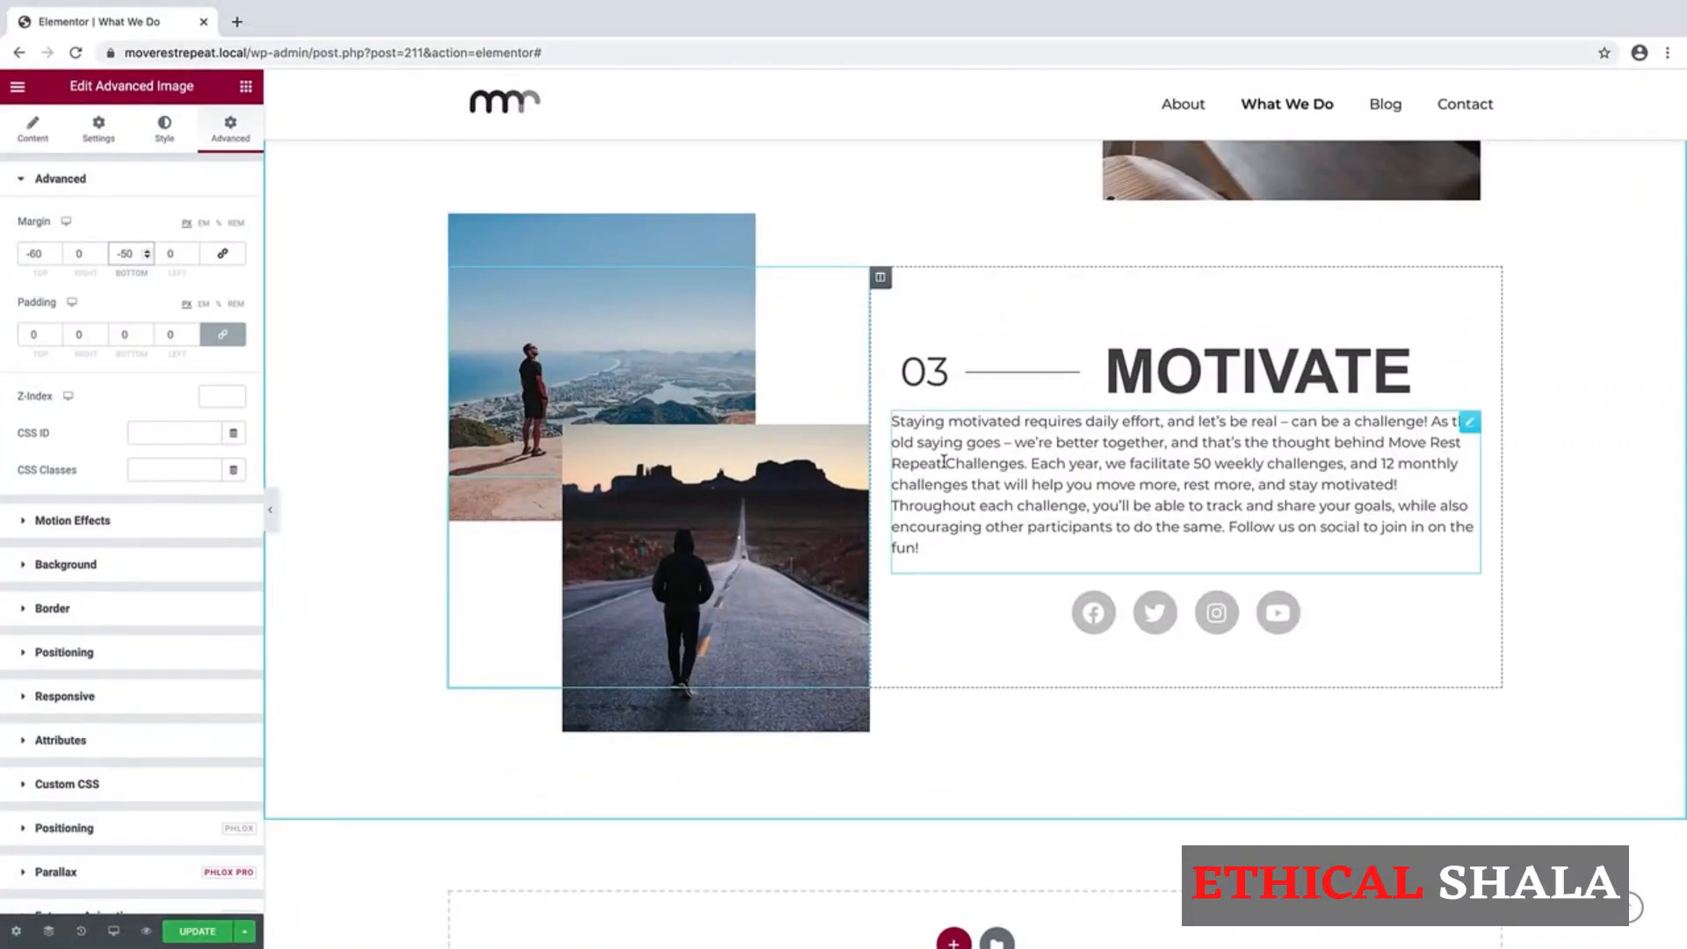
Step: Review the layout of the Motivate, Resource and Train sections on the What We Do page
{"action": "scroll", "coordinate": [1055, 615], "scroll_direction": "up", "scroll_amount": 2}
{"action": "scroll", "coordinate": [1052, 617], "scroll_direction": "down", "scroll_amount": 2}
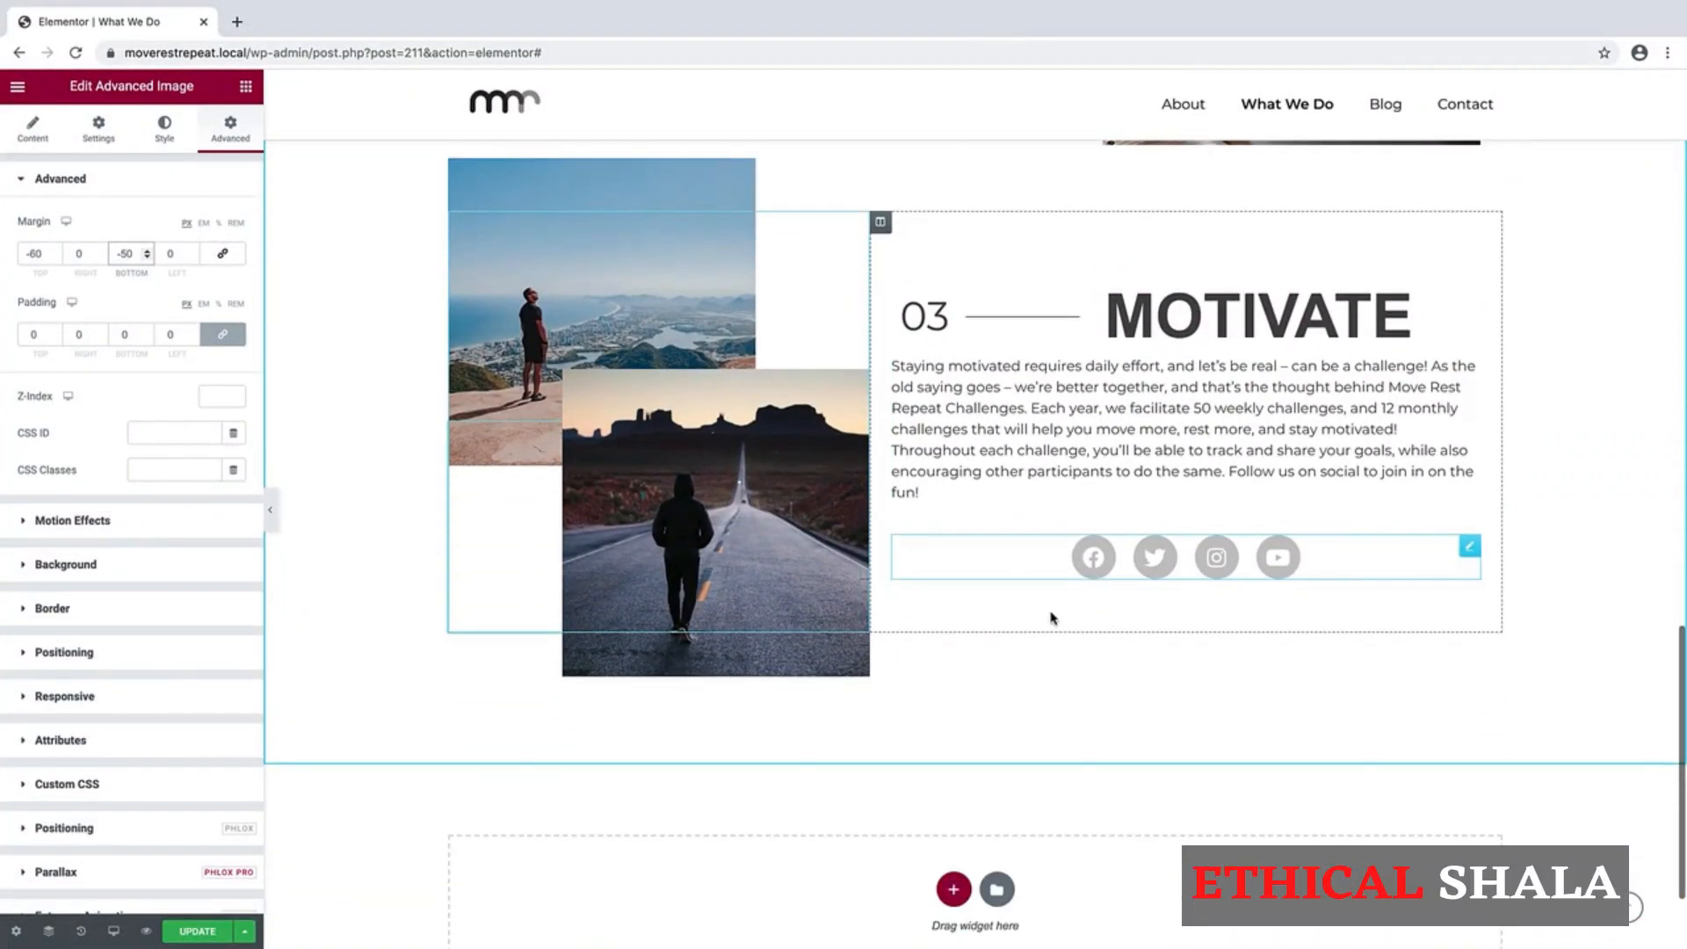
{"action": "scroll", "coordinate": [1052, 618], "scroll_direction": "up", "scroll_amount": 2}
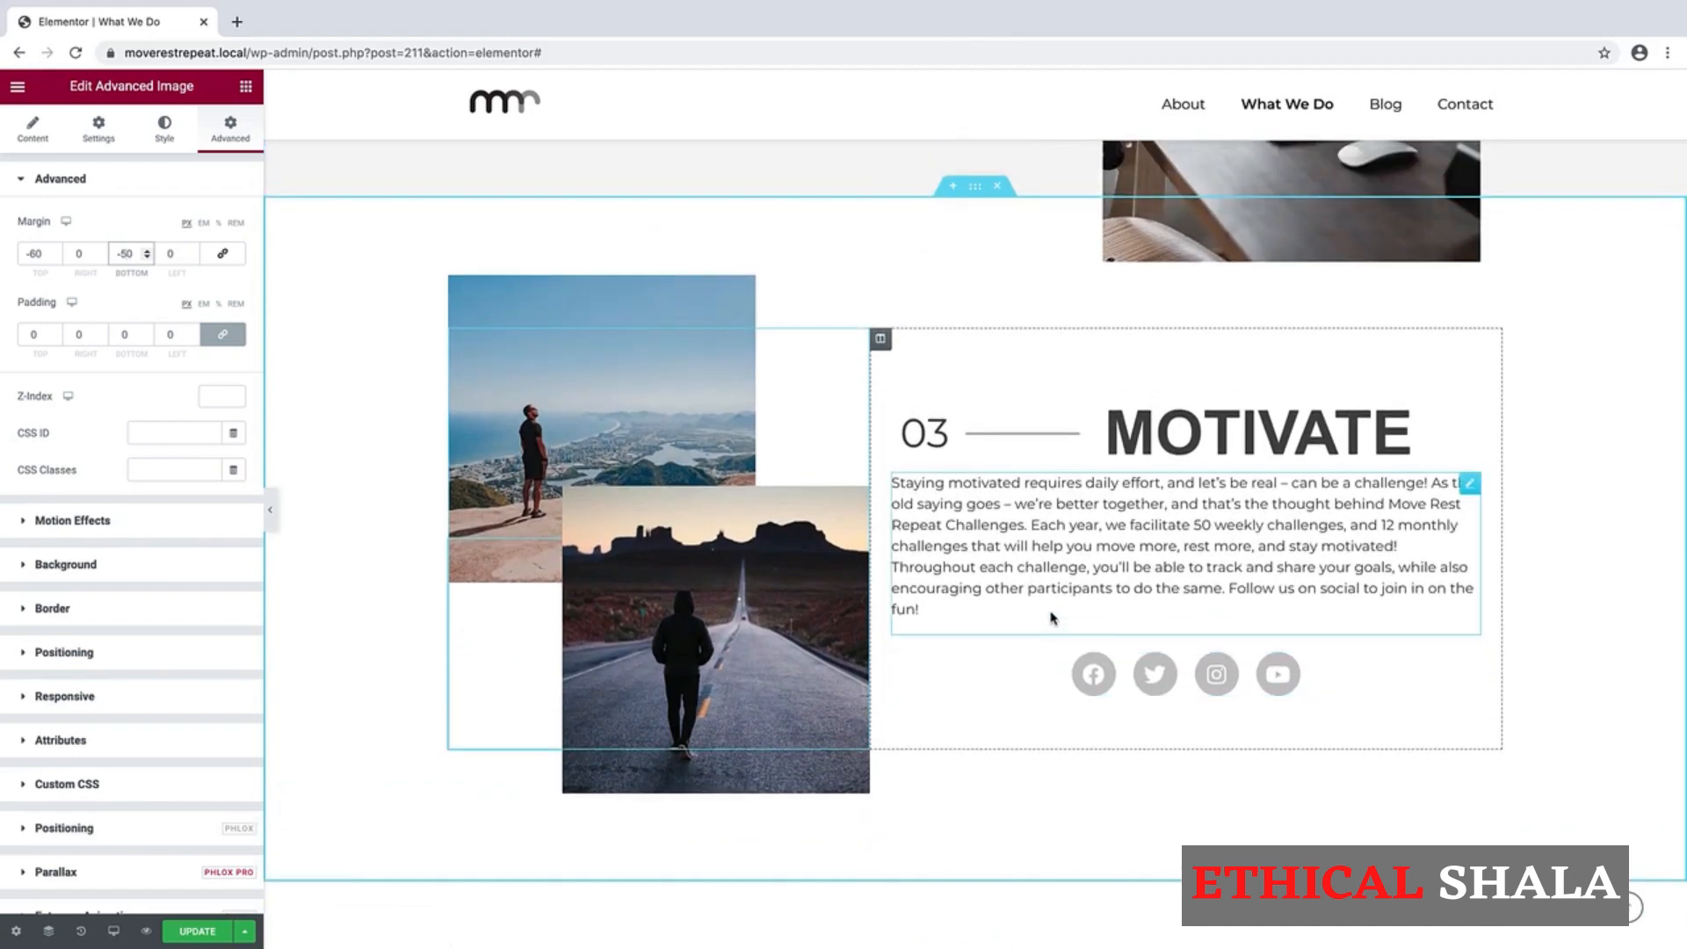
{"action": "scroll", "coordinate": [1052, 618], "scroll_direction": "up", "scroll_amount": 5}
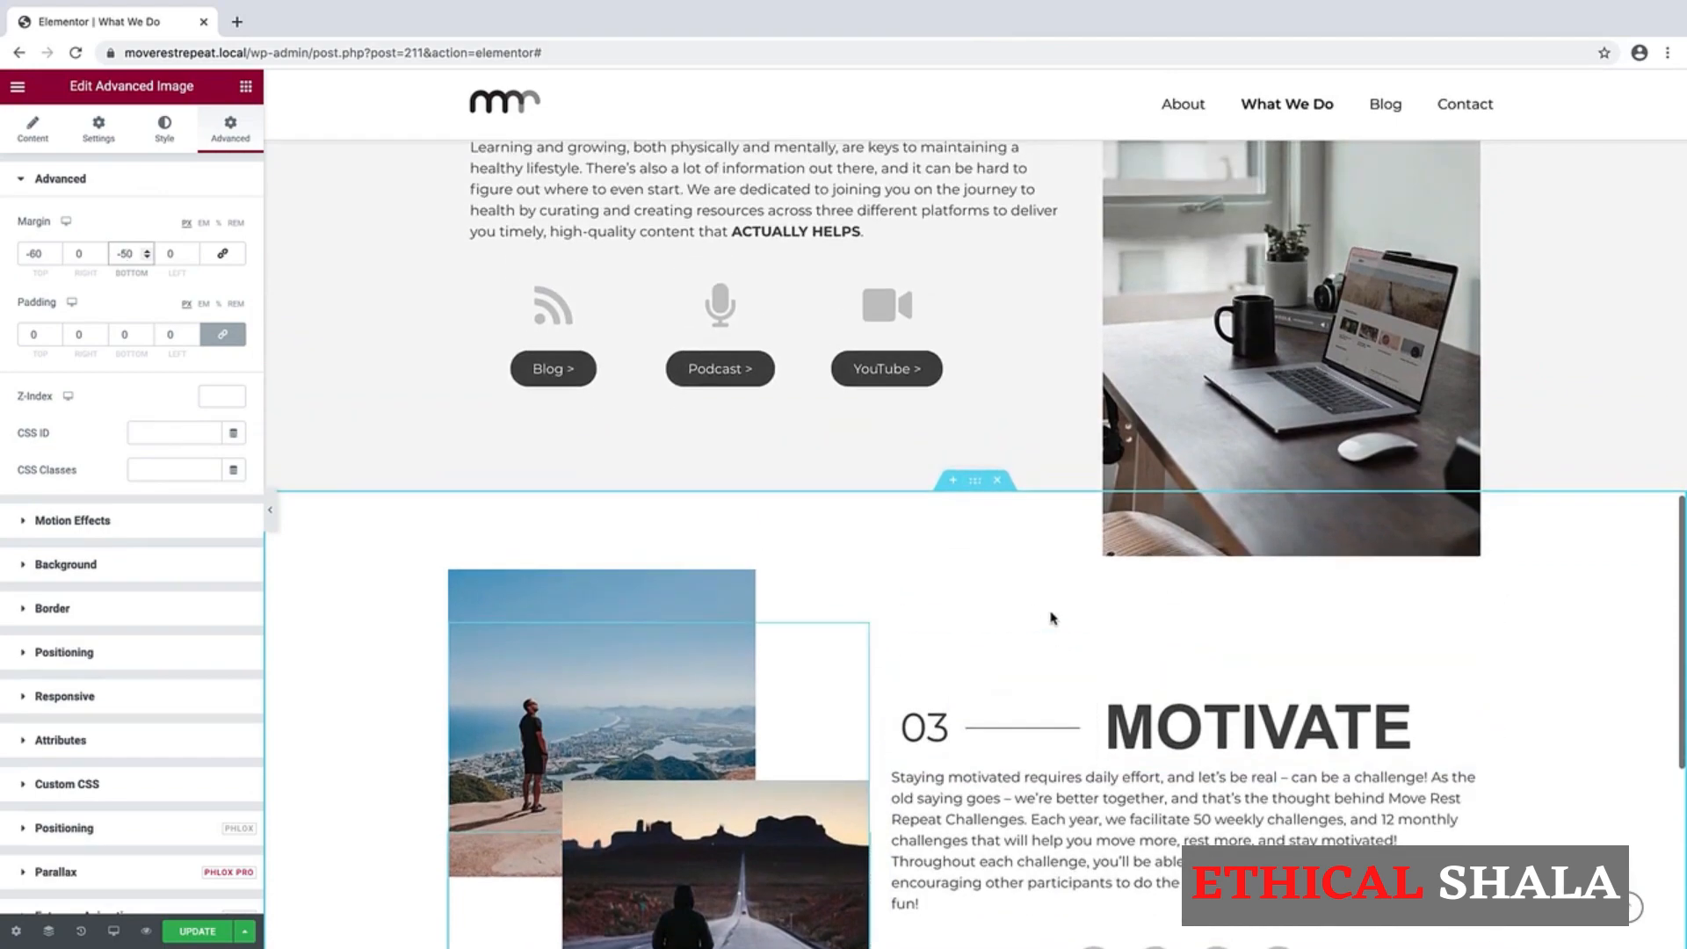
{"action": "scroll", "coordinate": [1052, 618], "scroll_direction": "up", "scroll_amount": 5}
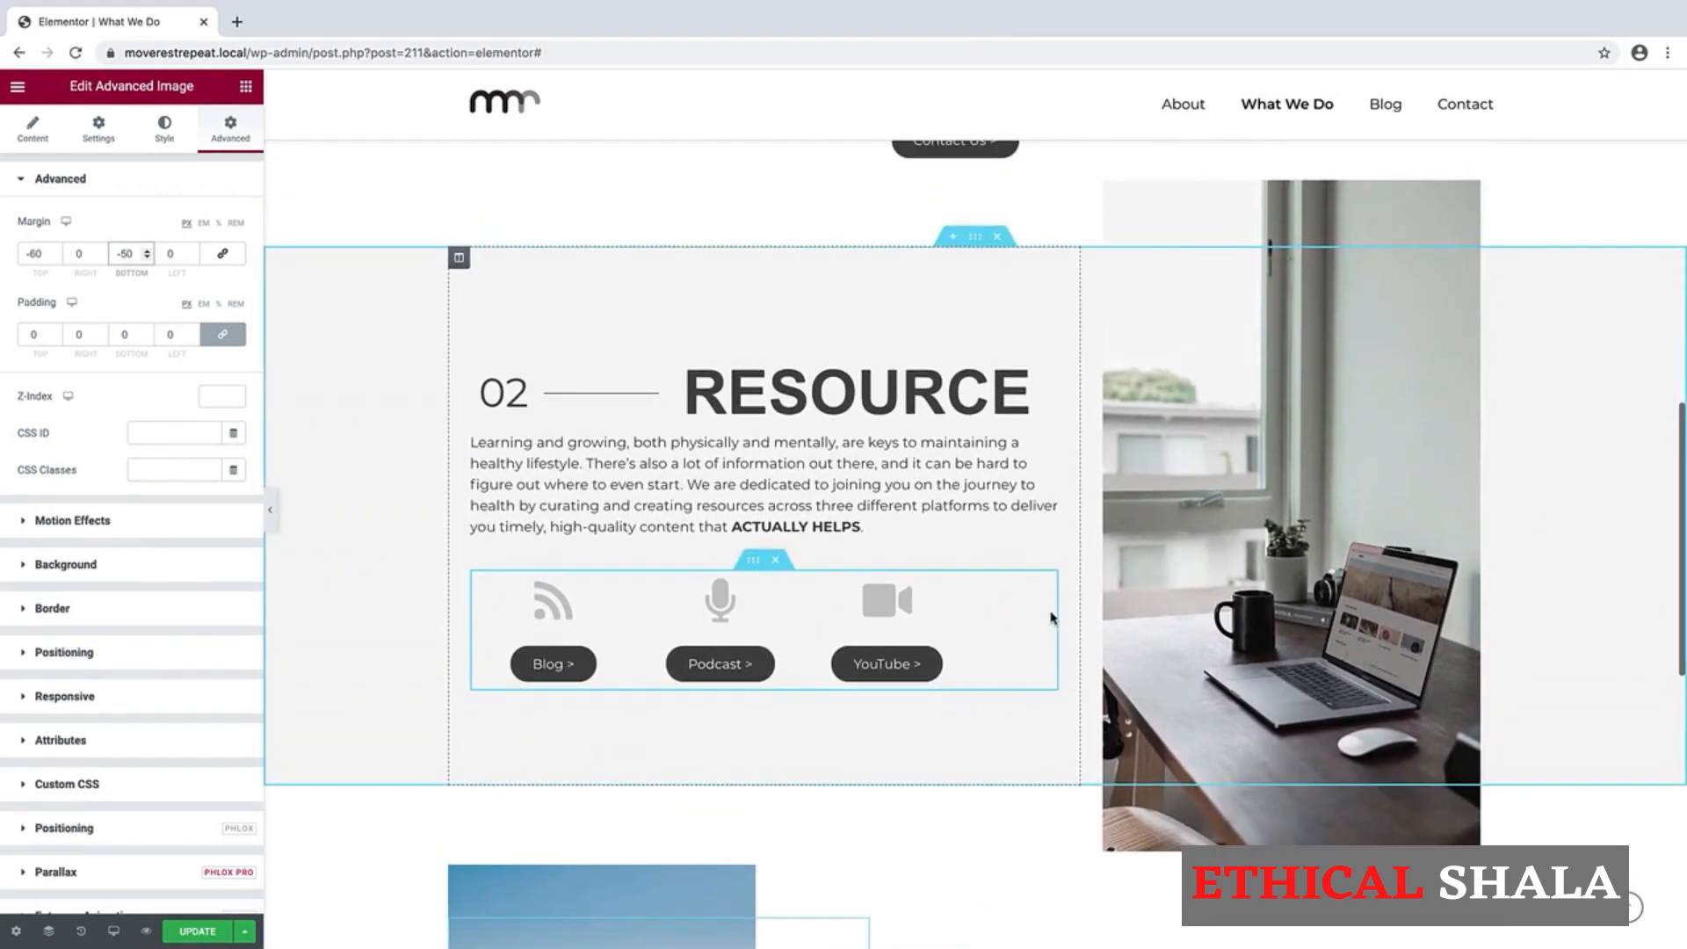
{"action": "scroll", "coordinate": [1051, 618], "scroll_direction": "up", "scroll_amount": 1}
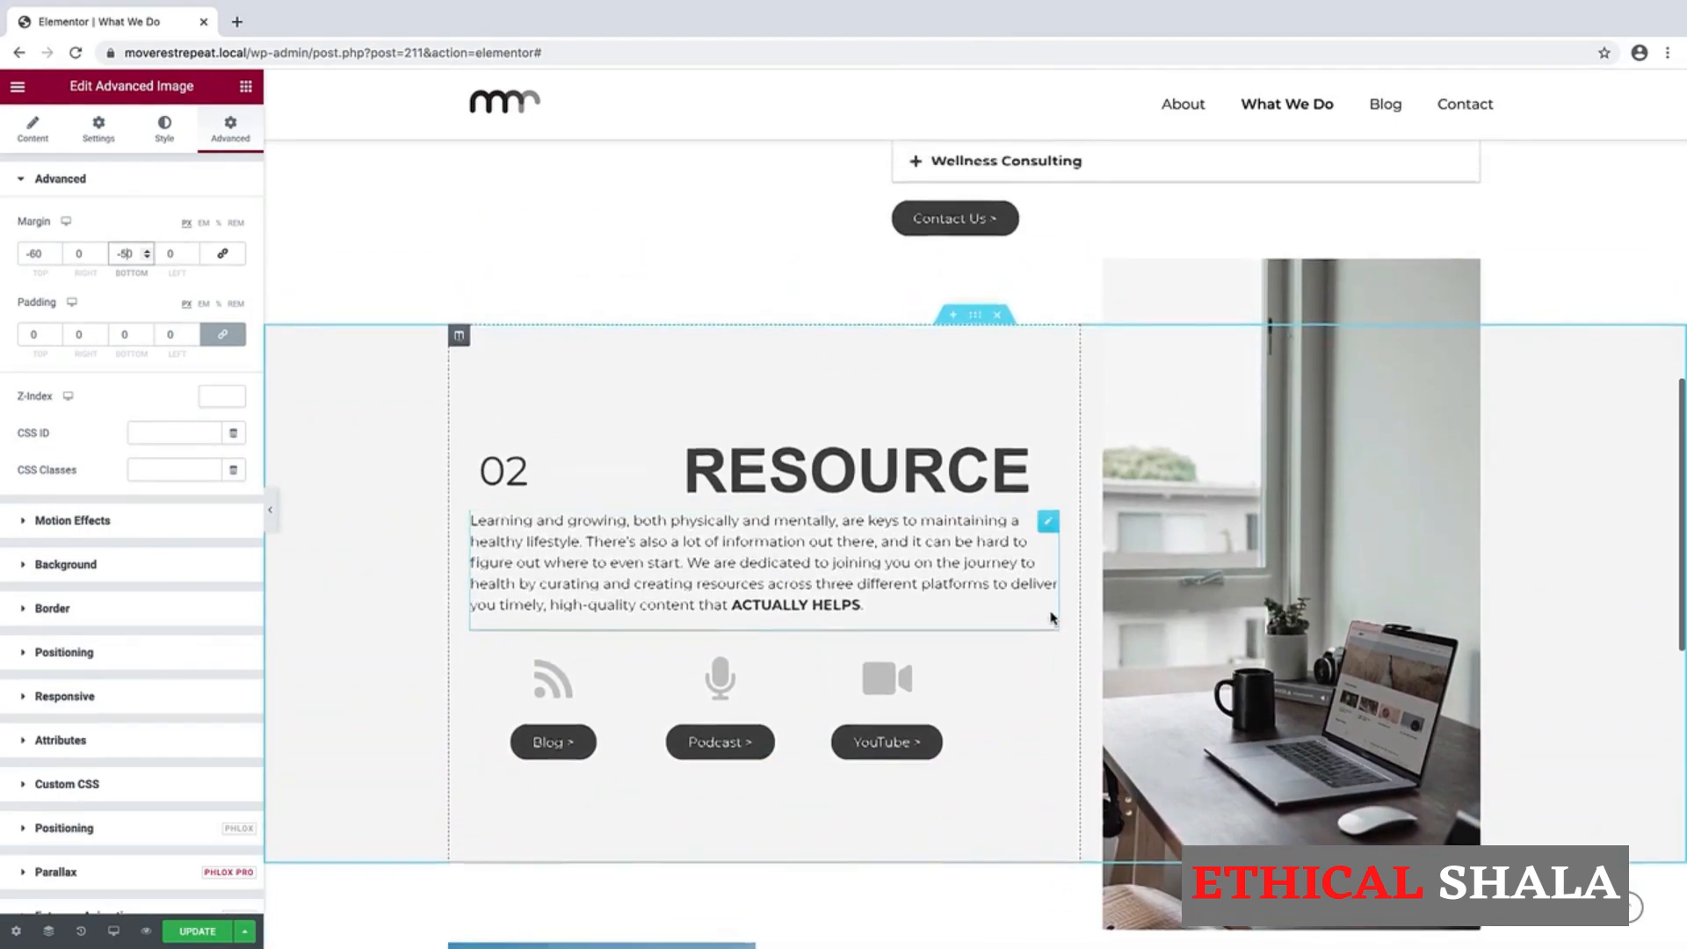
{"action": "scroll", "coordinate": [1052, 618], "scroll_direction": "up", "scroll_amount": 3}
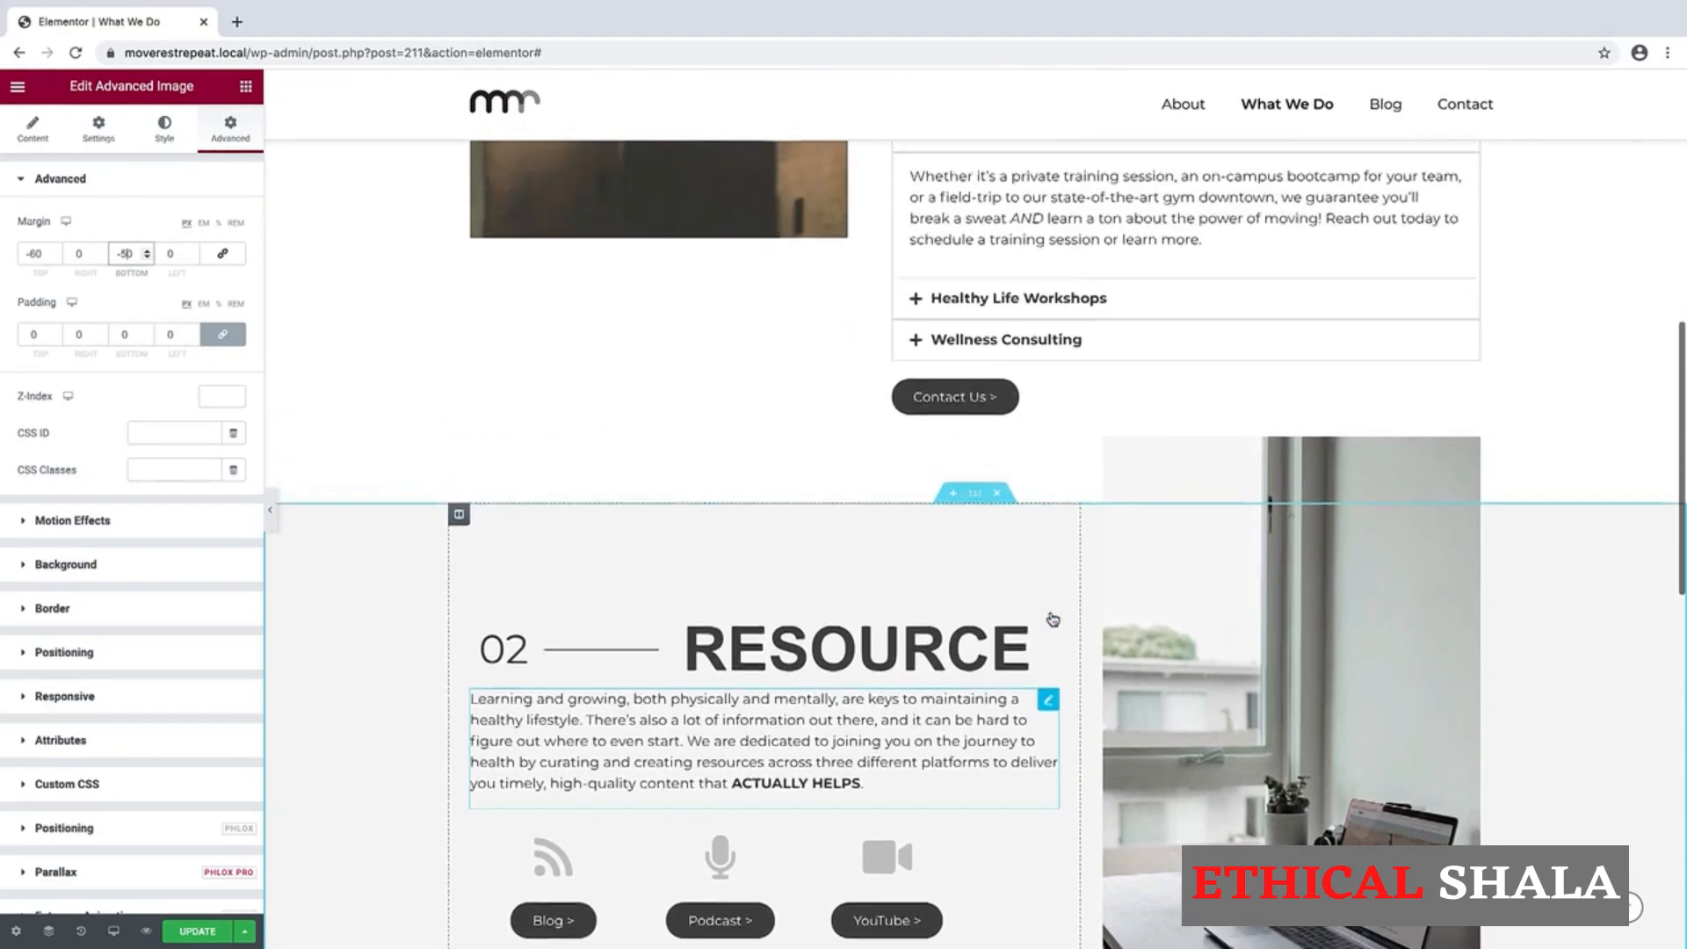
{"action": "scroll", "coordinate": [1052, 620], "scroll_direction": "up", "scroll_amount": 2}
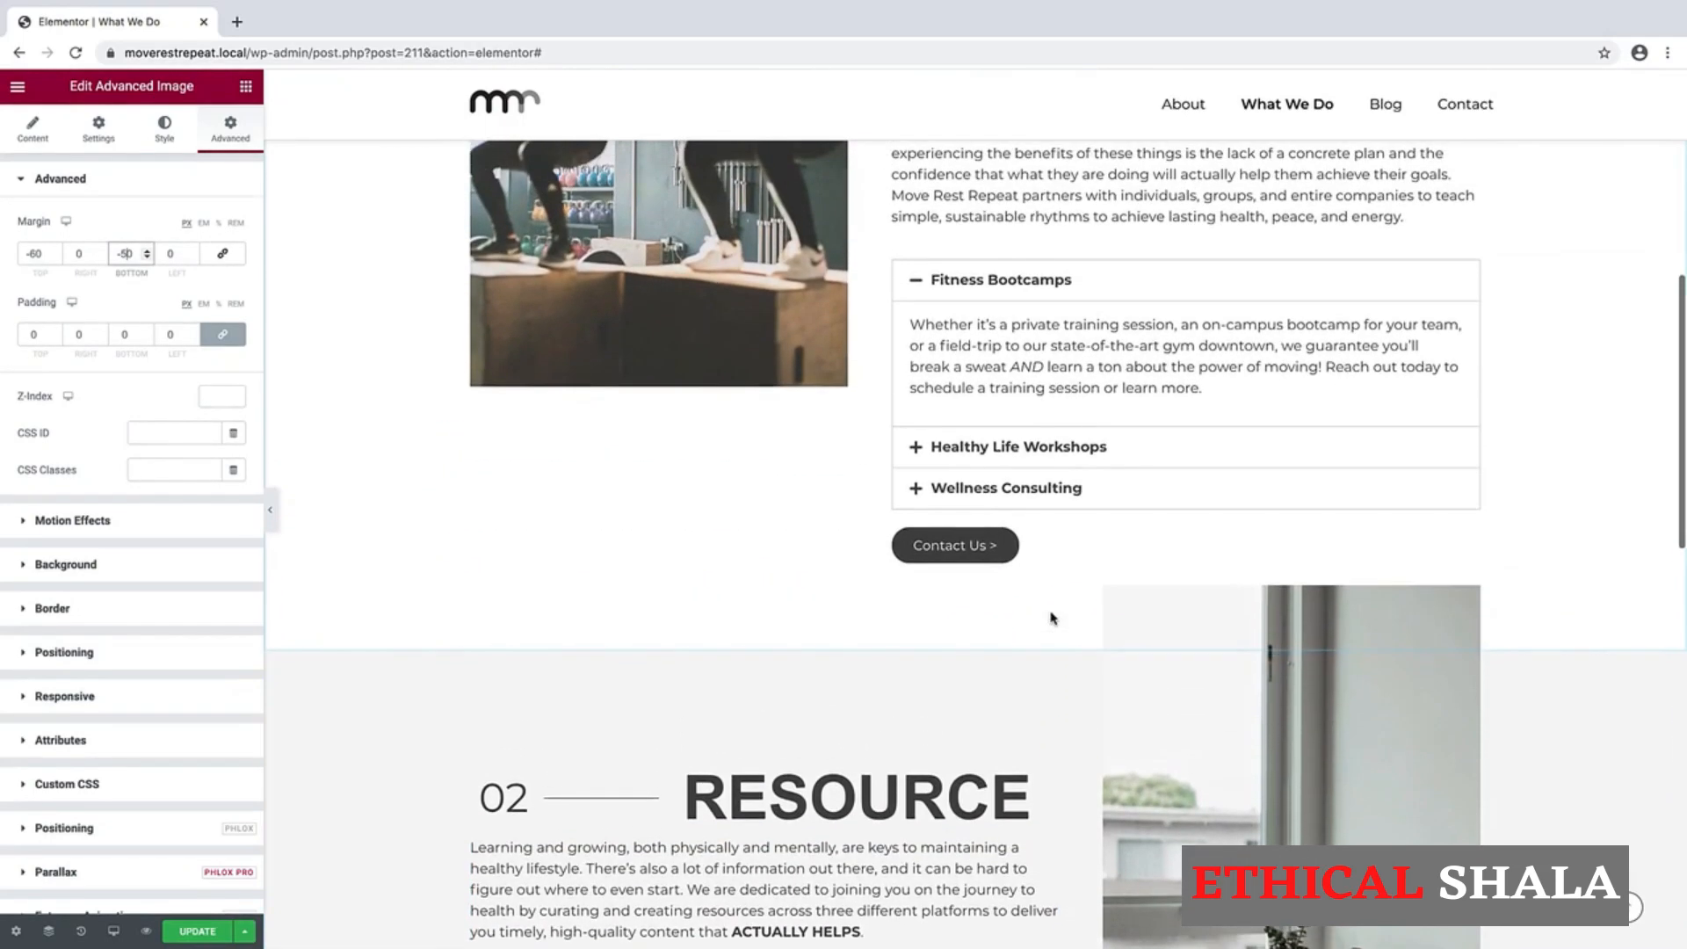
{"action": "scroll", "coordinate": [1052, 618], "scroll_direction": "up", "scroll_amount": 3}
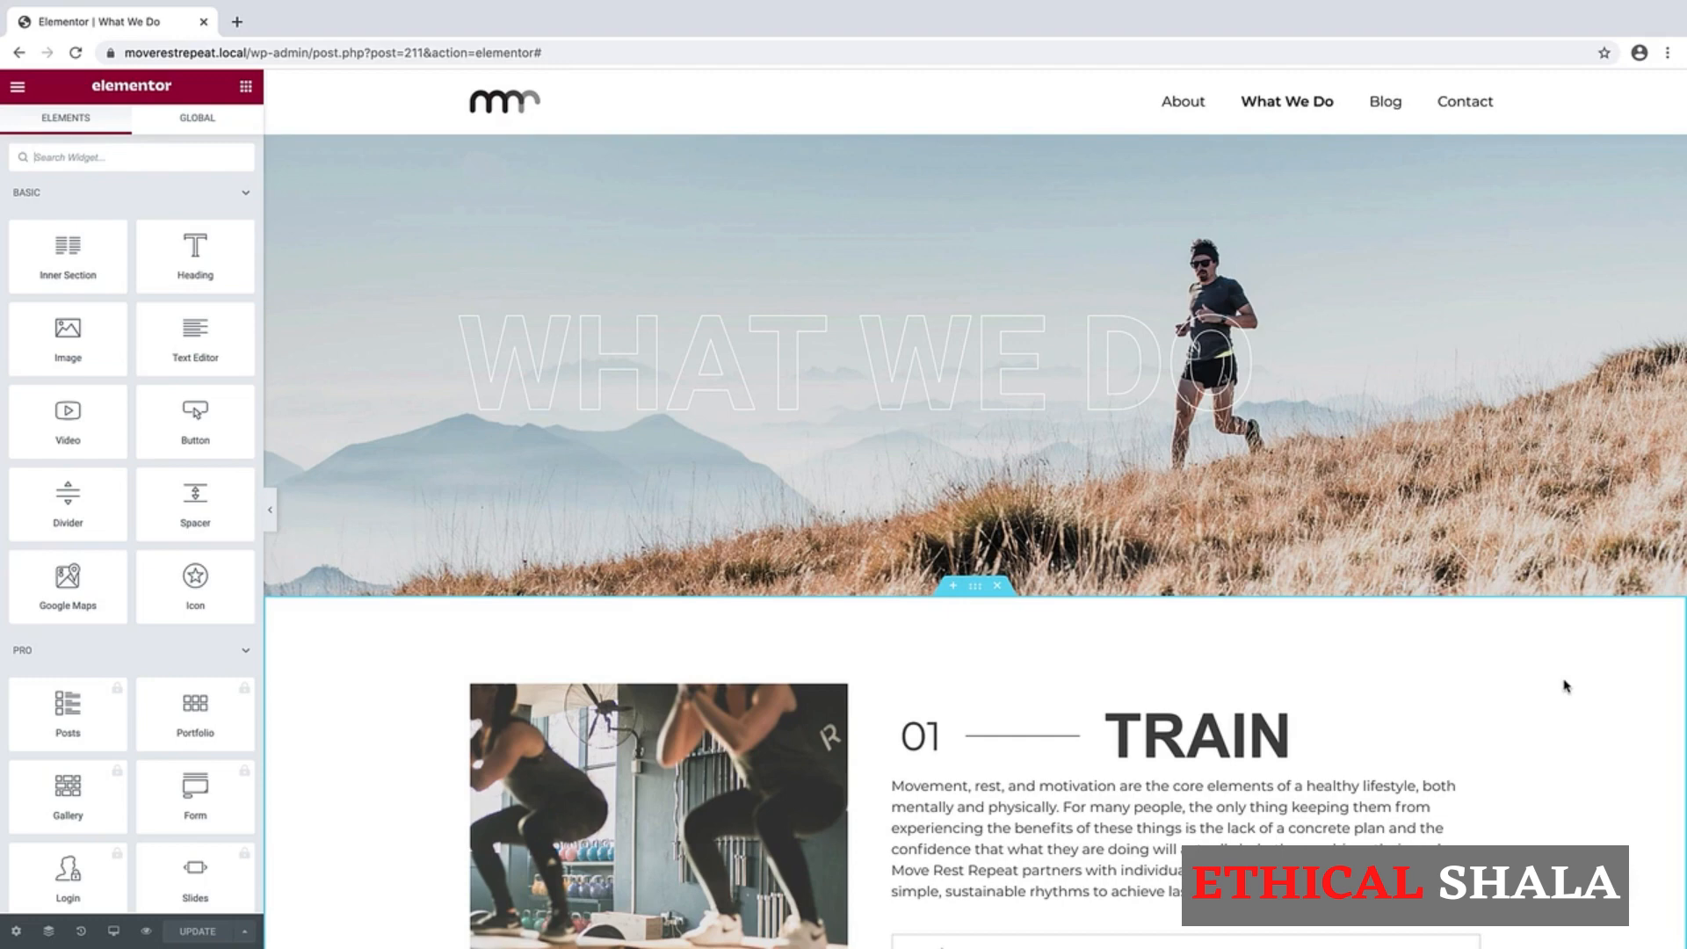
{"action": "scroll", "coordinate": [1564, 686], "scroll_direction": "down", "scroll_amount": 4}
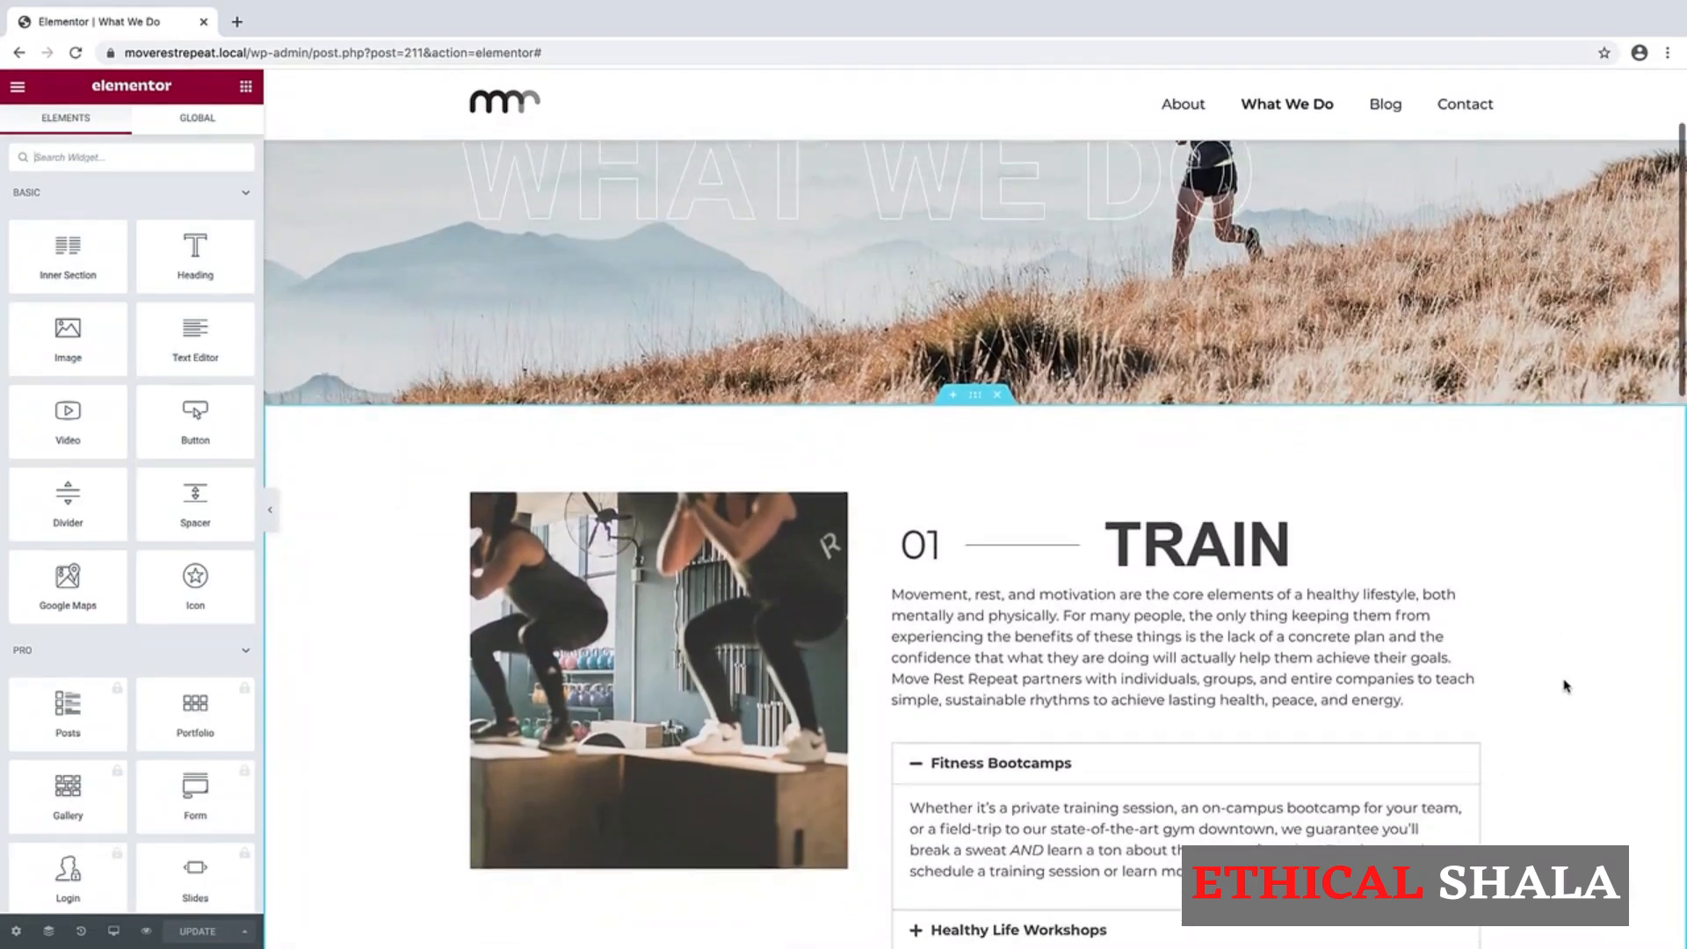
{"action": "scroll", "coordinate": [1565, 687], "scroll_direction": "down", "scroll_amount": 1}
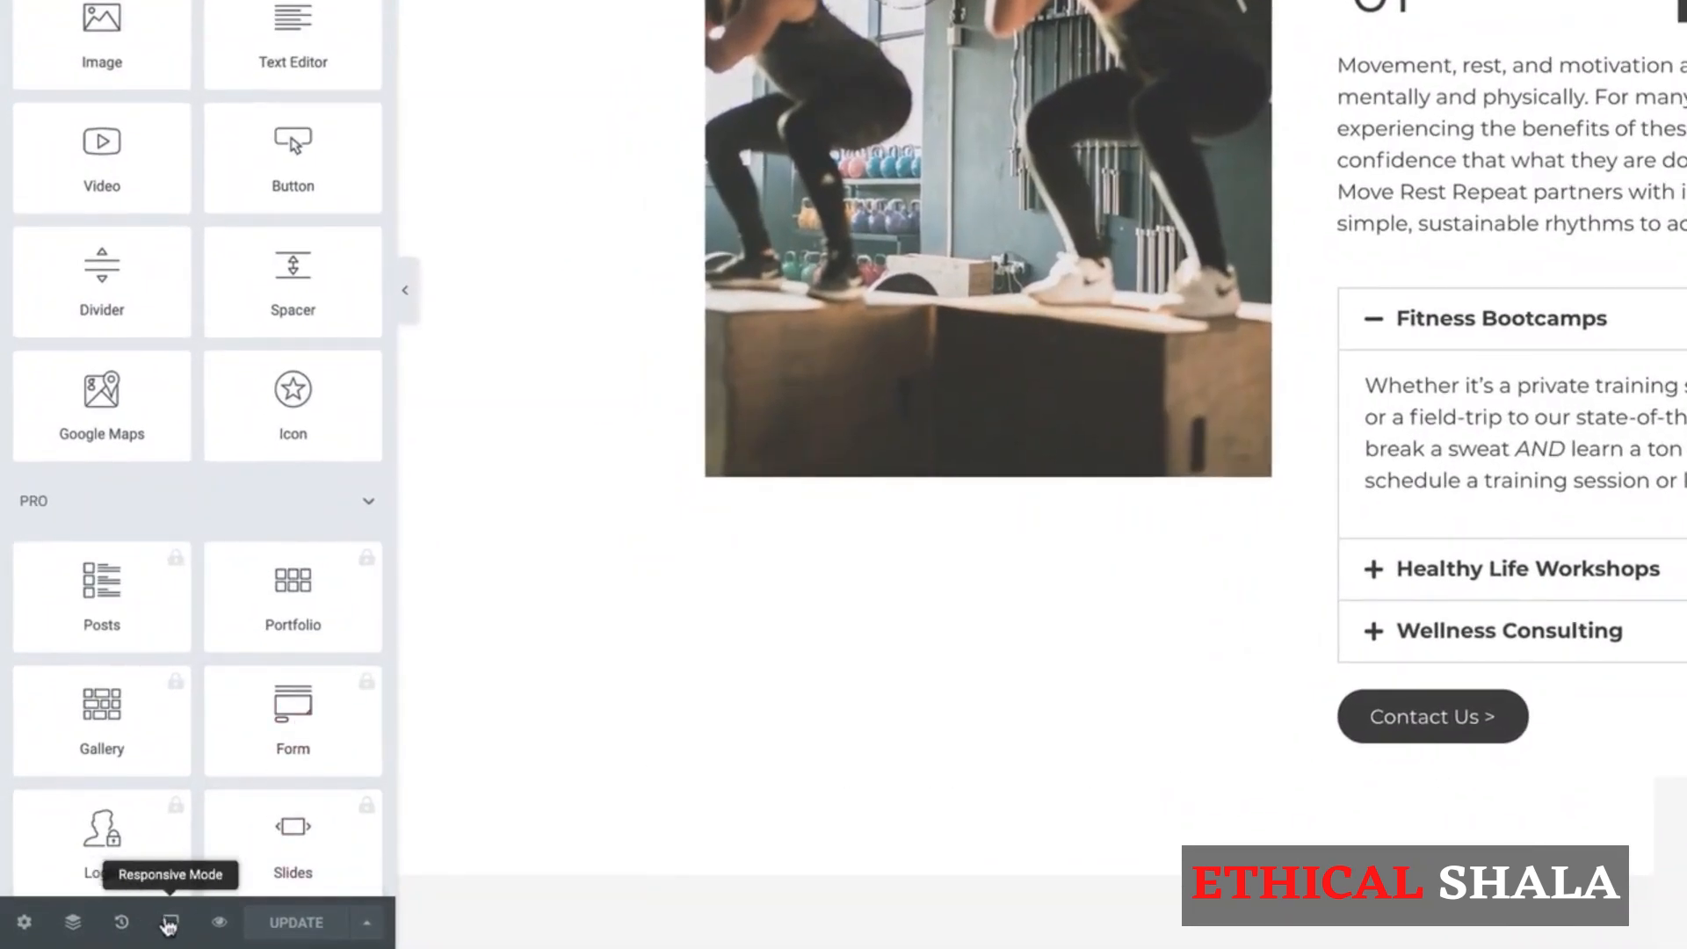
Step: Switch to the tablet preview and make the Train section's image column visible on tablet and mobile
{"action": "left_click", "coordinate": [168, 922]}
{"action": "left_click", "coordinate": [124, 802]}
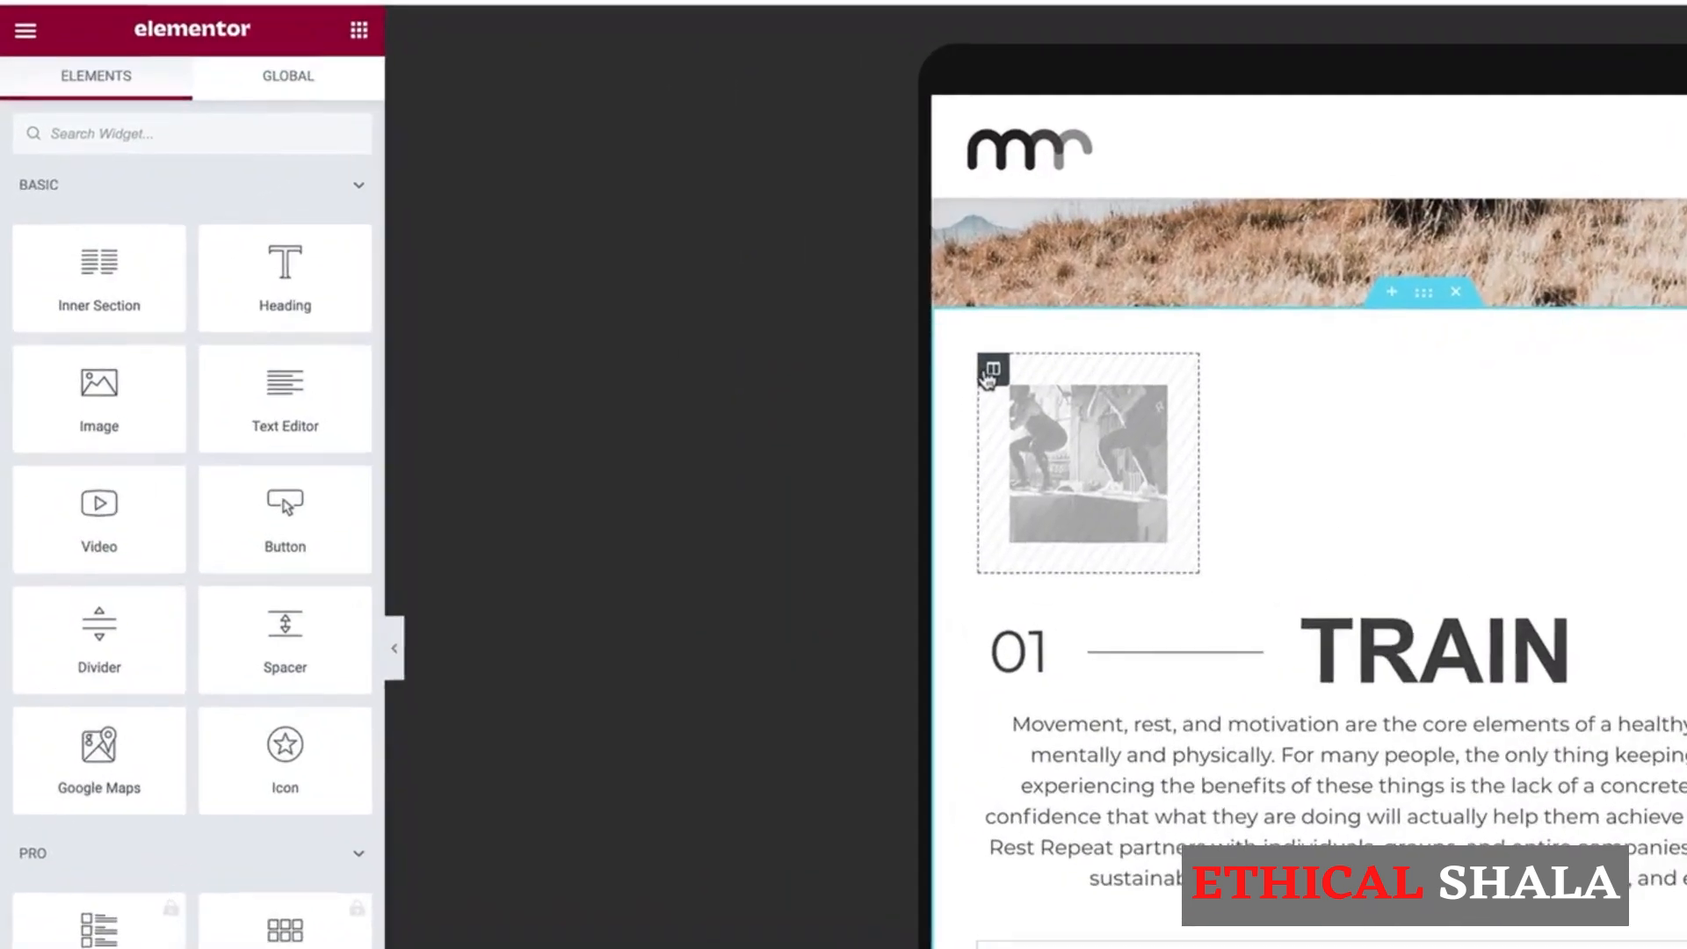
{"action": "right_click", "coordinate": [680, 322]}
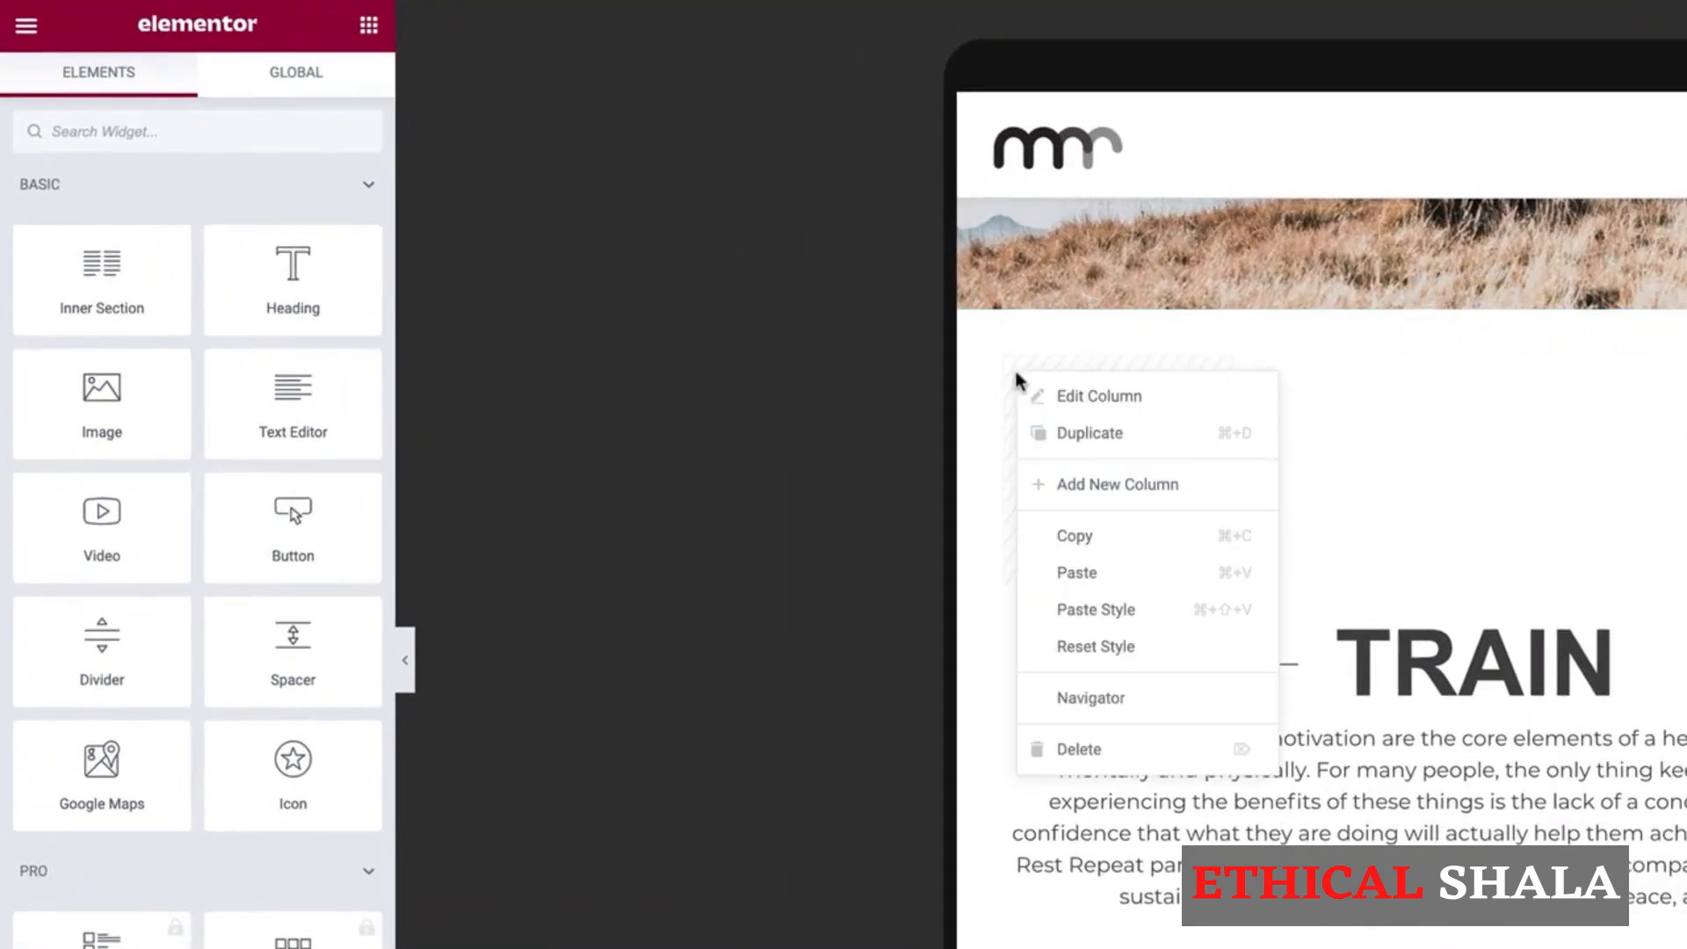
{"action": "left_click", "coordinate": [1066, 397]}
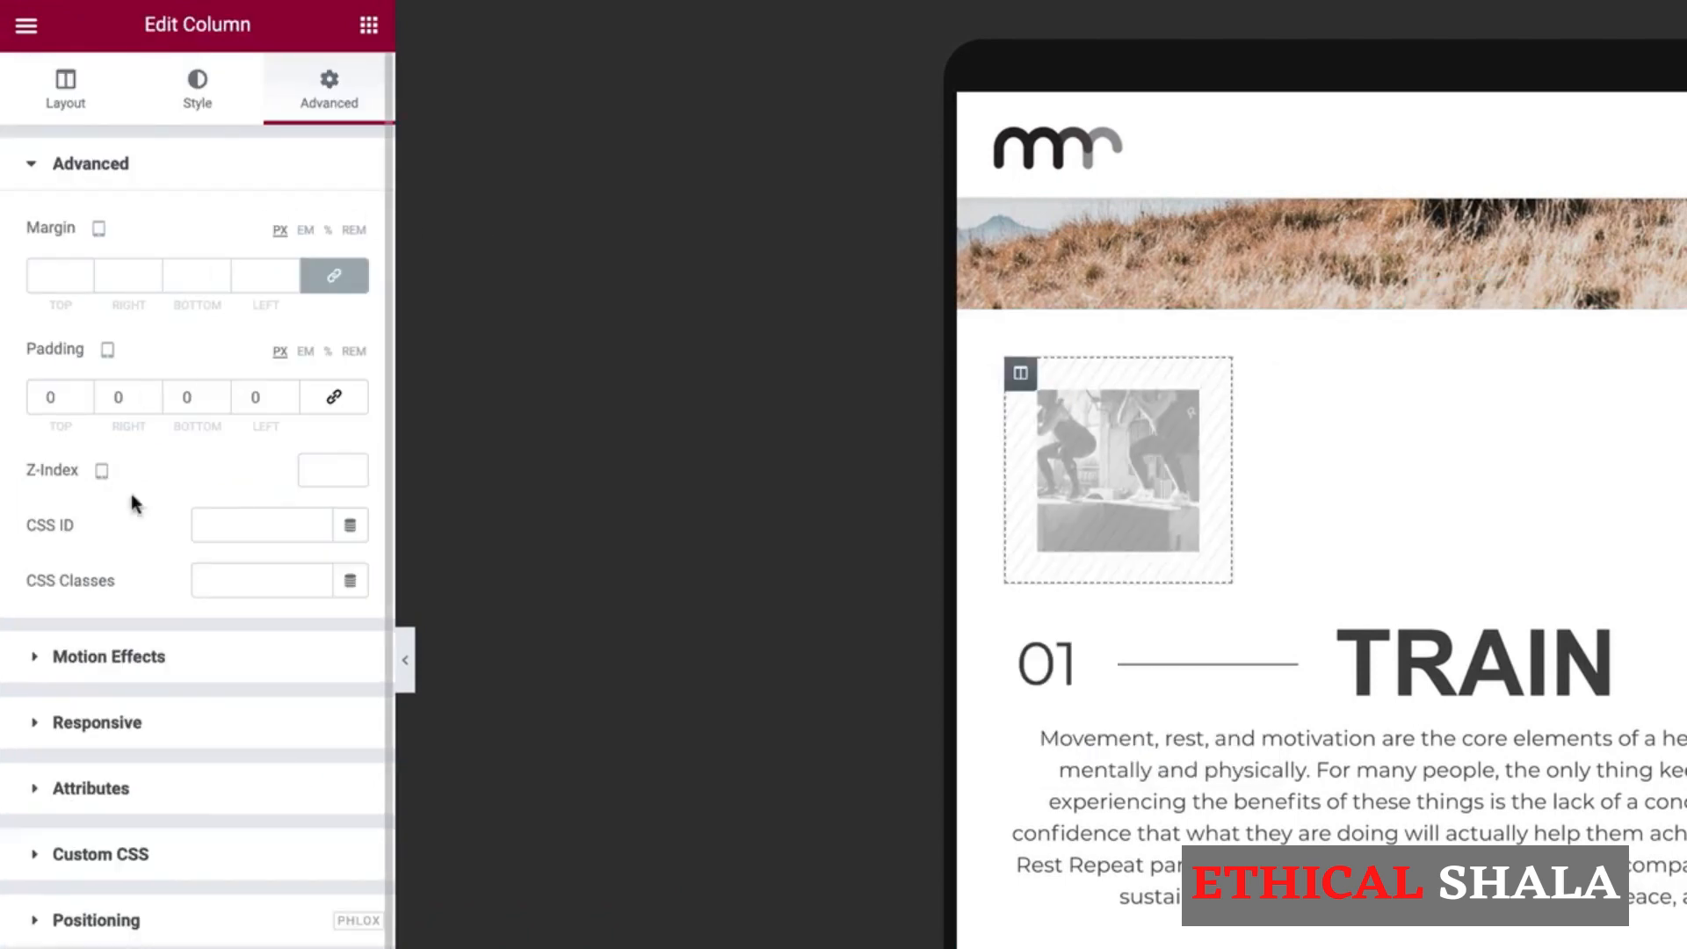
{"action": "left_click", "coordinate": [37, 726]}
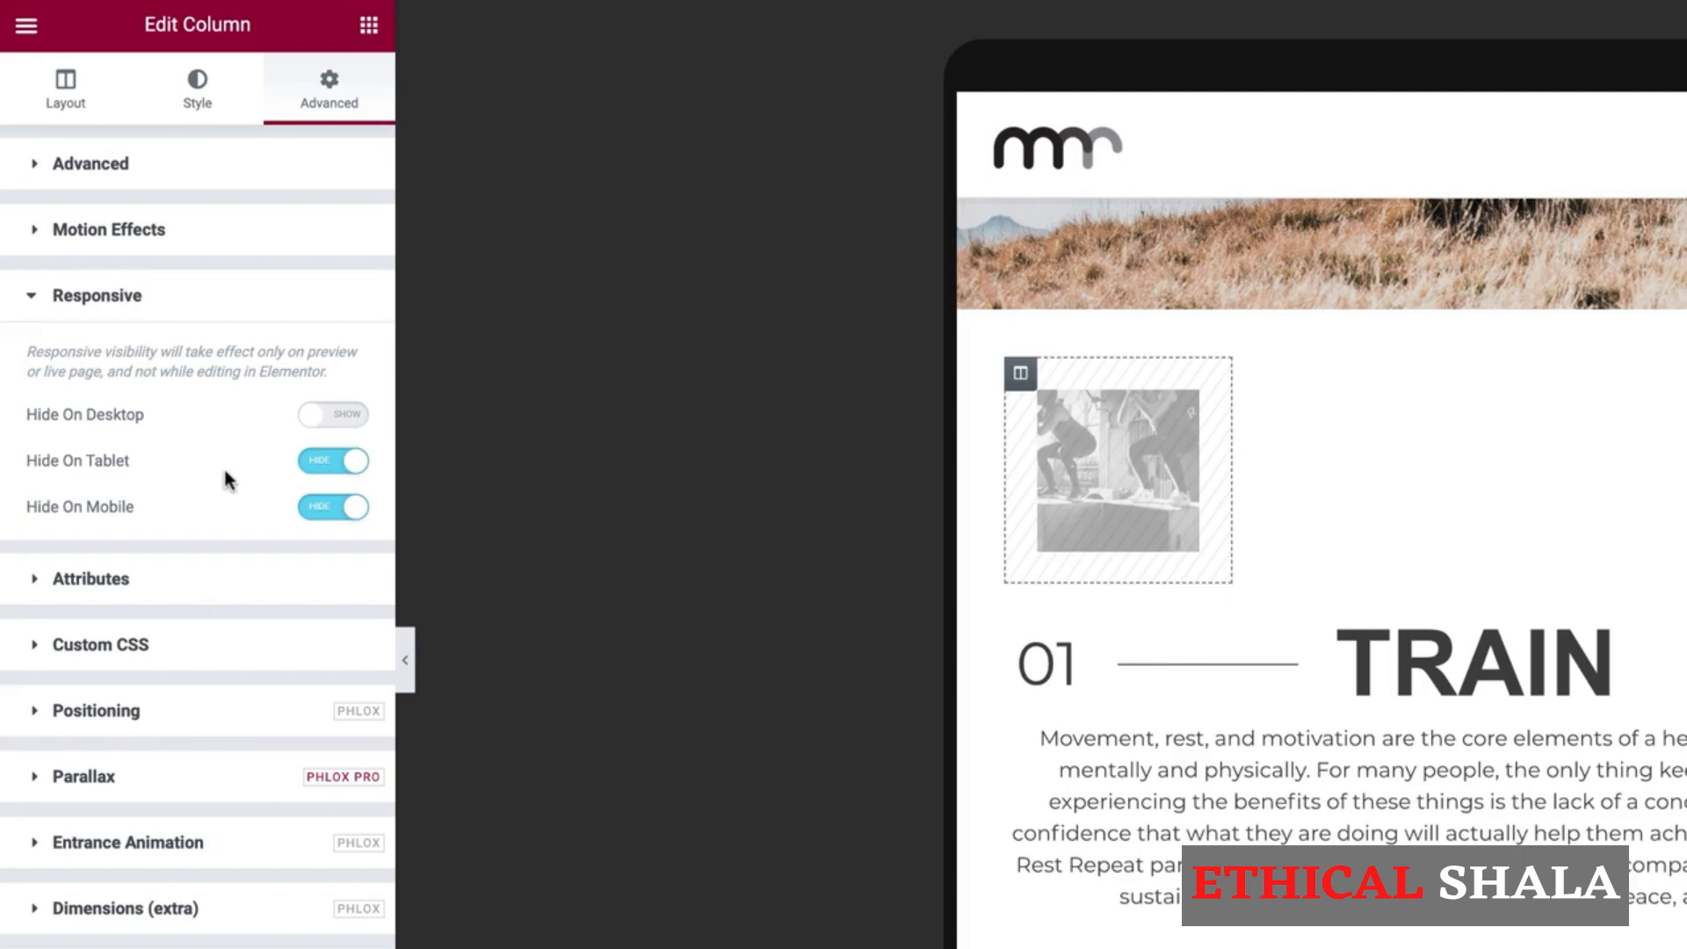
{"action": "left_click", "coordinate": [329, 464]}
{"action": "left_click", "coordinate": [322, 510]}
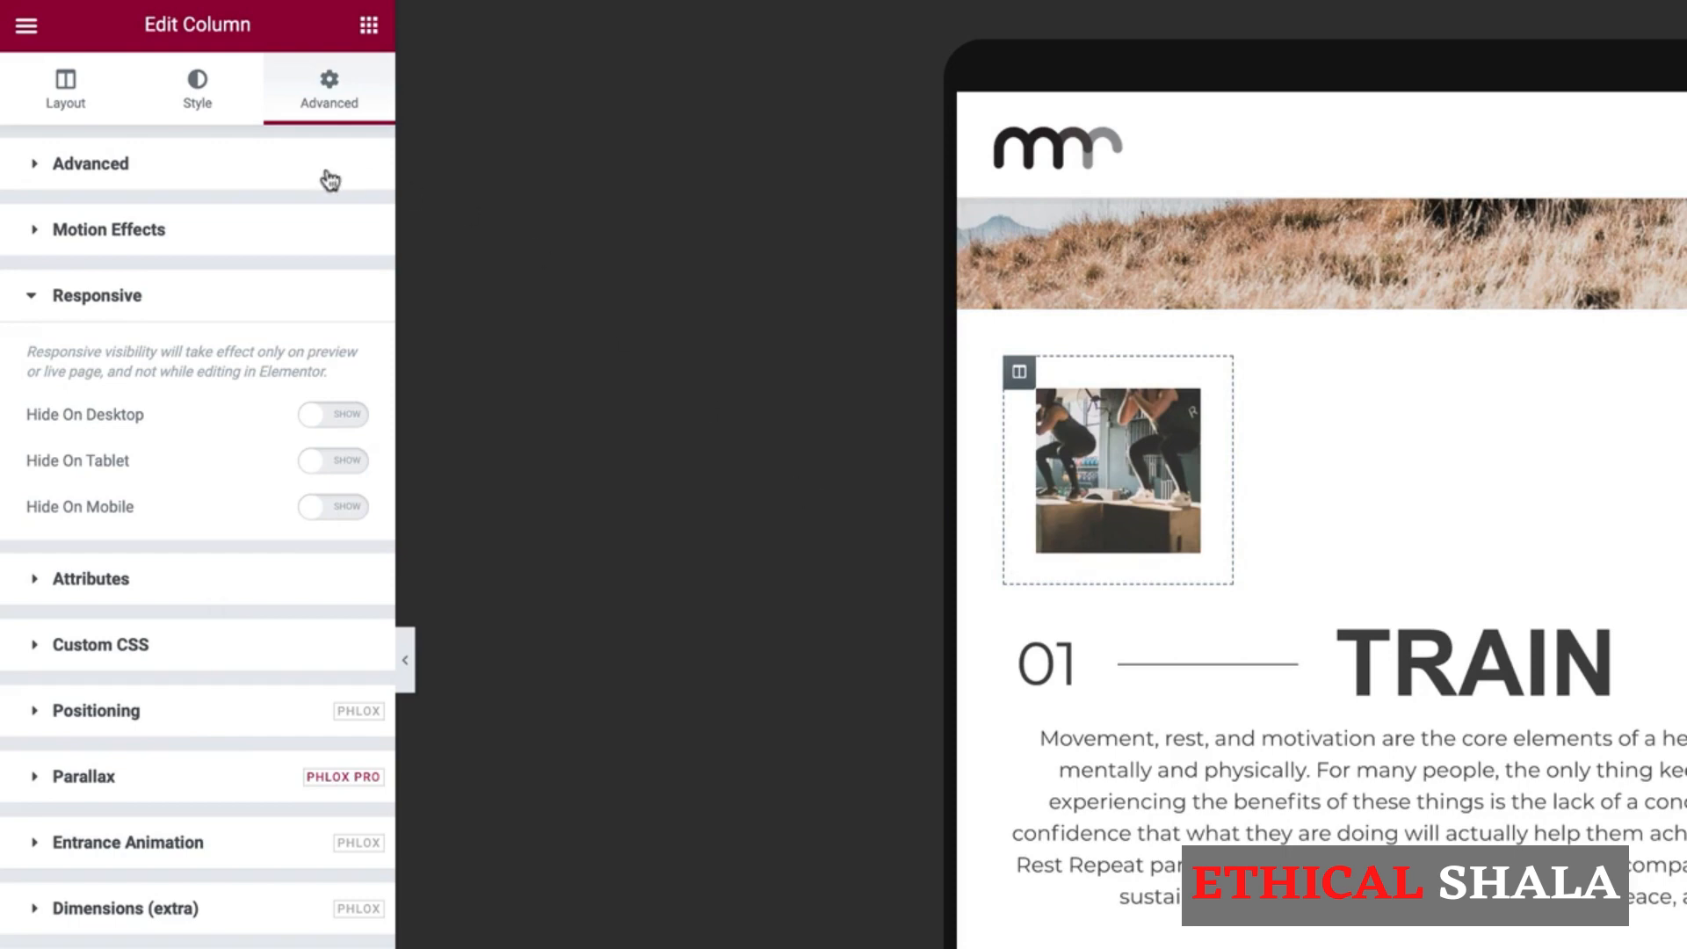
Step: Set the Train section's text column width to 75% for tablet so it sits beside the image column
{"action": "left_click", "coordinate": [67, 91]}
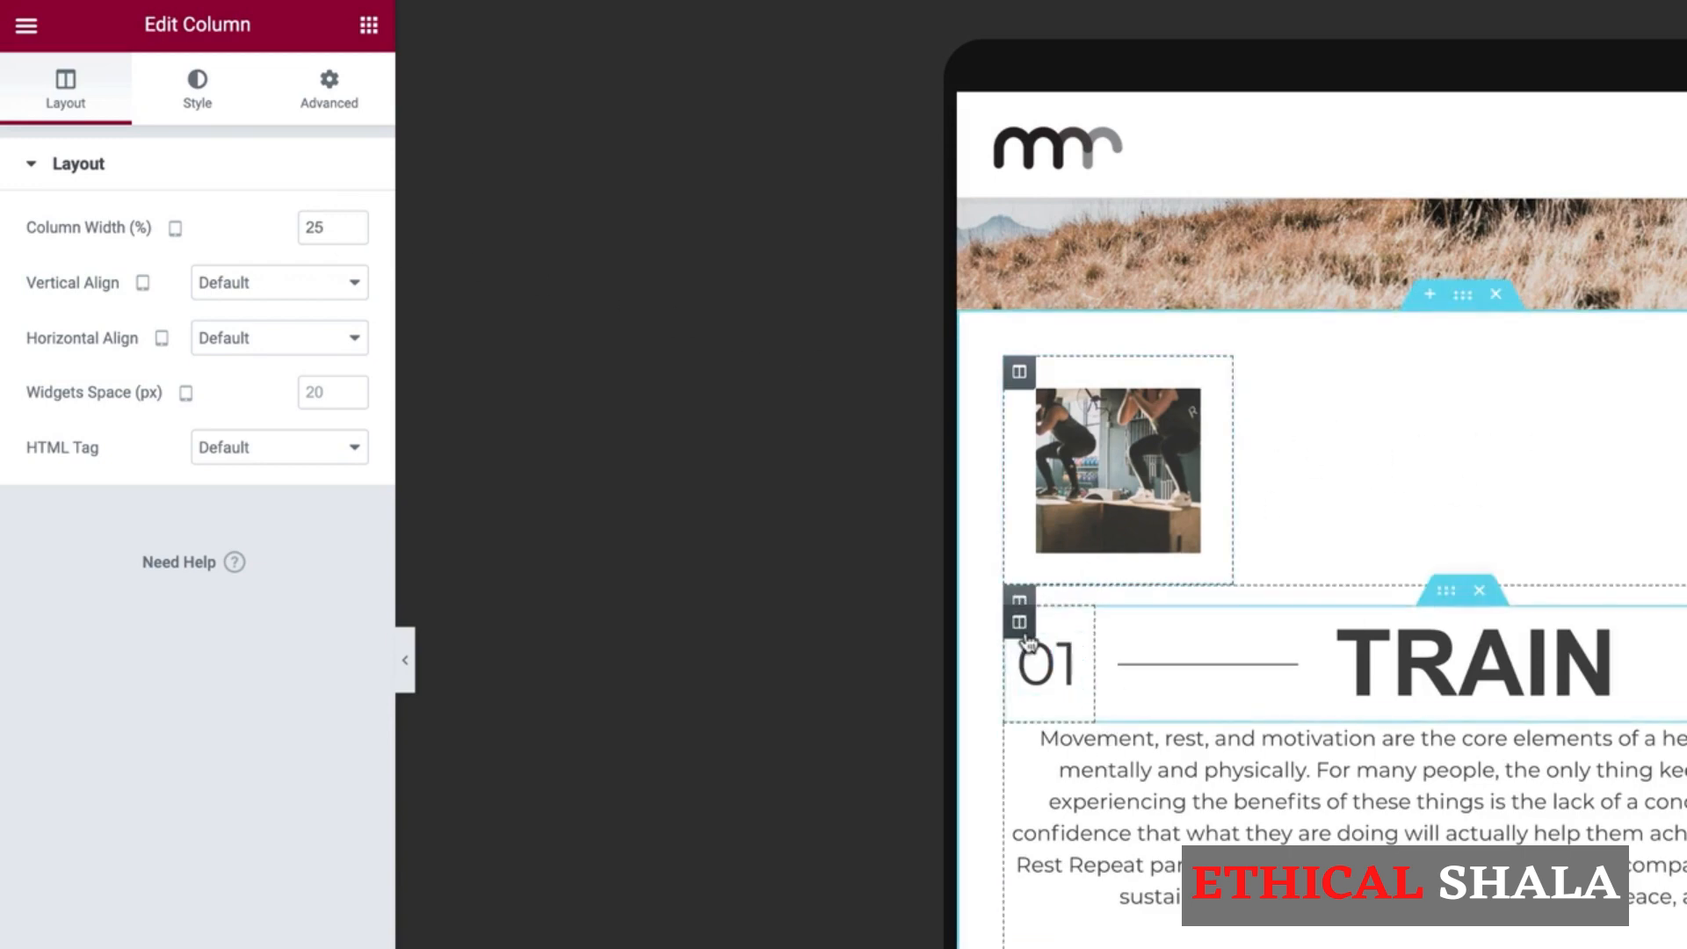
{"action": "right_click", "coordinate": [1017, 601]}
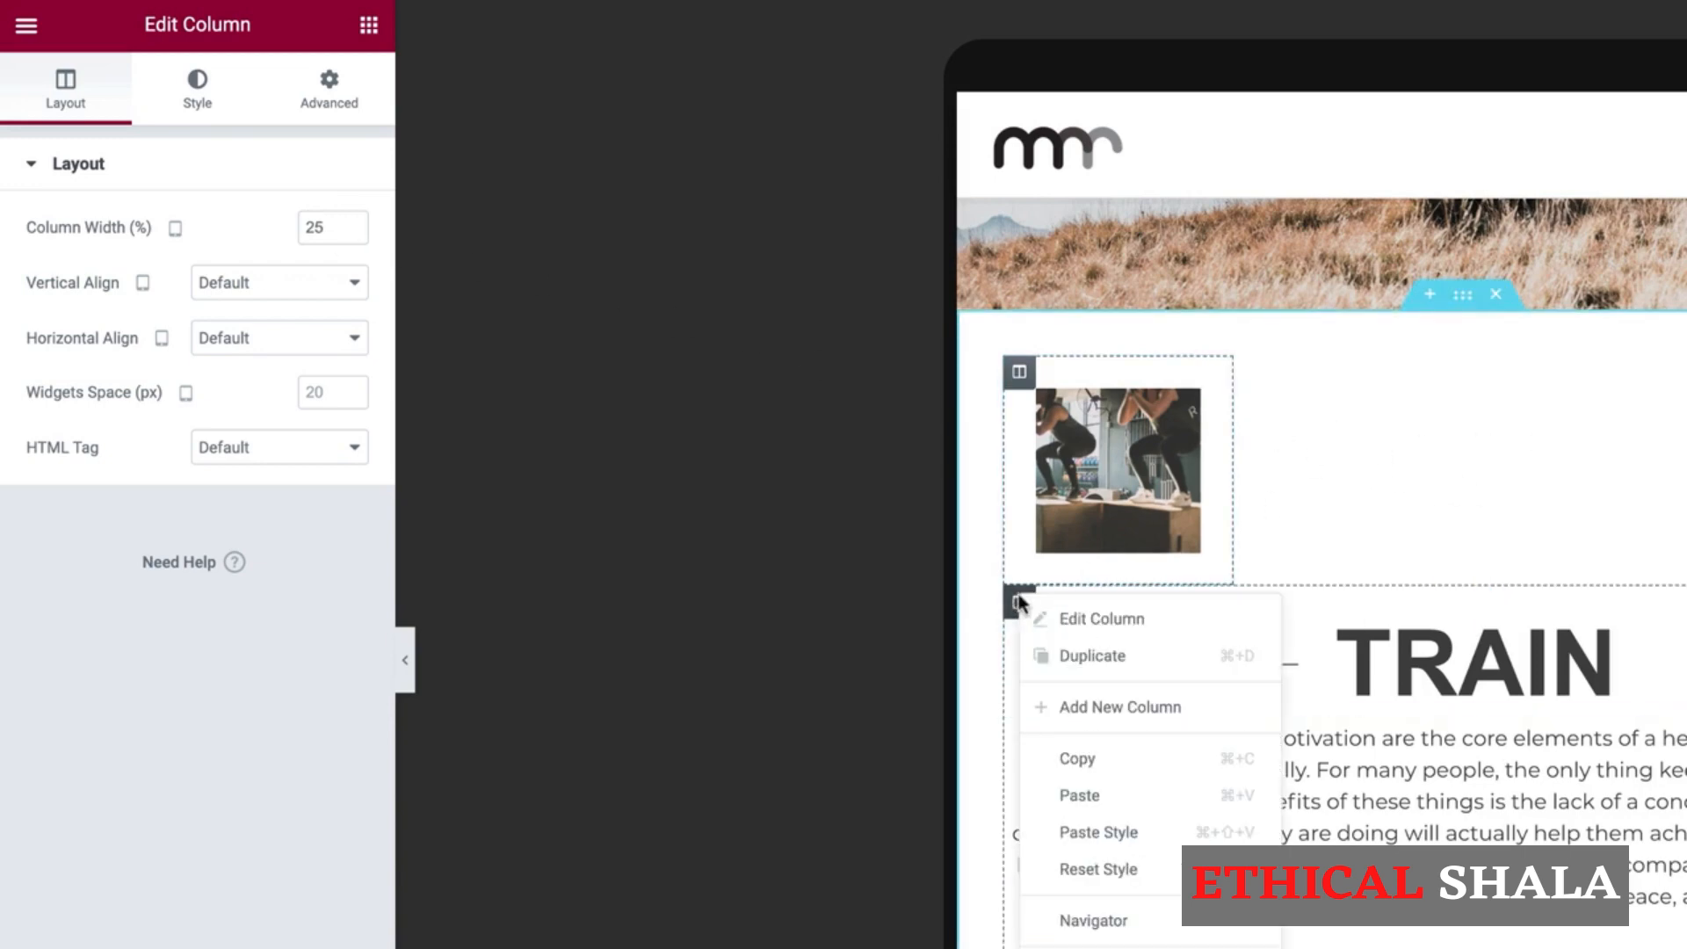
{"action": "left_click", "coordinate": [1075, 620]}
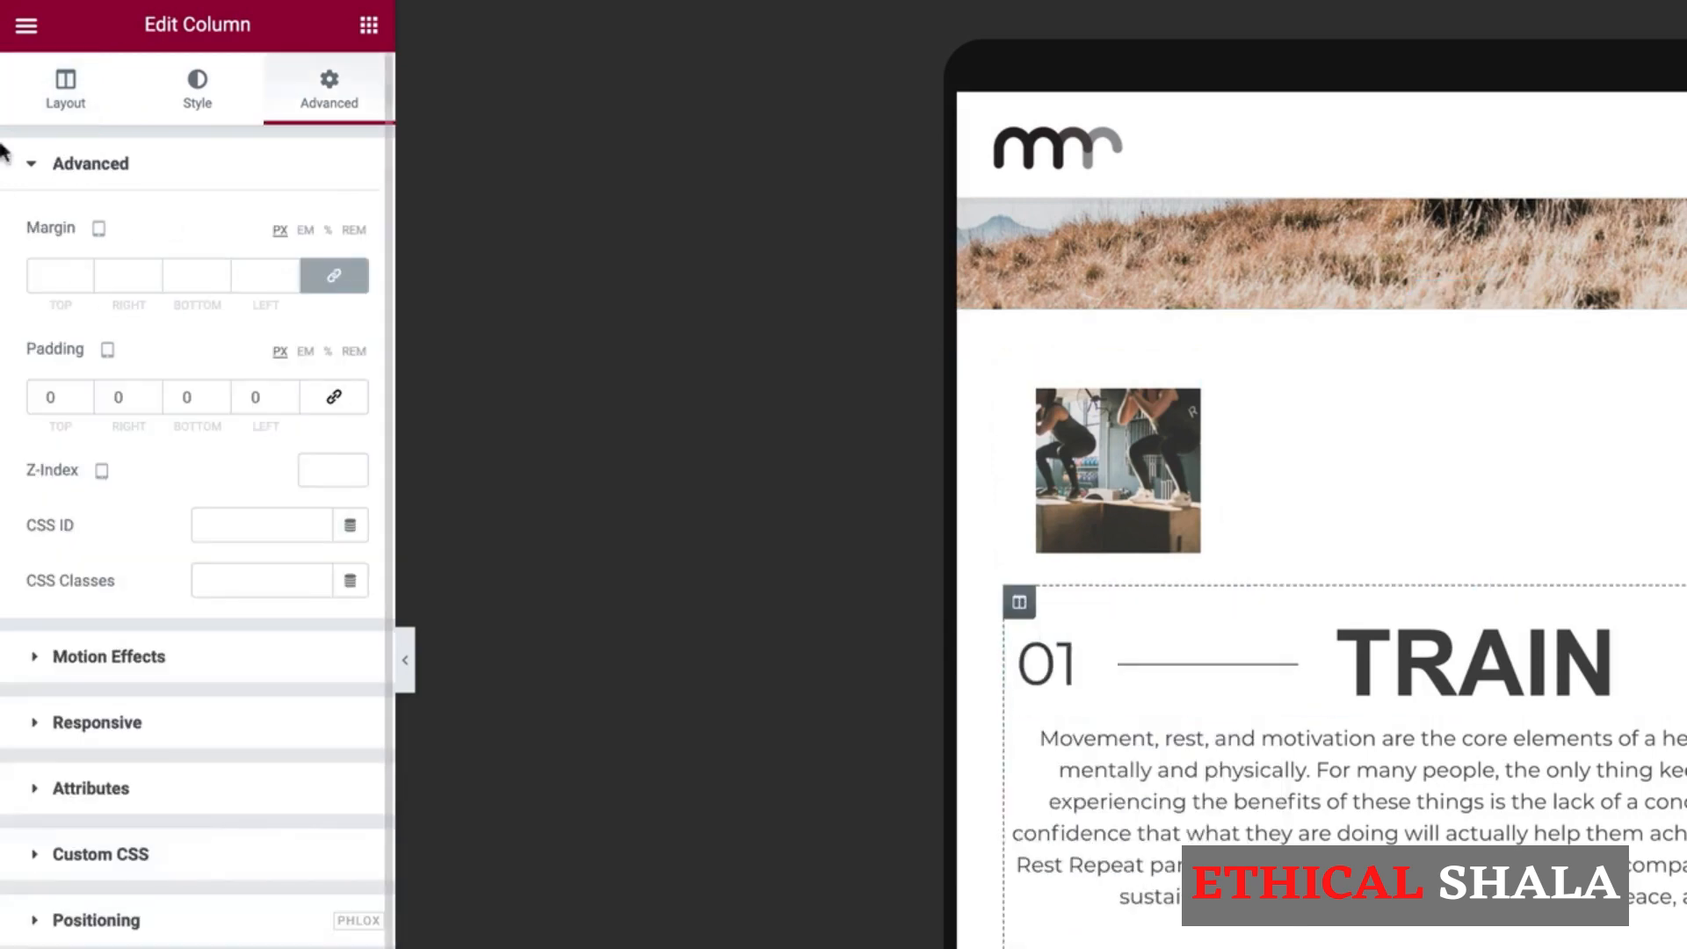
{"action": "left_click", "coordinate": [63, 88]}
{"action": "left_click_drag", "start_coordinate": [332, 227], "coordinate": [241, 229]}
{"action": "type", "text": "75"}
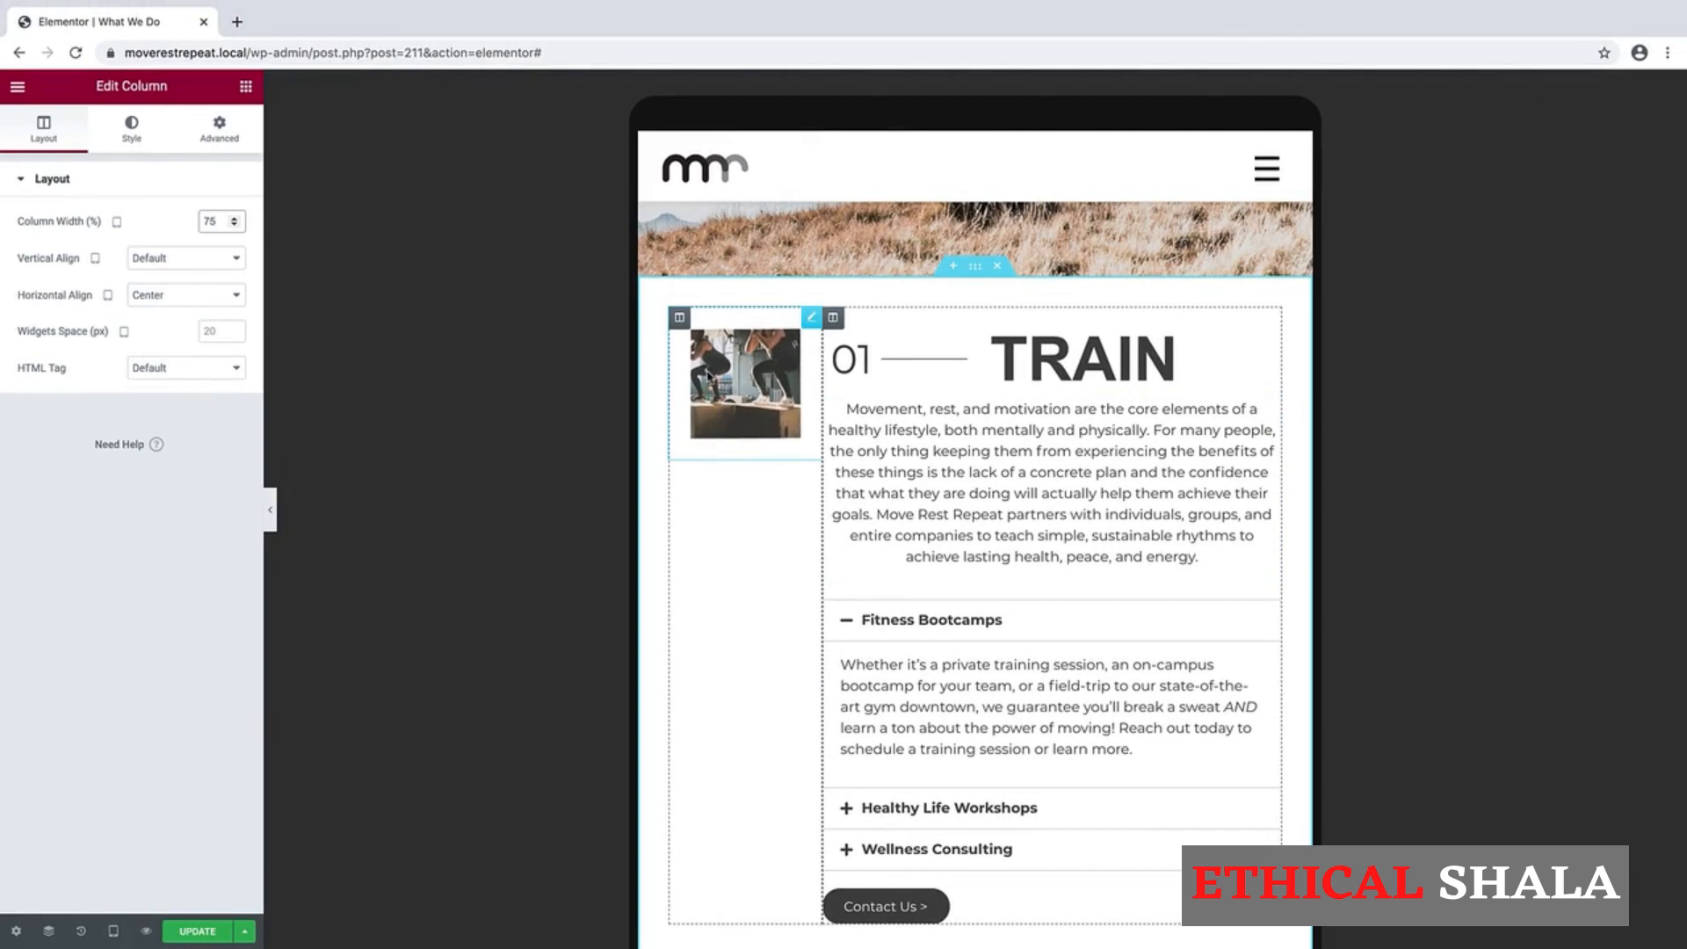
Step: Set the Train image's tablet padding to 10 px on all four sides
{"action": "left_click", "coordinate": [809, 319]}
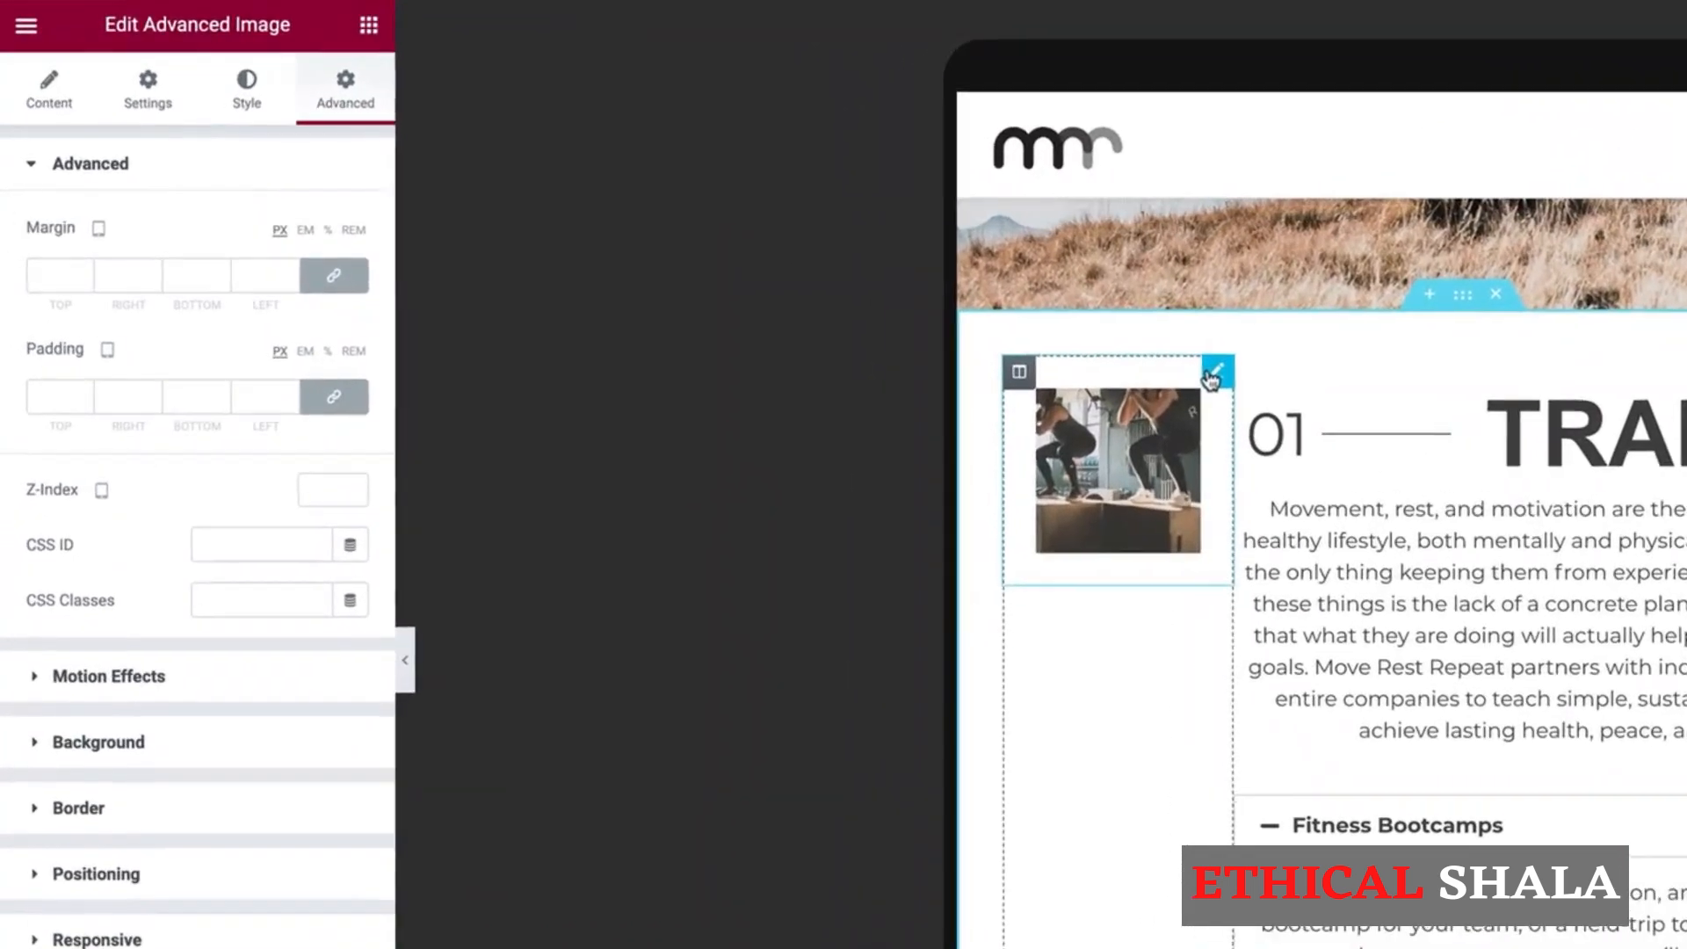
{"action": "left_click", "coordinate": [335, 400]}
{"action": "left_click", "coordinate": [334, 398]}
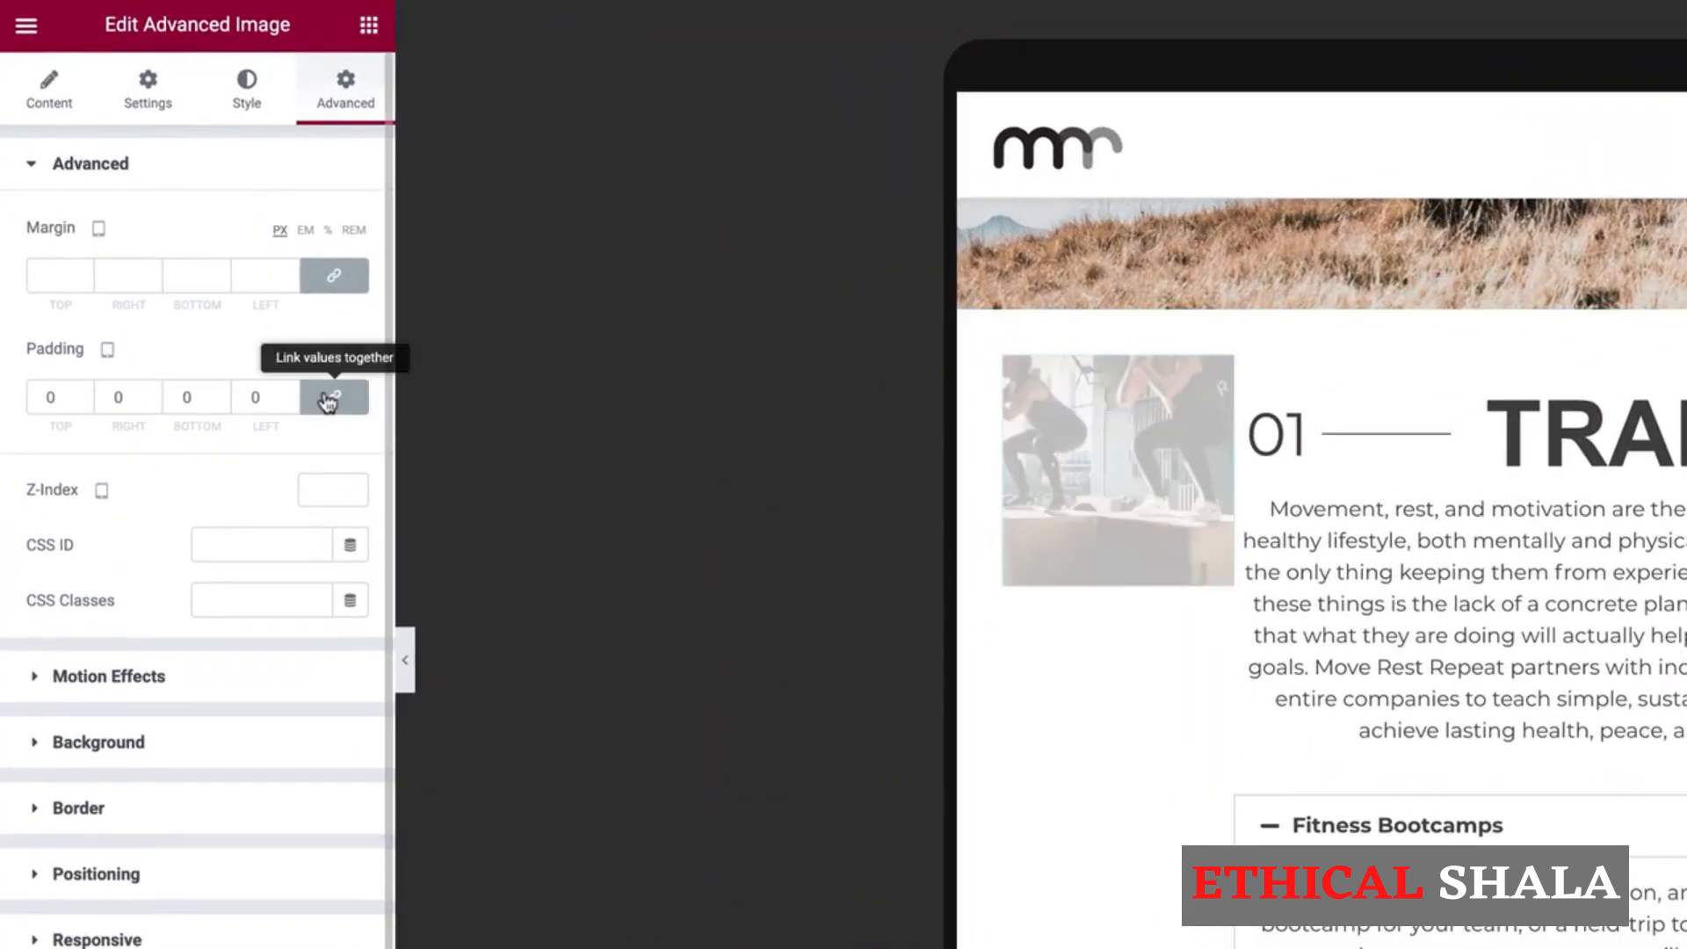
{"action": "double_click", "coordinate": [34, 400]}
{"action": "type", "text": "10"}
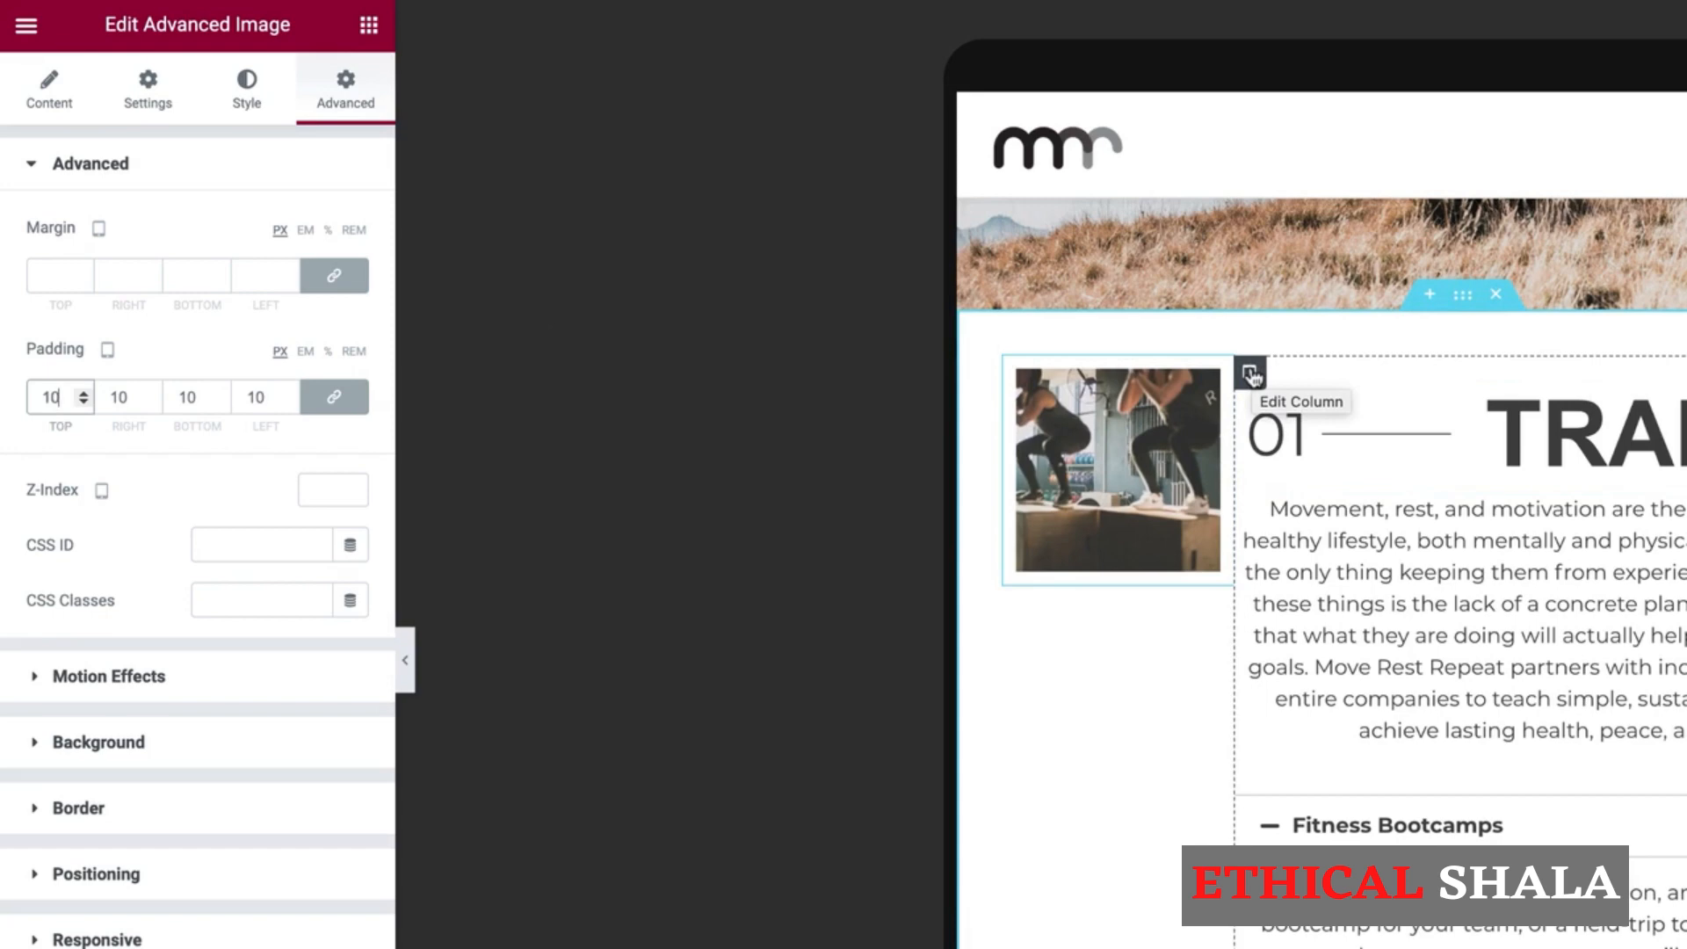
Step: Set the Train text column's tablet padding to 0 px on top and 35 px on the right, bottom and left
{"action": "right_click", "coordinate": [1251, 376]}
{"action": "left_click", "coordinate": [1314, 389]}
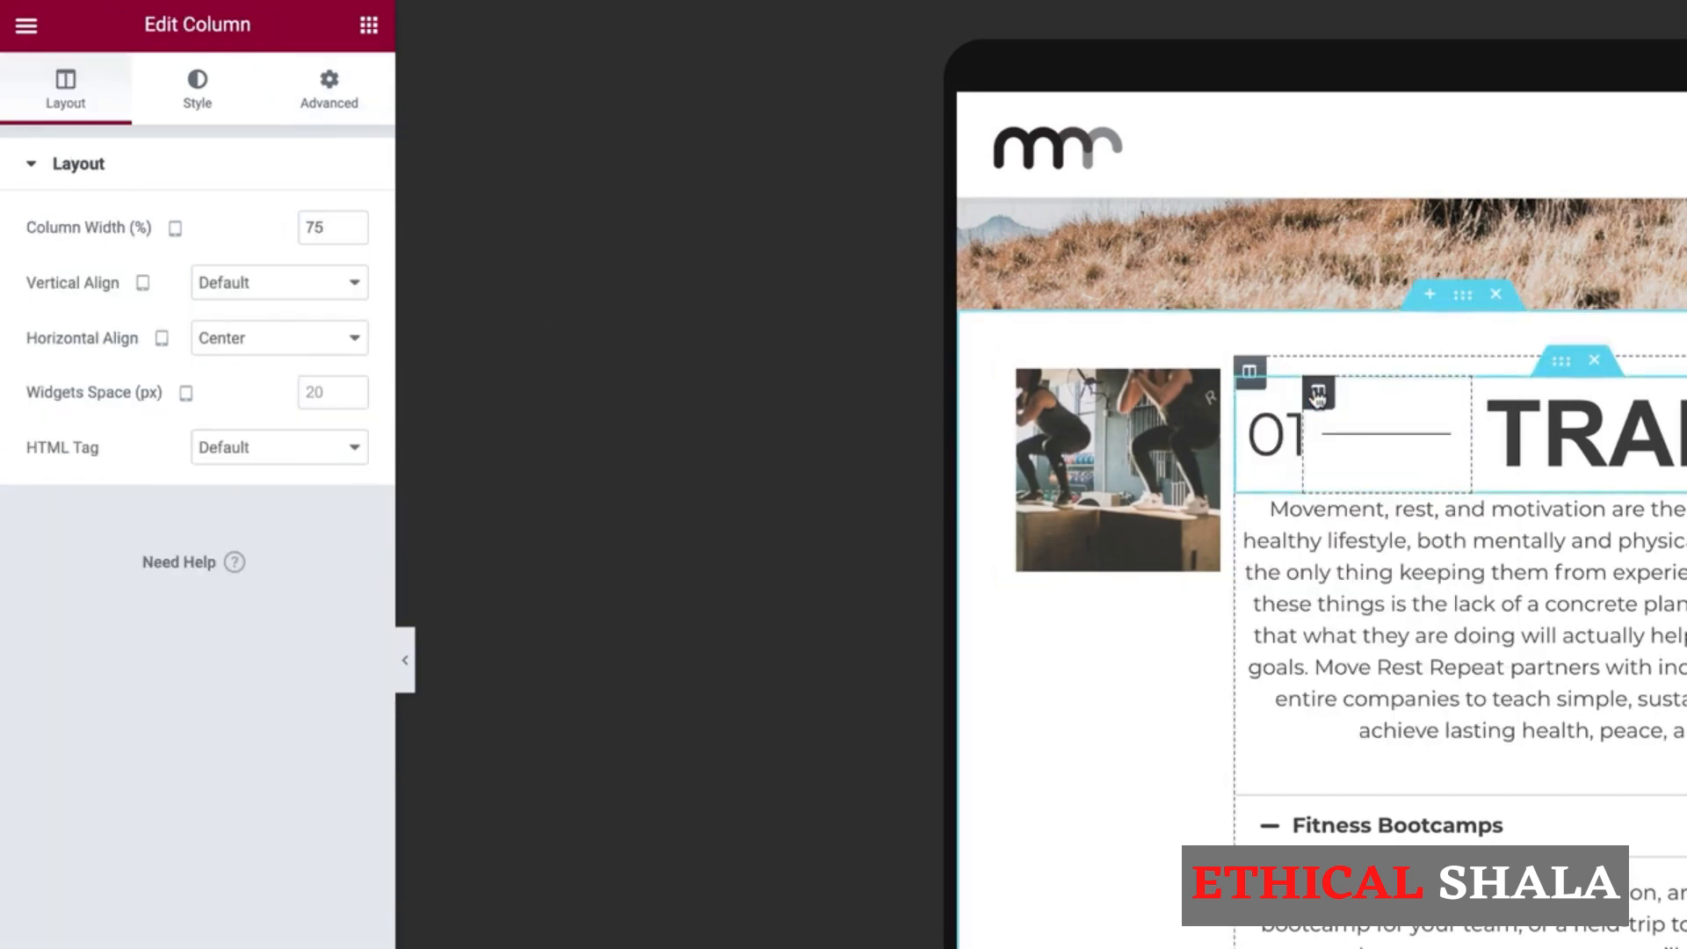
{"action": "left_click", "coordinate": [349, 98]}
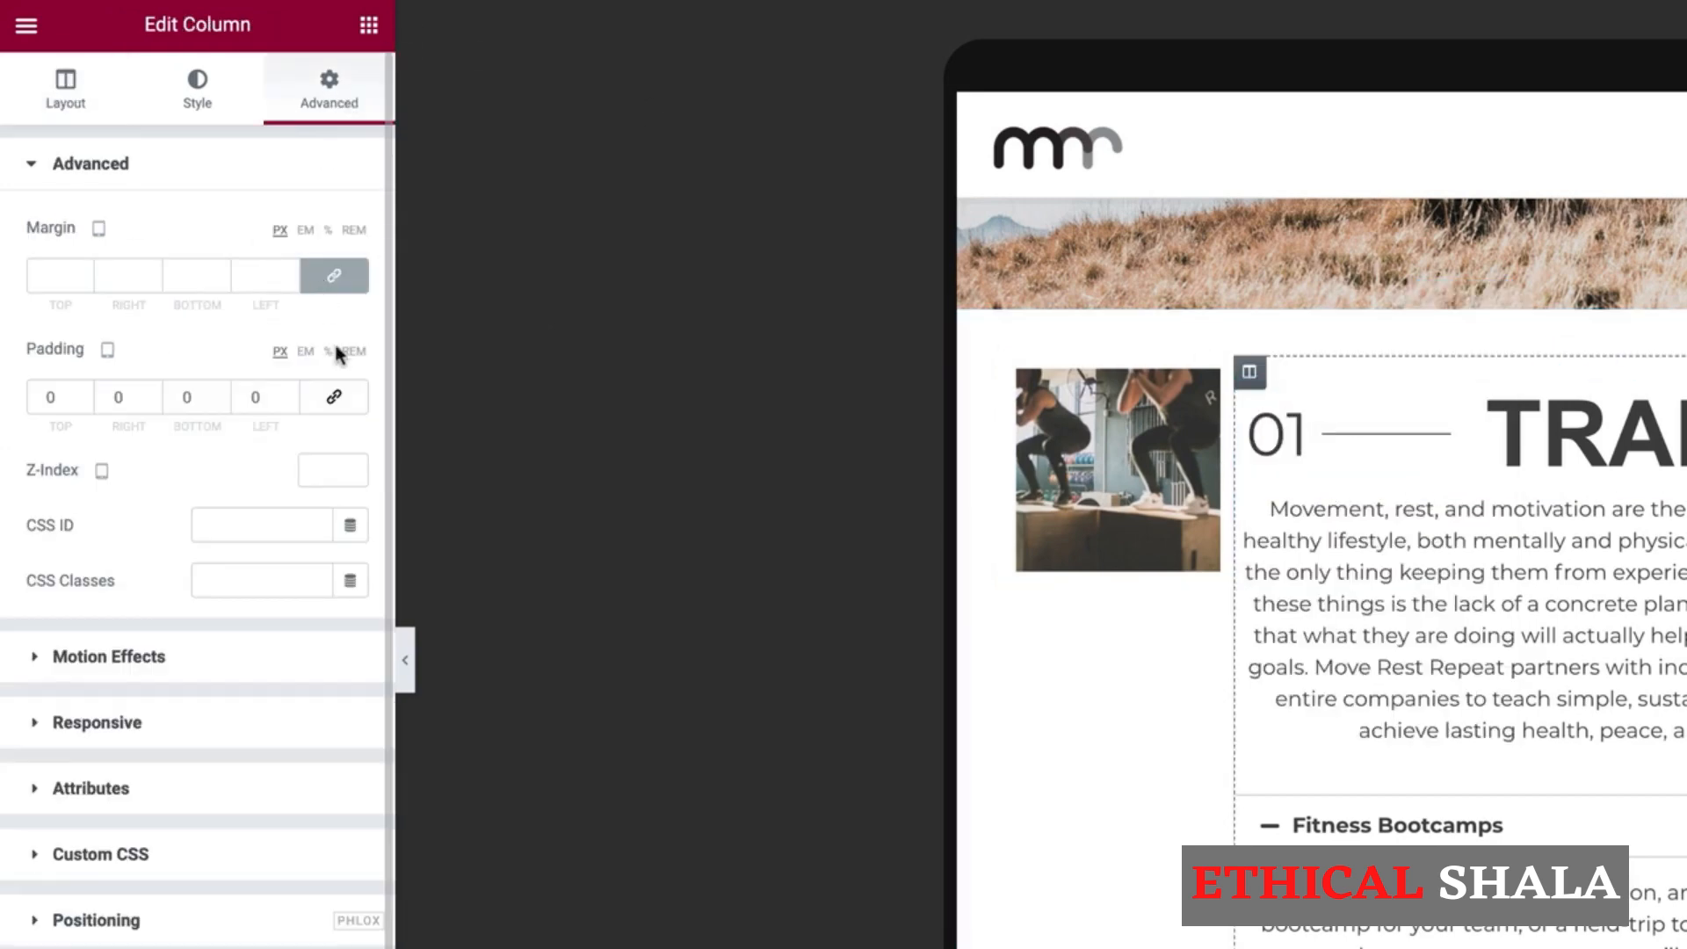
{"action": "left_click", "coordinate": [334, 397]}
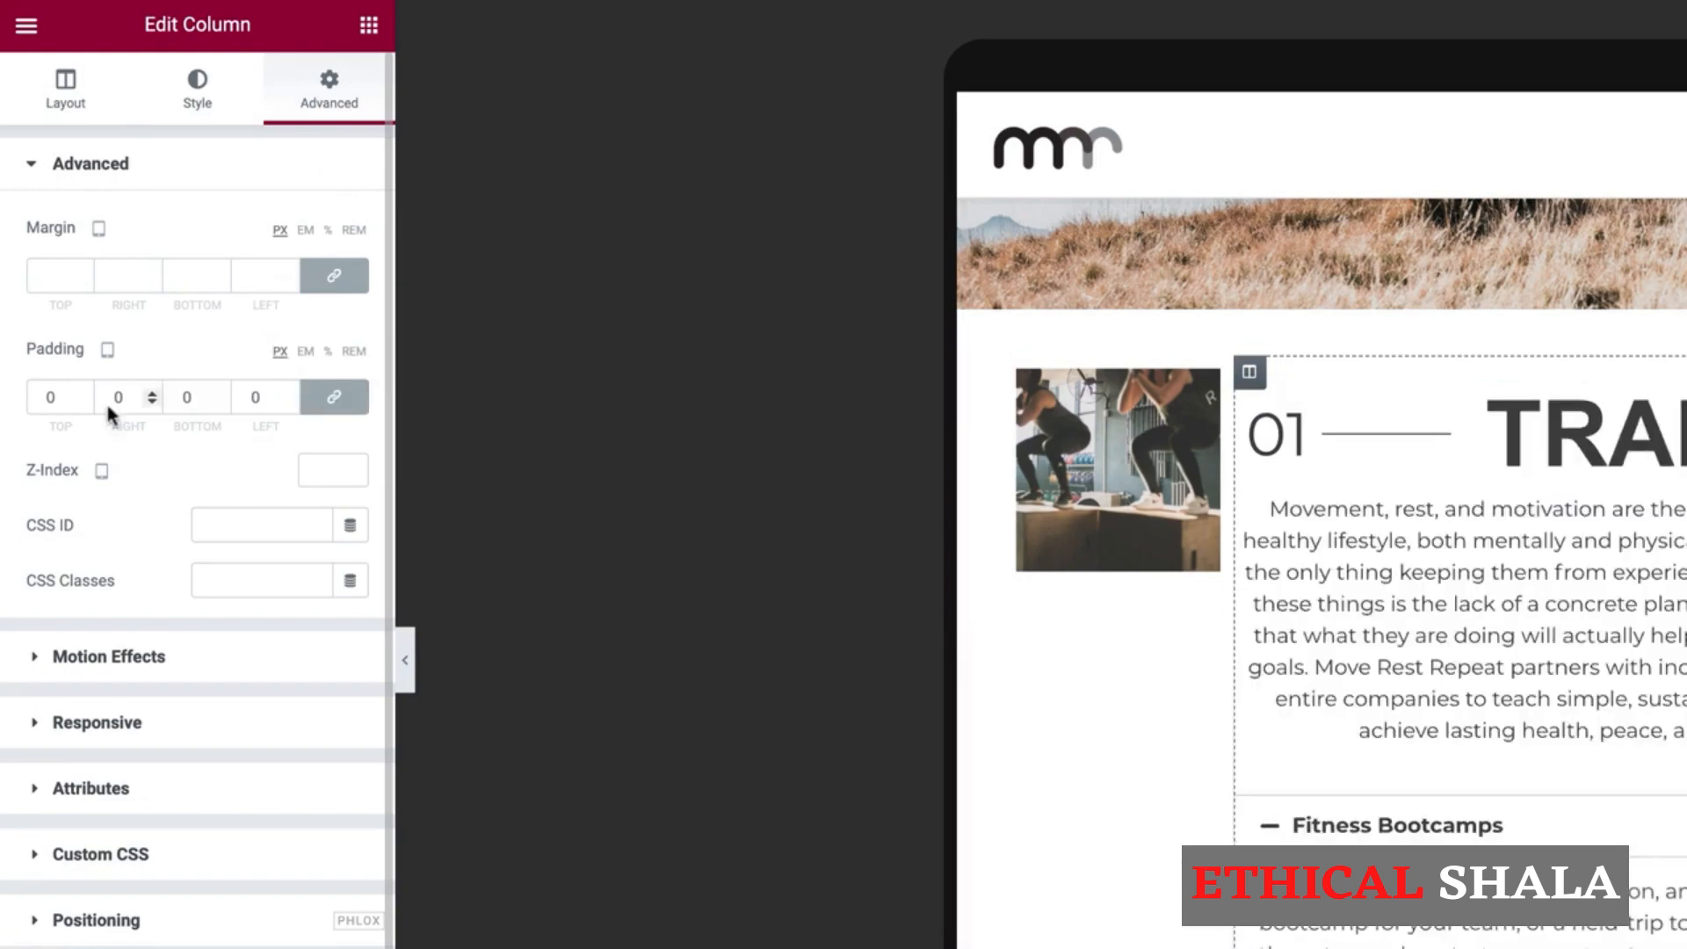
{"action": "double_click", "coordinate": [53, 398]}
{"action": "type", "text": "3"}
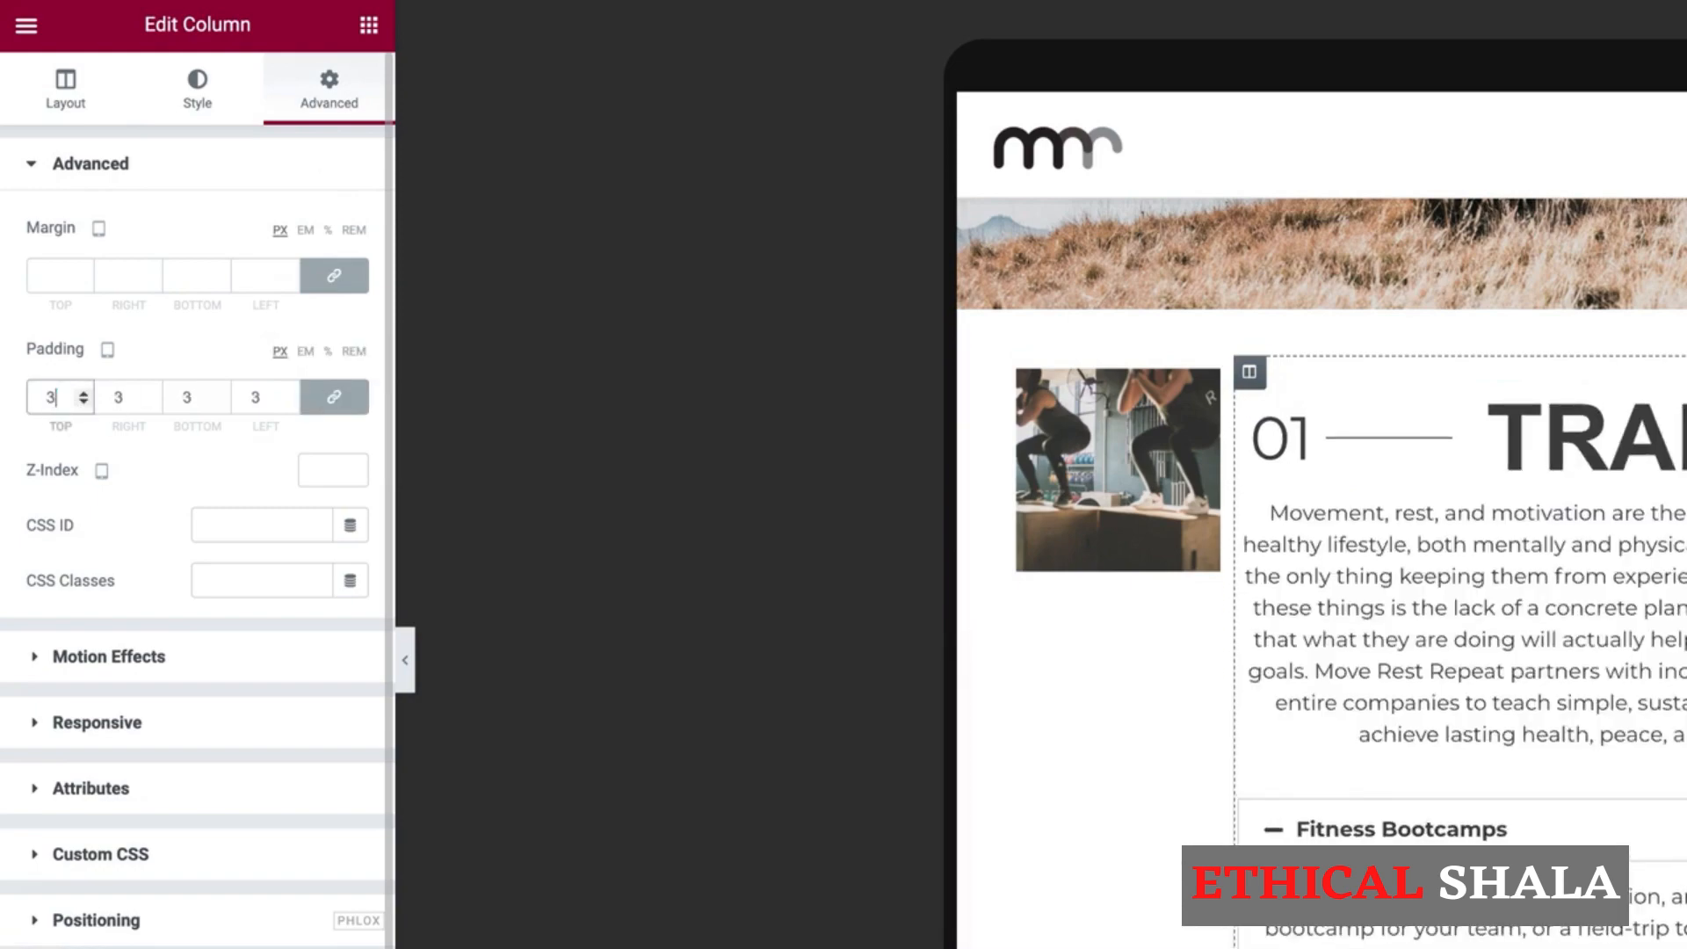
{"action": "type", "text": "5"}
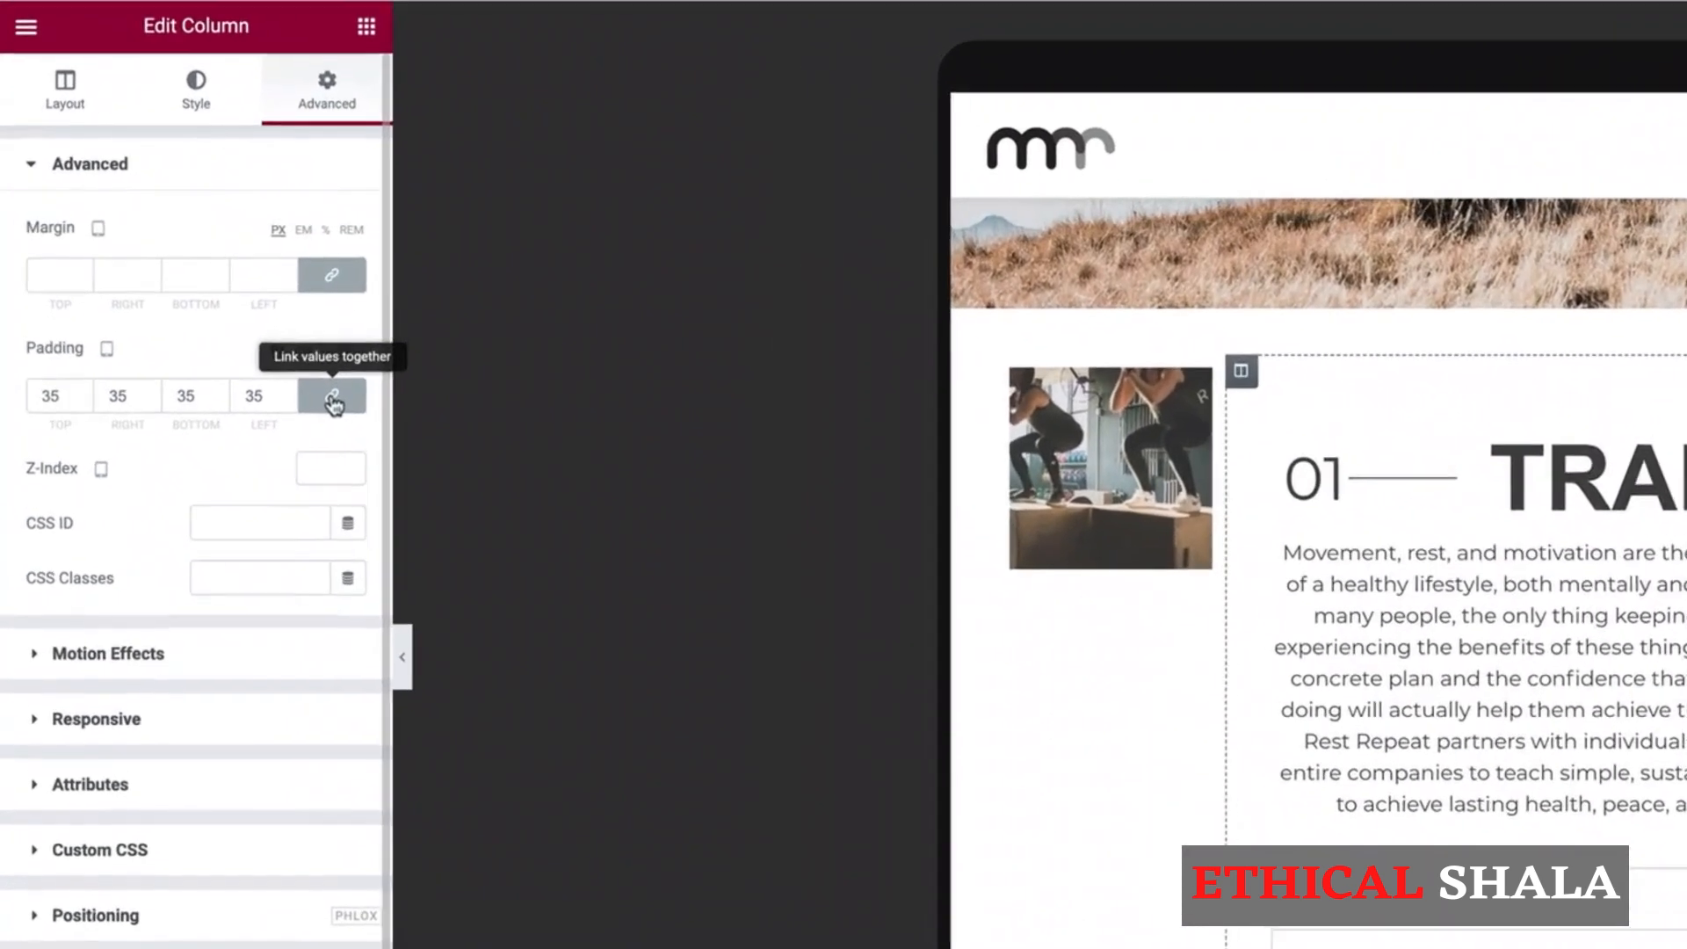
{"action": "left_click", "coordinate": [334, 403]}
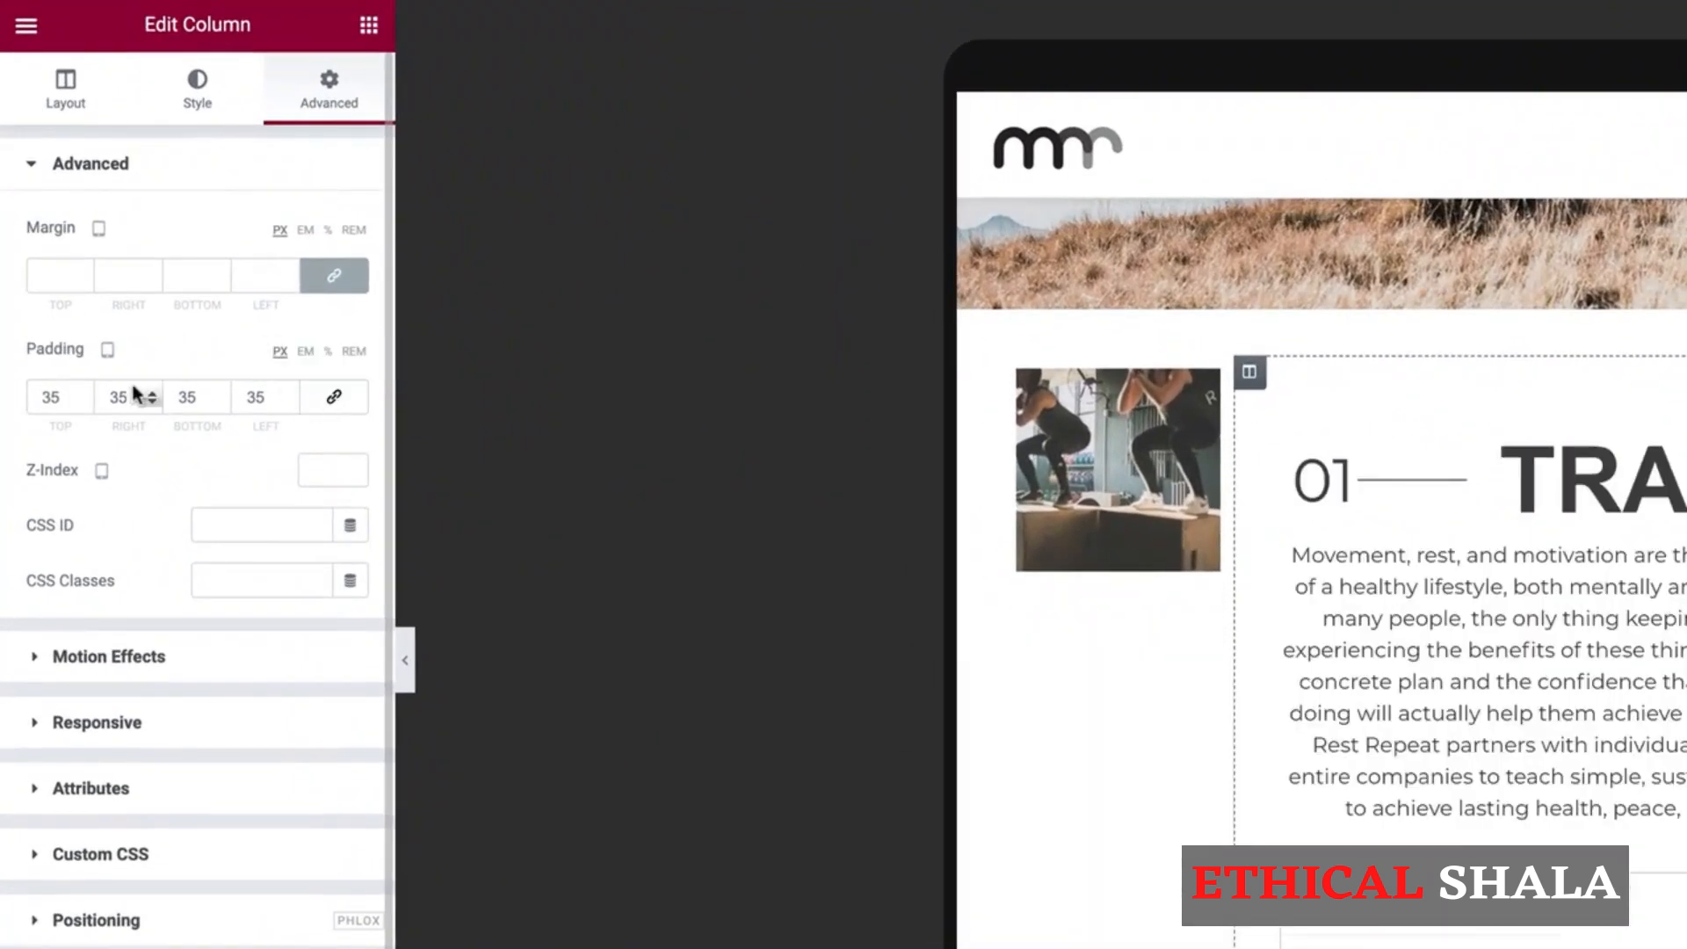
{"action": "double_click", "coordinate": [83, 396]}
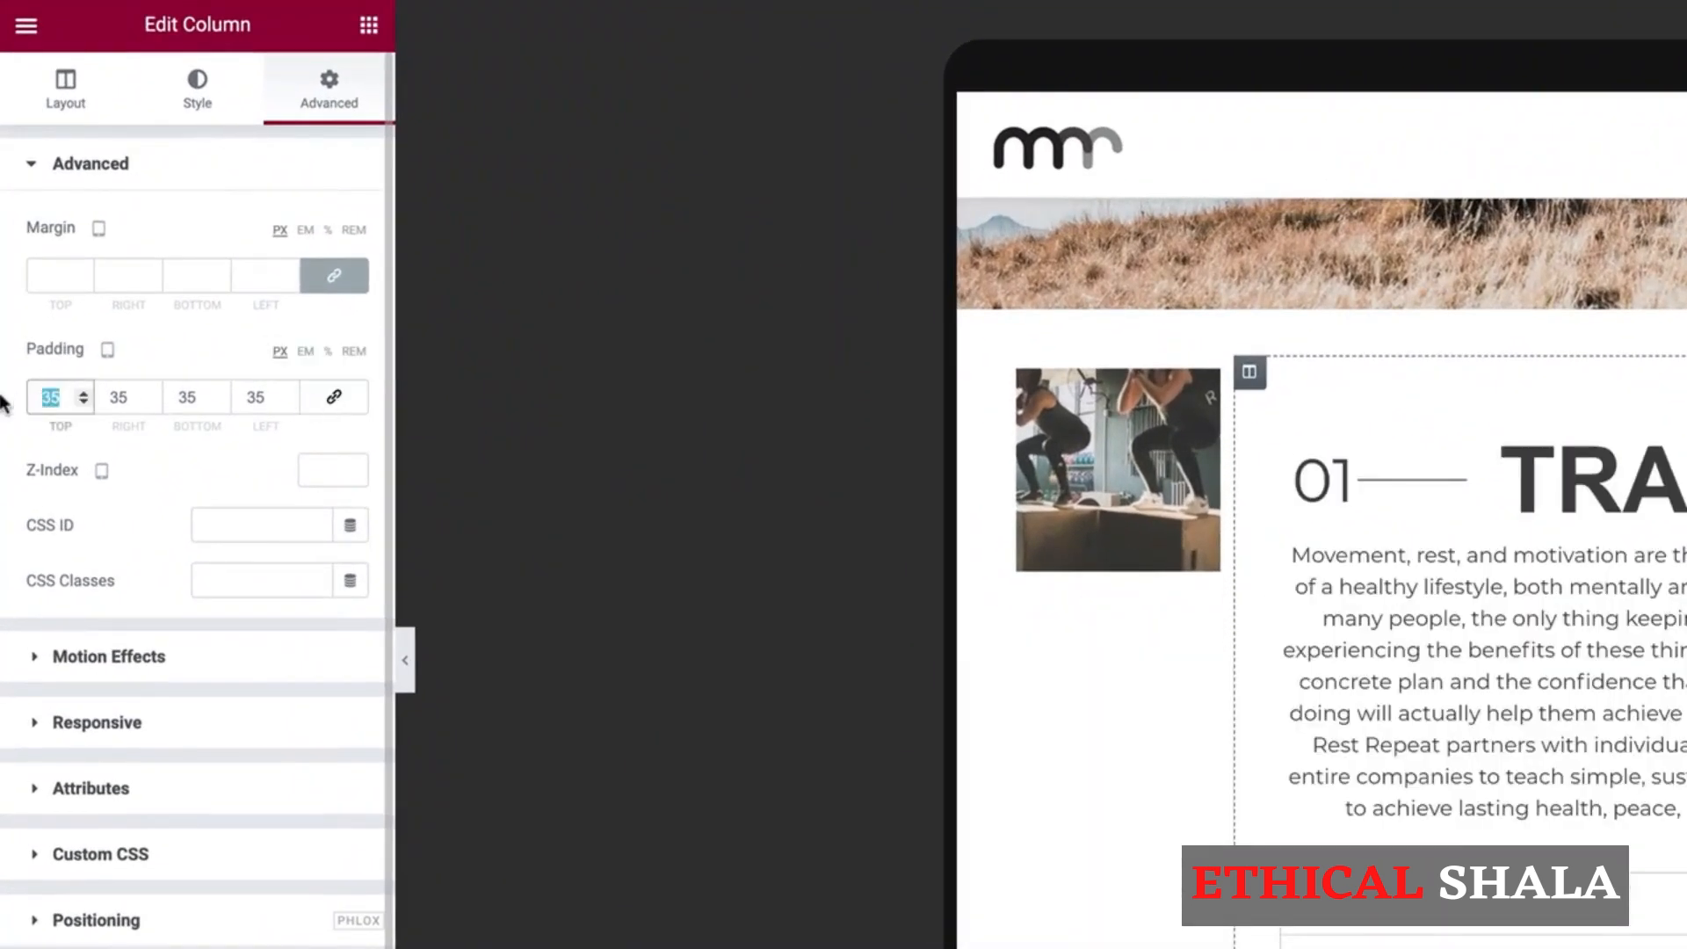
{"action": "type", "text": "0"}
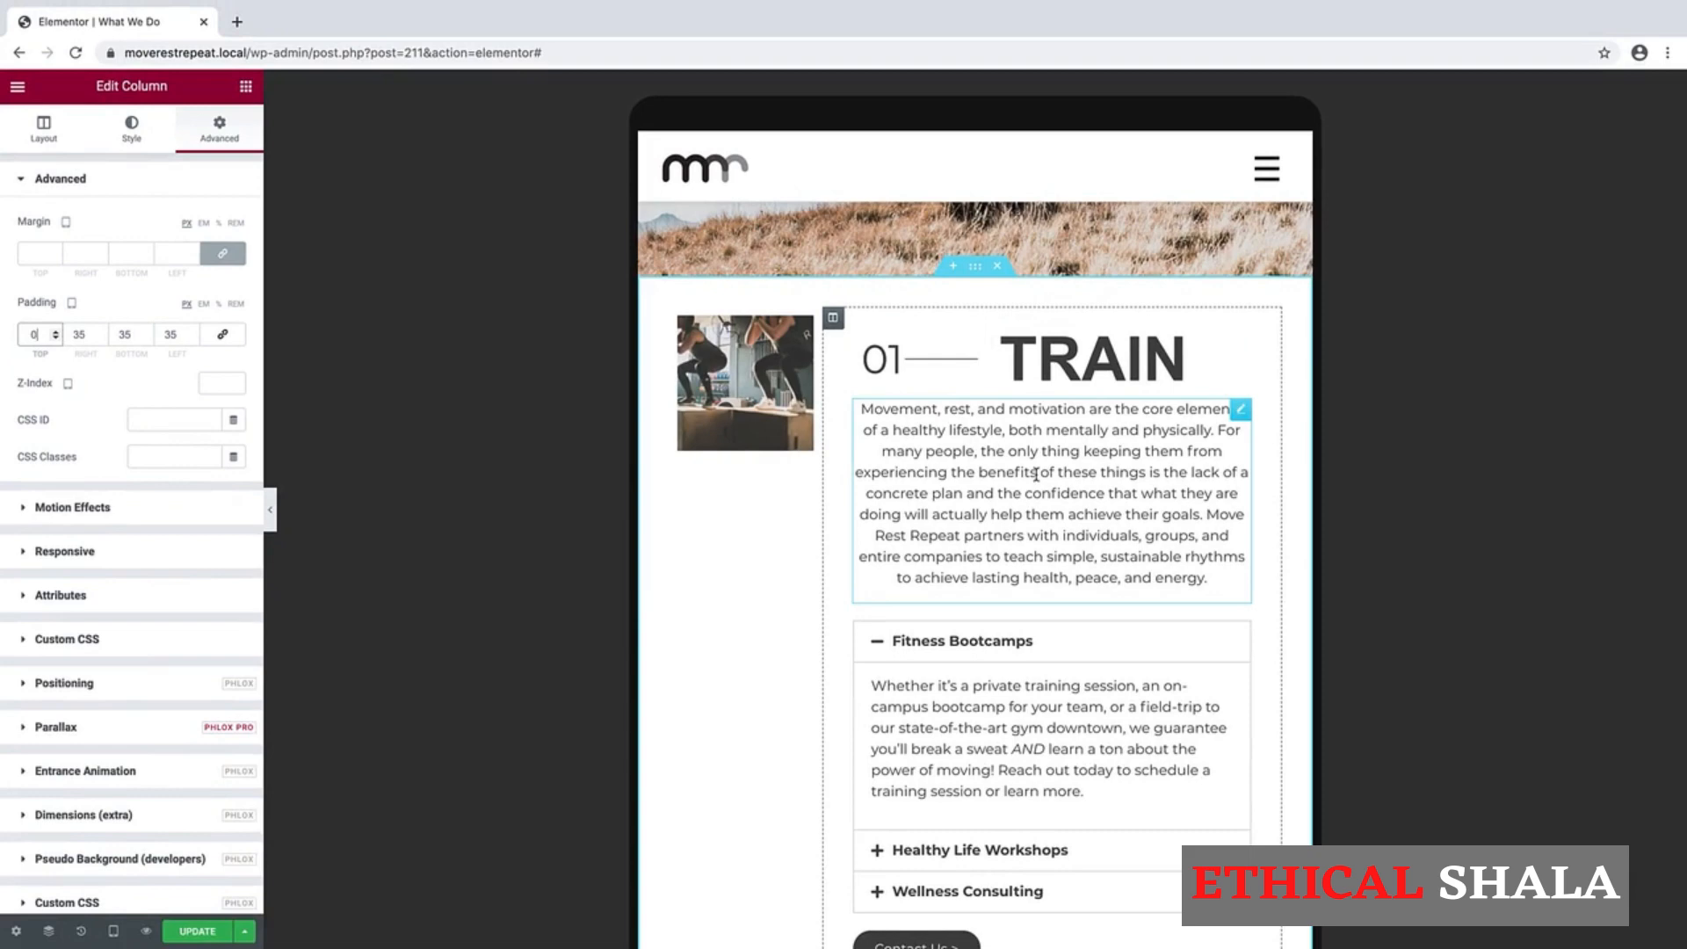
Step: Left-align the Train paragraph and set the Train heading's font size to 64 px for tablet
{"action": "left_click", "coordinate": [1036, 474]}
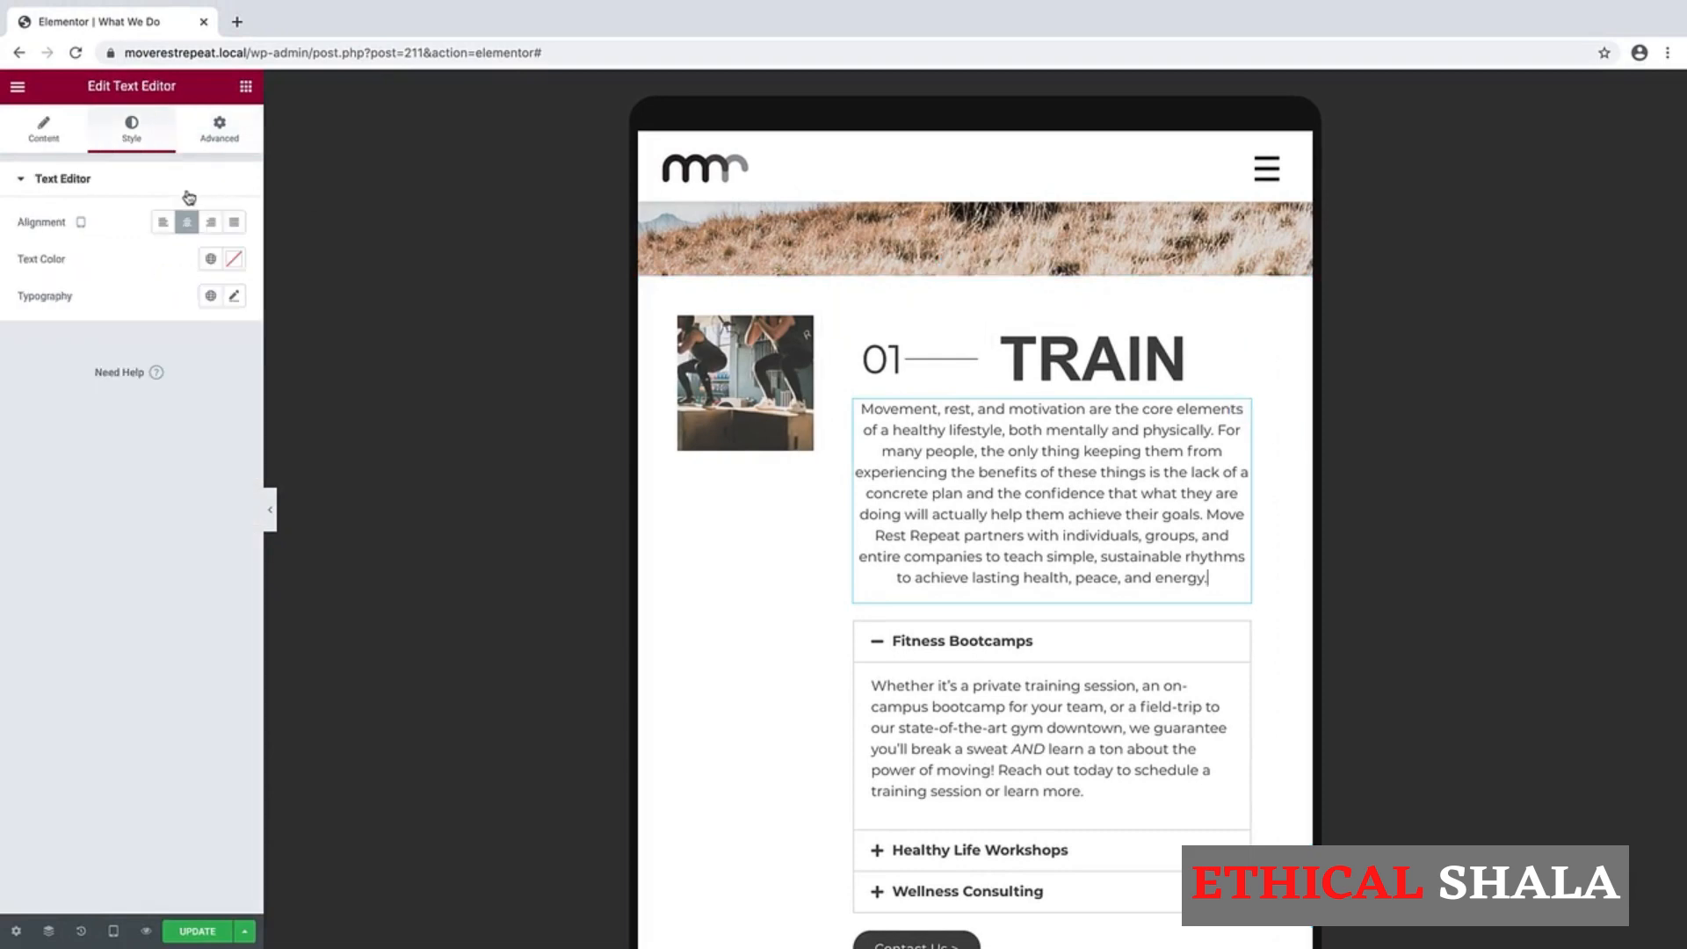
{"action": "left_click", "coordinate": [164, 223]}
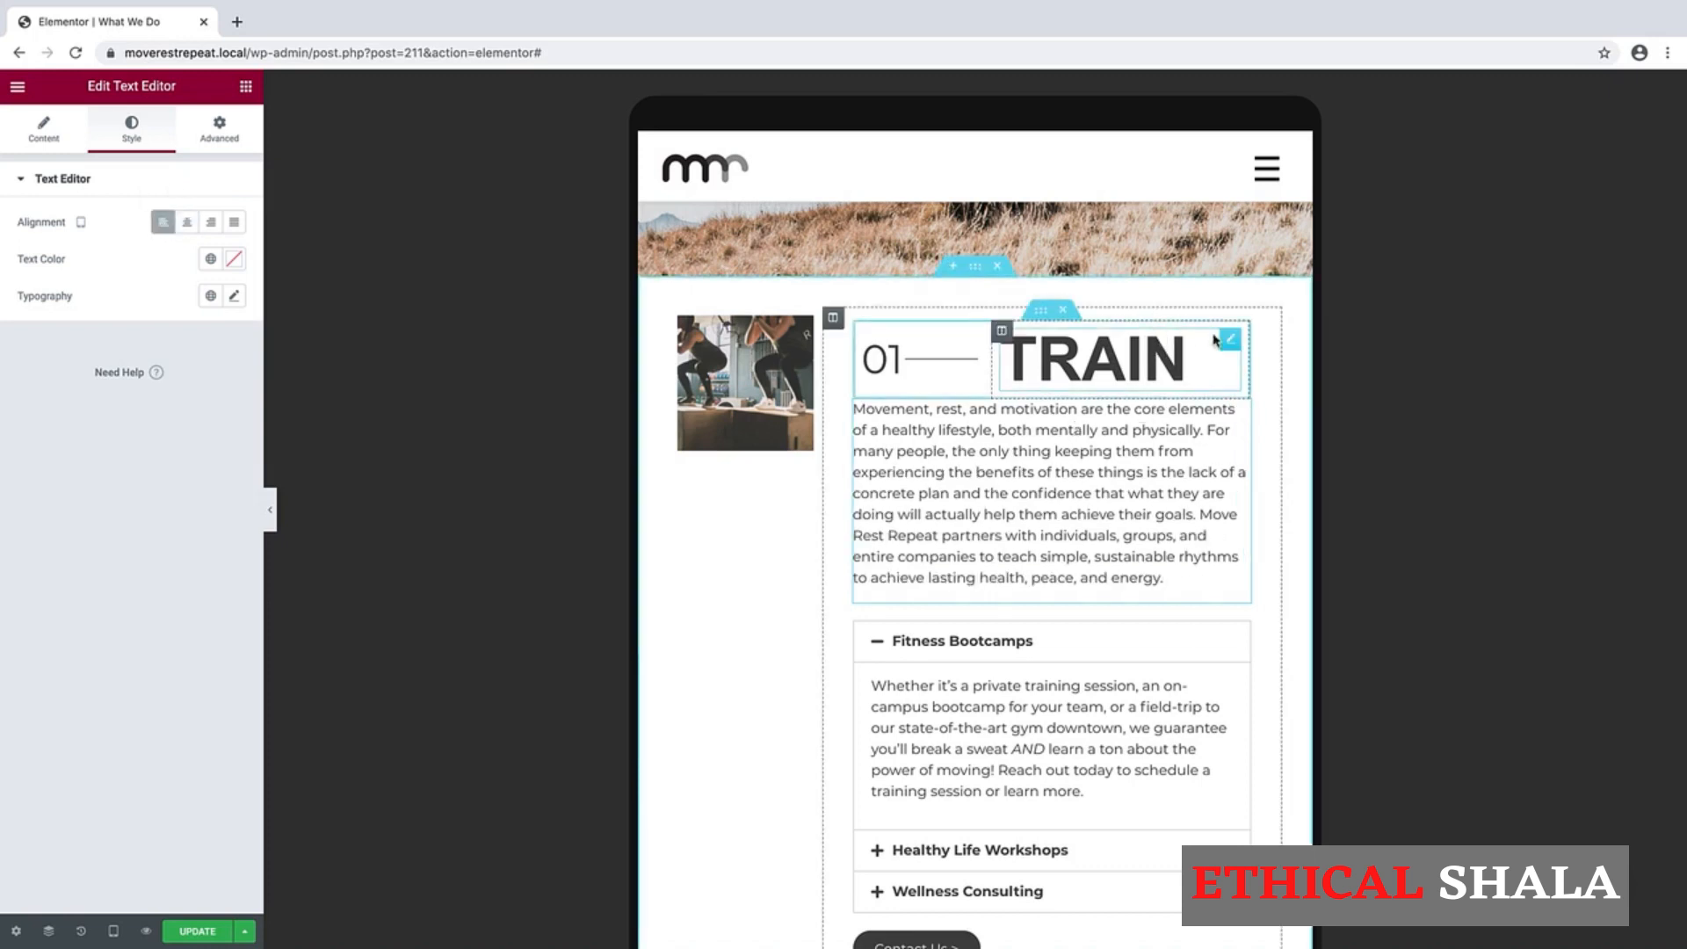
{"action": "left_click", "coordinate": [1229, 341]}
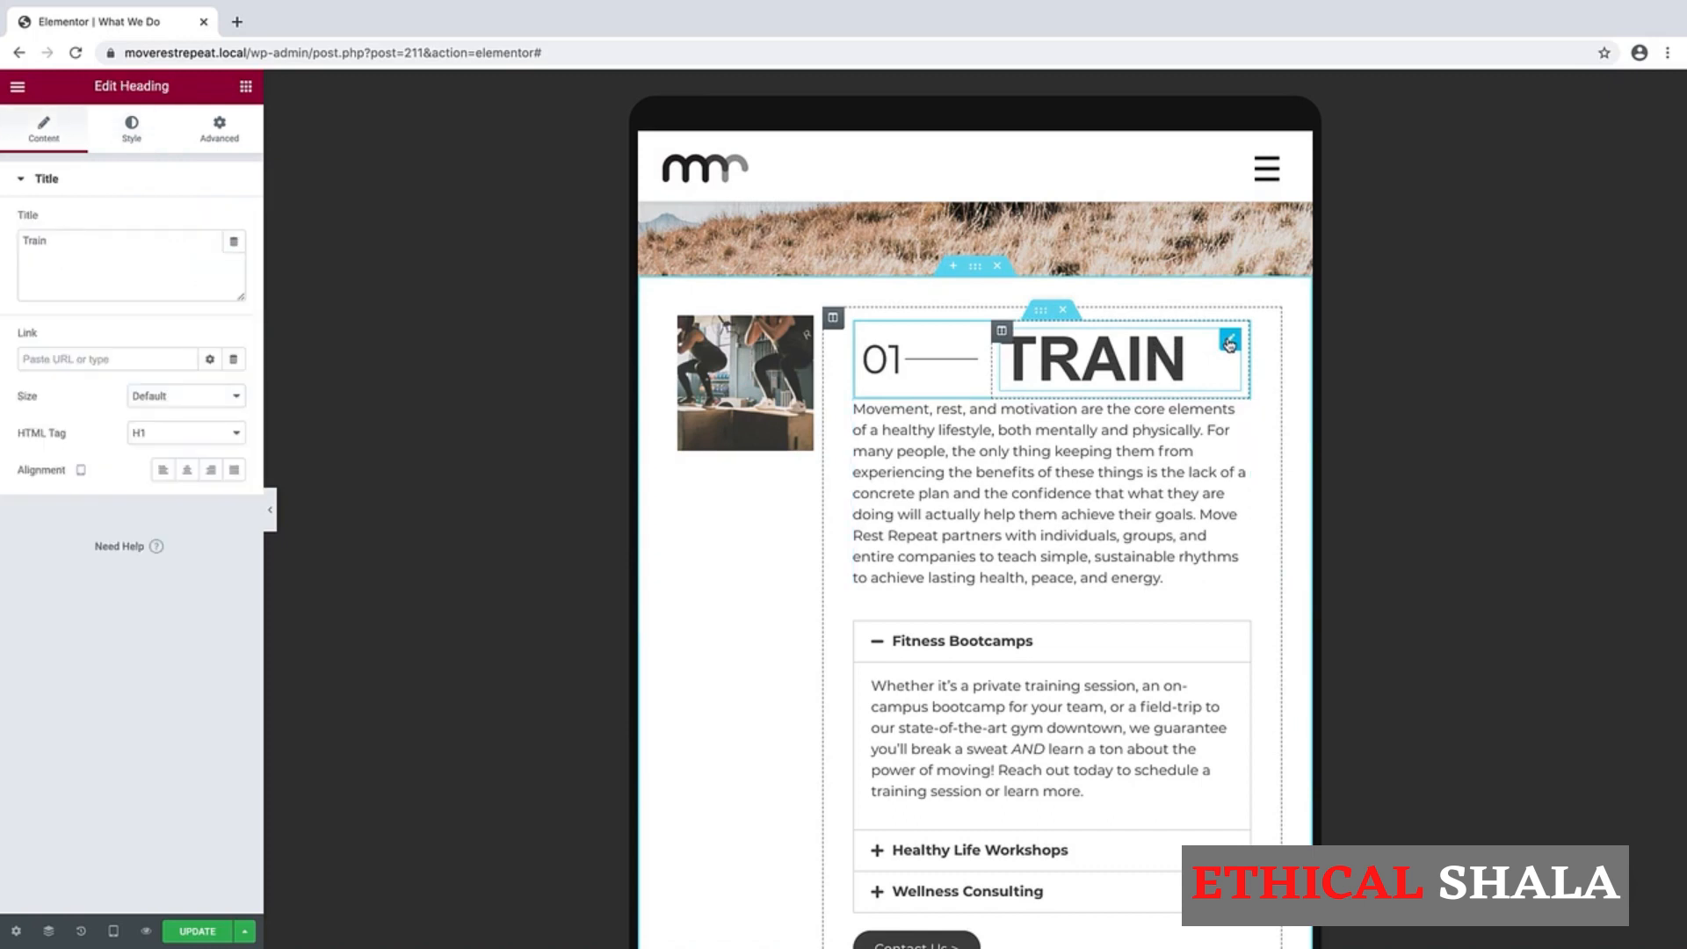
{"action": "left_click", "coordinate": [132, 129]}
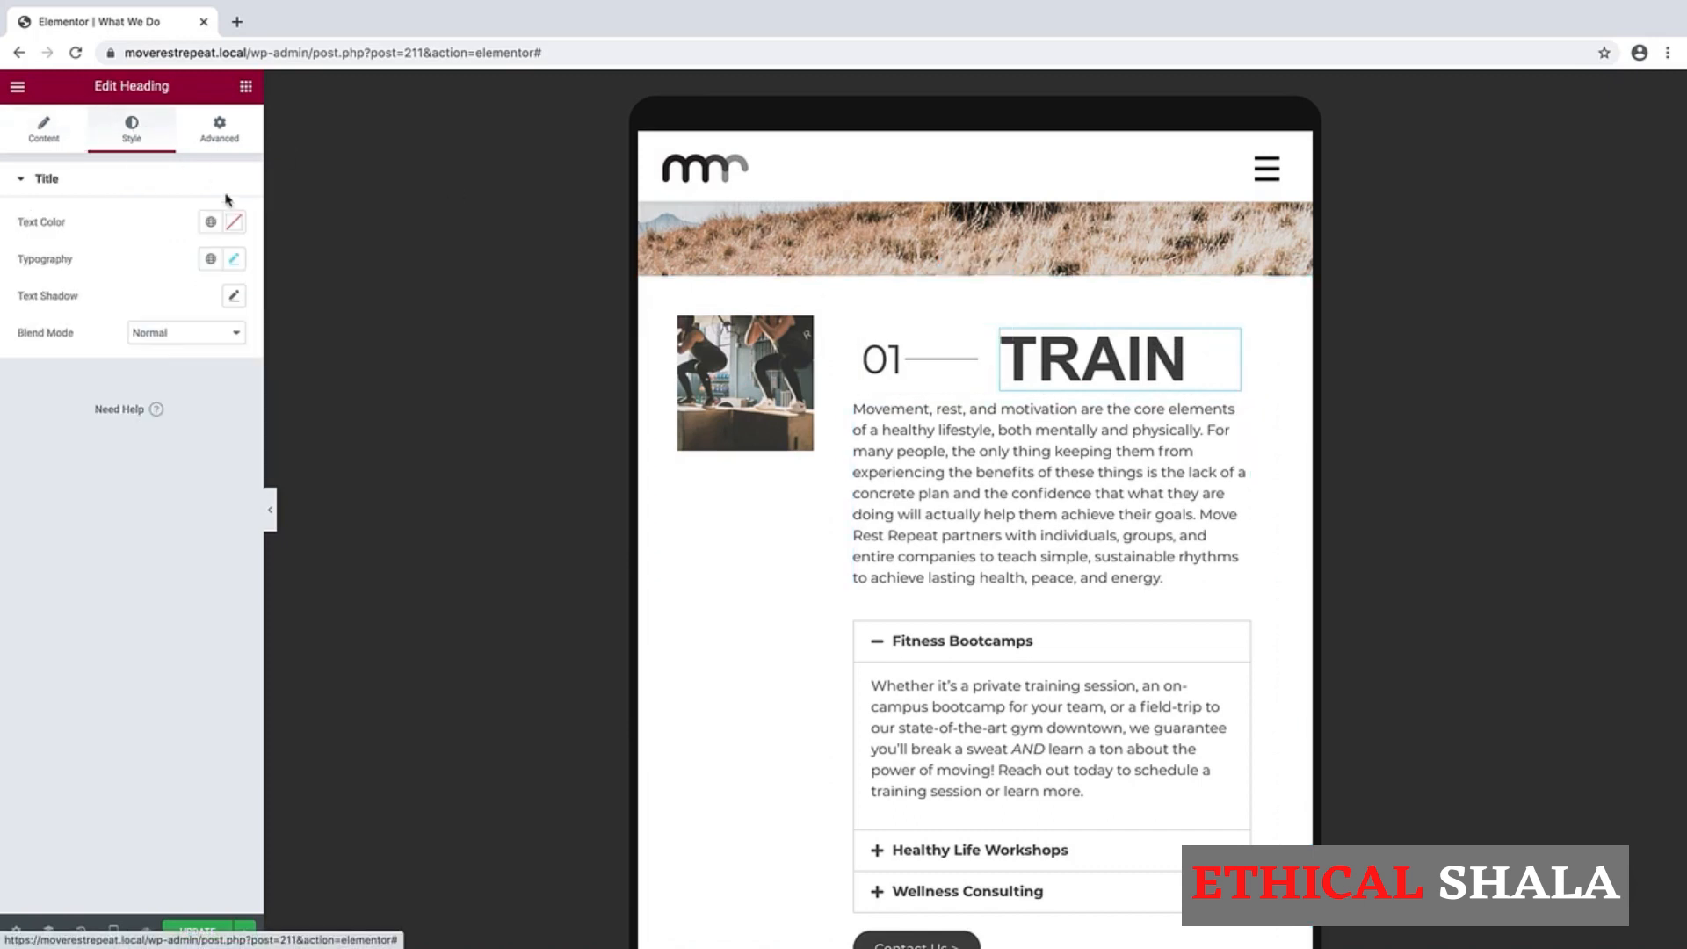
{"action": "left_click", "coordinate": [233, 259]}
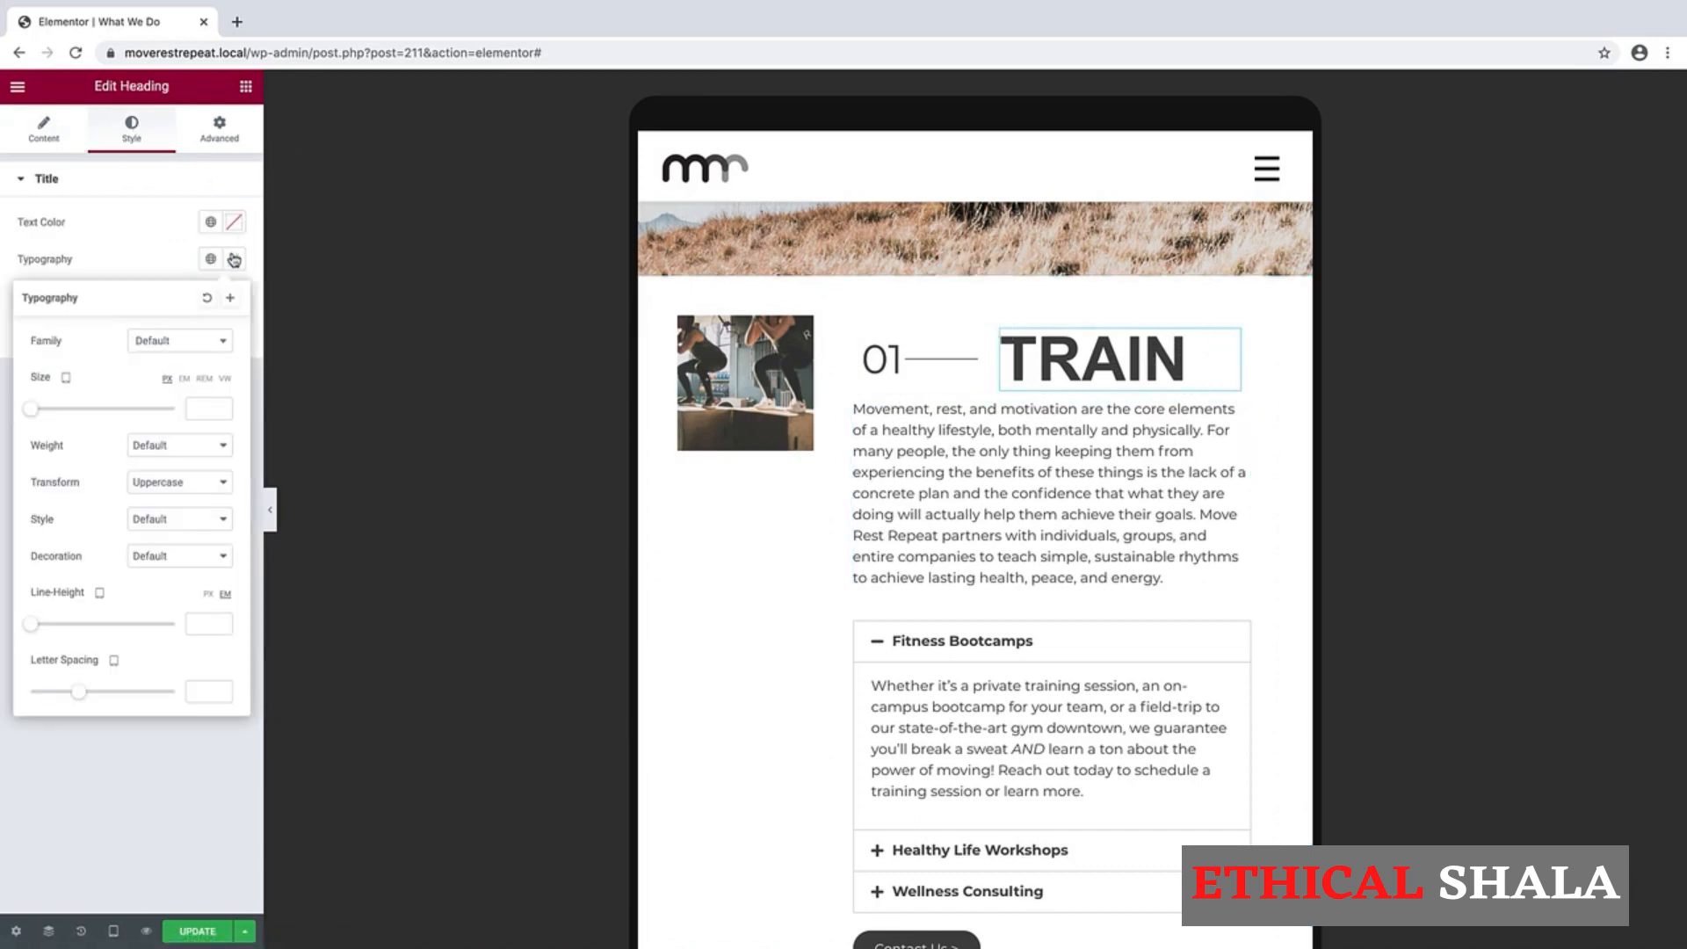
{"action": "left_click", "coordinate": [201, 411]}
{"action": "type", "text": "64"}
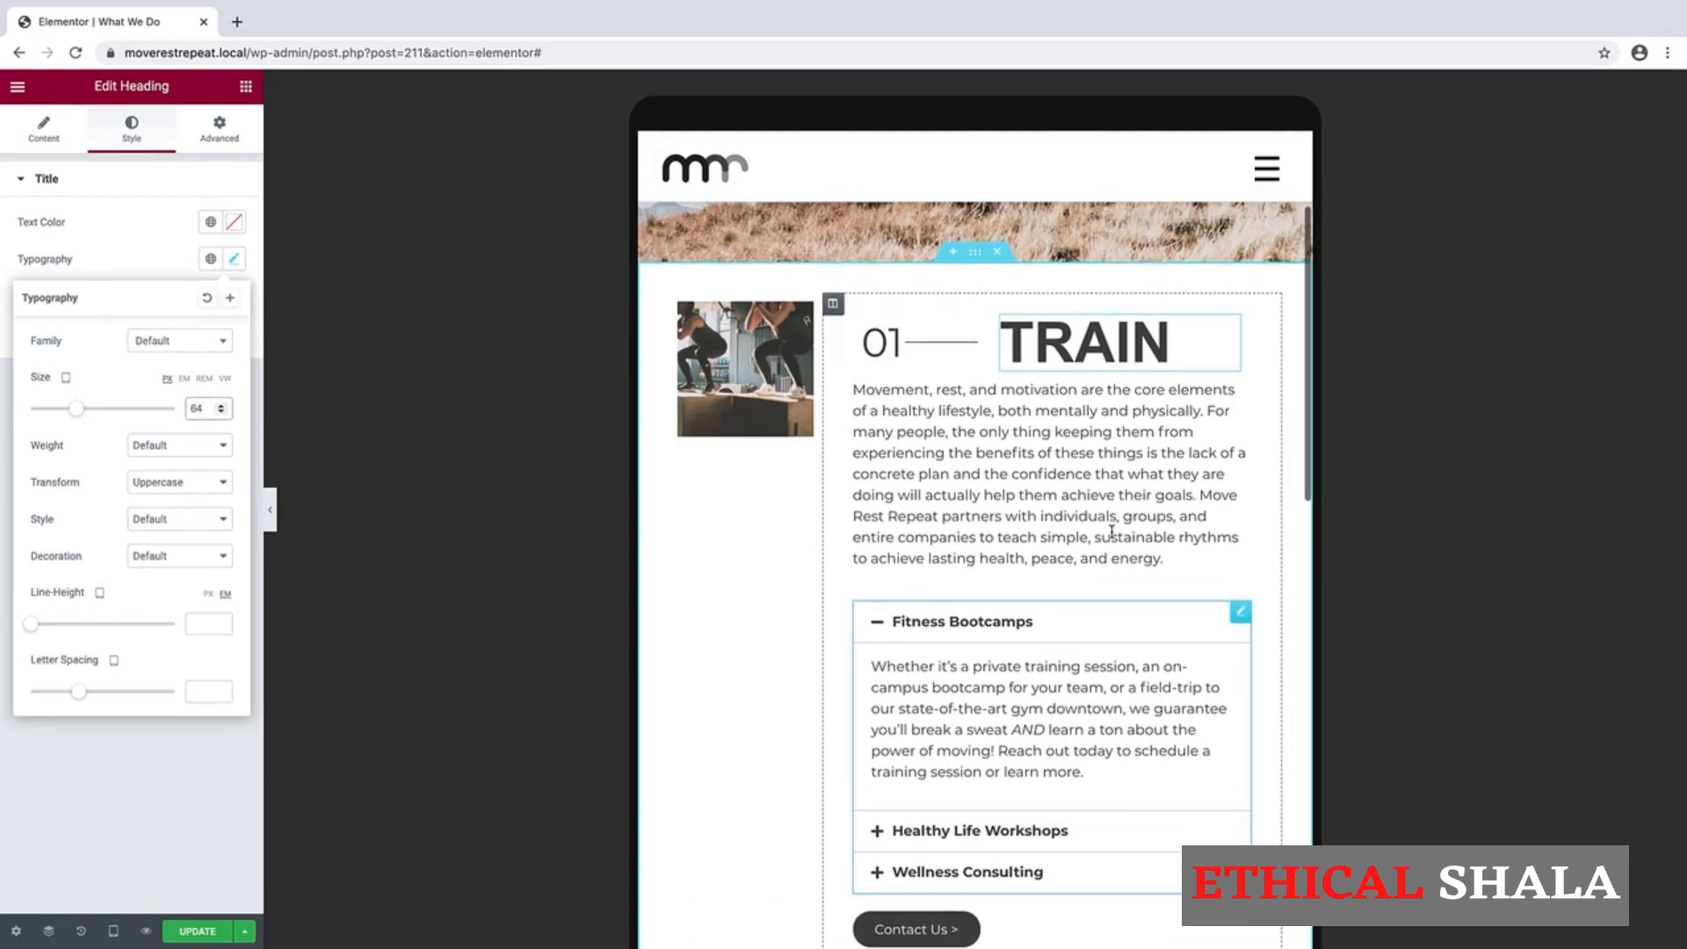
Step: Review the Train section in tablet view, then switch to the mobile preview and examine its stacked layout and section padding
{"action": "scroll", "coordinate": [1111, 530], "scroll_direction": "down", "scroll_amount": 1}
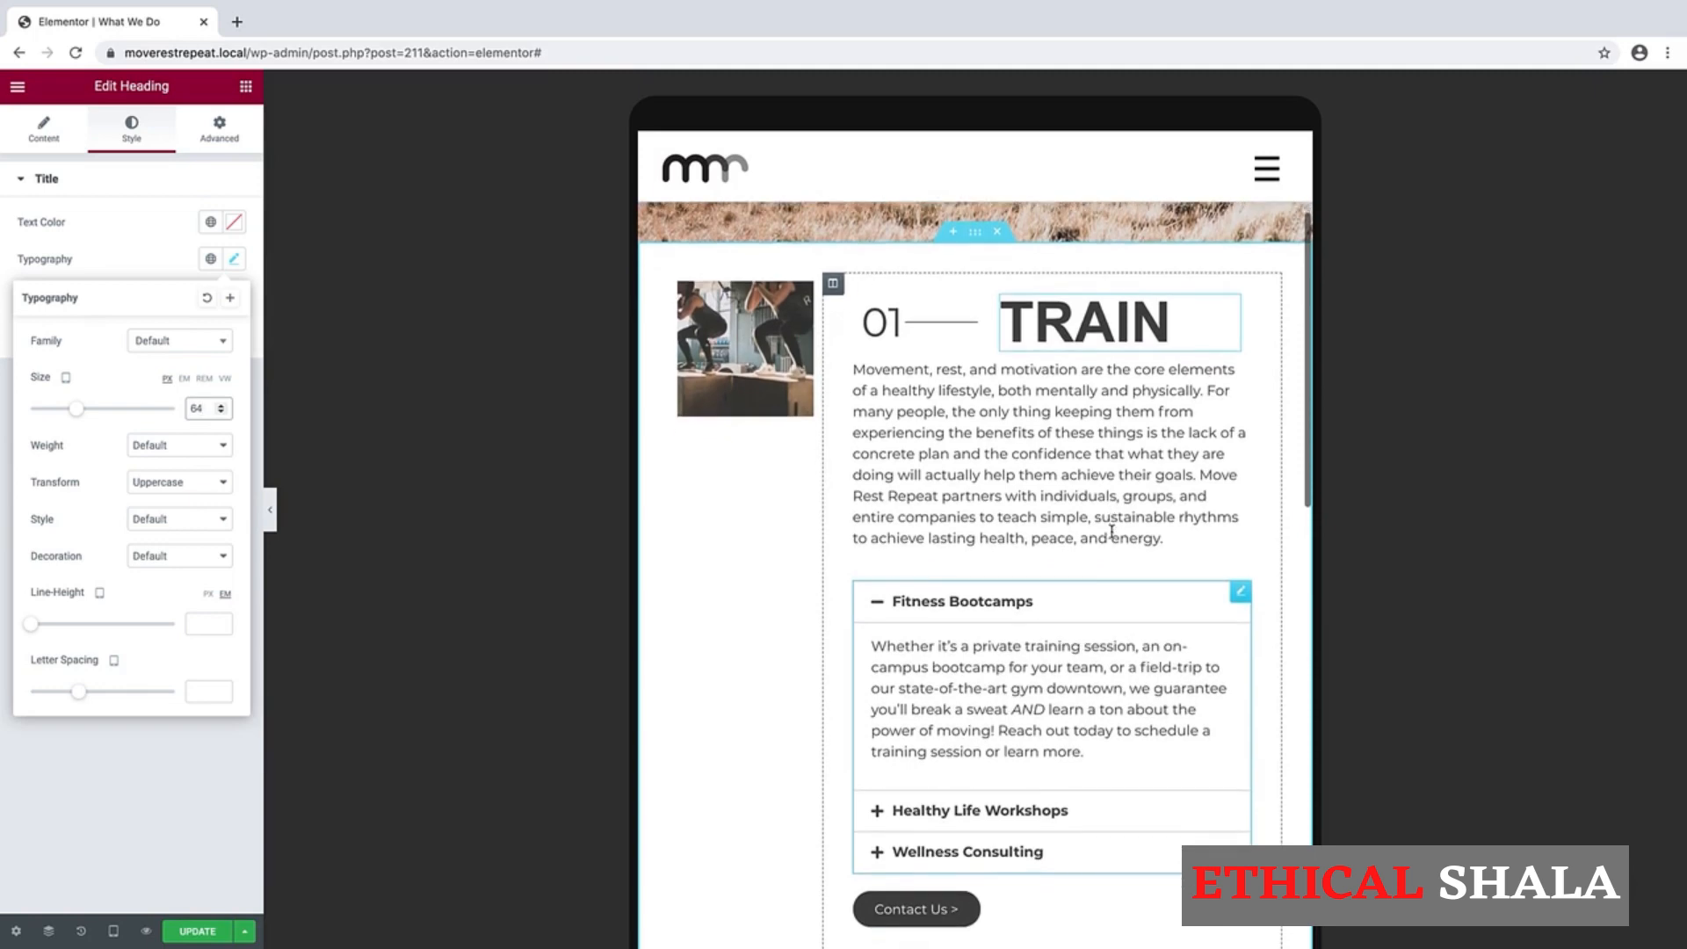
{"action": "scroll", "coordinate": [1111, 531], "scroll_direction": "down", "scroll_amount": 2}
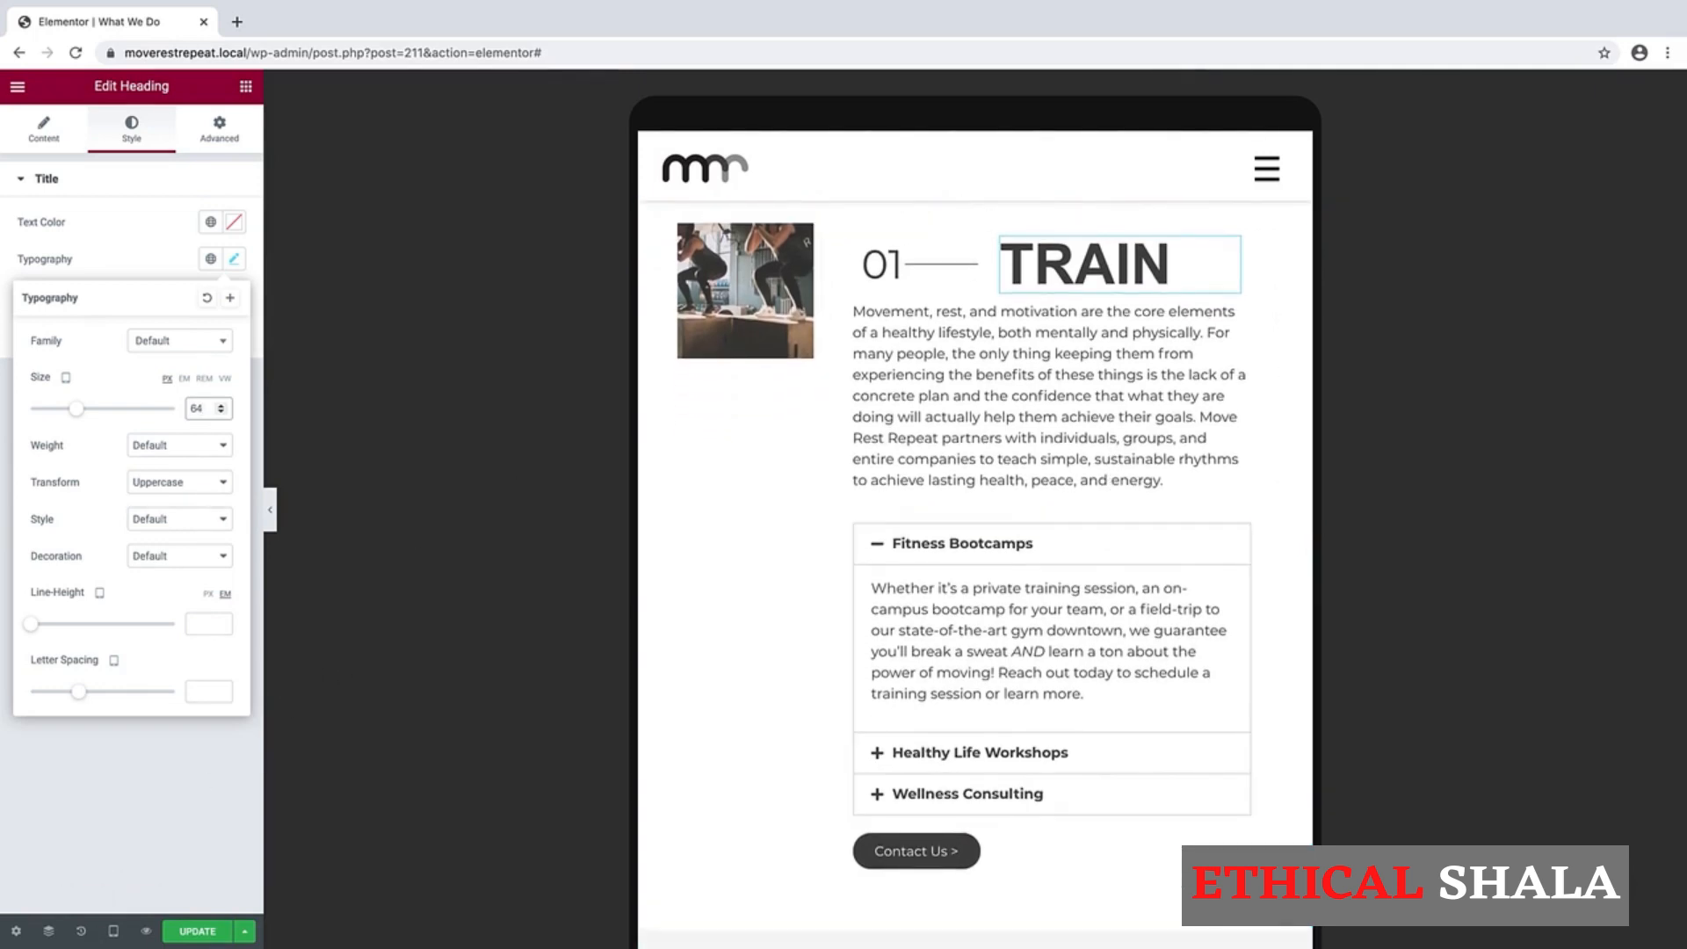
{"action": "left_click", "coordinate": [113, 931]}
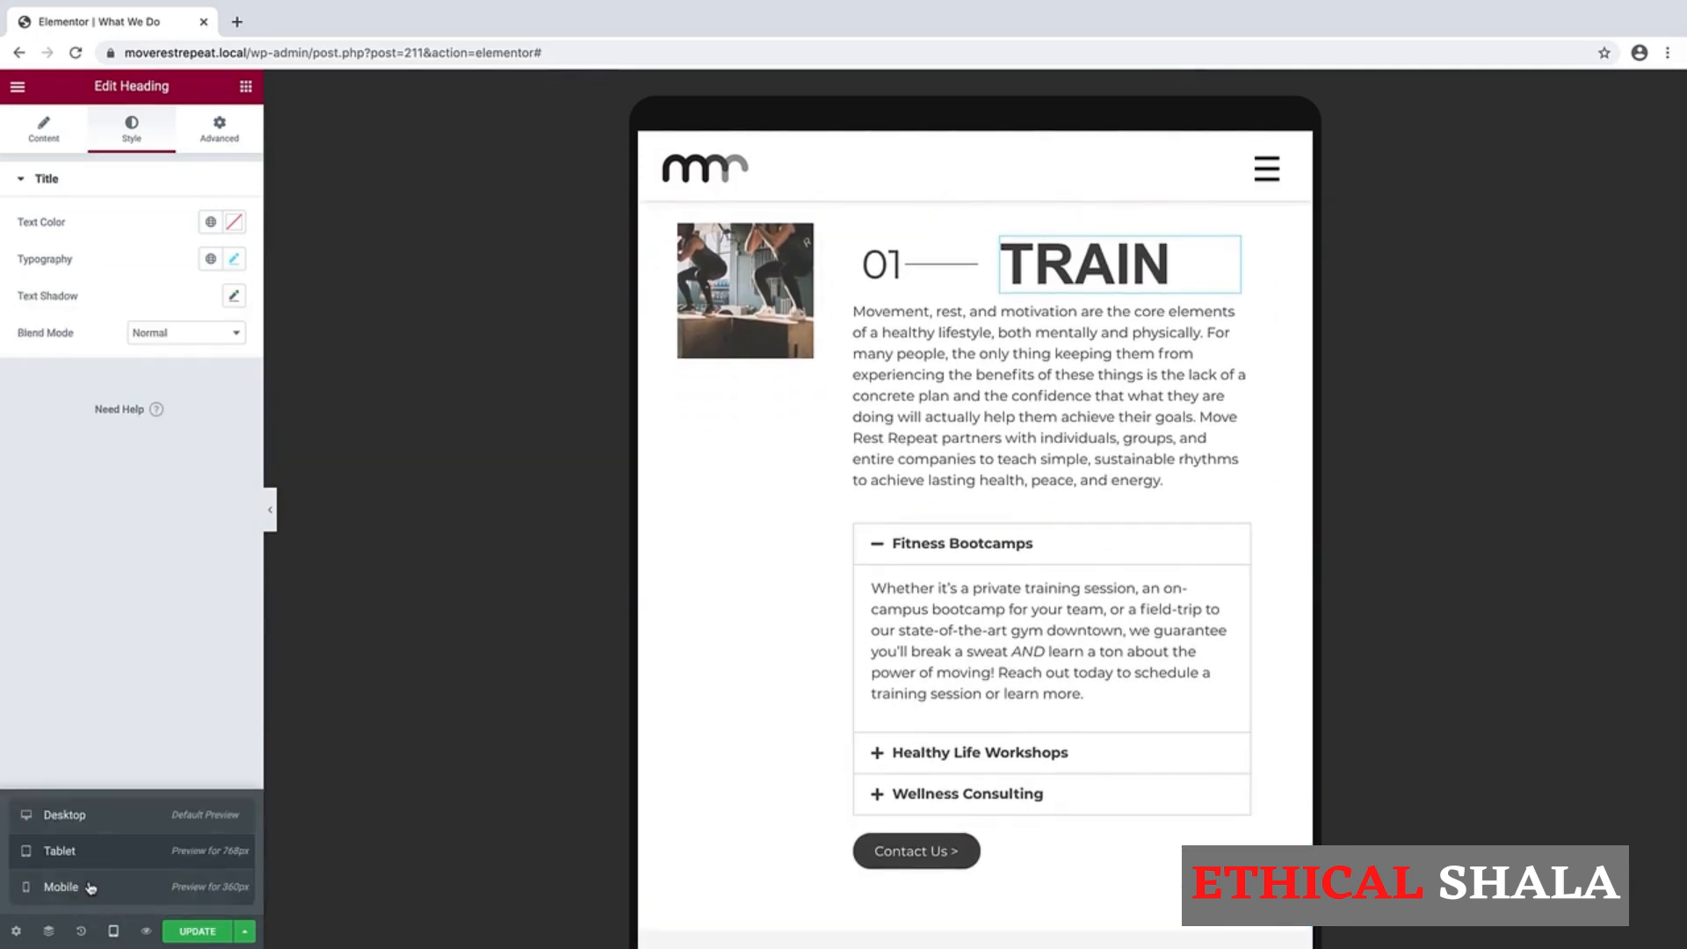
{"action": "left_click", "coordinate": [90, 888]}
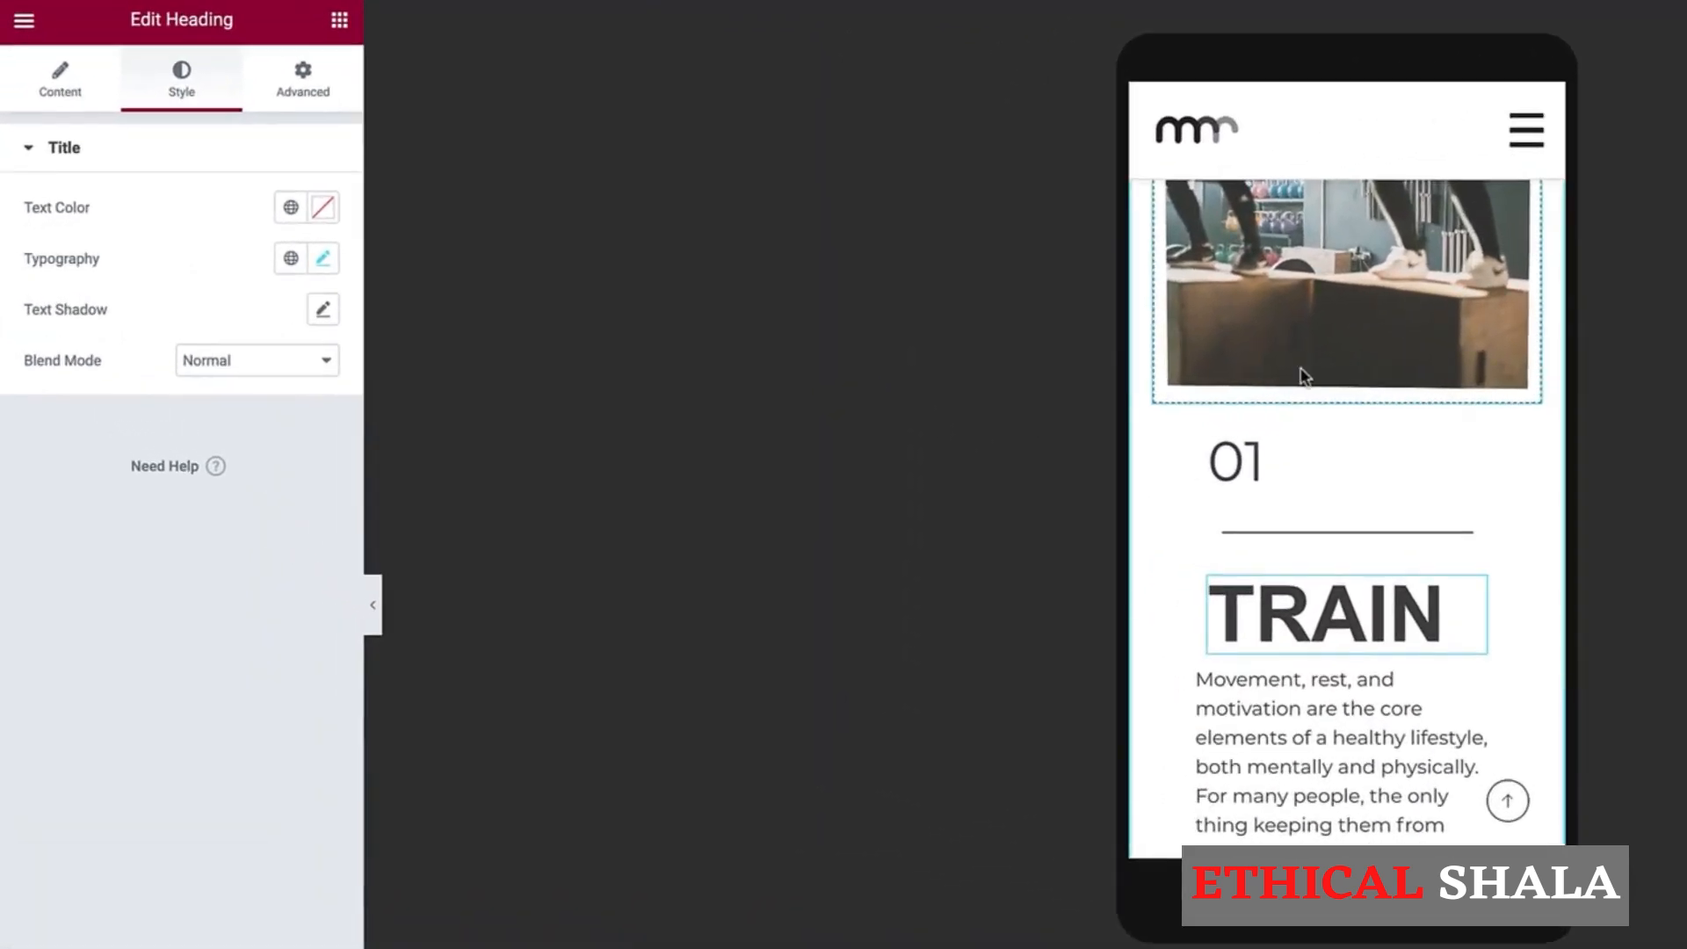
{"action": "scroll", "coordinate": [1300, 376], "scroll_direction": "up", "scroll_amount": 5}
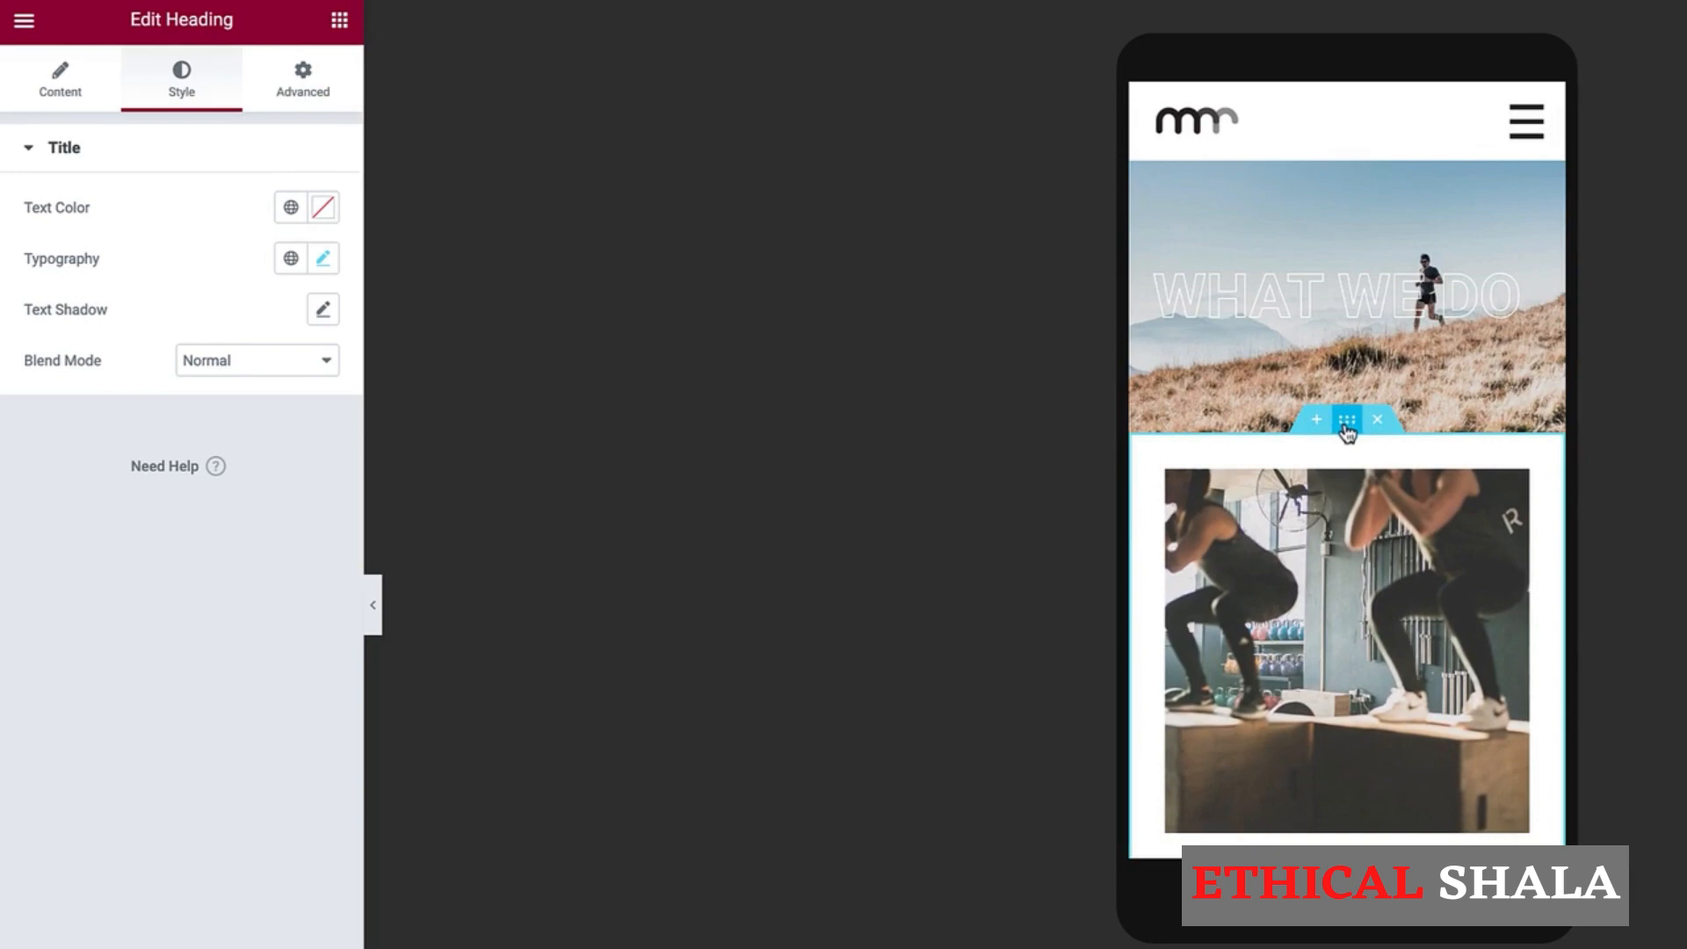
{"action": "left_click", "coordinate": [1347, 422]}
{"action": "left_click", "coordinate": [304, 84]}
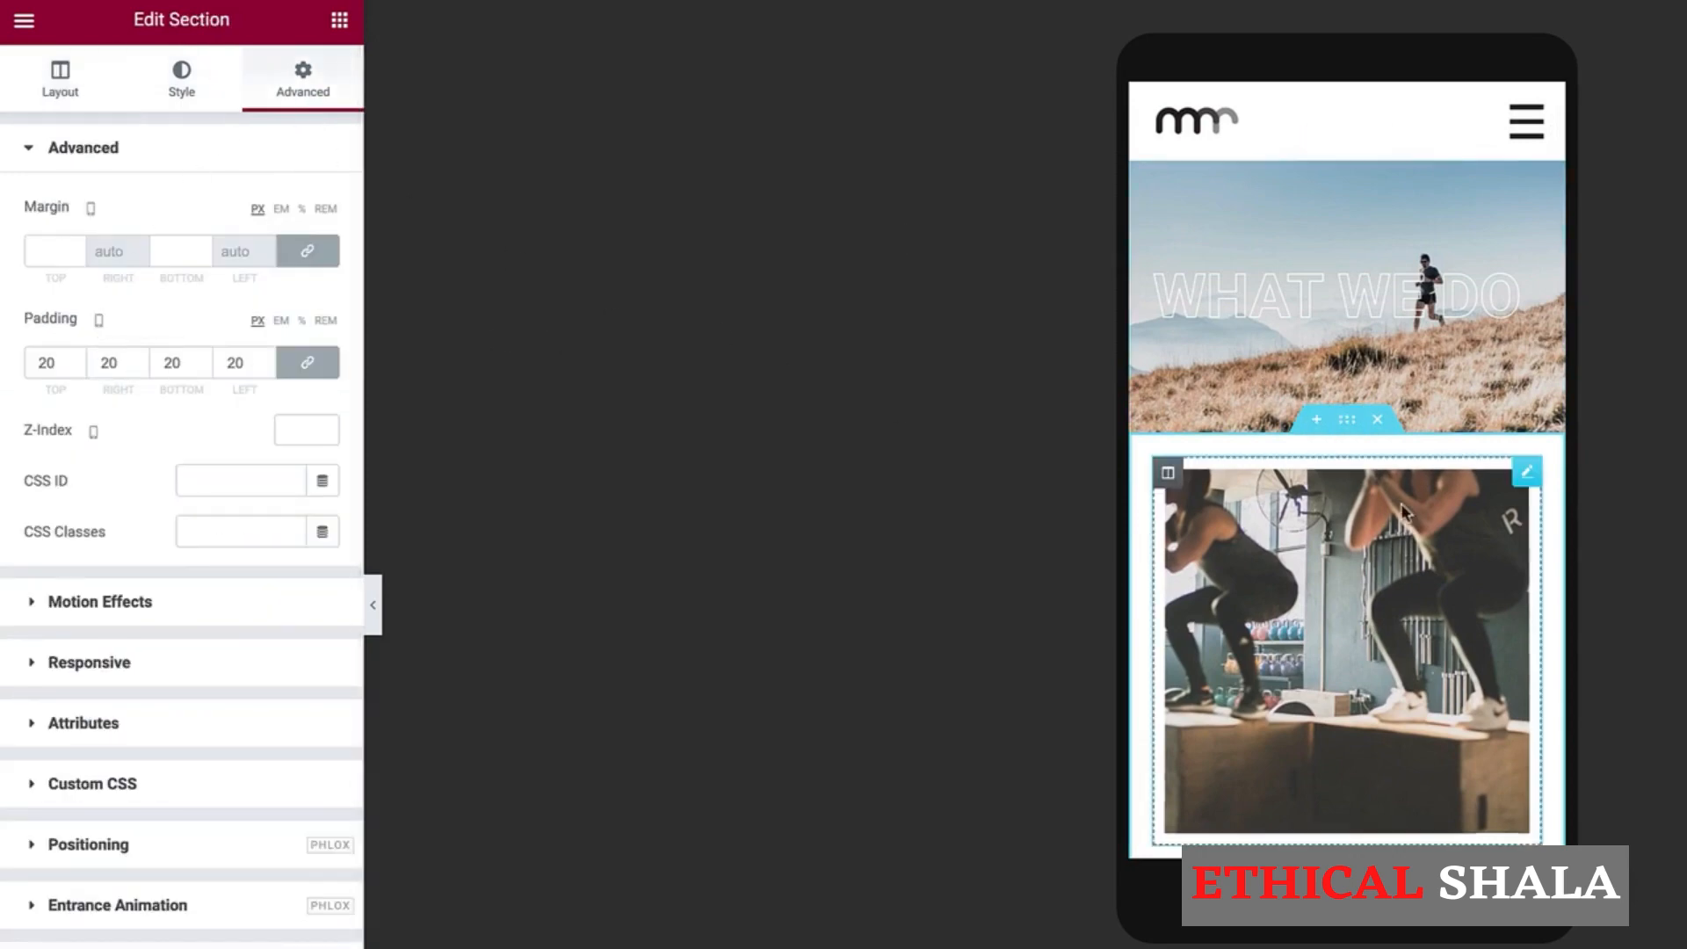
{"action": "scroll", "coordinate": [1436, 584], "scroll_direction": "down", "scroll_amount": 3}
{"action": "scroll", "coordinate": [1436, 584], "scroll_direction": "down", "scroll_amount": 1}
{"action": "scroll", "coordinate": [1436, 583], "scroll_direction": "up", "scroll_amount": 1}
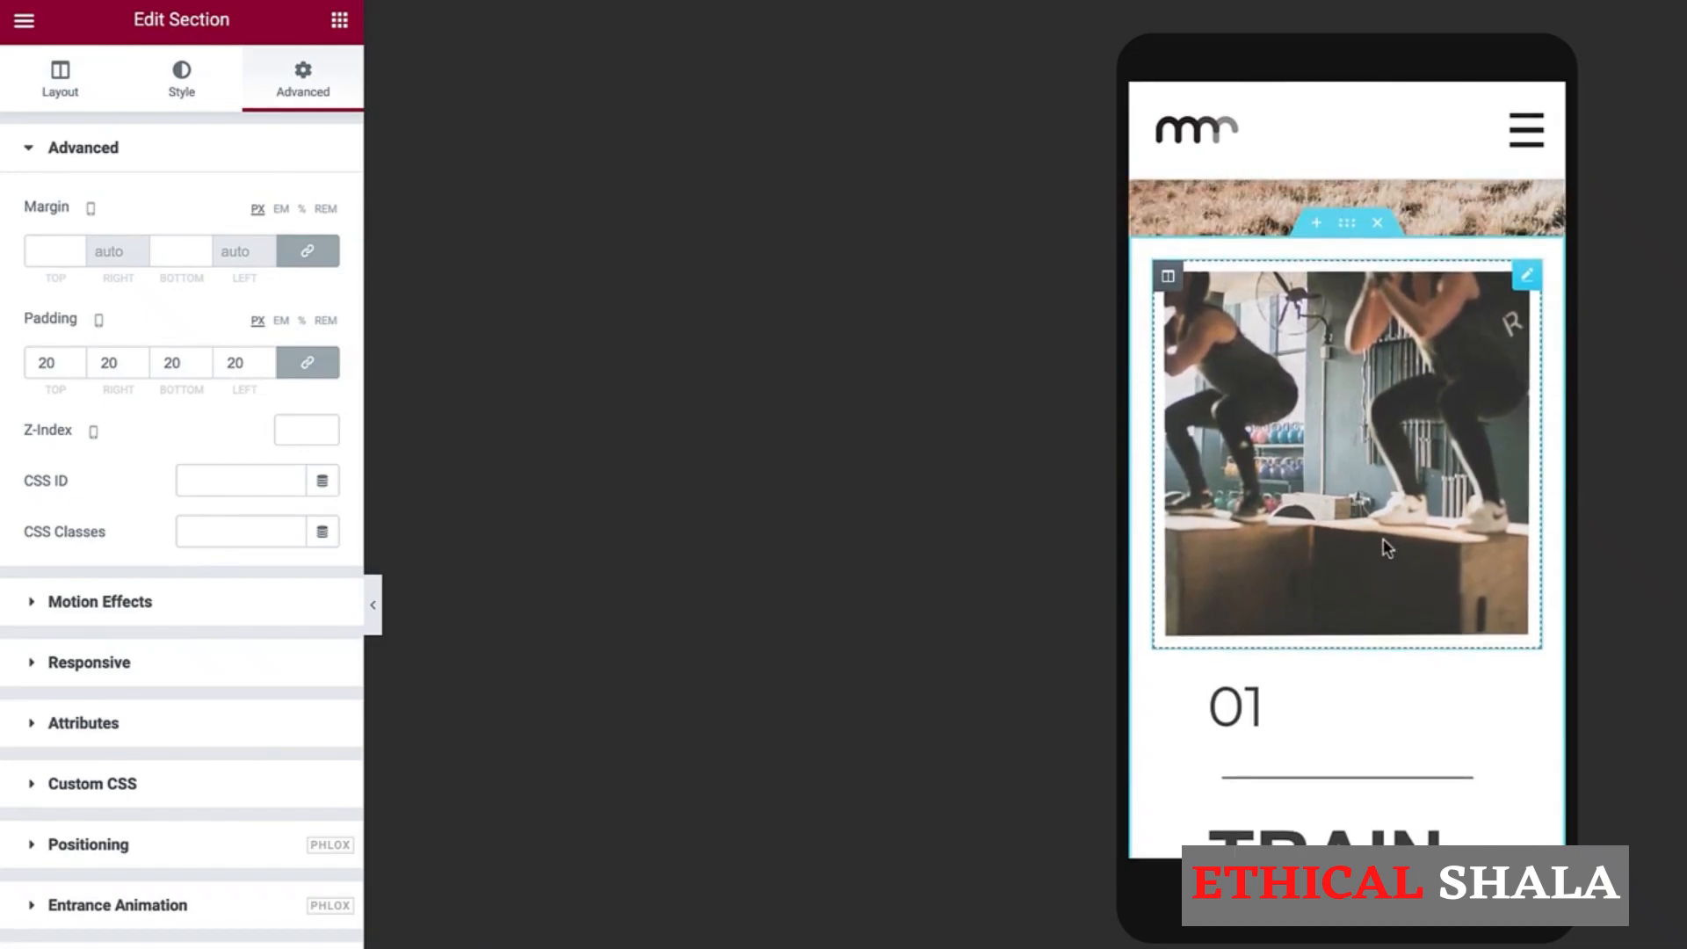
{"action": "scroll", "coordinate": [1387, 548], "scroll_direction": "down", "scroll_amount": 2}
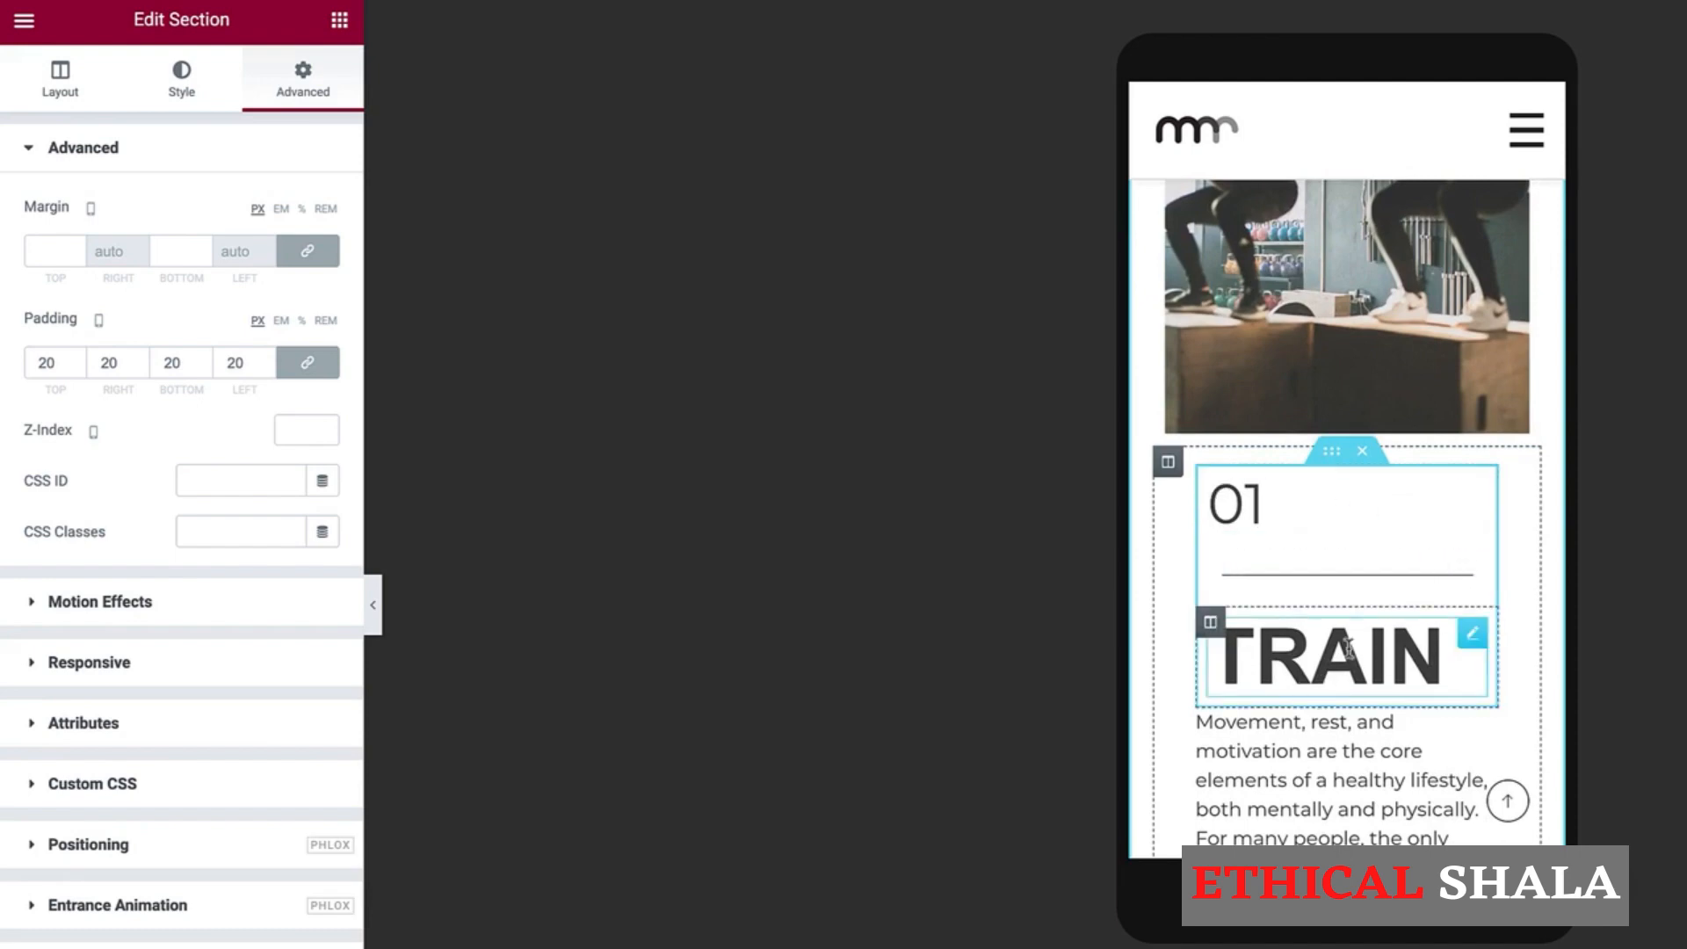
Step: Set the Train text column's mobile padding to 0 px on all four sides
{"action": "right_click", "coordinate": [1178, 471]}
{"action": "left_click", "coordinate": [1202, 489]}
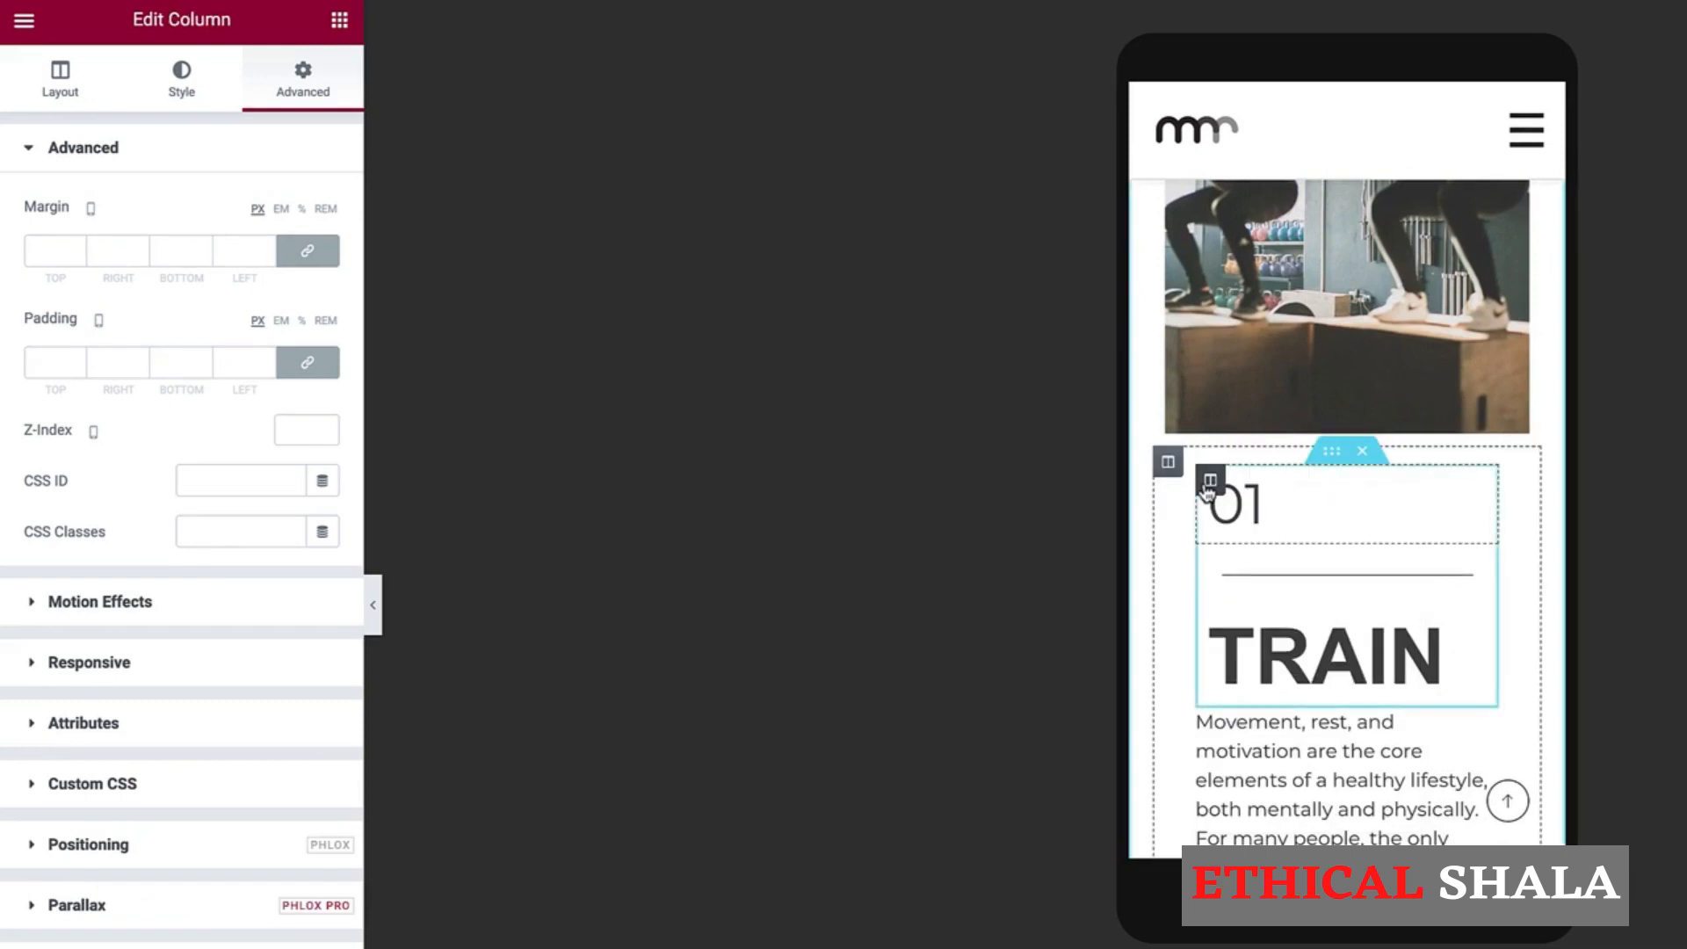
{"action": "left_click", "coordinate": [306, 373]}
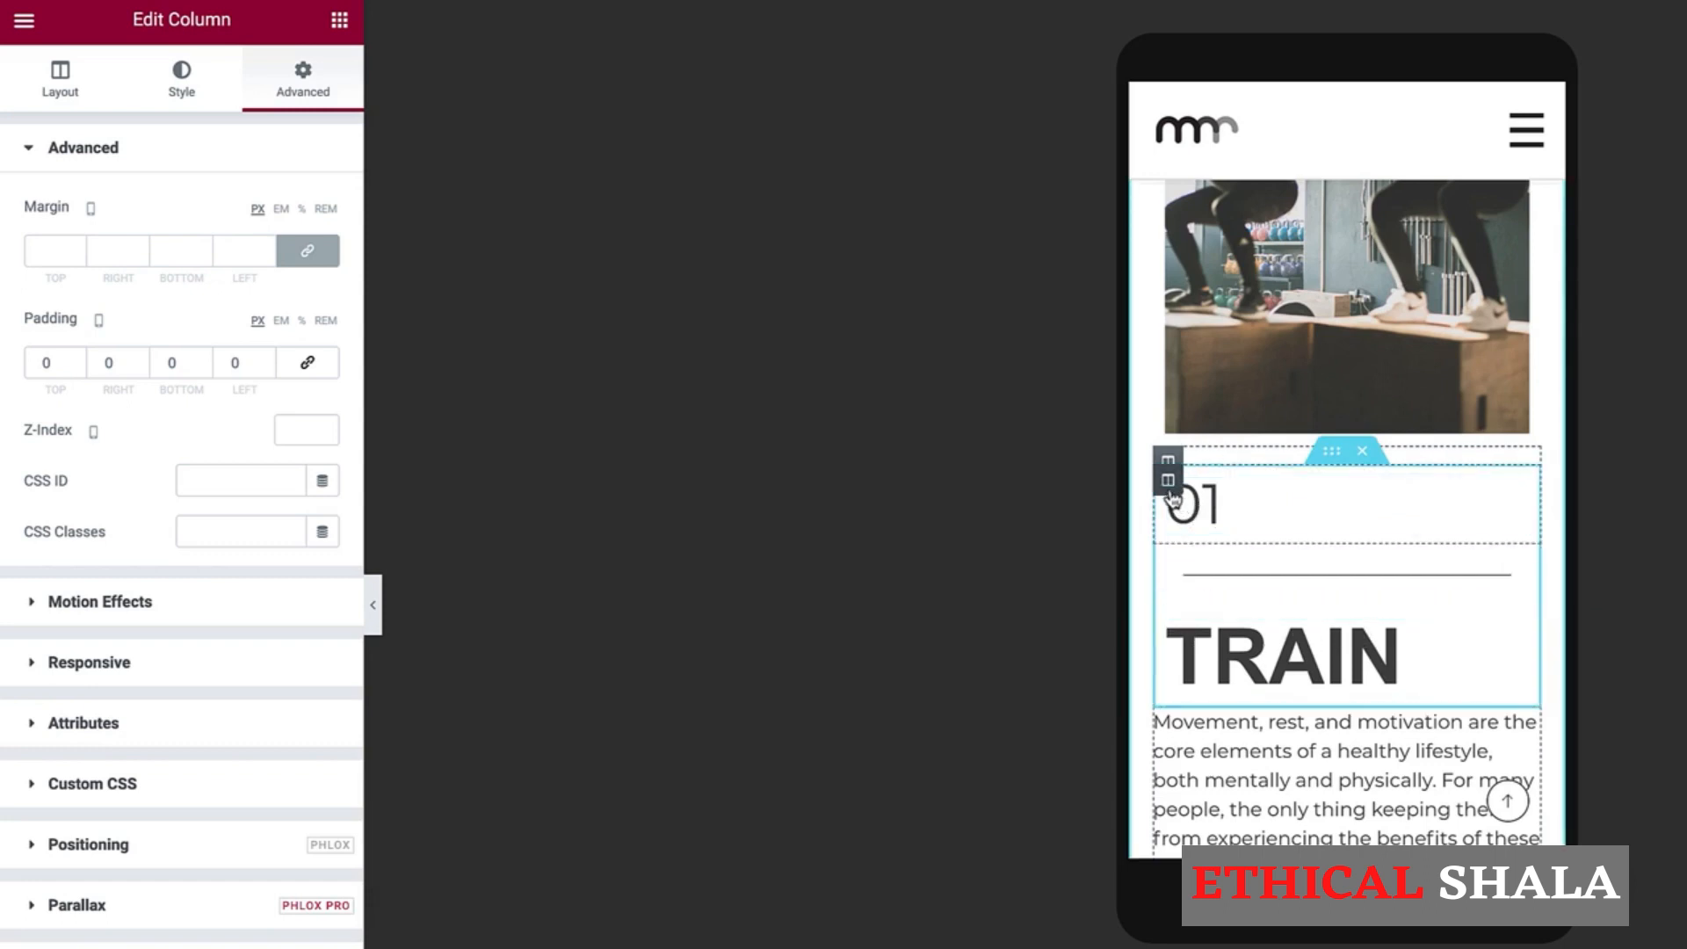
Step: Set the mobile column width of the inner column holding the number 01 to 25%
{"action": "right_click", "coordinate": [1170, 490]}
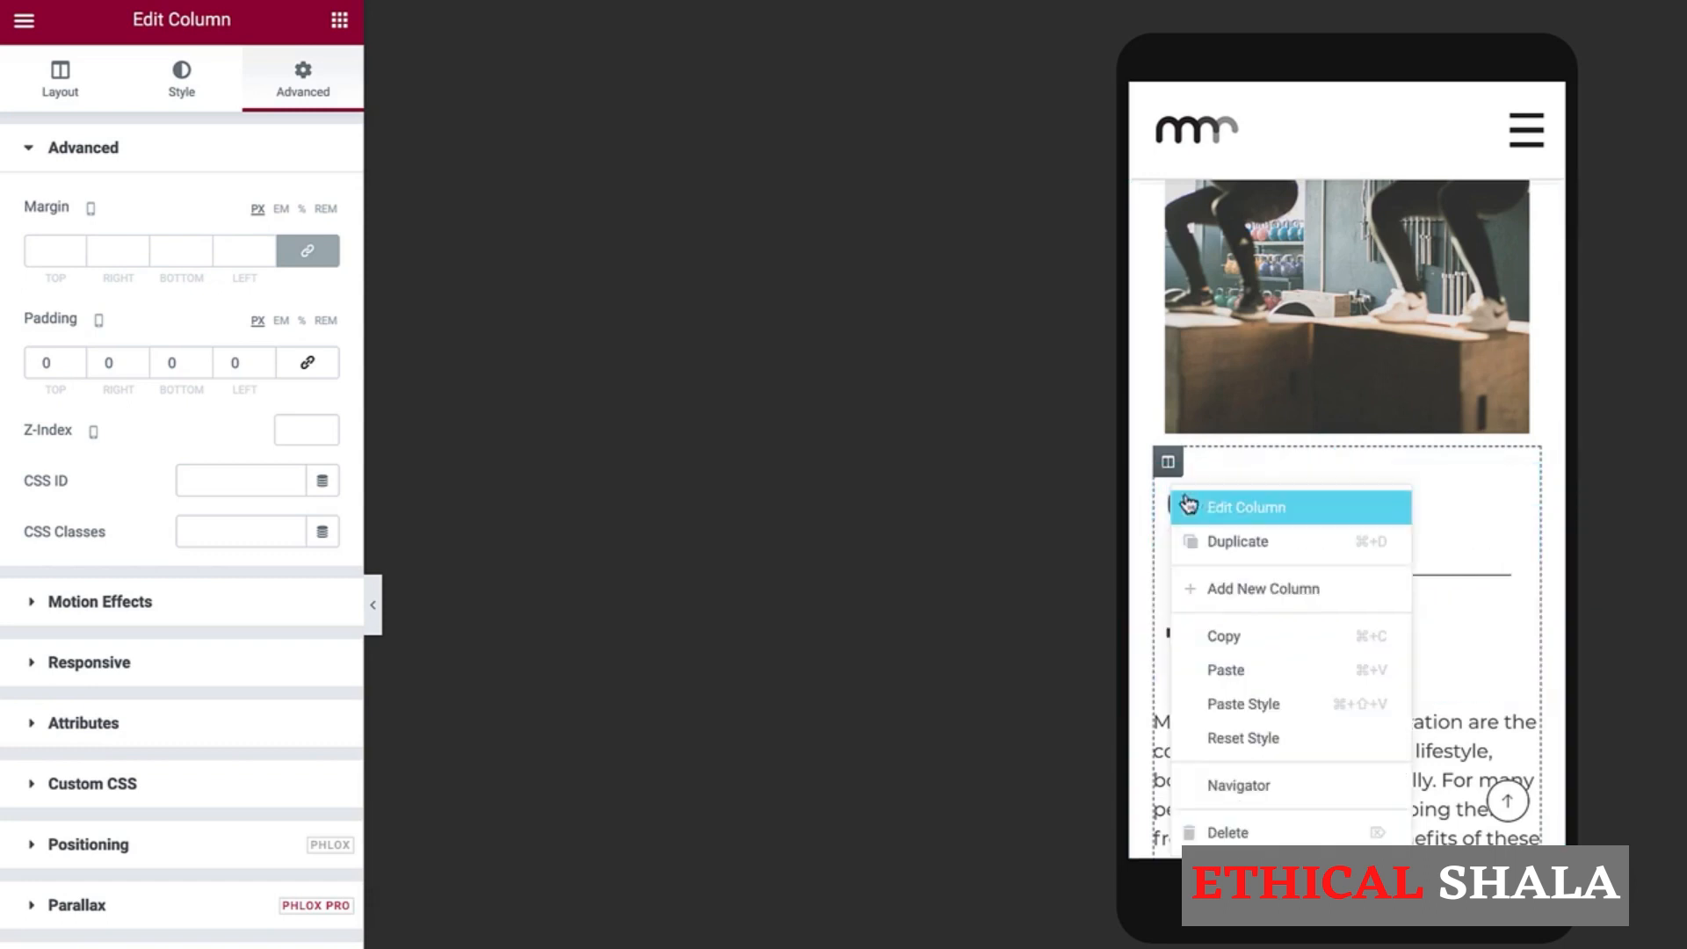
{"action": "left_click", "coordinate": [1195, 502]}
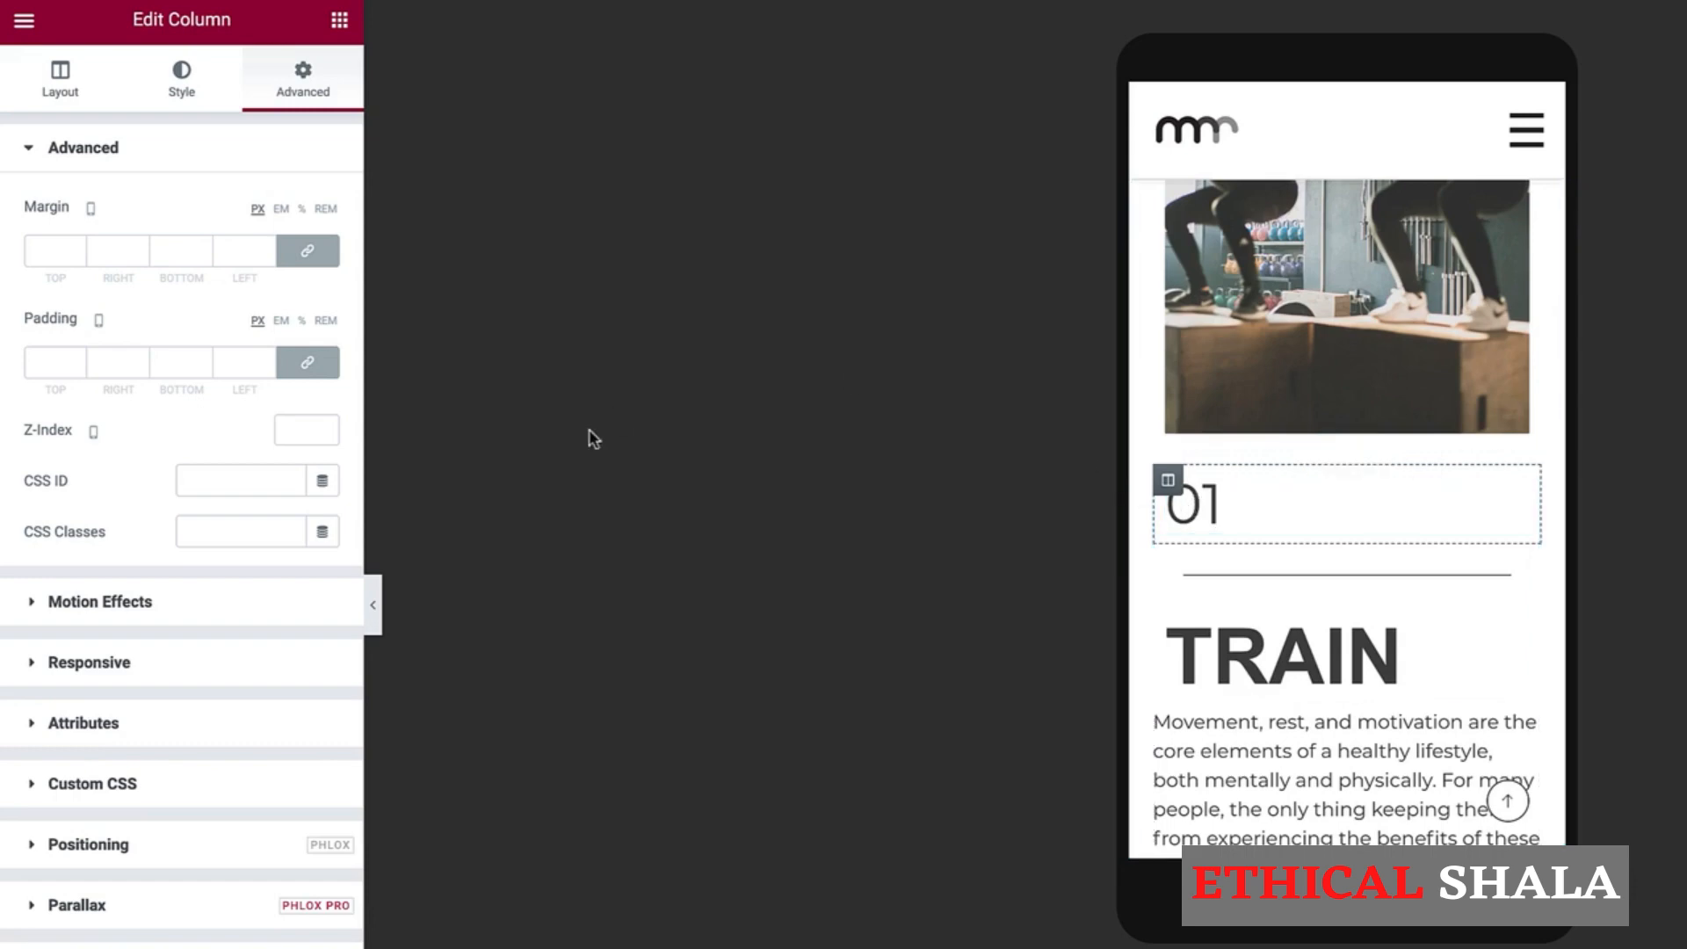
{"action": "left_click", "coordinate": [59, 88]}
{"action": "left_click", "coordinate": [282, 205]}
{"action": "type", "text": "25"}
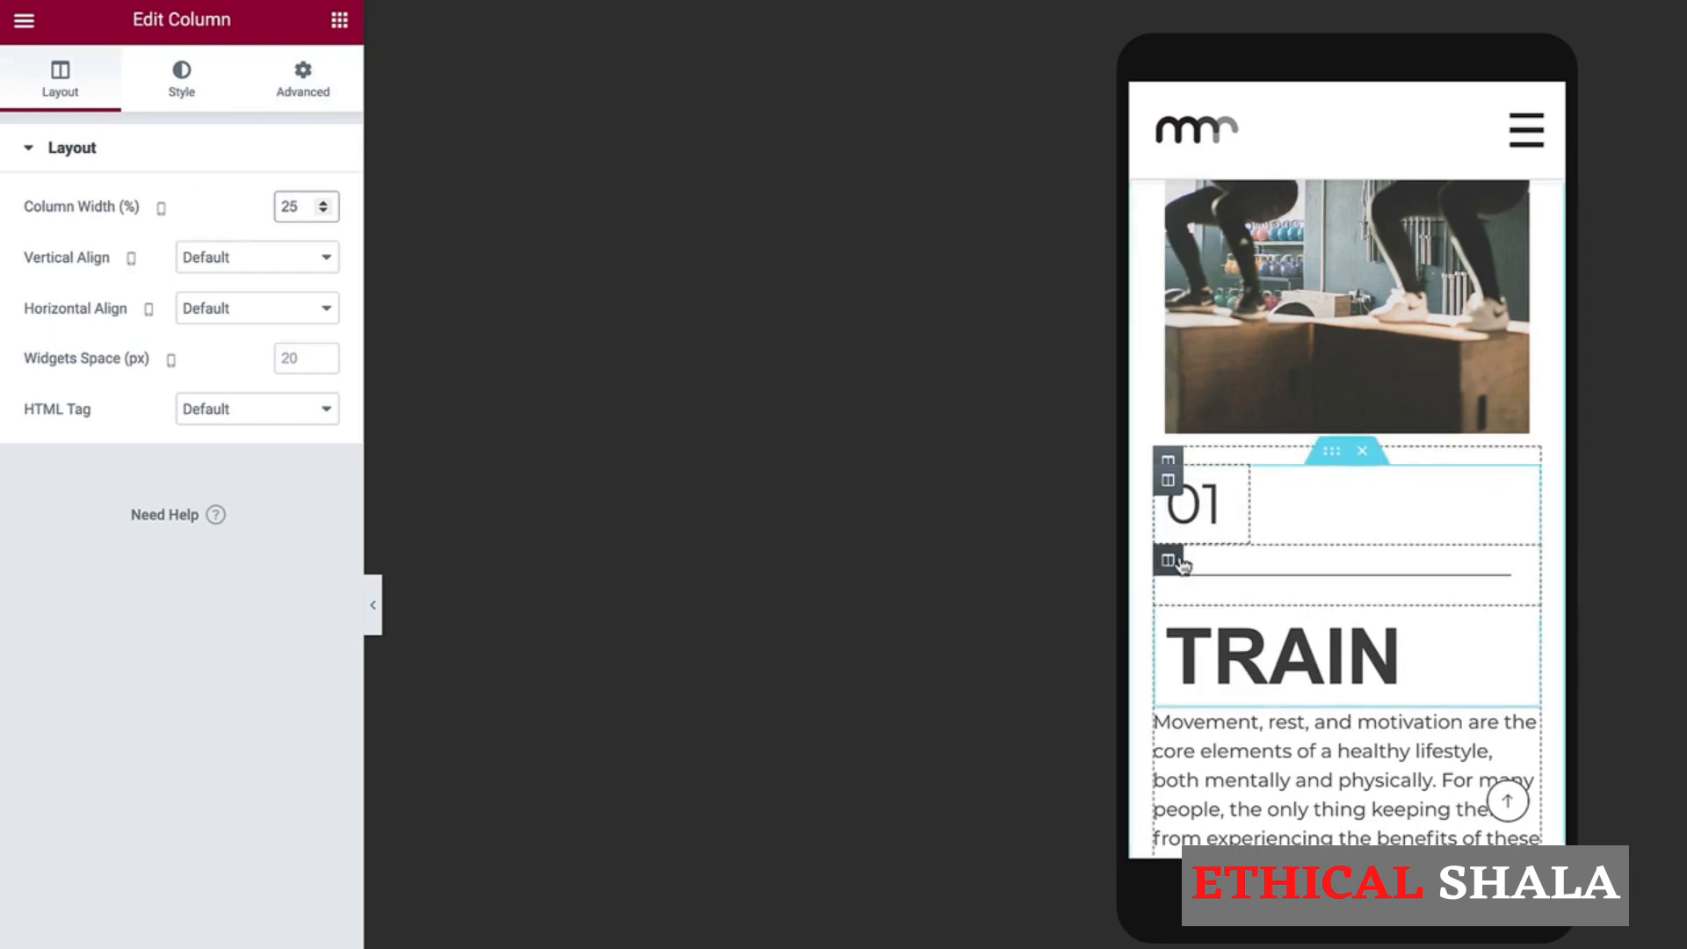
Step: Set the divider line column's mobile width to 55% in the Train section
{"action": "right_click", "coordinate": [1169, 571]}
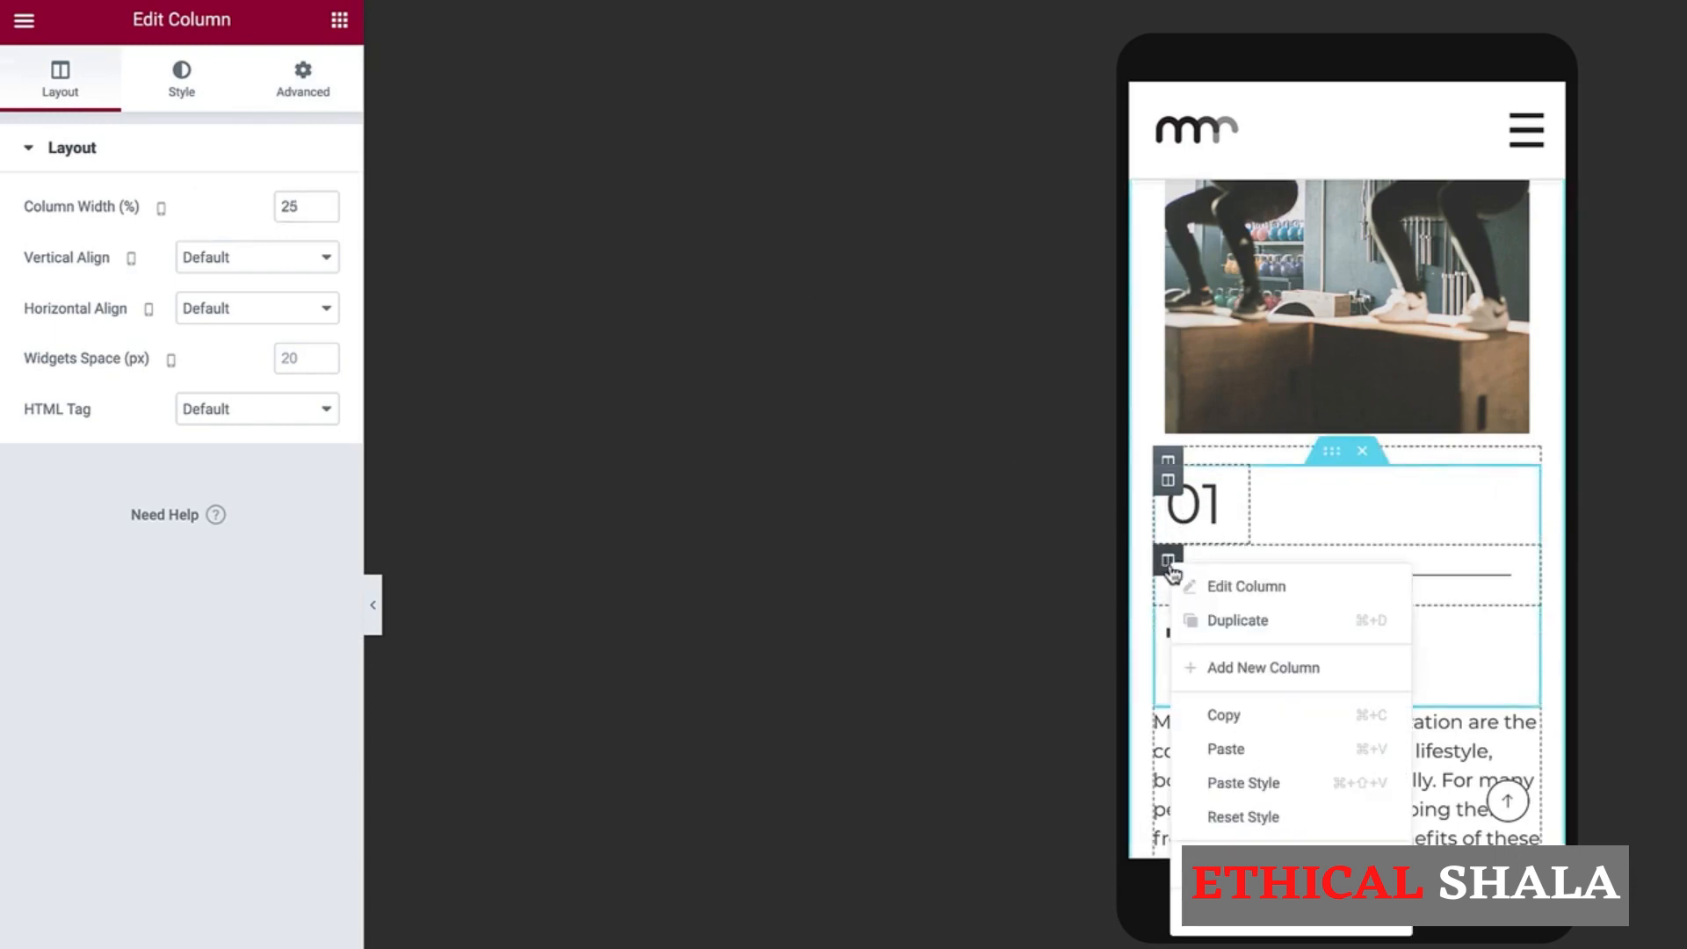
{"action": "left_click", "coordinate": [1200, 581]}
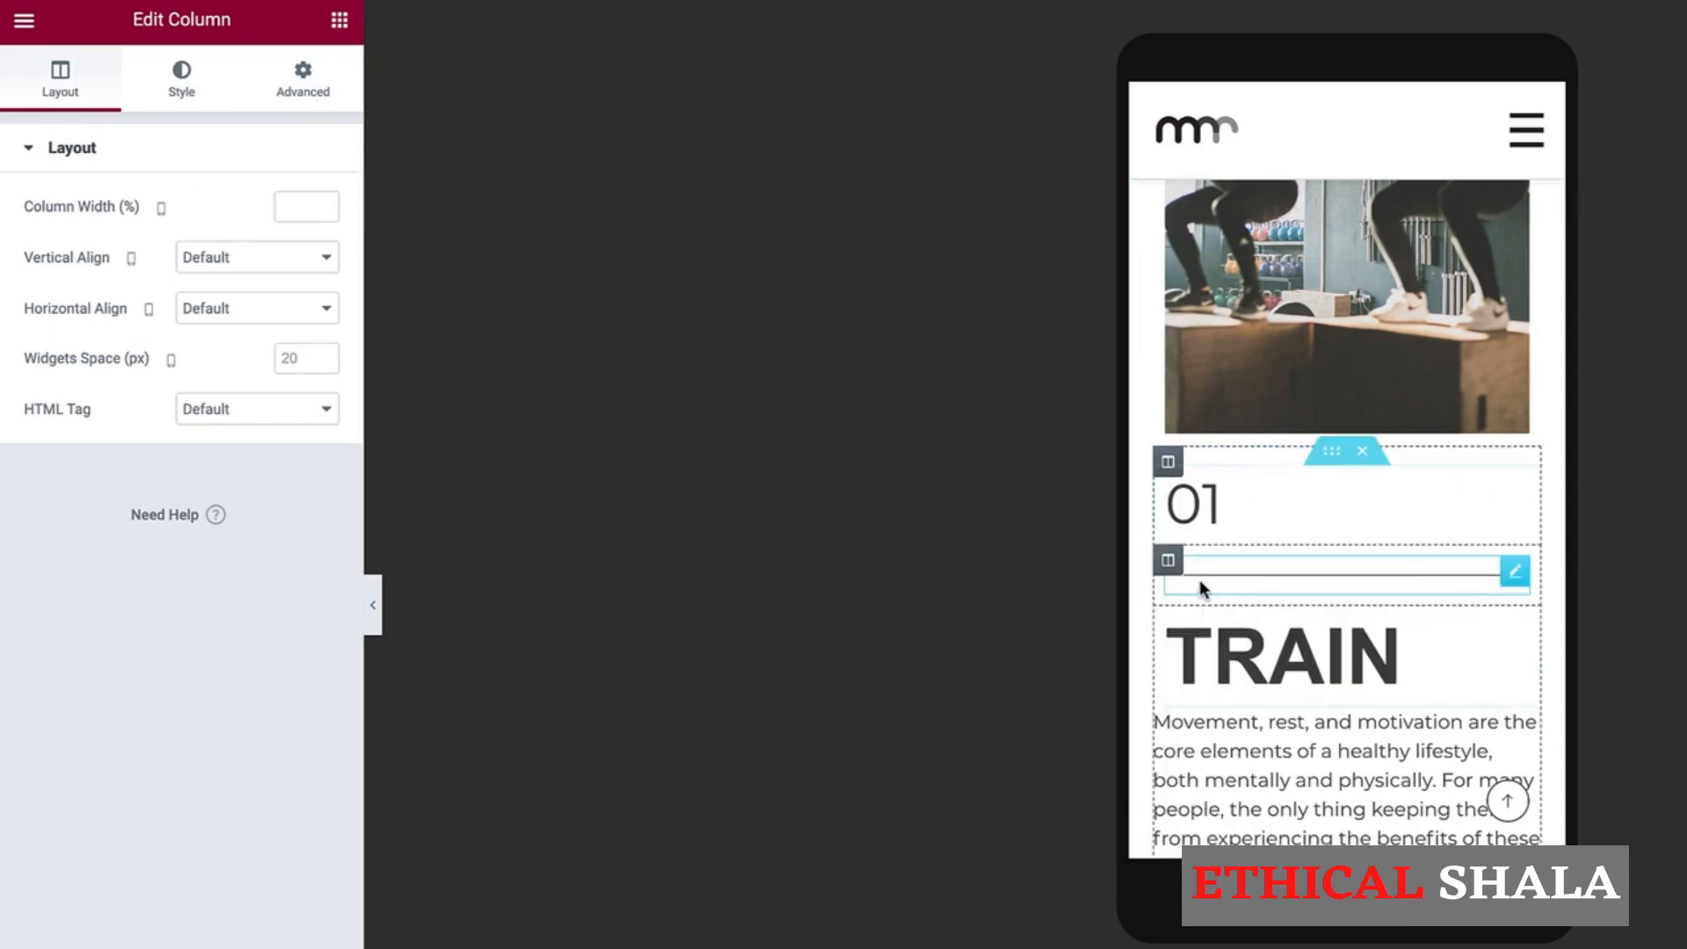
{"action": "left_click", "coordinate": [298, 208]}
{"action": "type", "text": "55"}
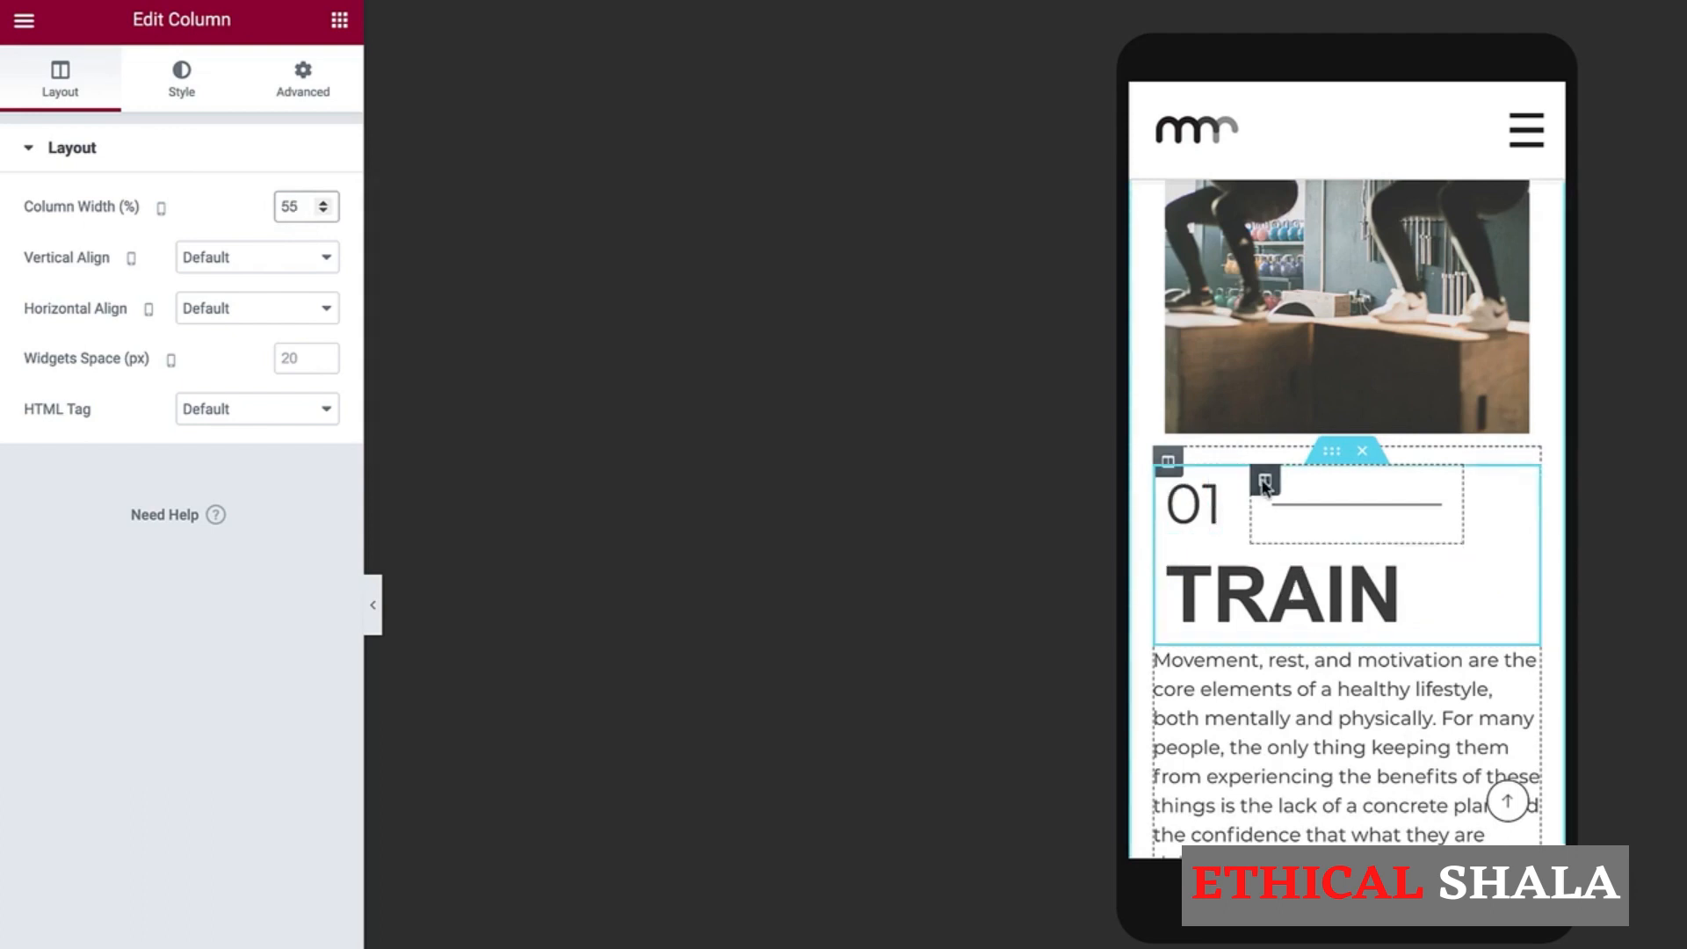
Step: Review the mobile Train section down to its Contact Us button and set the Train heading's mobile font size to 55 px
{"action": "scroll", "coordinate": [1345, 580], "scroll_direction": "down", "scroll_amount": 2}
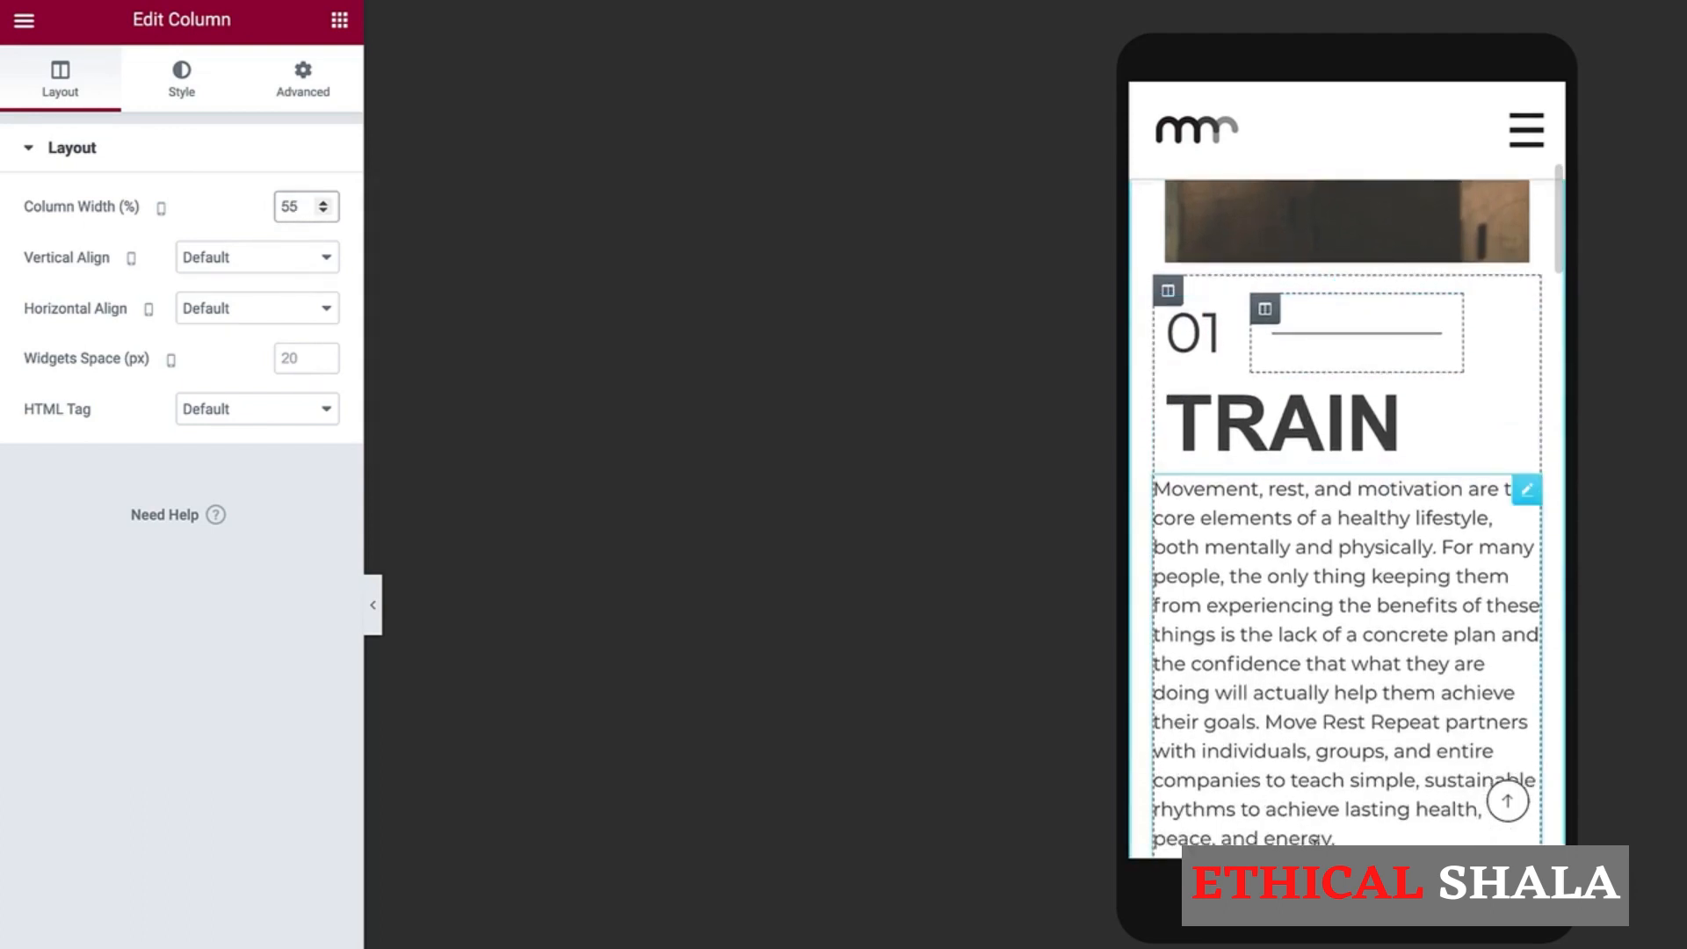
{"action": "scroll", "coordinate": [1336, 703], "scroll_direction": "down", "scroll_amount": 4}
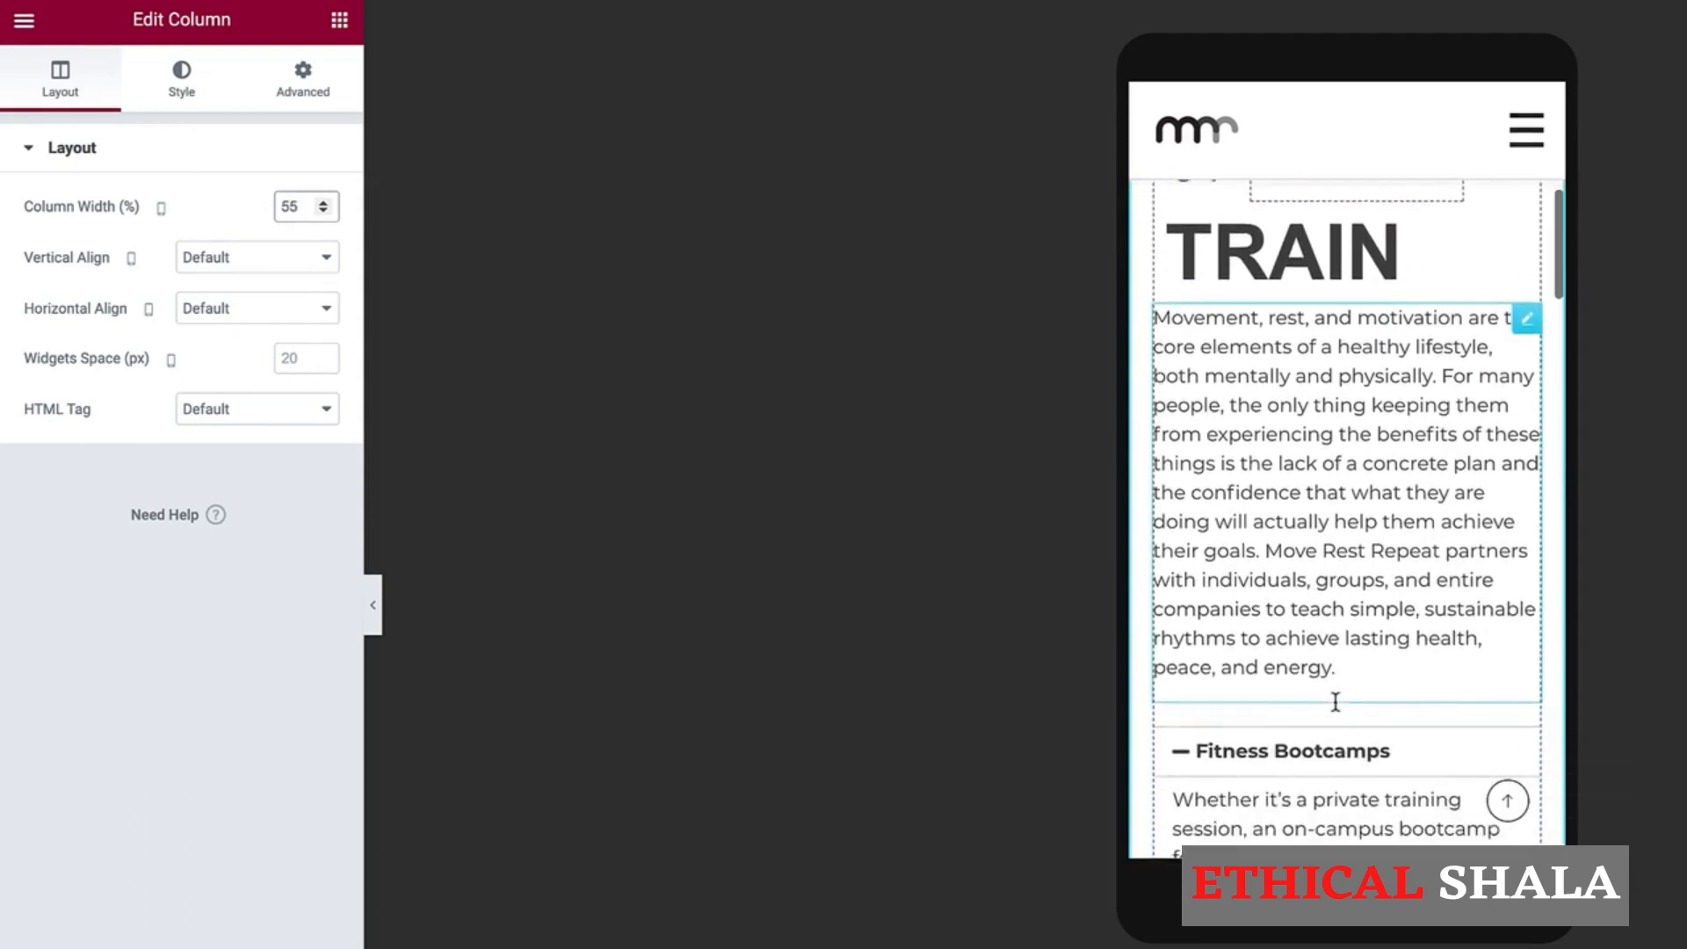
{"action": "scroll", "coordinate": [1335, 701], "scroll_direction": "down", "scroll_amount": 1}
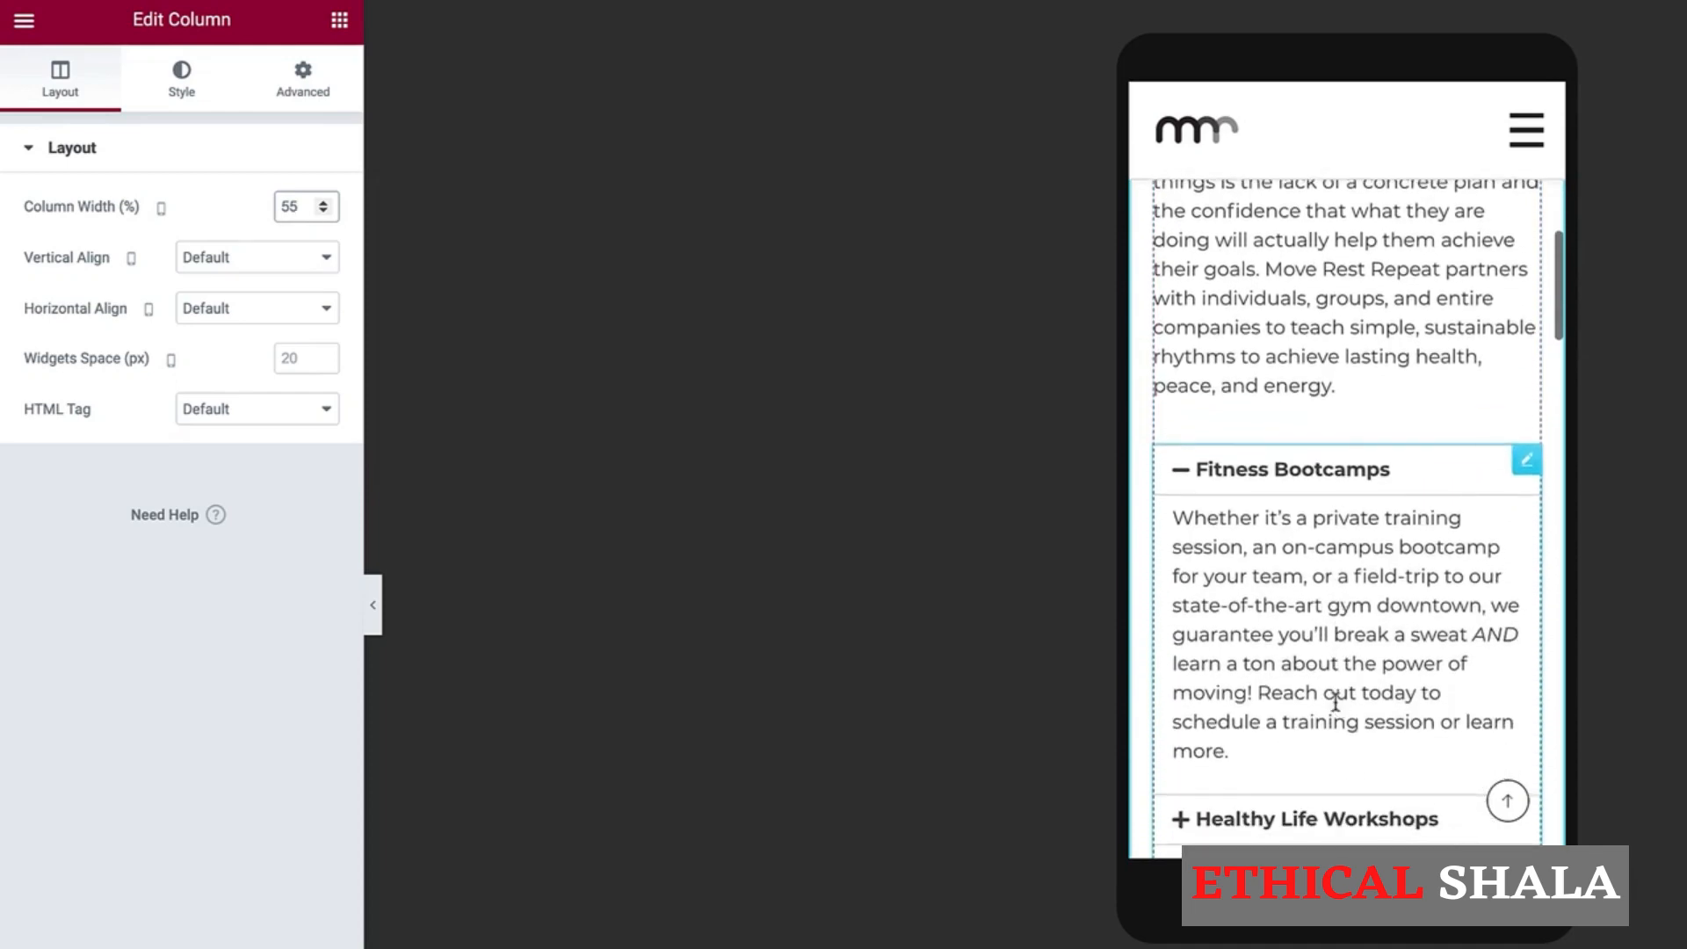
{"action": "scroll", "coordinate": [1335, 701], "scroll_direction": "down", "scroll_amount": 2}
{"action": "scroll", "coordinate": [1335, 709], "scroll_direction": "down", "scroll_amount": 2}
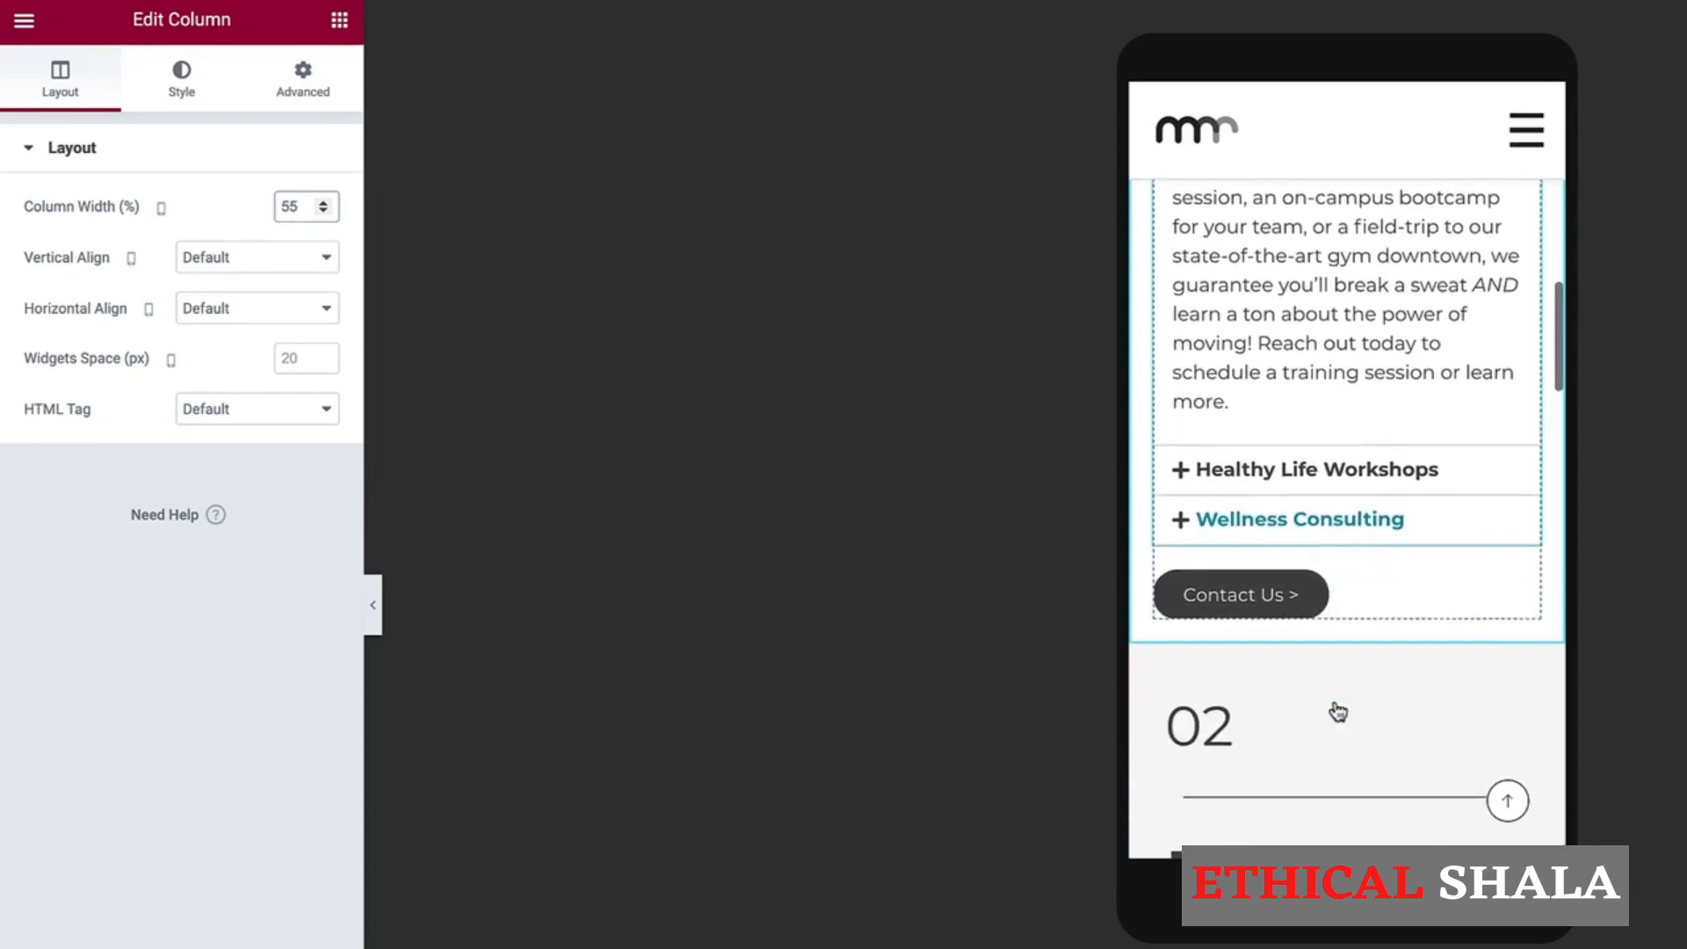
{"action": "scroll", "coordinate": [1335, 708], "scroll_direction": "up", "scroll_amount": 8}
{"action": "scroll", "coordinate": [1335, 703], "scroll_direction": "up", "scroll_amount": 2}
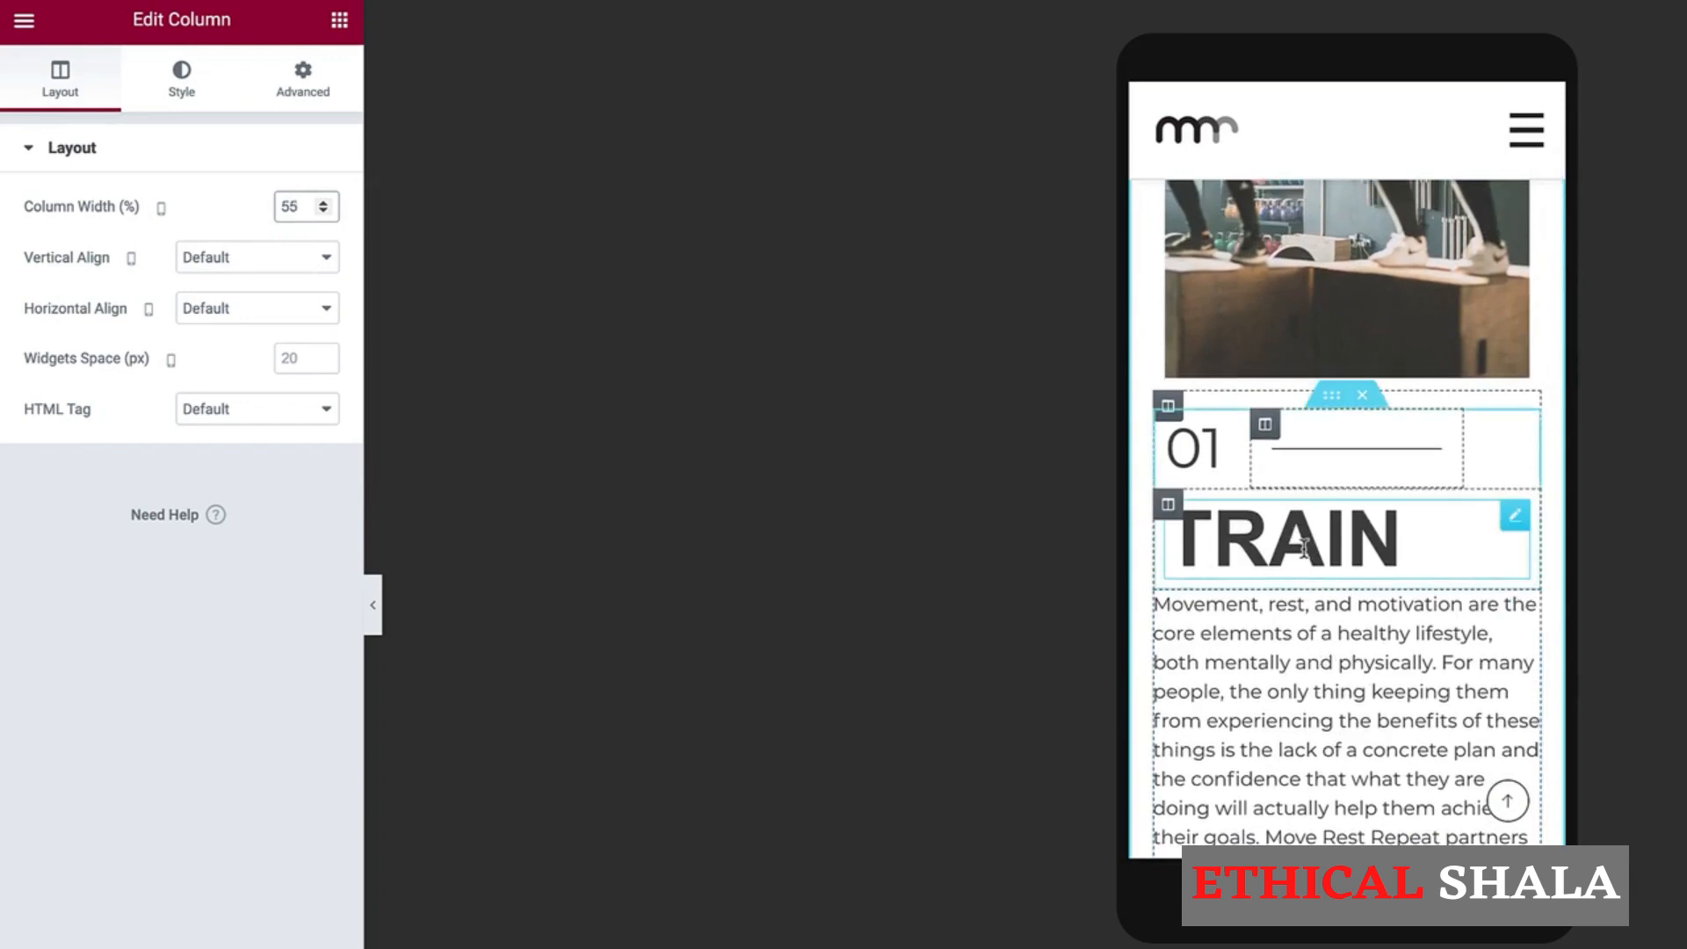
{"action": "left_click", "coordinate": [1513, 520]}
{"action": "left_click", "coordinate": [325, 259]}
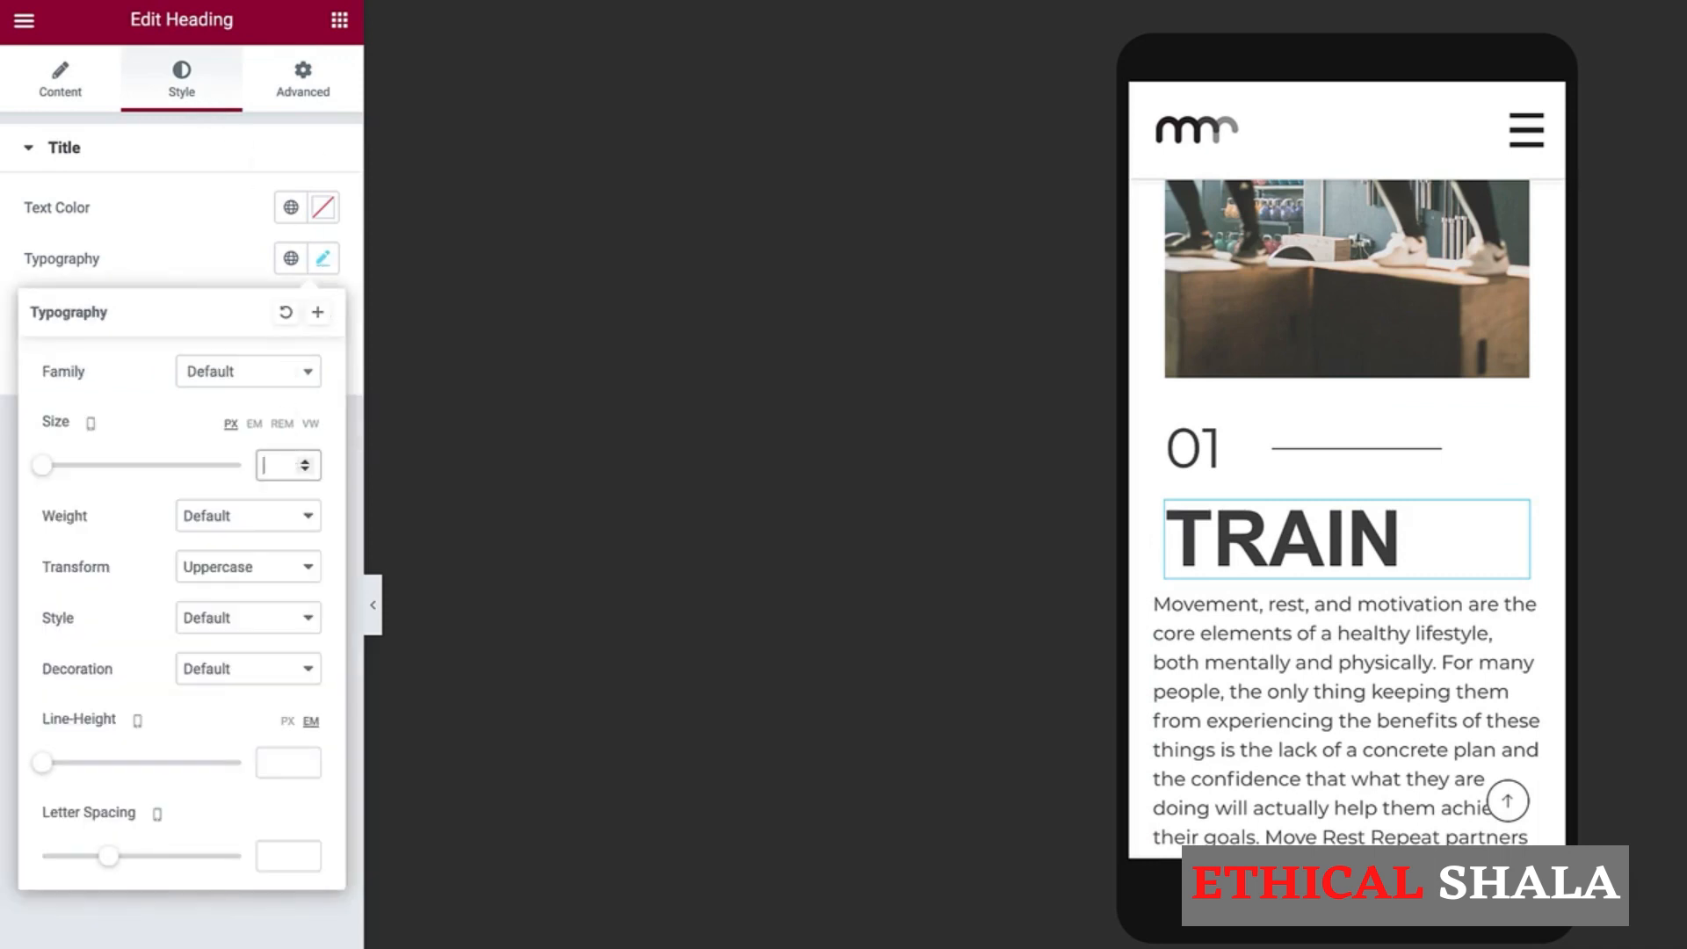
{"action": "type", "text": "55"}
Step: Set the Train image's mobile padding to 0 px on all four sides
{"action": "scroll", "coordinate": [1285, 387], "scroll_direction": "up", "scroll_amount": 2}
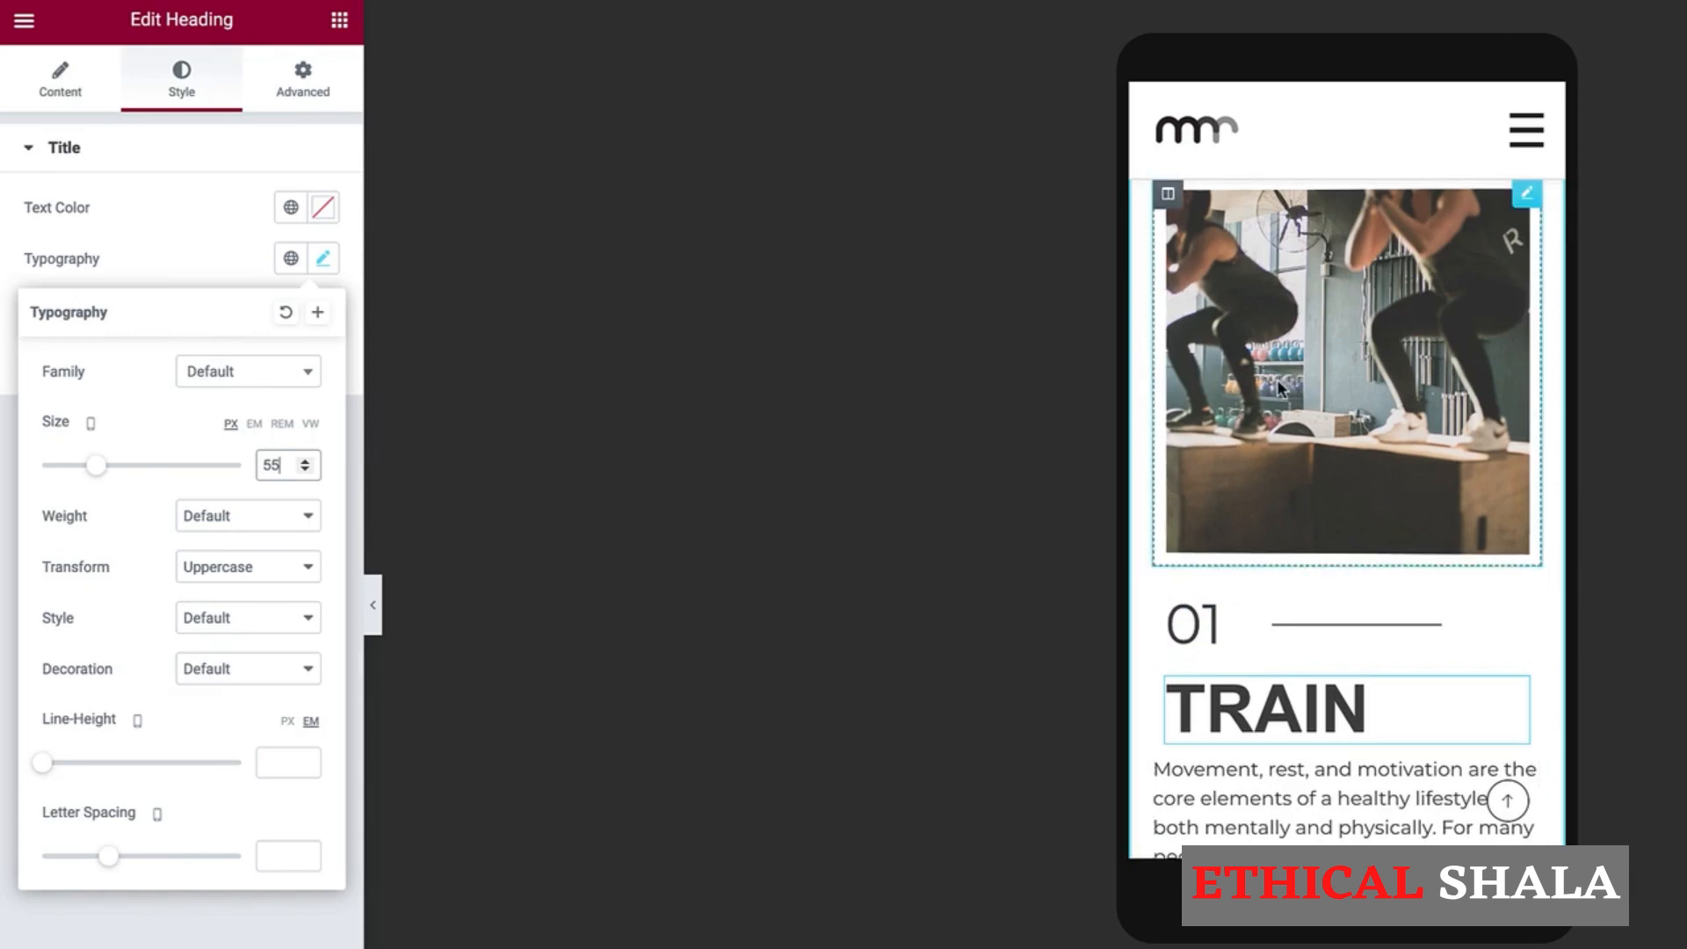
{"action": "left_click", "coordinate": [1526, 196]}
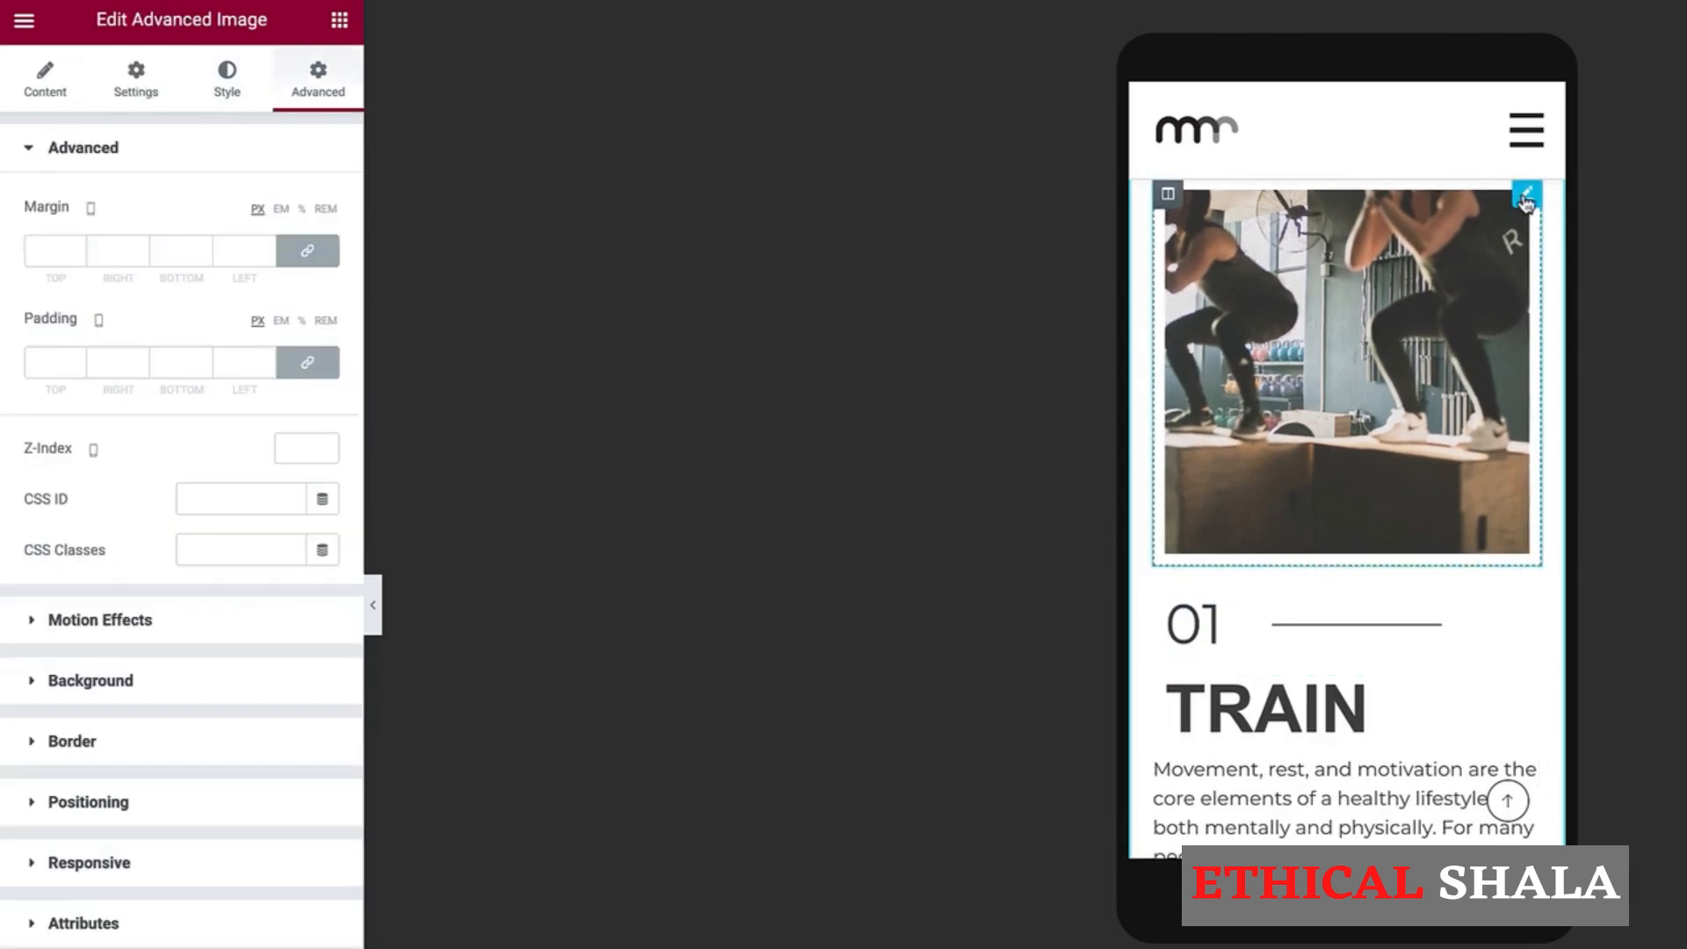
{"action": "left_click", "coordinate": [308, 365]}
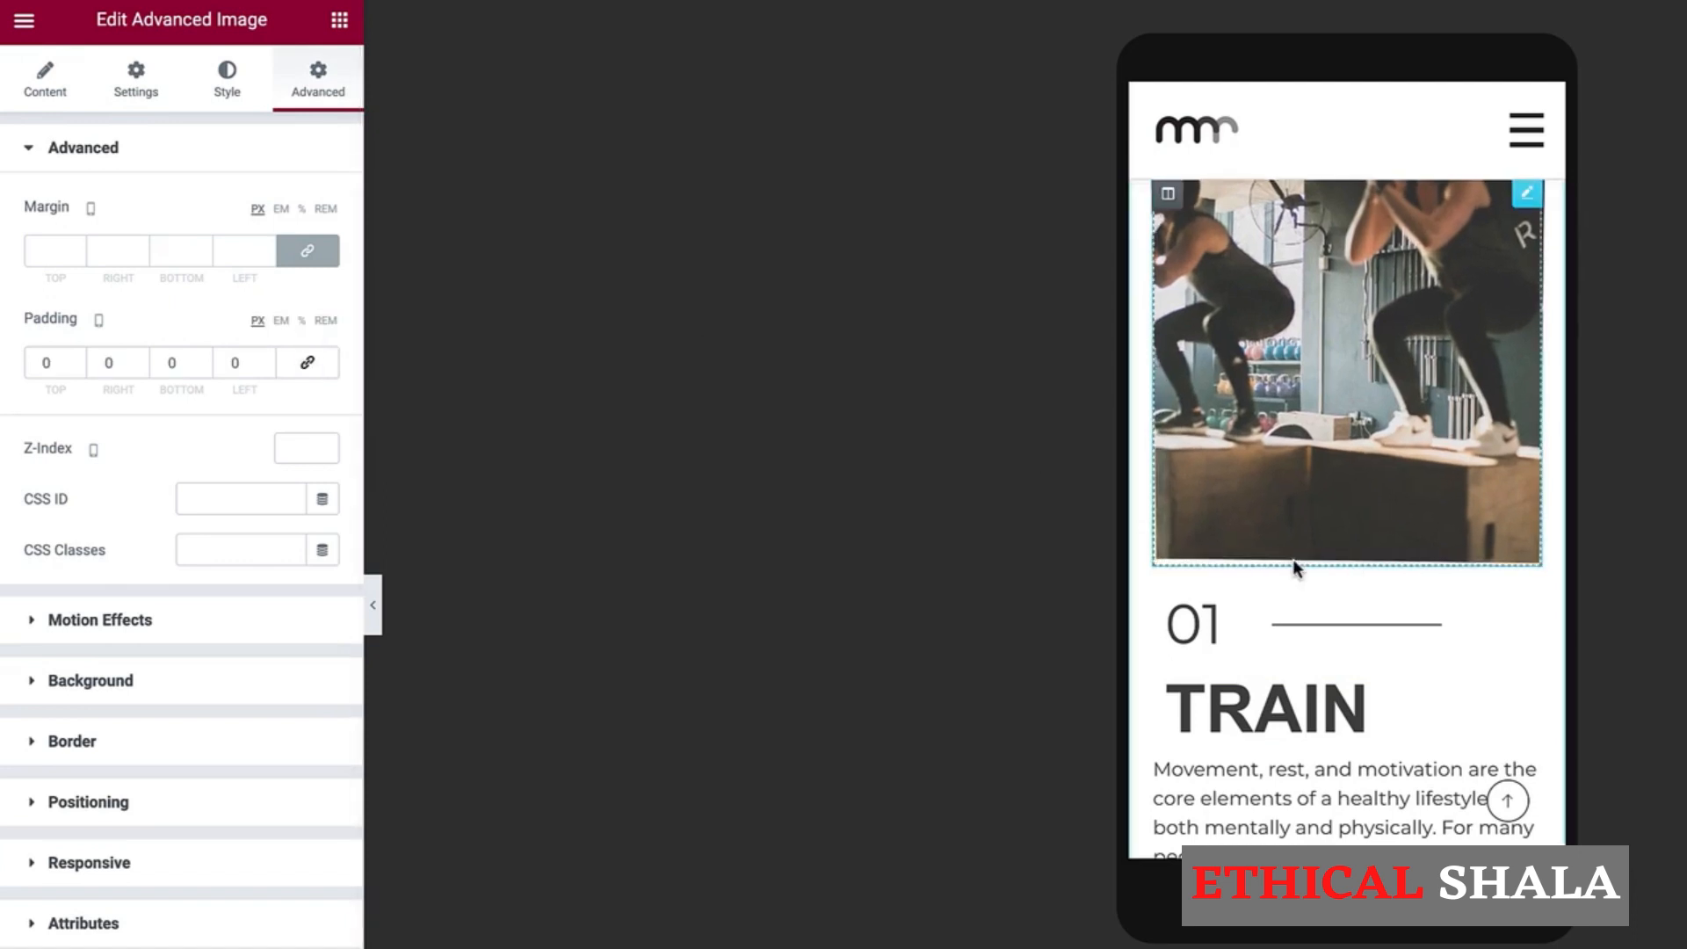
Step: Set the Train text column's mobile margin to 0 px on all sides and toggle the linking of its padding values
{"action": "scroll", "coordinate": [1295, 572], "scroll_direction": "down", "scroll_amount": 2}
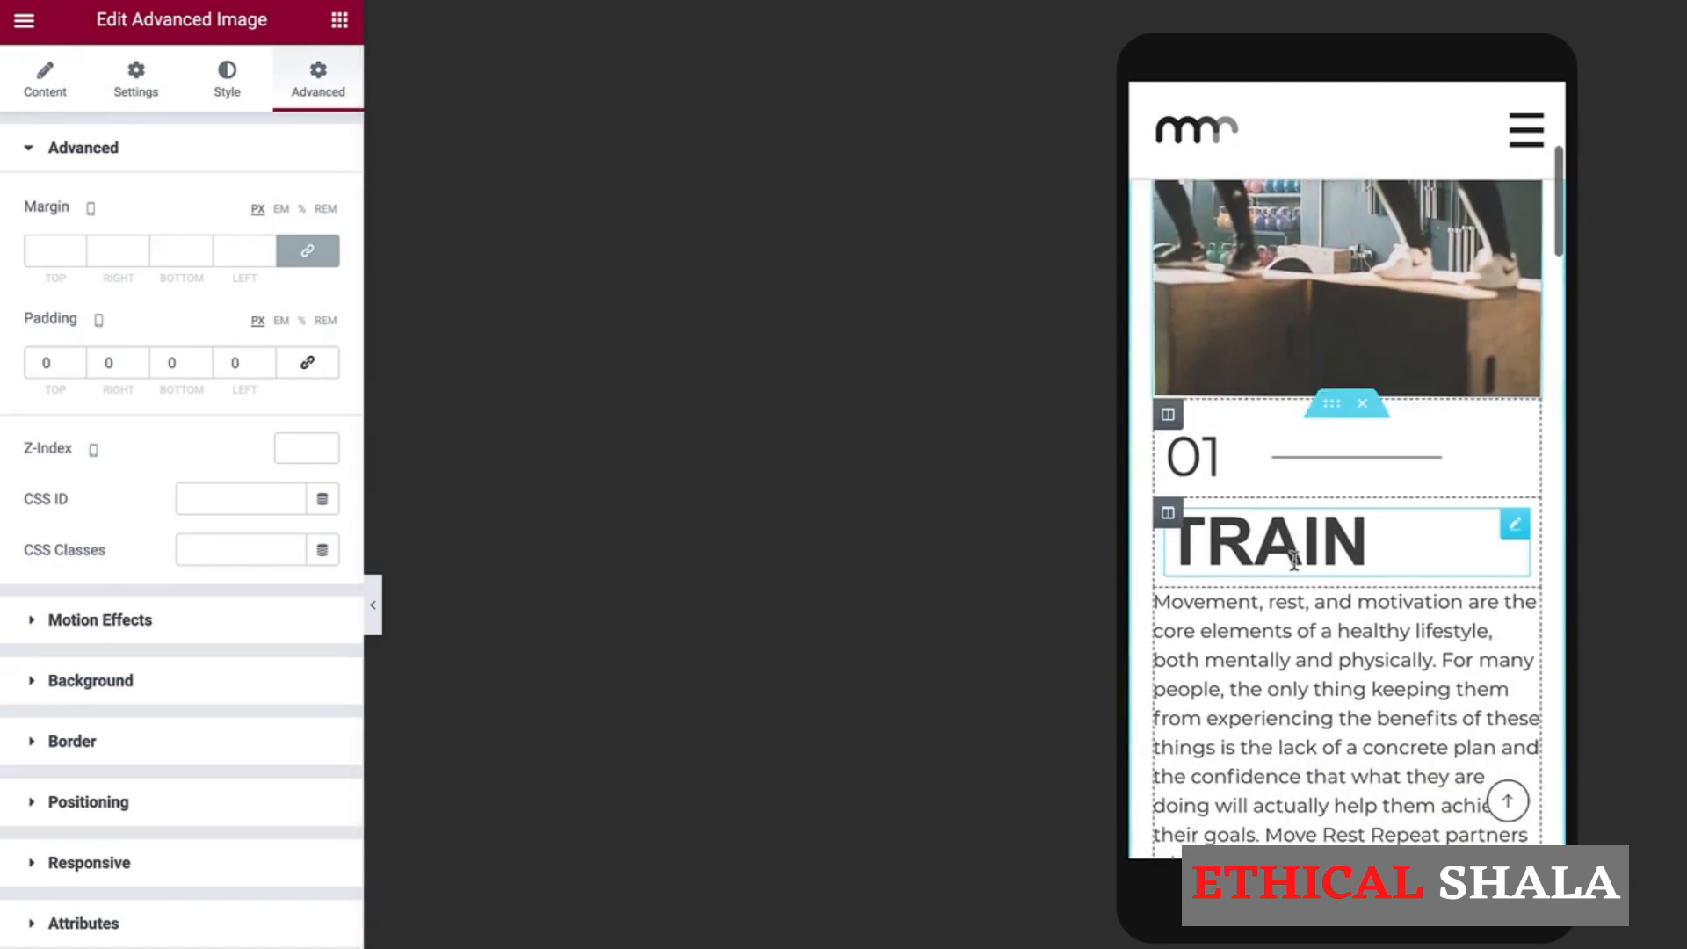
{"action": "left_click", "coordinate": [1169, 416]}
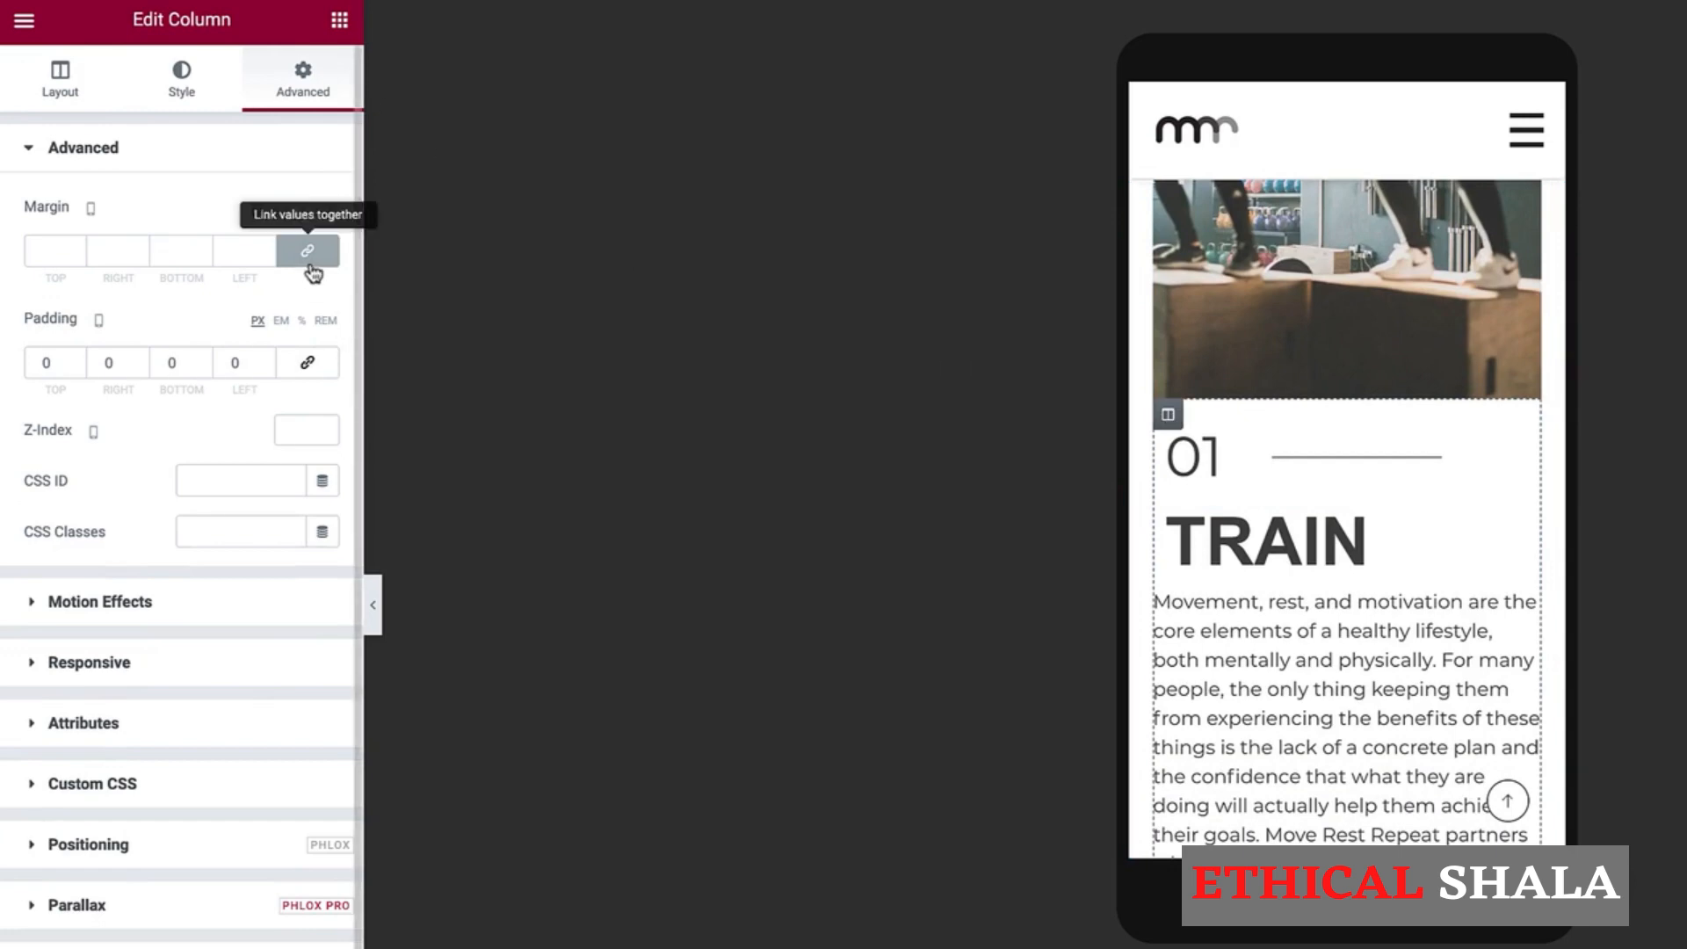
{"action": "left_click", "coordinate": [309, 257]}
{"action": "left_click", "coordinate": [310, 365]}
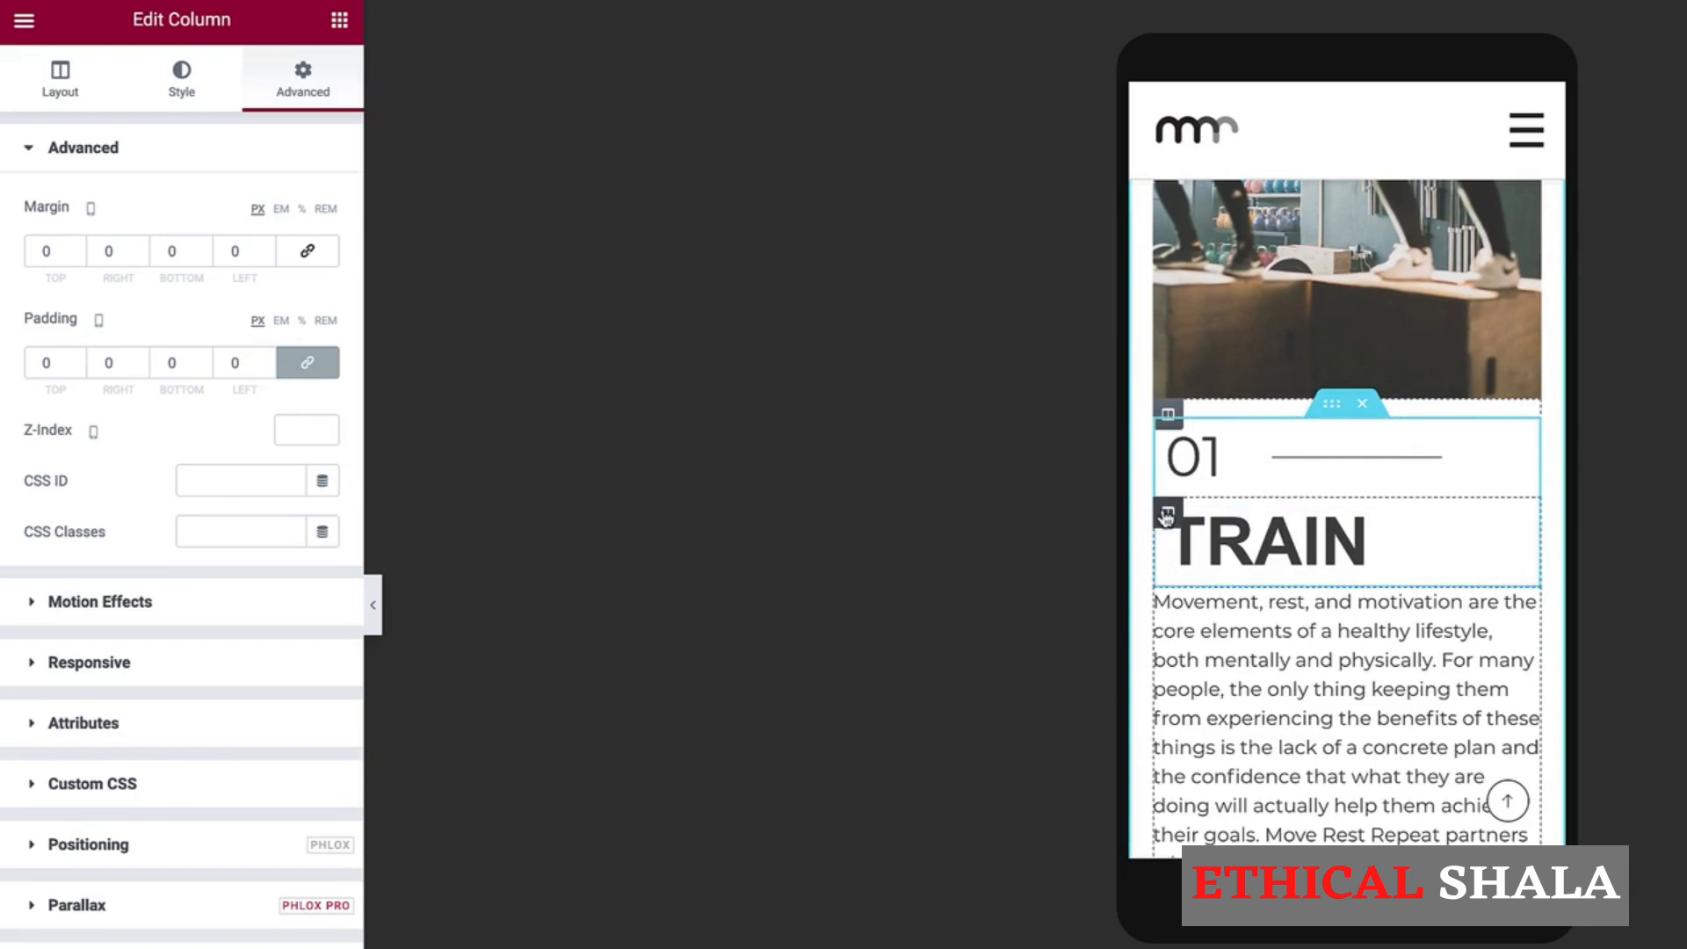
Step: Set the mobile padding of the inner column holding the Train heading to 0 px on all sides
{"action": "left_click", "coordinate": [1168, 514]}
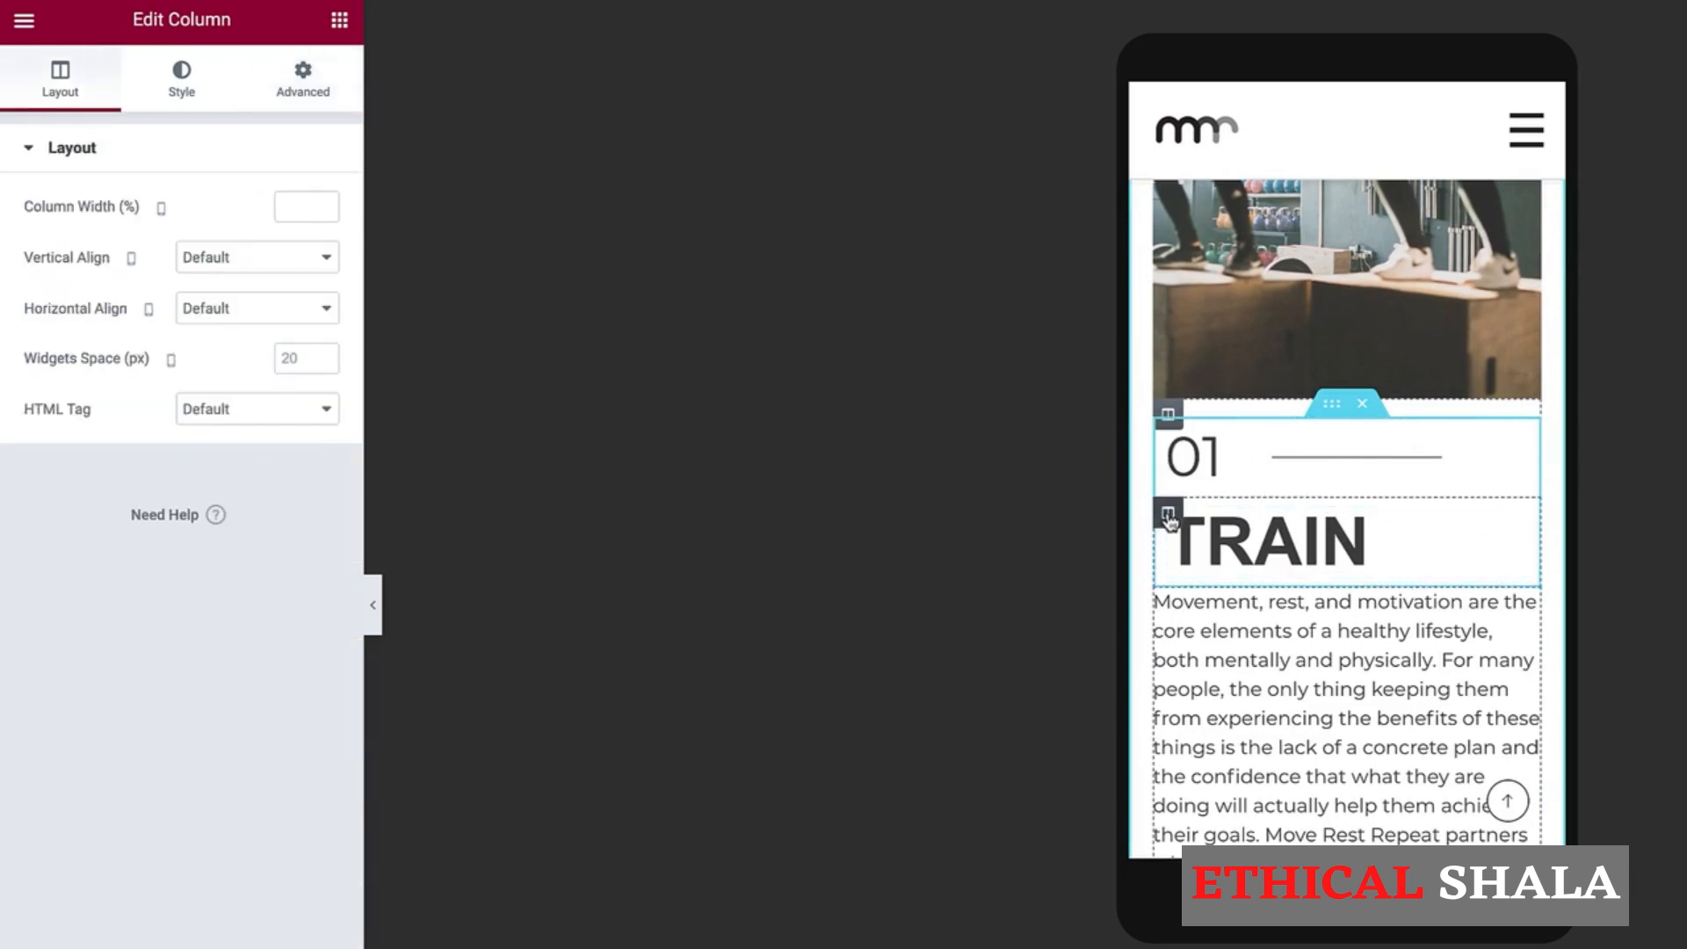
{"action": "left_click", "coordinate": [303, 101]}
{"action": "left_click", "coordinate": [309, 365]}
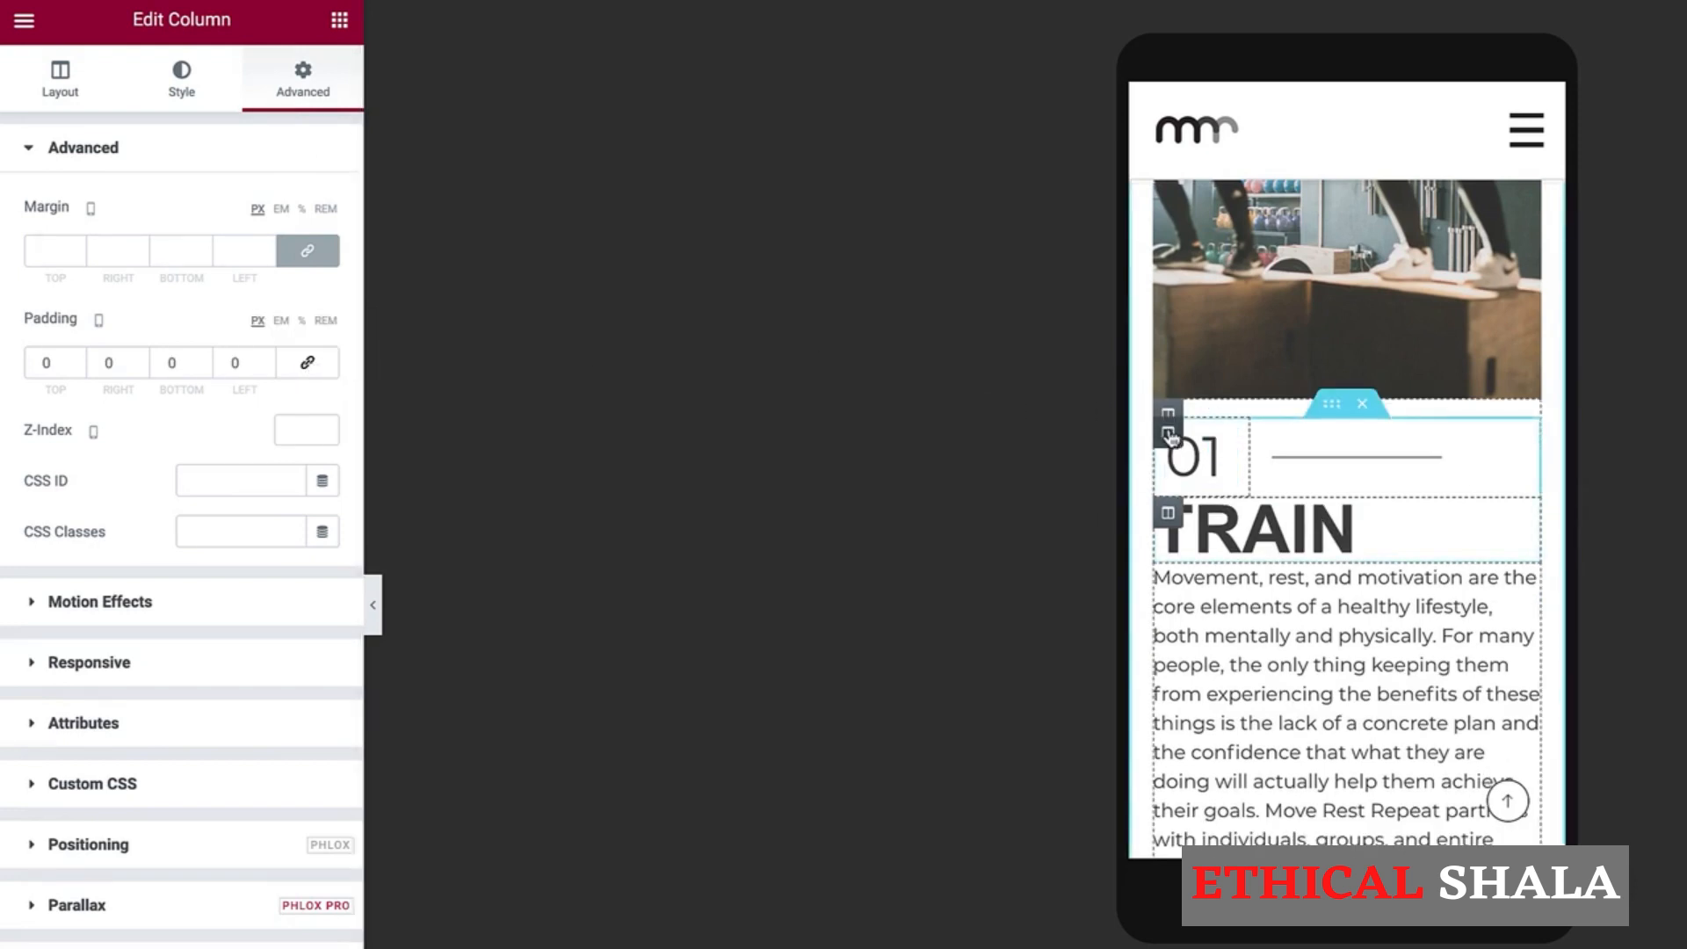
Step: Set the mobile padding of the inner column holding the number 01 to 0 px on all sides
{"action": "left_click", "coordinate": [1167, 434]}
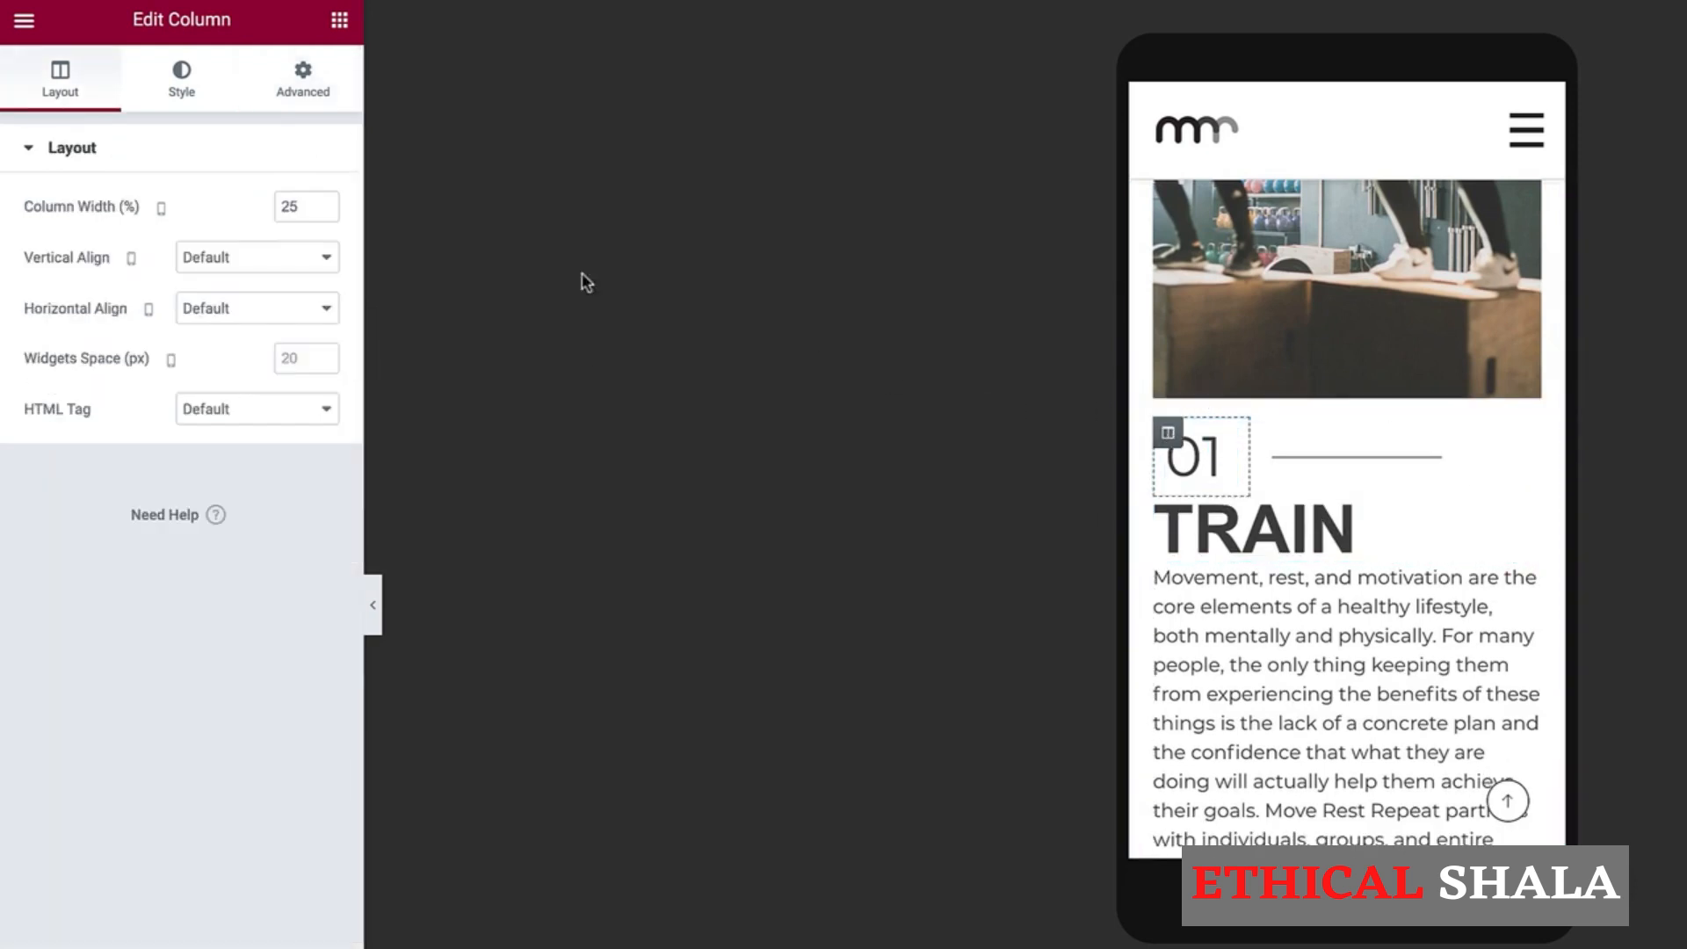
{"action": "left_click", "coordinate": [303, 83]}
{"action": "left_click", "coordinate": [312, 374]}
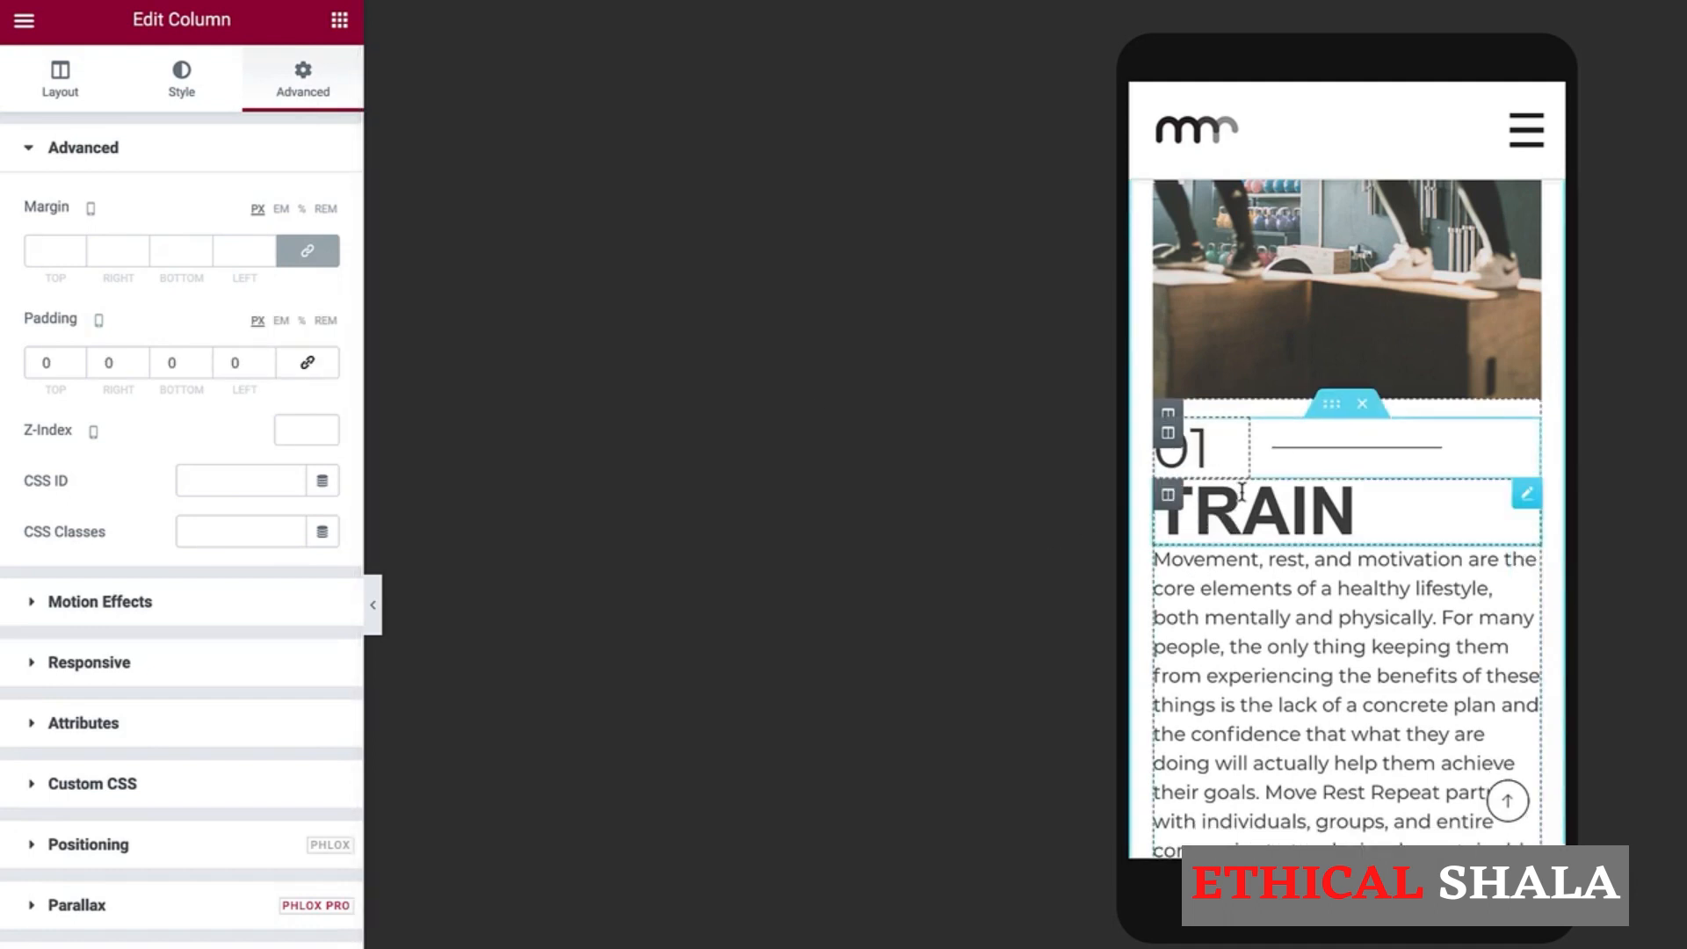
Step: Set the Train heading inner section's mobile padding to 20 px at the bottom and 0 px on the other sides
{"action": "left_click", "coordinate": [1332, 410]}
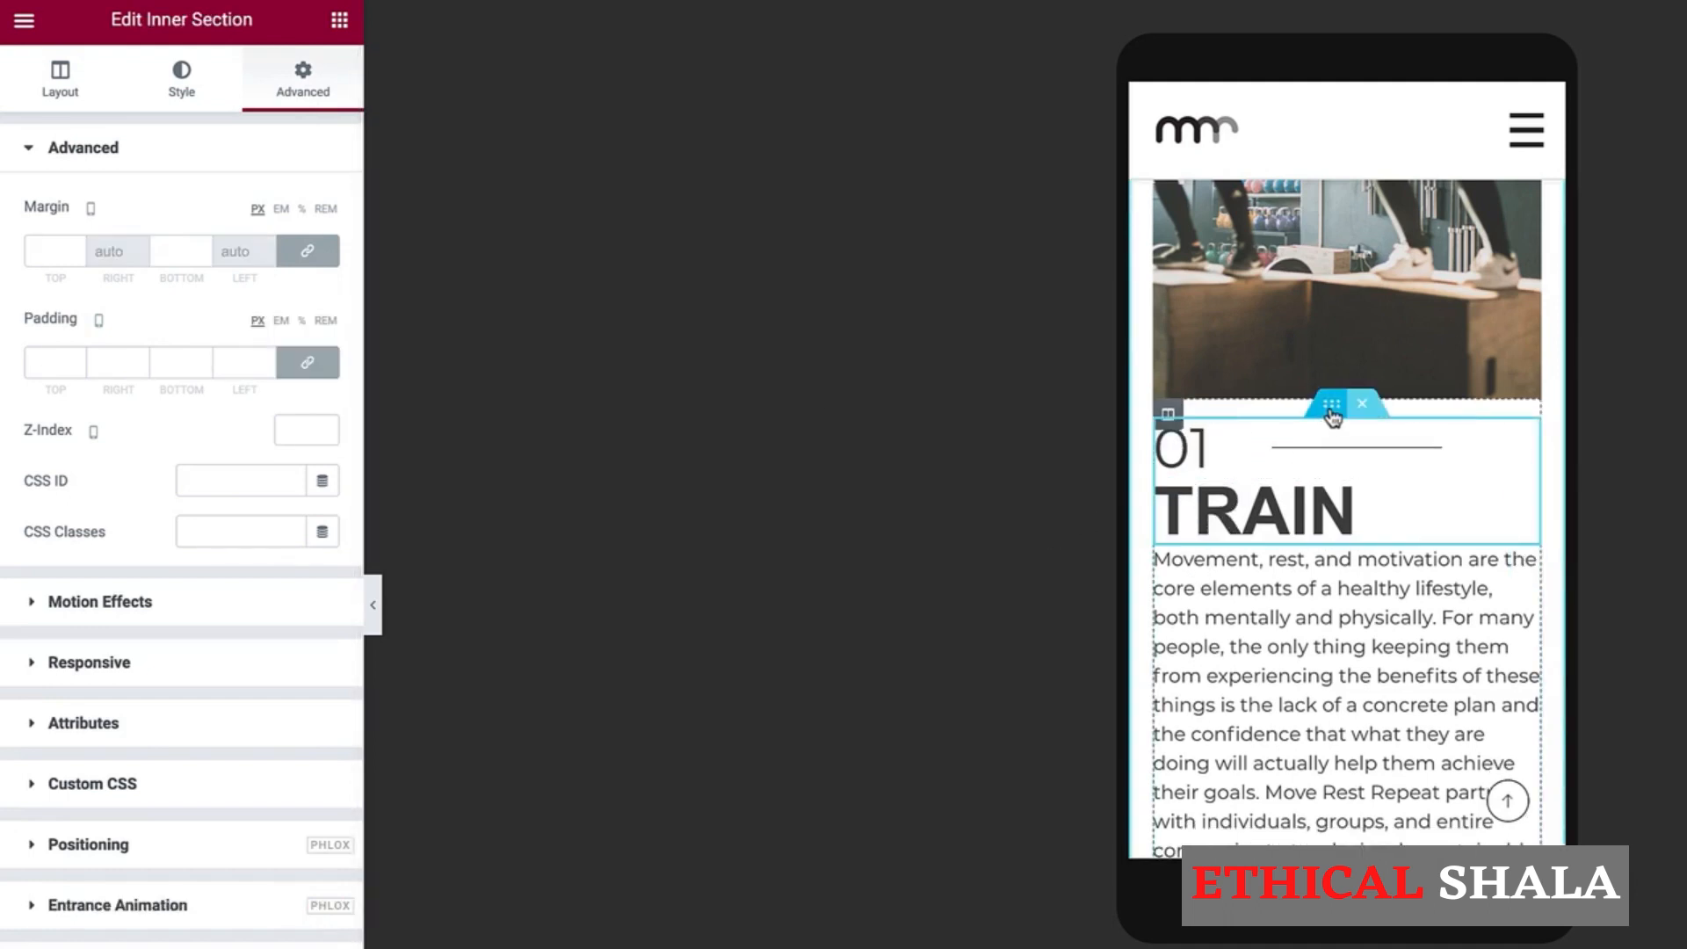
{"action": "left_click", "coordinate": [309, 371]}
{"action": "double_click", "coordinate": [164, 367]}
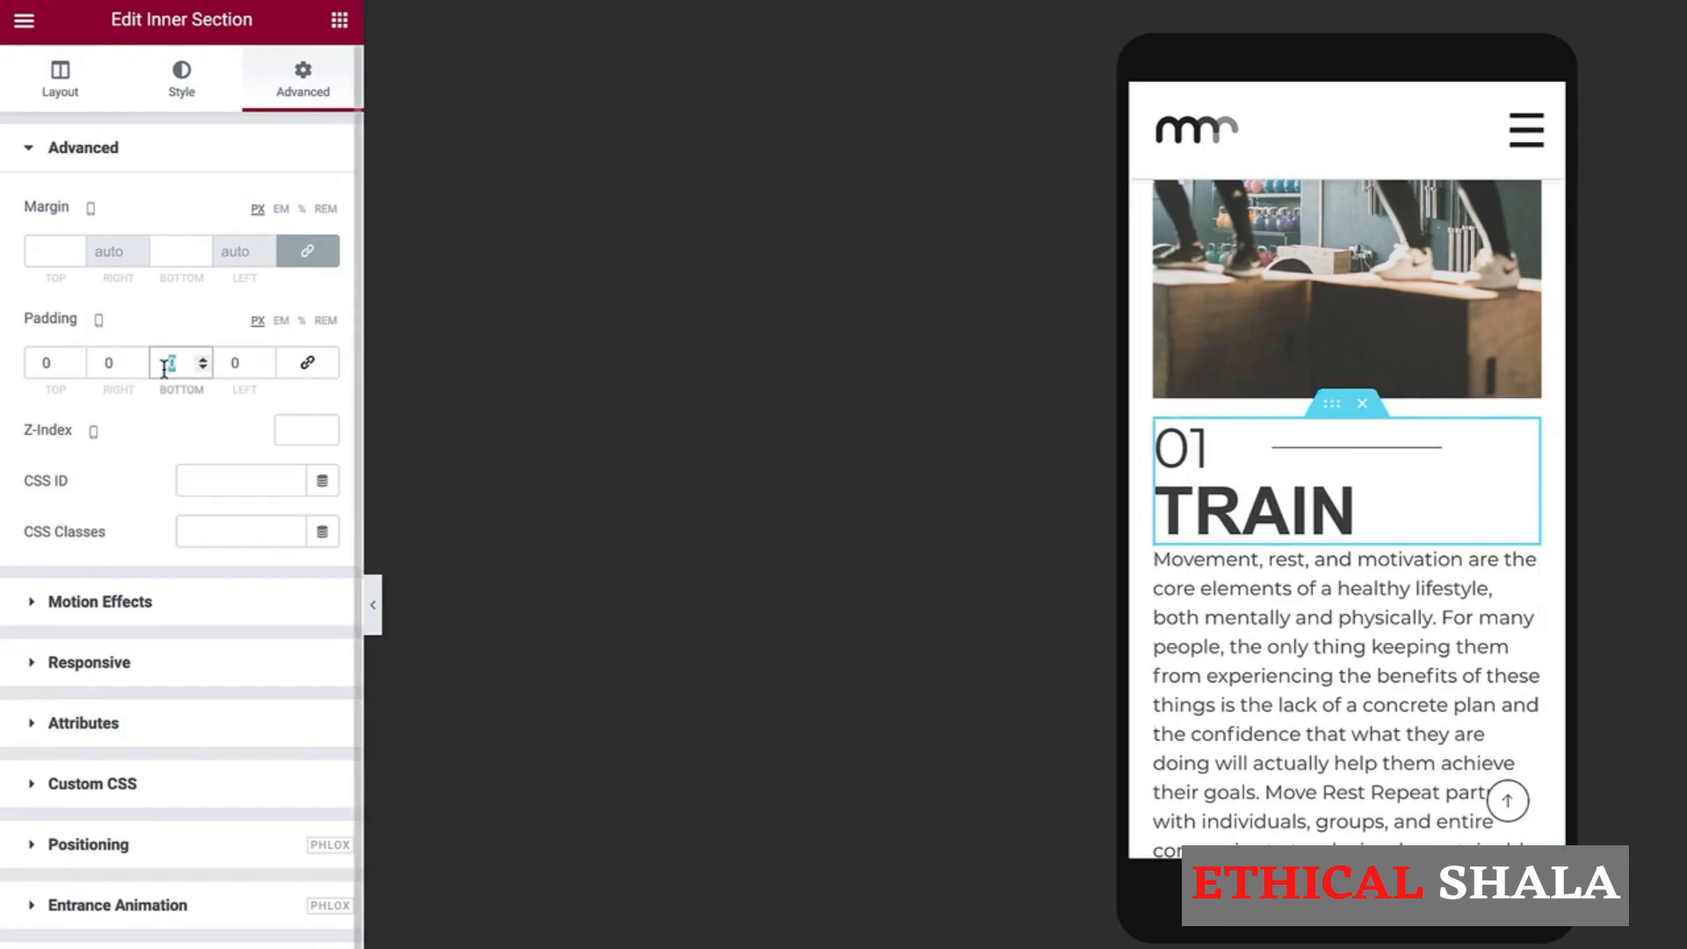
{"action": "type", "text": "20"}
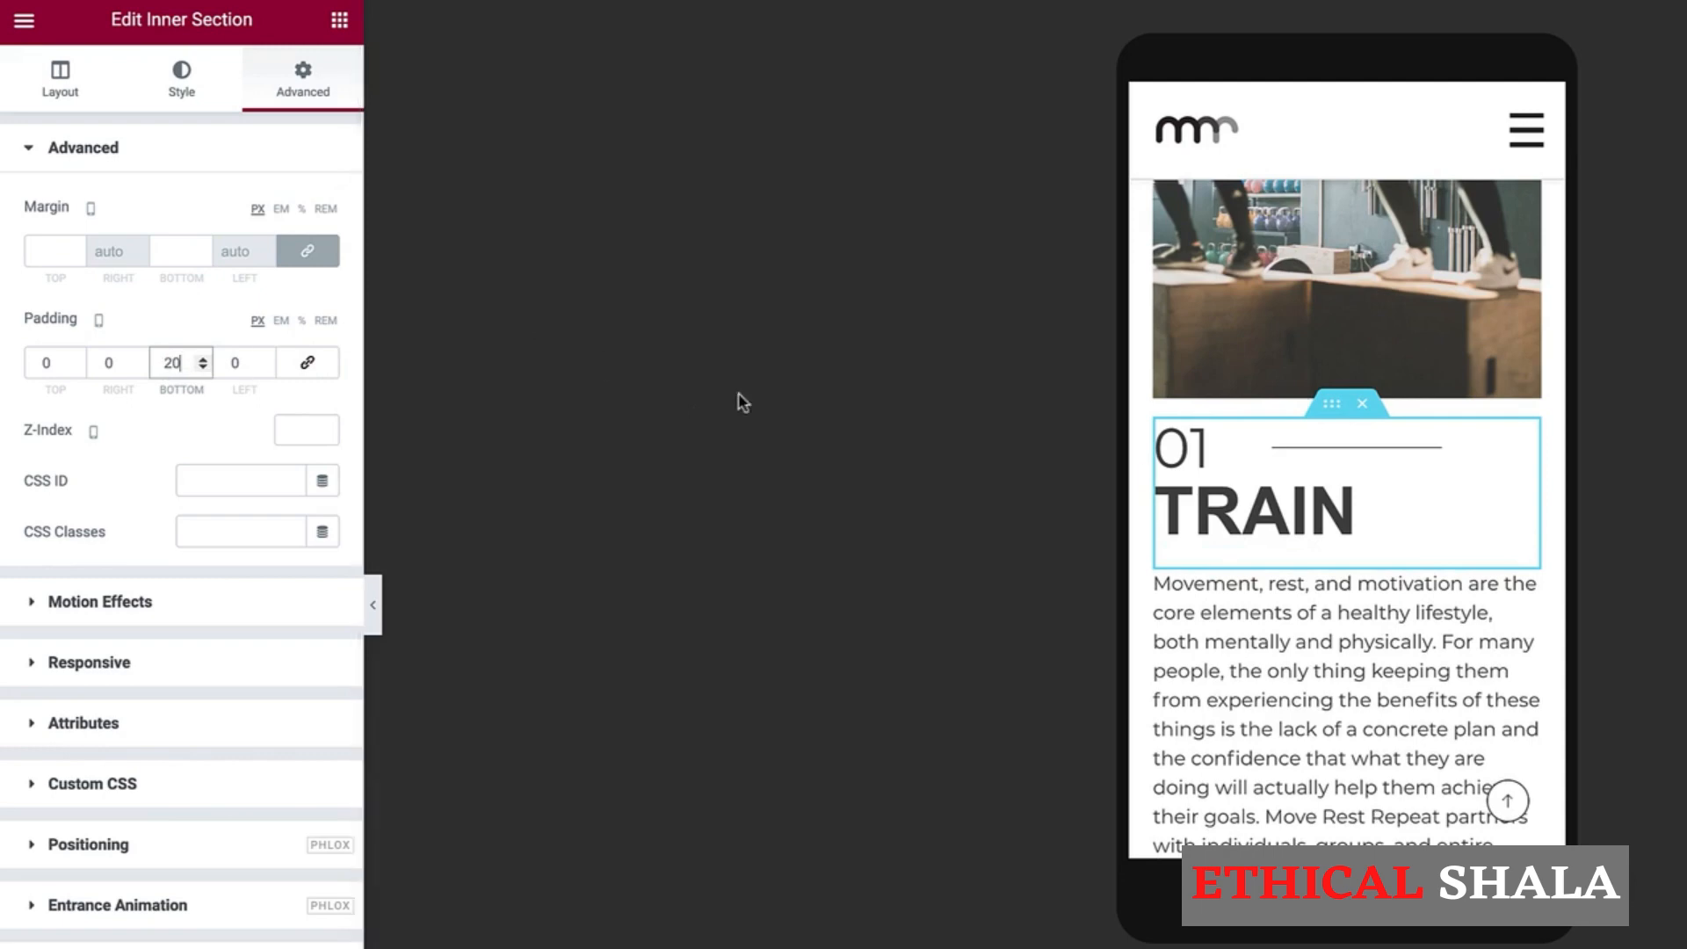
Step: Review the whole Train section in the mobile preview and compare it with its layout in the tablet preview
{"action": "scroll", "coordinate": [1220, 582], "scroll_direction": "down", "scroll_amount": 3}
{"action": "scroll", "coordinate": [1220, 582], "scroll_direction": "down", "scroll_amount": 1}
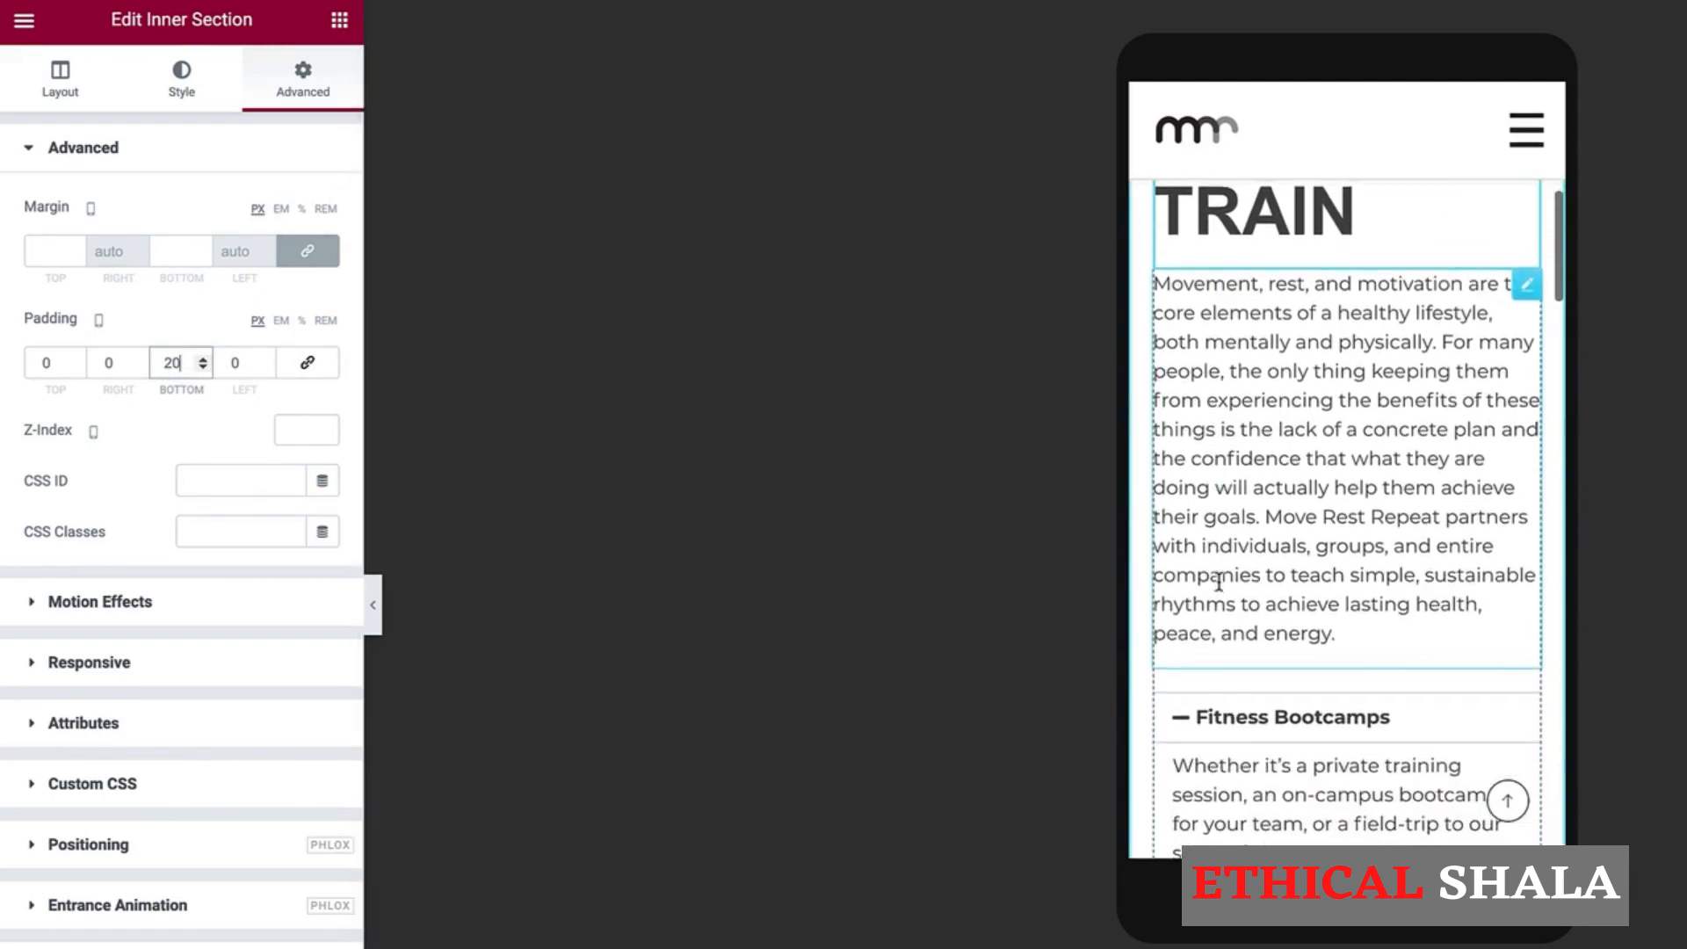
{"action": "scroll", "coordinate": [1220, 582], "scroll_direction": "up", "scroll_amount": 2}
{"action": "scroll", "coordinate": [1220, 582], "scroll_direction": "down", "scroll_amount": 10}
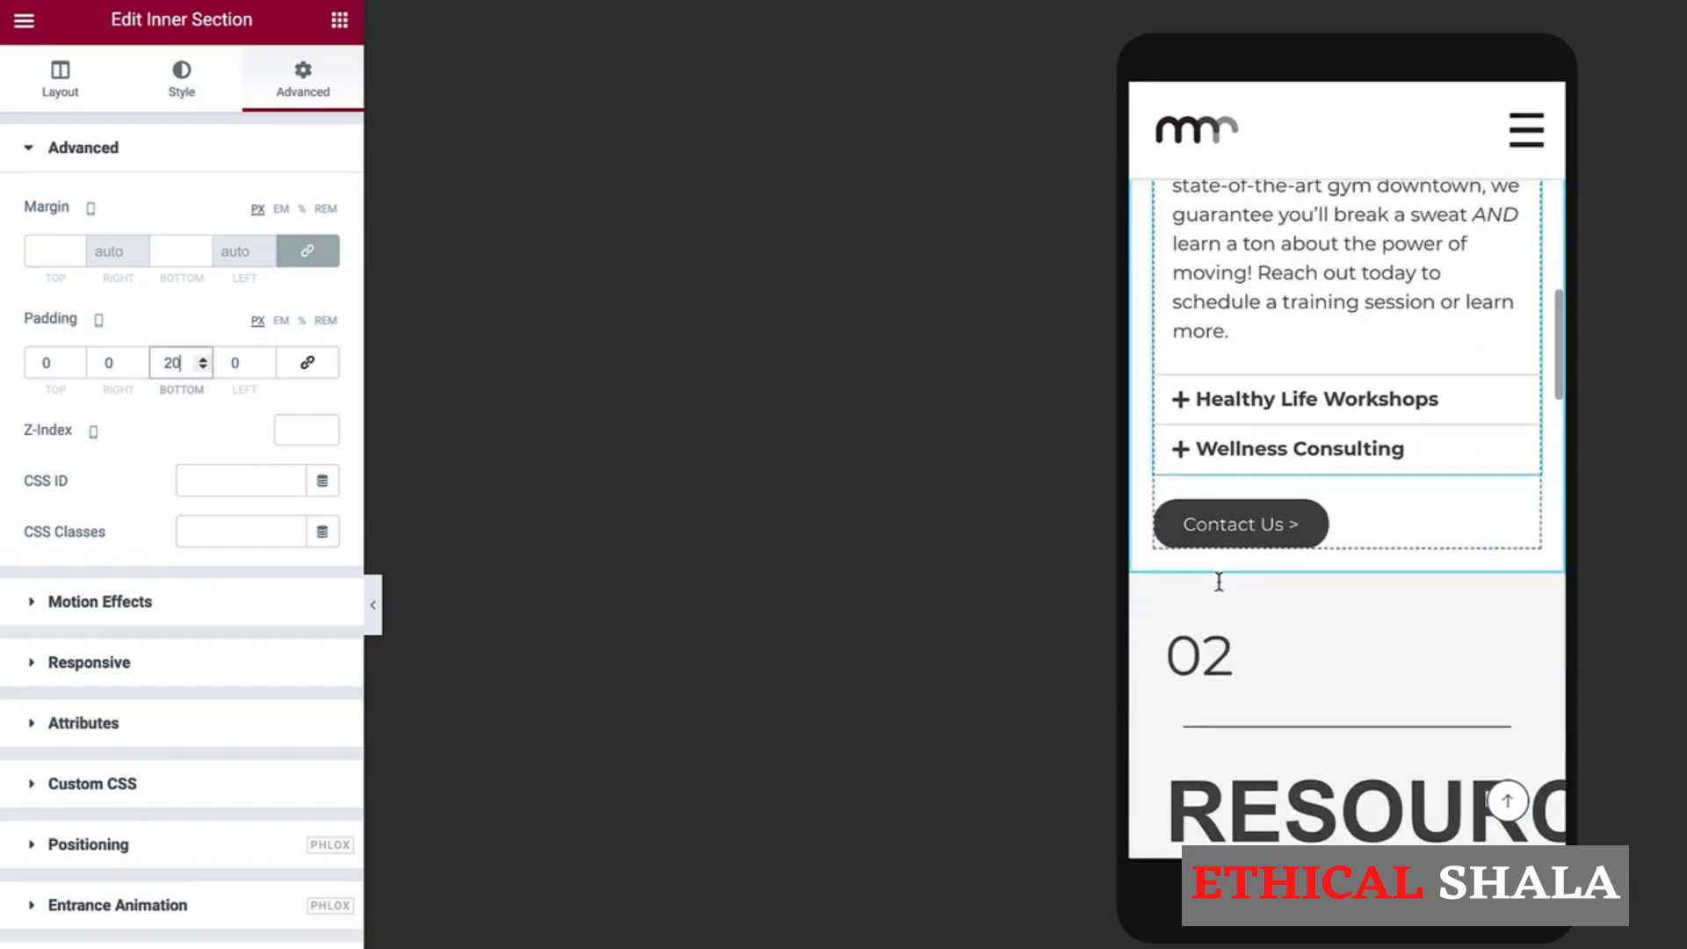
{"action": "scroll", "coordinate": [1220, 582], "scroll_direction": "up", "scroll_amount": 9}
{"action": "scroll", "coordinate": [1219, 582], "scroll_direction": "up", "scroll_amount": 3}
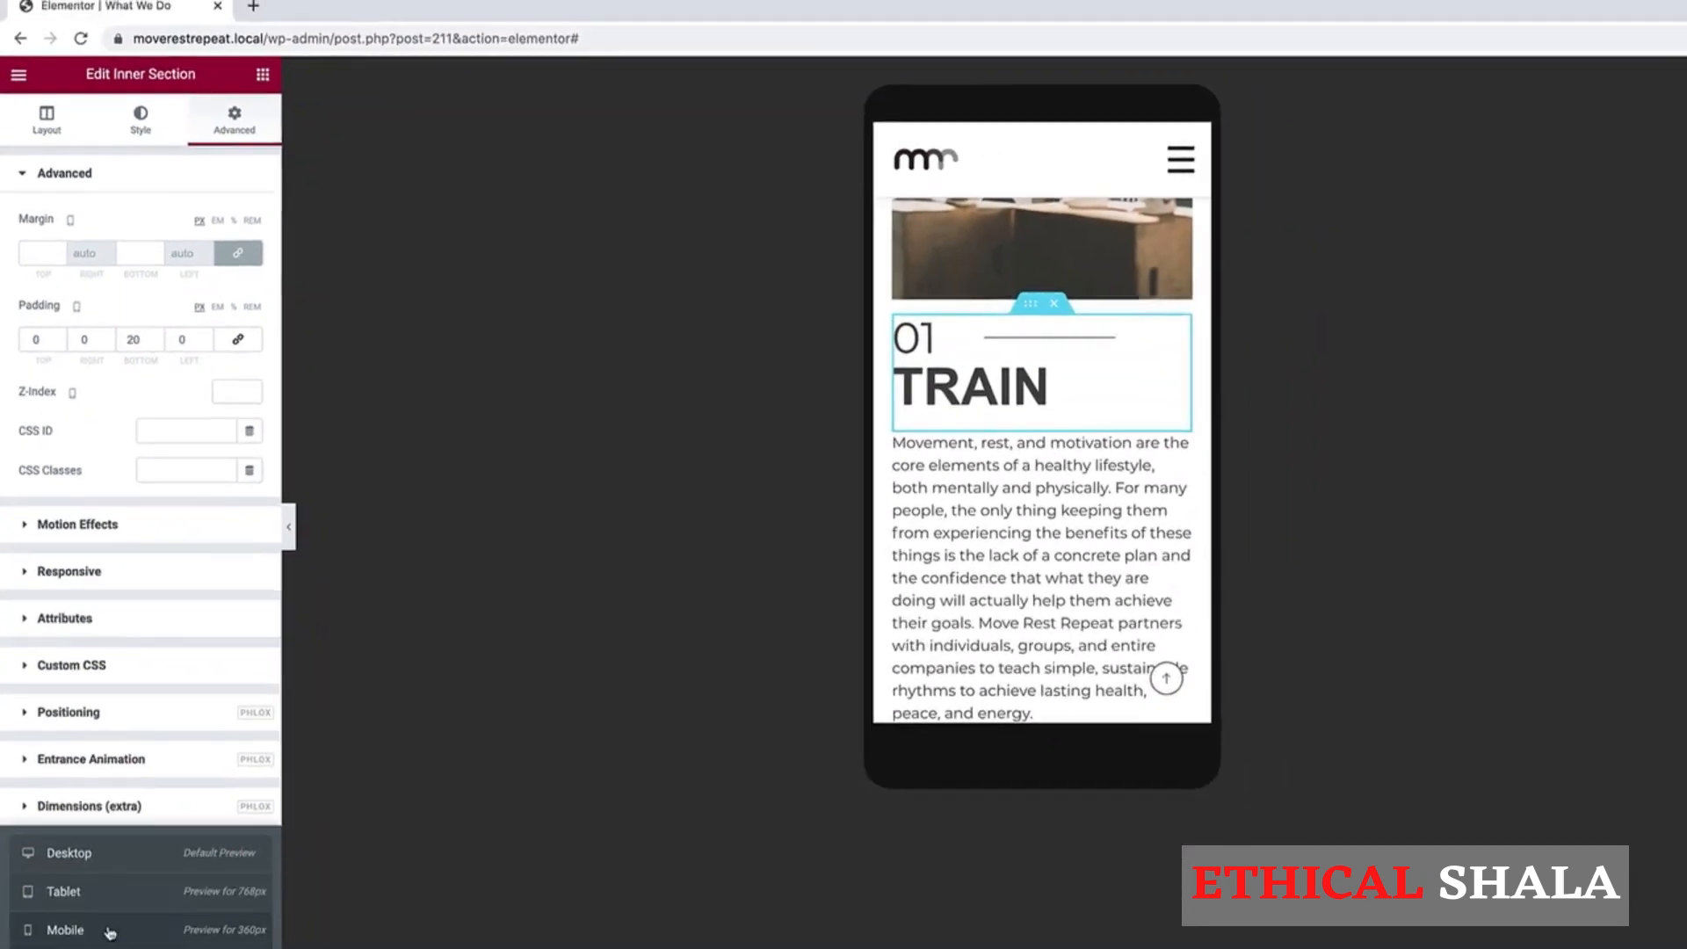
{"action": "left_click", "coordinate": [61, 851]}
{"action": "scroll", "coordinate": [710, 648], "scroll_direction": "up", "scroll_amount": 4}
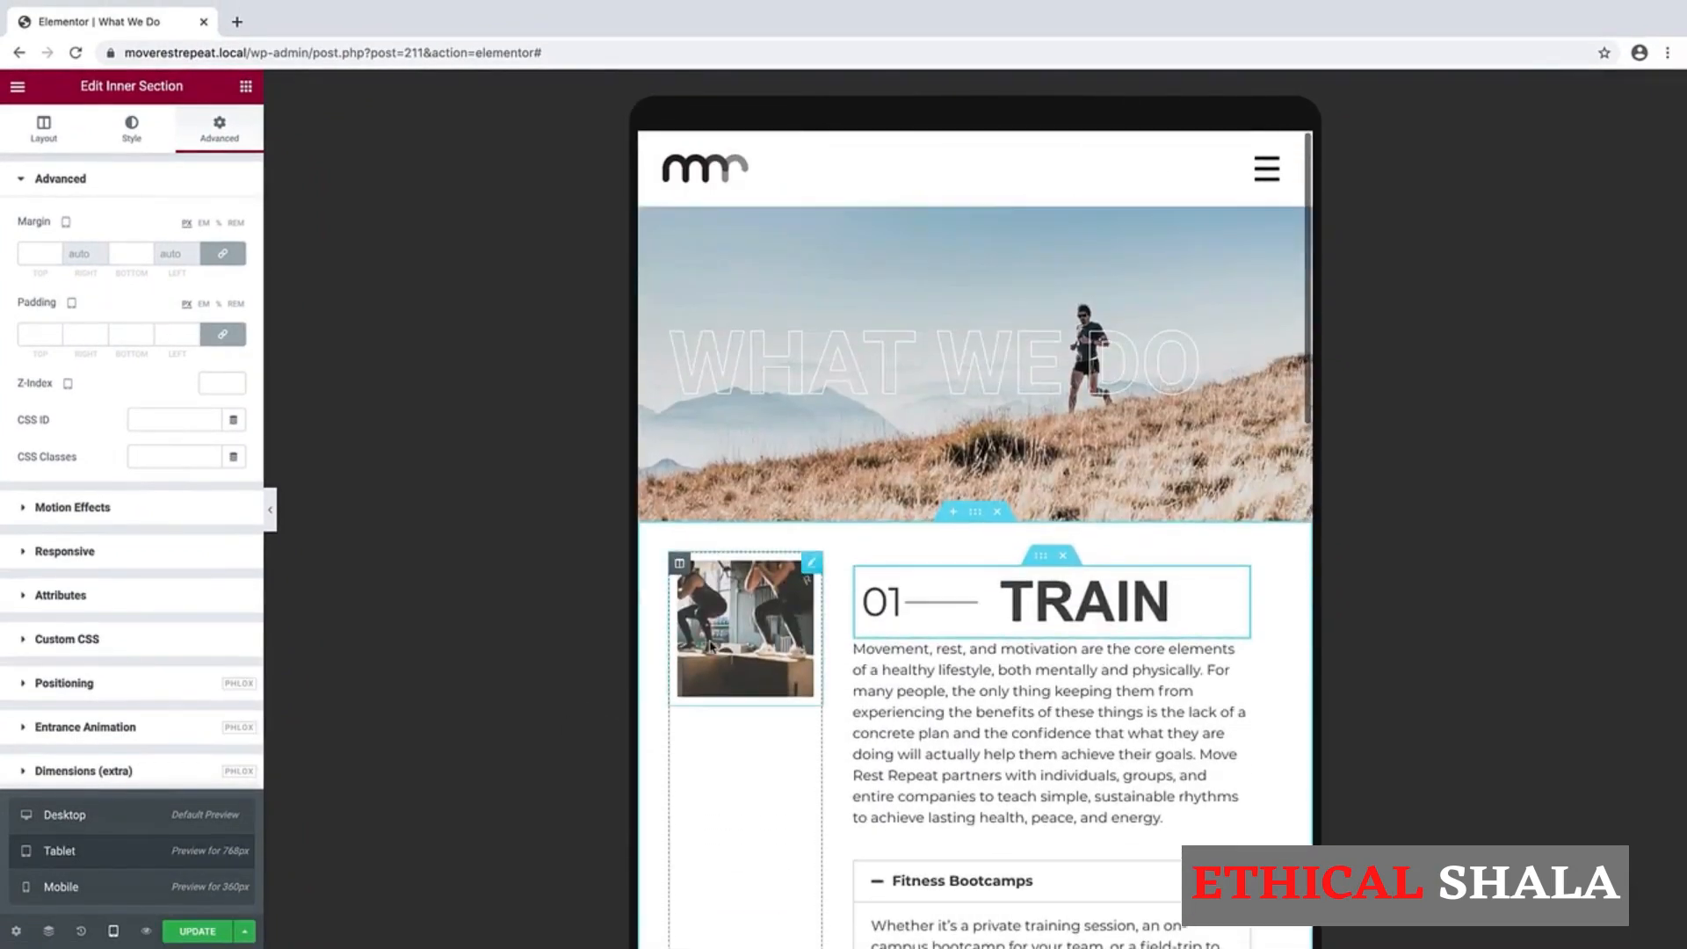
{"action": "scroll", "coordinate": [710, 648], "scroll_direction": "down", "scroll_amount": 7}
{"action": "scroll", "coordinate": [709, 647], "scroll_direction": "up", "scroll_amount": 1}
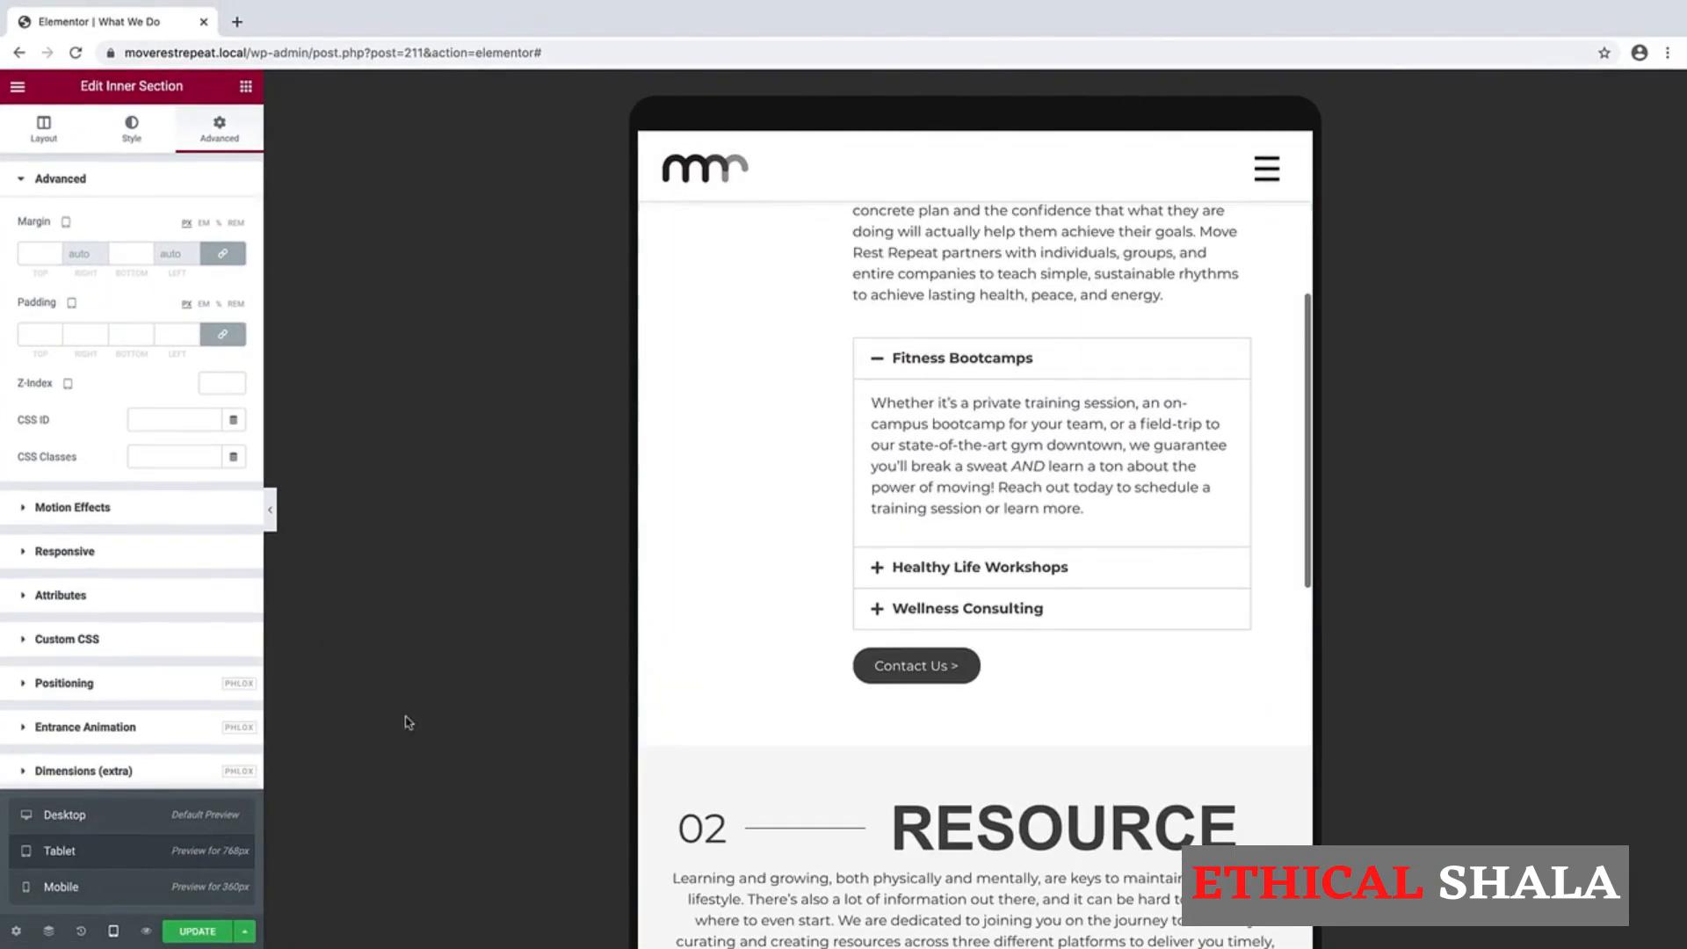
Step: Examine the Train and Resource sections in the desktop preview and return to the tablet preview
{"action": "left_click", "coordinate": [118, 810]}
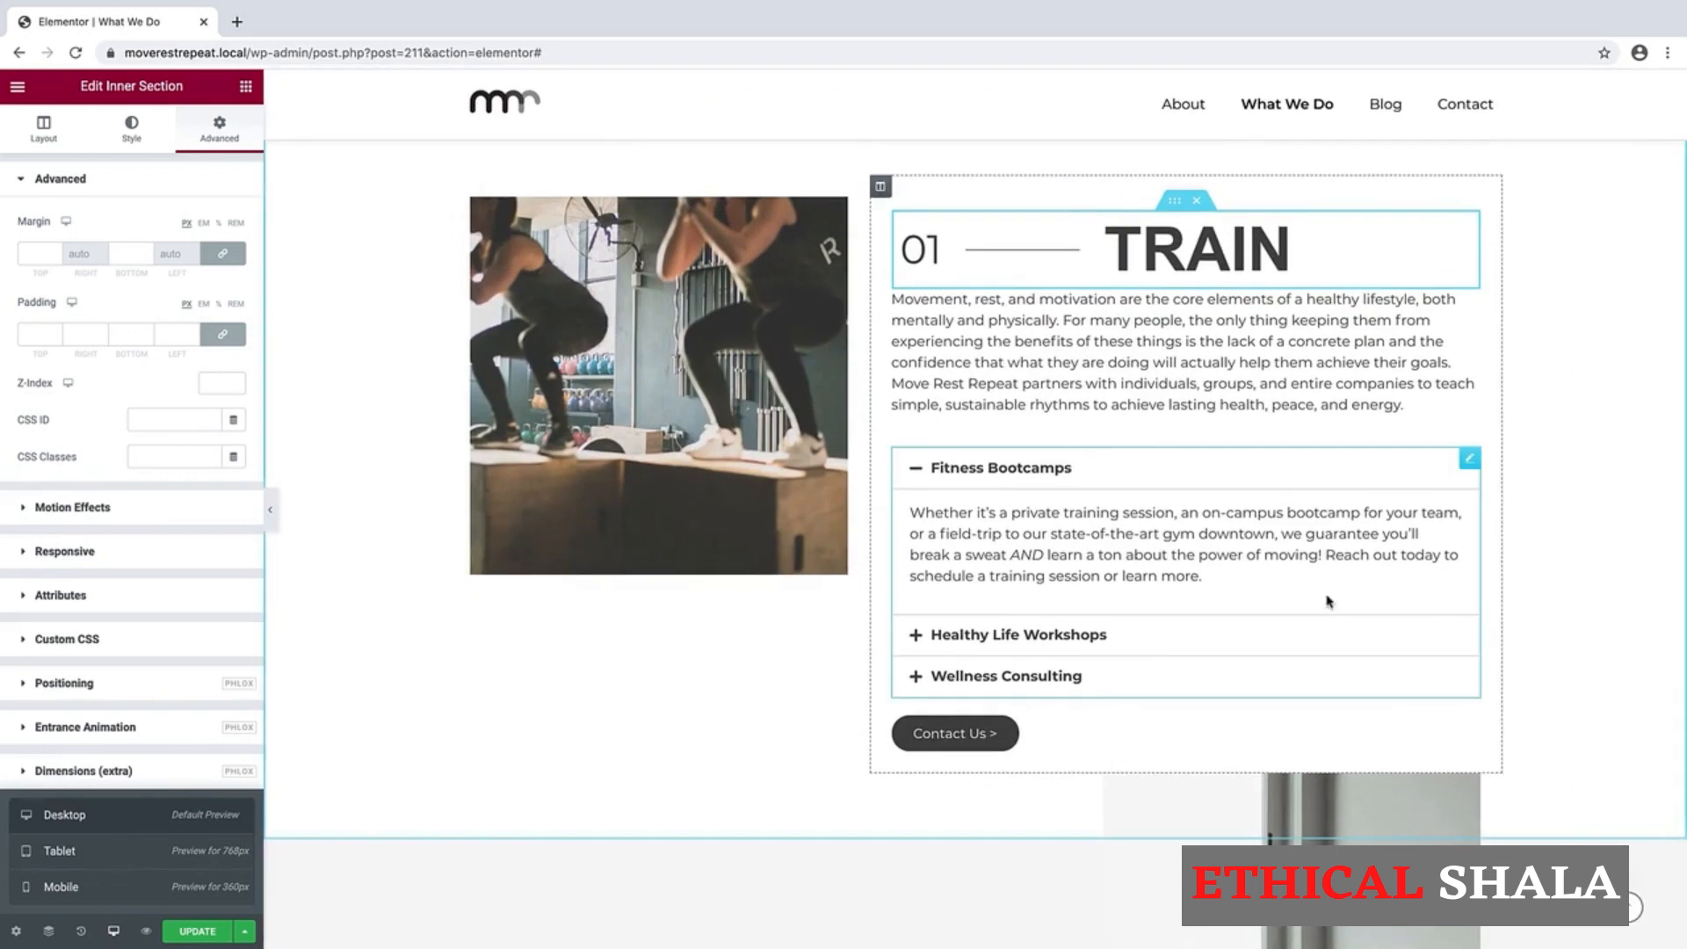
{"action": "scroll", "coordinate": [1610, 588], "scroll_direction": "down", "scroll_amount": 7}
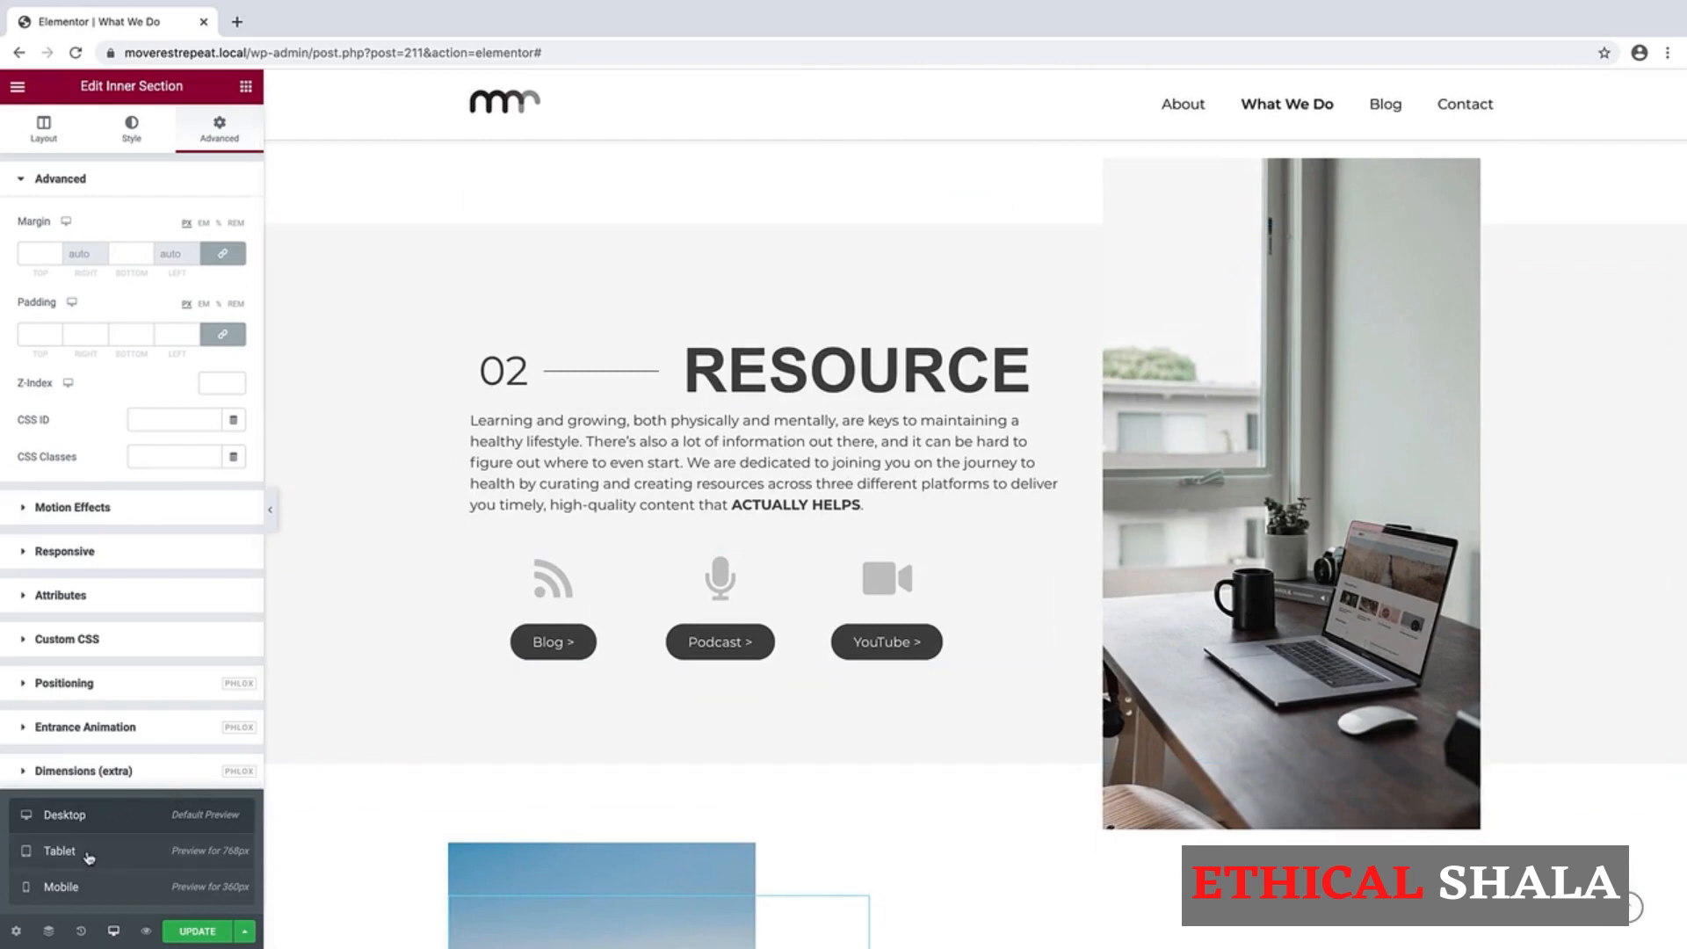
{"action": "left_click", "coordinate": [60, 850]}
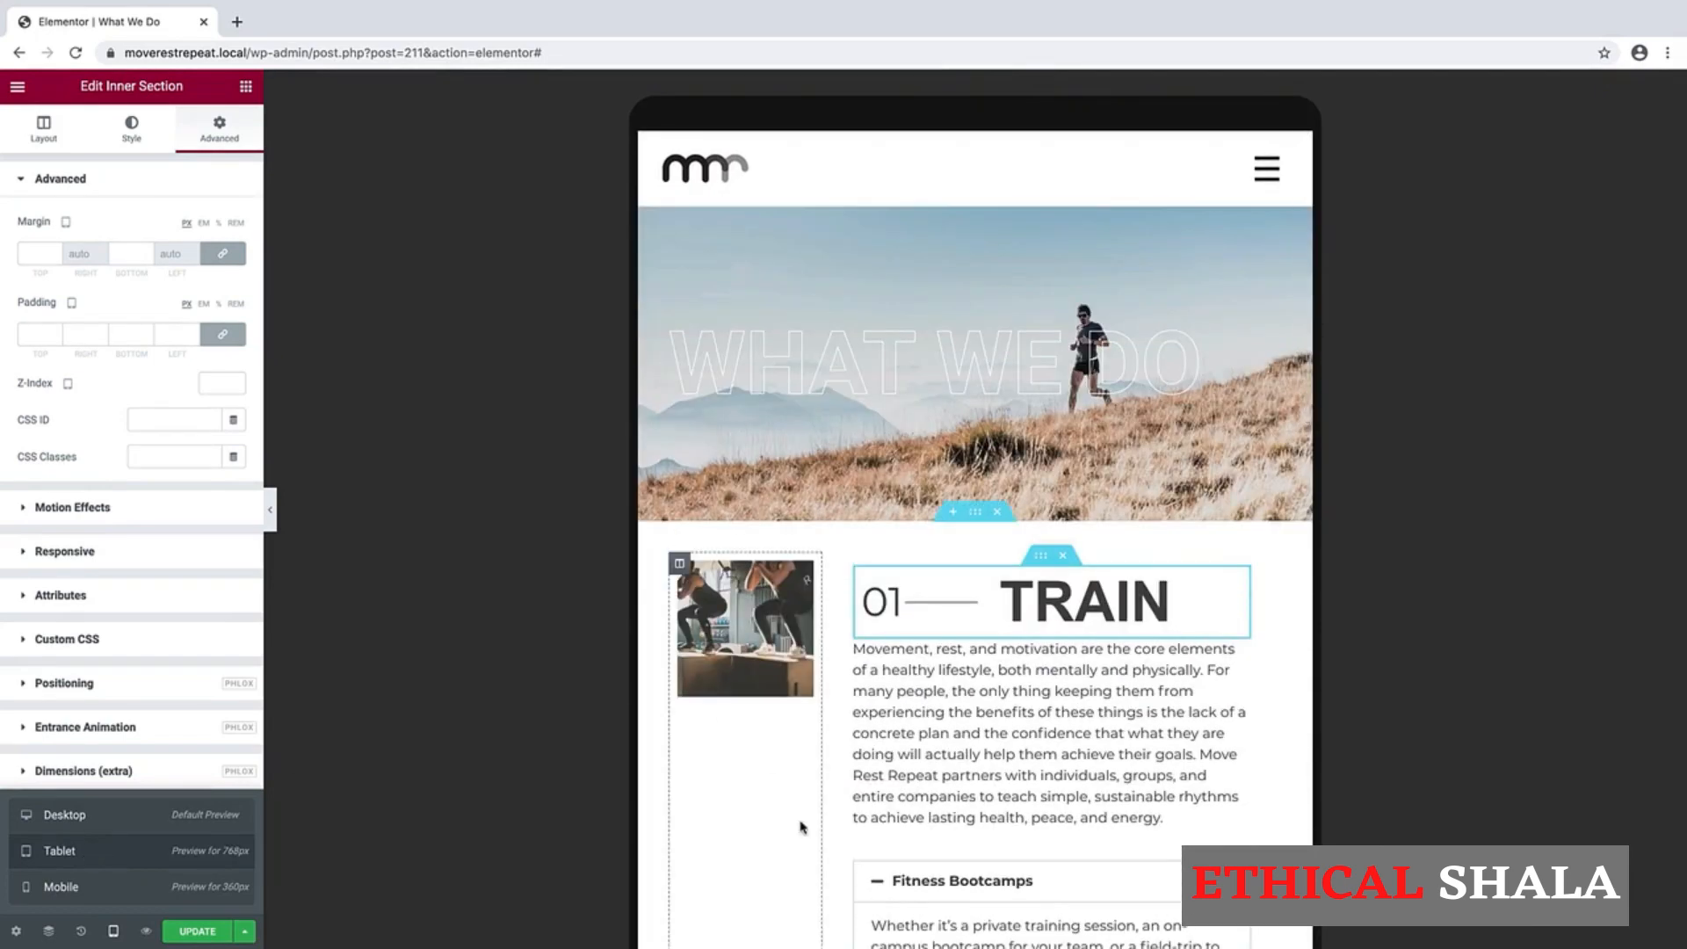
Step: Set the Resource section's tablet padding to 35 px on all sides
{"action": "scroll", "coordinate": [802, 729], "scroll_direction": "down", "scroll_amount": 8}
{"action": "scroll", "coordinate": [802, 839], "scroll_direction": "down", "scroll_amount": 4}
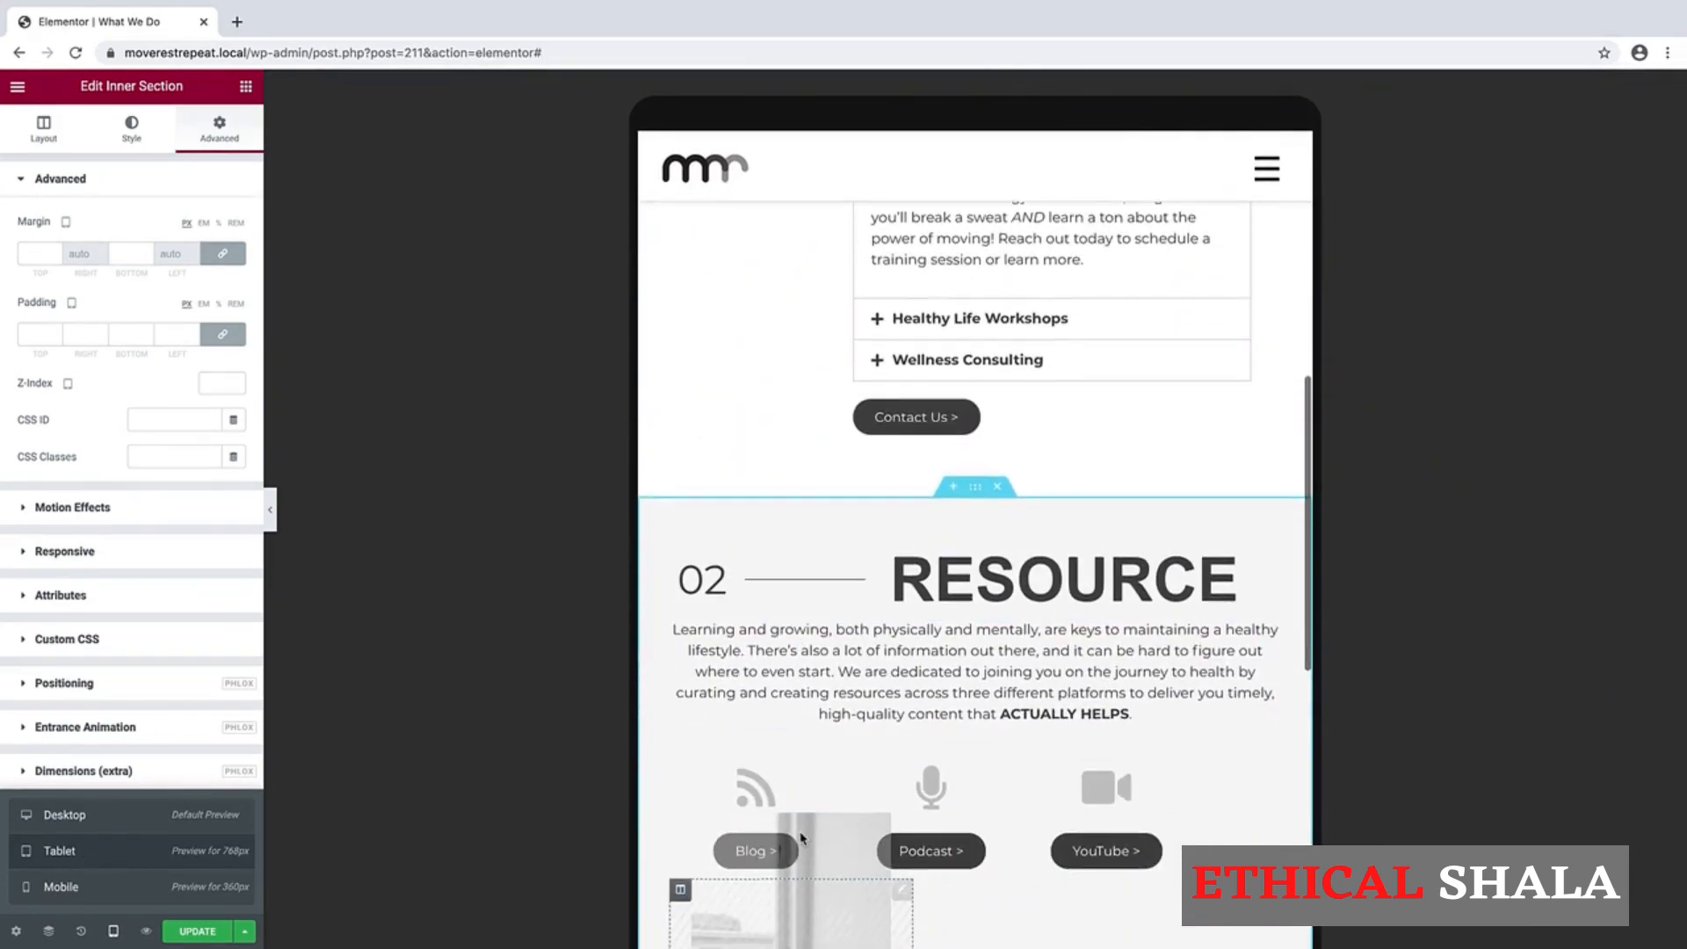
{"action": "scroll", "coordinate": [801, 838], "scroll_direction": "up", "scroll_amount": 1}
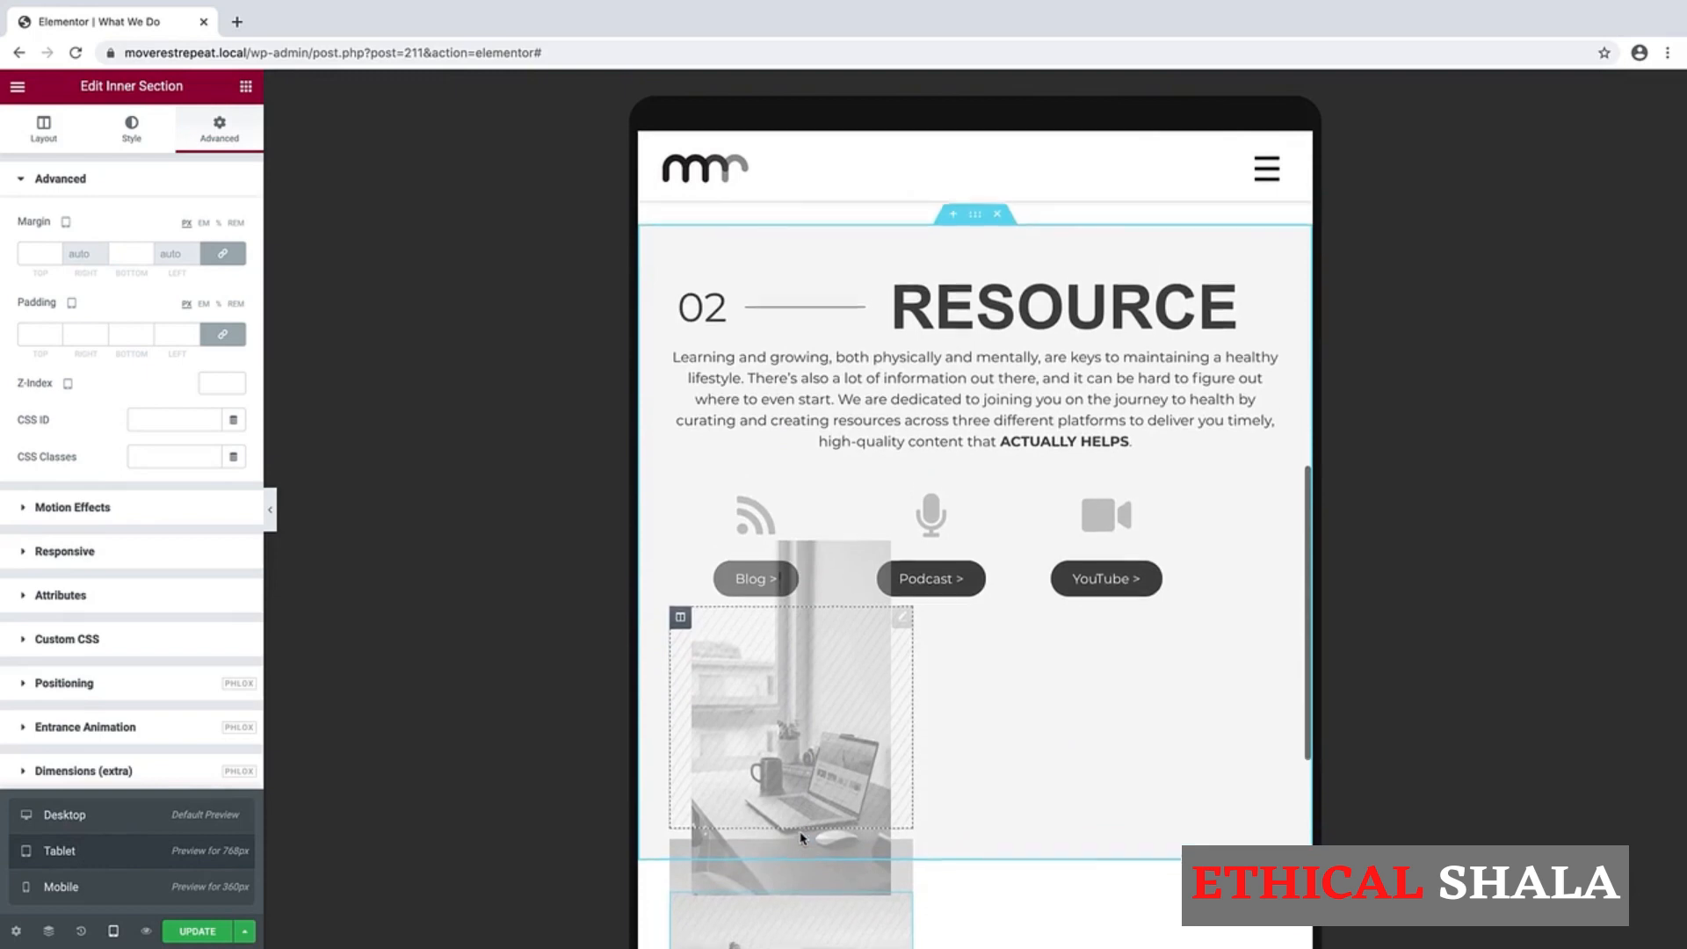
{"action": "scroll", "coordinate": [801, 838], "scroll_direction": "down", "scroll_amount": 1}
{"action": "scroll", "coordinate": [802, 838], "scroll_direction": "up", "scroll_amount": 1}
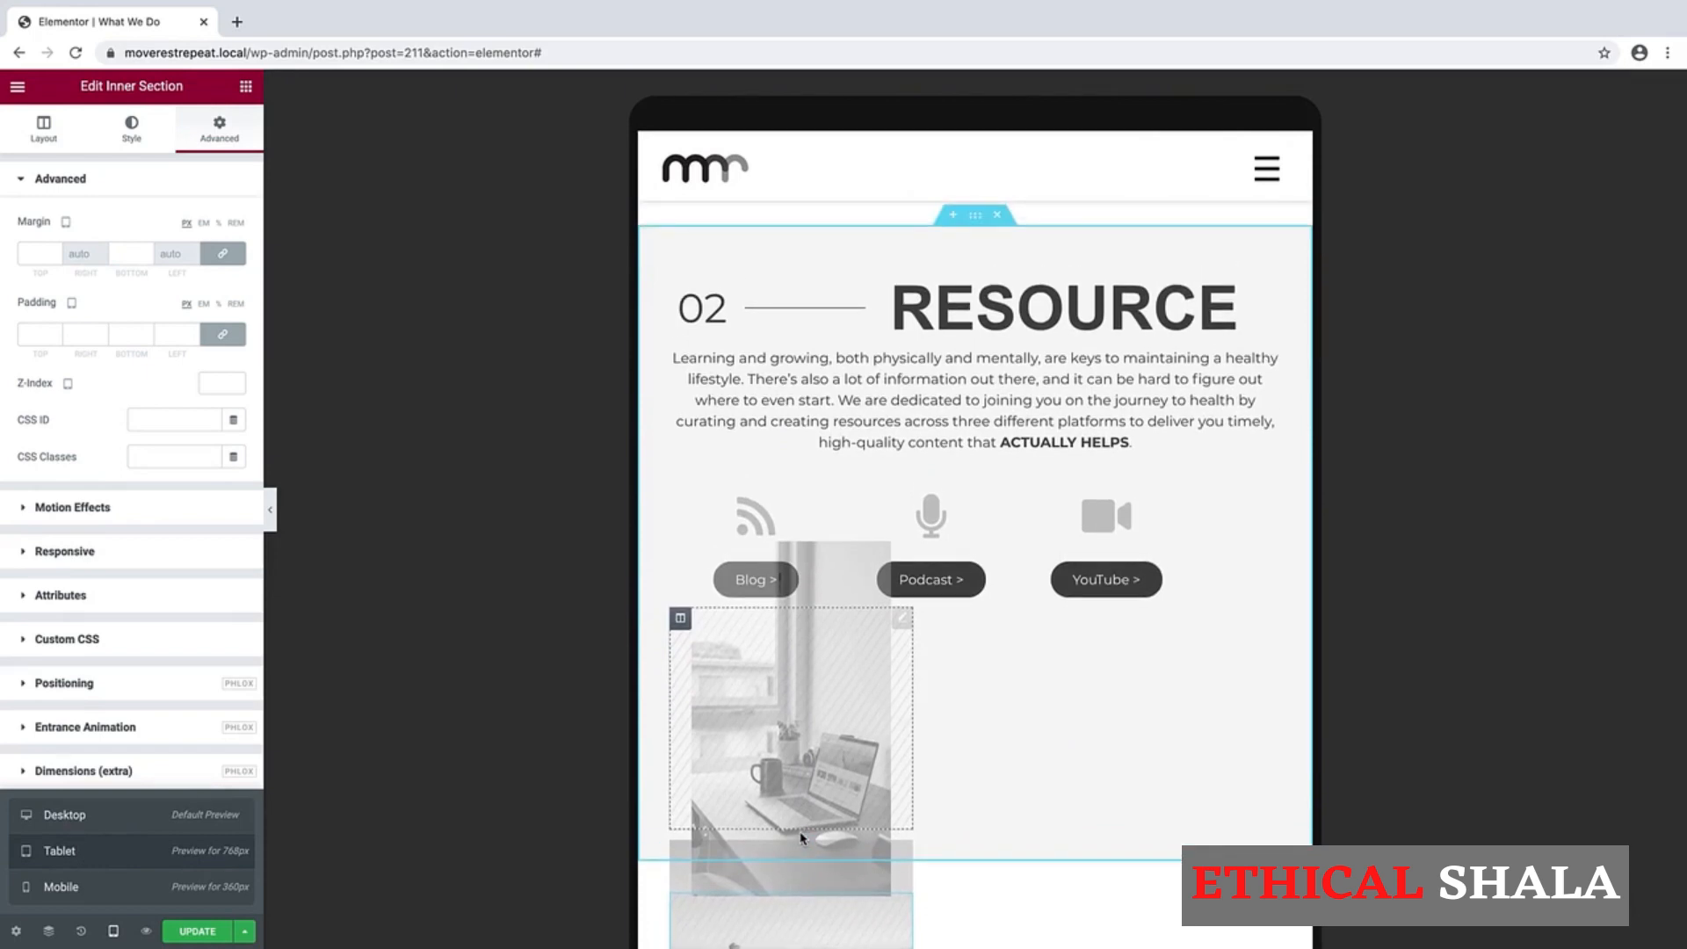
{"action": "left_click", "coordinate": [974, 216]}
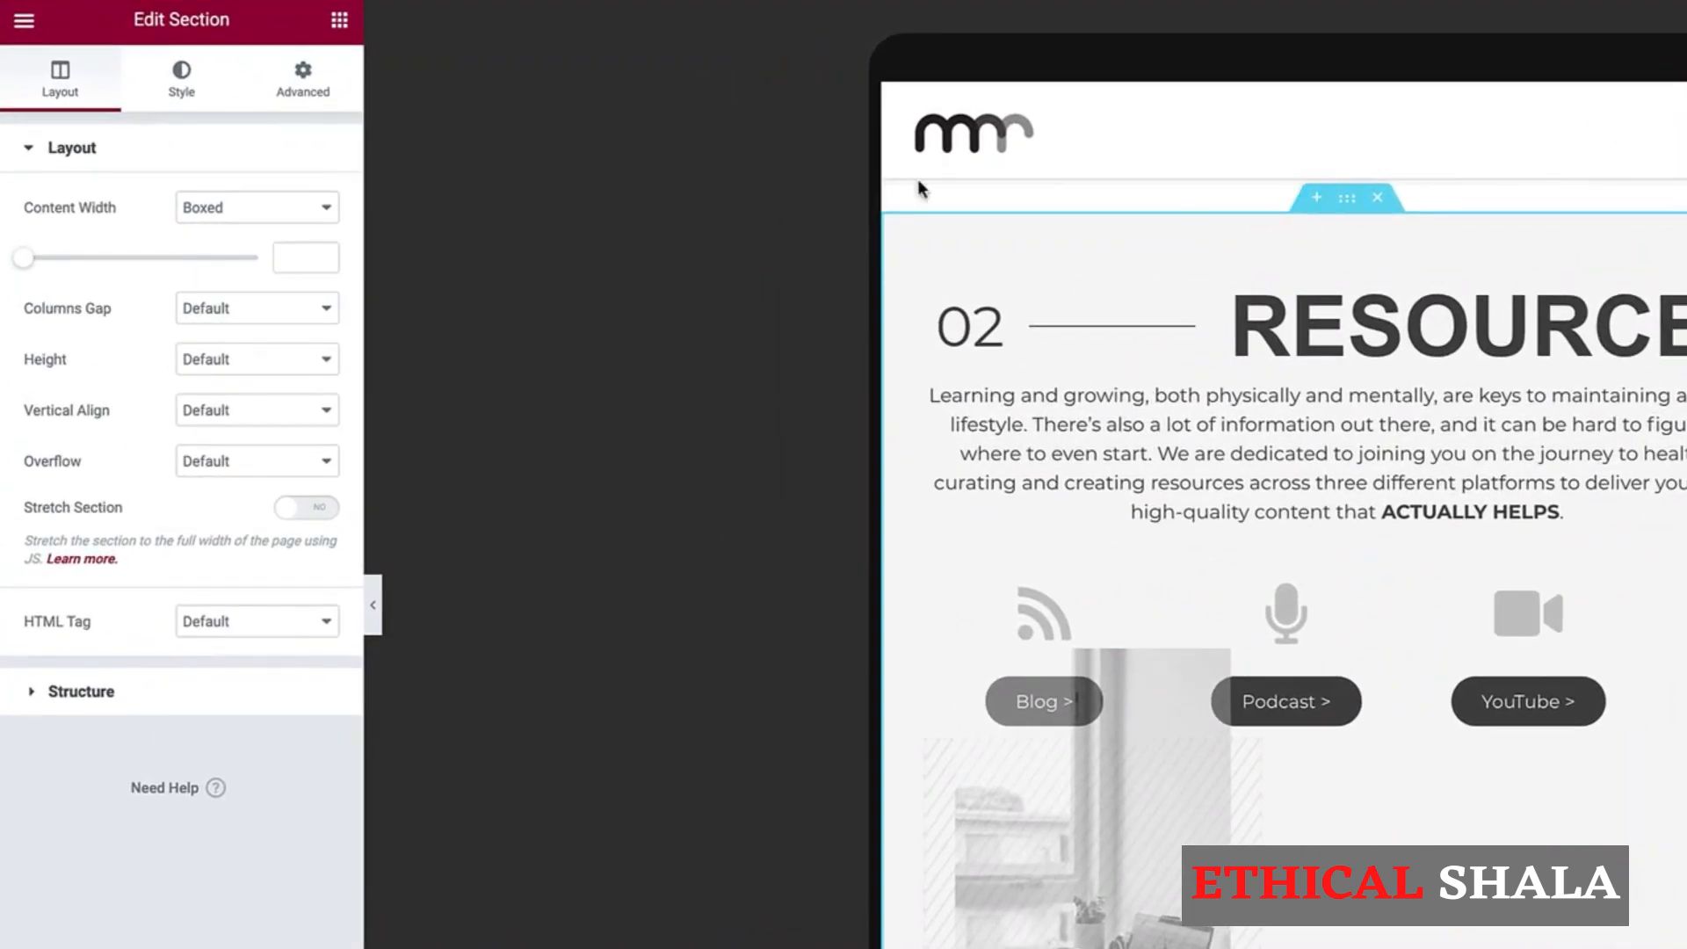
{"action": "left_click", "coordinate": [306, 88]}
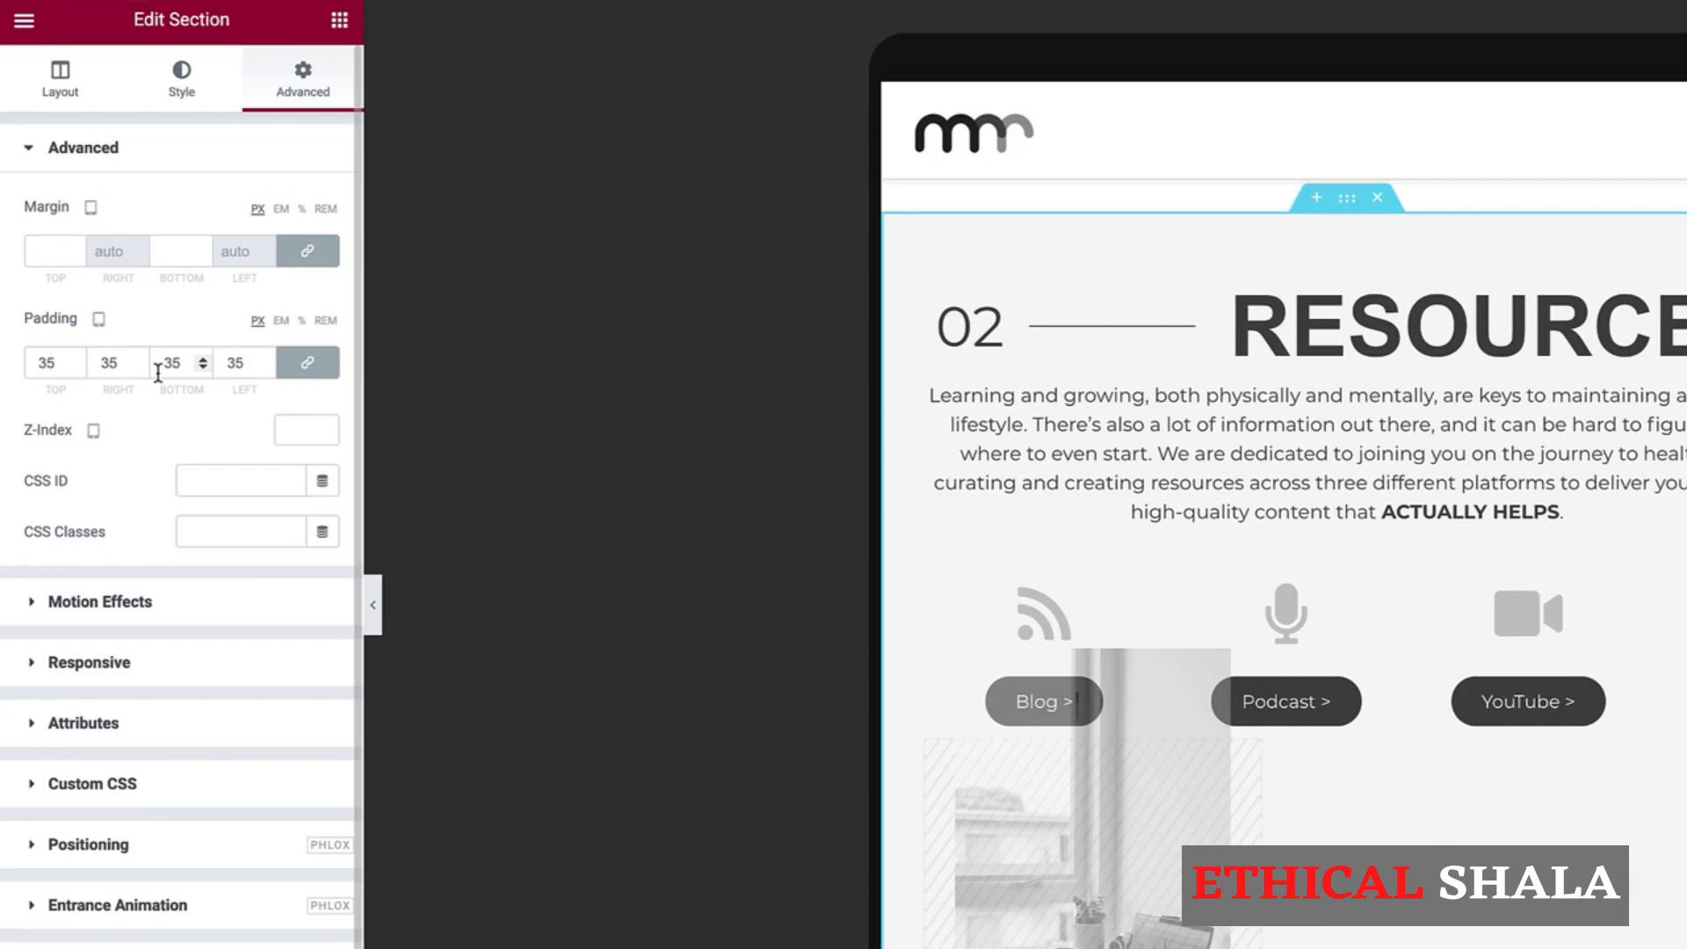
Step: Set the tablet width of the Resource section's text column to 75%
{"action": "scroll", "coordinate": [1104, 440], "scroll_direction": "down", "scroll_amount": 4}
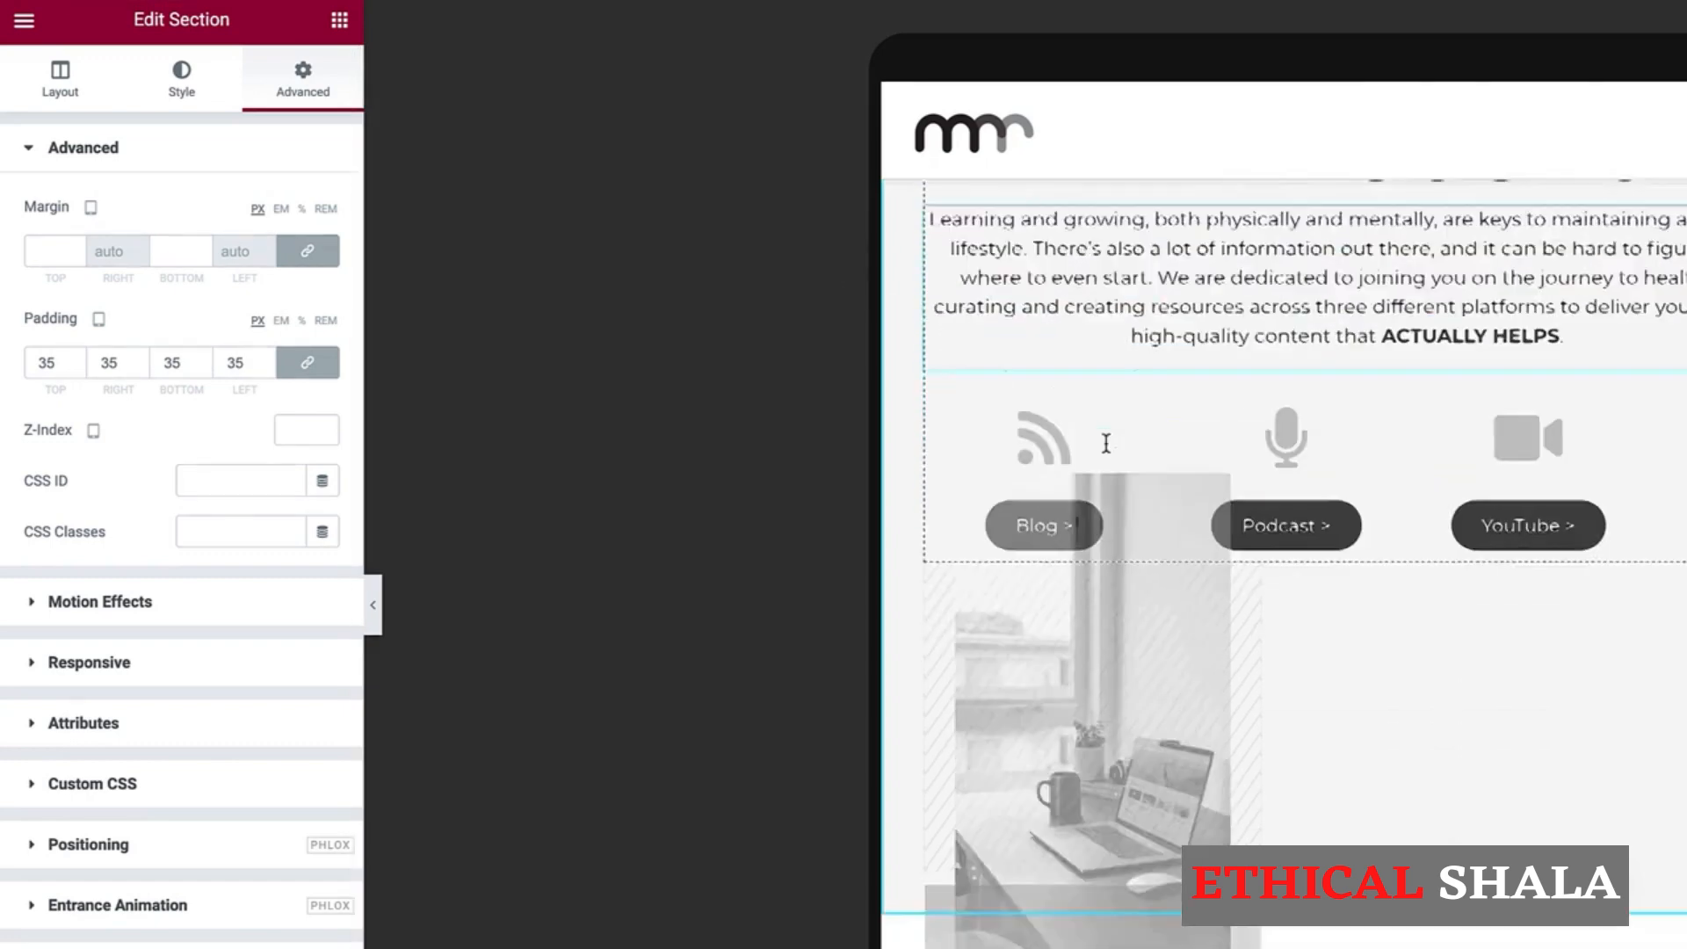
{"action": "scroll", "coordinate": [1106, 443], "scroll_direction": "up", "scroll_amount": 5}
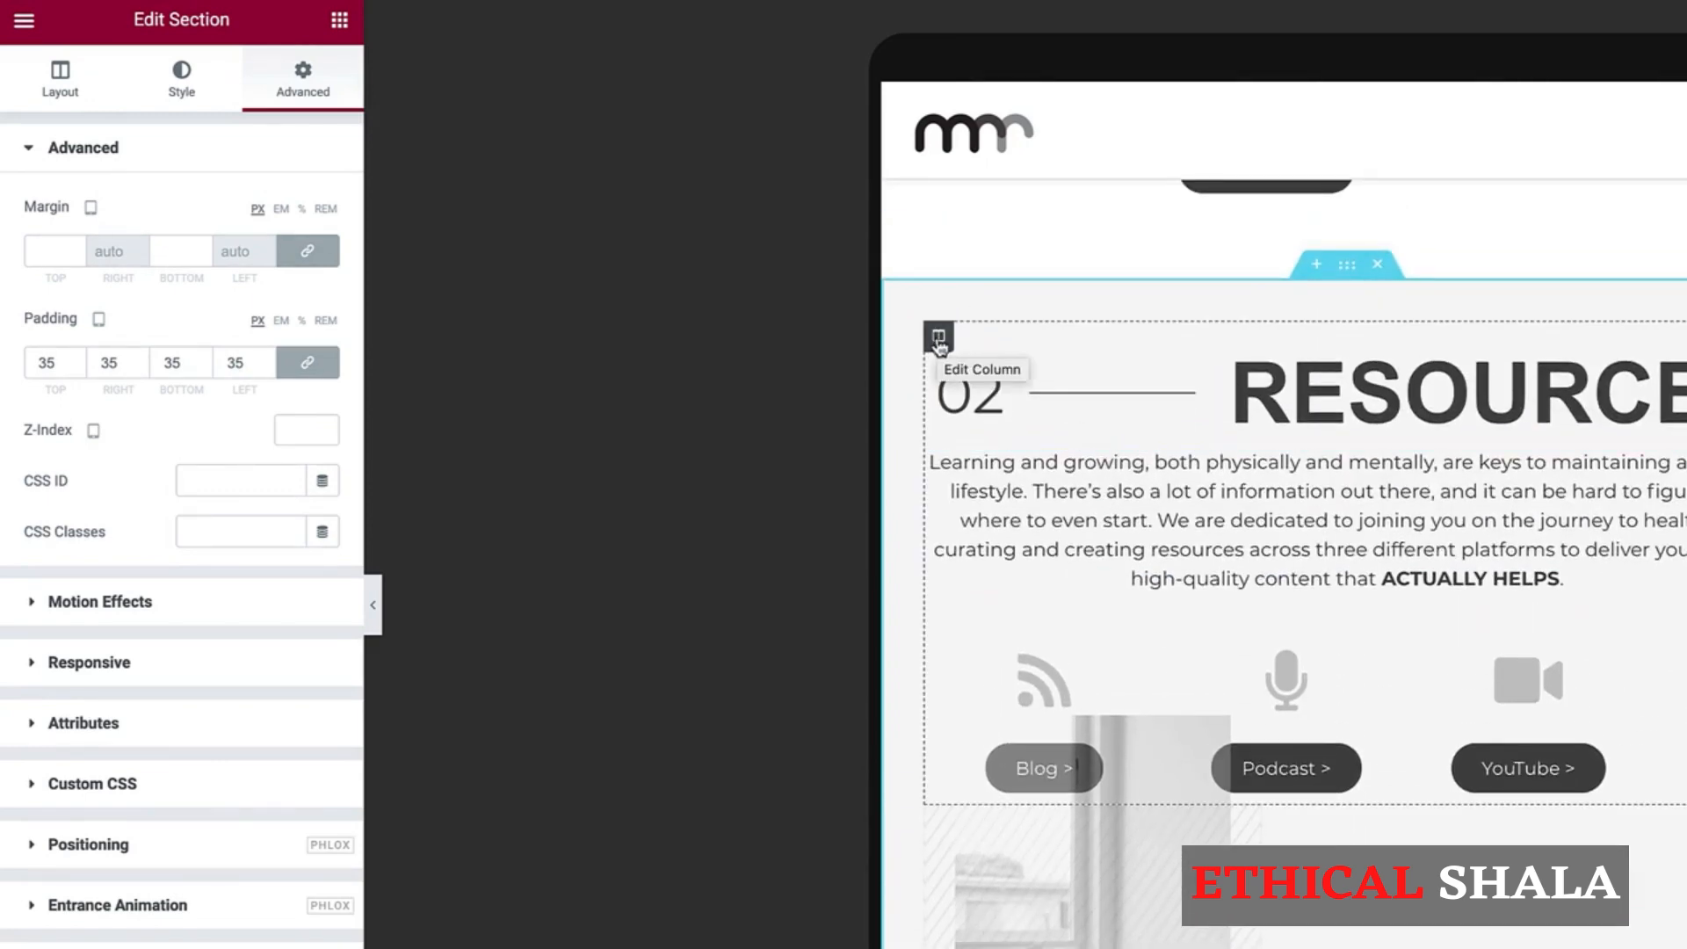
{"action": "right_click", "coordinate": [939, 343]}
{"action": "left_click", "coordinate": [980, 358]}
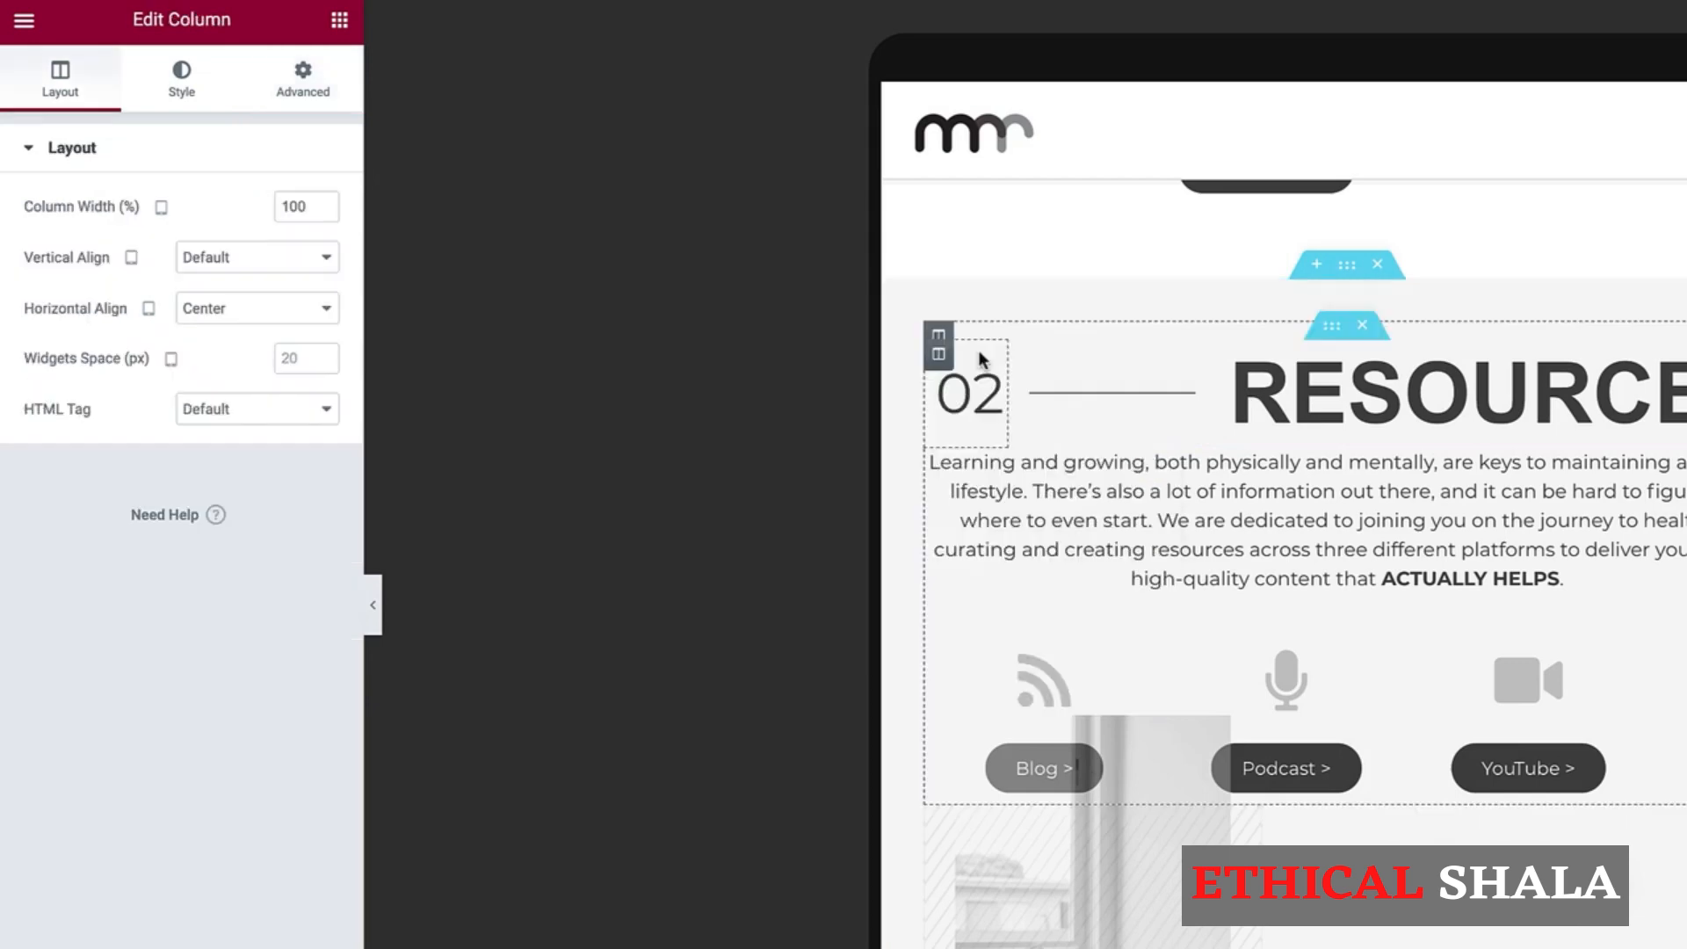
{"action": "left_click_drag", "start_coordinate": [316, 207], "coordinate": [233, 219]}
{"action": "type", "text": "75"}
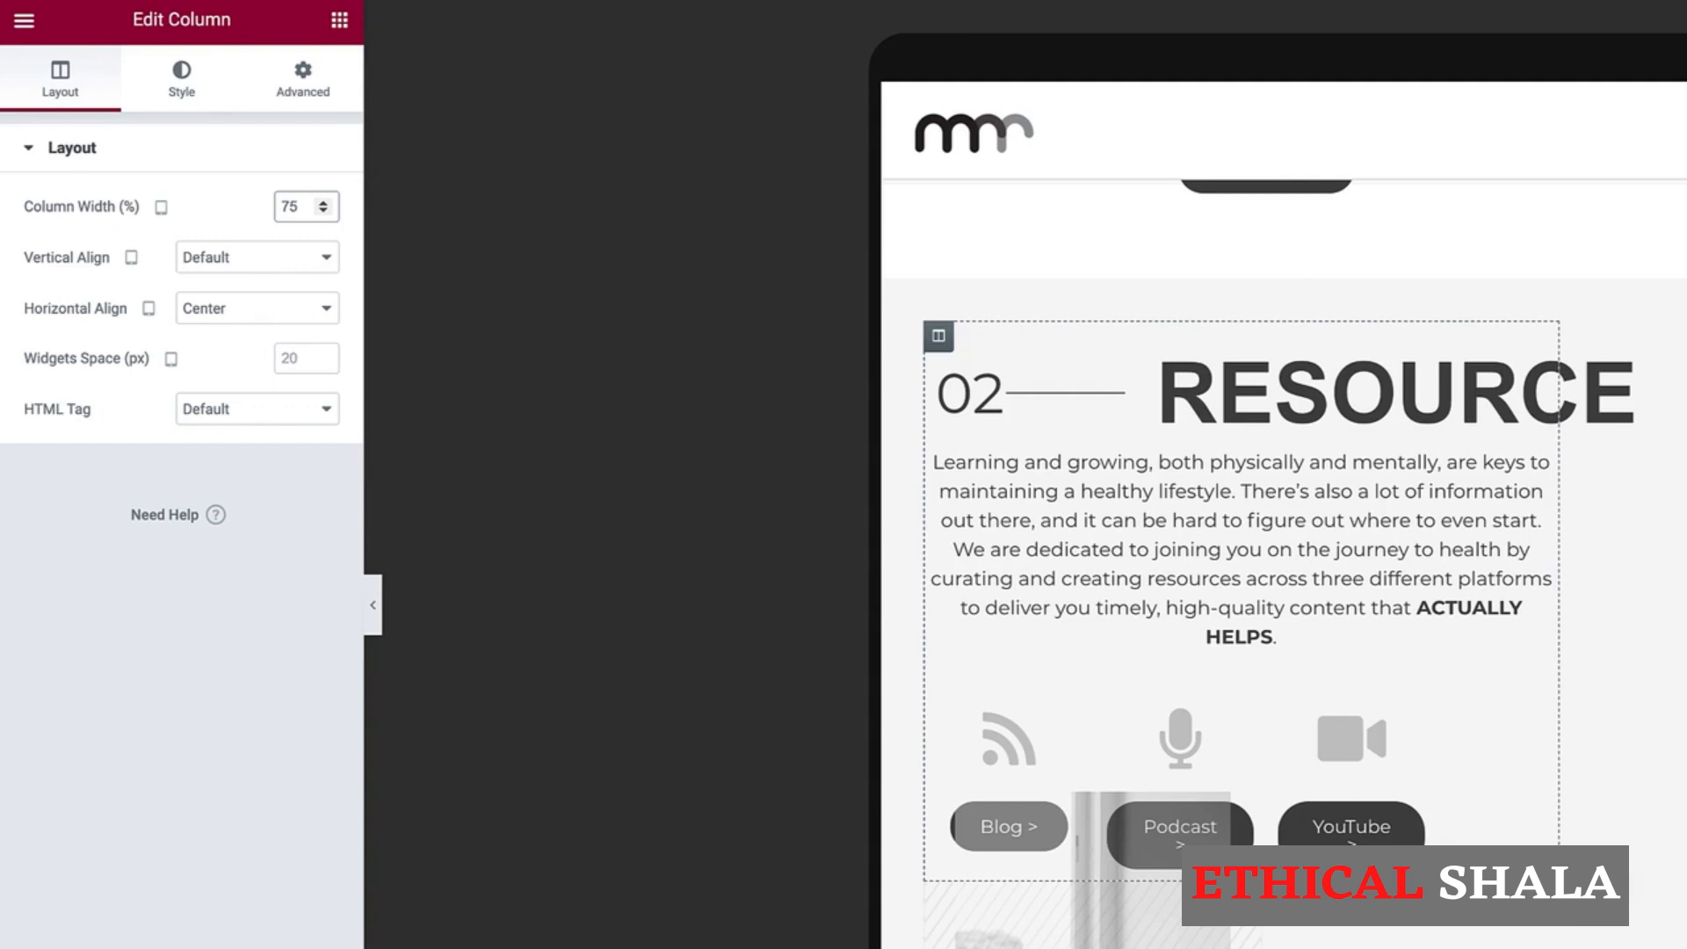
Step: Set the tablet width of the Resource section's laptop image column to 25%
{"action": "scroll", "coordinate": [1015, 863], "scroll_direction": "down", "scroll_amount": 3}
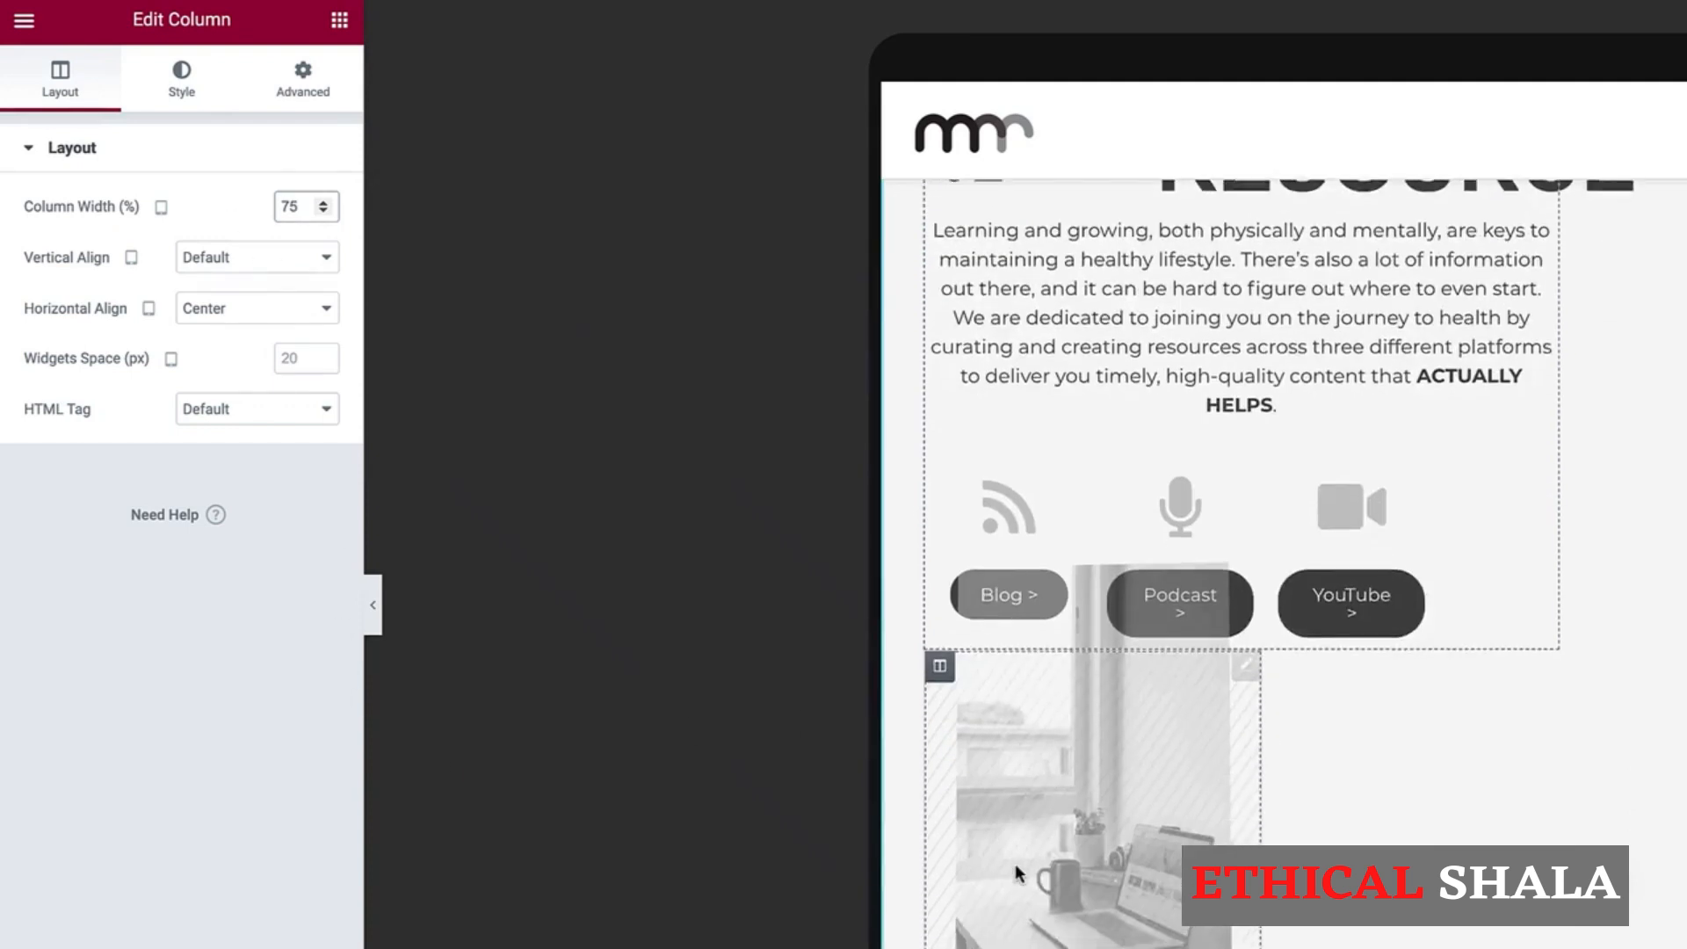
{"action": "scroll", "coordinate": [1015, 863], "scroll_direction": "down", "scroll_amount": 2}
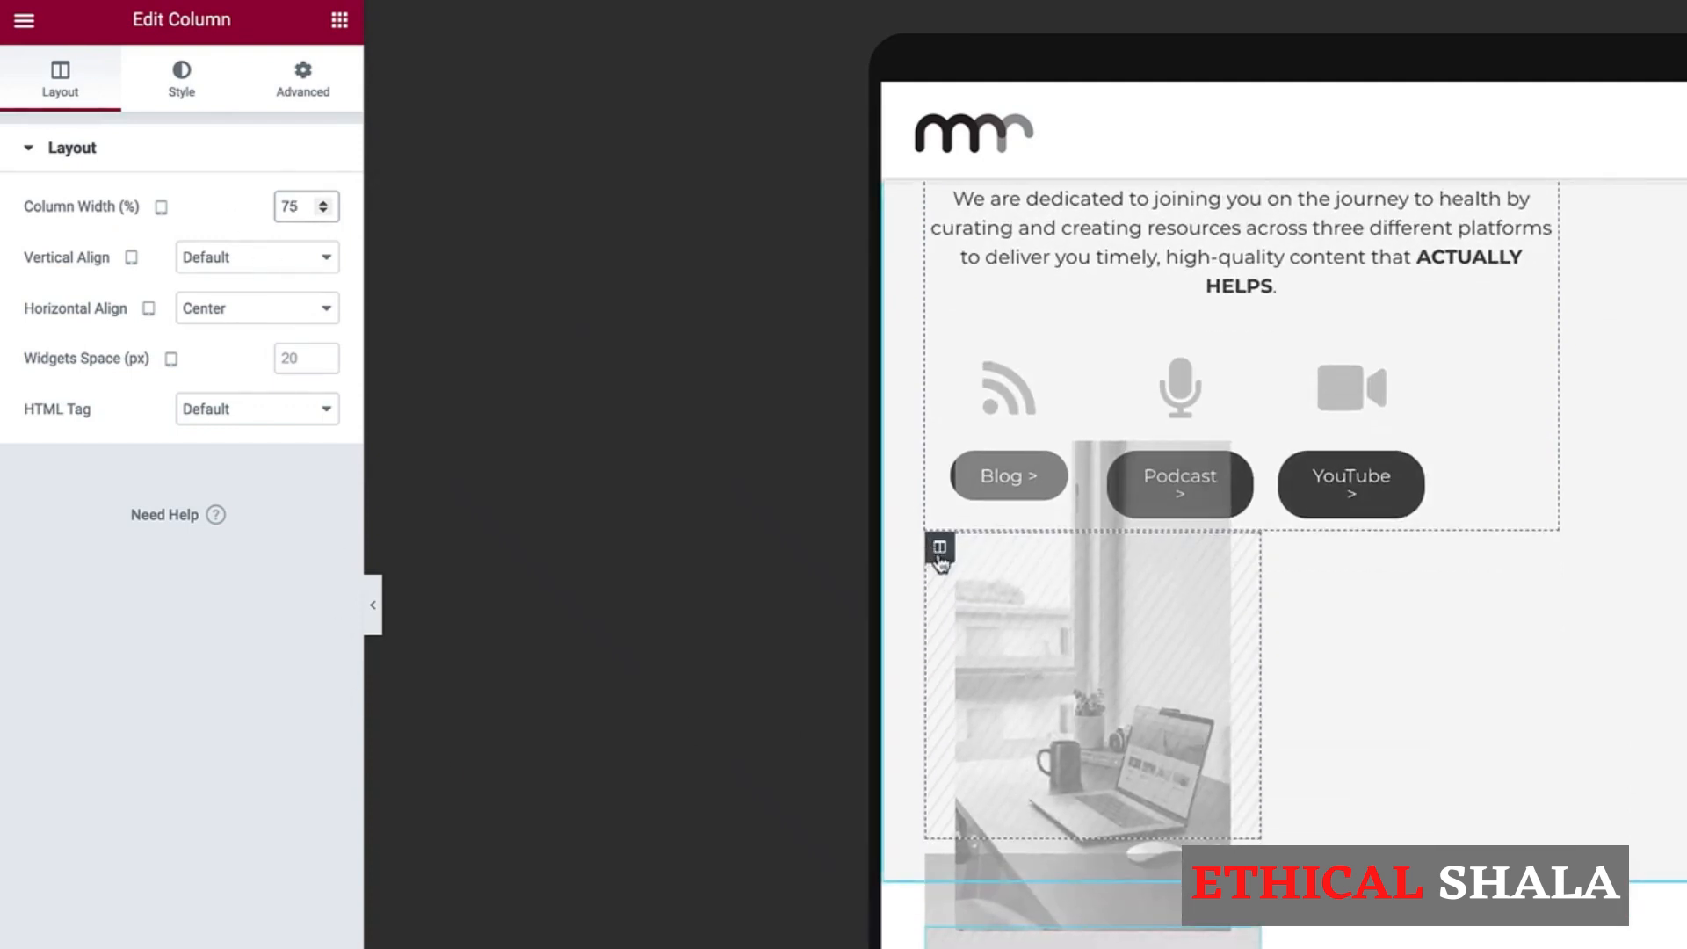
{"action": "right_click", "coordinate": [940, 562]}
{"action": "left_click", "coordinate": [975, 573]}
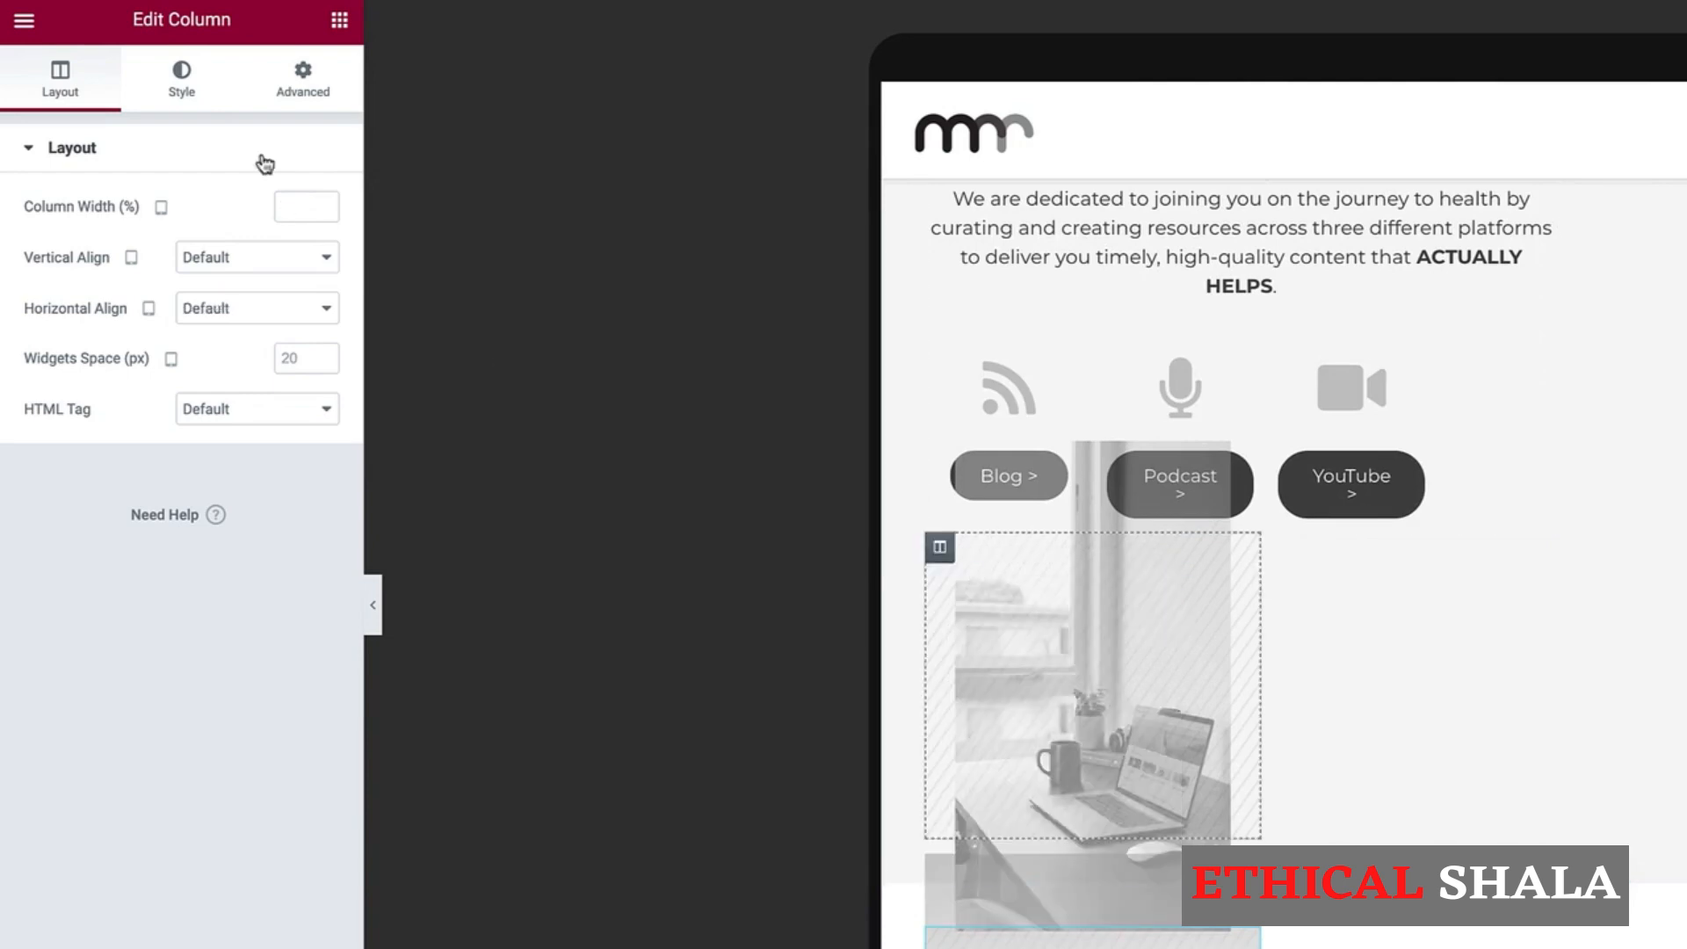
{"action": "left_click", "coordinate": [293, 206]}
{"action": "type", "text": "25"}
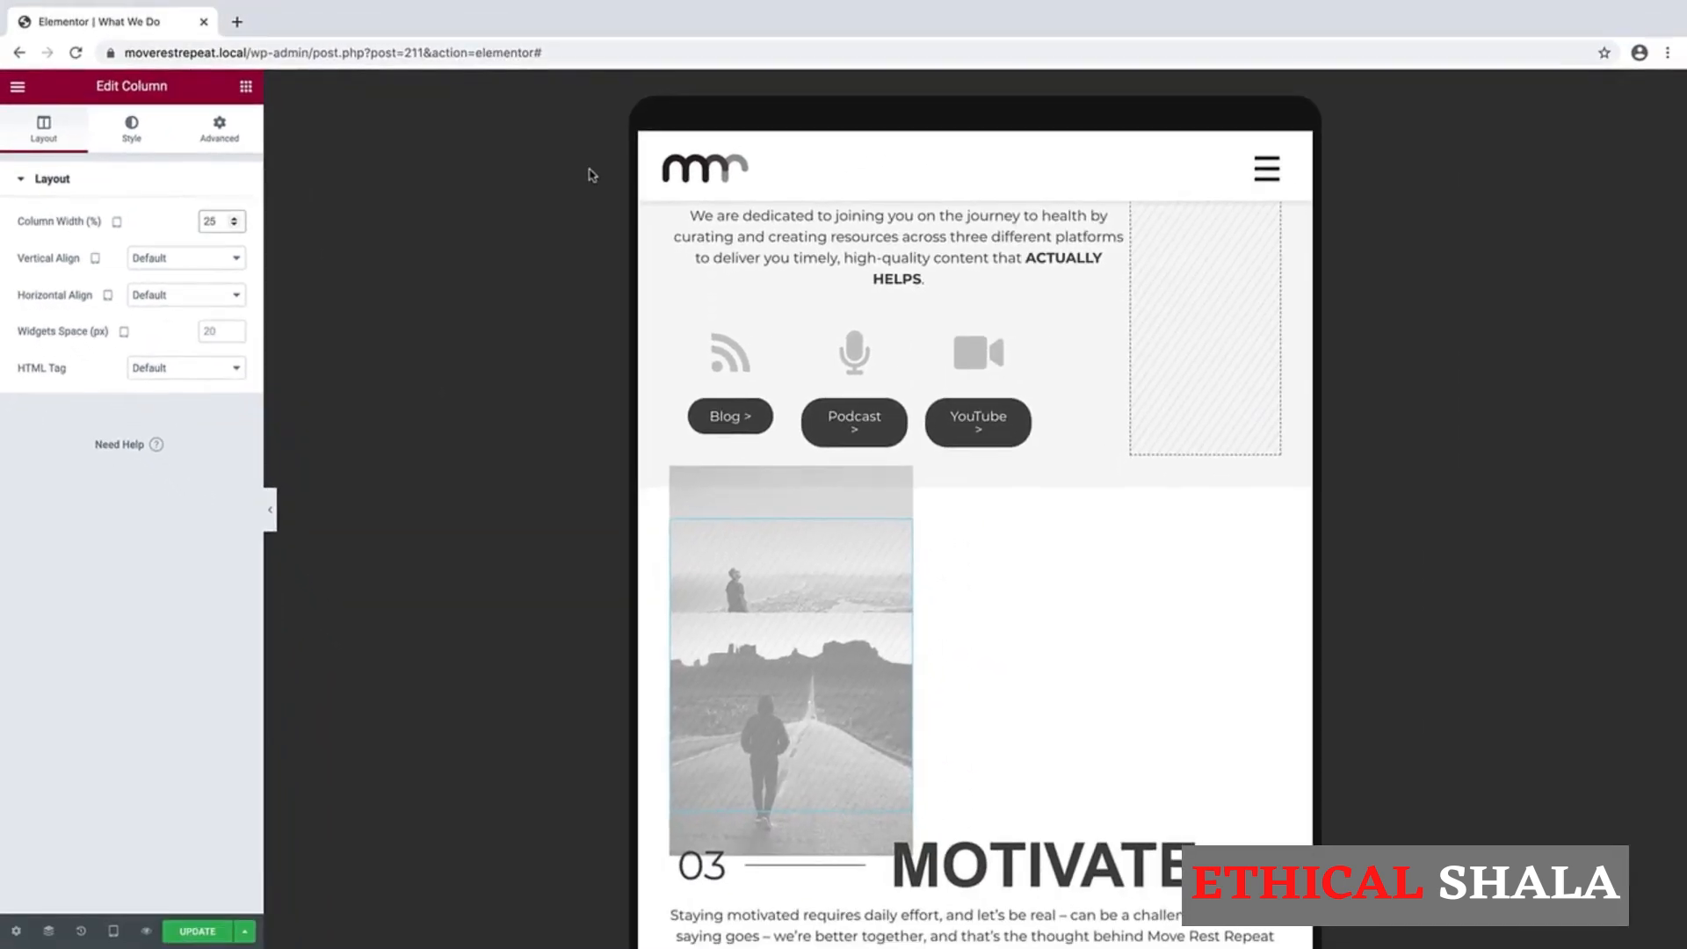
Step: Give the Resource text column a tablet margin of 0 px on all sides and padding of 10 top, 35 right, 10 bottom and 10 px left
{"action": "scroll", "coordinate": [907, 441], "scroll_direction": "up", "scroll_amount": 4}
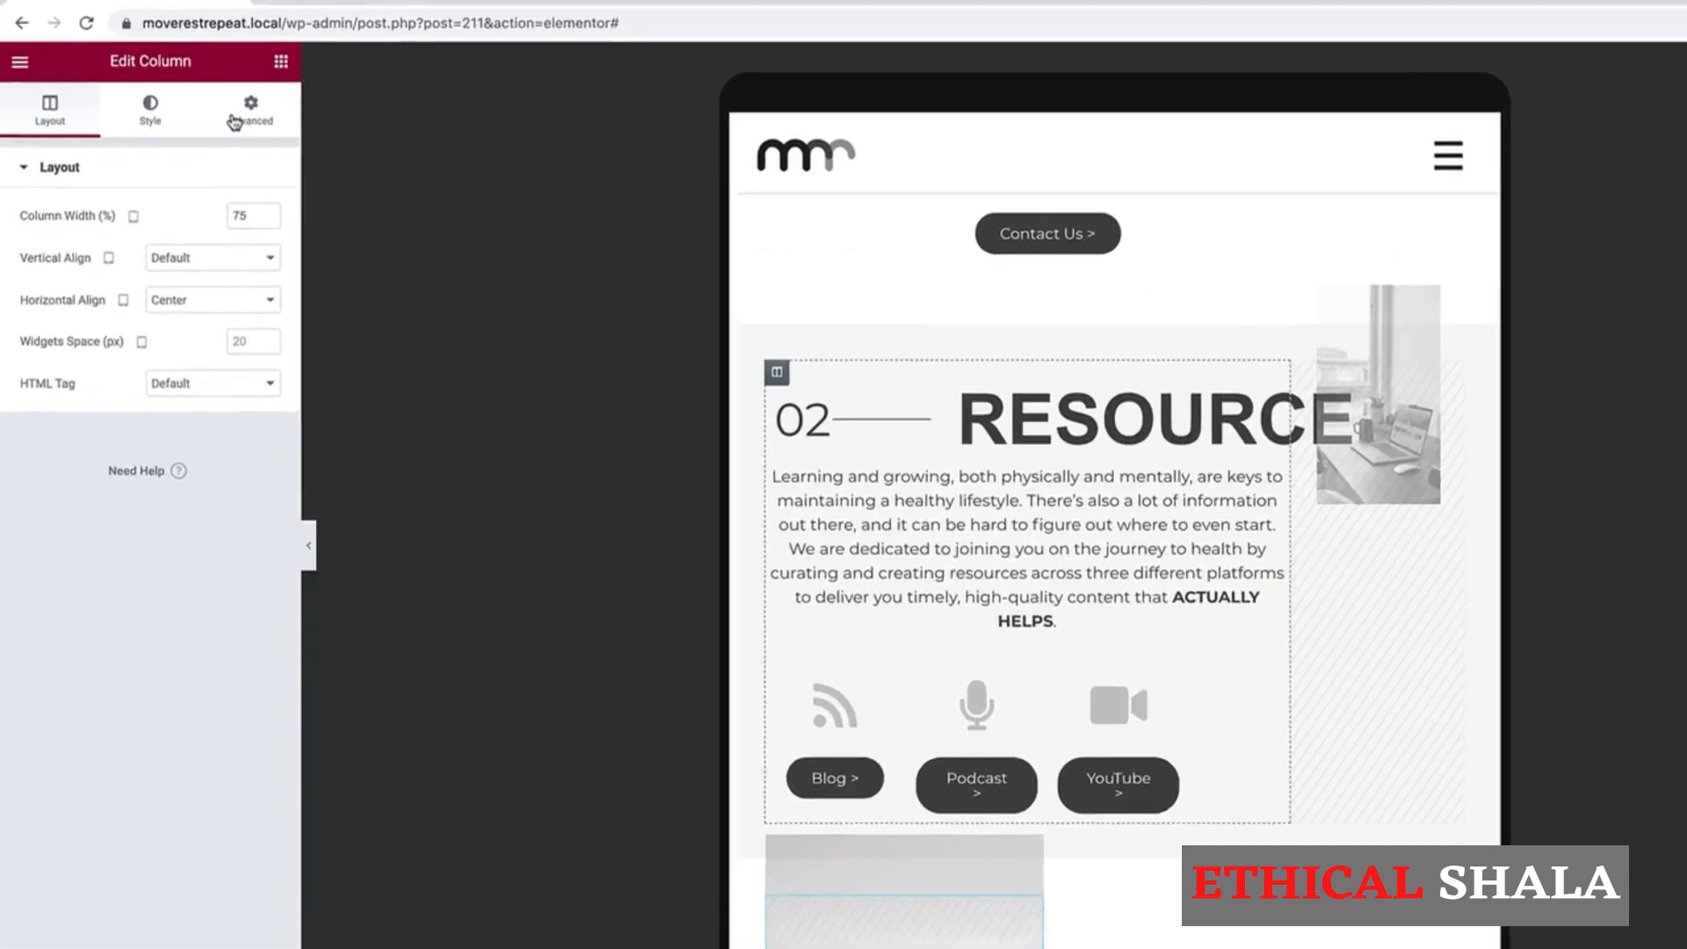
{"action": "left_click", "coordinate": [220, 130]}
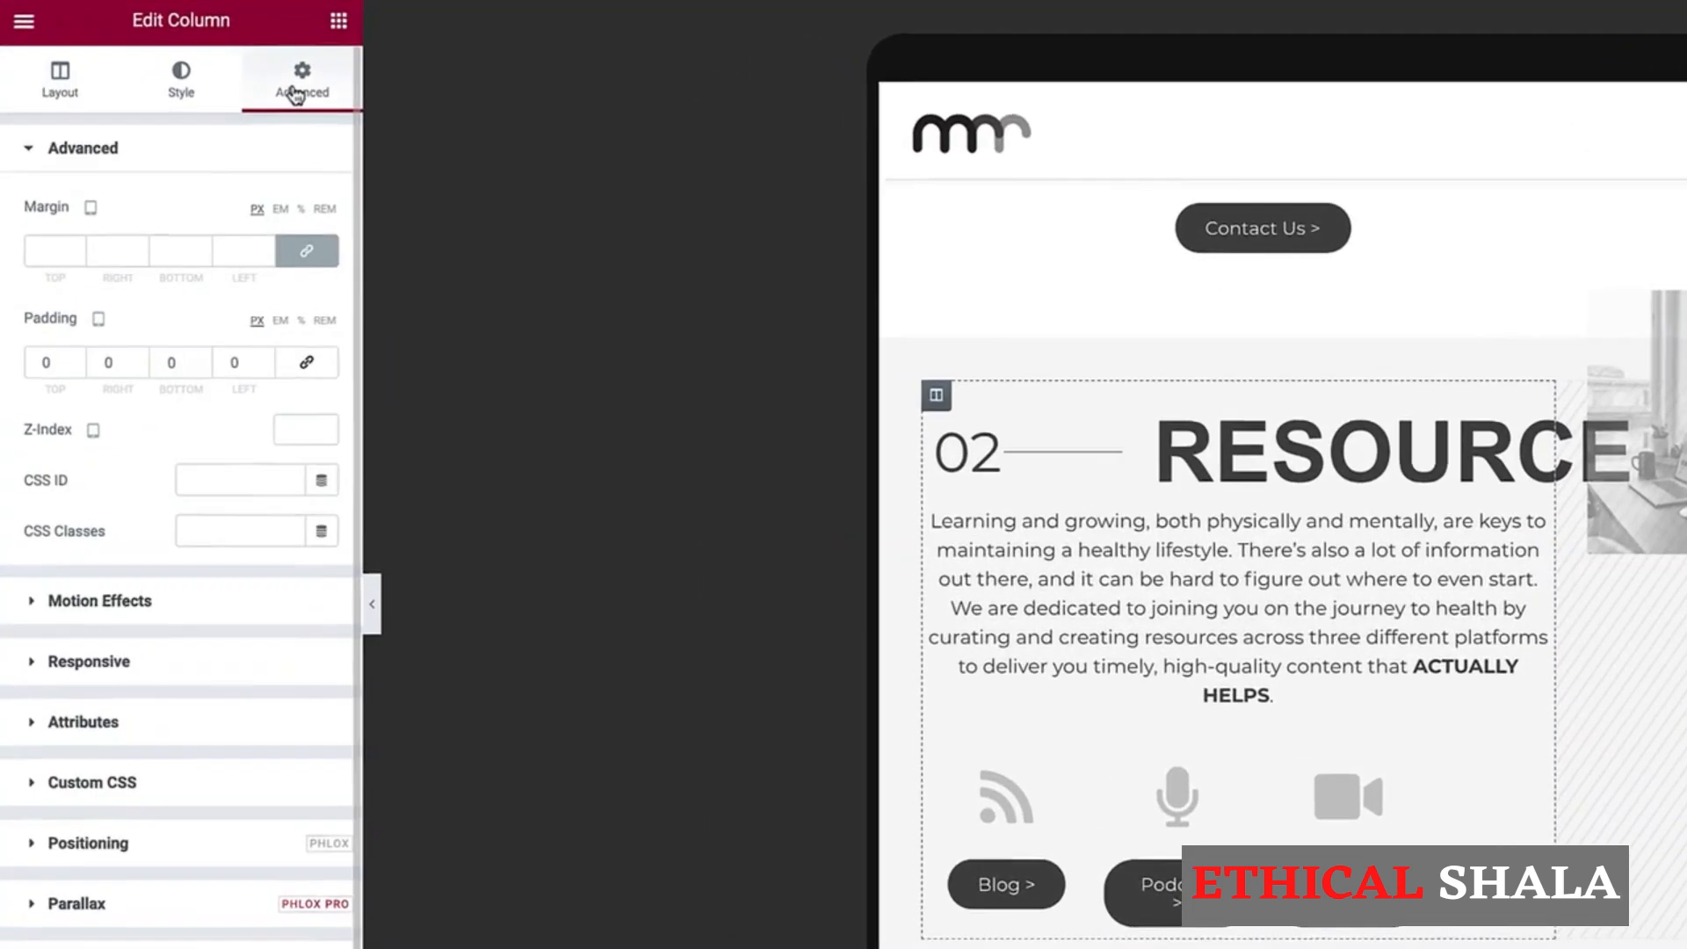
{"action": "left_click", "coordinate": [314, 255]}
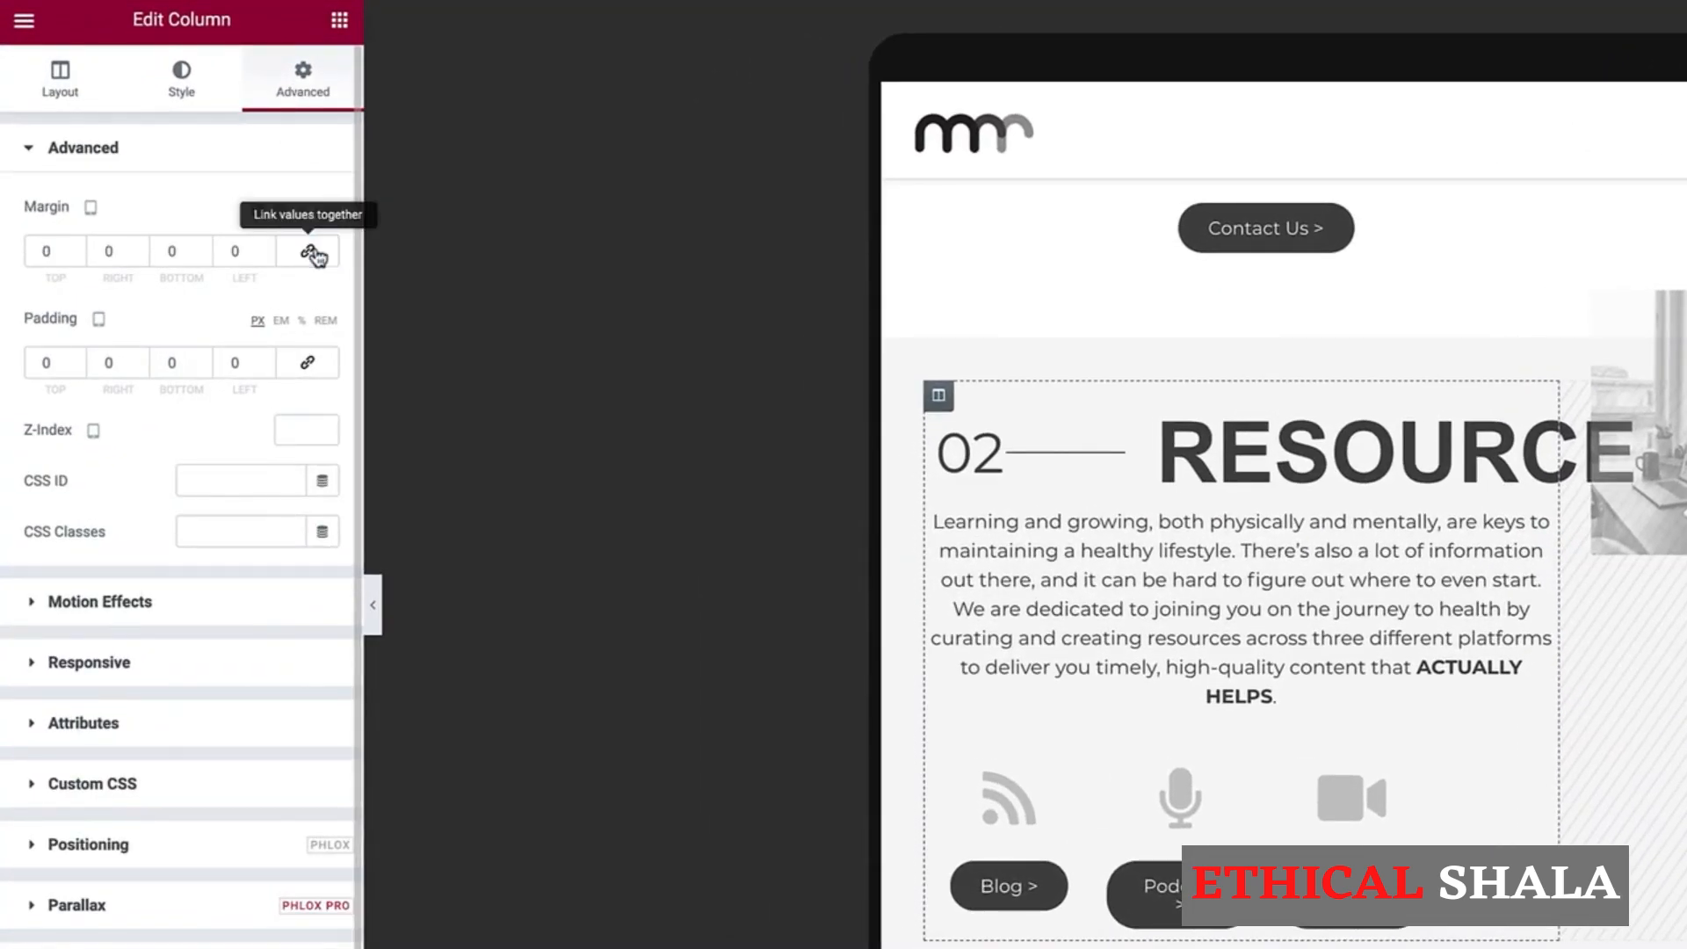
{"action": "double_click", "coordinate": [56, 368]}
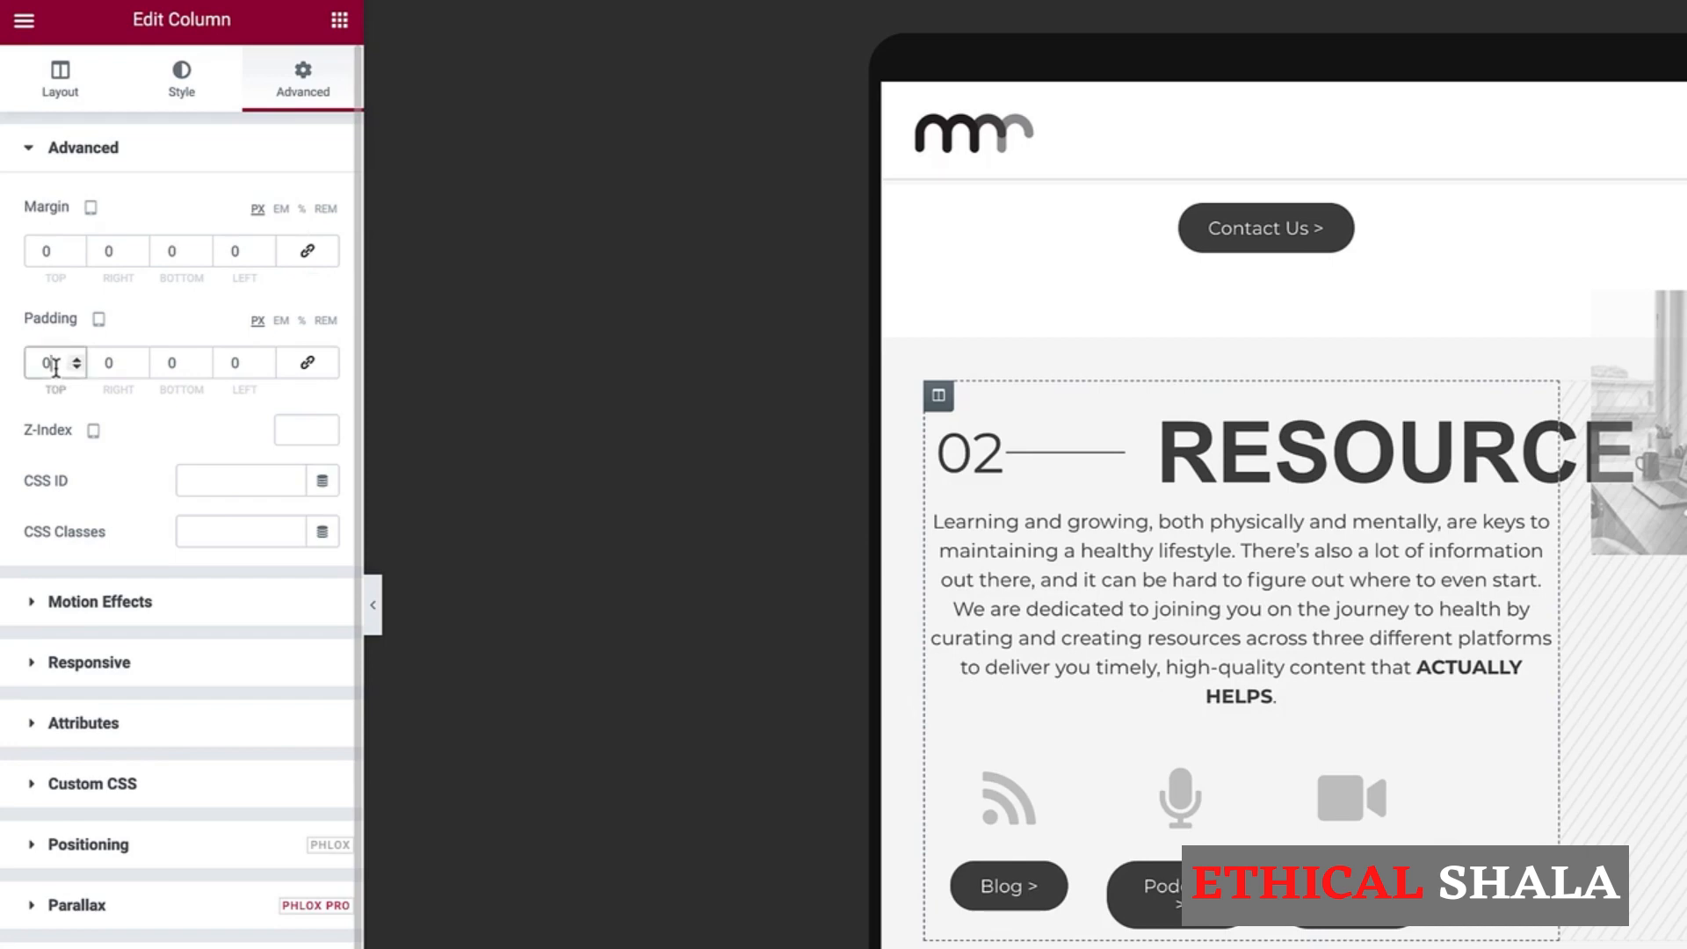
{"action": "type", "text": "10"}
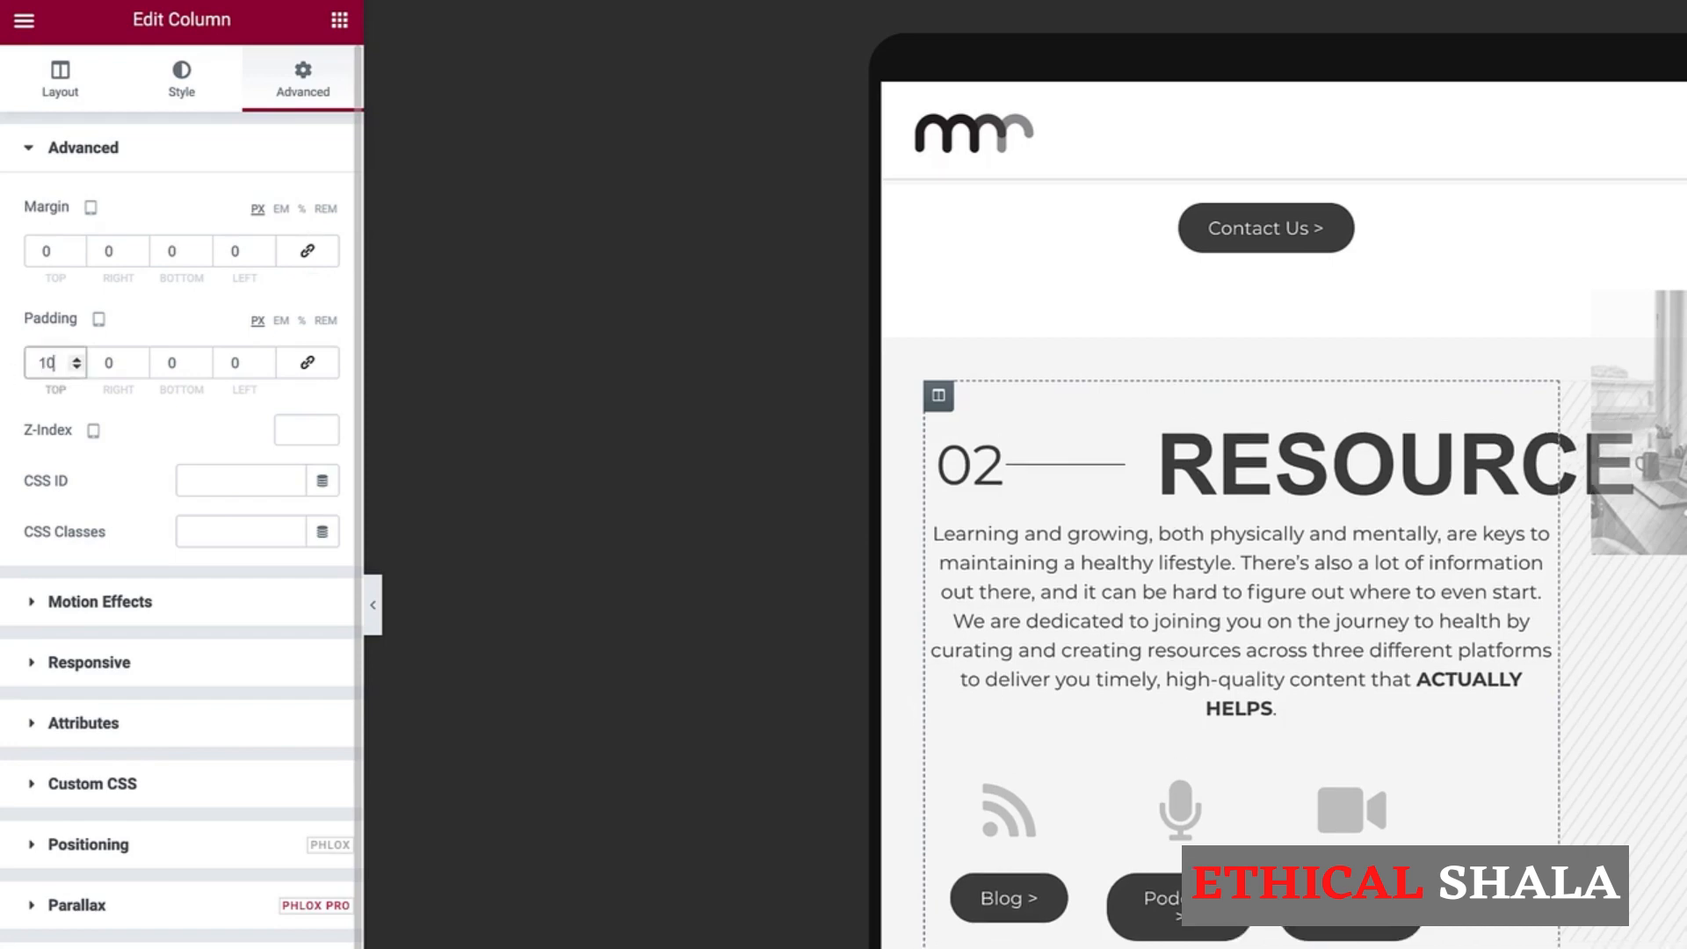
{"action": "key", "text": "Tab"}
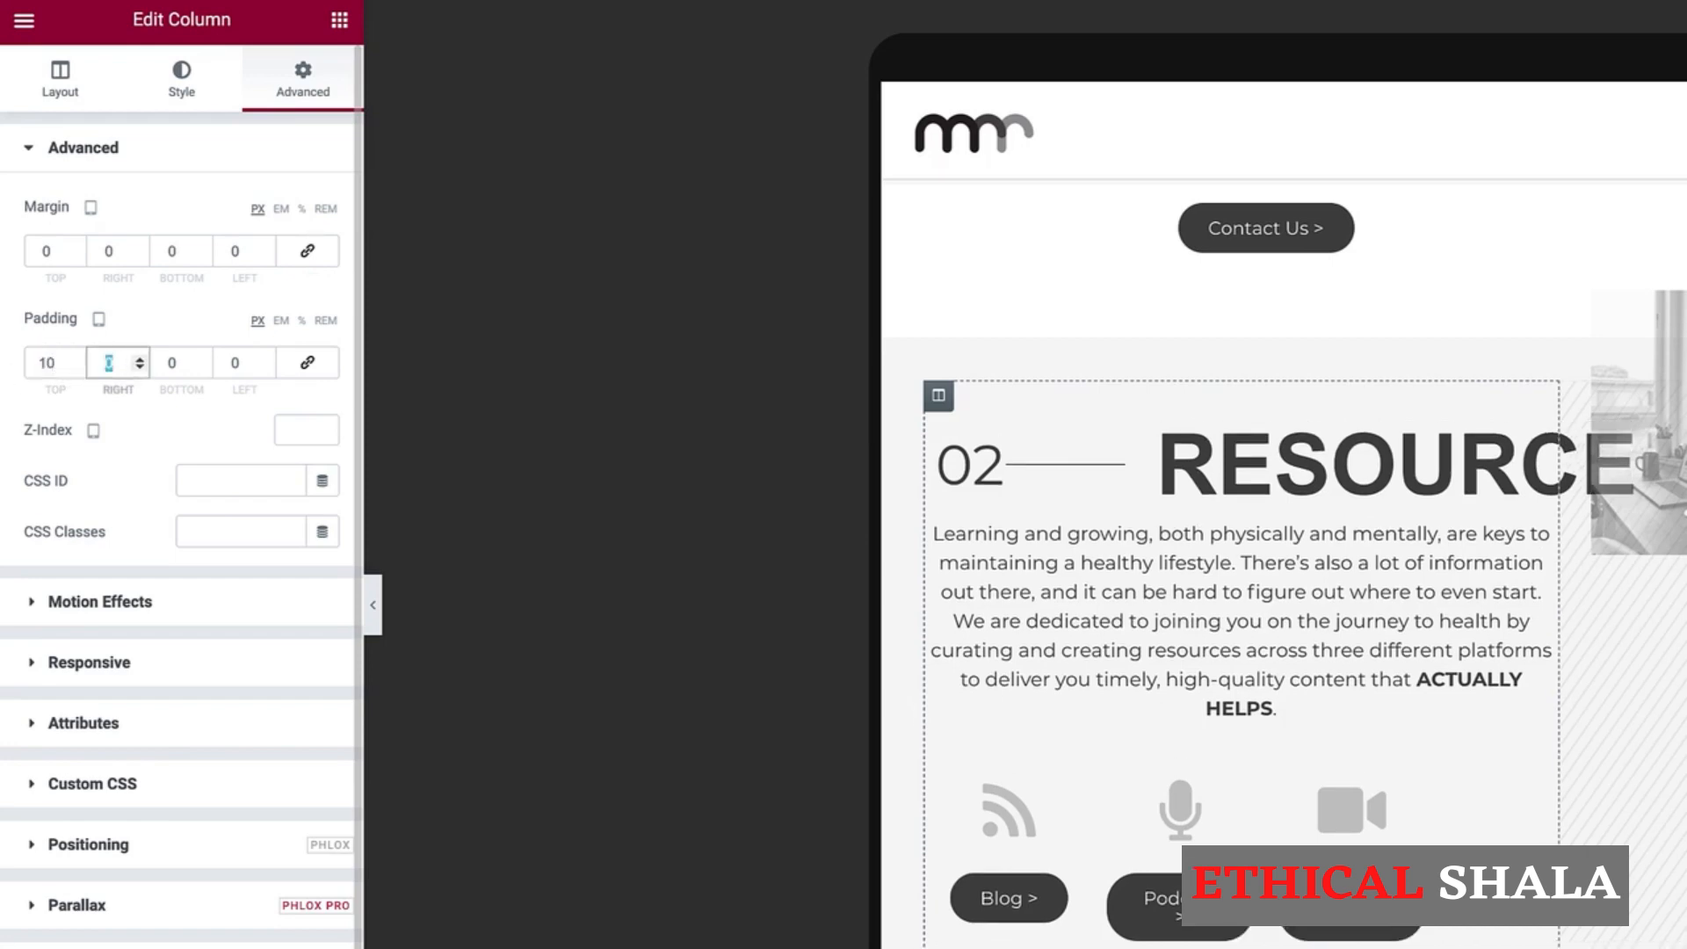
{"action": "type", "text": "35"}
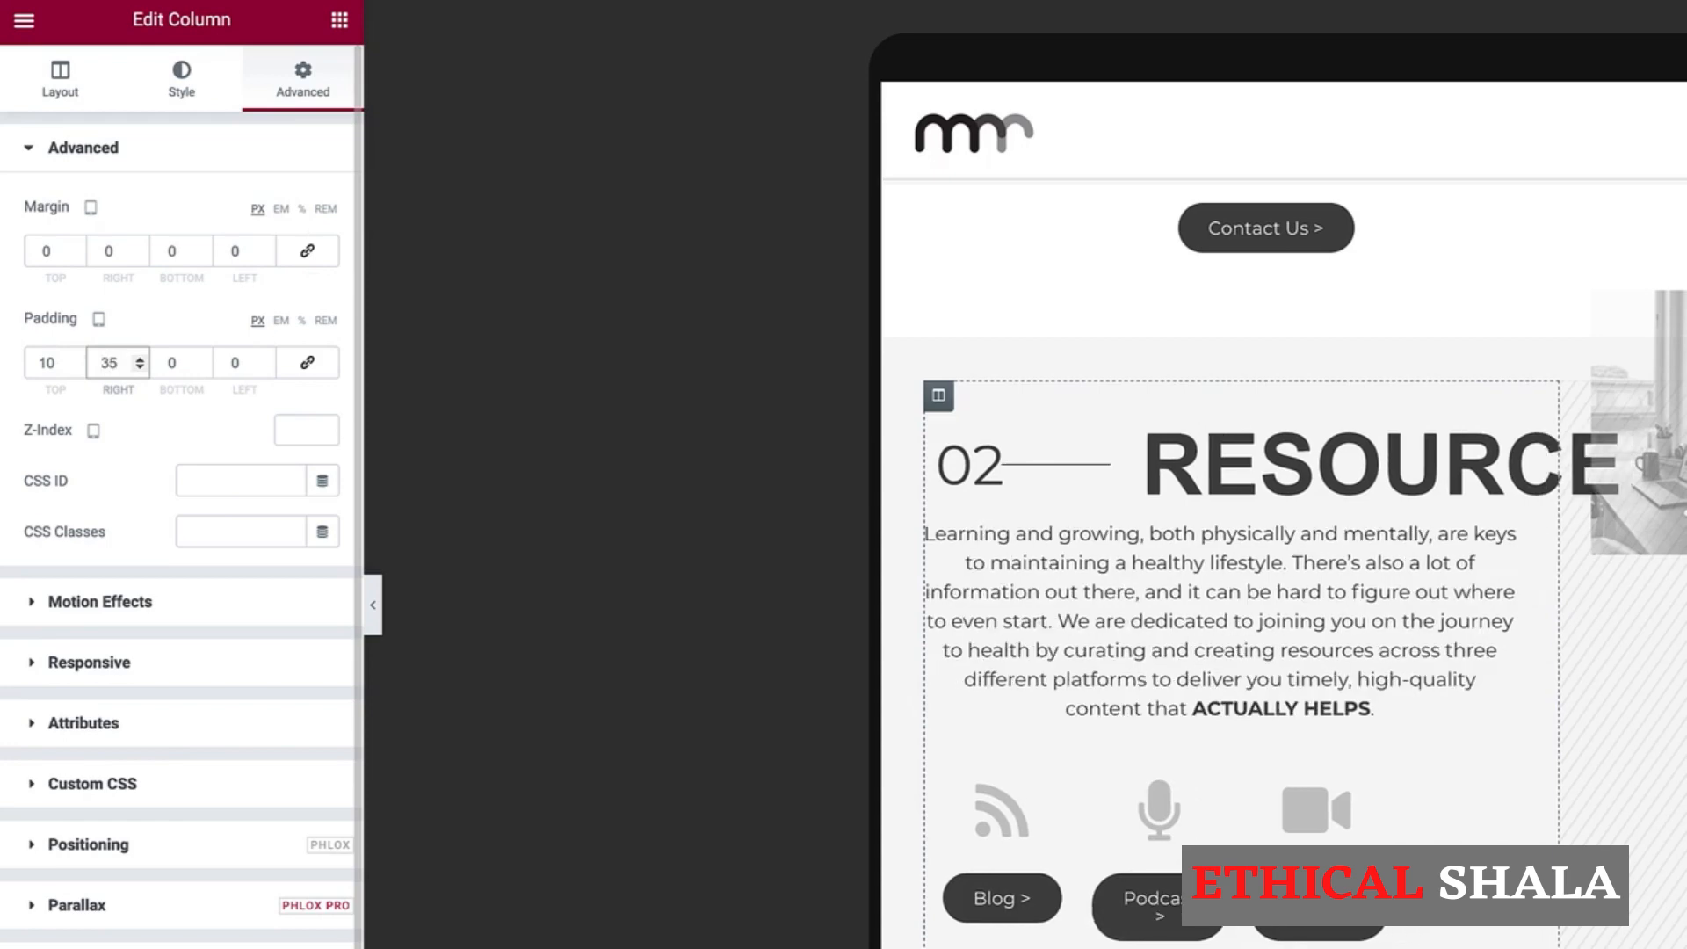
{"action": "key", "text": "Tab"}
{"action": "key", "text": "Tab"}
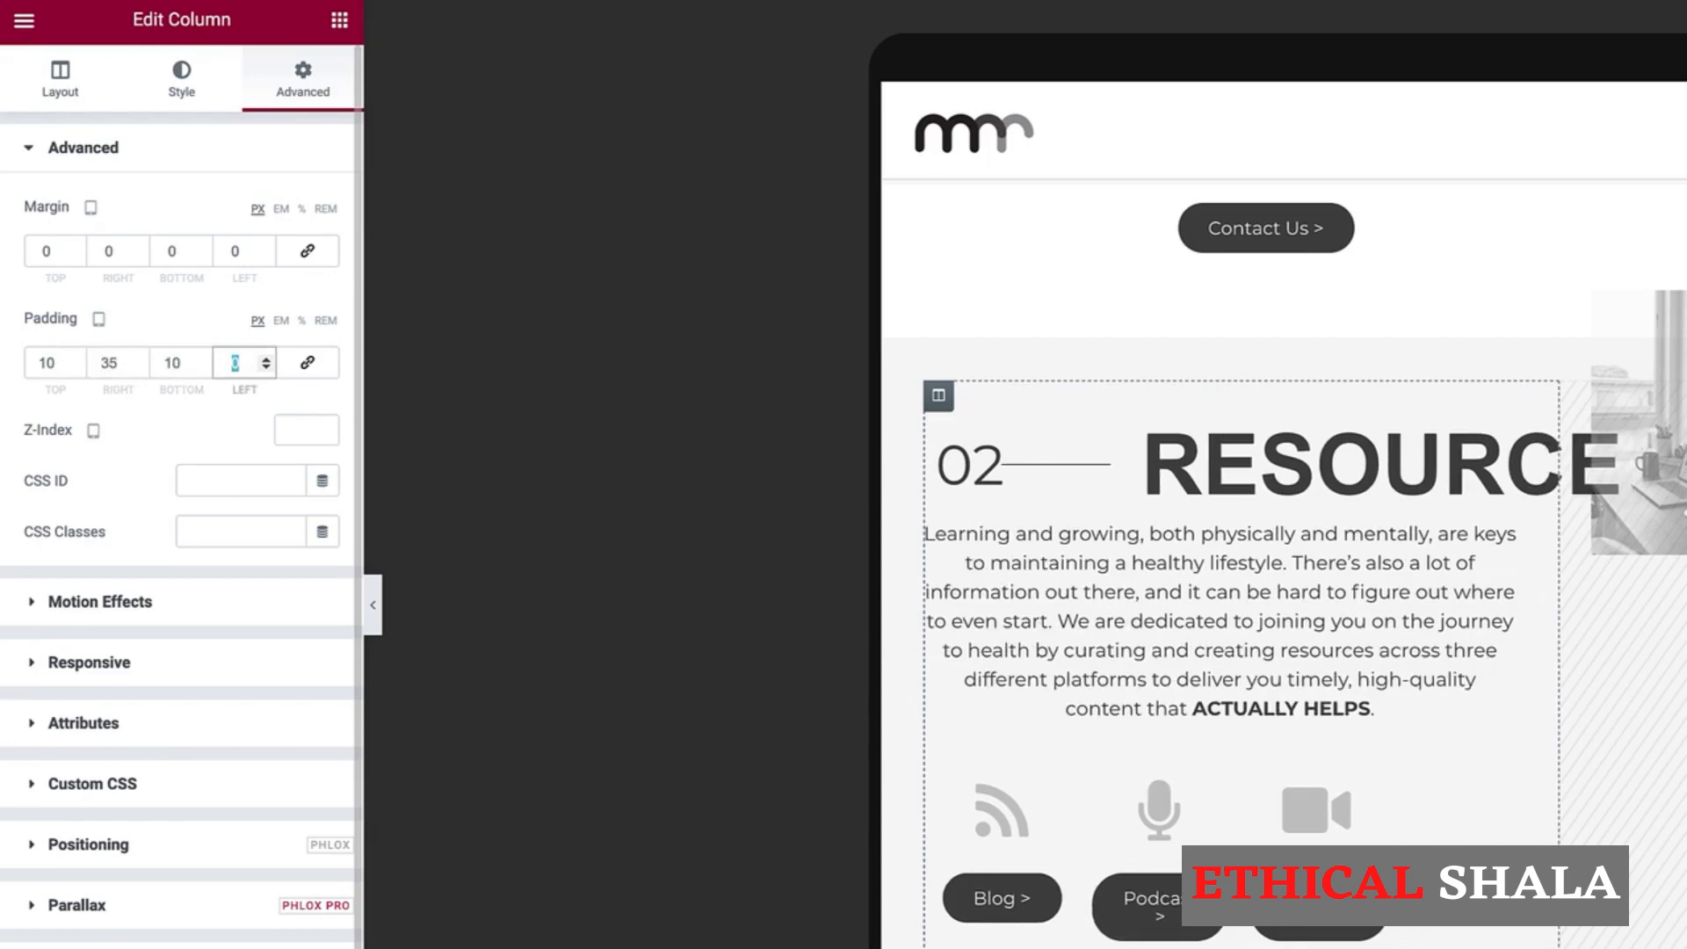
{"action": "type", "text": "10"}
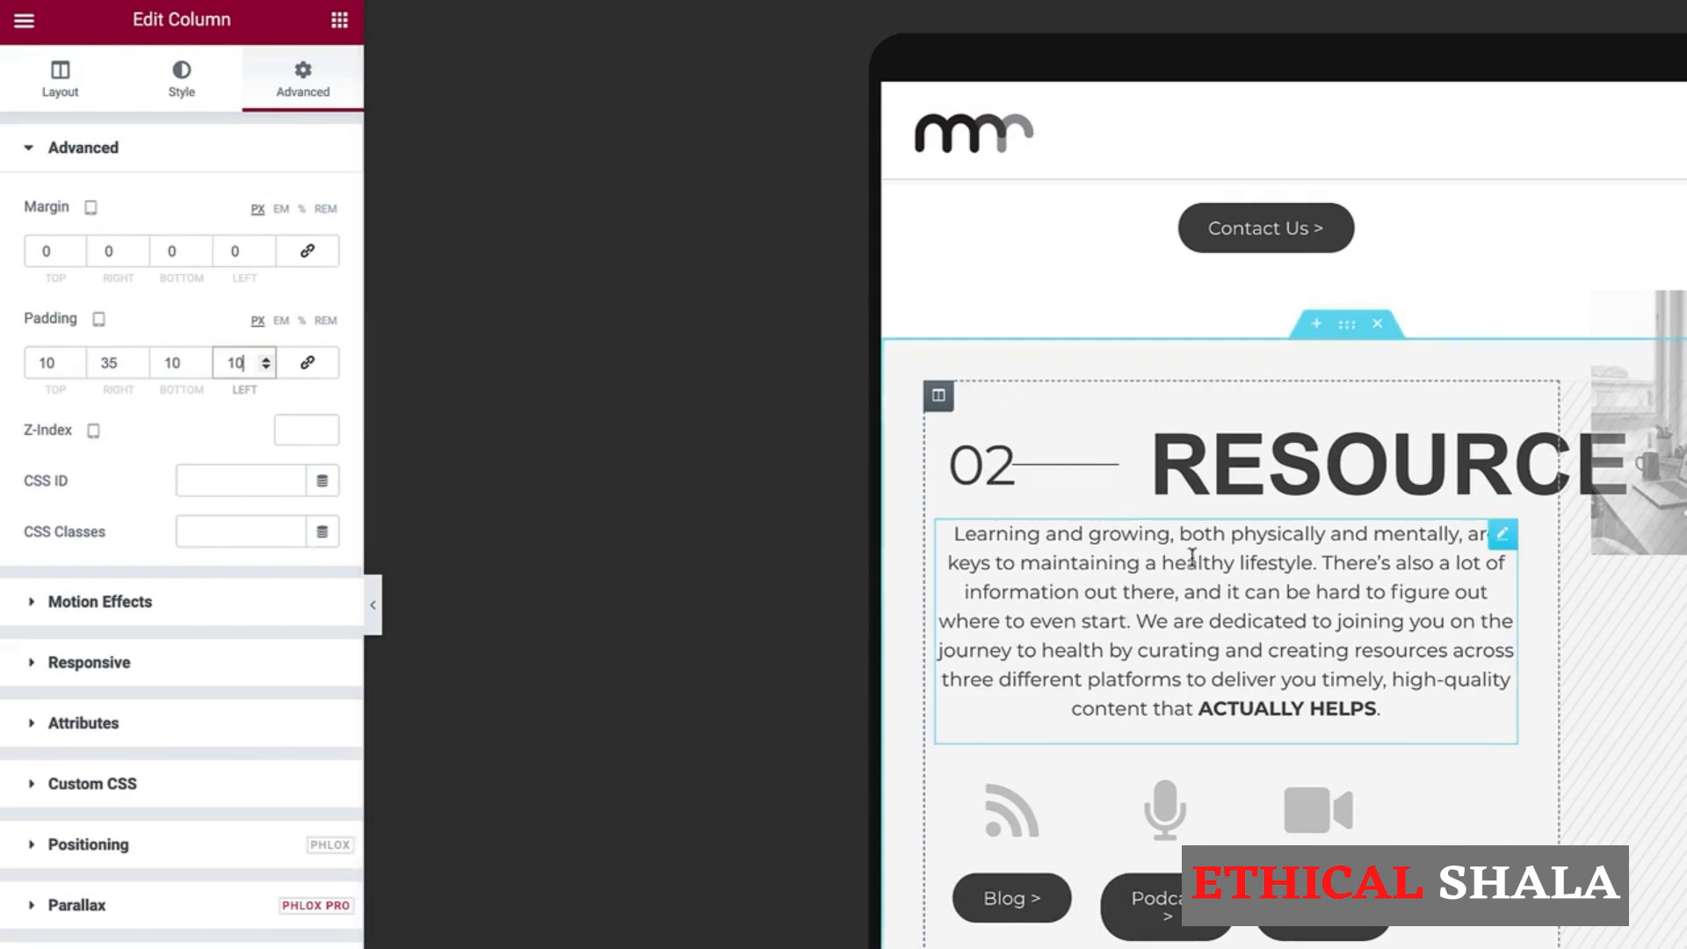
Step: Left-align the Resource section's description paragraph for tablet
{"action": "left_click", "coordinate": [1236, 593]}
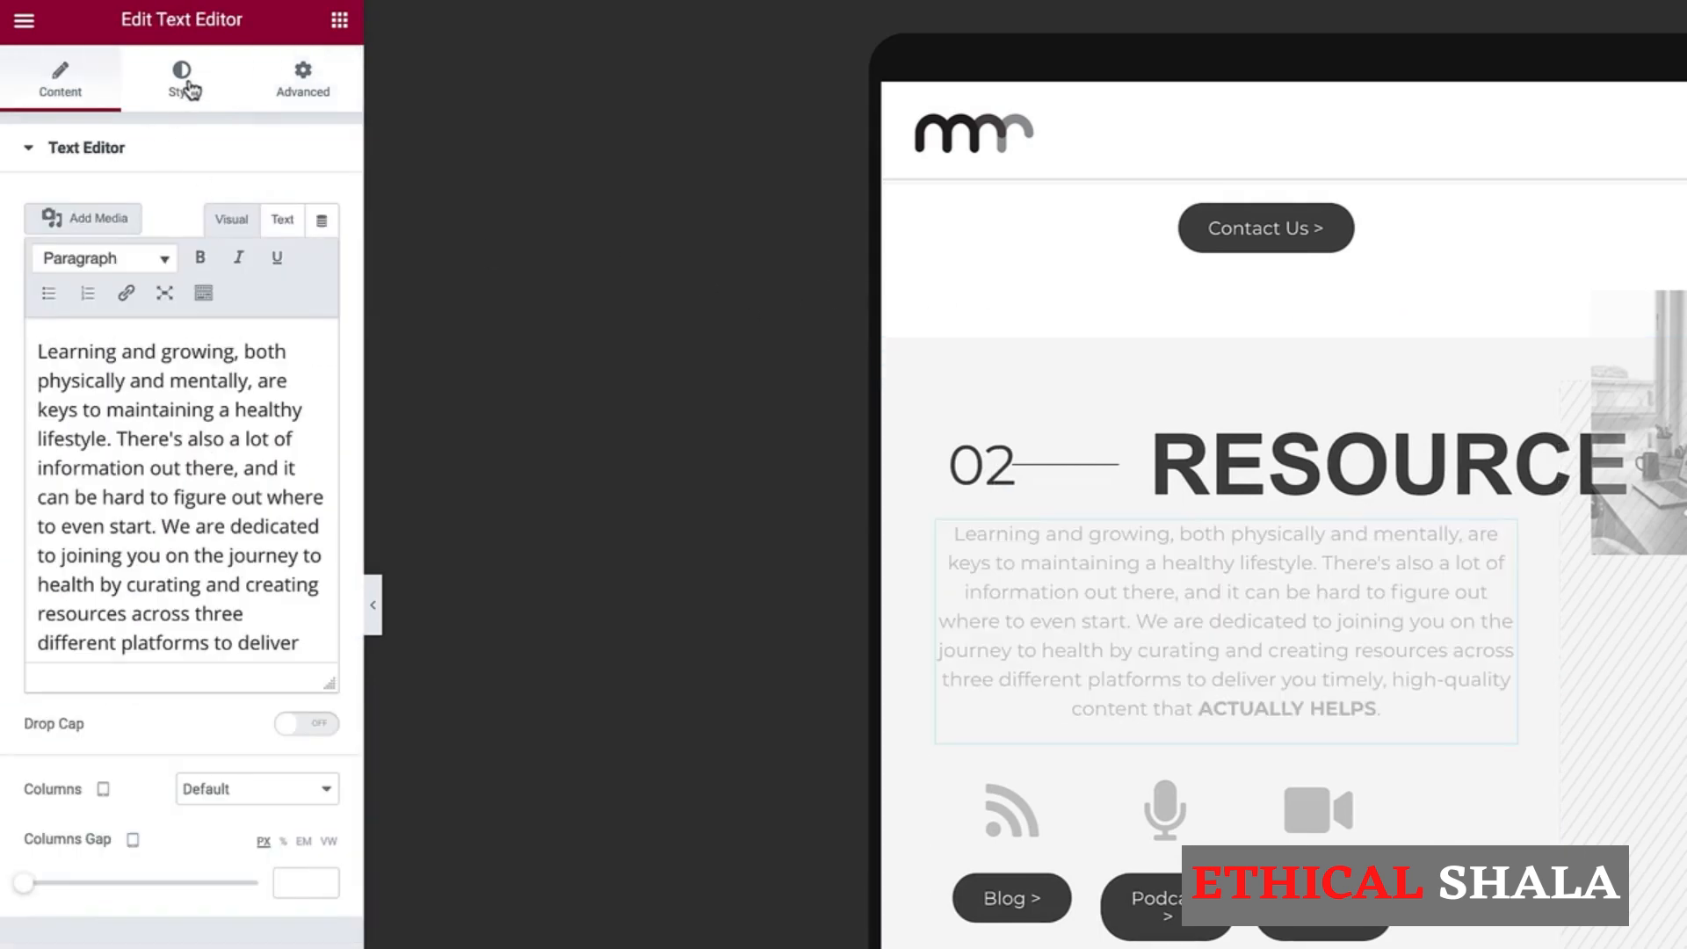
{"action": "left_click", "coordinate": [182, 77]}
{"action": "left_click", "coordinate": [226, 209]}
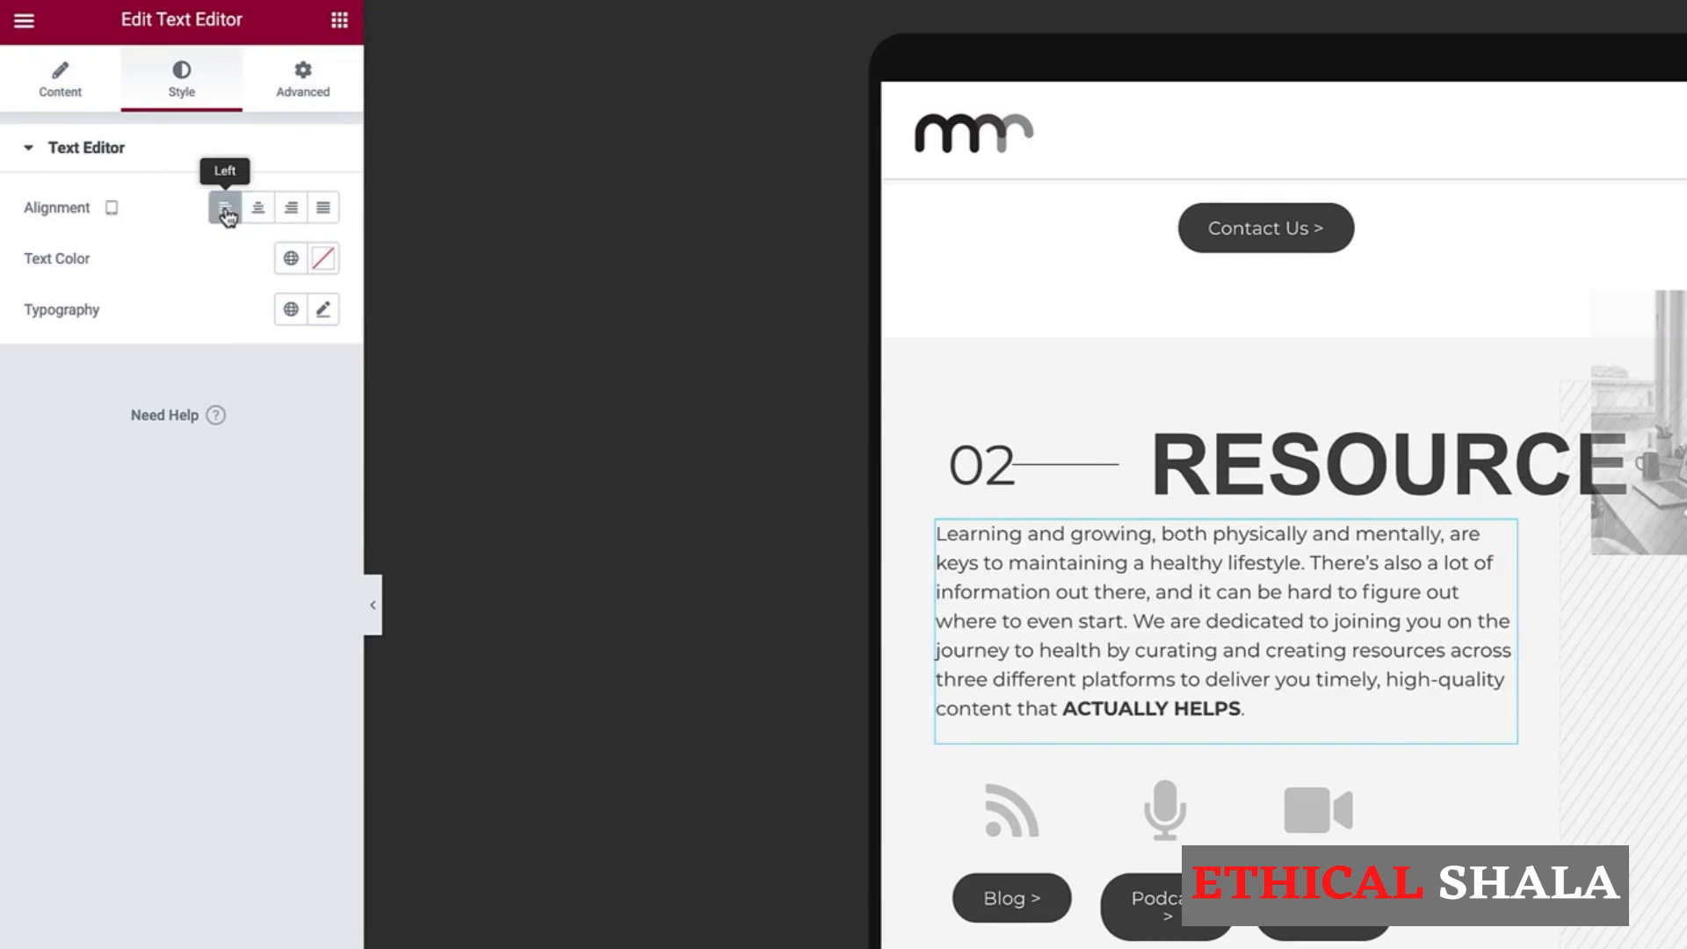
Step: Set the Resource heading's tablet font size to 64 px
{"action": "scroll", "coordinate": [1247, 320], "scroll_direction": "down", "scroll_amount": 2}
{"action": "scroll", "coordinate": [1239, 304], "scroll_direction": "up", "scroll_amount": 1}
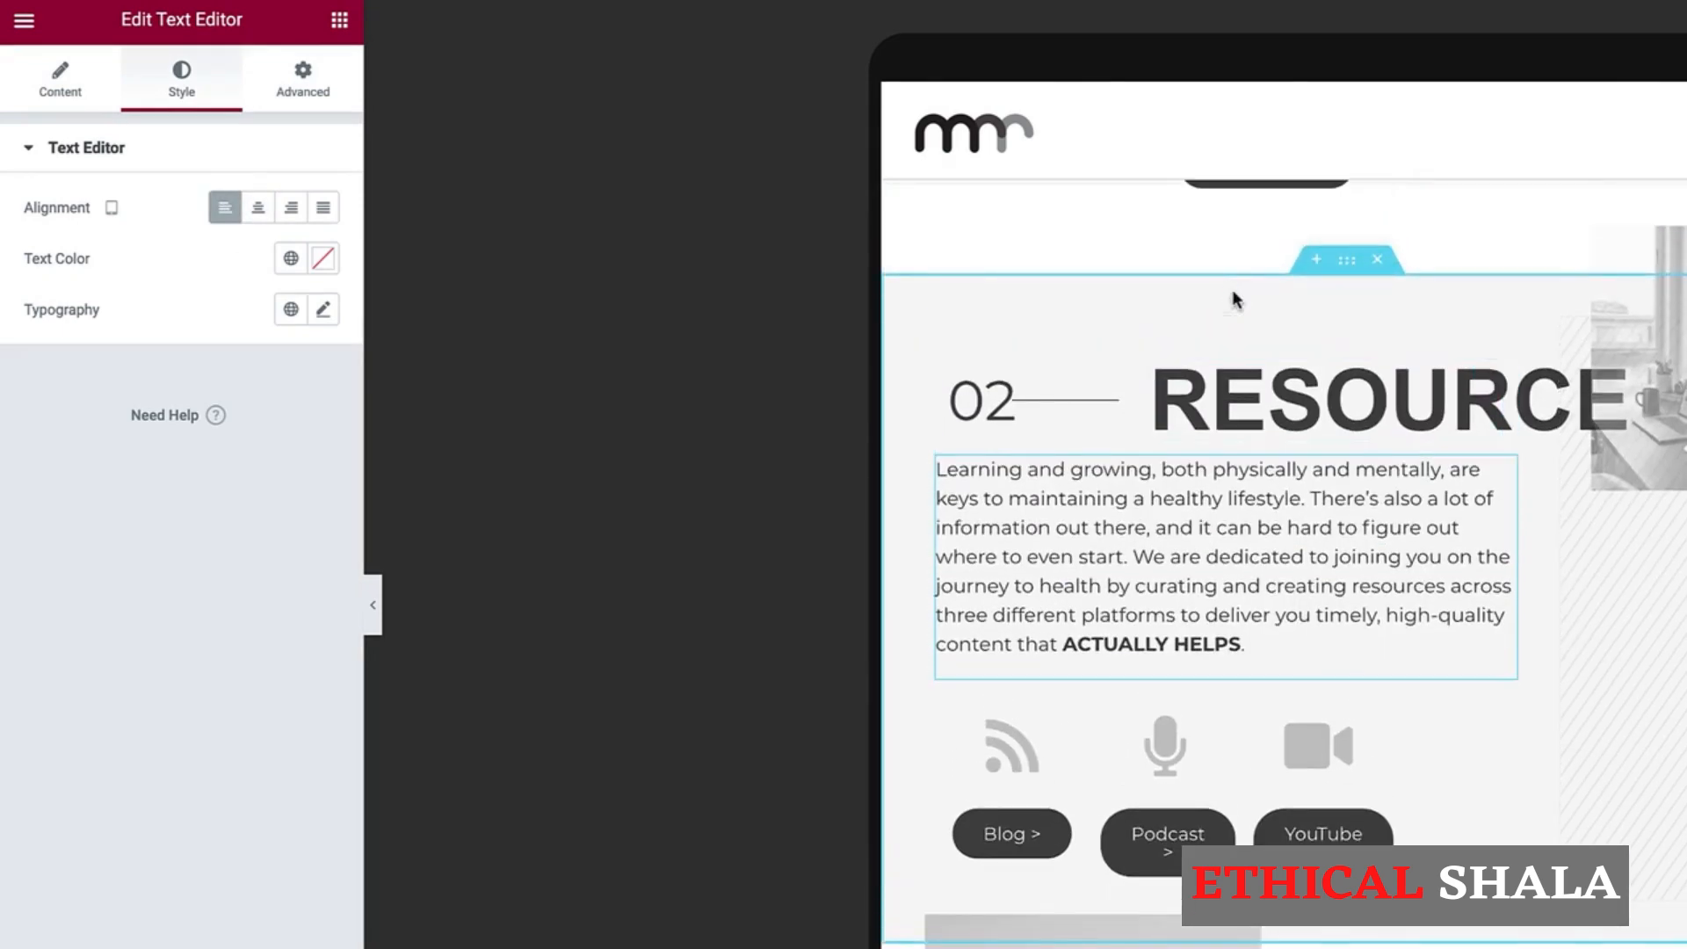
{"action": "left_click", "coordinate": [1400, 404]}
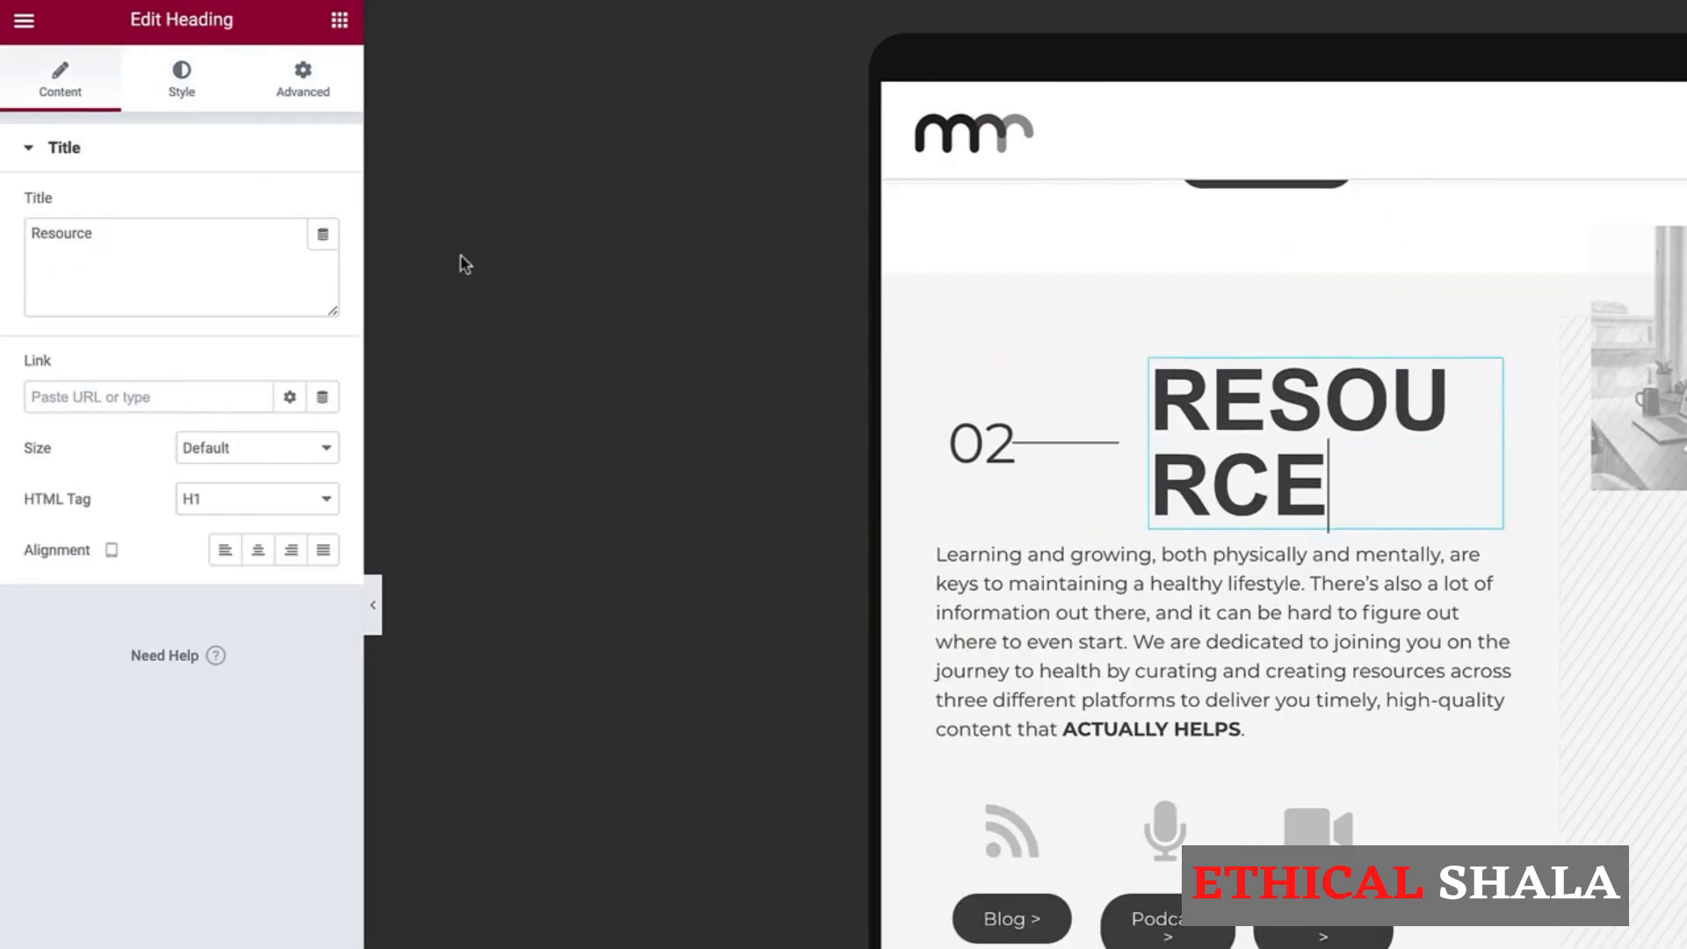
{"action": "left_click", "coordinate": [185, 95]}
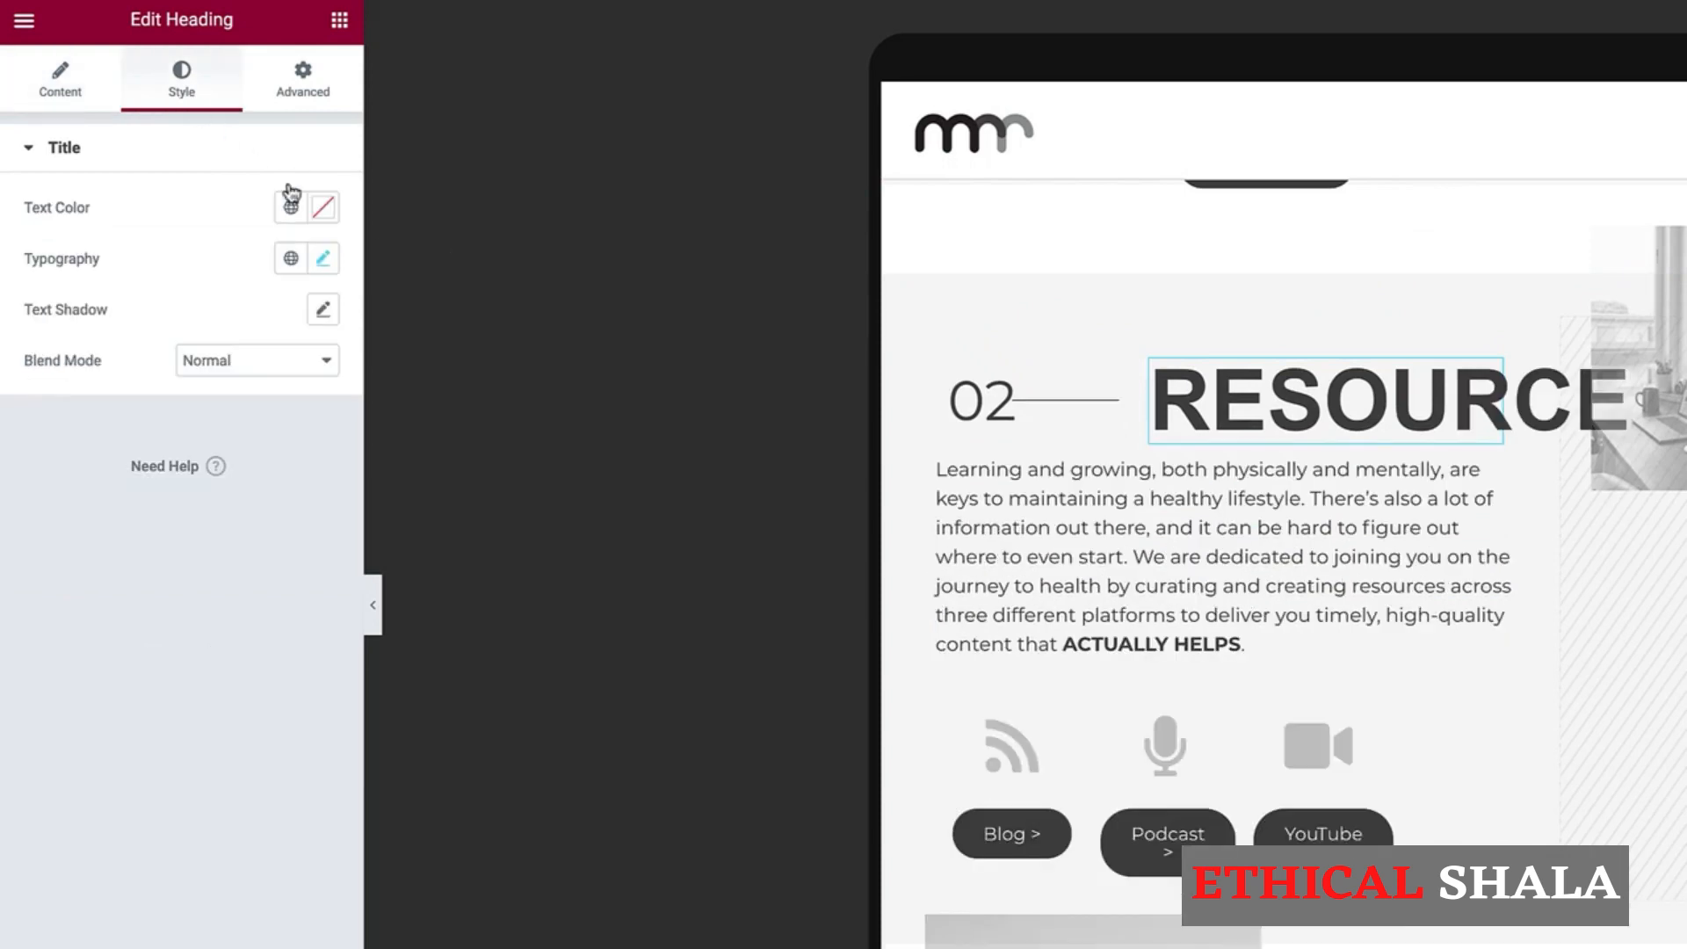
{"action": "left_click", "coordinate": [324, 260]}
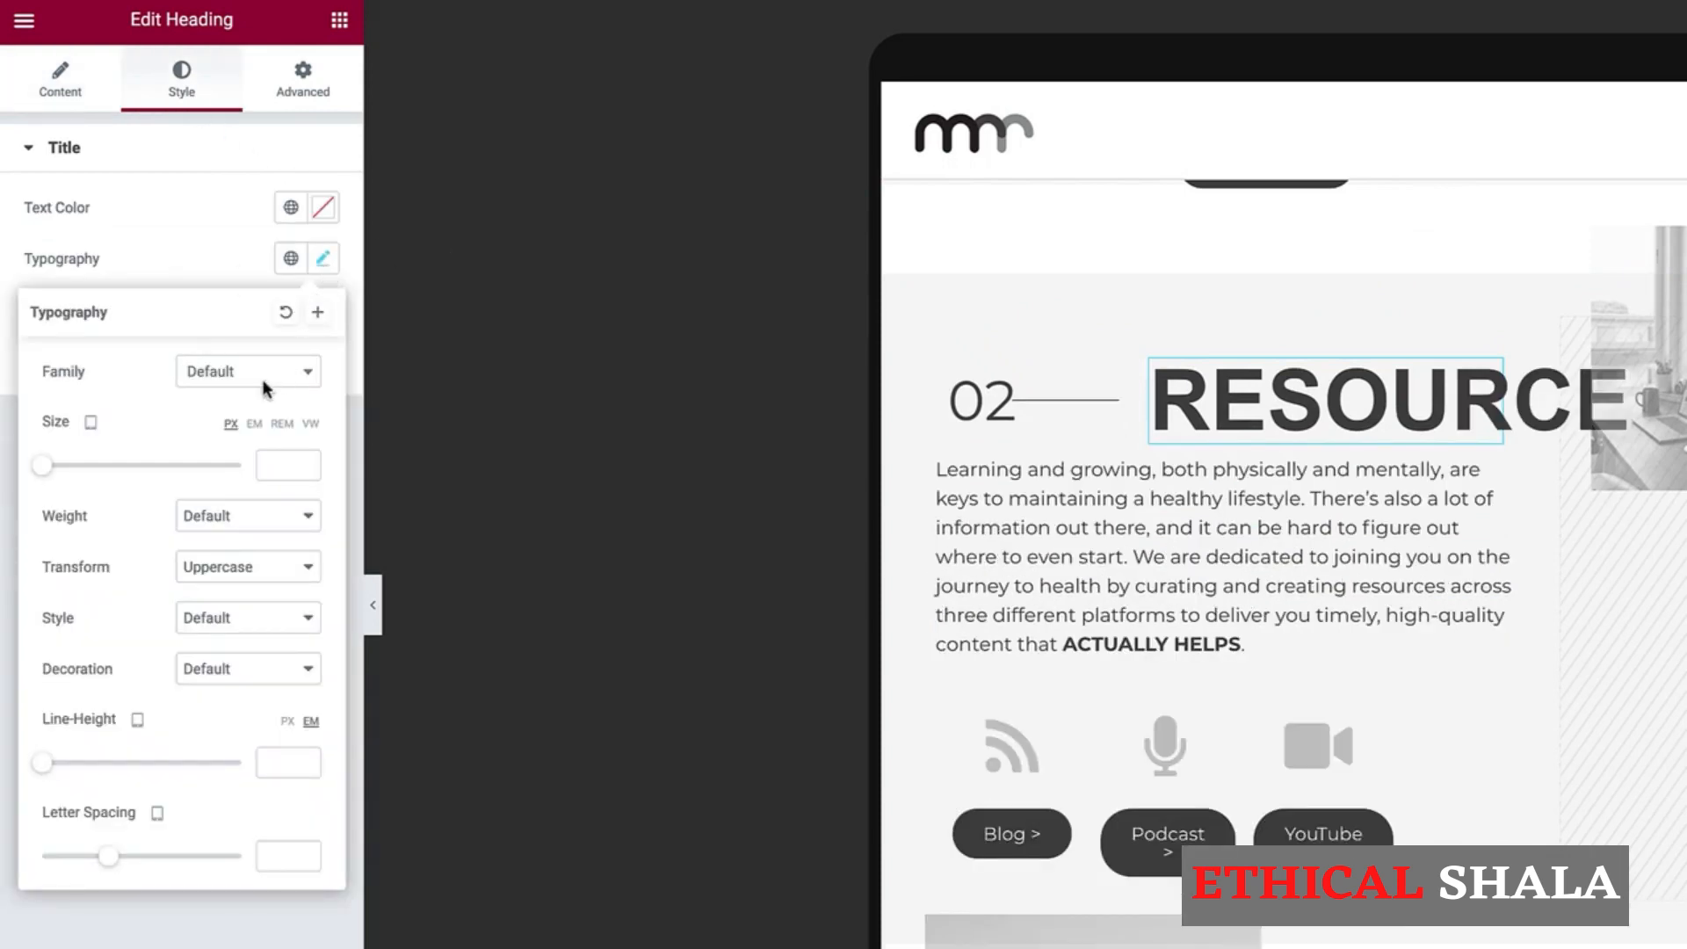
{"action": "left_click", "coordinate": [273, 464]}
{"action": "type", "text": "64"}
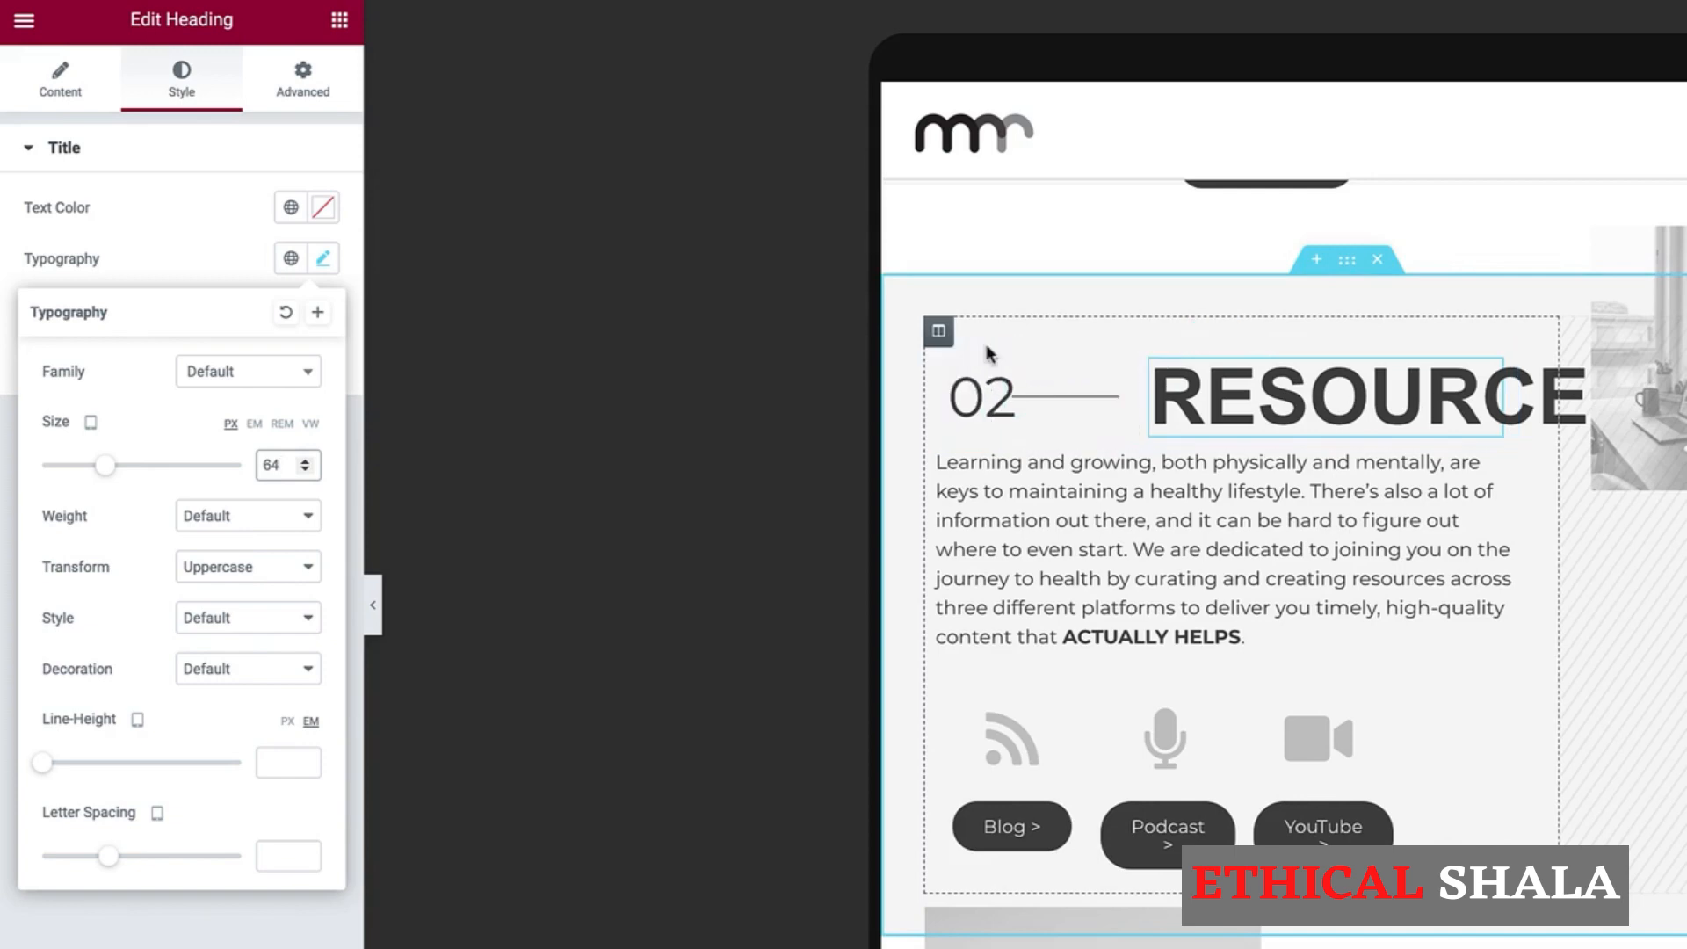
Step: Set the tablet margin and padding of the inner column holding the number 02 to 0 px on all sides
{"action": "right_click", "coordinate": [958, 362]}
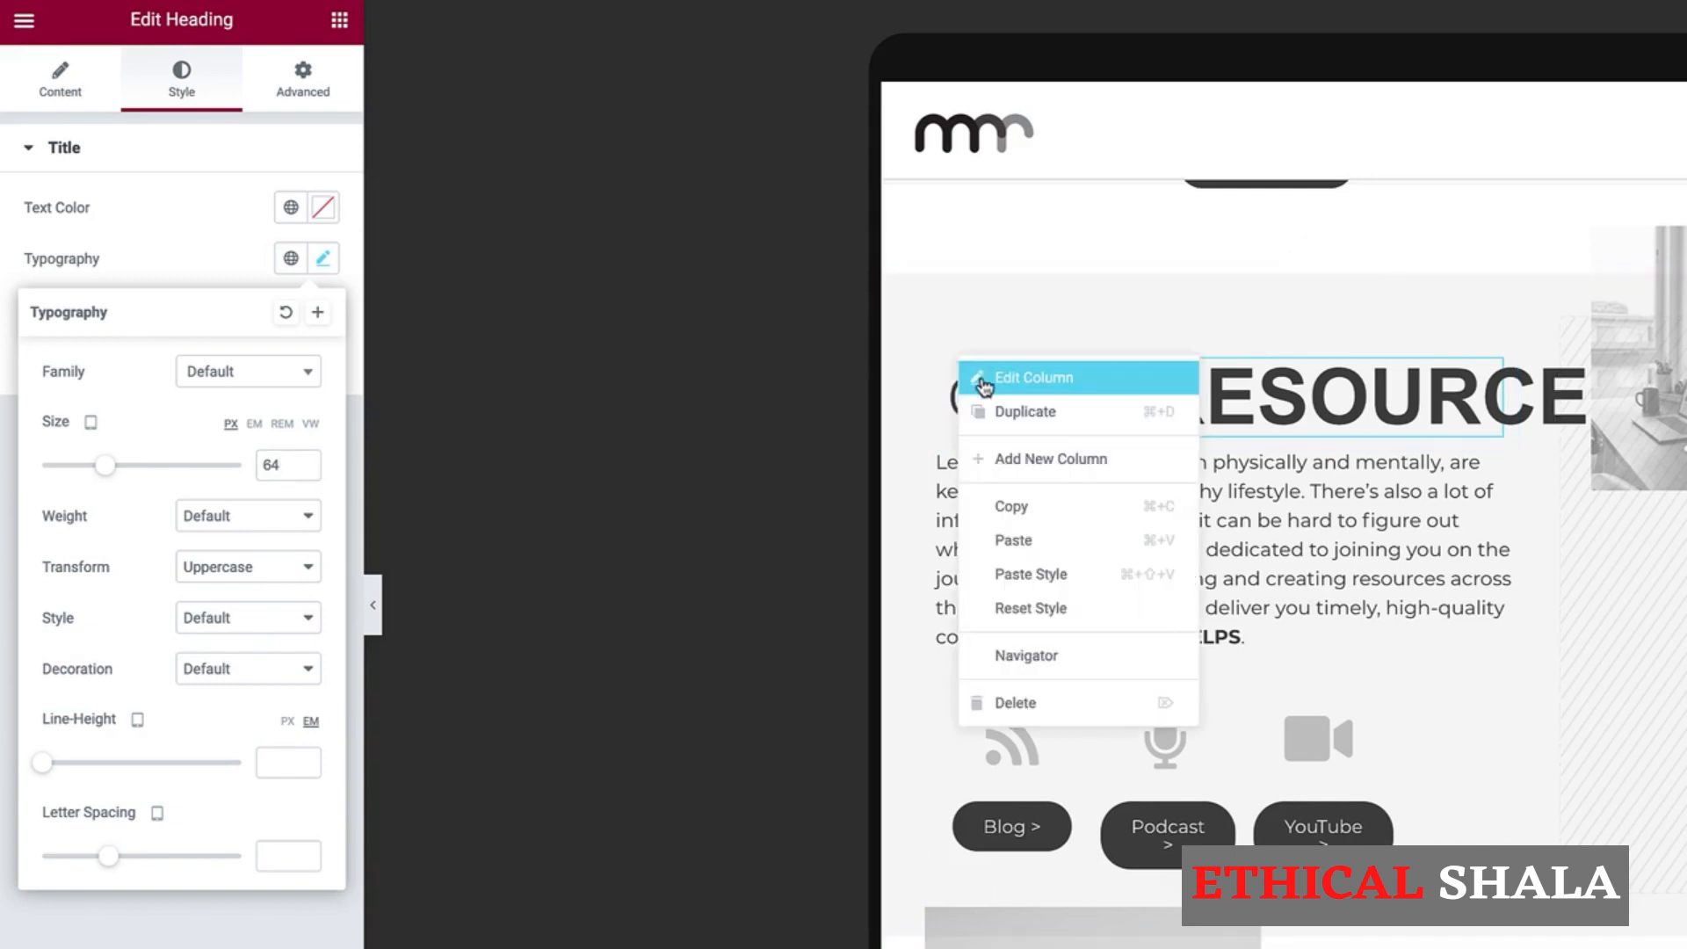
{"action": "left_click", "coordinate": [984, 385]}
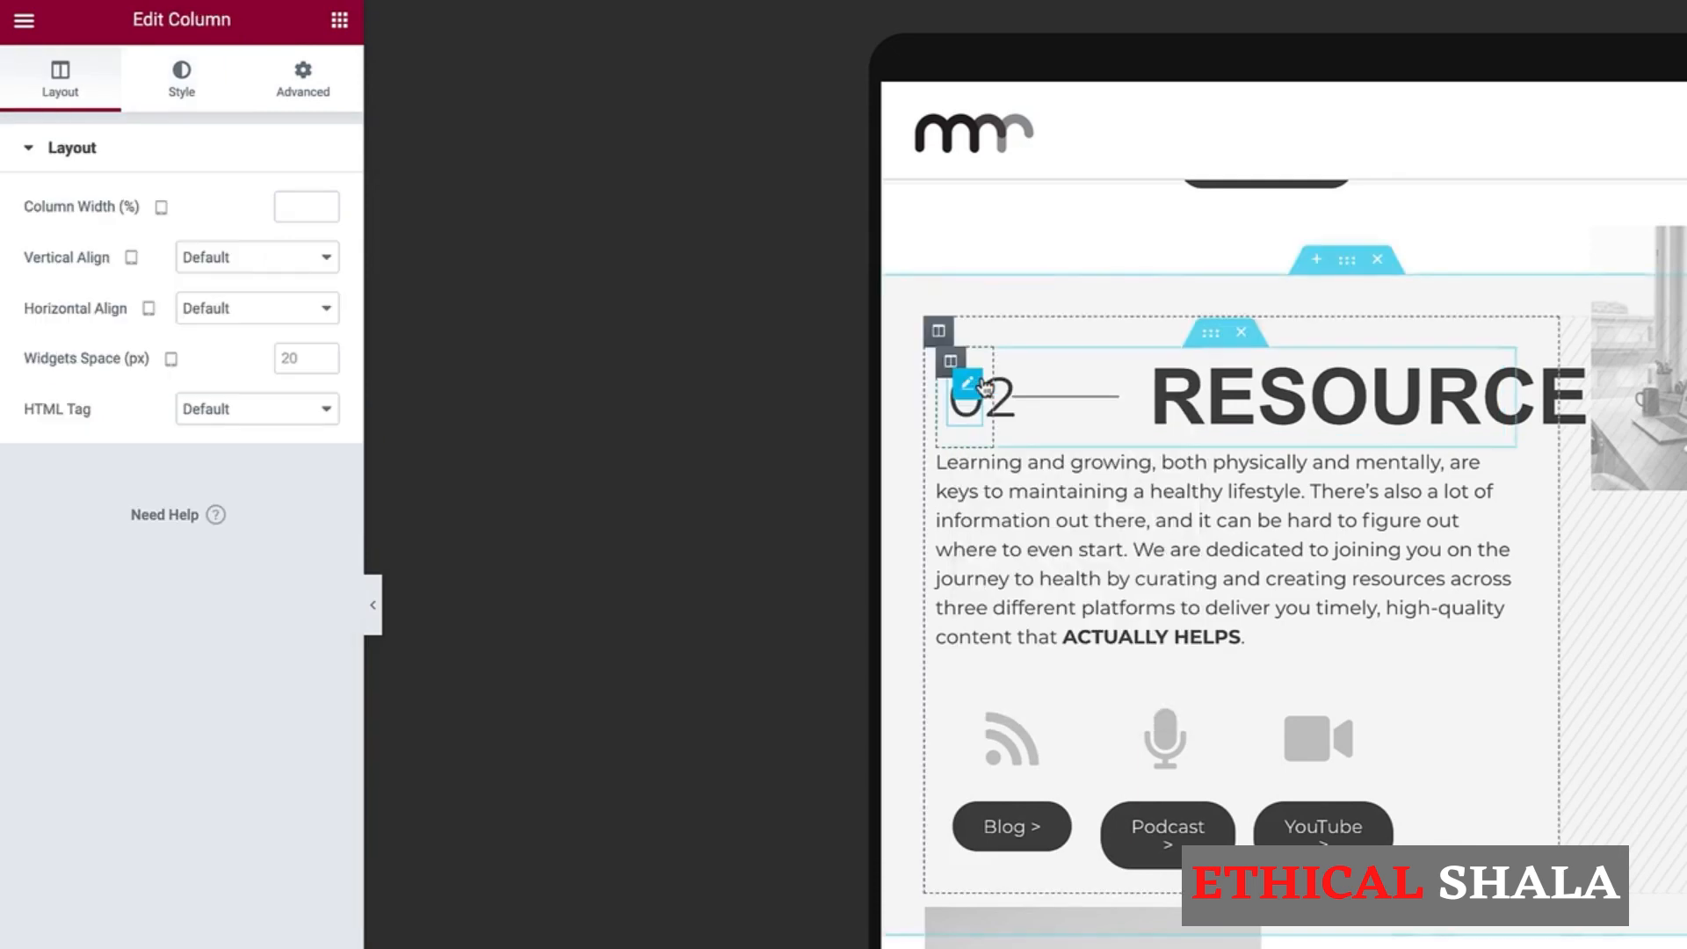
{"action": "left_click", "coordinate": [302, 86]}
{"action": "left_click", "coordinate": [309, 255]}
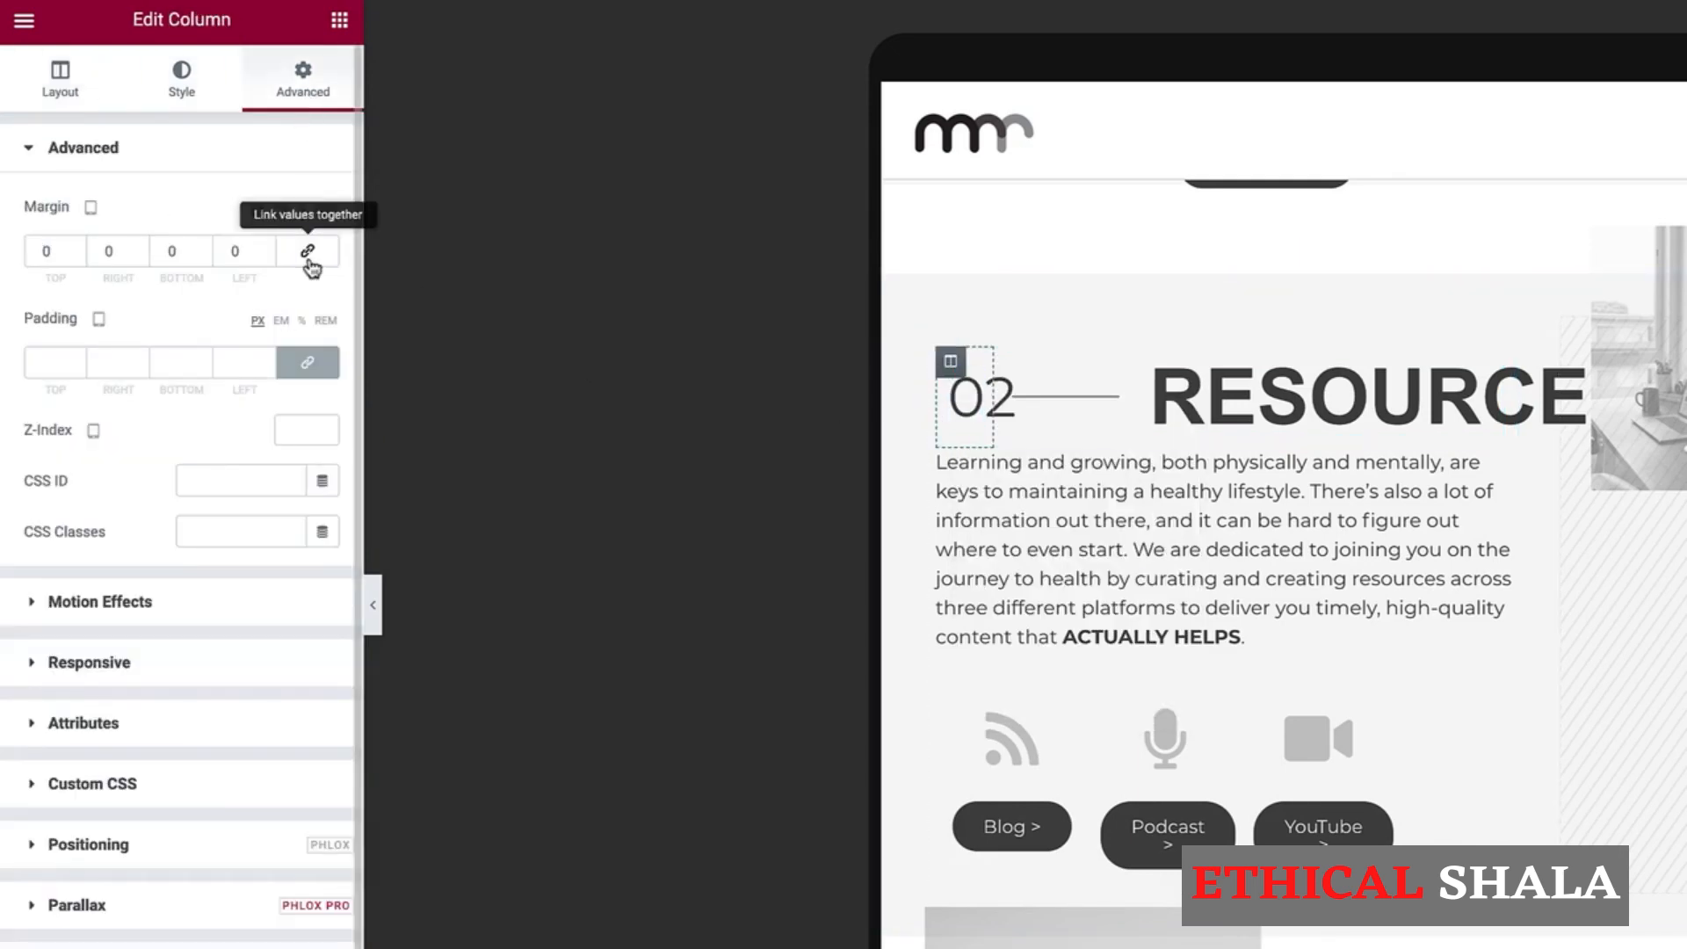
{"action": "left_click", "coordinate": [308, 362]}
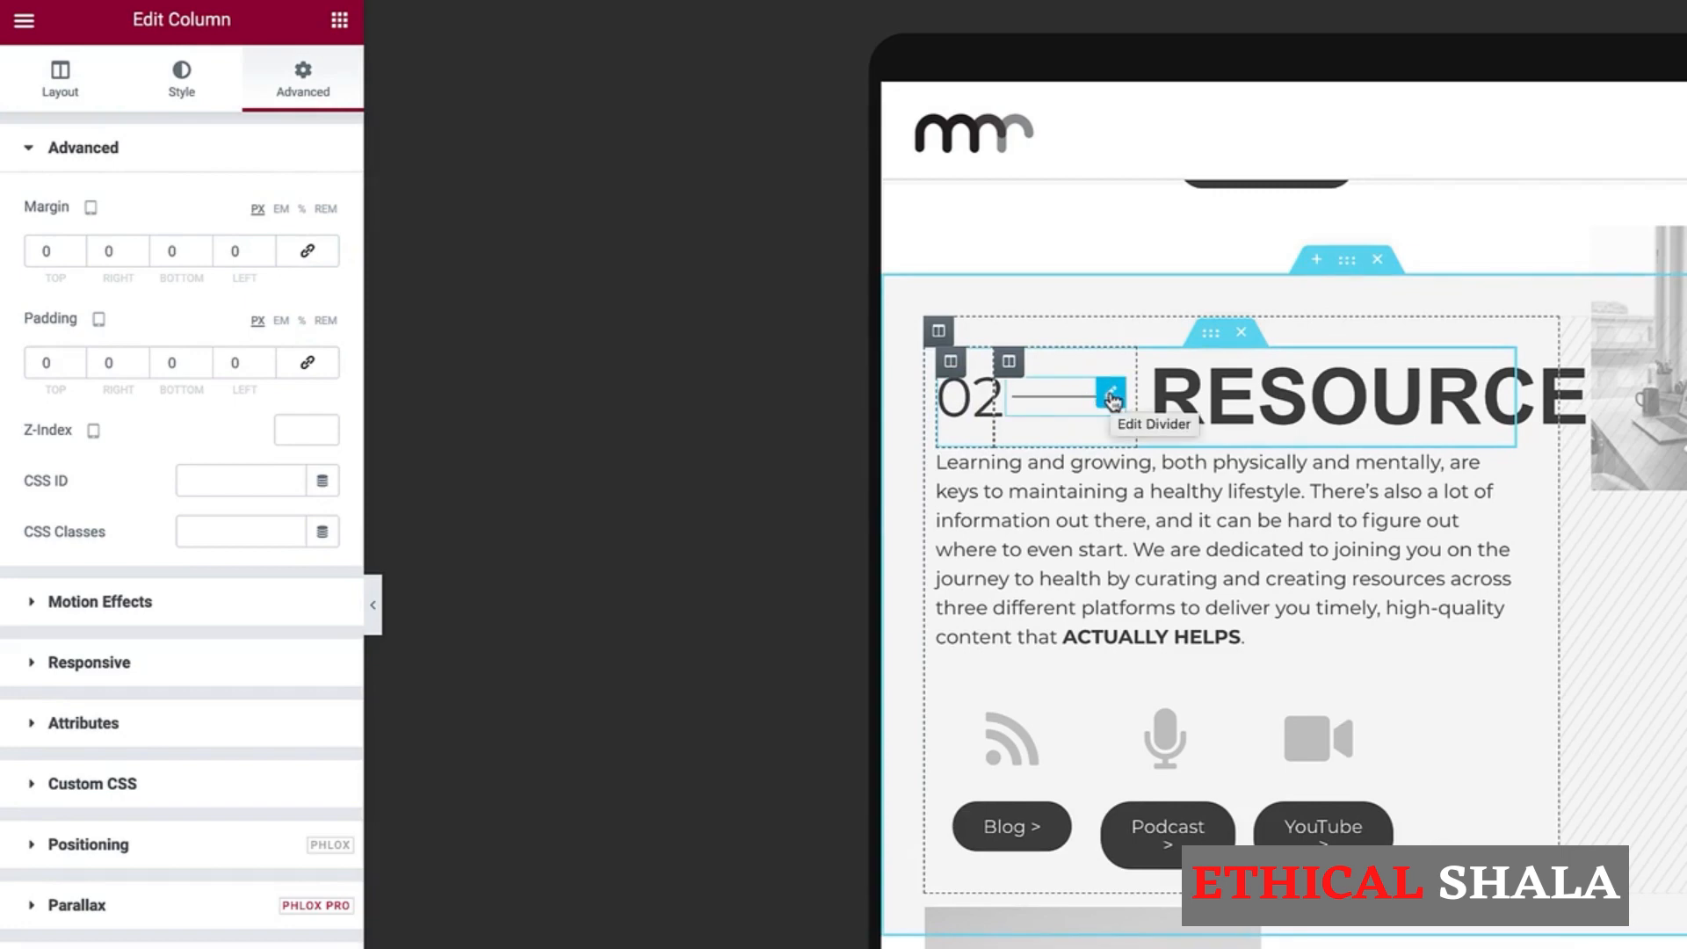
Step: Set the tablet width of the divider beside the number 02 to 21% and align it left
{"action": "left_click", "coordinate": [1111, 397]}
{"action": "left_click_drag", "start_coordinate": [22, 302], "coordinate": [72, 303]}
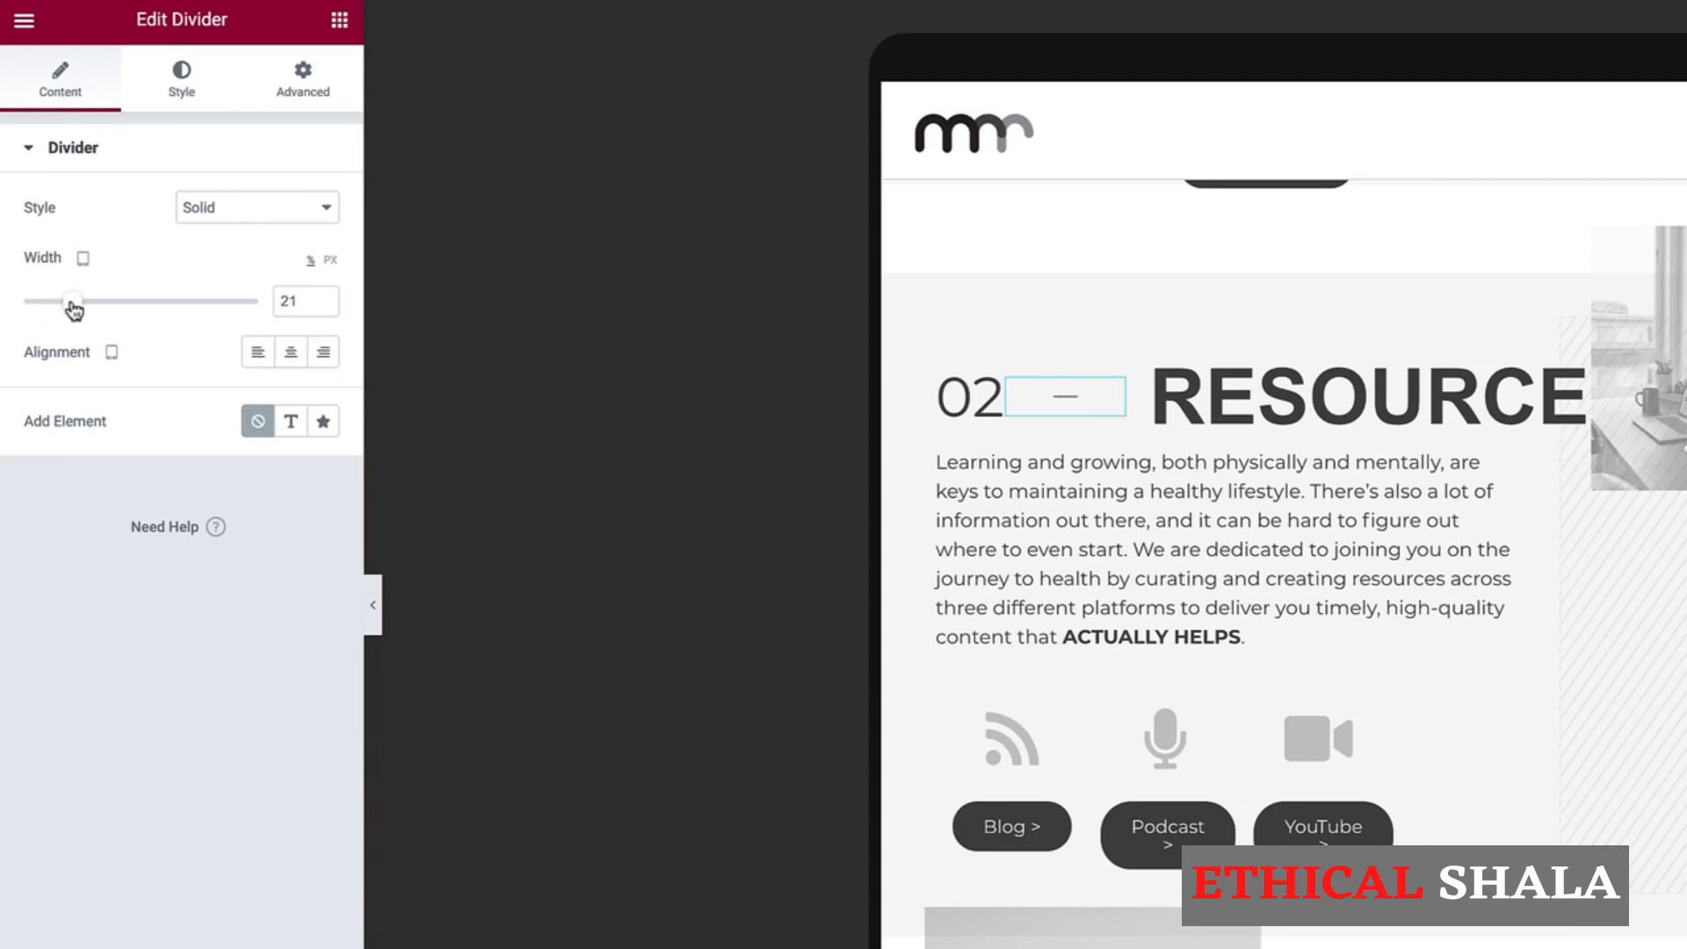
{"action": "left_click", "coordinate": [265, 355]}
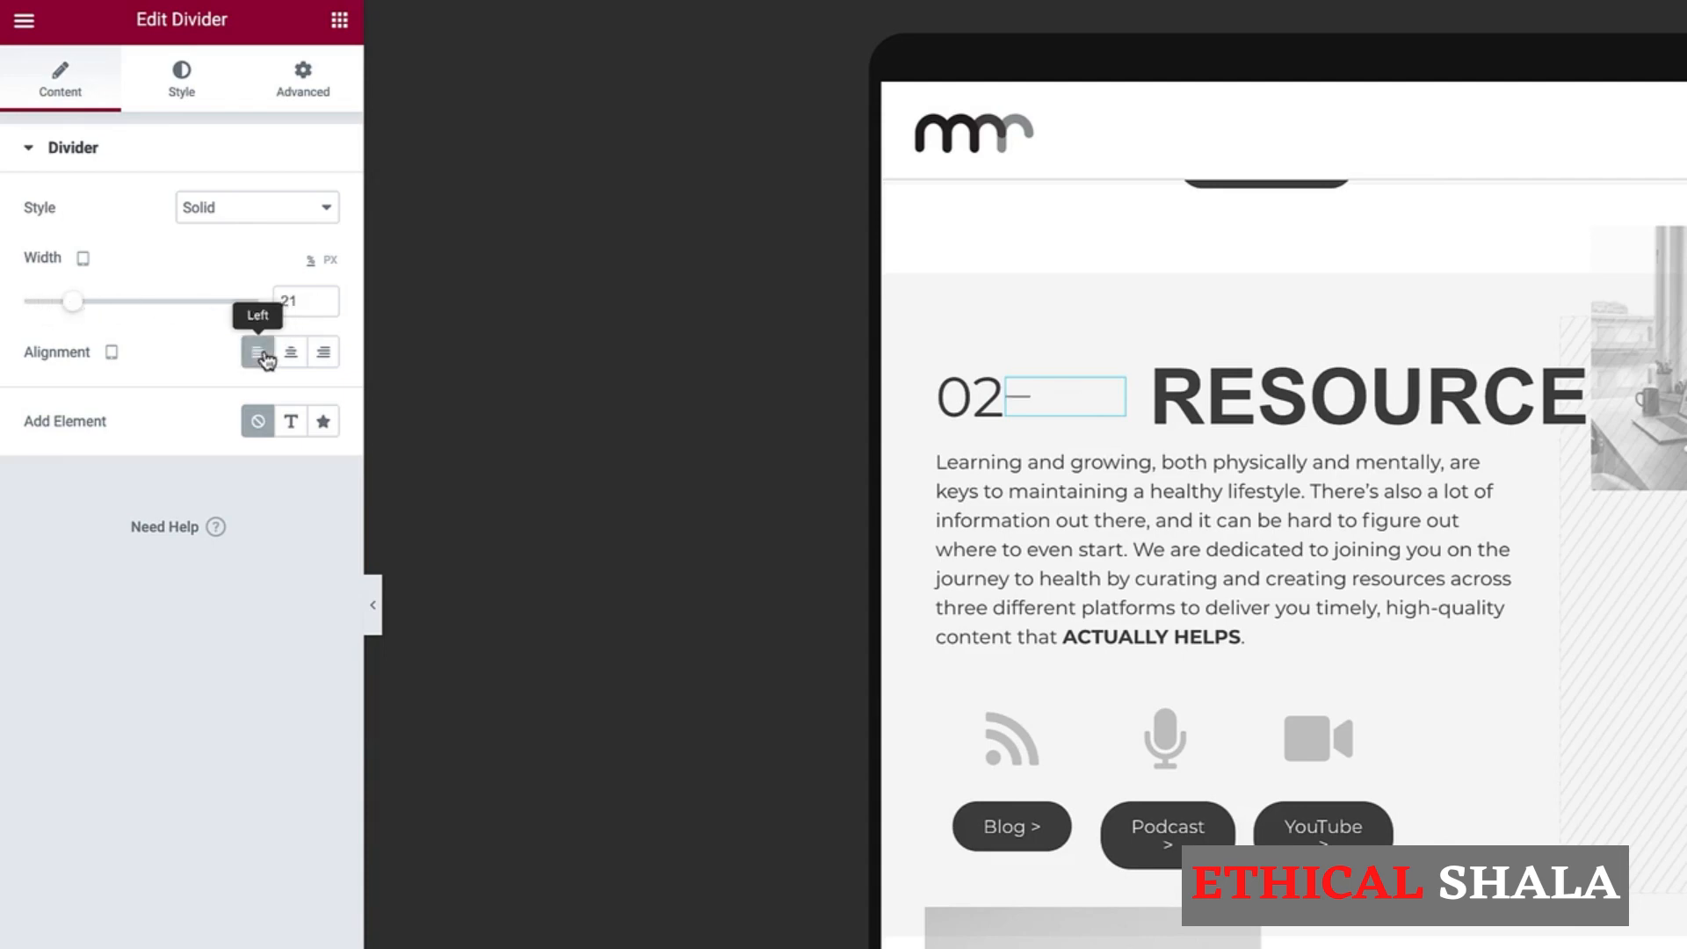
Step: Set the tablet padding of the divider beside the number 02 to 10 px on the left and 0 elsewhere
{"action": "left_click", "coordinate": [302, 77]}
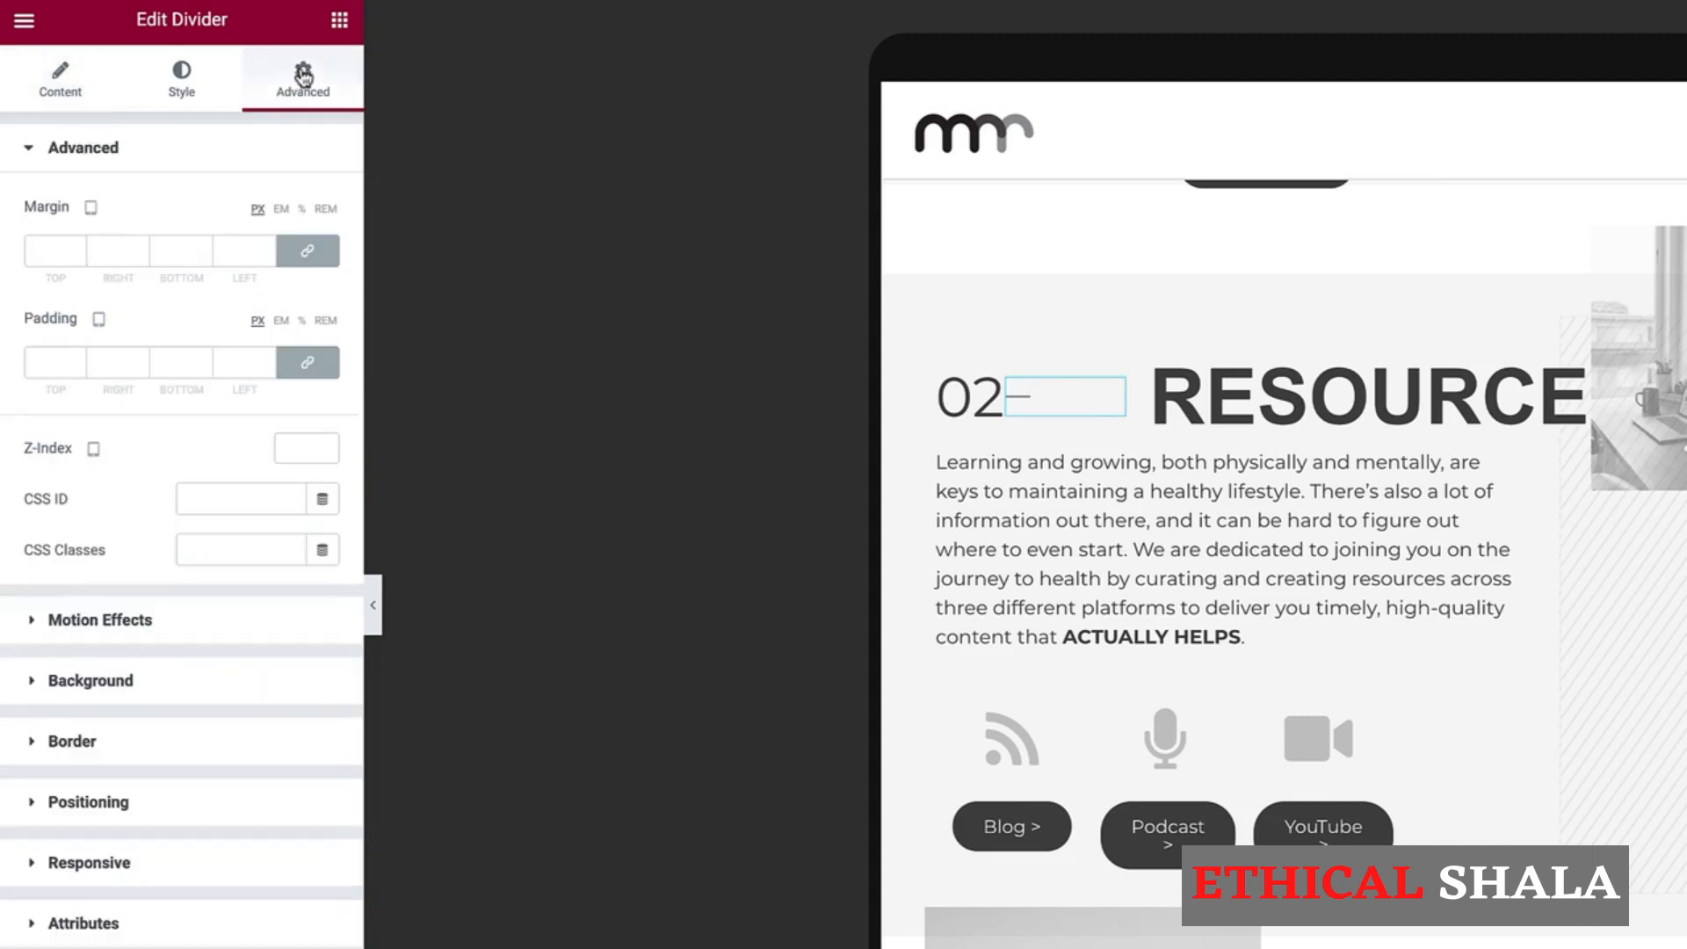
{"action": "left_click", "coordinate": [309, 355]}
{"action": "left_click", "coordinate": [234, 362]}
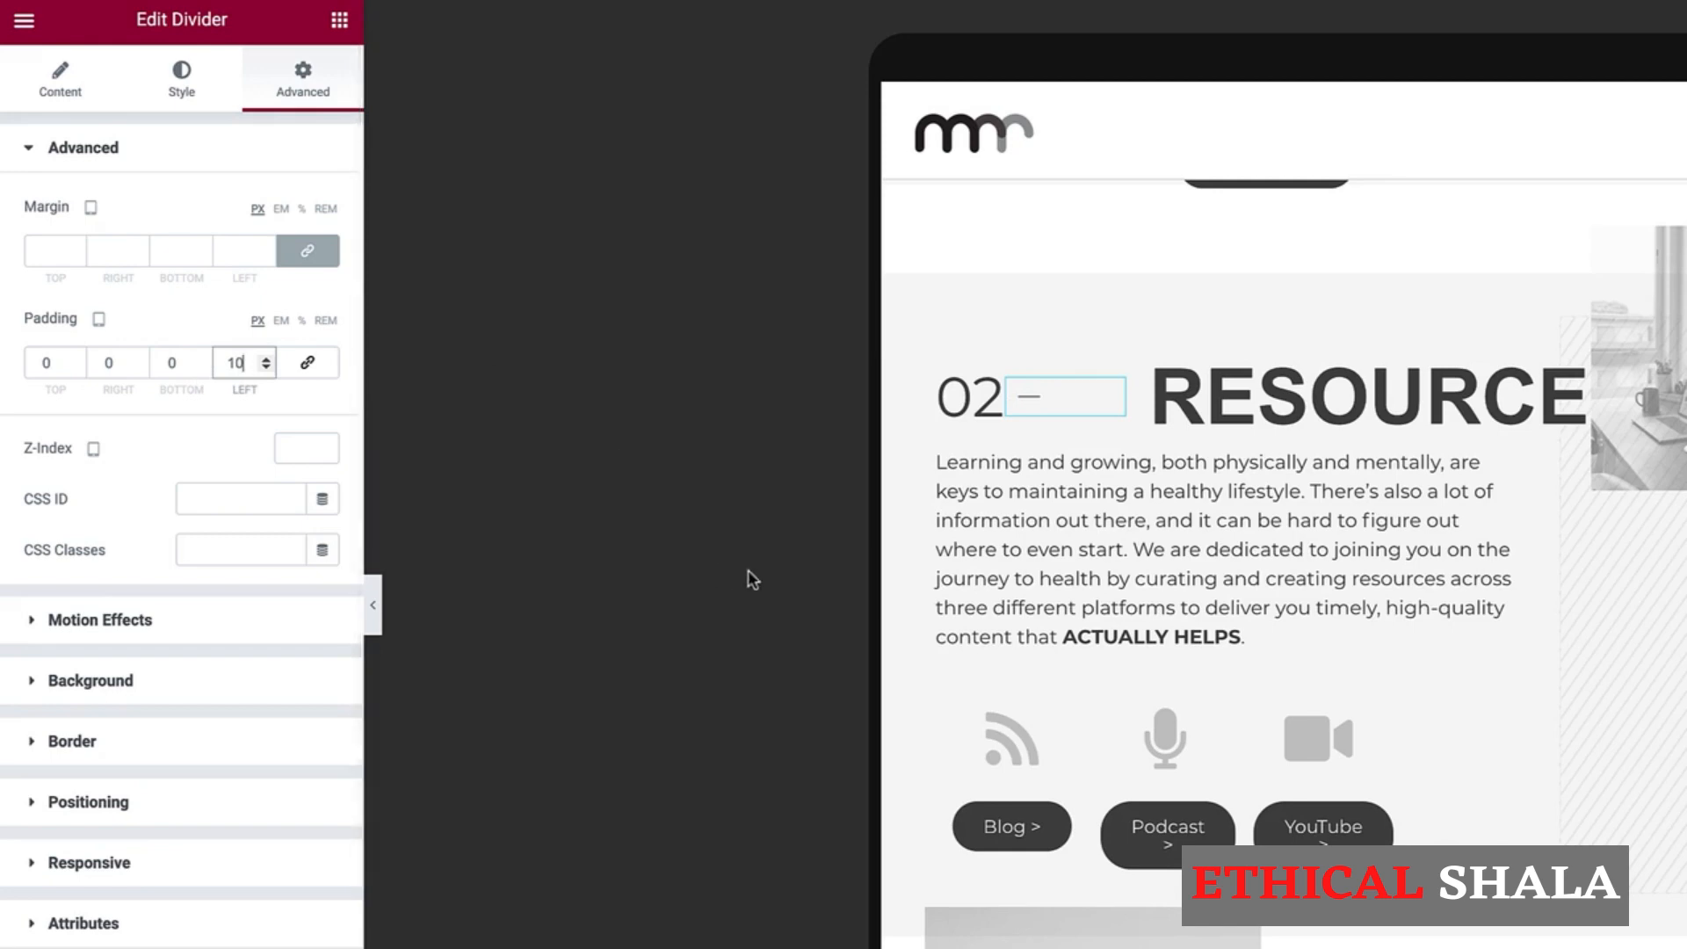
Step: Set the tablet width of the column holding the Resource divider to 10%
{"action": "left_click", "coordinate": [1009, 362]}
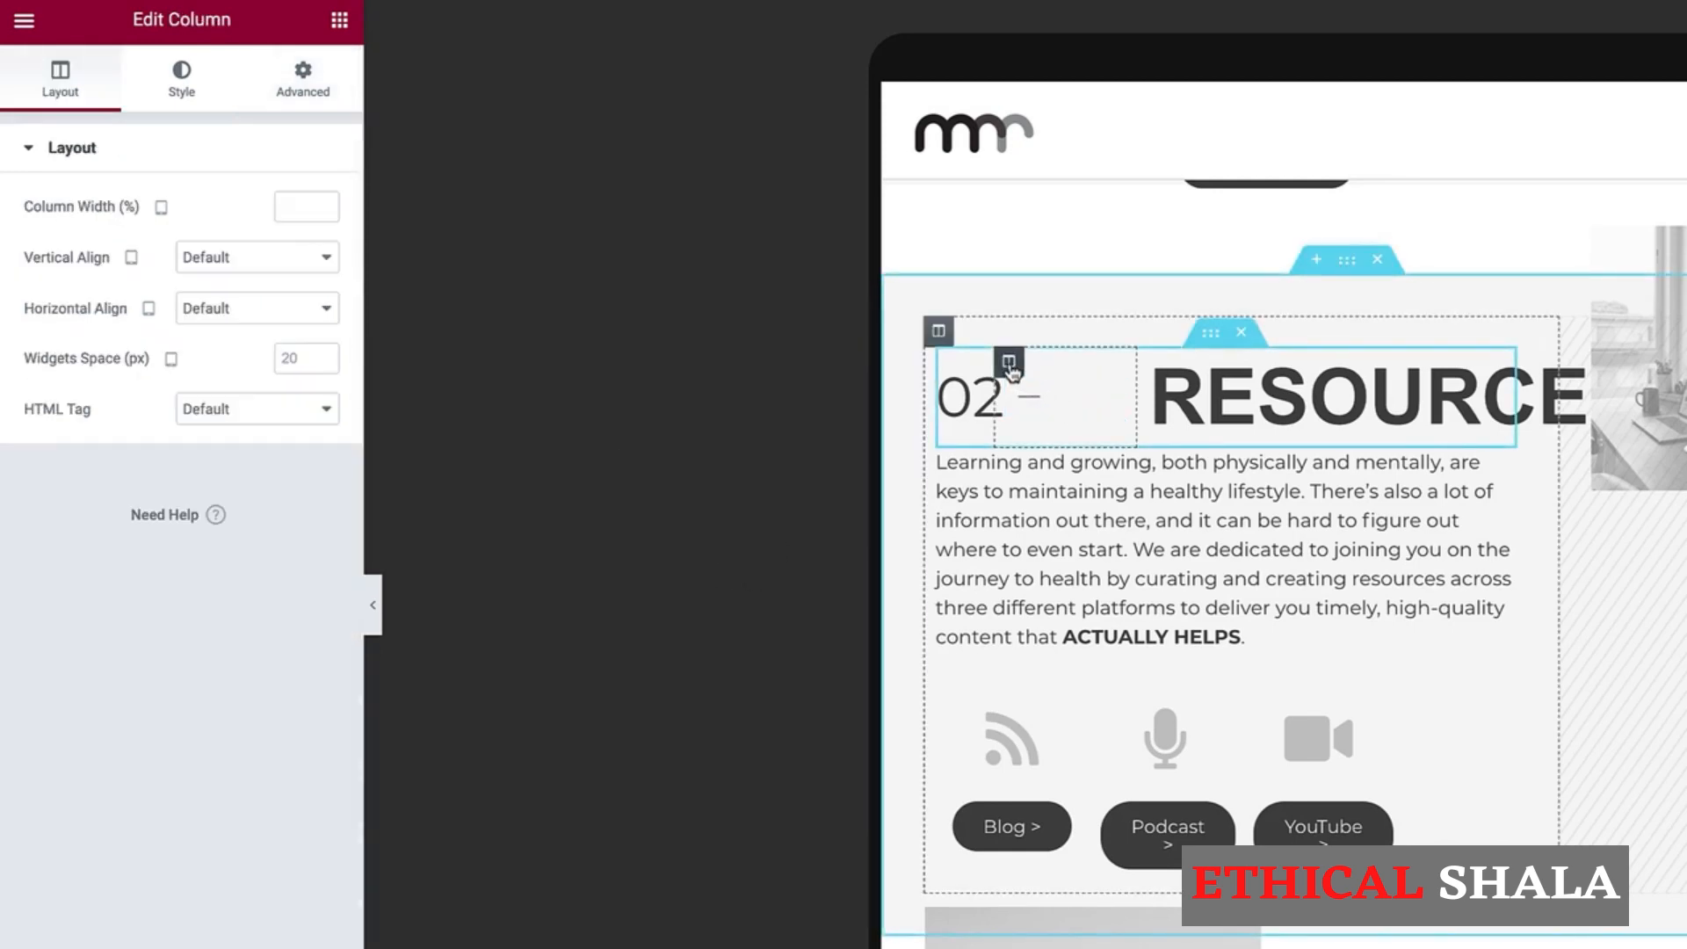
{"action": "left_click", "coordinate": [297, 209]}
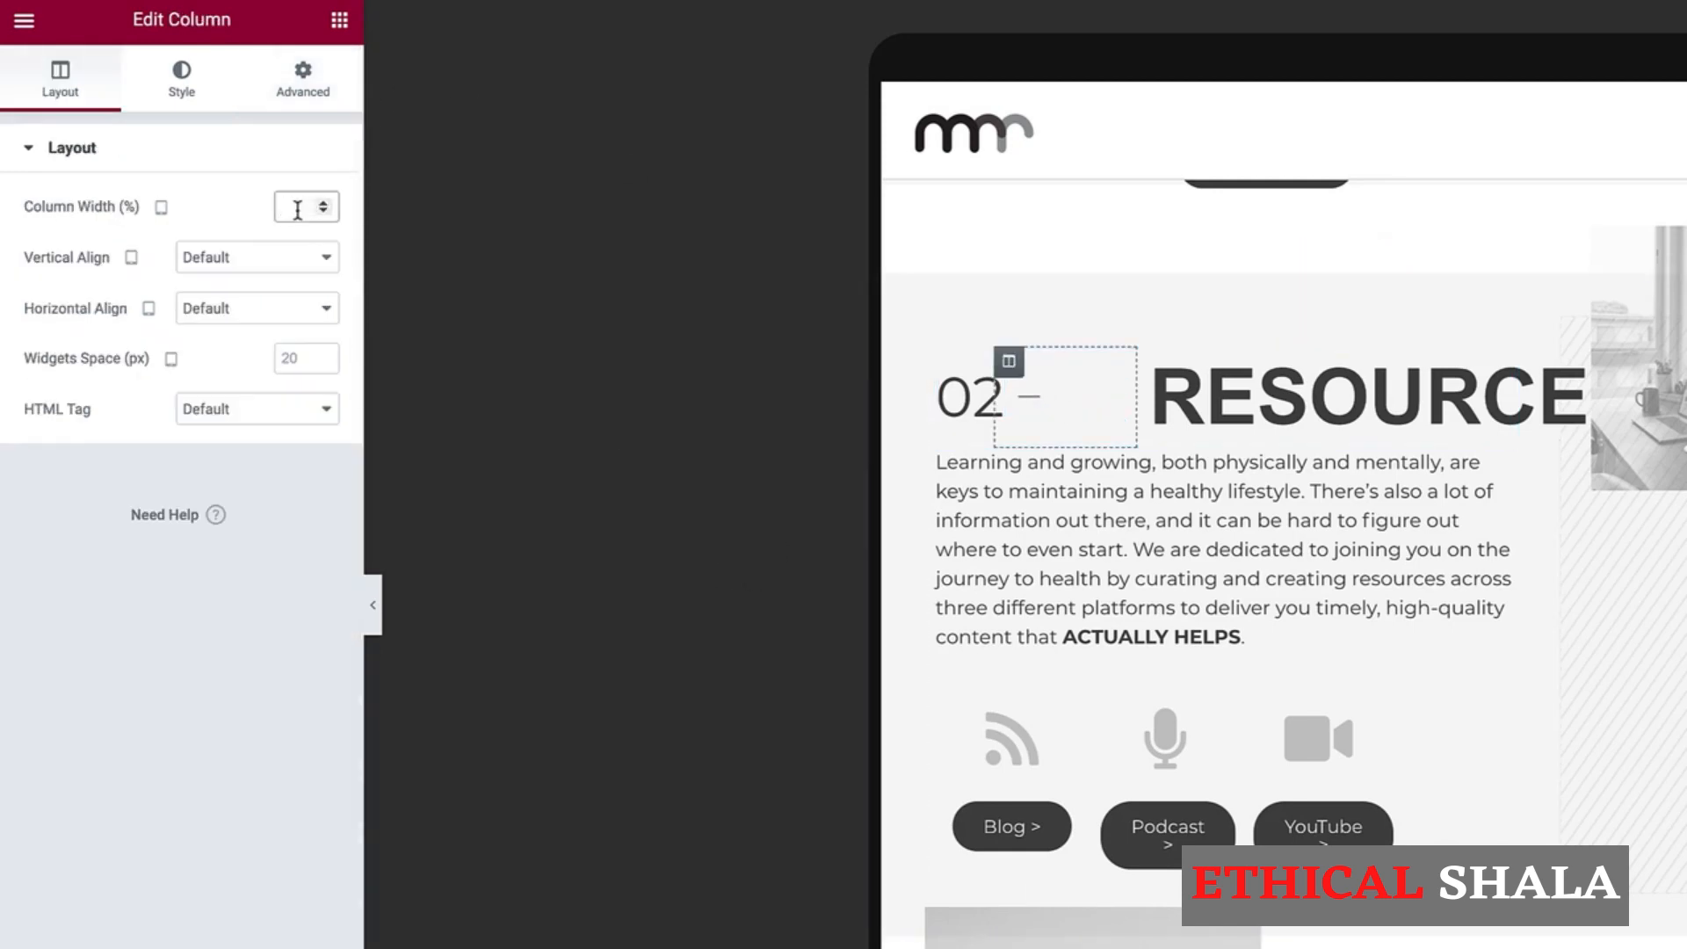
{"action": "type", "text": "10"}
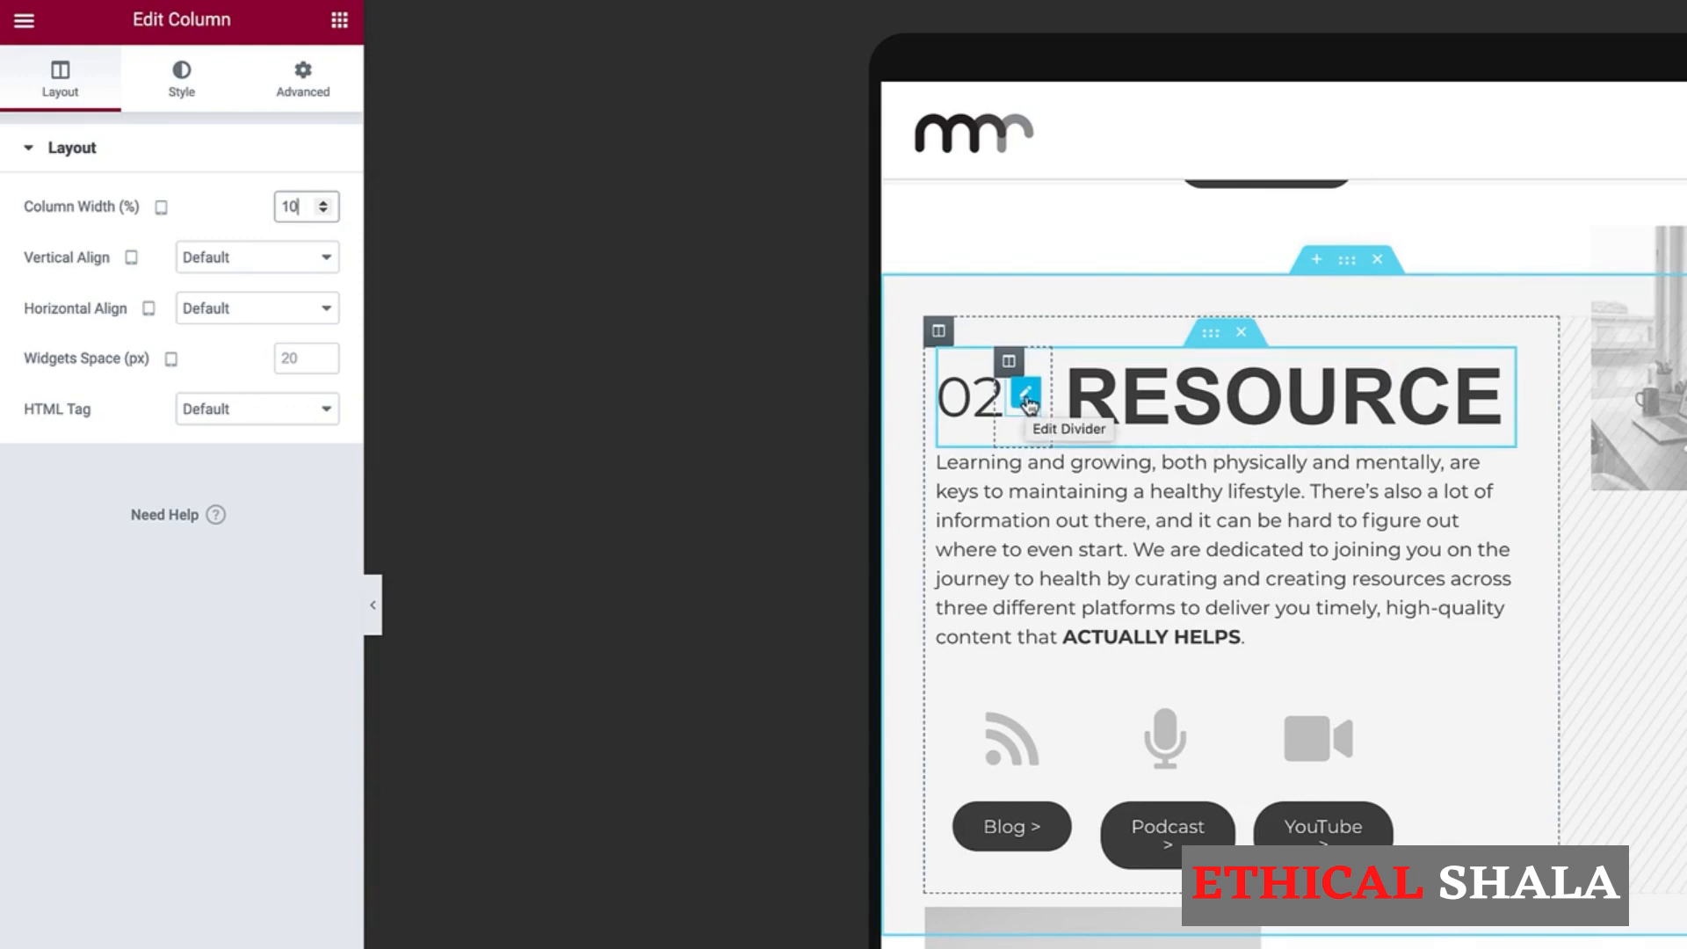
Step: Widen the divider beside the number 02 to 100% for tablet
{"action": "left_click", "coordinate": [1026, 400]}
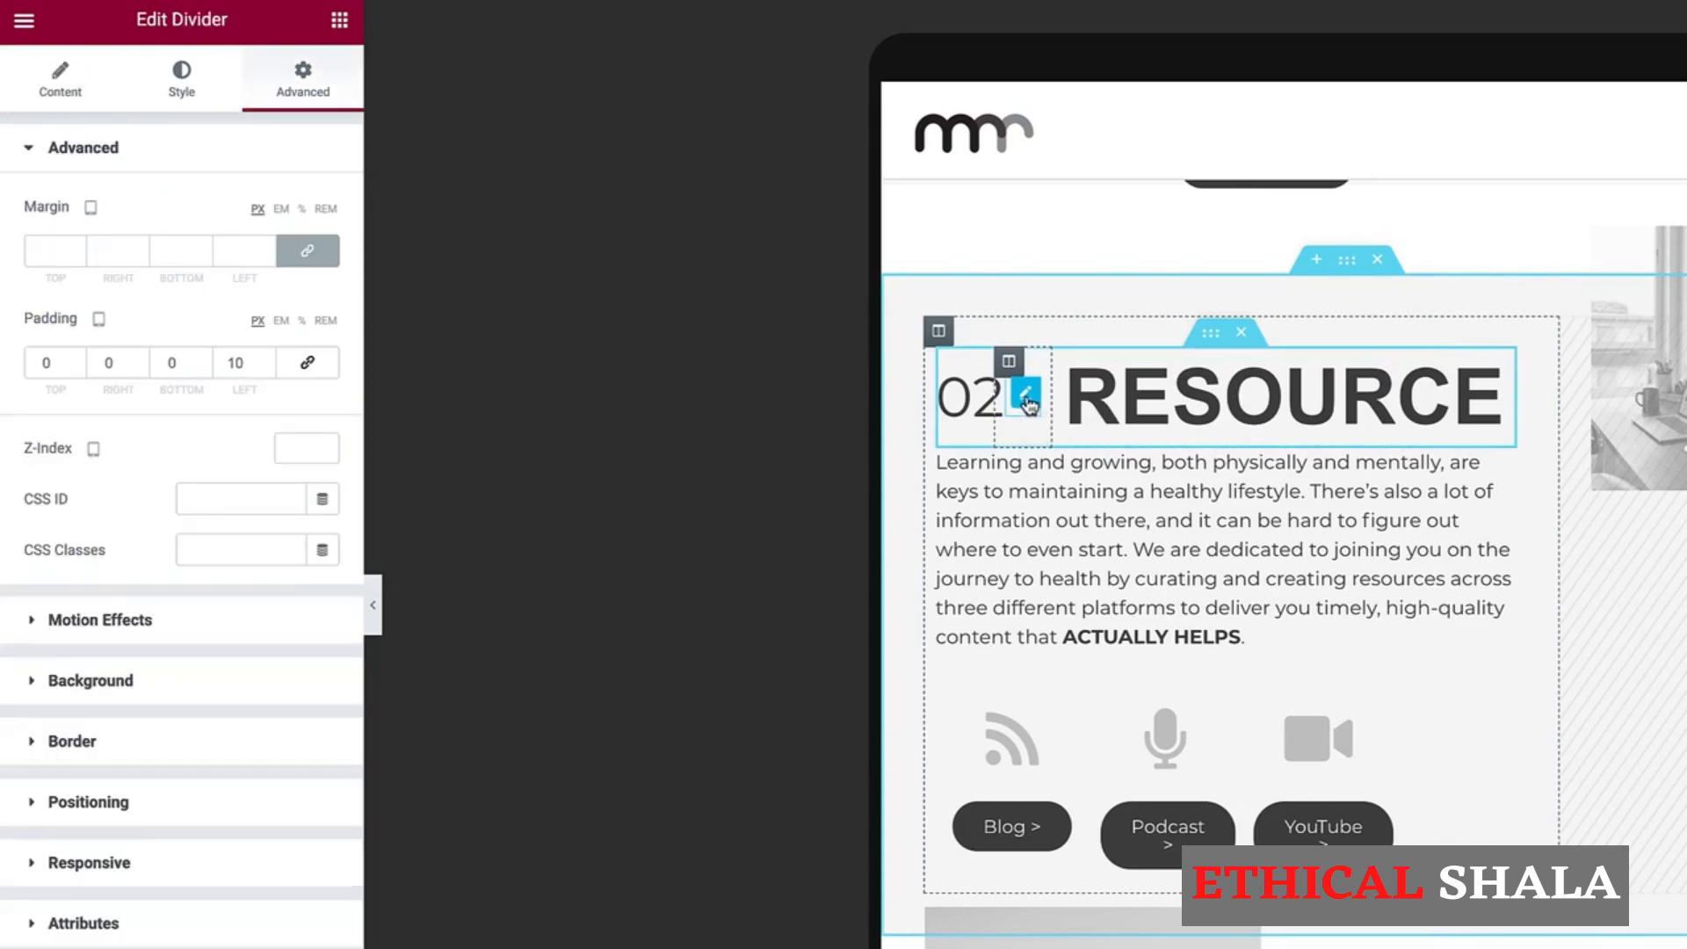
{"action": "left_click", "coordinate": [63, 101]}
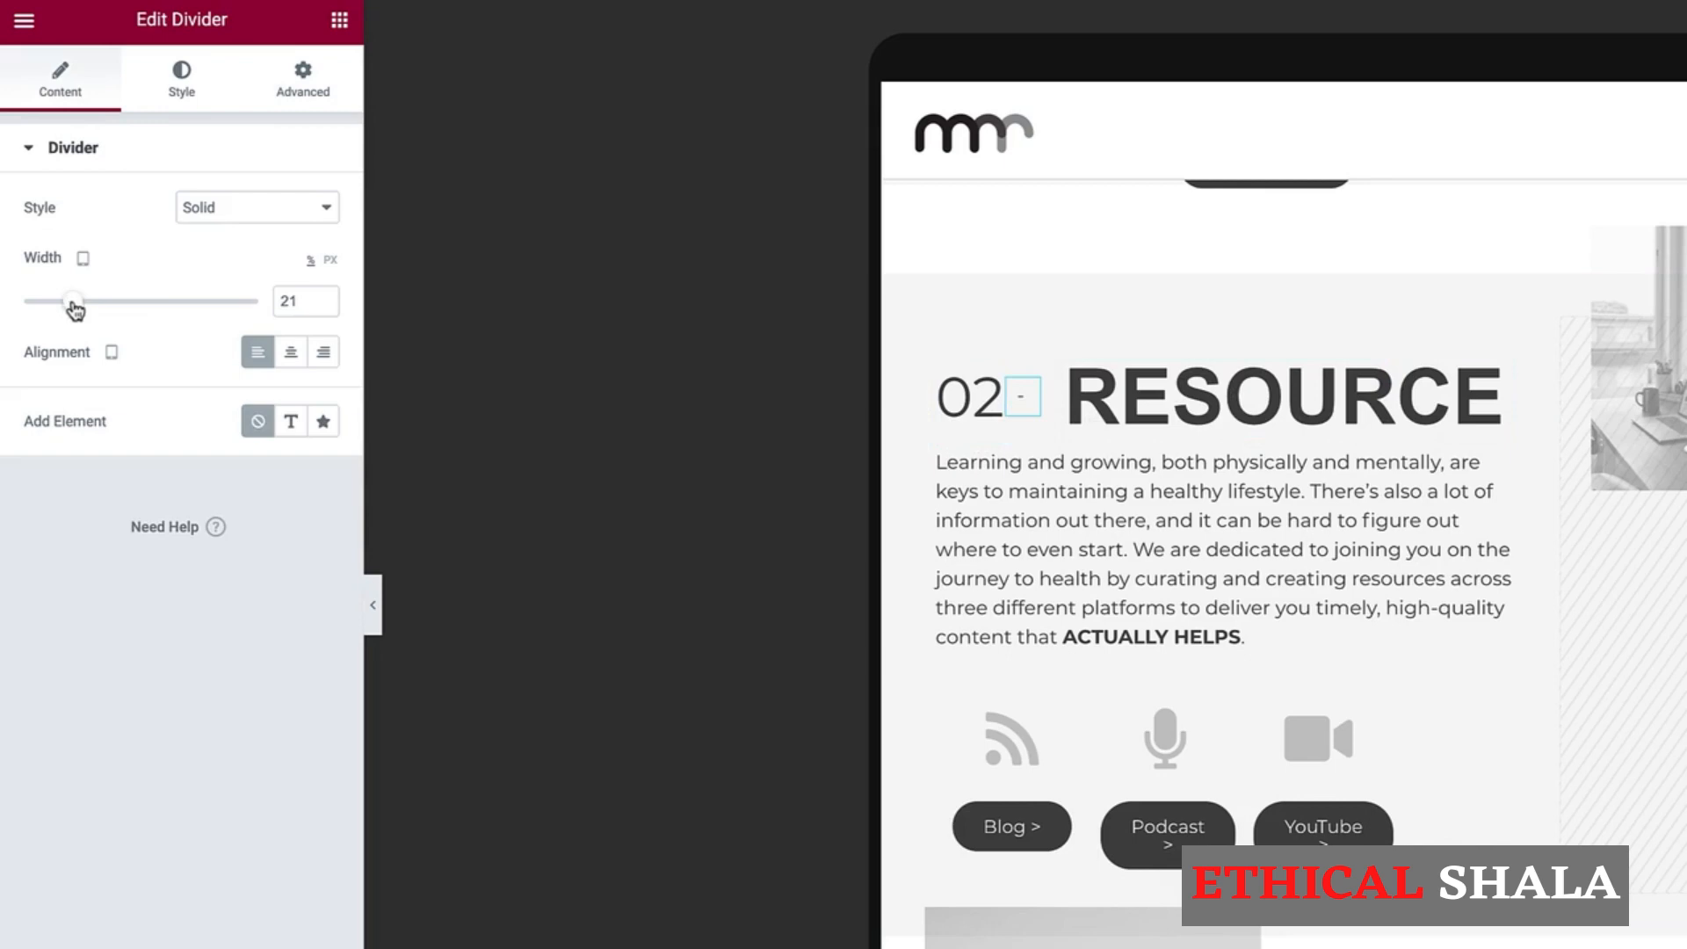
{"action": "left_click_drag", "start_coordinate": [74, 301], "coordinate": [264, 299]}
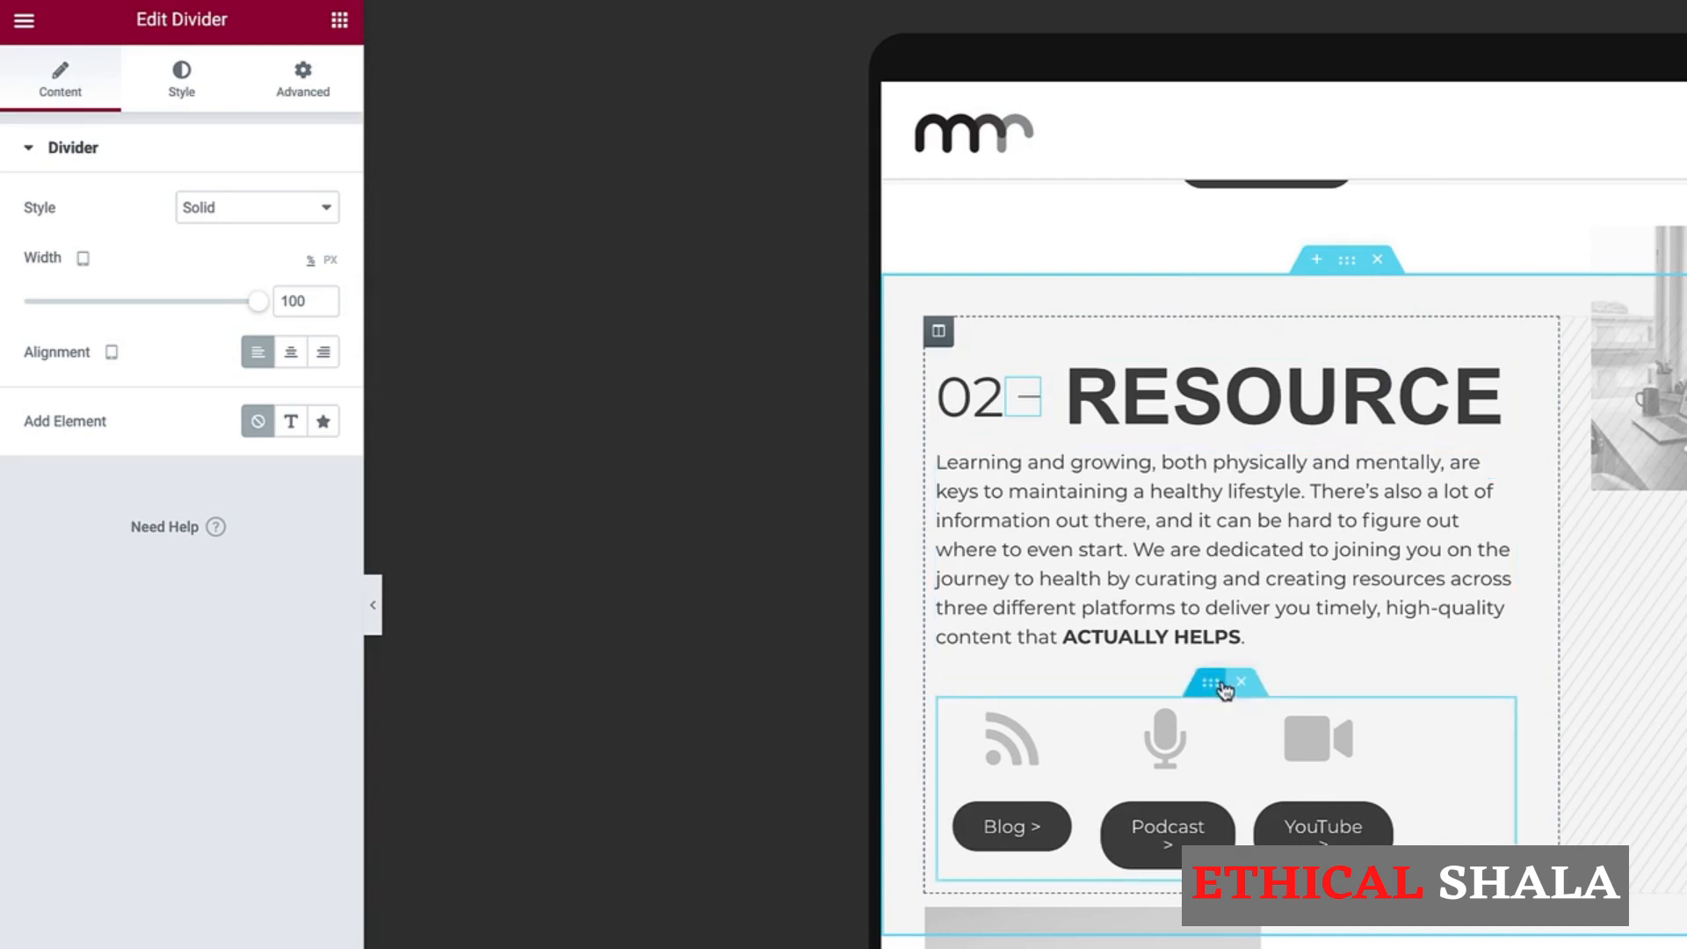
Step: Set the tablet padding of the inner section holding the Blog, Podcast and YouTube buttons to 0 px on all sides
{"action": "left_click", "coordinate": [1212, 685]}
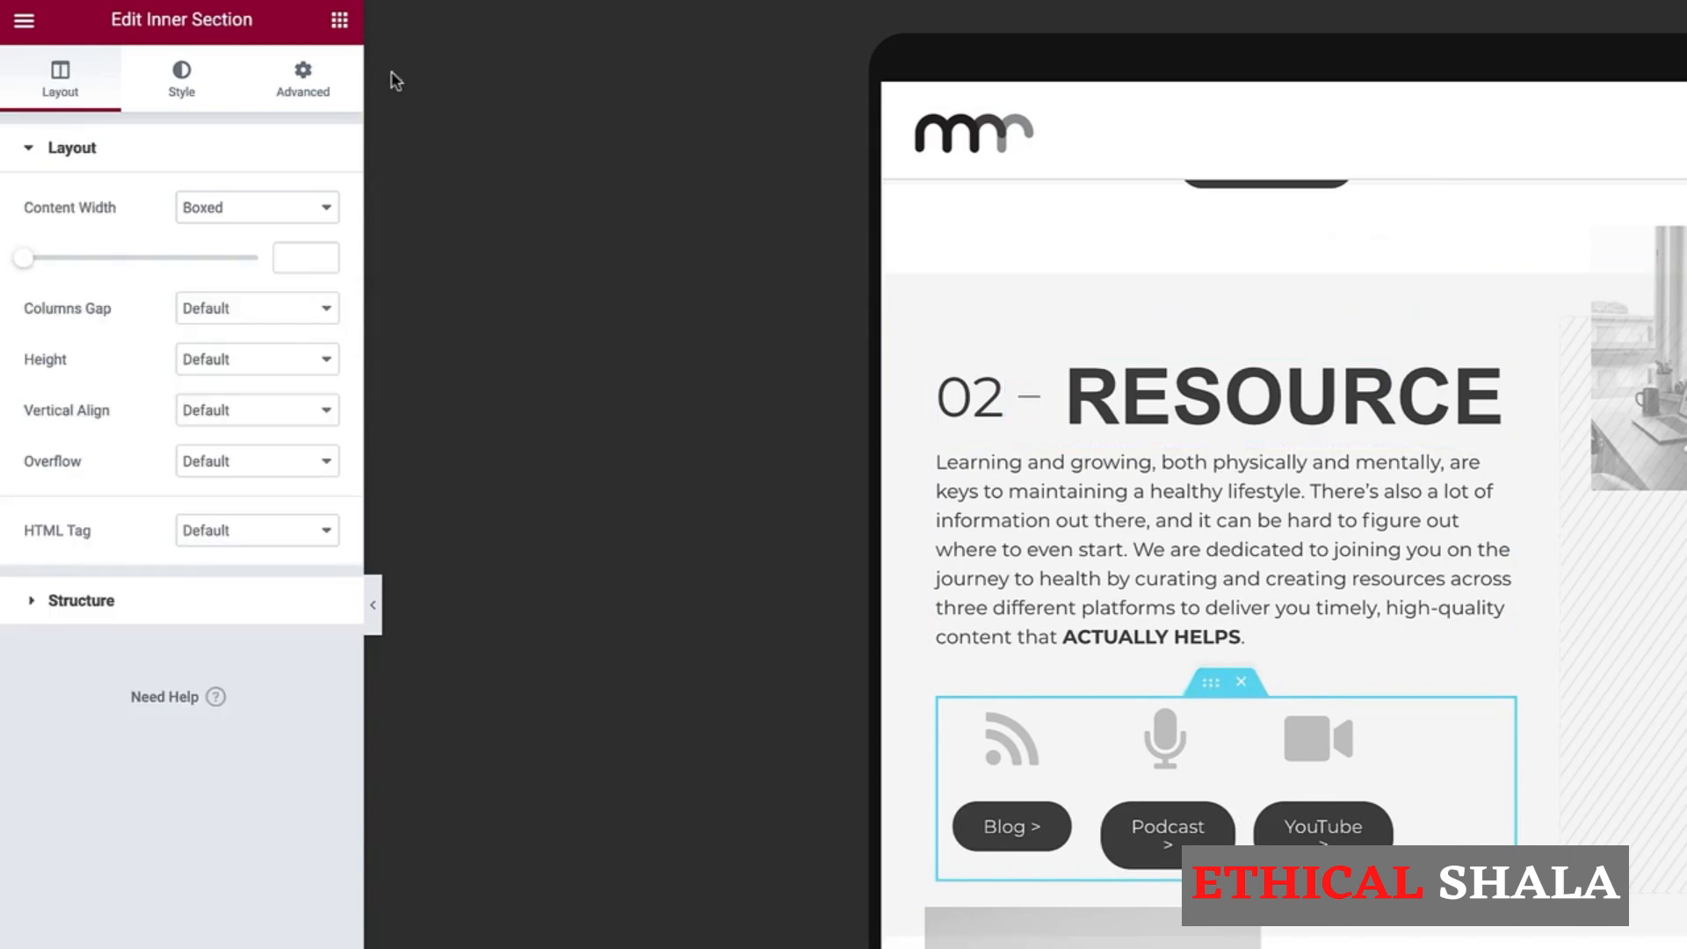
{"action": "left_click", "coordinate": [303, 83]}
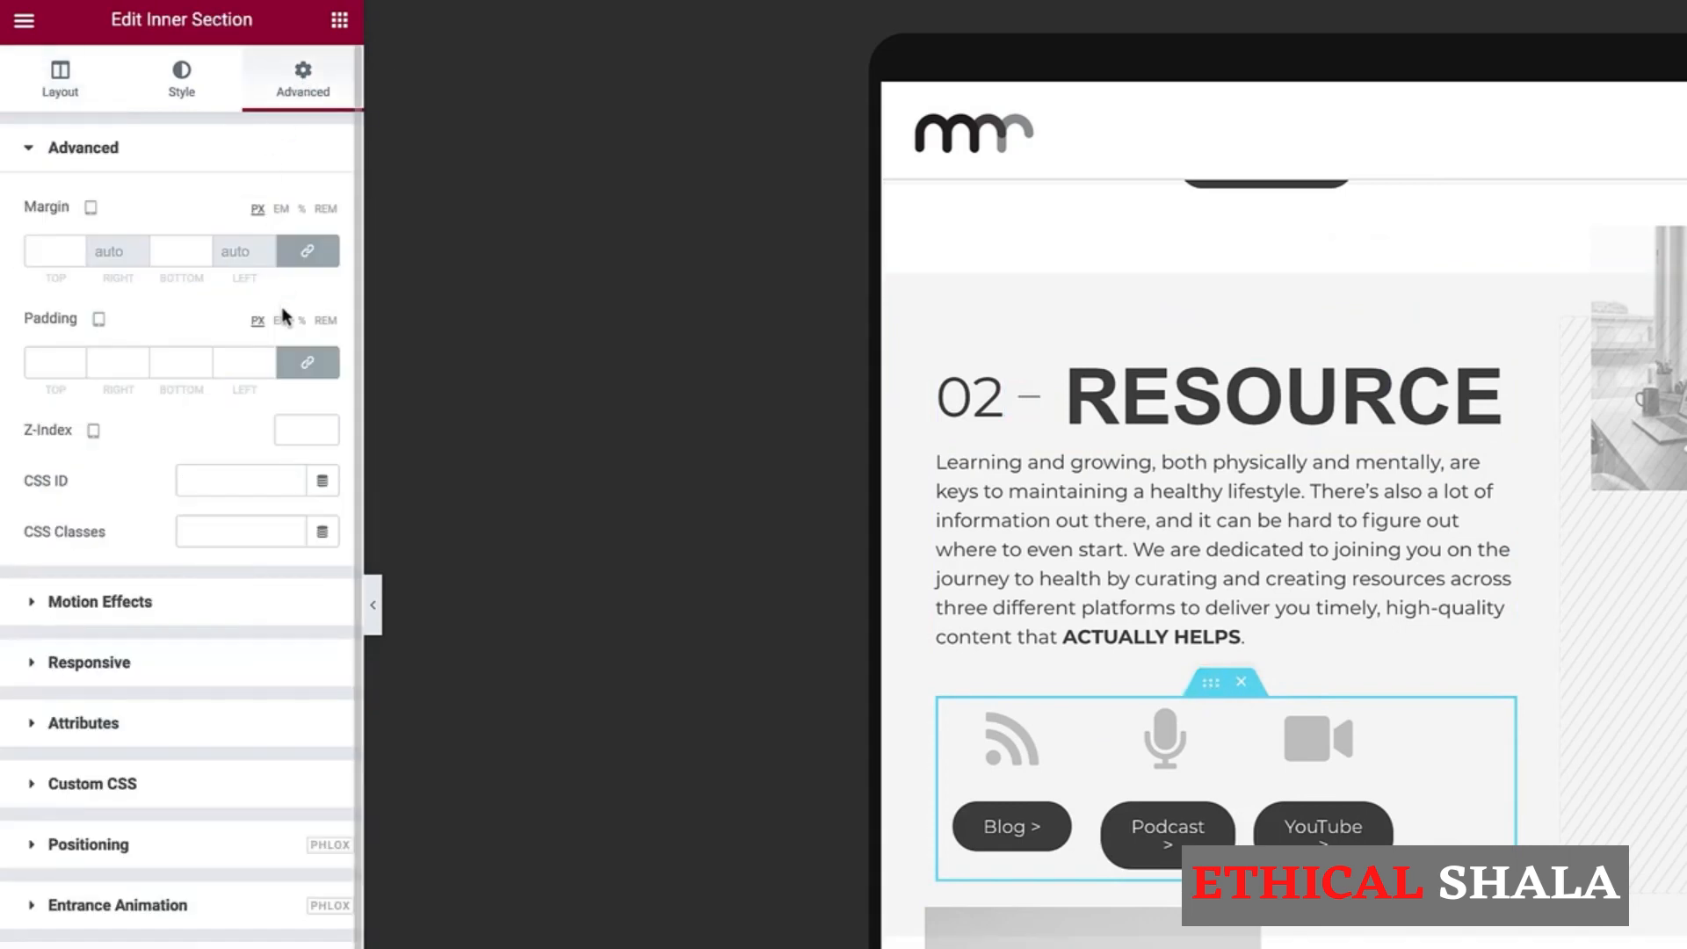
{"action": "left_click", "coordinate": [310, 363]}
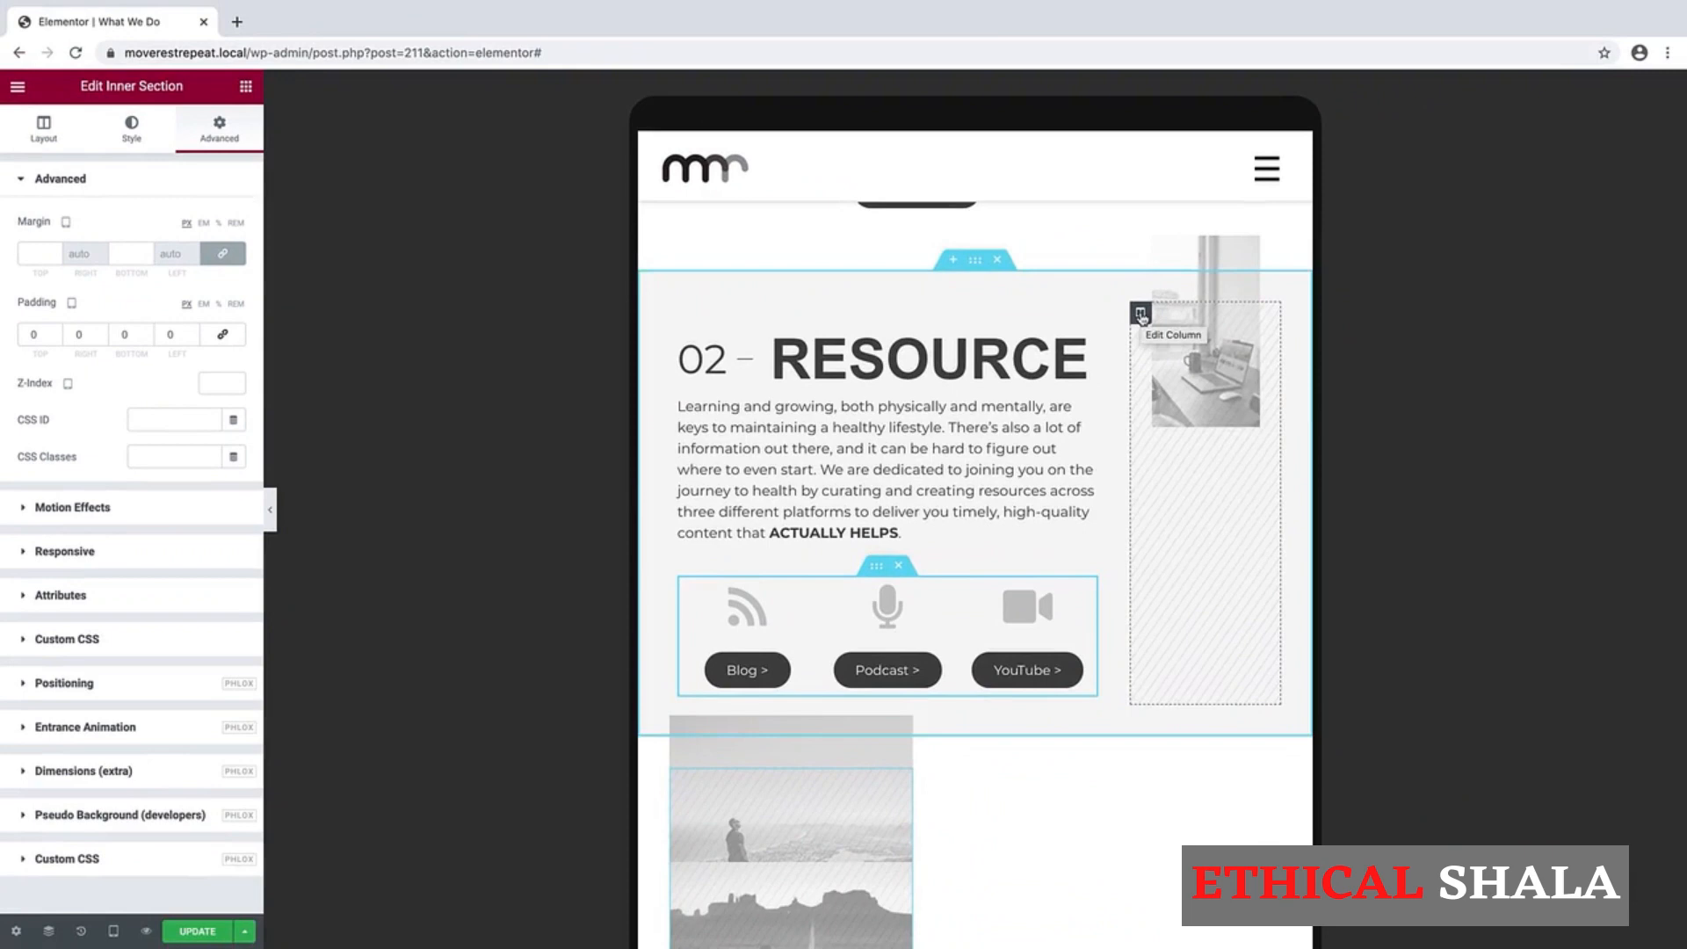
Step: Turn off Hide On Tablet for the Resource section's image column
{"action": "right_click", "coordinate": [1237, 319]}
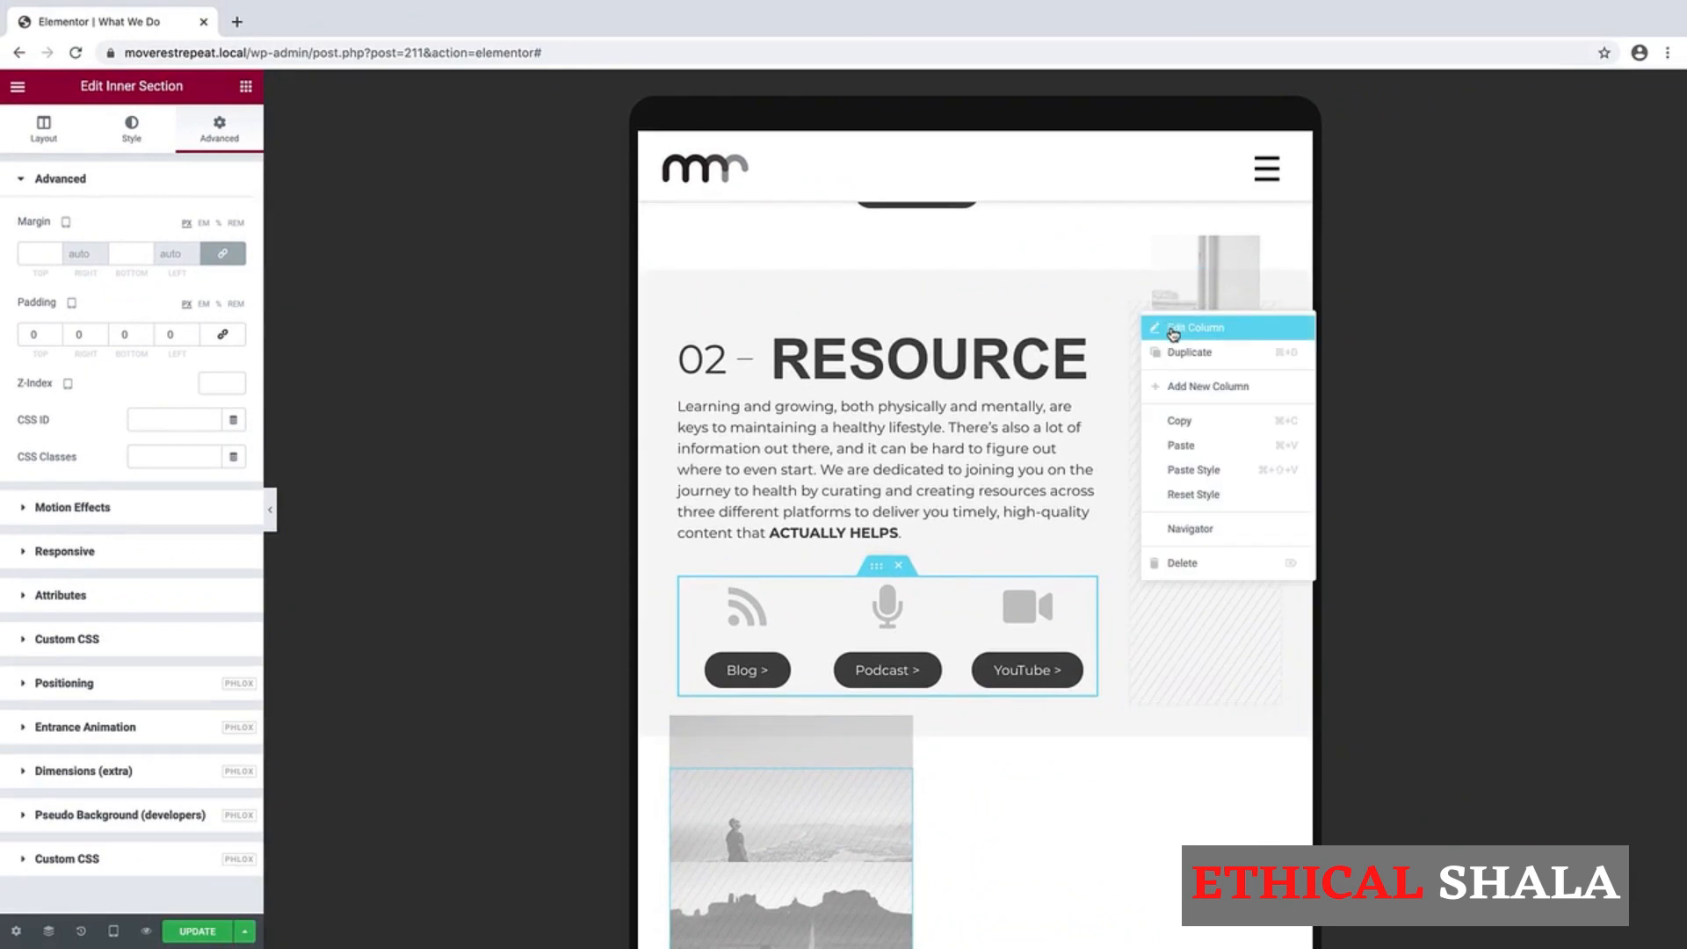
{"action": "left_click", "coordinate": [1172, 330]}
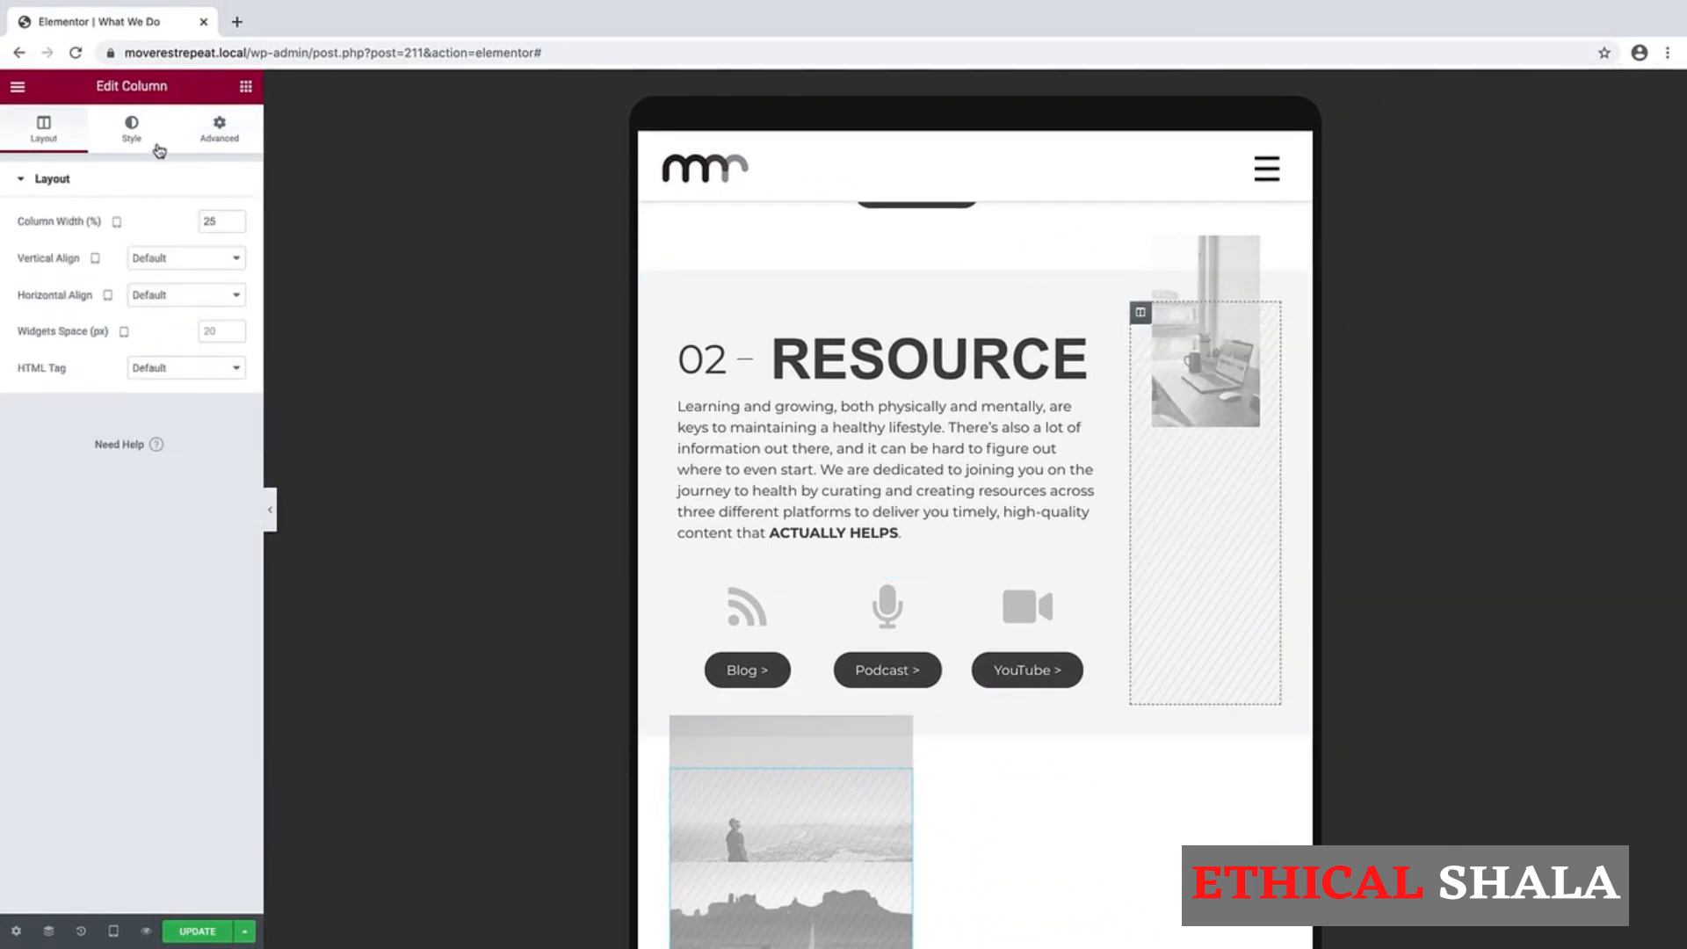
{"action": "left_click", "coordinate": [193, 144]}
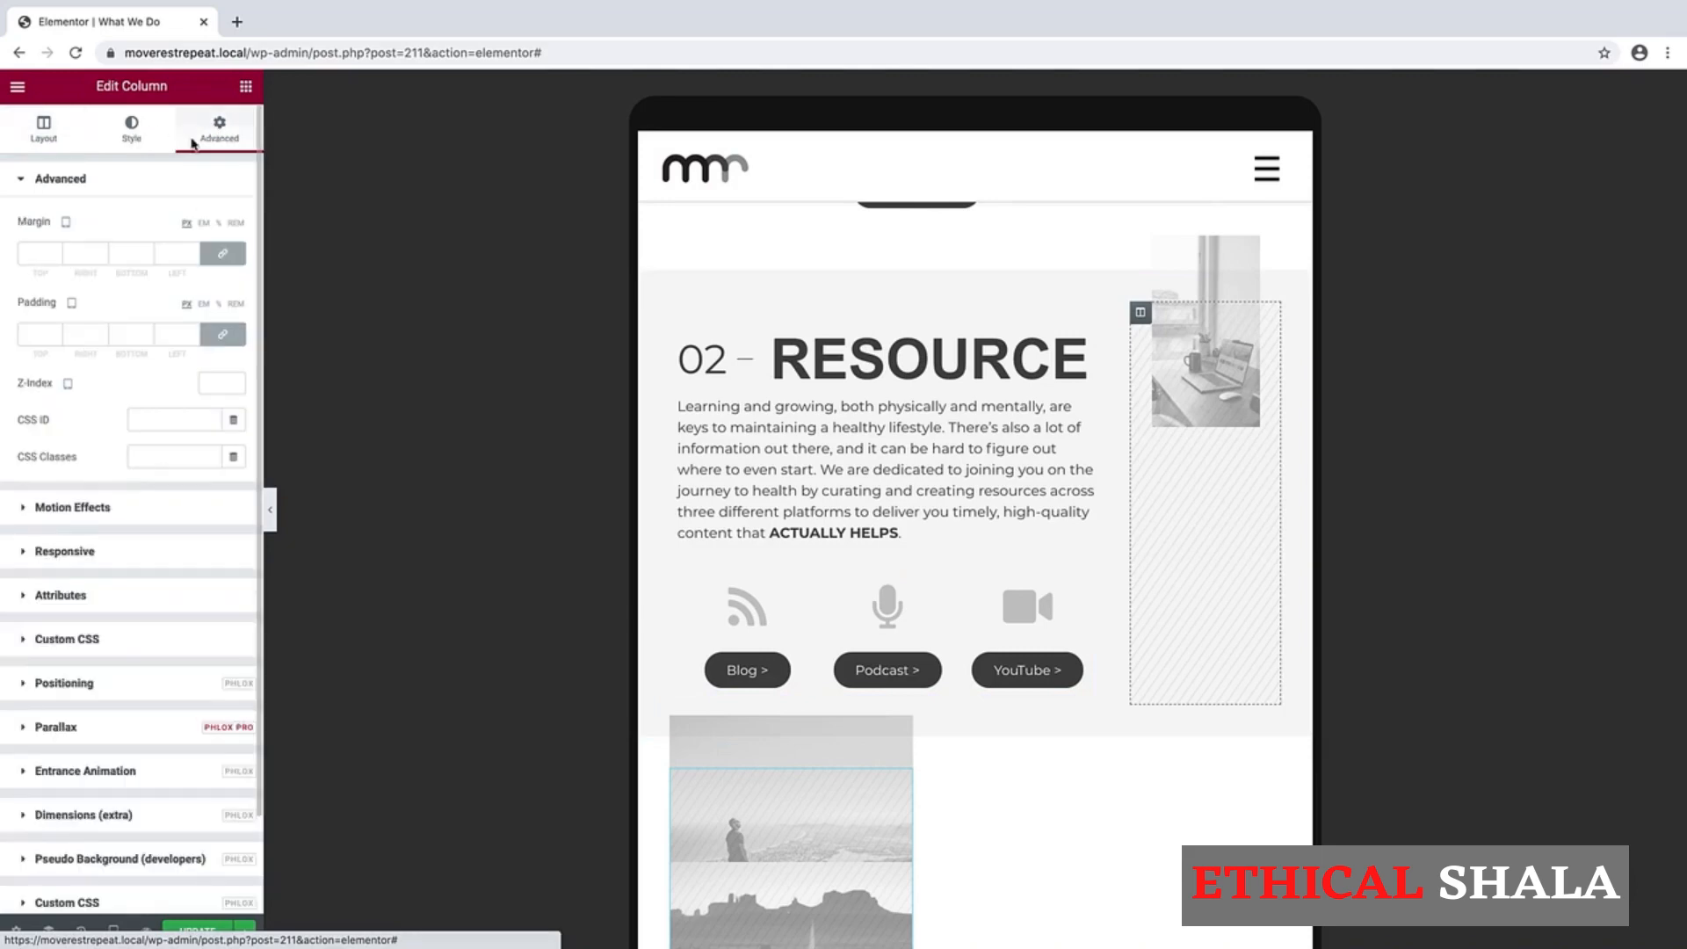
{"action": "left_click", "coordinate": [24, 548]}
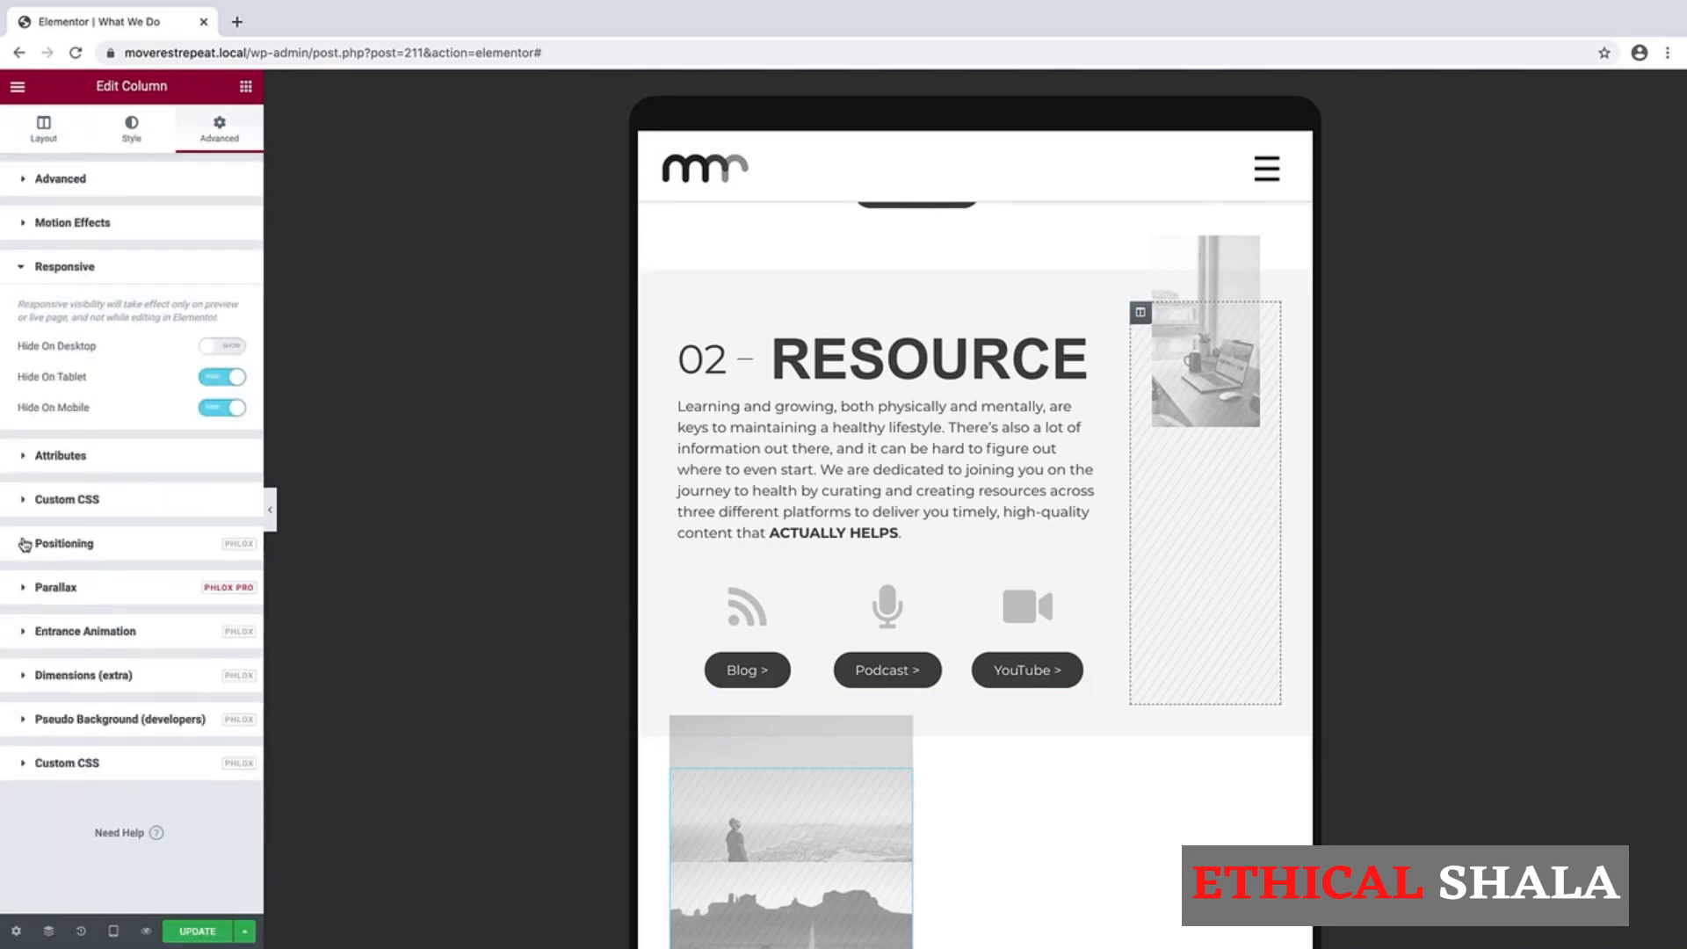
{"action": "left_click", "coordinate": [224, 378]}
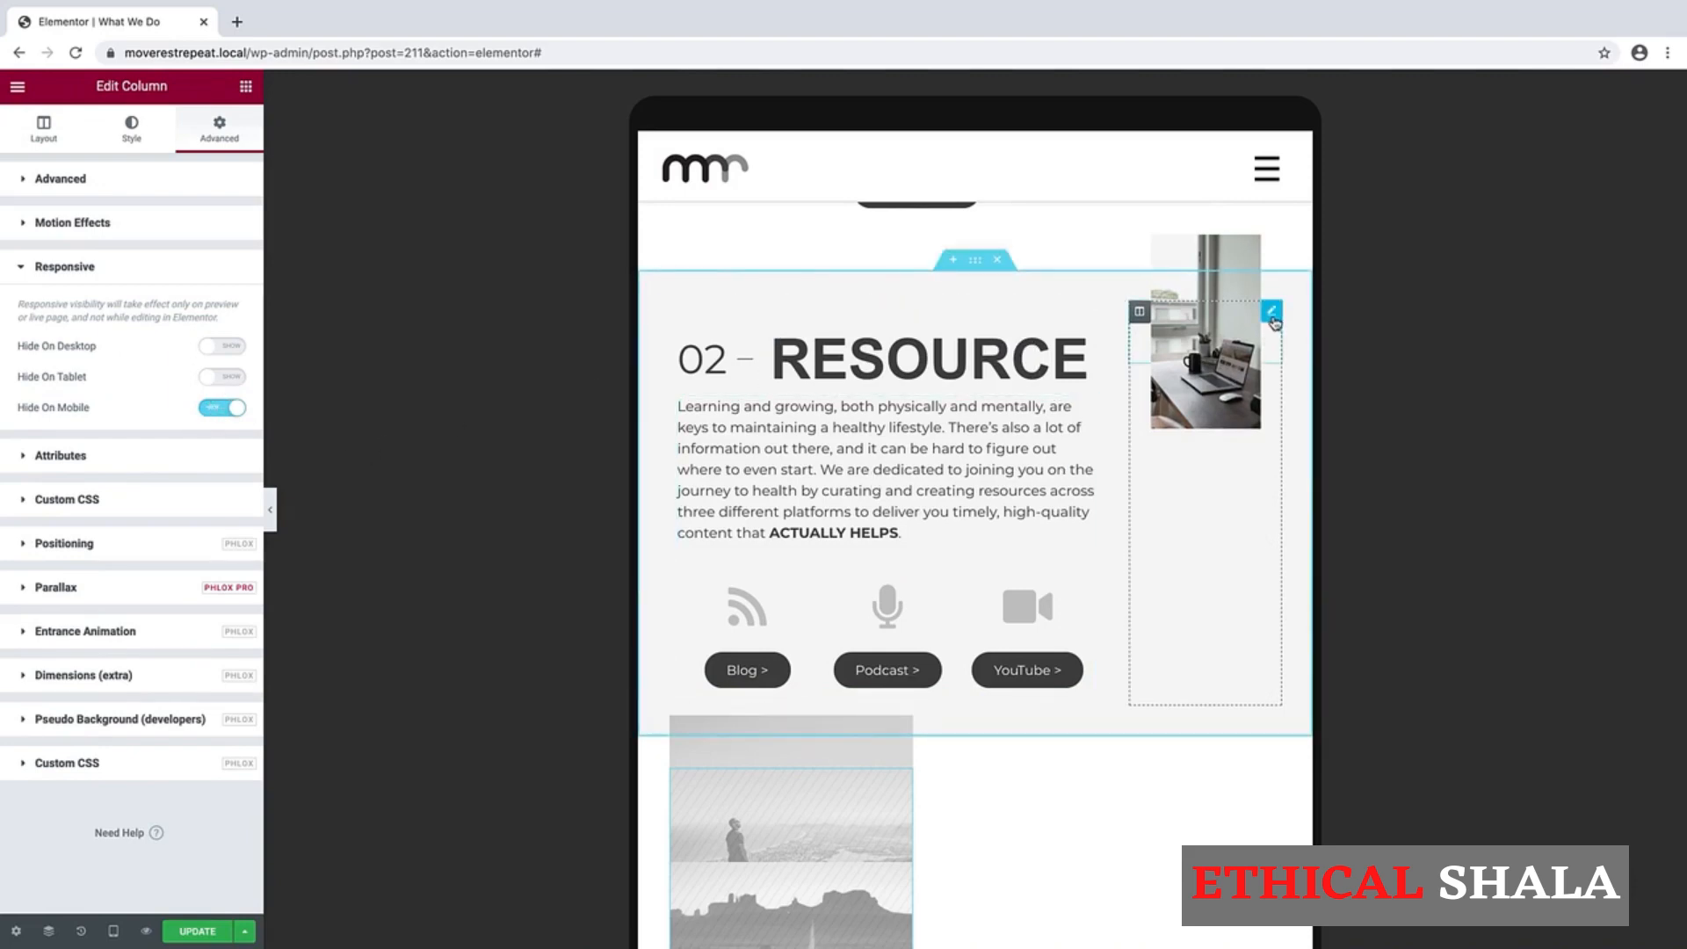
Step: Set the tablet padding of the Resource section's laptop image to 0 px on all sides
{"action": "left_click", "coordinate": [1272, 313]}
{"action": "left_click", "coordinate": [228, 130]}
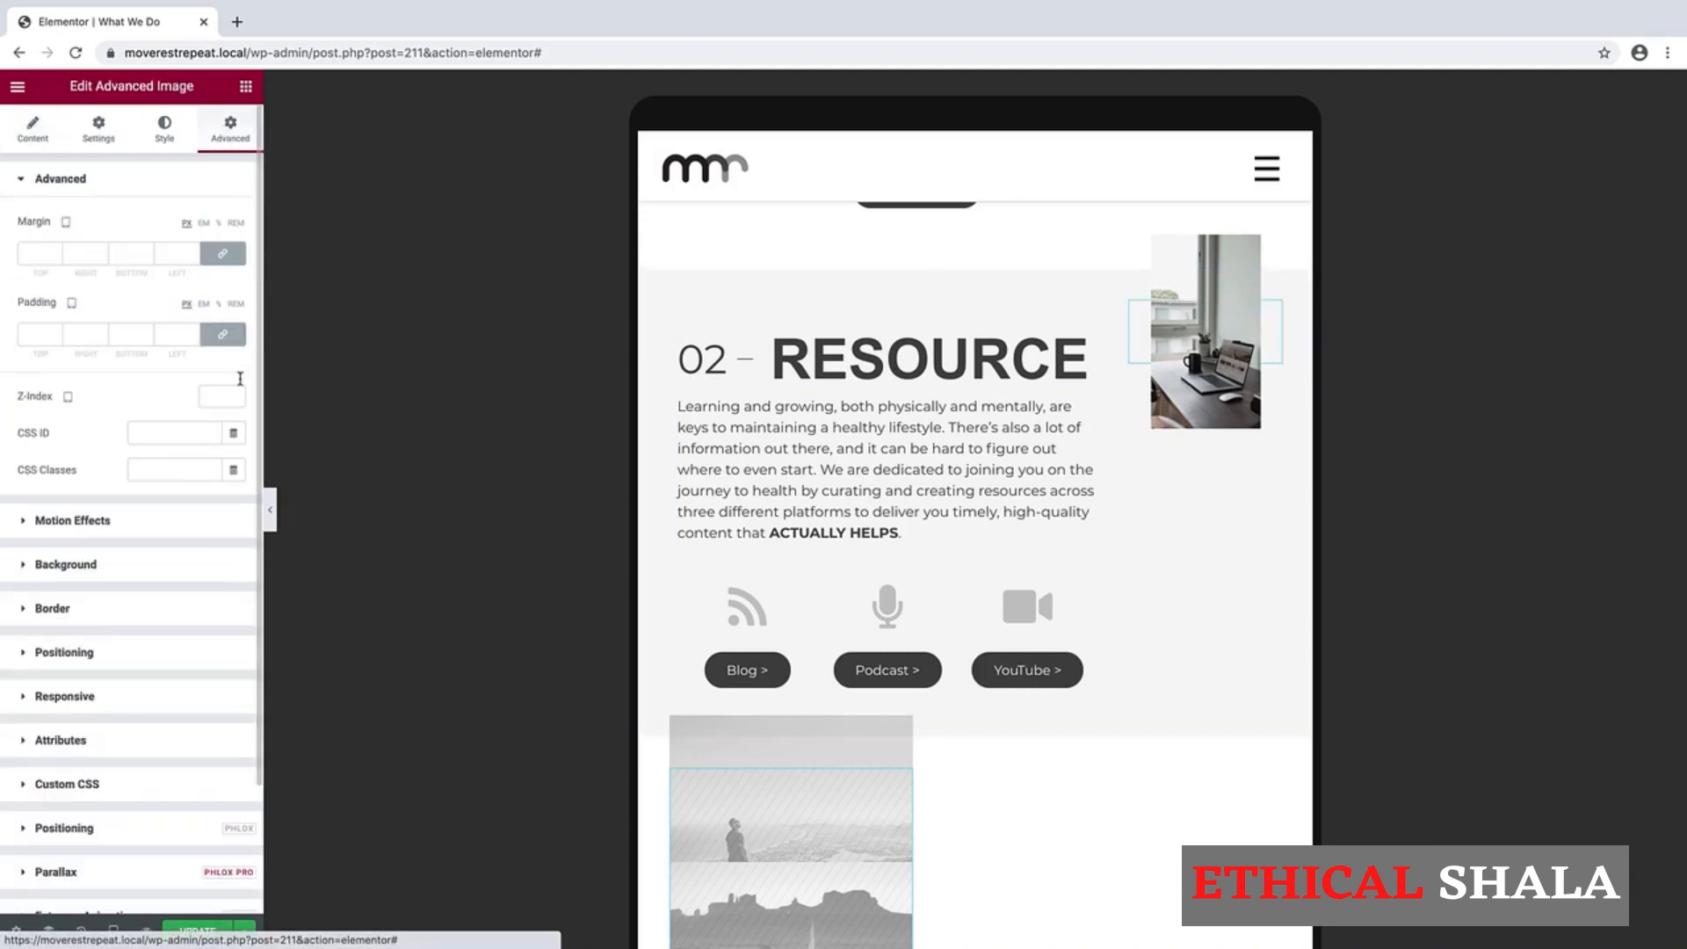
{"action": "left_click", "coordinate": [226, 338]}
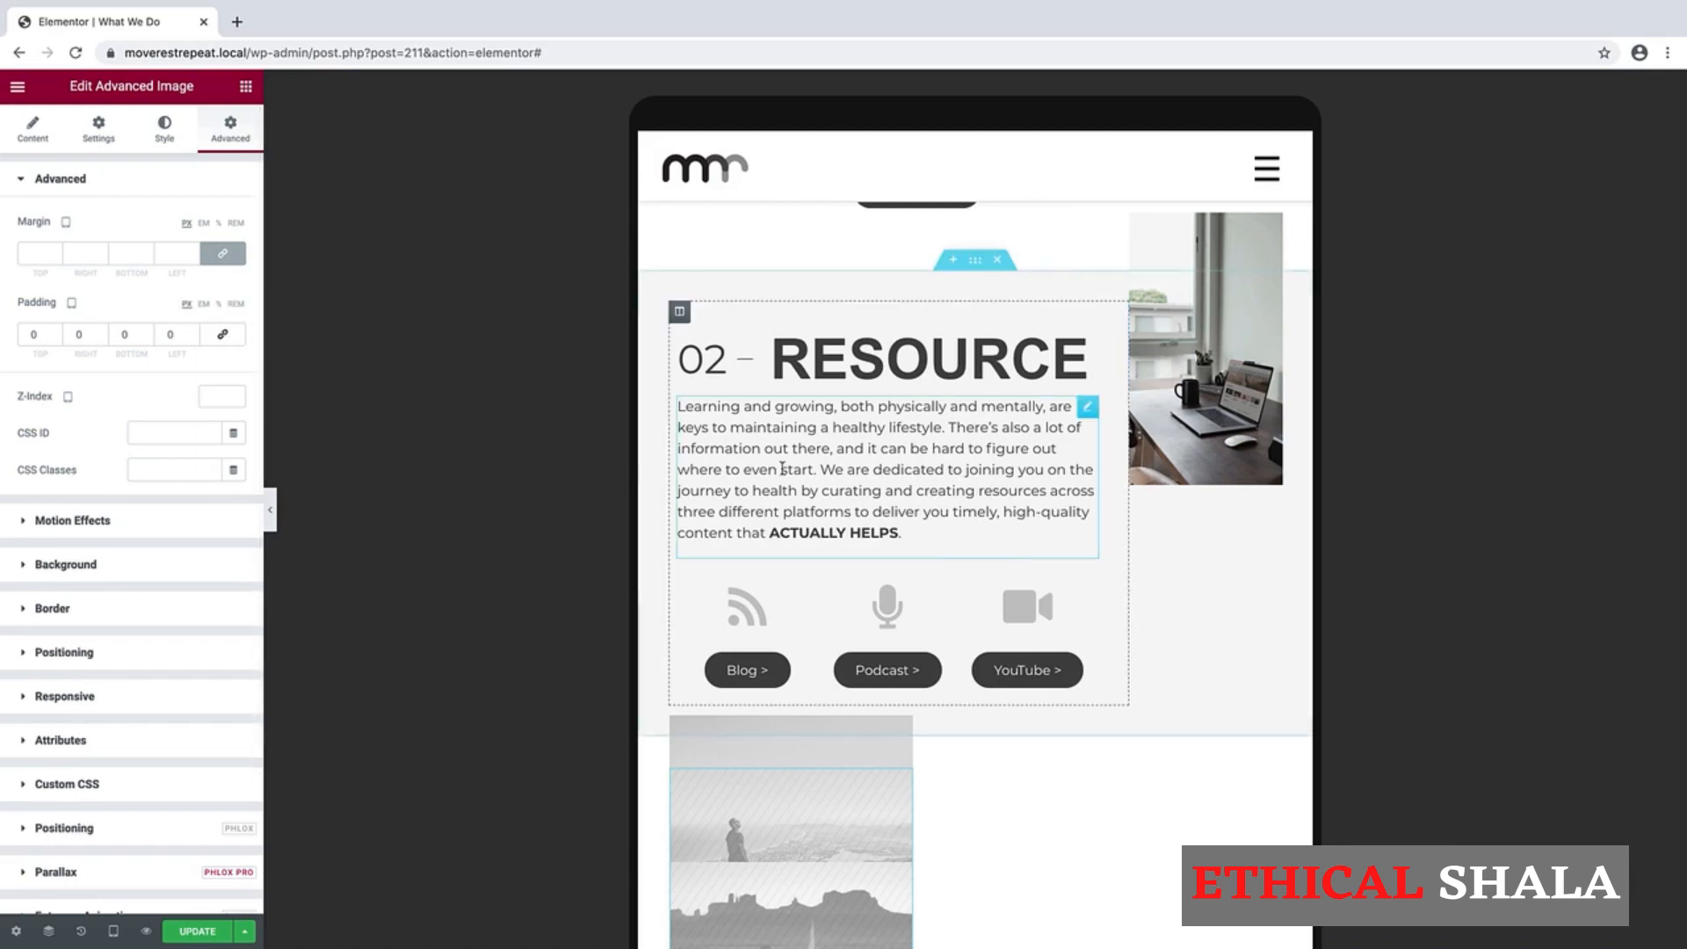
Step: Switch the responsive preview from tablet to mobile
{"action": "scroll", "coordinate": [1008, 562], "scroll_direction": "down", "scroll_amount": 1}
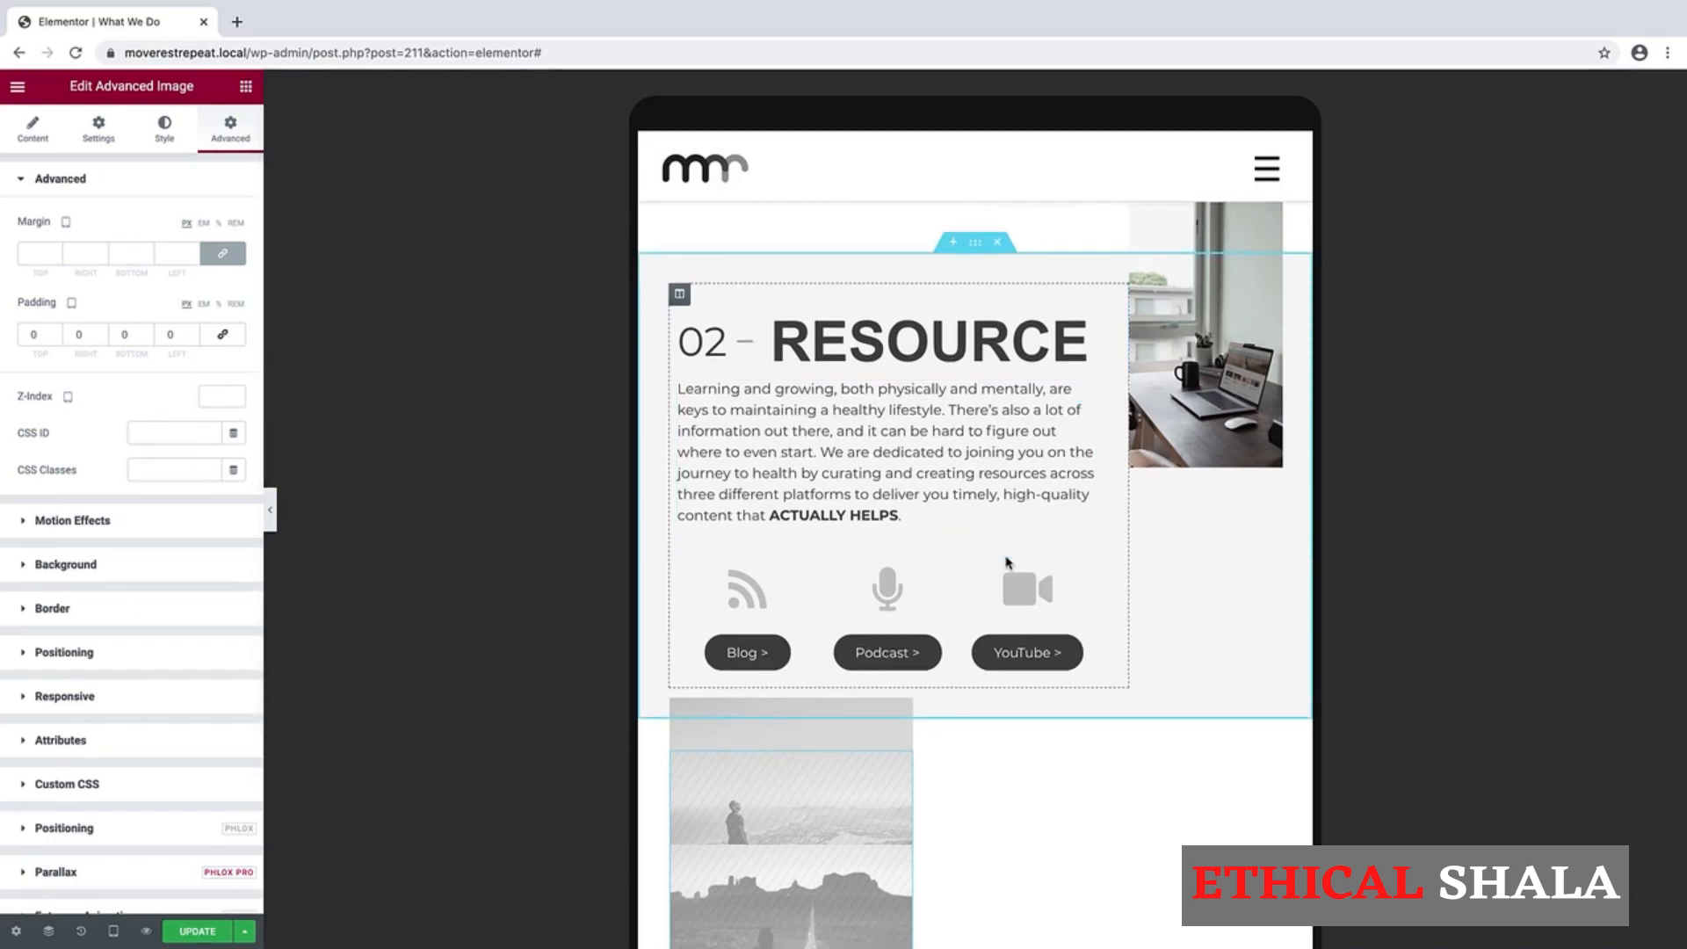
{"action": "left_click", "coordinate": [114, 932]}
{"action": "left_click", "coordinate": [80, 887]}
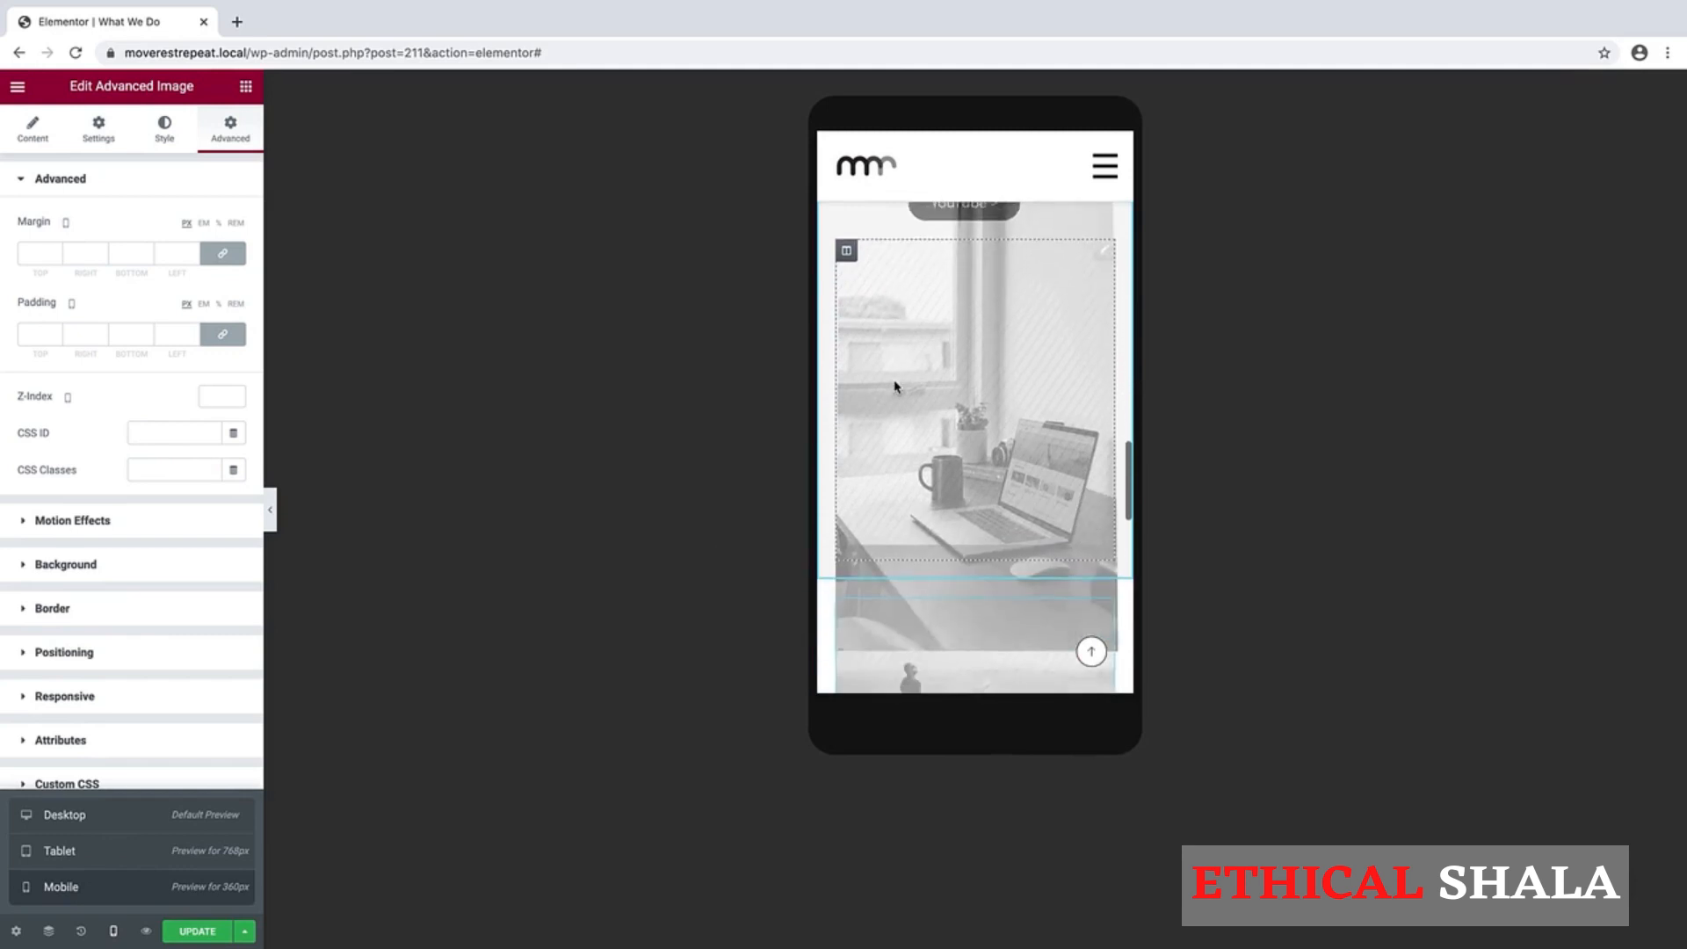
Step: Check the mobile column widths of the Train section's number 01 and divider columns
{"action": "scroll", "coordinate": [895, 387], "scroll_direction": "up", "scroll_amount": 10}
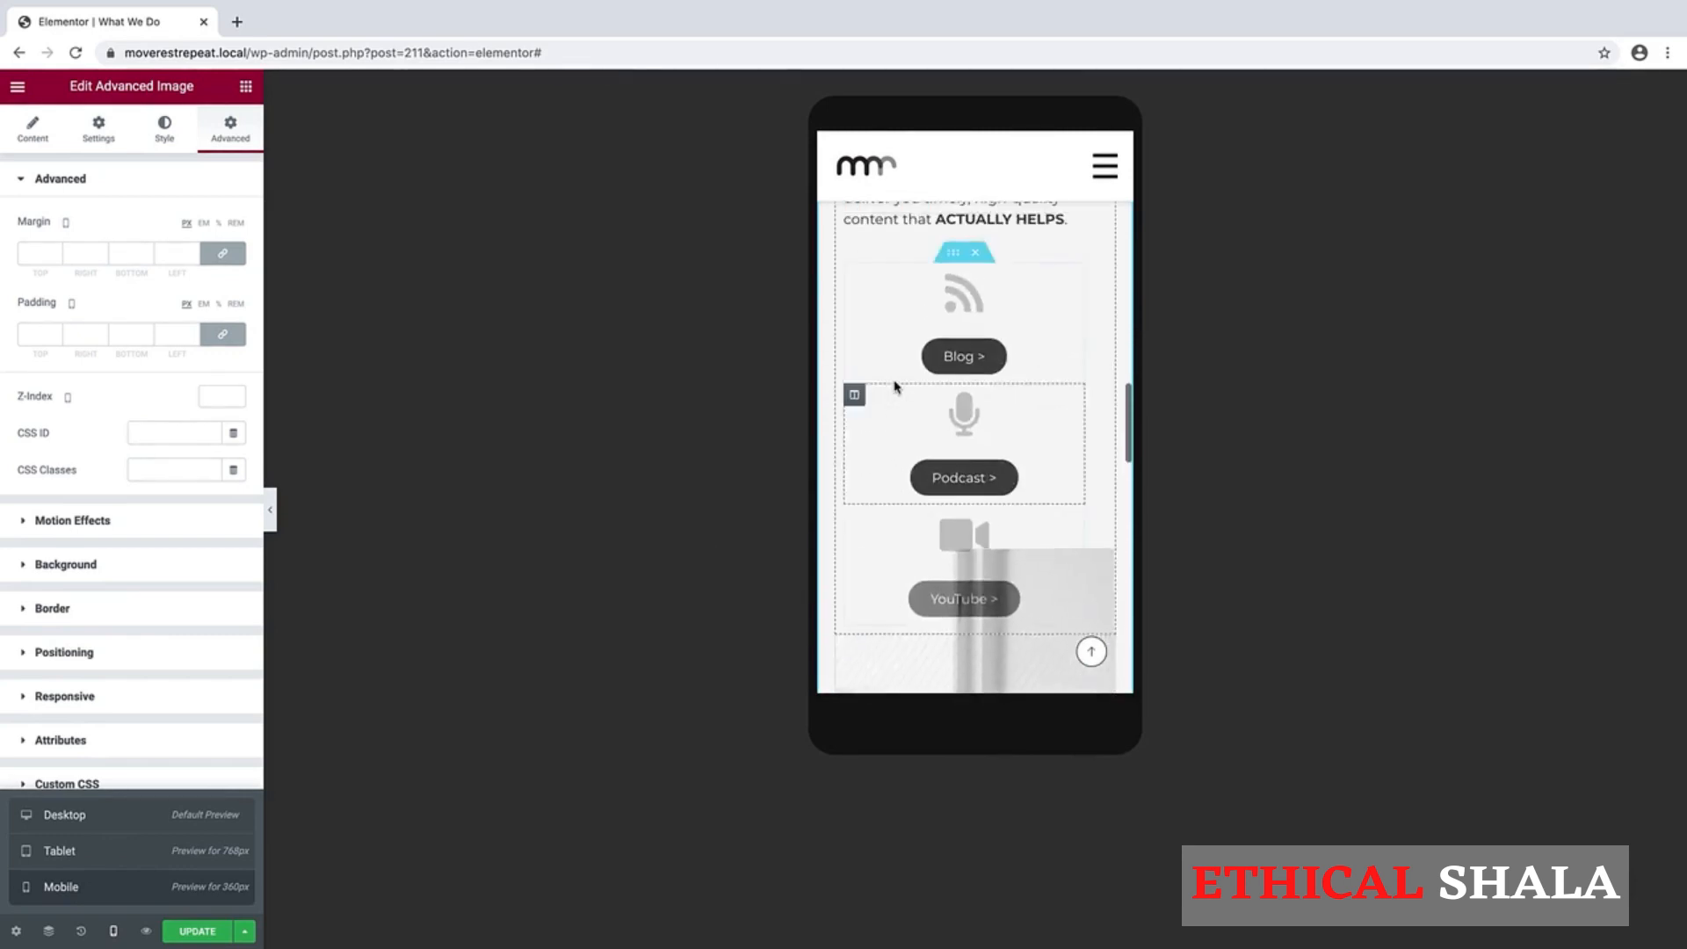
{"action": "scroll", "coordinate": [895, 381], "scroll_direction": "up", "scroll_amount": 5}
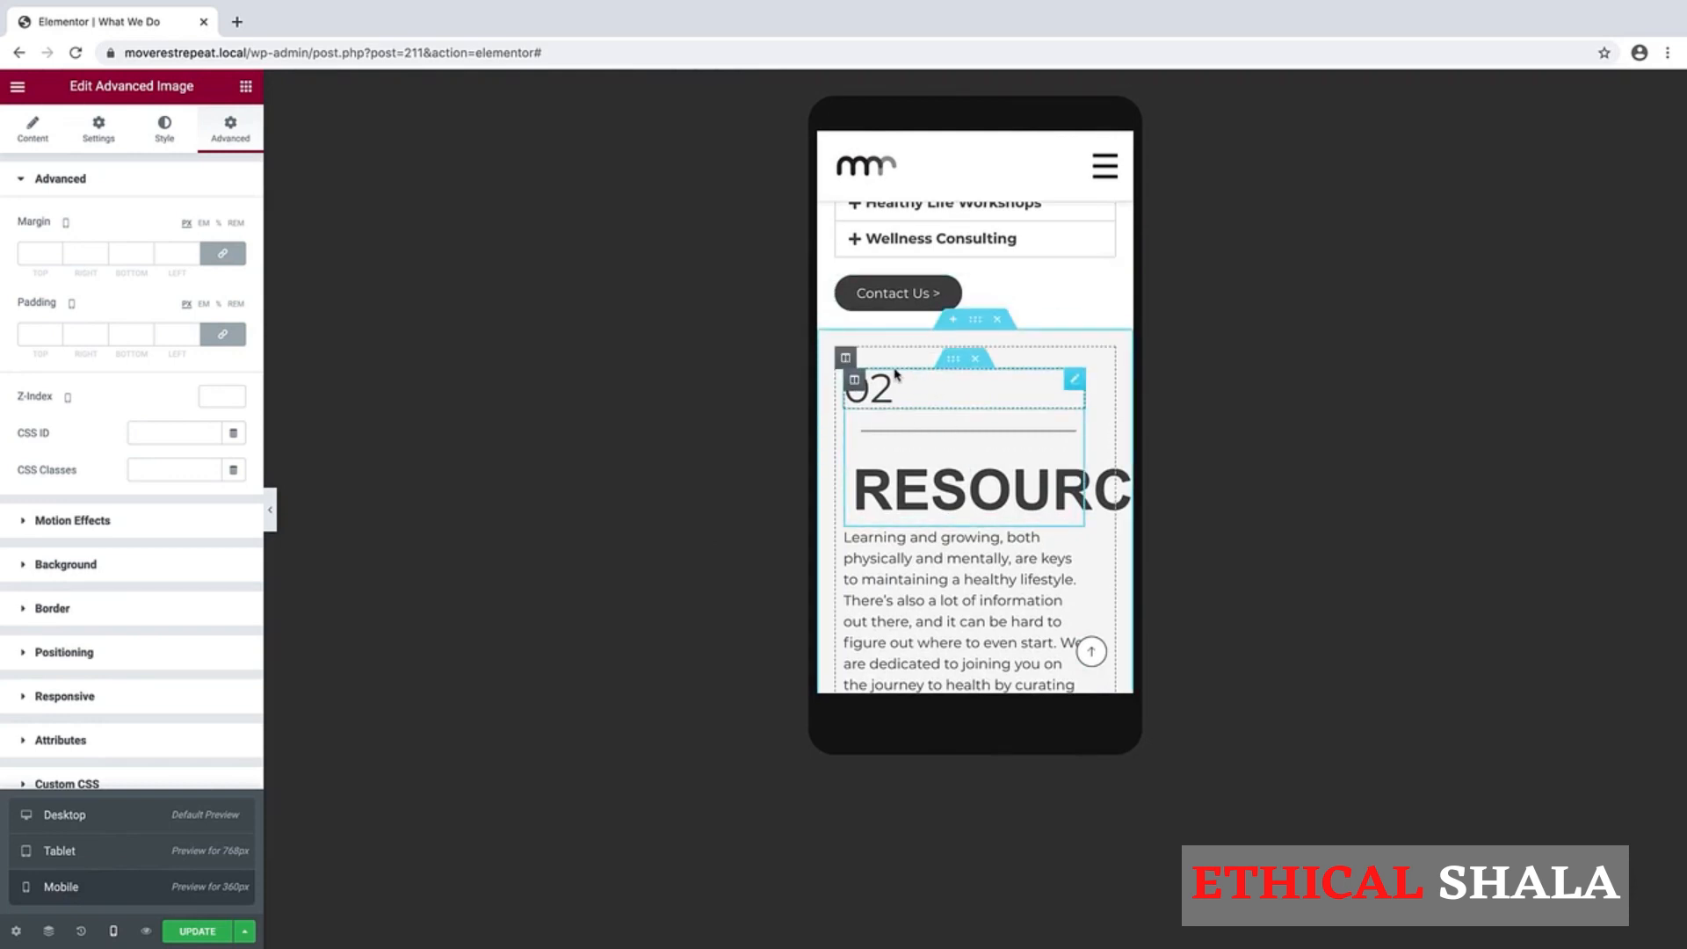
{"action": "scroll", "coordinate": [894, 373], "scroll_direction": "up", "scroll_amount": 1}
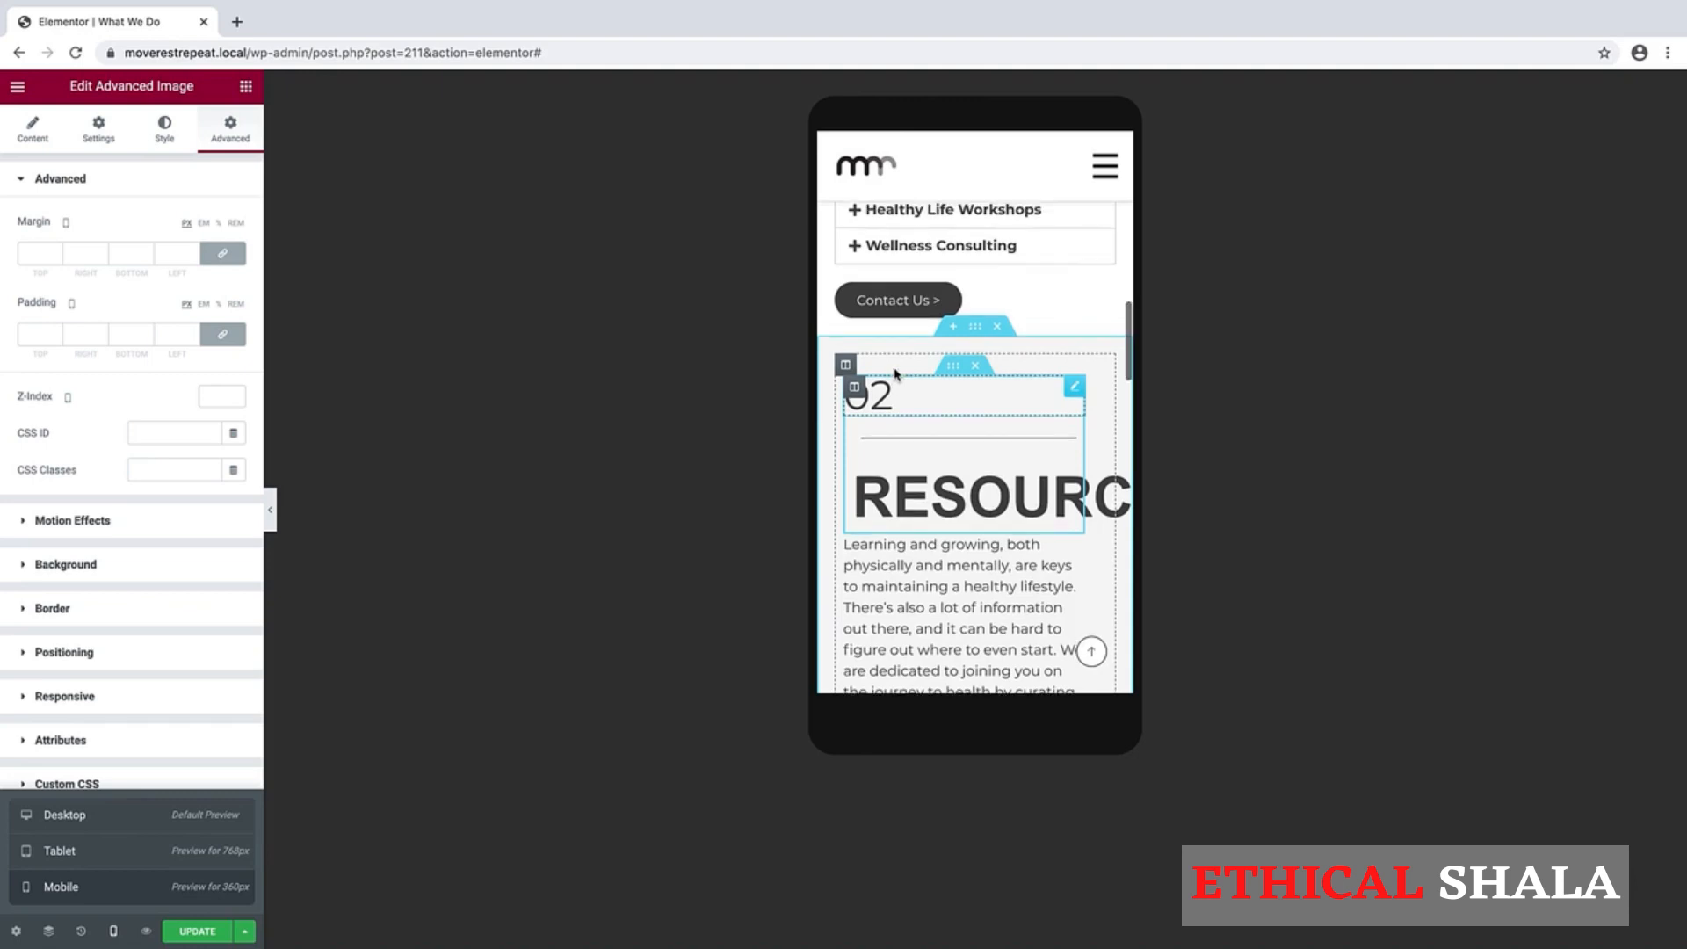
{"action": "scroll", "coordinate": [895, 373], "scroll_direction": "up", "scroll_amount": 15}
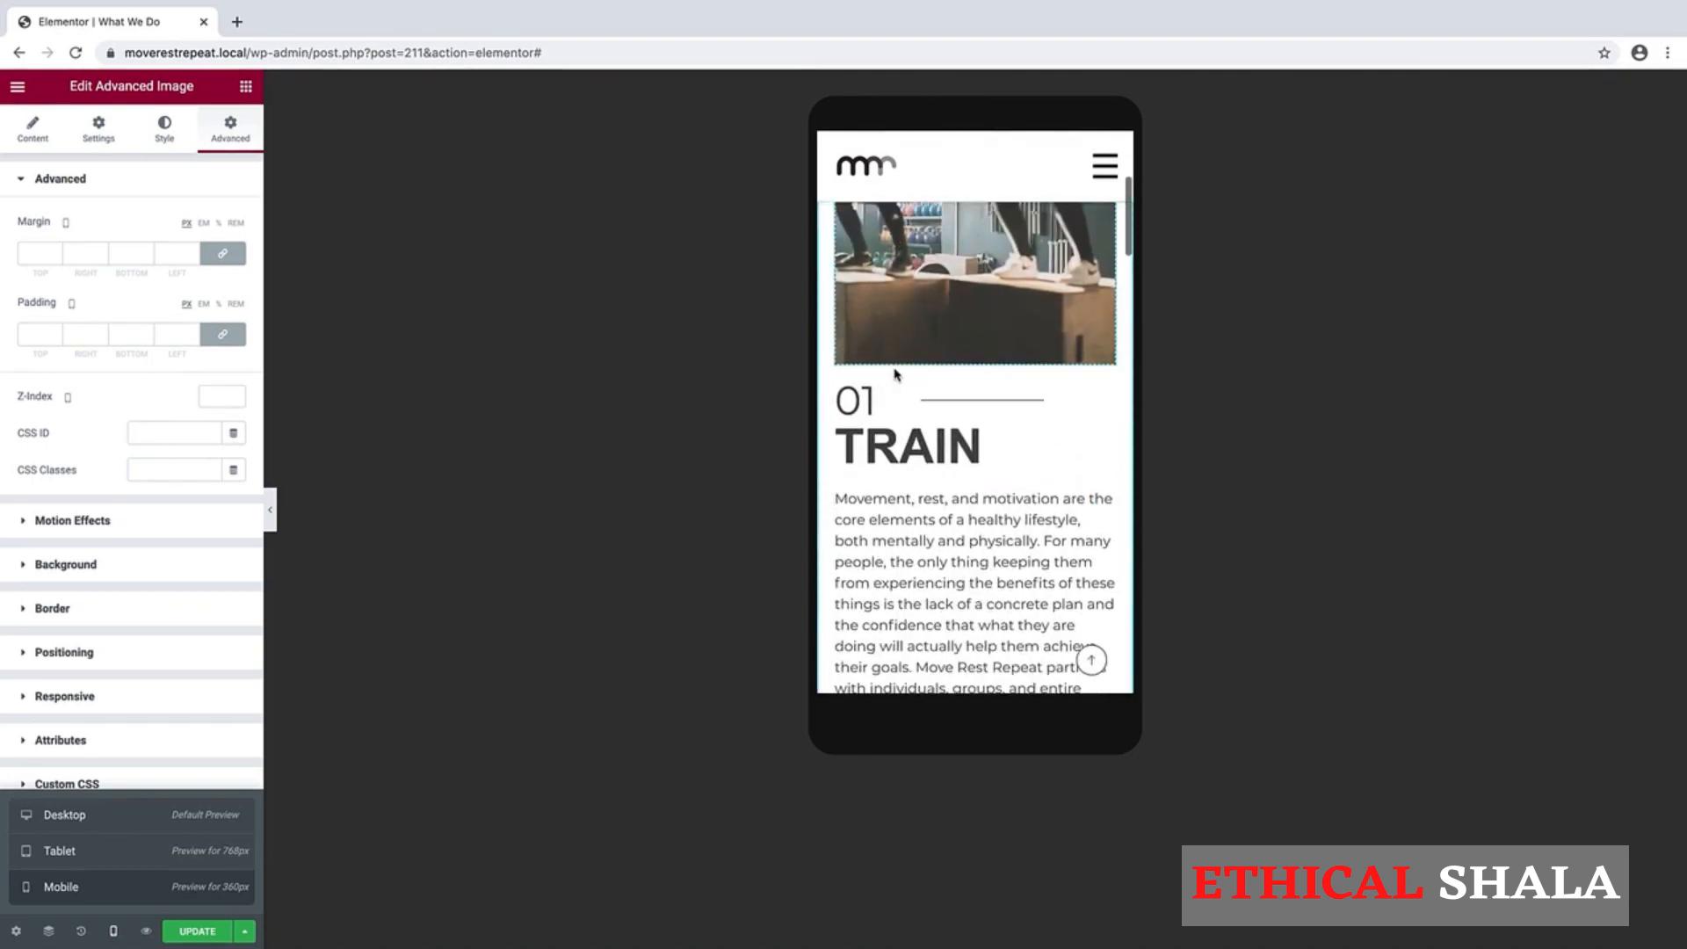
{"action": "left_click", "coordinate": [845, 381]}
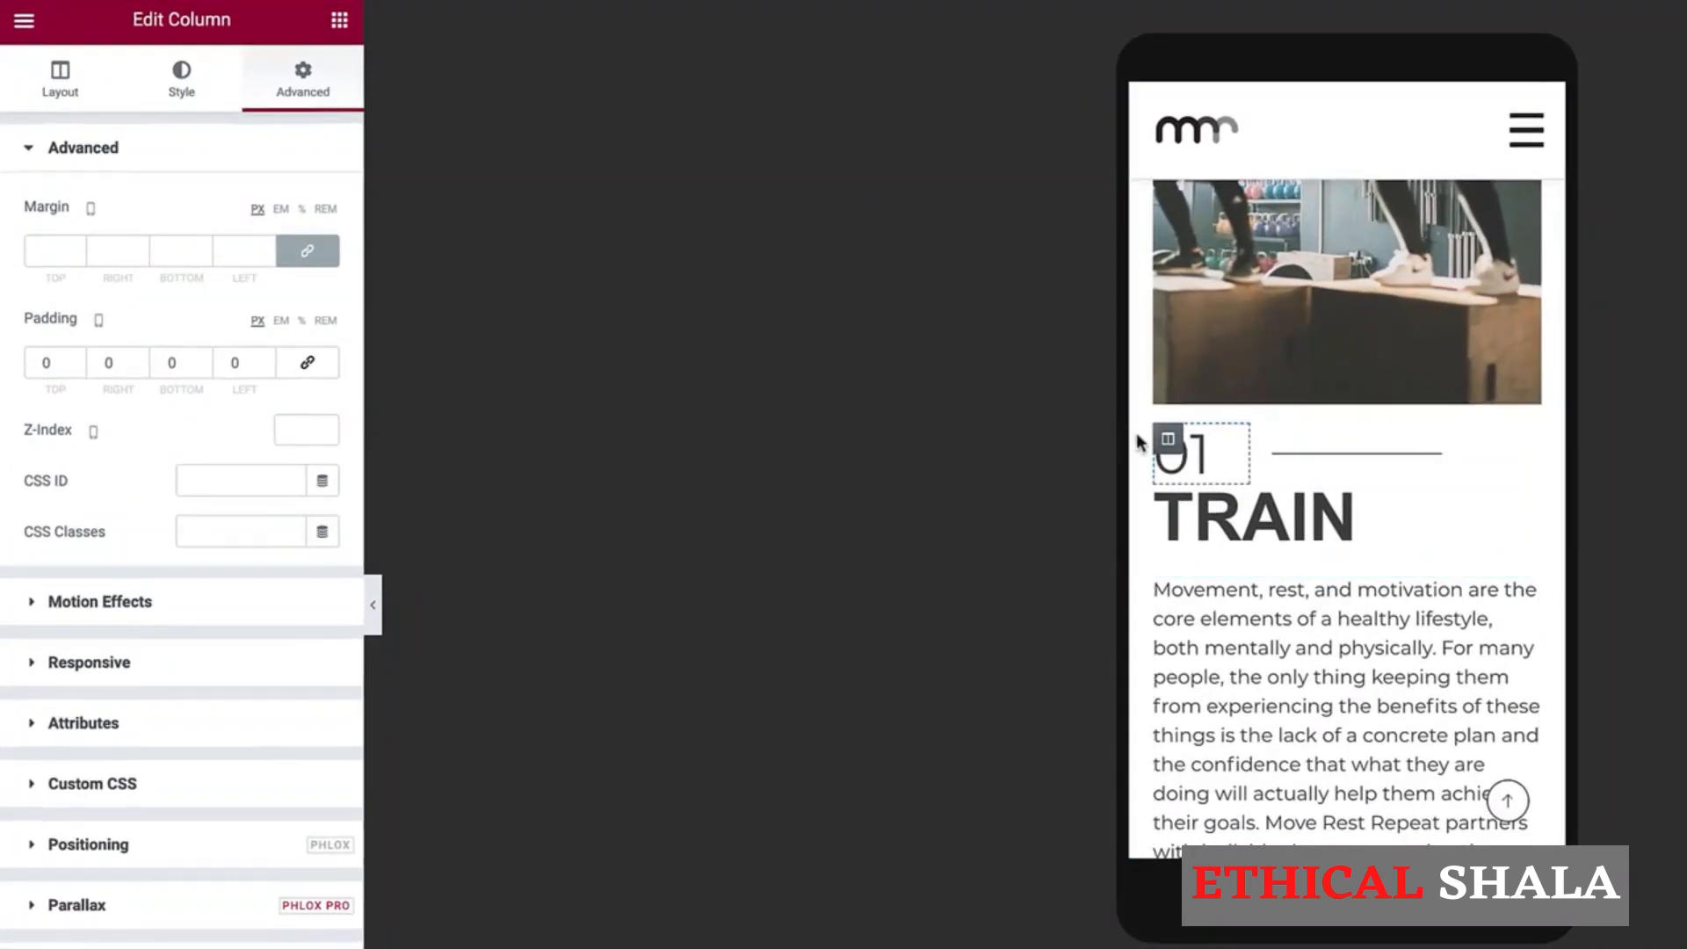
{"action": "left_click", "coordinate": [54, 91]}
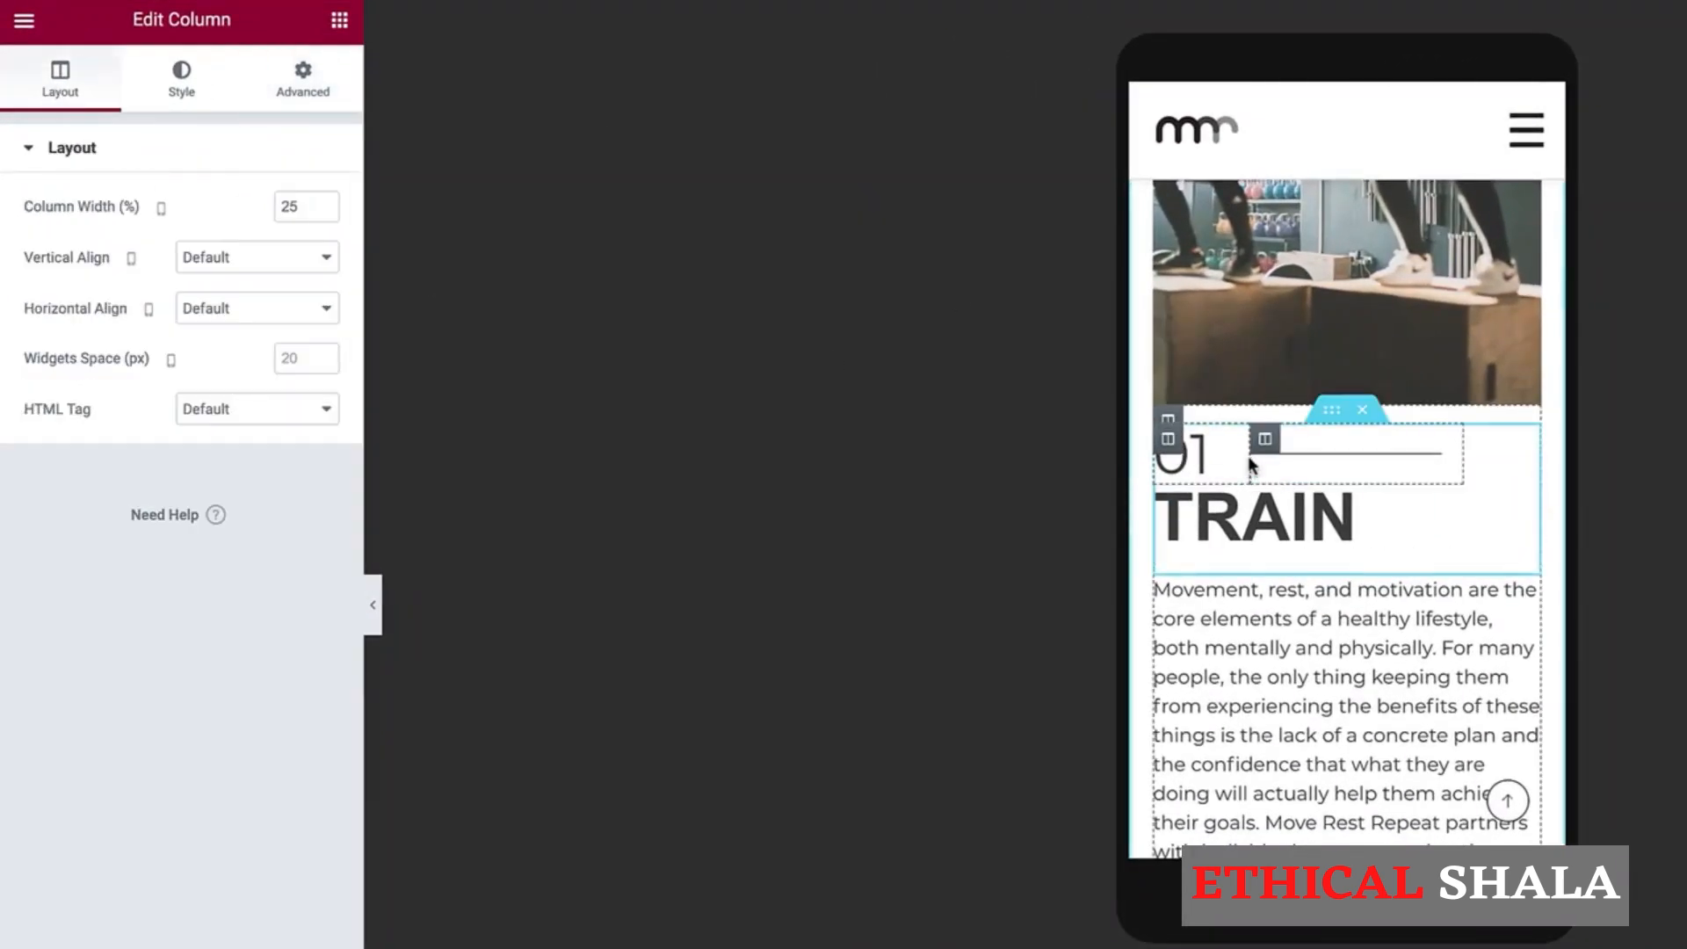
{"action": "left_click", "coordinate": [1265, 441]}
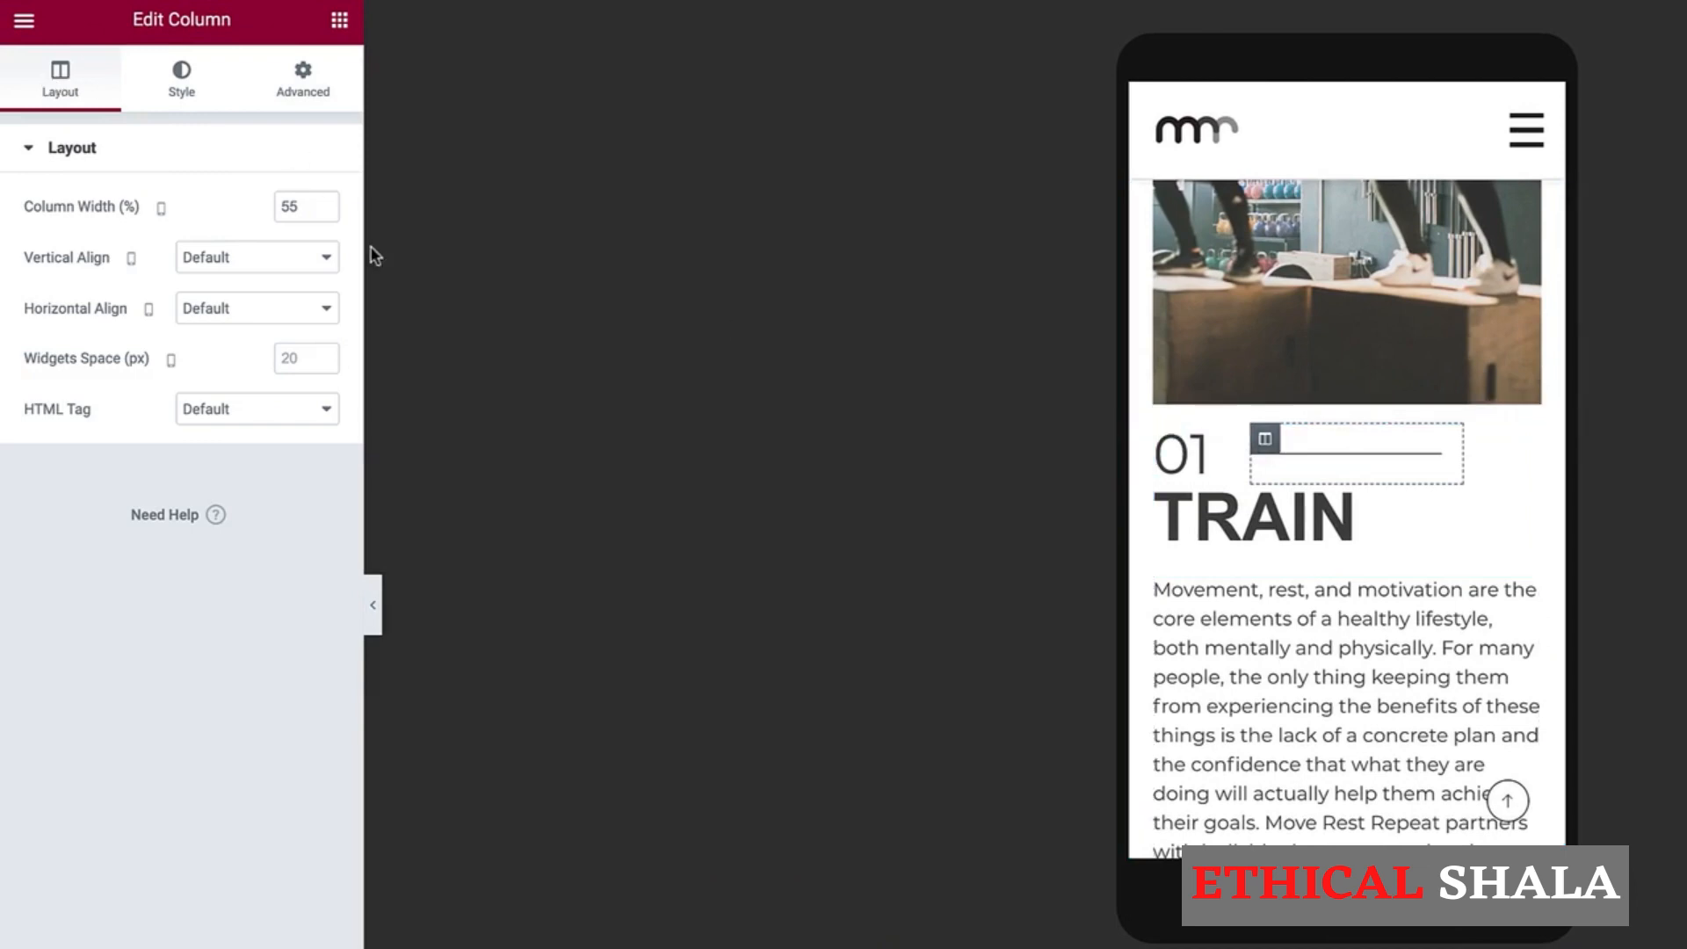
Step: Set the mobile width of the Resource section's number 02 column to 25%
{"action": "scroll", "coordinate": [1378, 624], "scroll_direction": "down", "scroll_amount": 10}
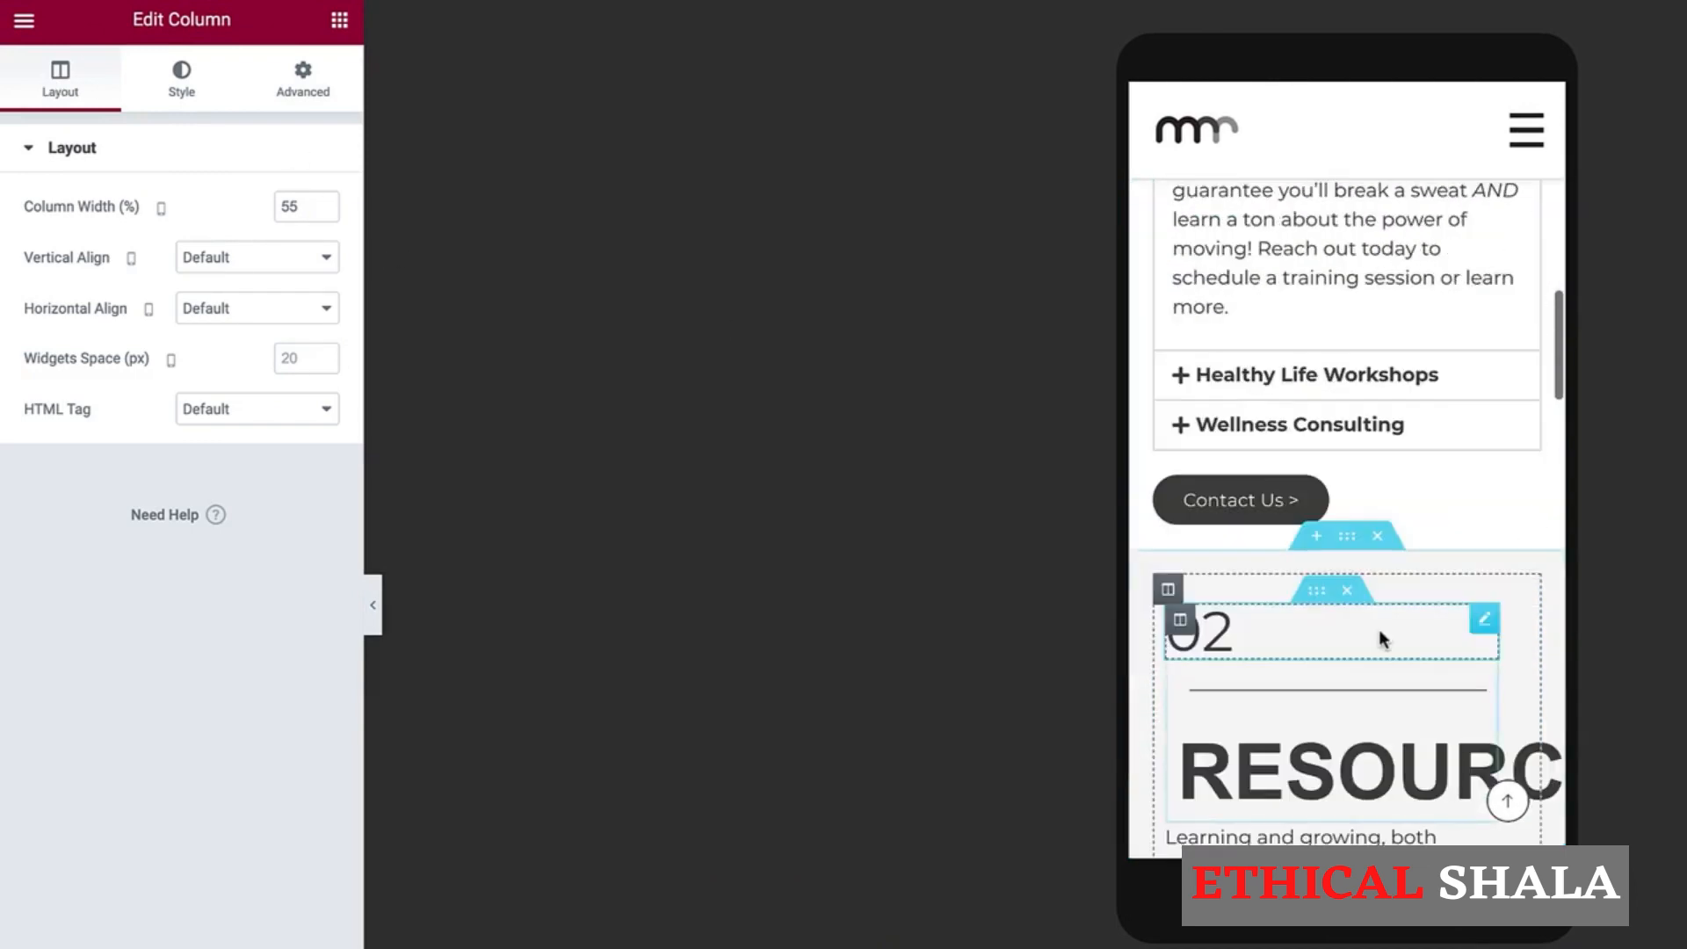
{"action": "scroll", "coordinate": [1378, 629], "scroll_direction": "down", "scroll_amount": 1}
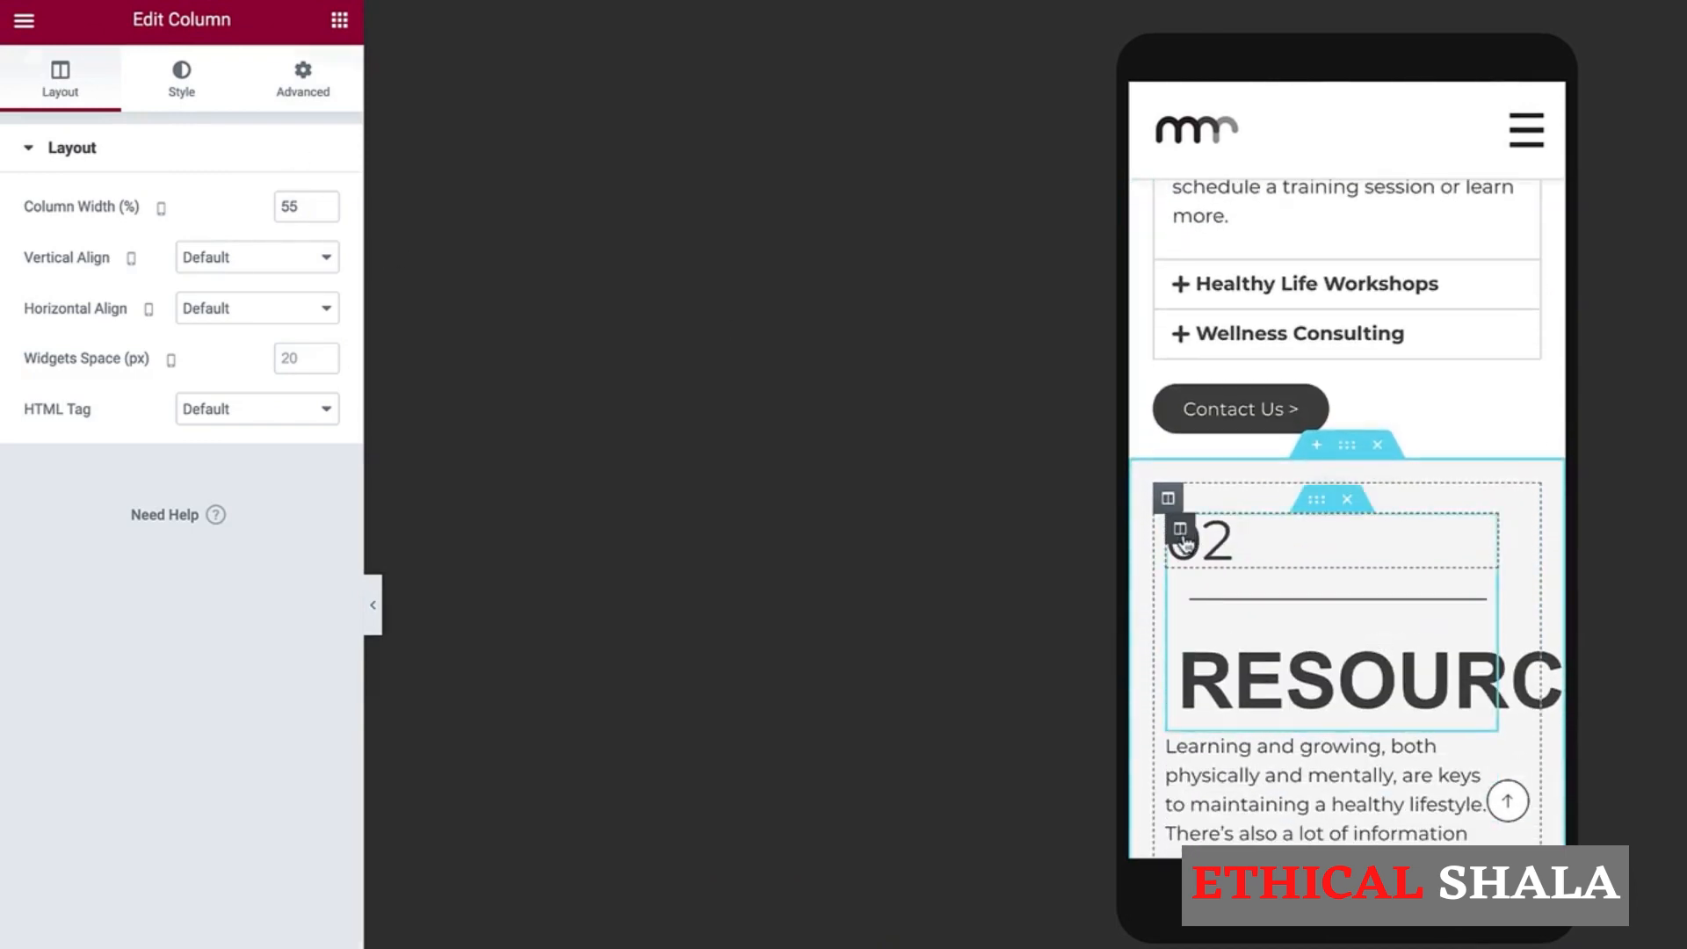
{"action": "left_click", "coordinate": [1182, 532]}
{"action": "left_click", "coordinate": [60, 79]}
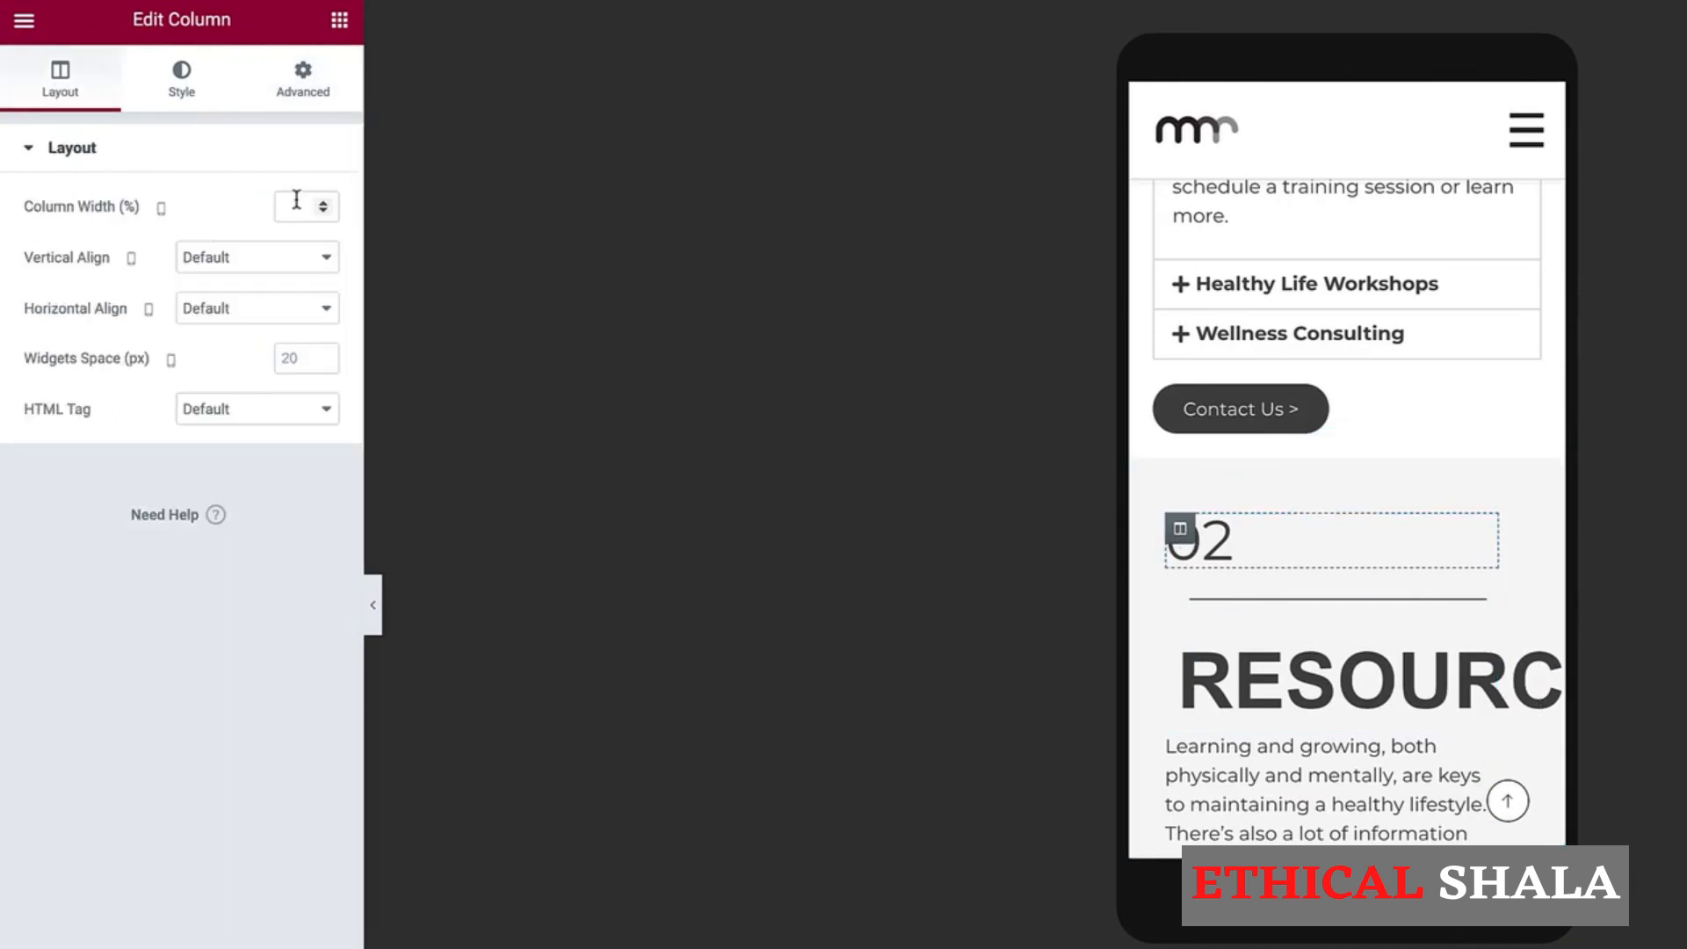
{"action": "left_click", "coordinate": [296, 201]}
{"action": "type", "text": "25"}
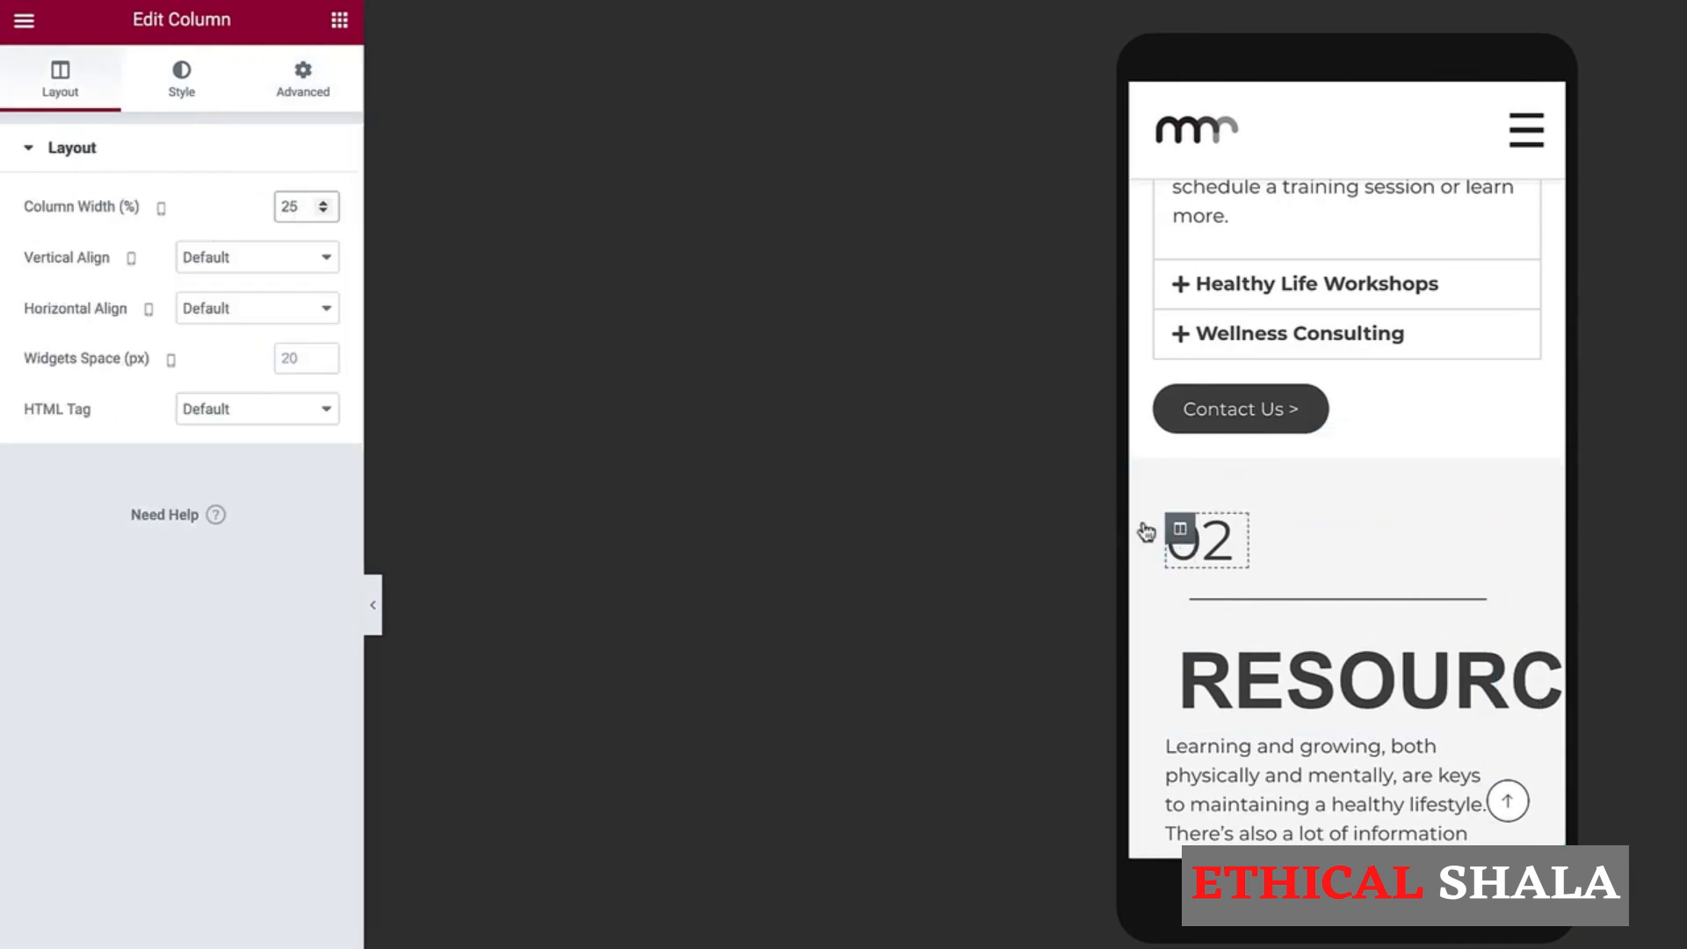
Step: Set the mobile width of the Resource section's divider column to 55%
{"action": "left_click", "coordinate": [1180, 586]}
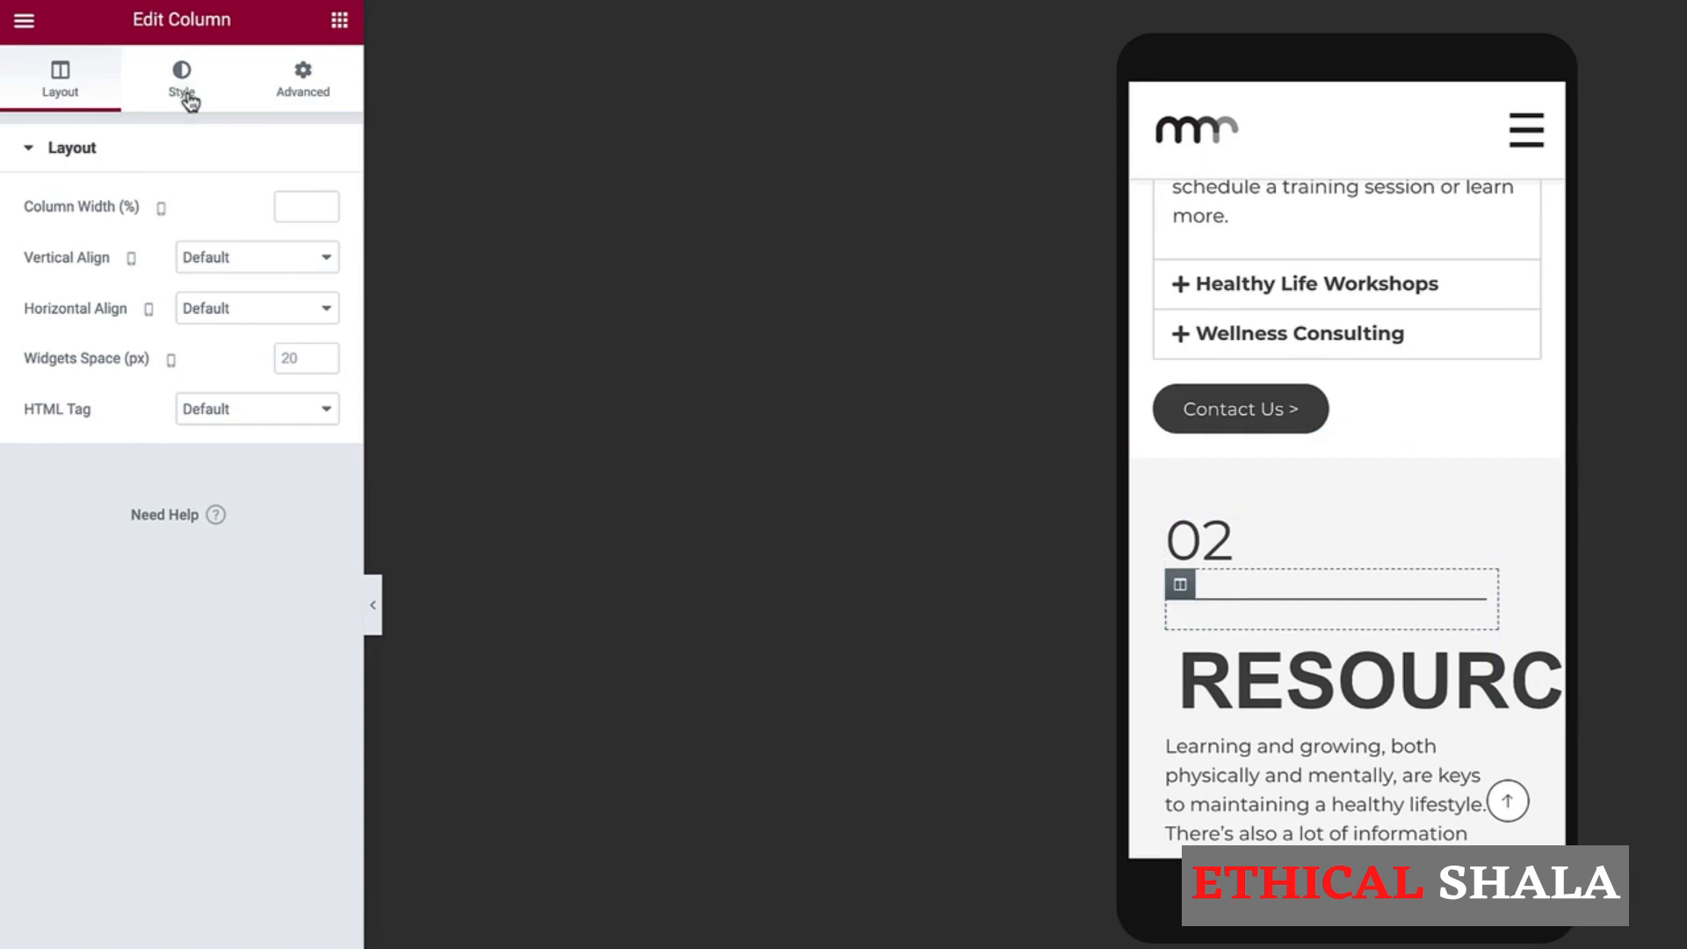
{"action": "left_click", "coordinate": [283, 208]}
{"action": "type", "text": "55"}
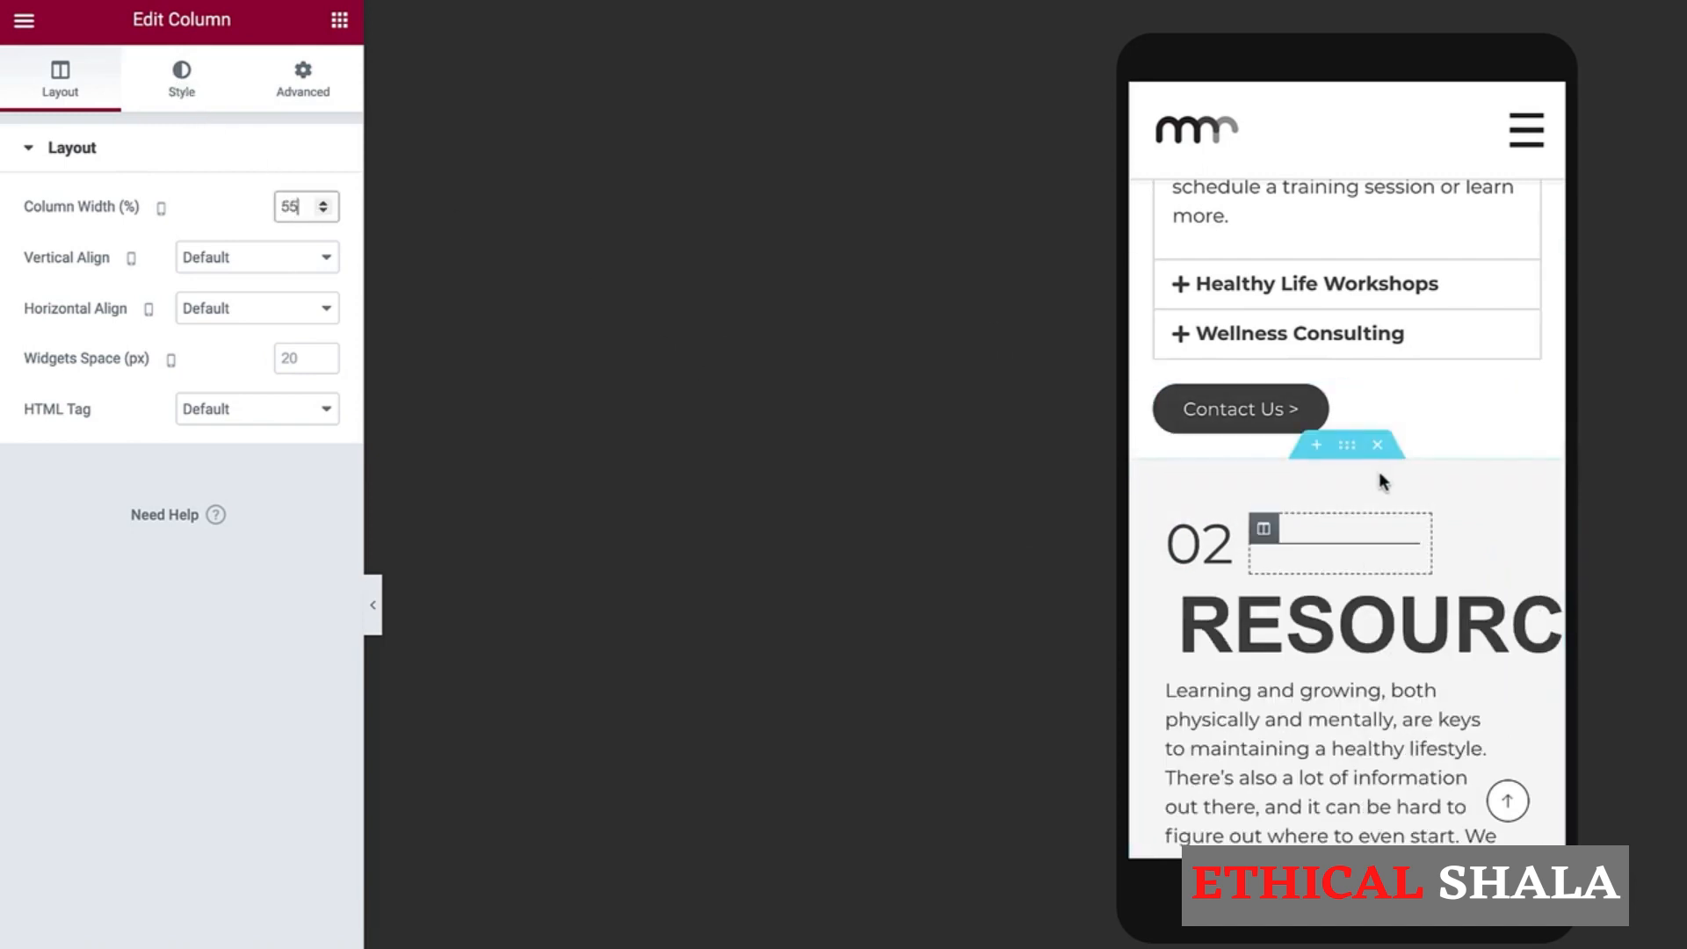
Step: Set the mobile font size of the RESOURCE heading to 55 px
{"action": "scroll", "coordinate": [1379, 471], "scroll_direction": "down", "scroll_amount": 2}
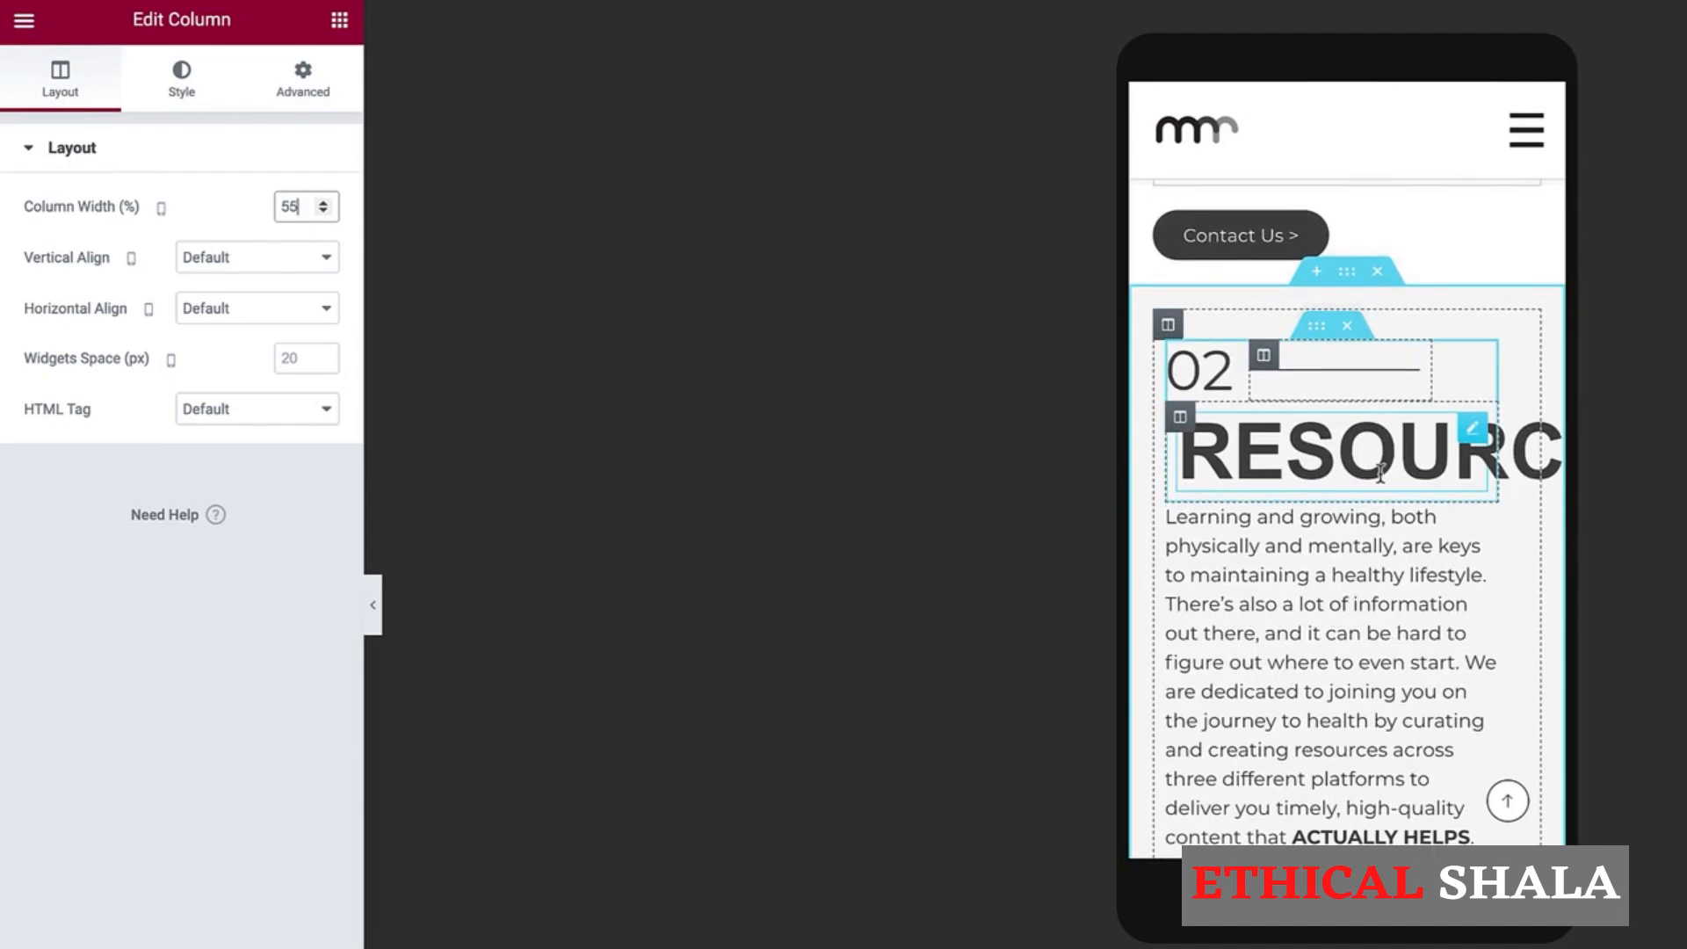
{"action": "left_click", "coordinate": [1347, 456]}
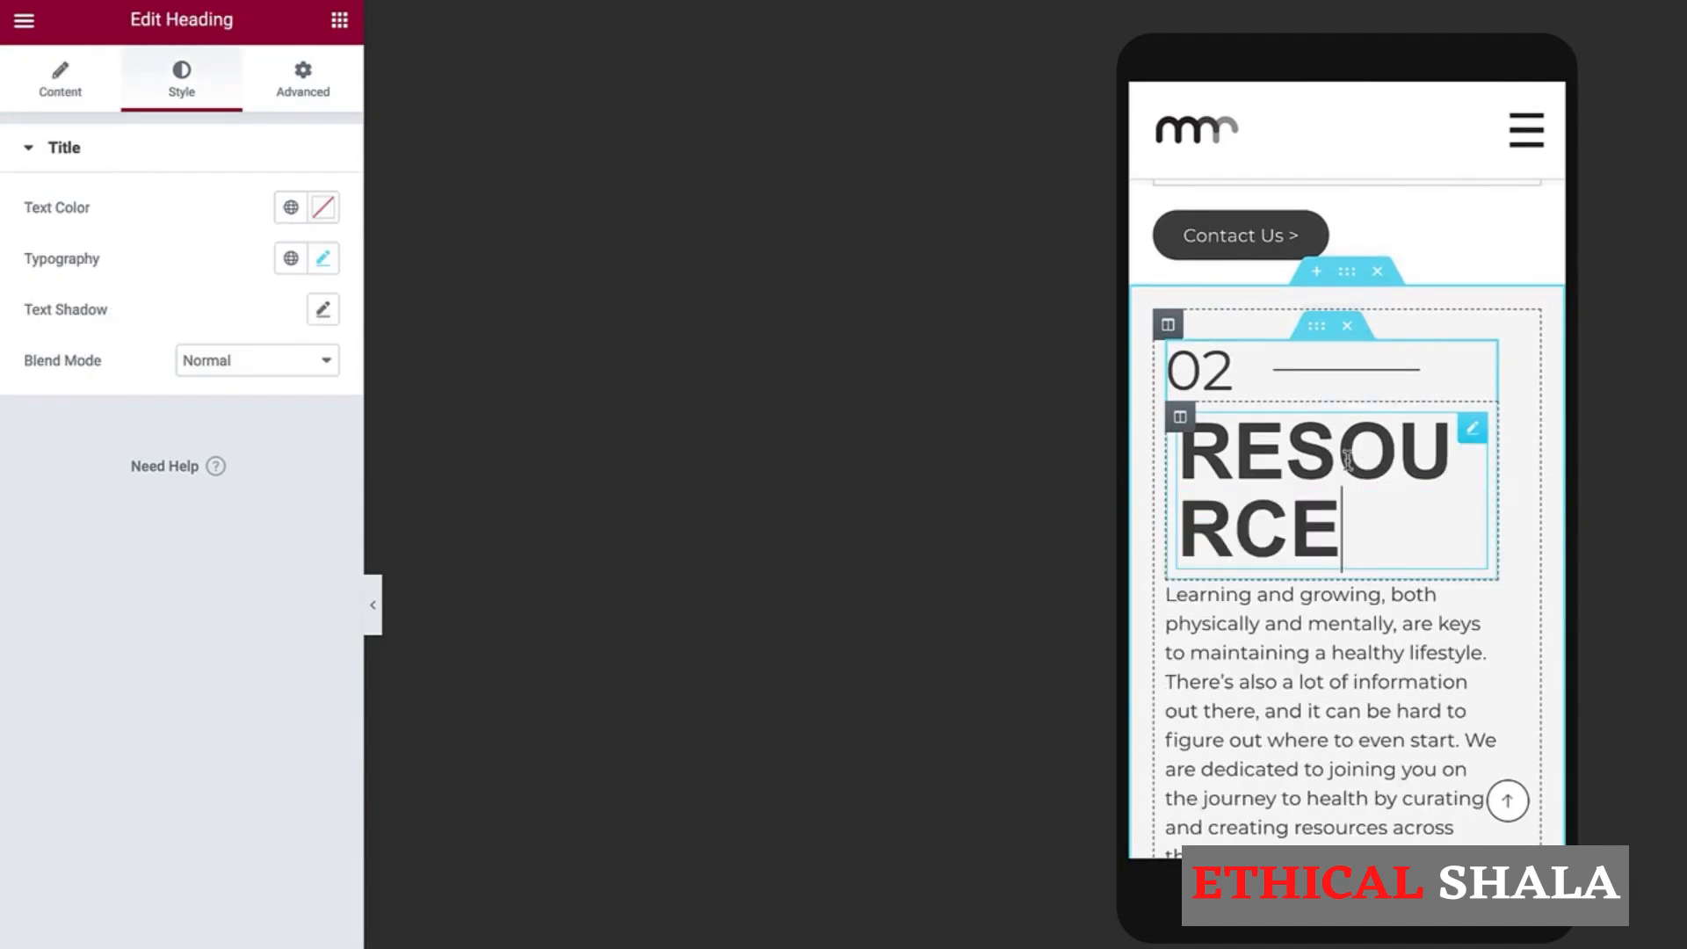
{"action": "left_click", "coordinate": [324, 259]}
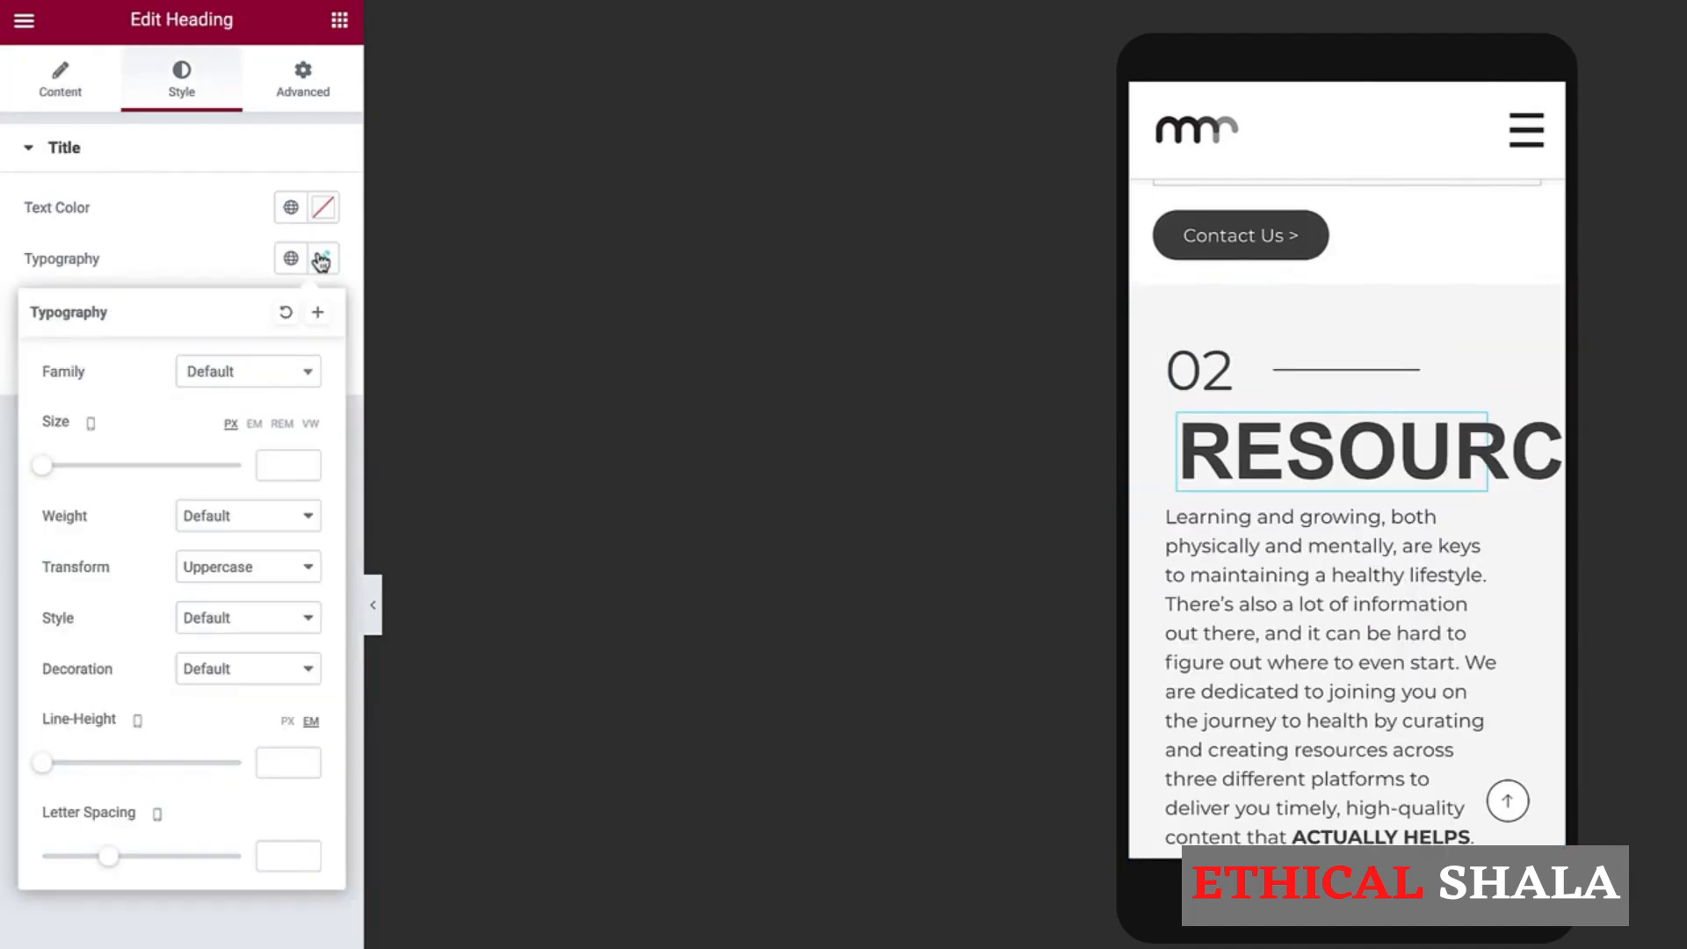
{"action": "left_click", "coordinate": [279, 467]}
{"action": "type", "text": "55"}
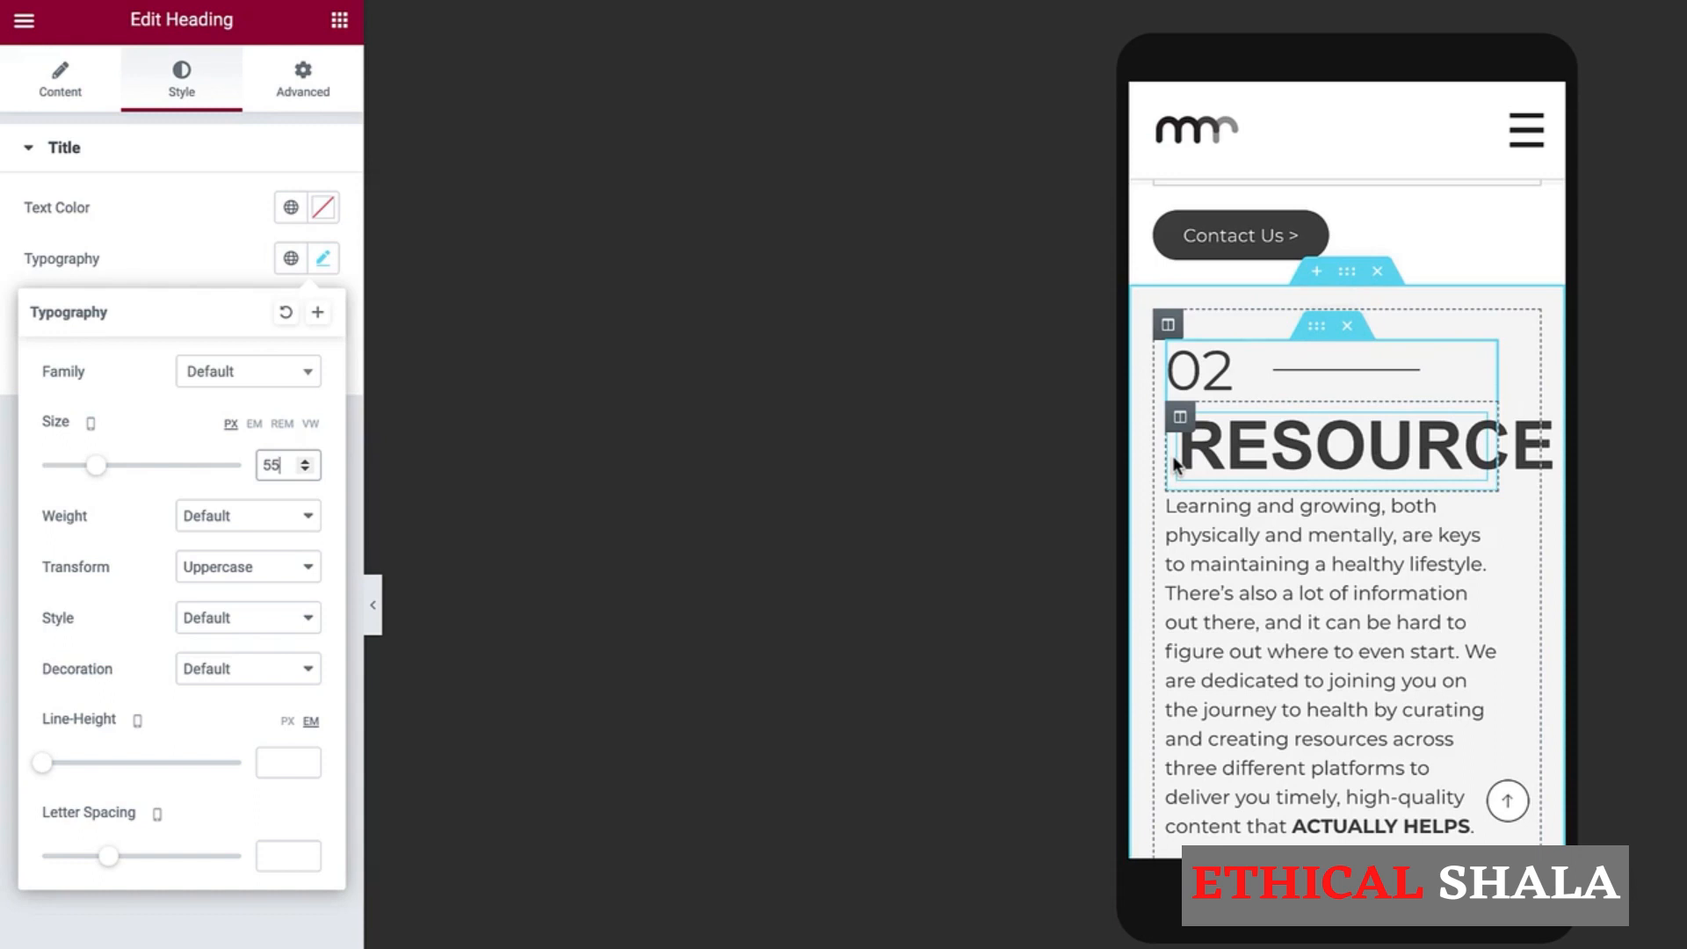
Step: Set the mobile padding of the Resource section's outer content column to 0 px on all four sides
{"action": "right_click", "coordinate": [1167, 331]}
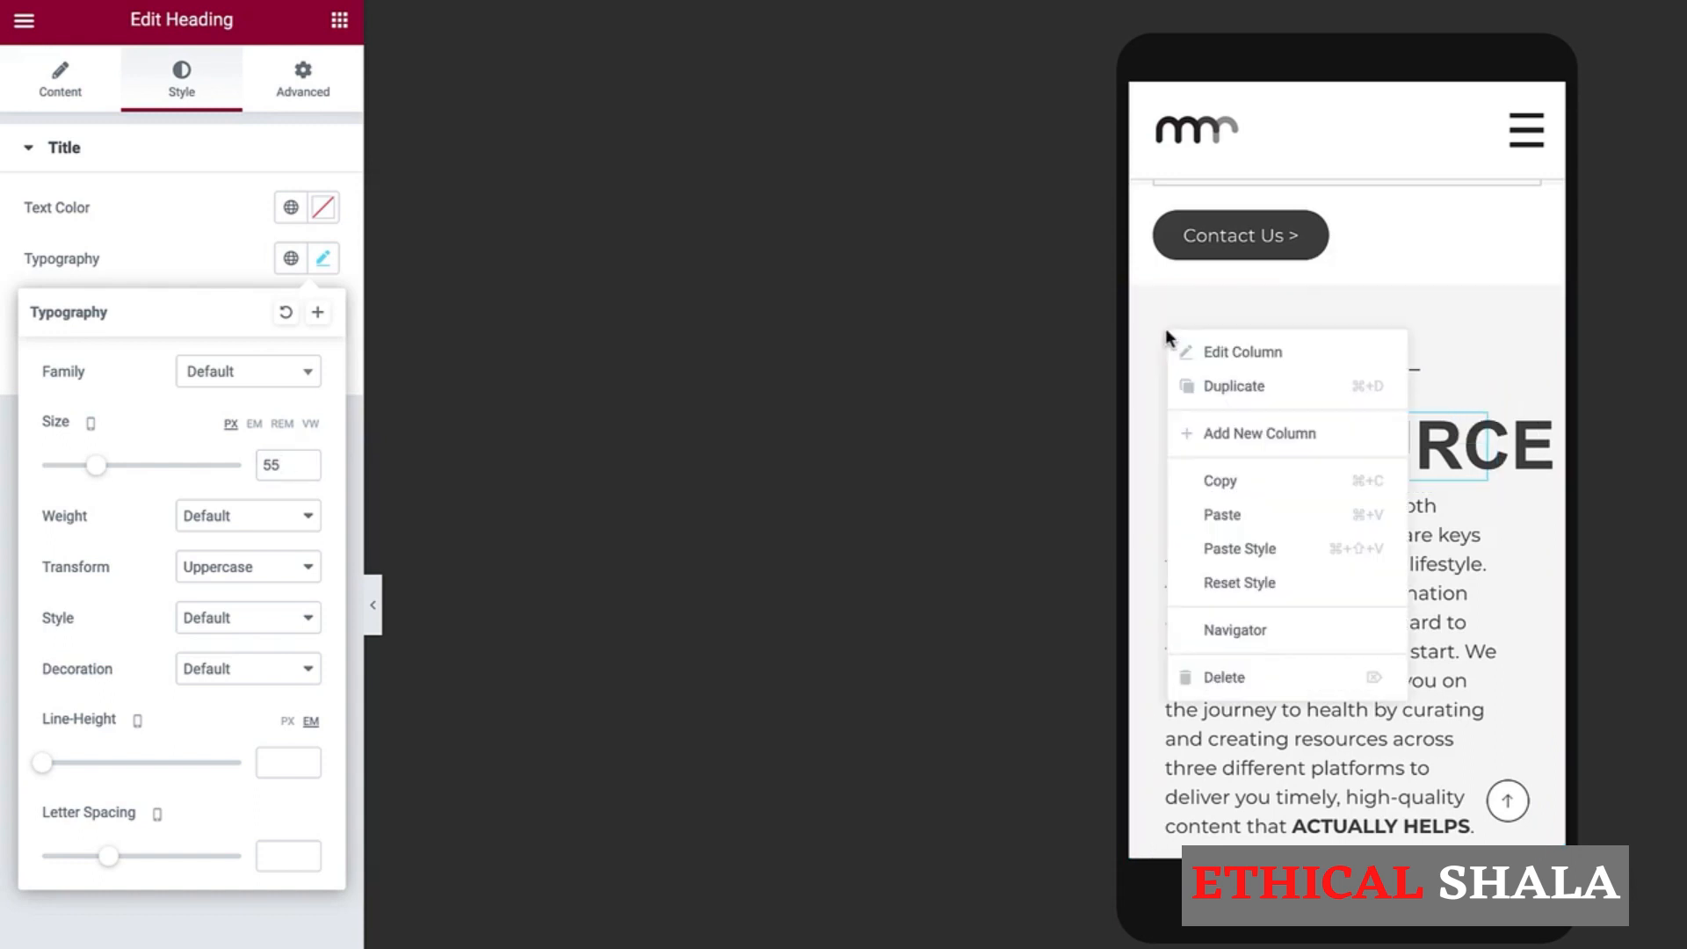
{"action": "left_click", "coordinate": [1213, 354]}
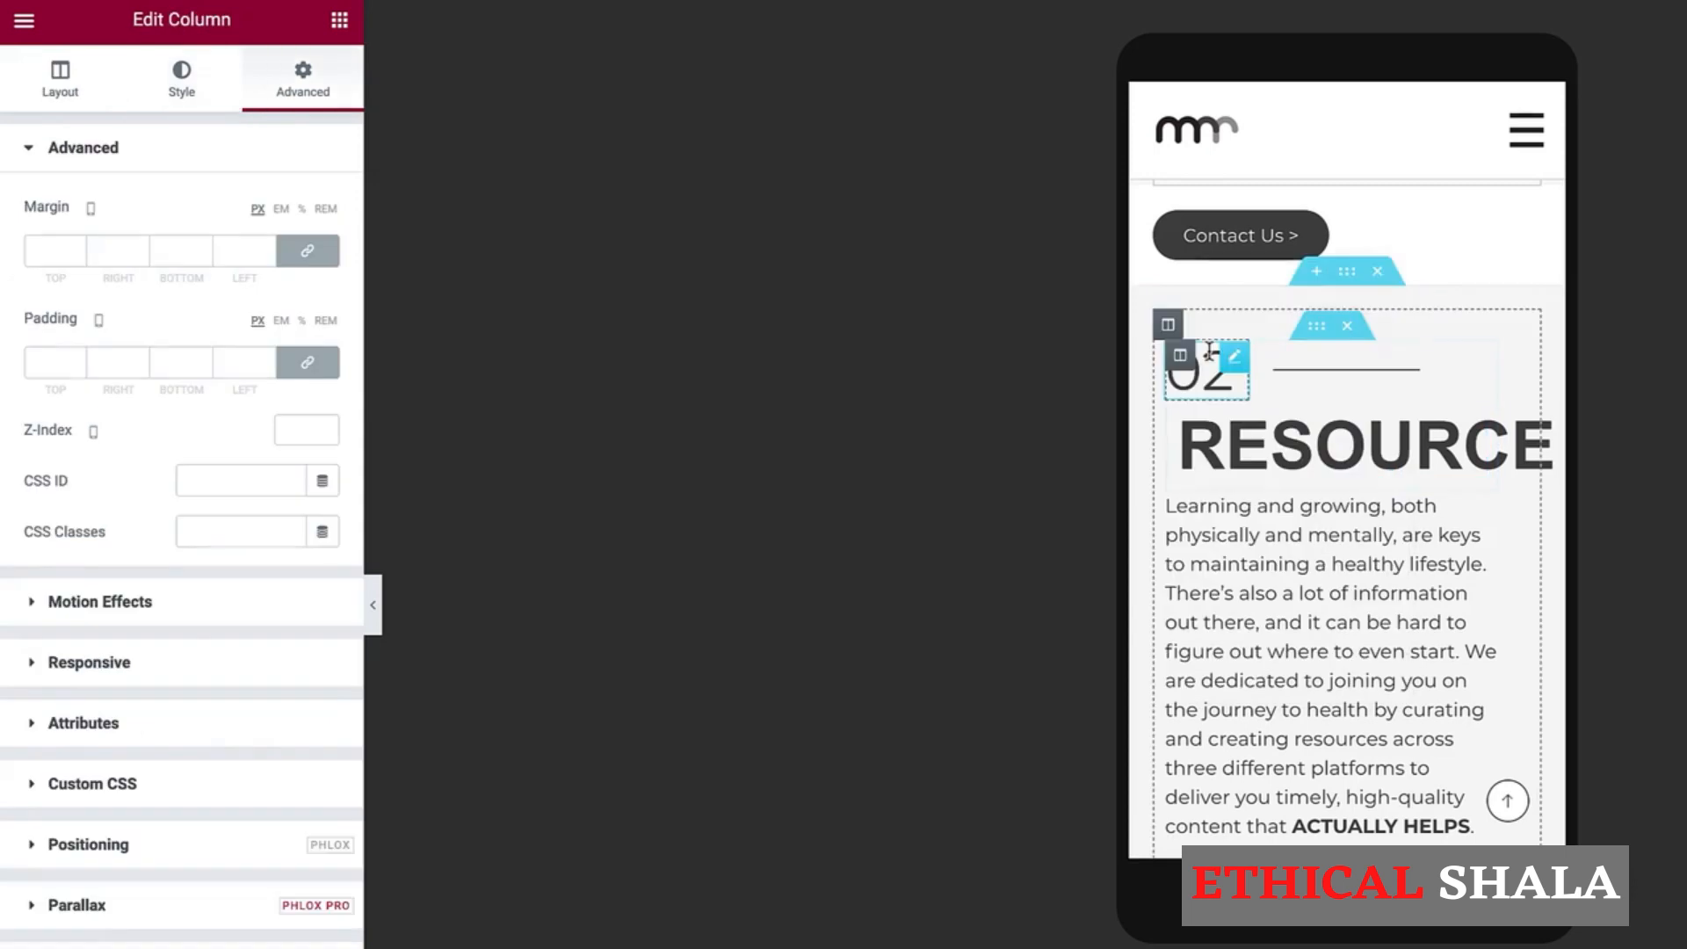
{"action": "left_click", "coordinate": [308, 364]}
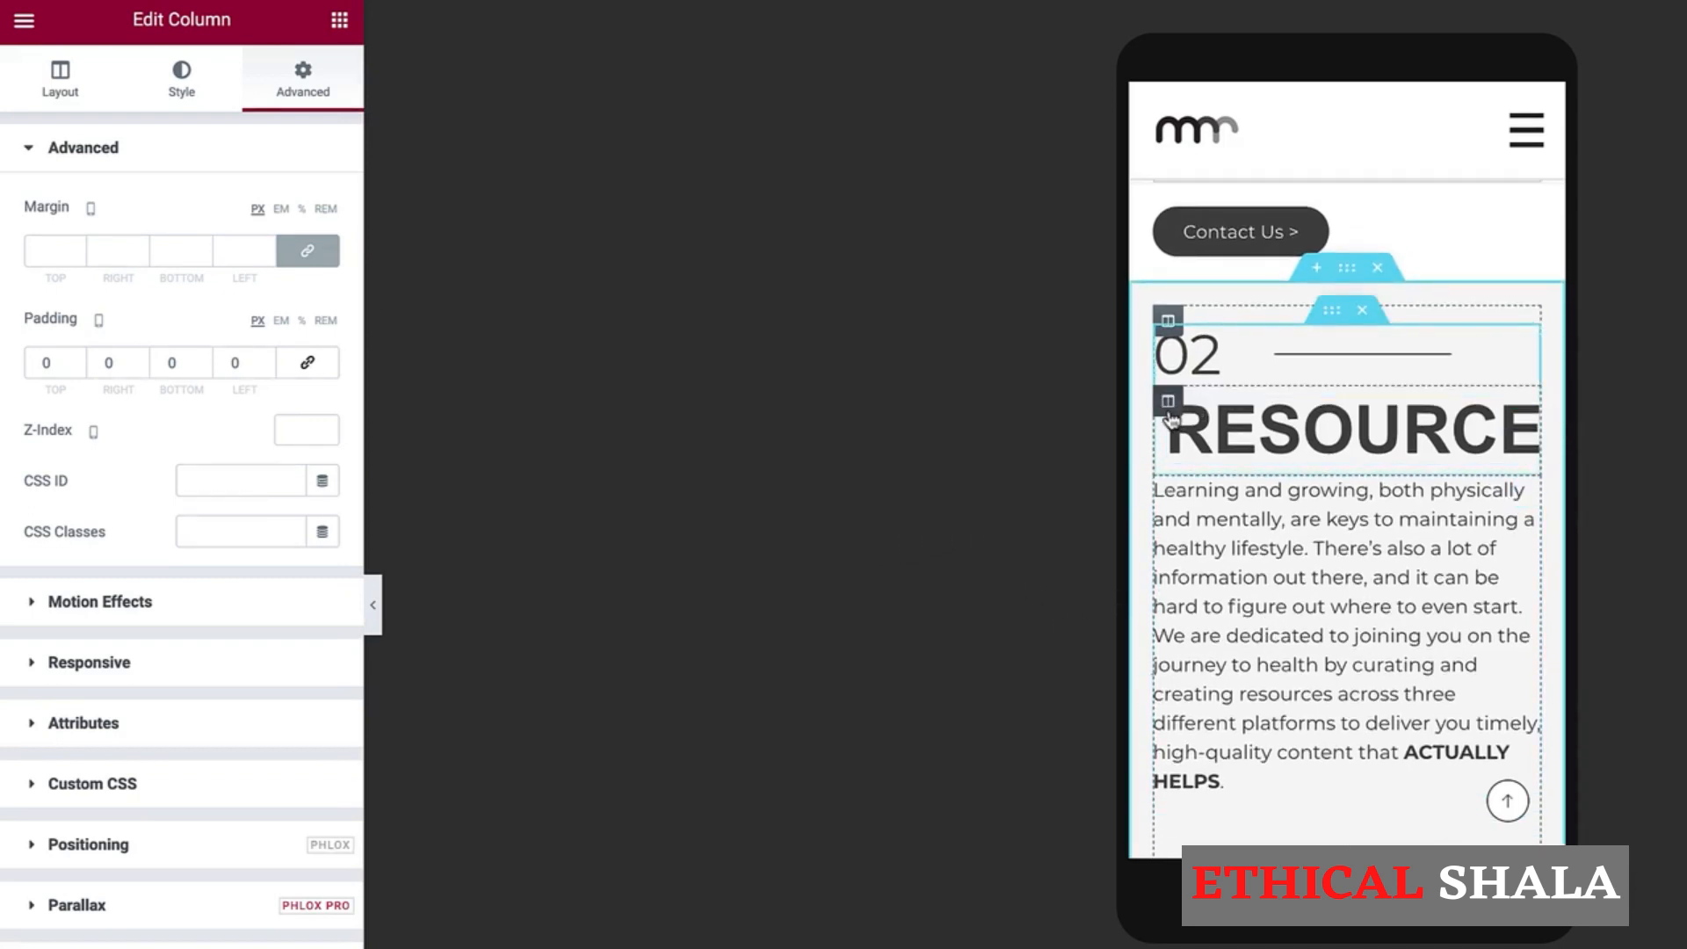
Step: Set the mobile padding of the column holding the RESOURCE heading to 0 px on all four sides
{"action": "left_click", "coordinate": [1168, 405]}
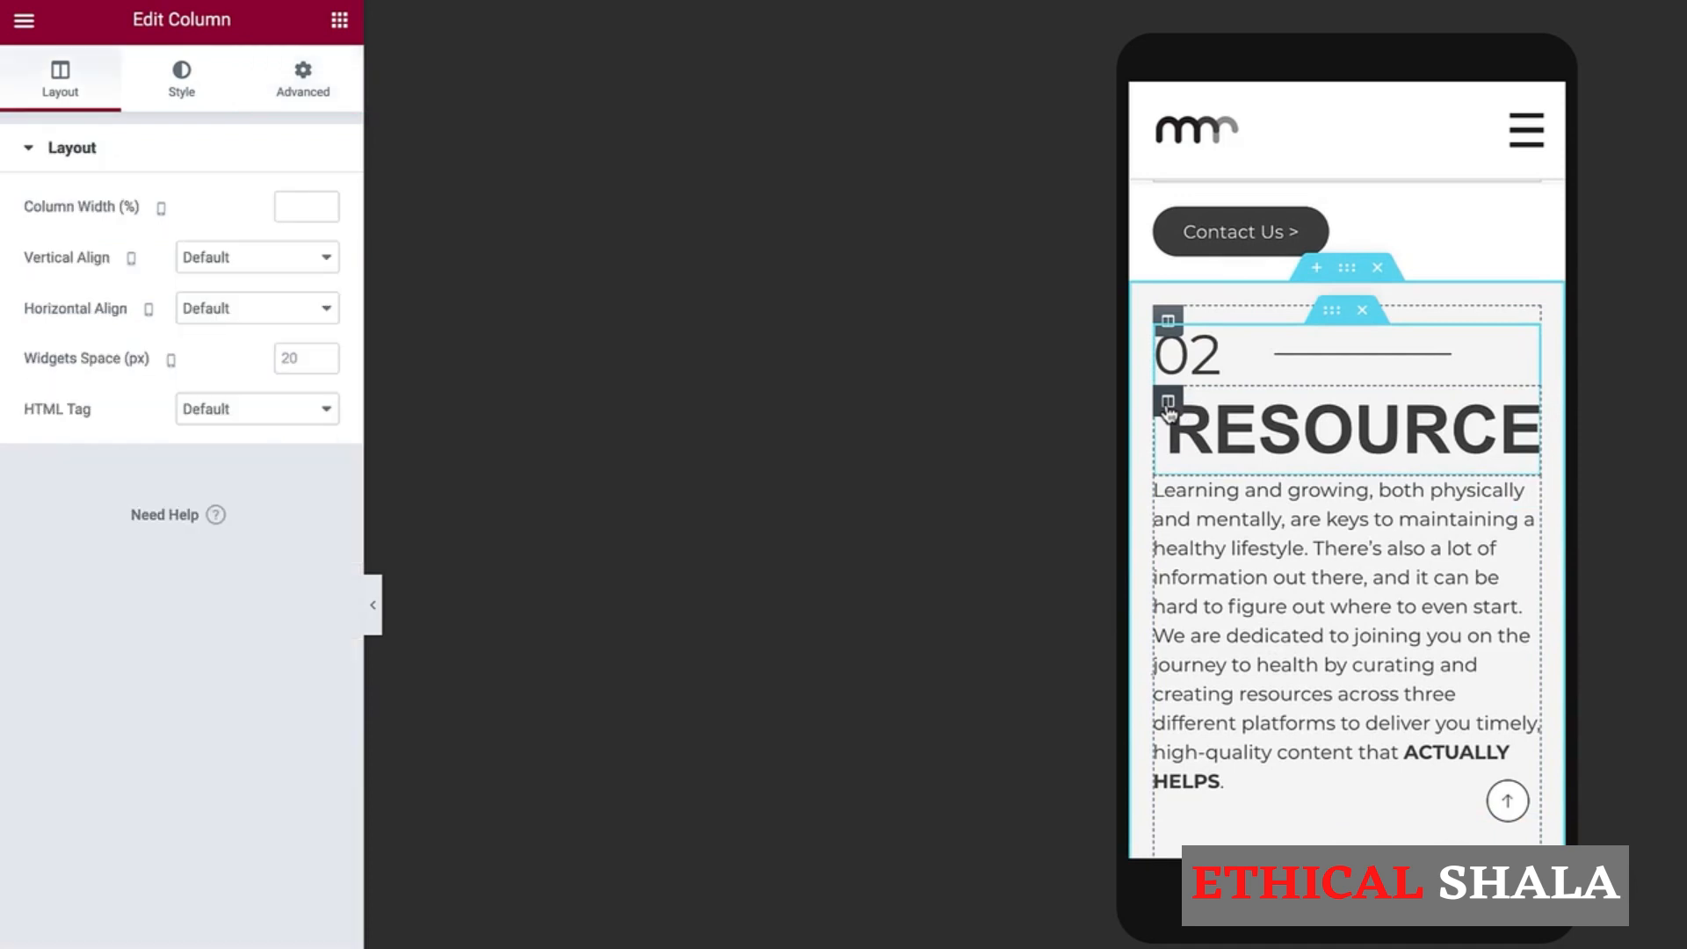
{"action": "left_click", "coordinate": [302, 90]}
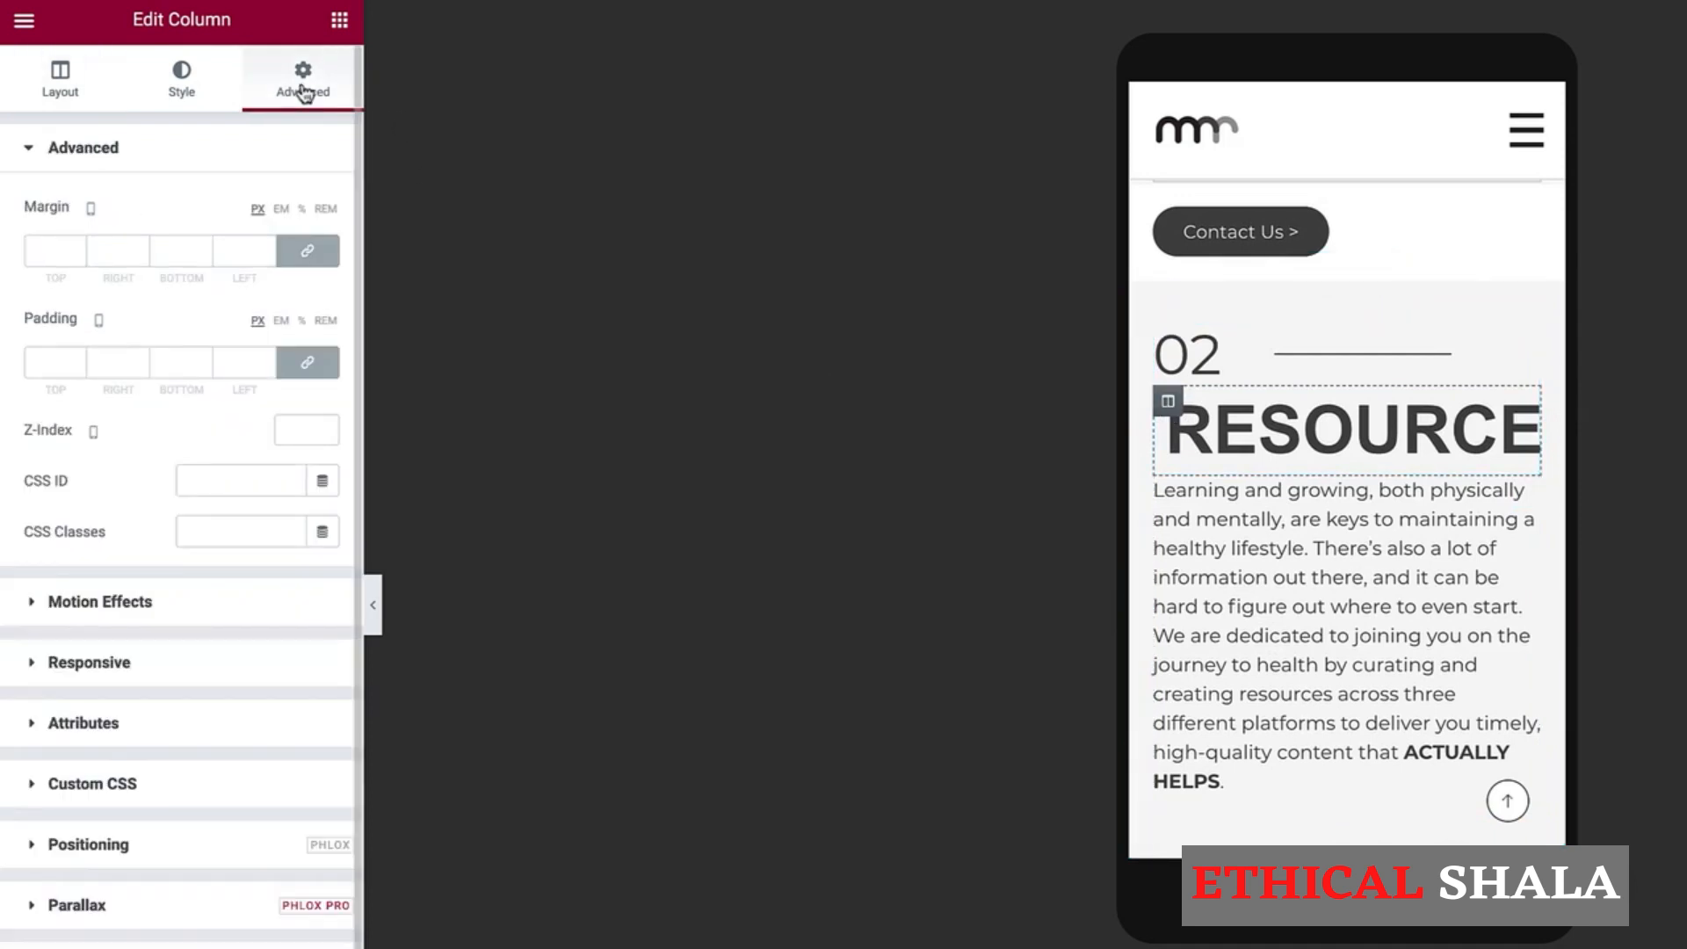
{"action": "left_click", "coordinate": [307, 363]}
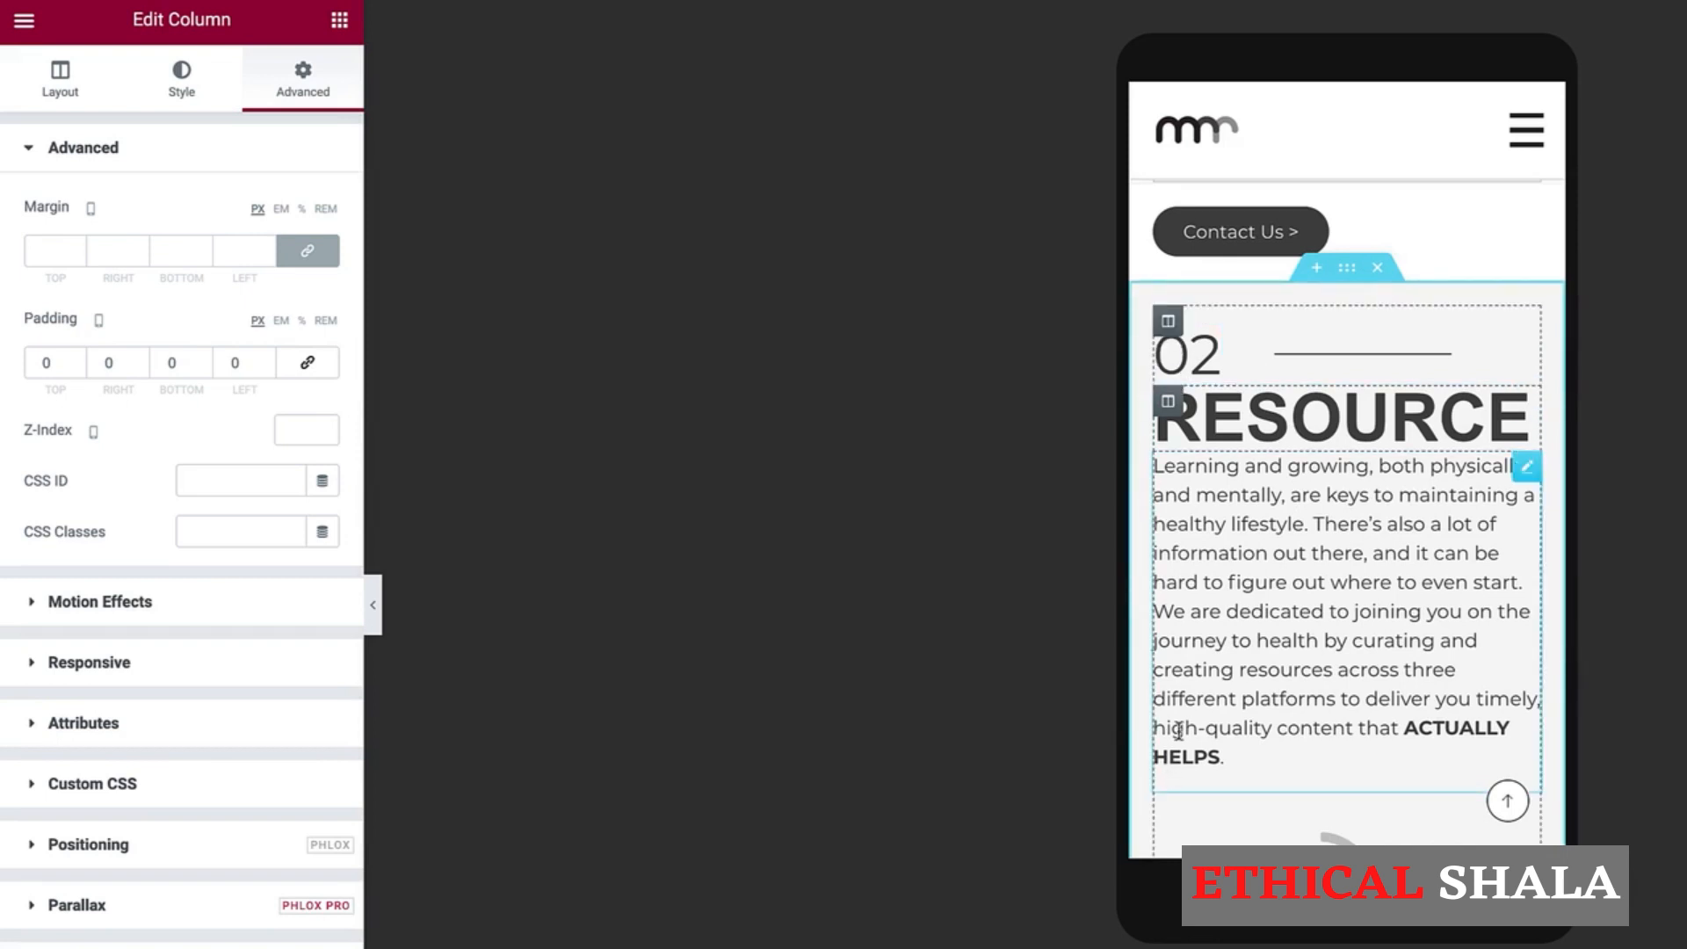
Step: Give the inner section around the 02 number and RESOURCE heading a 10 px bottom padding on mobile, with 0 on the other sides
{"action": "left_click", "coordinate": [1334, 312]}
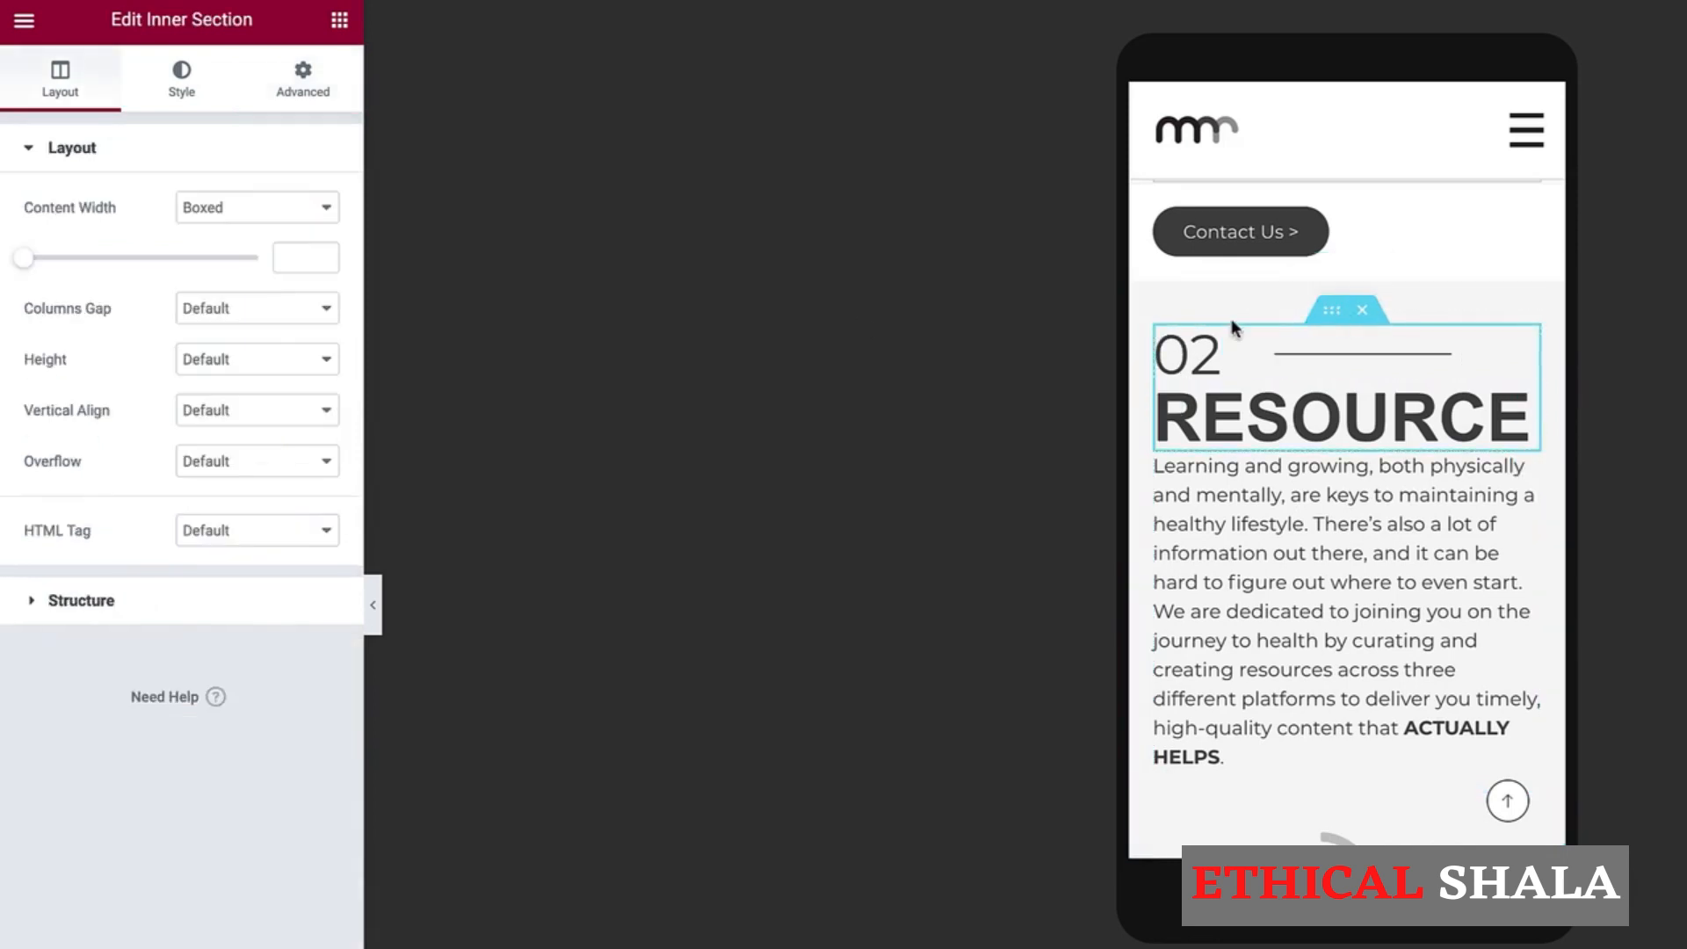
{"action": "left_click", "coordinate": [292, 102]}
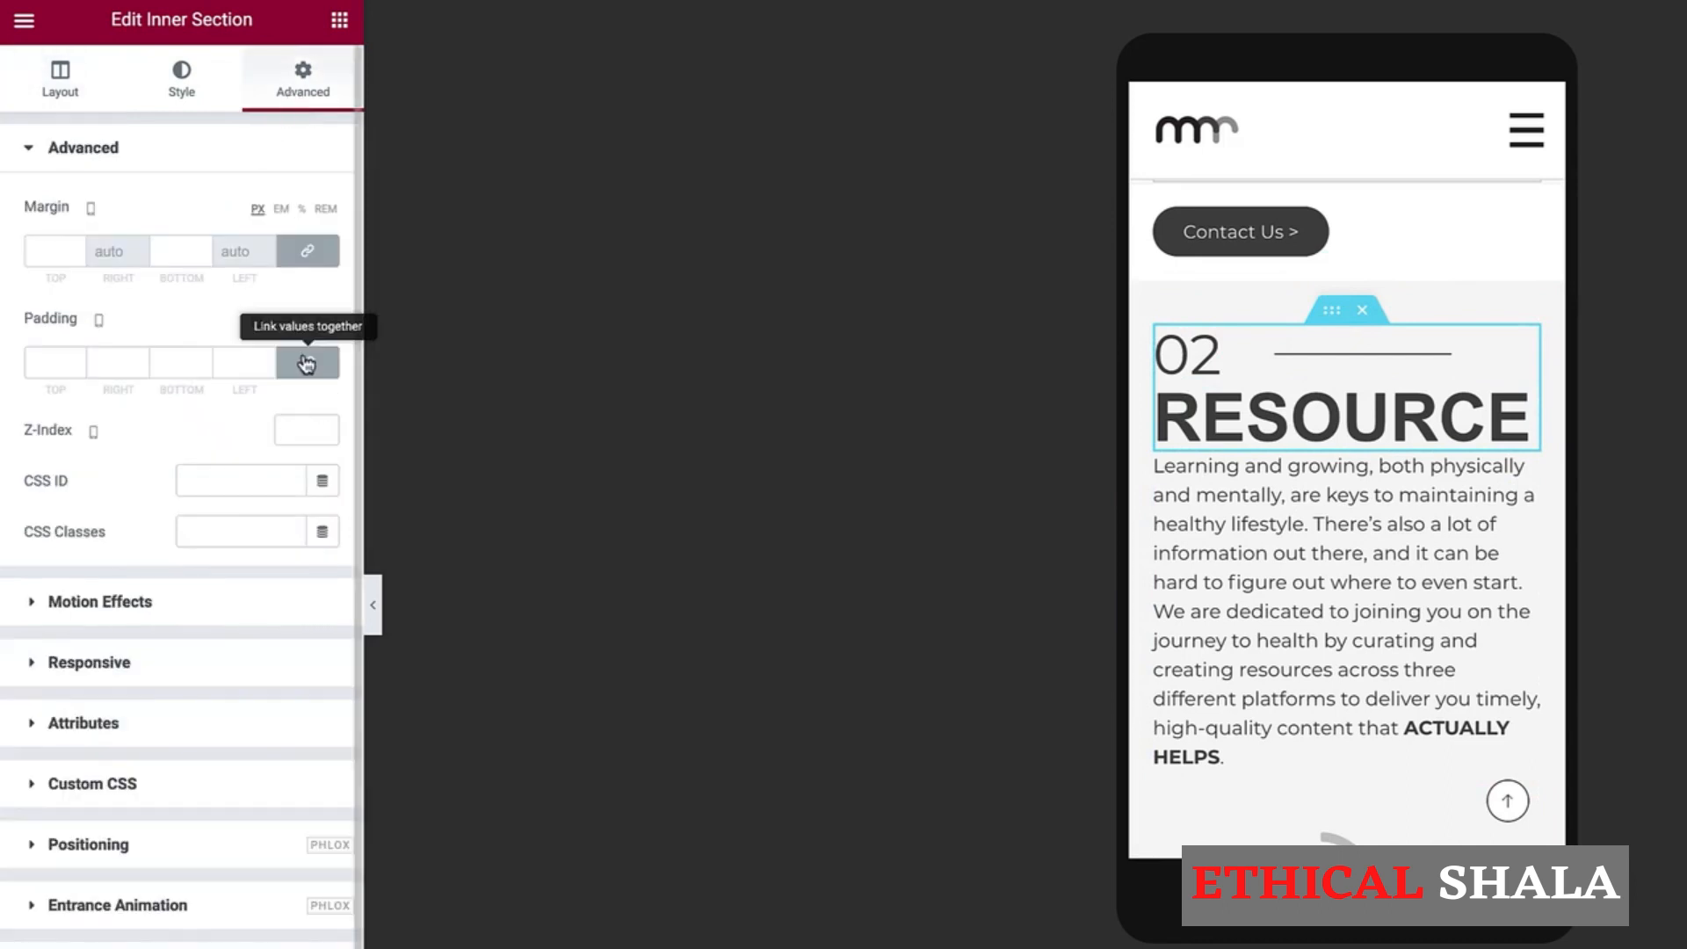
{"action": "left_click_drag", "start_coordinate": [187, 367], "coordinate": [163, 368]}
{"action": "type", "text": "10"}
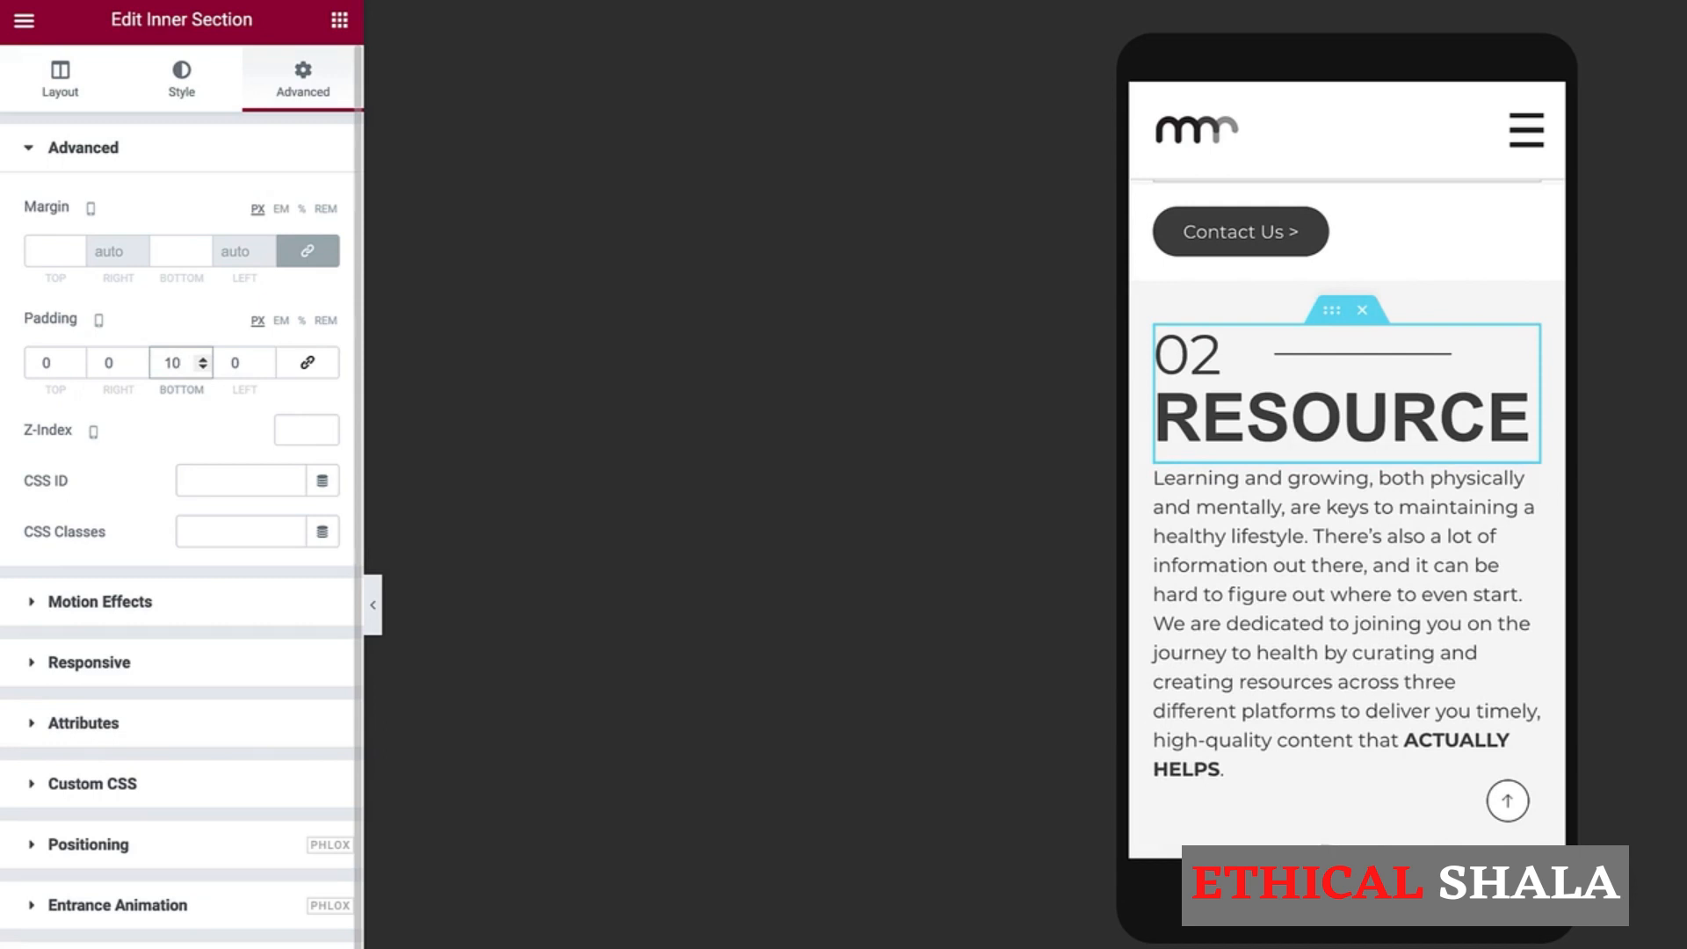
Step: Set the mobile width of the Resource section's Blog column to 50%
{"action": "scroll", "coordinate": [1289, 540], "scroll_direction": "down", "scroll_amount": 5}
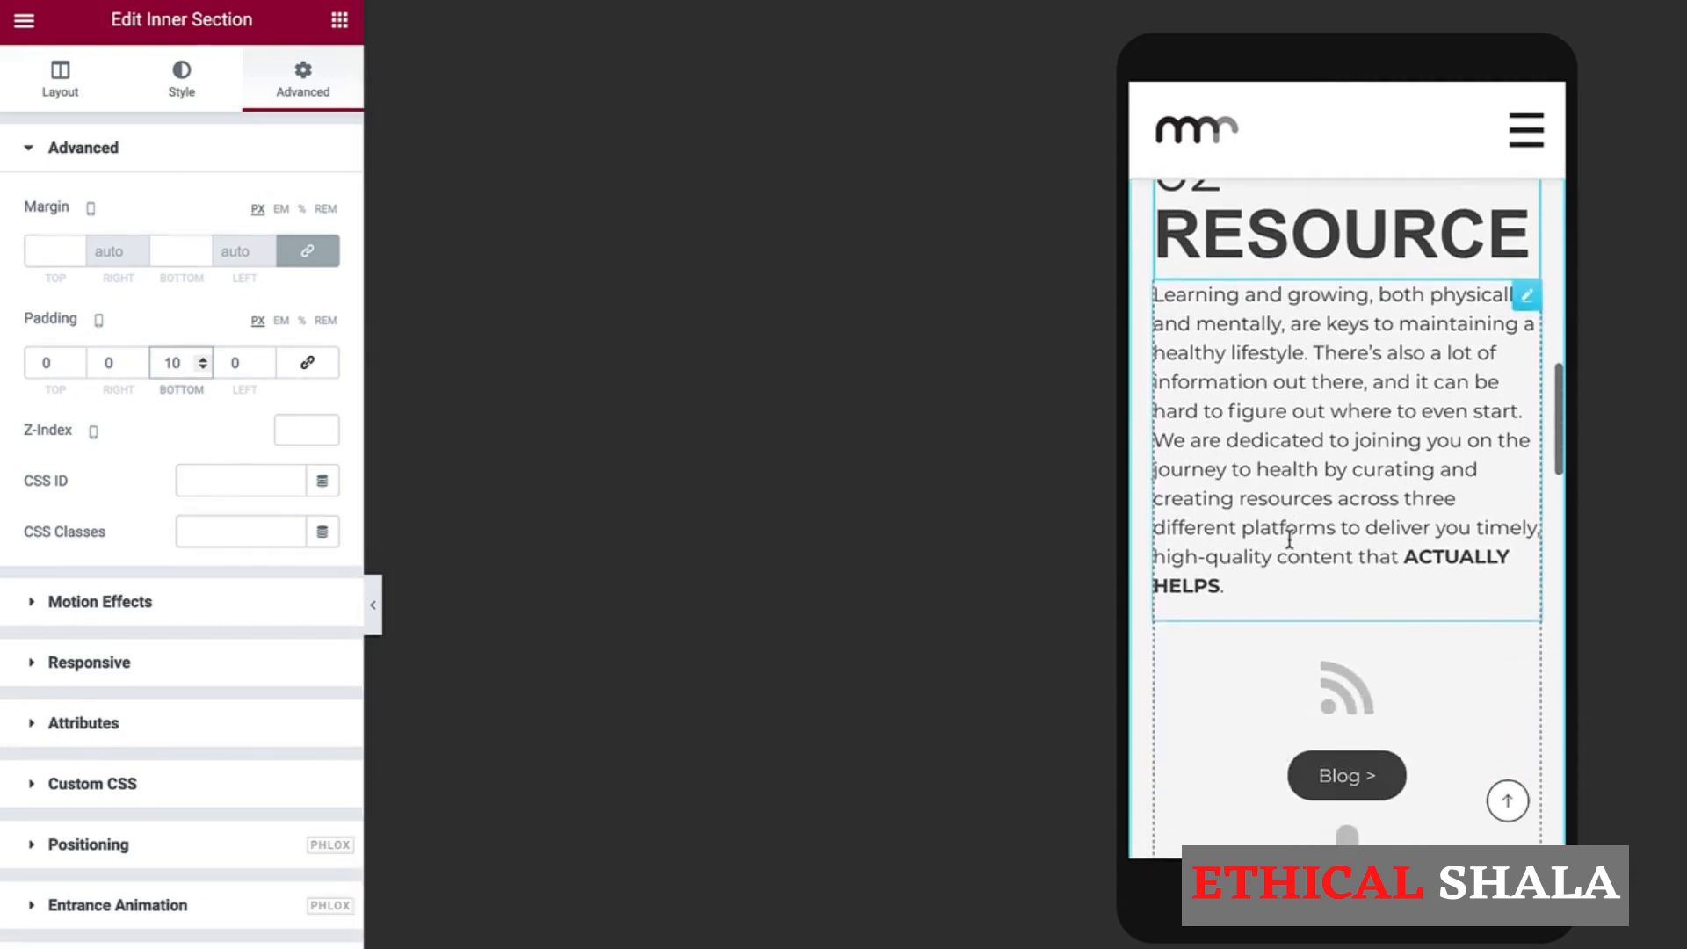
{"action": "scroll", "coordinate": [1289, 540], "scroll_direction": "down", "scroll_amount": 5}
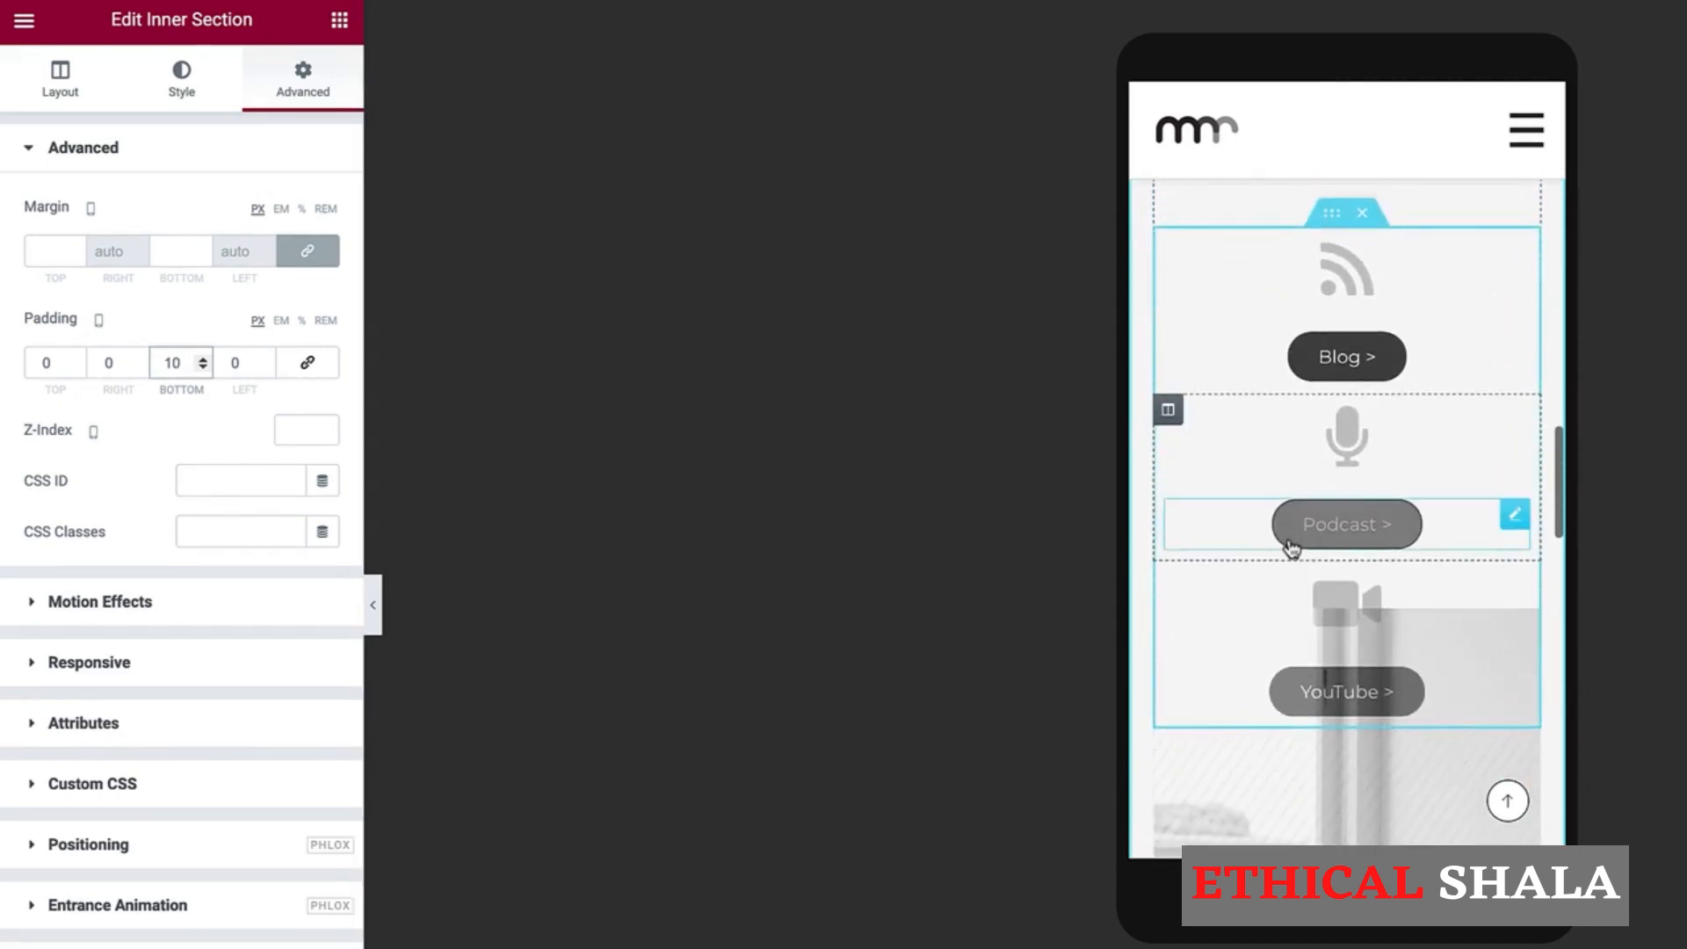
{"action": "scroll", "coordinate": [1362, 207], "scroll_direction": "up", "scroll_amount": 2}
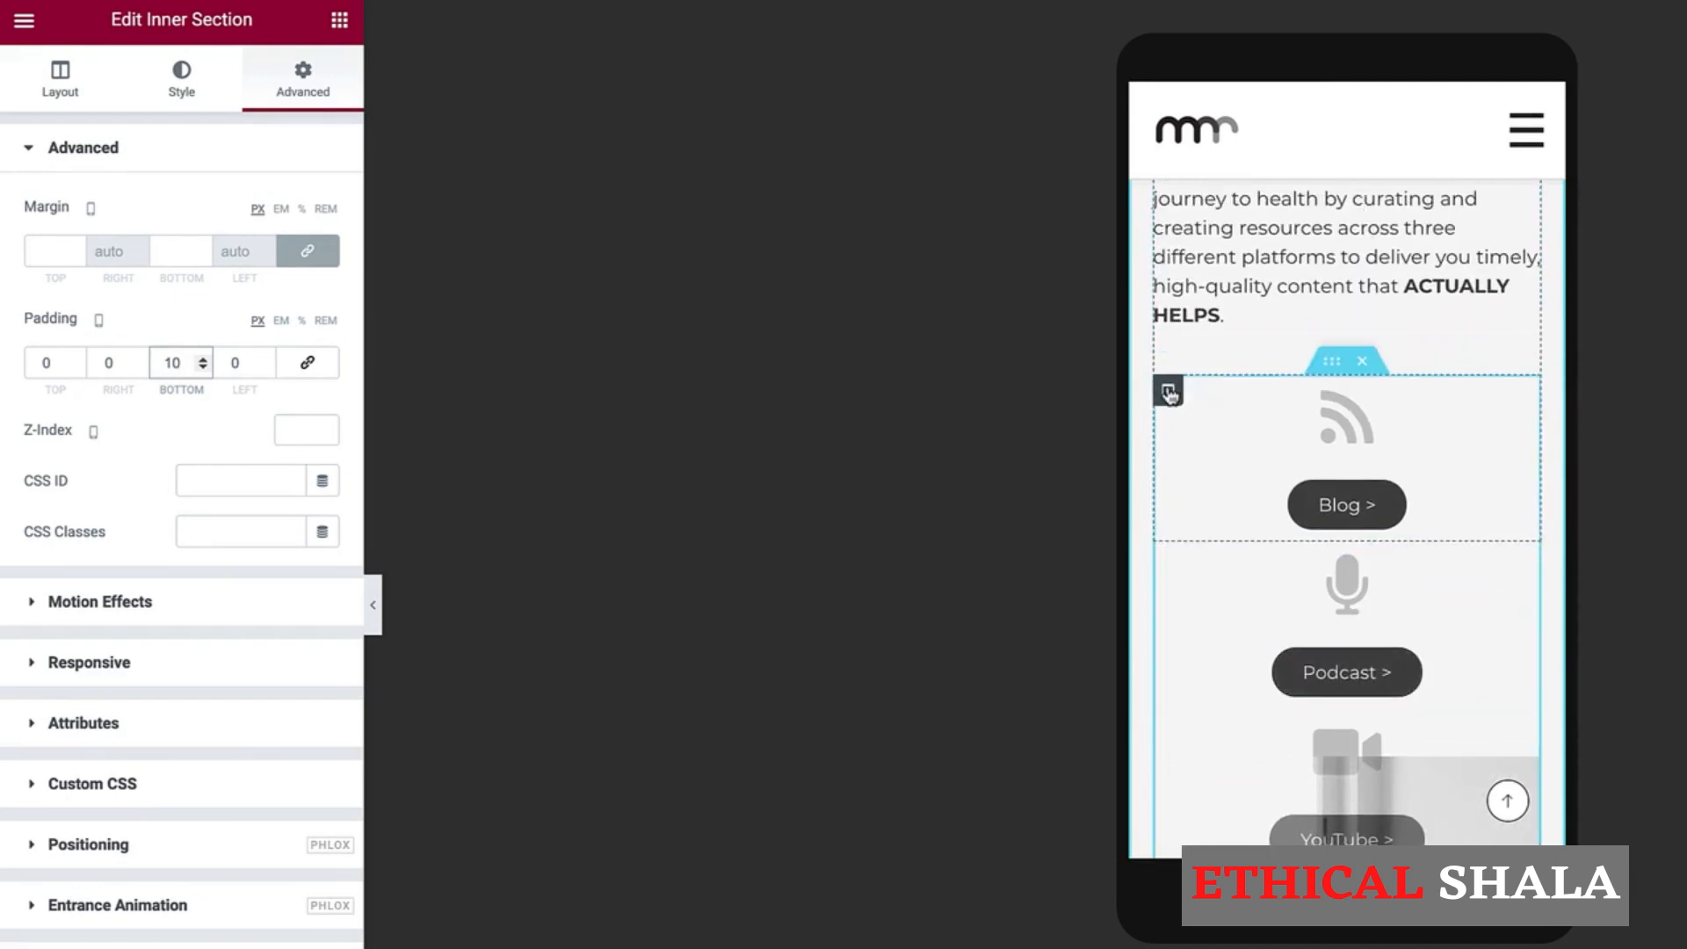
{"action": "right_click", "coordinate": [1170, 395]}
{"action": "left_click", "coordinate": [1195, 407]}
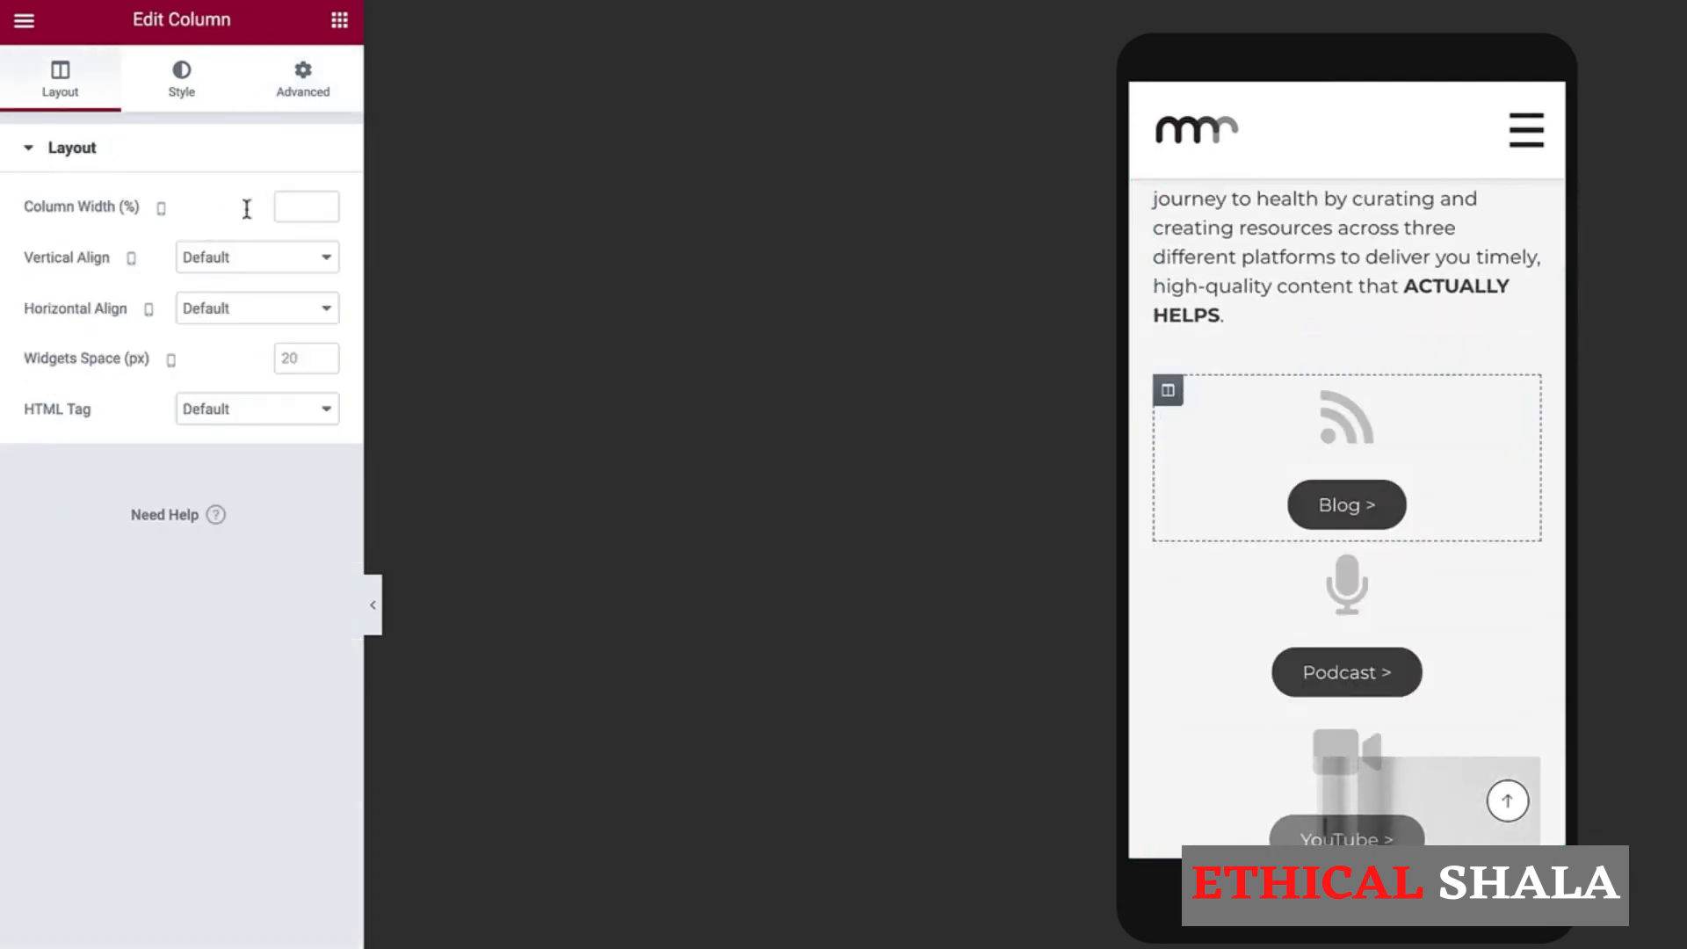
{"action": "left_click", "coordinate": [290, 211]}
{"action": "type", "text": "50"}
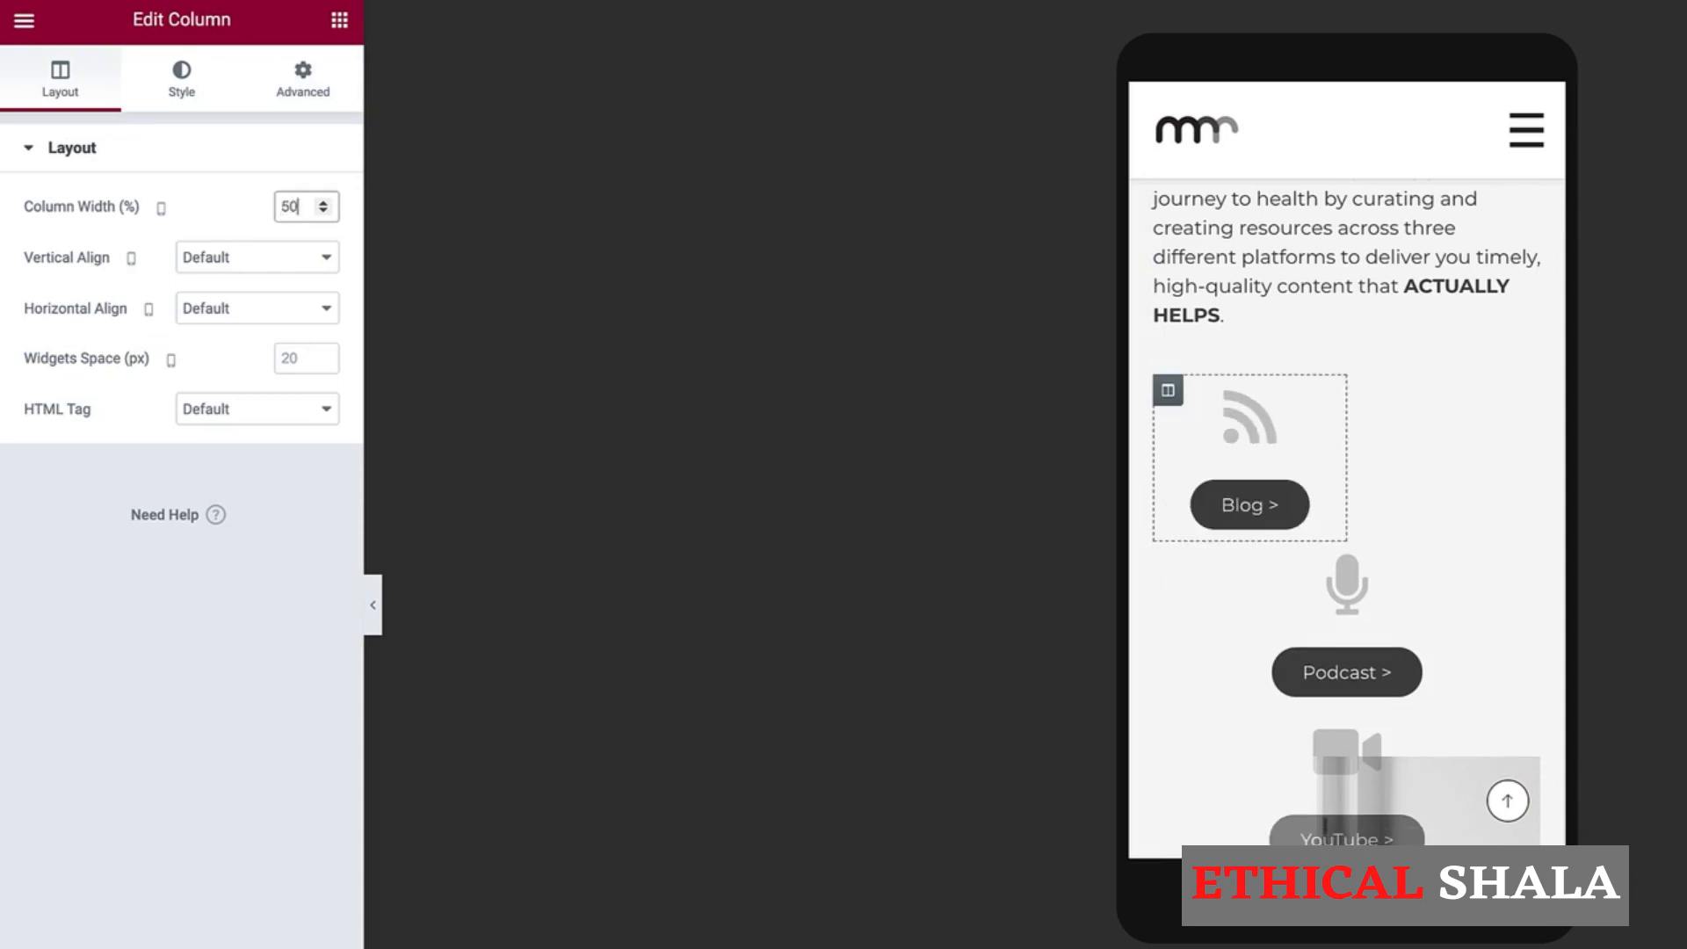
Step: Set the mobile width of the Resource section's Podcast column to 50%
{"action": "left_click", "coordinate": [1167, 557]}
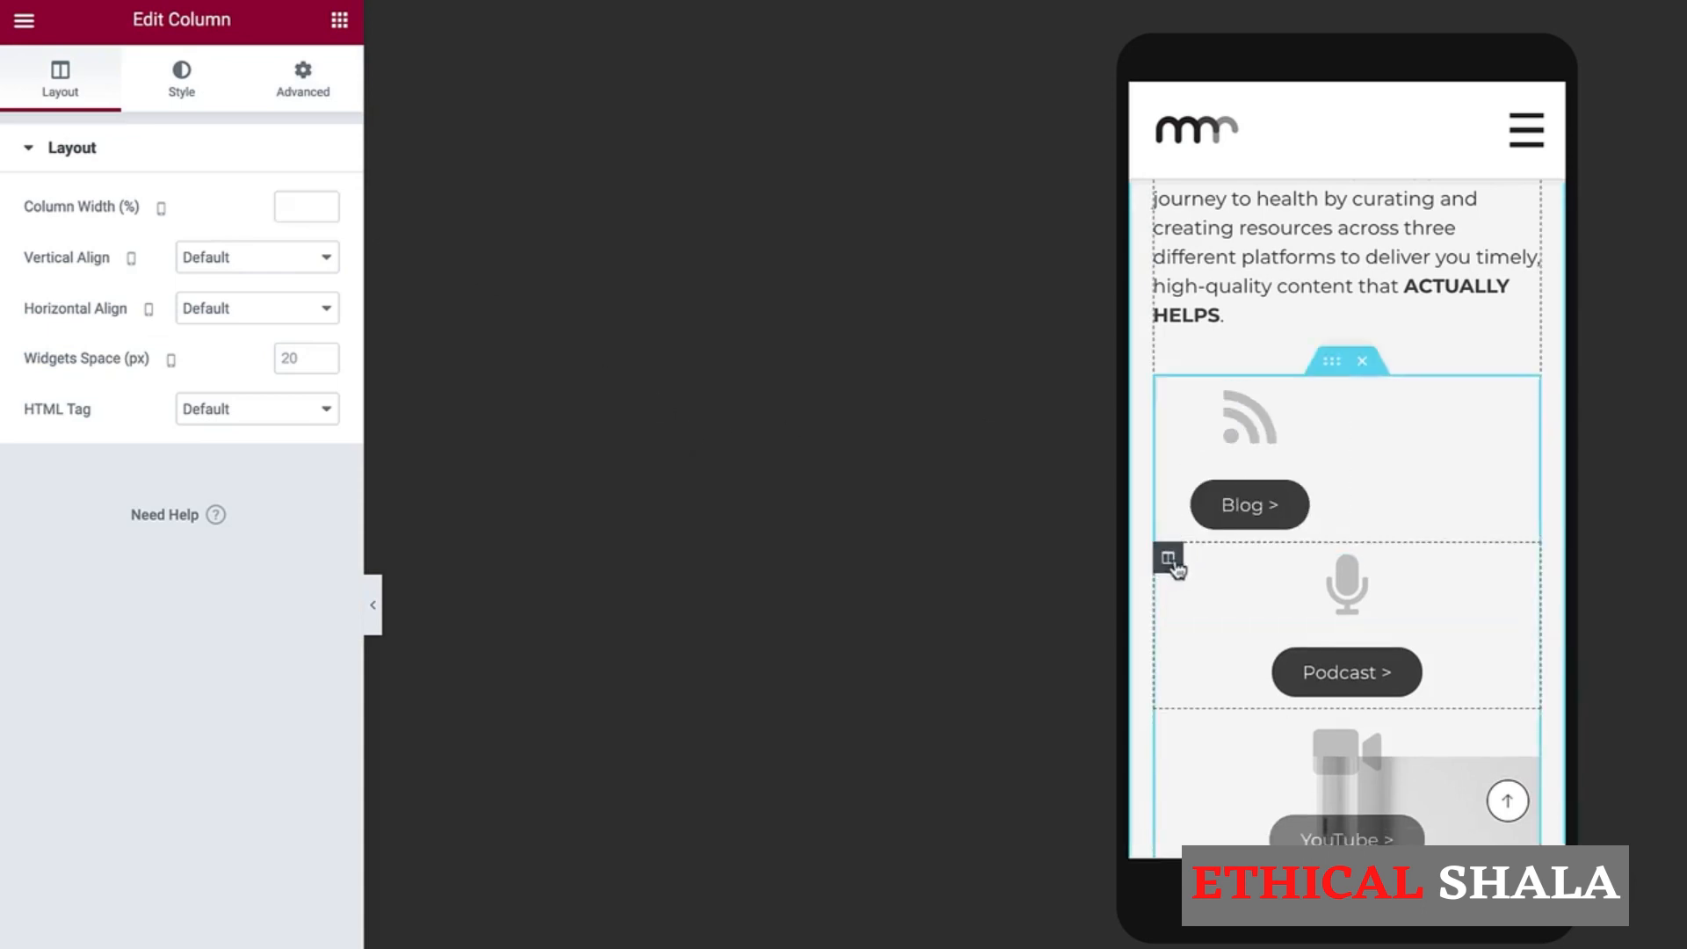
{"action": "left_click", "coordinate": [299, 206]}
{"action": "type", "text": "50"}
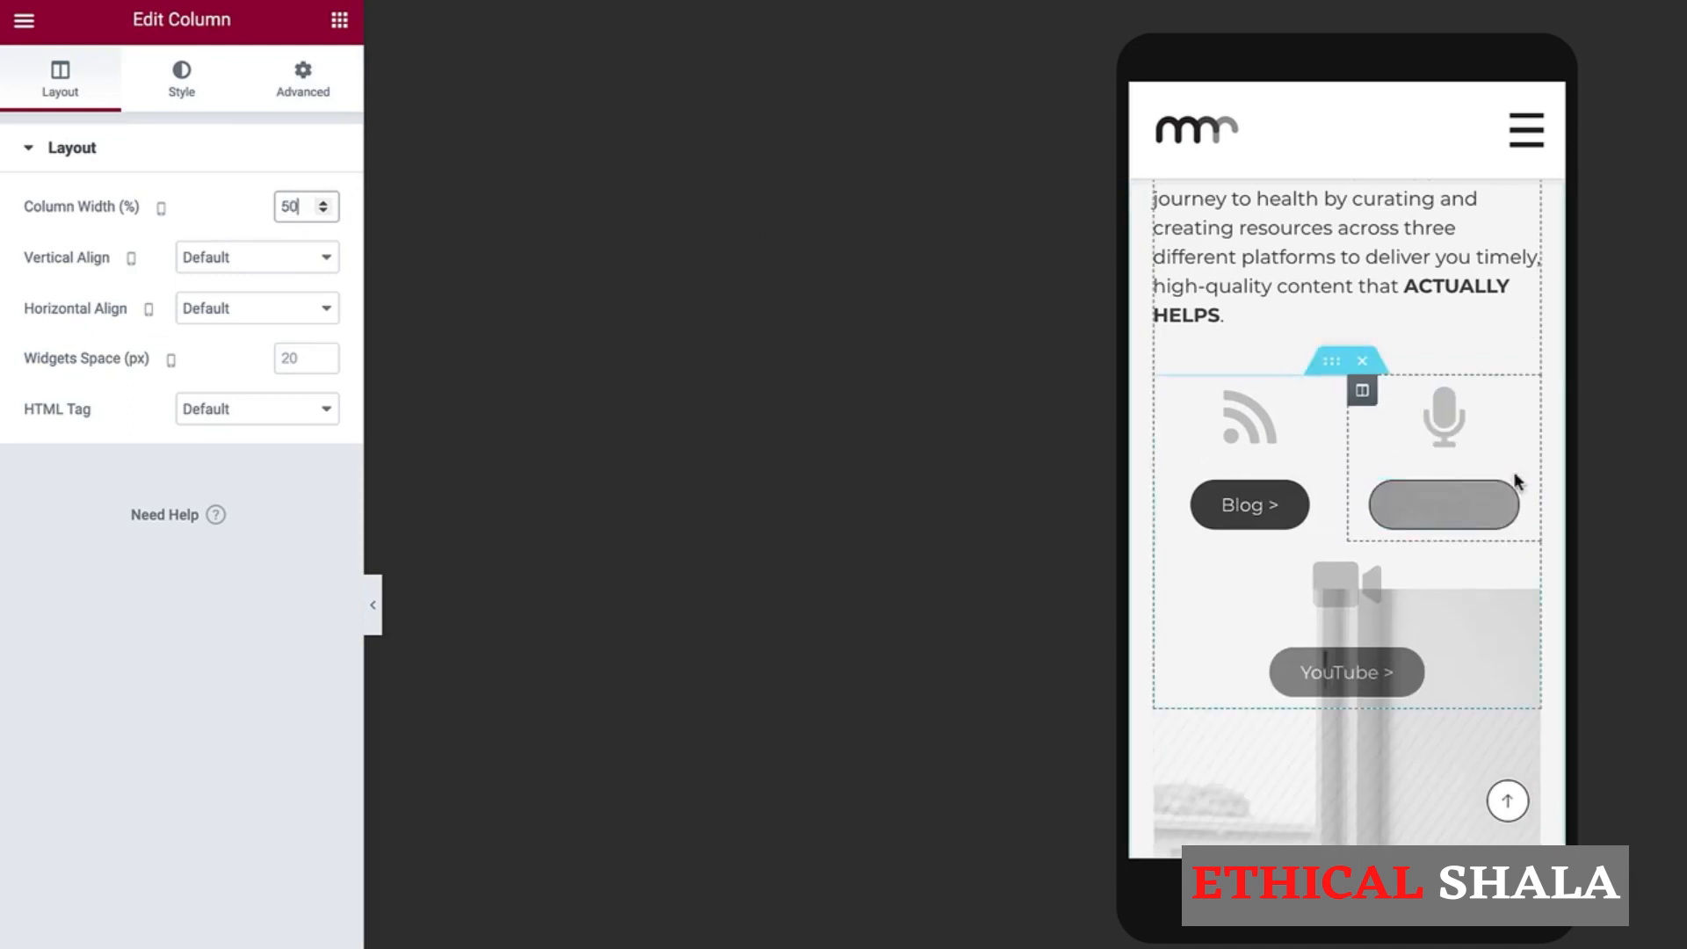
Step: Switch the responsive preview to tablet and set the Resource content column's top padding to 0 px
{"action": "scroll", "coordinate": [1325, 666], "scroll_direction": "down", "scroll_amount": 1}
{"action": "scroll", "coordinate": [1324, 659], "scroll_direction": "down", "scroll_amount": 5}
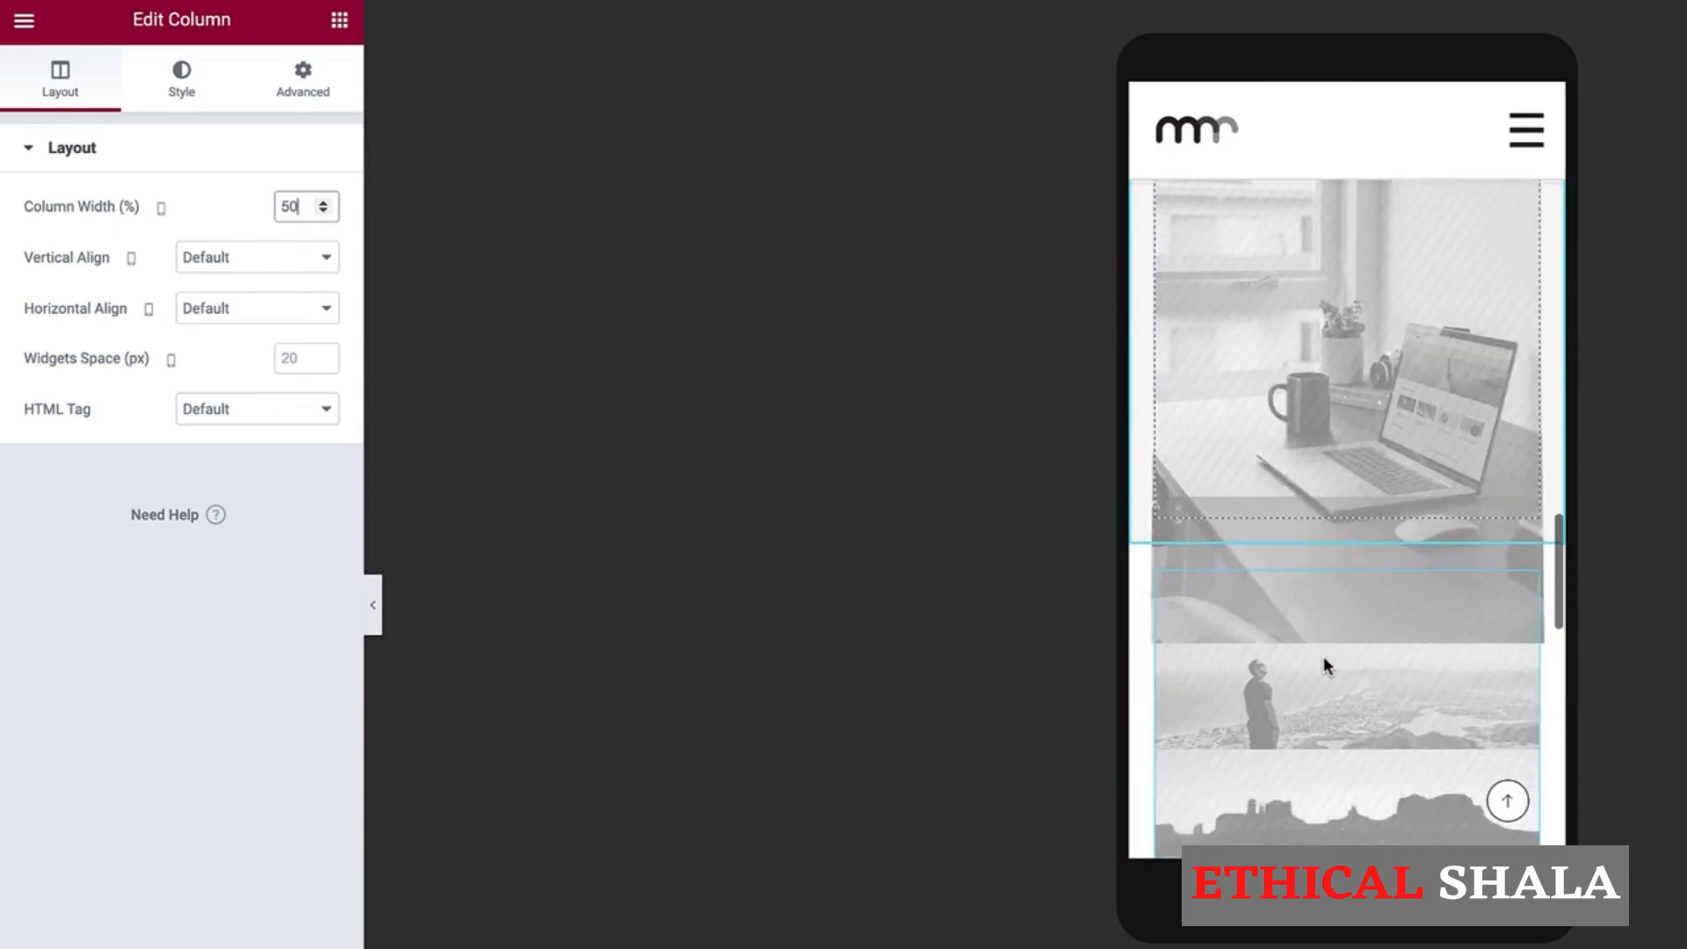
{"action": "scroll", "coordinate": [1326, 665], "scroll_direction": "up", "scroll_amount": 10}
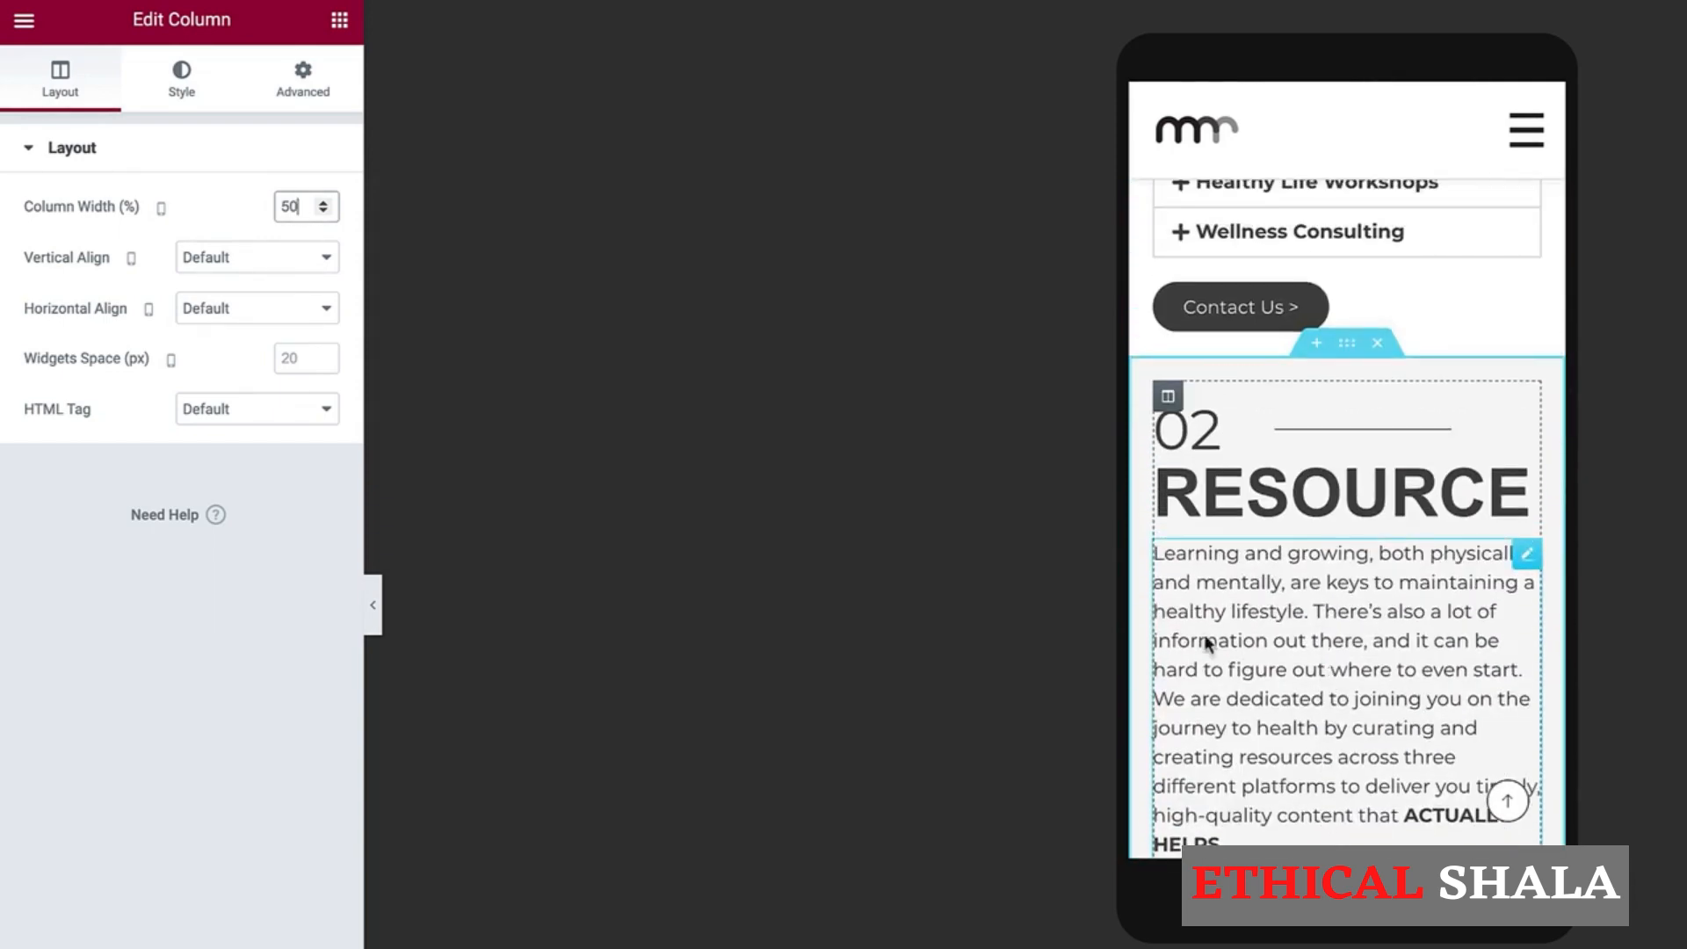
{"action": "left_click", "coordinate": [63, 850]}
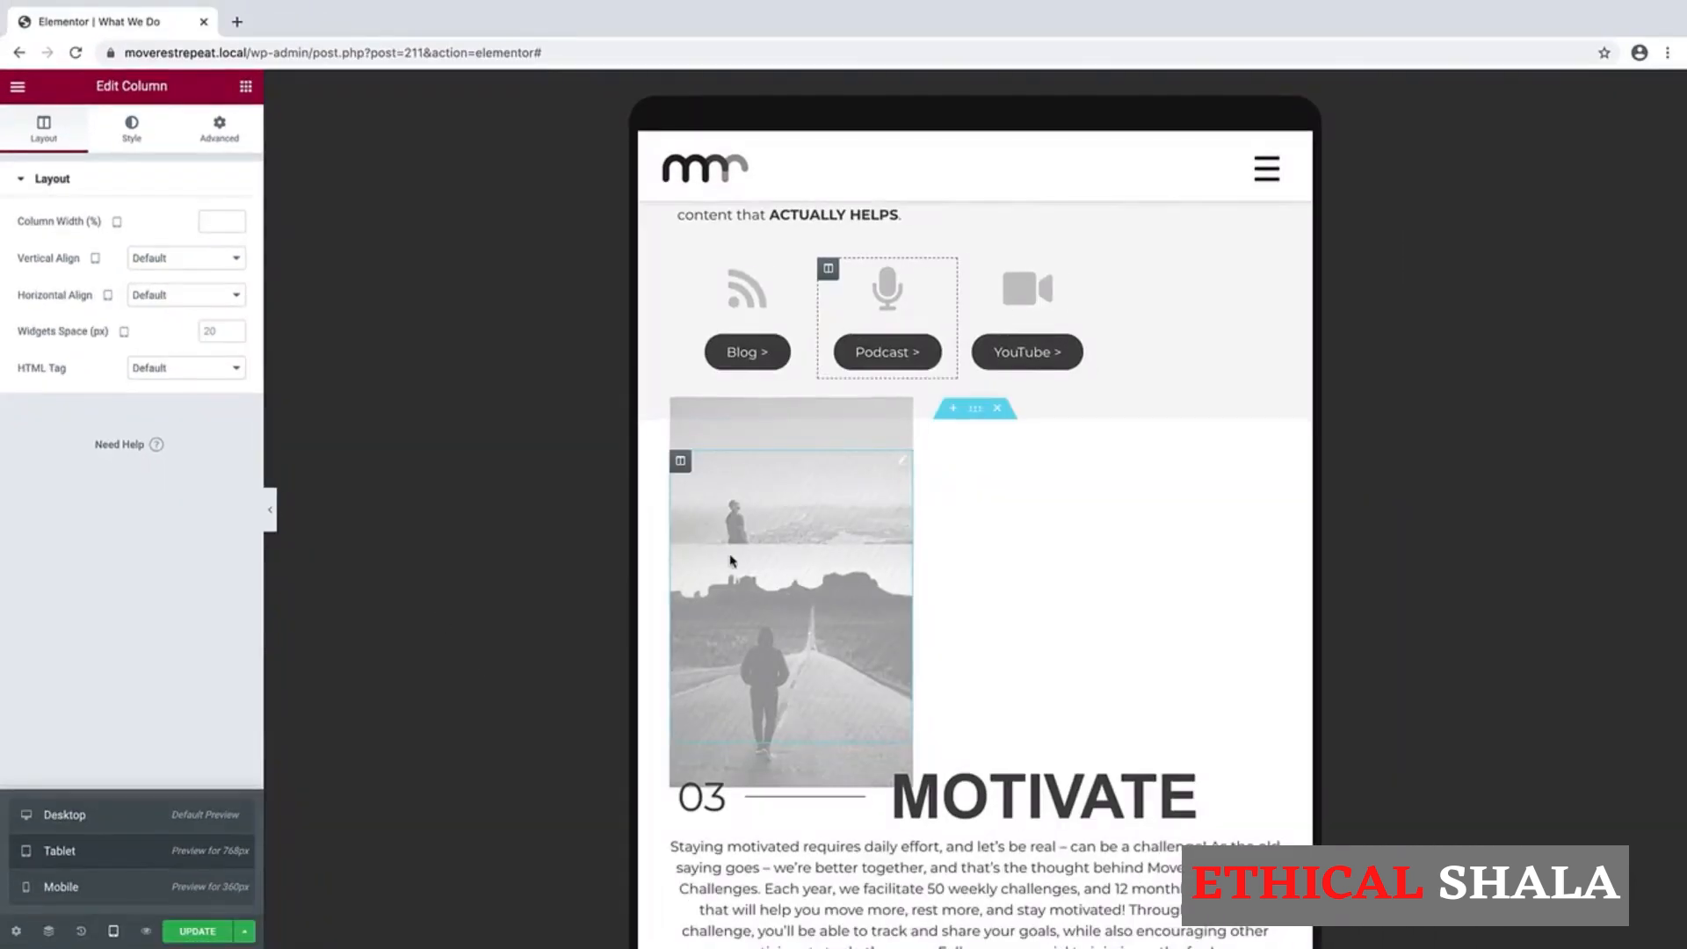
{"action": "scroll", "coordinate": [731, 561], "scroll_direction": "up", "scroll_amount": 1}
{"action": "scroll", "coordinate": [731, 561], "scroll_direction": "up", "scroll_amount": 5}
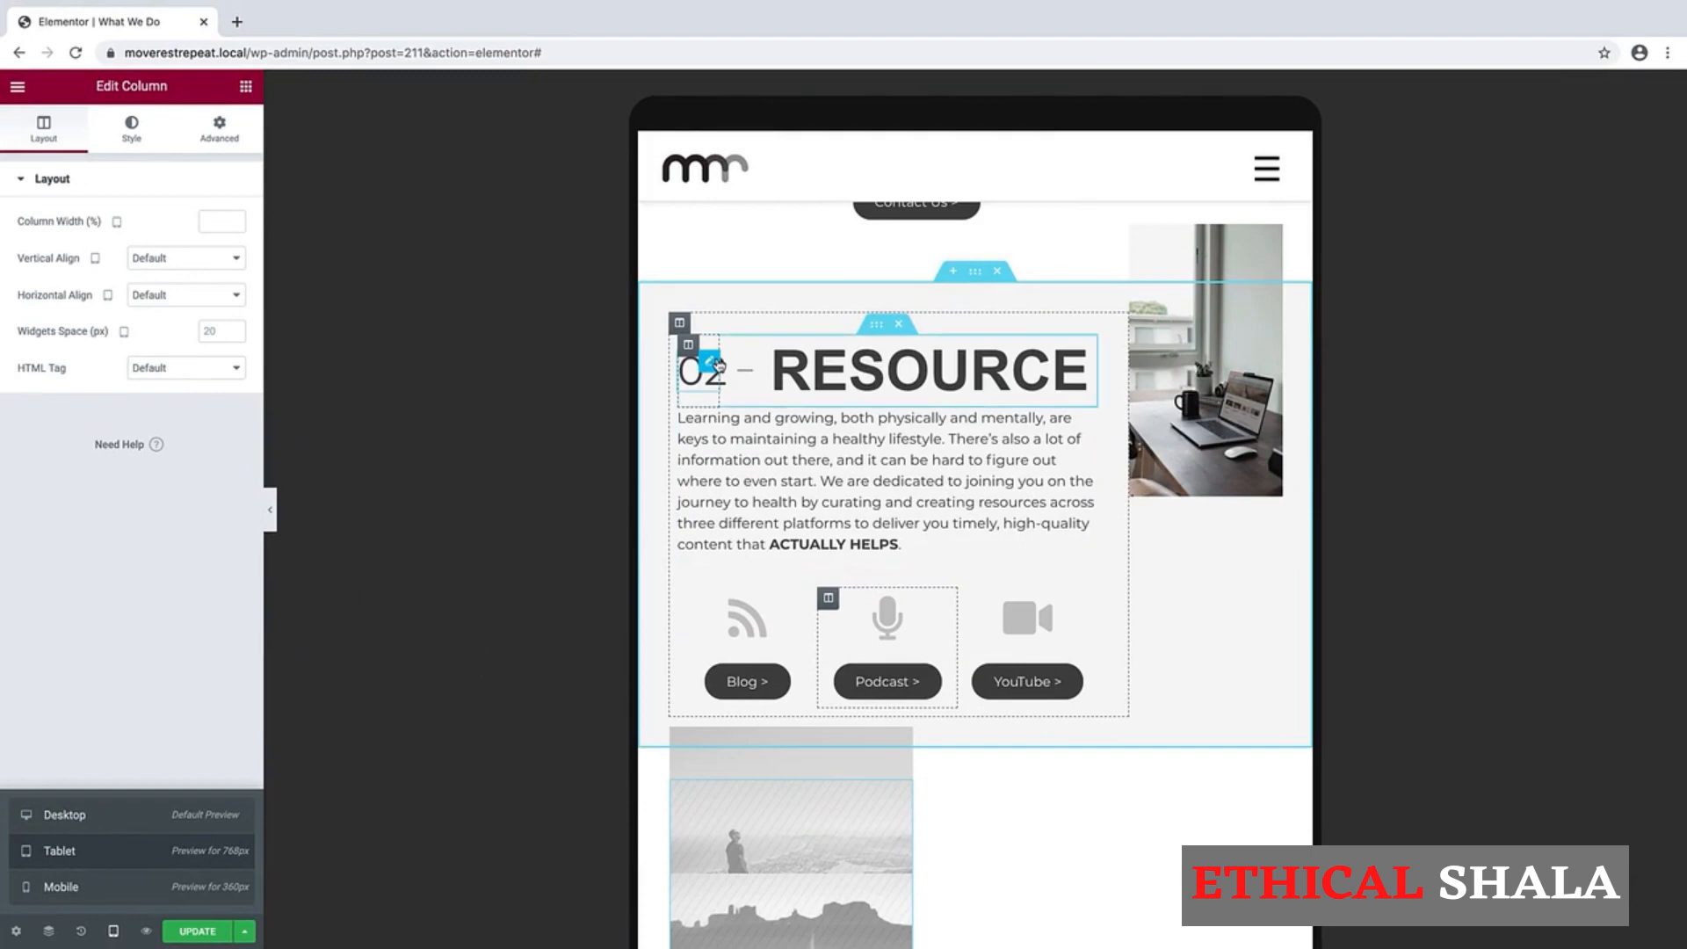
{"action": "left_click", "coordinate": [682, 326]}
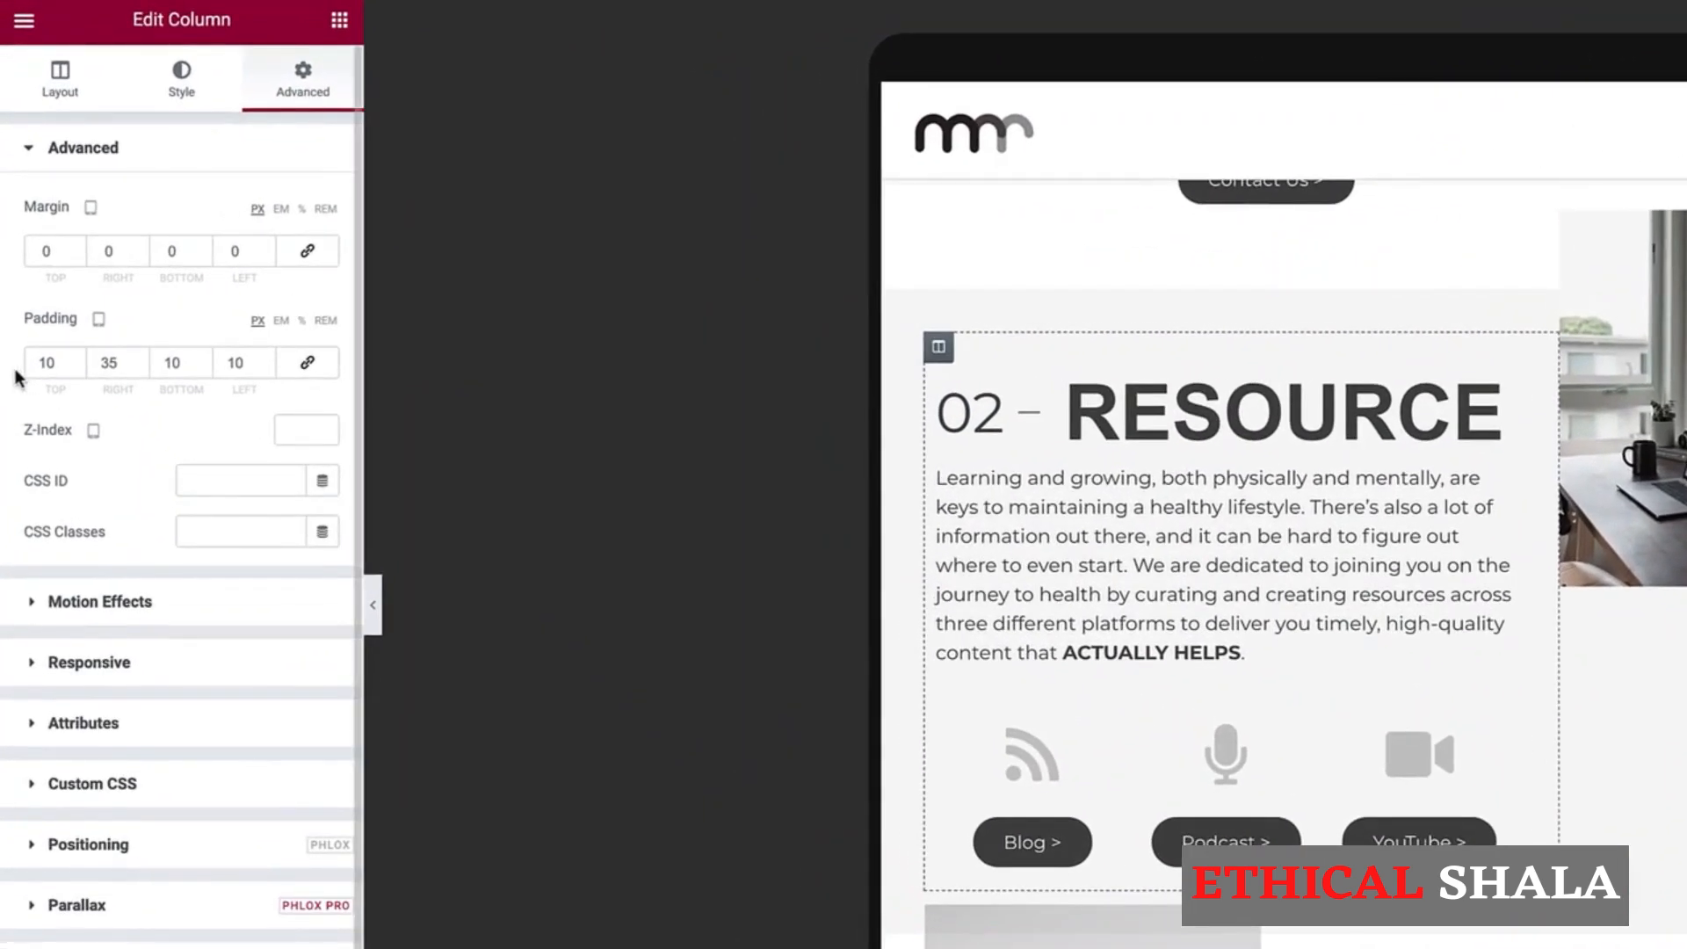
{"action": "left_click_drag", "start_coordinate": [52, 363], "coordinate": [7, 372]}
{"action": "type", "text": "0"}
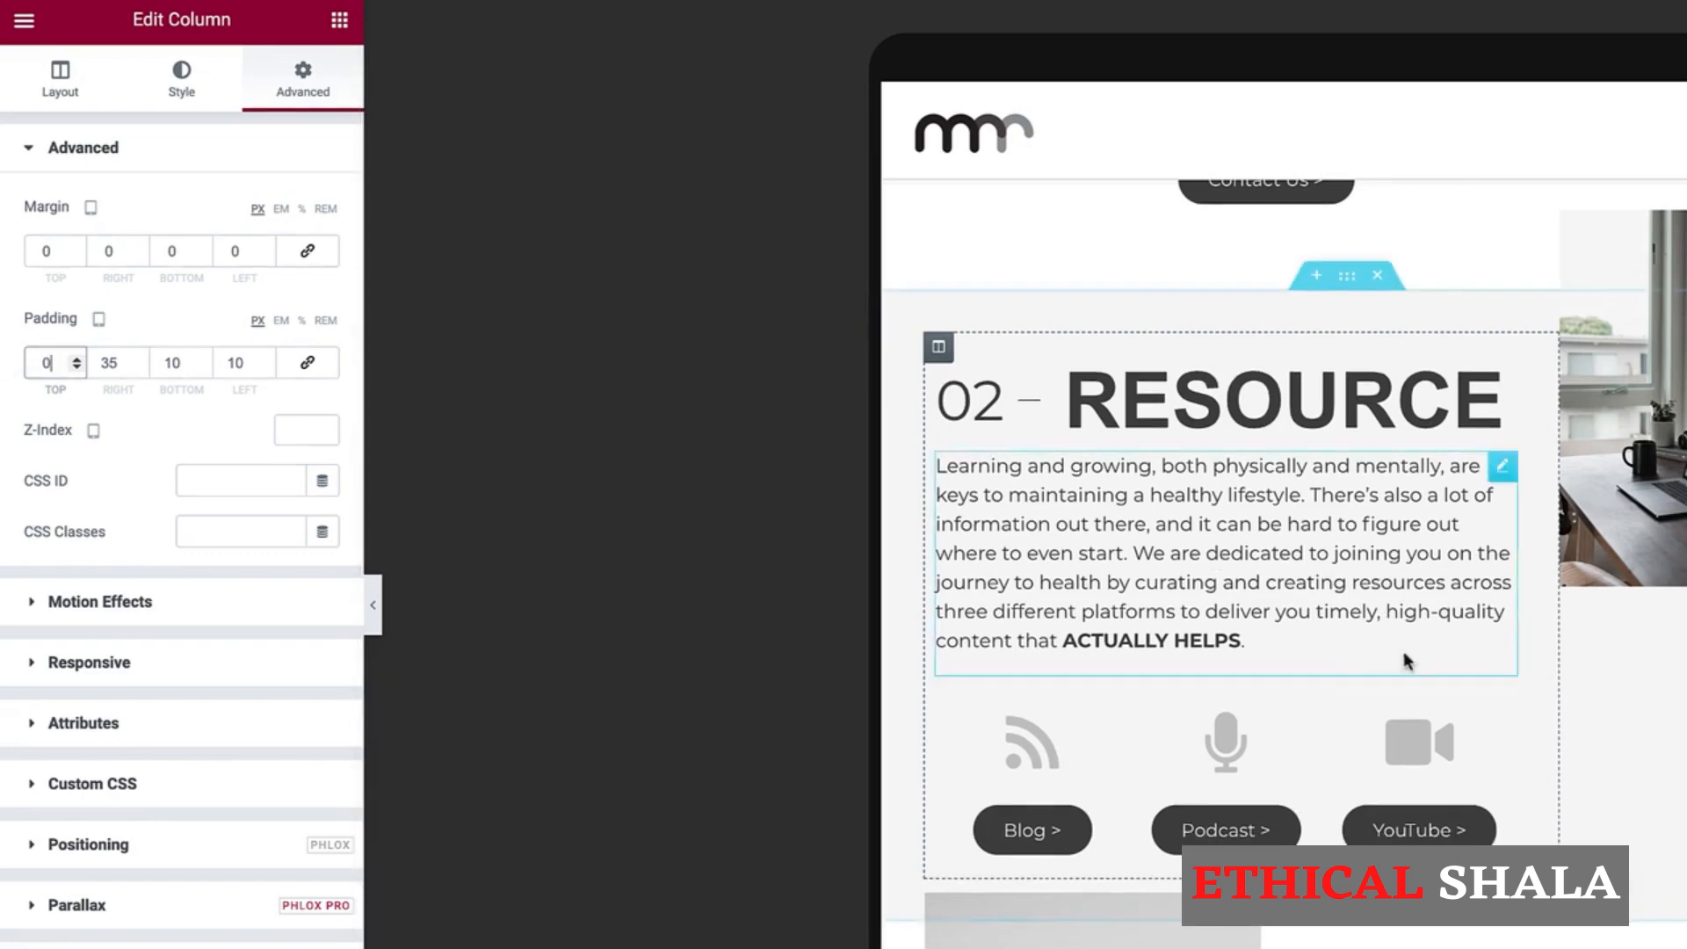
Step: Switch the responsive preview to desktop and examine the layout of the Train, Resource and Motivate sections
{"action": "scroll", "coordinate": [1392, 501], "scroll_direction": "down", "scroll_amount": 3}
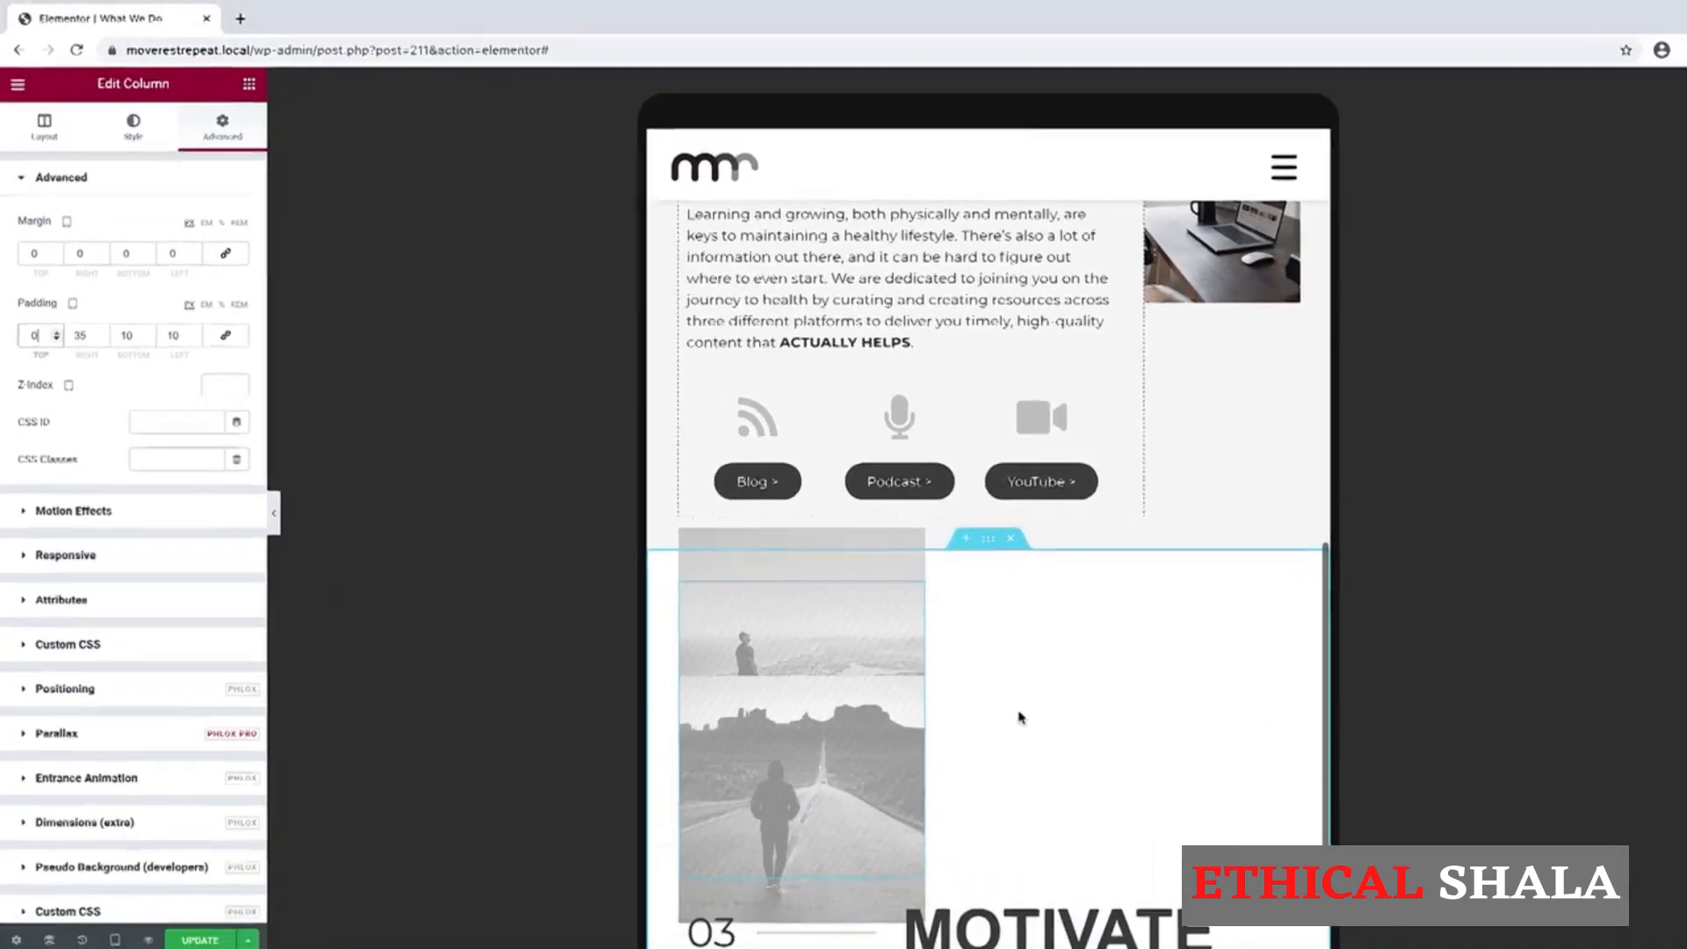
{"action": "scroll", "coordinate": [1385, 876], "scroll_direction": "up", "scroll_amount": 3}
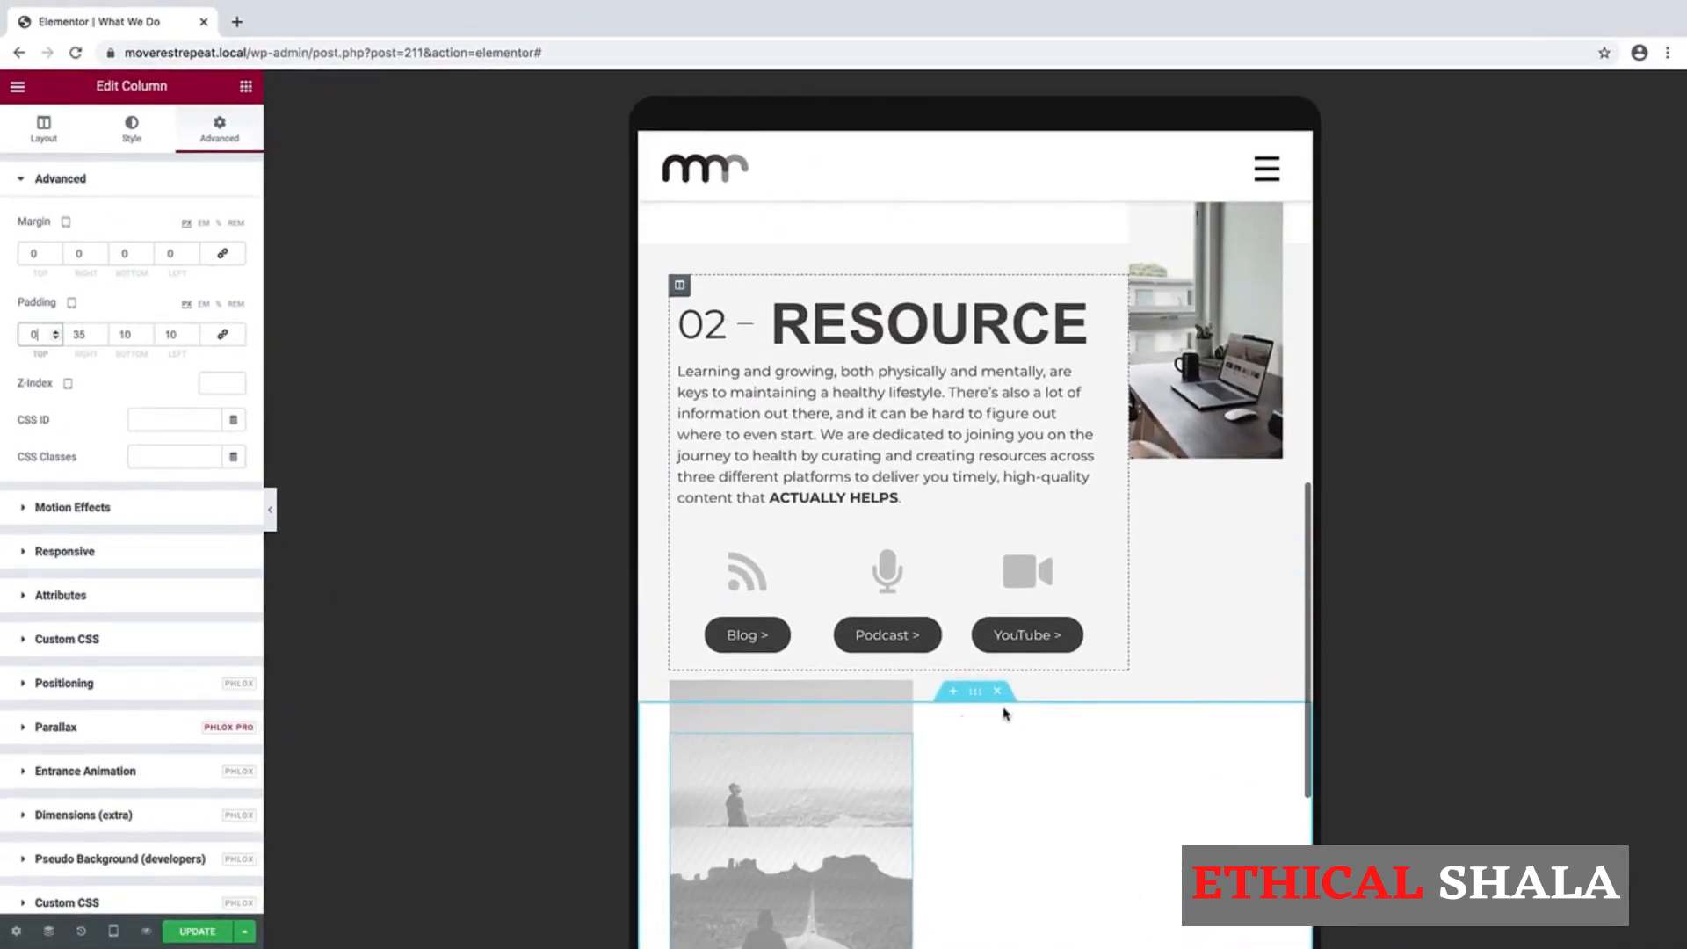
{"action": "mouse_move", "coordinate": [113, 925]}
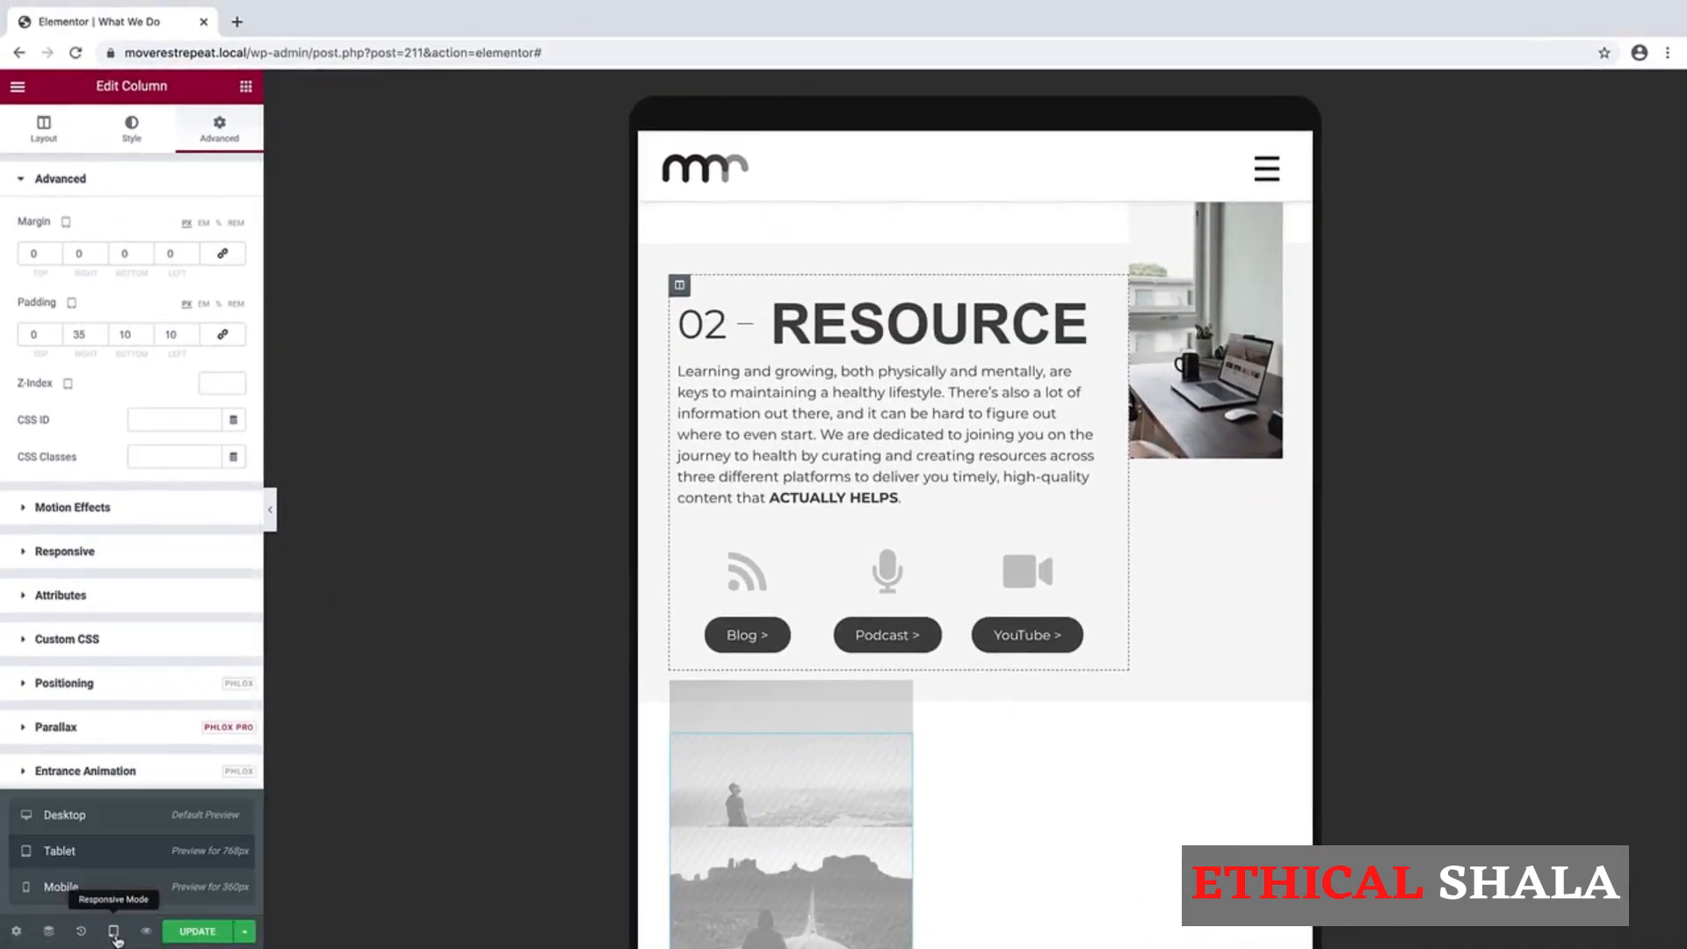
{"action": "left_click", "coordinate": [116, 816]}
{"action": "scroll", "coordinate": [694, 597], "scroll_direction": "down", "scroll_amount": 2}
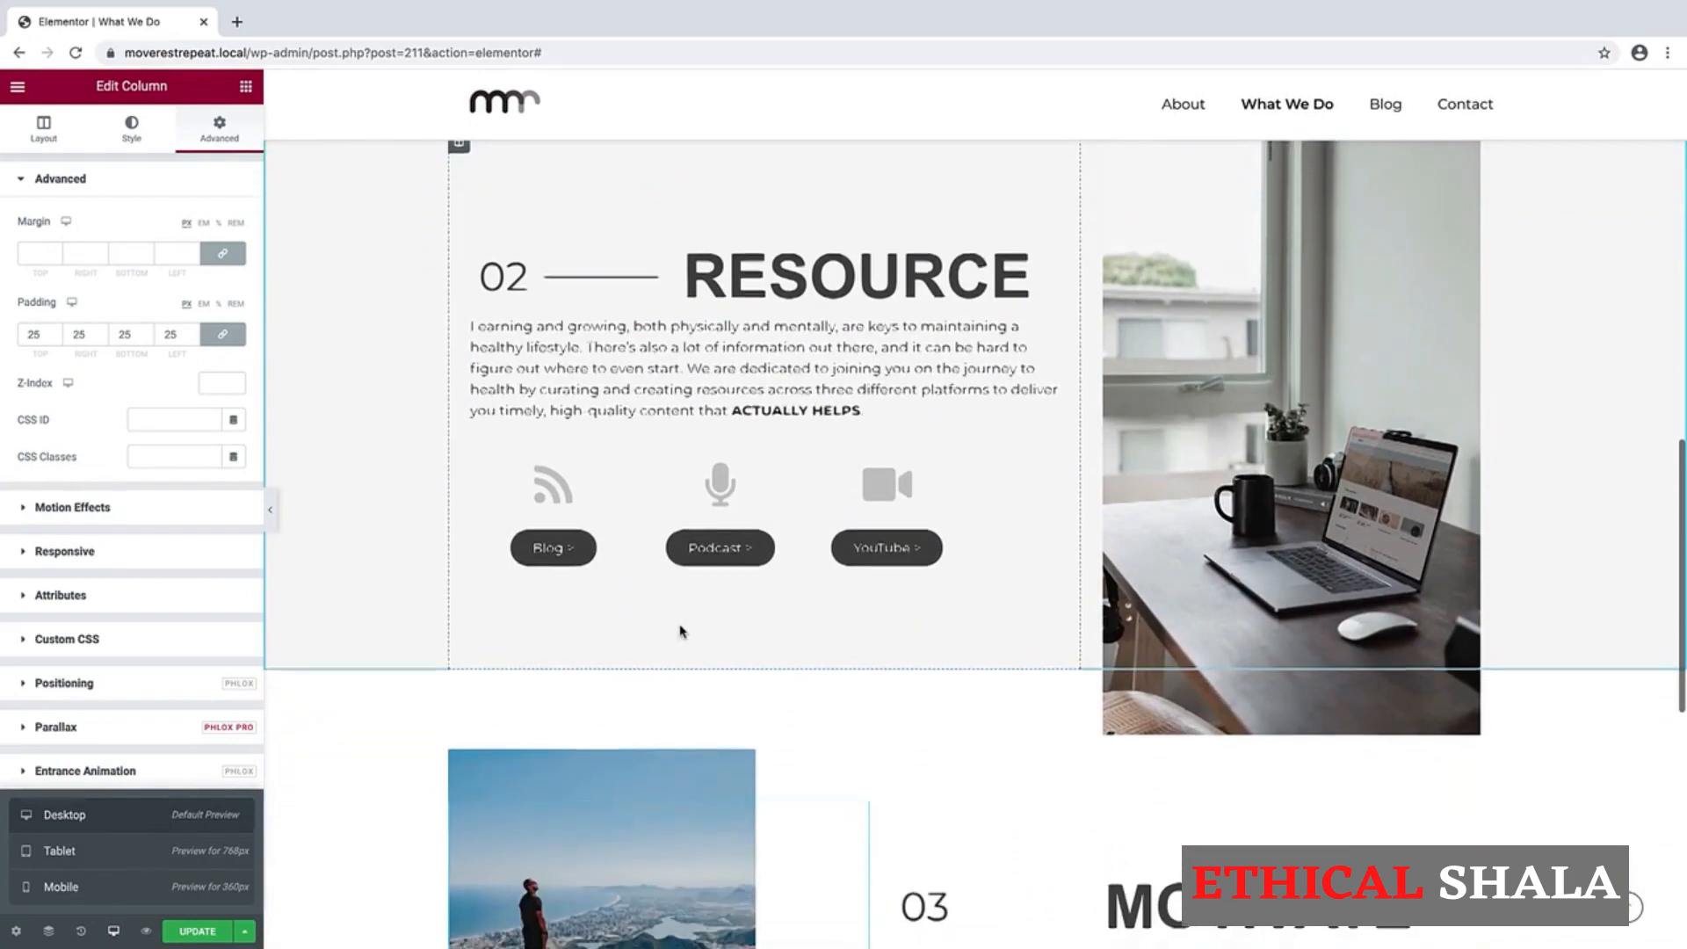
{"action": "scroll", "coordinate": [681, 631], "scroll_direction": "up", "scroll_amount": 8}
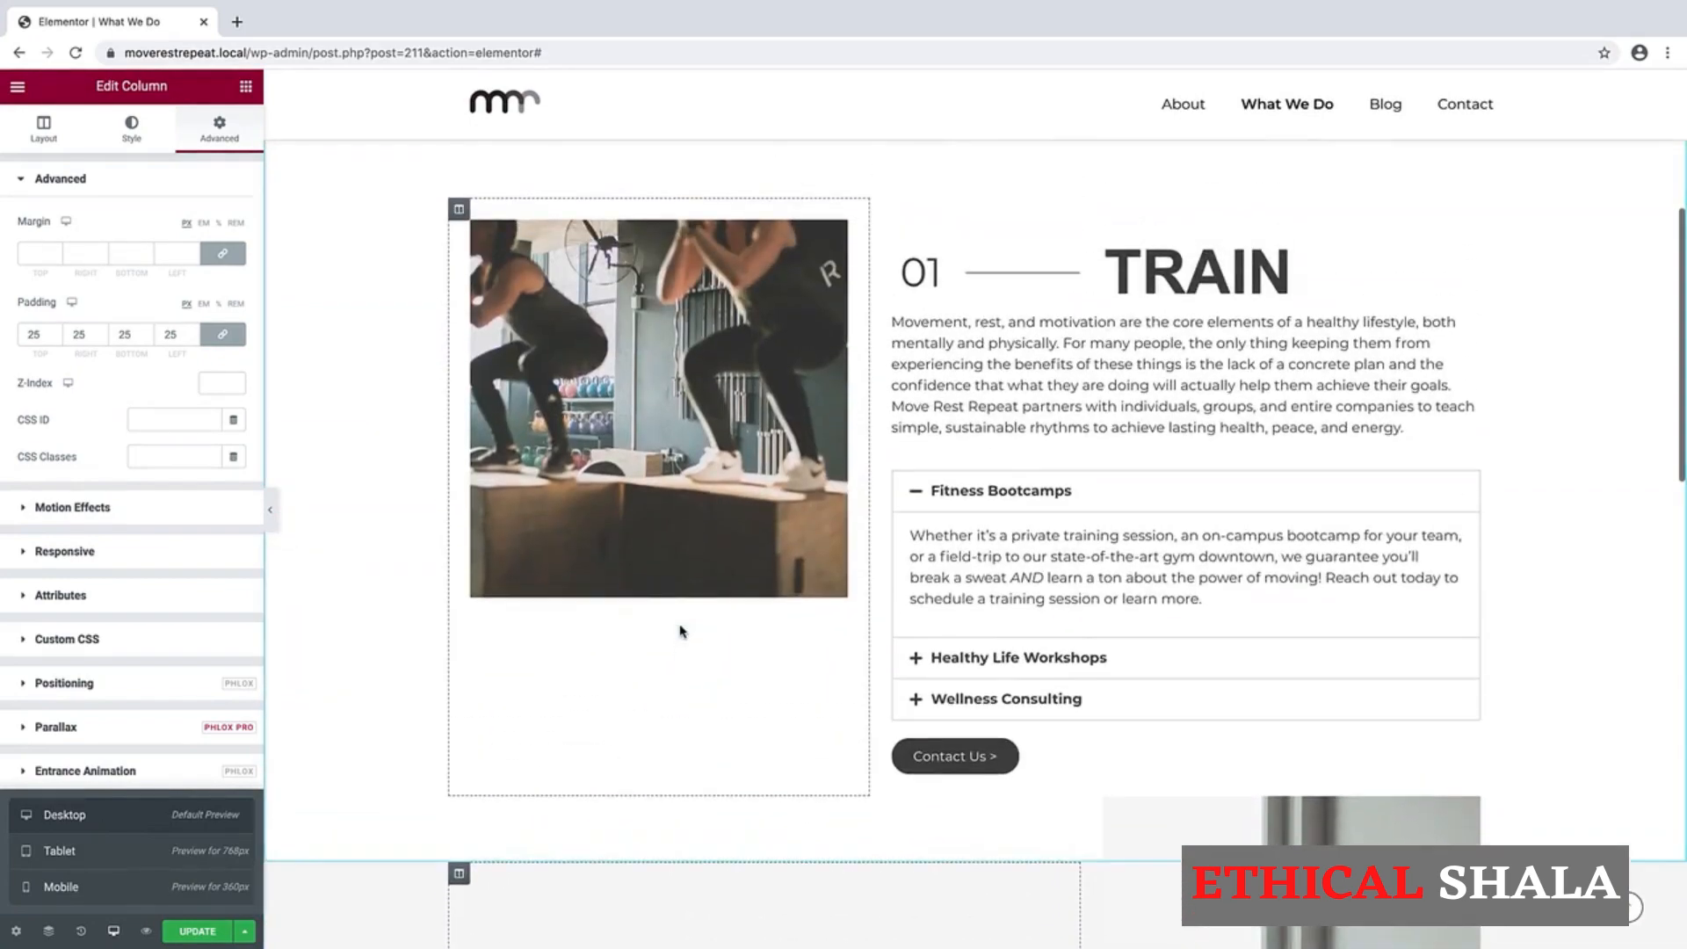
{"action": "scroll", "coordinate": [681, 631], "scroll_direction": "down", "scroll_amount": 10}
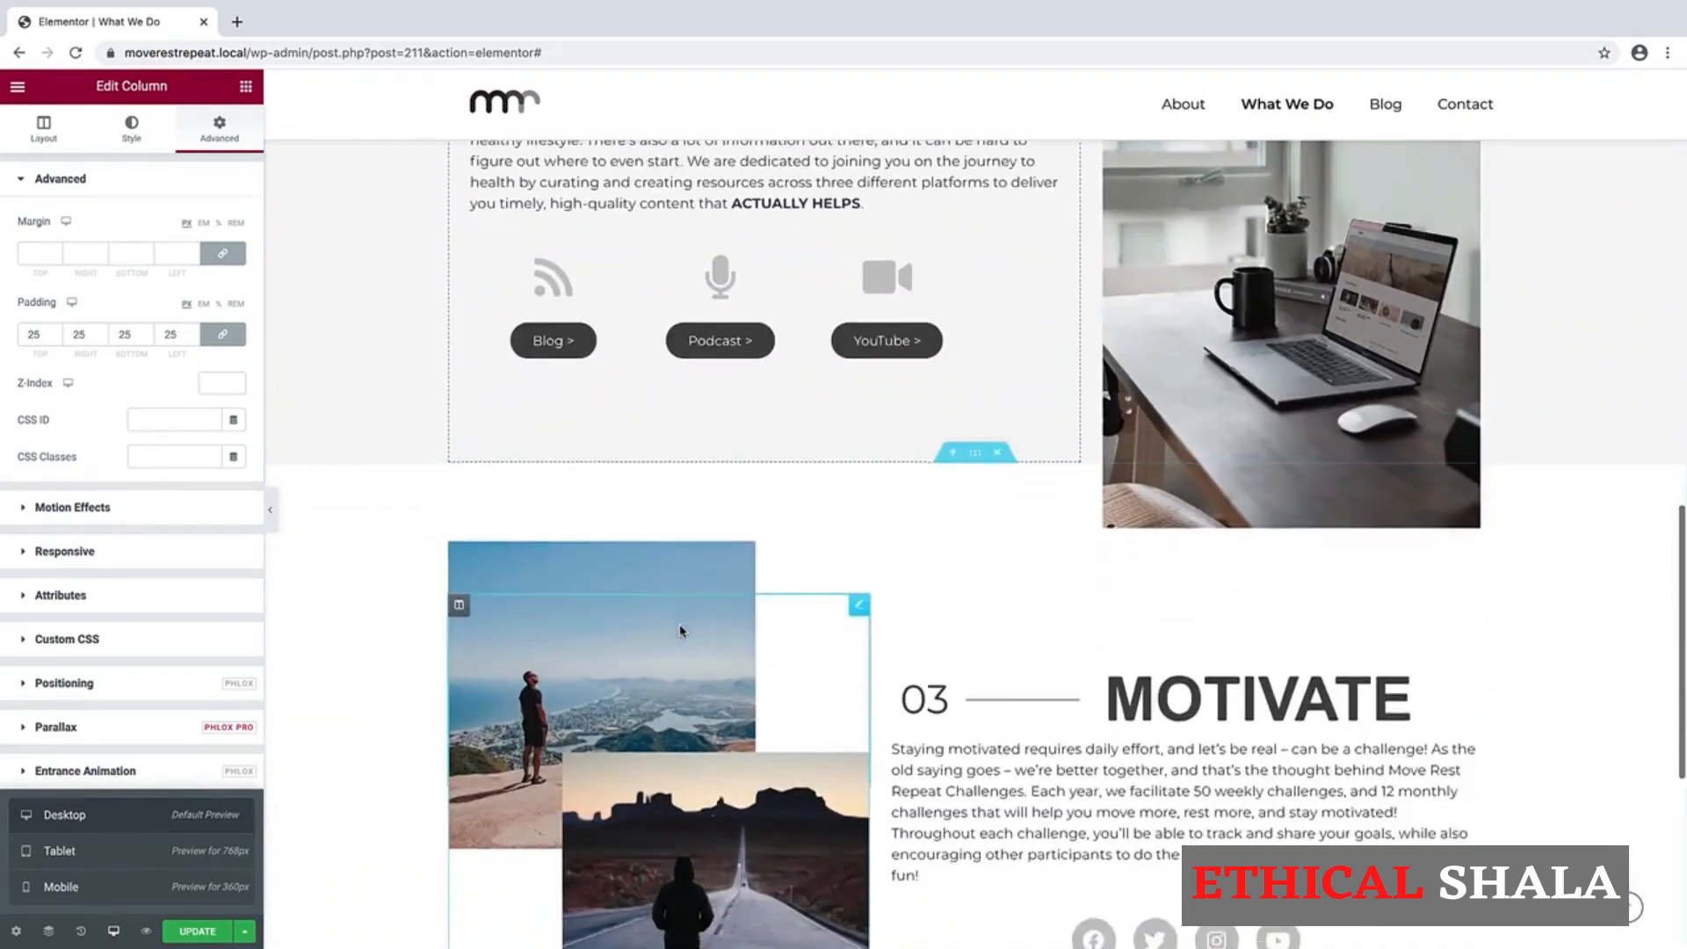
{"action": "scroll", "coordinate": [681, 631], "scroll_direction": "down", "scroll_amount": 3}
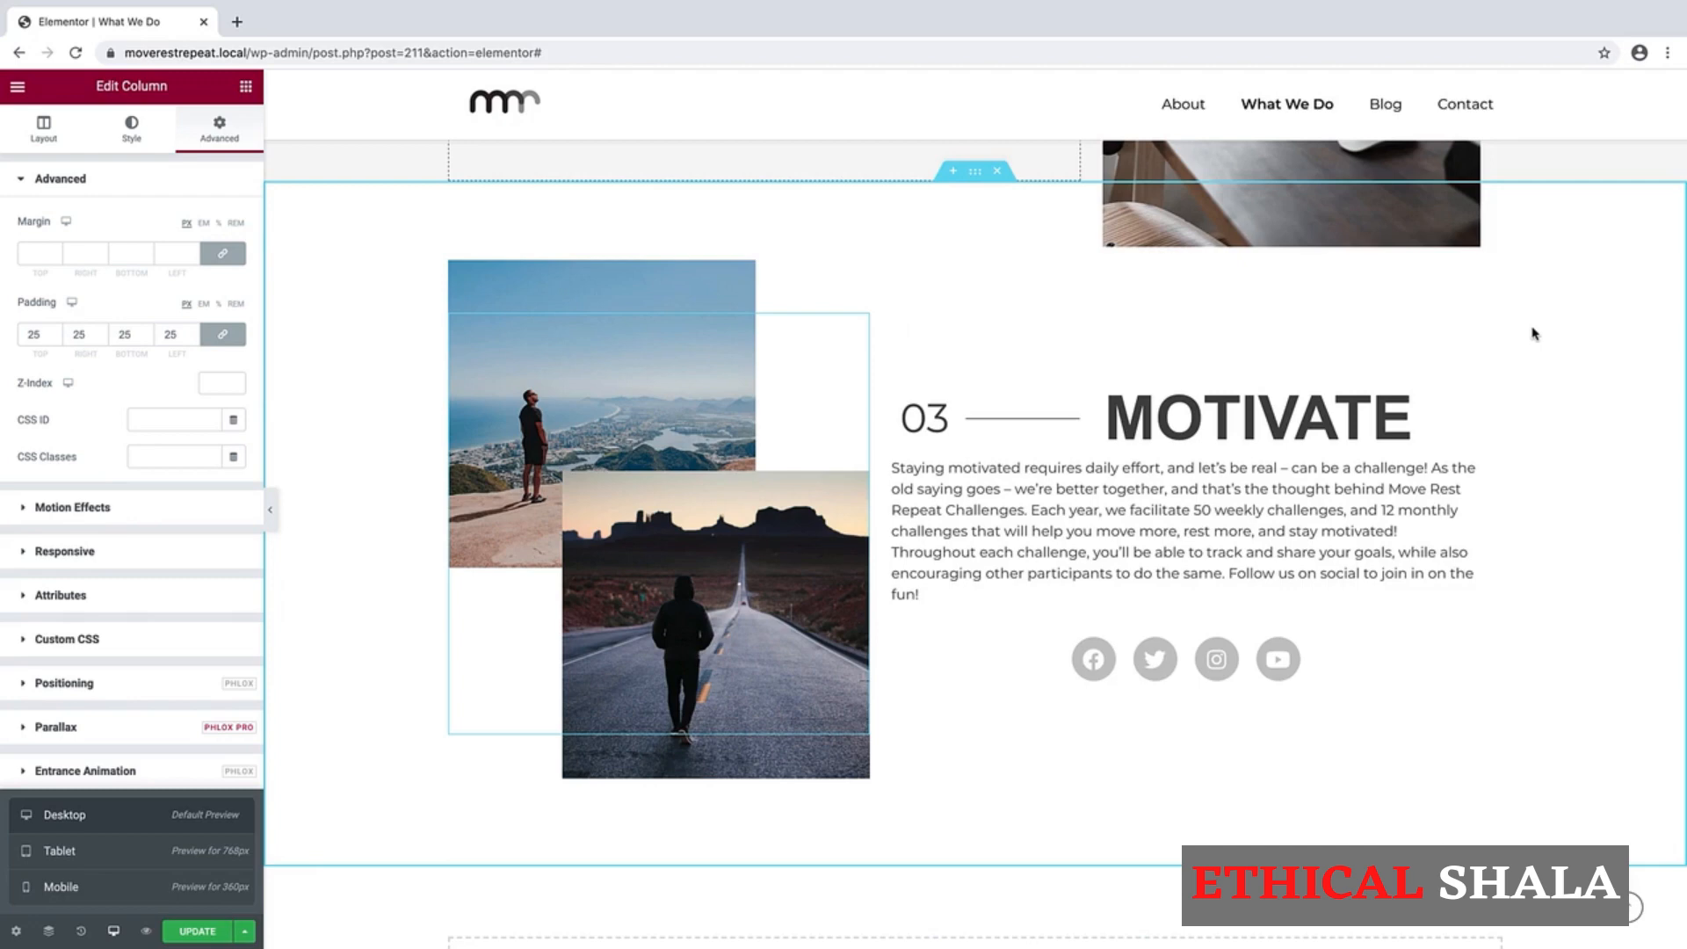
{"action": "scroll", "coordinate": [1534, 334], "scroll_direction": "down", "scroll_amount": 1}
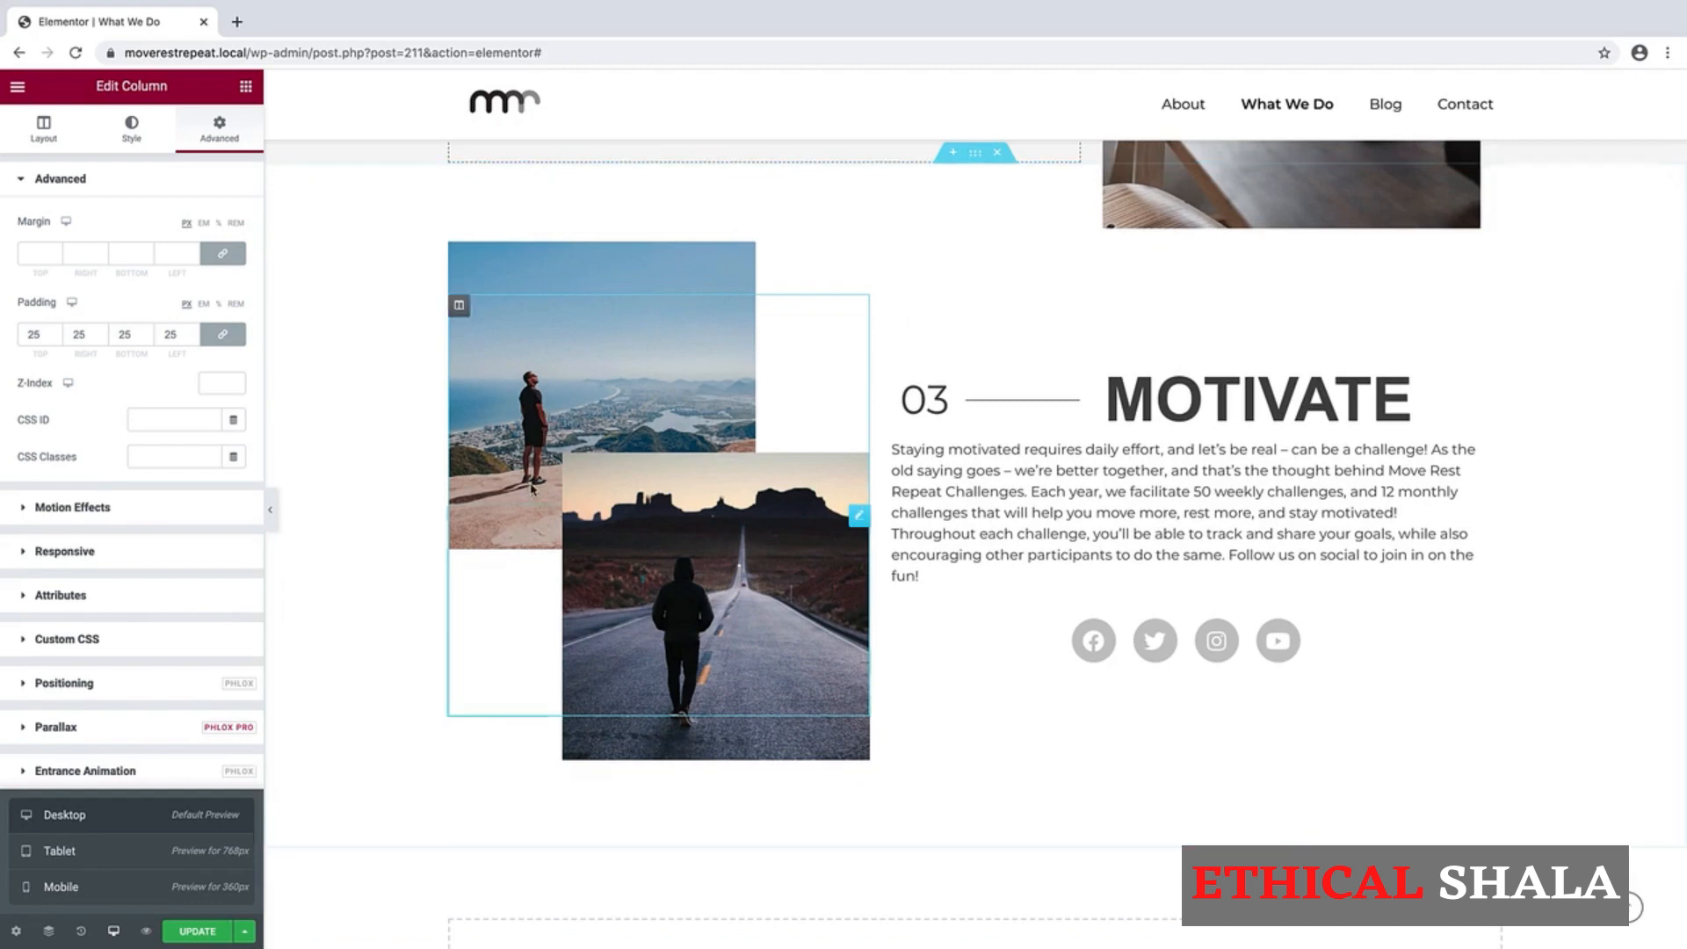
Step: Switch the responsive preview to tablet and set the Motivate section's text column width to 75%
{"action": "left_click", "coordinate": [112, 858]}
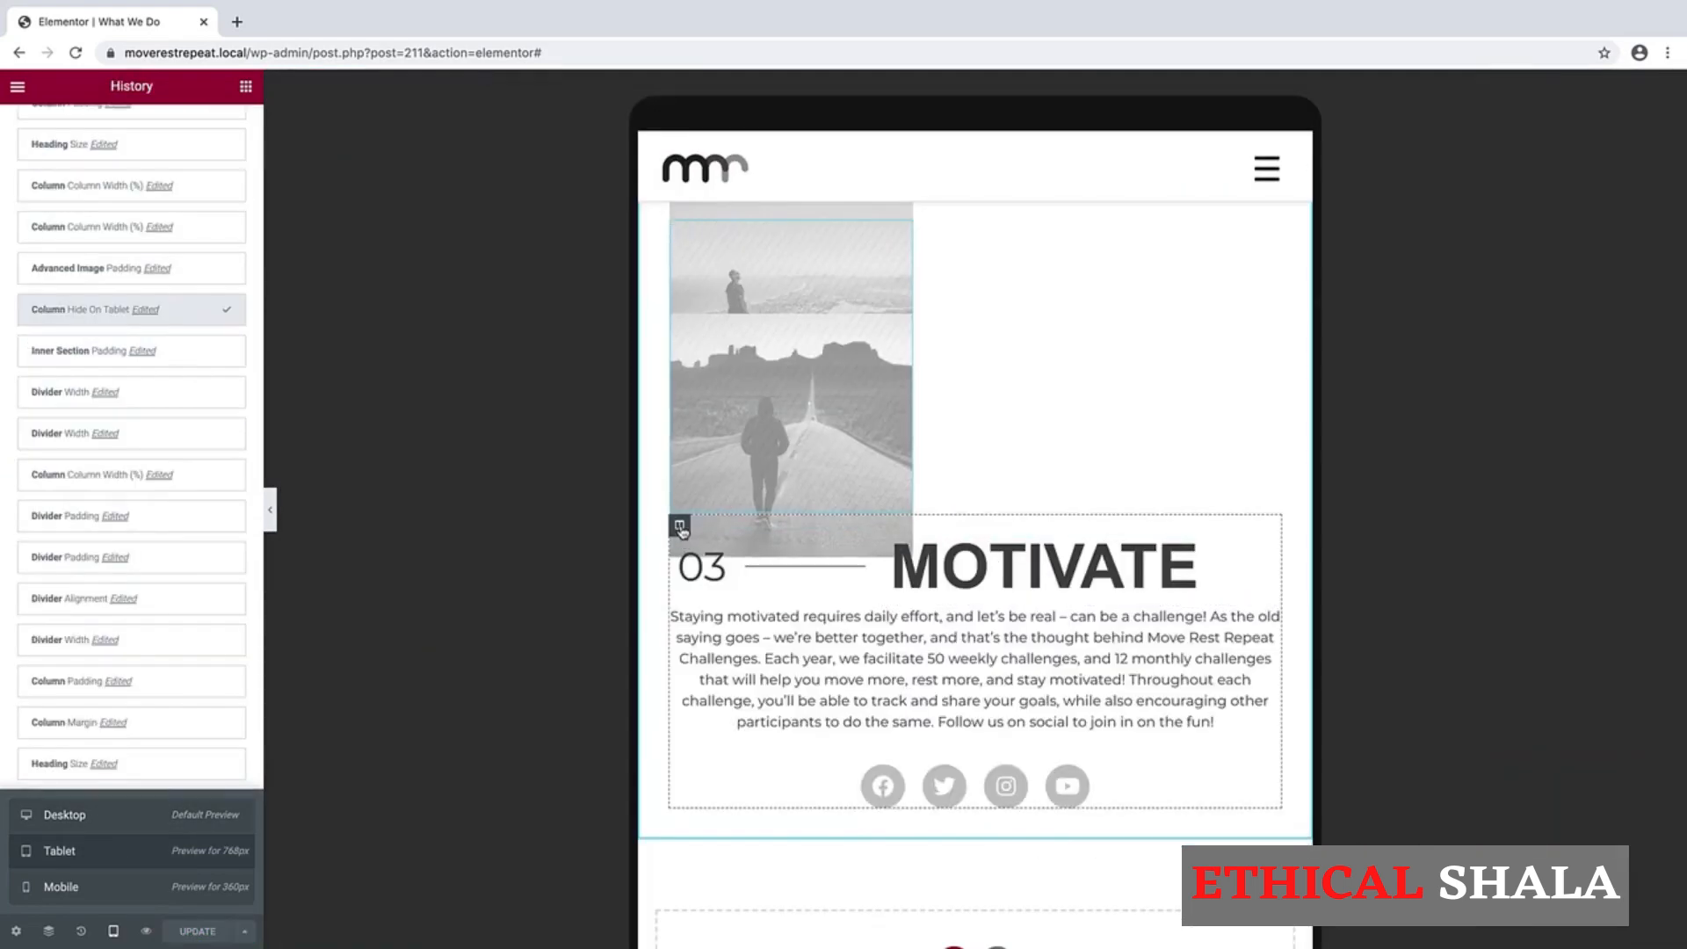
{"action": "right_click", "coordinate": [681, 528]}
{"action": "left_click", "coordinate": [708, 538]}
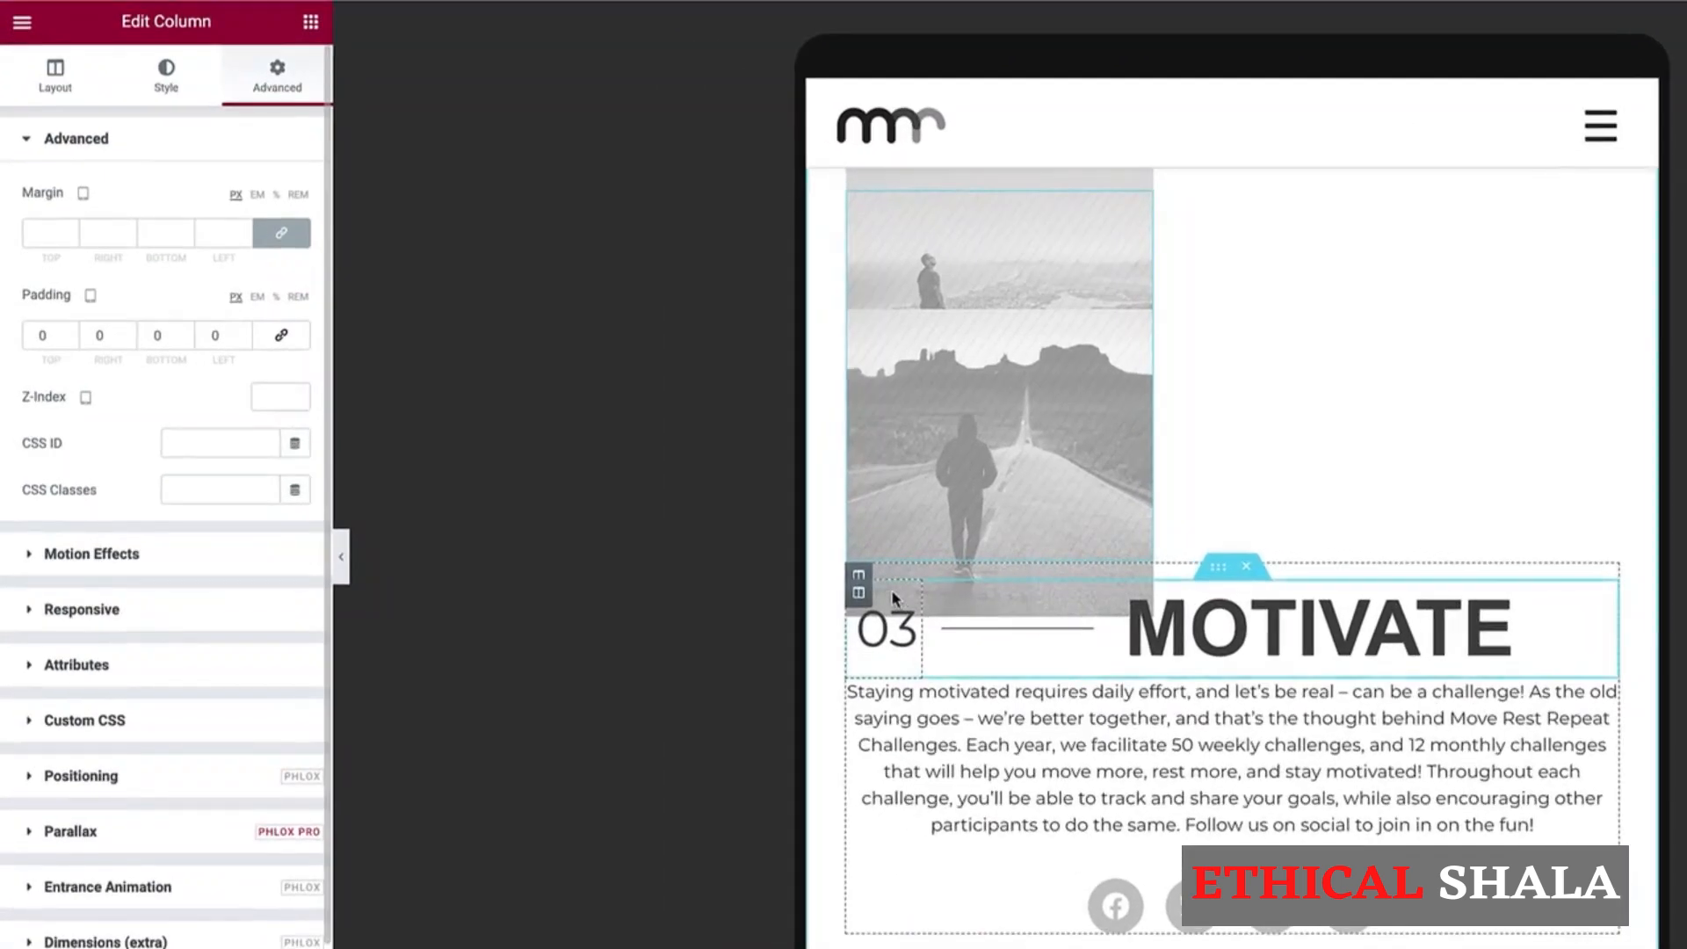
{"action": "left_click", "coordinate": [61, 85]}
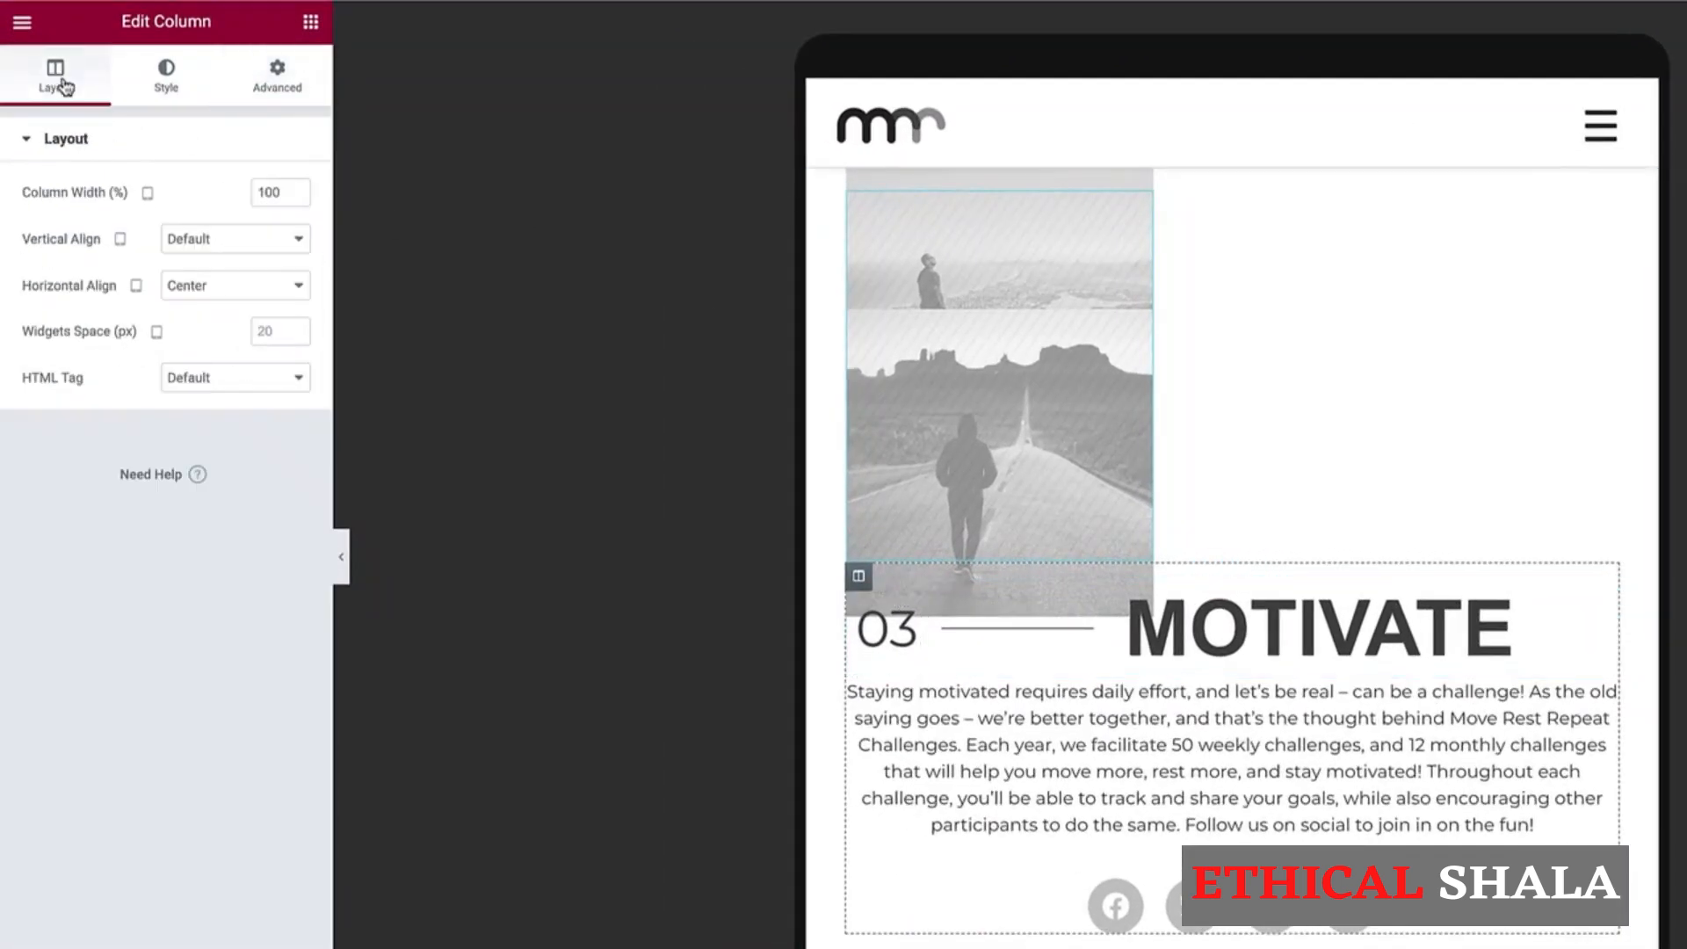
{"action": "double_click", "coordinate": [279, 186]}
{"action": "type", "text": "75"}
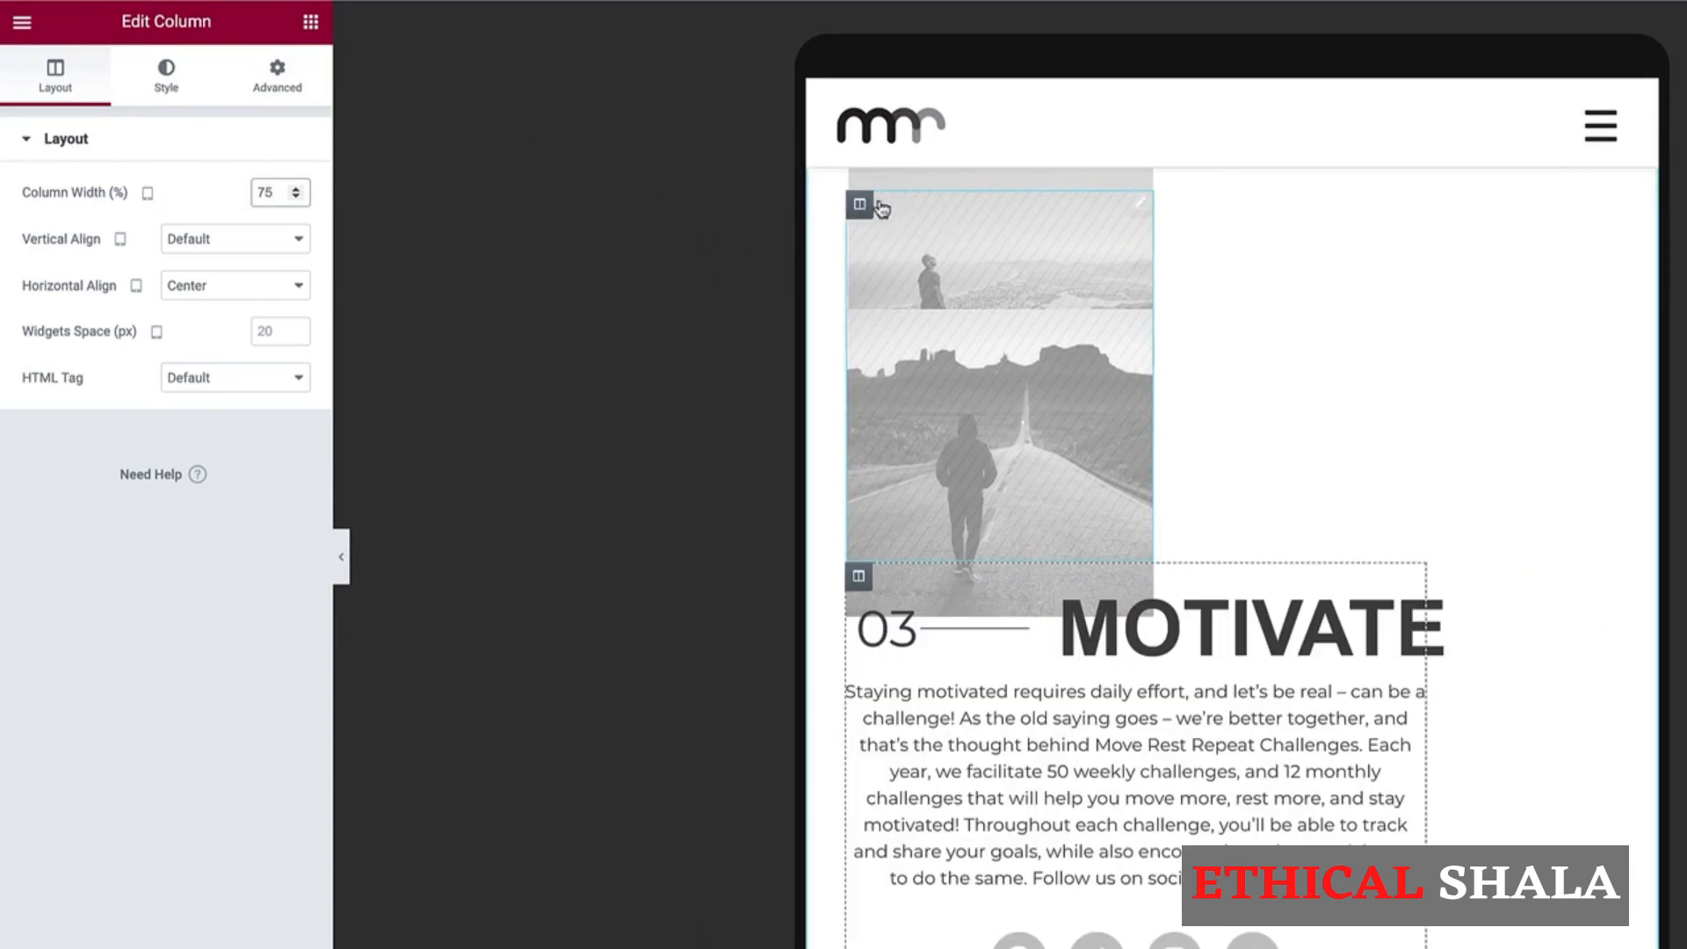
Step: Set the tablet width of the Motivate section's image column to 25%
{"action": "left_click", "coordinate": [859, 205]}
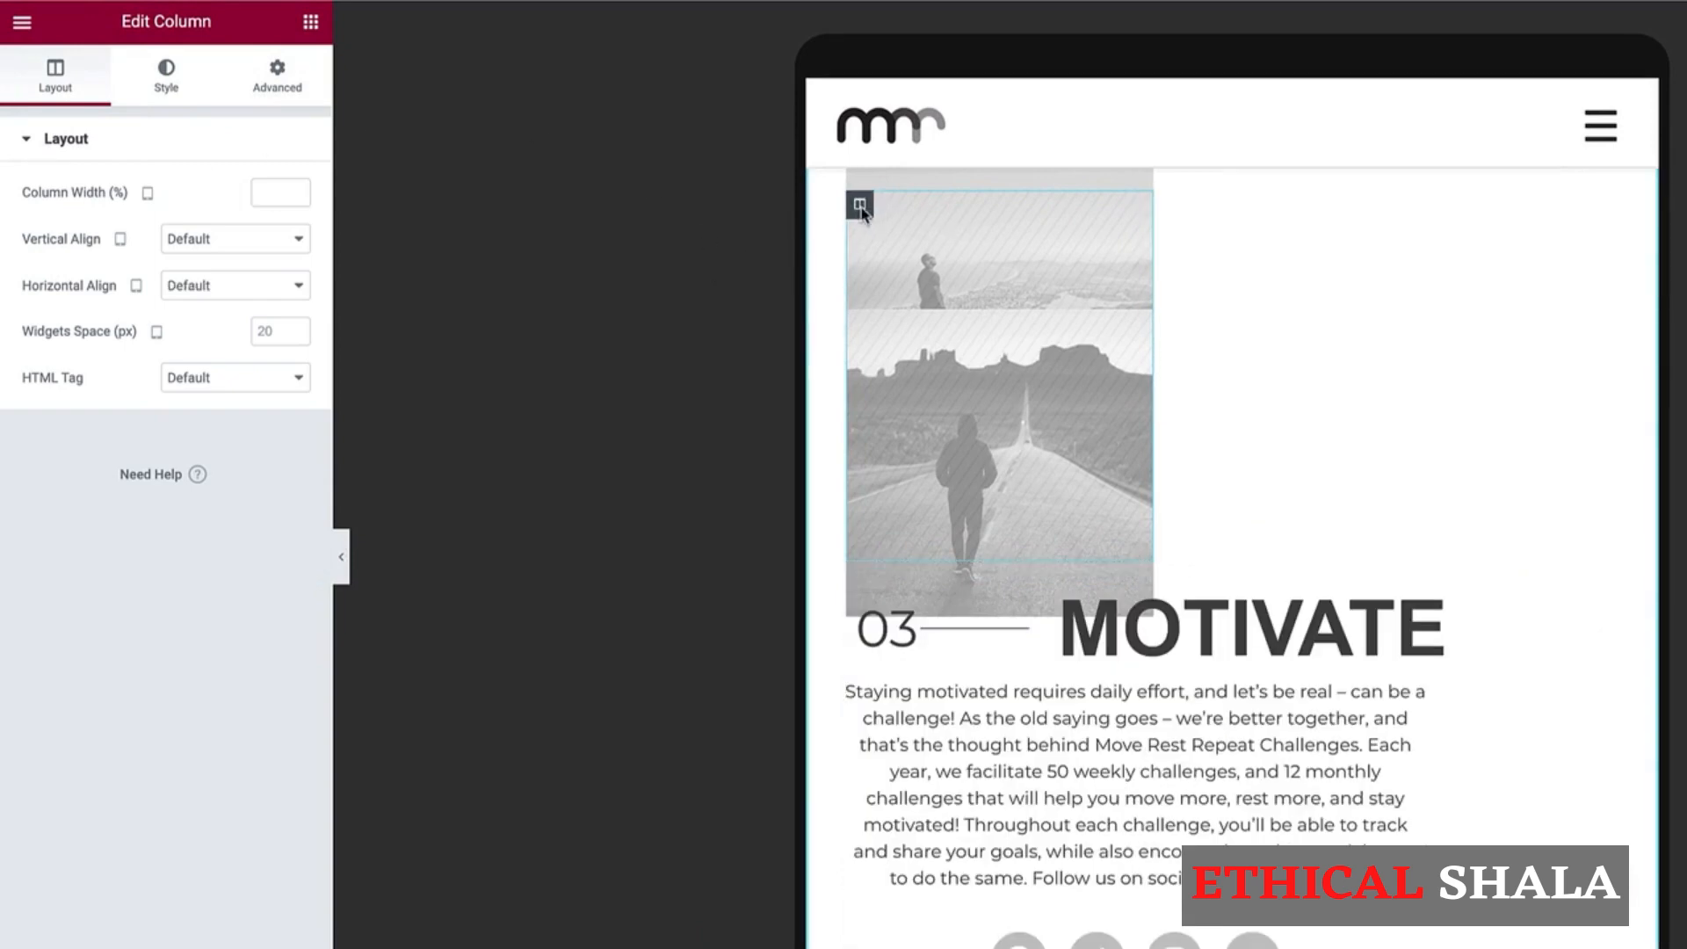
{"action": "left_click", "coordinate": [263, 191]}
{"action": "type", "text": "25"}
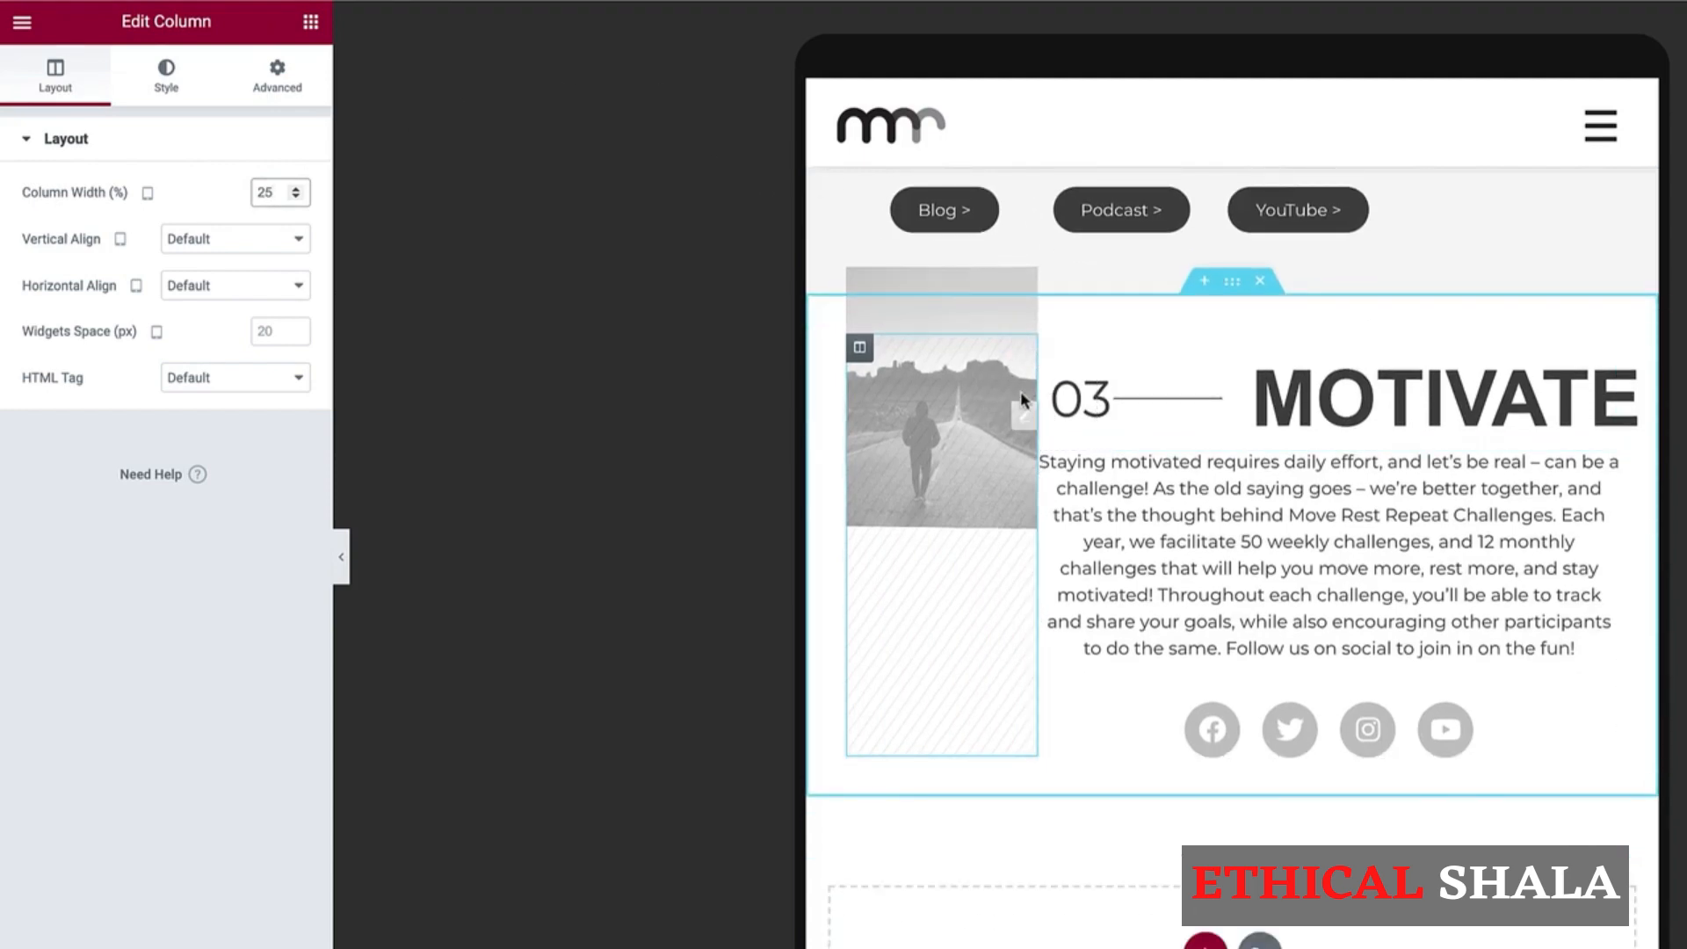
Step: Turn off hiding on tablet and mobile for the Motivate section's image column
{"action": "left_click", "coordinate": [1021, 424]}
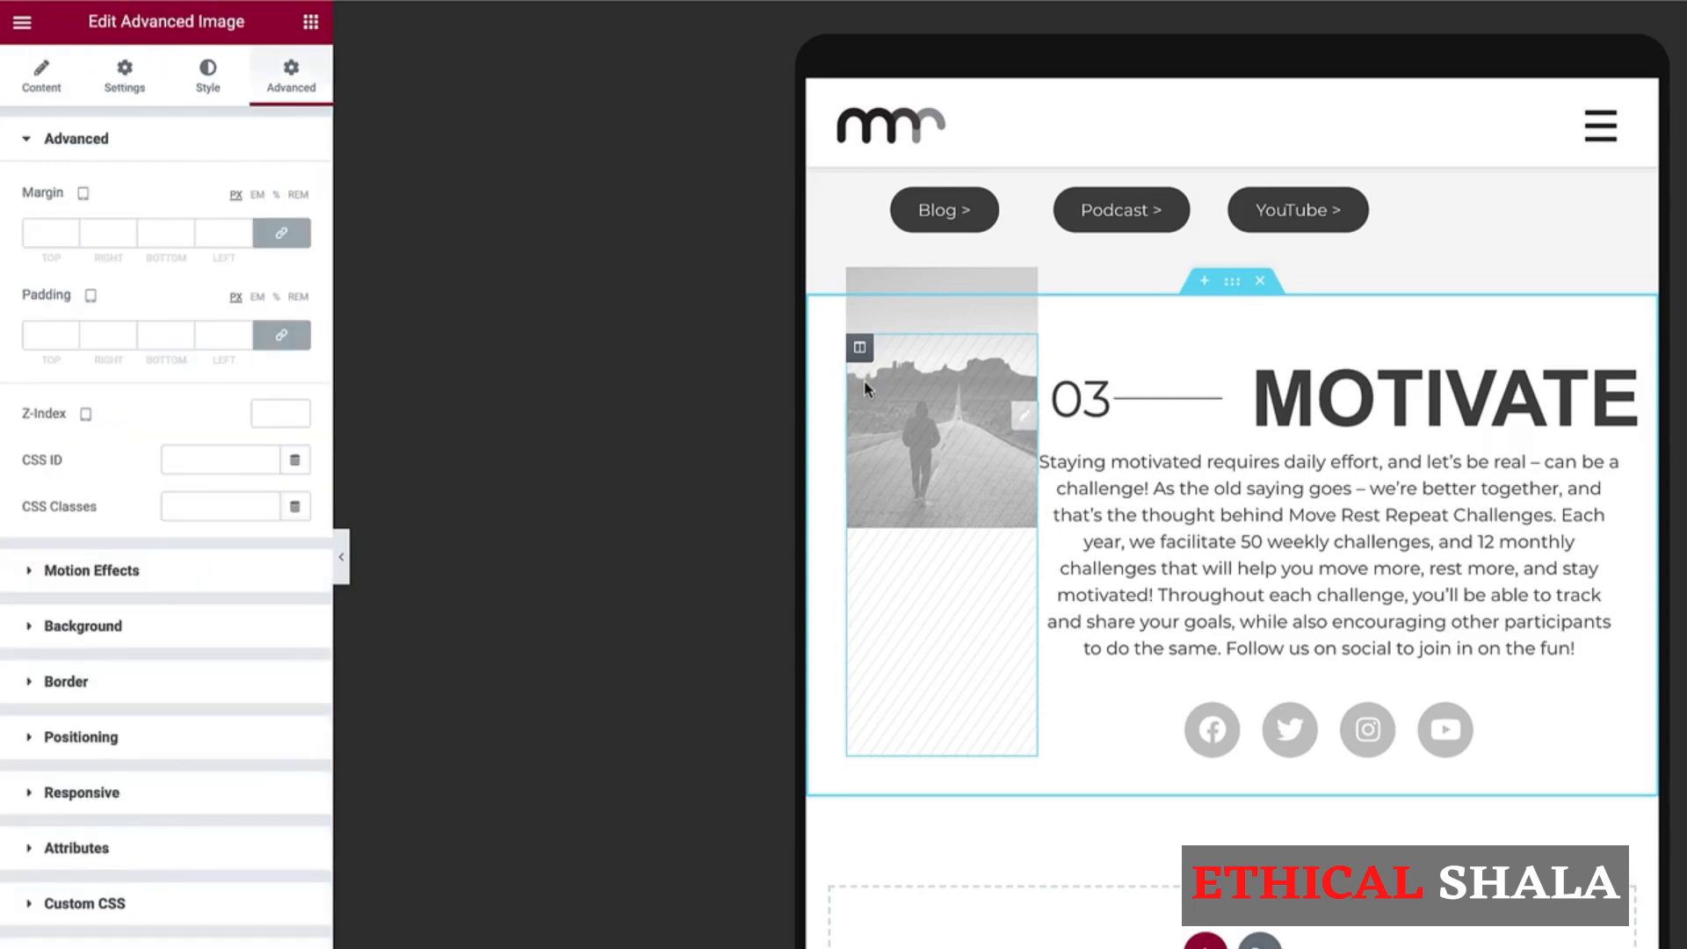
{"action": "left_click", "coordinate": [859, 350]}
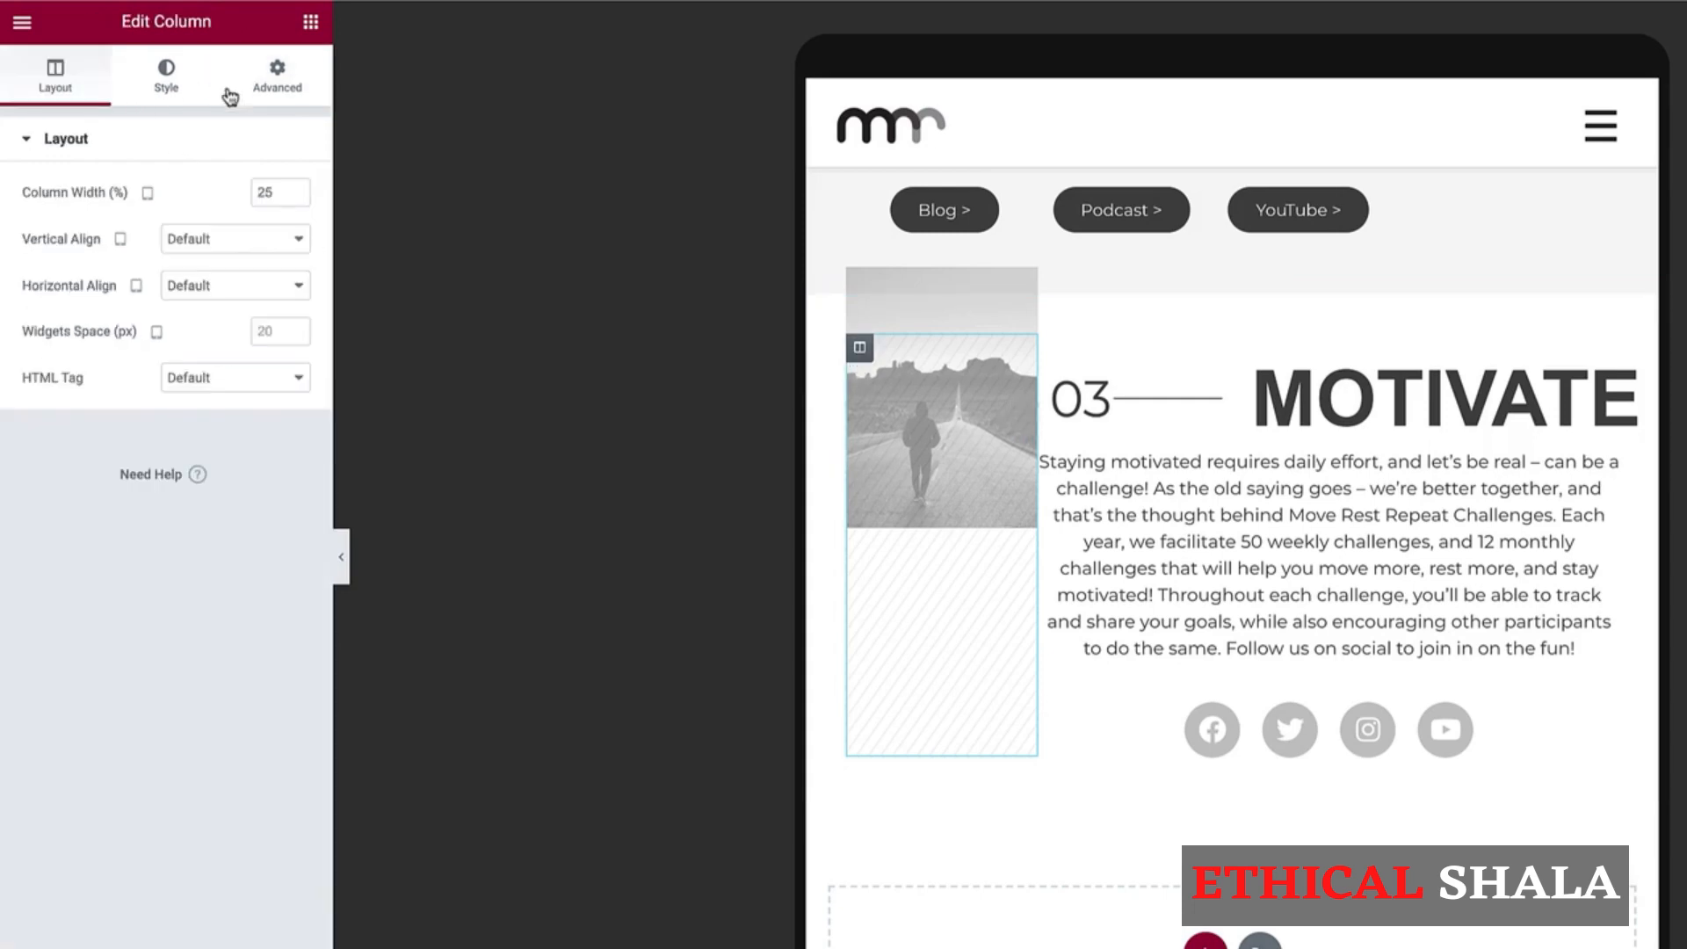
{"action": "left_click", "coordinate": [282, 95]}
{"action": "left_click", "coordinate": [39, 610]}
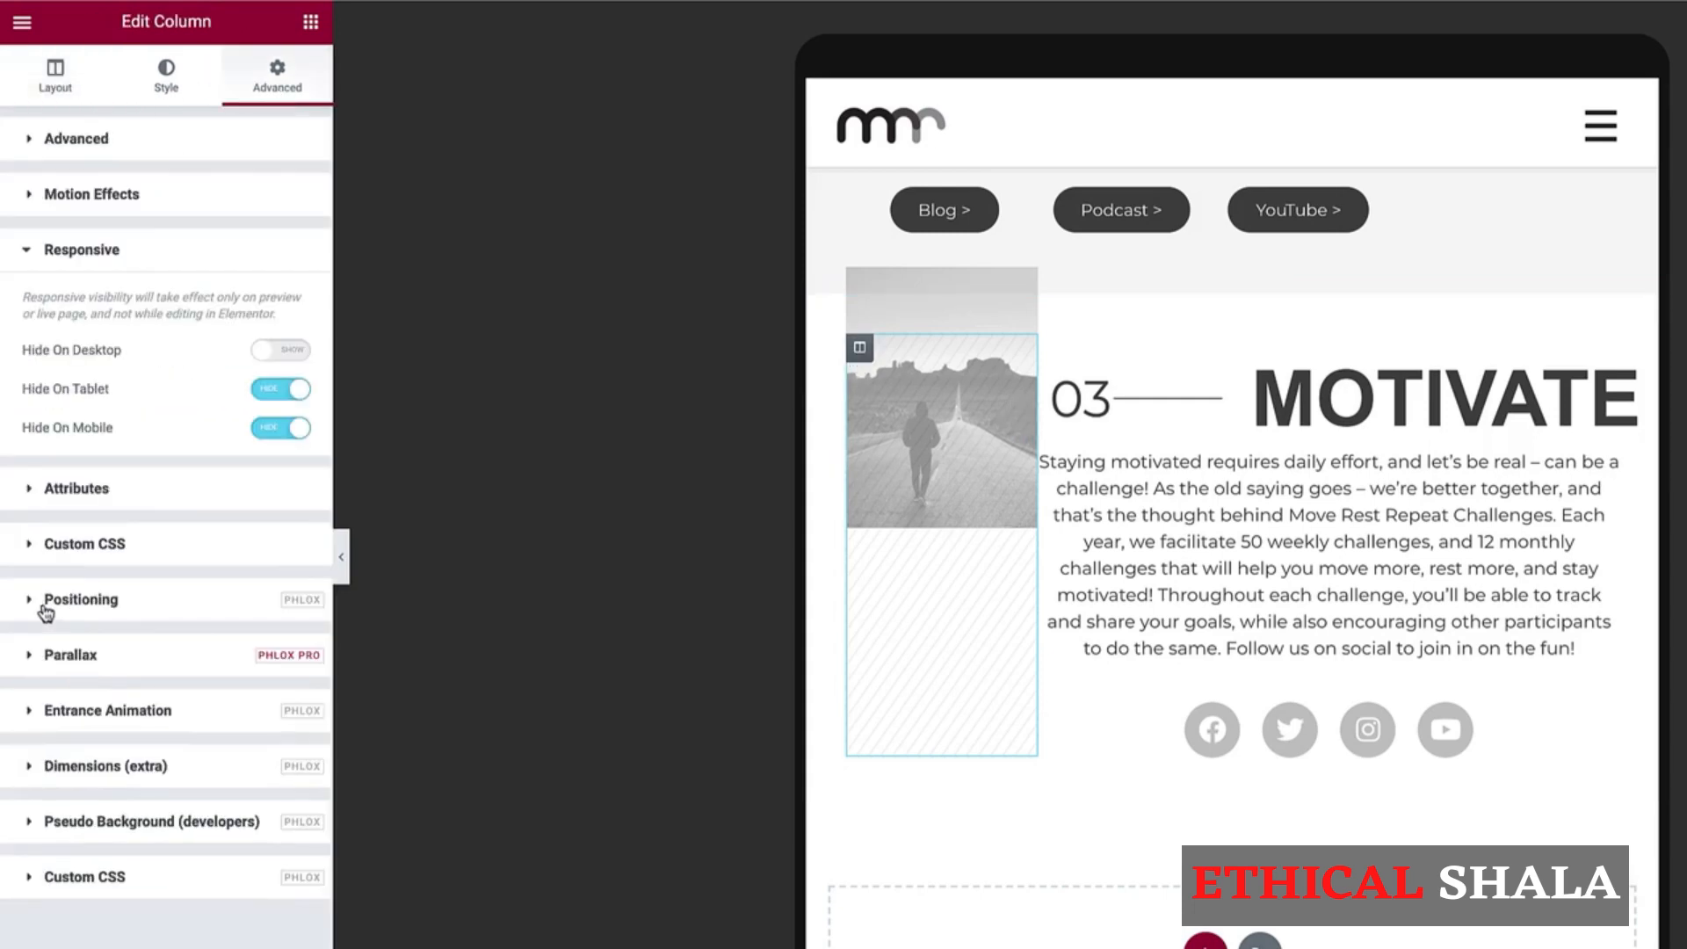
{"action": "left_click", "coordinate": [276, 393]}
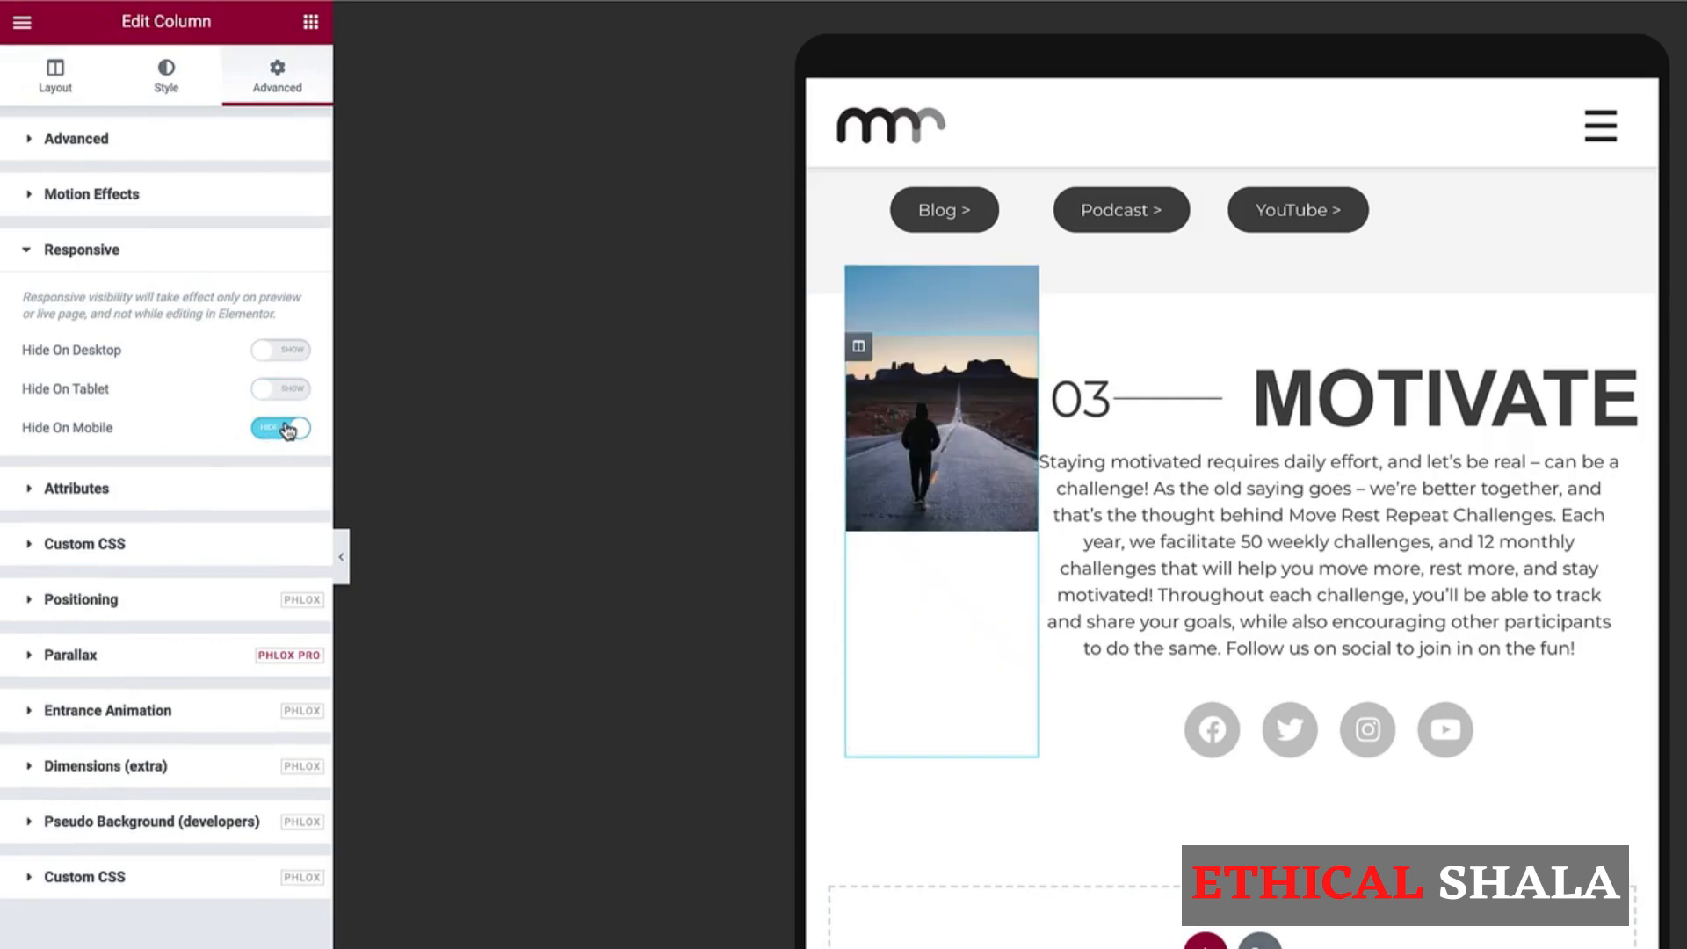
{"action": "left_click", "coordinate": [285, 429]}
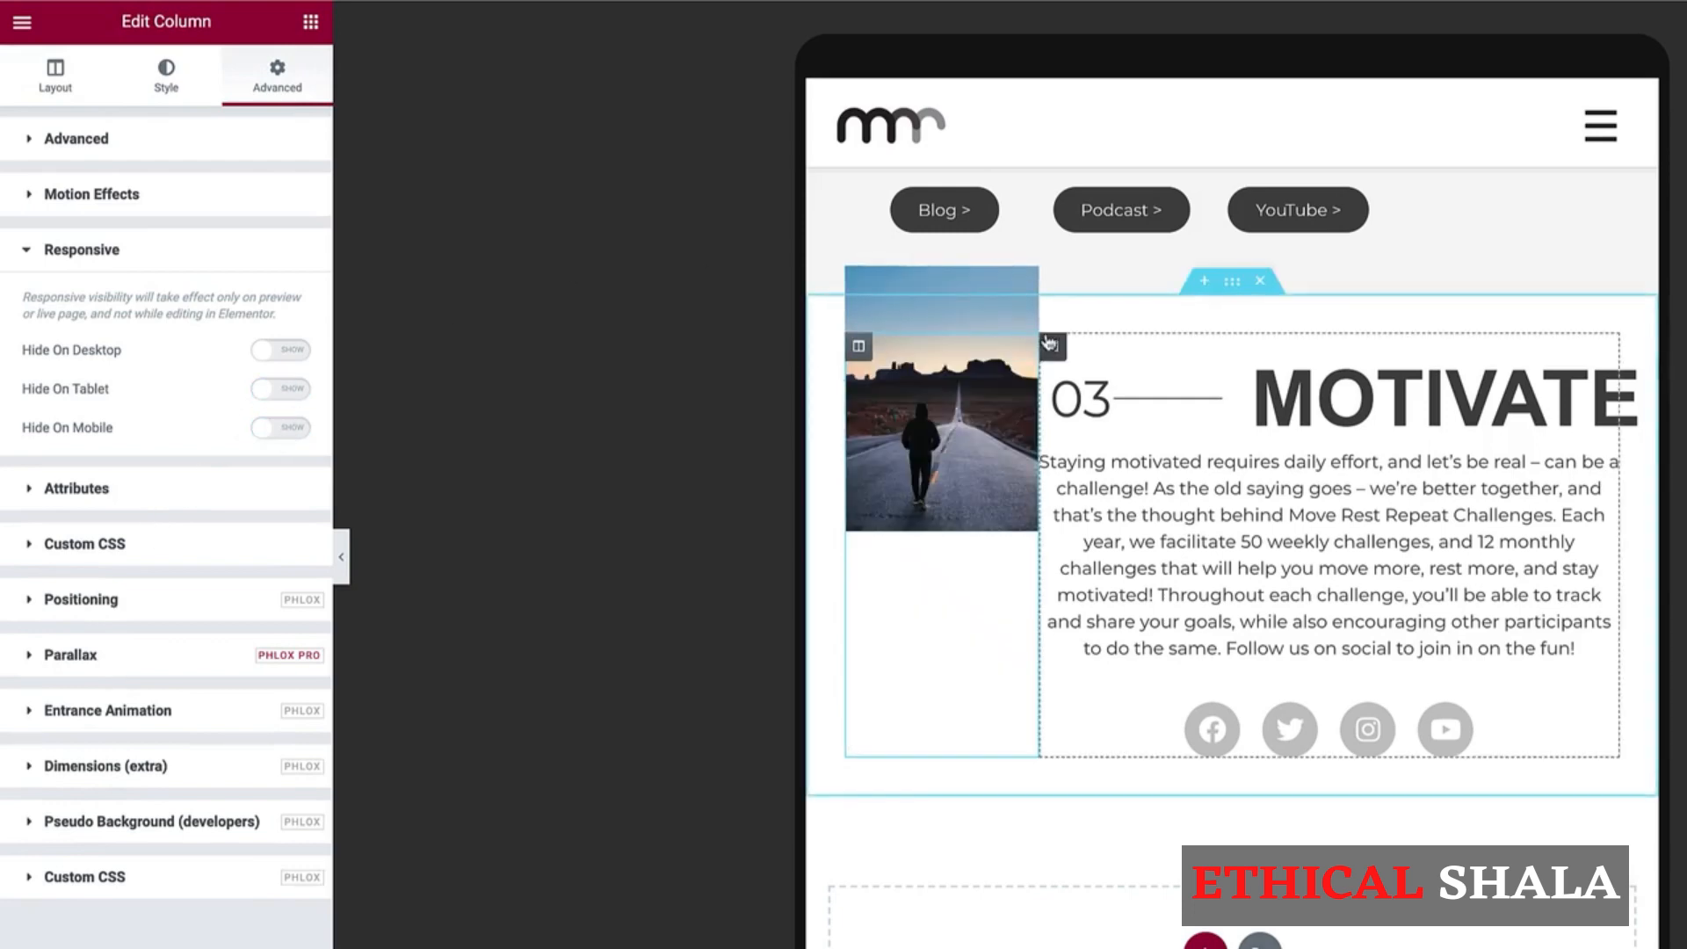
Step: Set the tablet margin and padding of both images in the Motivate section to 0 px on all sides
{"action": "left_click", "coordinate": [1024, 420]}
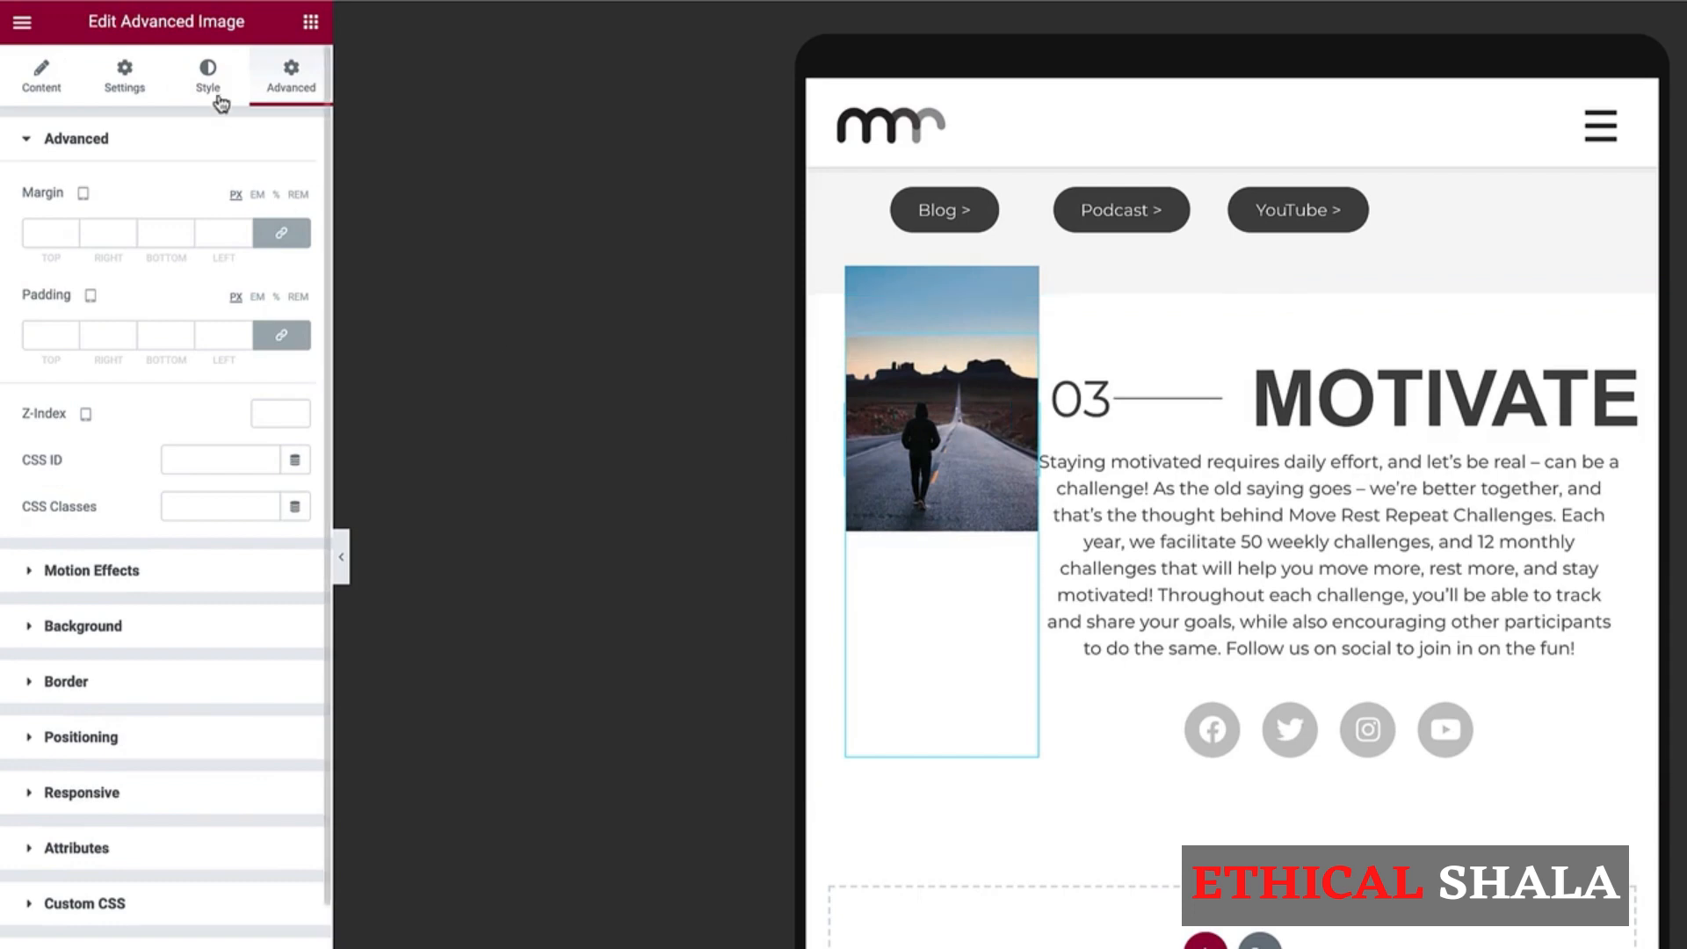
{"action": "left_click", "coordinate": [281, 232]}
{"action": "left_click", "coordinate": [283, 335]}
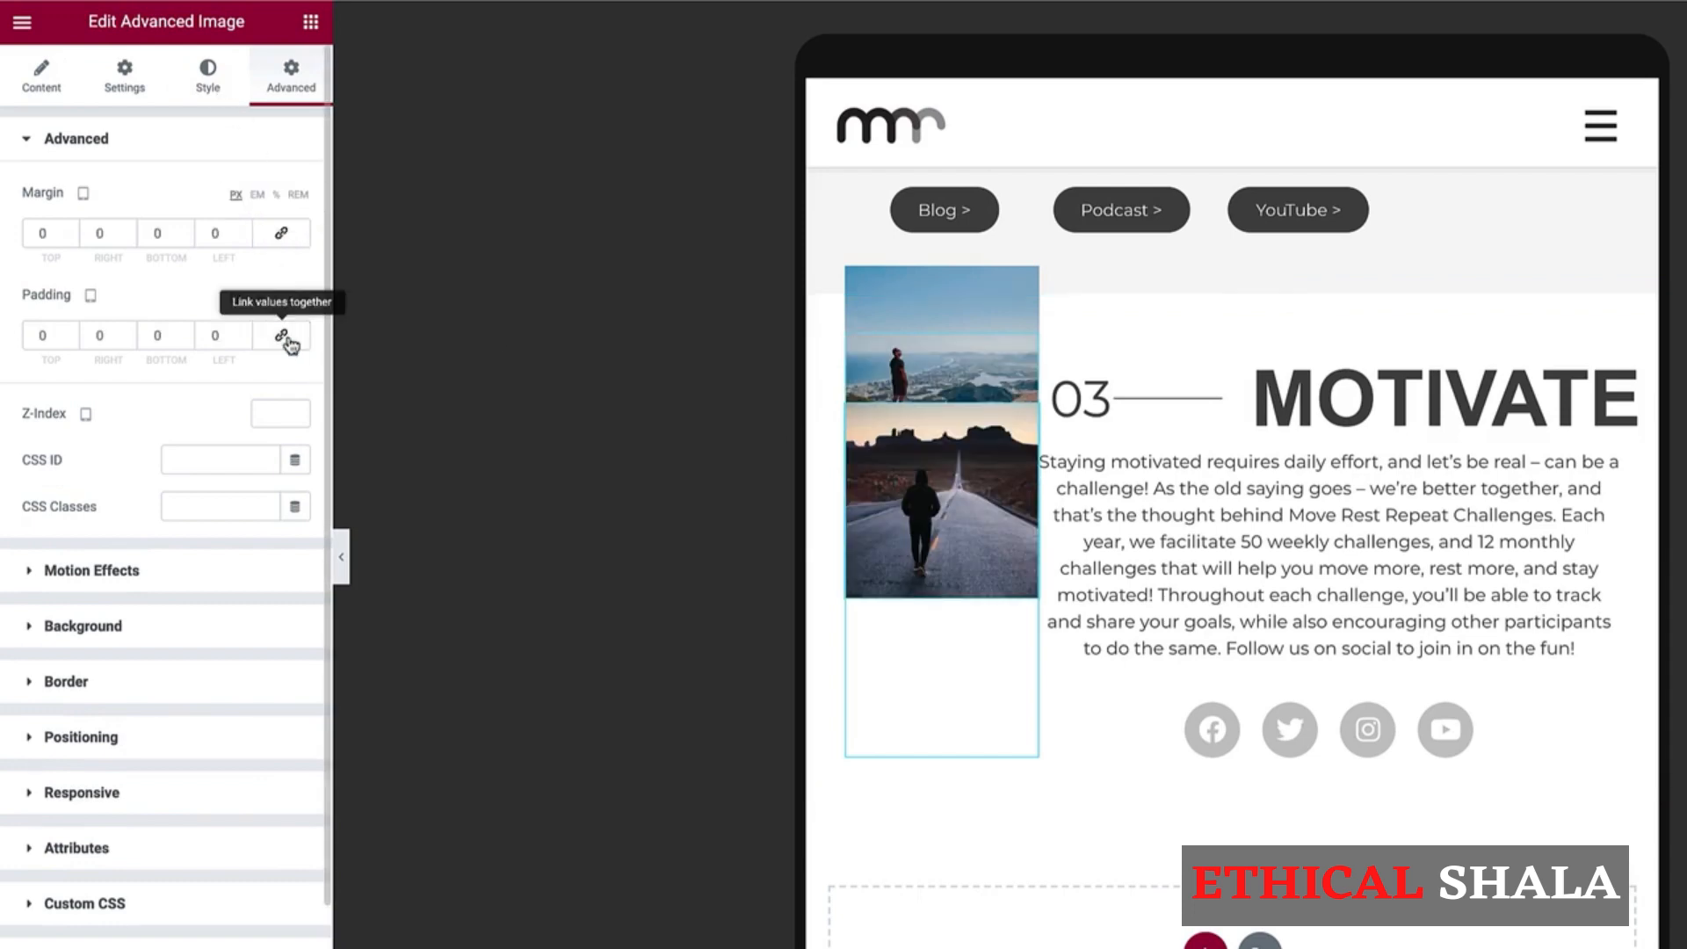
{"action": "left_click", "coordinate": [285, 337]}
{"action": "left_click", "coordinate": [281, 233]}
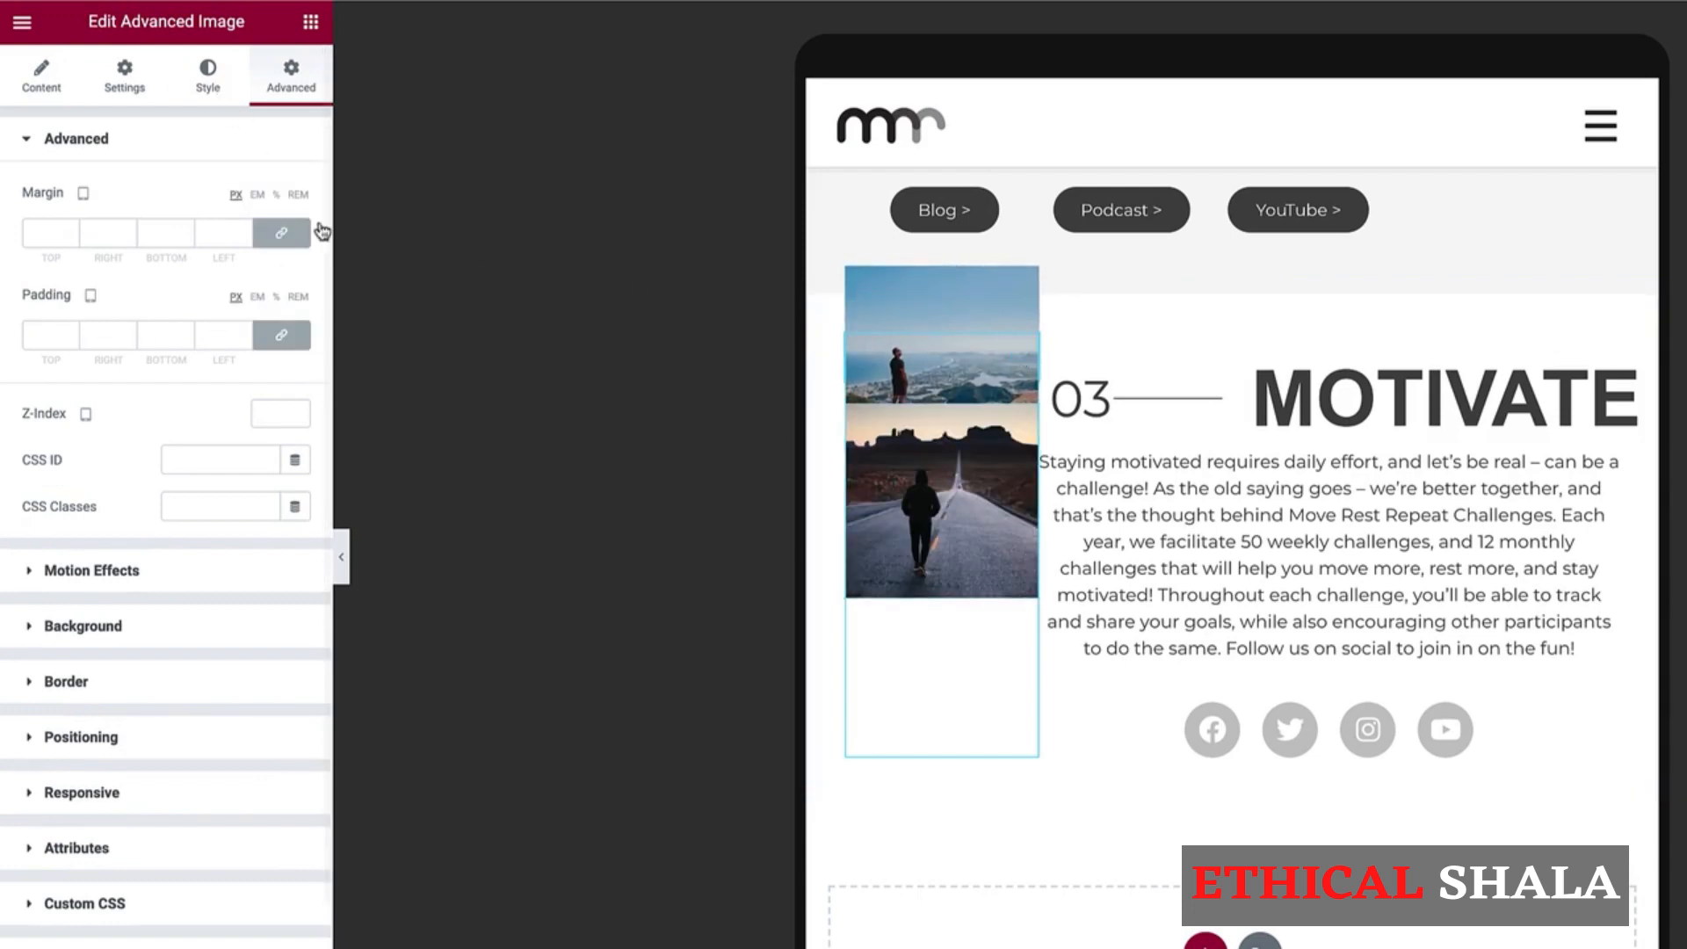
{"action": "left_click", "coordinate": [283, 233]}
{"action": "left_click", "coordinate": [283, 336]}
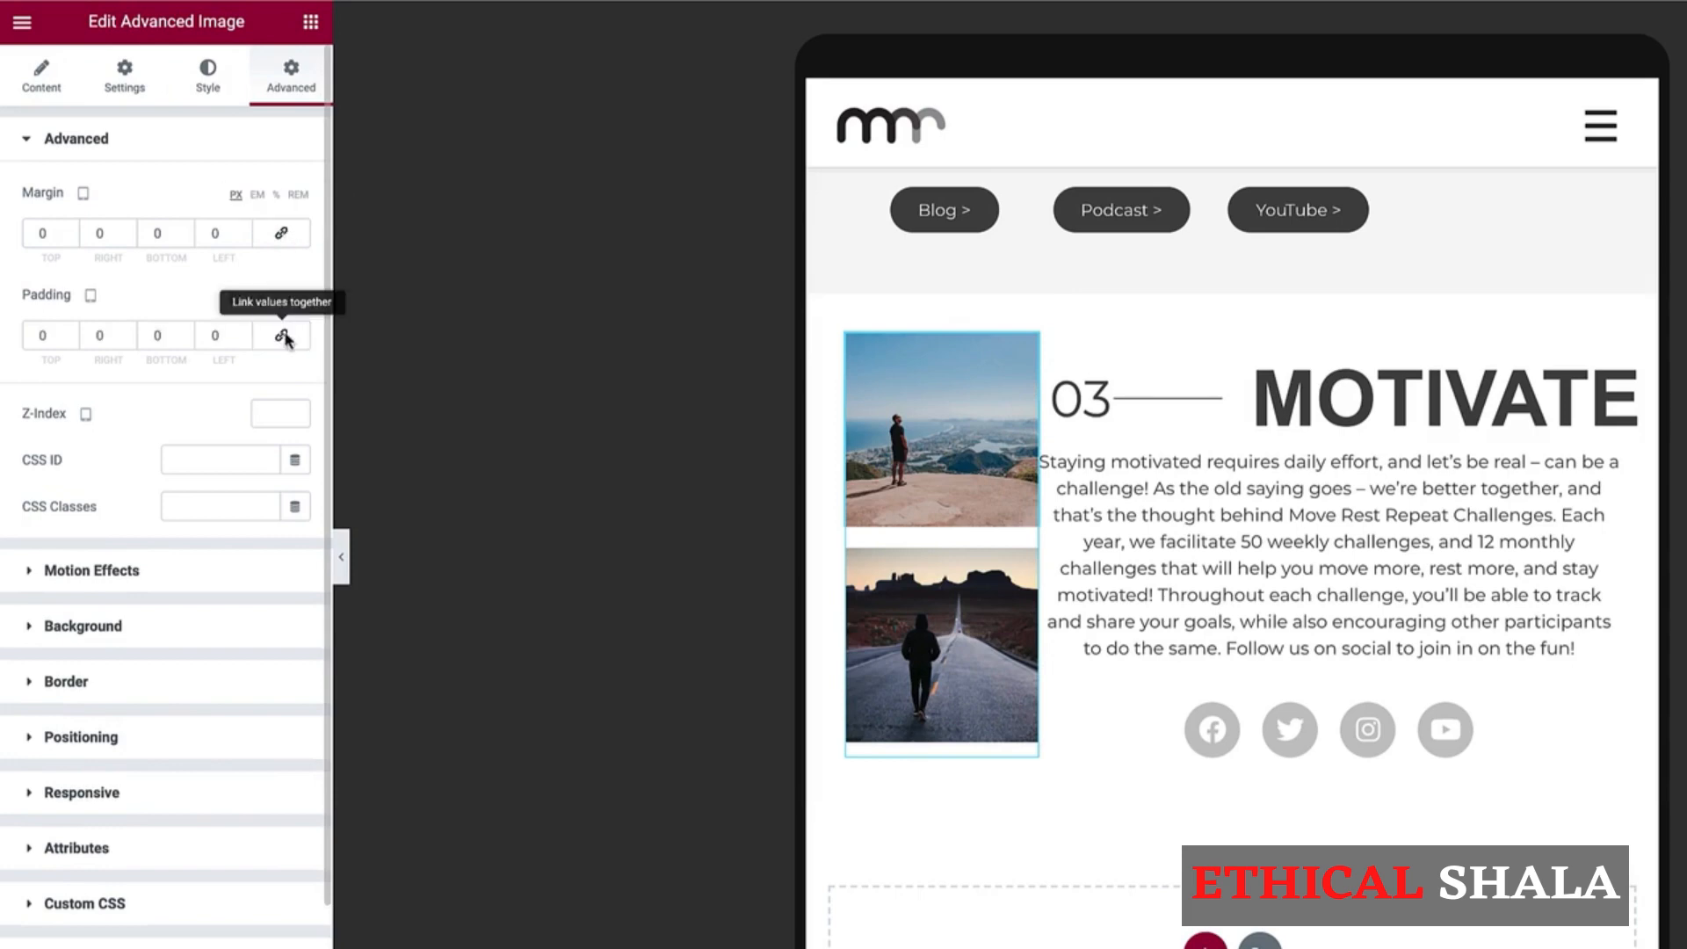
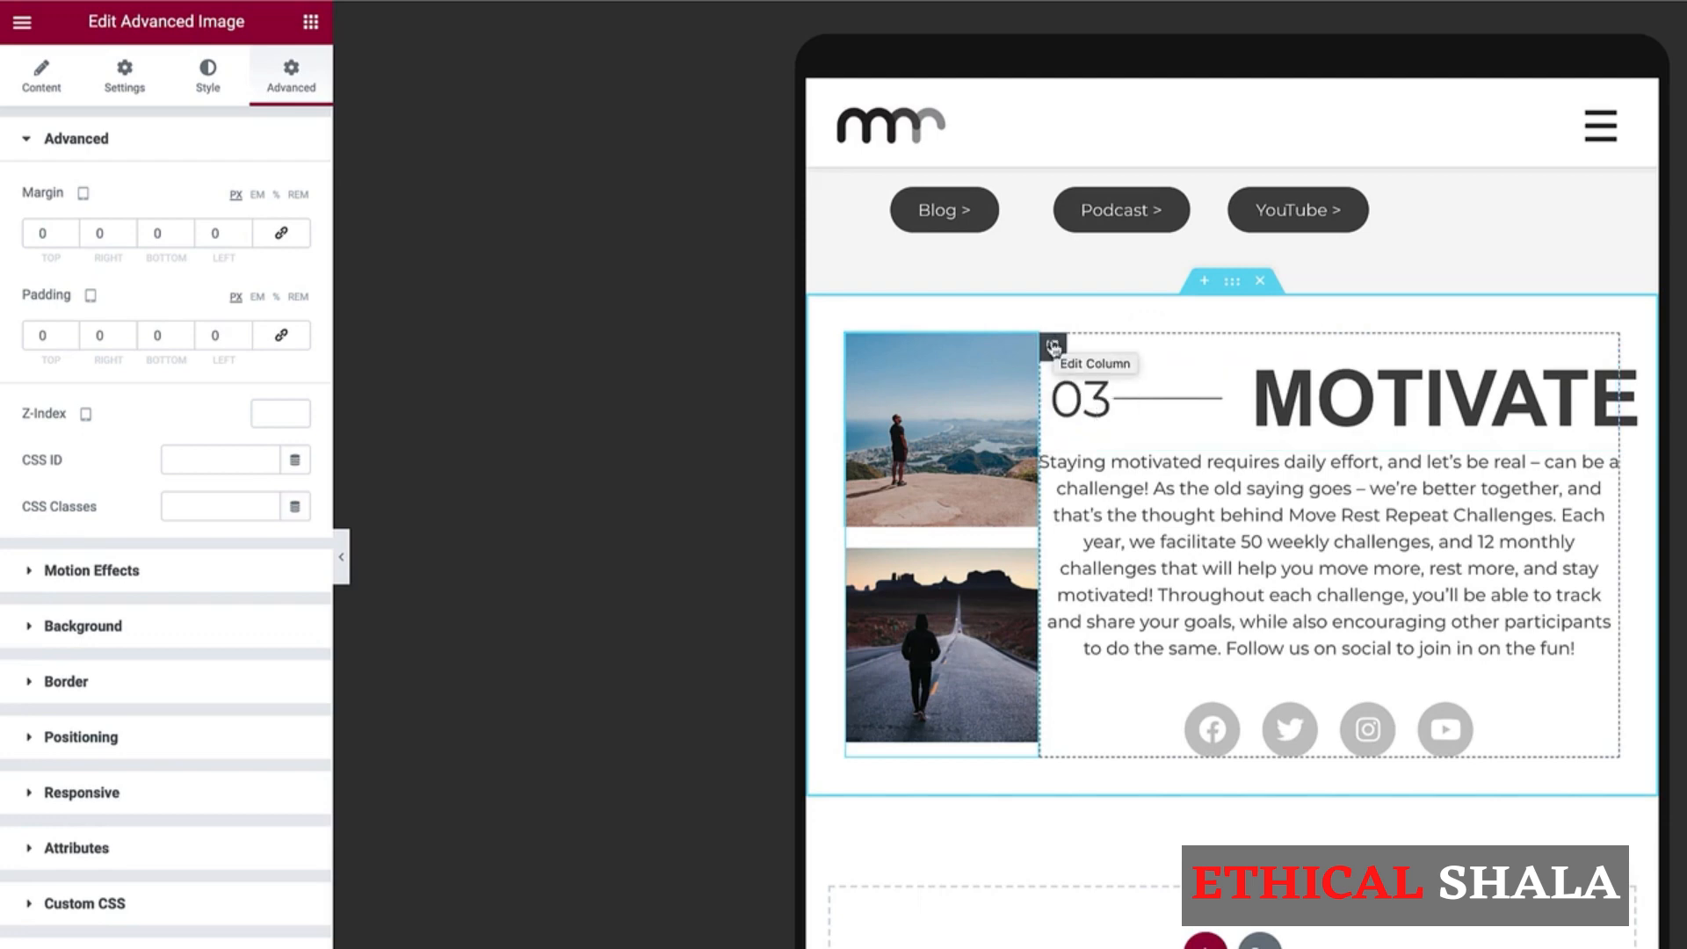
Step: Set the Motivate text column's right and left padding to 35 px for tablet
{"action": "right_click", "coordinate": [1053, 348]}
{"action": "left_click", "coordinate": [1077, 362]}
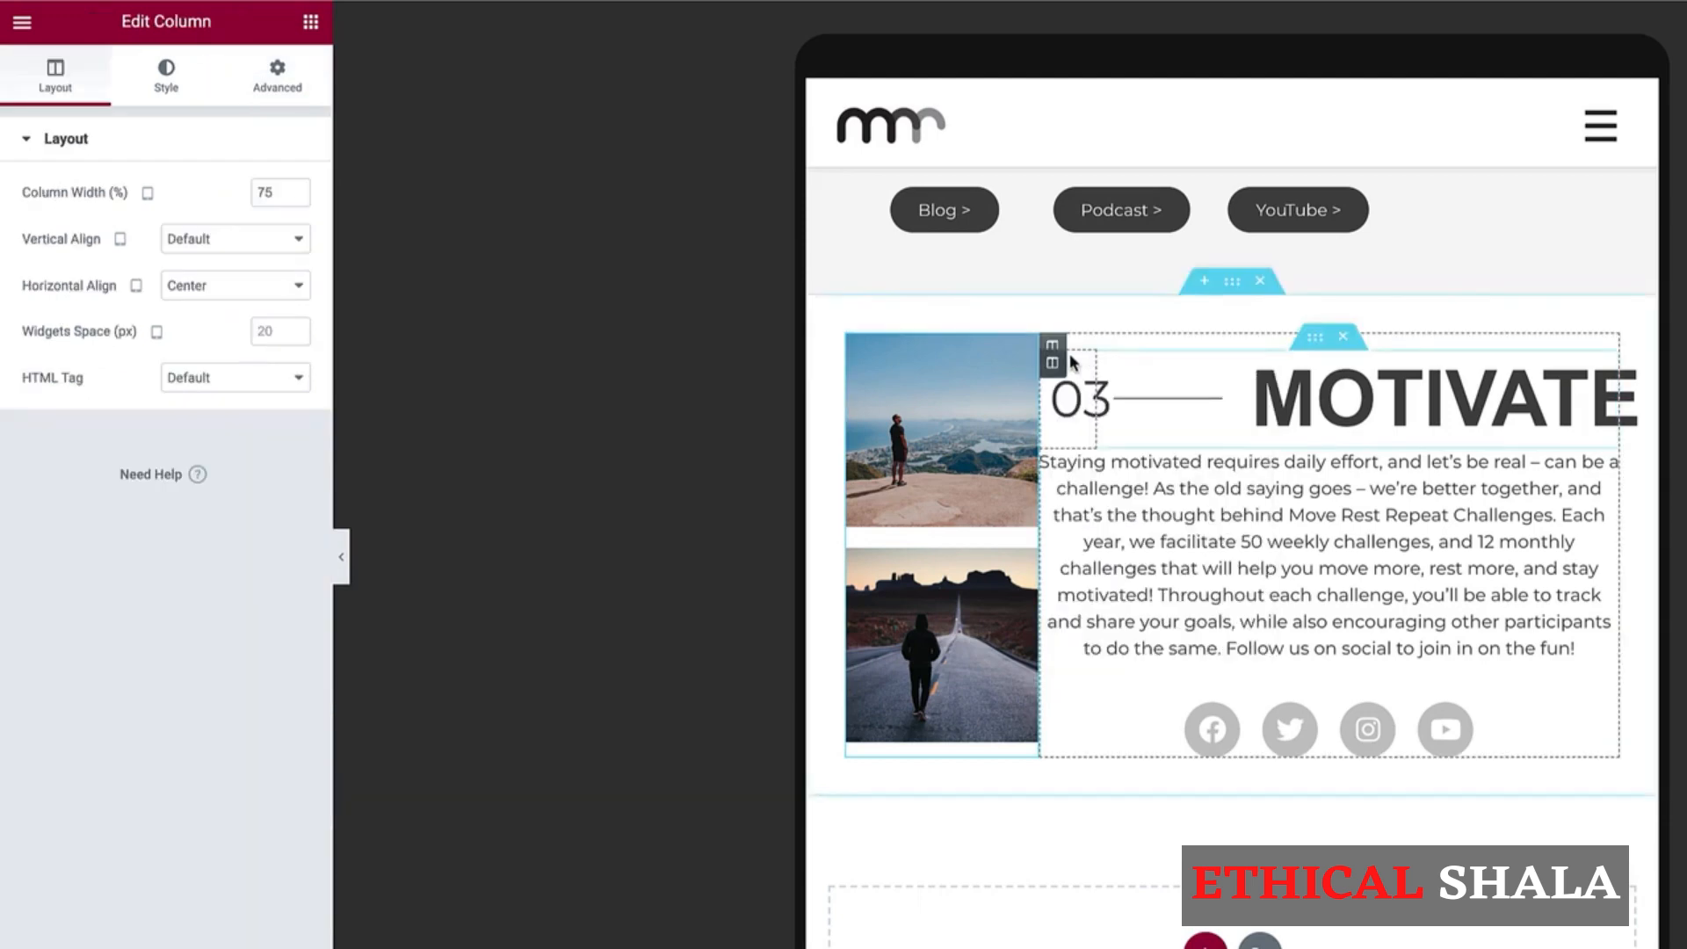
{"action": "left_click", "coordinate": [279, 91]}
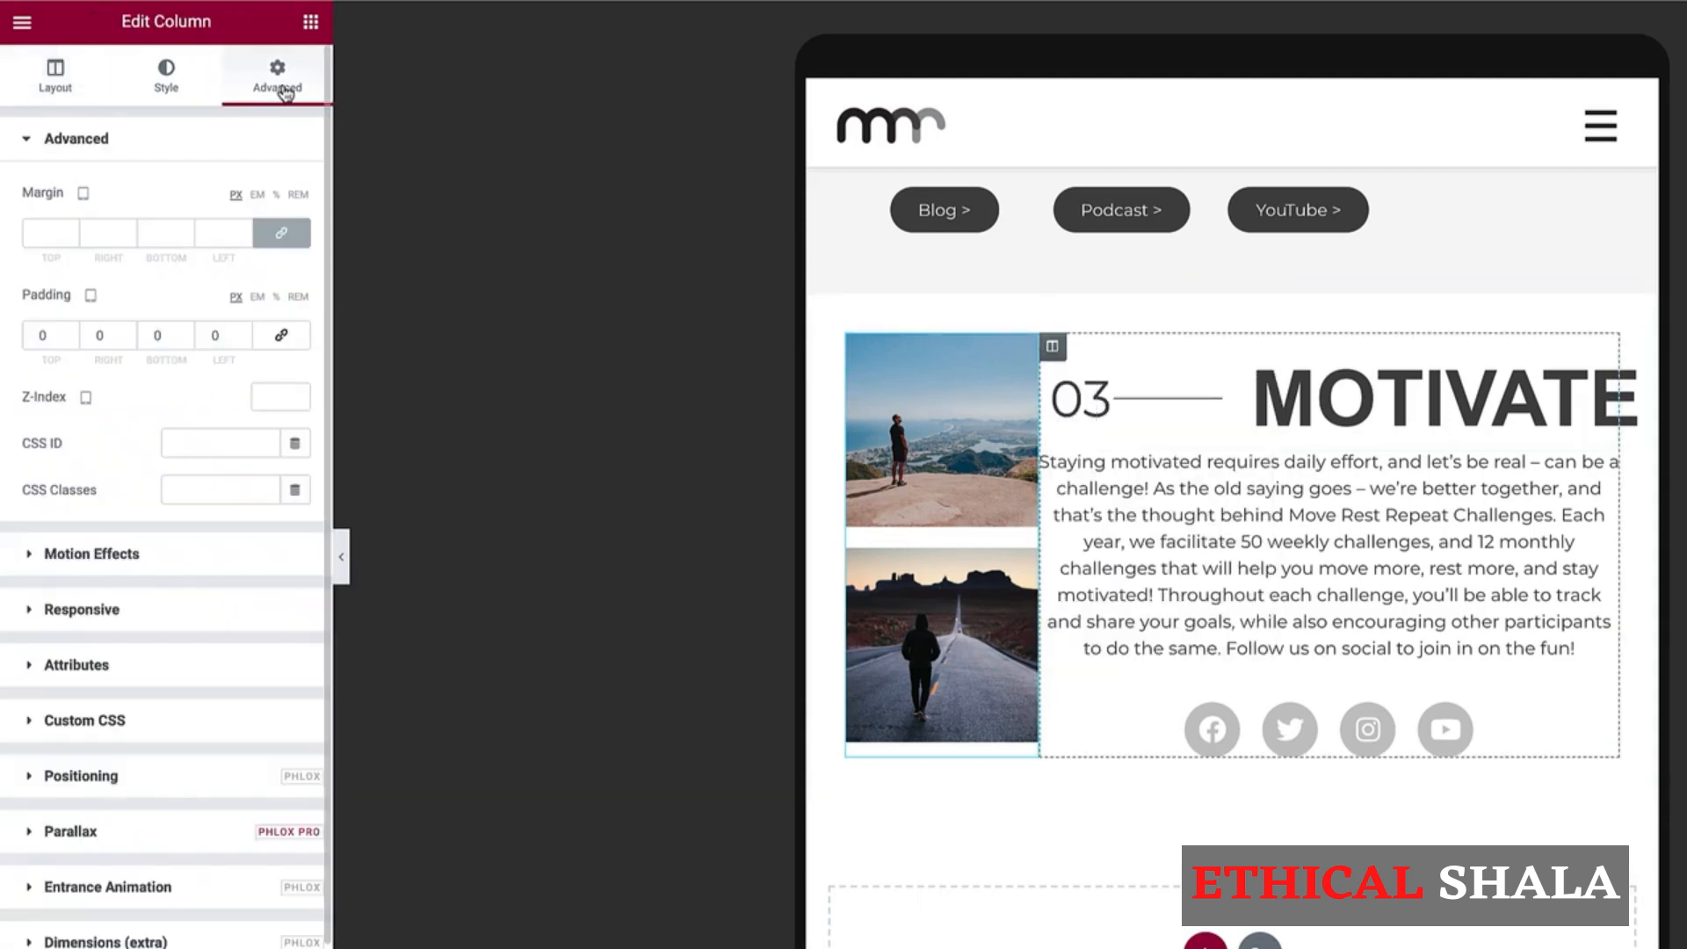
{"action": "left_click", "coordinate": [101, 340]}
{"action": "type", "text": "35"}
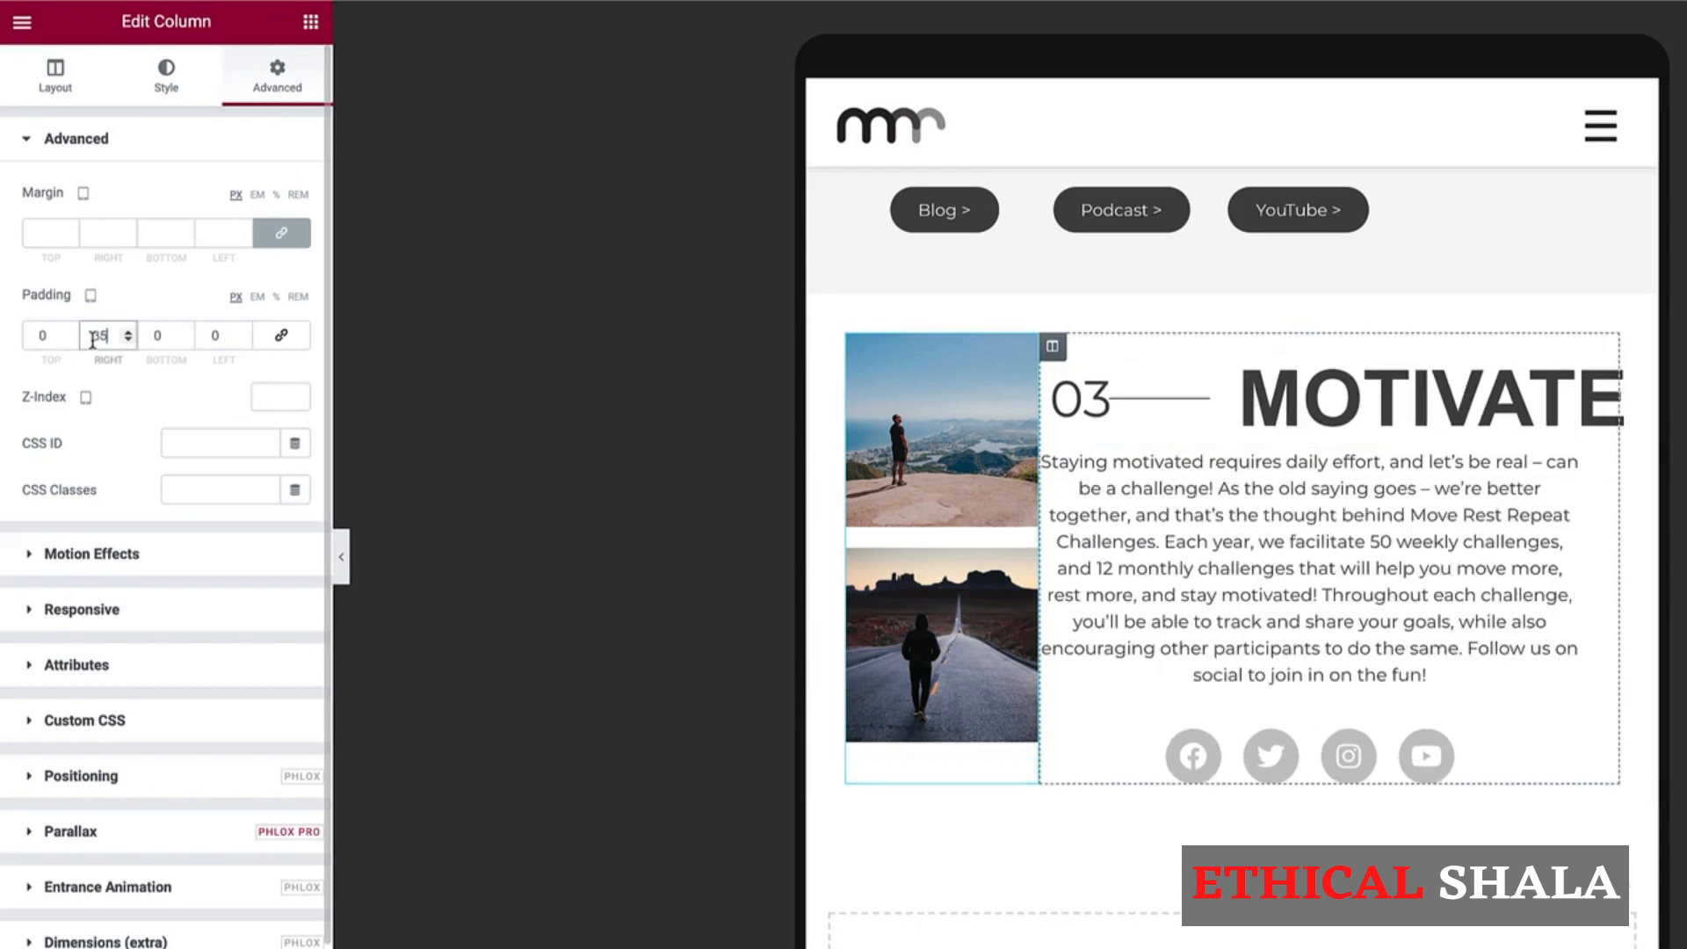
{"action": "left_click", "coordinate": [219, 337]}
{"action": "type", "text": "35"}
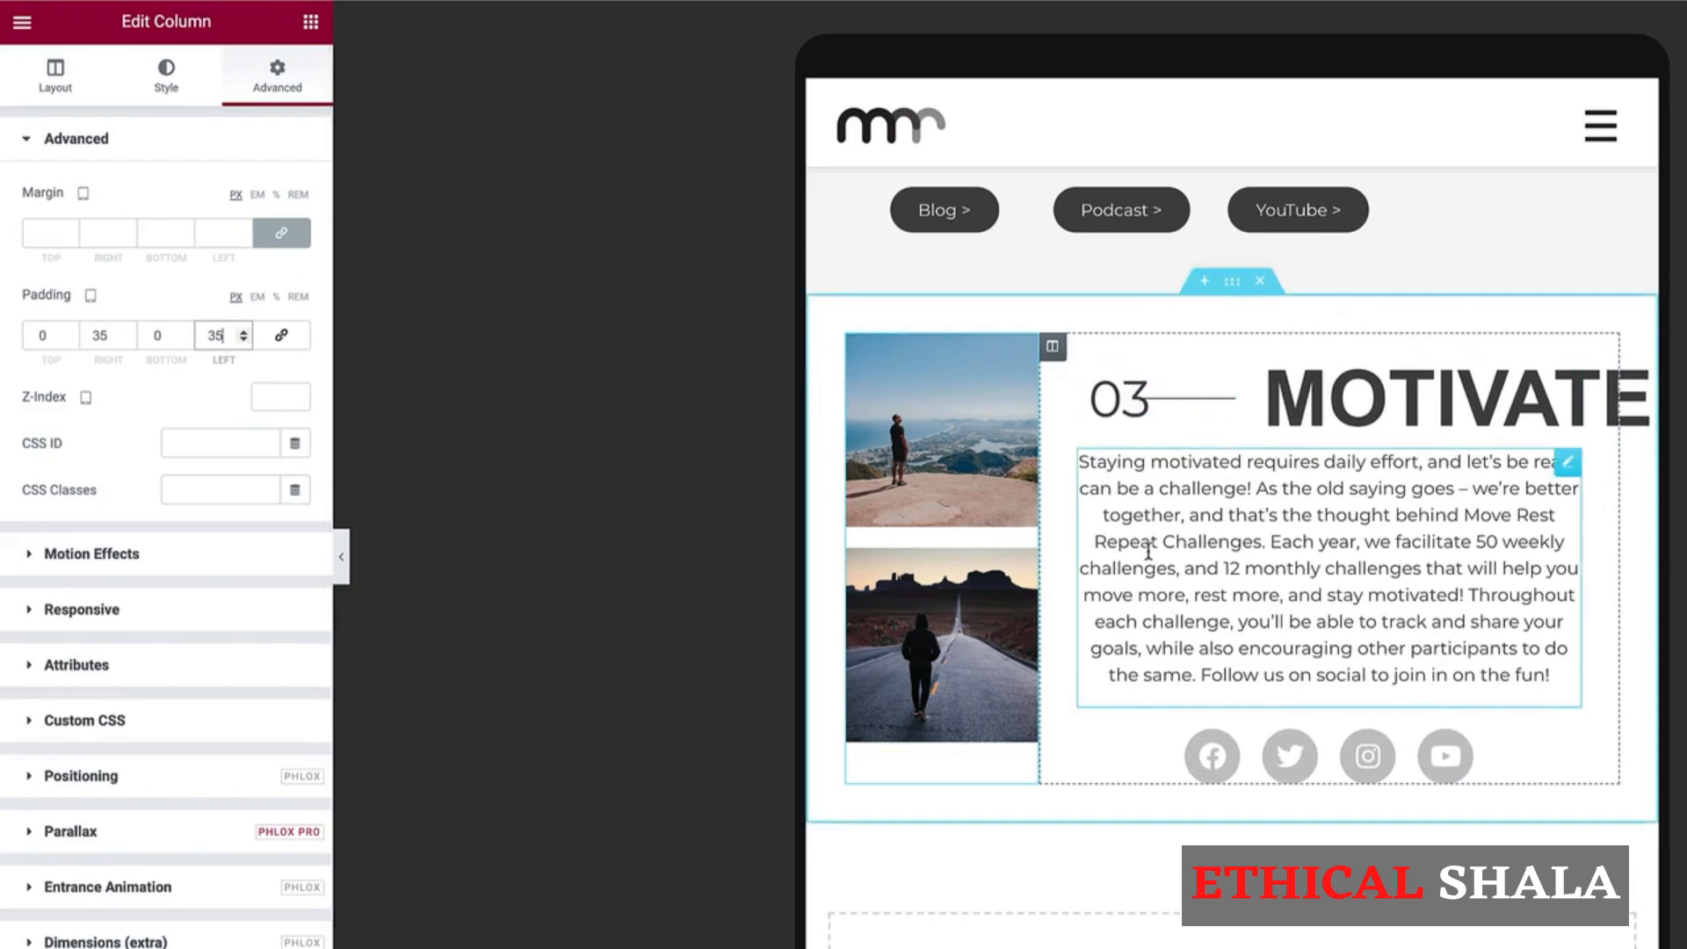
Step: Left-align the Motivate section's description paragraph on tablet
{"action": "left_click", "coordinate": [1245, 531]}
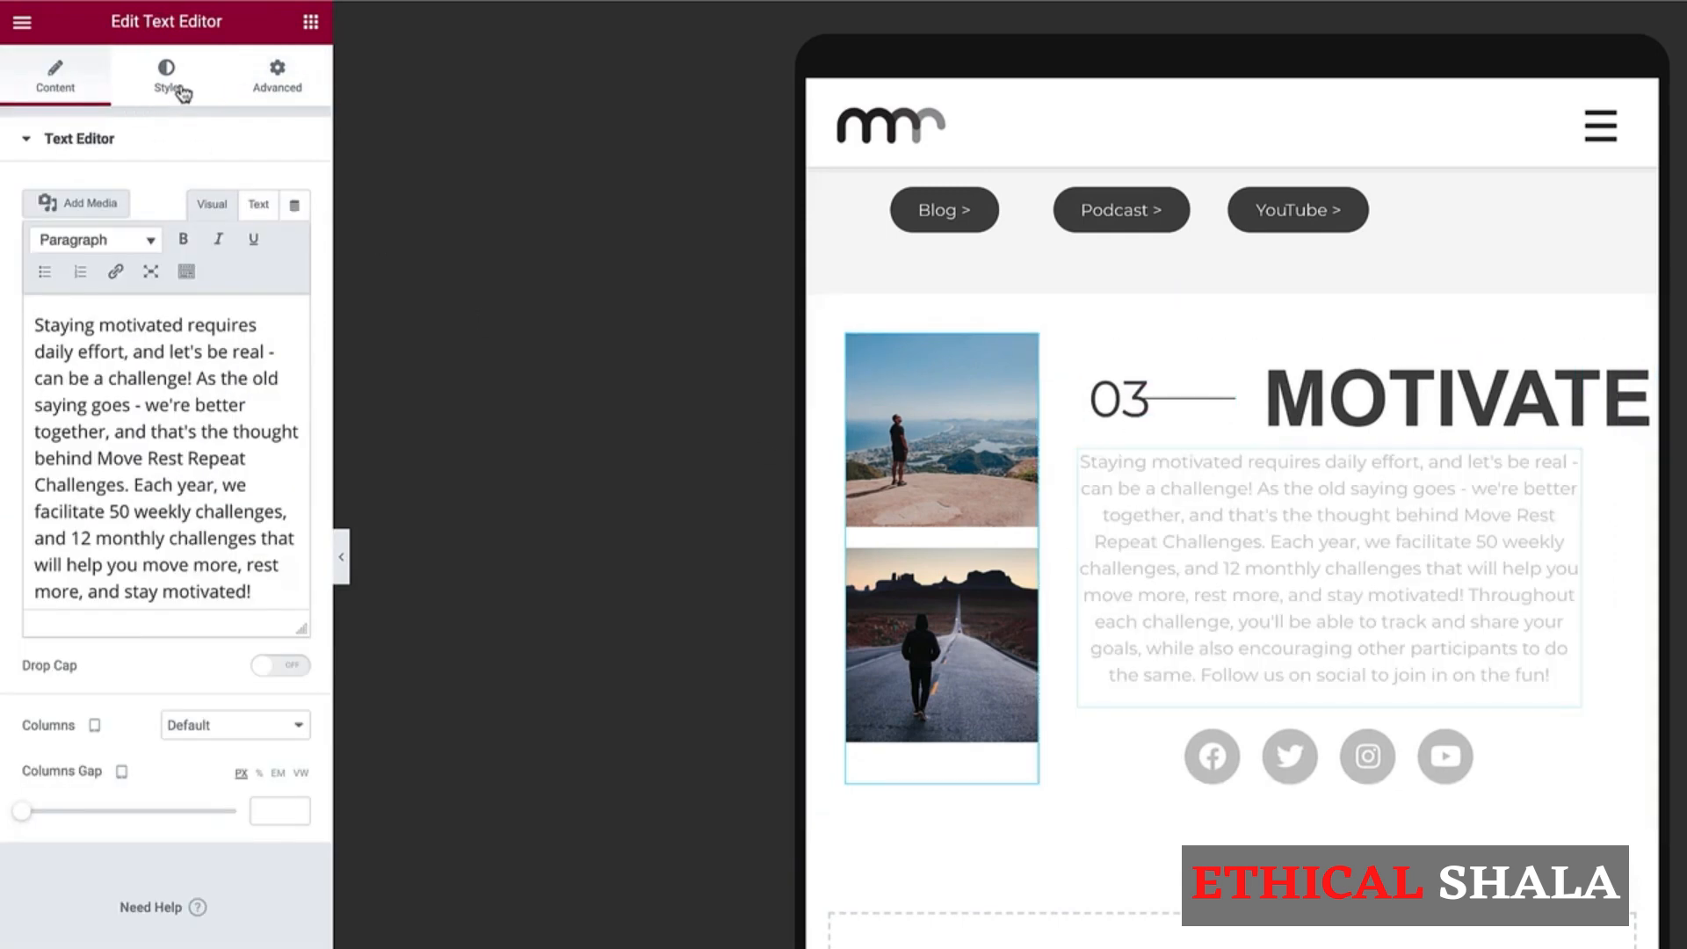
{"action": "left_click", "coordinate": [167, 79]}
{"action": "left_click", "coordinate": [206, 193]}
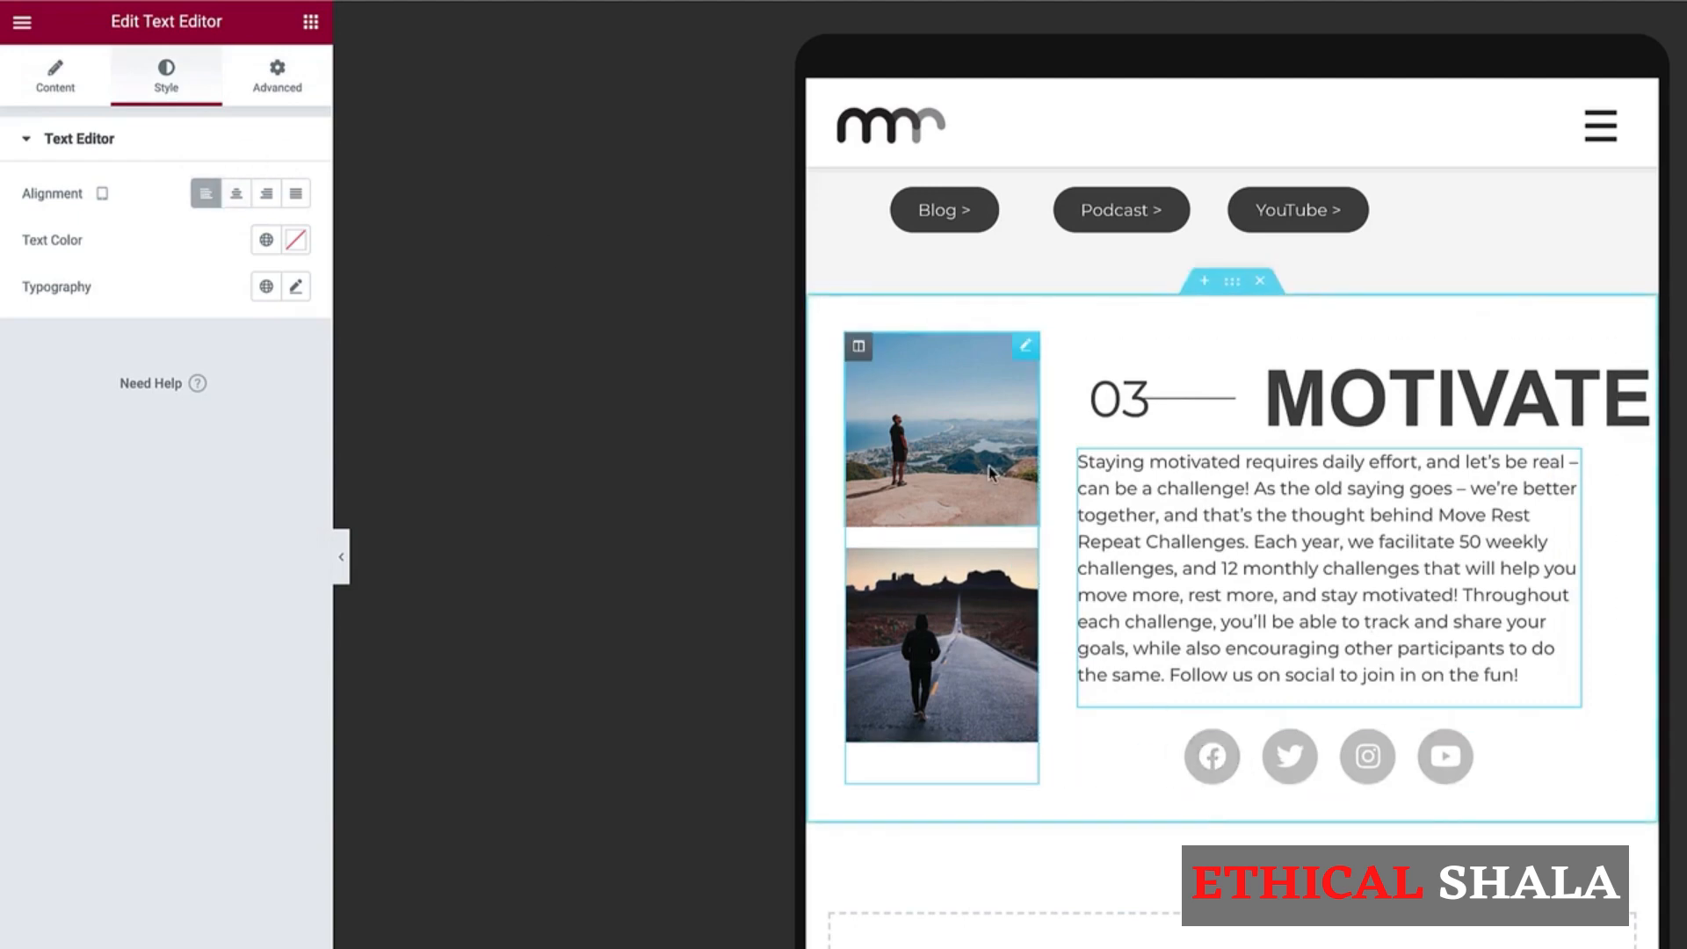
Step: Set the tablet font size of the MOTIVATE heading to 64 px
{"action": "left_click", "coordinate": [1491, 395]}
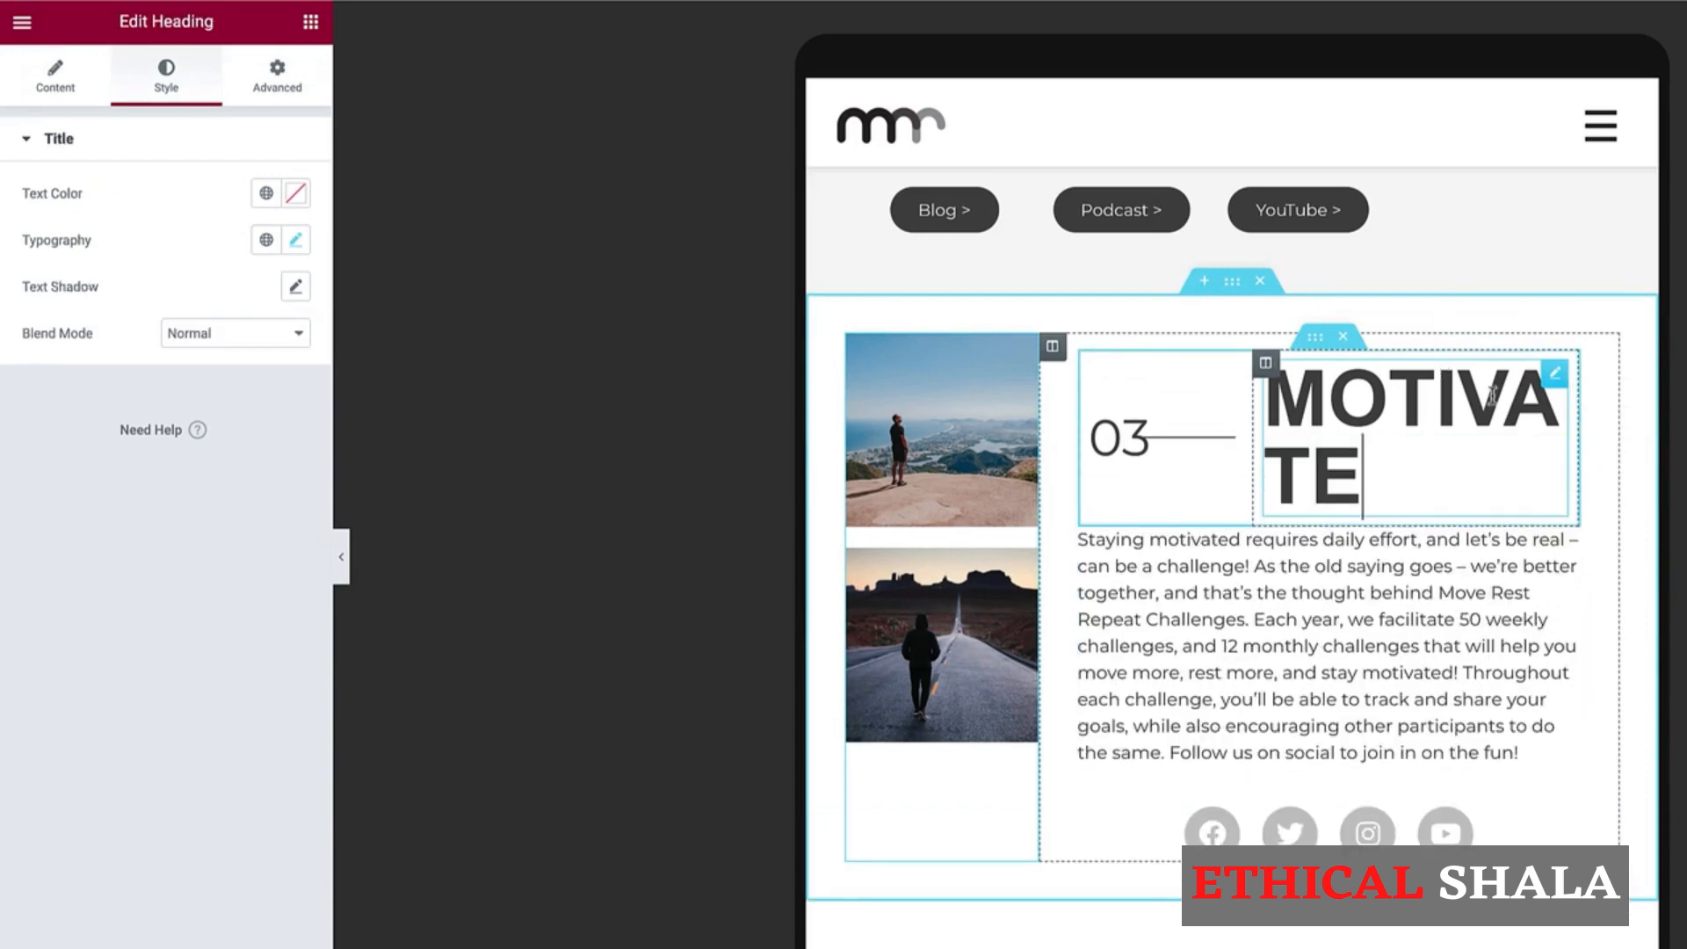
{"action": "left_click", "coordinate": [293, 242]}
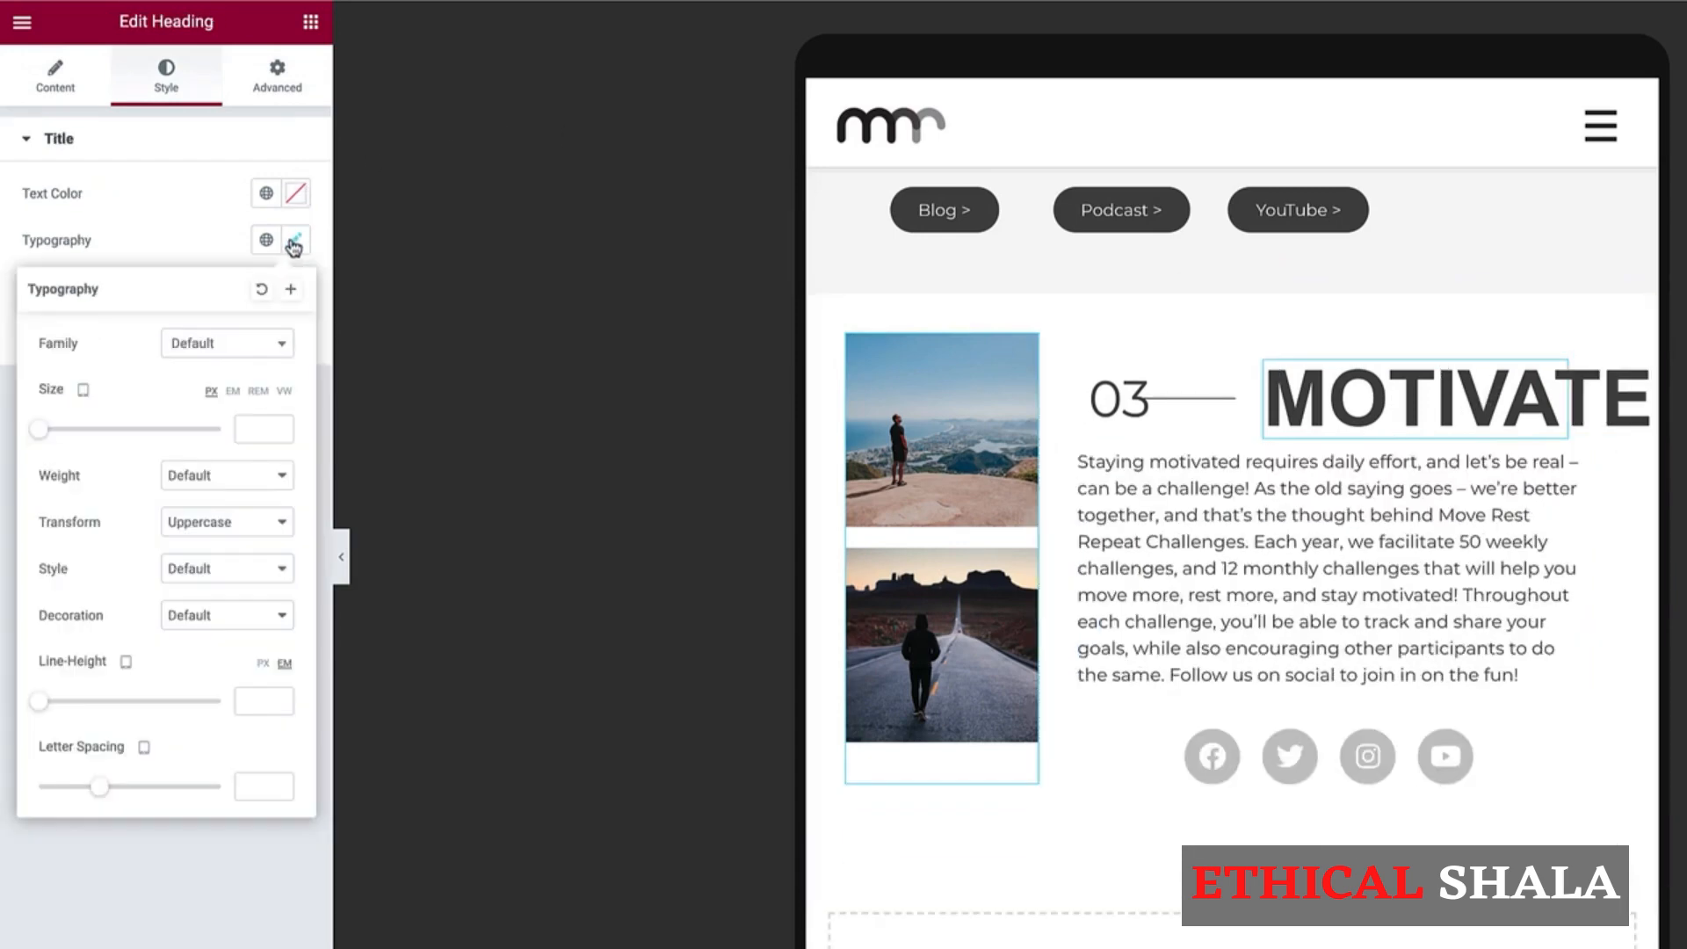
{"action": "left_click", "coordinate": [248, 430]}
{"action": "type", "text": "64"}
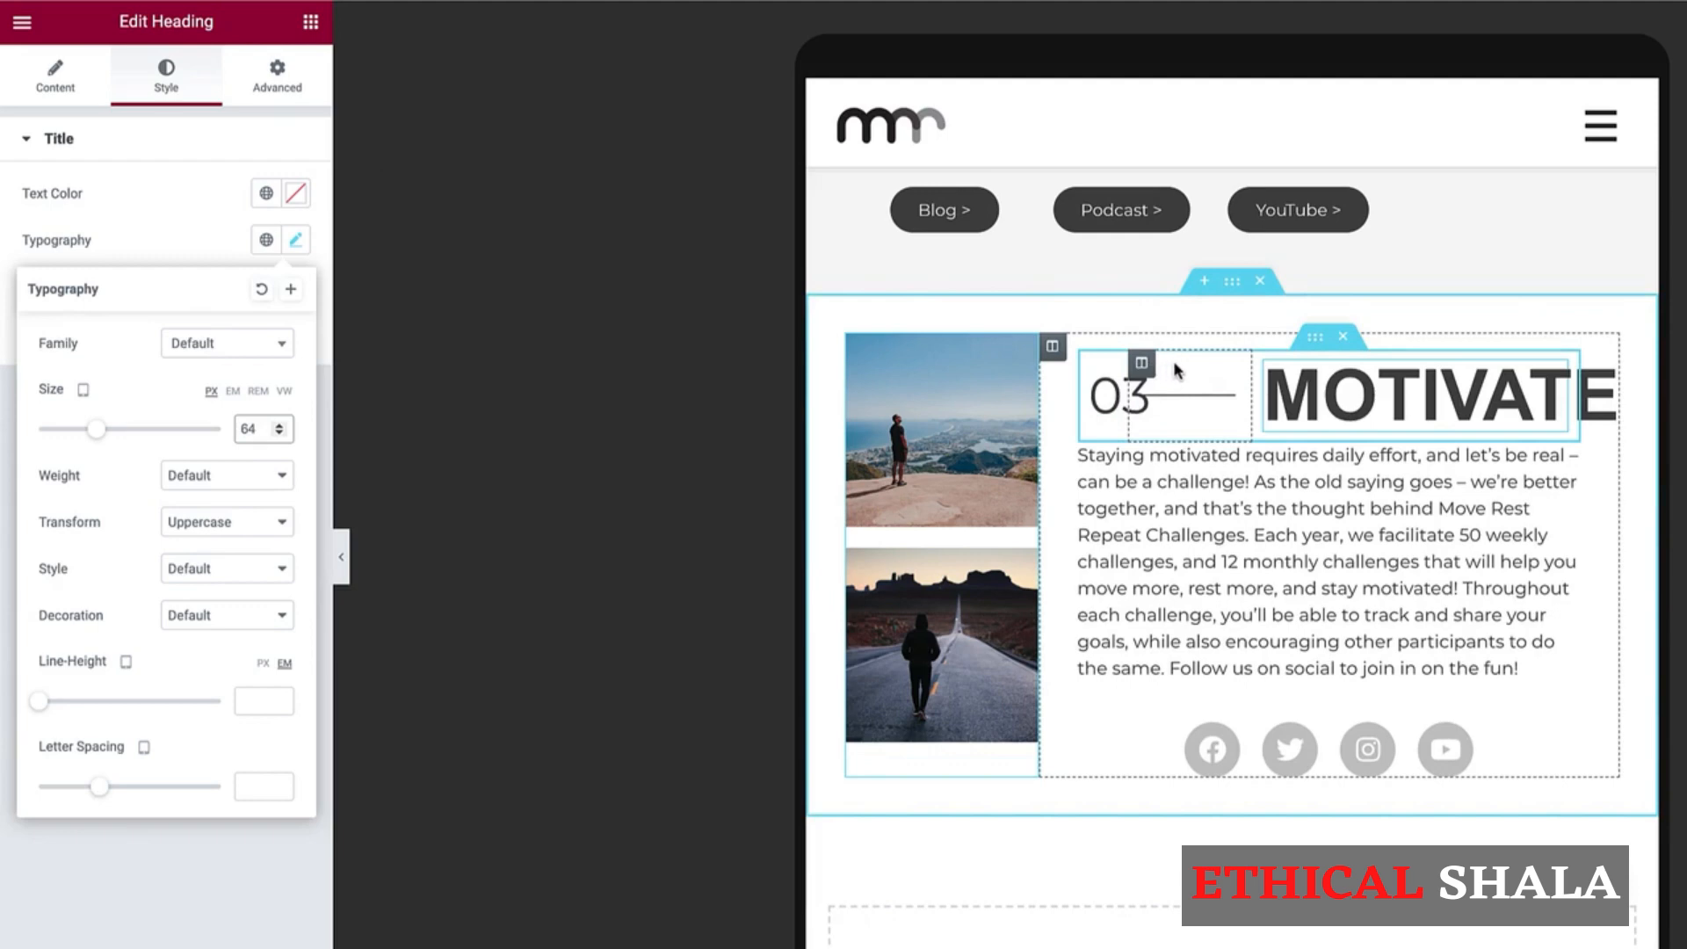
Step: Set the tablet widths of the Motivate heading row's number column to 15% and its divider column to 10%
{"action": "left_click", "coordinate": [1092, 365]}
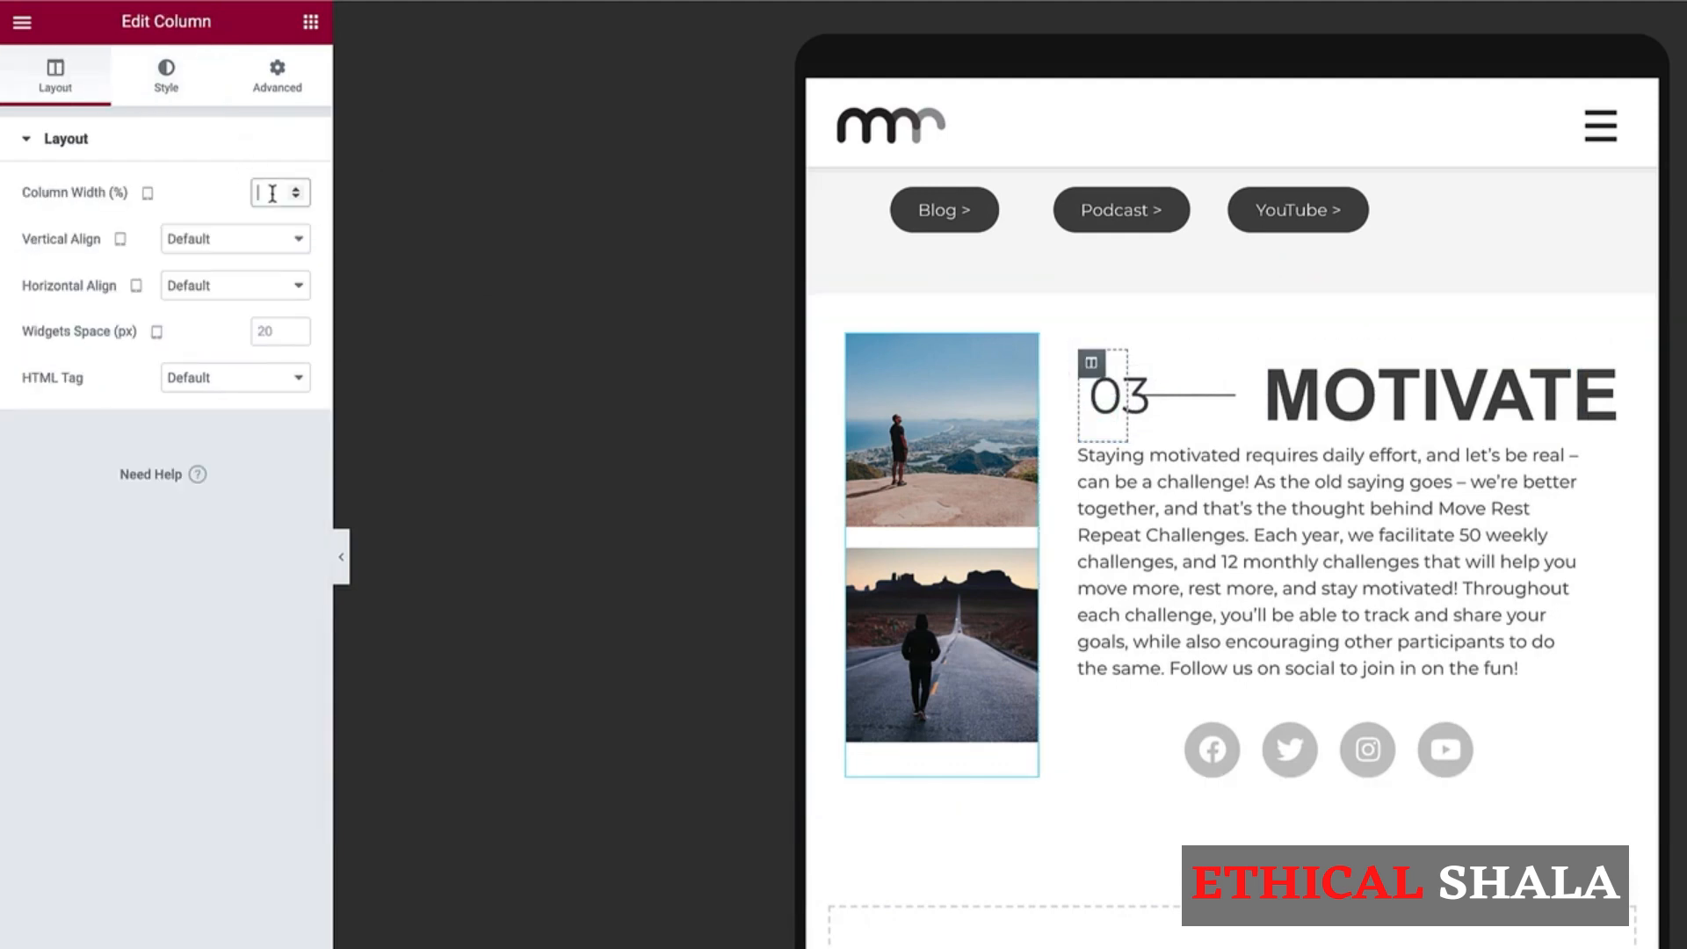
{"action": "type", "text": "15"}
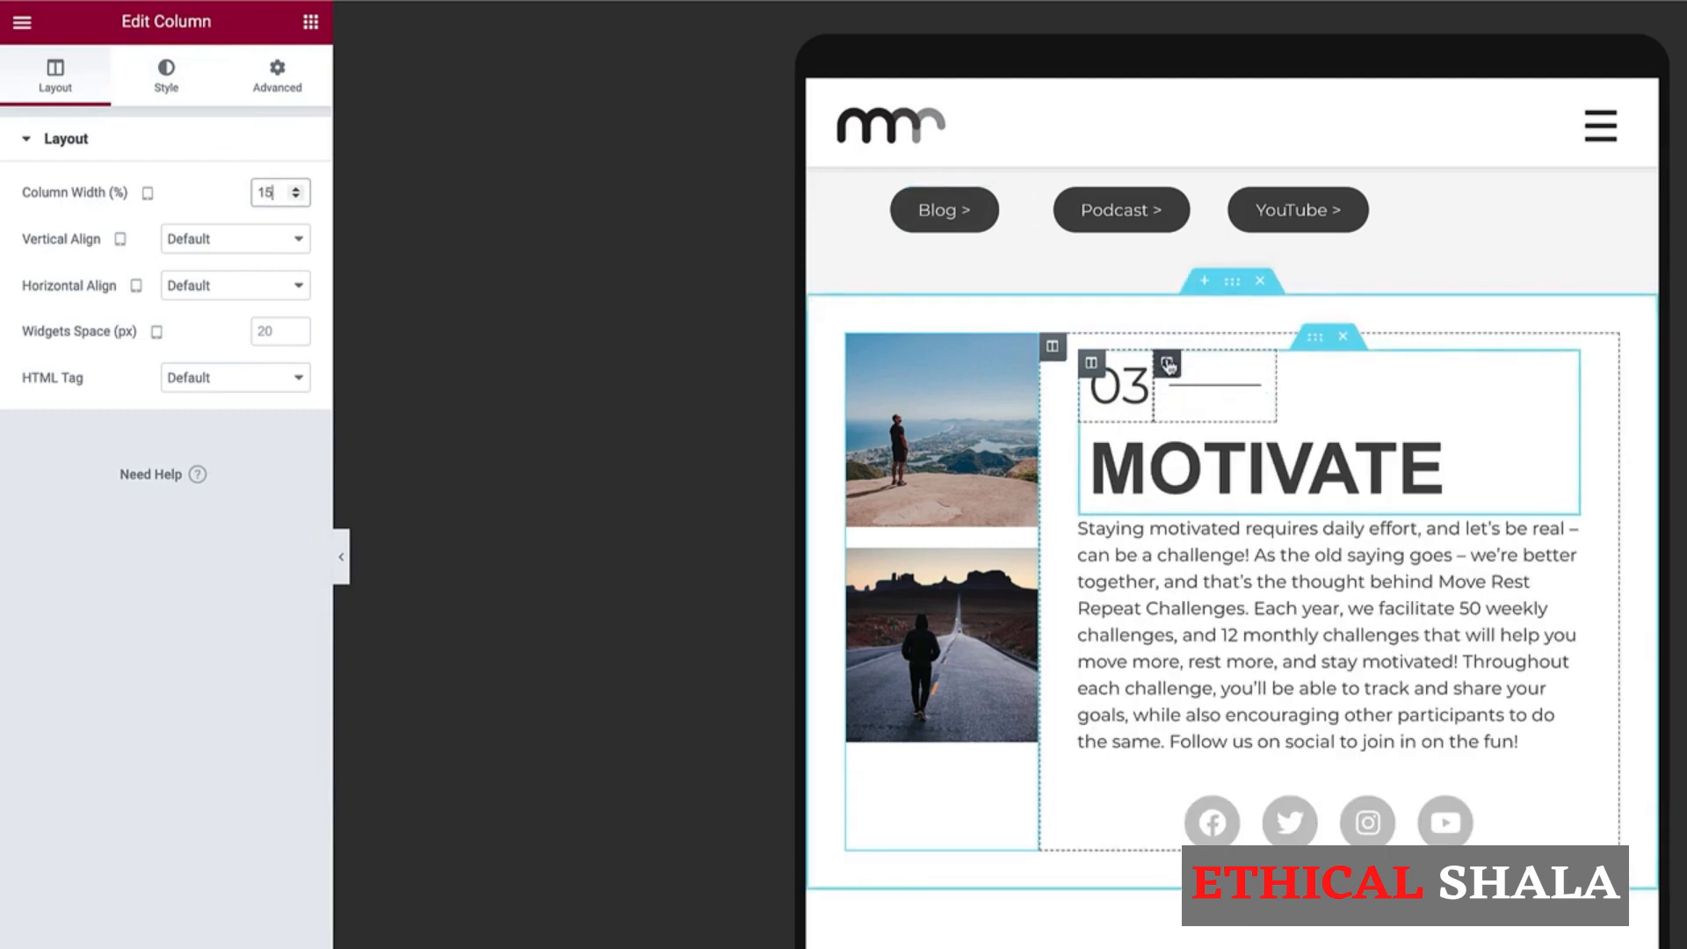
{"action": "left_click", "coordinate": [1168, 365]}
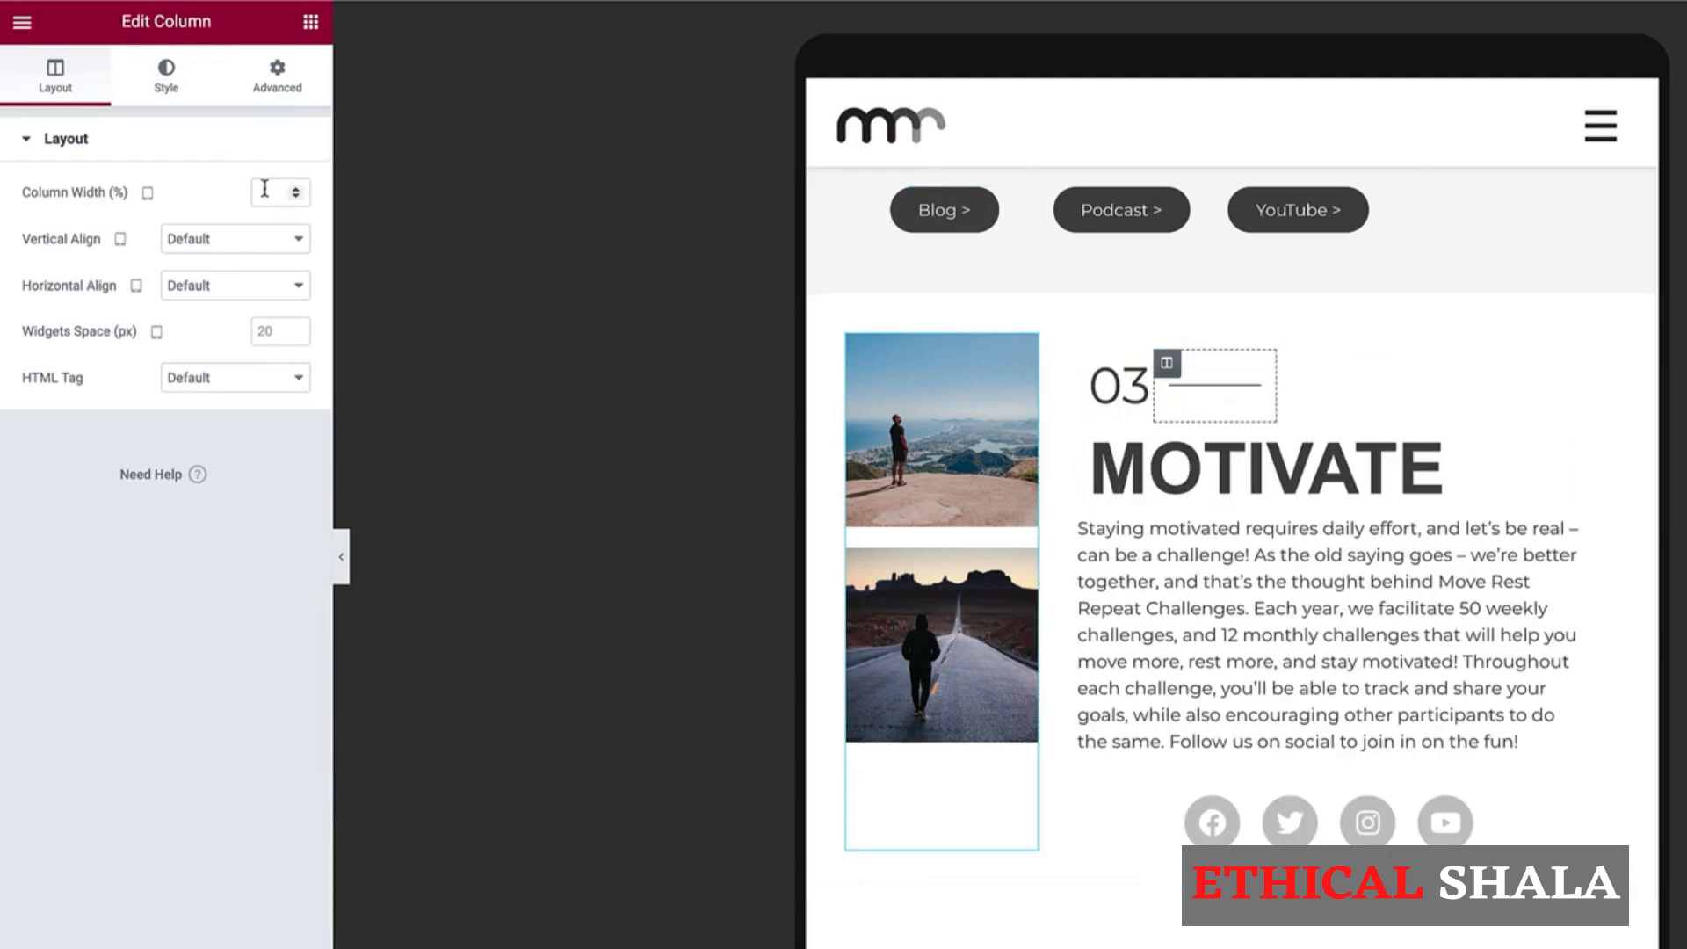
{"action": "type", "text": "10"}
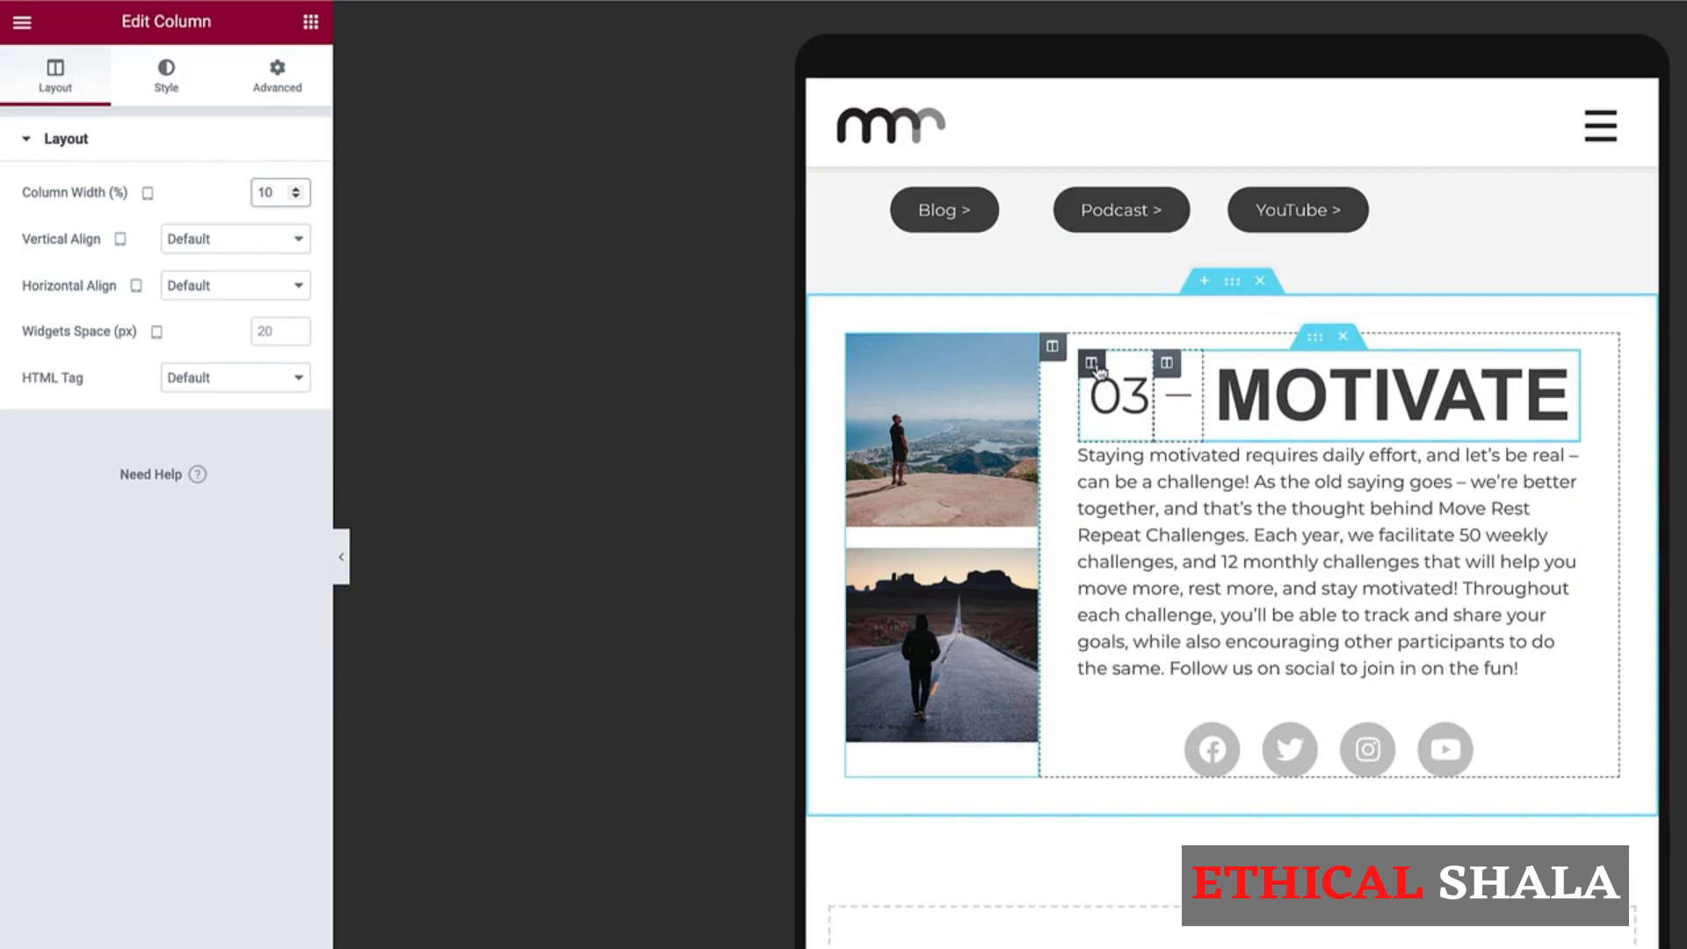
Step: Set the tablet padding of the column holding the number 03 to 0 px on all sides
{"action": "left_click", "coordinate": [1095, 365]}
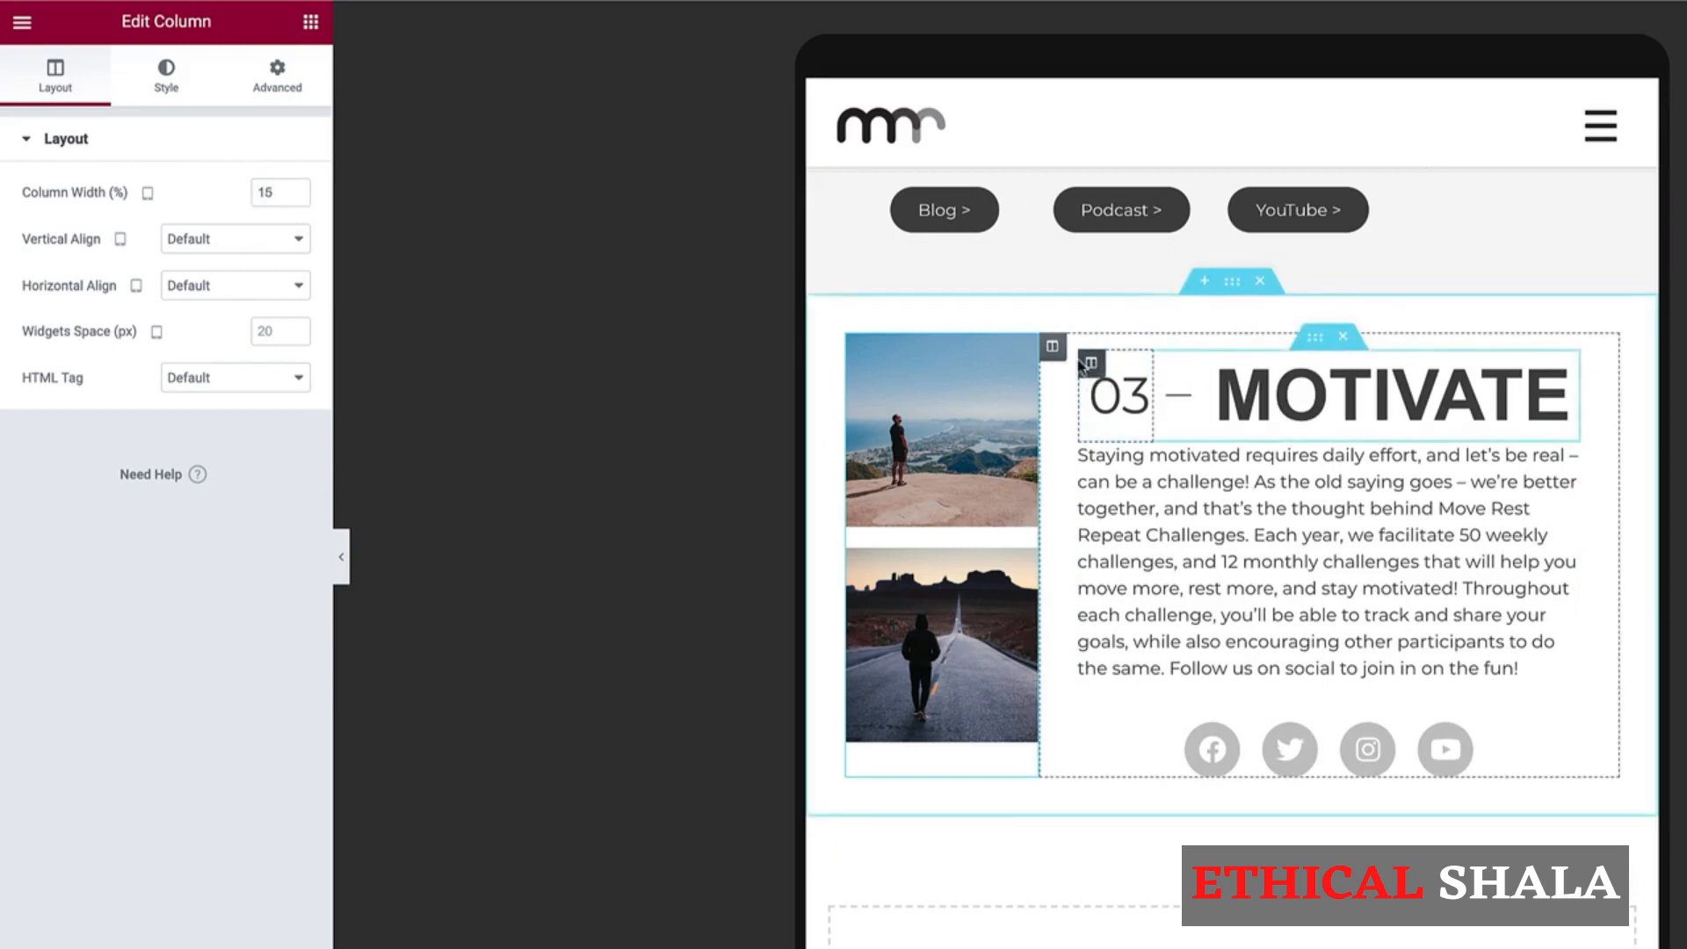
{"action": "left_click", "coordinate": [279, 79]}
{"action": "left_click", "coordinate": [282, 338]}
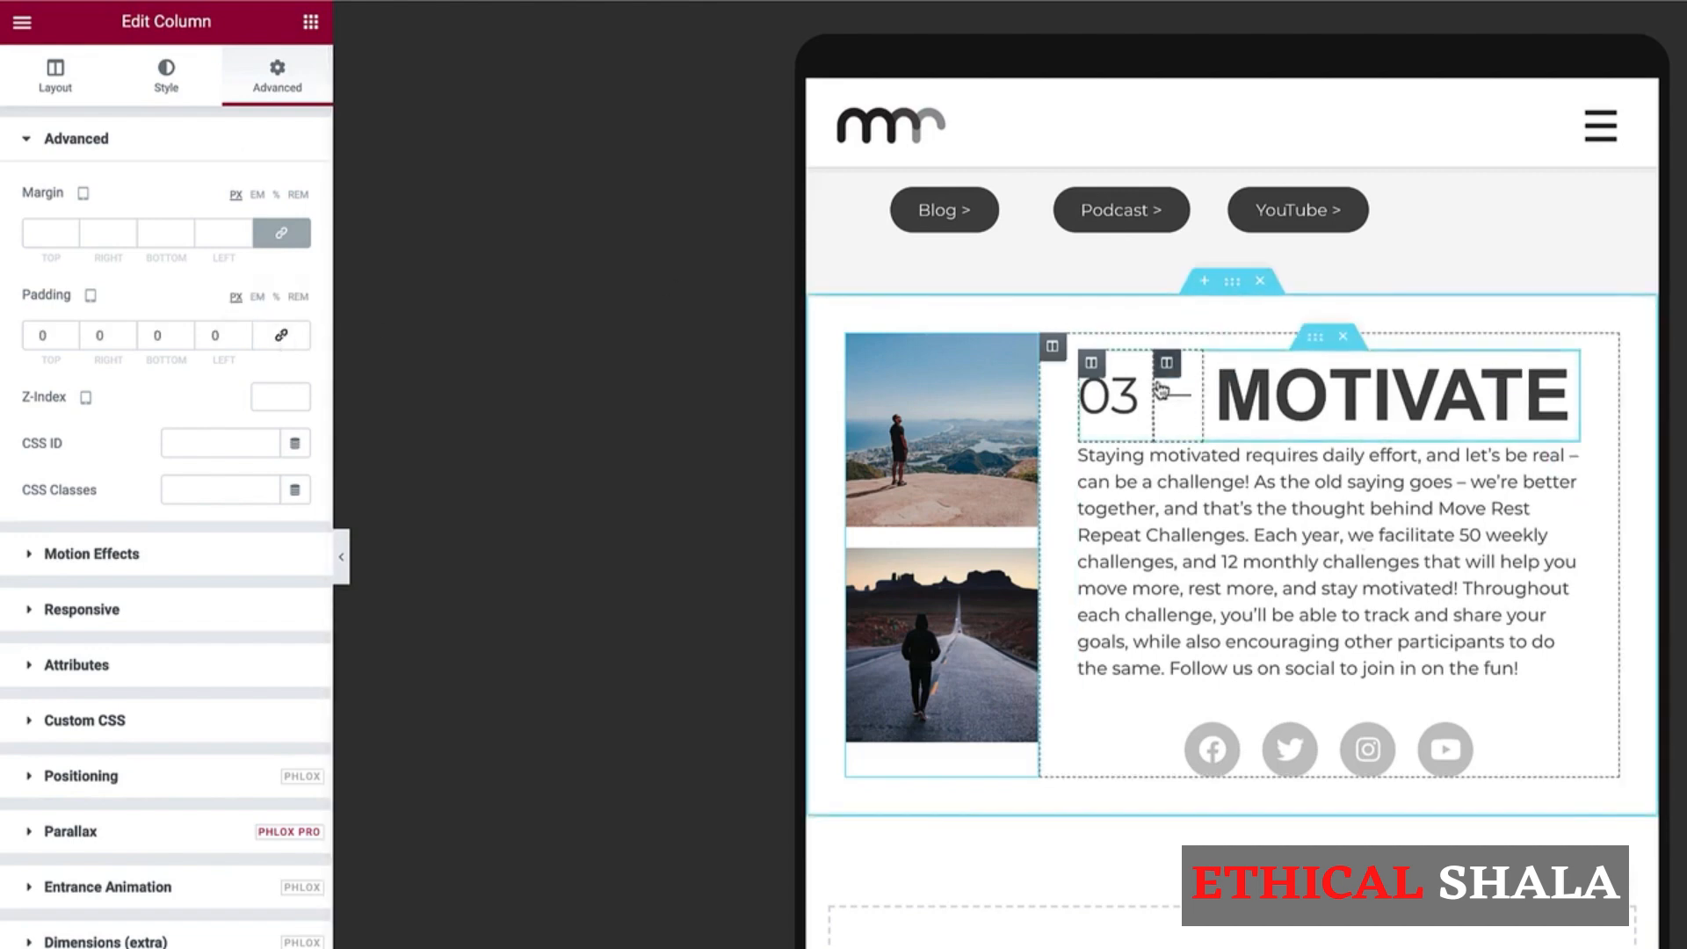
Step: Switch the responsive preview from tablet to mobile
{"action": "scroll", "coordinate": [1415, 431], "scroll_direction": "down", "scroll_amount": 1}
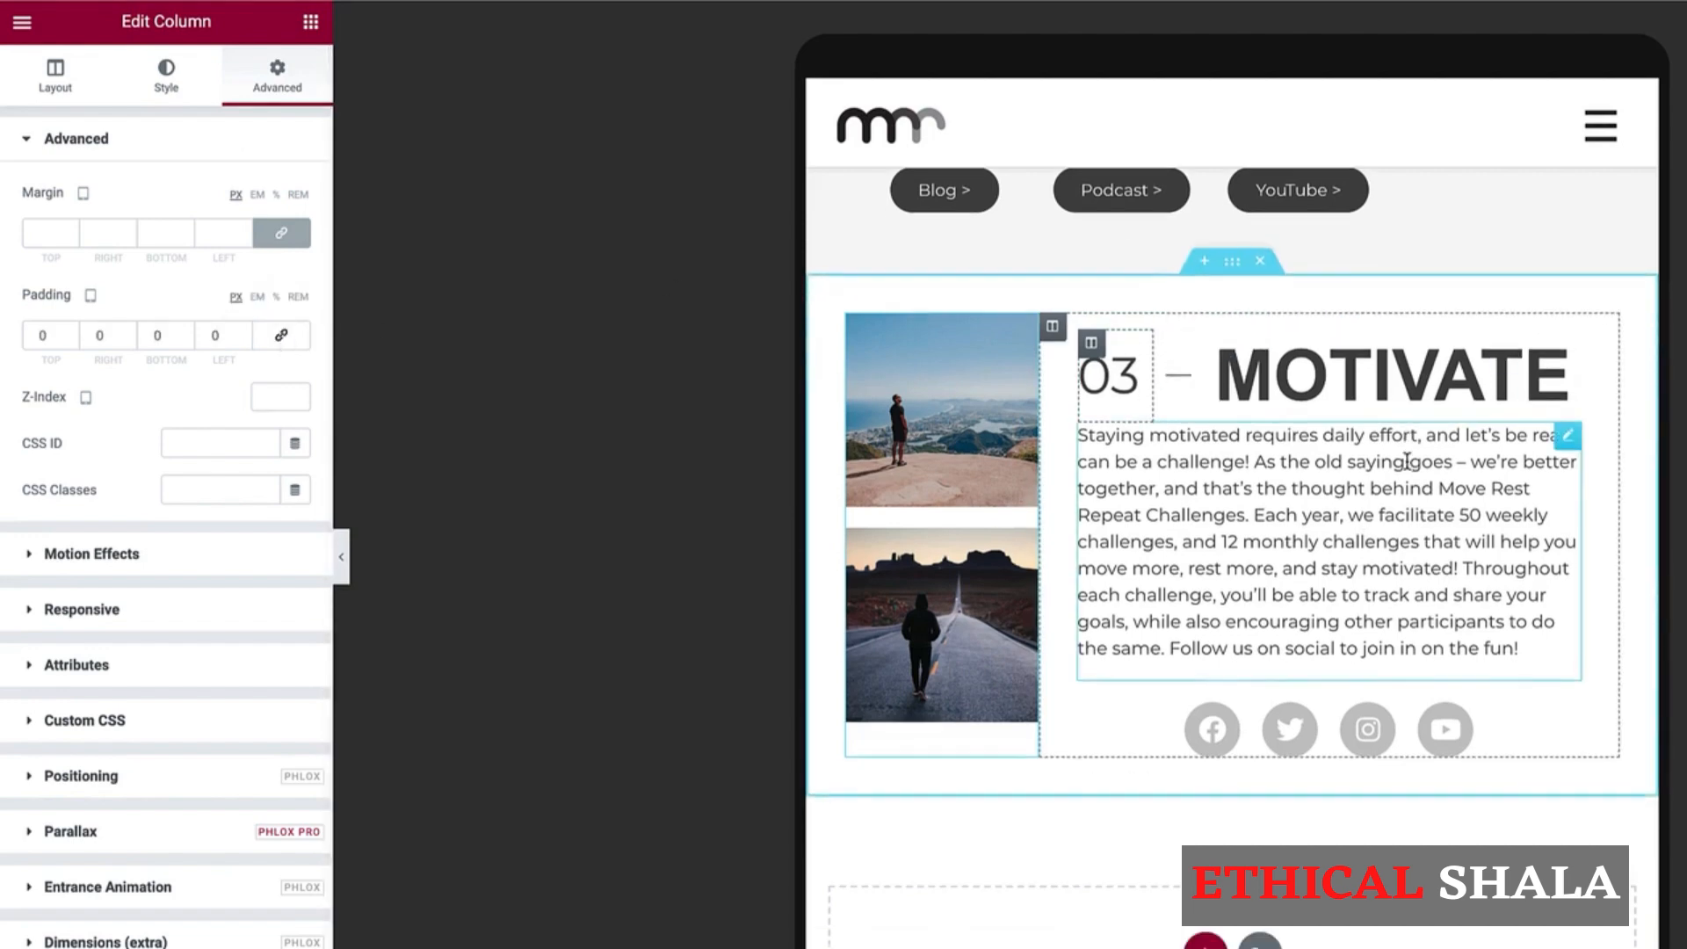
{"action": "scroll", "coordinate": [1407, 461], "scroll_direction": "up", "scroll_amount": 3}
{"action": "scroll", "coordinate": [1406, 462], "scroll_direction": "down", "scroll_amount": 3}
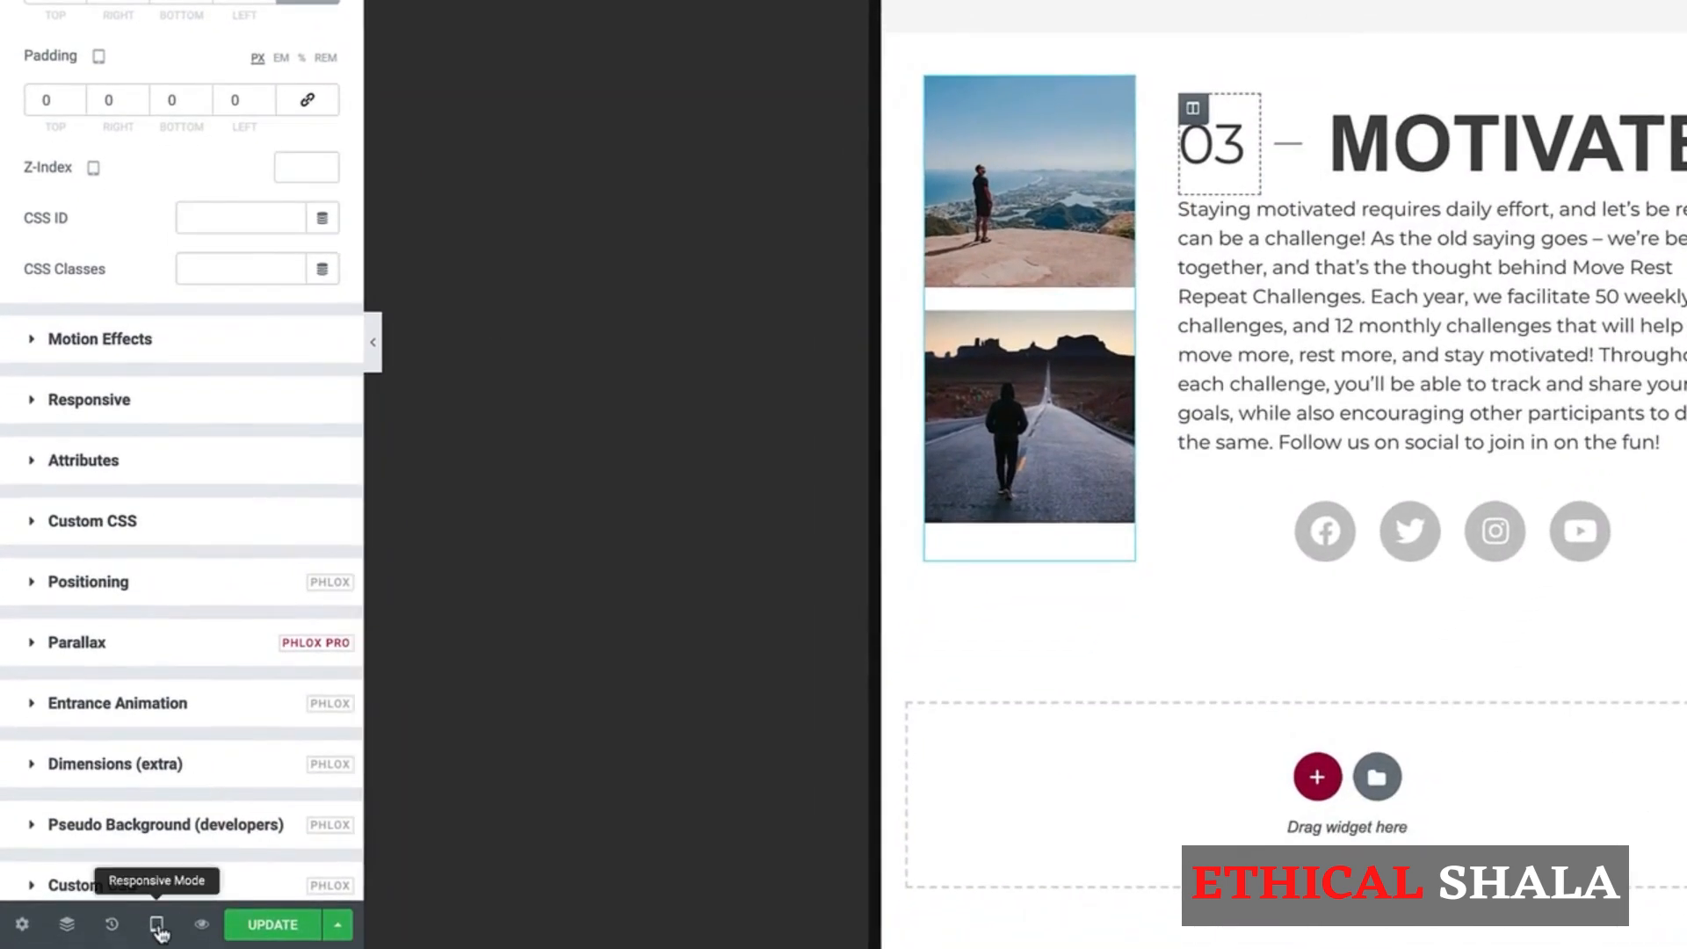
{"action": "left_click", "coordinate": [158, 930]}
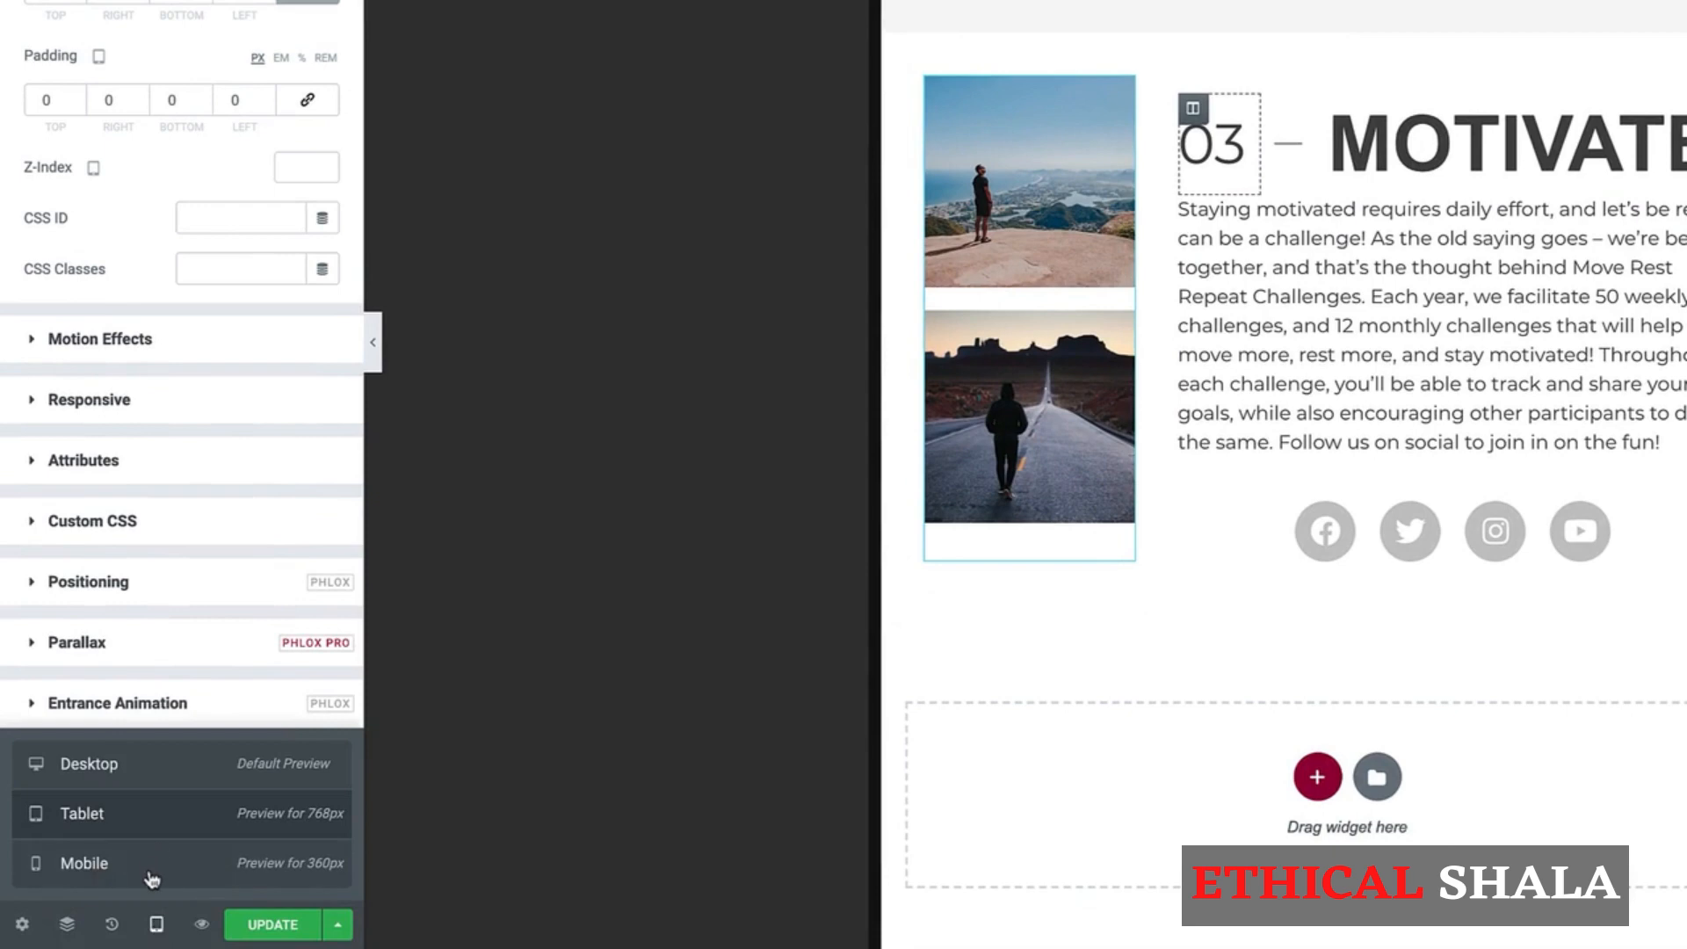
{"action": "left_click", "coordinate": [151, 876]}
Step: Hide the Motivate section's second image, the person walking on the road, on mobile
{"action": "scroll", "coordinate": [1209, 143], "scroll_direction": "down", "scroll_amount": 10}
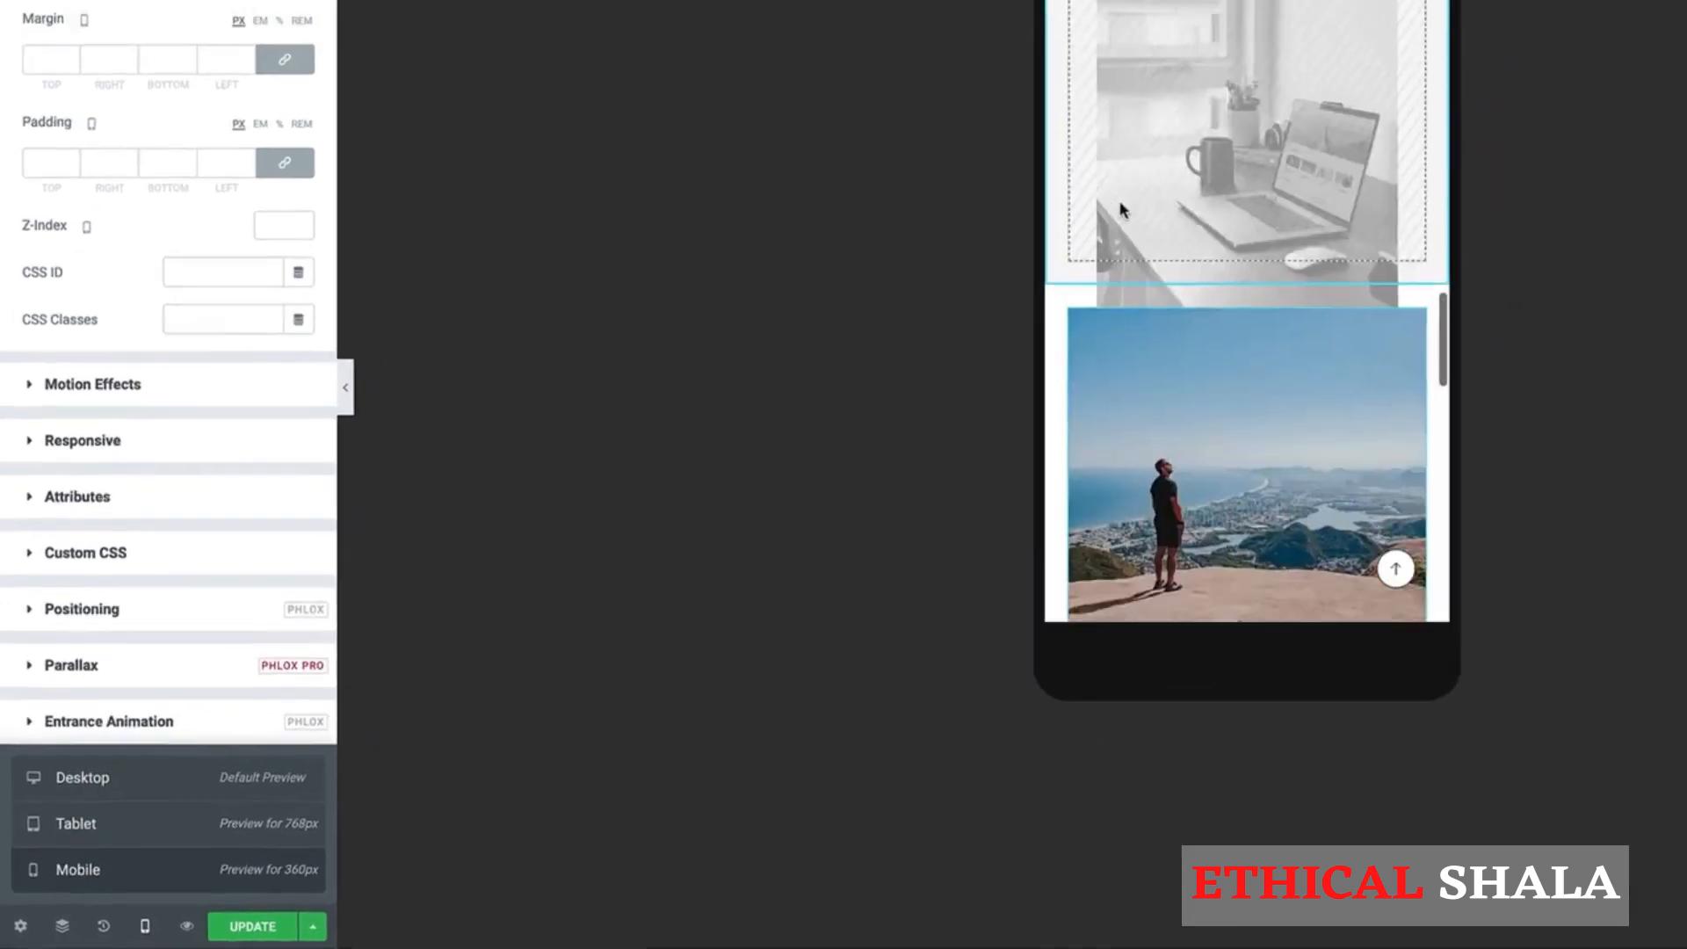
{"action": "scroll", "coordinate": [1121, 209], "scroll_direction": "down", "scroll_amount": 6}
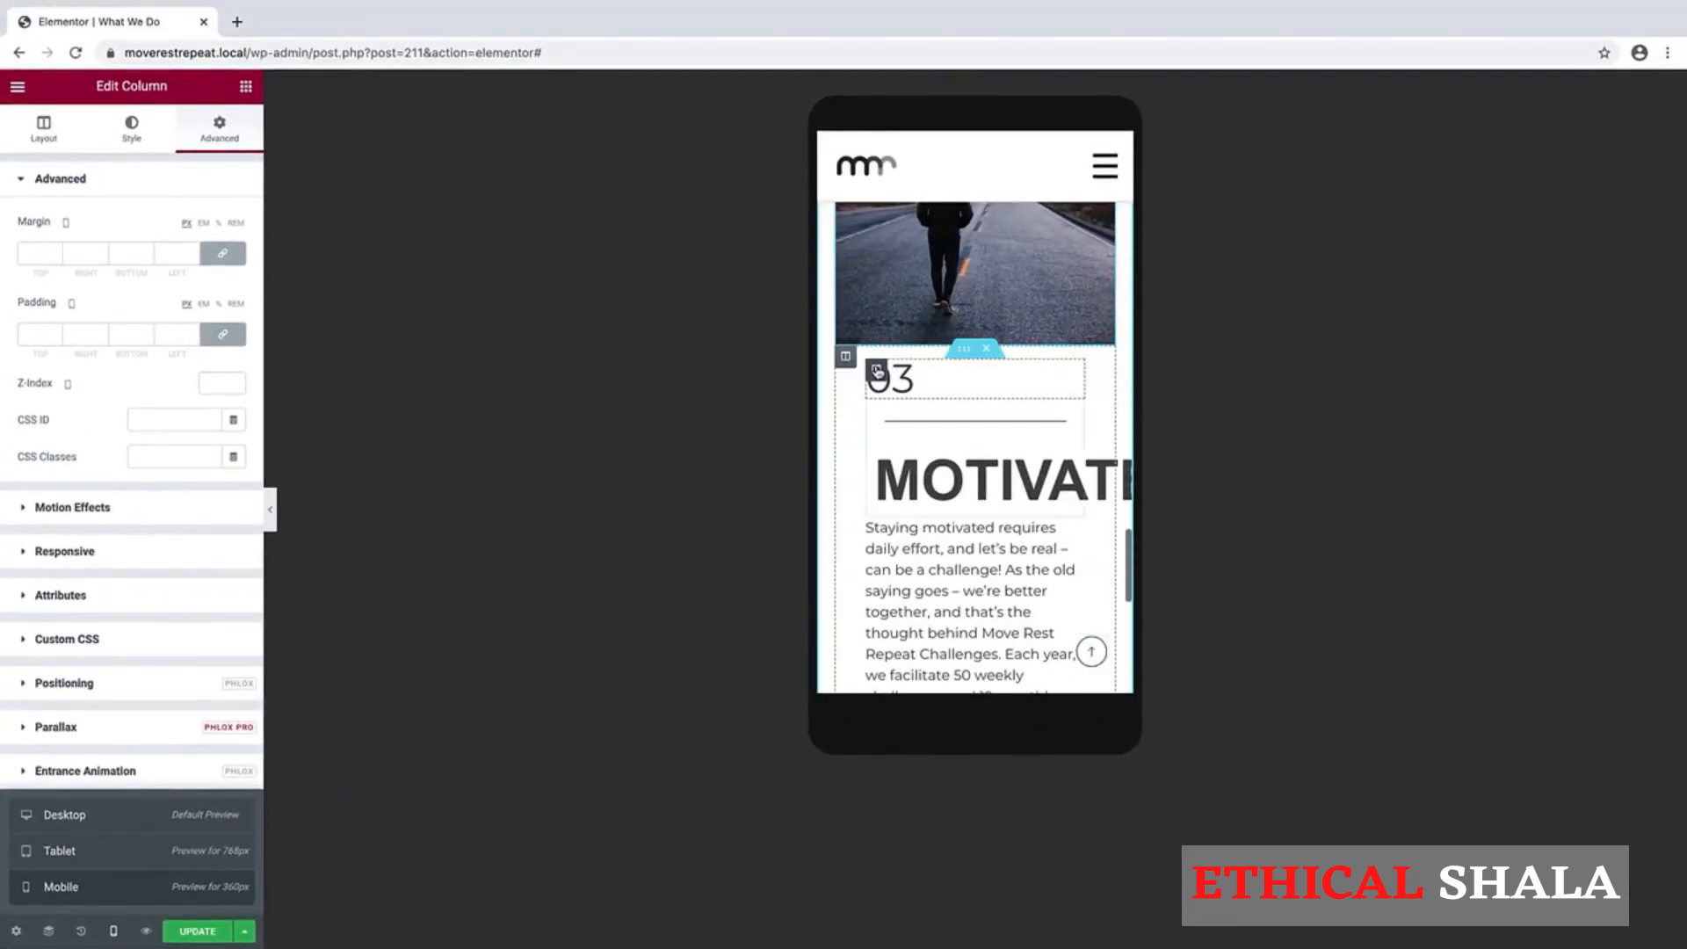
{"action": "scroll", "coordinate": [877, 371], "scroll_direction": "up", "scroll_amount": 3}
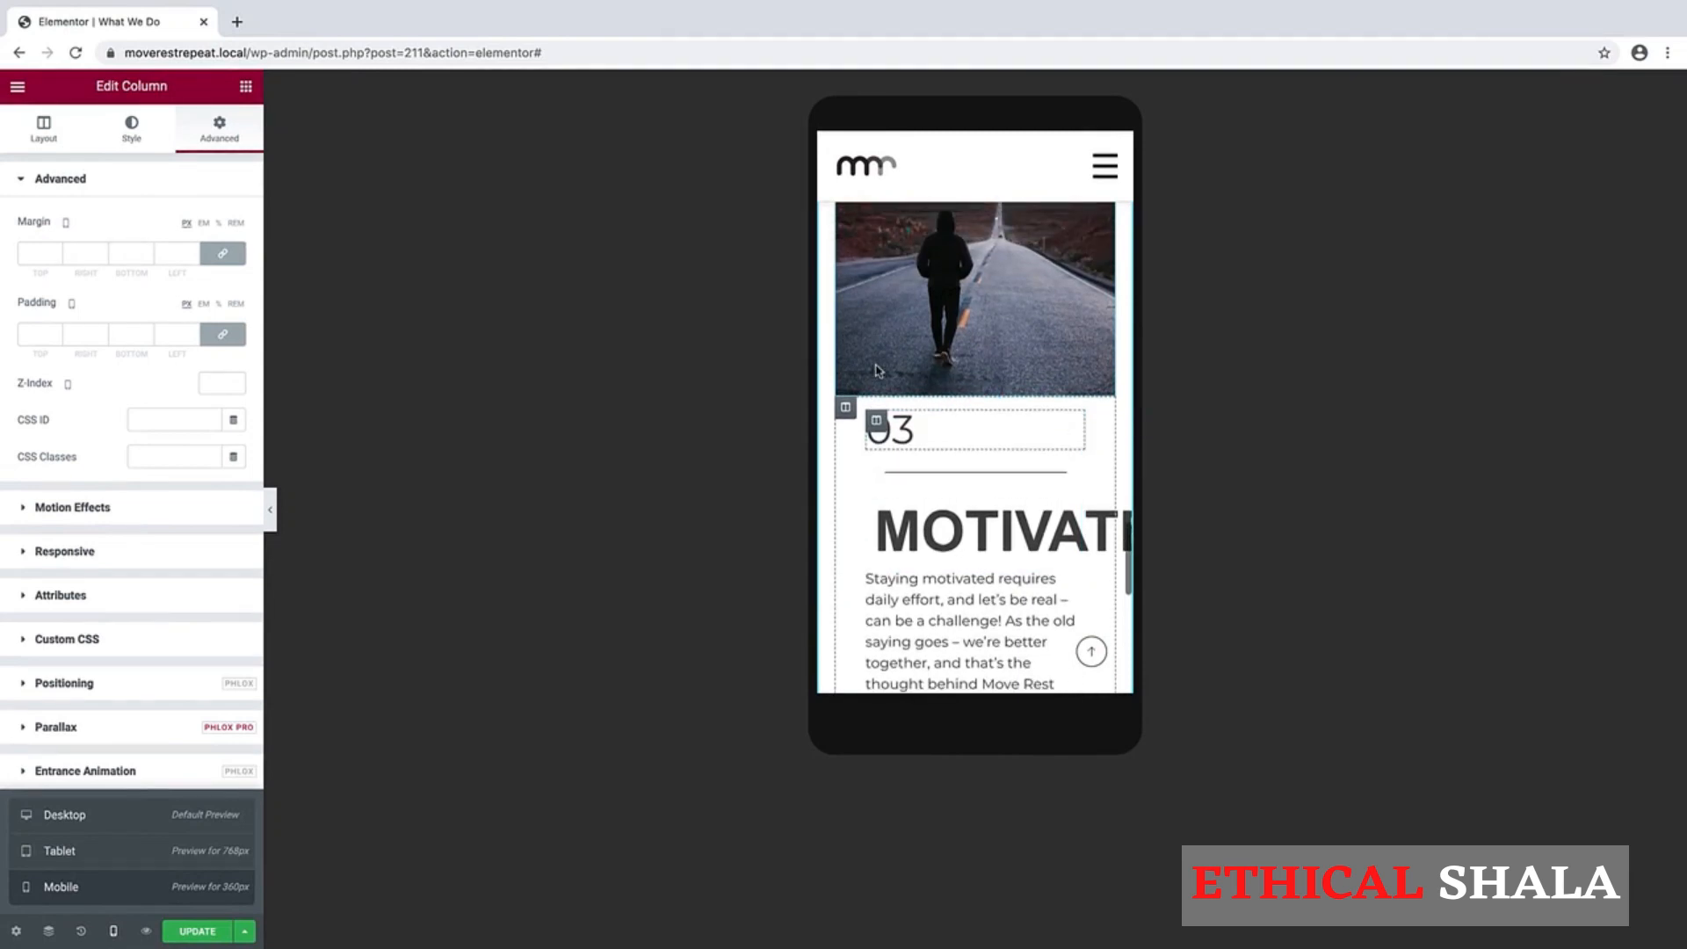
{"action": "scroll", "coordinate": [876, 371], "scroll_direction": "up", "scroll_amount": 5}
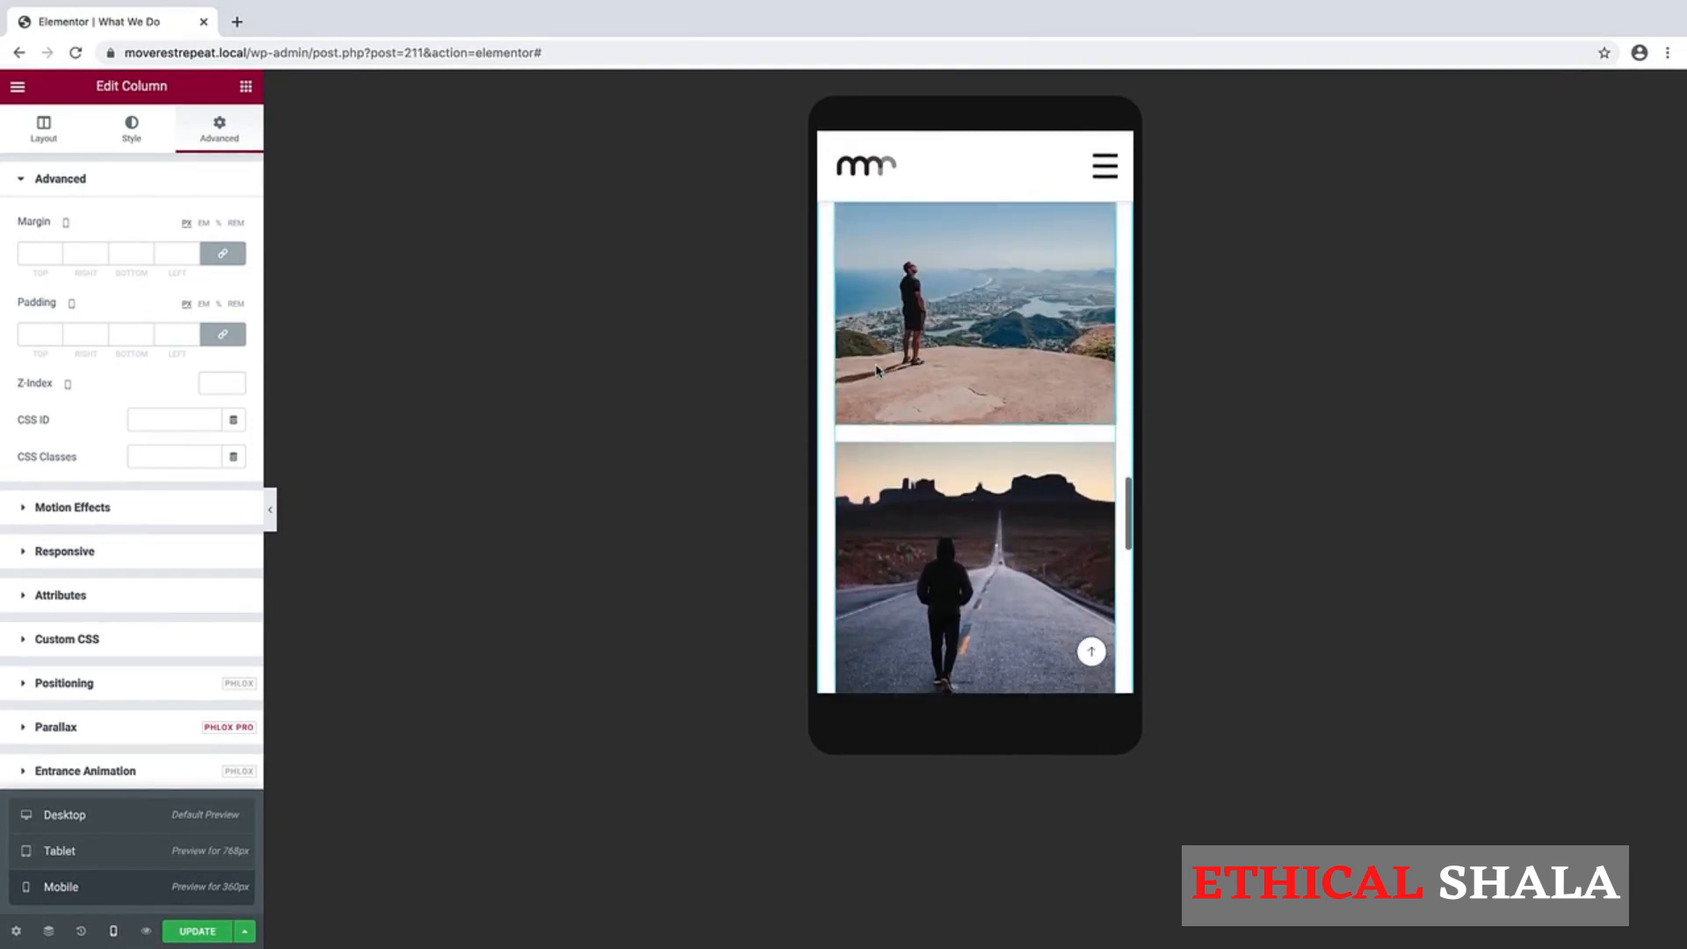
{"action": "scroll", "coordinate": [877, 370], "scroll_direction": "up", "scroll_amount": 2}
{"action": "scroll", "coordinate": [877, 370], "scroll_direction": "down", "scroll_amount": 5}
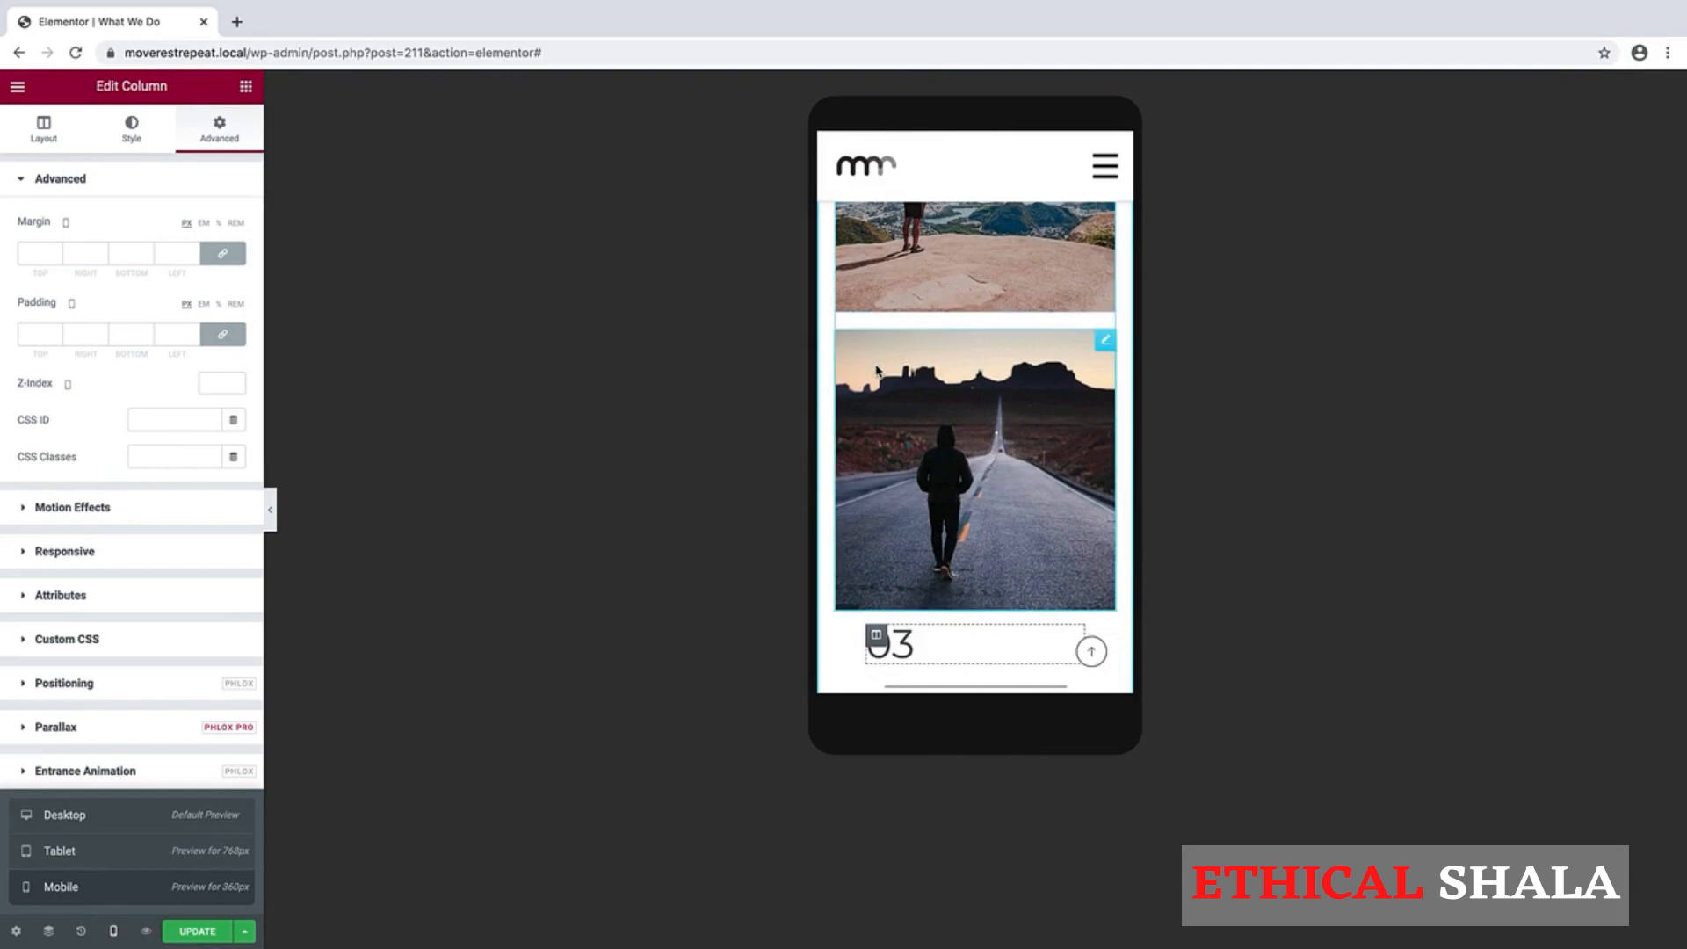
{"action": "right_click", "coordinate": [1104, 341]}
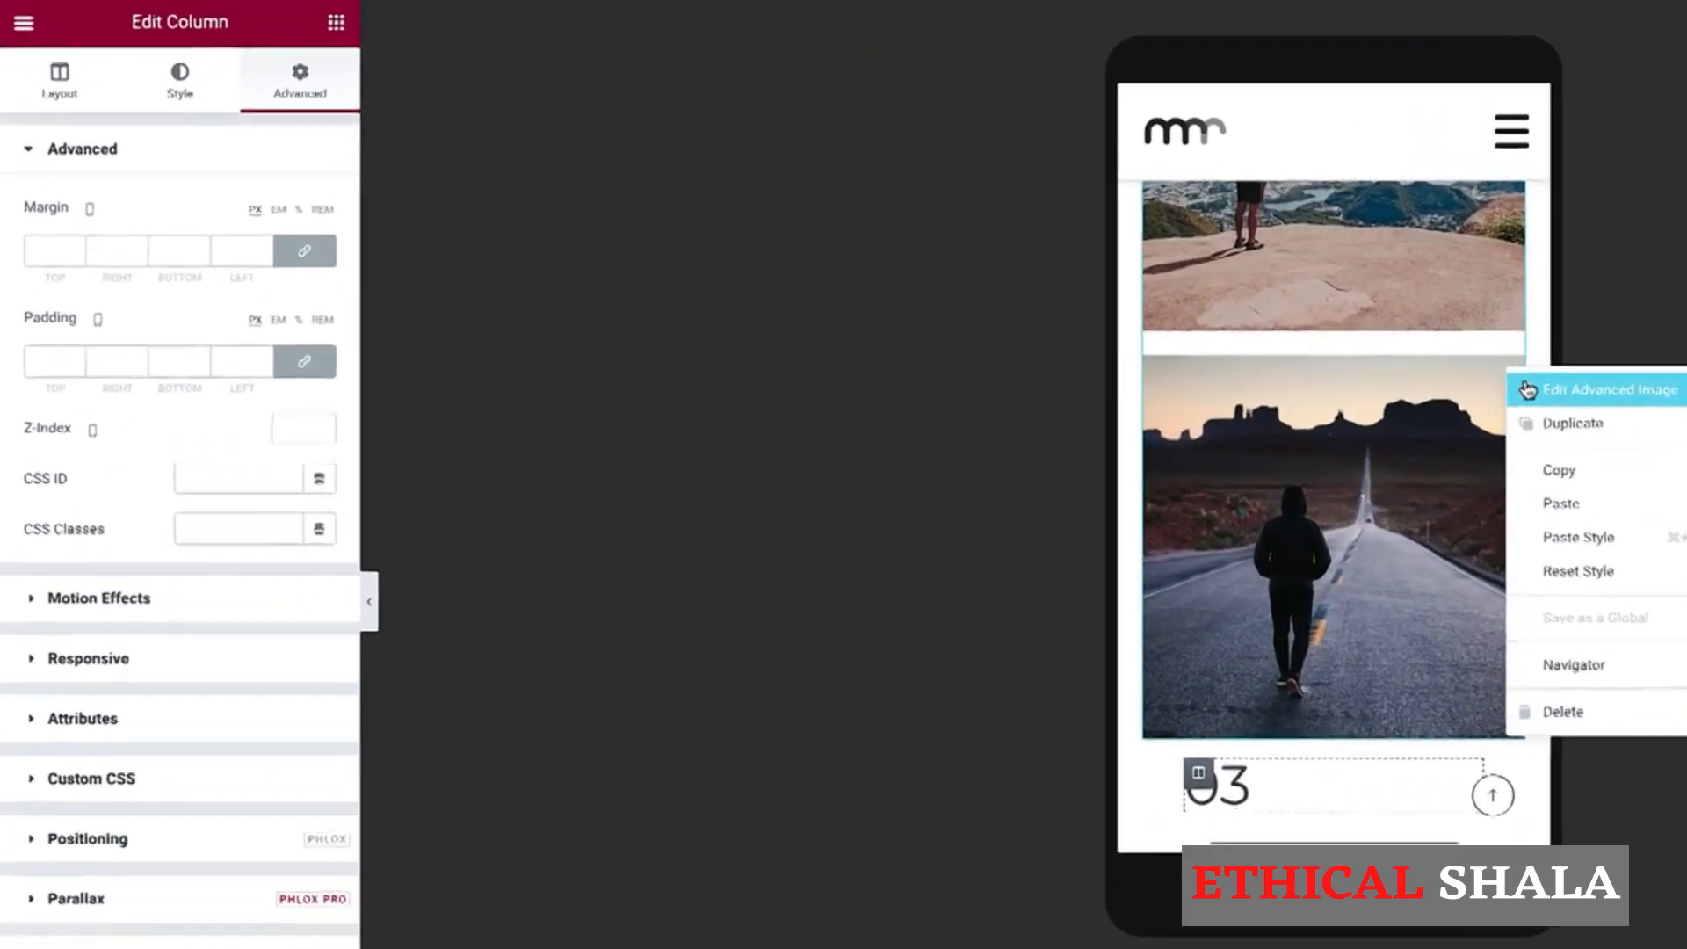
{"action": "left_click", "coordinate": [1527, 389]}
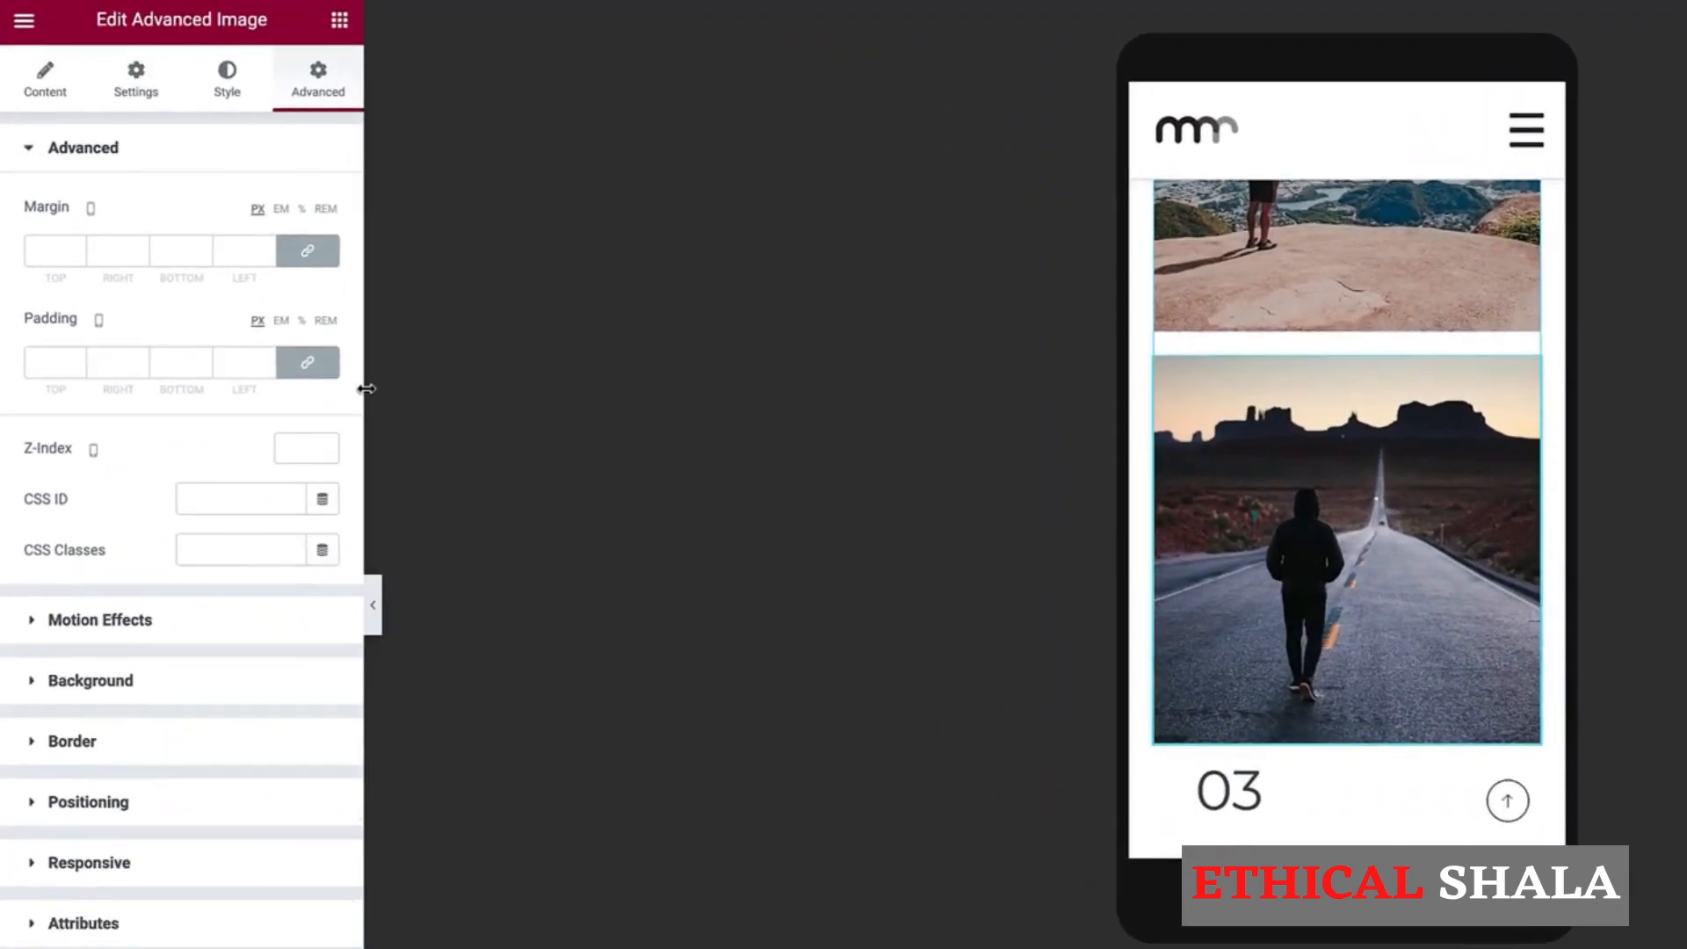
{"action": "left_click", "coordinate": [36, 864]}
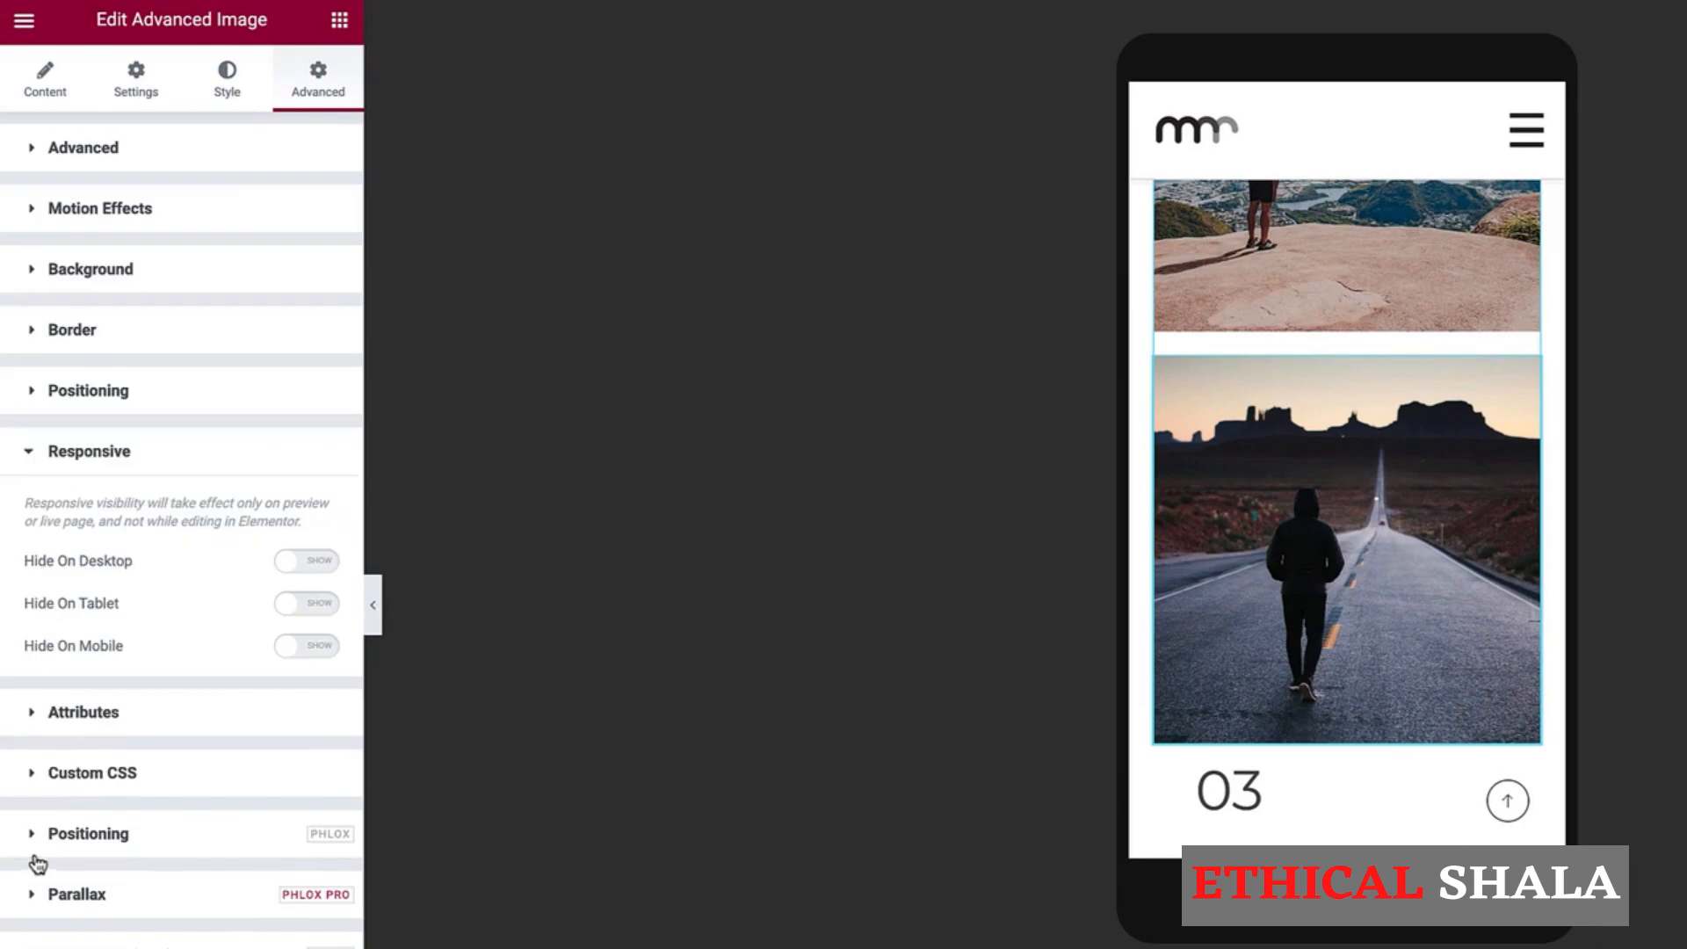
{"action": "left_click", "coordinate": [316, 649]}
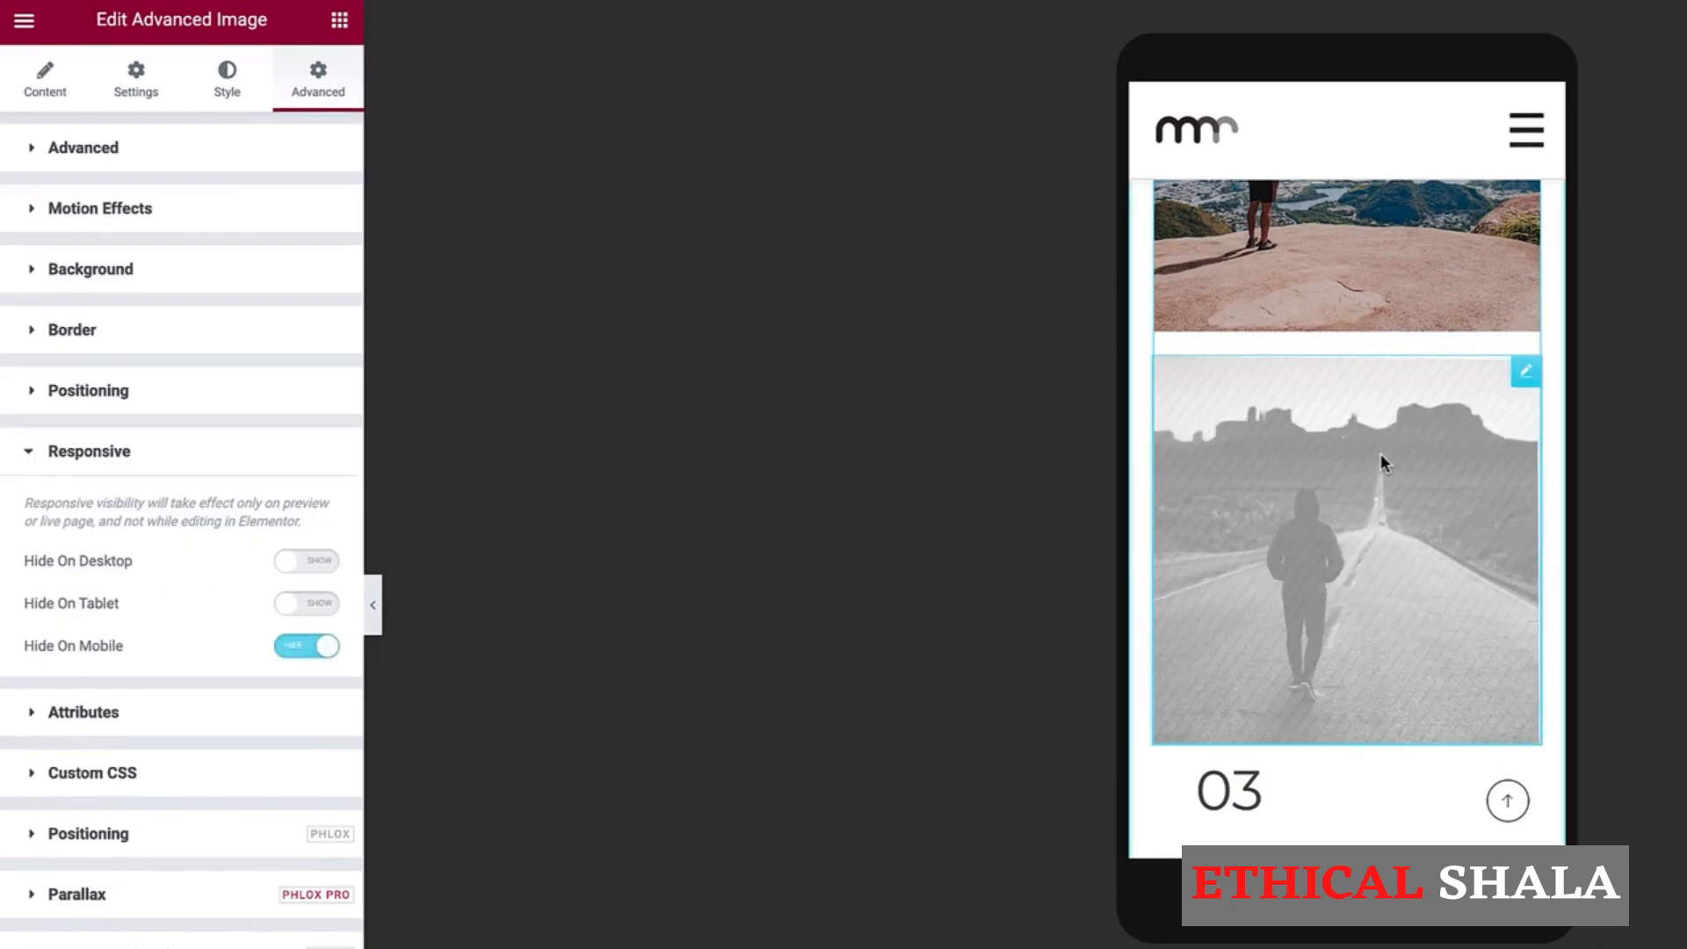
Step: Set the mobile padding of the Motivate section's text column to 0 px on all sides
{"action": "scroll", "coordinate": [1368, 474], "scroll_direction": "down", "scroll_amount": 3}
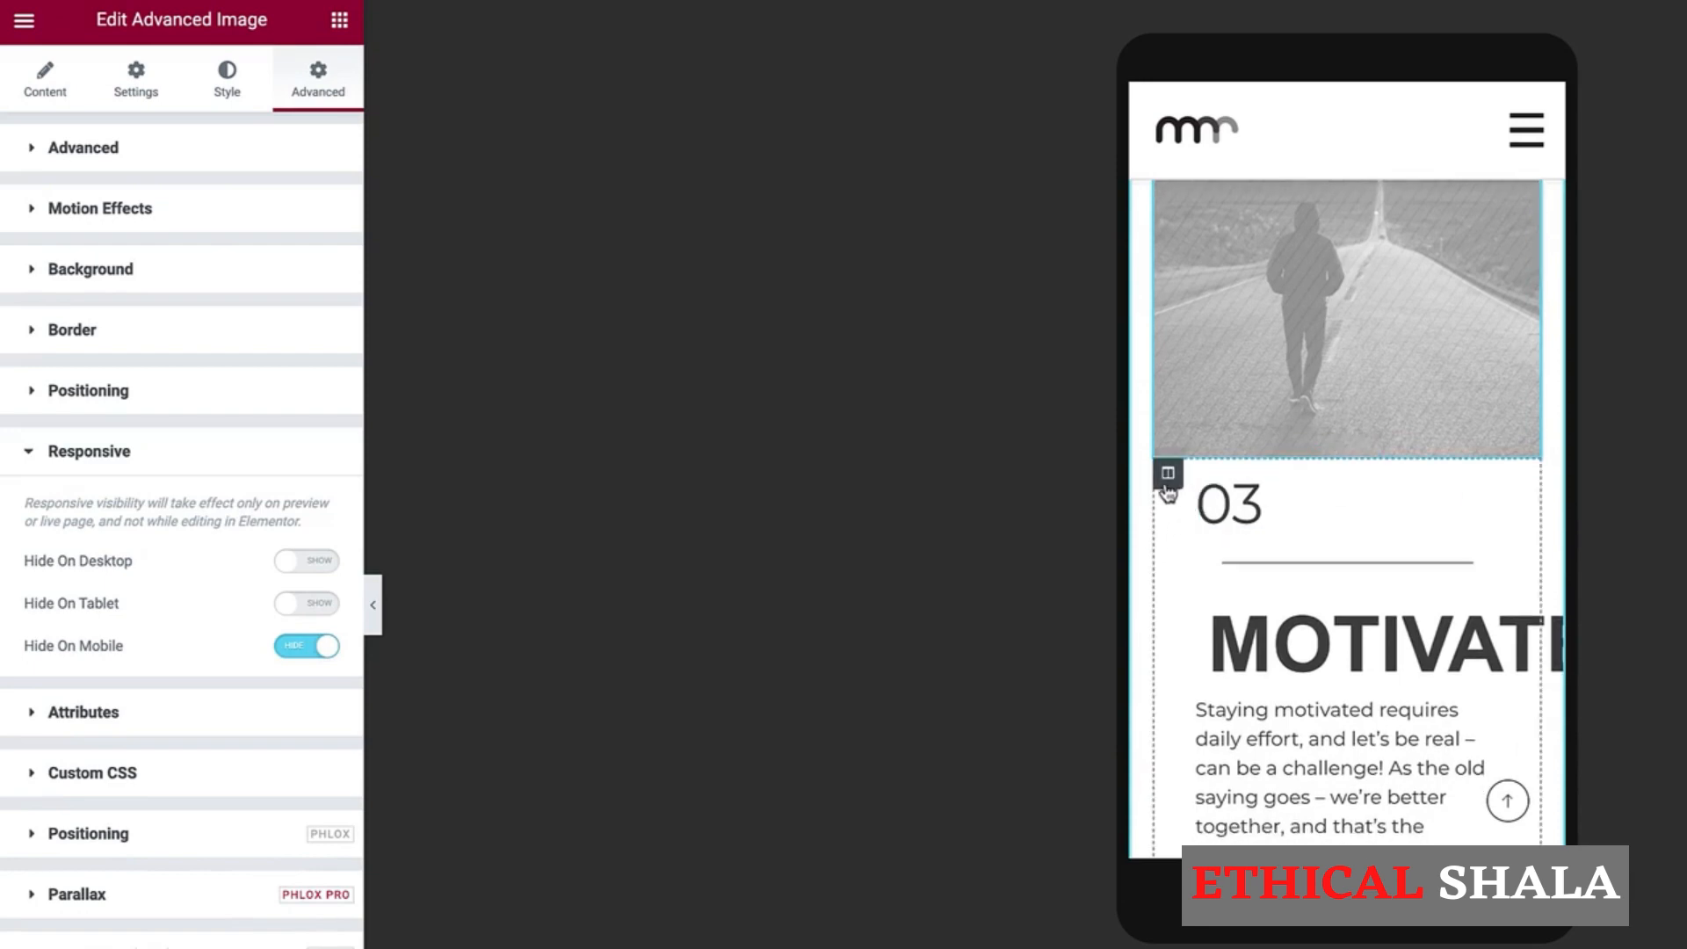
{"action": "left_click", "coordinate": [1168, 475]}
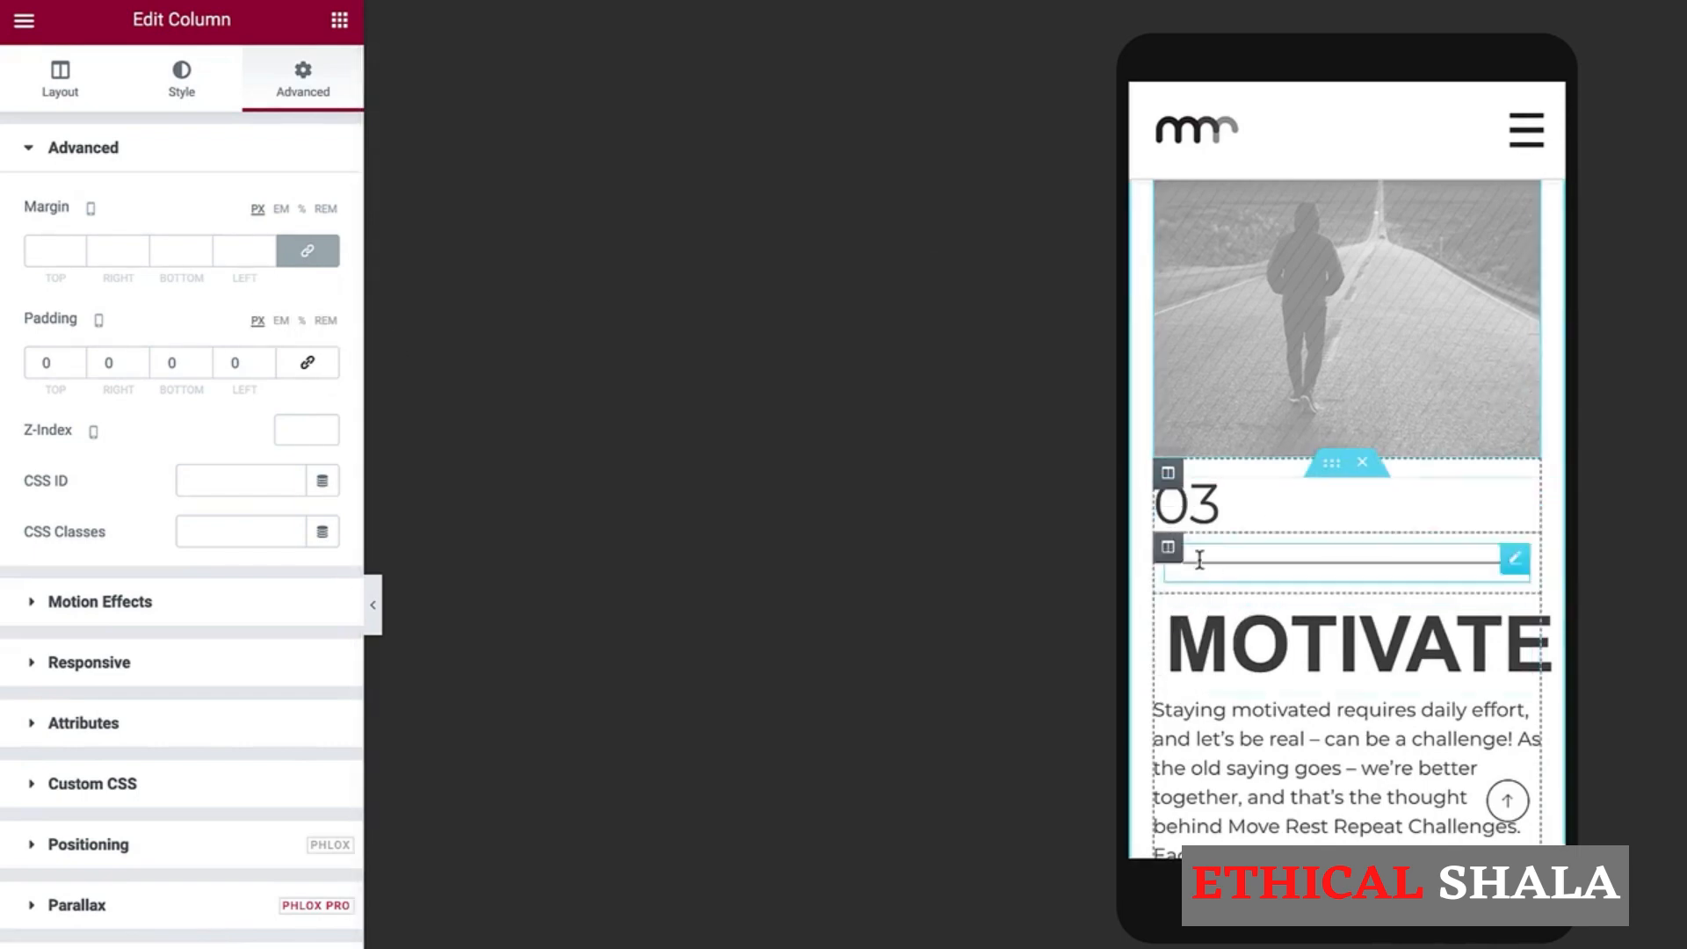
Step: Set the mobile widths of the Motivate heading row's number column to 25% and its divider column to 55%
{"action": "right_click", "coordinate": [1176, 498]}
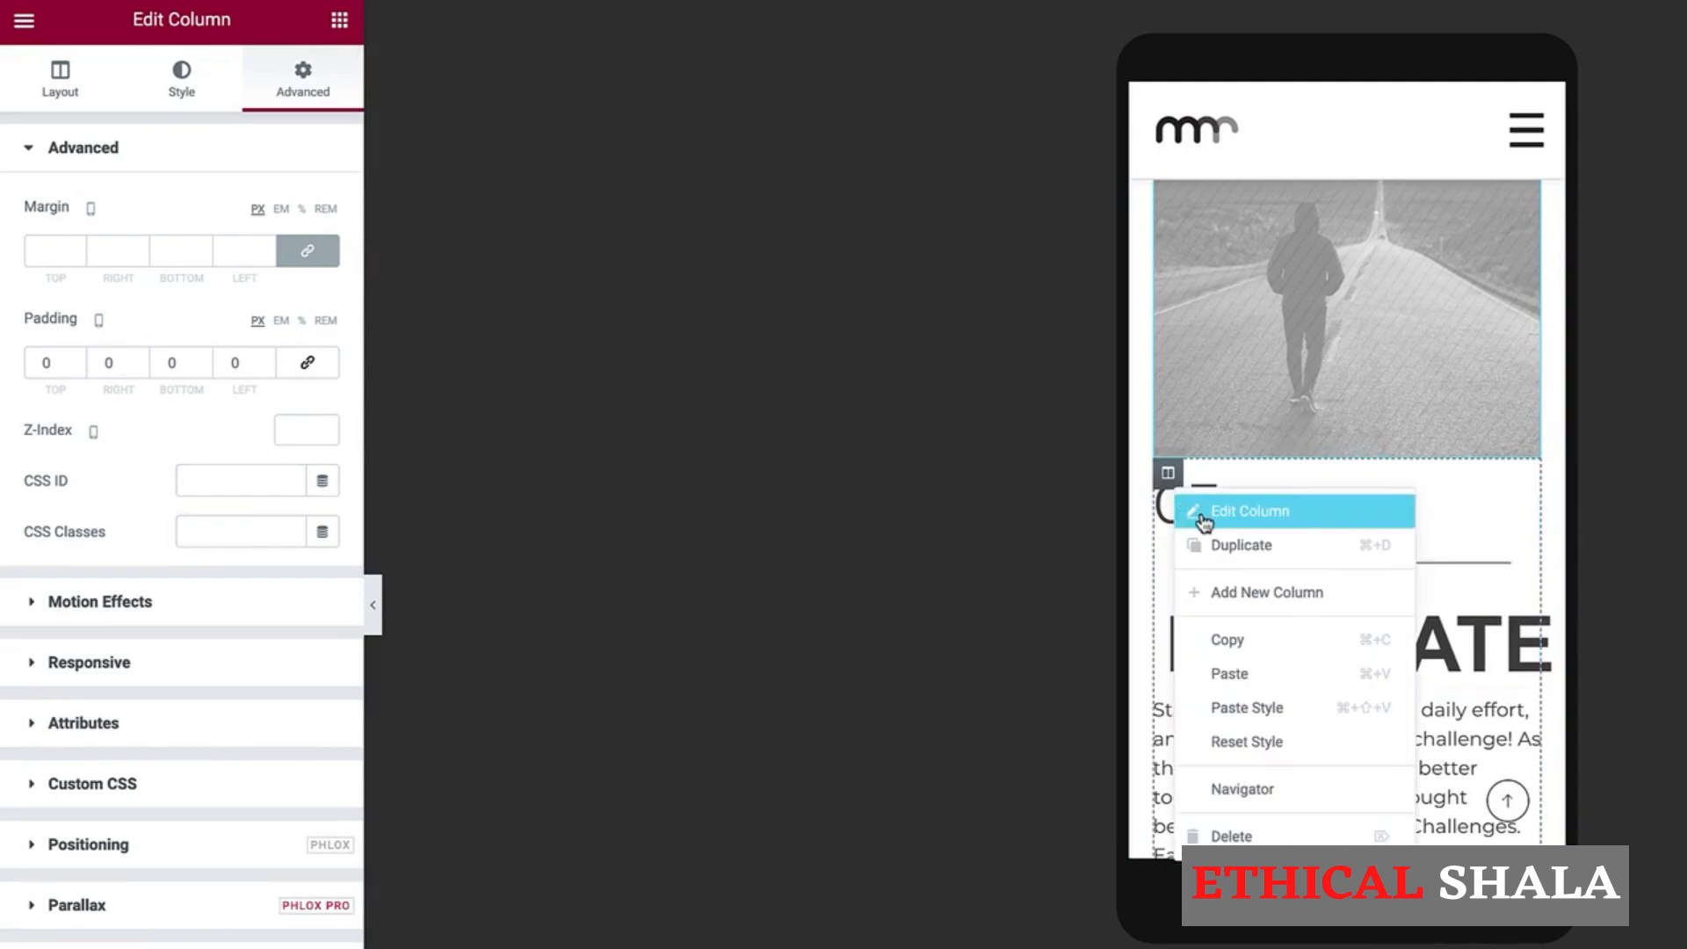
{"action": "left_click", "coordinate": [1204, 518]}
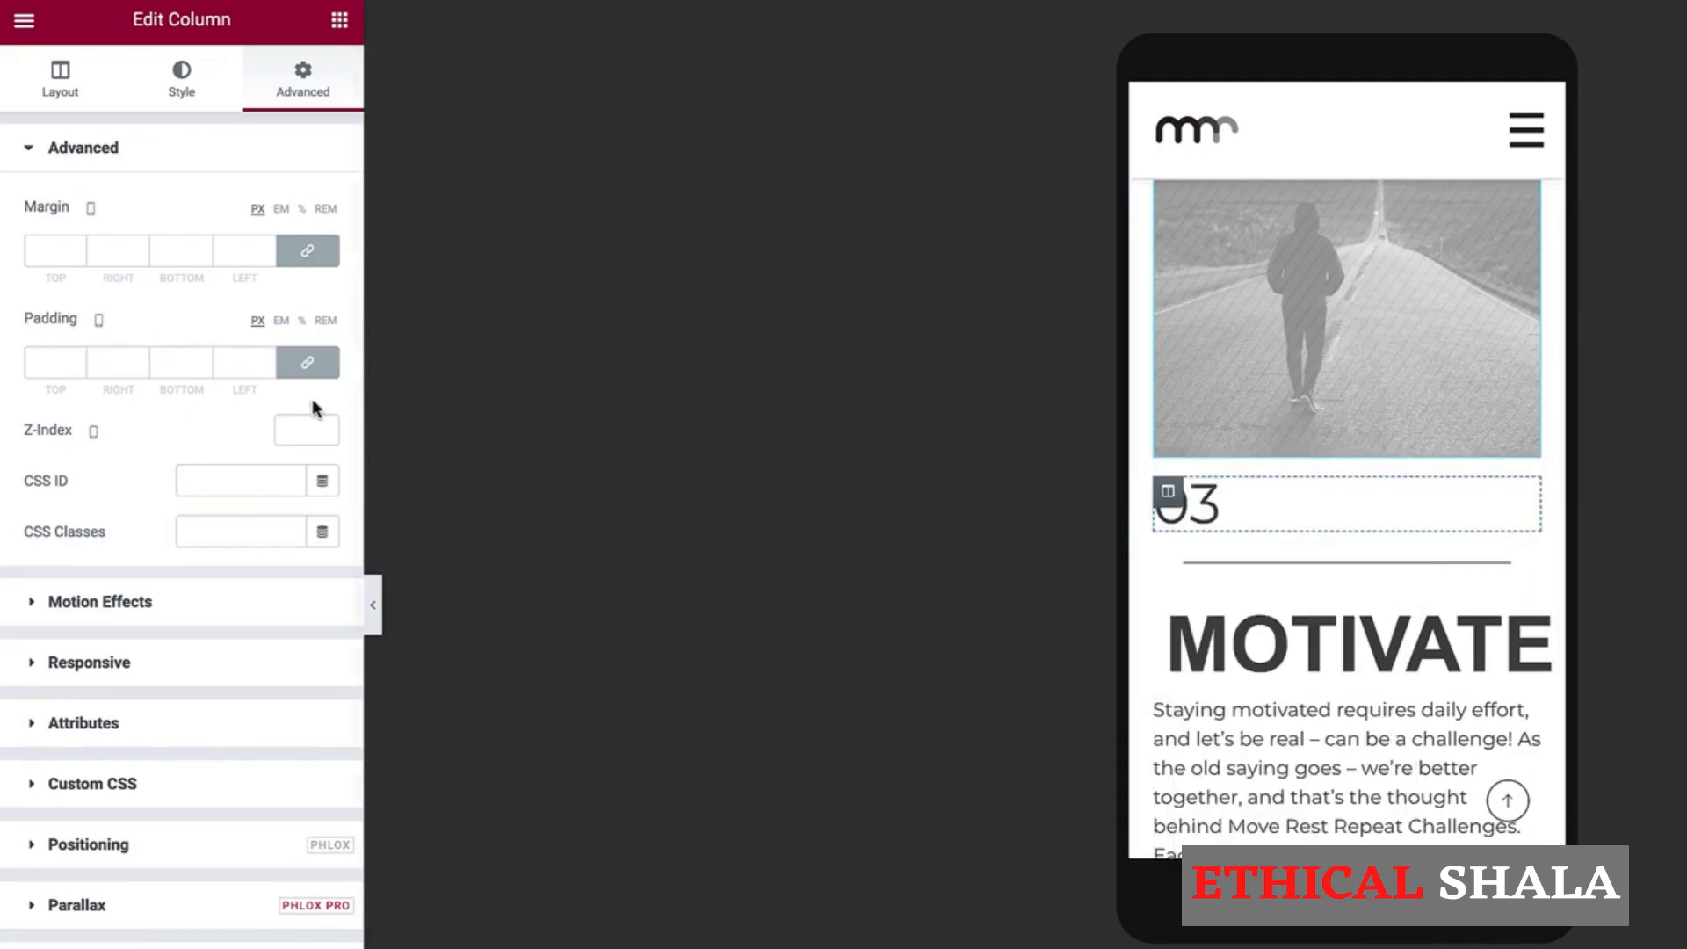
{"action": "left_click", "coordinate": [58, 98]}
{"action": "left_click", "coordinate": [283, 208]}
{"action": "type", "text": "25"}
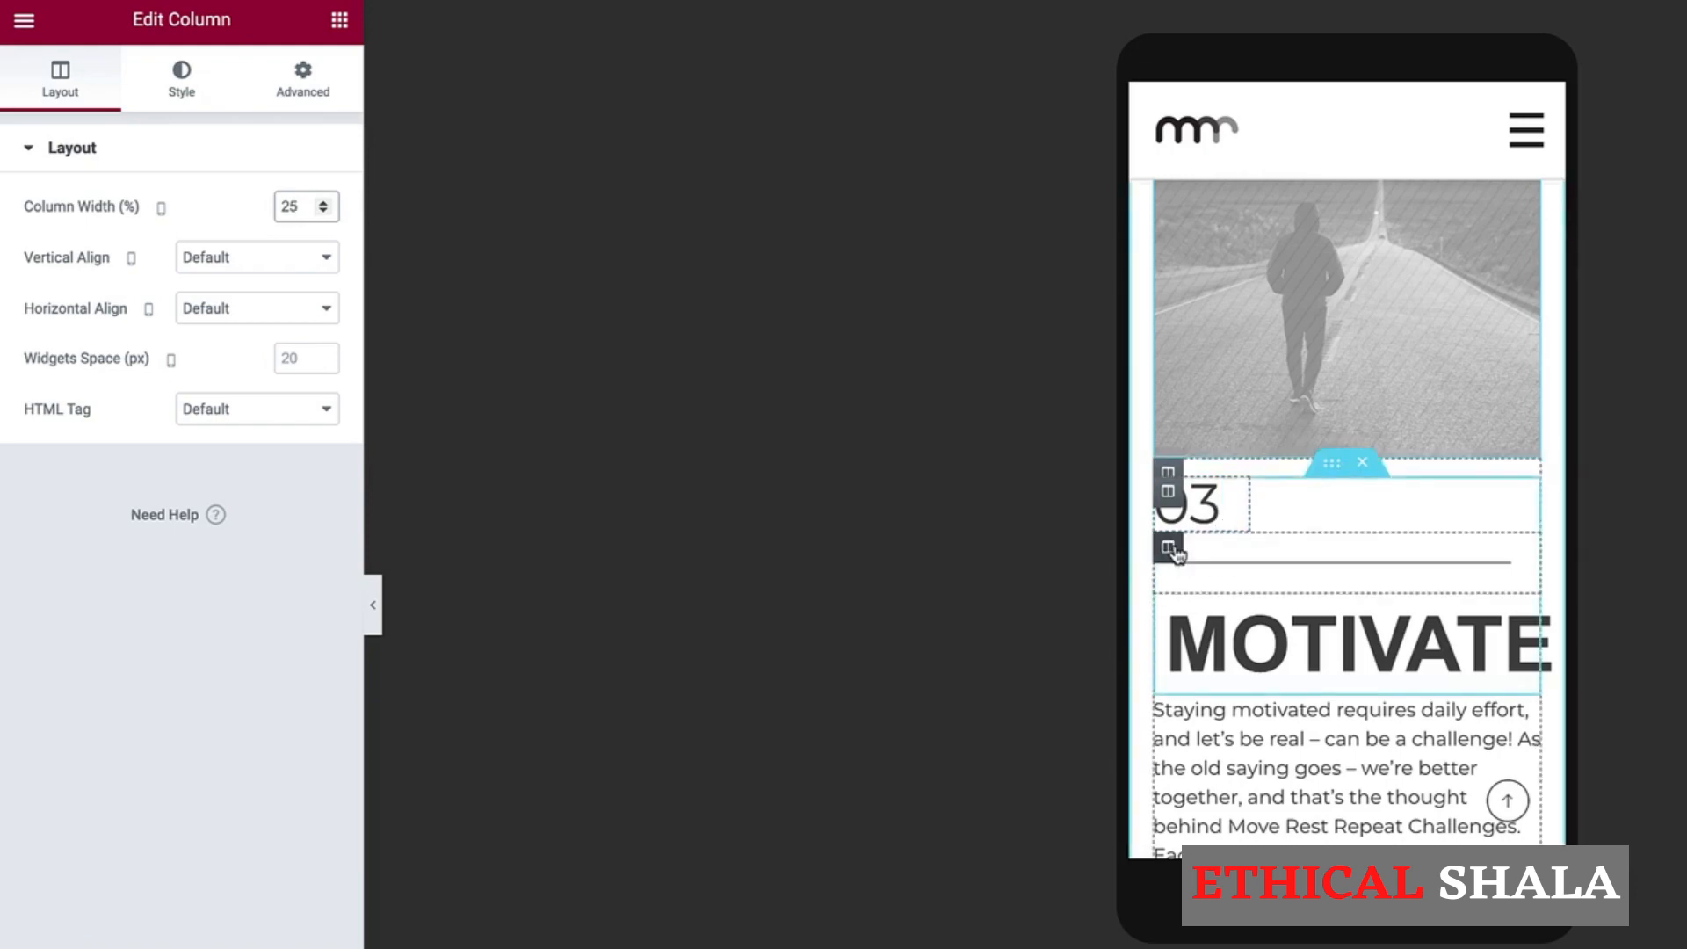
{"action": "key", "text": "BackSpace"}
{"action": "key", "text": "BackSpace"}
{"action": "type", "text": "55"}
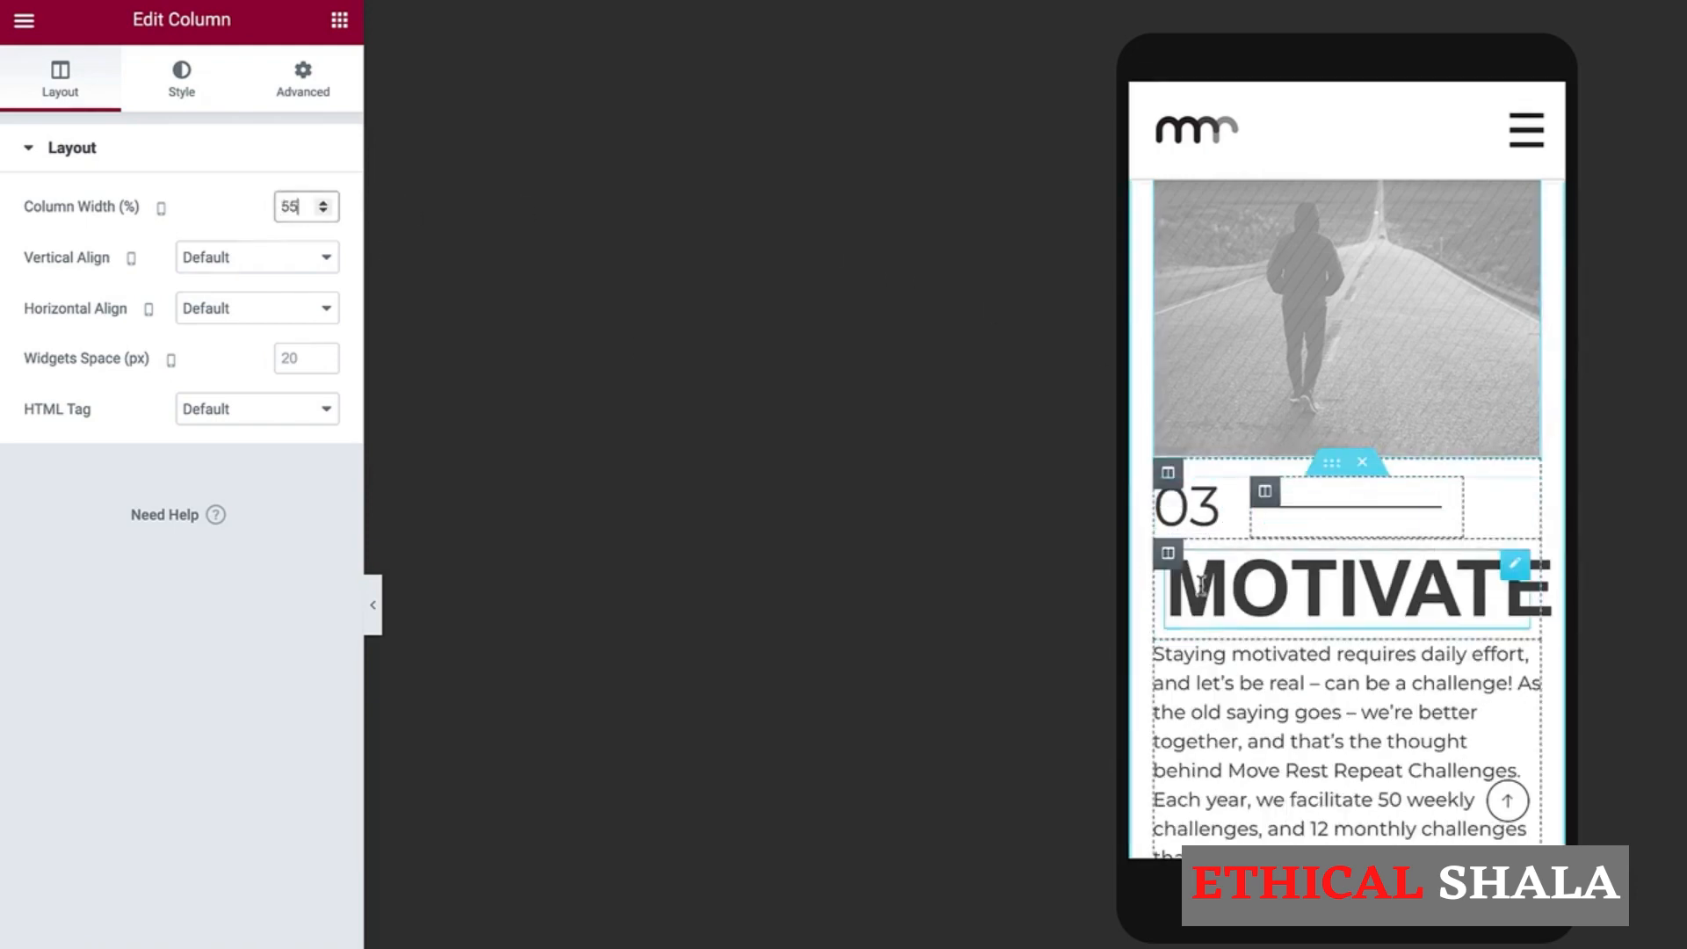
Step: Set the mobile padding of the column holding the MOTIVATE heading to 0 px on all sides
{"action": "left_click", "coordinate": [1169, 559]}
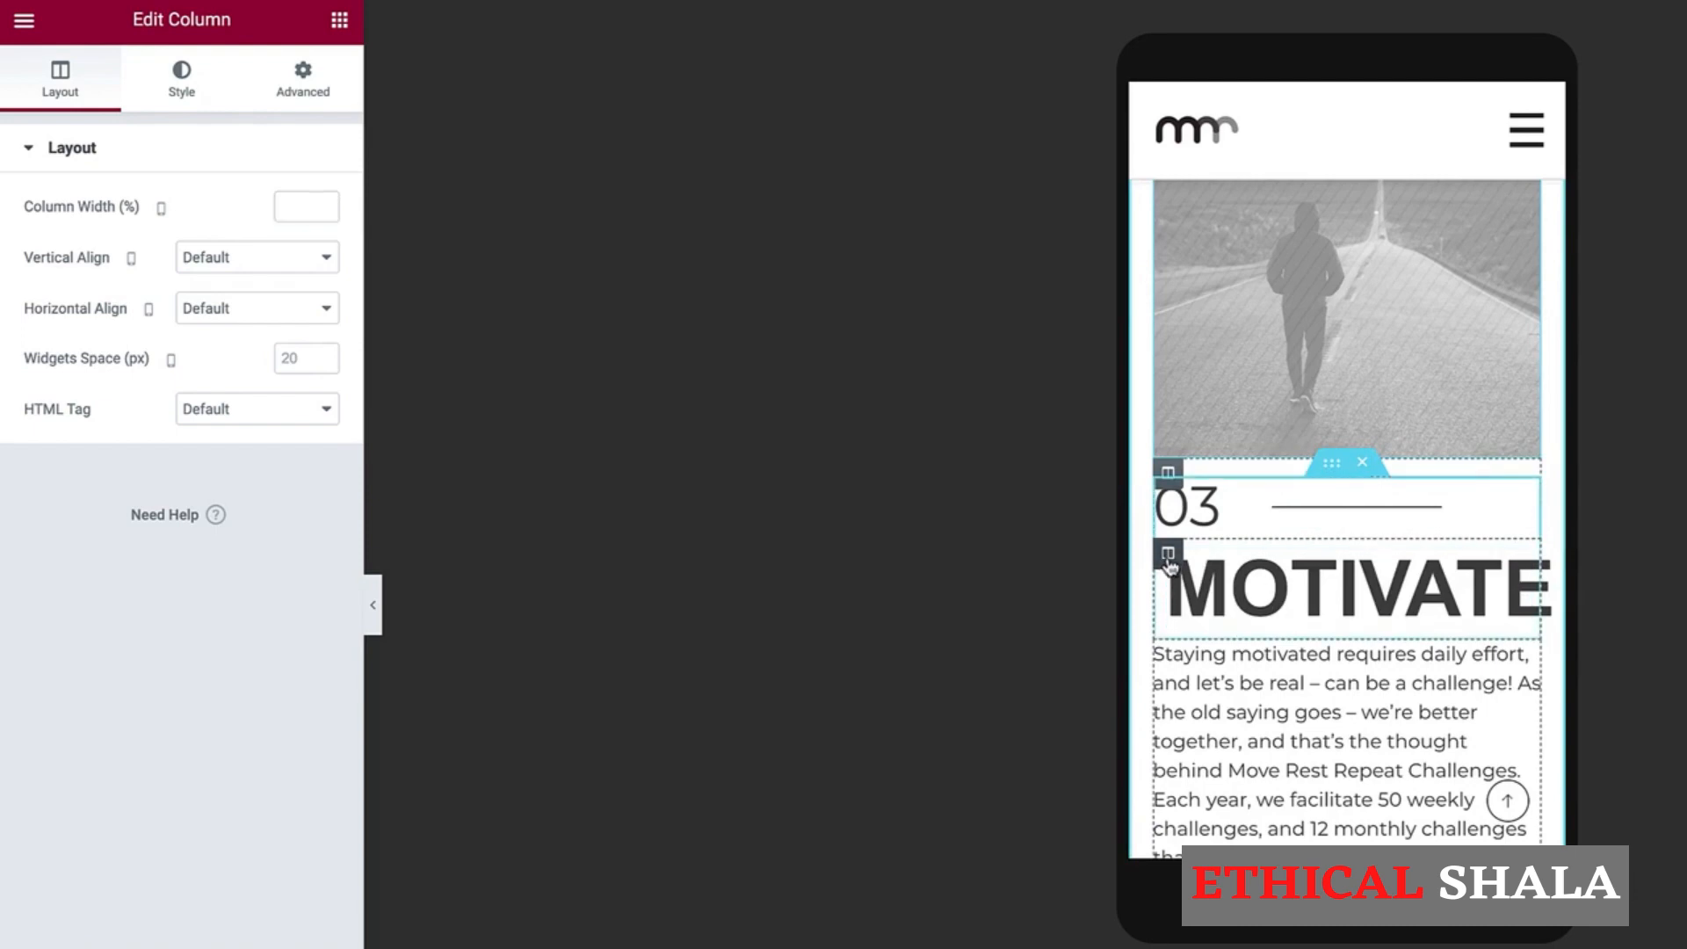
{"action": "left_click", "coordinate": [318, 81]}
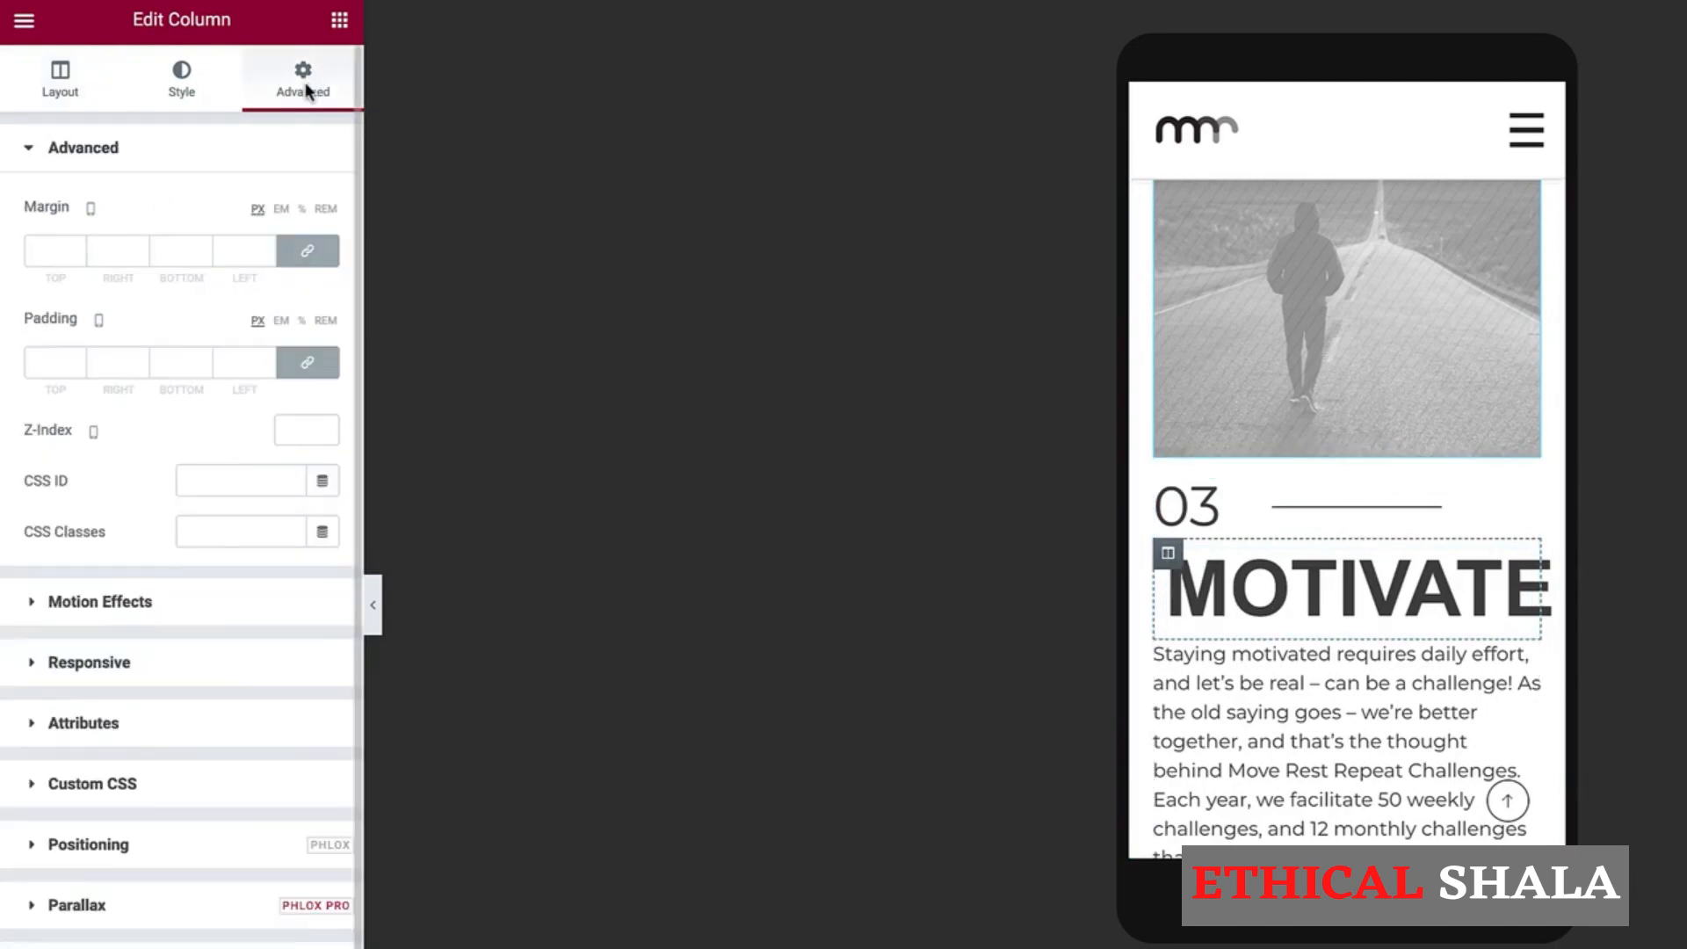
{"action": "left_click", "coordinate": [306, 367]}
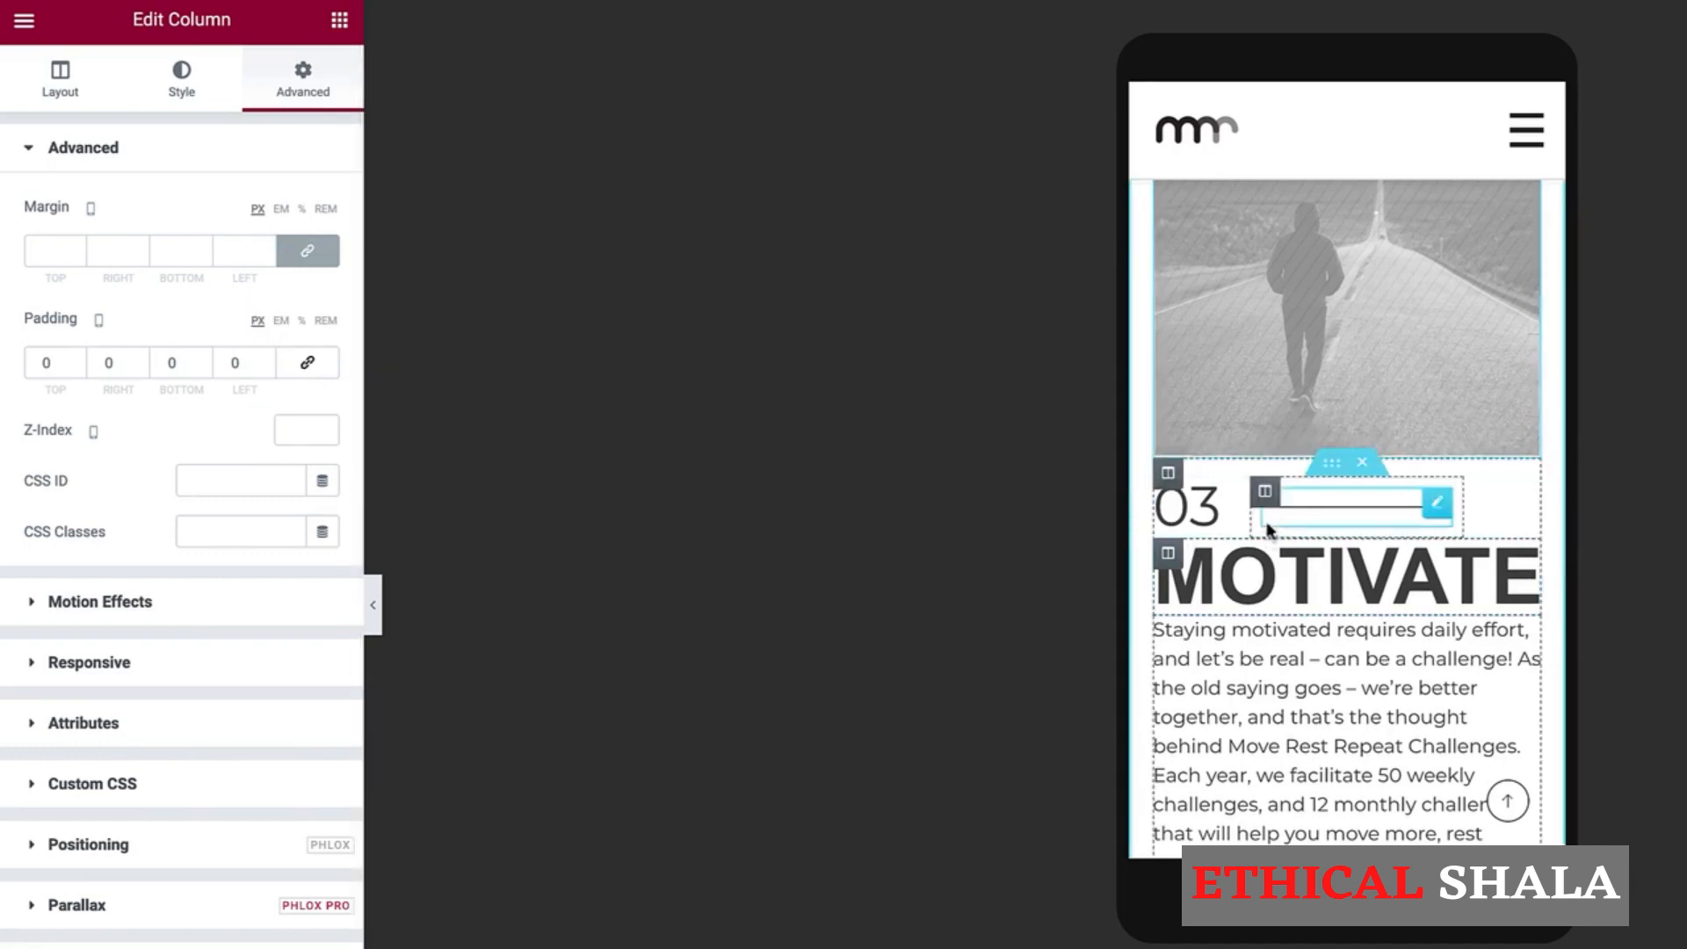
Step: Set the mobile padding of the Motivate heading's inner section to 20 px at the bottom and 0 px on the other sides
{"action": "left_click", "coordinate": [1333, 468]}
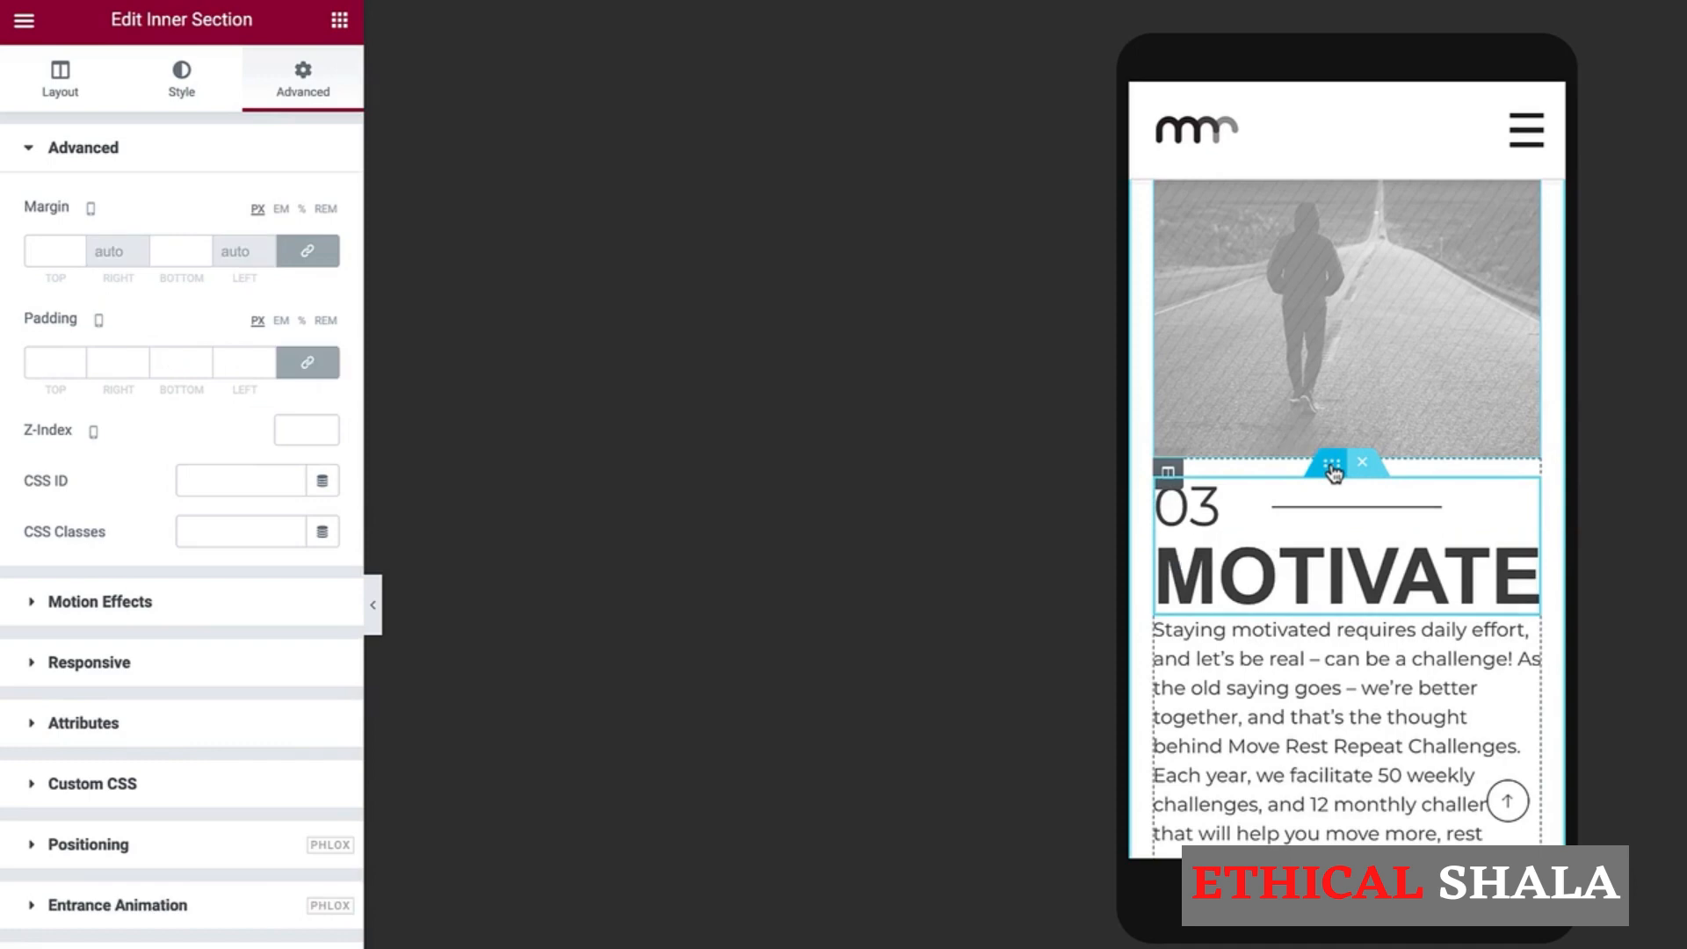
{"action": "left_click", "coordinate": [318, 363]}
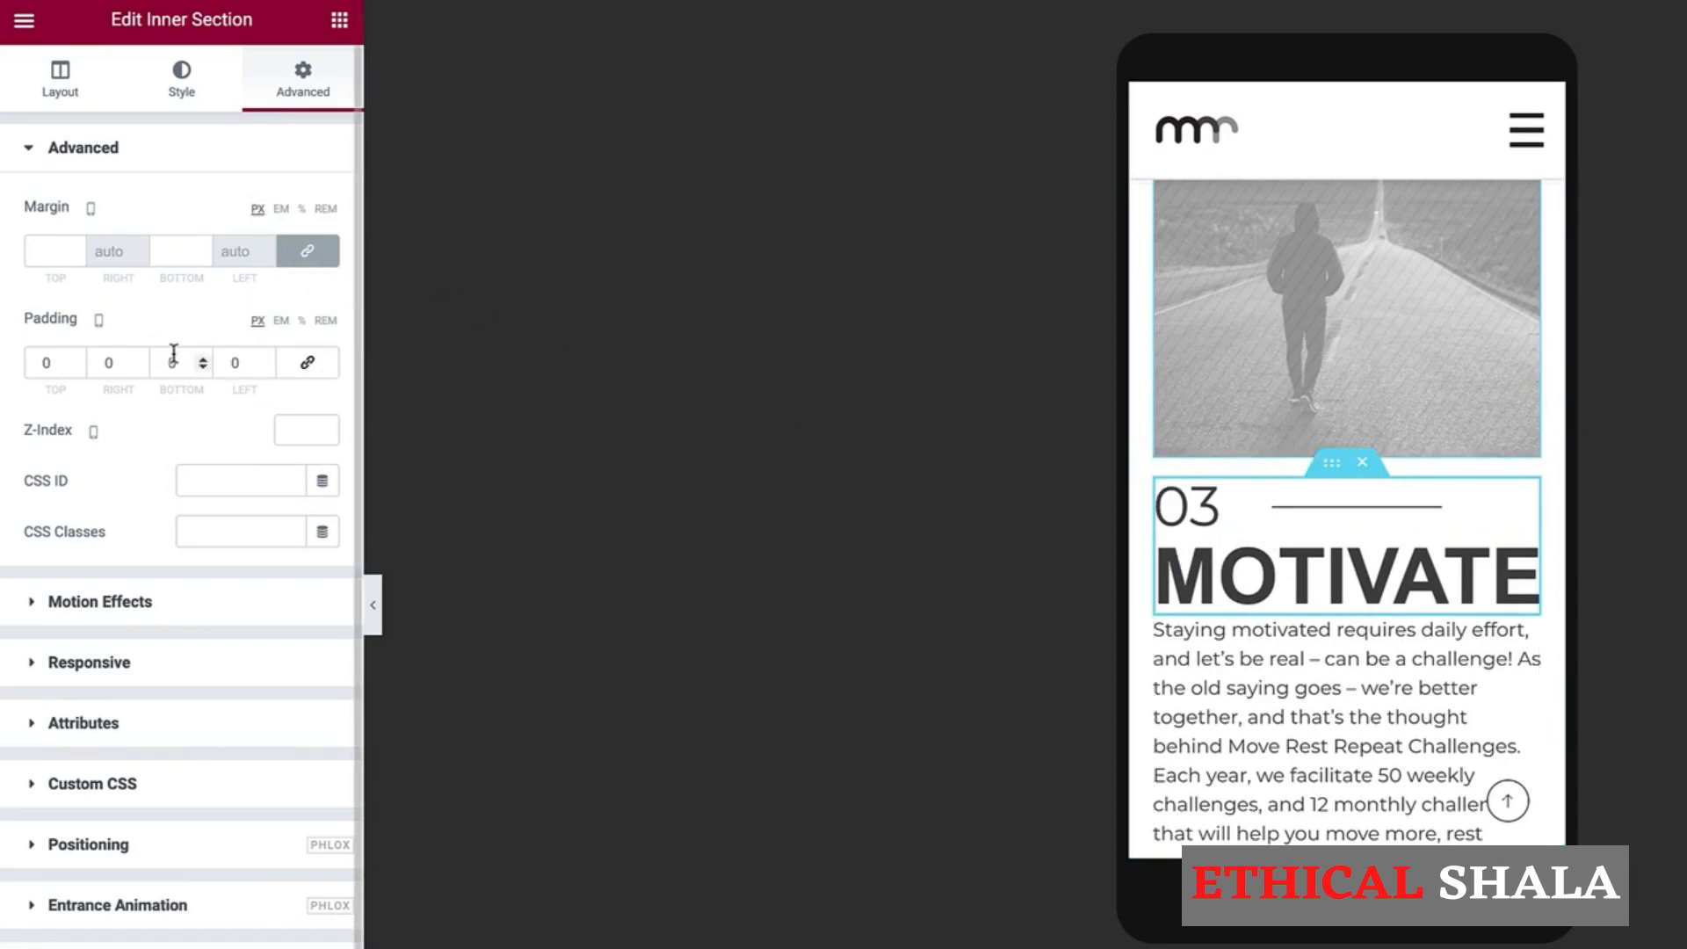
{"action": "type", "text": "20"}
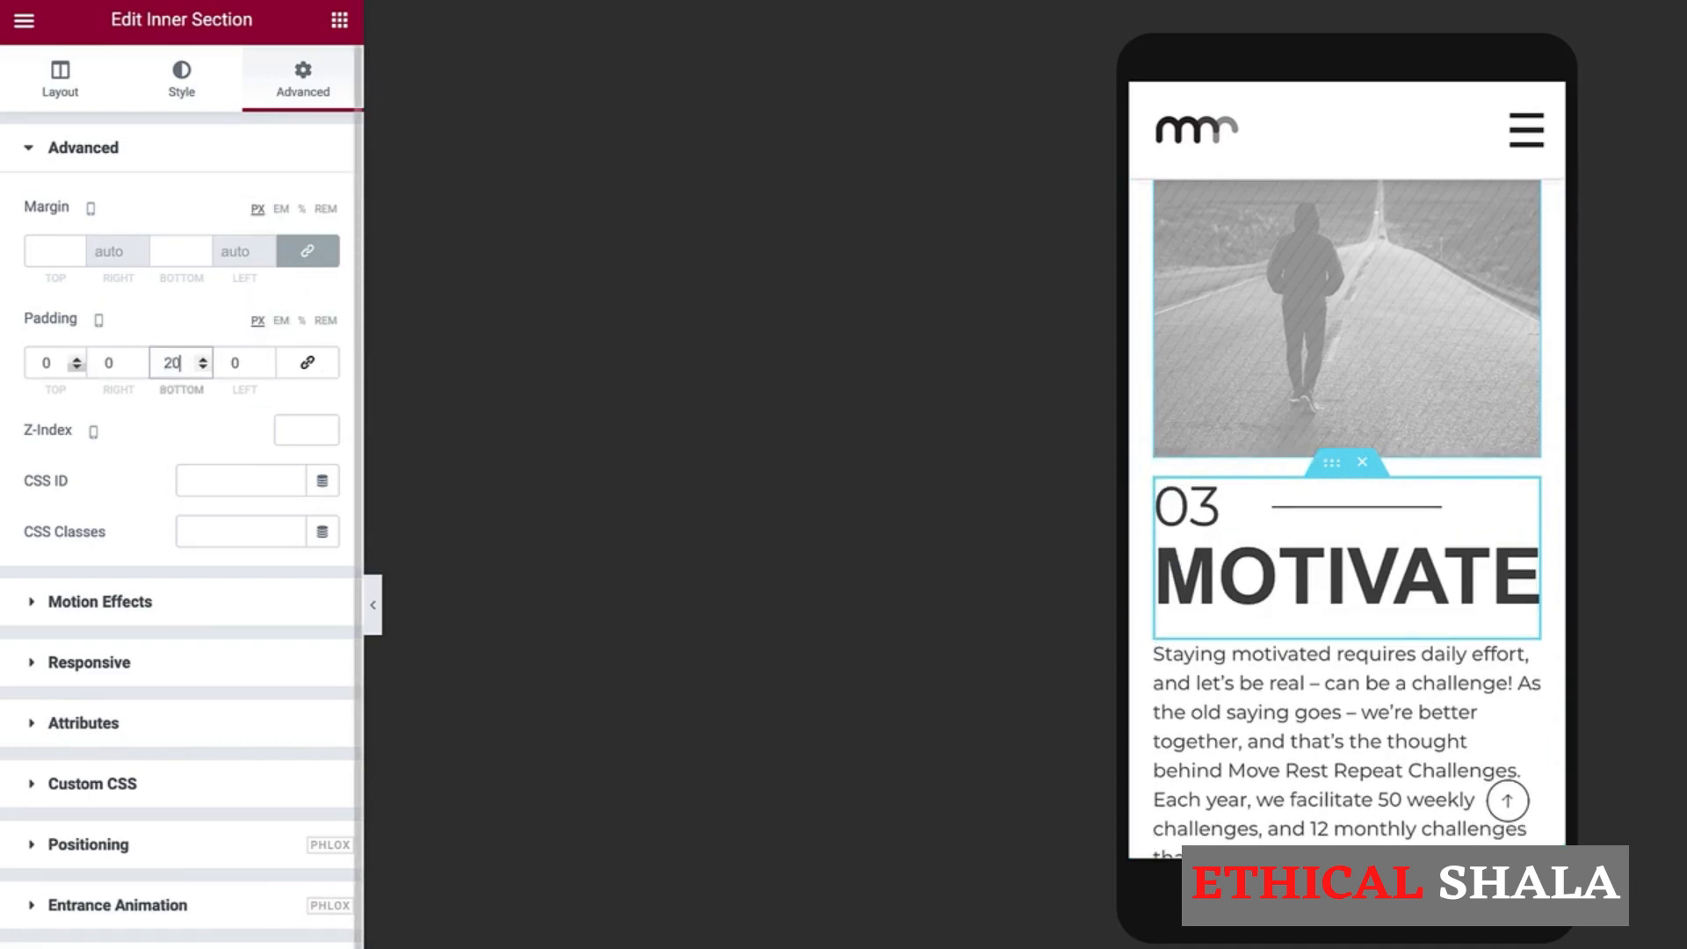
Step: Review the mobile layout of the Motivate, Resource and Train sections
{"action": "scroll", "coordinate": [1372, 621], "scroll_direction": "down", "scroll_amount": 1}
{"action": "scroll", "coordinate": [1372, 621], "scroll_direction": "up", "scroll_amount": 2}
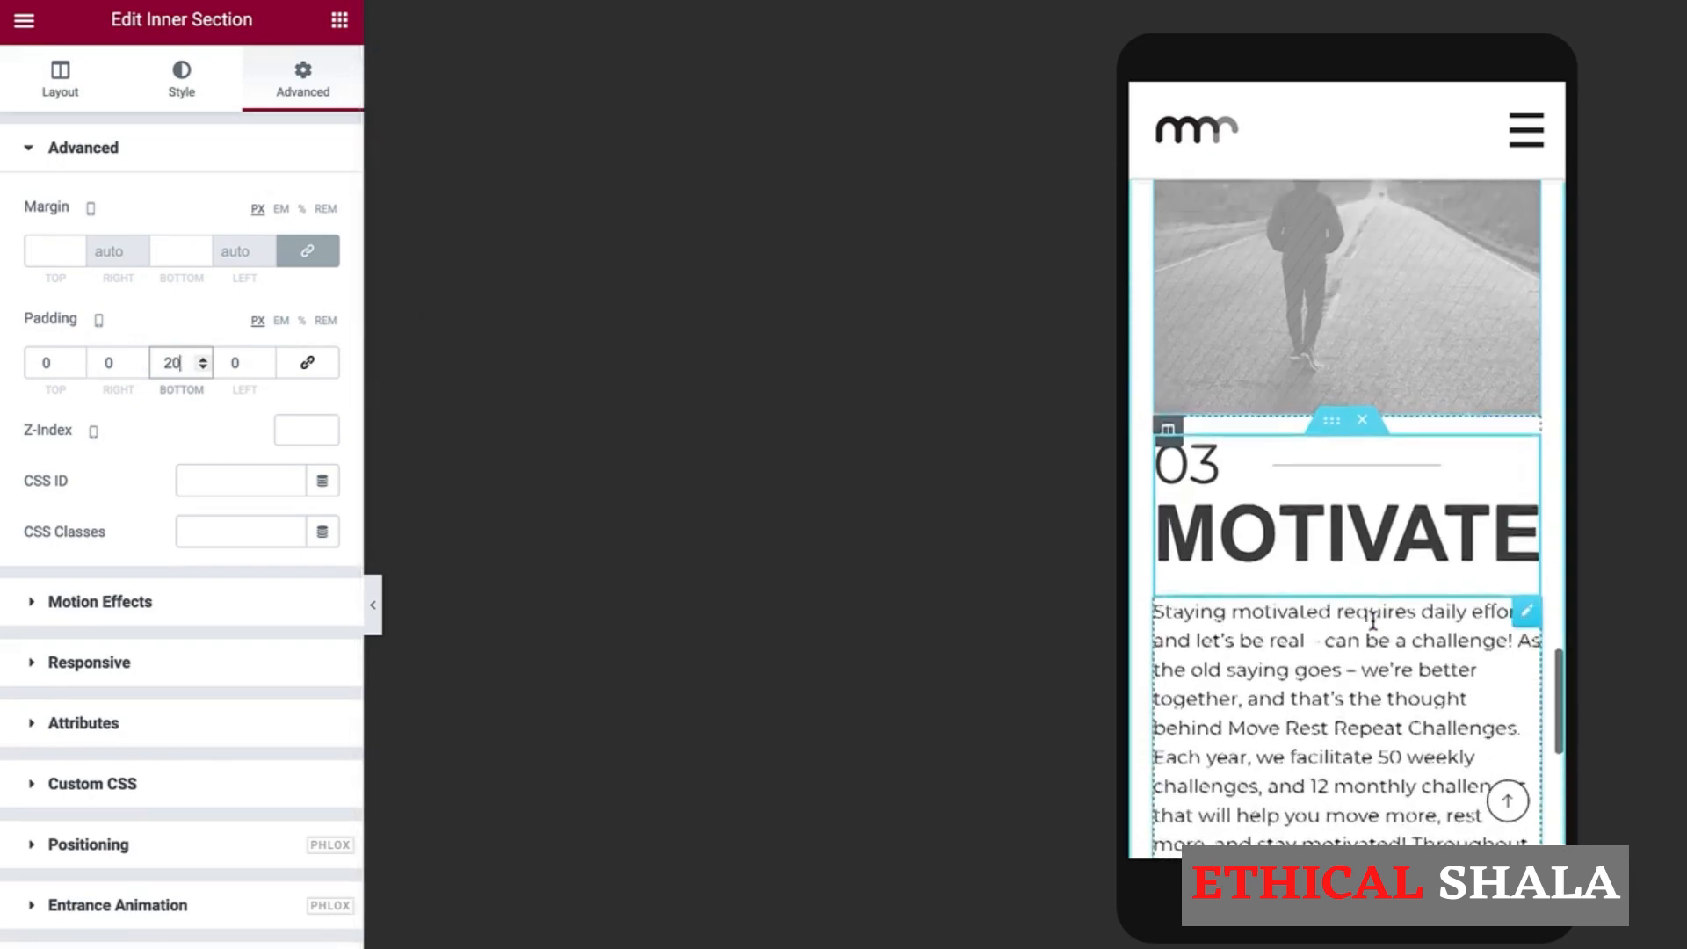
{"action": "scroll", "coordinate": [1373, 621], "scroll_direction": "down", "scroll_amount": 8}
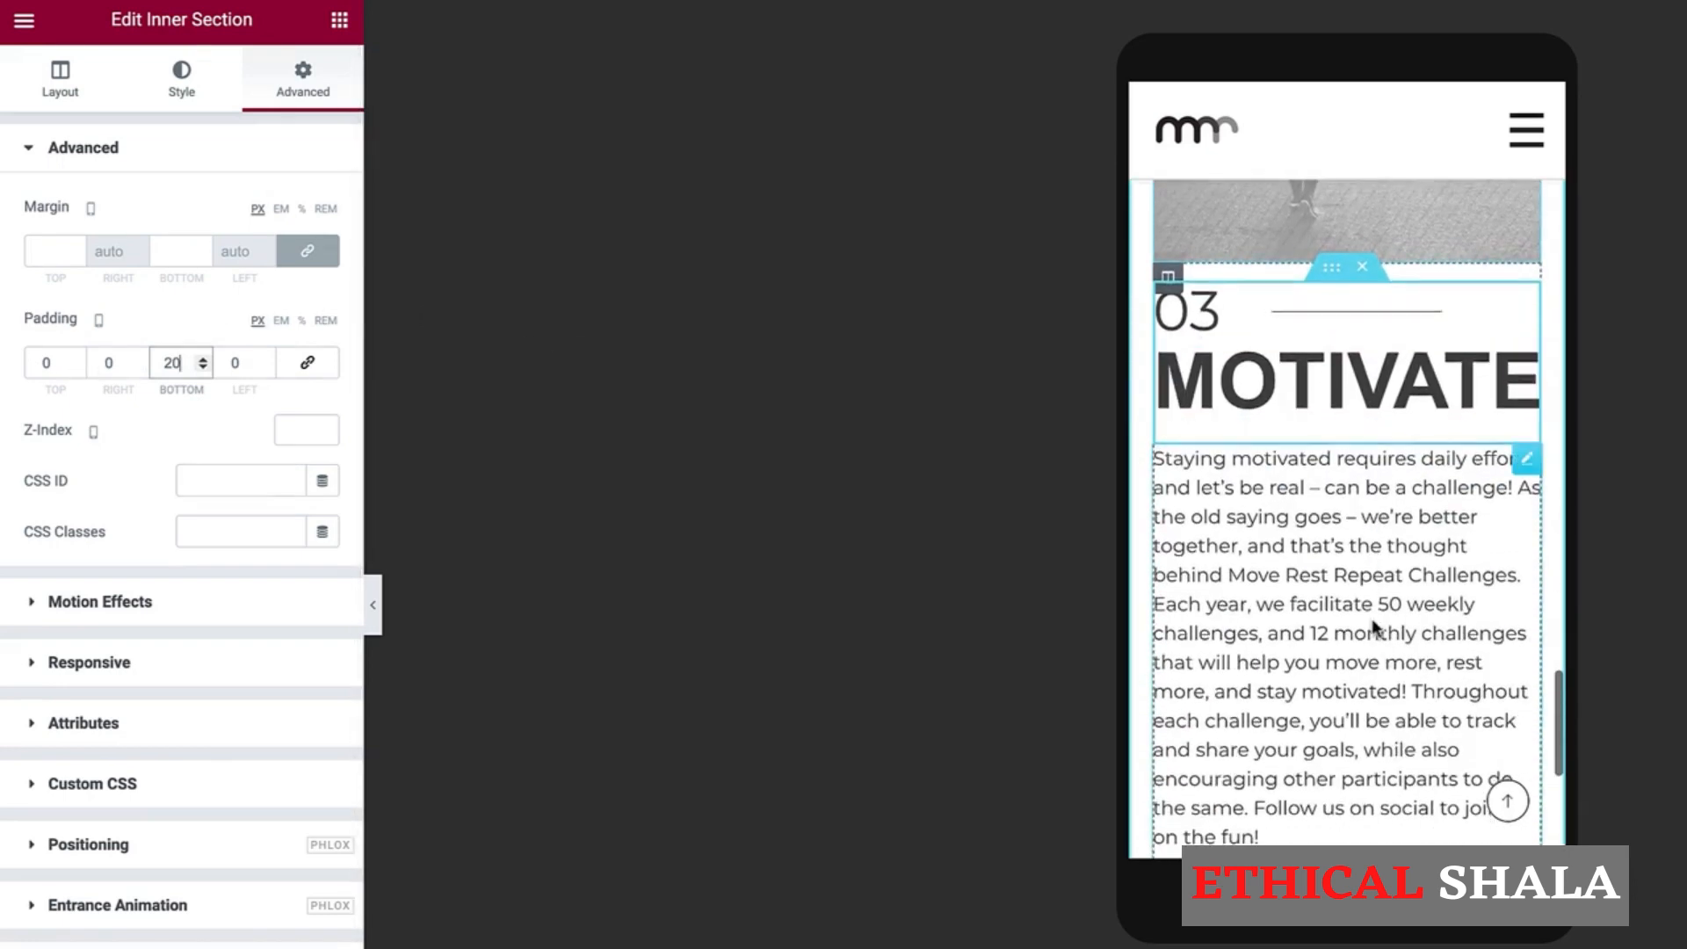
{"action": "scroll", "coordinate": [1372, 622], "scroll_direction": "up", "scroll_amount": 7}
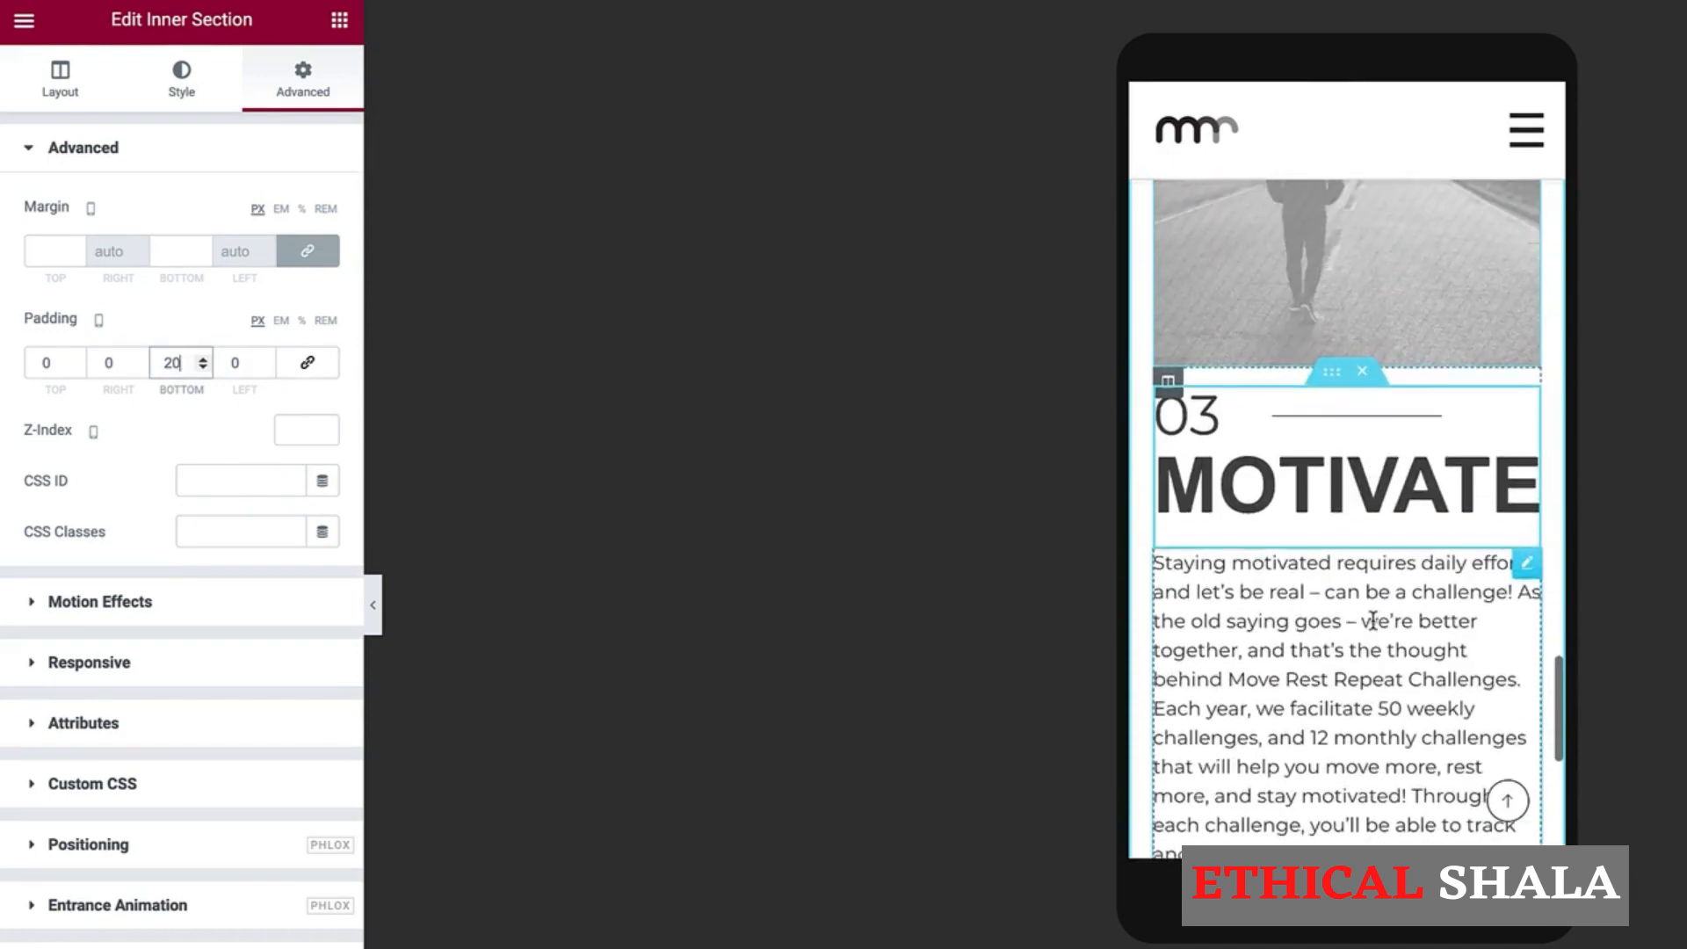
{"action": "scroll", "coordinate": [1373, 620], "scroll_direction": "up", "scroll_amount": 8}
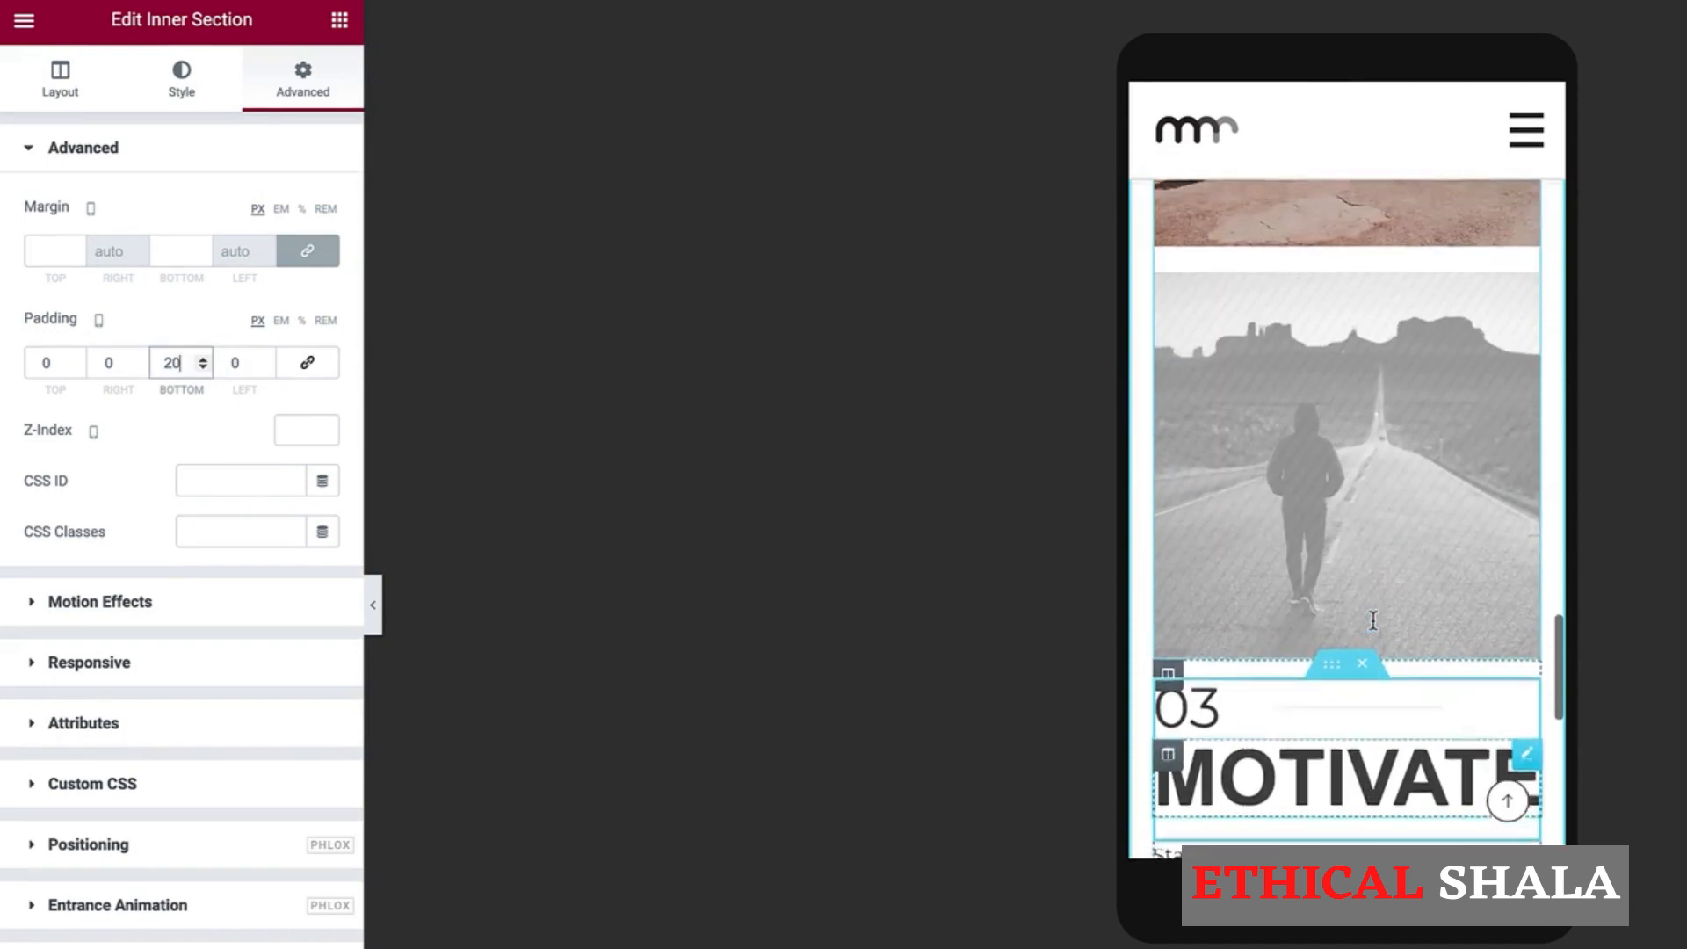
{"action": "scroll", "coordinate": [1373, 619], "scroll_direction": "up", "scroll_amount": 8}
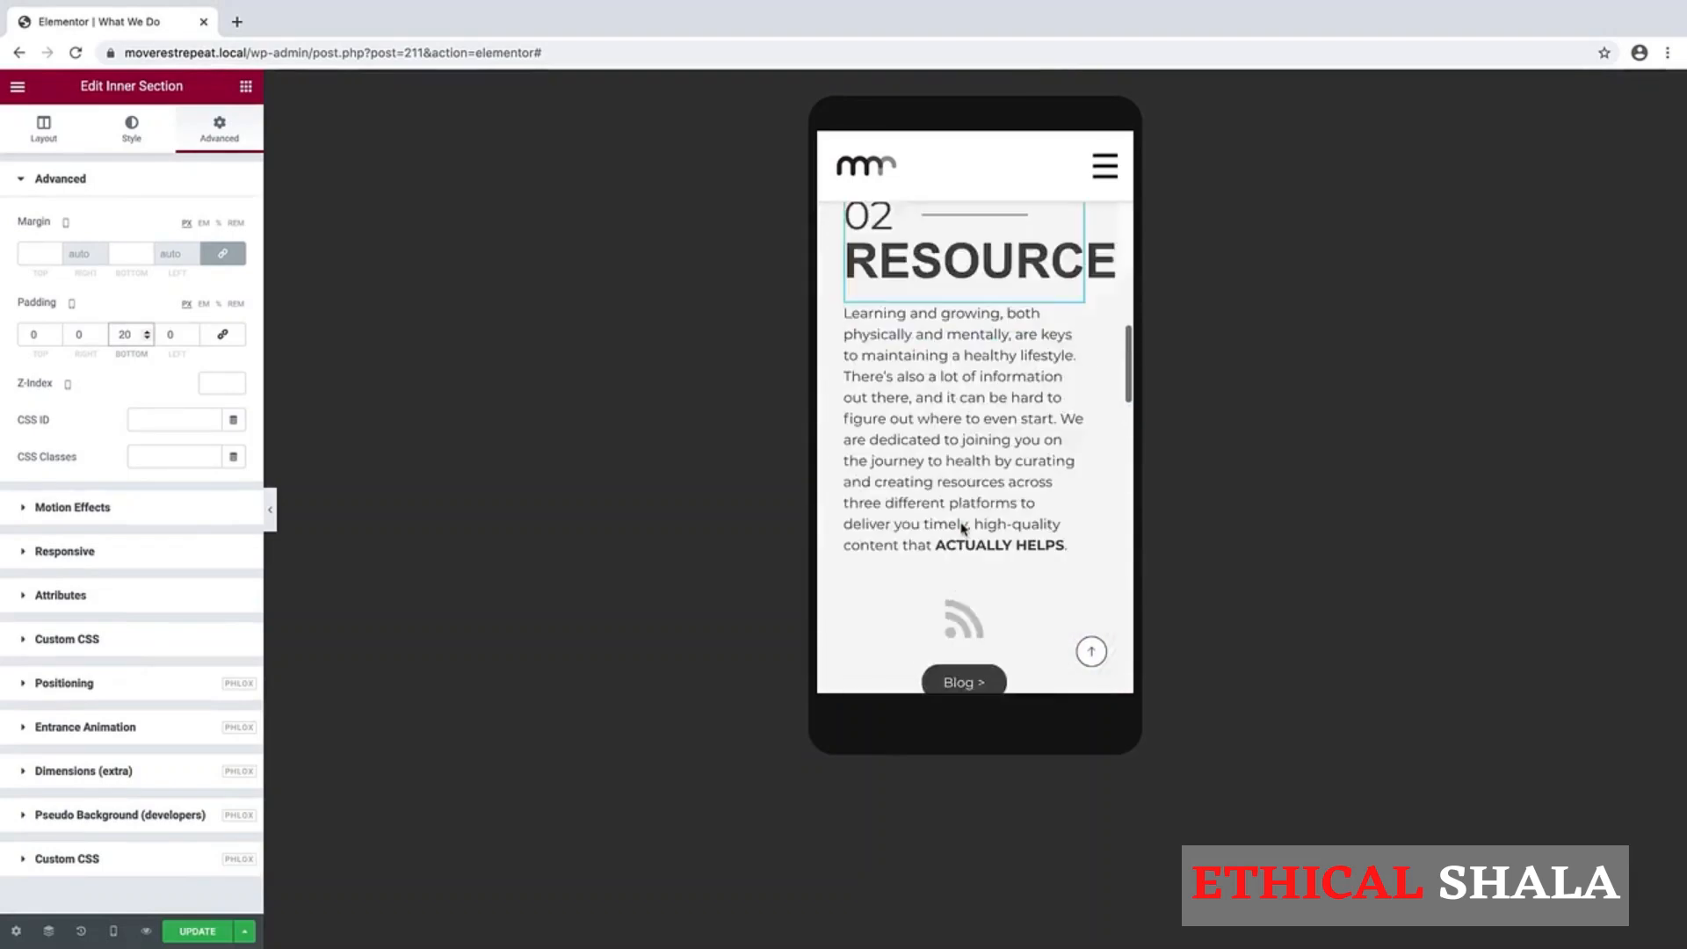
{"action": "scroll", "coordinate": [962, 528], "scroll_direction": "up", "scroll_amount": 15}
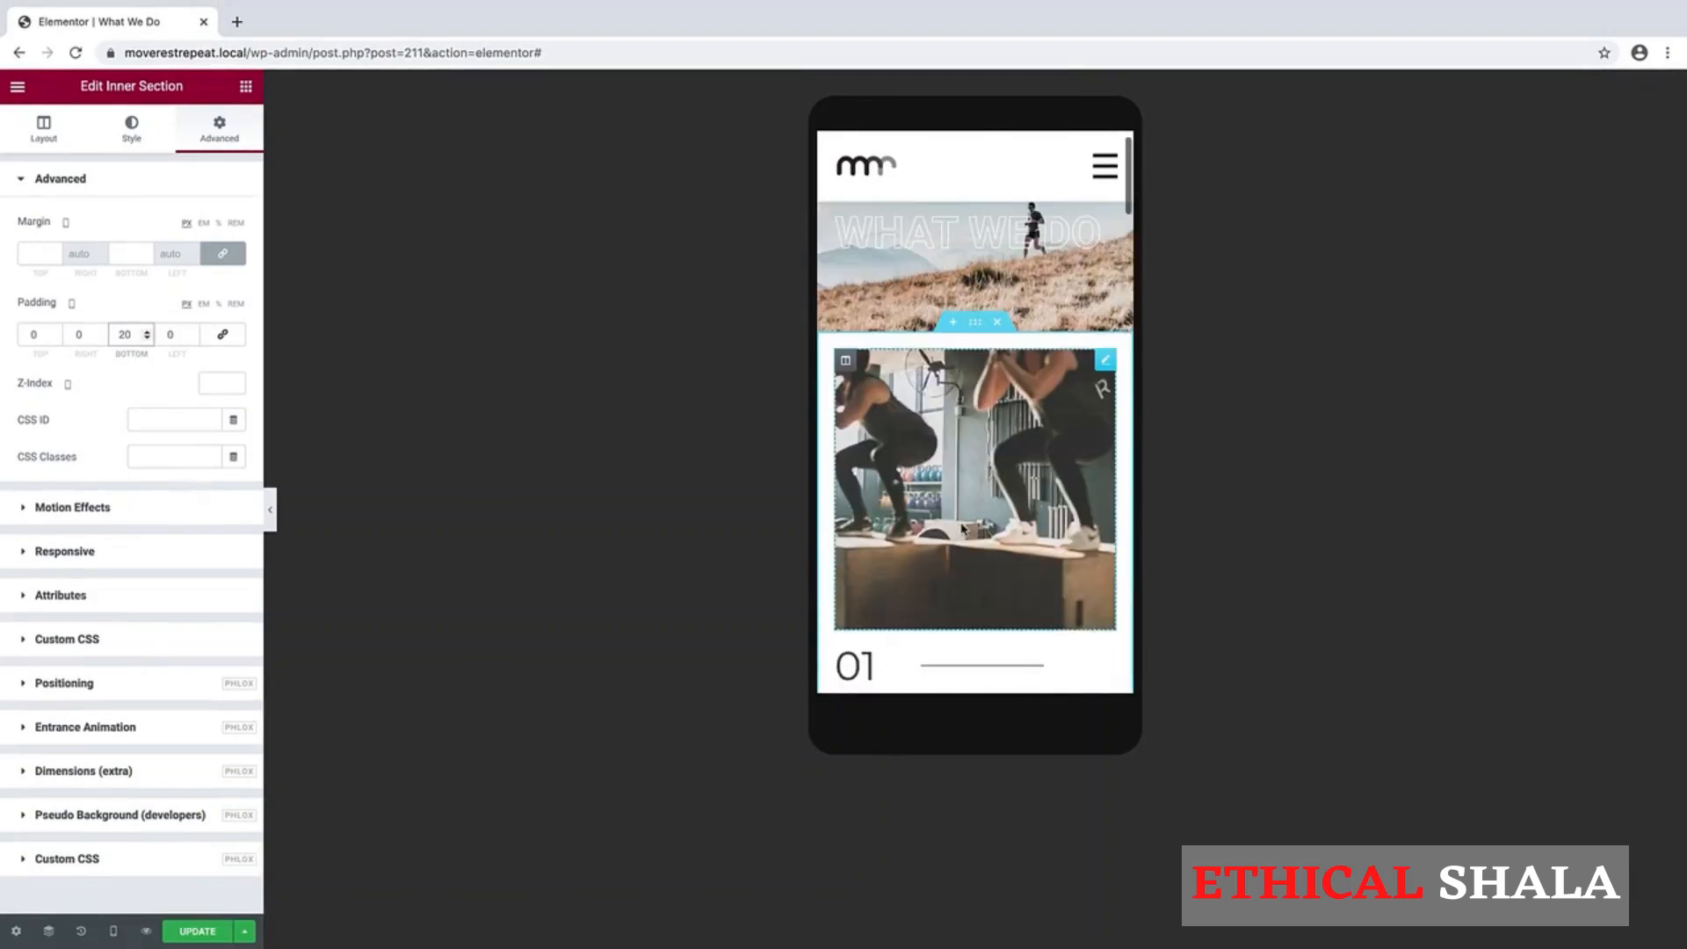
{"action": "scroll", "coordinate": [962, 527], "scroll_direction": "down", "scroll_amount": 3}
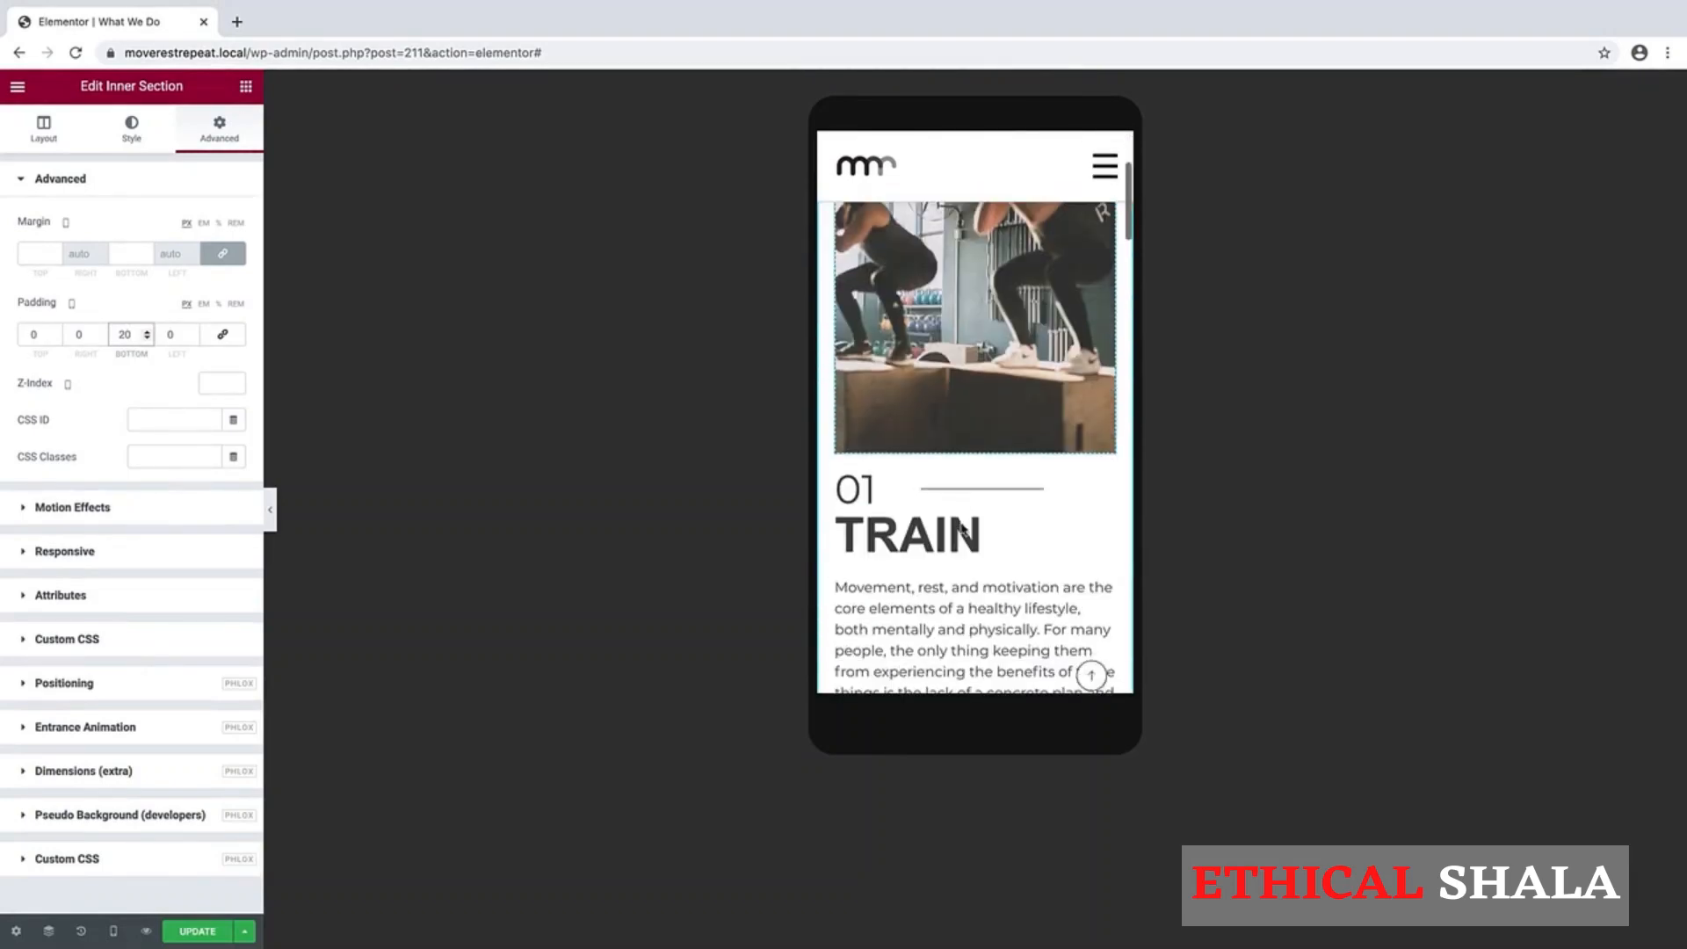
Step: Review the page's sections in the tablet preview and then in the desktop preview
{"action": "left_click", "coordinate": [114, 931]}
{"action": "left_click", "coordinate": [110, 858]}
{"action": "scroll", "coordinate": [740, 594], "scroll_direction": "down", "scroll_amount": 10}
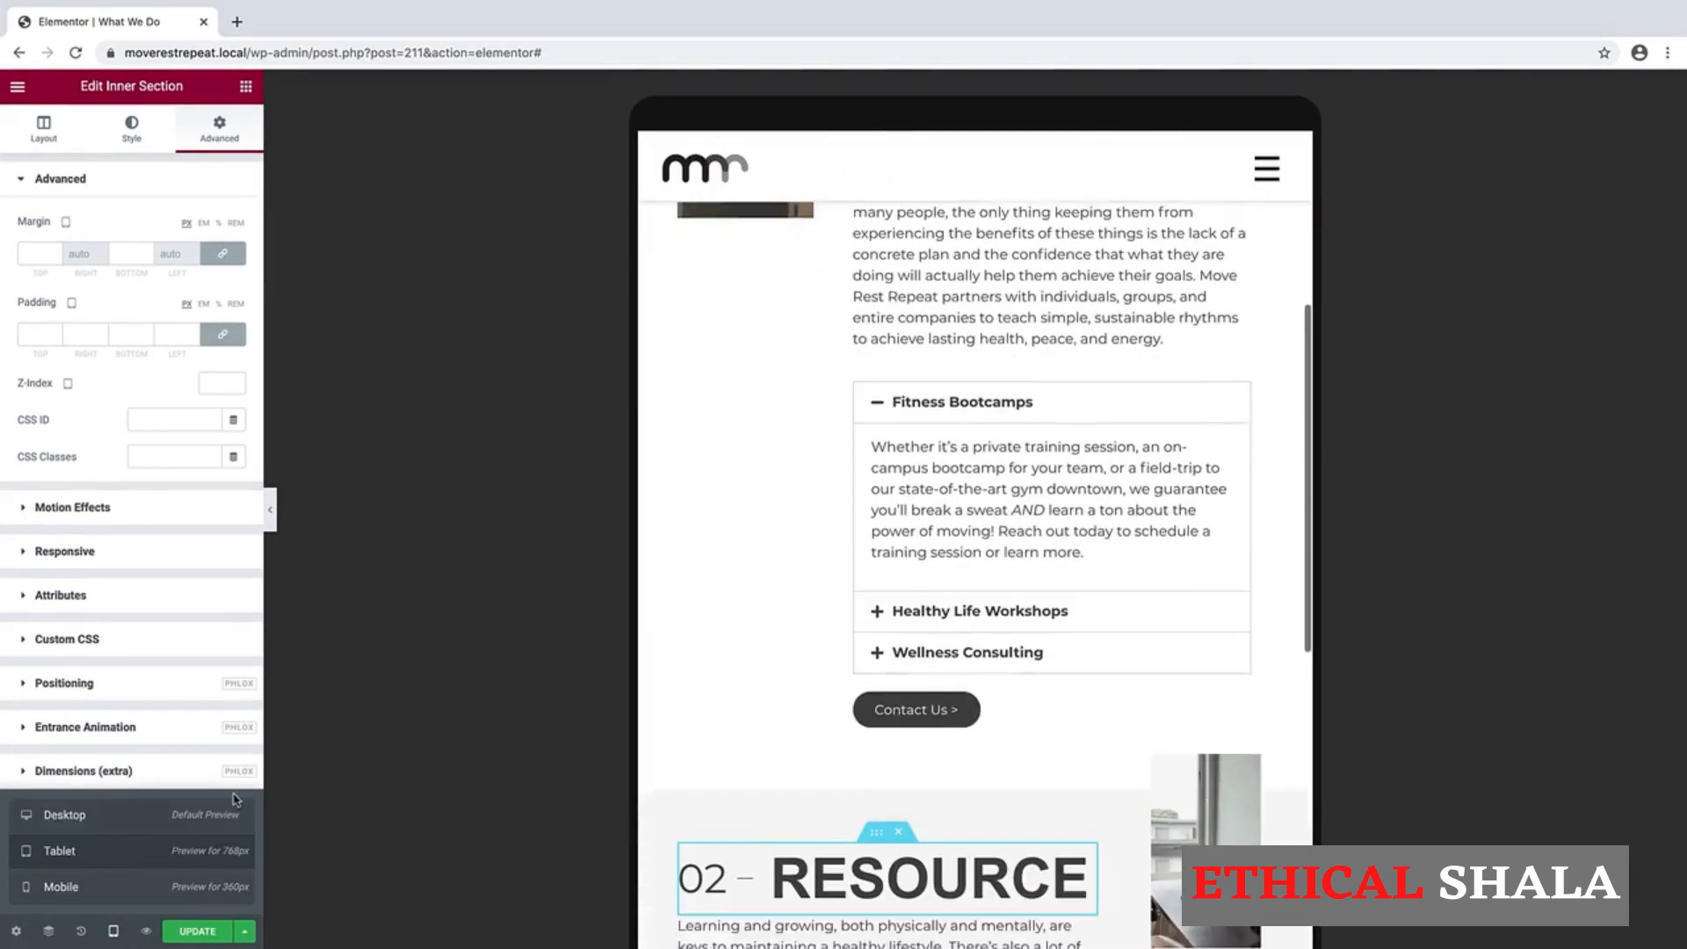
{"action": "scroll", "coordinate": [740, 594], "scroll_direction": "down", "scroll_amount": 3}
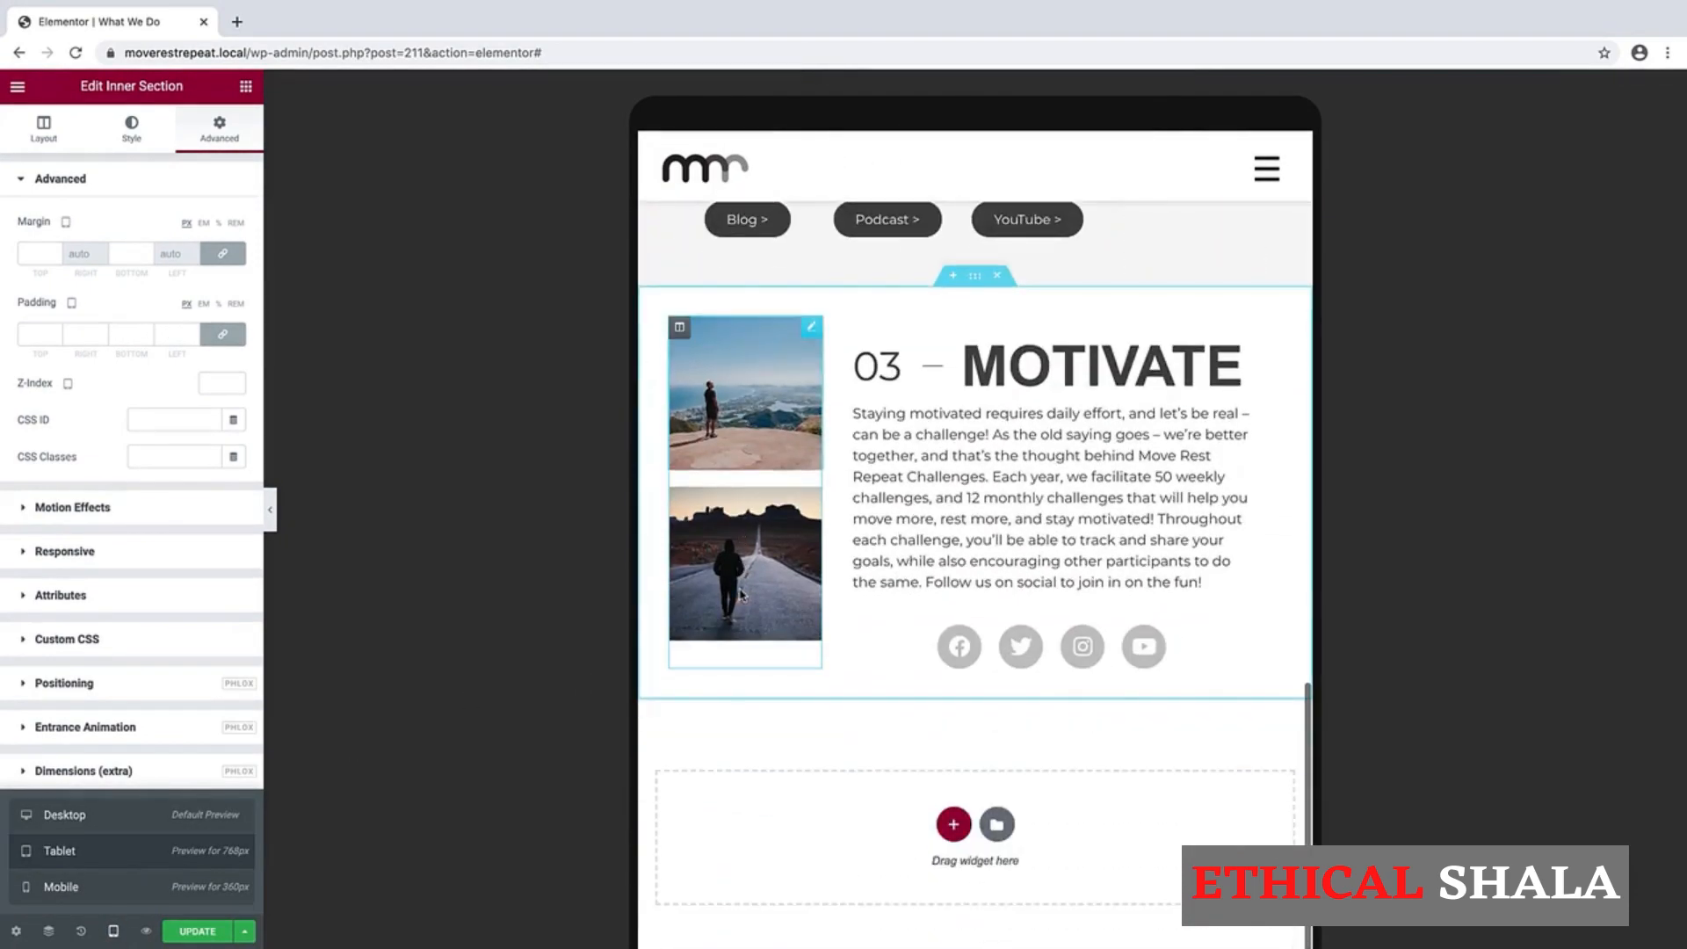
{"action": "scroll", "coordinate": [740, 594], "scroll_direction": "up", "scroll_amount": 10}
{"action": "scroll", "coordinate": [740, 594], "scroll_direction": "up", "scroll_amount": 5}
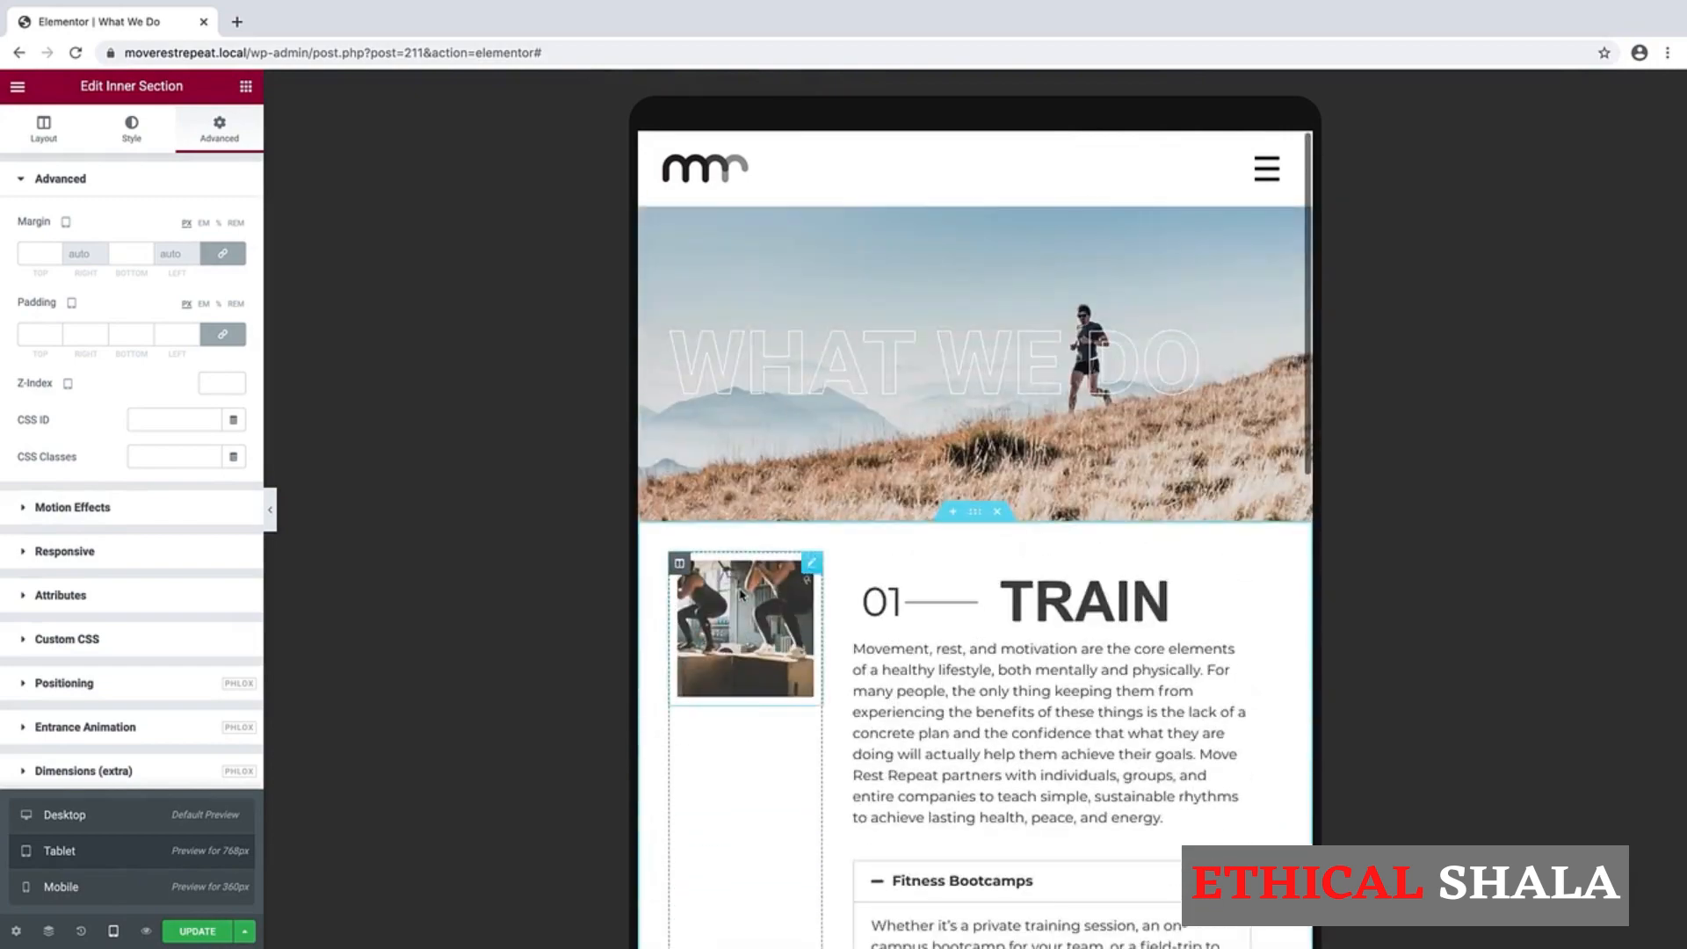
{"action": "left_click", "coordinate": [100, 821]}
{"action": "scroll", "coordinate": [768, 580], "scroll_direction": "down", "scroll_amount": 10}
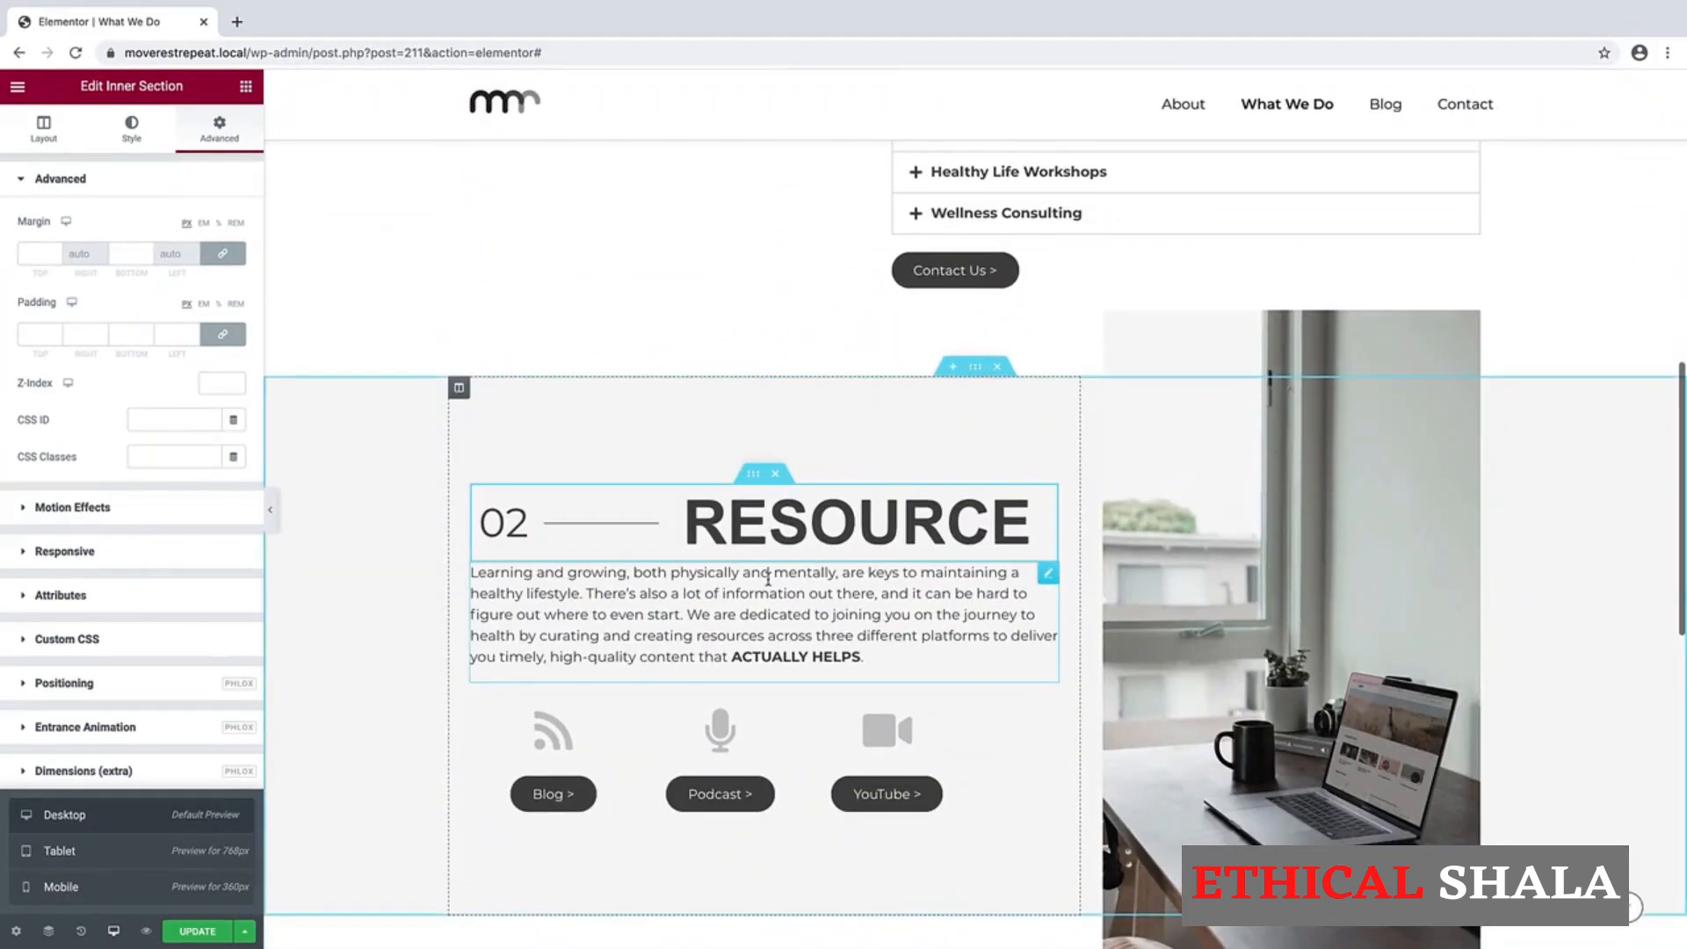
Step: Duplicate the Fitness Bootcamps item in the Train section's accordion
{"action": "scroll", "coordinate": [768, 580], "scroll_direction": "down", "scroll_amount": 10}
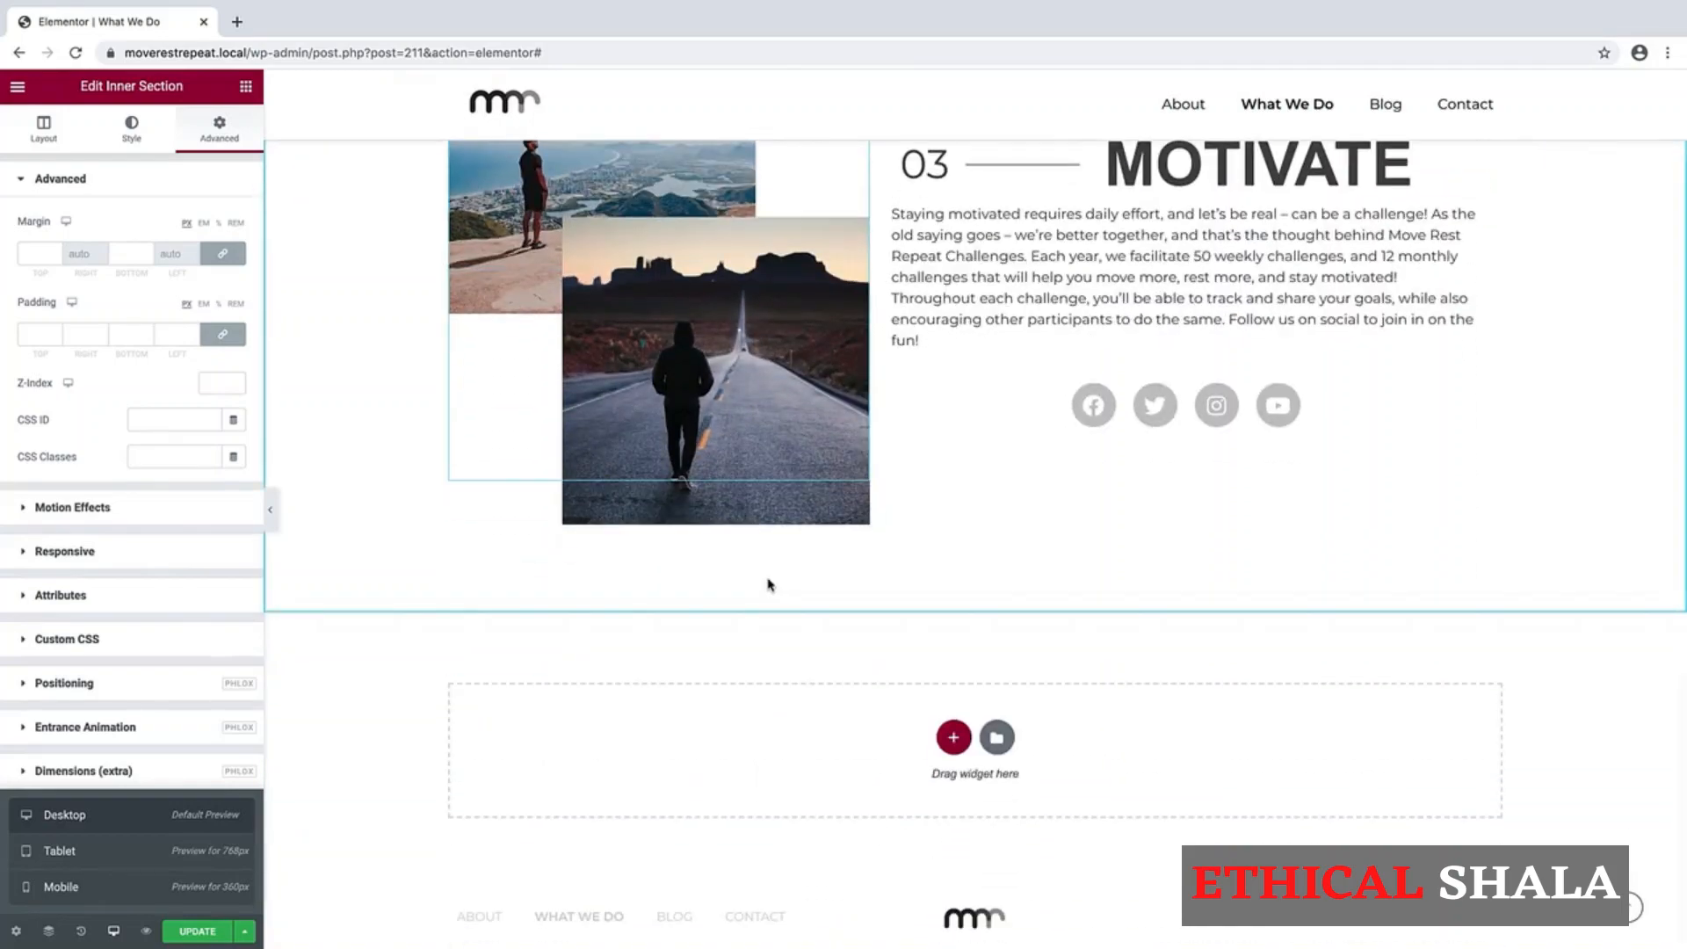
{"action": "scroll", "coordinate": [810, 554], "scroll_direction": "up", "scroll_amount": 15}
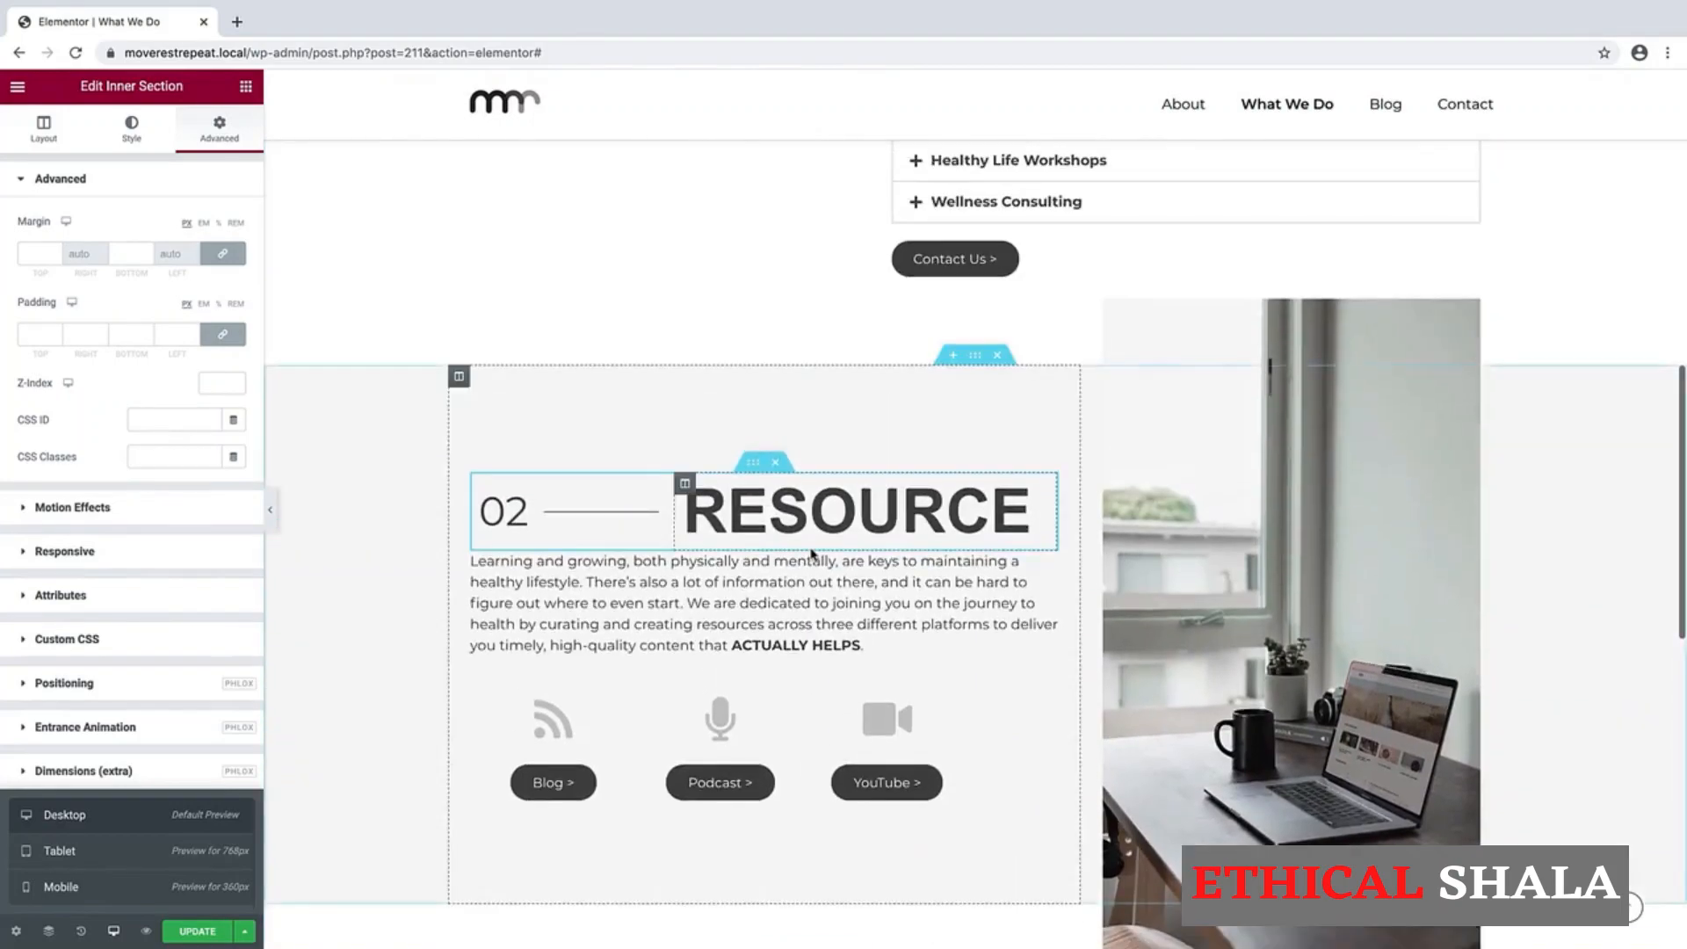
{"action": "scroll", "coordinate": [810, 553], "scroll_direction": "up", "scroll_amount": 5}
{"action": "scroll", "coordinate": [810, 553], "scroll_direction": "down", "scroll_amount": 3}
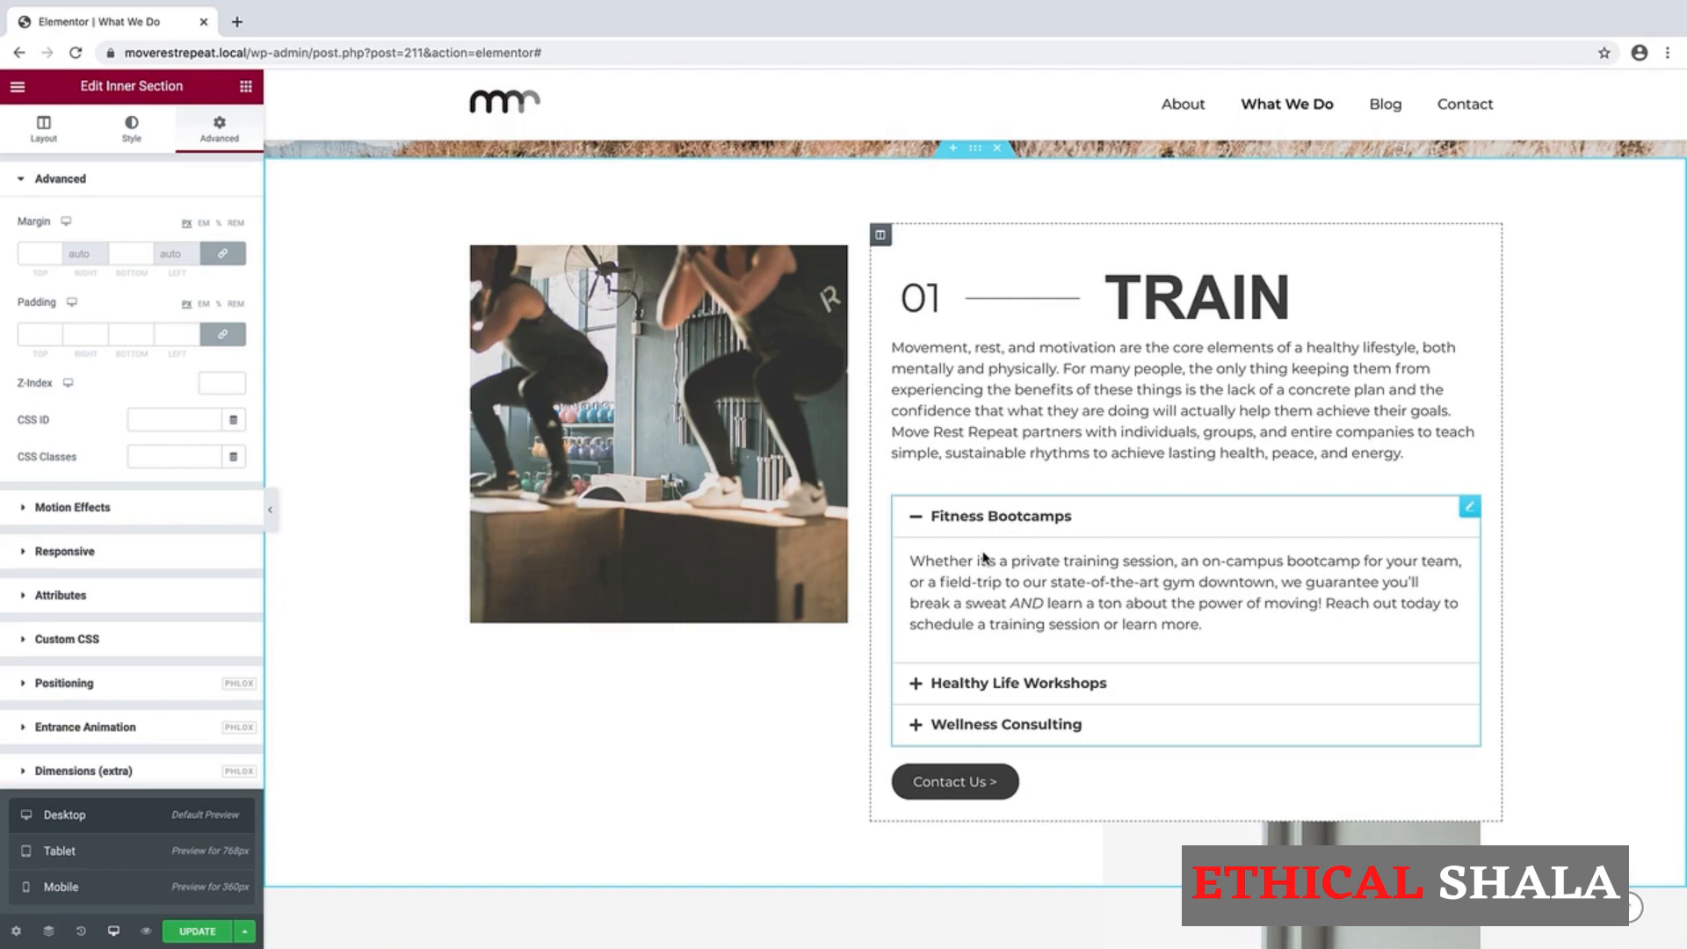
{"action": "left_click", "coordinate": [1470, 512]}
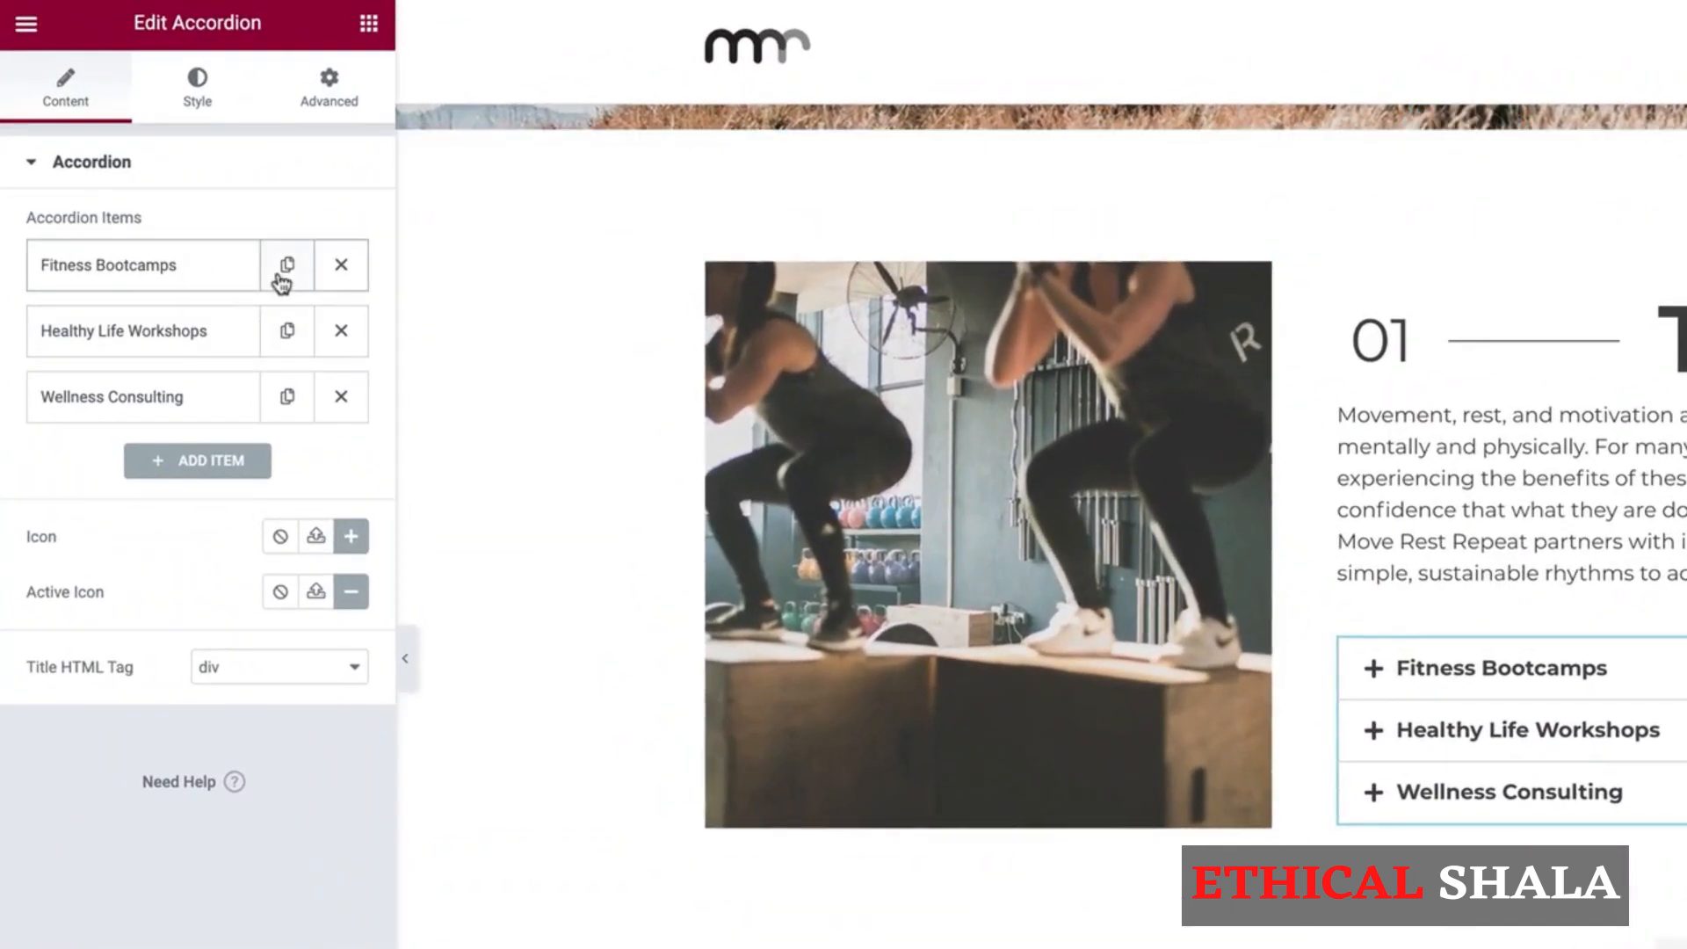
{"action": "left_click", "coordinate": [287, 268]}
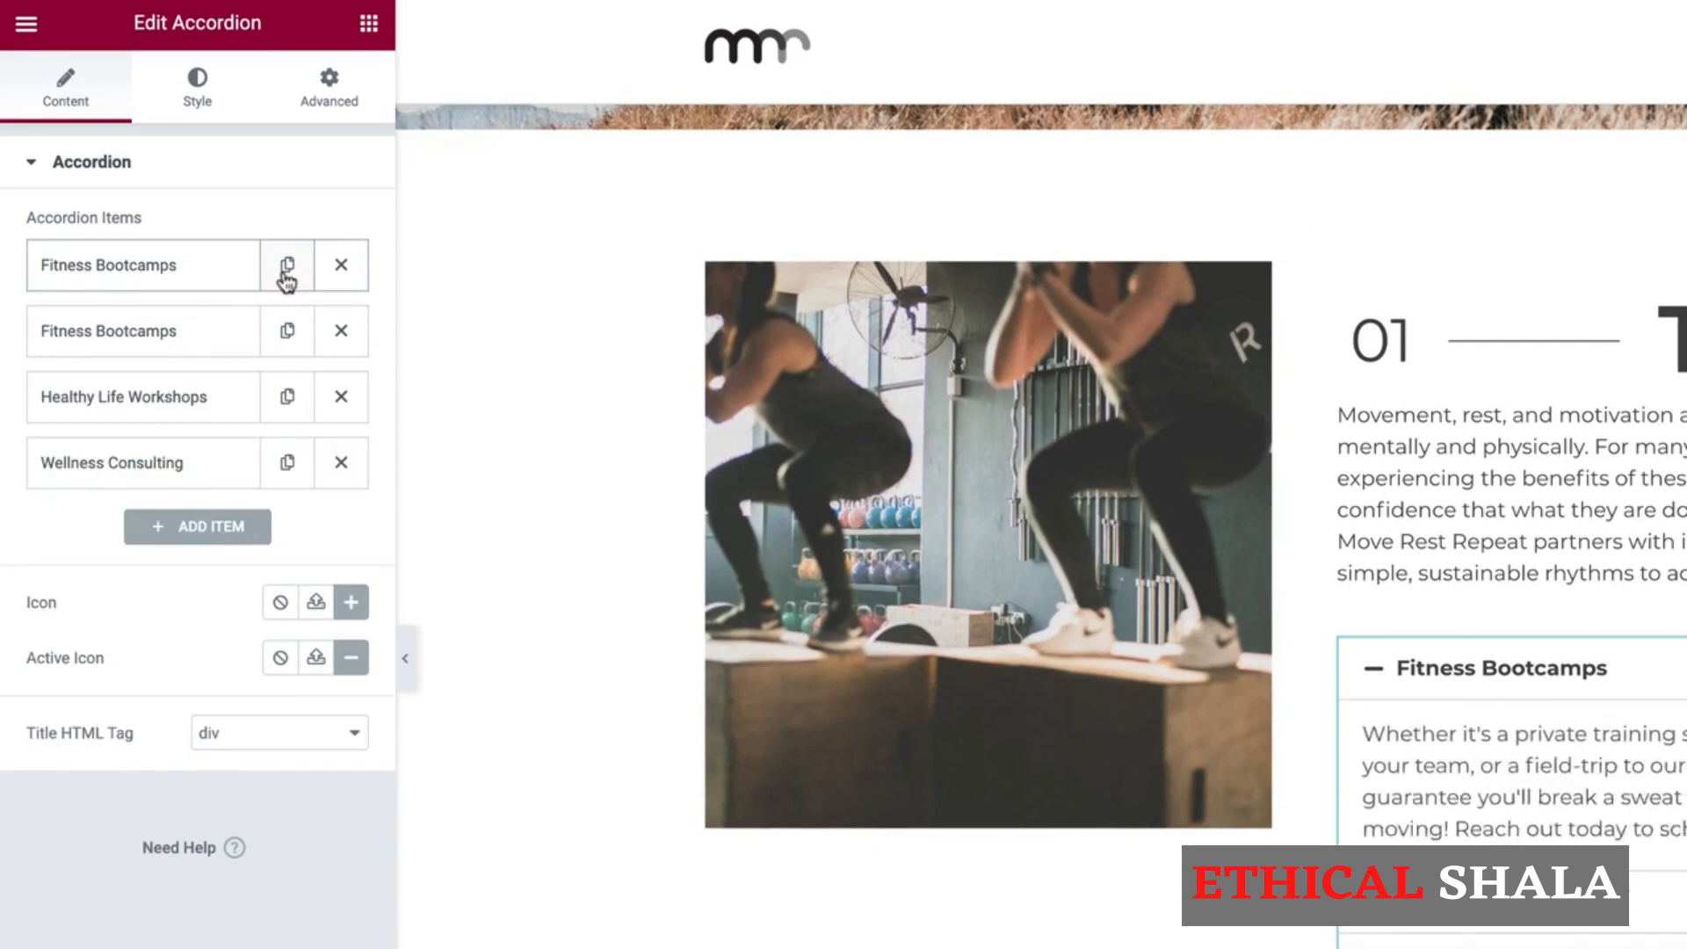
Step: Clear the title and the description of the accordion's first Fitness Bootcamps item
{"action": "left_click", "coordinate": [210, 273]}
{"action": "left_click_drag", "start_coordinate": [210, 364], "coordinate": [3, 373]}
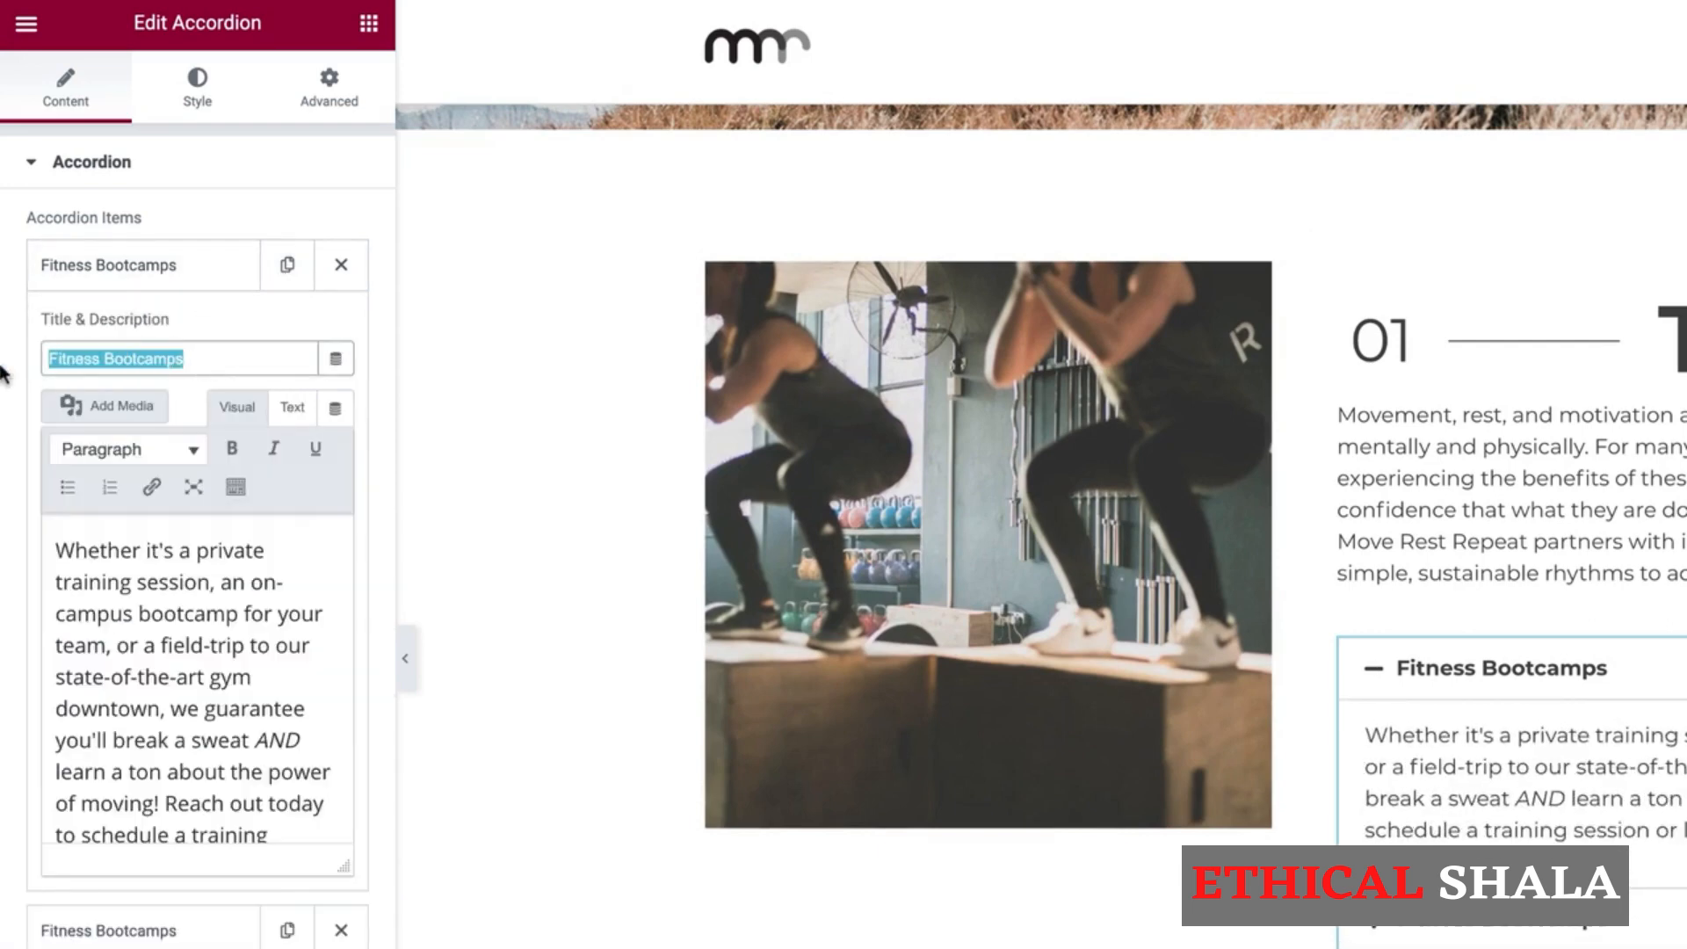
{"action": "key", "text": "BackSpace"}
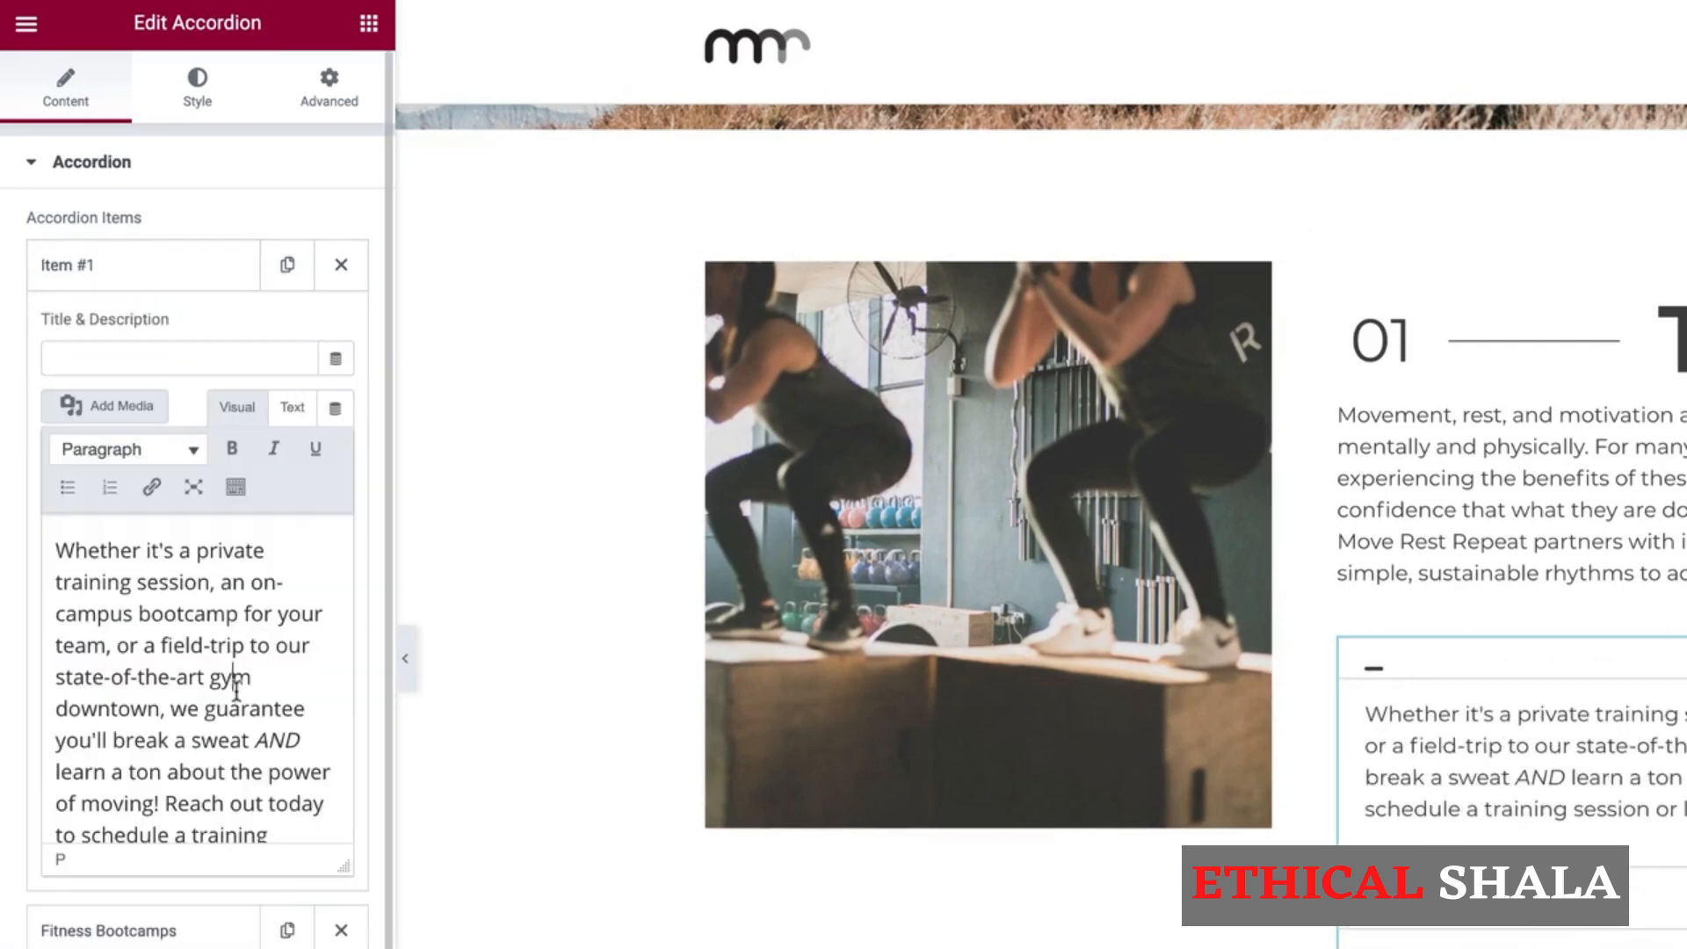
{"action": "key", "text": "ctrl+a"}
{"action": "key", "text": "BackSpace"}
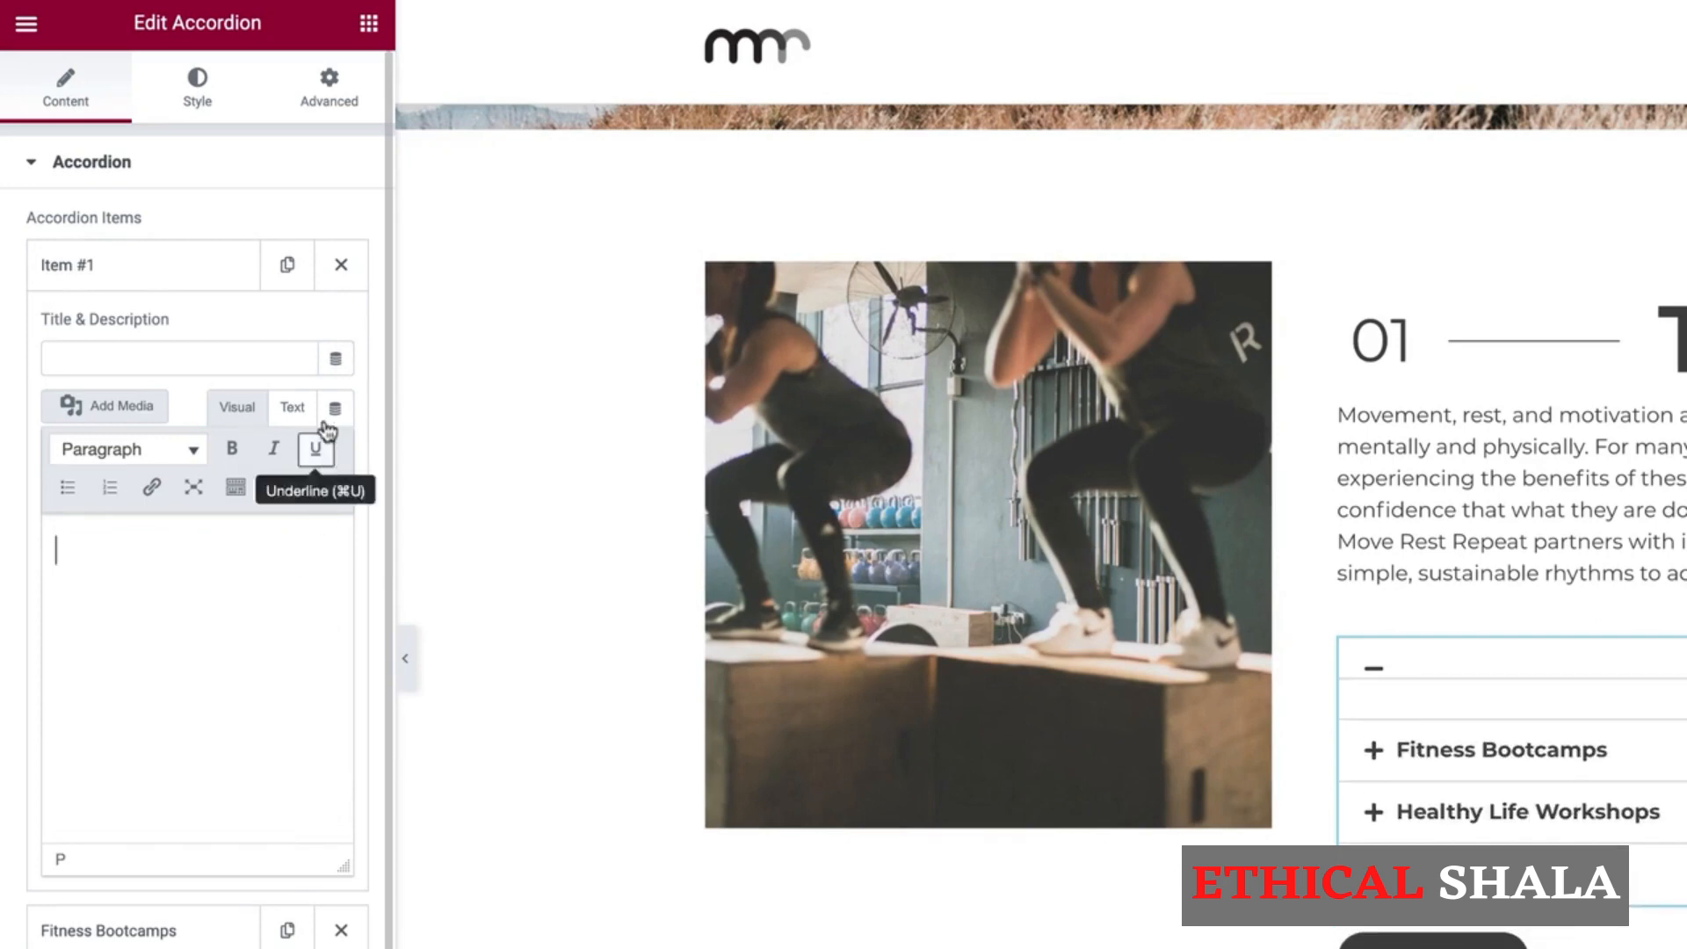
{"action": "left_click", "coordinate": [192, 282]}
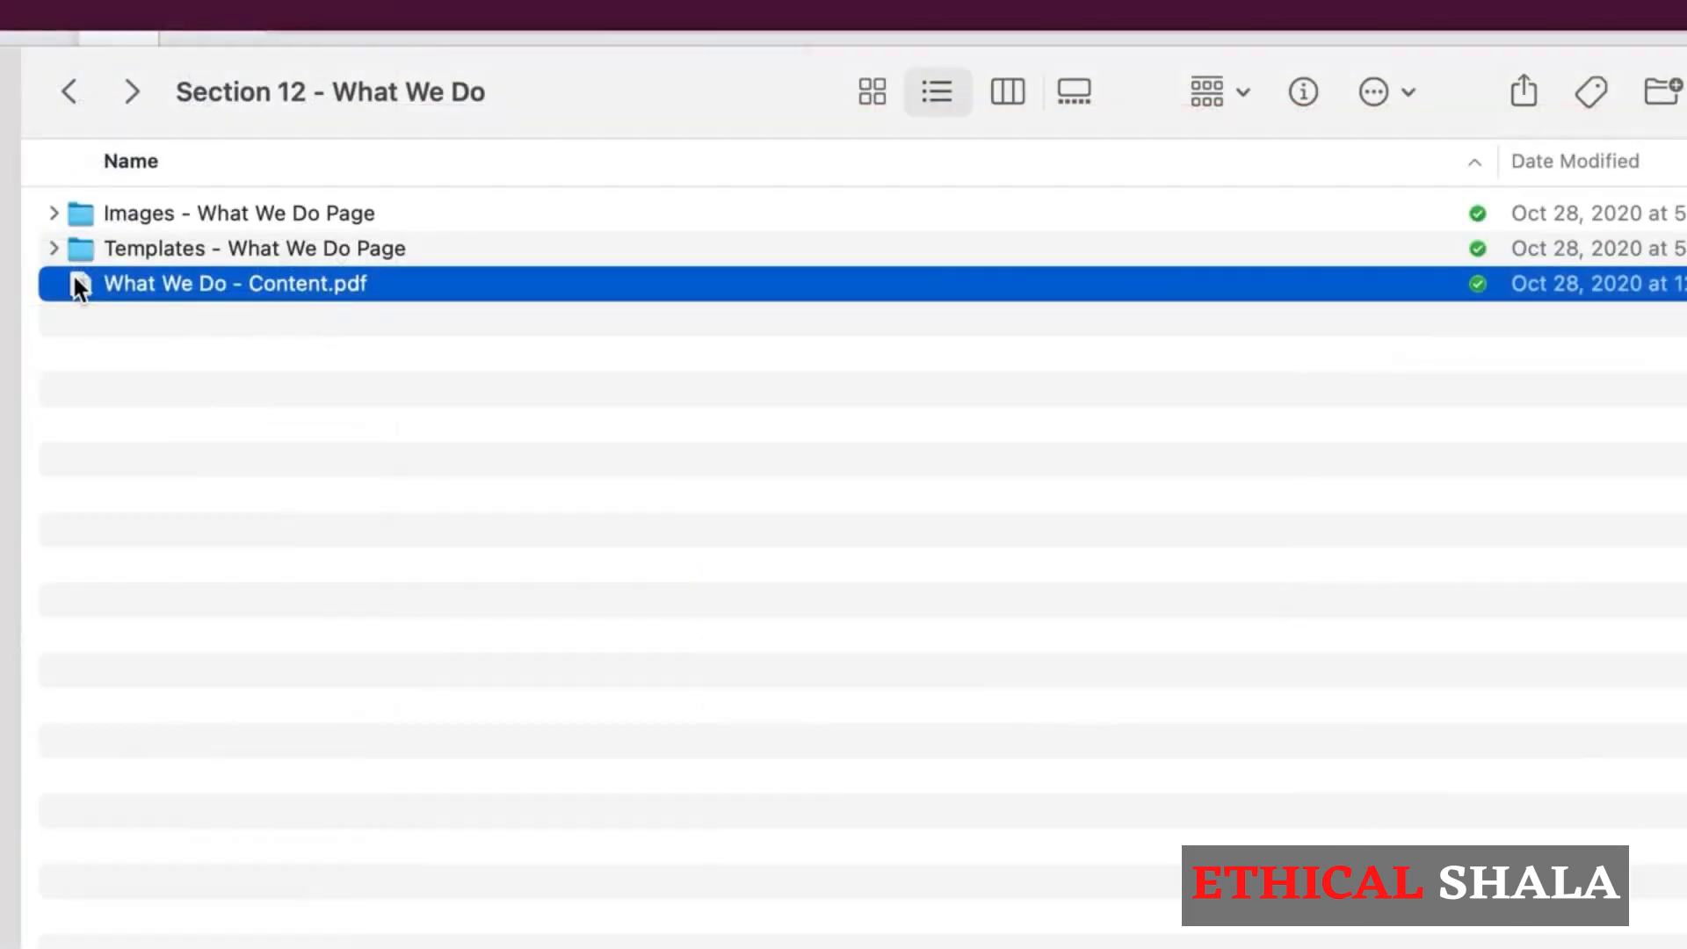
Step: Open What We Do - Content.pdf from the Section 12 folder and copy its Custom CSS (Accordion) code
{"action": "double_click", "coordinate": [86, 279]}
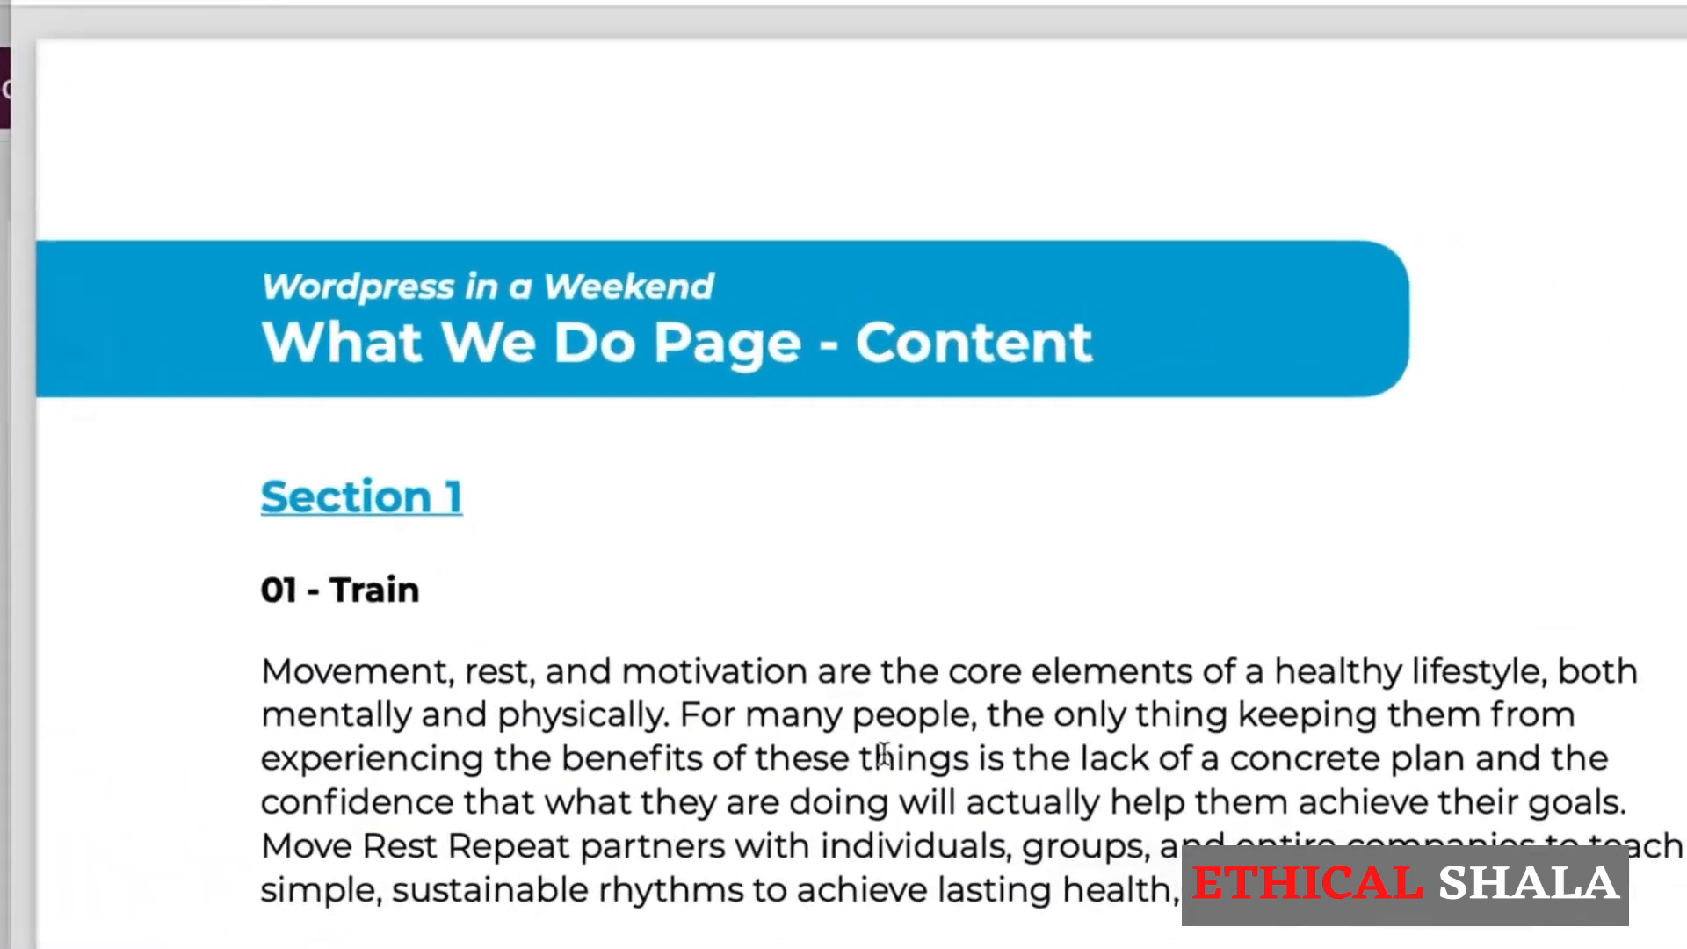
{"action": "scroll", "coordinate": [883, 754], "scroll_direction": "down", "scroll_amount": 15}
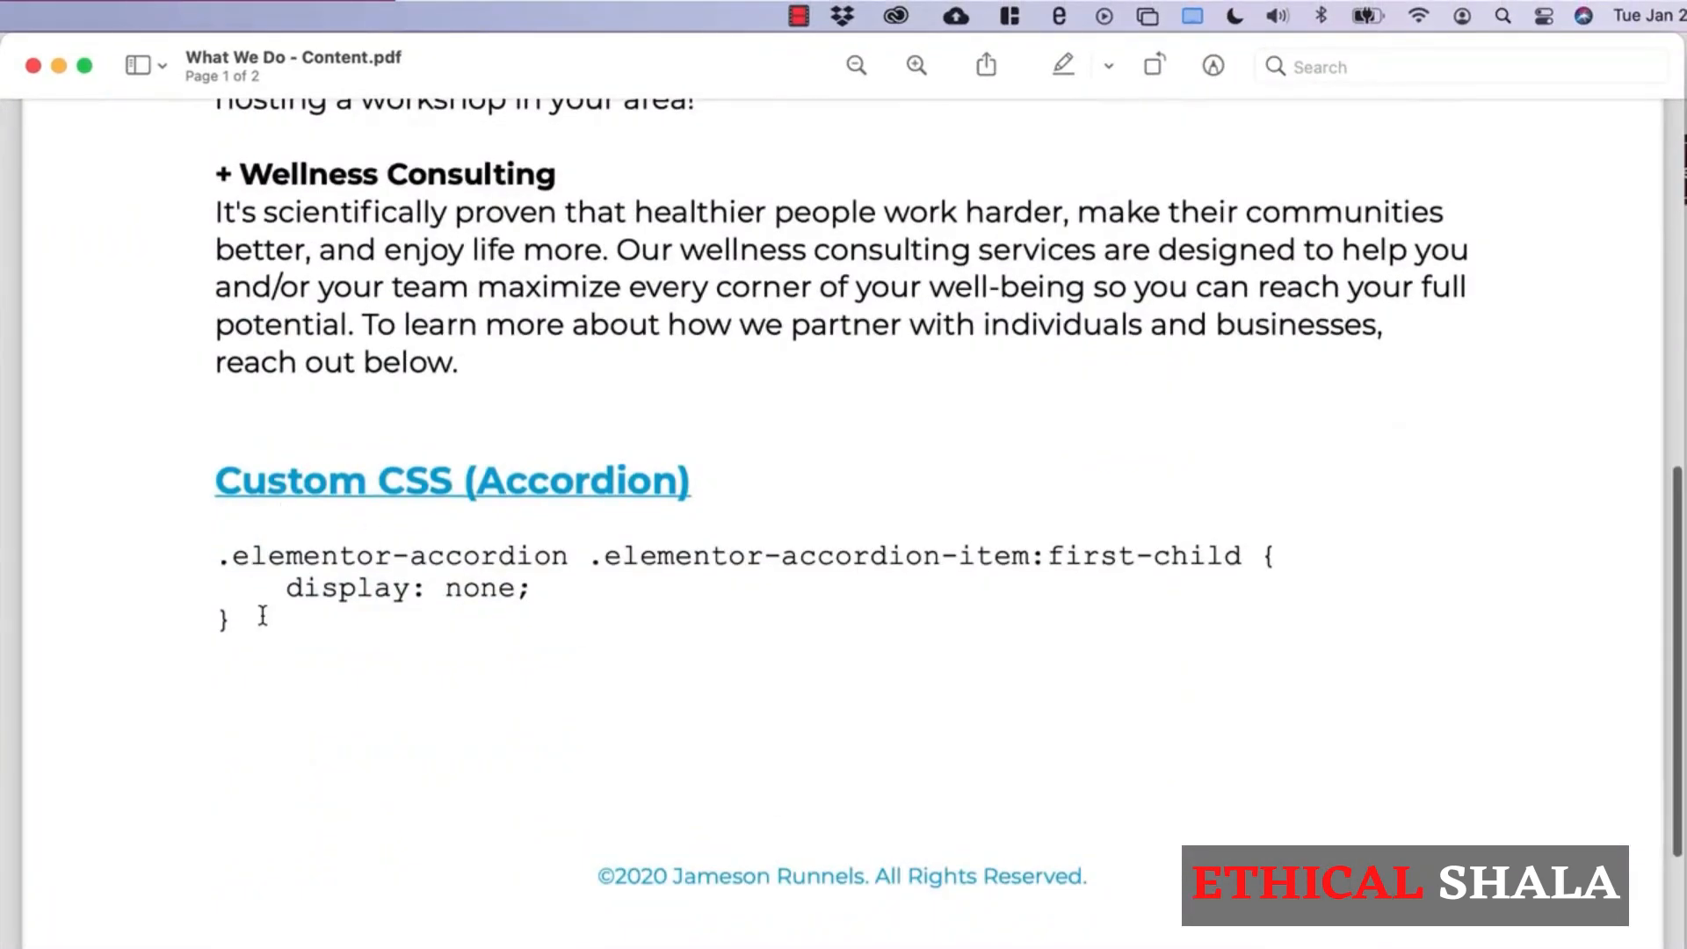
{"action": "left_click_drag", "start_coordinate": [239, 621], "coordinate": [199, 553]}
{"action": "key", "text": "ctrl+c"}
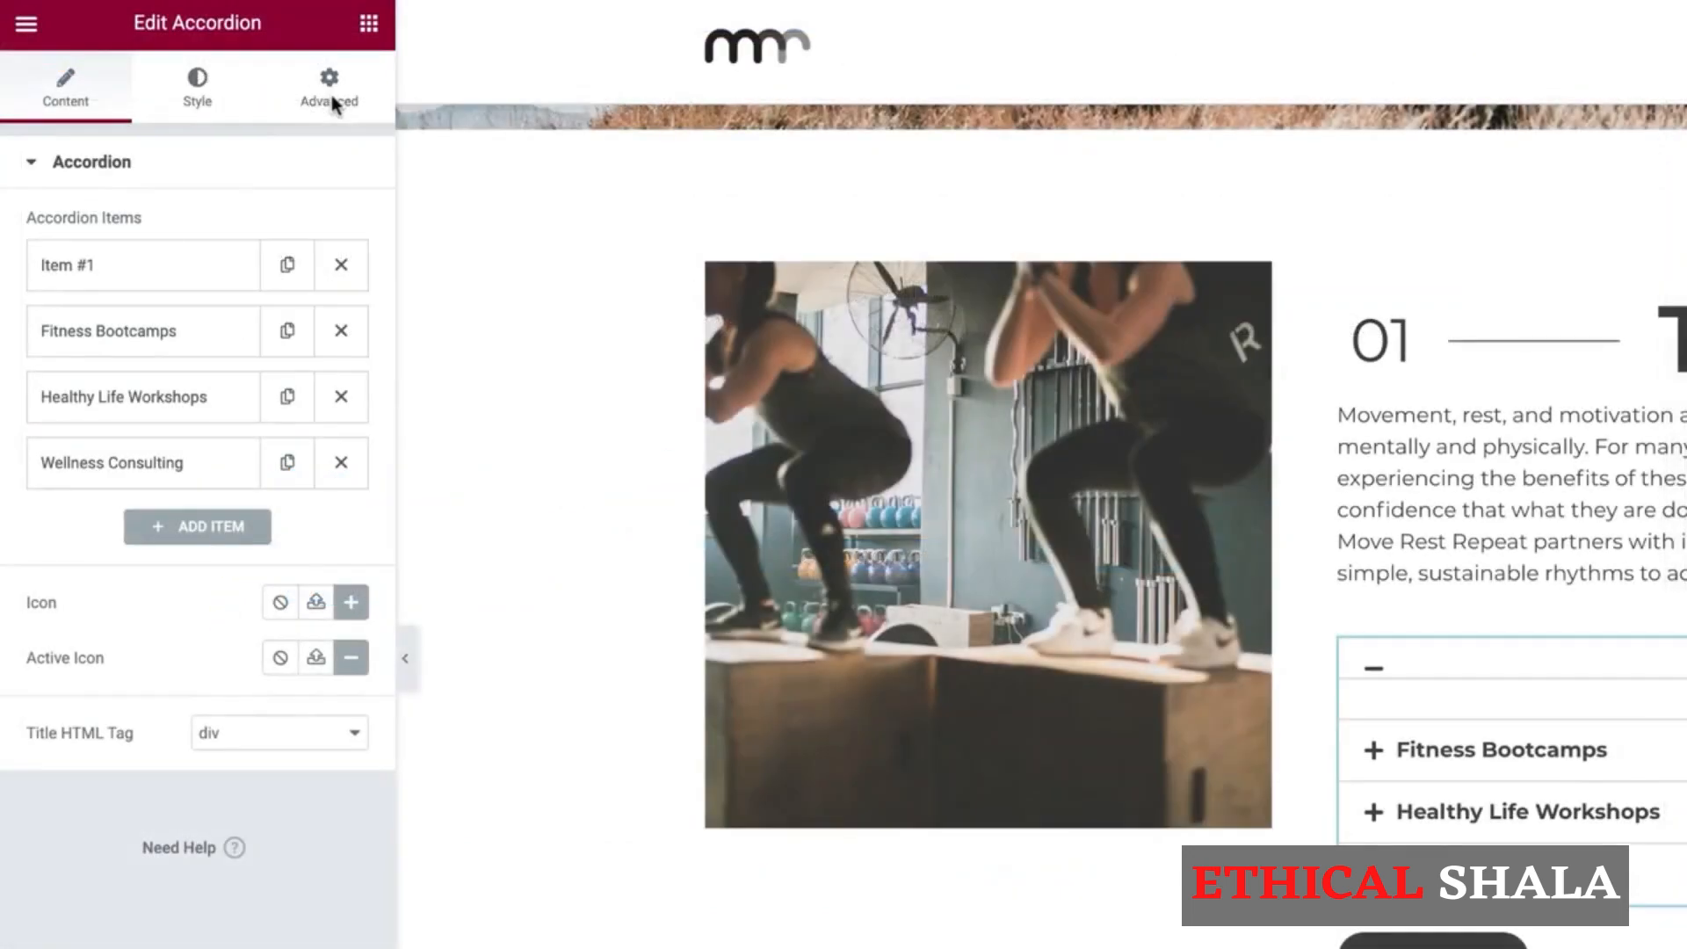
Step: Paste the copied CSS rule, which hides the first accordion item with display: none, into the accordion's Phlox Custom CSS
{"action": "left_click", "coordinate": [332, 101]}
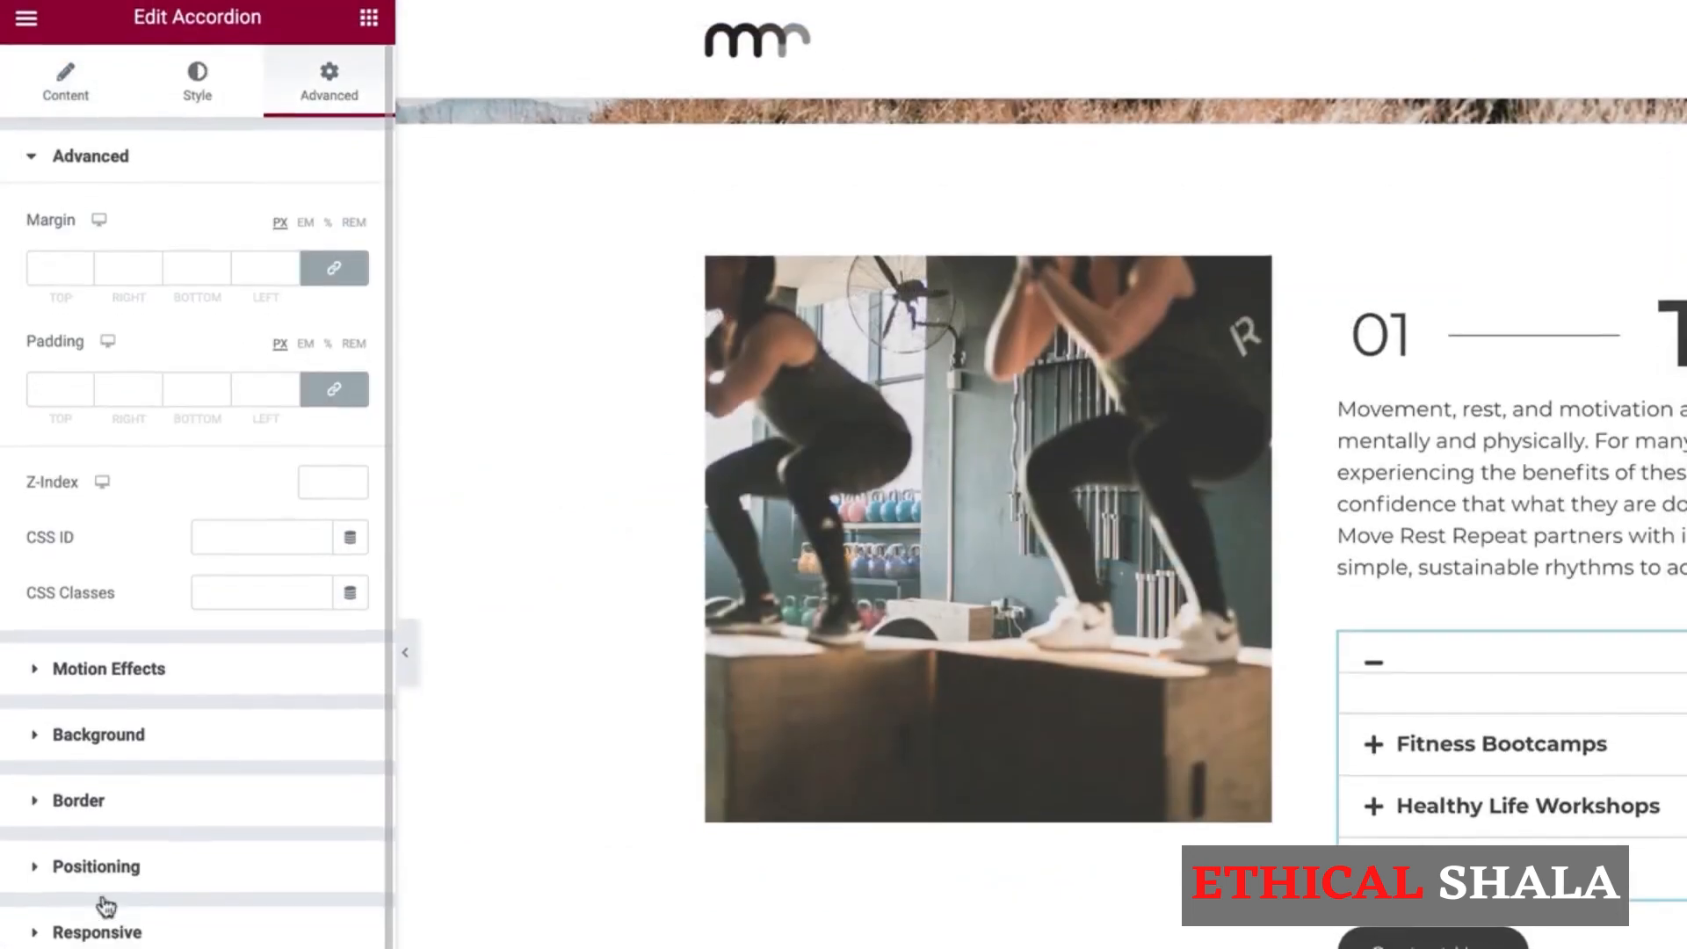
{"action": "scroll", "coordinate": [105, 908], "scroll_direction": "down", "scroll_amount": 4}
{"action": "scroll", "coordinate": [57, 920], "scroll_direction": "down", "scroll_amount": 2}
{"action": "left_click", "coordinate": [50, 807]}
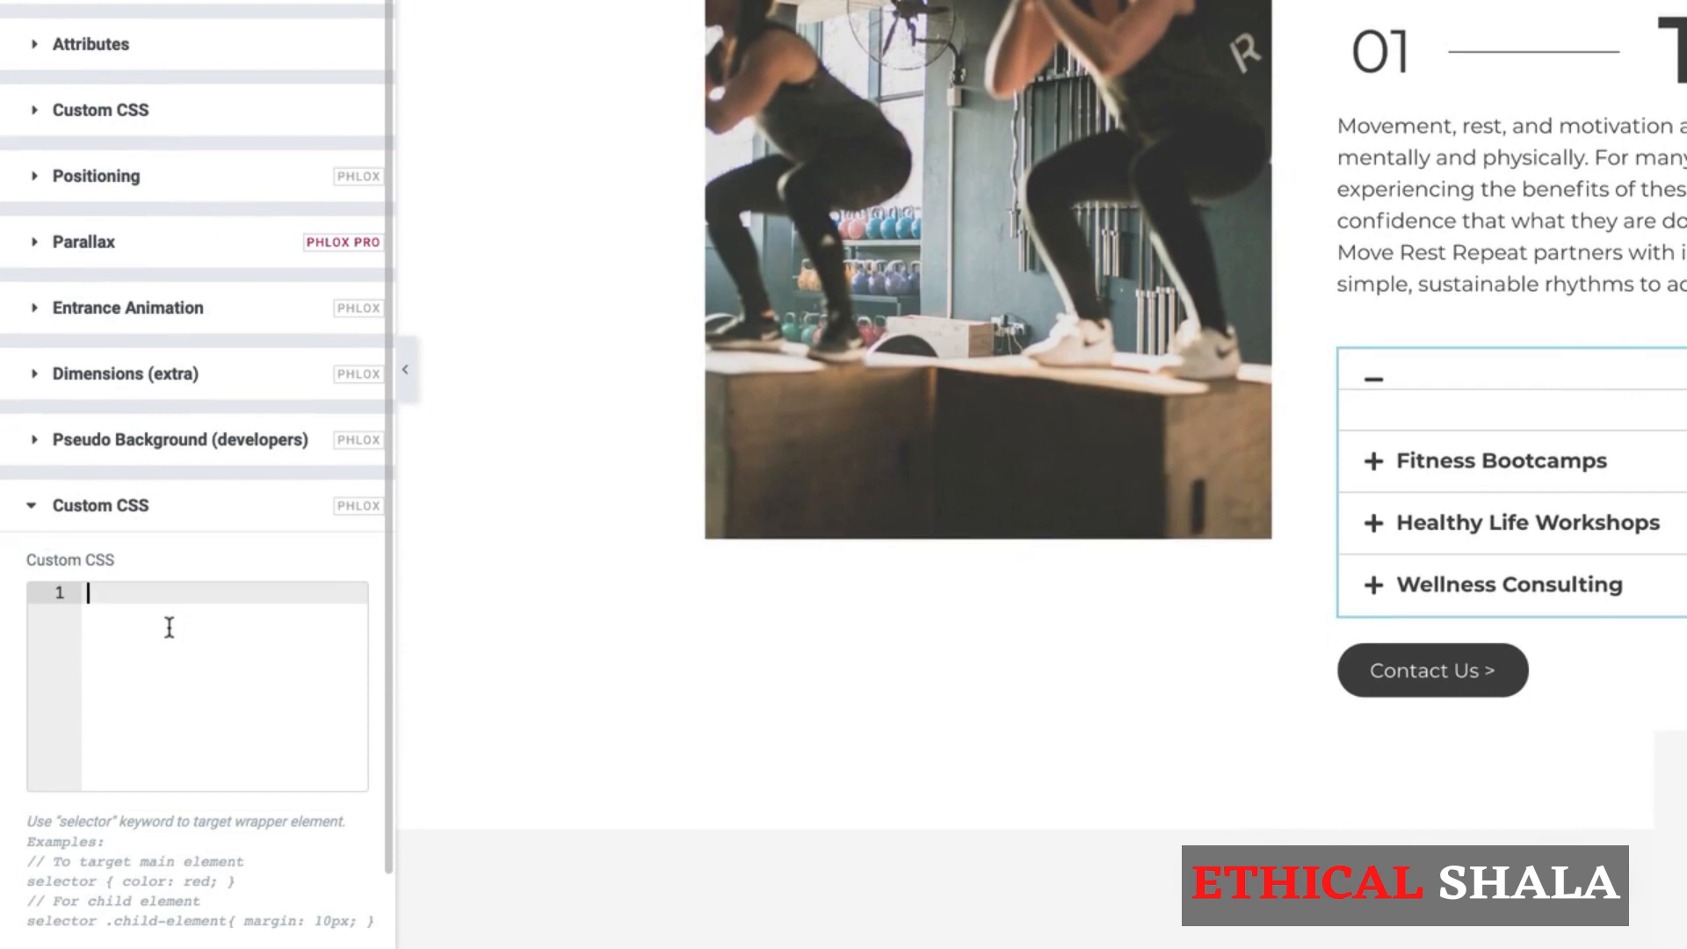
{"action": "key", "text": "ctrl+v"}
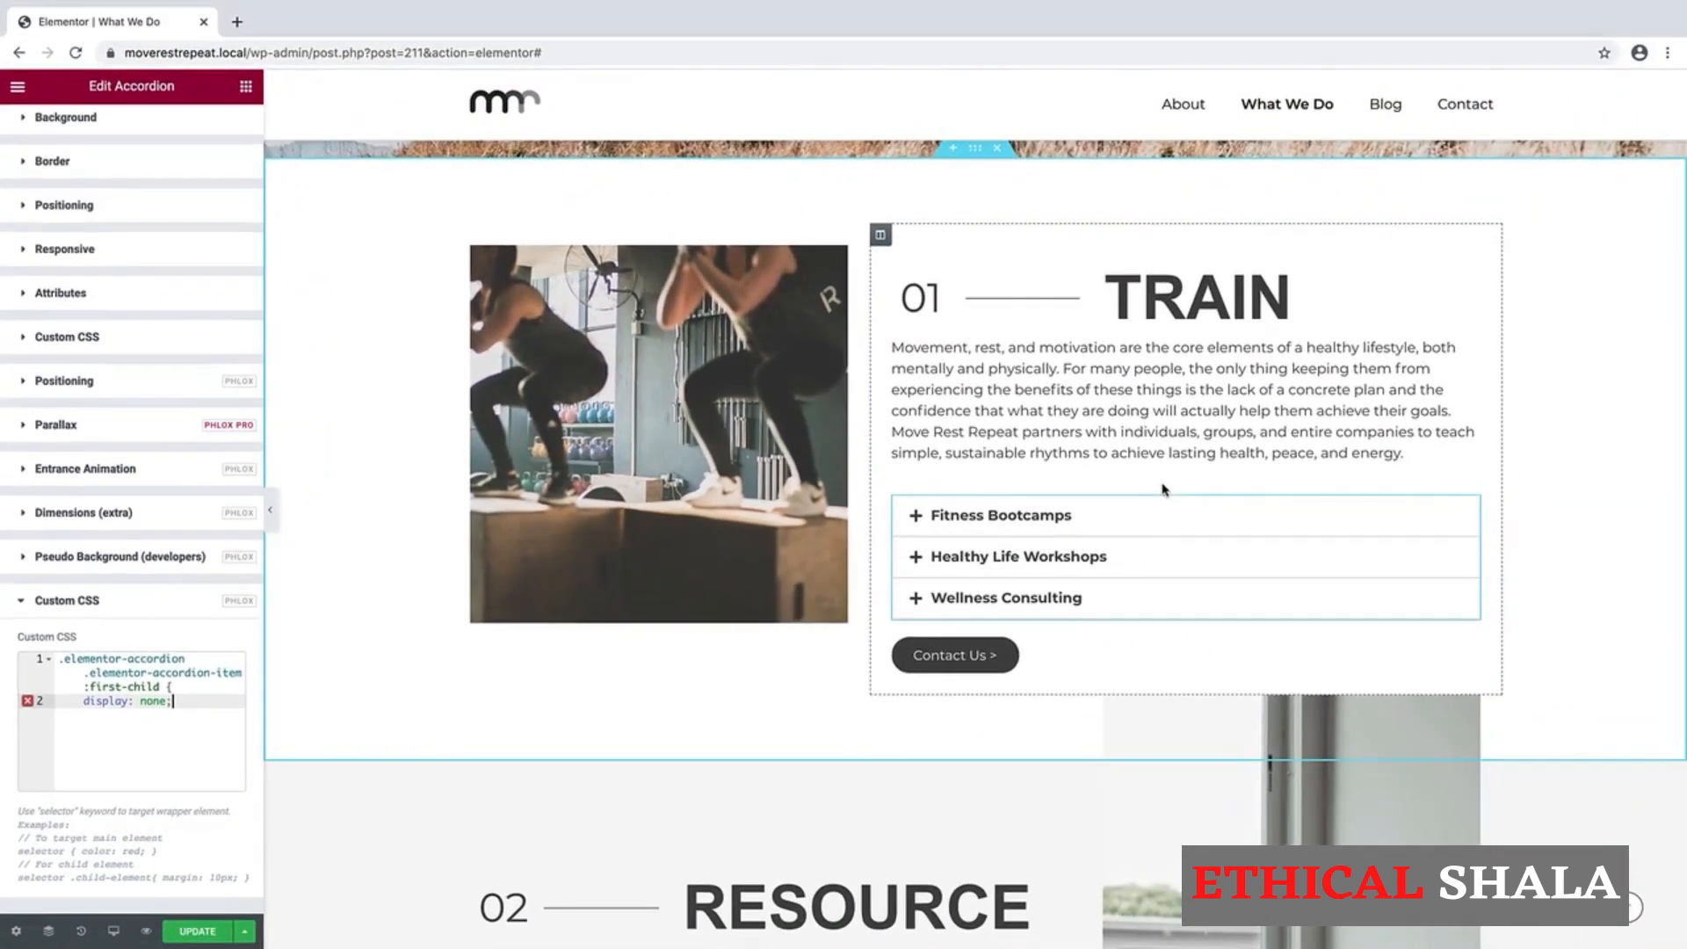
Step: Set the hover background of the Resource section's Blog button to the global color Background Color (#F5F5F5)
{"action": "scroll", "coordinate": [1177, 609], "scroll_direction": "down", "scroll_amount": 2}
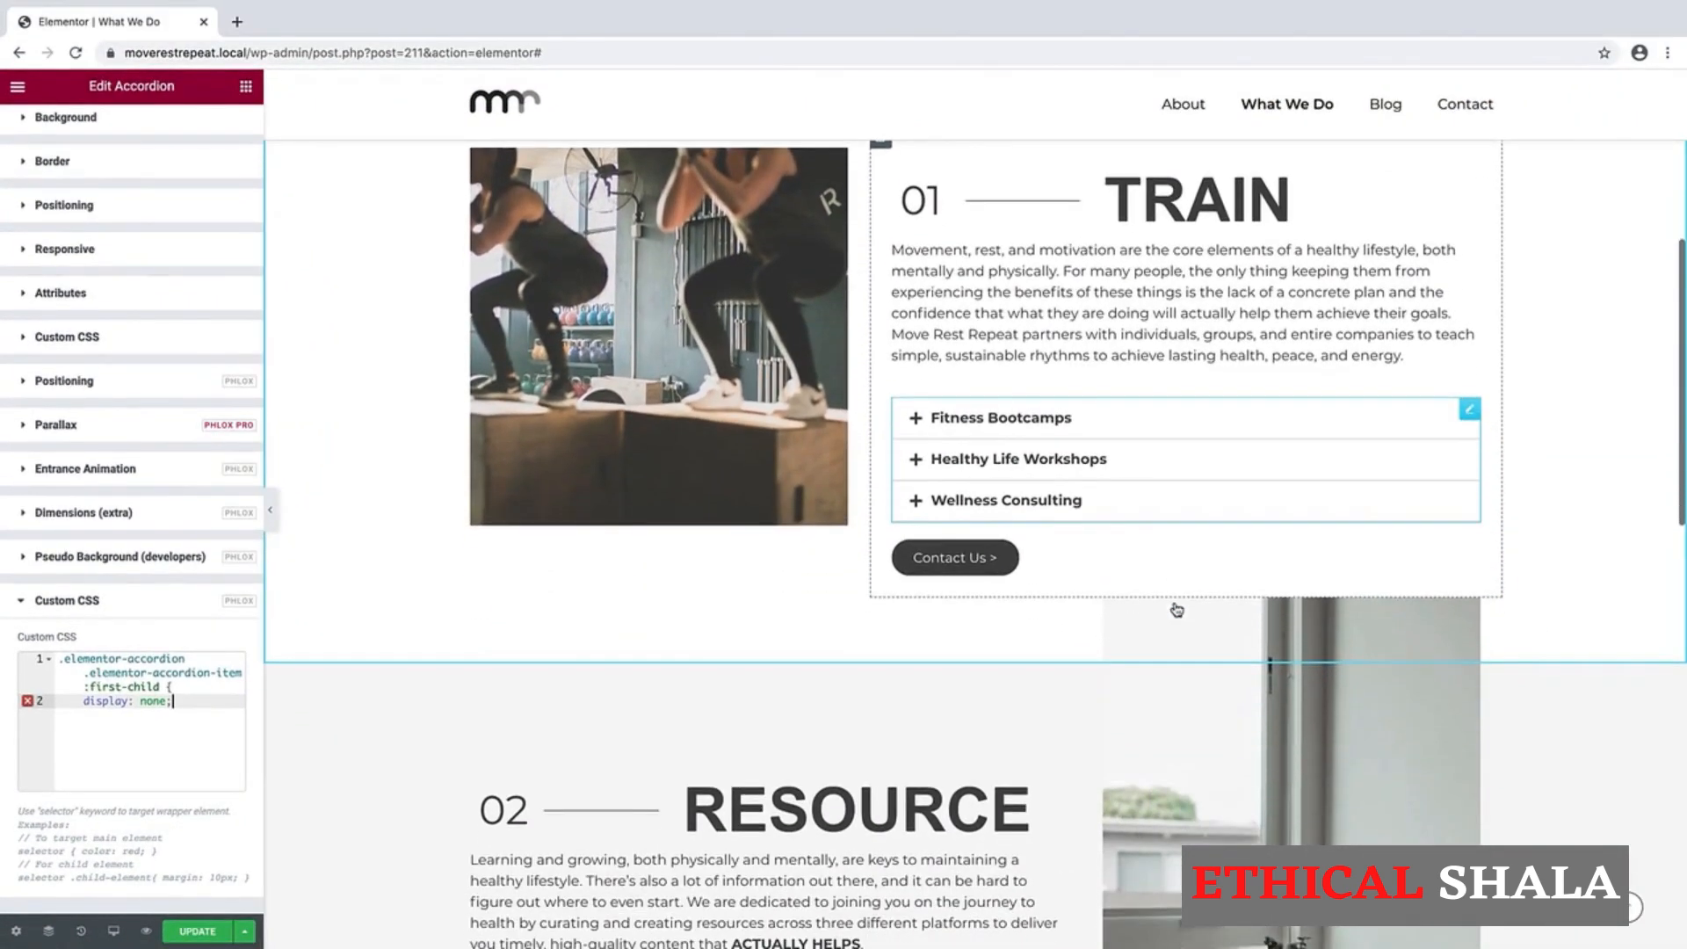
{"action": "scroll", "coordinate": [1177, 609], "scroll_direction": "down", "scroll_amount": 5}
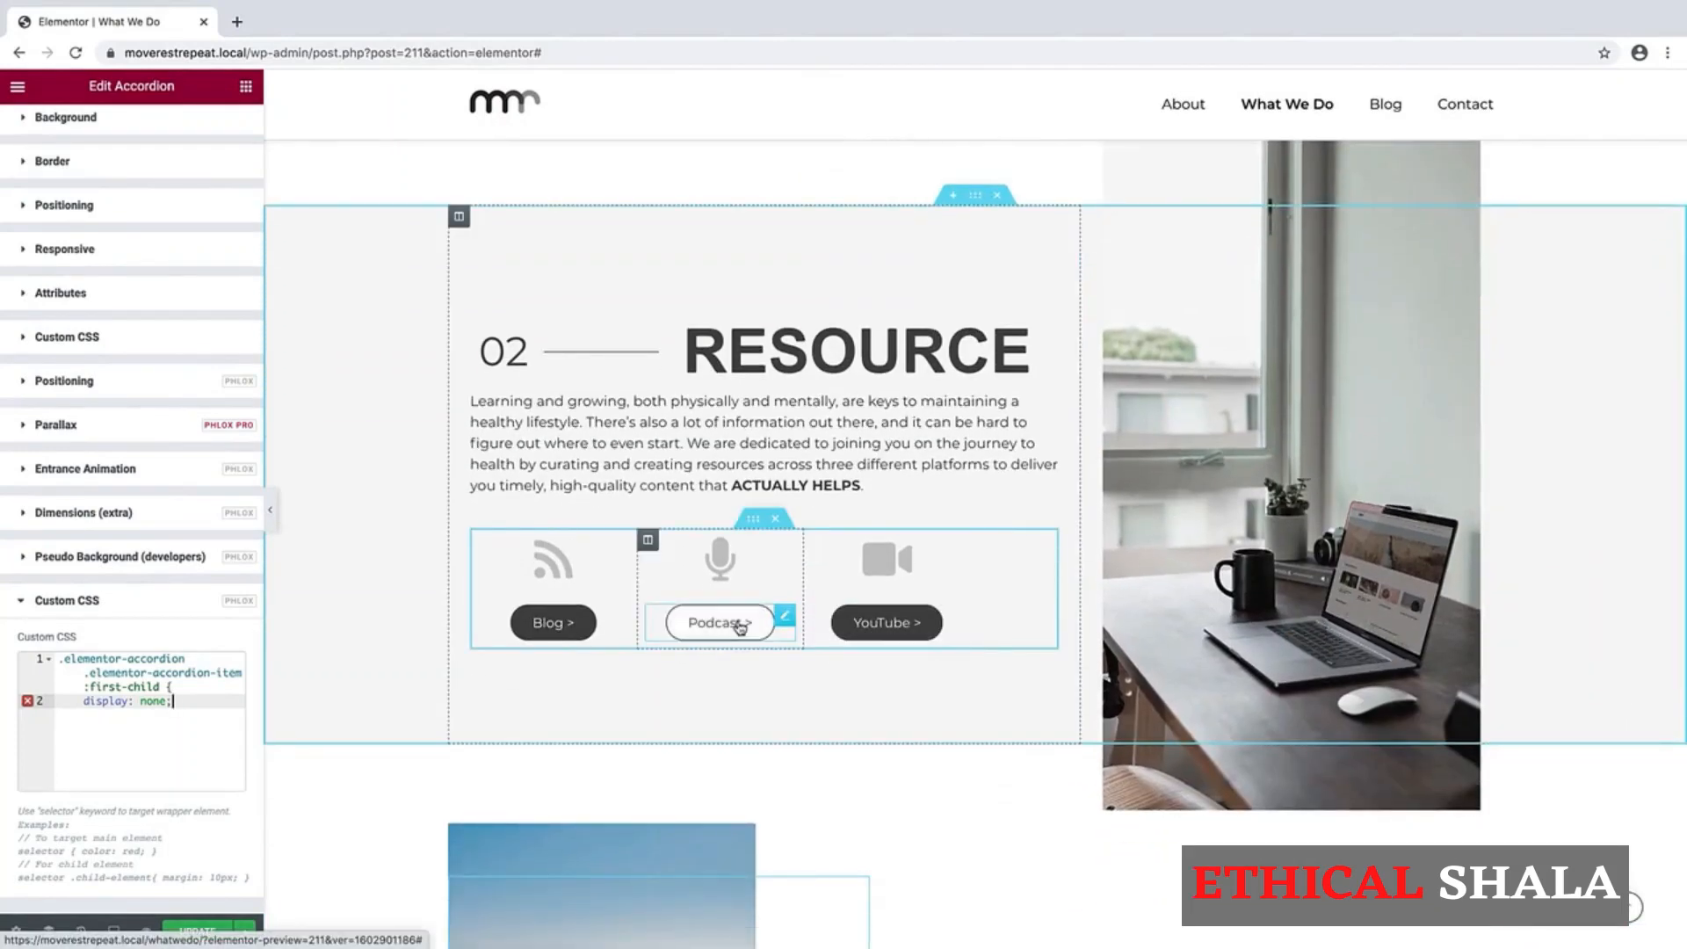
{"action": "left_click", "coordinate": [579, 630]}
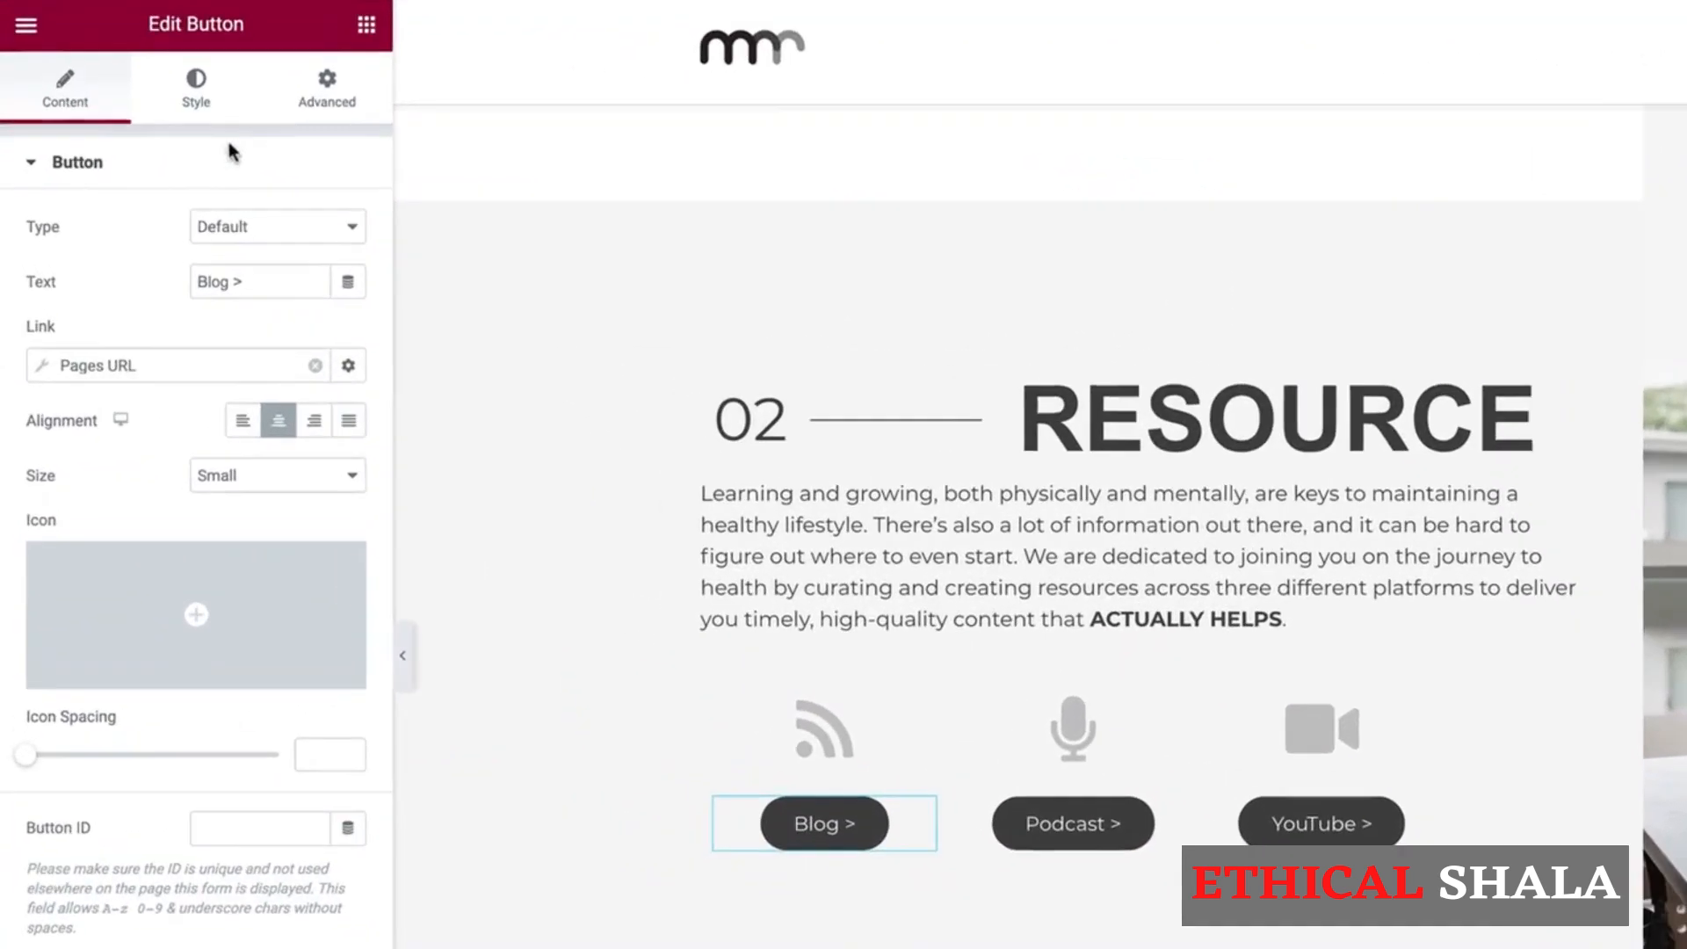
{"action": "left_click", "coordinate": [203, 105]}
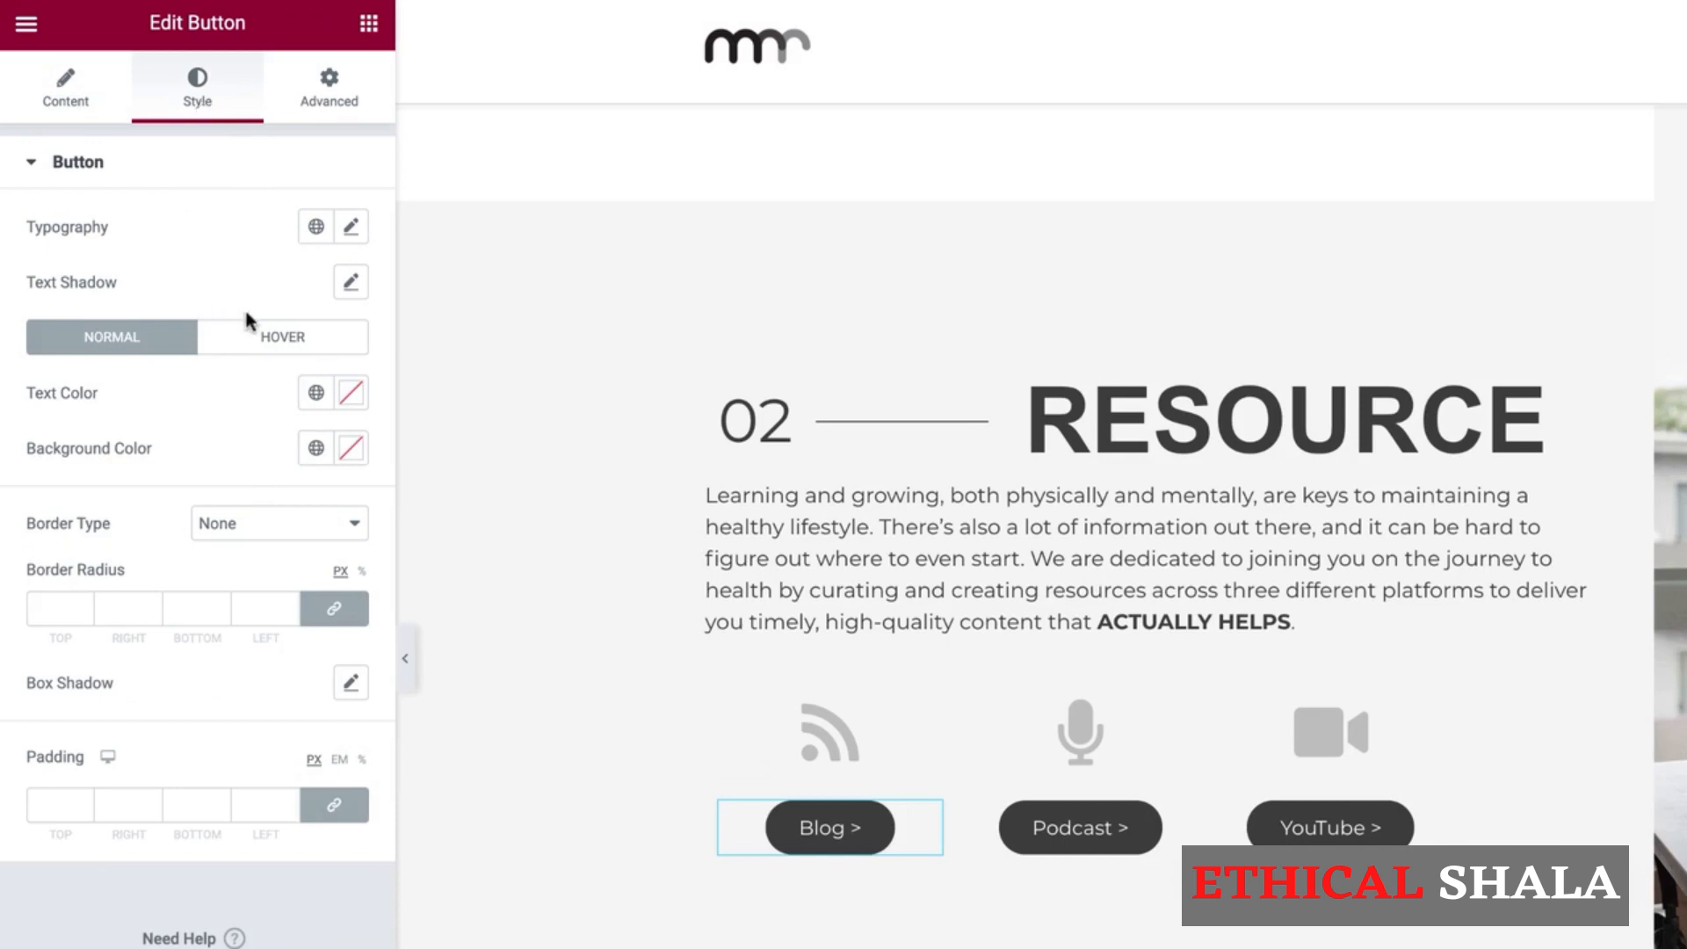
{"action": "left_click", "coordinate": [273, 345]}
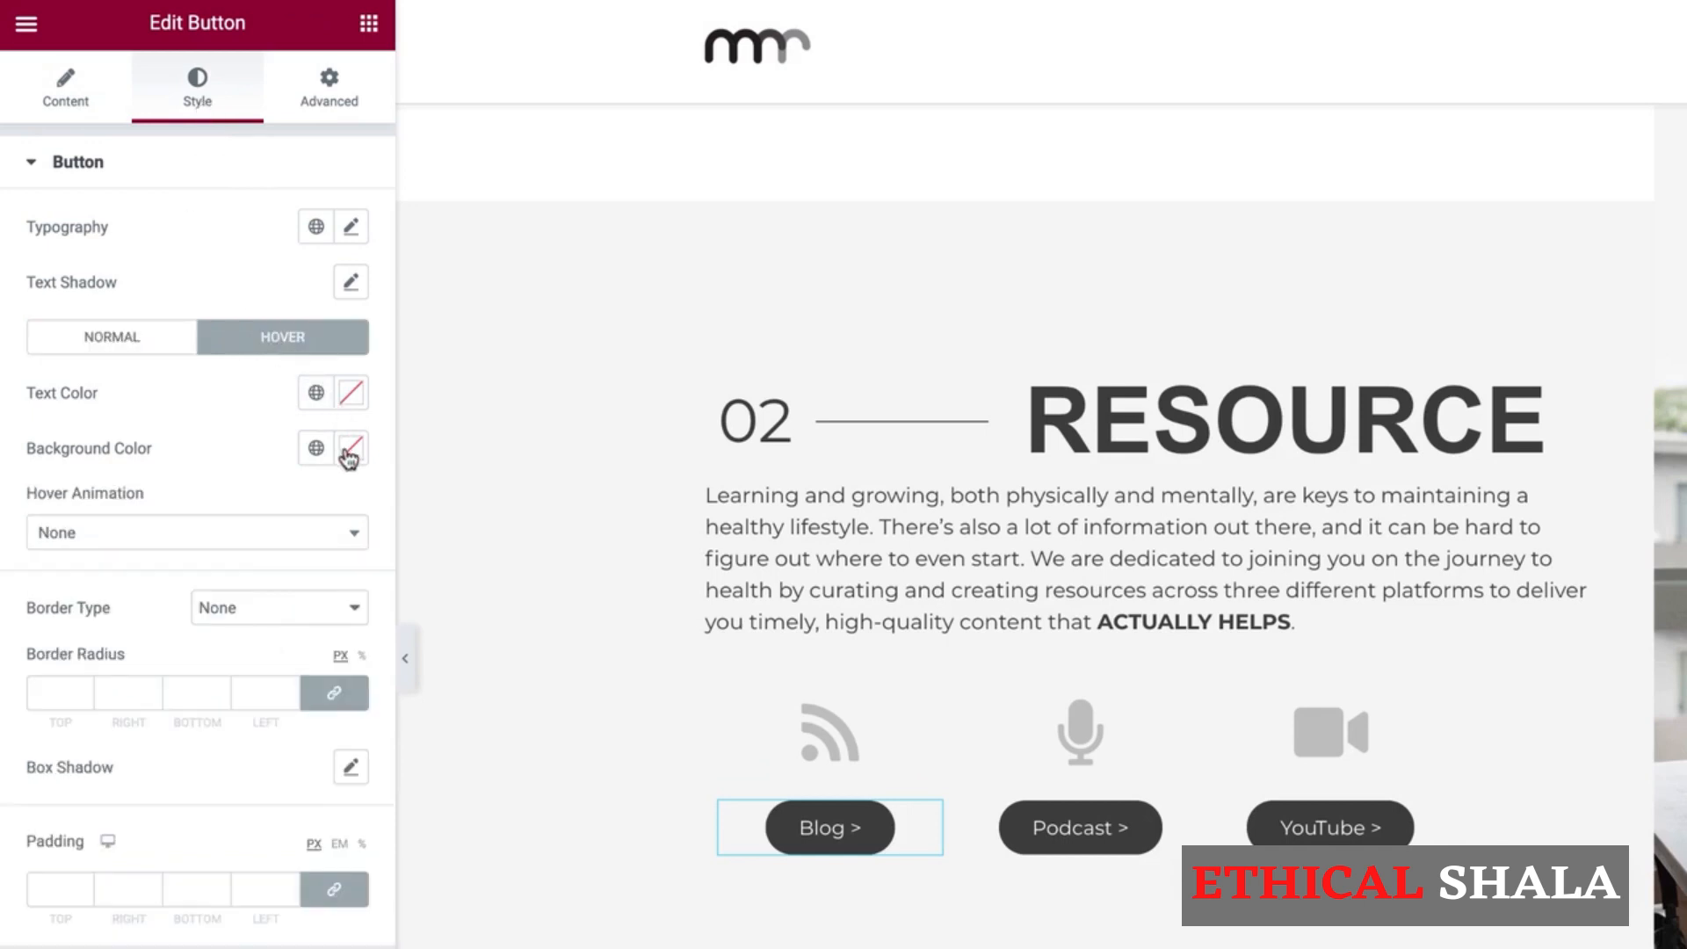
{"action": "left_click", "coordinate": [316, 448]}
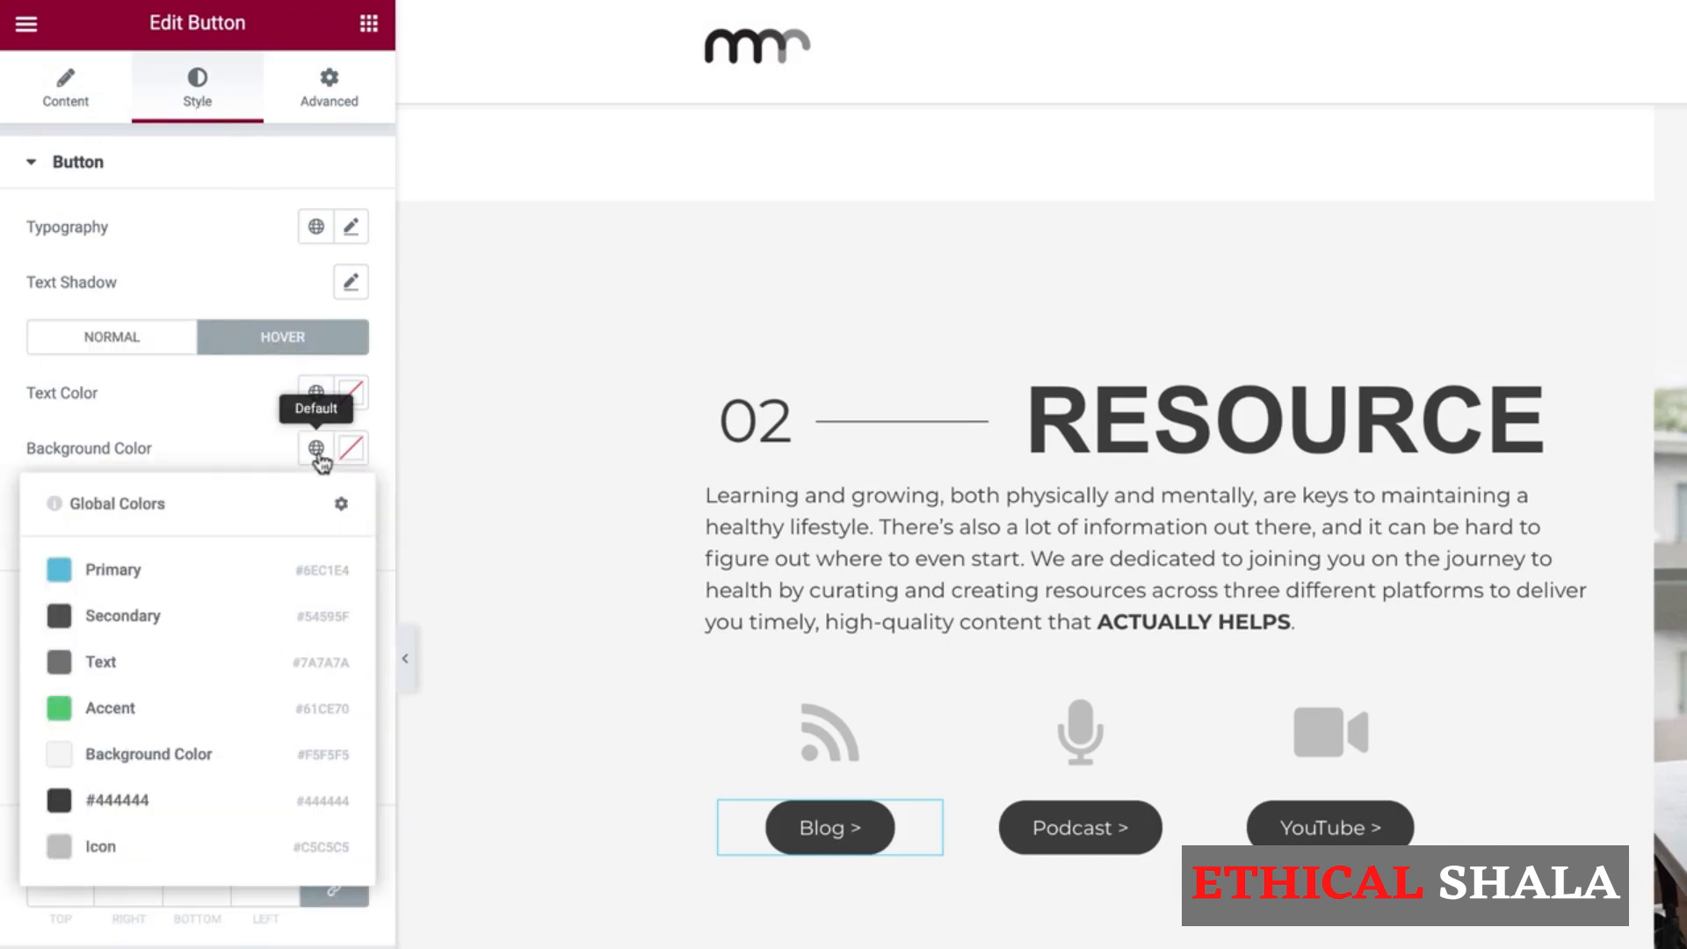
{"action": "left_click", "coordinate": [188, 757]}
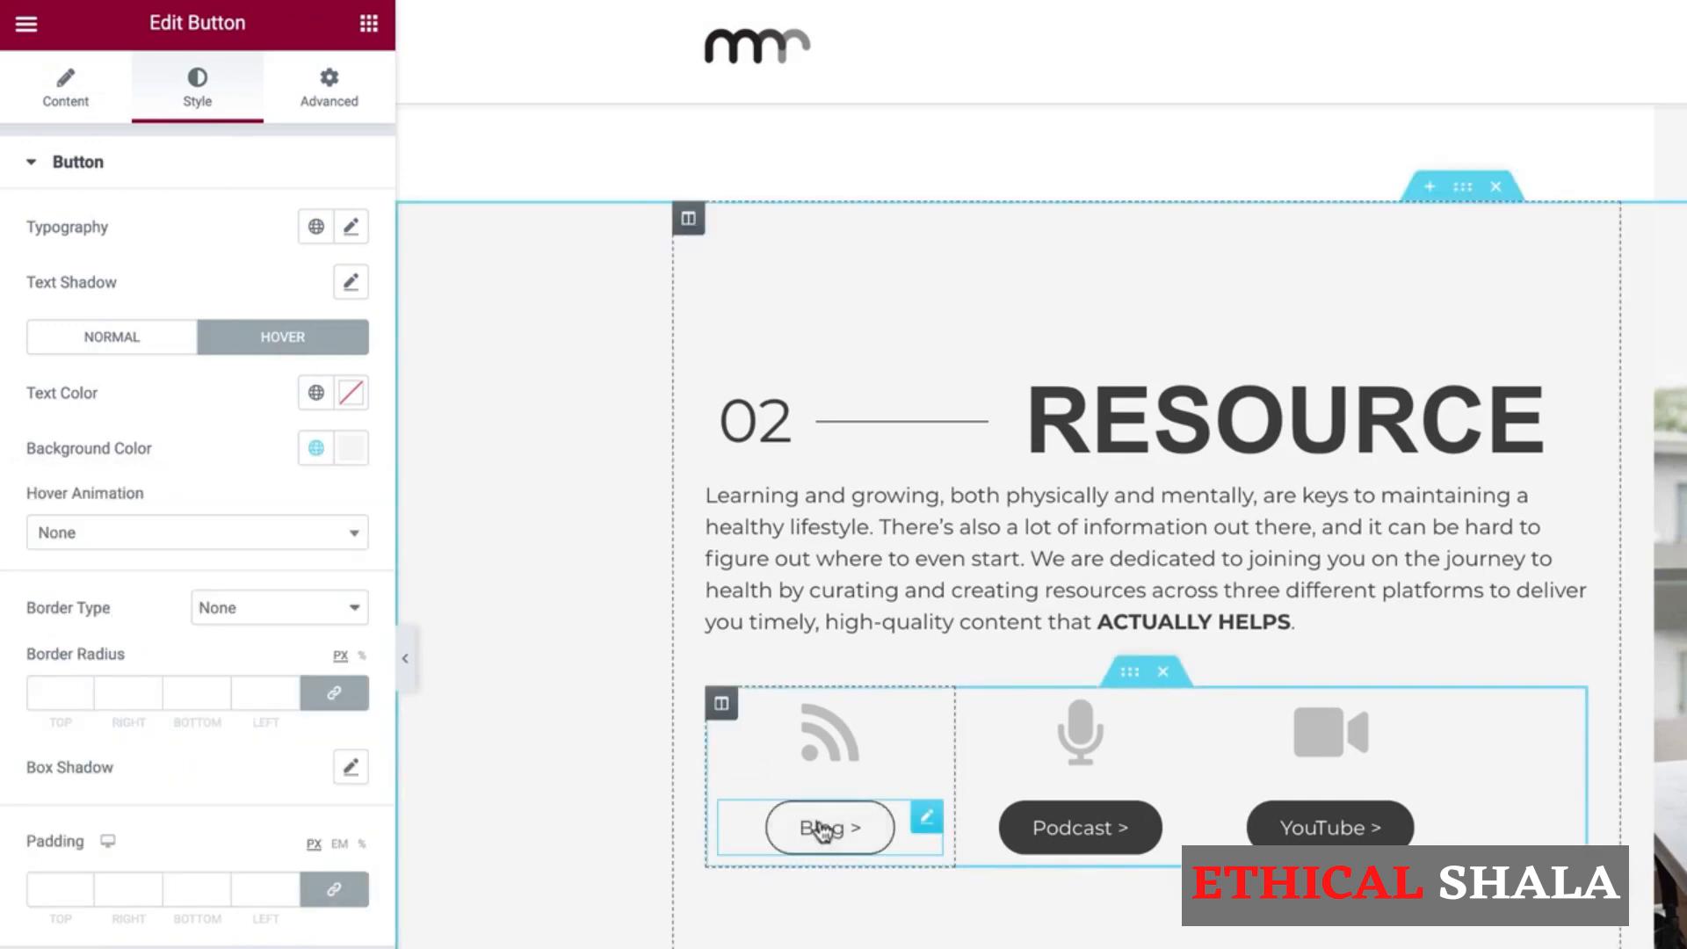
Step: Set the Podcast button's hover background to the global color Background Color (#F5F5F5)
{"action": "left_click", "coordinate": [1178, 816]}
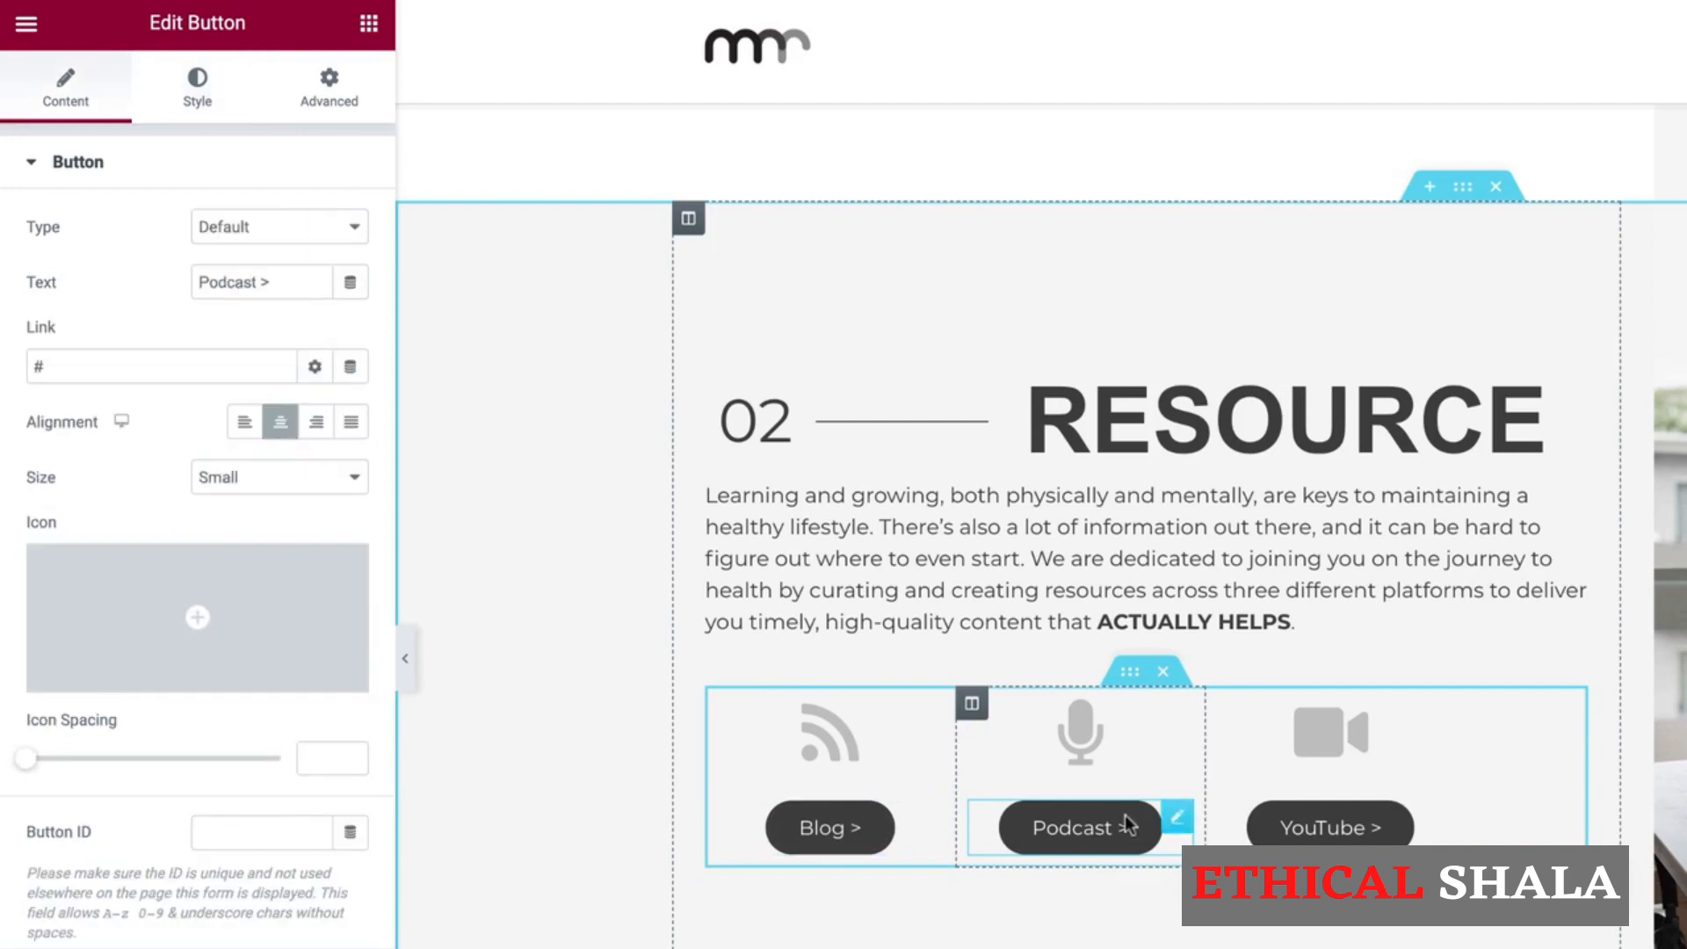
{"action": "left_click", "coordinate": [197, 88]}
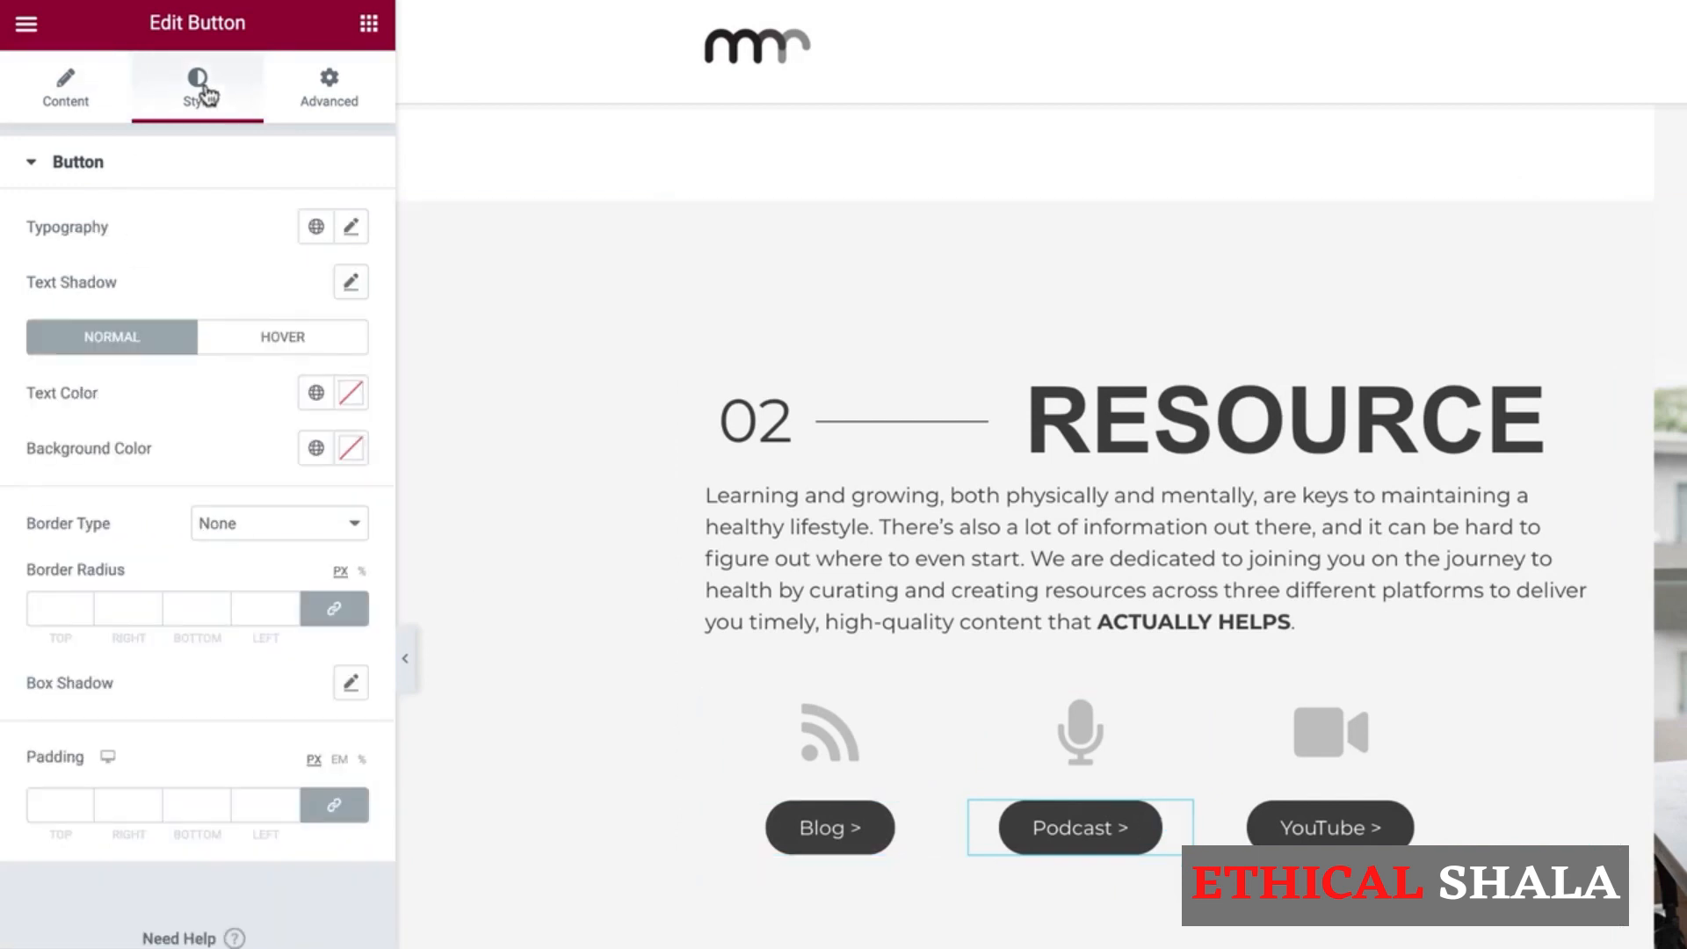
{"action": "left_click", "coordinate": [309, 341]}
{"action": "left_click", "coordinate": [317, 452]}
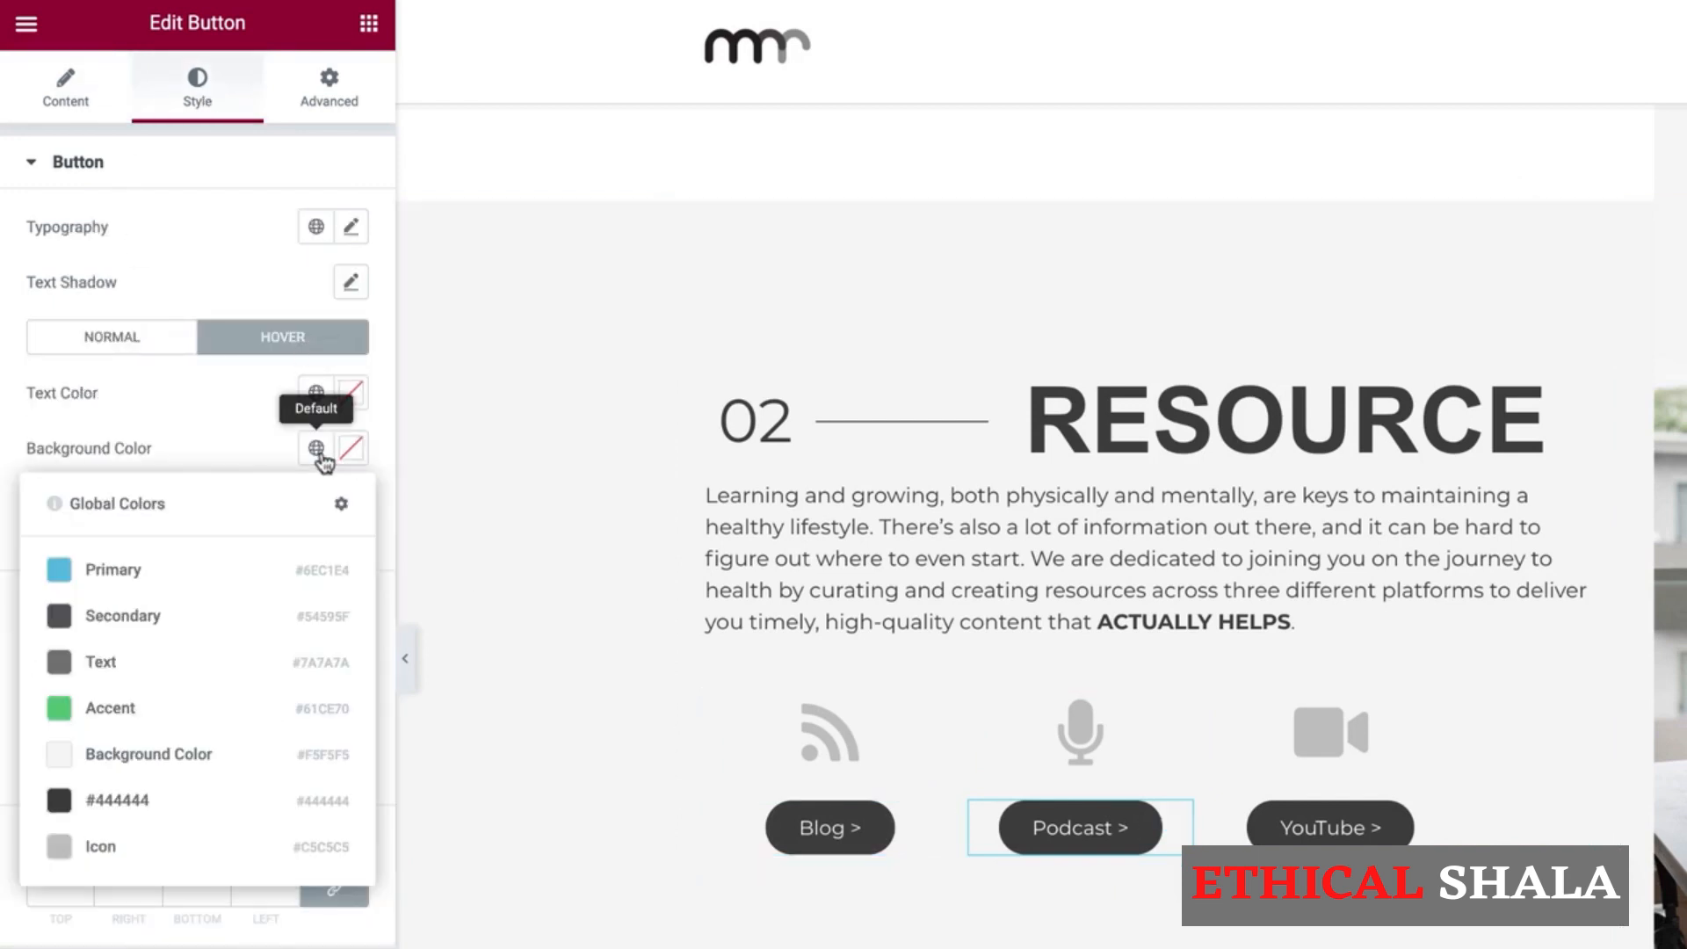
{"action": "left_click", "coordinate": [178, 753]}
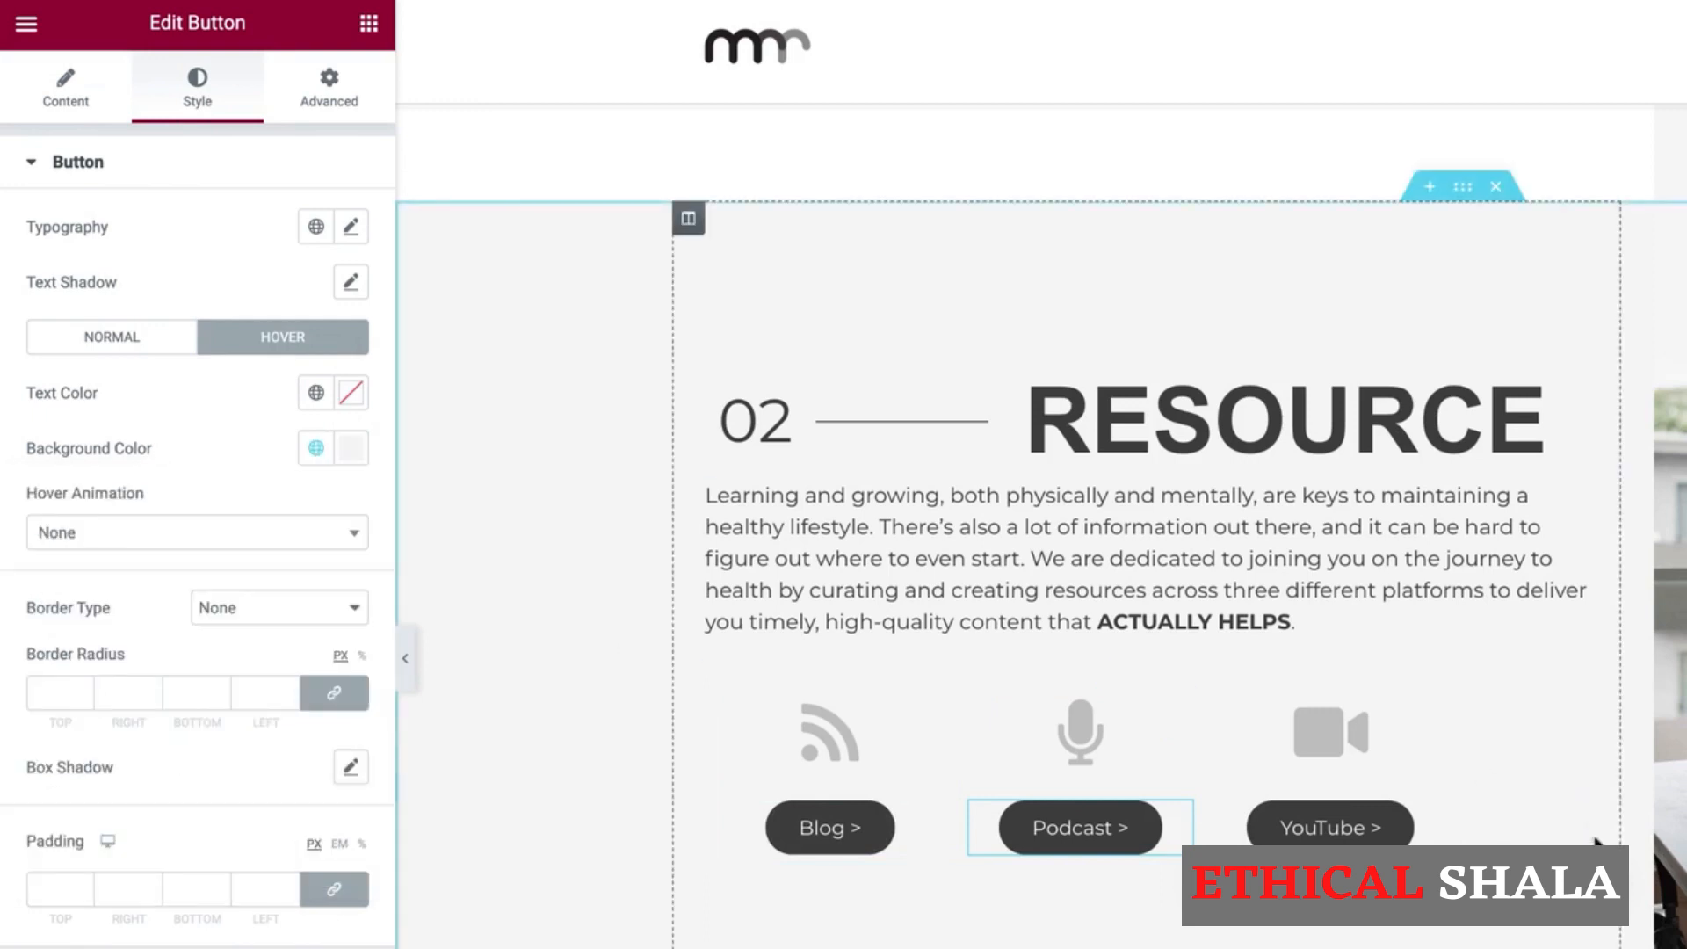
Step: Set the YouTube button's hover background to the global color Background Color
{"action": "left_click", "coordinate": [1427, 819]}
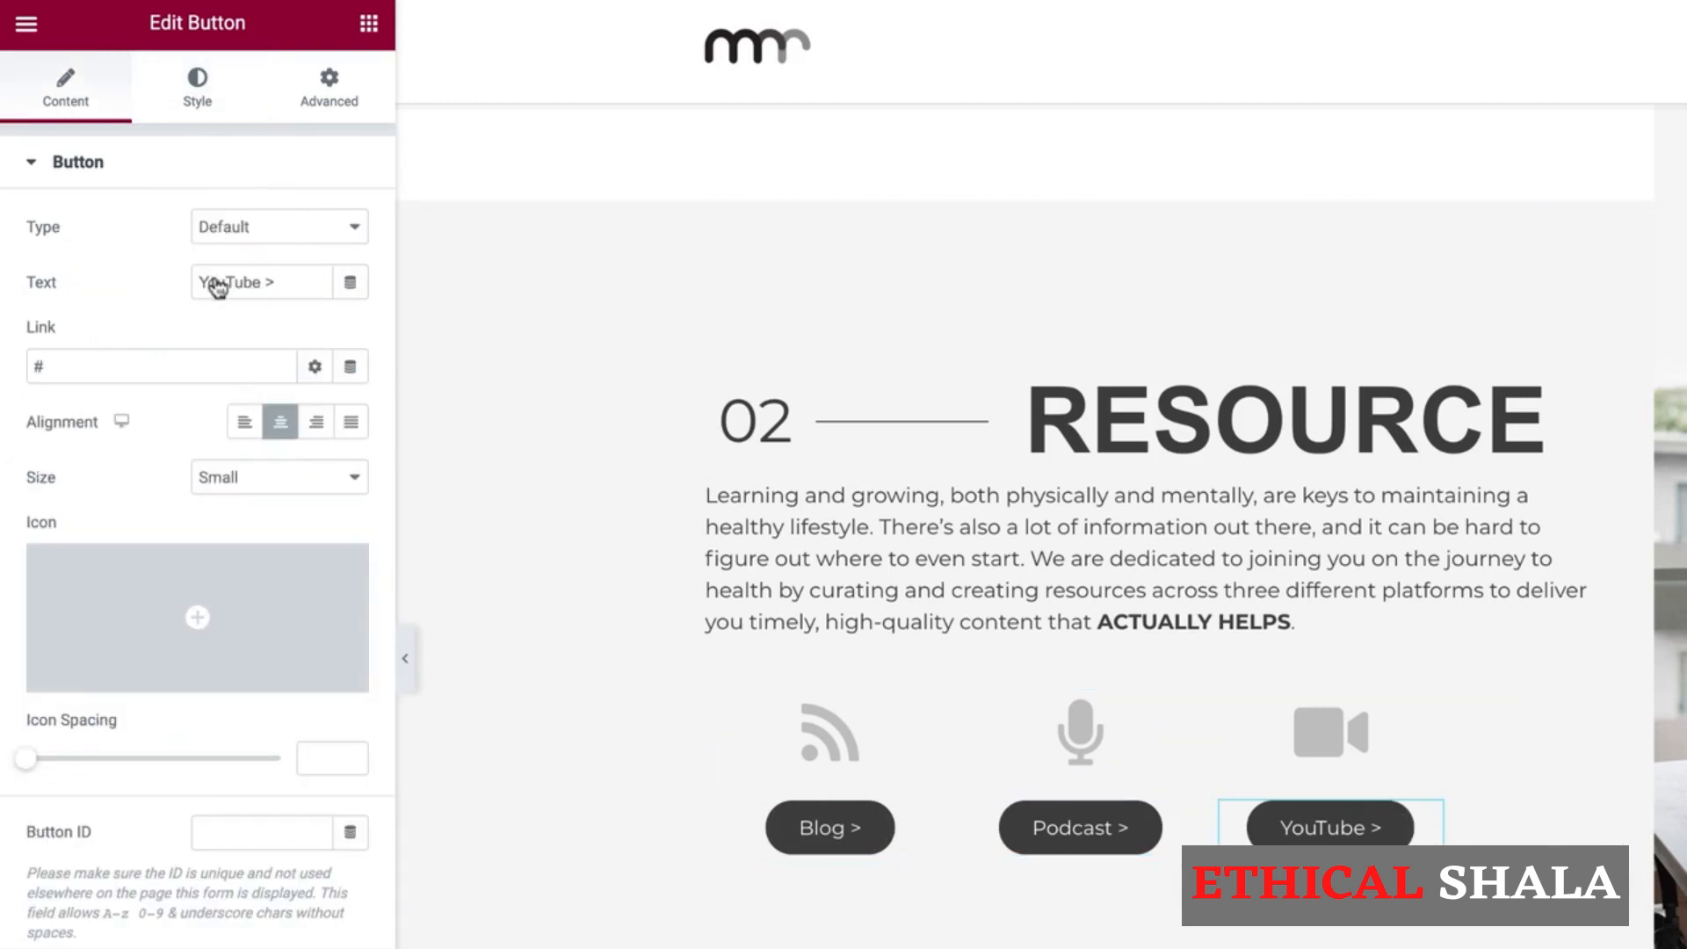
{"action": "left_click", "coordinate": [197, 90]}
{"action": "left_click", "coordinate": [280, 334]}
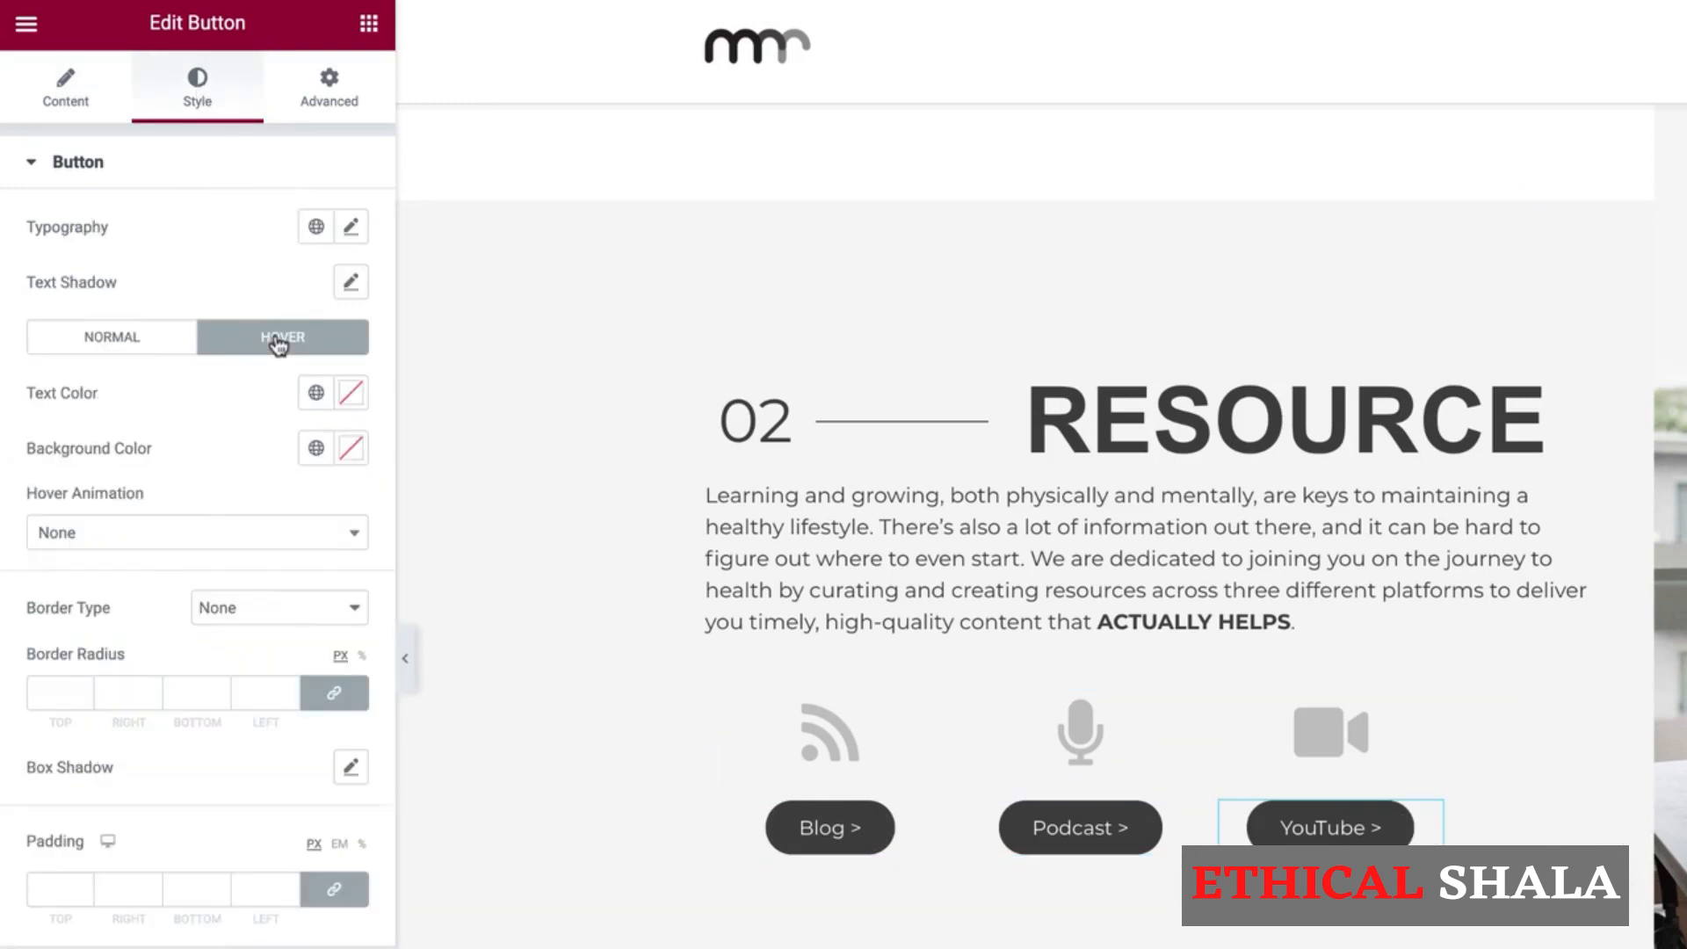
{"action": "left_click", "coordinate": [351, 448]}
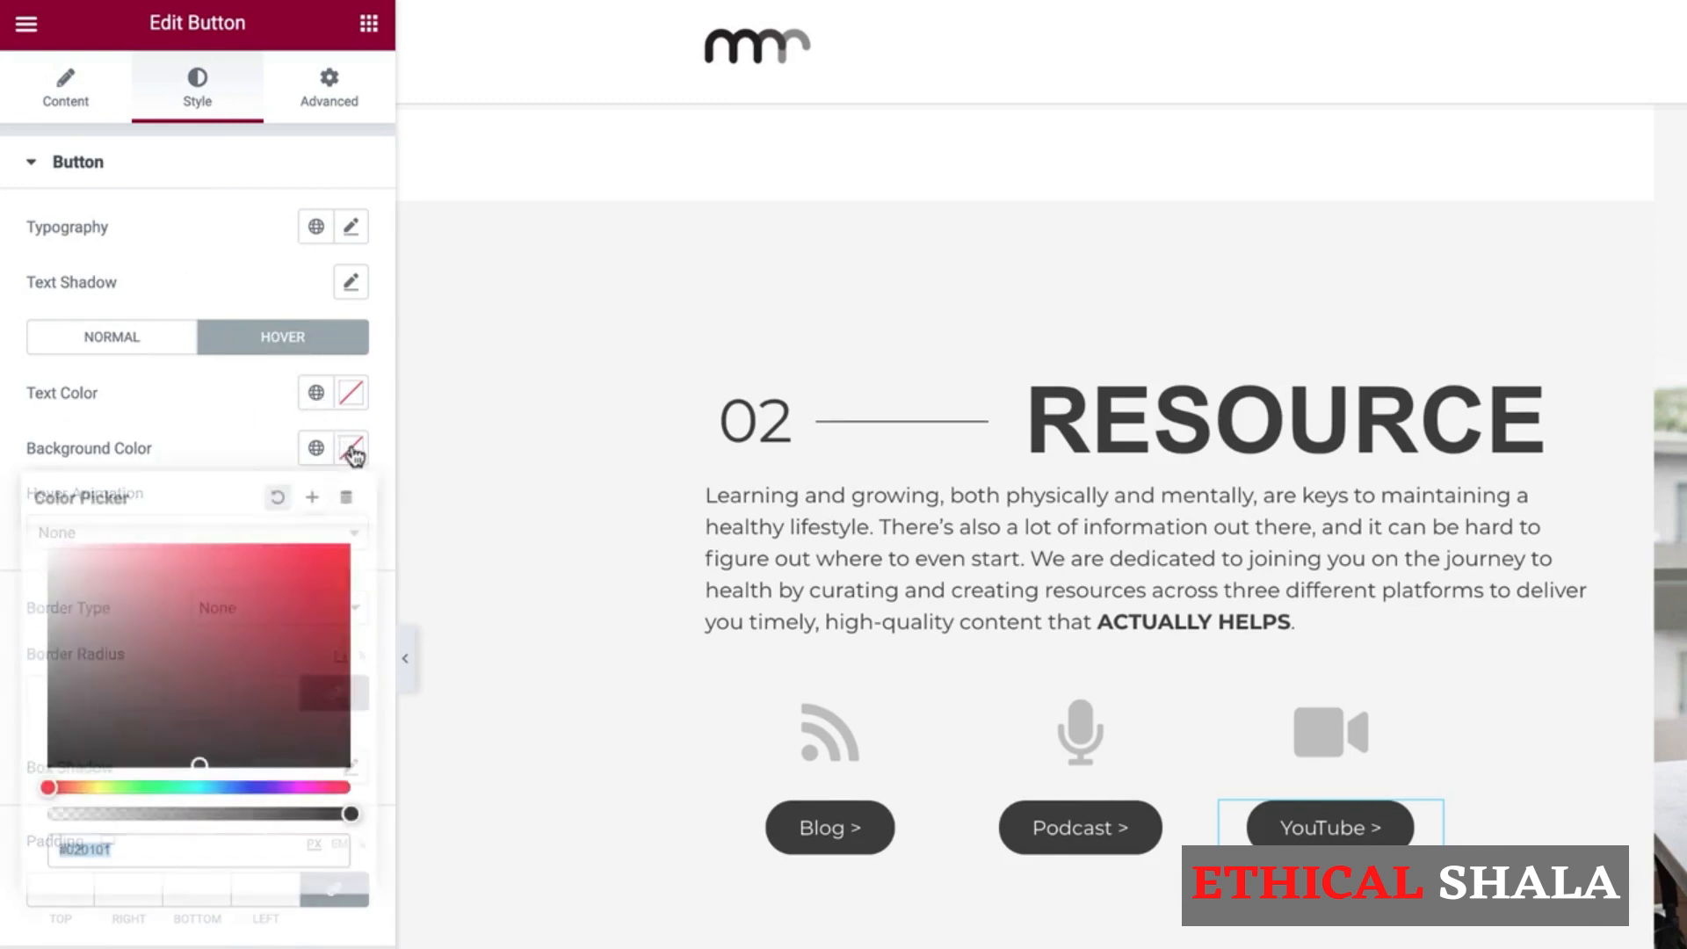
{"action": "left_click", "coordinate": [314, 448]}
{"action": "left_click", "coordinate": [147, 752]}
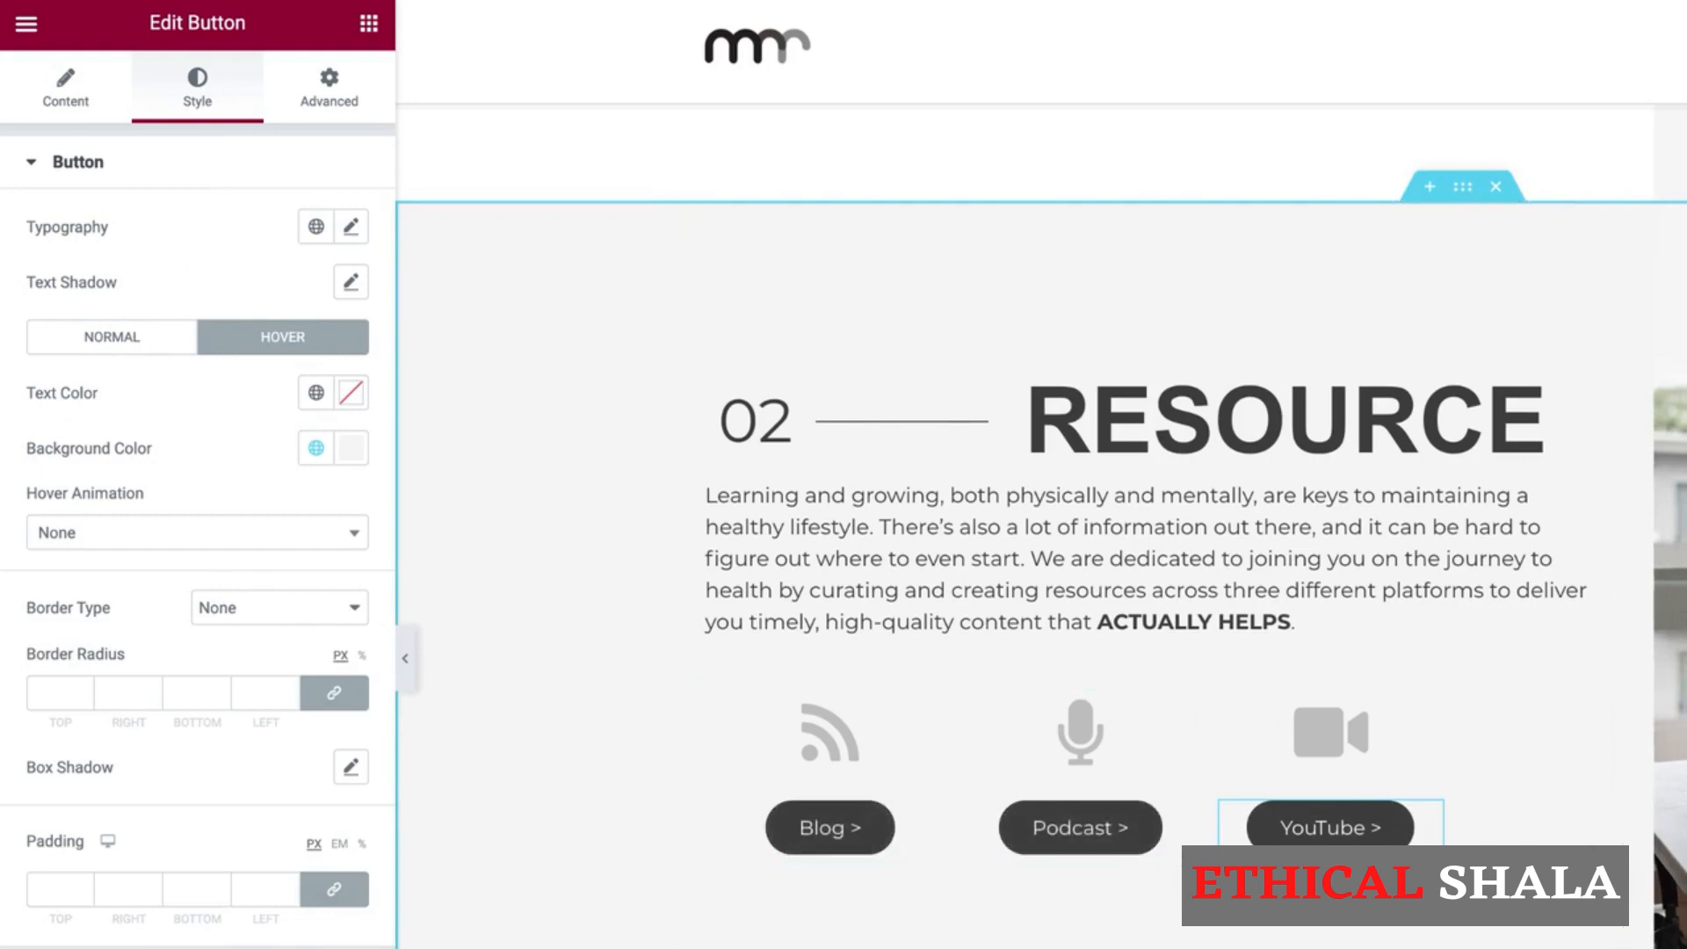
Step: Review the desktop page from the What We Do header down through the Train and Resource sections
{"action": "scroll", "coordinate": [1041, 527], "scroll_direction": "up", "scroll_amount": 15}
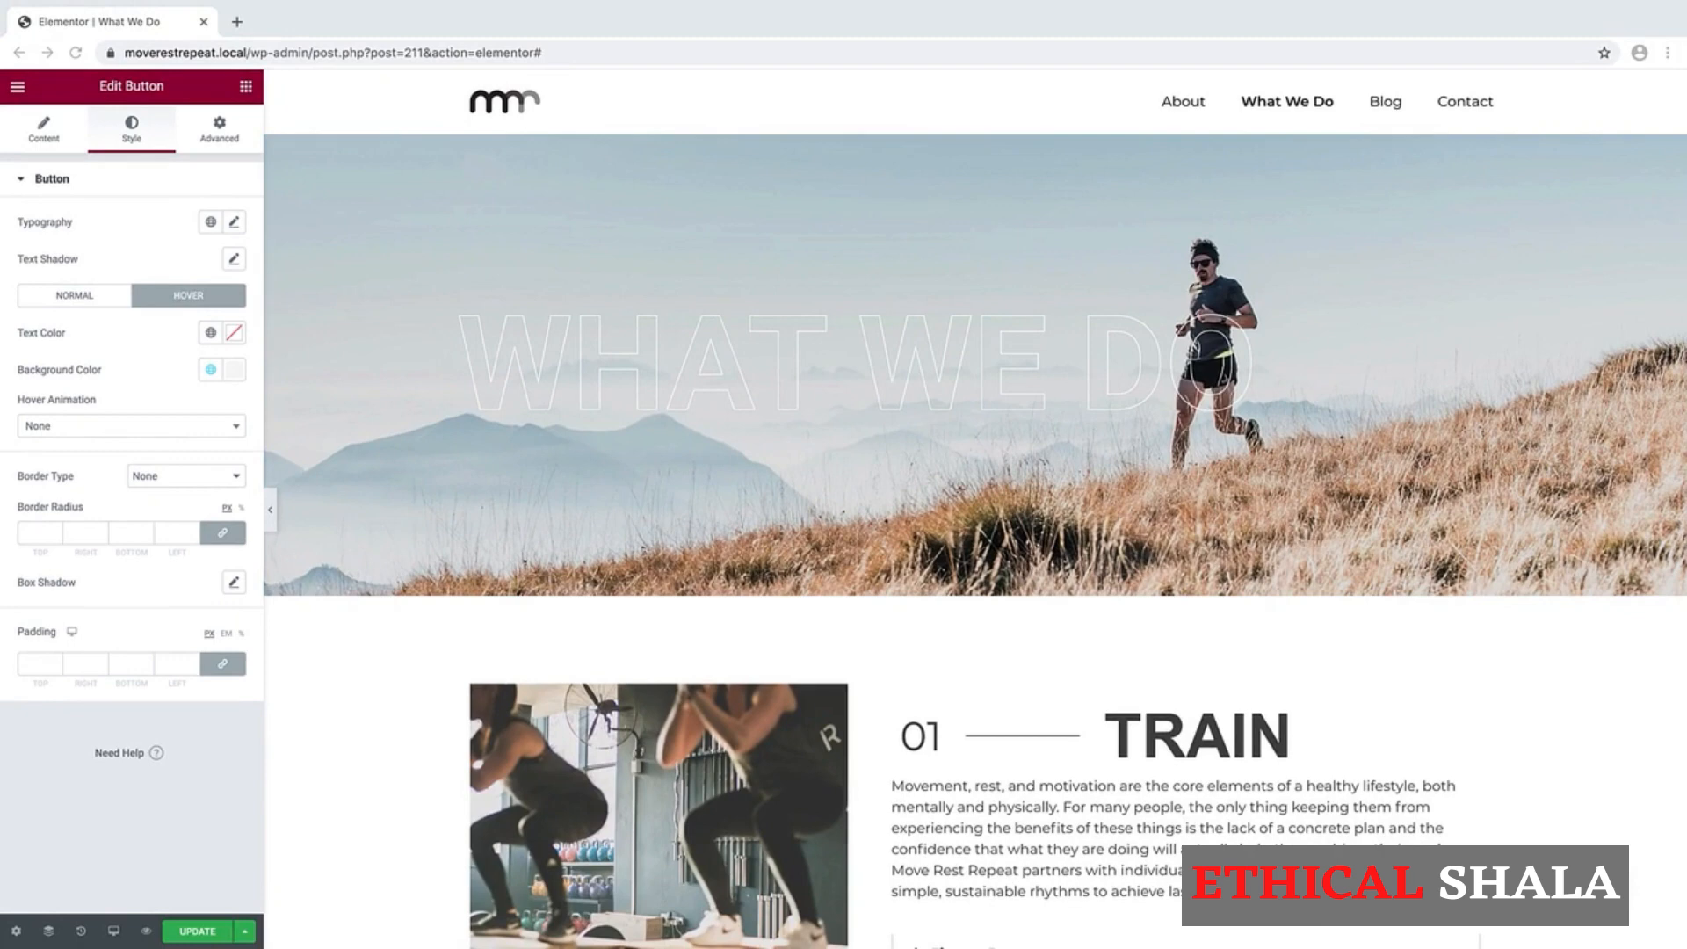
{"action": "scroll", "coordinate": [836, 673], "scroll_direction": "down", "scroll_amount": 2}
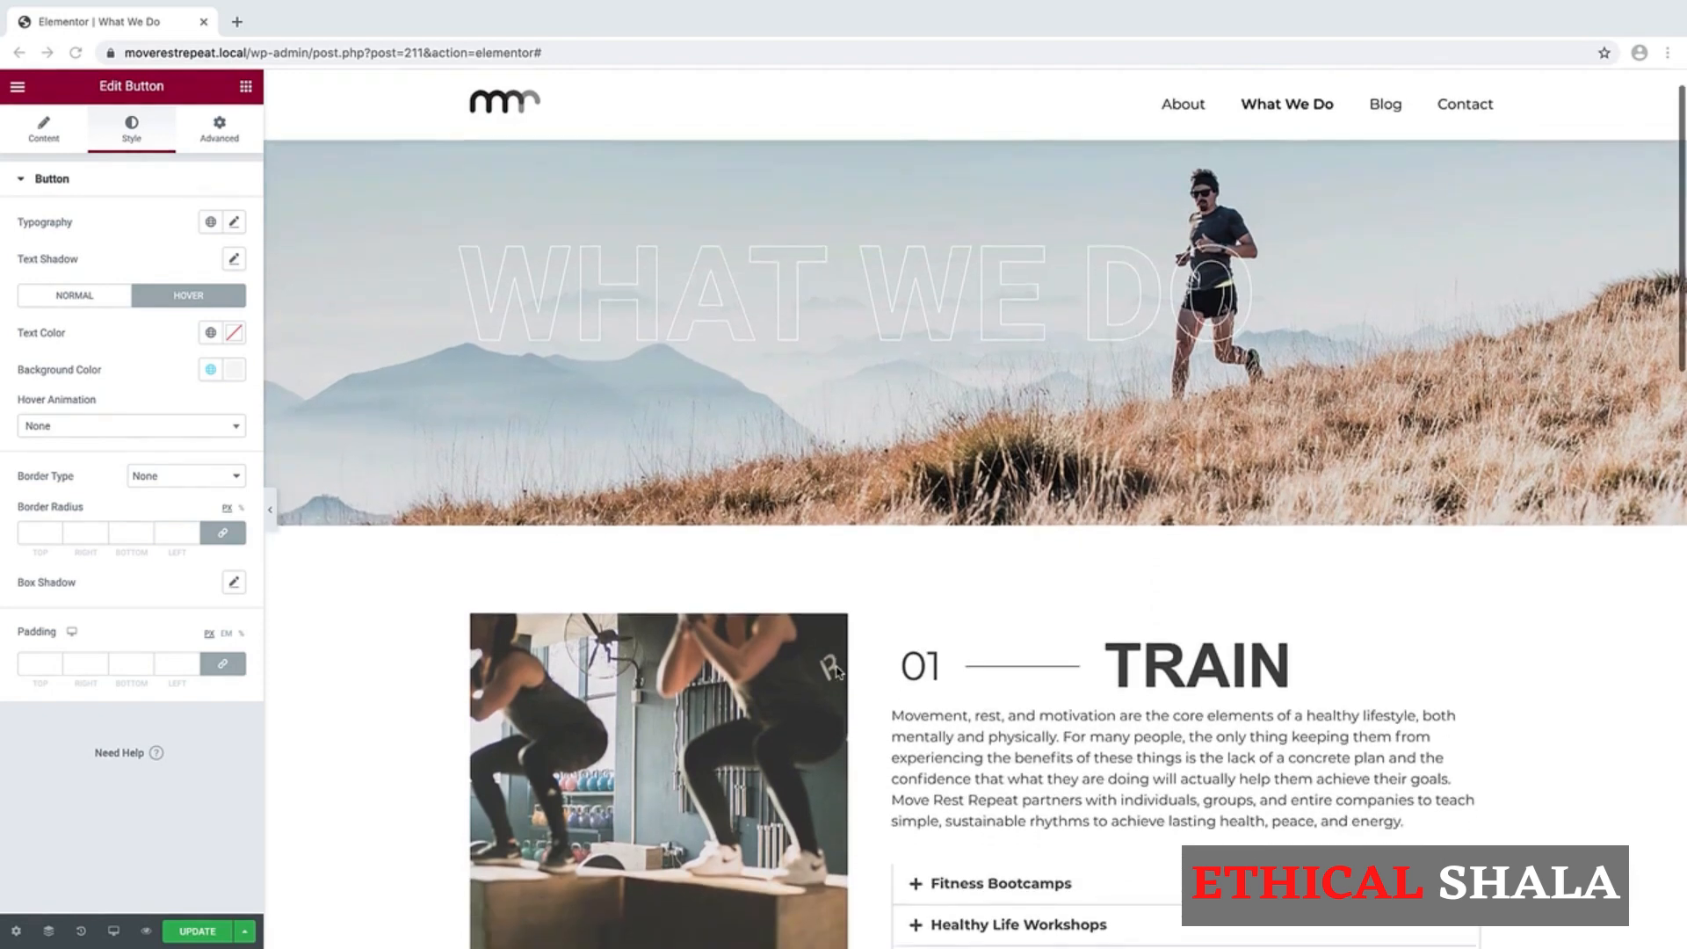
{"action": "scroll", "coordinate": [836, 672], "scroll_direction": "down", "scroll_amount": 5}
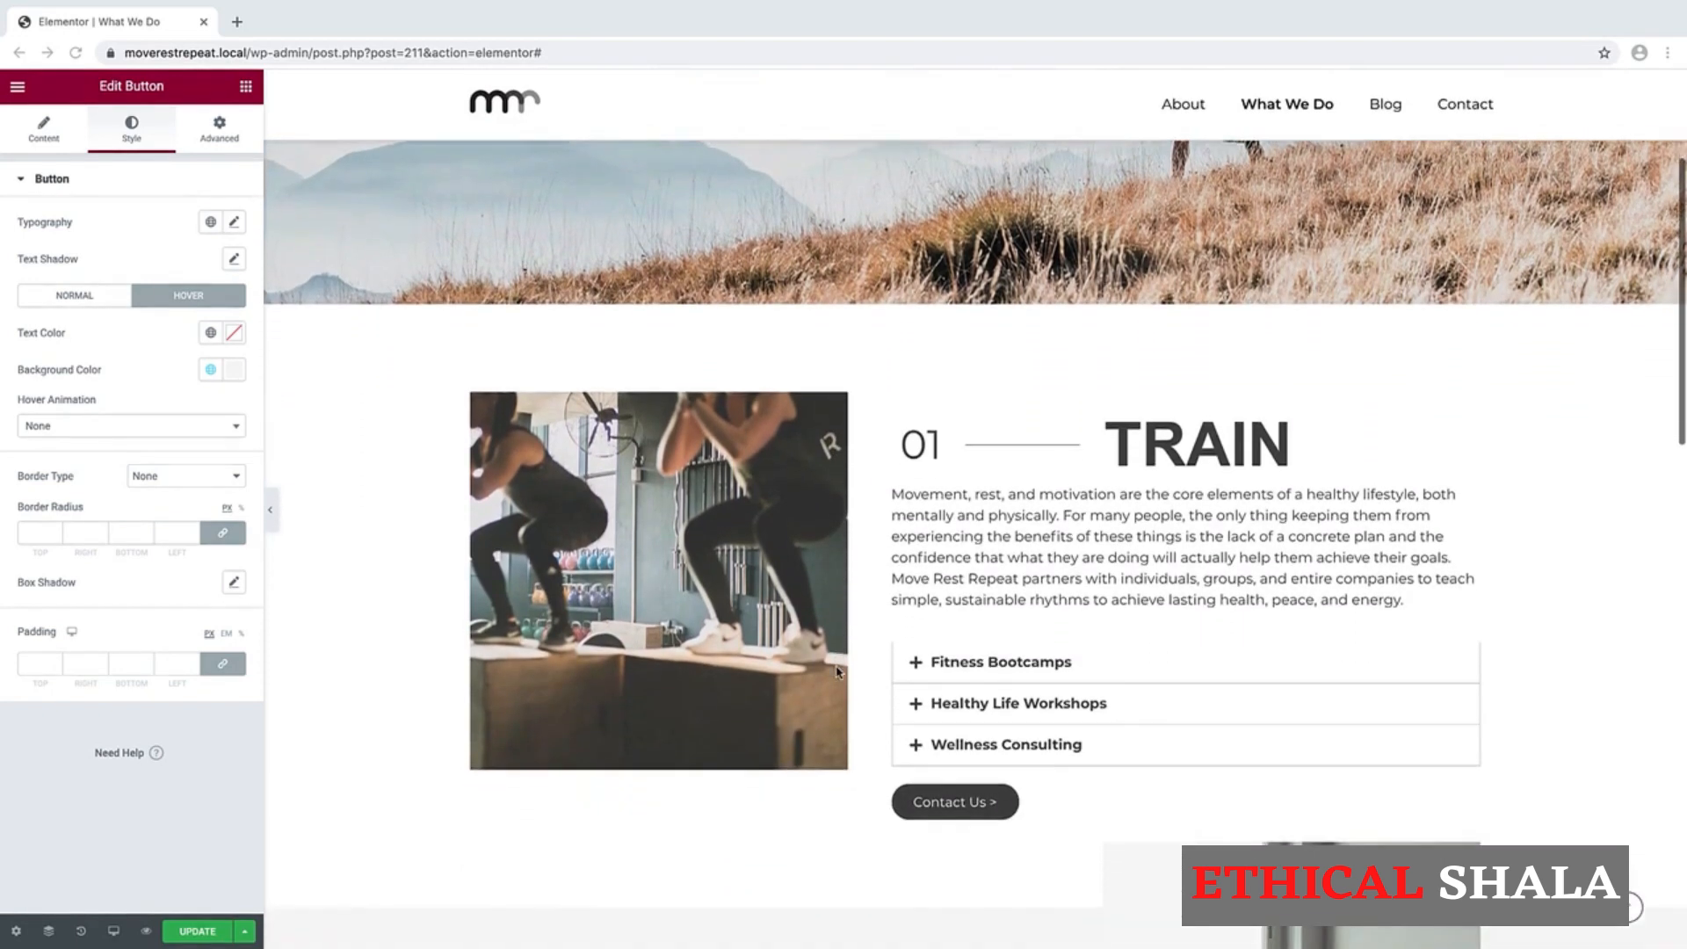
{"action": "scroll", "coordinate": [836, 672], "scroll_direction": "down", "scroll_amount": 3}
{"action": "scroll", "coordinate": [836, 672], "scroll_direction": "down", "scroll_amount": 3}
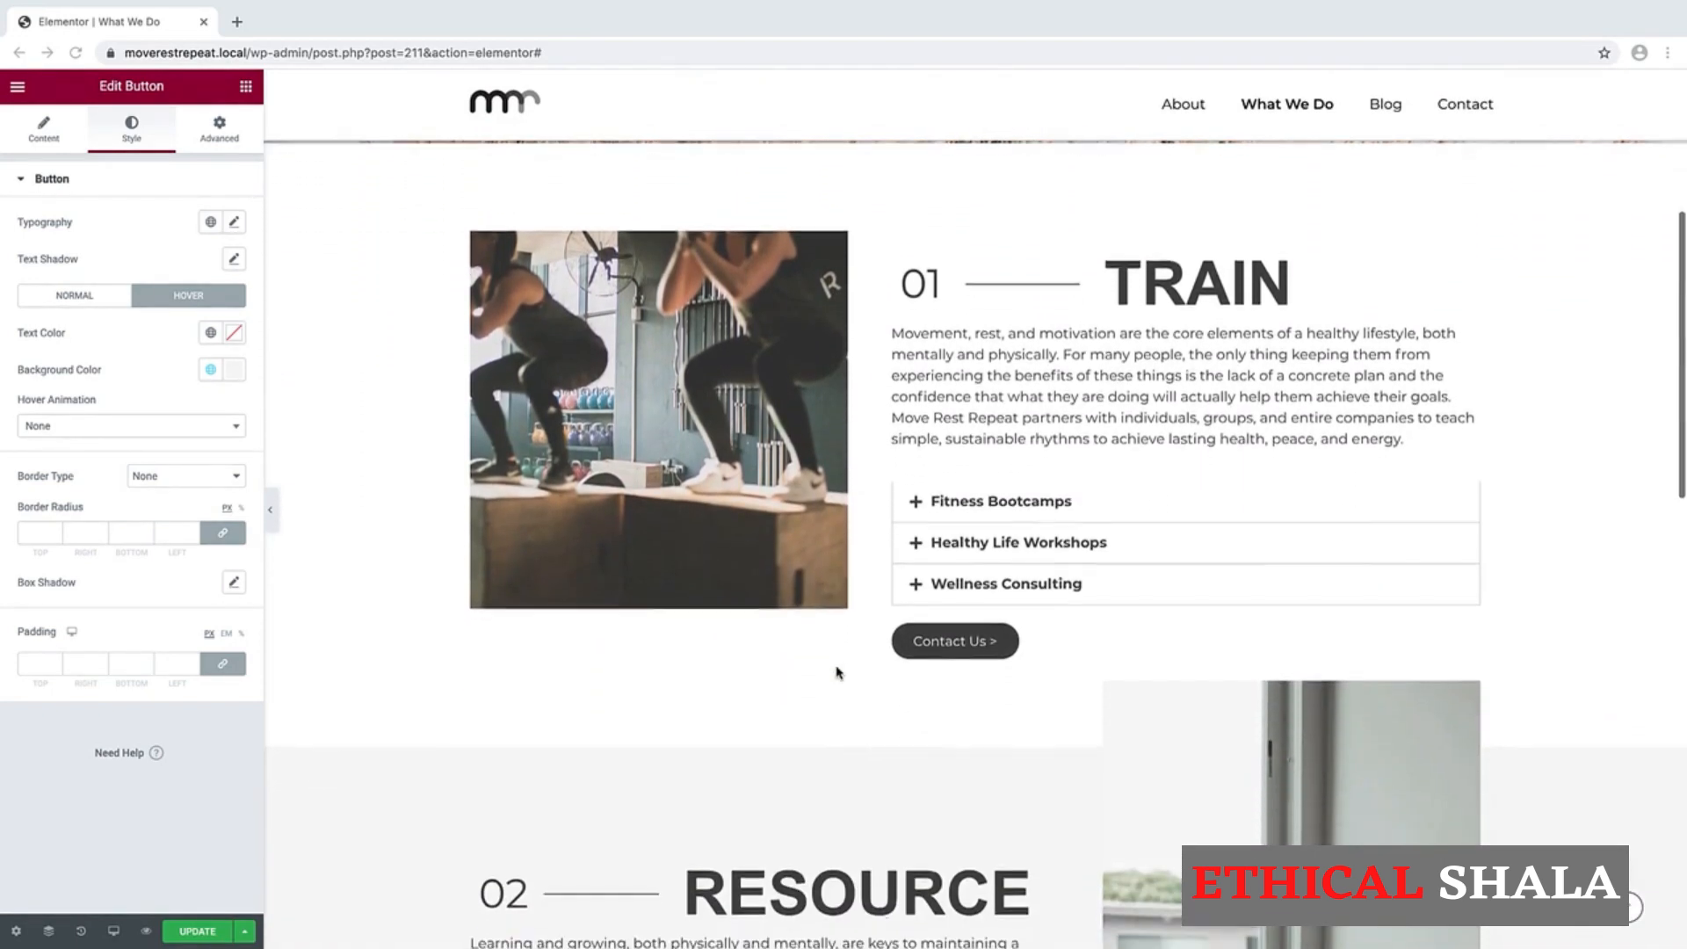
{"action": "scroll", "coordinate": [837, 672], "scroll_direction": "down", "scroll_amount": 3}
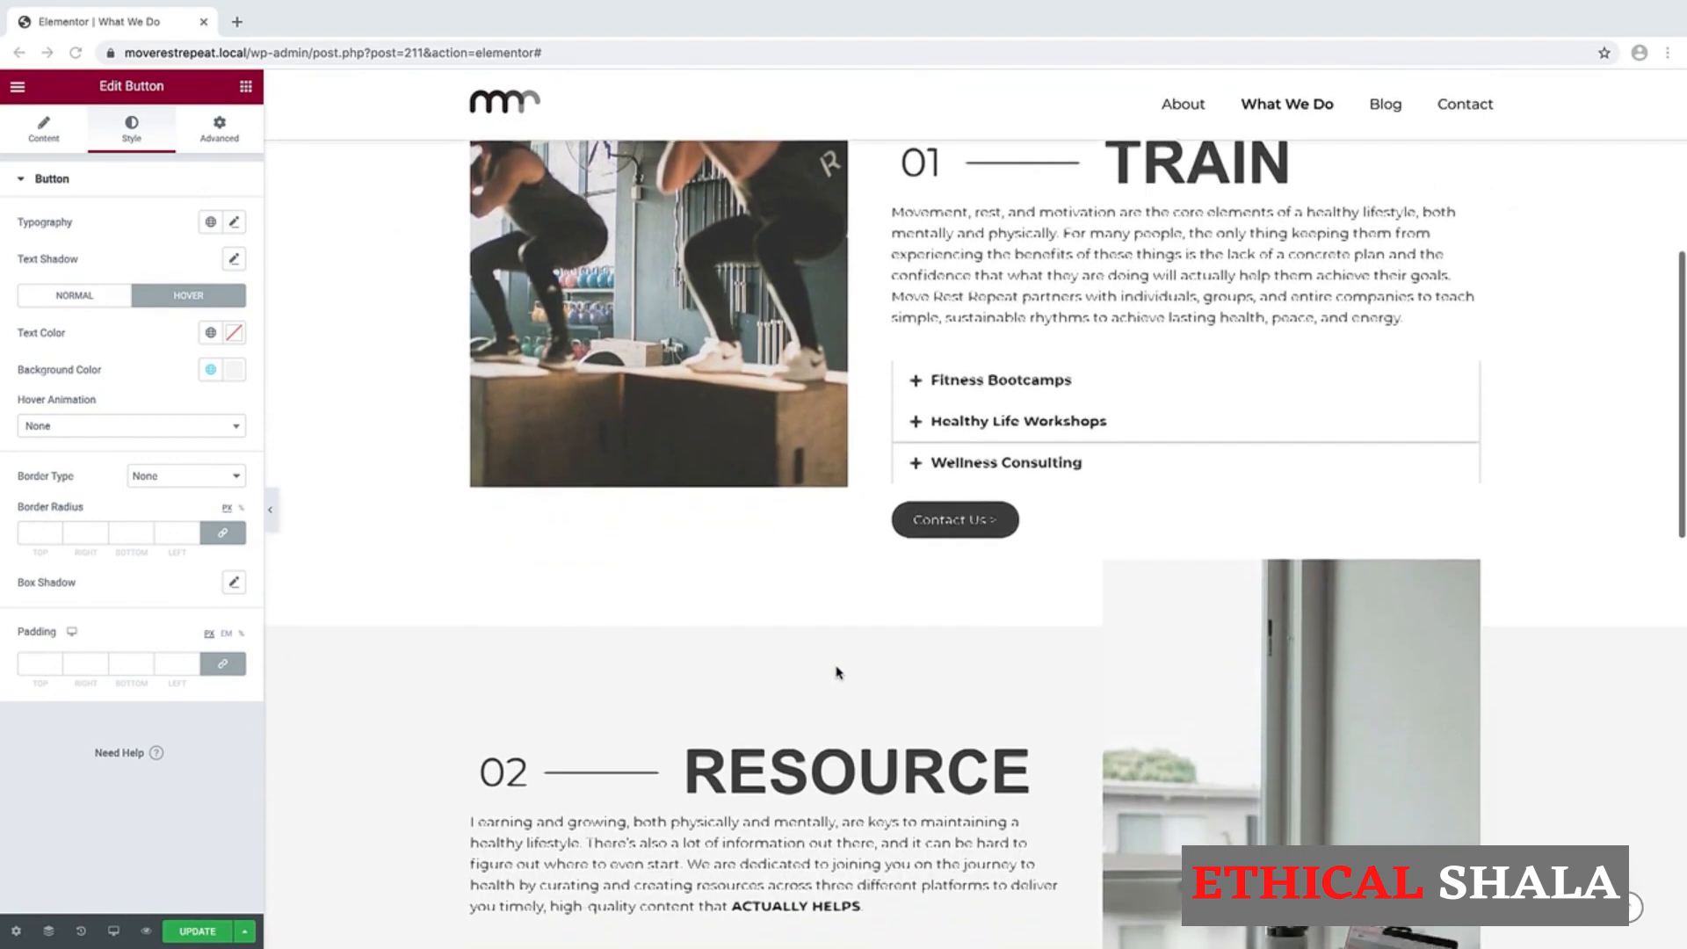
{"action": "scroll", "coordinate": [837, 673], "scroll_direction": "down", "scroll_amount": 4}
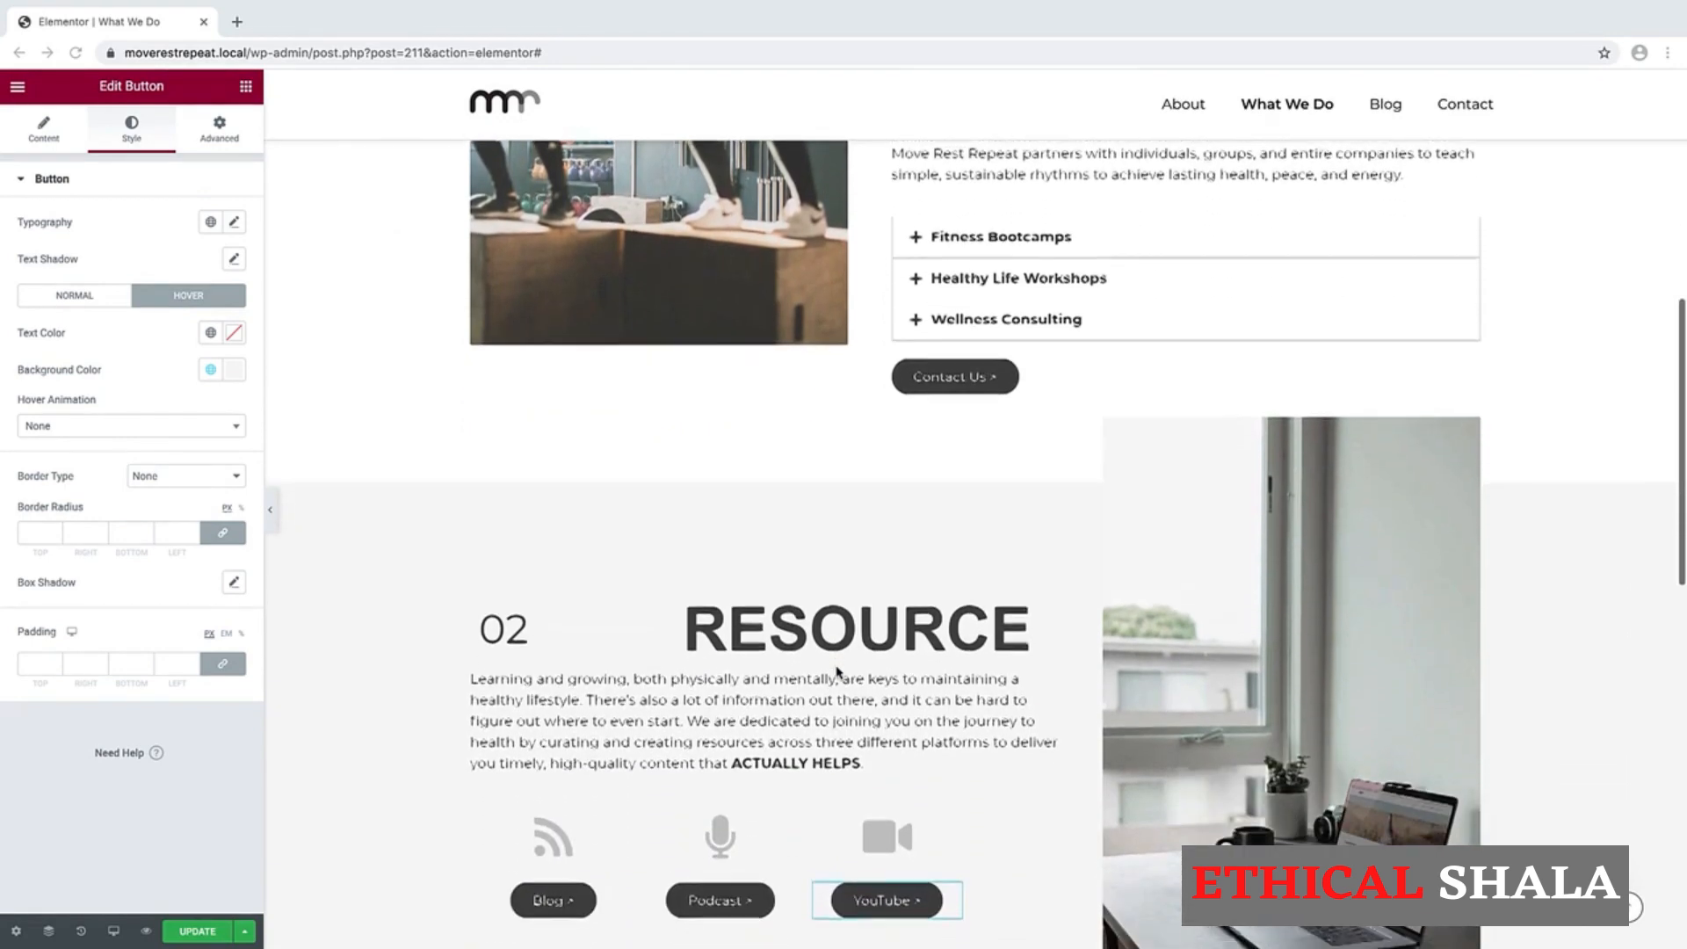
{"action": "scroll", "coordinate": [837, 673], "scroll_direction": "down", "scroll_amount": 3}
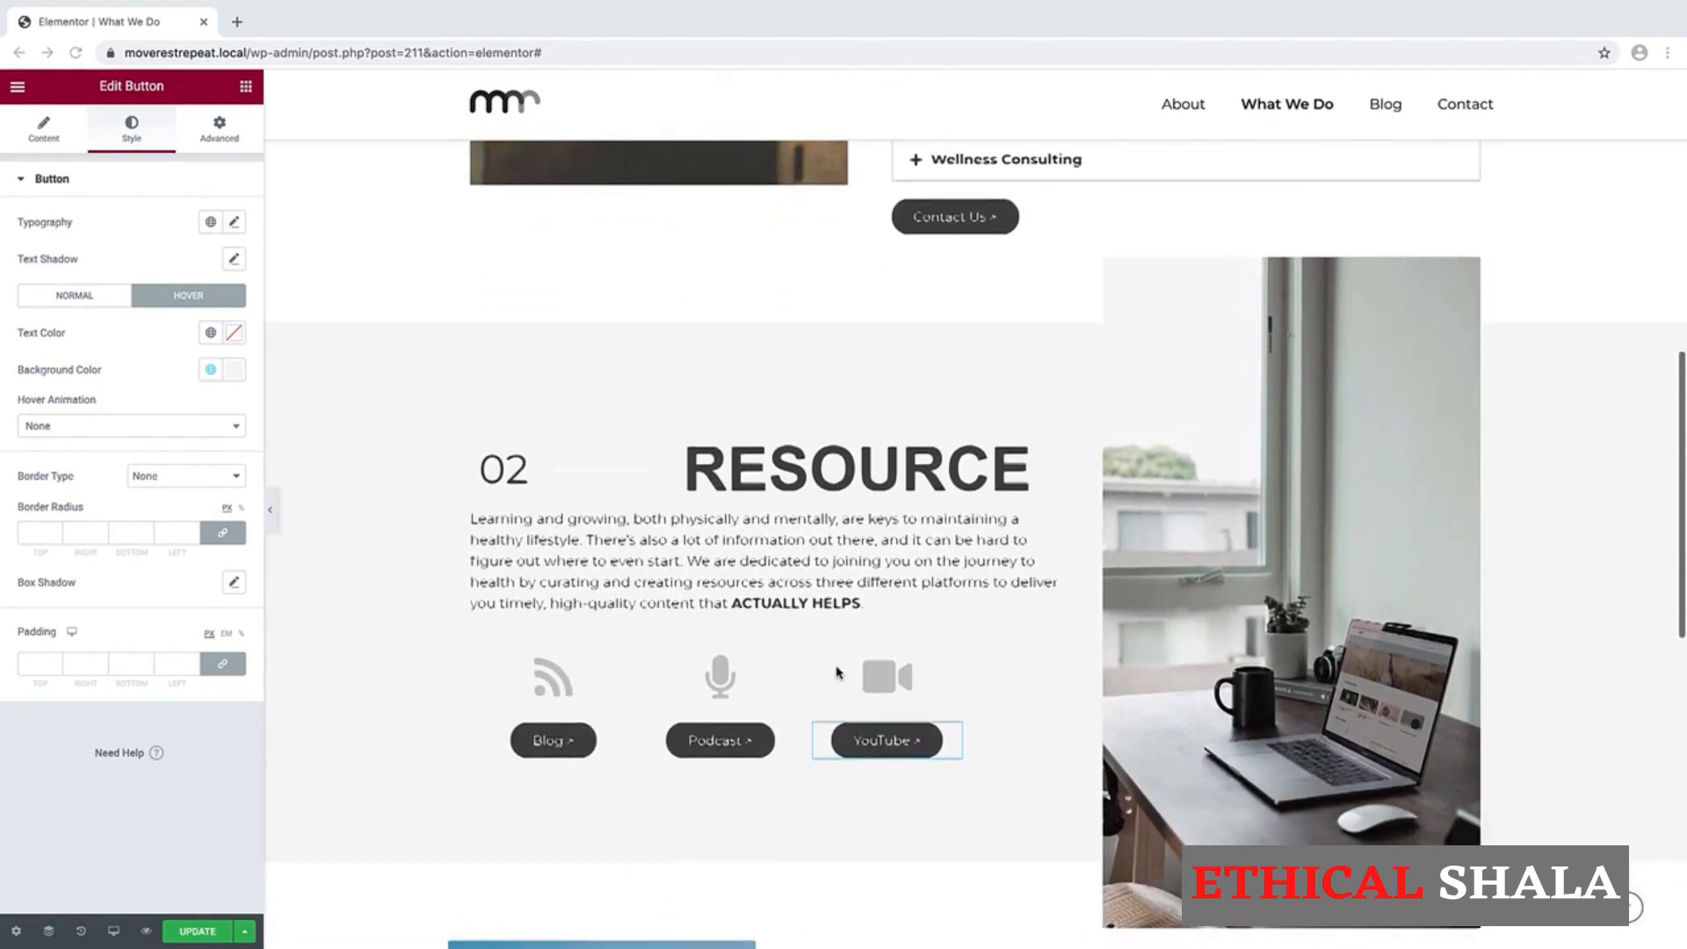
{"action": "scroll", "coordinate": [837, 672], "scroll_direction": "down", "scroll_amount": 1}
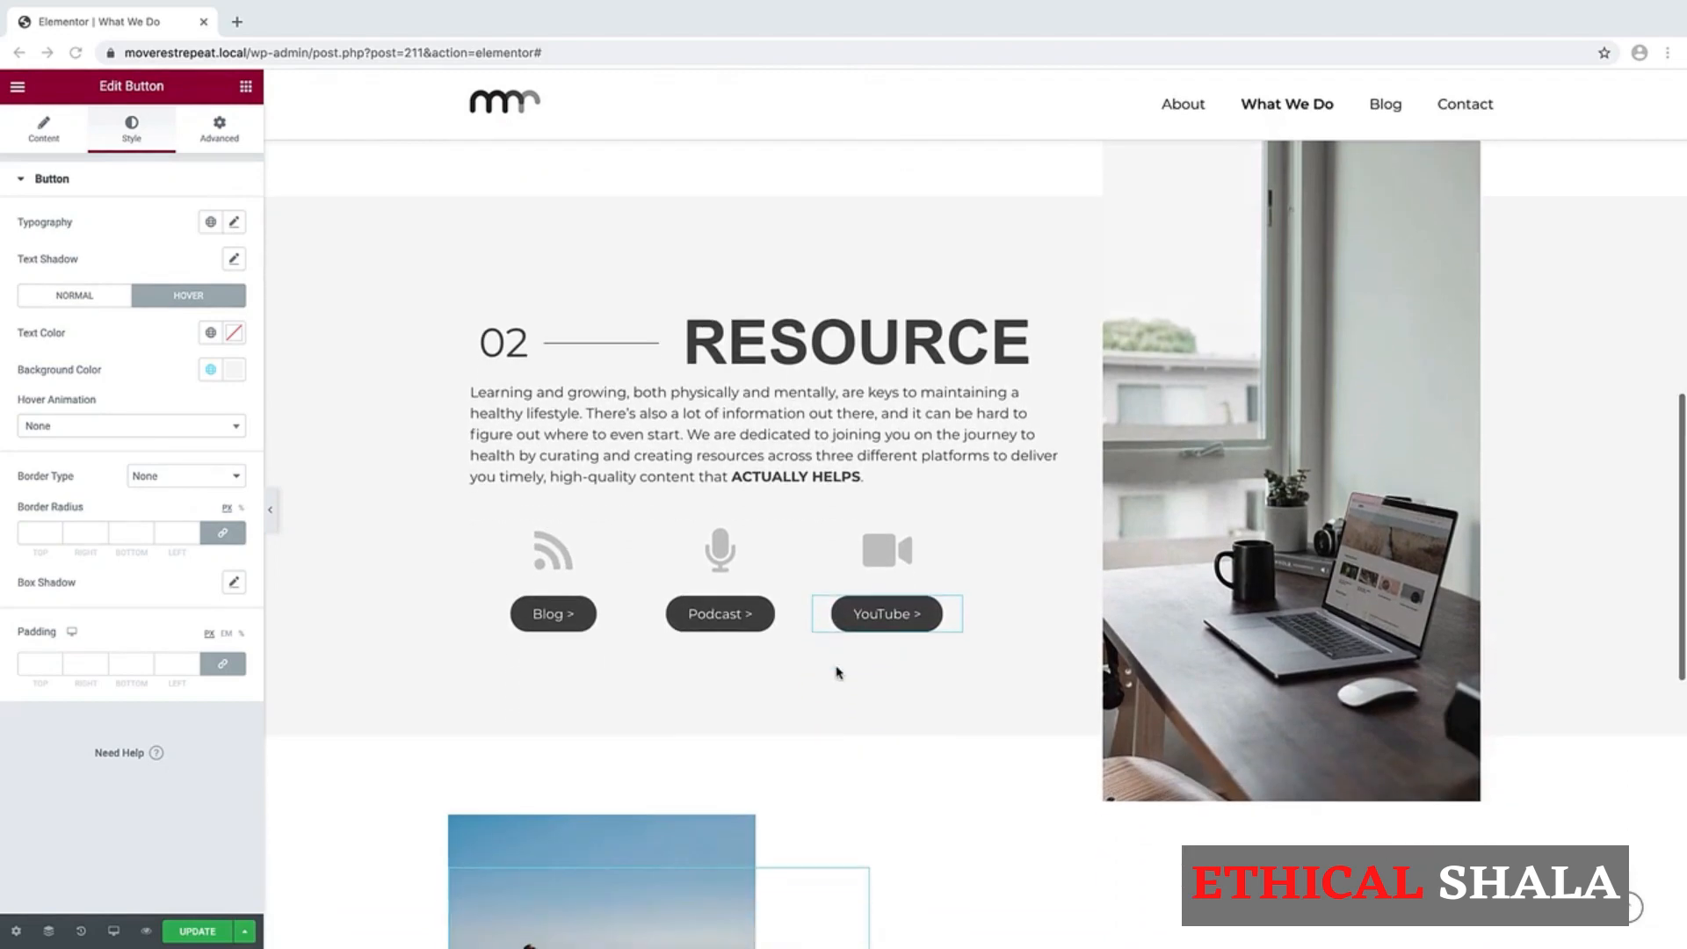
{"action": "scroll", "coordinate": [836, 672], "scroll_direction": "down", "scroll_amount": 2}
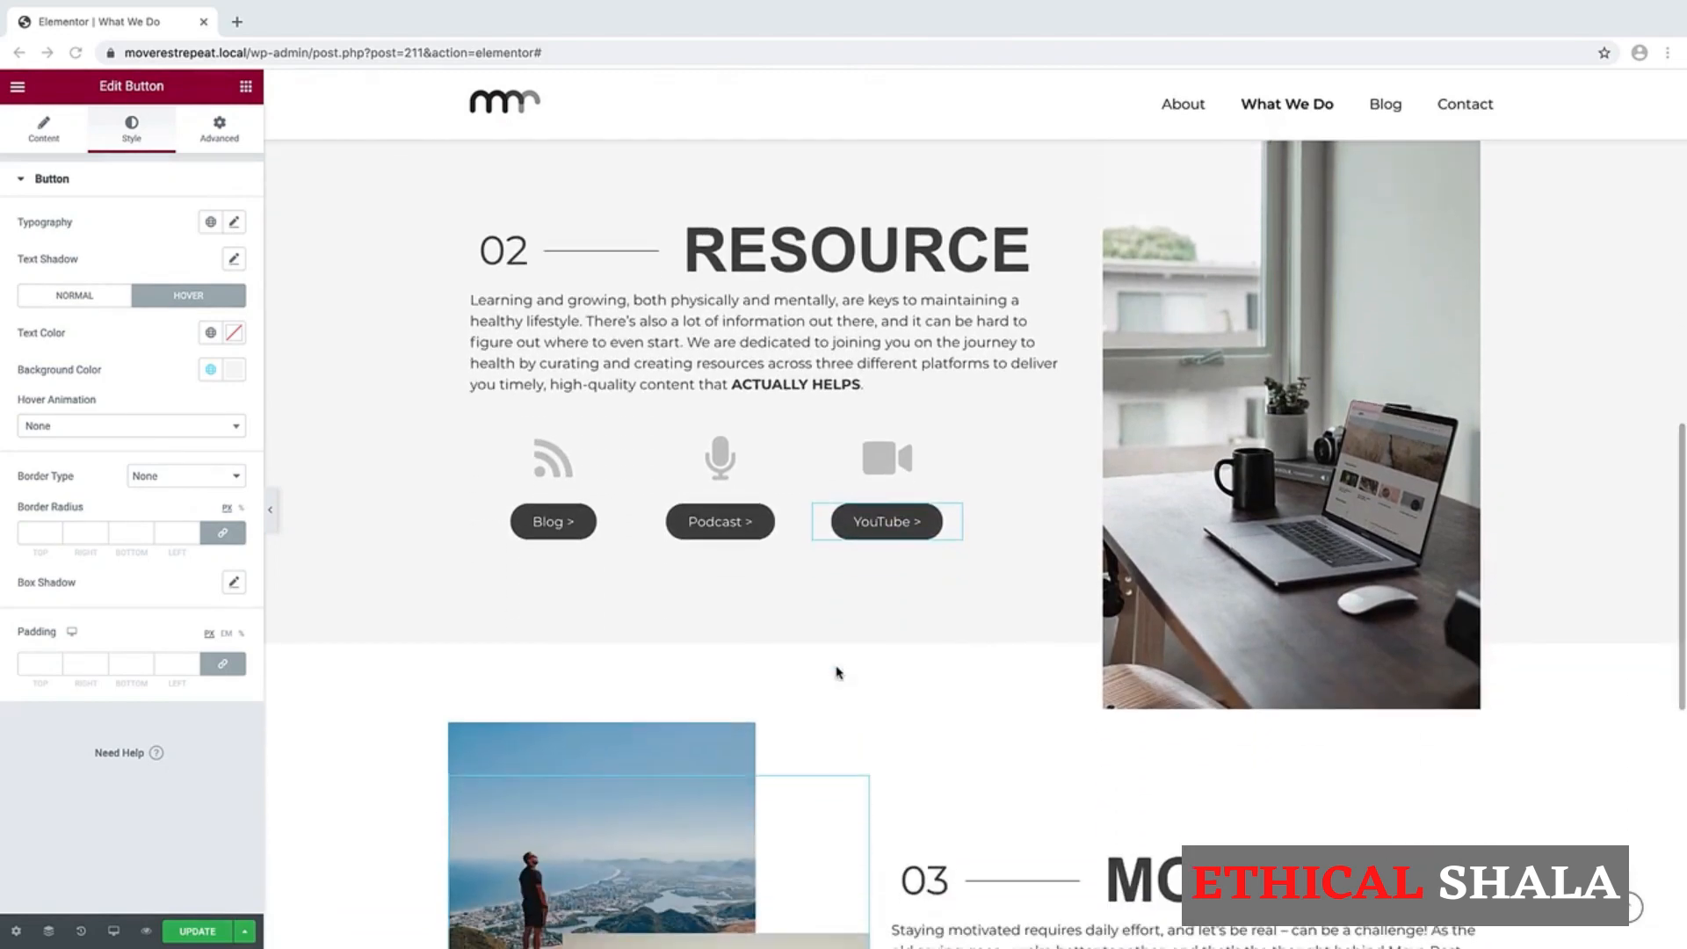